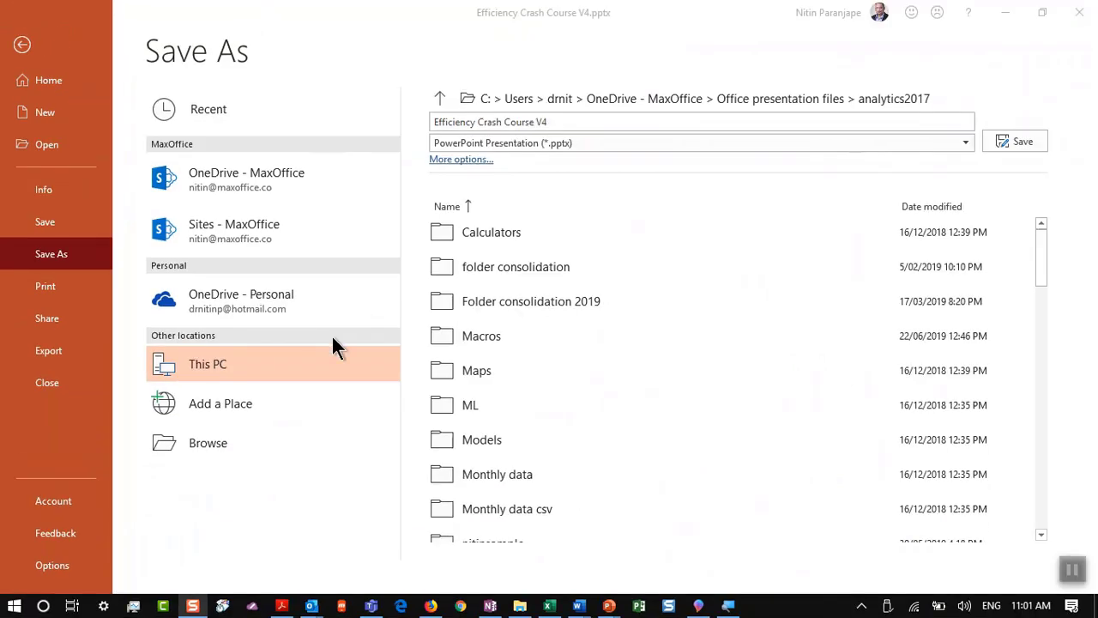
Step: Return to the Efficiency Crash Course presentation and leave the Save As page
key("alt+Tab")
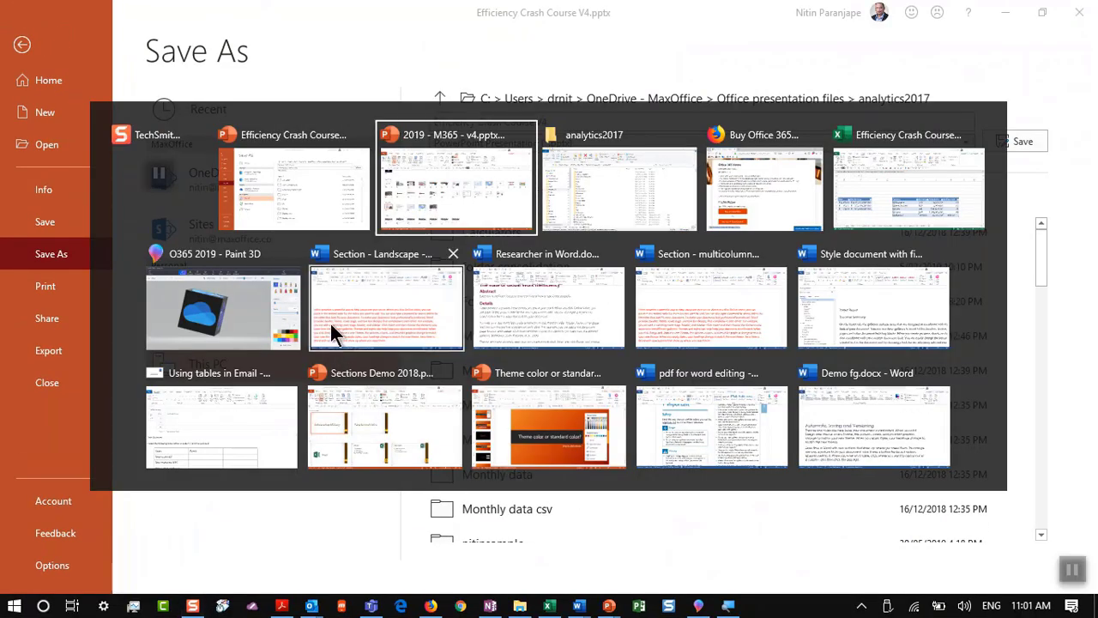
key("alt+shift+Tab")
key("Escape")
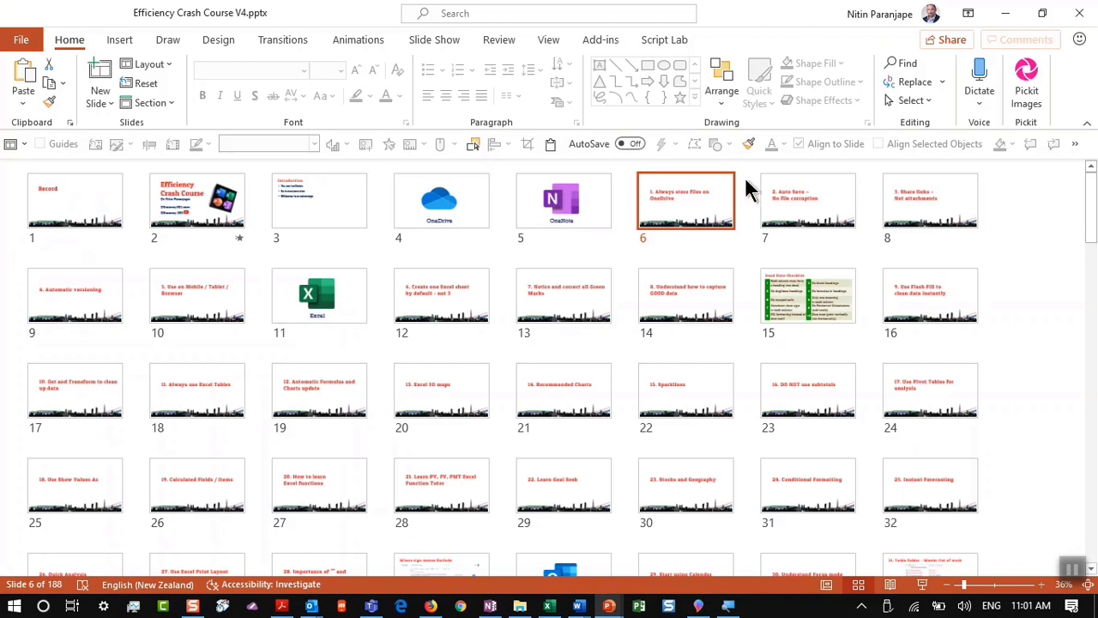
Step: Present the OneDrive storage and Auto Save slides (6 and 7), then end the show
left_click(922, 584)
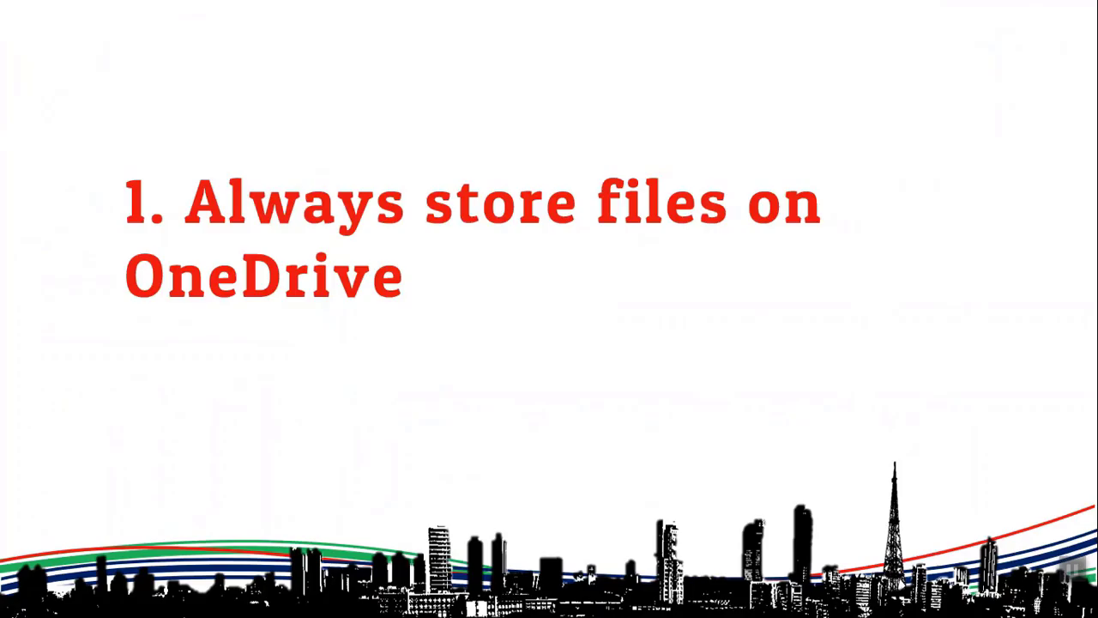
left_click(421, 310)
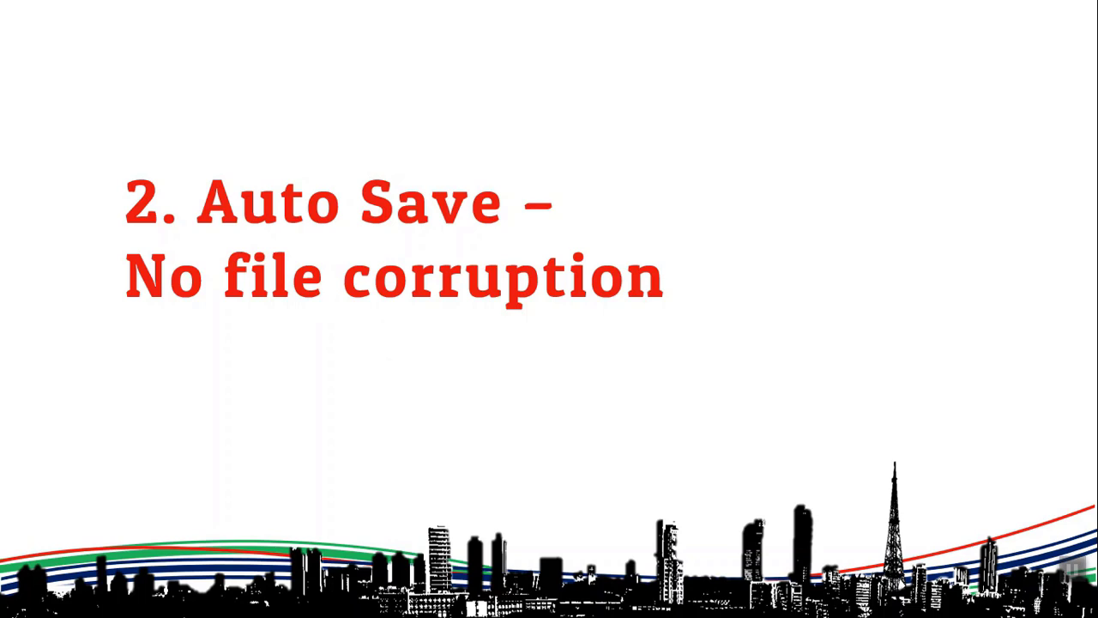
key("Escape")
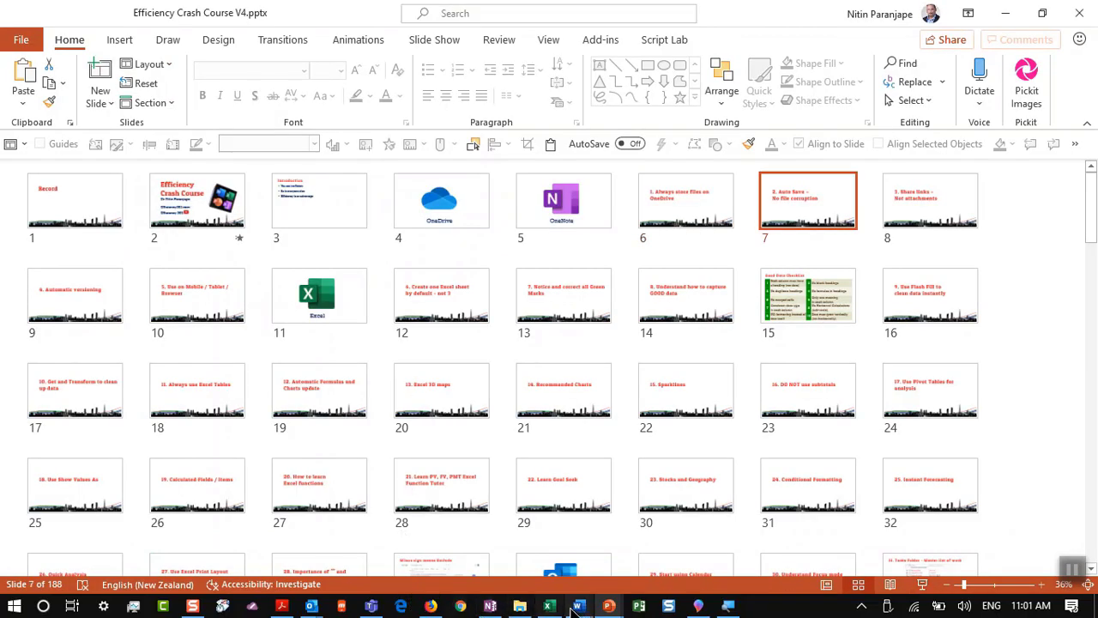
mouse_move(576, 605)
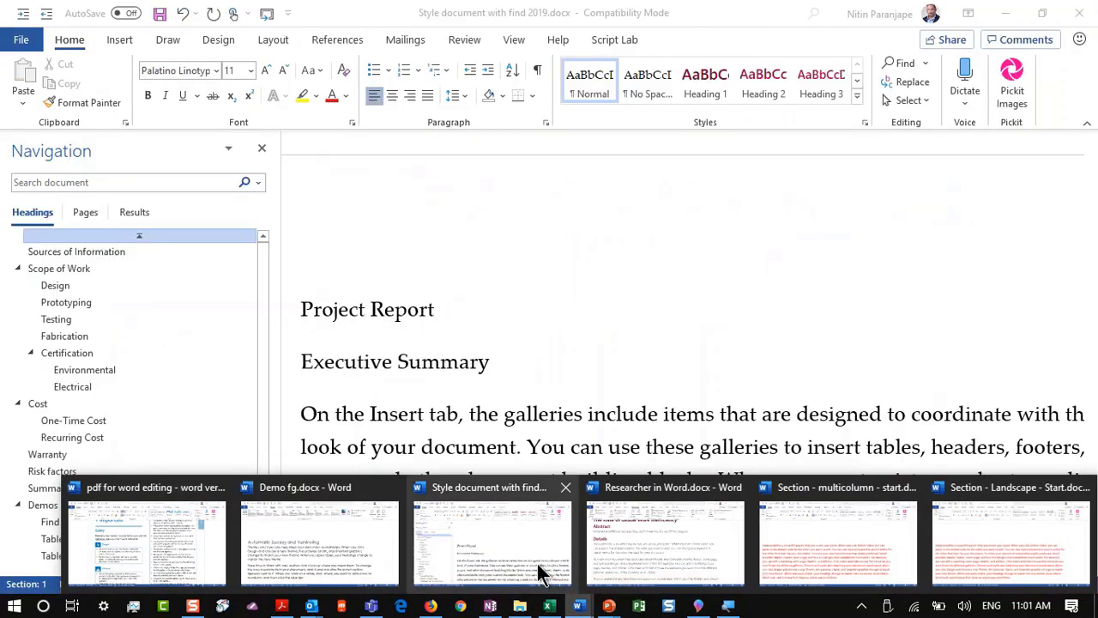
Step: Switch to Demo fg.docx and collapse the ribbon
left_click(367, 513)
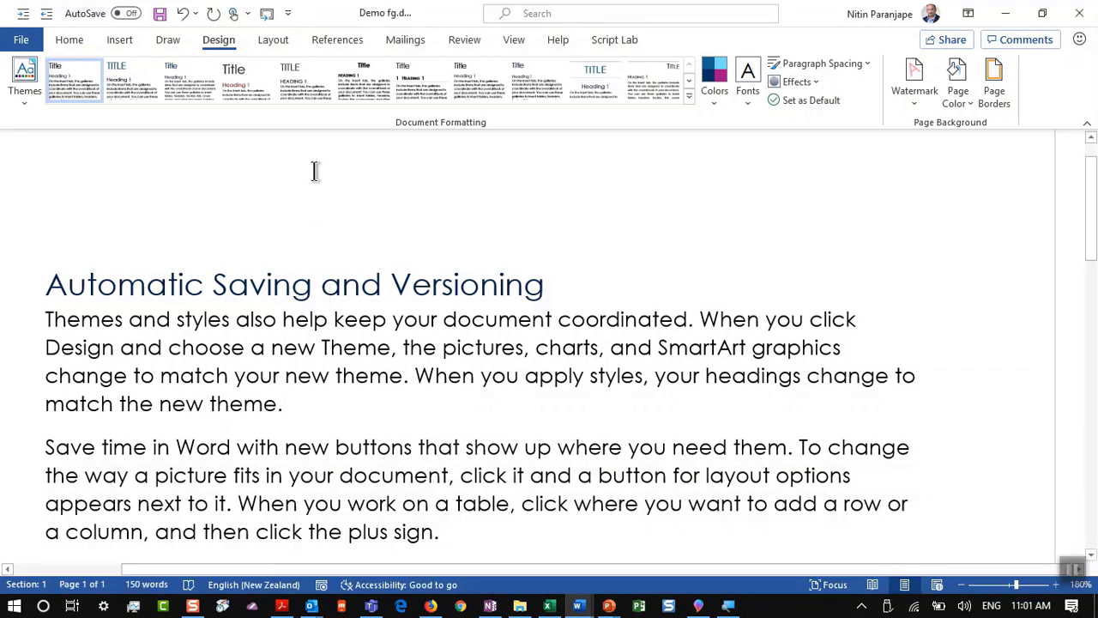
scroll(314, 172, "up", 8)
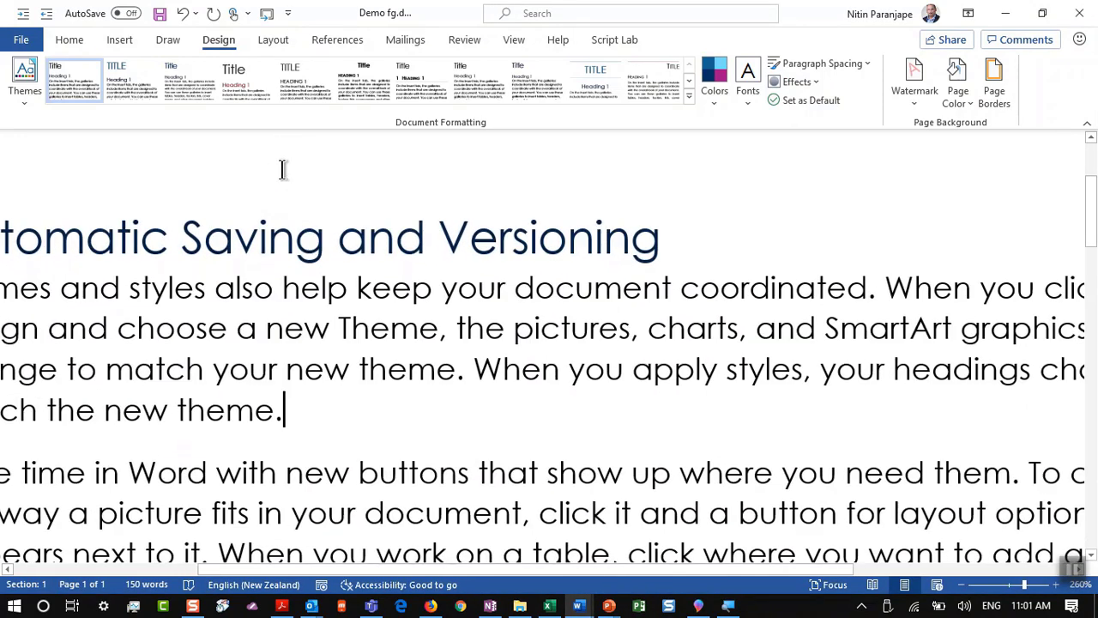
scroll(282, 169, "down", 2)
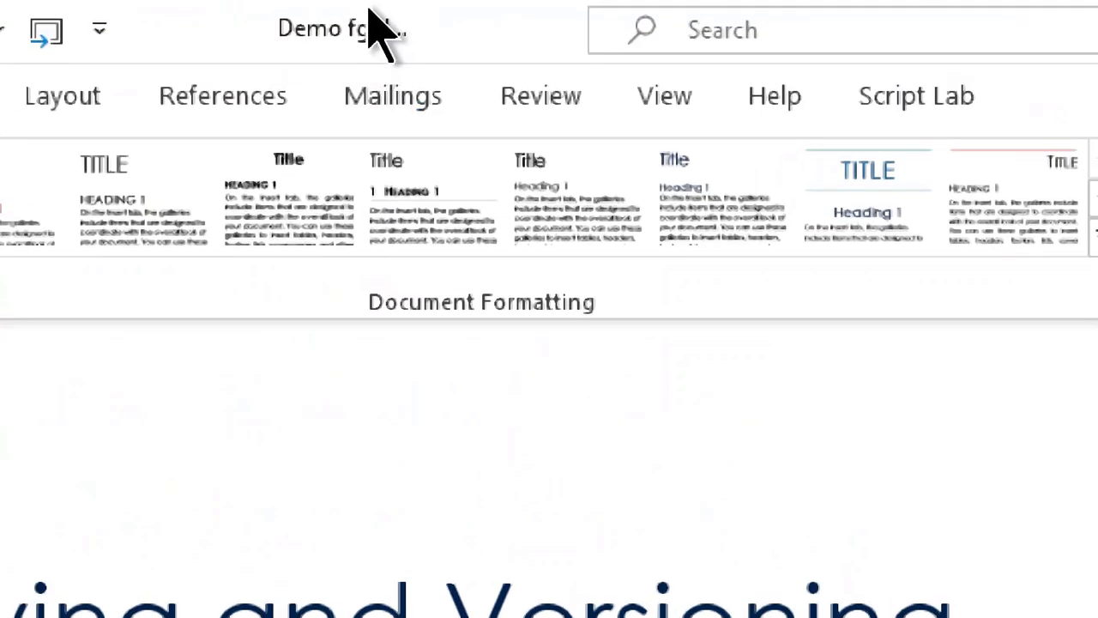
key("alt+p")
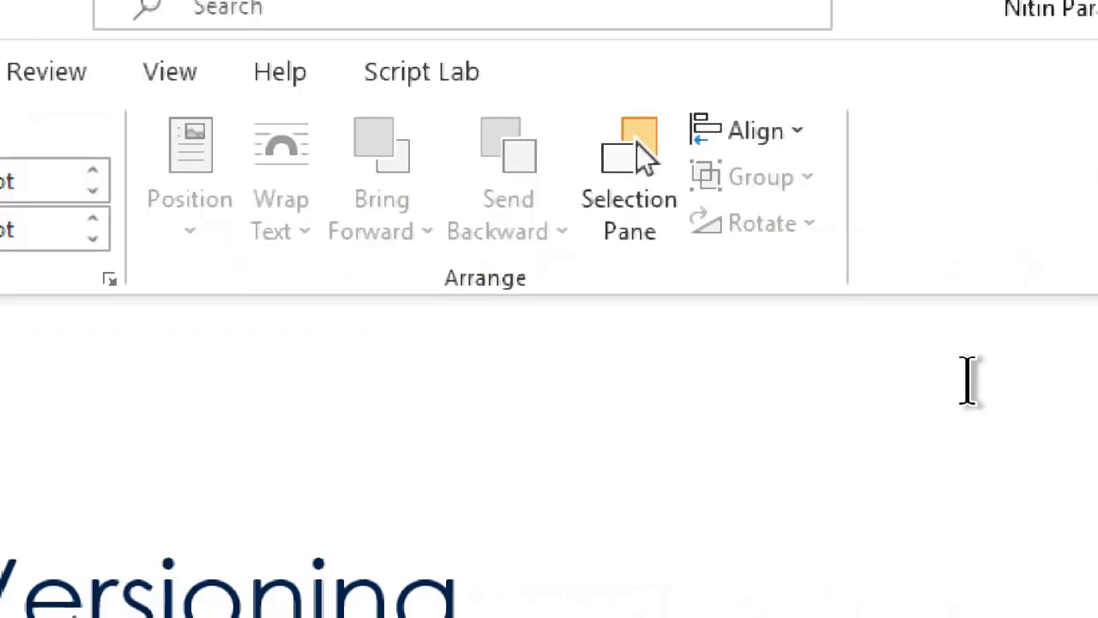
left_click(1068, 306)
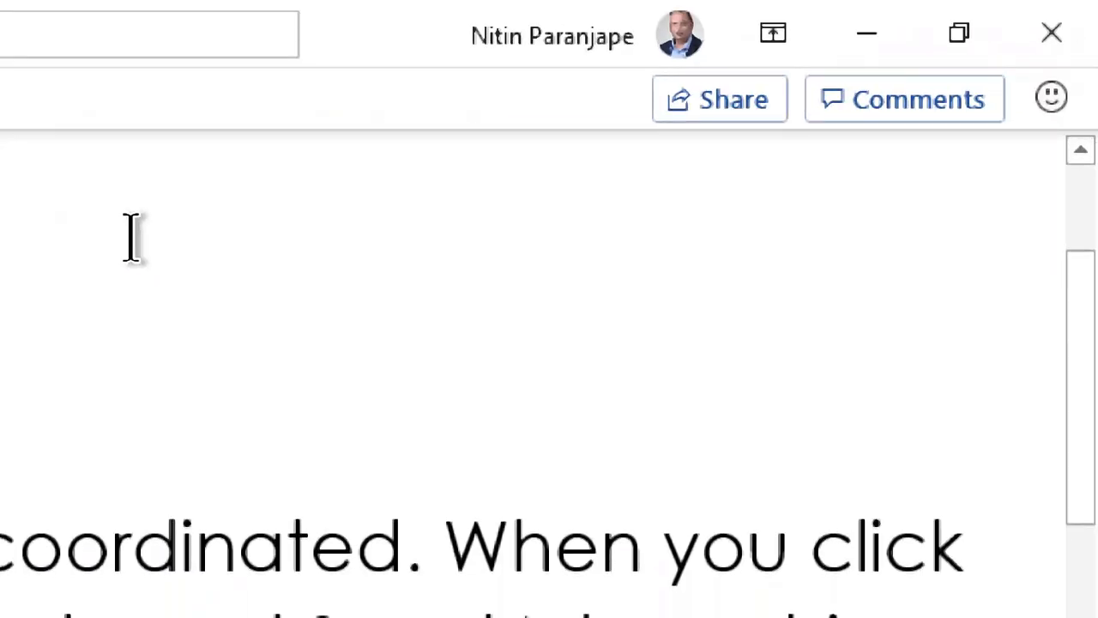
scroll(131, 238, "down", 2)
scroll(131, 238, "up", 1)
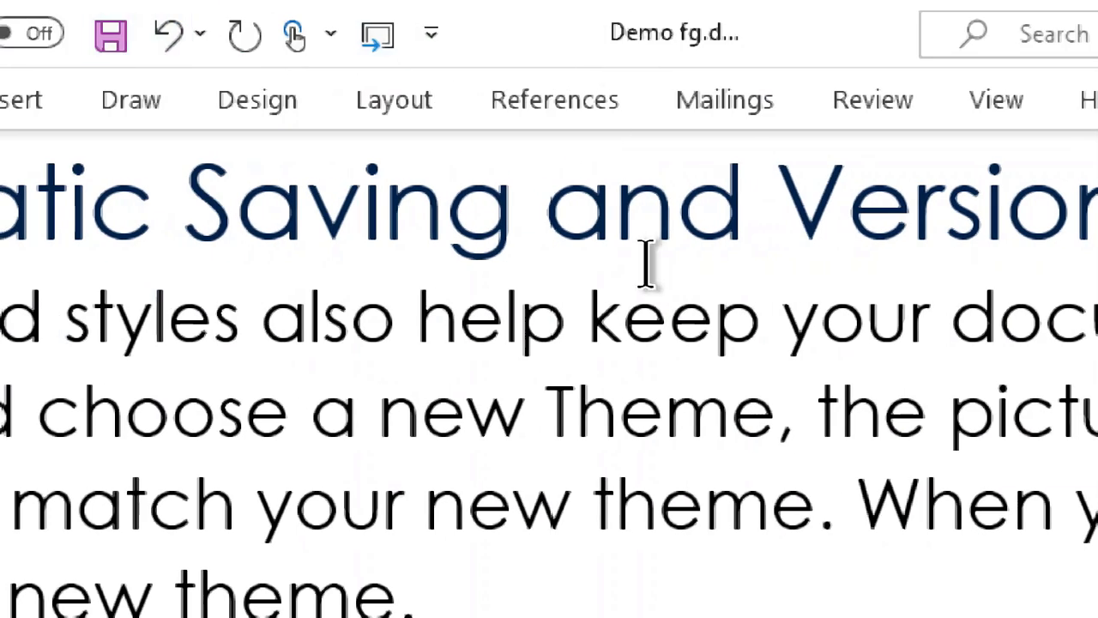
Step: Colour the word 'keep' in the first paragraph red
left_click(649, 337)
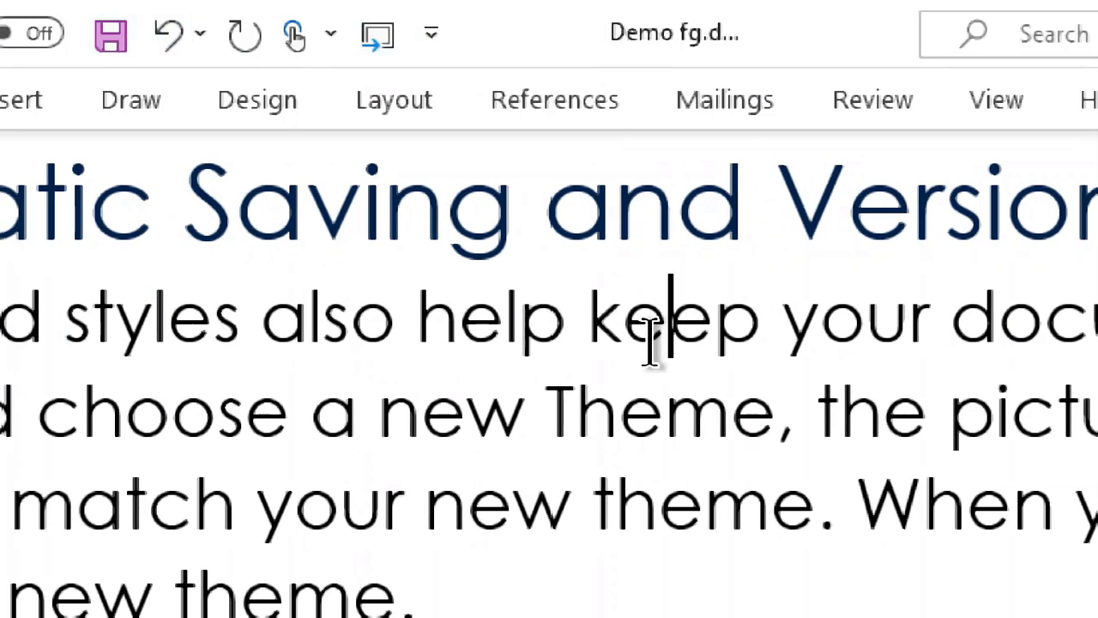
double_click(649, 337)
left_click(885, 278)
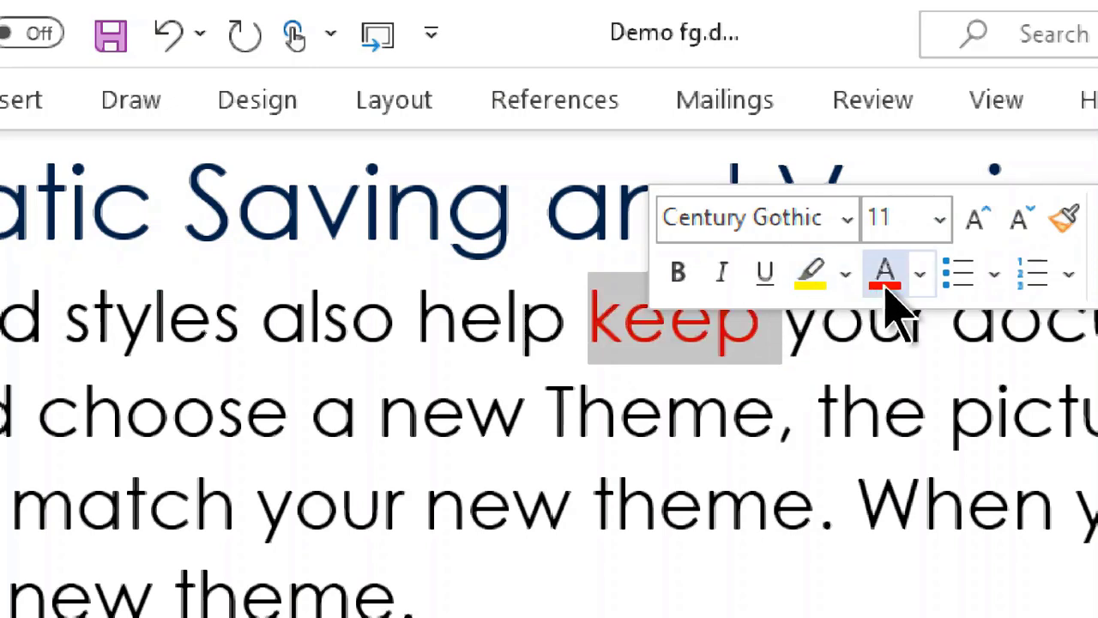
left_click(841, 377)
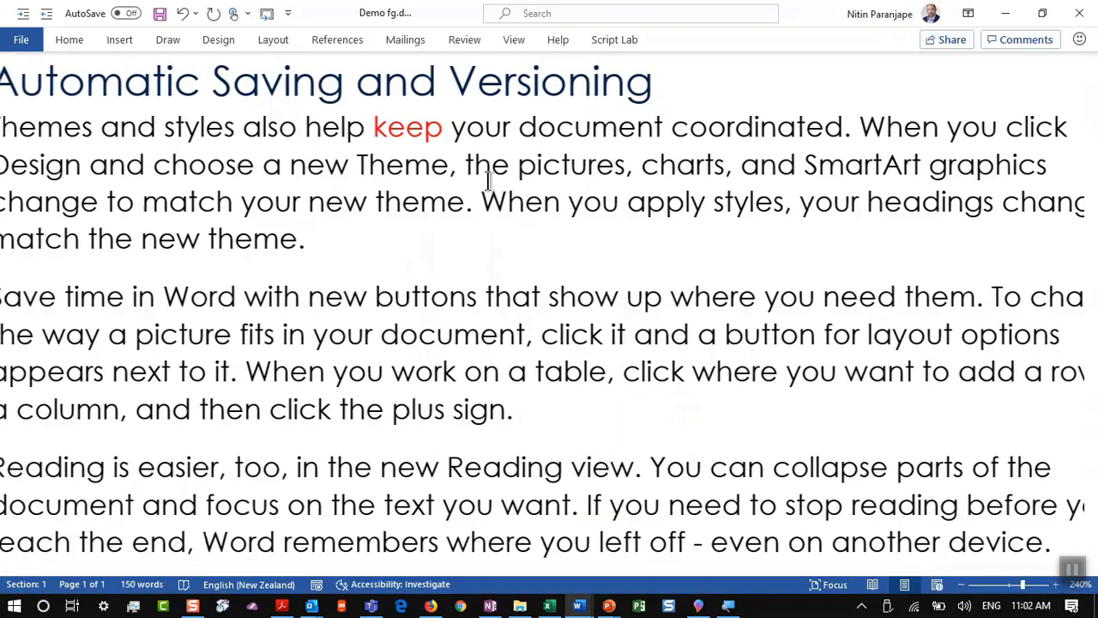
Step: Close Demo fg.docx, discarding the unsaved change
key("ctrl+w")
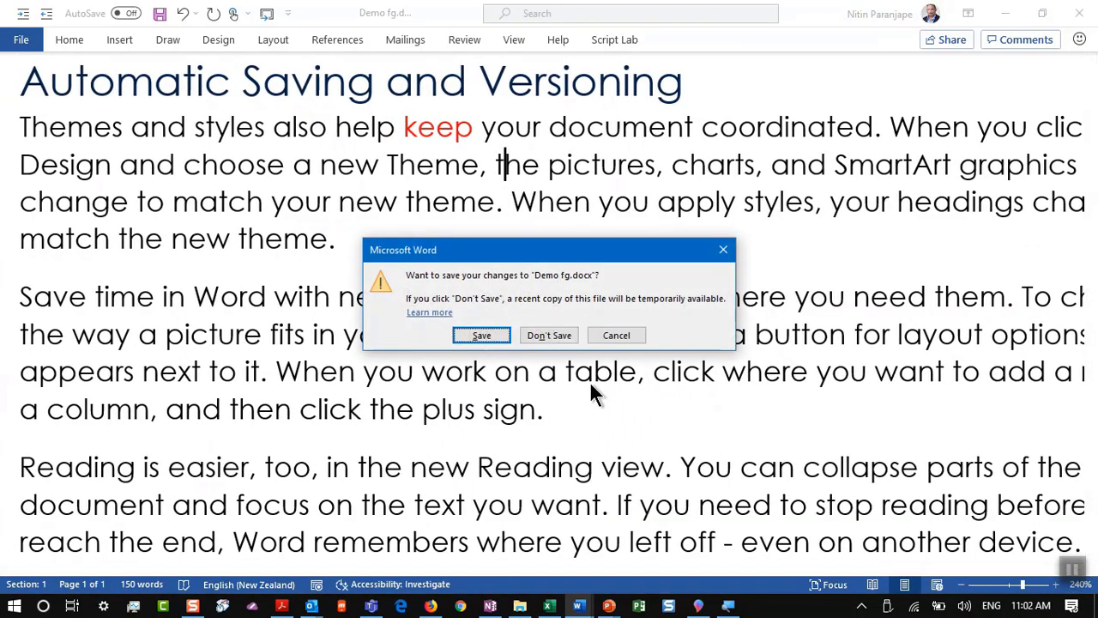
left_click(549, 335)
key("alt+f")
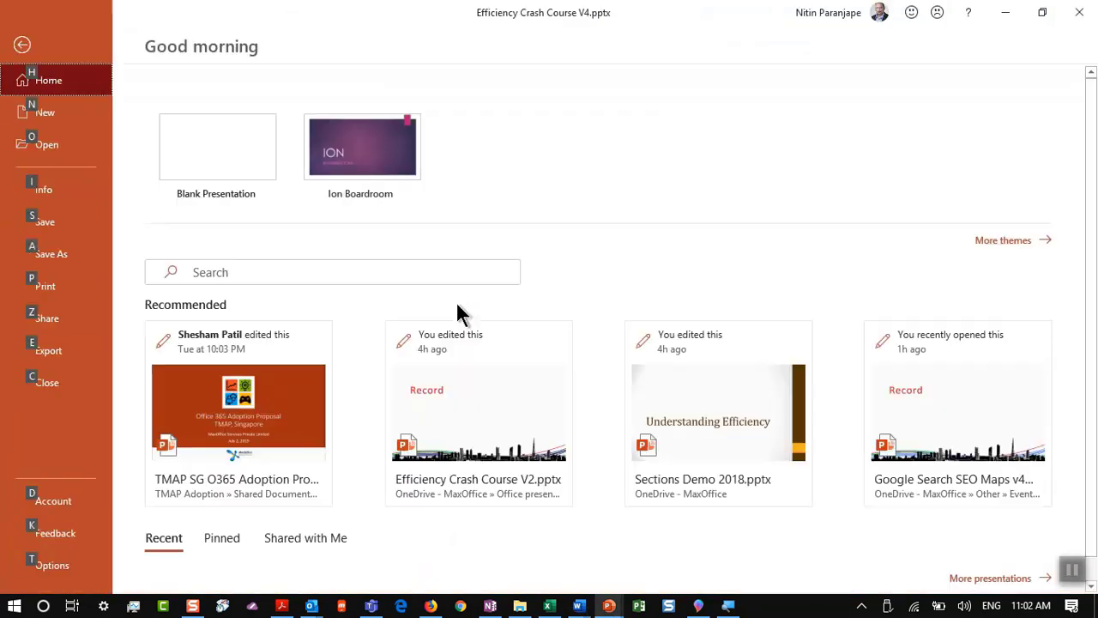
key("Escape")
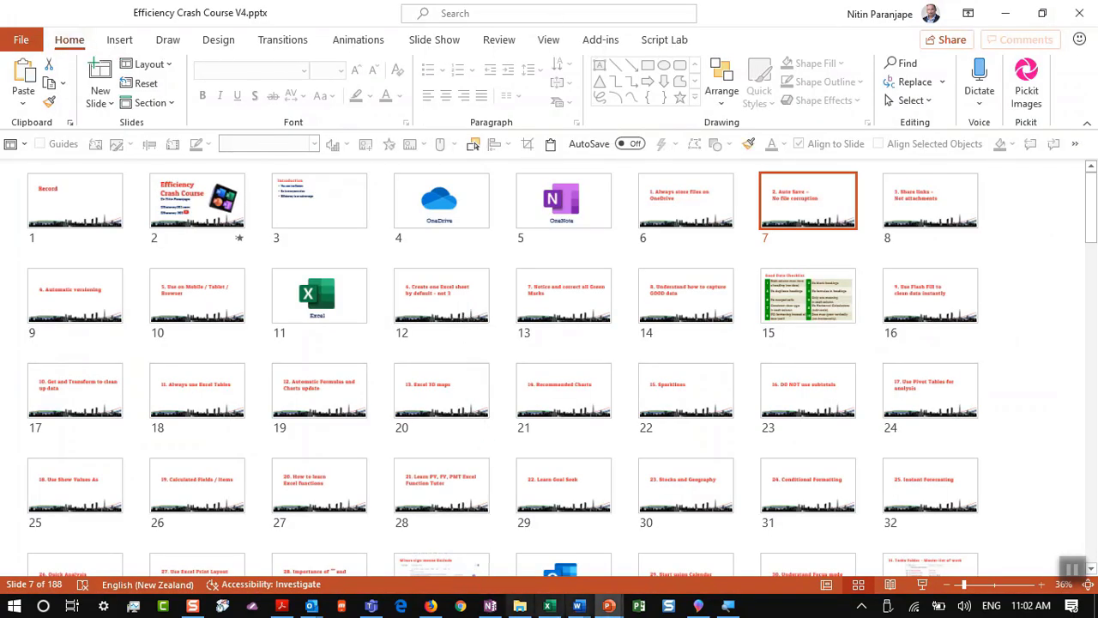
Step: Reopen Demo fg.docx from Word's Recent documents list
left_click(581, 608)
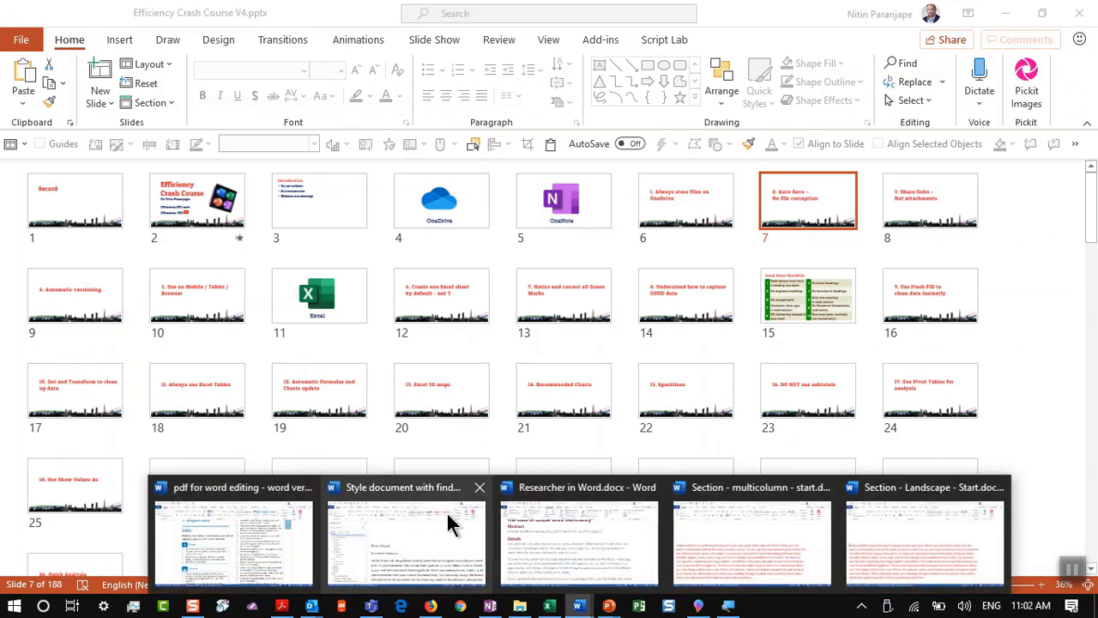
left_click(446, 511)
key("alt+f")
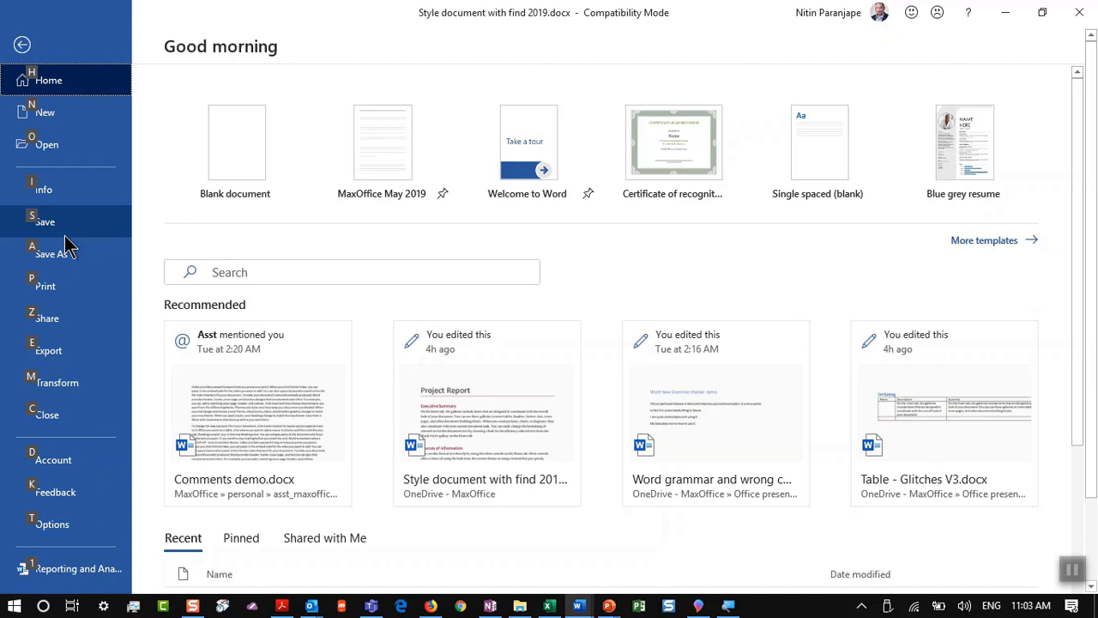
left_click(79, 153)
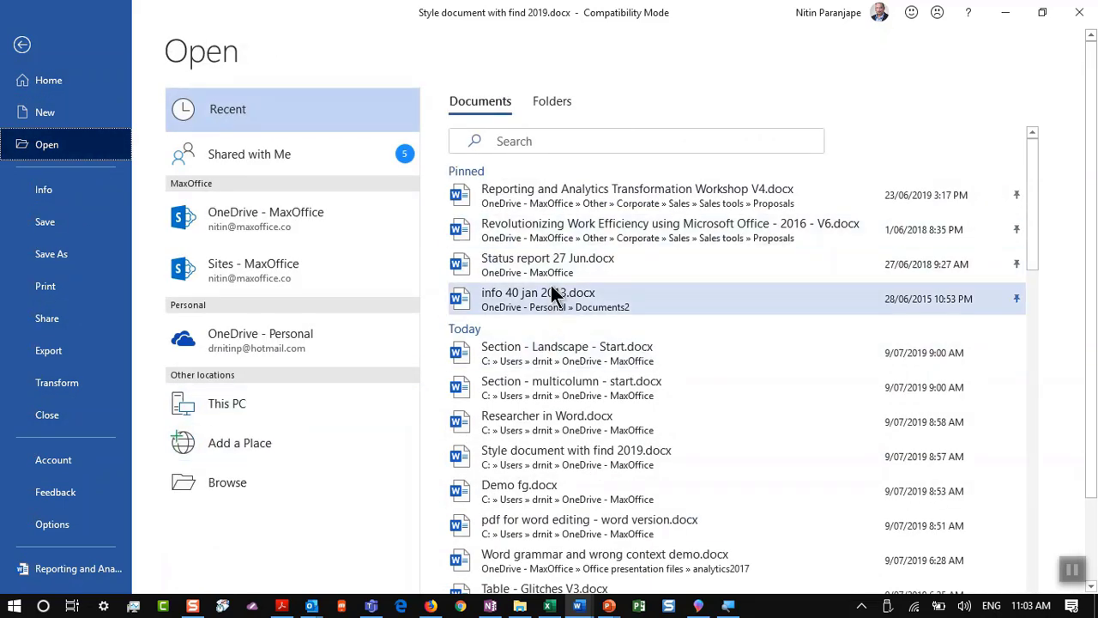
left_click(550, 504)
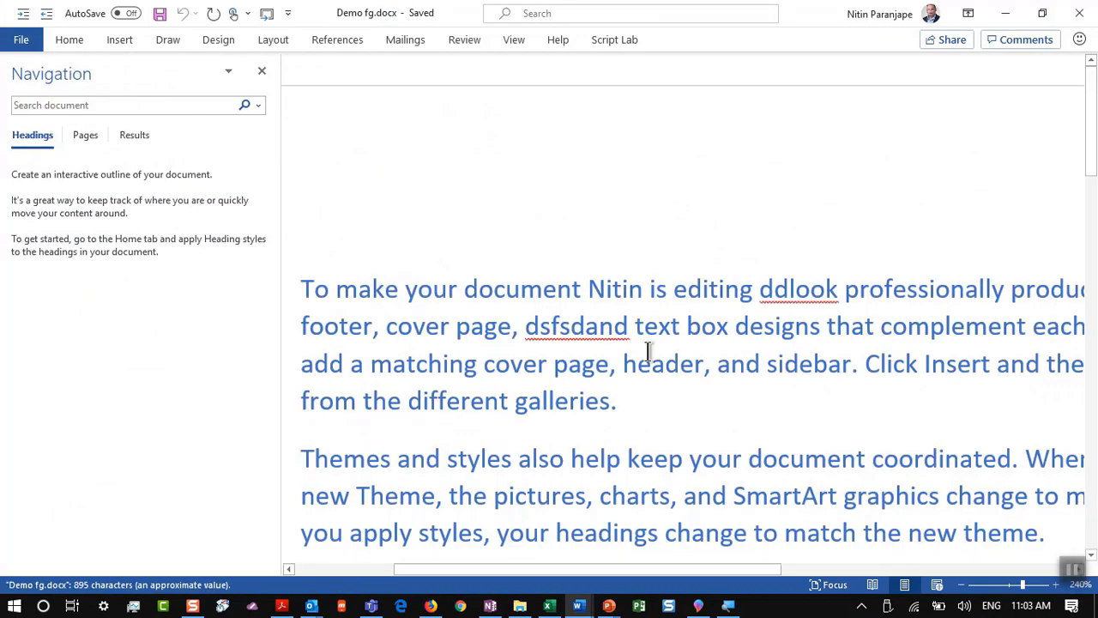
Step: Colour the word 'Themes' red
scroll(649, 352, "down", 3)
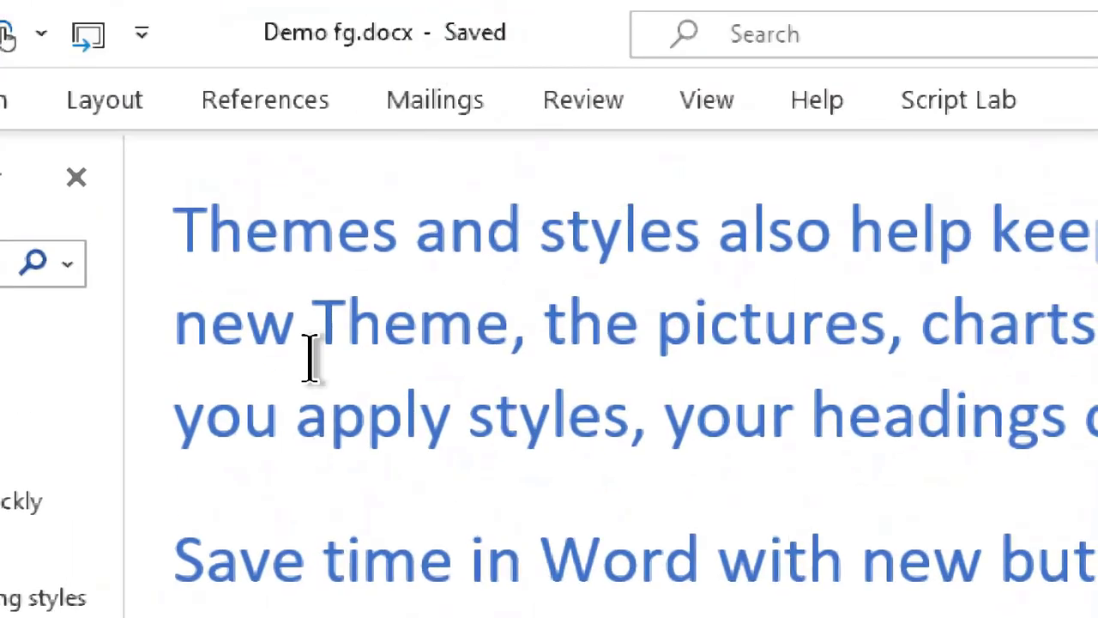
double_click(335, 228)
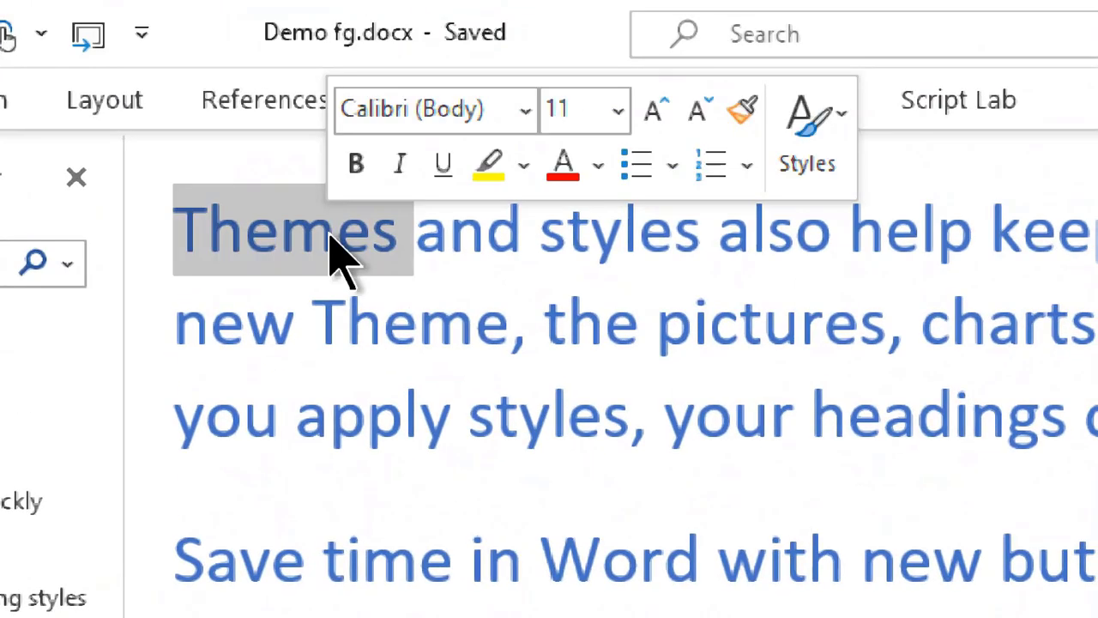
left_click(577, 165)
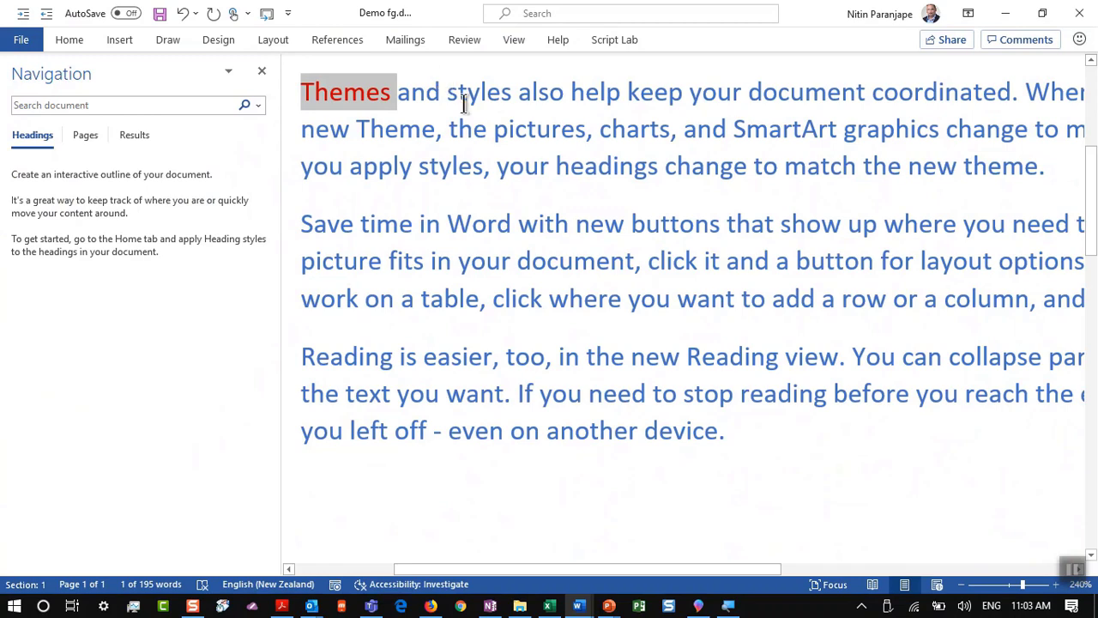
Step: Close Demo fg.docx without saving the change
left_click(463, 101)
key("alt+f")
key("c")
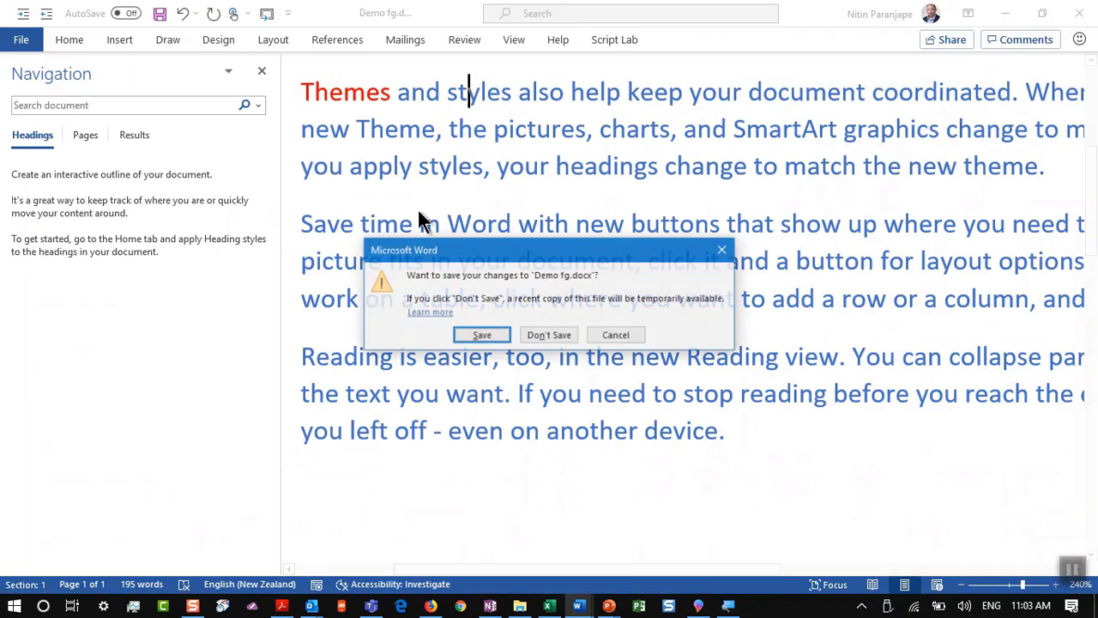
left_click(559, 334)
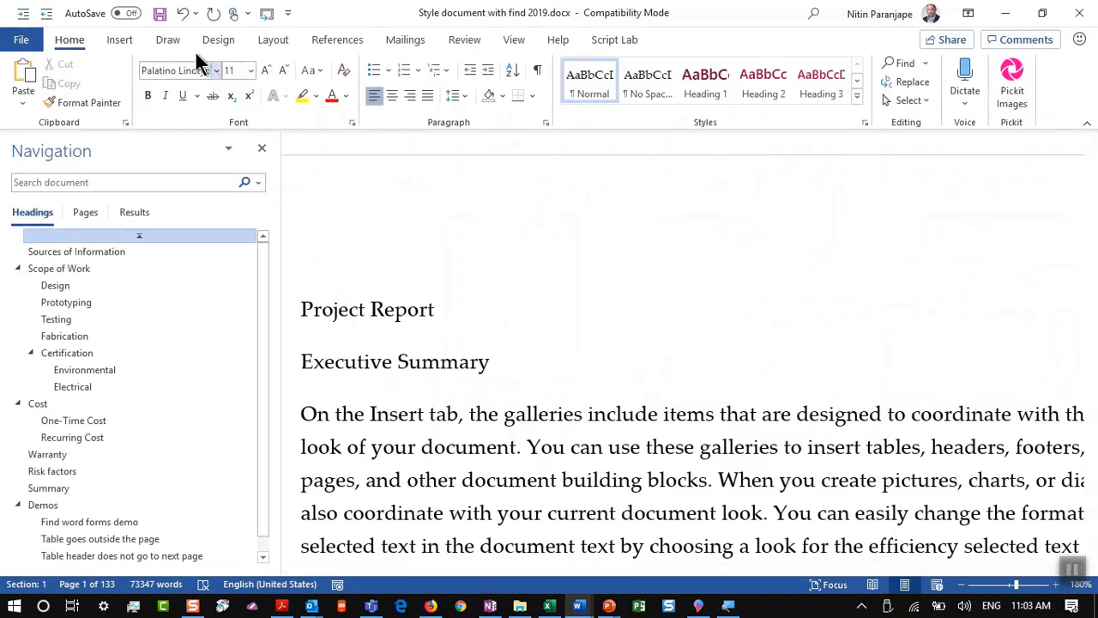
Step: Check the OneDrive - MaxOffice folder's files, close it, and bring up Word's File start page
key("super")
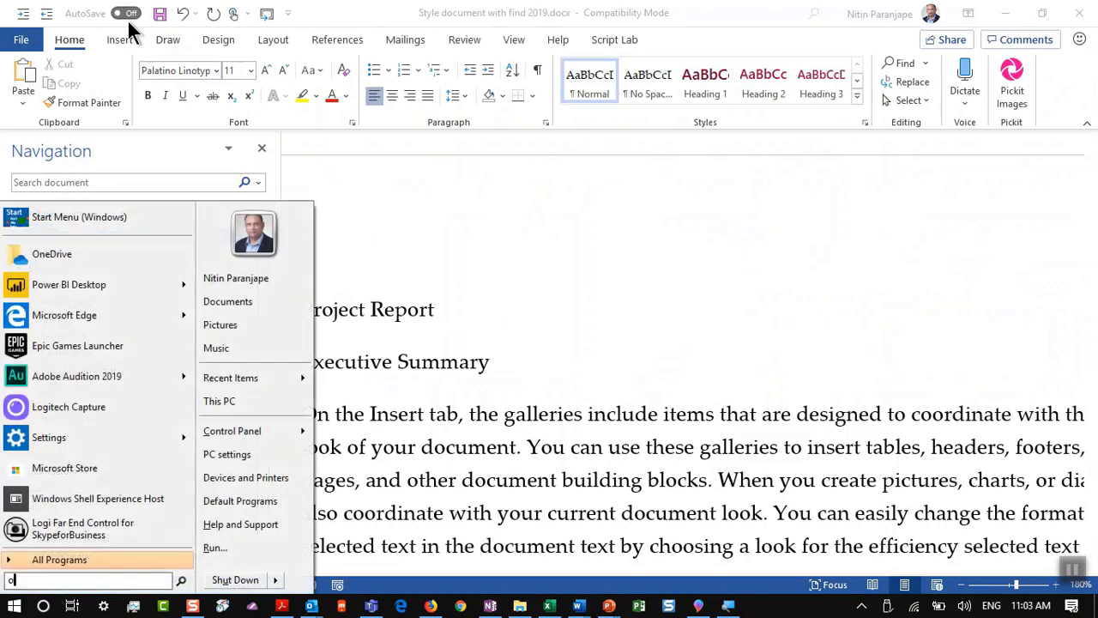
type("onedr")
key("Return")
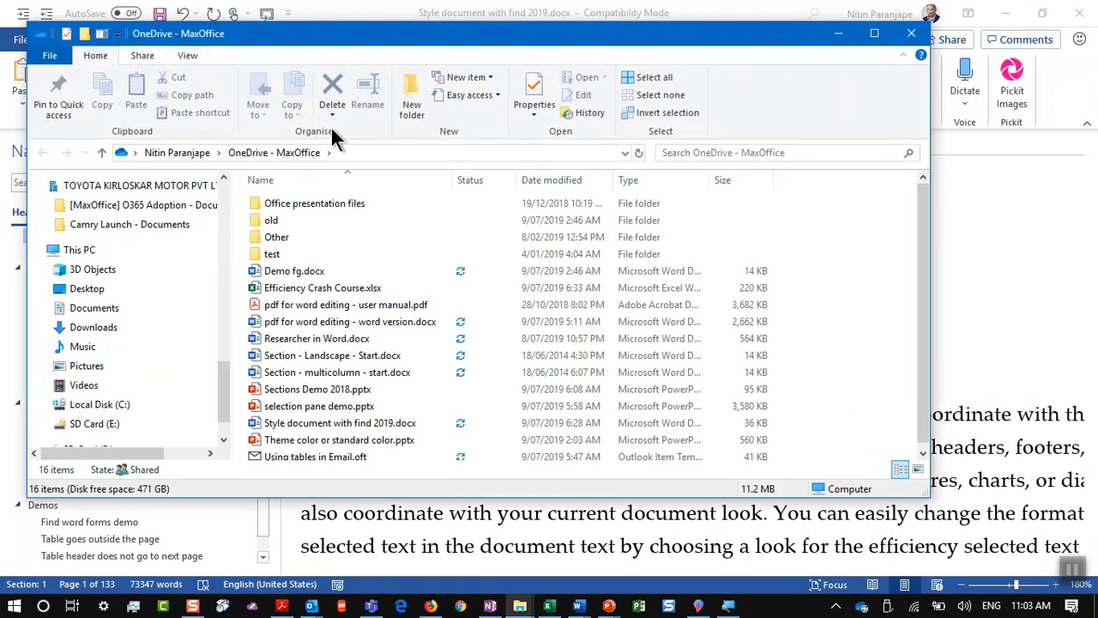
key("alt+F4")
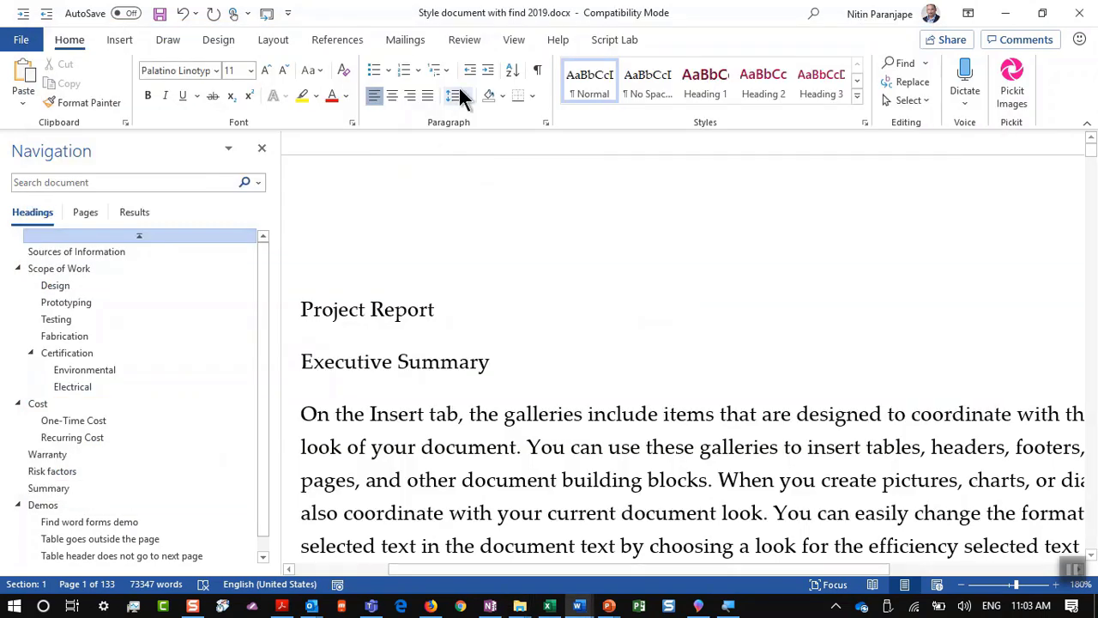
left_click(455, 302)
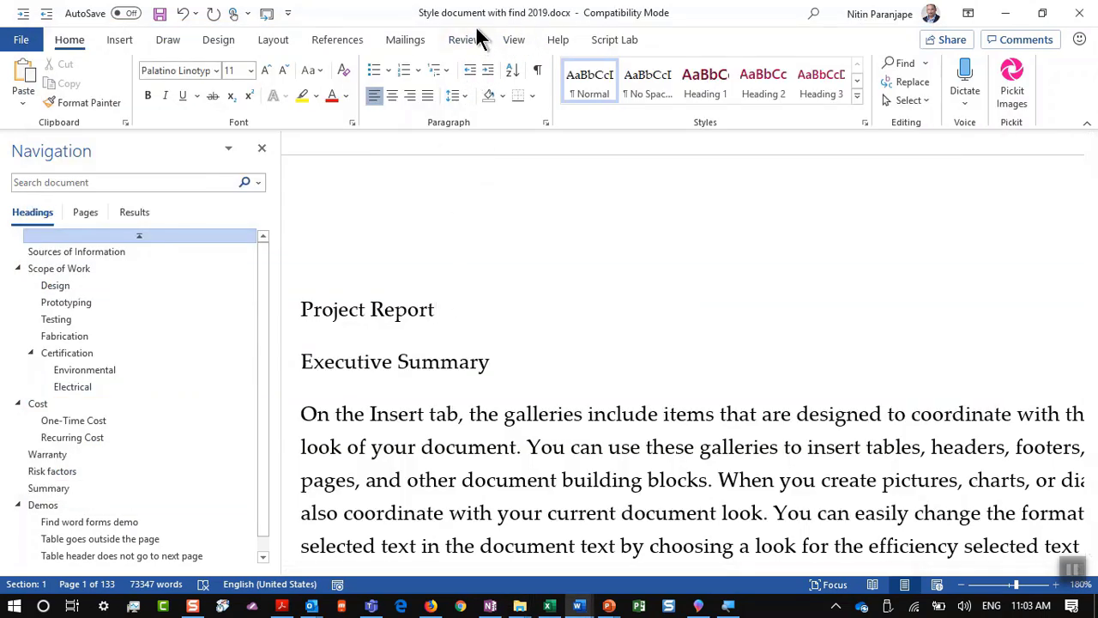
key("alt+f")
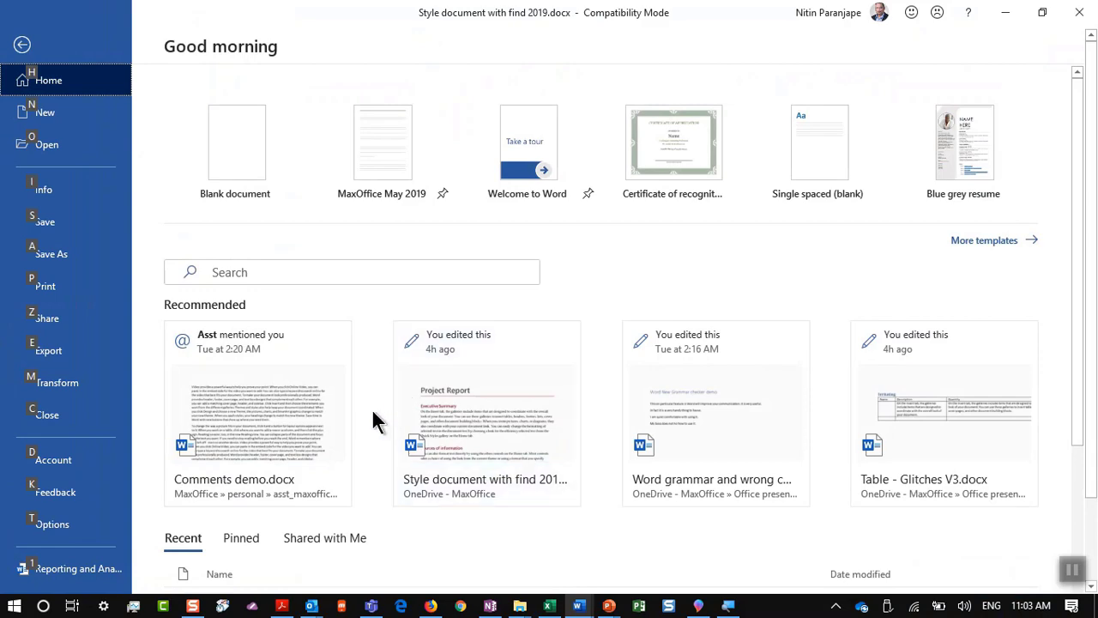
Step: Reopen Demo fg.docx from the Open page's Recent list and select the word 'make'
left_click(24, 148)
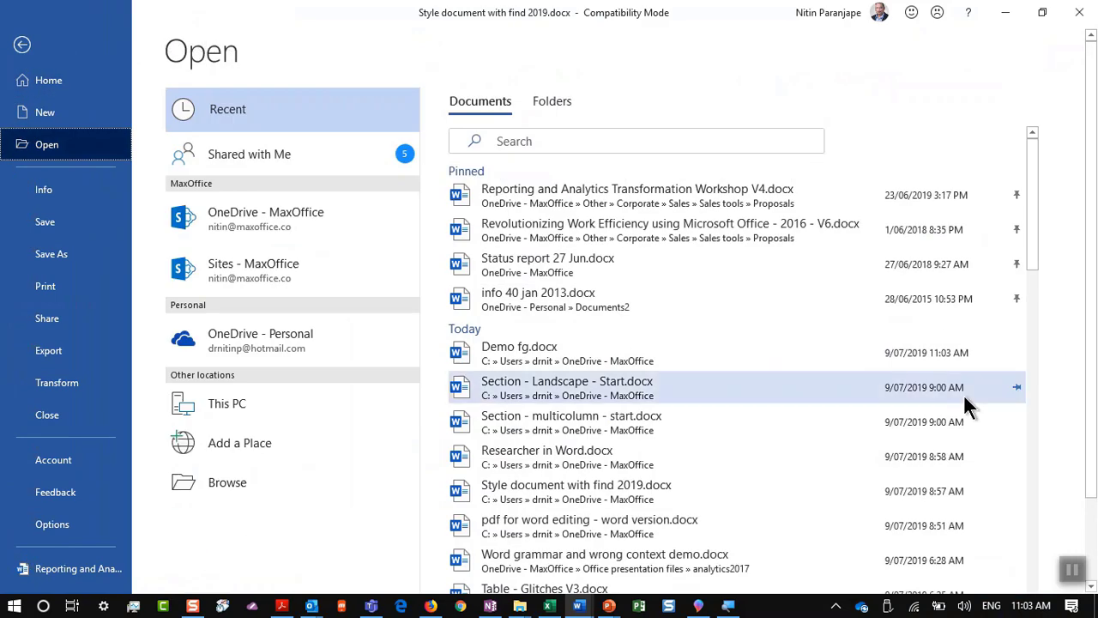
left_click(524, 348)
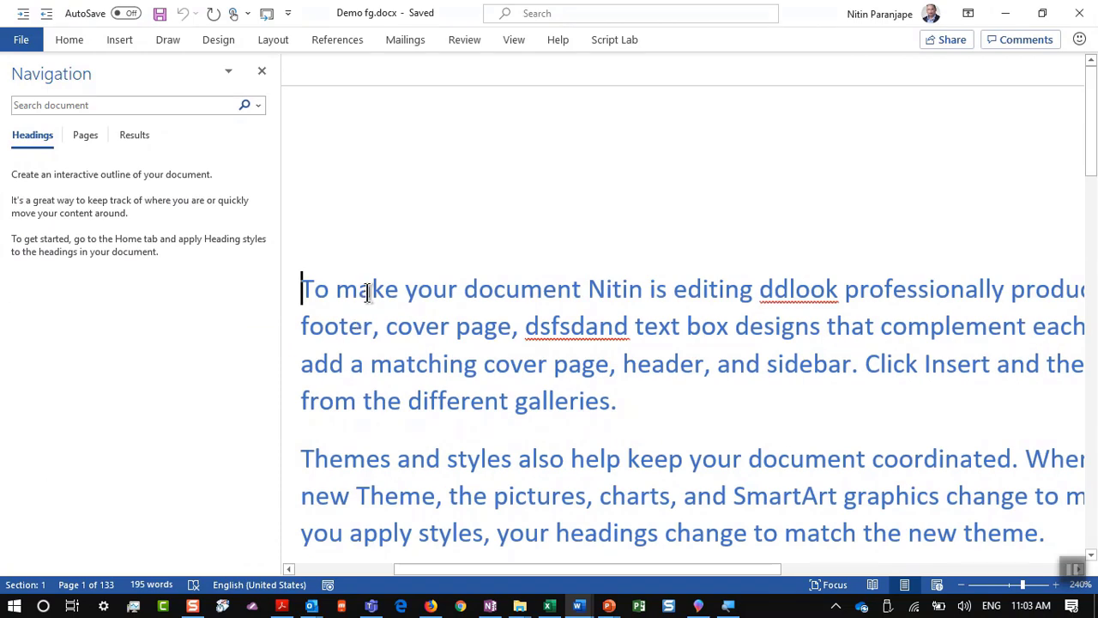
double_click(360, 292)
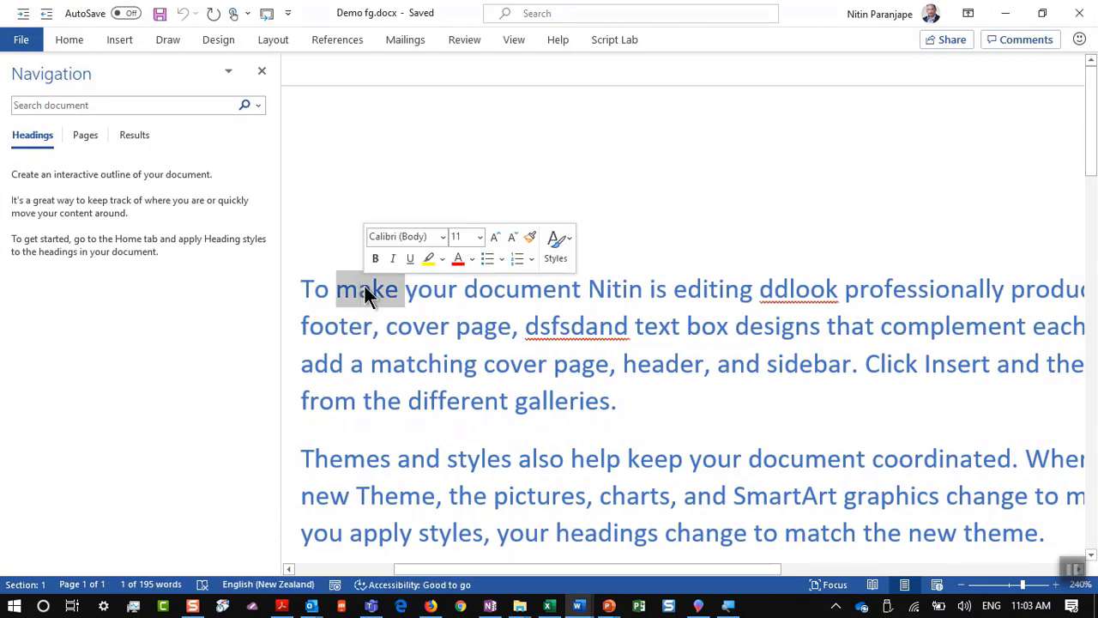
scroll(355, 283, "down", 3)
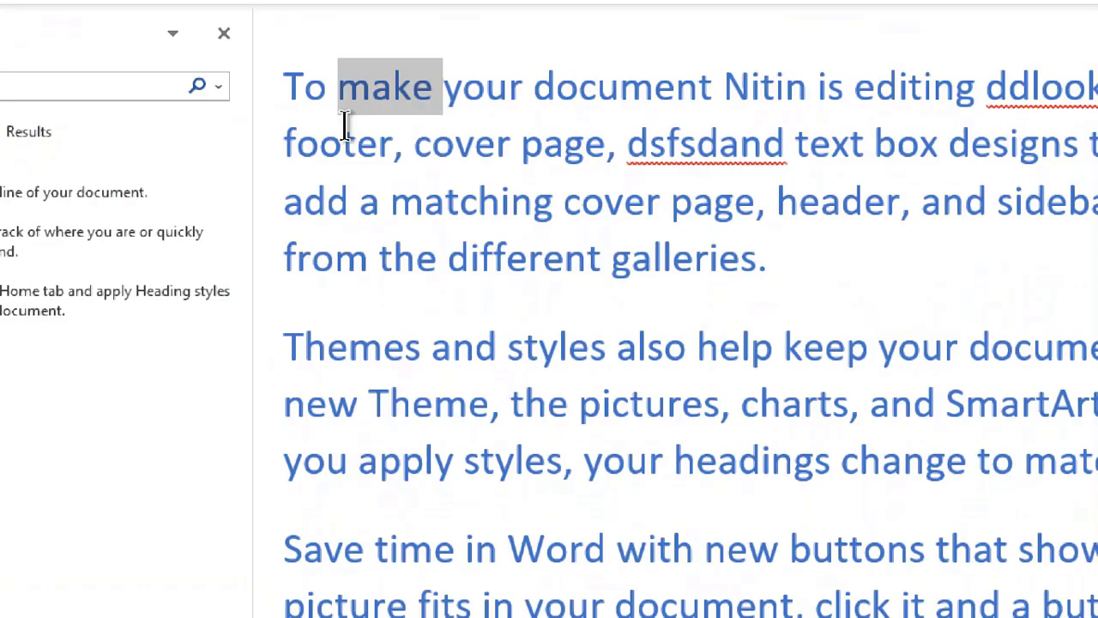
Step: Make the word 'make' bold, then check OneDrive's status, which reports it isn't connected
key("ctrl+b")
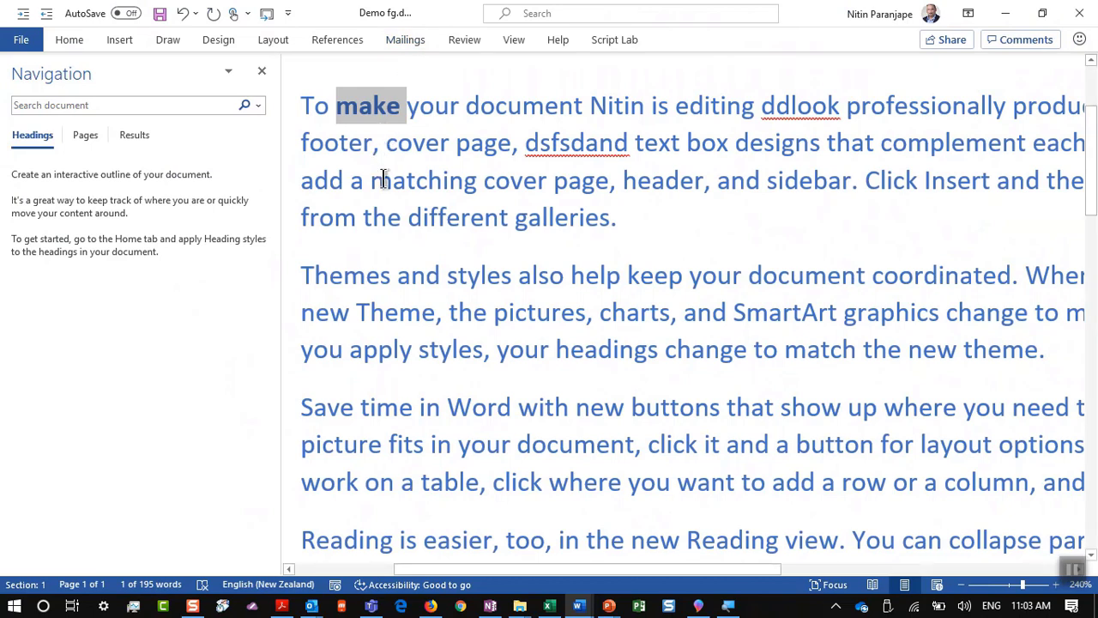
left_click(386, 450)
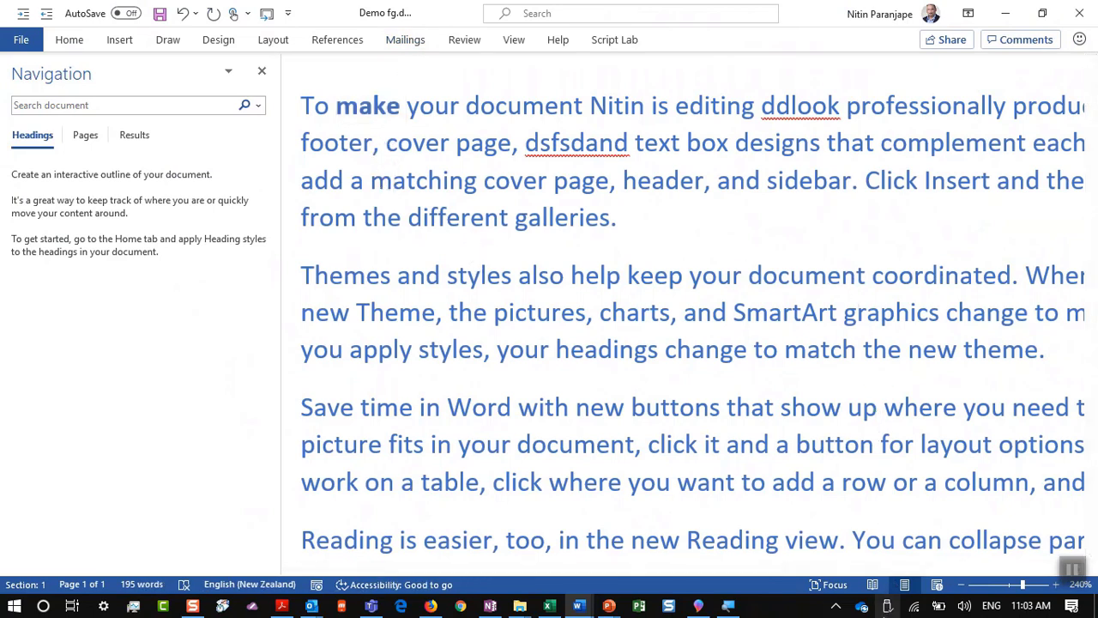
left_click(861, 606)
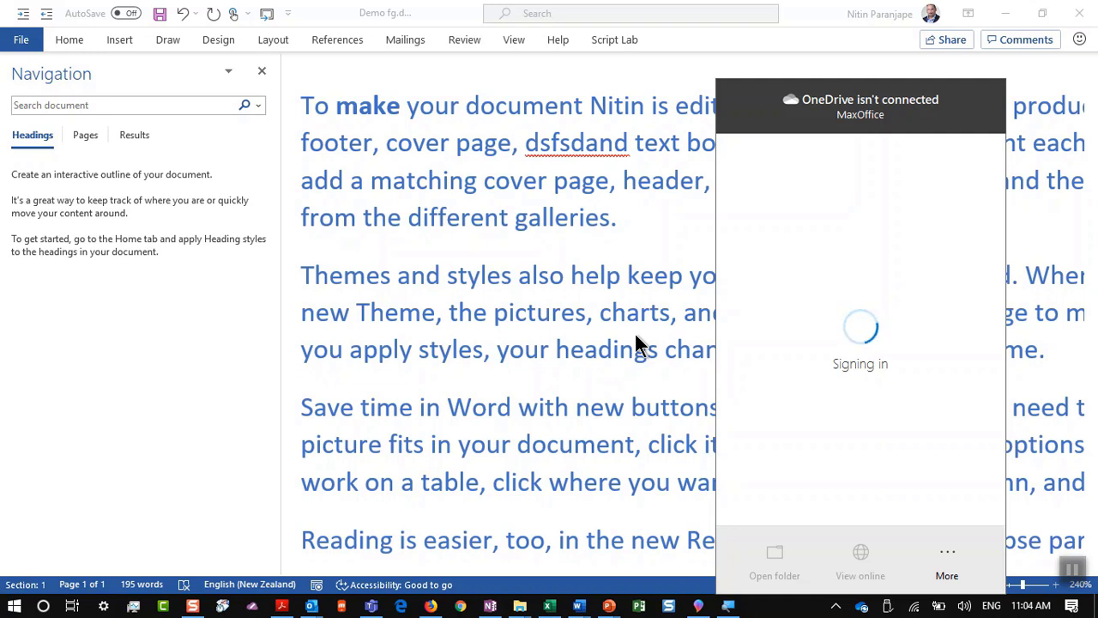
left_click(635, 343)
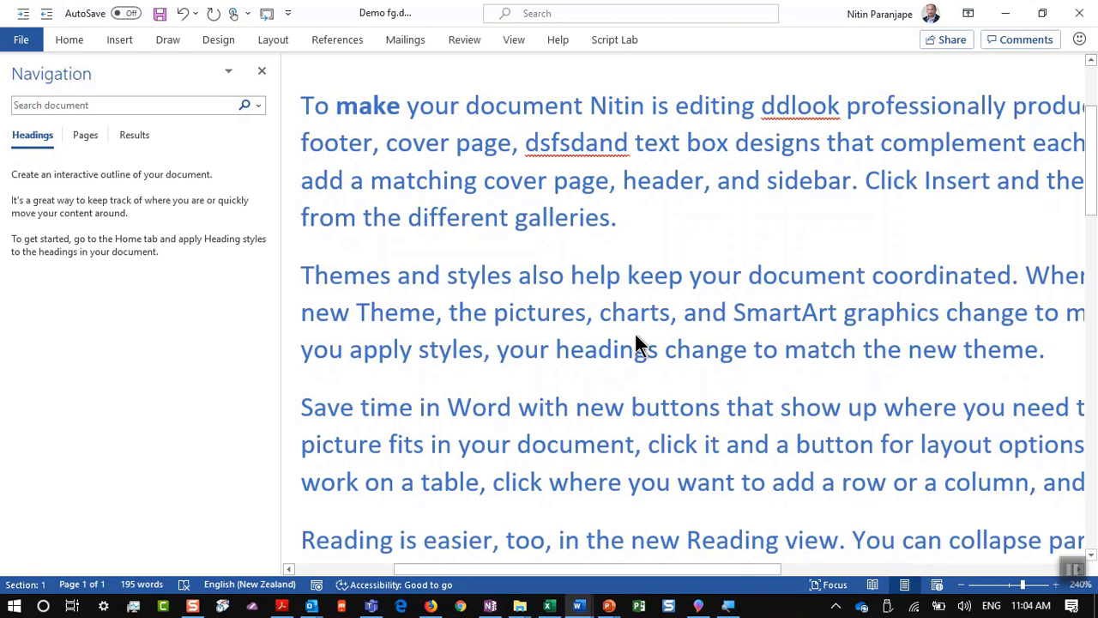
key("alt+Tab")
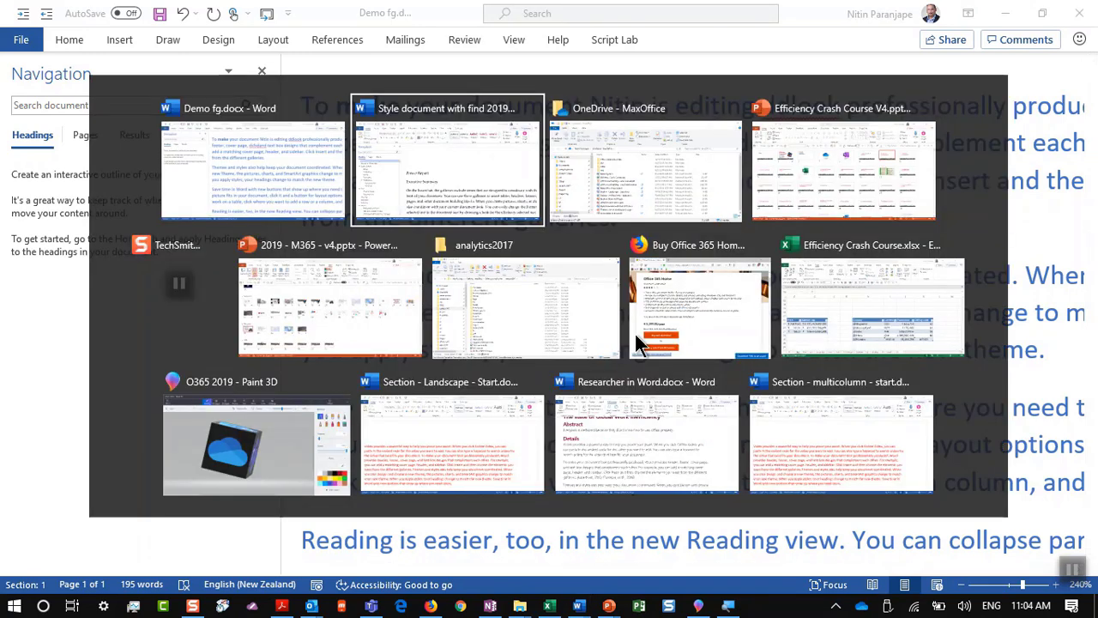
Step: Present the '3. Share links – Not attachments' slide, then return to Demo fg.docx in Word
key("alt+Tab")
key("alt+Tab")
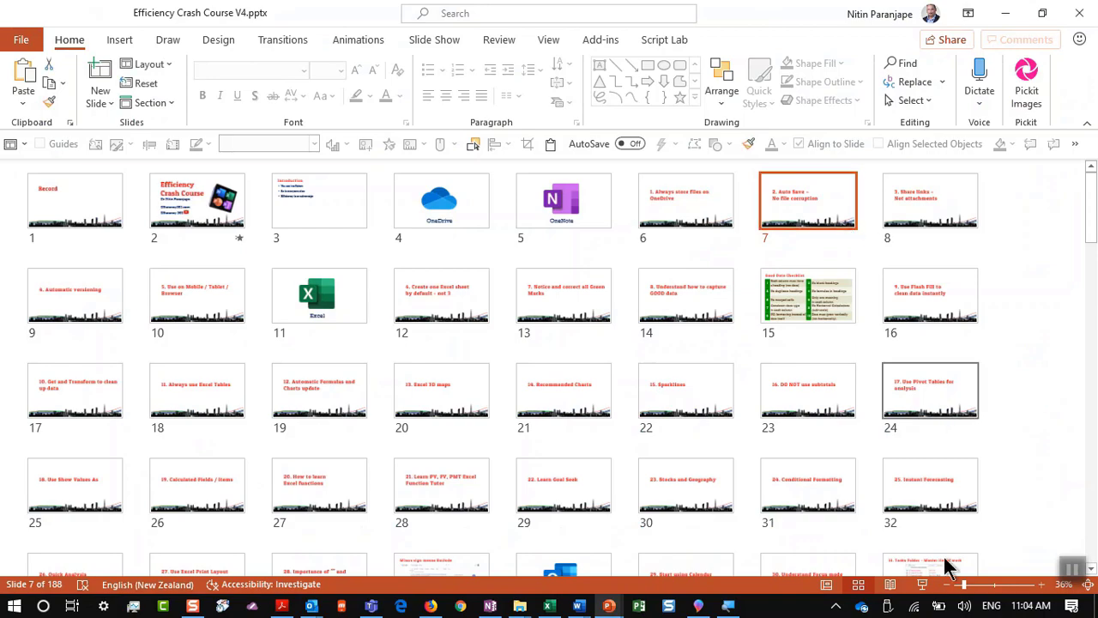
left_click(889, 247)
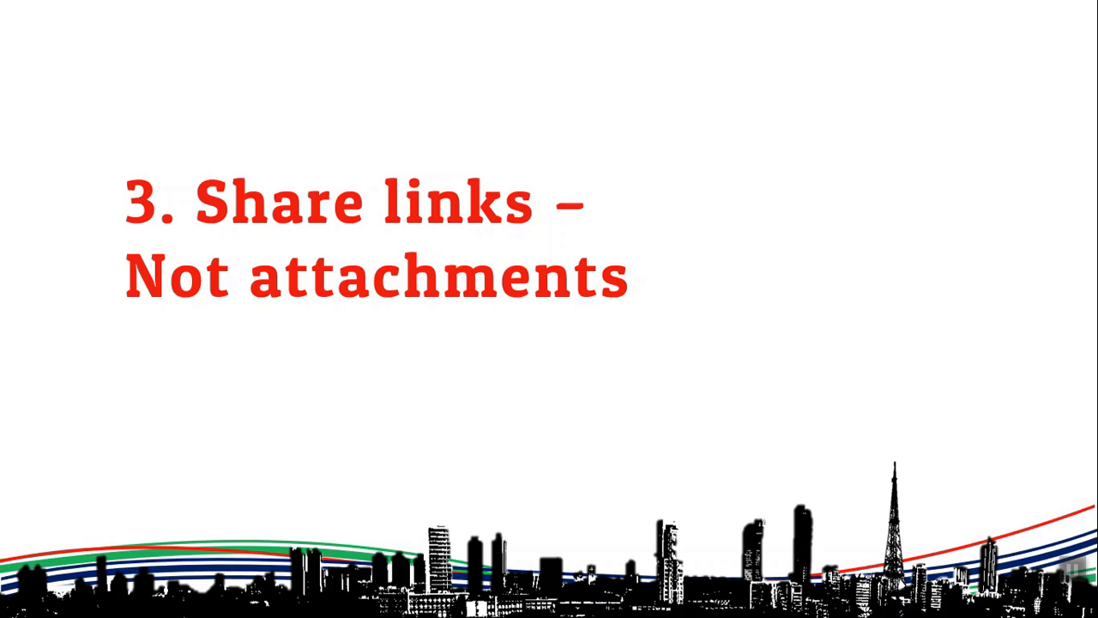
key("Escape")
key("alt+Tab")
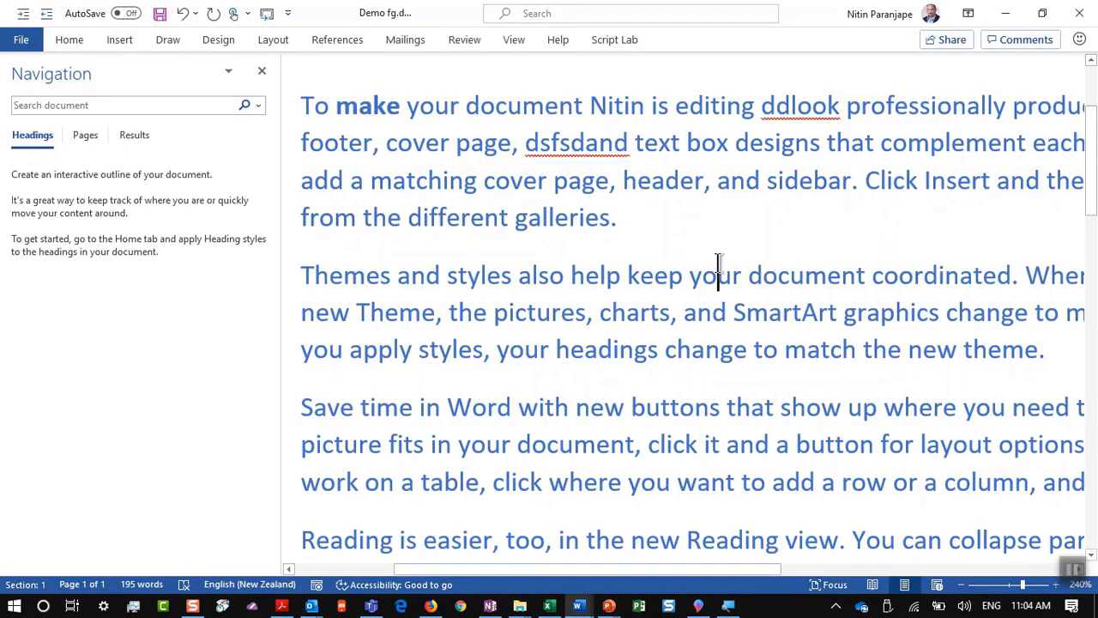
Step: Share the document, uploading it to OneDrive - MaxOffice, and open its link access settings
left_click(861, 606)
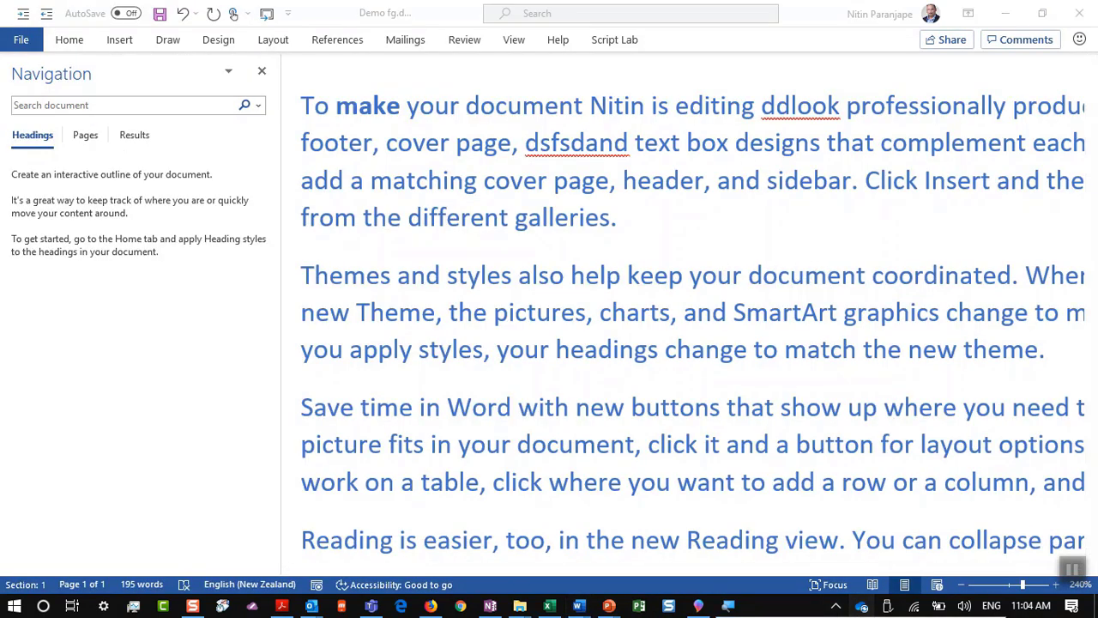
left_click(565, 278)
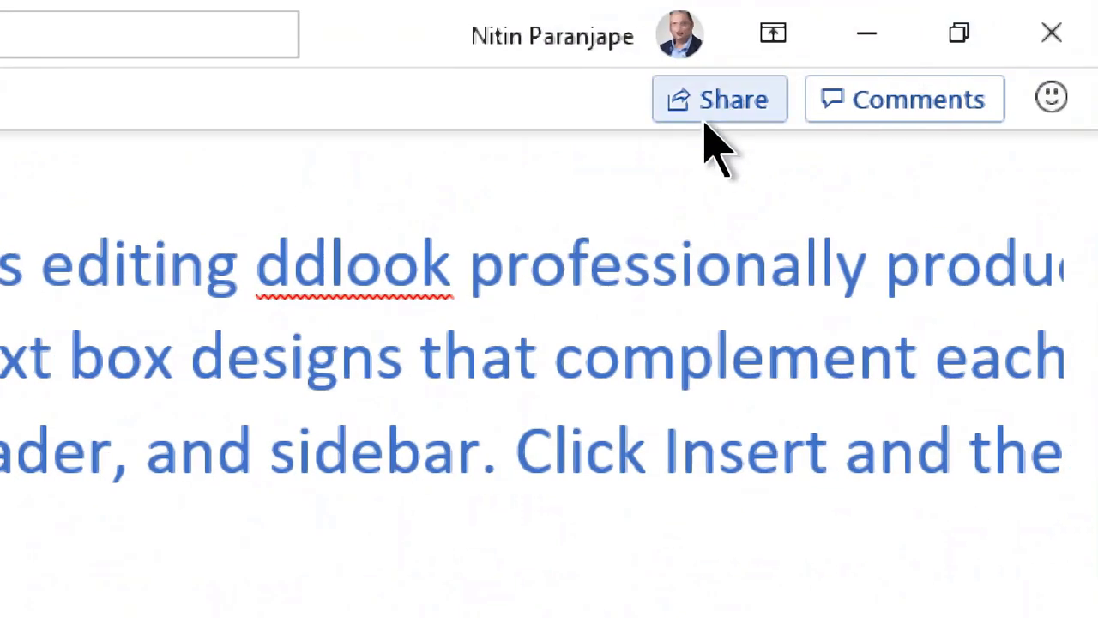
left_click(705, 118)
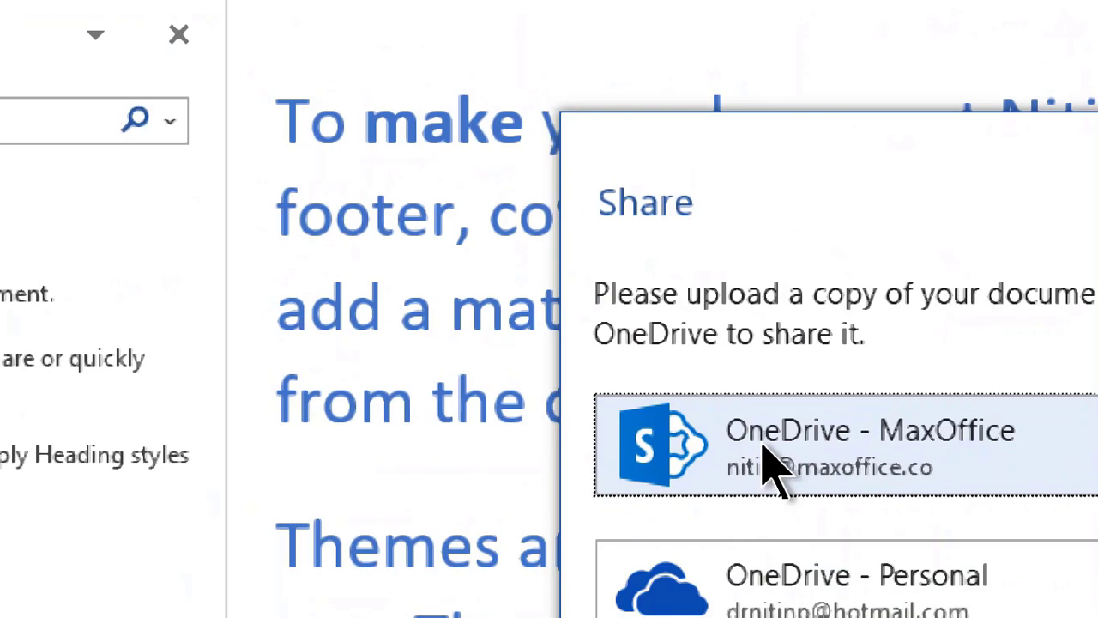
left_click(763, 448)
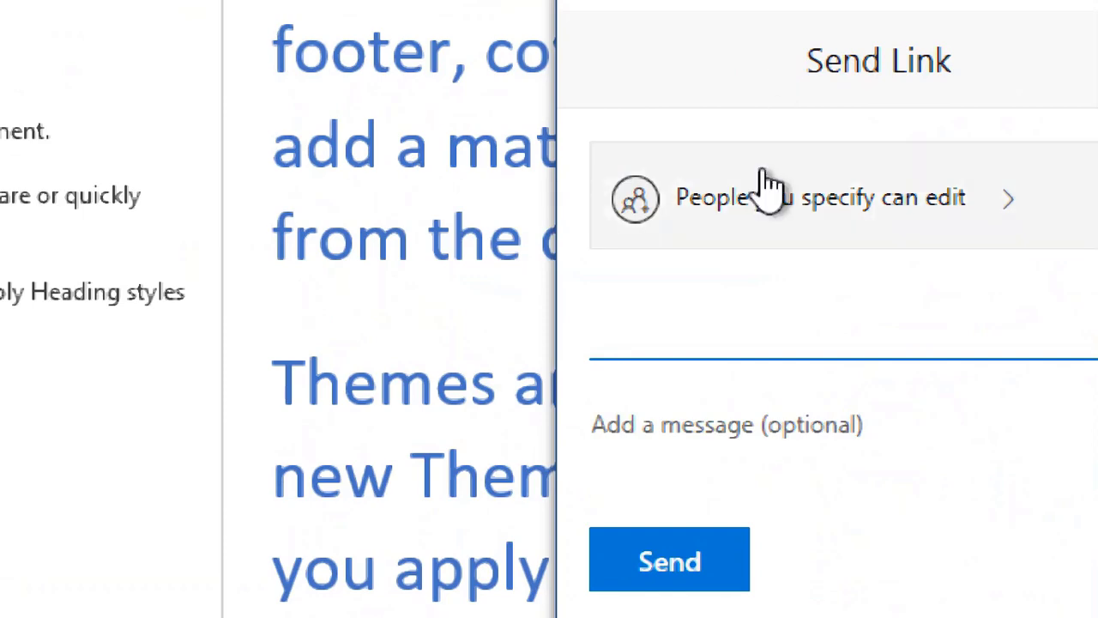
left_click(500, 199)
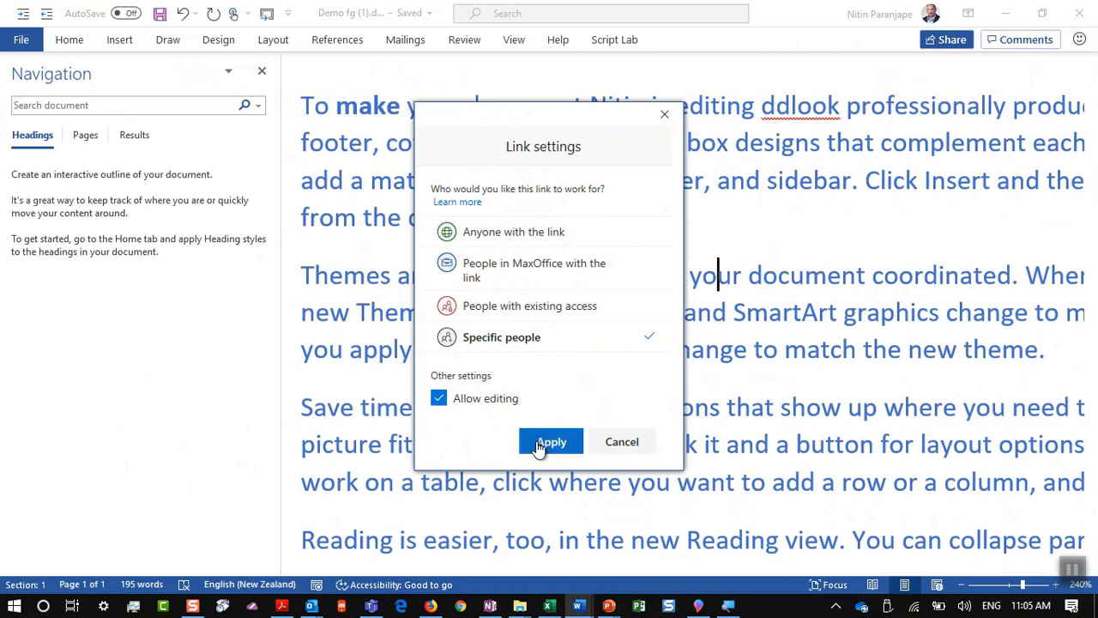
Step: Apply specific-people editing access, send the link to the Boss contact, and dismiss the confirmation
left_click(534, 441)
left_click(490, 253)
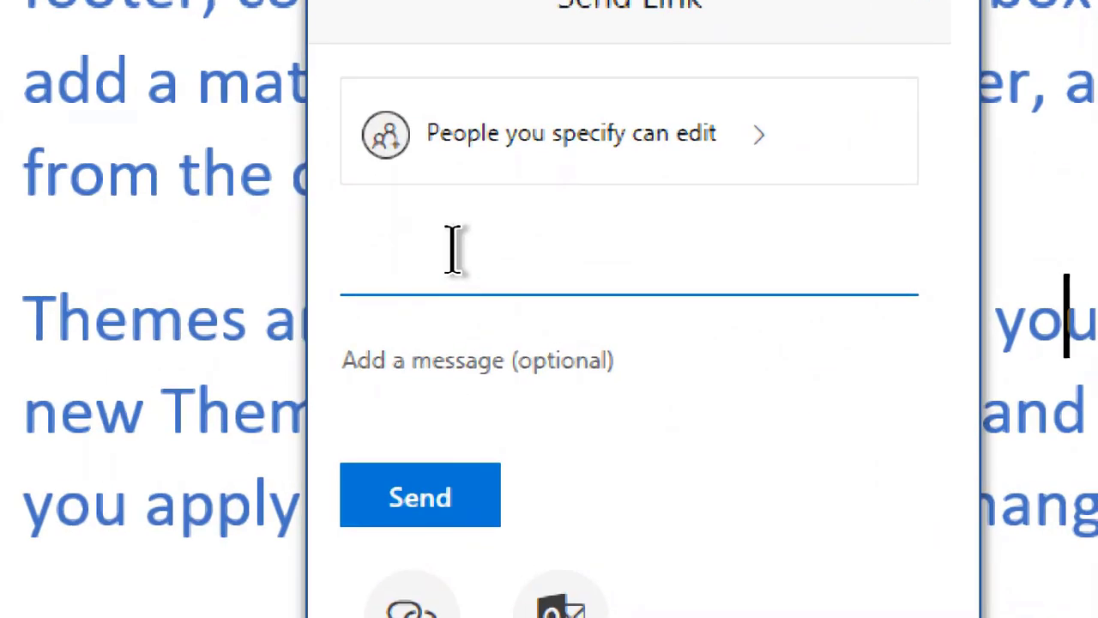
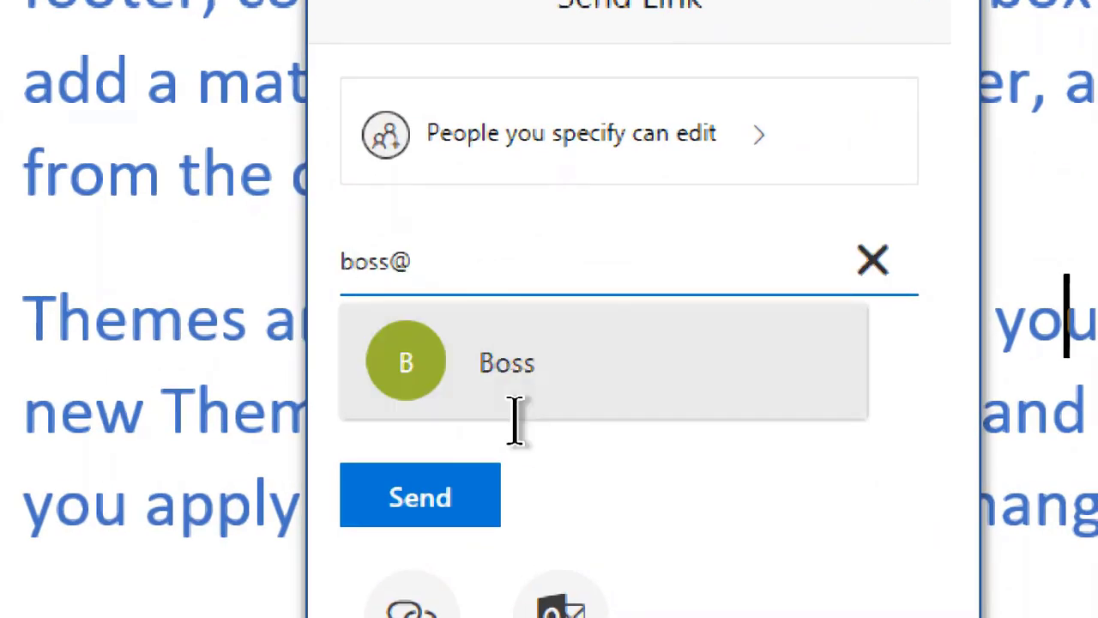
left_click(518, 413)
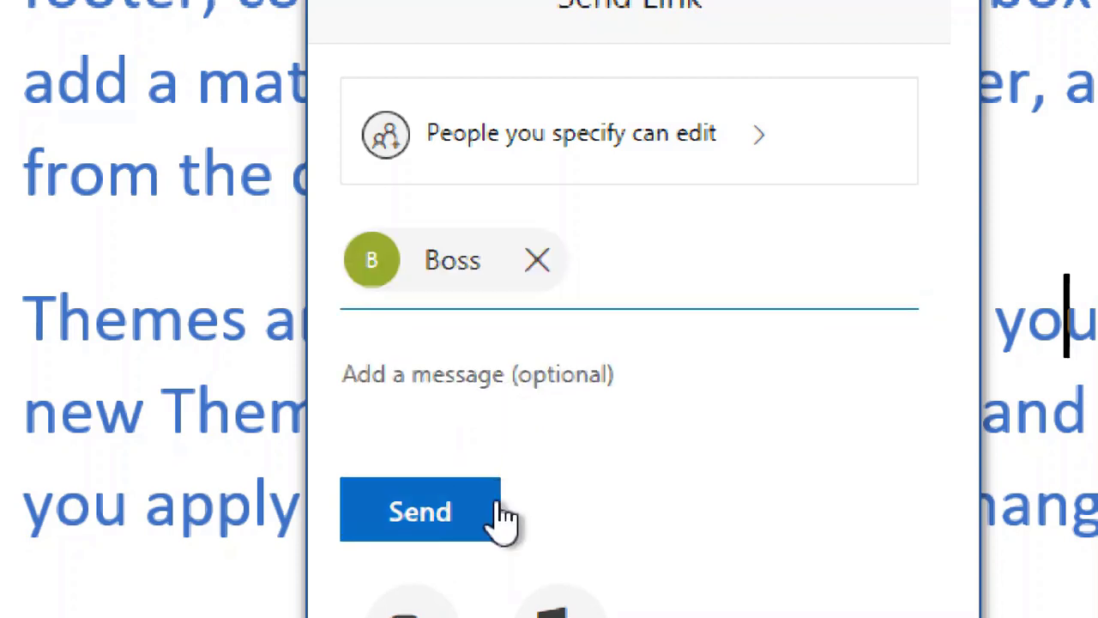
left_click(503, 515)
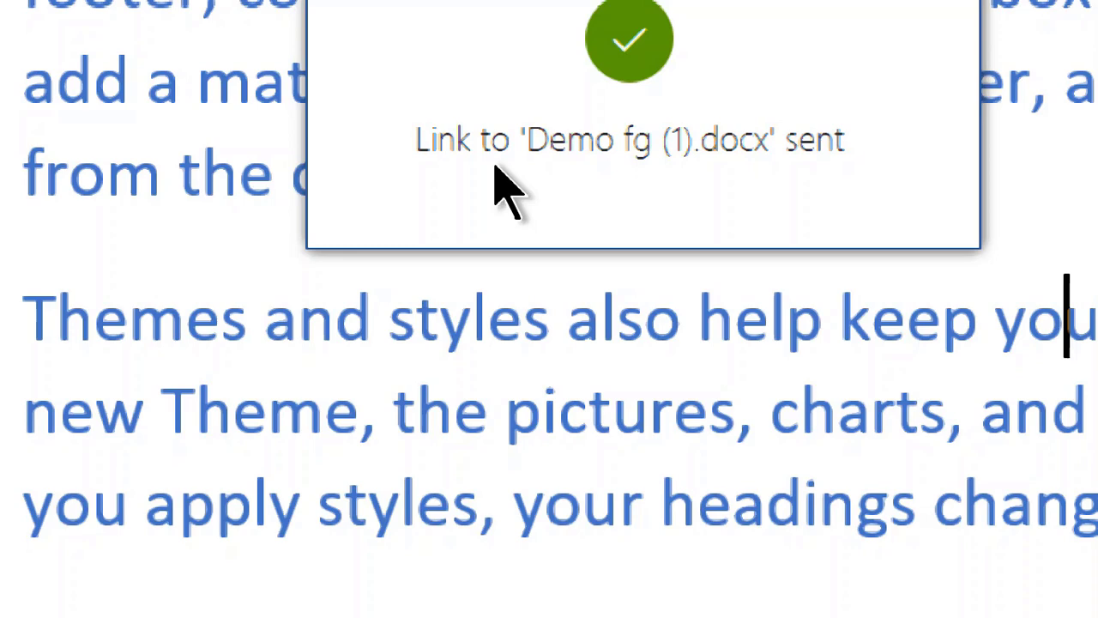
left_click(774, 211)
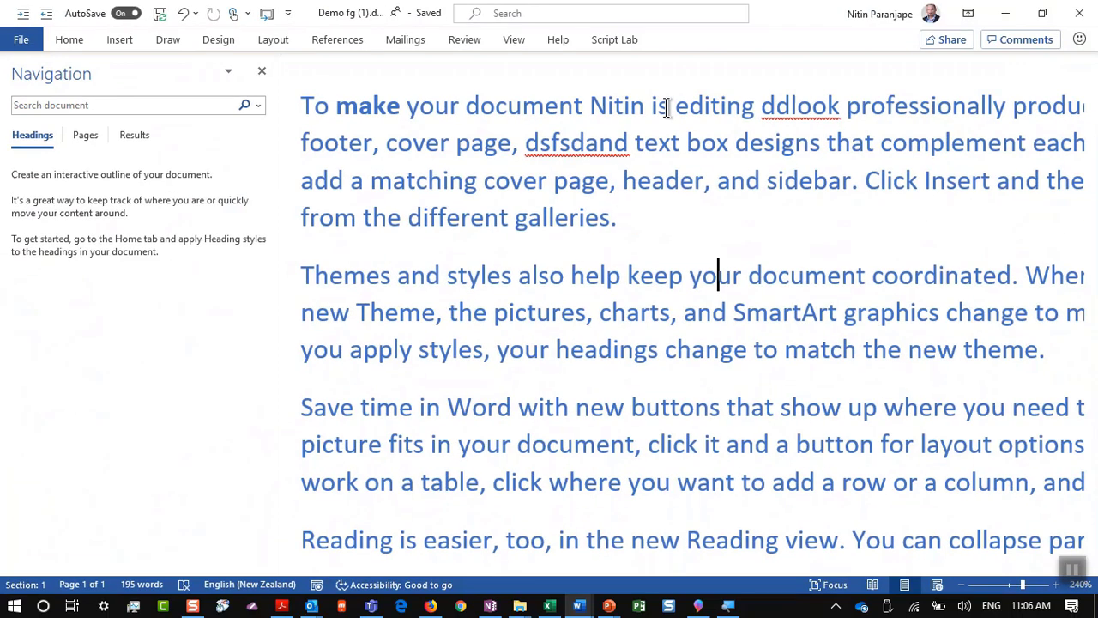
Step: Present the PowerPoint slide show from slide 8 through the Automatic versioning slide and beyond
key("alt+Tab")
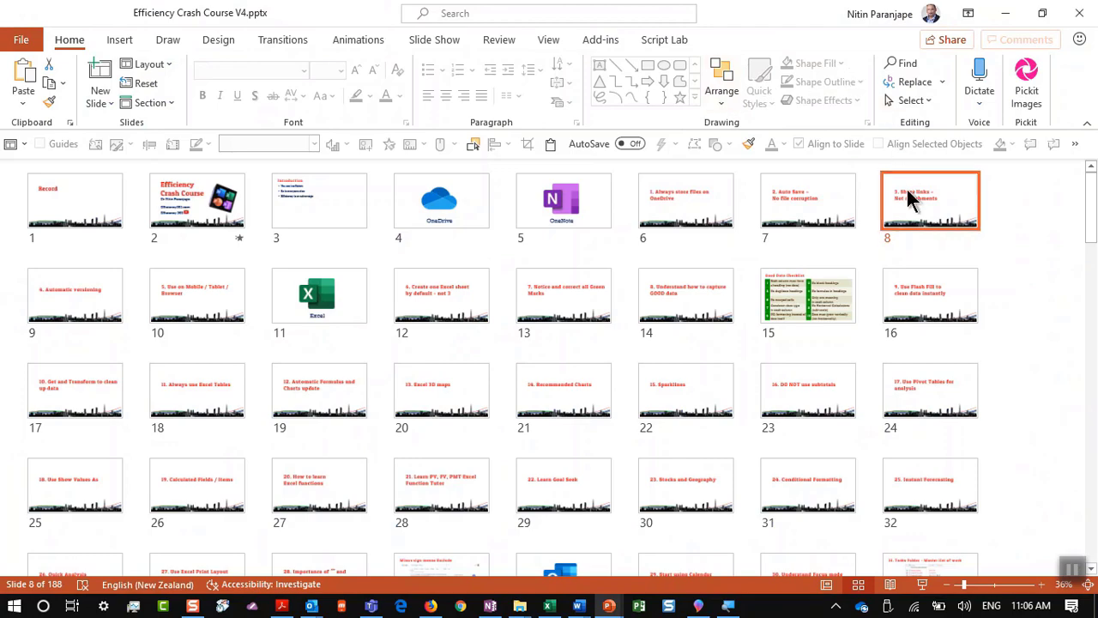
left_click(927, 586)
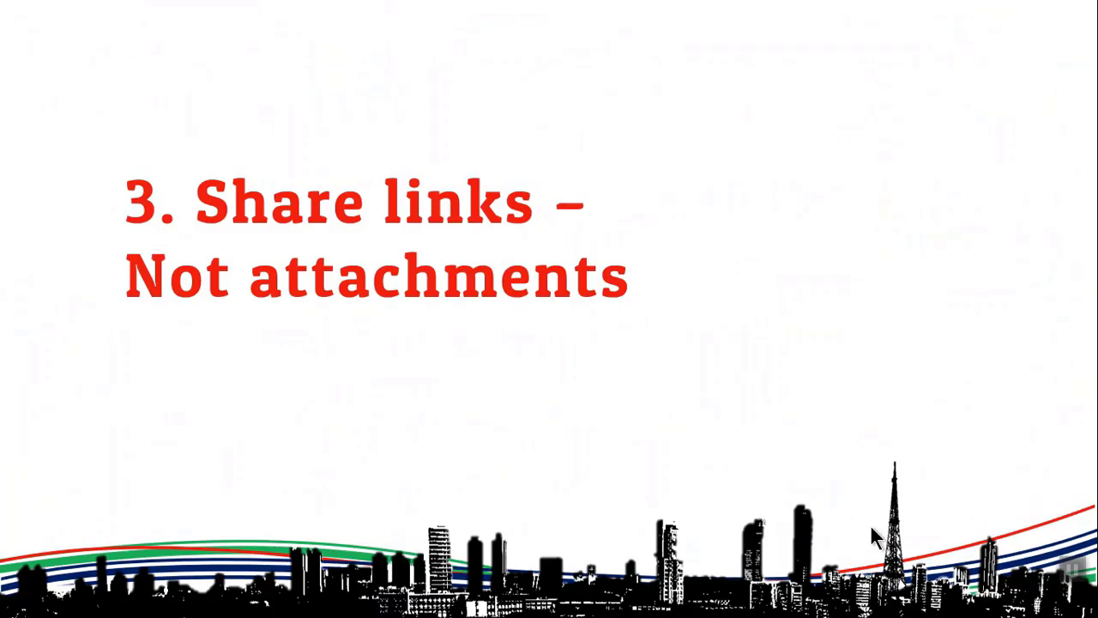
left_click(538, 356)
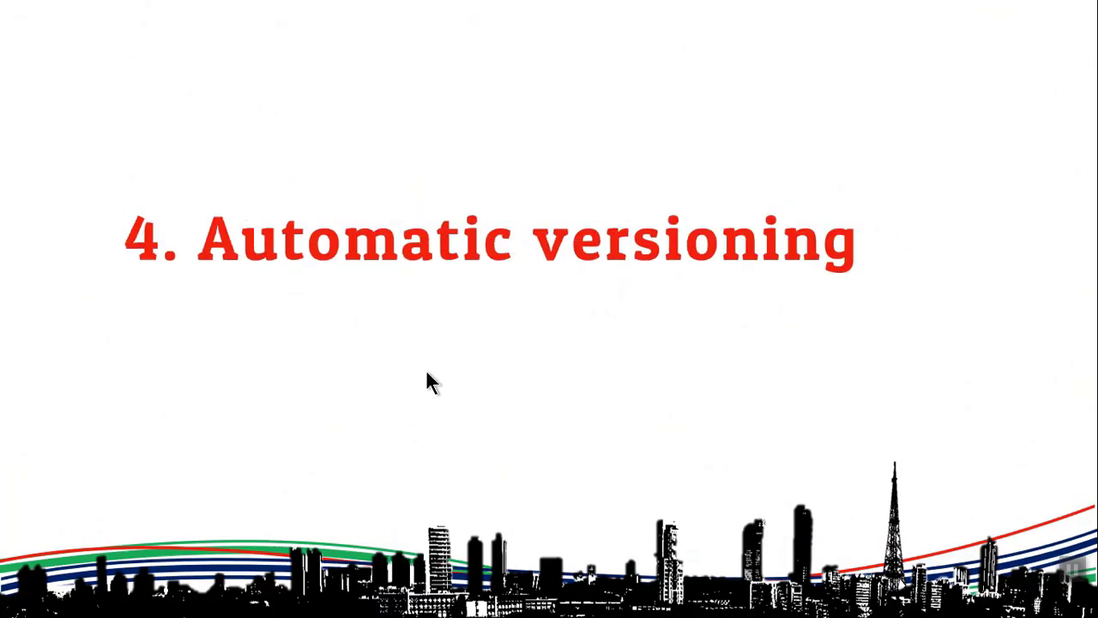
left_click(493, 350)
Step: Leave the slide show and bring the Demo fg Word document back to the front
key("alt+Tab")
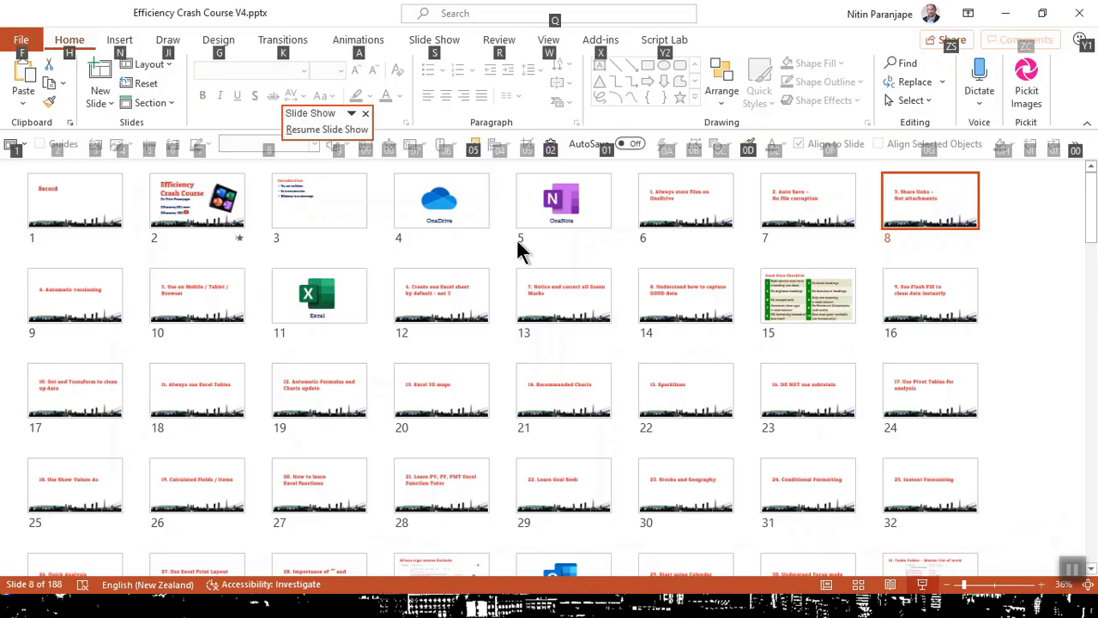
key("alt")
key("alt+Tab")
key("Tab")
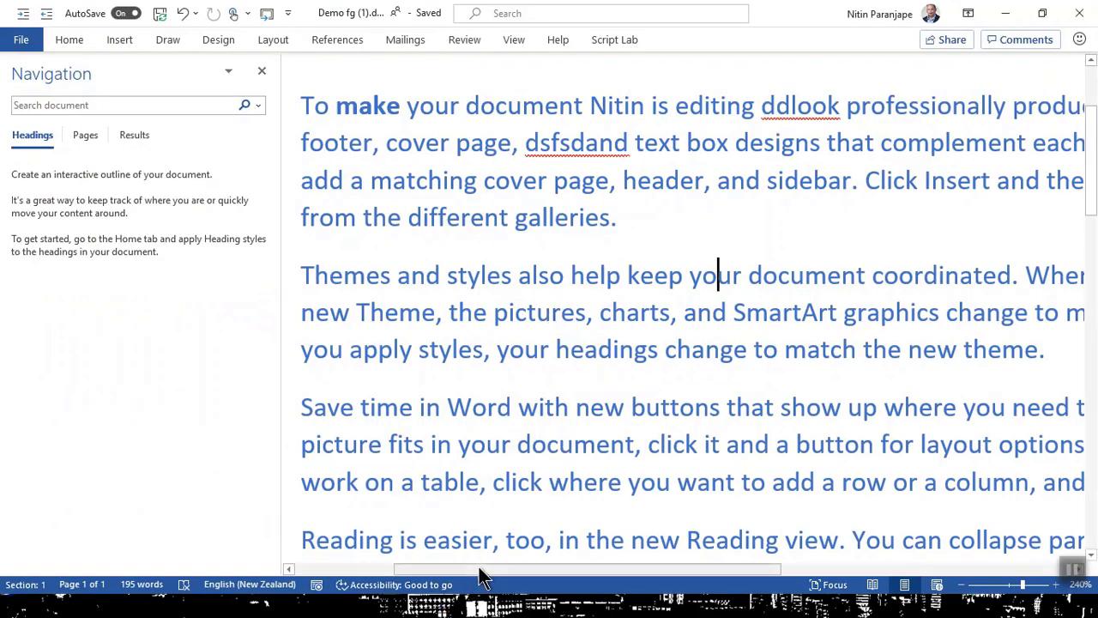
Step: Open Demo fg.docx in Word from the OneDrive - MaxOffice folder in File Explorer
key("alt+Tab")
key("Tab")
key("Tab")
key("alt+Tab")
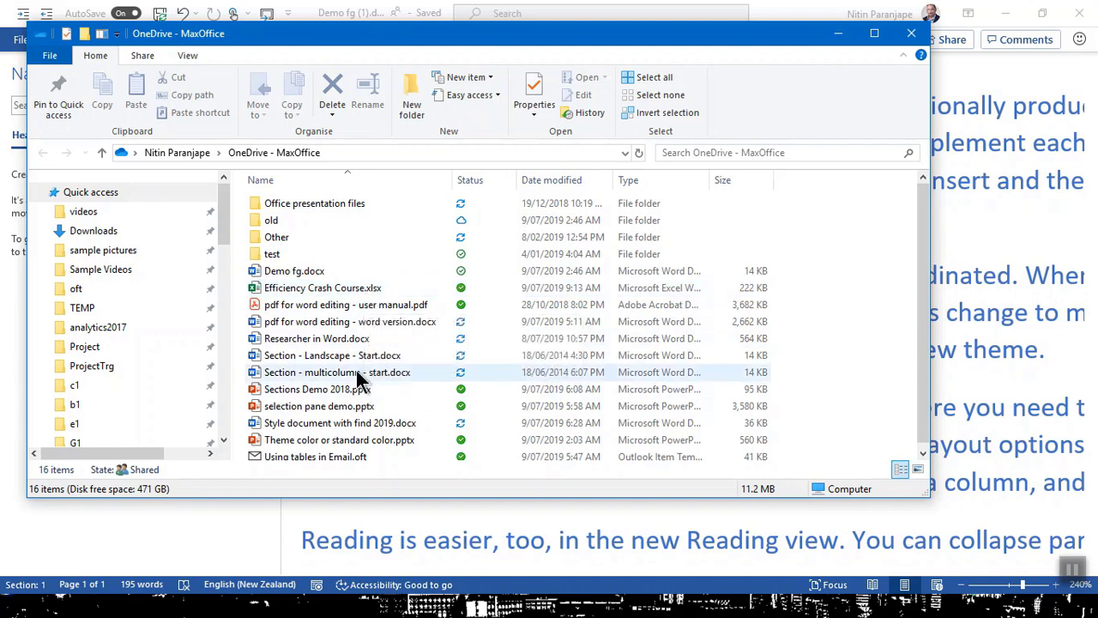
double_click(313, 271)
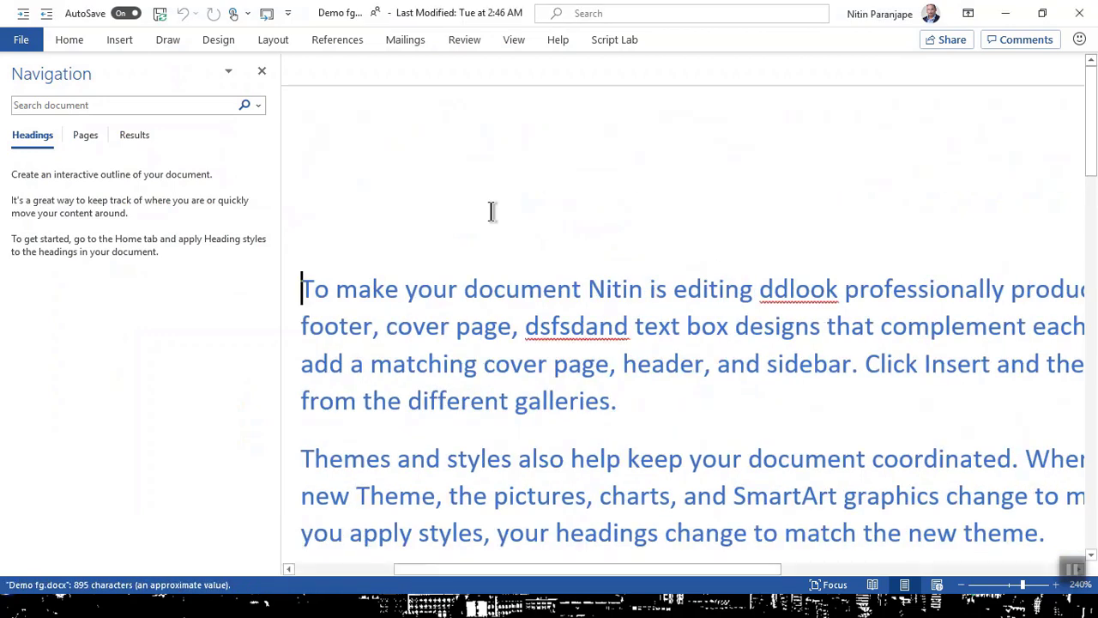
Step: From the title bar's Version History, open the 30 May 2019 11:21 AM version of Demo fg
left_click(394, 20)
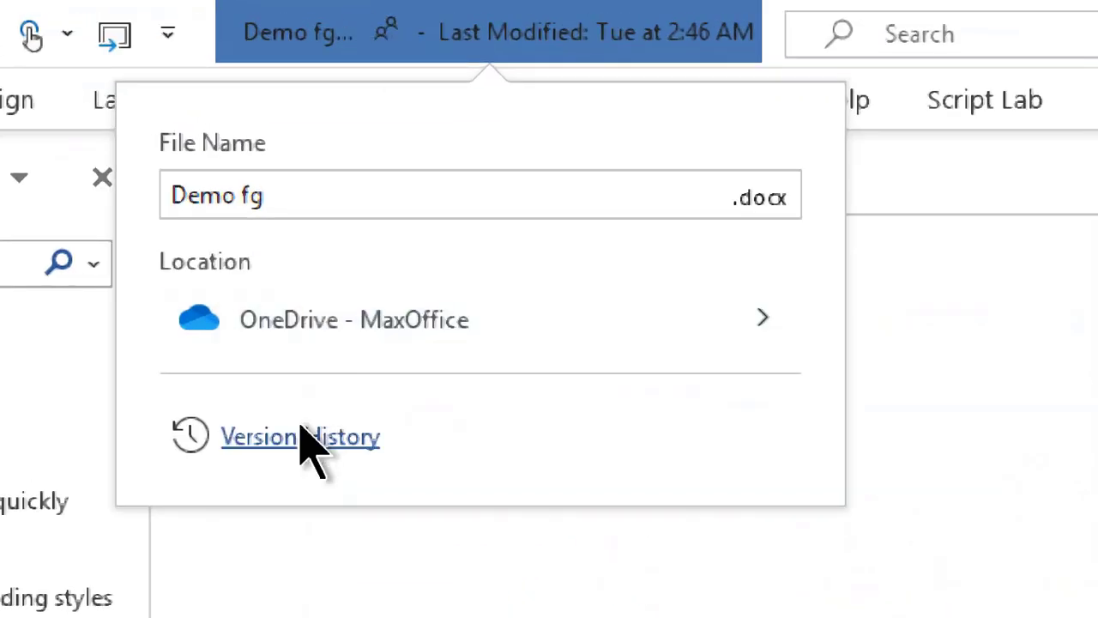
left_click(302, 437)
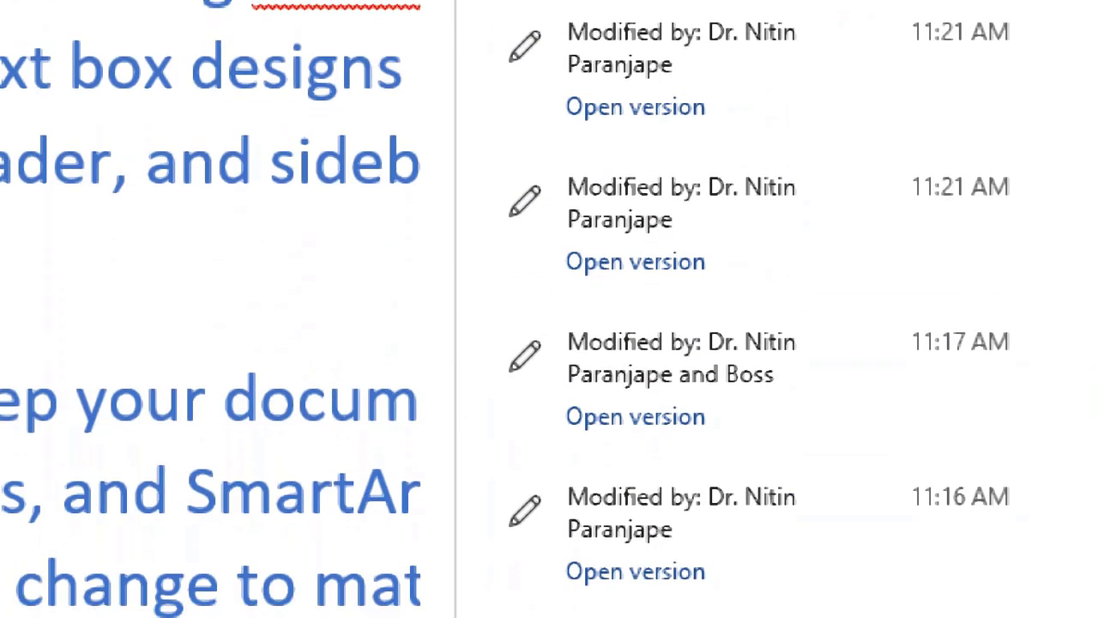
scroll(813, 139, "down", 3)
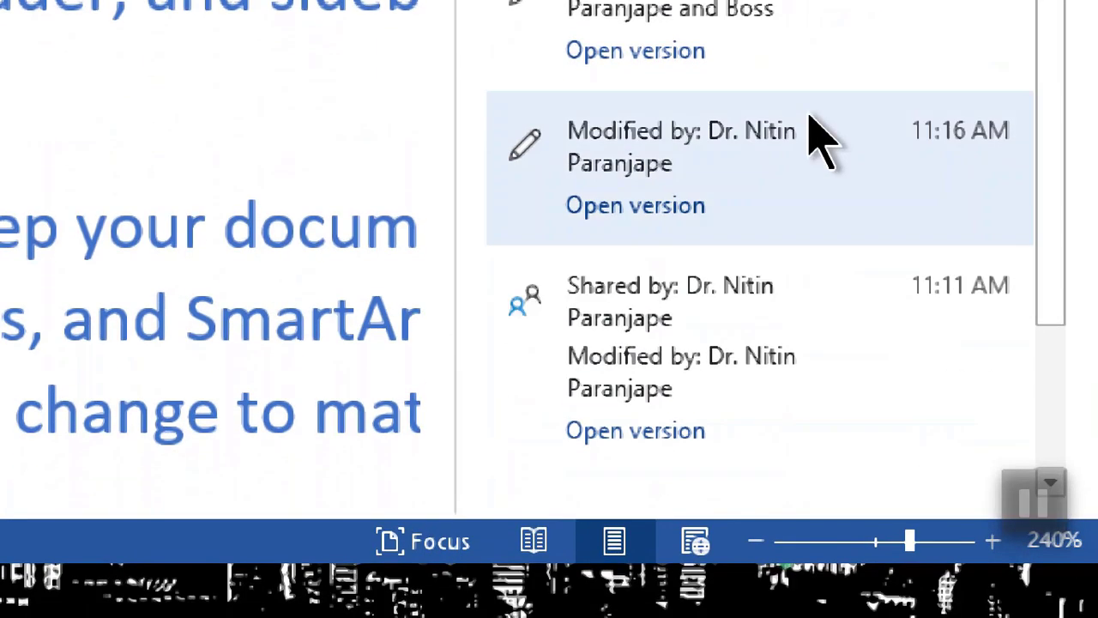
scroll(813, 146, "down", 3)
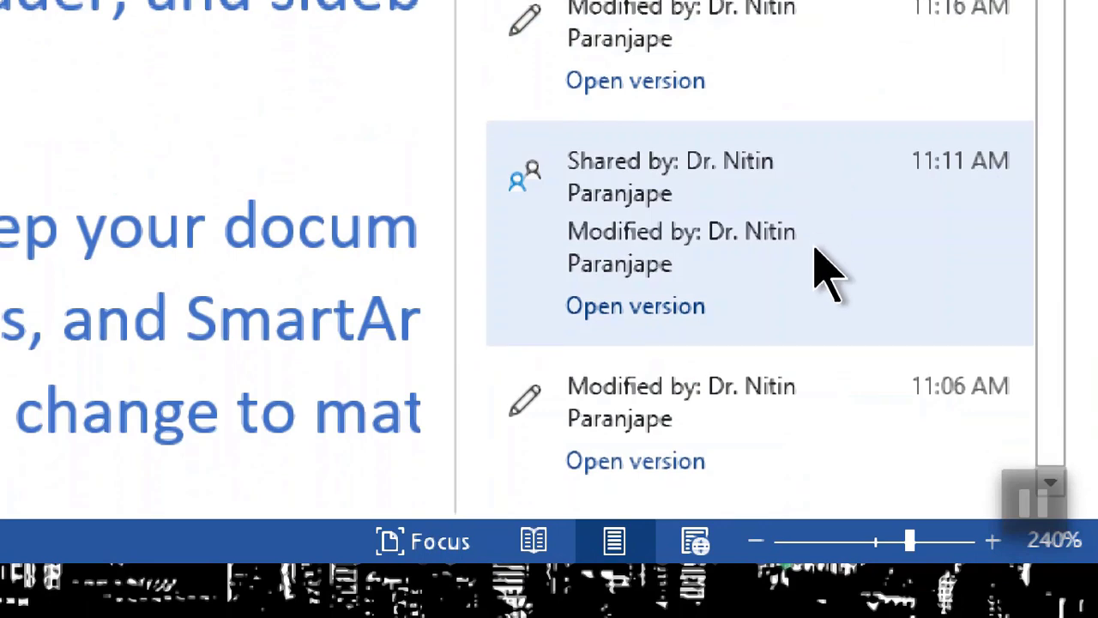
scroll(815, 403, "up", 2)
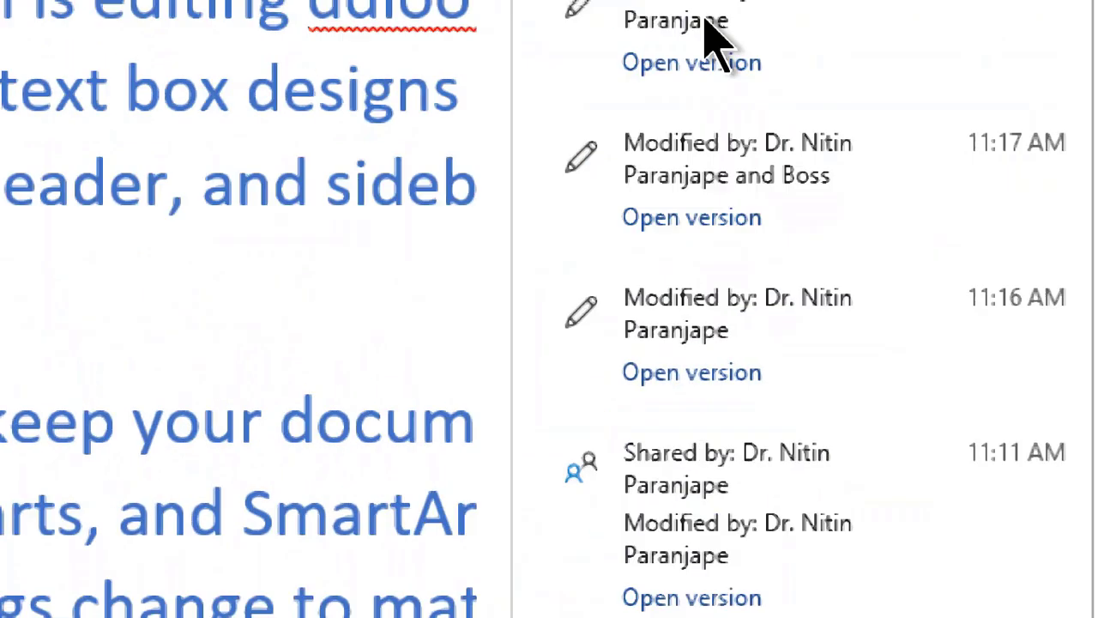
scroll(712, 34, "up", 3)
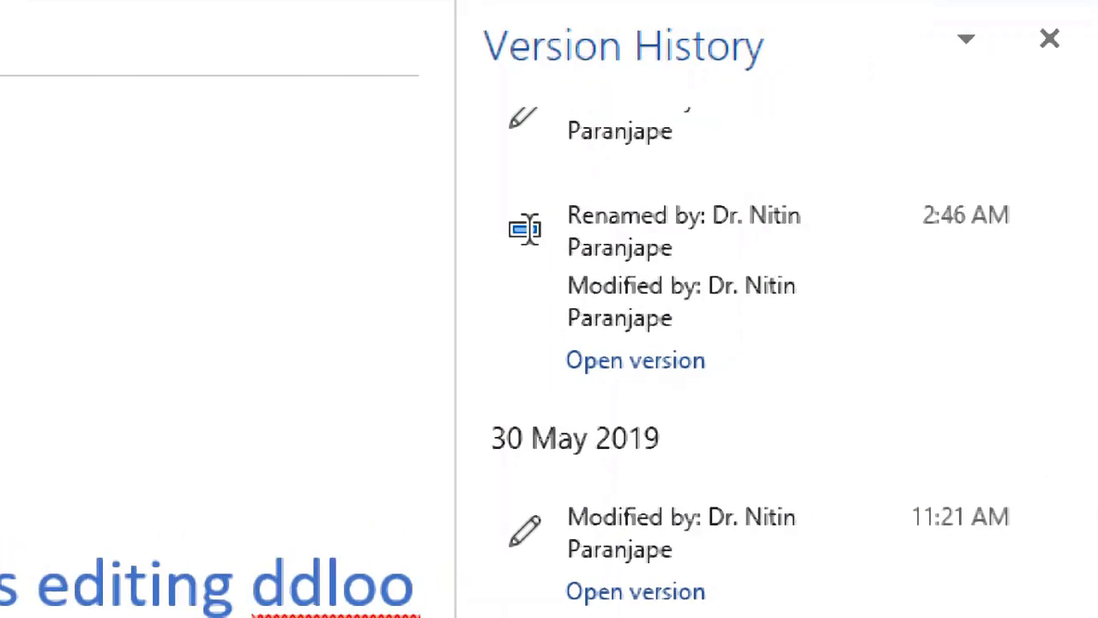
scroll(998, 369, "down", 2)
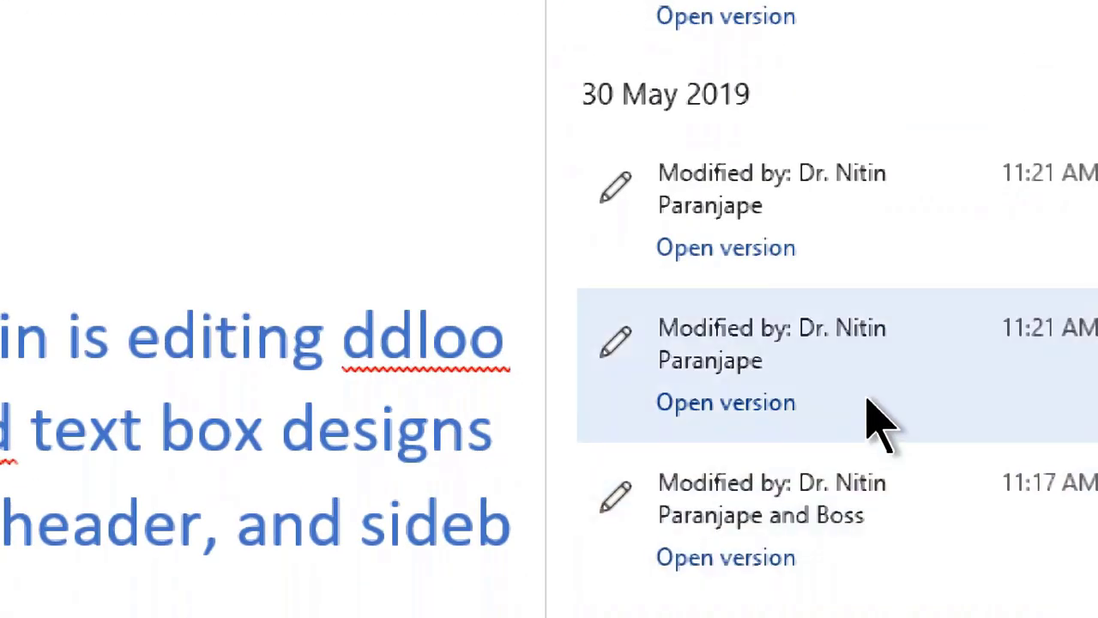
left_click(875, 422)
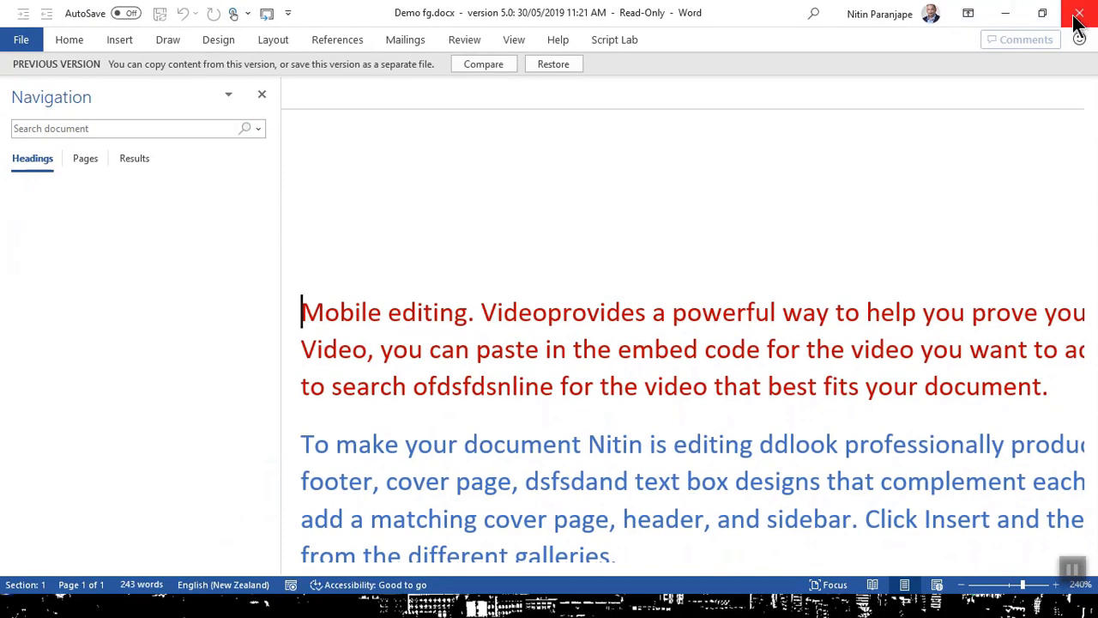
Step: Close the read-only version and history pane, then select slide 10 in Efficiency Crash Course V4
left_click(1081, 12)
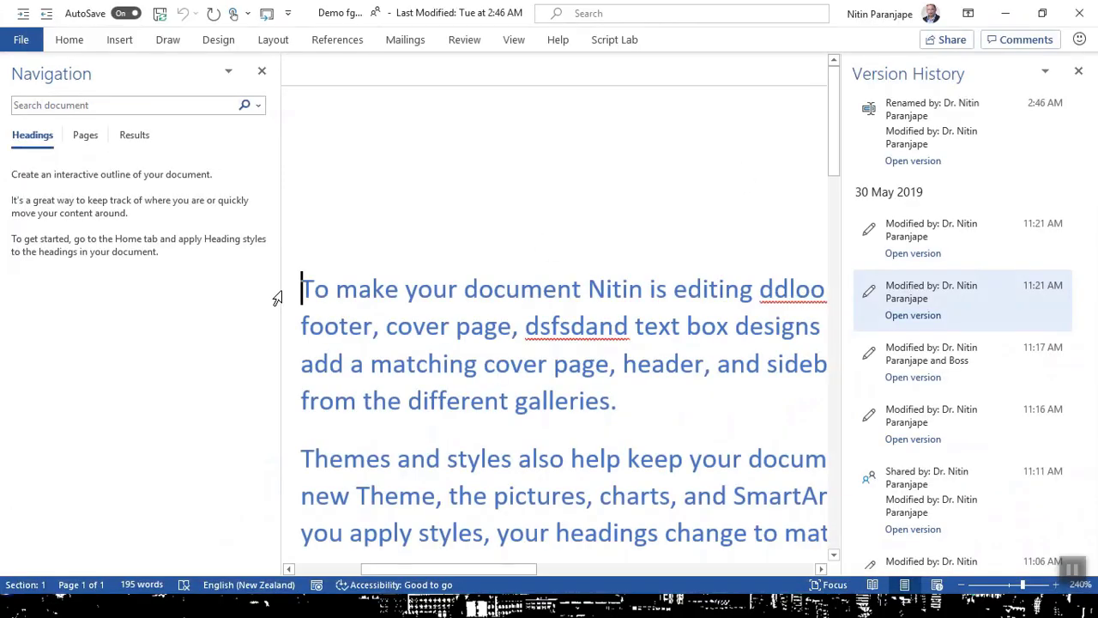
left_click(1081, 73)
key("alt+Tab")
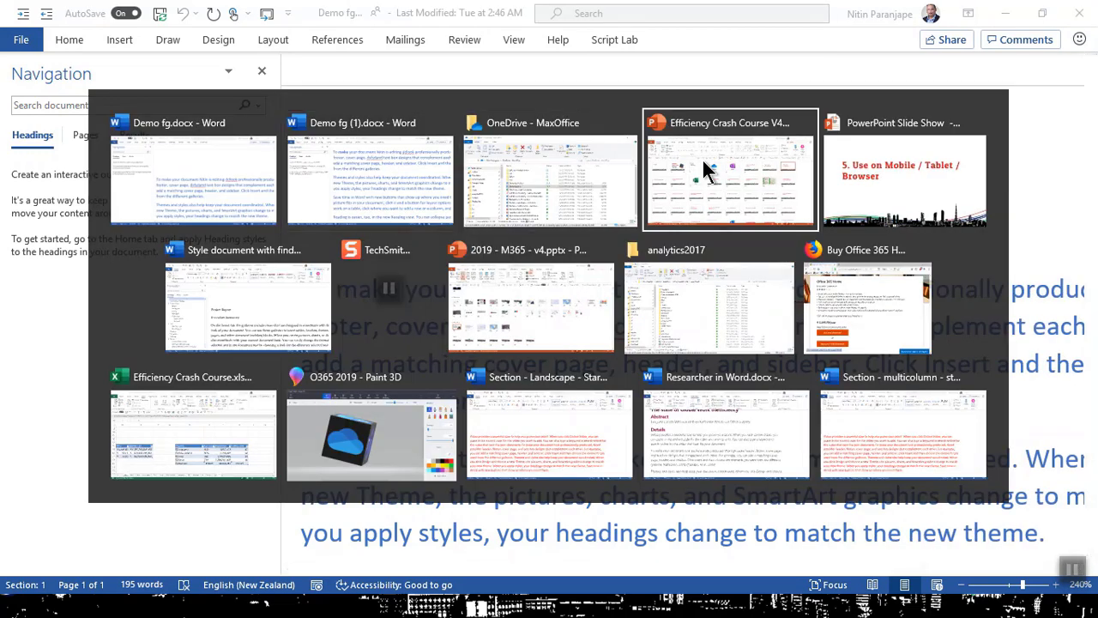
left_click(702, 159)
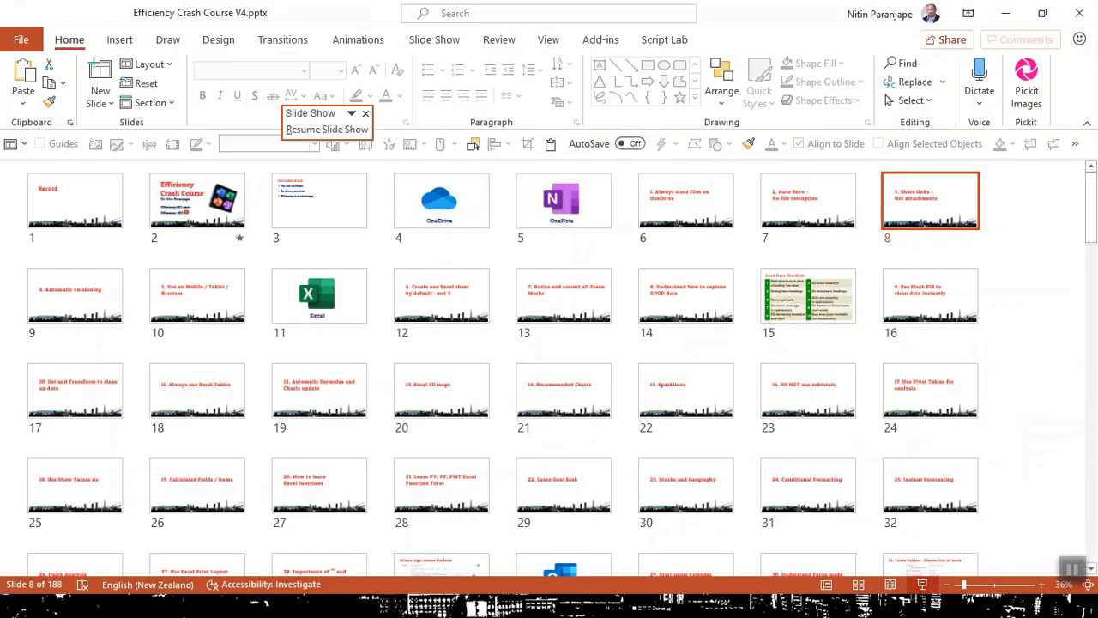
left_click(196, 295)
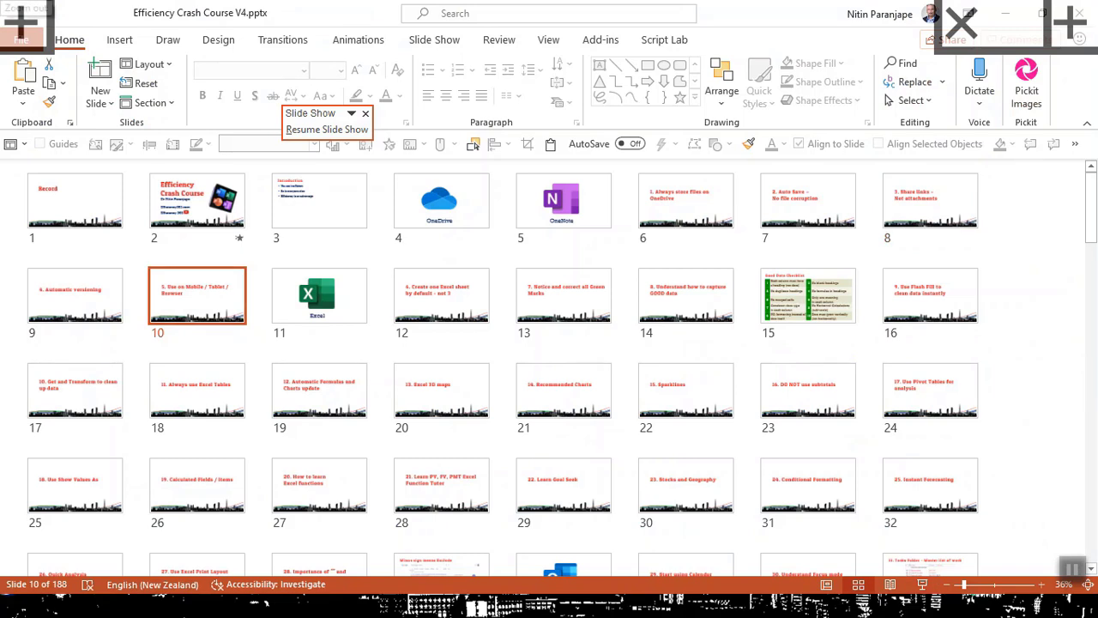
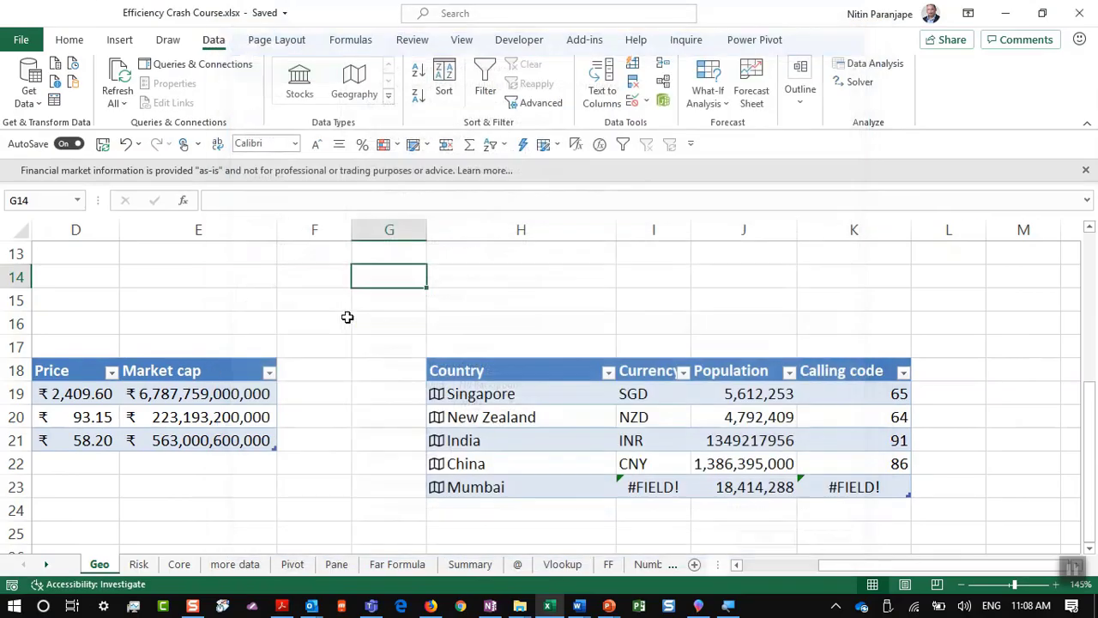
Step: Briefly present slide 13, '7. Notice and correct all Green Marks', in PowerPoint, then return to Excel
key("alt+Tab")
key("alt+Tab")
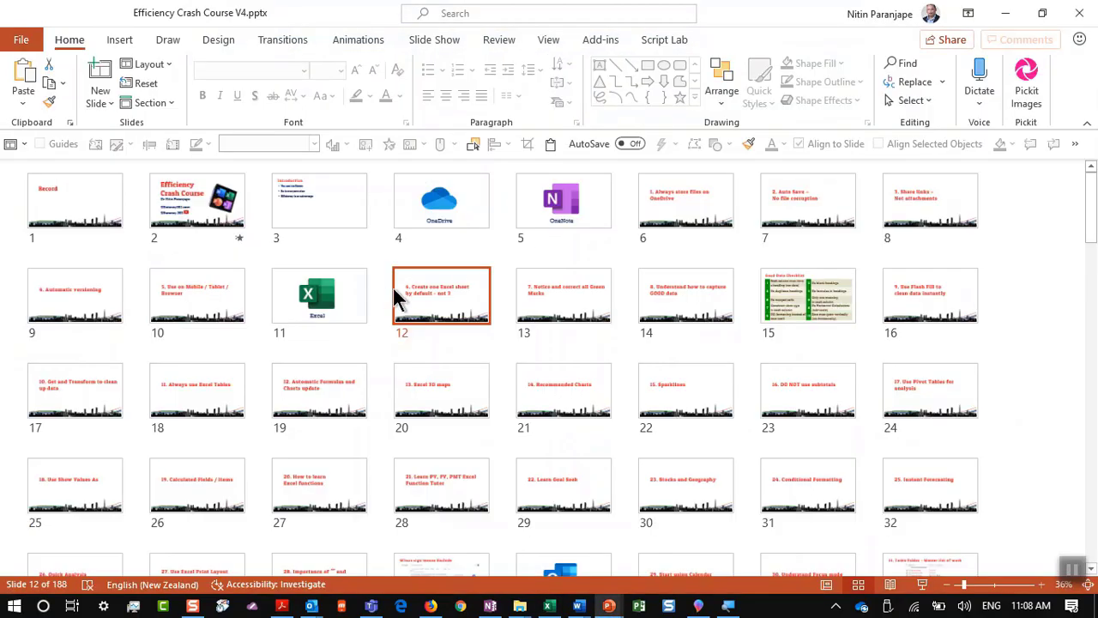
left_click(568, 329)
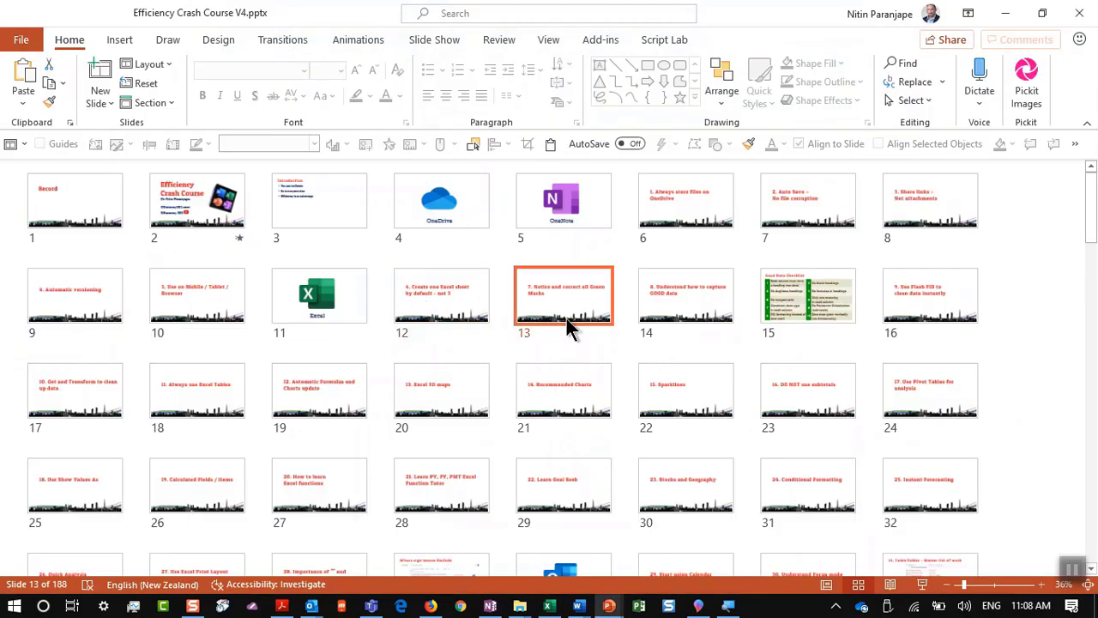
left_click(922, 584)
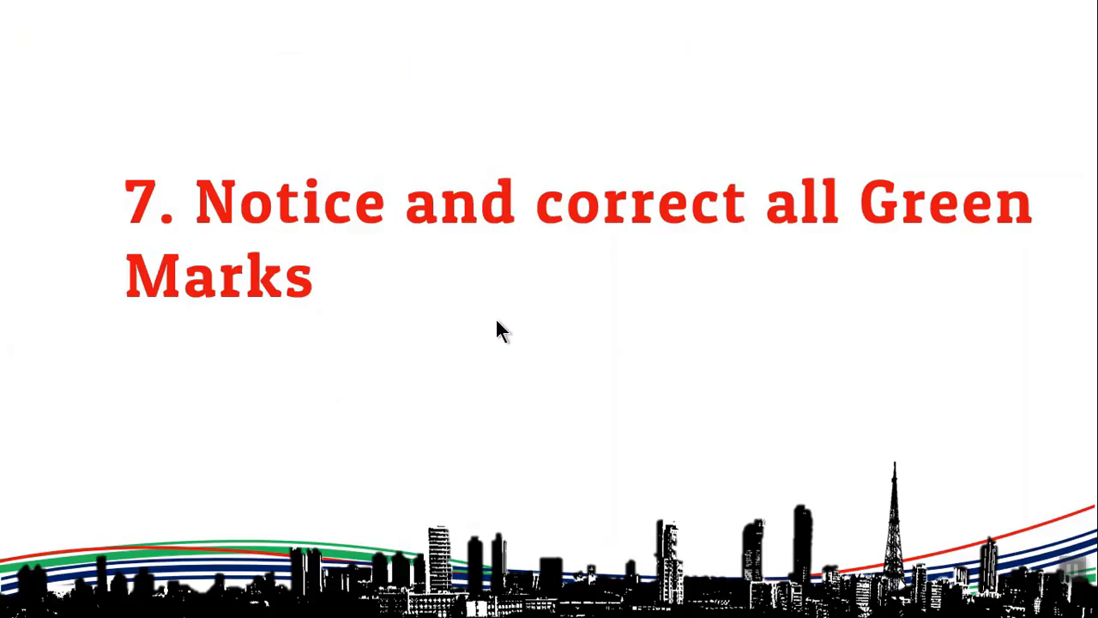
key("Escape")
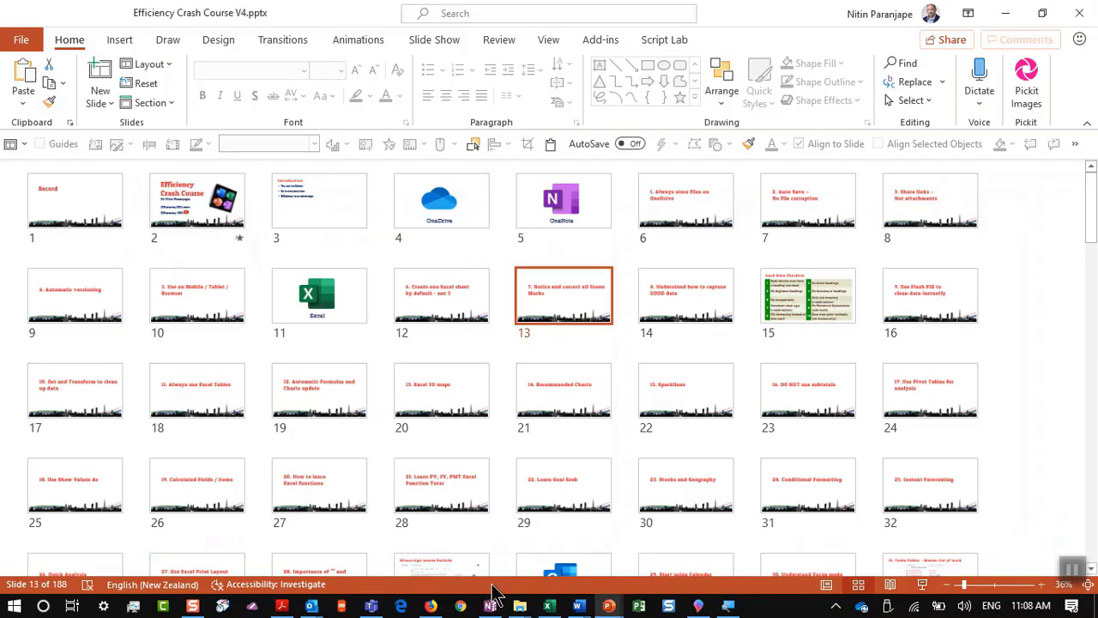
left_click(548, 606)
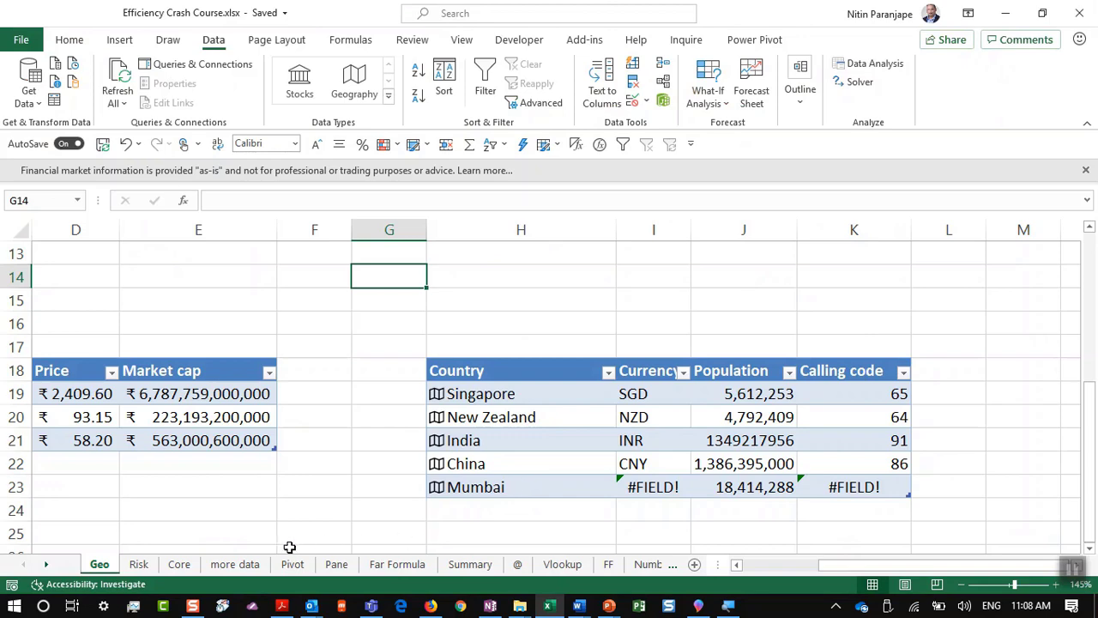
Step: Open the Risk sheet, close the financial-information notice and collapse the ribbon
left_click(140, 563)
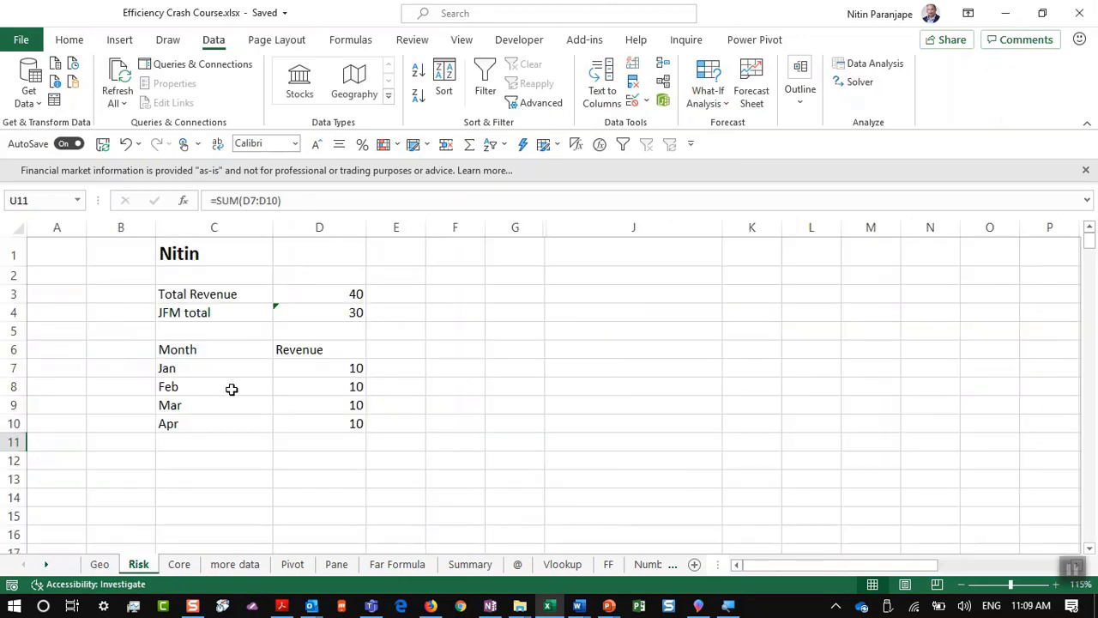
scroll(257, 388, "up", 3)
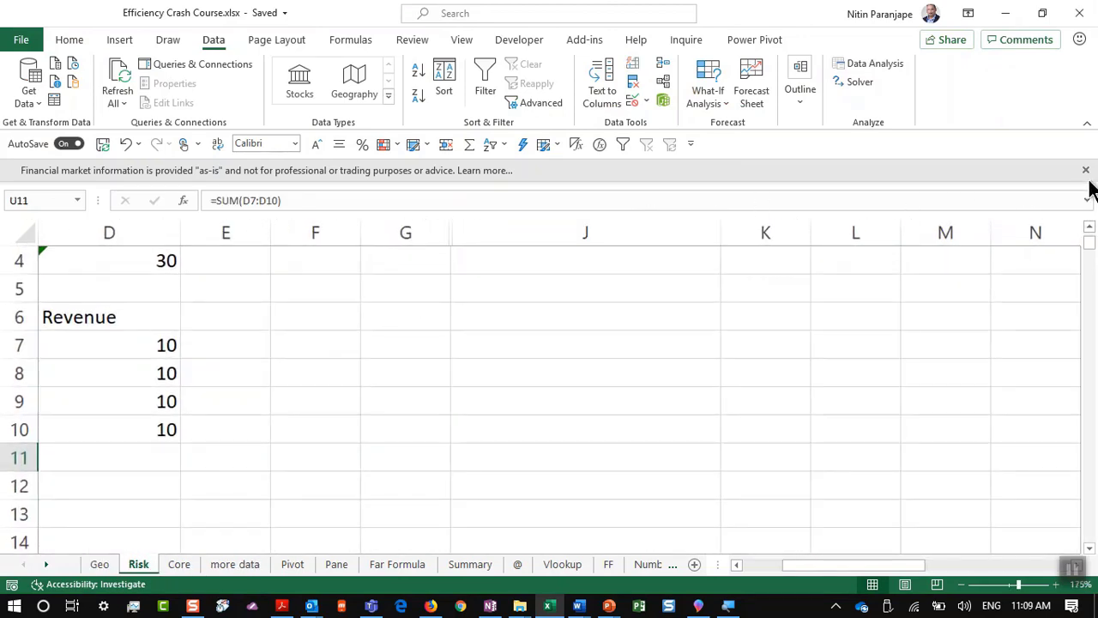
left_click(1085, 171)
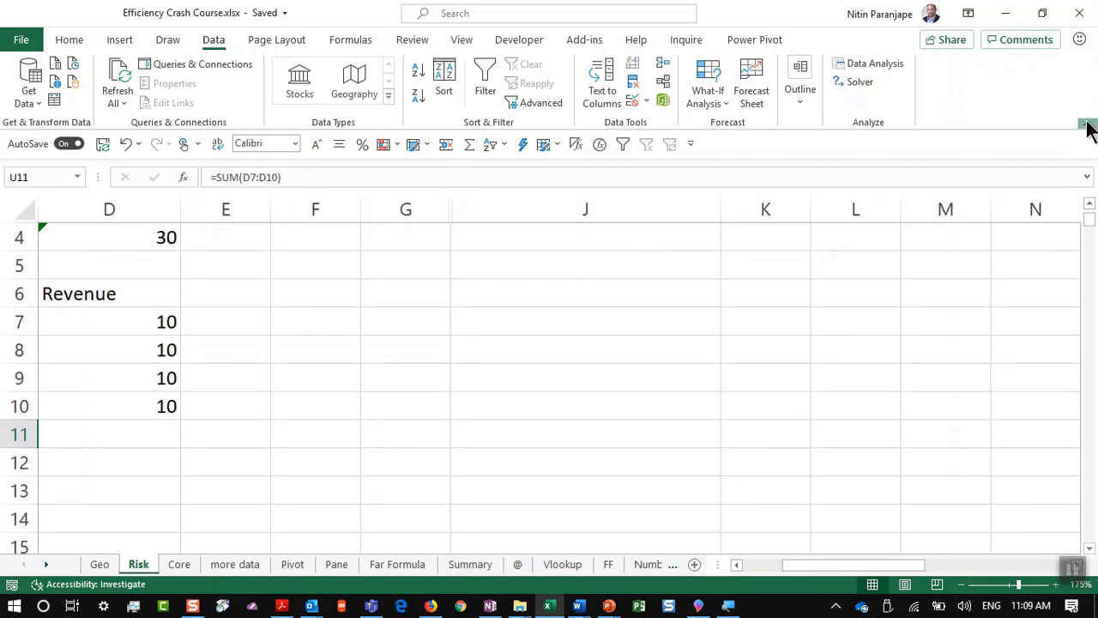
left_click(1087, 124)
left_click(186, 215)
left_click(179, 215)
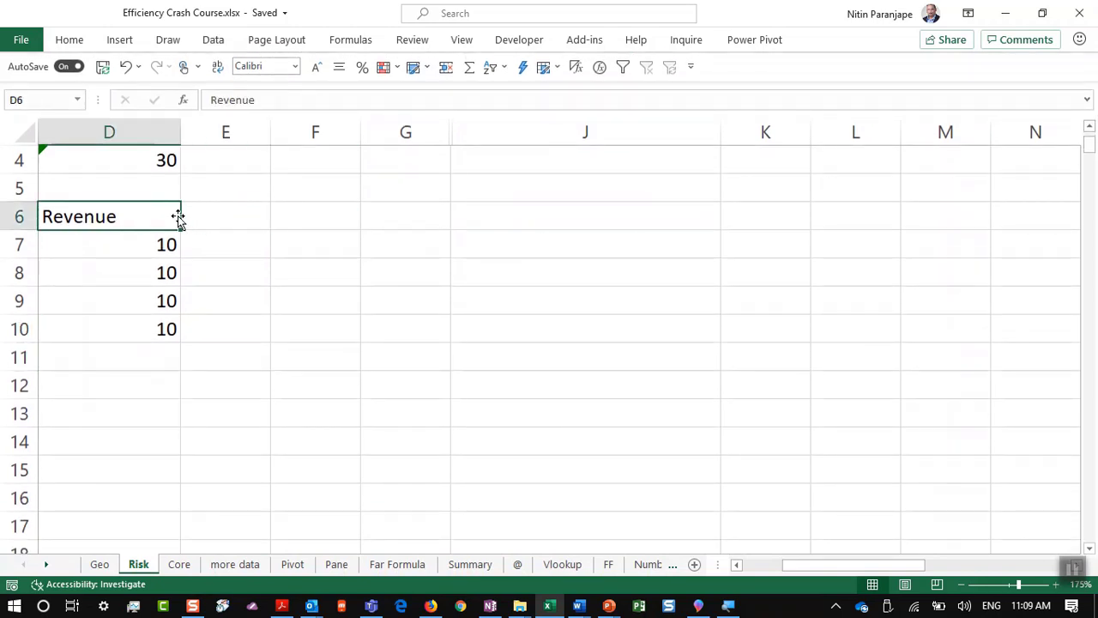
key("Home")
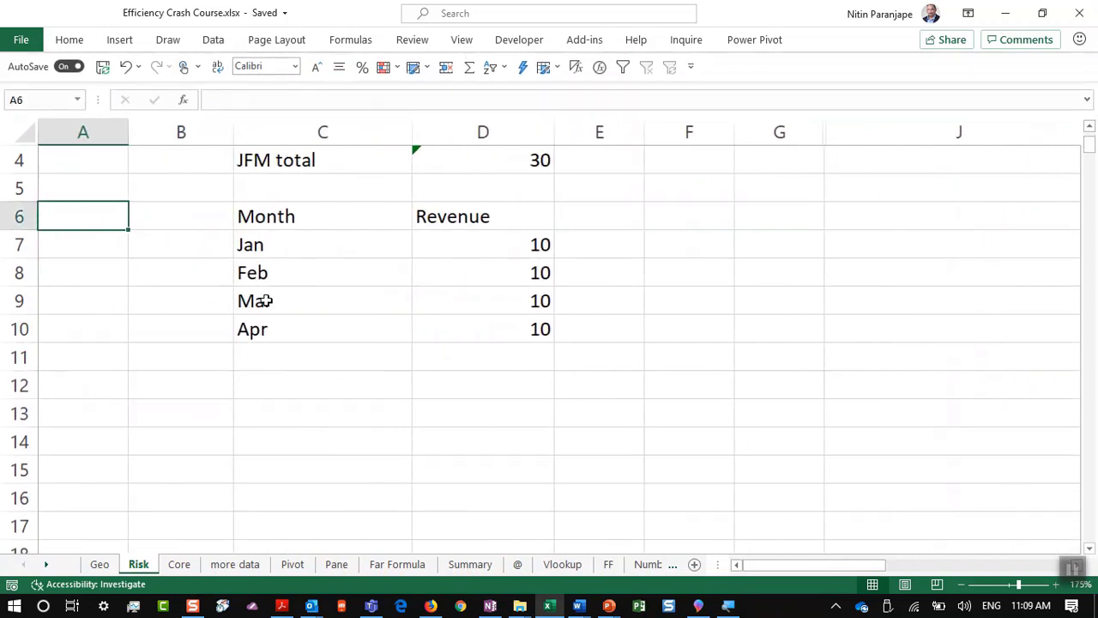
Step: Inspect the SUM ranges of Total Revenue in D3 and JFM total in D4 (=SUM(D7:D9))
scroll(343, 254, "up", 2, "ctrl")
left_click_drag(683, 206, 691, 299)
scroll(692, 299, "up", 2)
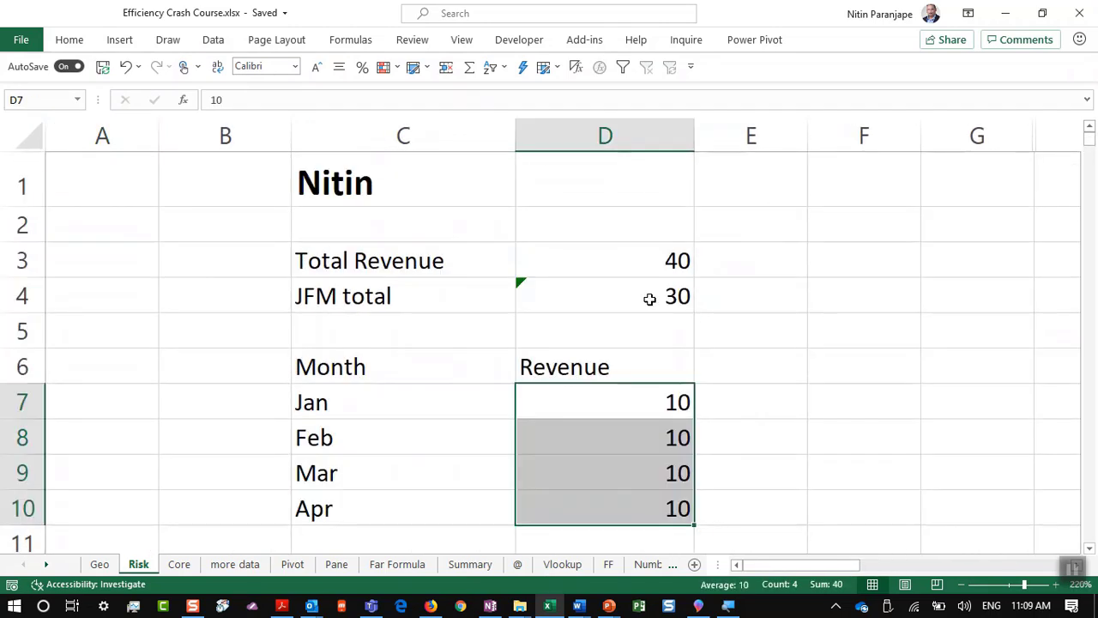
left_click(619, 265)
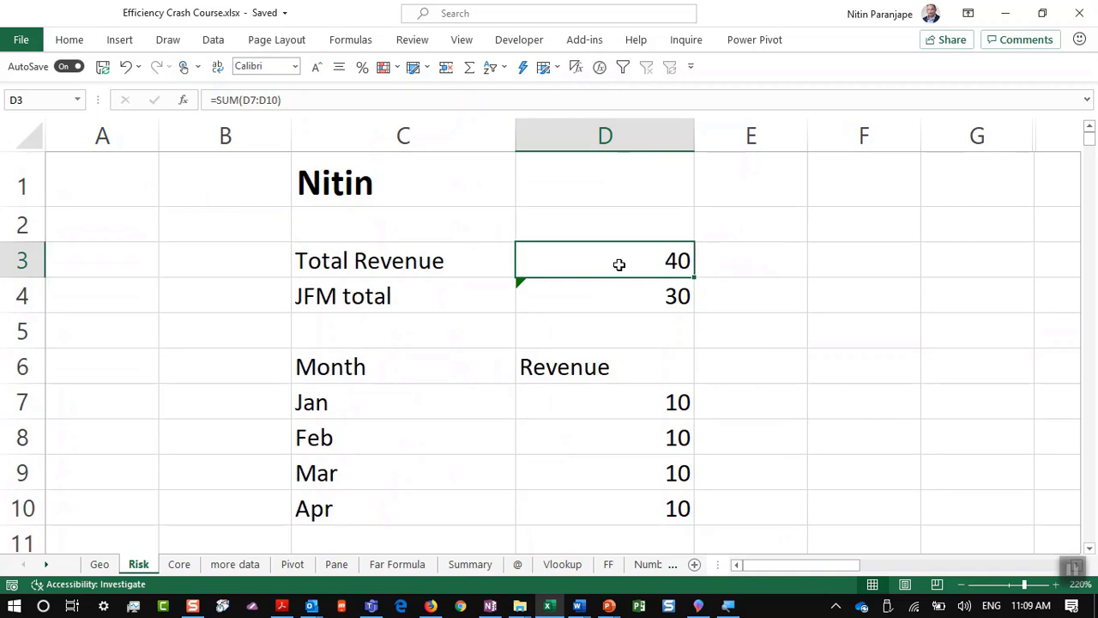
key("F2")
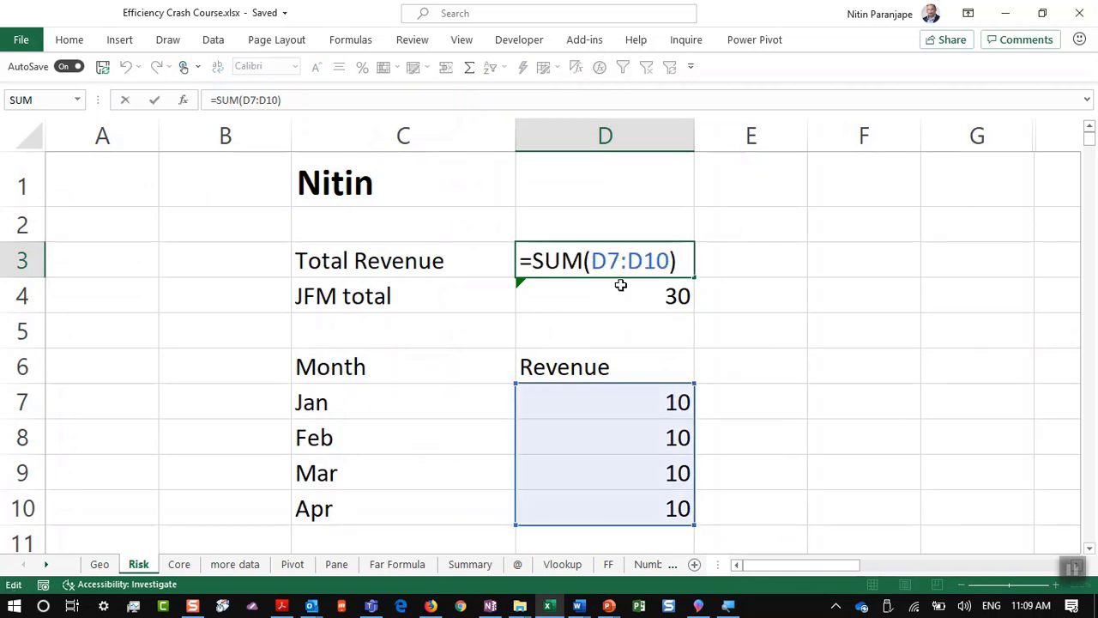
key("Escape")
left_click(612, 298)
key("F2")
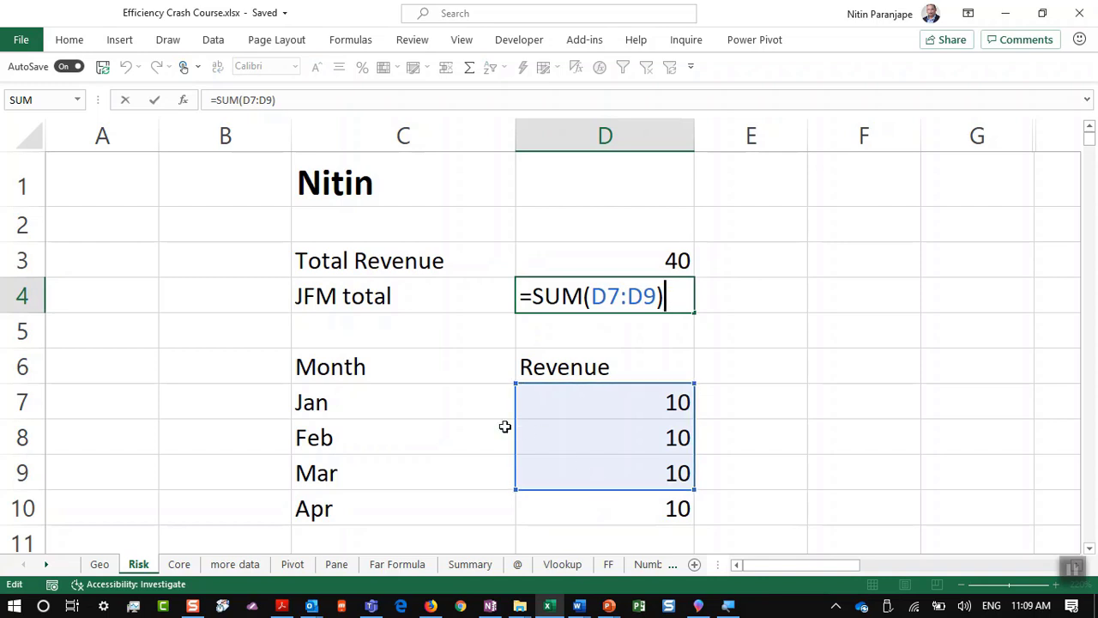
Step: Rename the JFM total label in C4 to Q4
left_click(365, 298)
type("Q4")
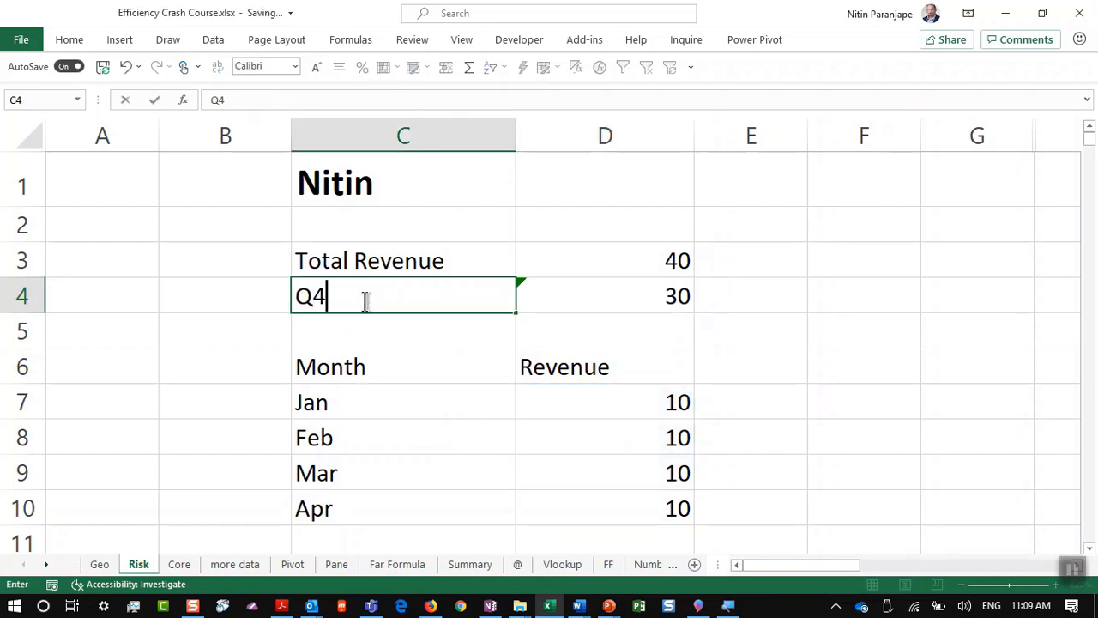
key("Tab")
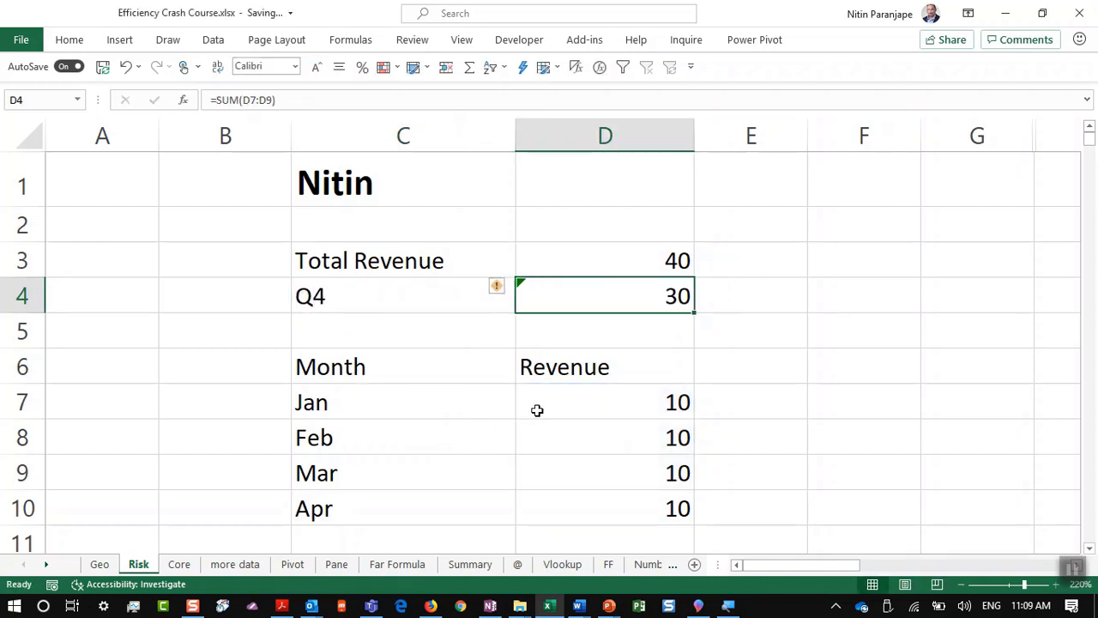
Step: Enter 56 in D11 below the Apr revenue, leaving D3 and D4 error-flagged
scroll(586, 425, "down", 1)
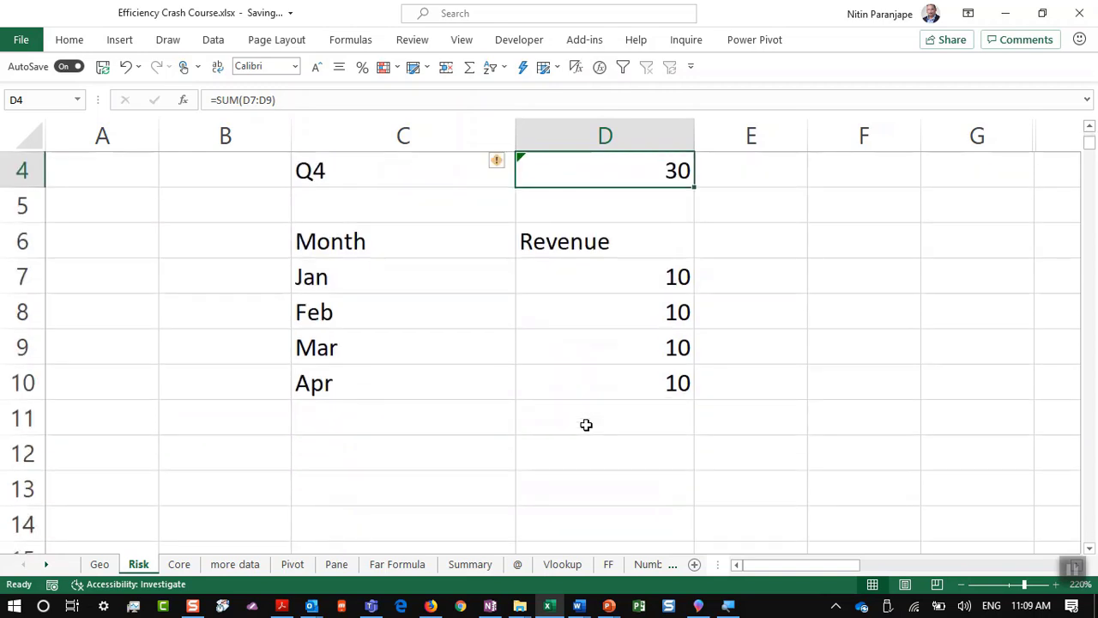
left_click(587, 417)
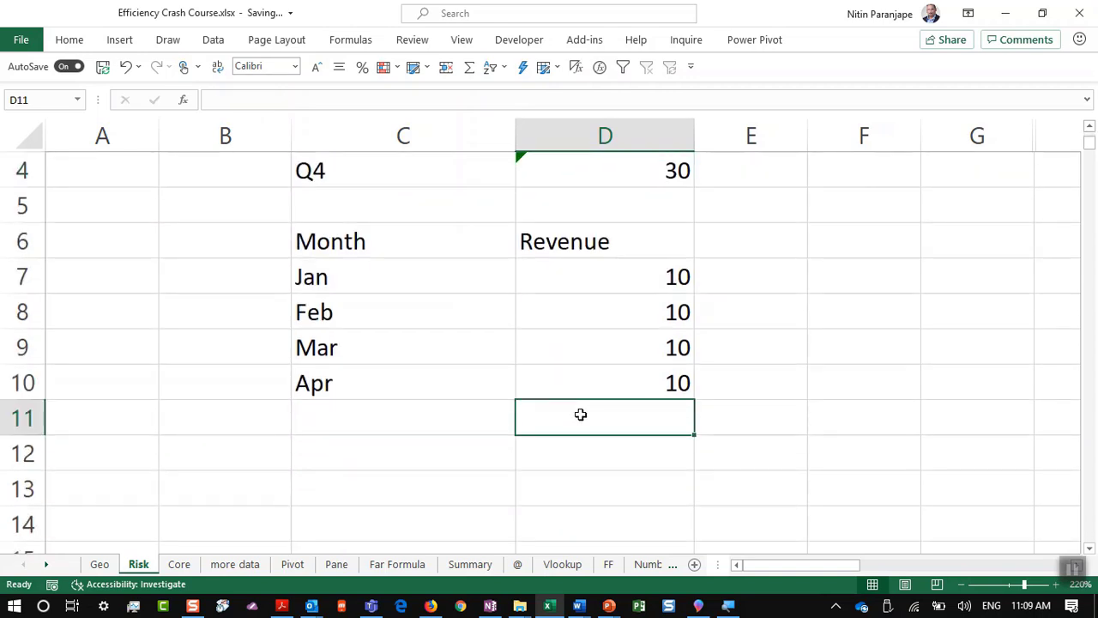
type("56")
key("Return")
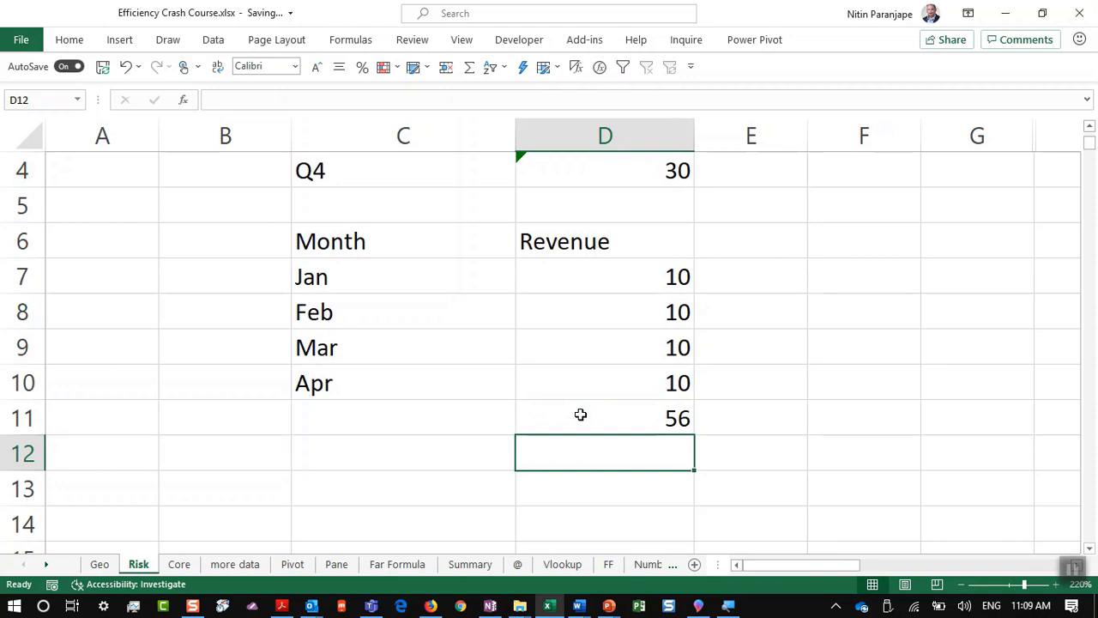
scroll(579, 414, "up", 1)
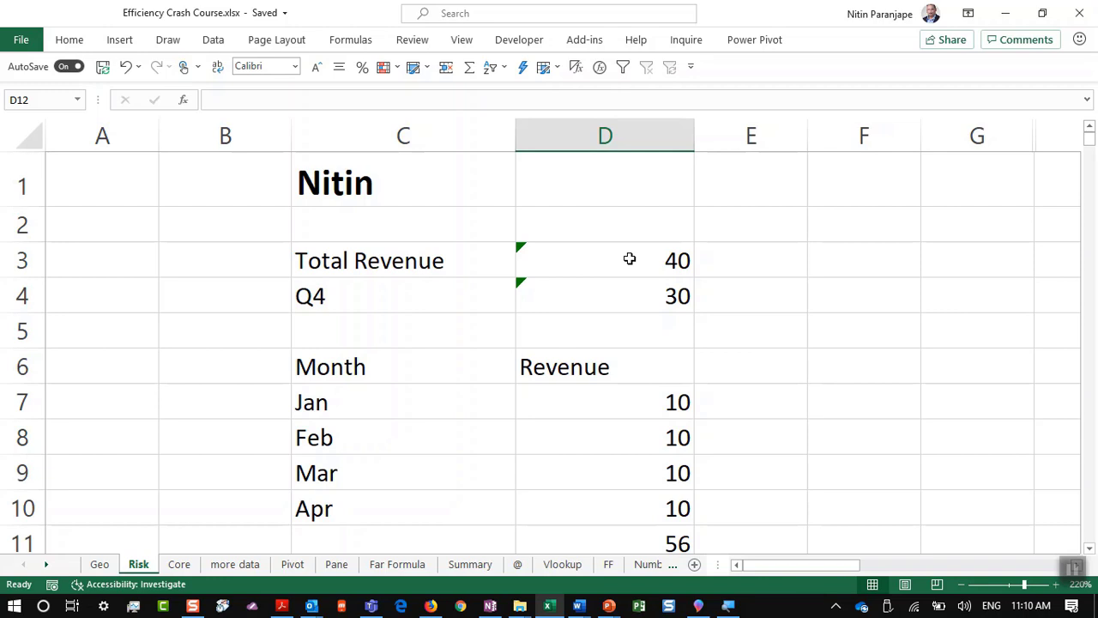
Step: Extend D3's Total Revenue sum to include D11 via its smart tag, giving 96
left_click(629, 258)
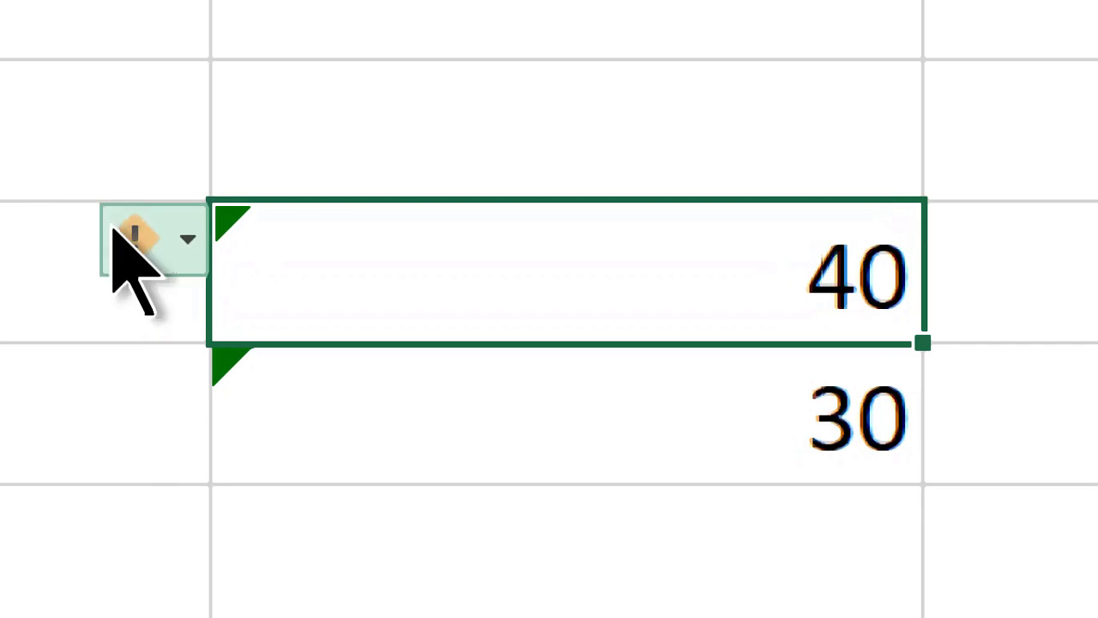
left_click(59, 221)
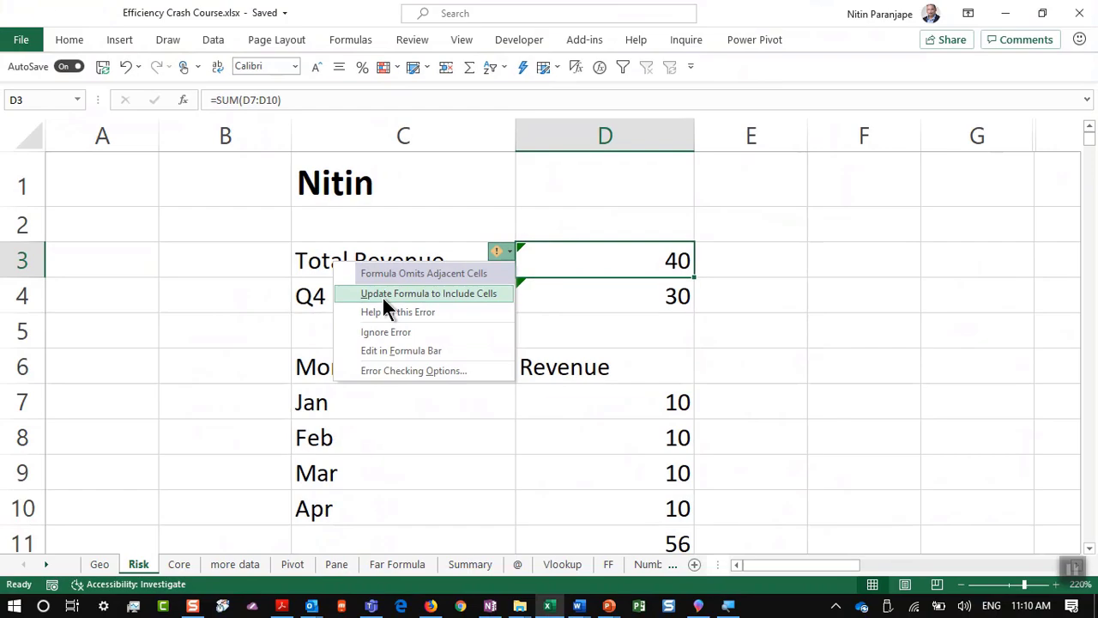
left_click(569, 259)
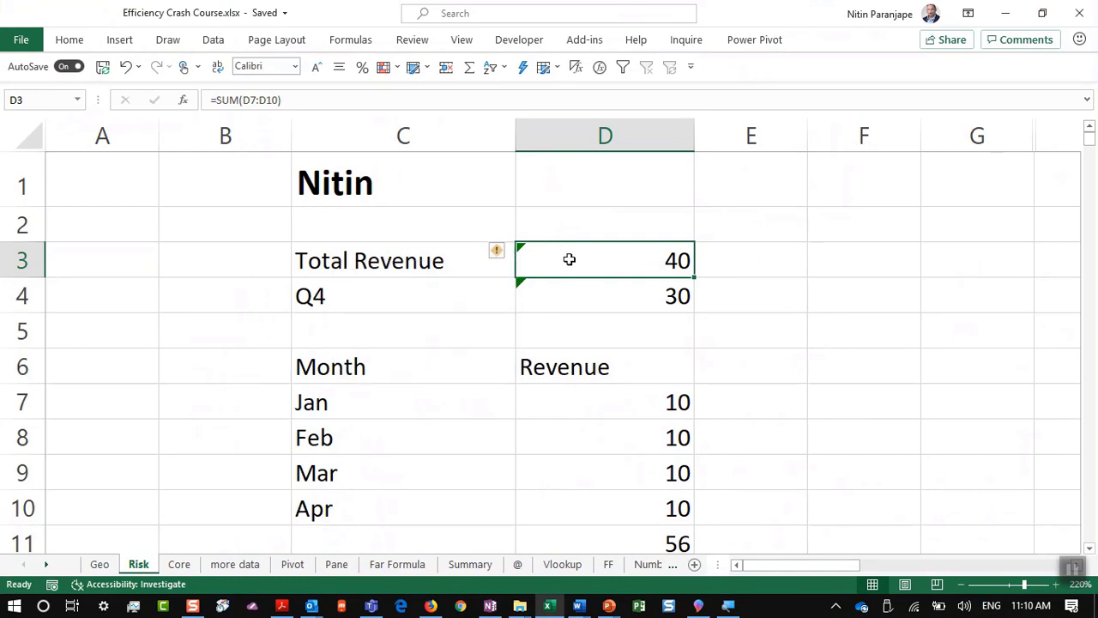
double_click(568, 259)
key("Escape")
left_click(502, 250)
left_click(491, 295)
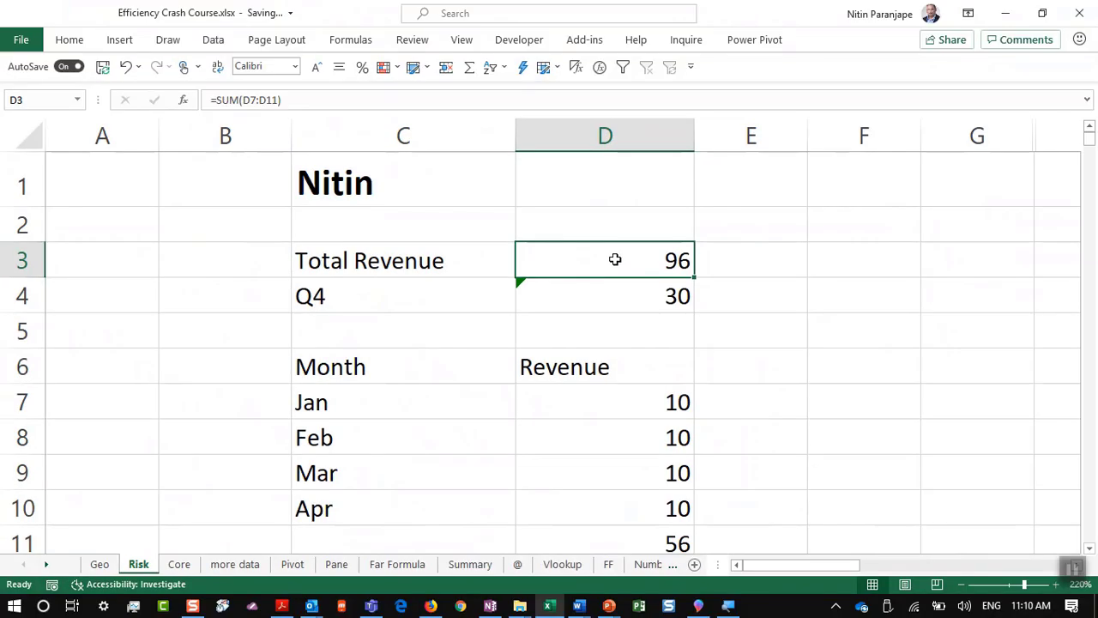
double_click(615, 259)
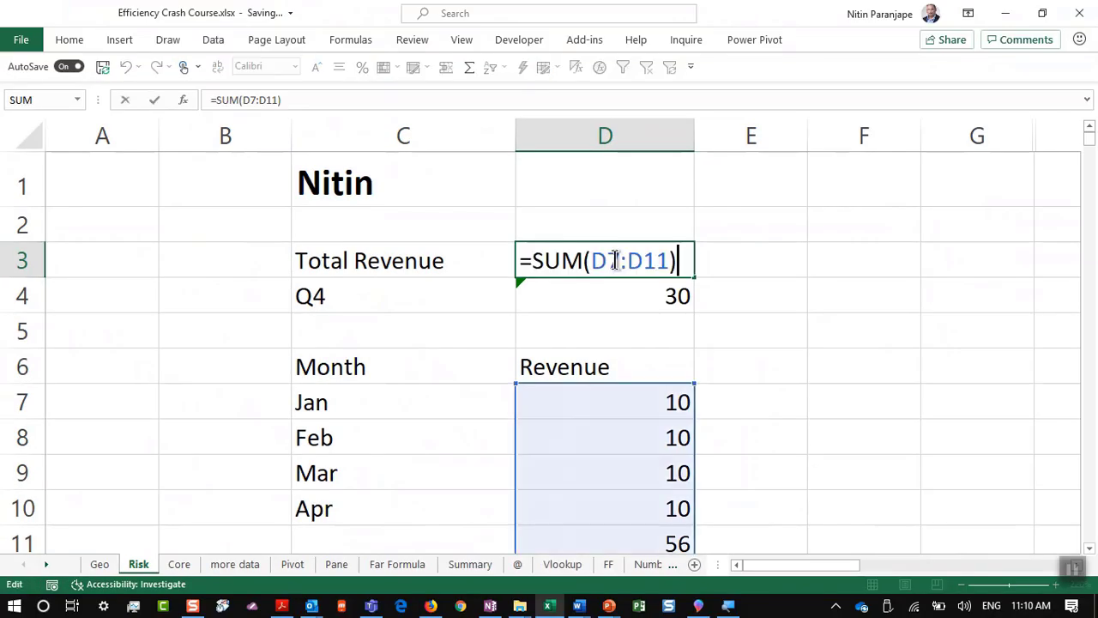
key("Escape")
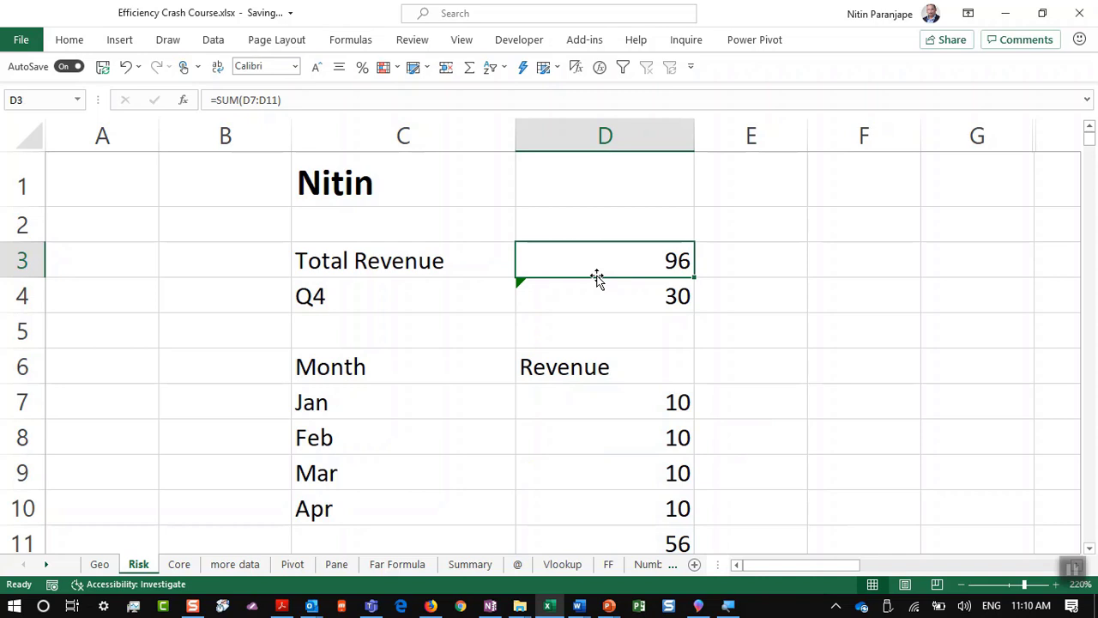
Step: Ignore the omitted-adjacent-cells warning on the Q4 total in D4
left_click(607, 308)
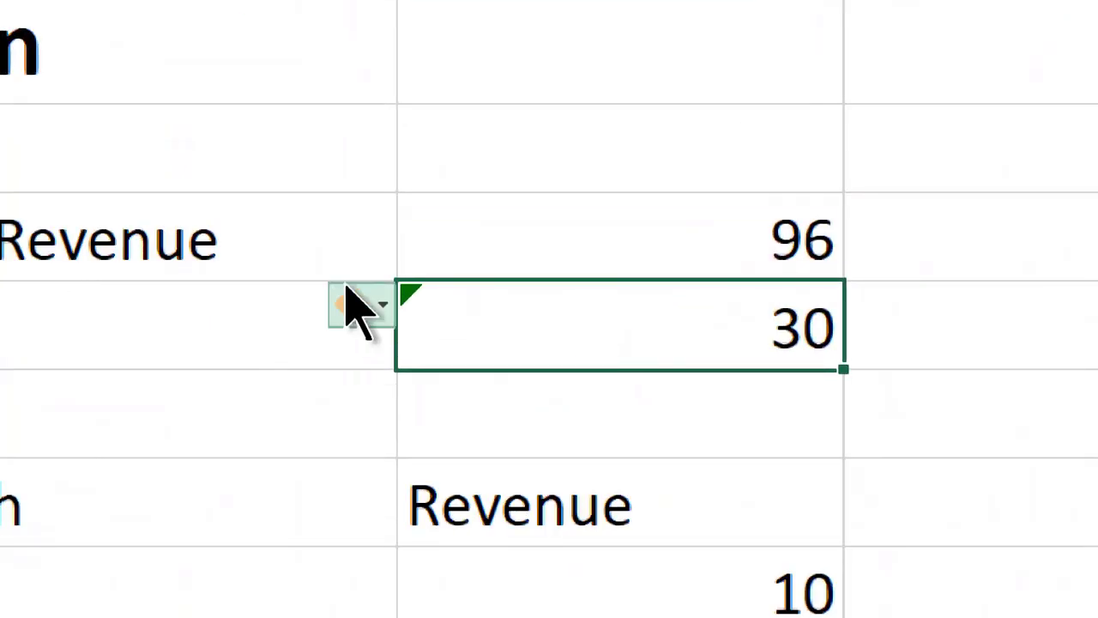
left_click(361, 307)
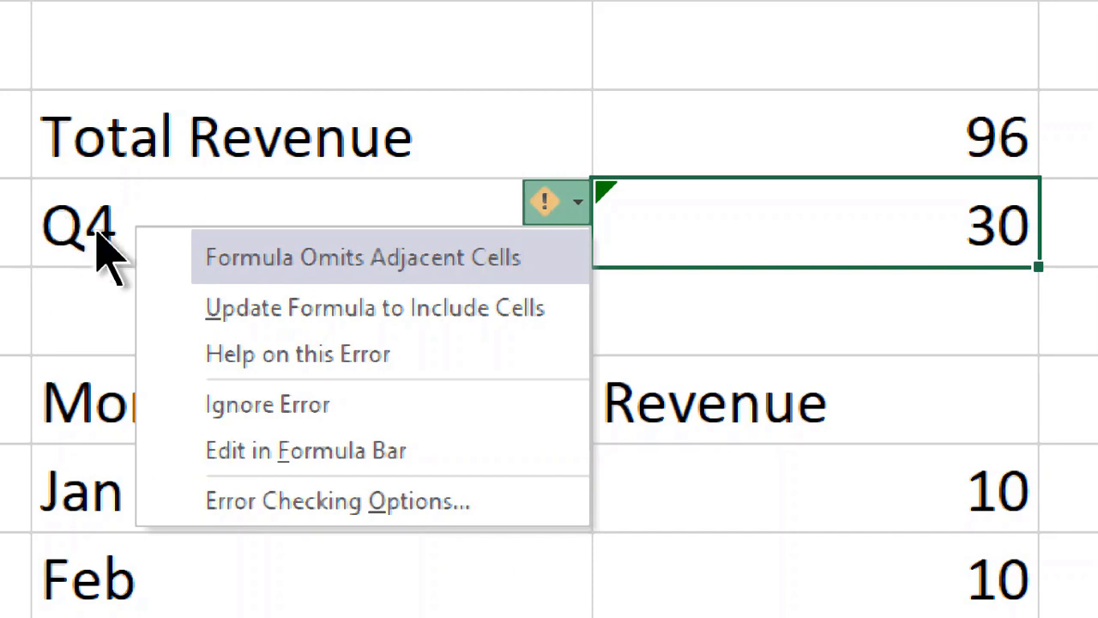
left_click(289, 422)
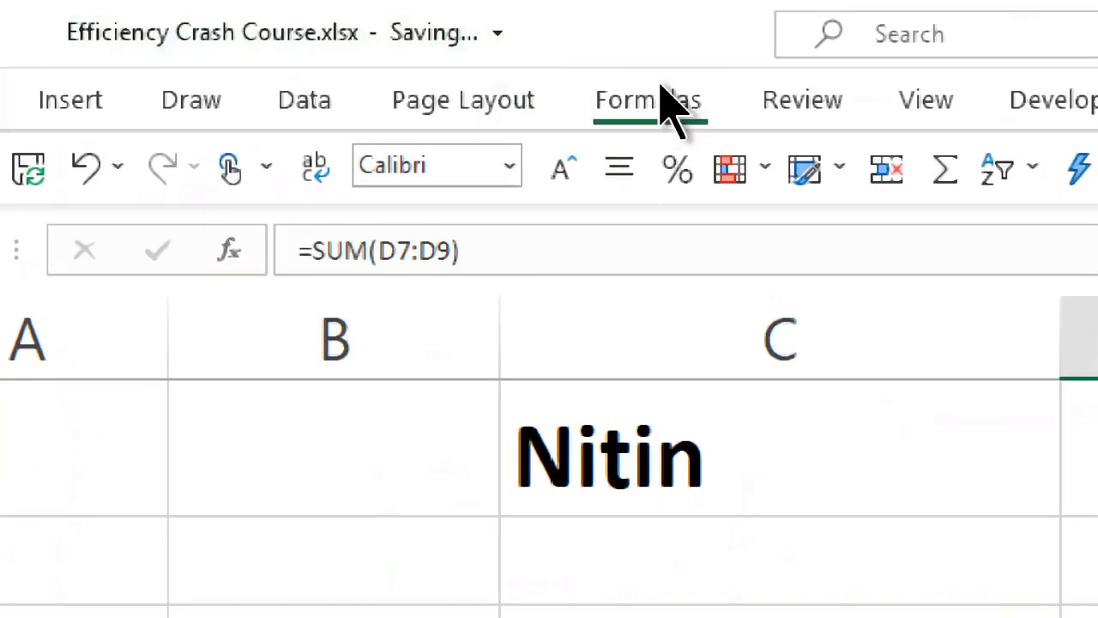
Step: Run Error Checking from the Formulas tab and move its window clear of the cells
left_click(656, 99)
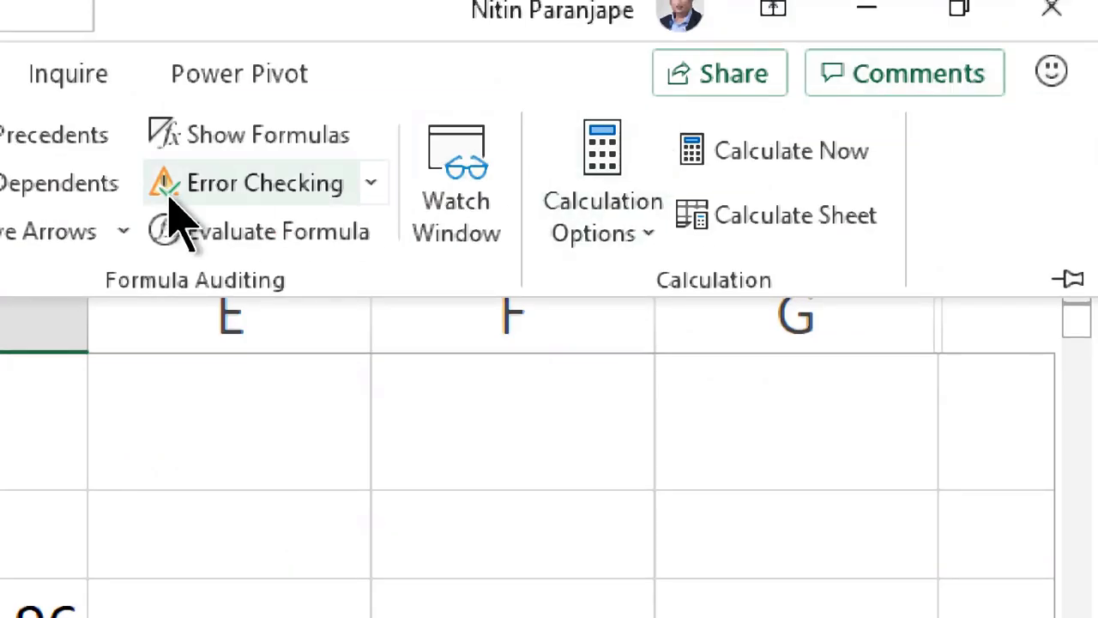
left_click(169, 195)
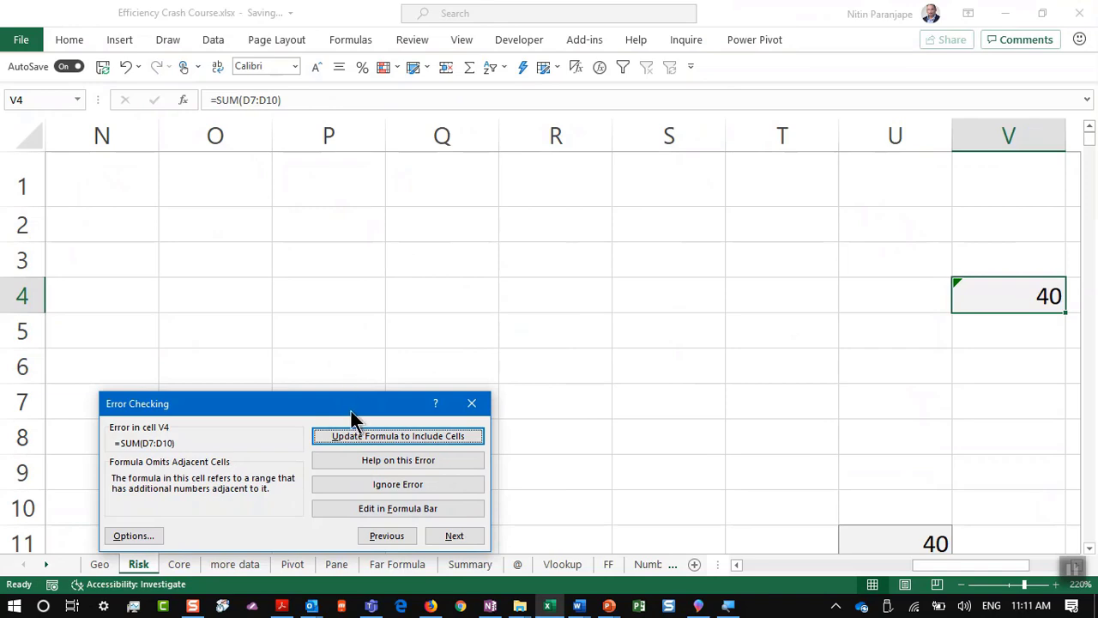
left_click_drag(354, 404, 797, 235)
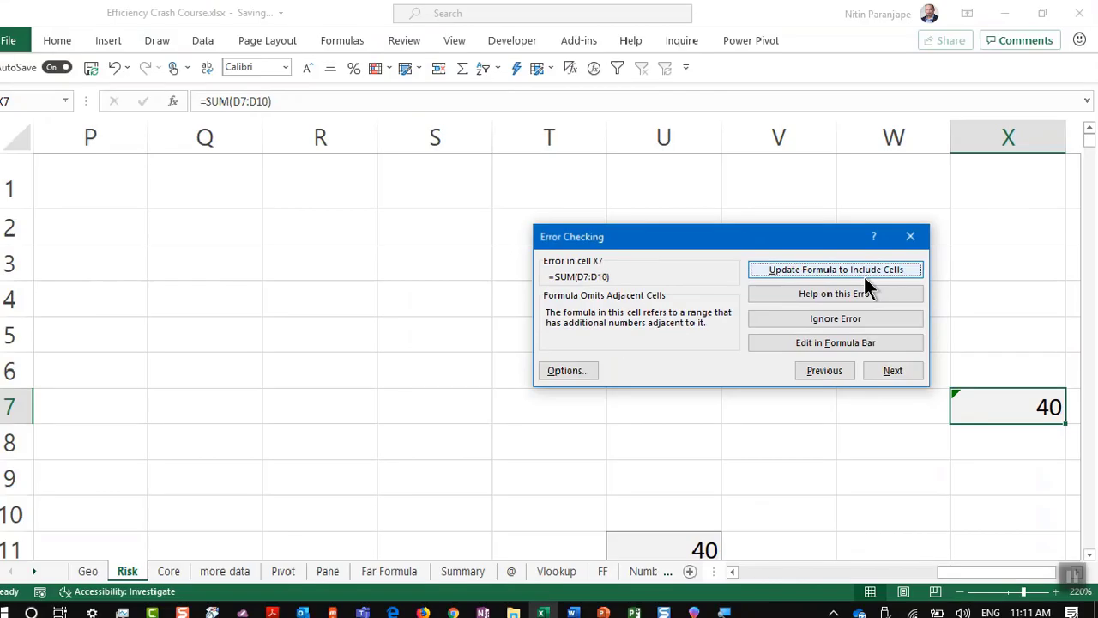
Step: Update all six flagged formulas, including Y325, to include adjacent cells and acknowledge completion
left_click(867, 273)
left_click(866, 272)
left_click(867, 272)
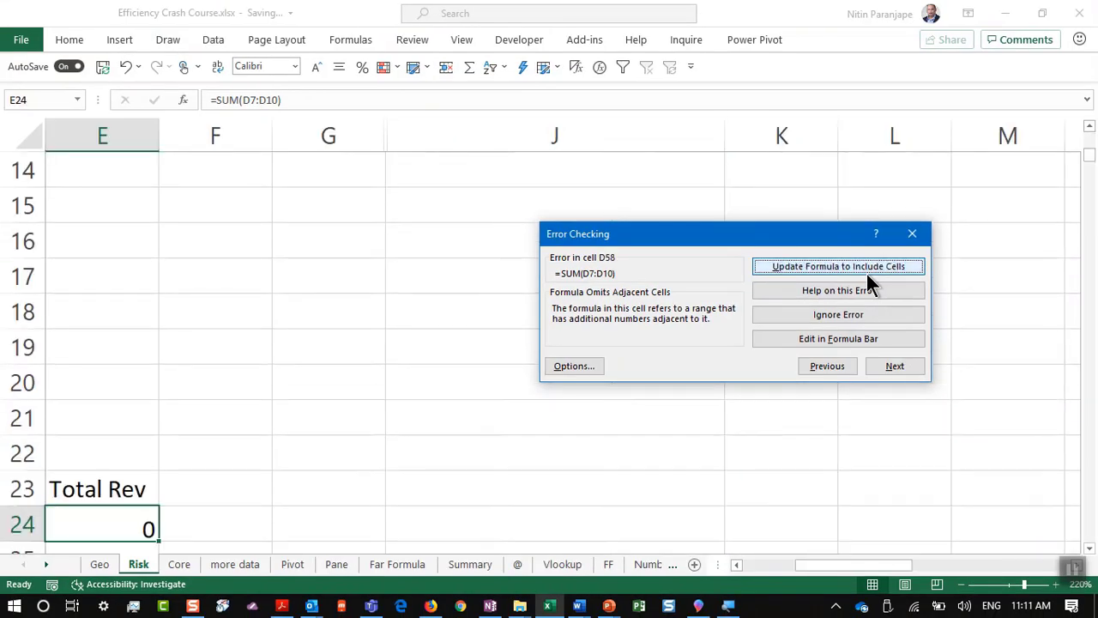
left_click(866, 273)
left_click(867, 273)
left_click(867, 273)
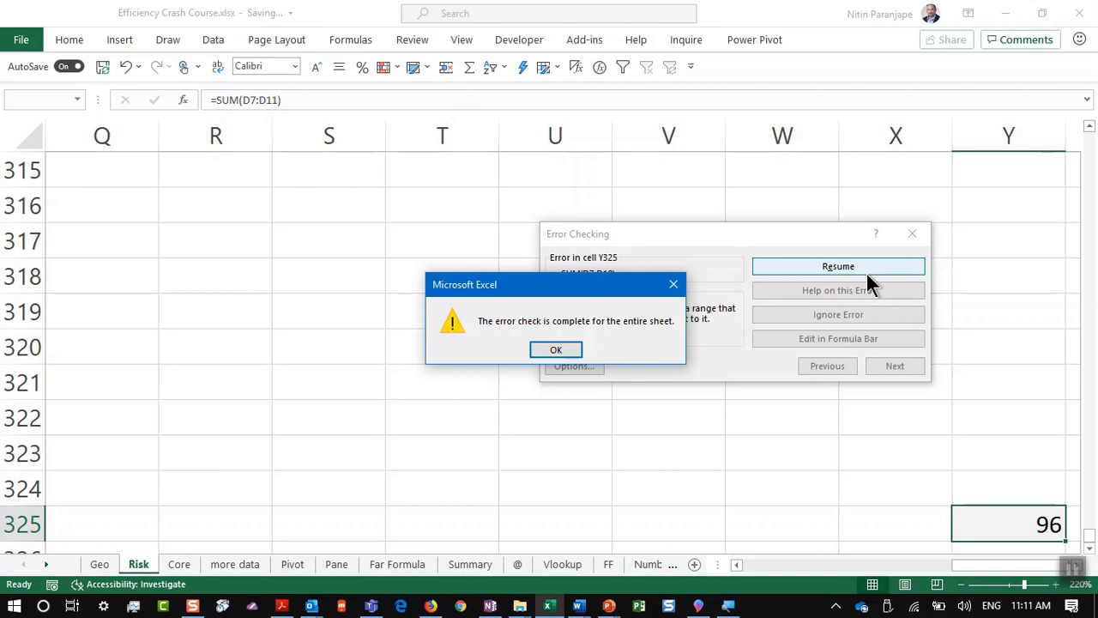
key("Return")
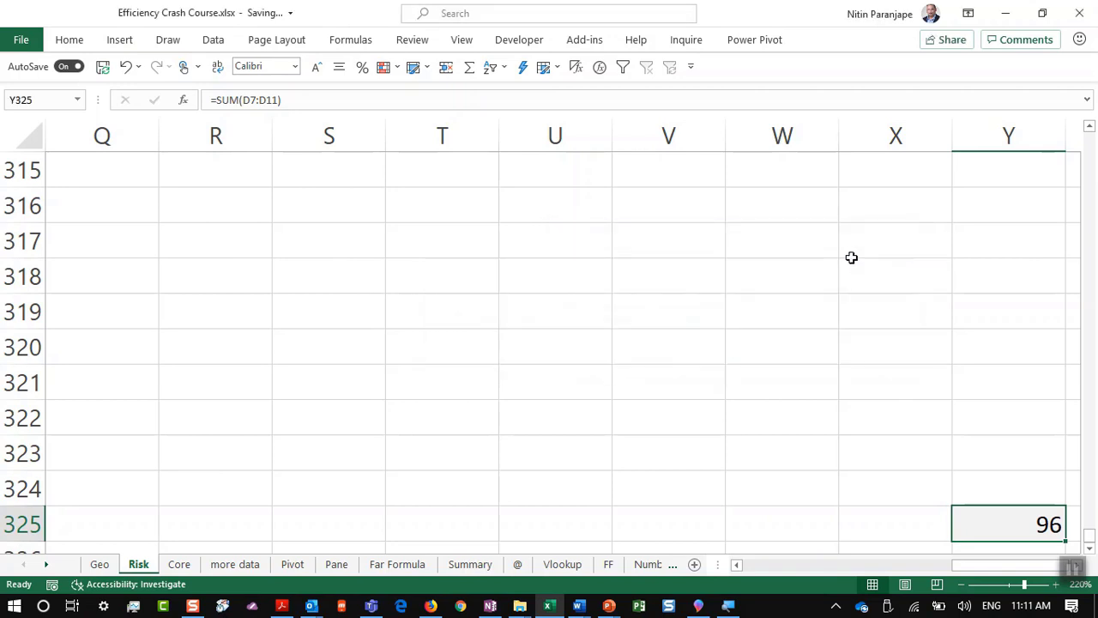
key("alt+Tab")
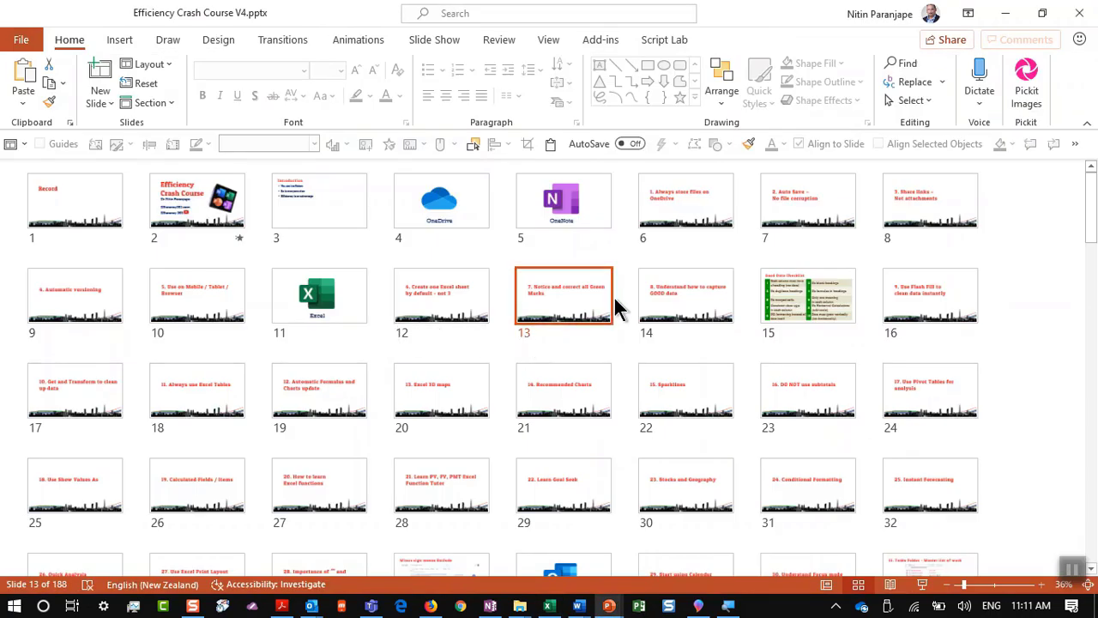
Step: Start the slide show from slide 14, briefly stepping back to the Green Marks slide
left_click(667, 286)
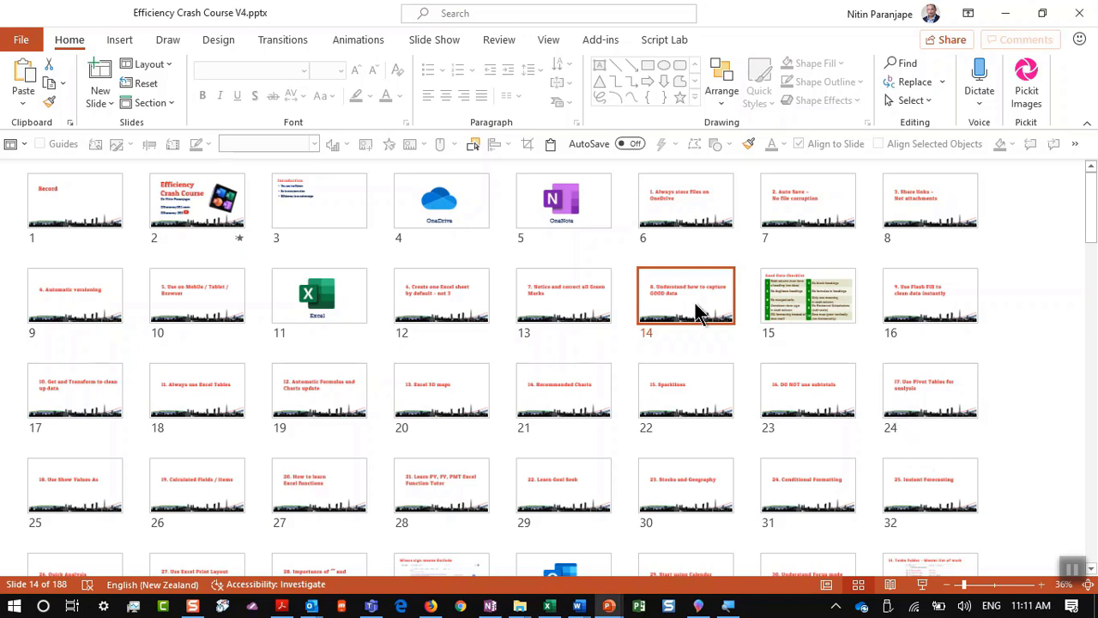
left_click(923, 584)
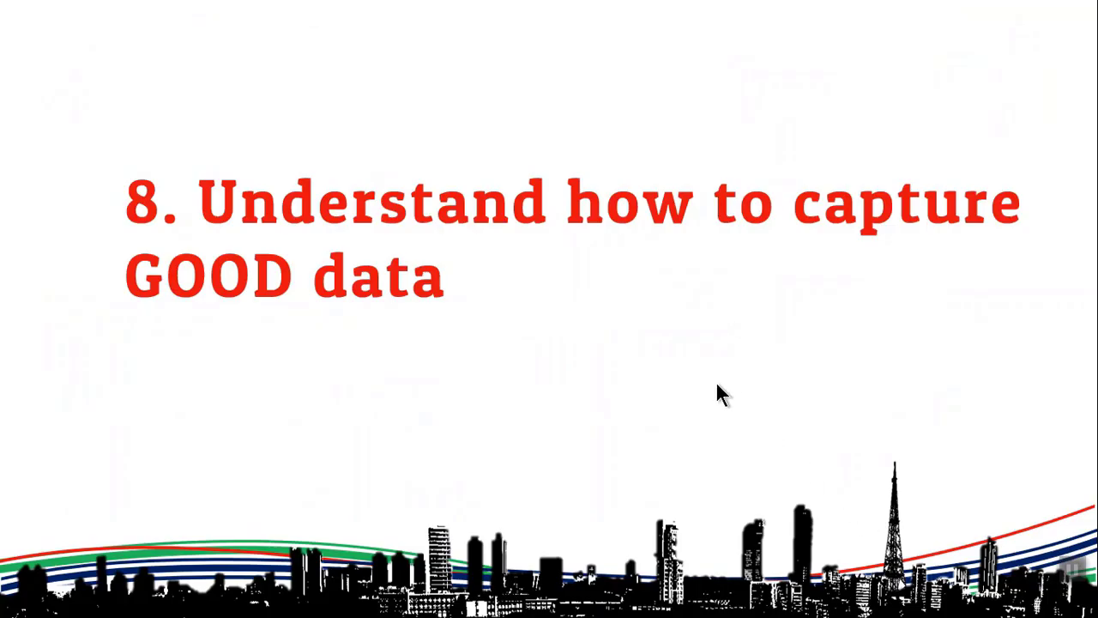
key("Left")
key("Right")
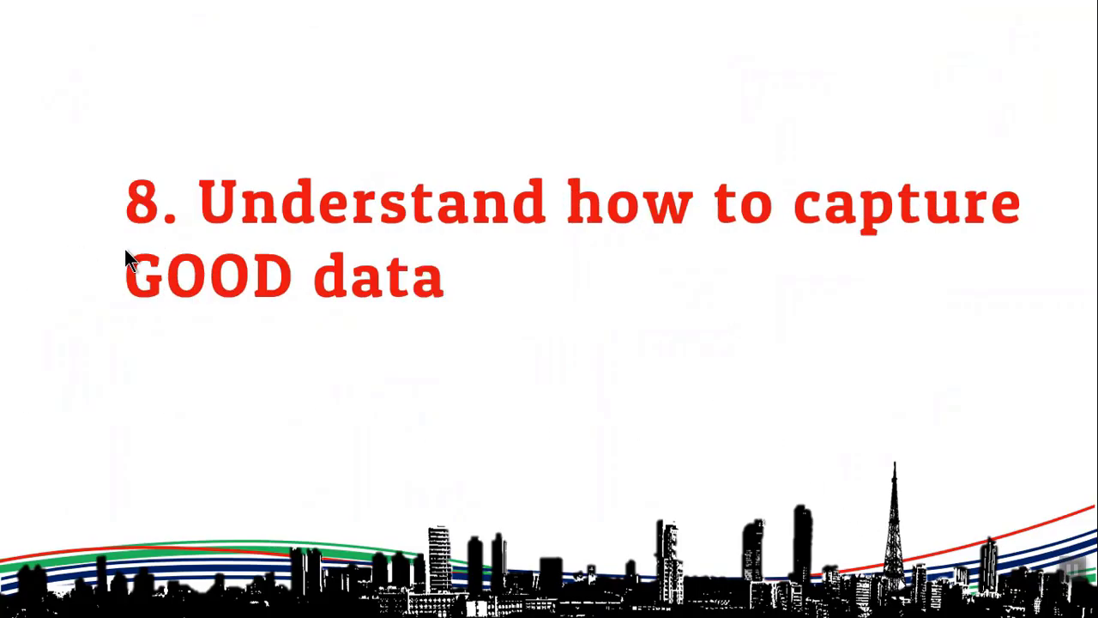
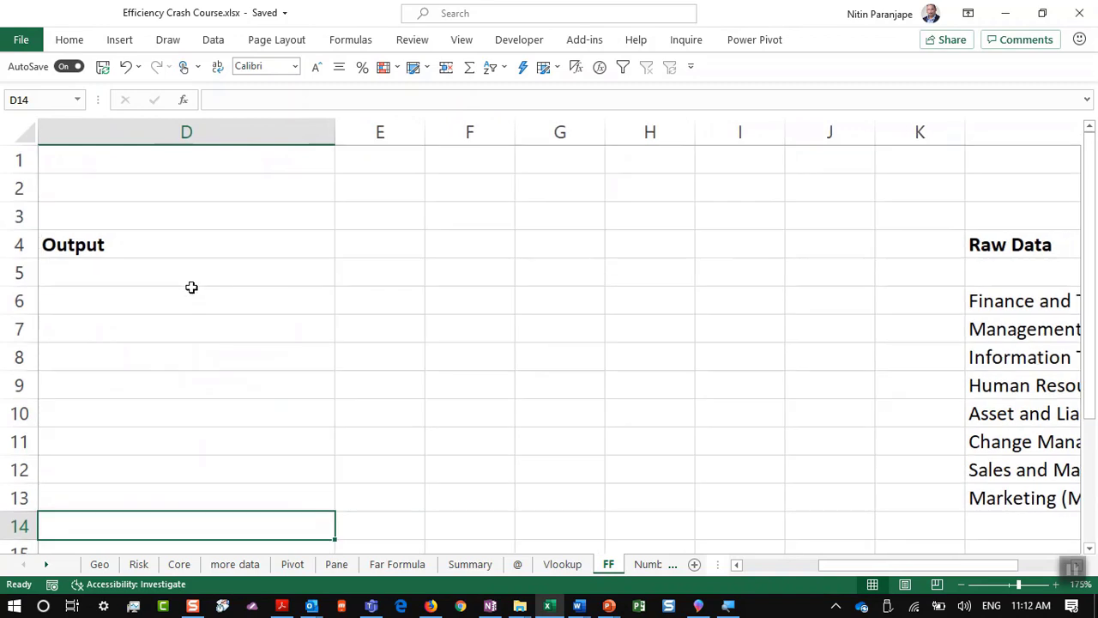
key("Left")
key("Left")
key("Up")
key("Up")
key("Up")
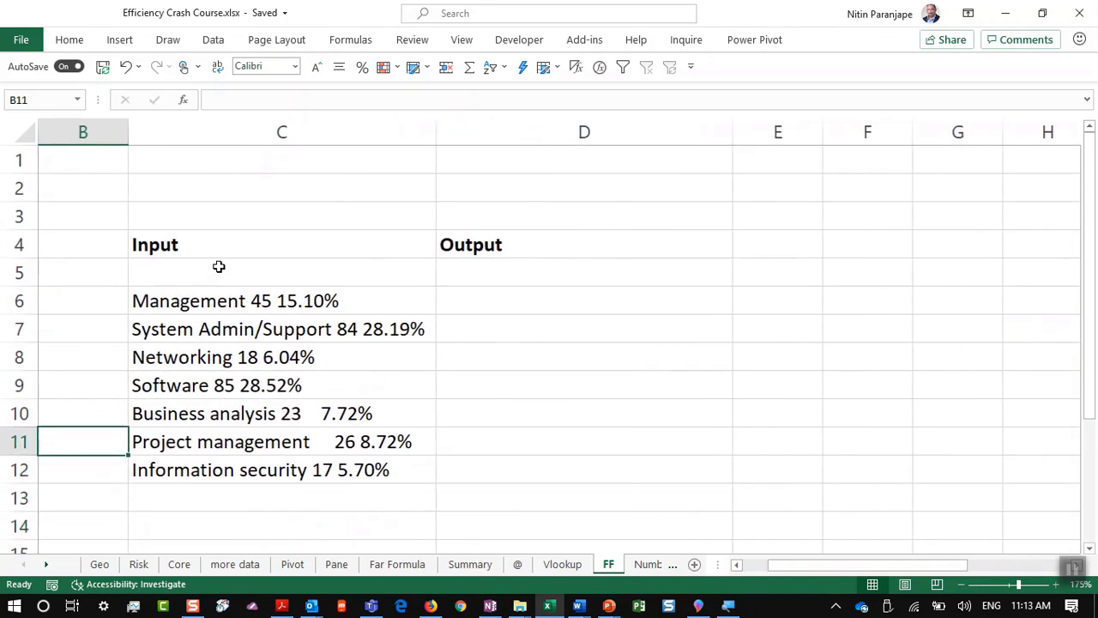
scroll(219, 264, "up", 5, "ctrl")
left_click(525, 285)
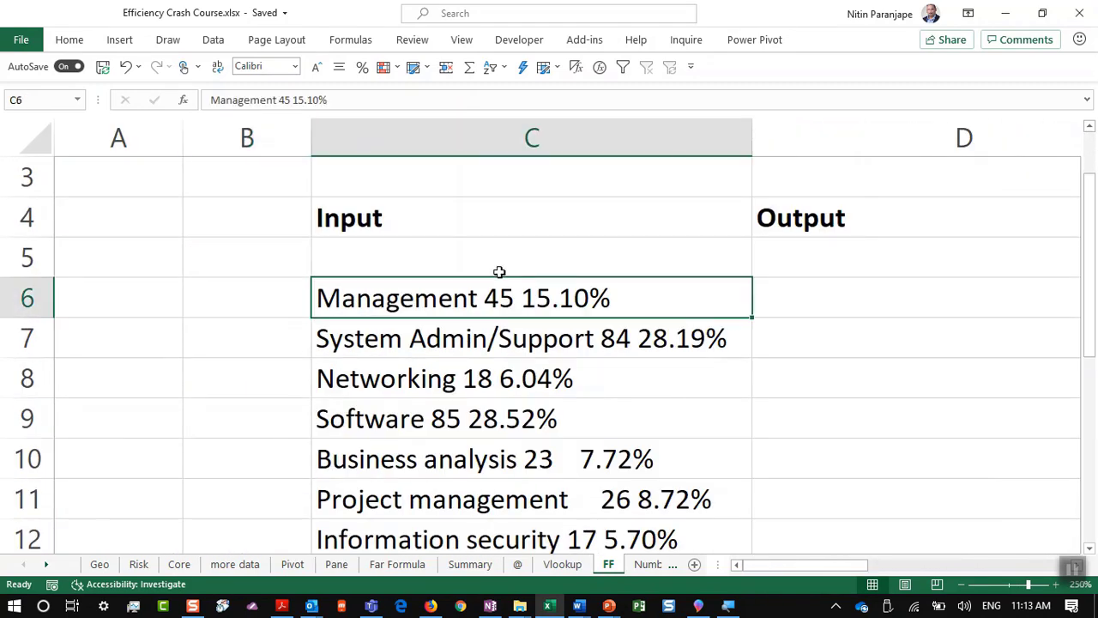
key("Down")
key("Down")
key("Right")
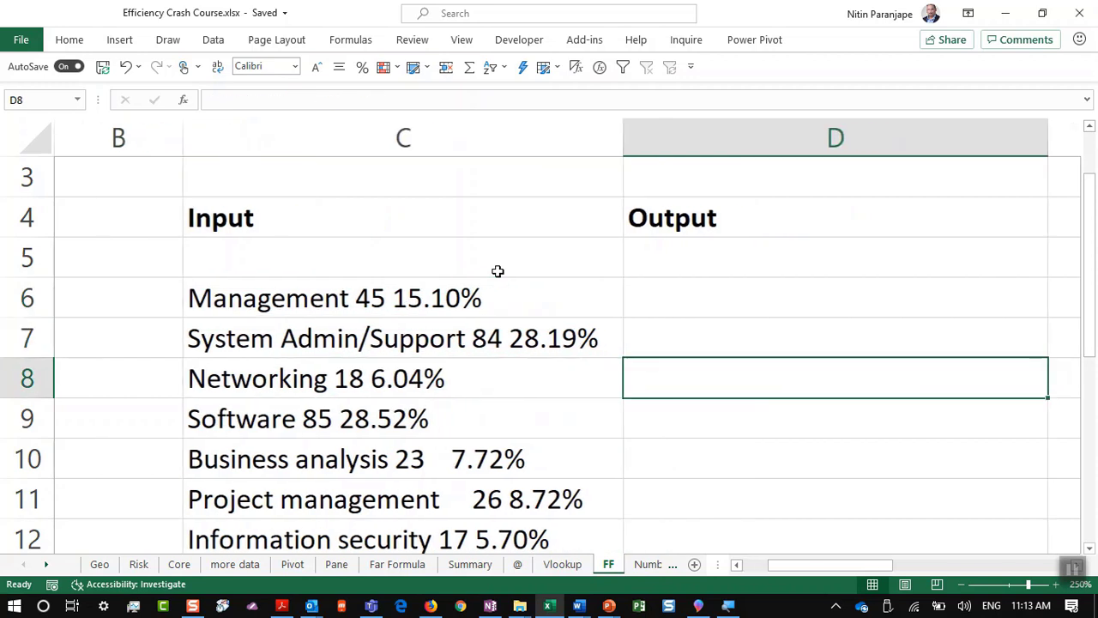
key("Right")
key("Left")
key("Down")
key("Down")
key("Down")
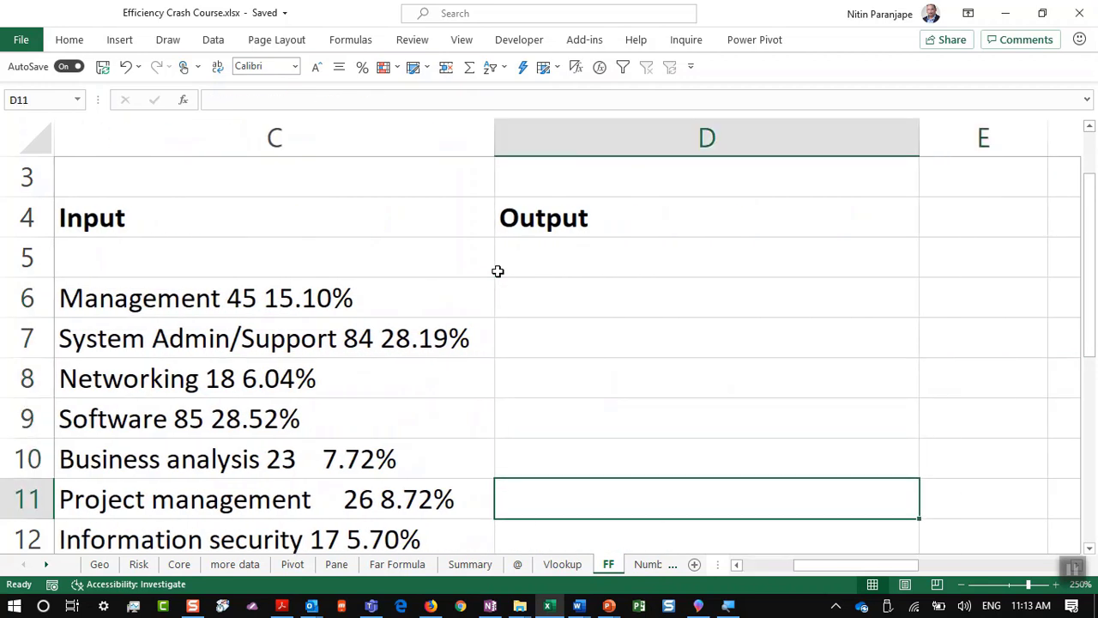
key("Left")
key("Down")
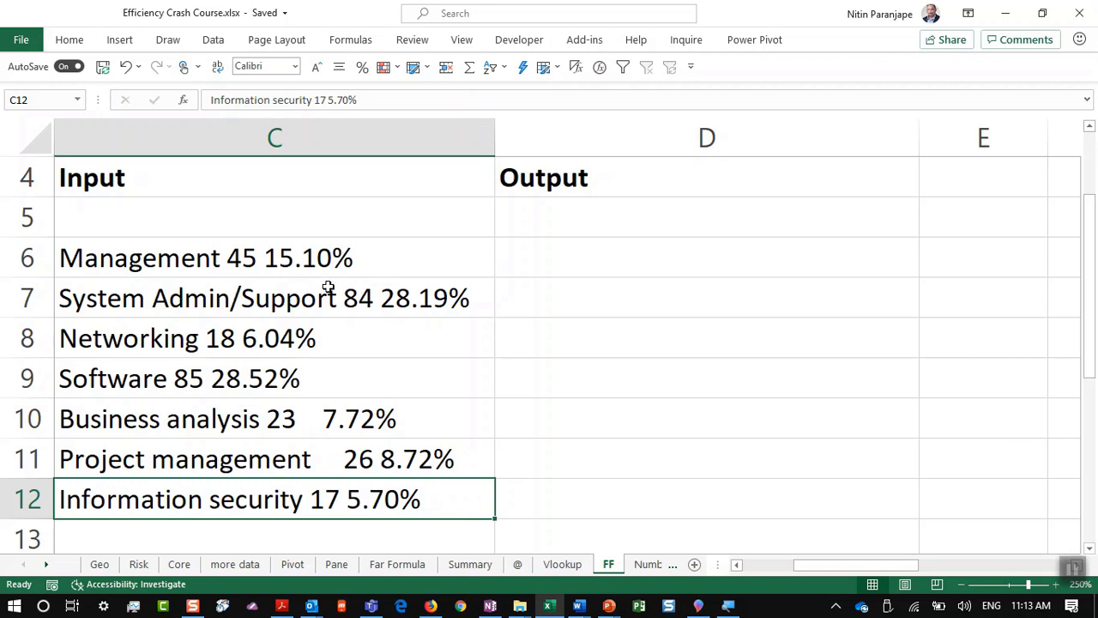
left_click(272, 268)
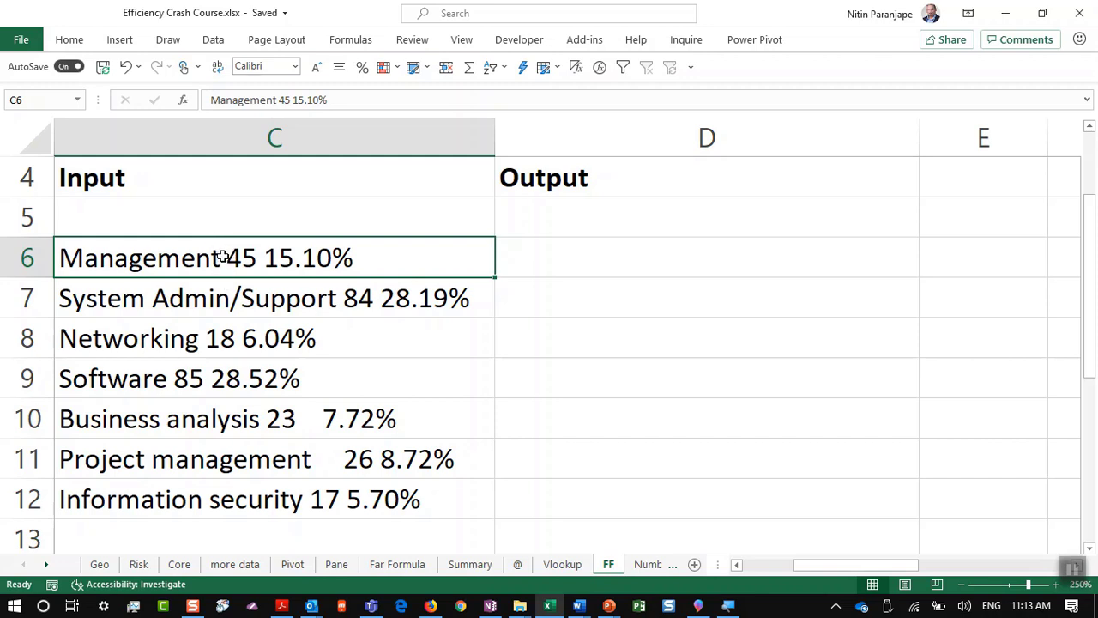
left_click(248, 301)
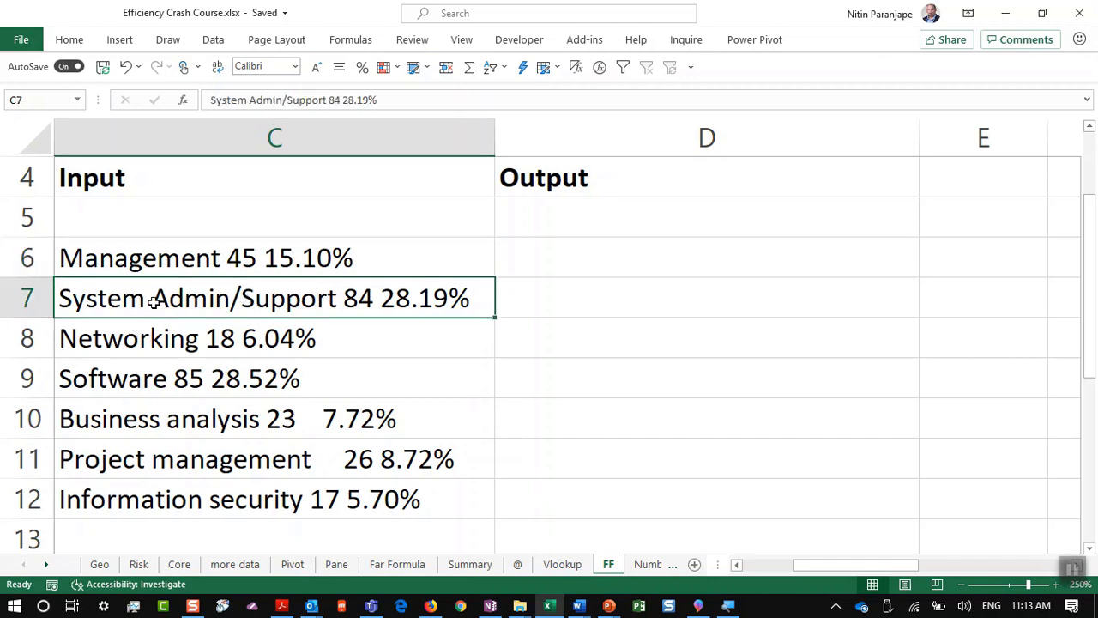
left_click(518, 257)
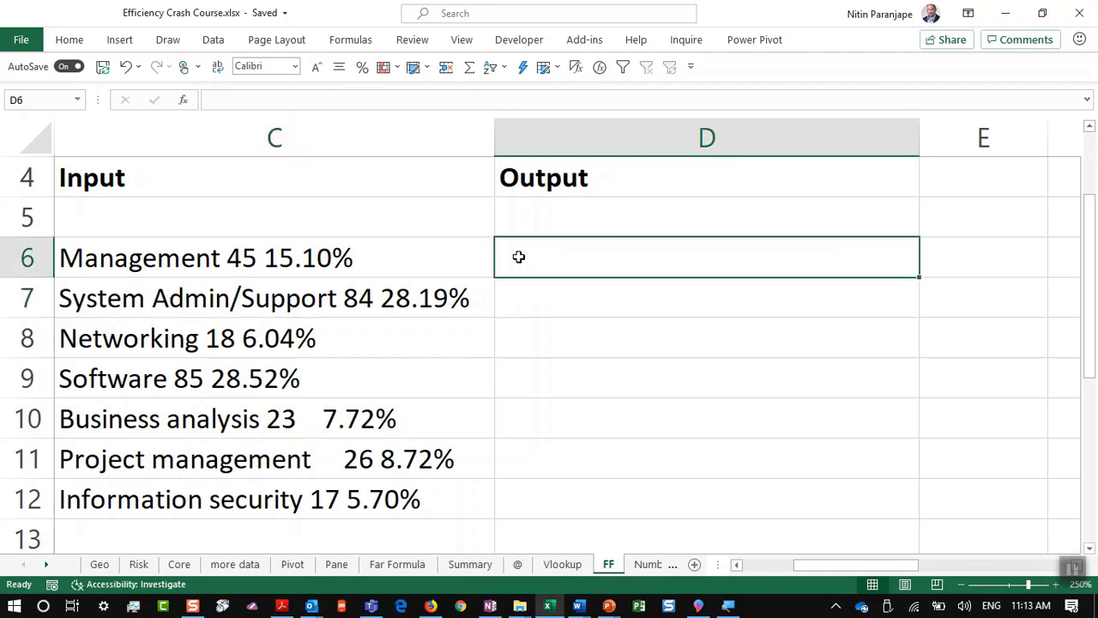
Step: Enter Management in D6 as the example and Flash Fill the remaining category names
type("Mana")
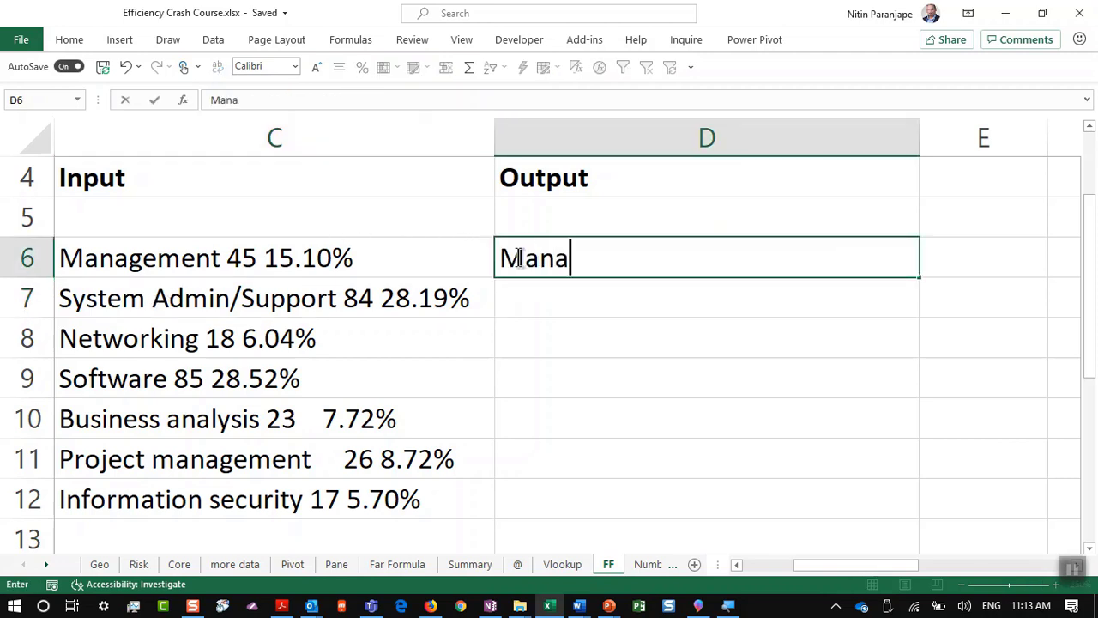
type("gement")
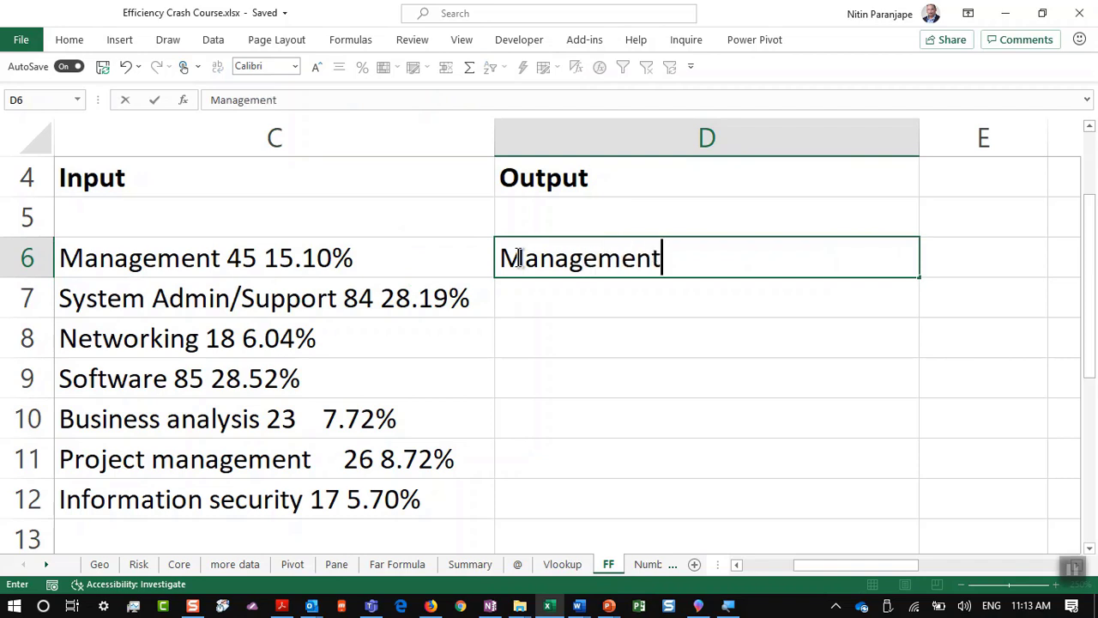
key("Return")
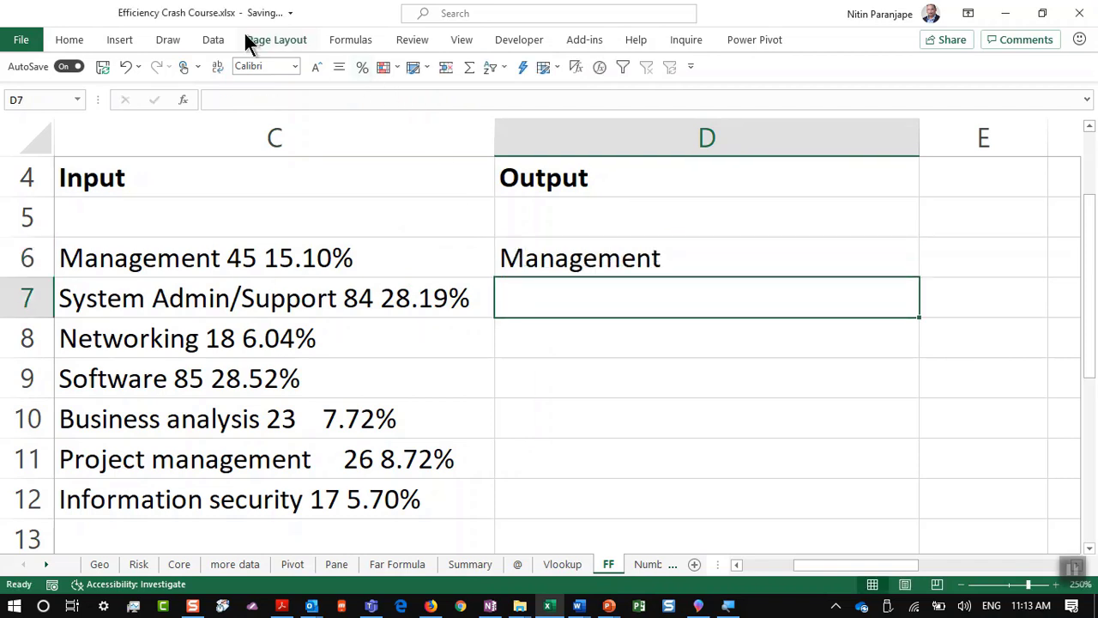
left_click(214, 42)
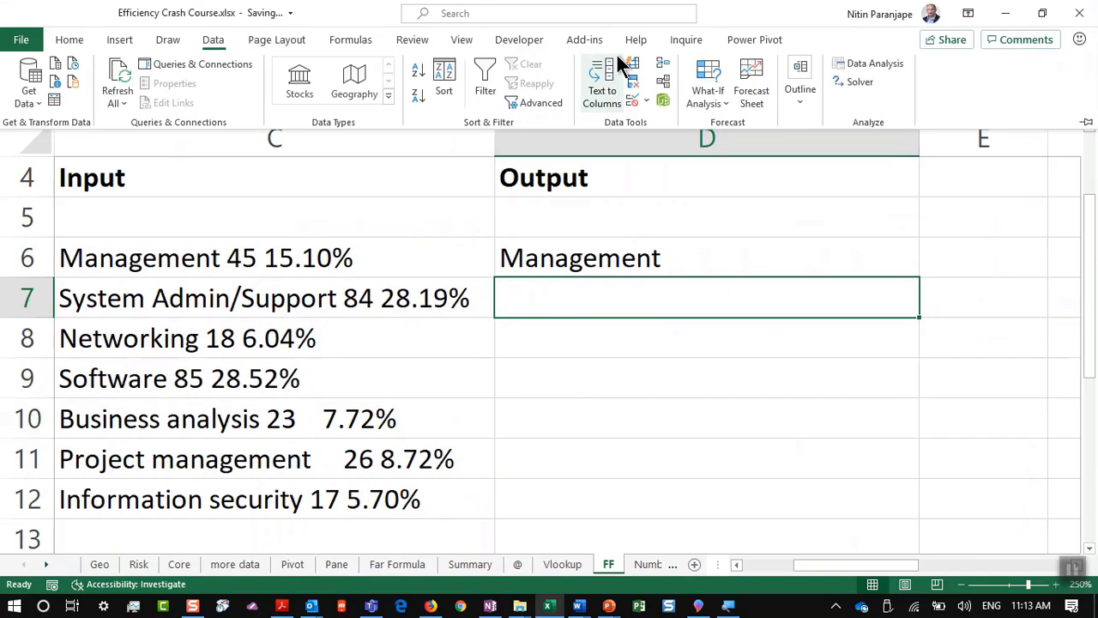
left_click(634, 70)
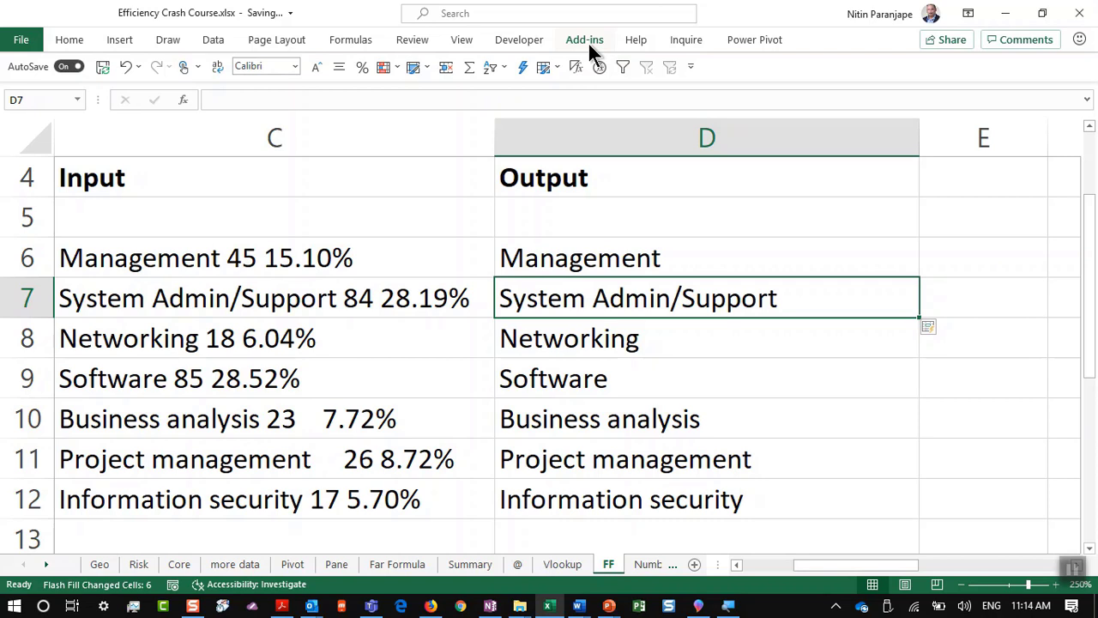
Step: Enter 45 in E6 as the example and Flash Fill the remaining counts down to 17
key("Right")
key("Up")
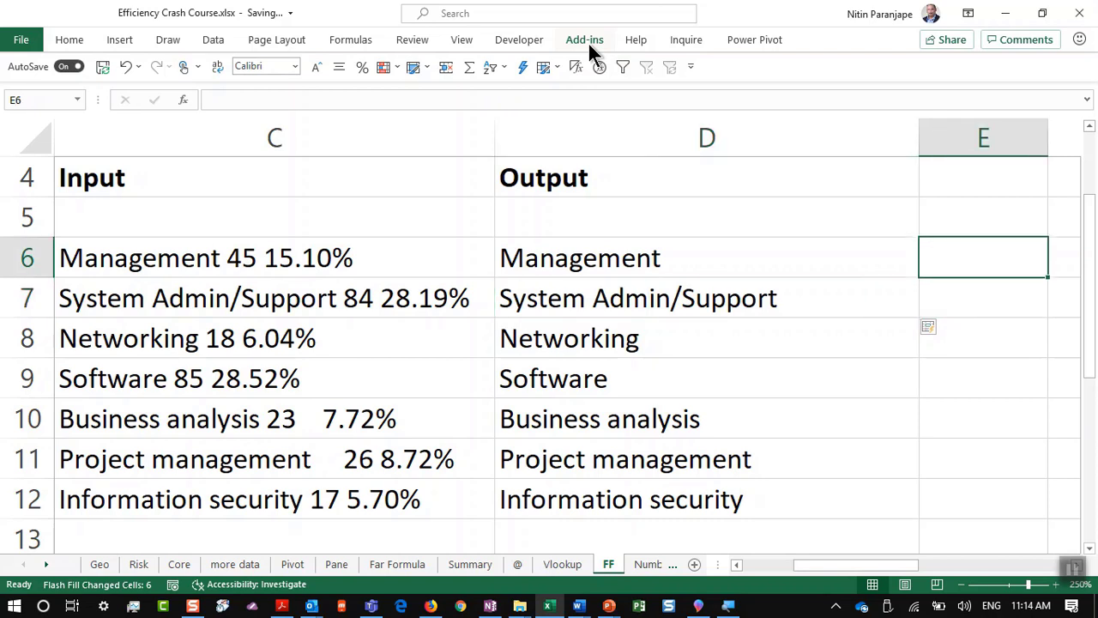
type("45")
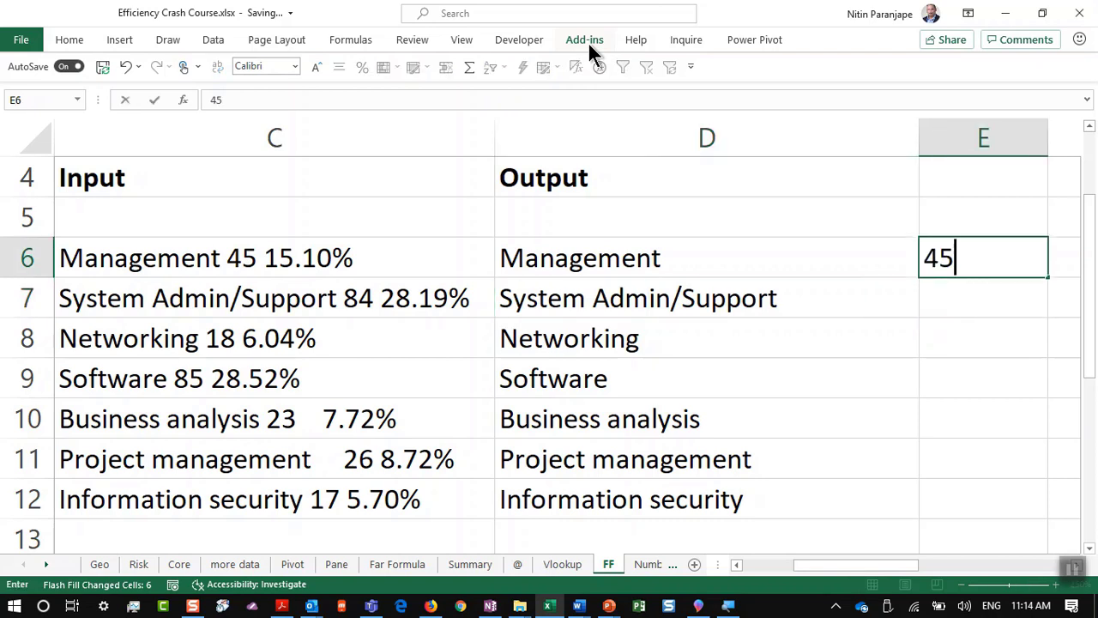
key("Return")
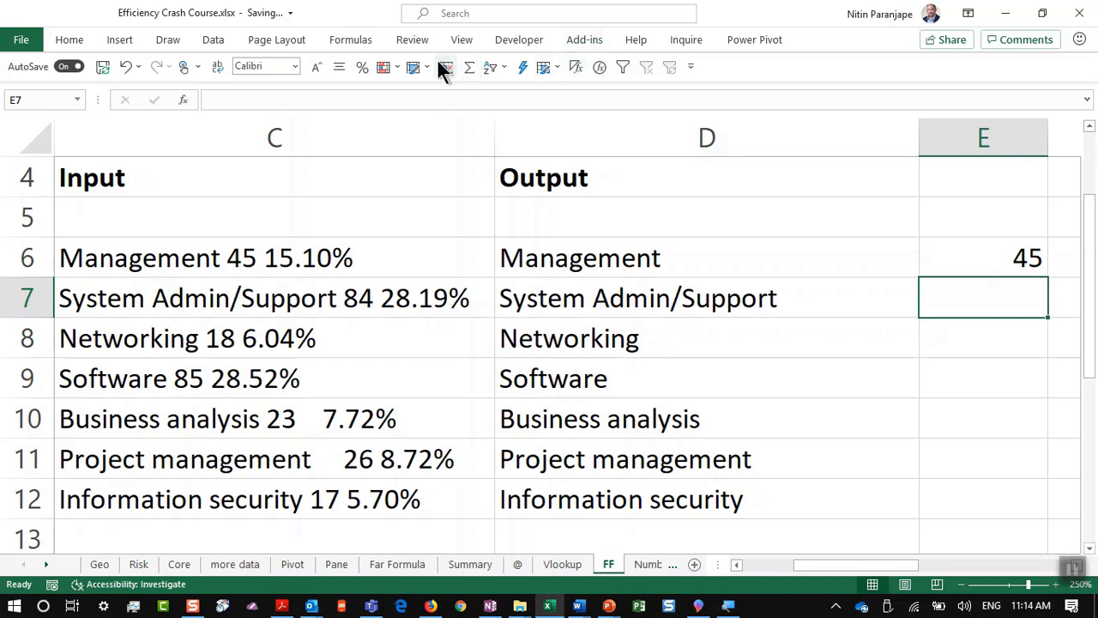
left_click(214, 41)
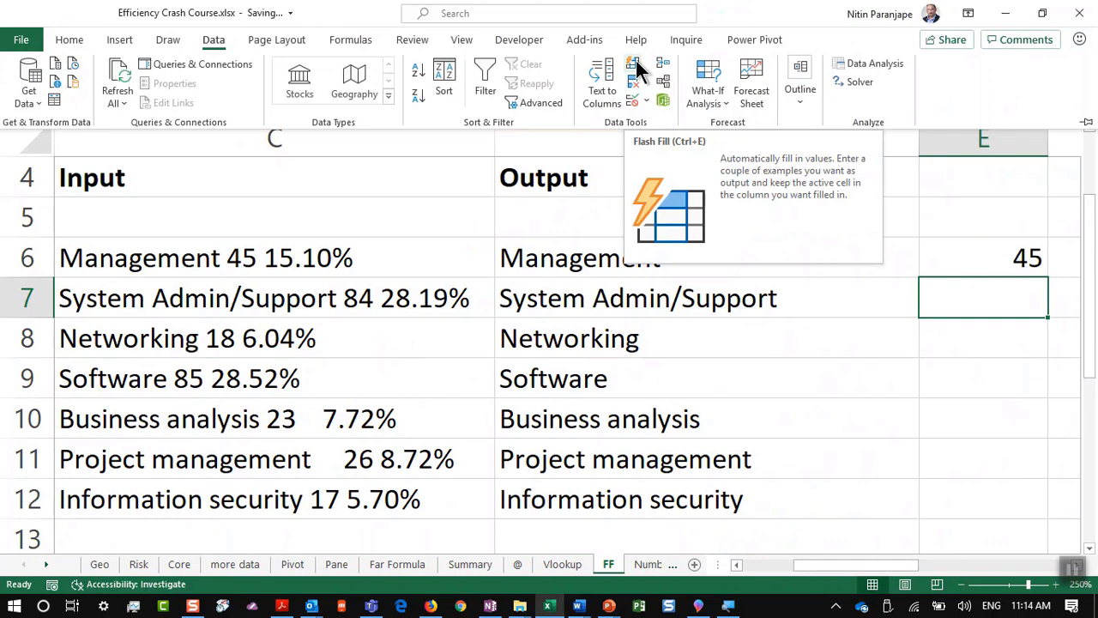
left_click(634, 67)
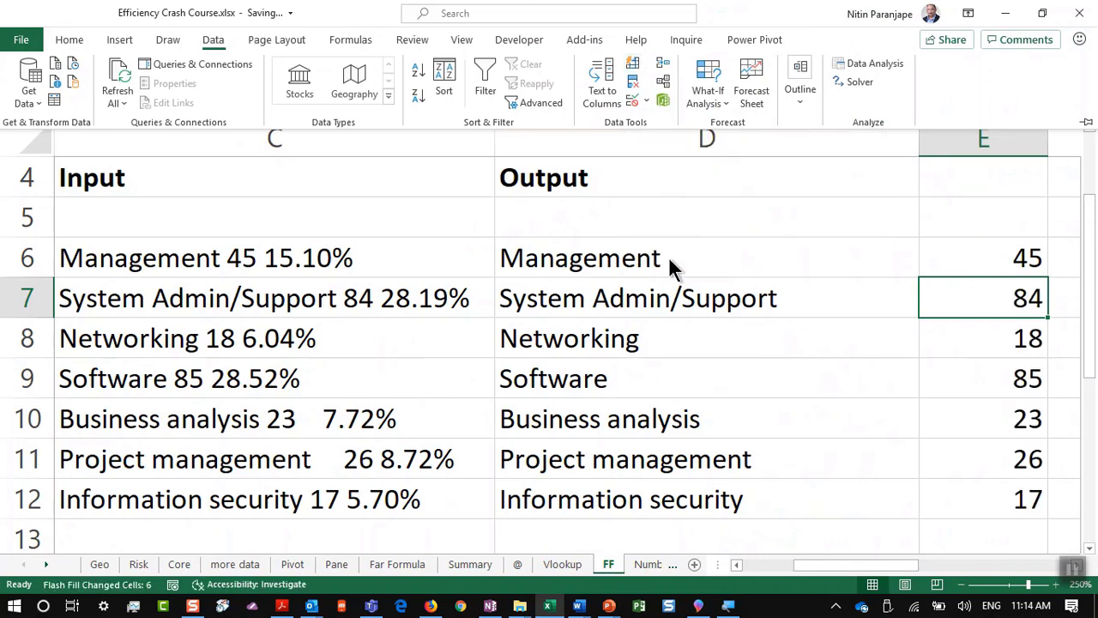
key("Escape")
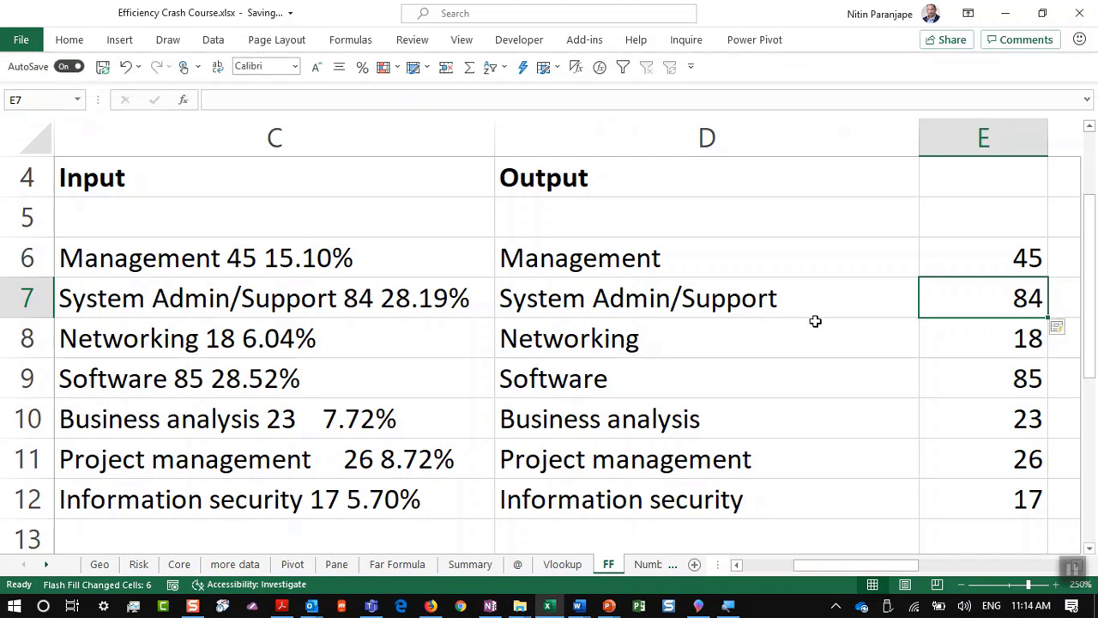
key("Left")
key("shift+Down")
key("Right")
key("Right")
key("Right")
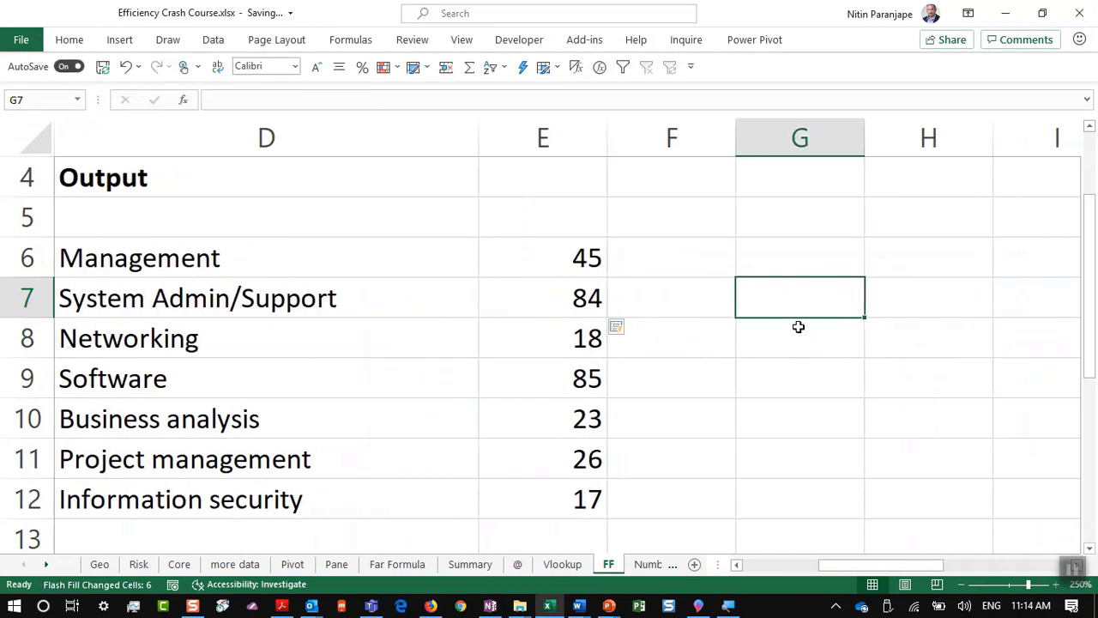
Step: Type FT in M6 and Flash Fill (Ctrl+E) abbreviations down the What do you want column
key("Right")
key("Right")
key("Right")
key("Right")
key("Right")
key("Right")
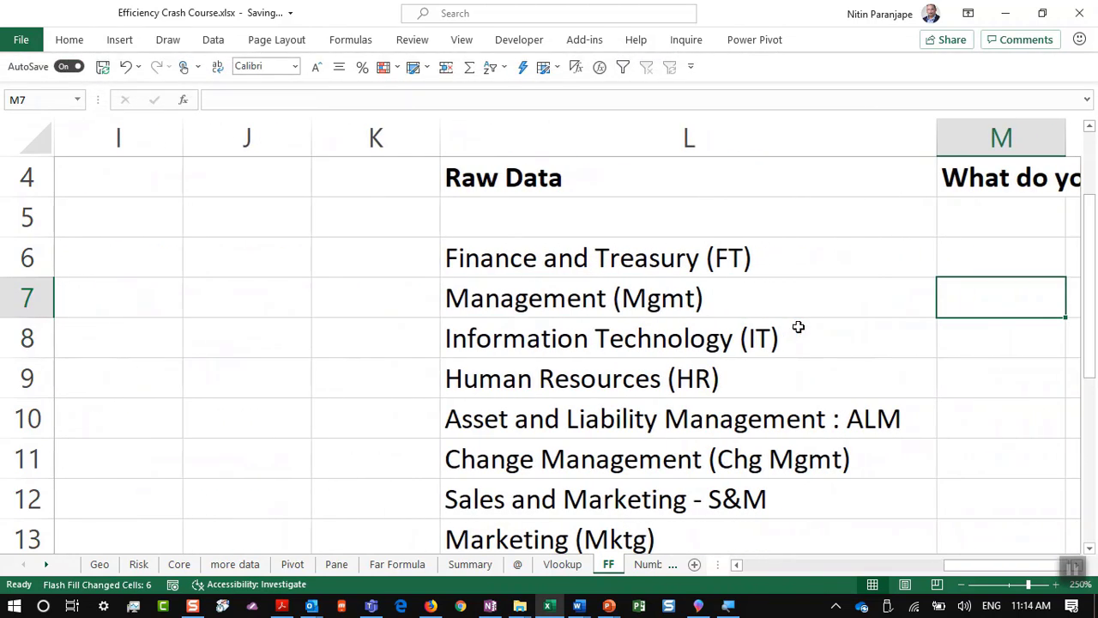
key("Right")
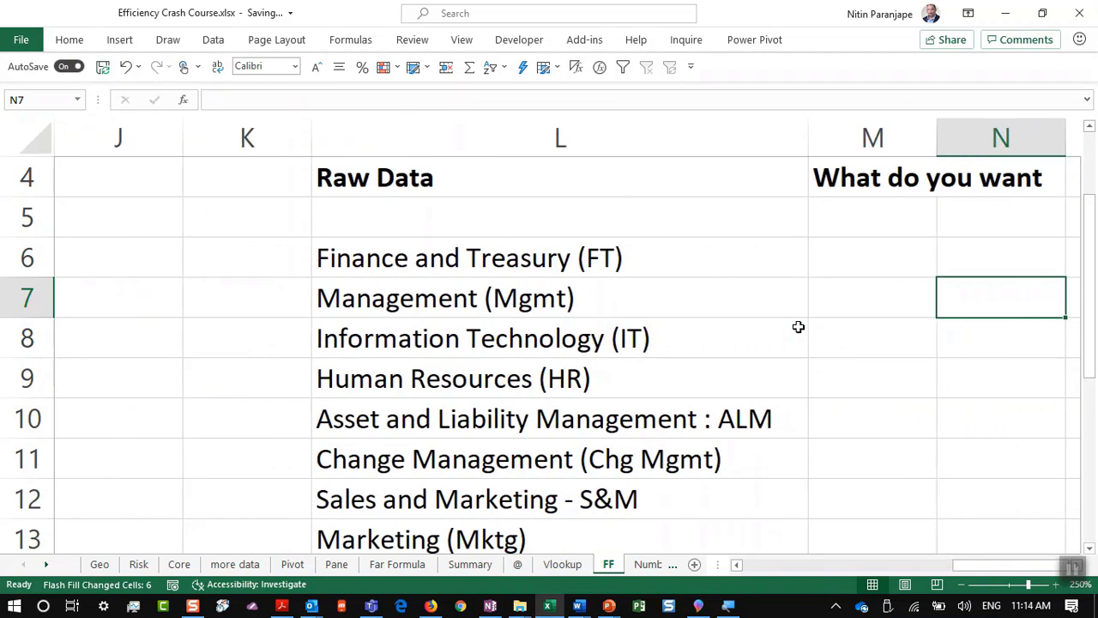
key("Left")
key("Up")
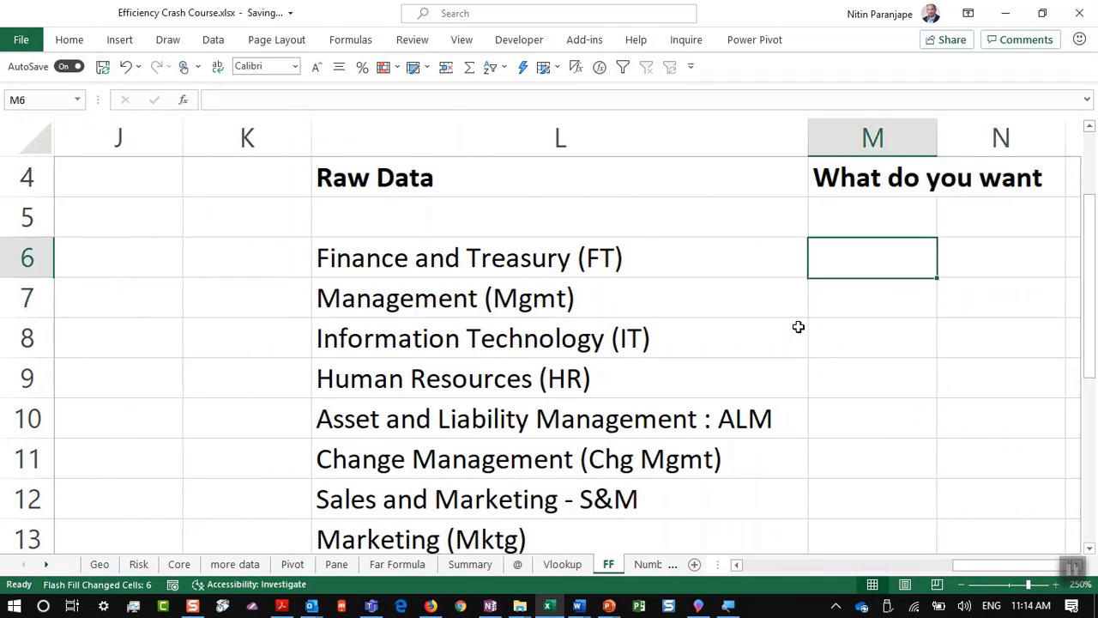
key("Down")
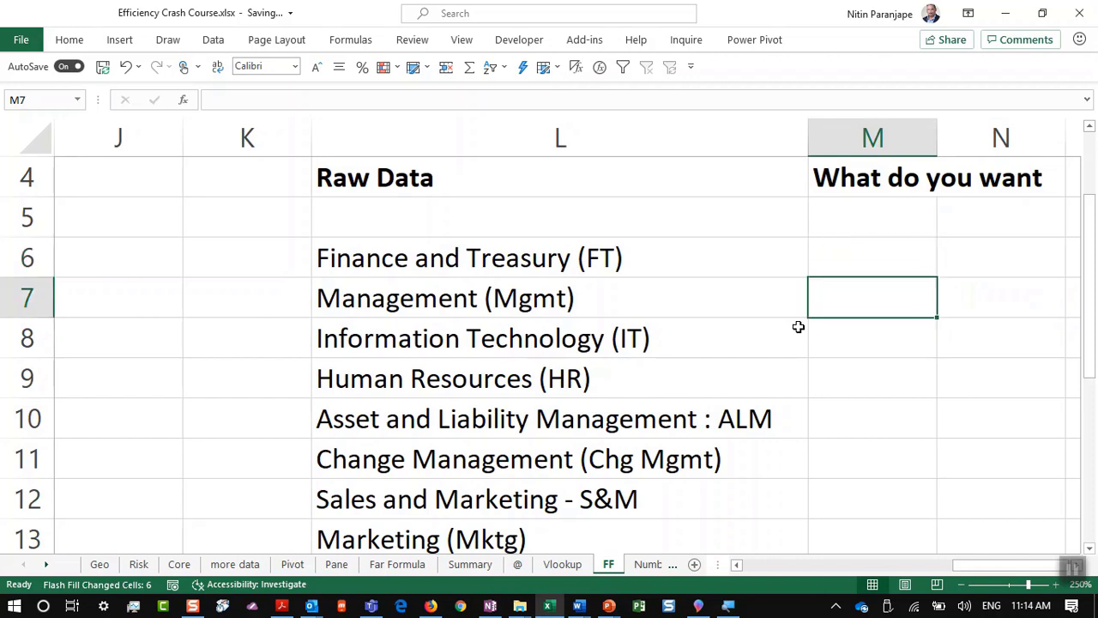
key("Up")
type("FT")
key("Return")
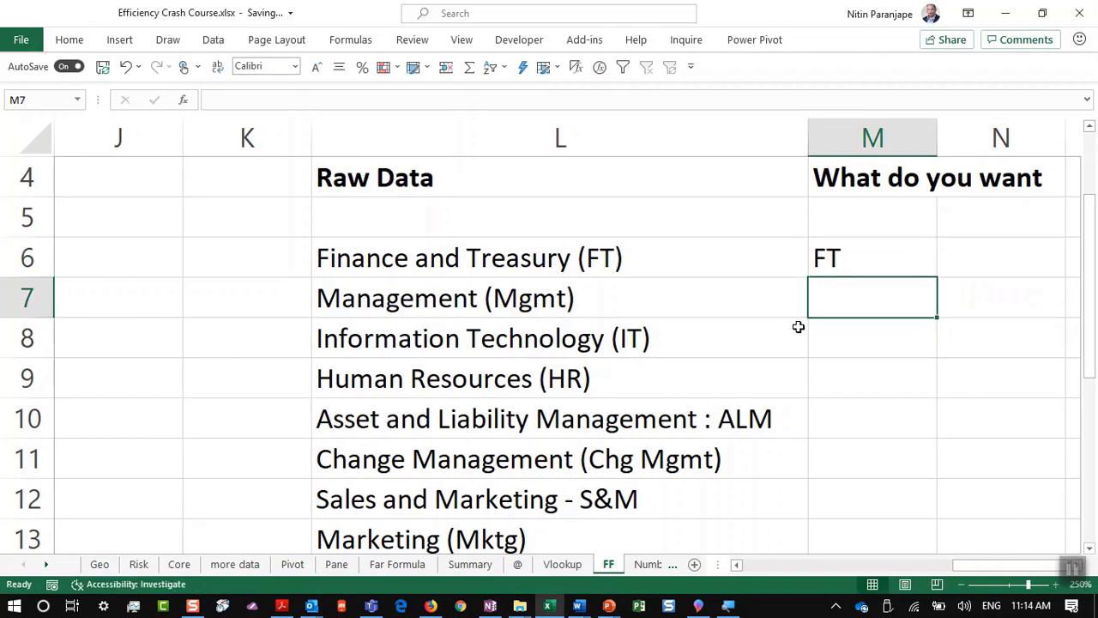
key("ctrl+e")
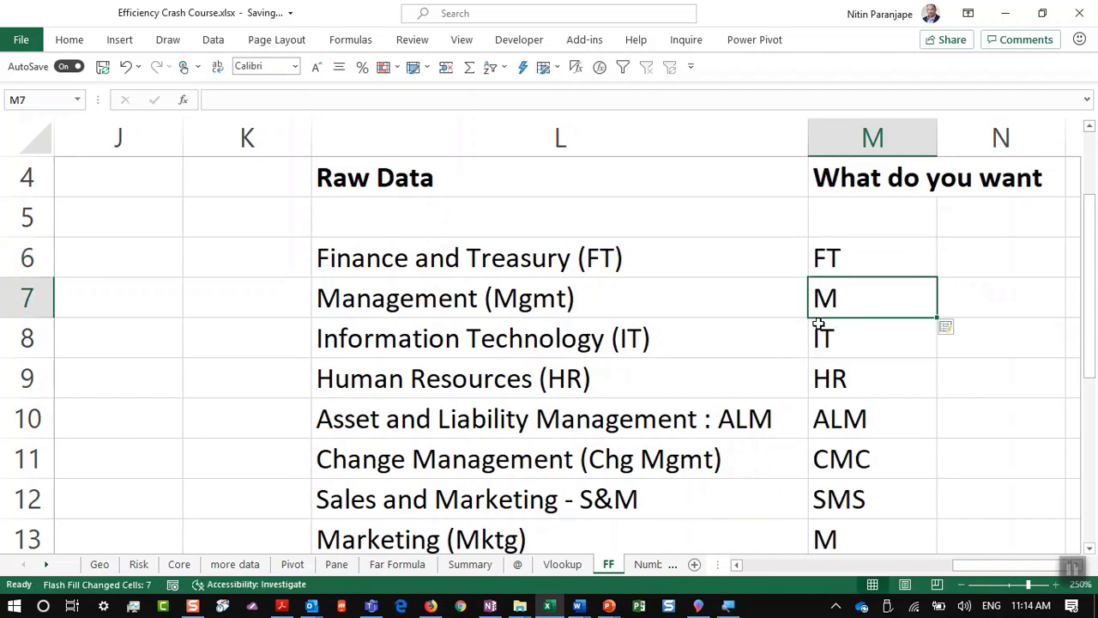
Step: Overwrite the wrong abbreviation in M7 with Mgmt so Flash Fill corrects the rest
left_click(392, 301)
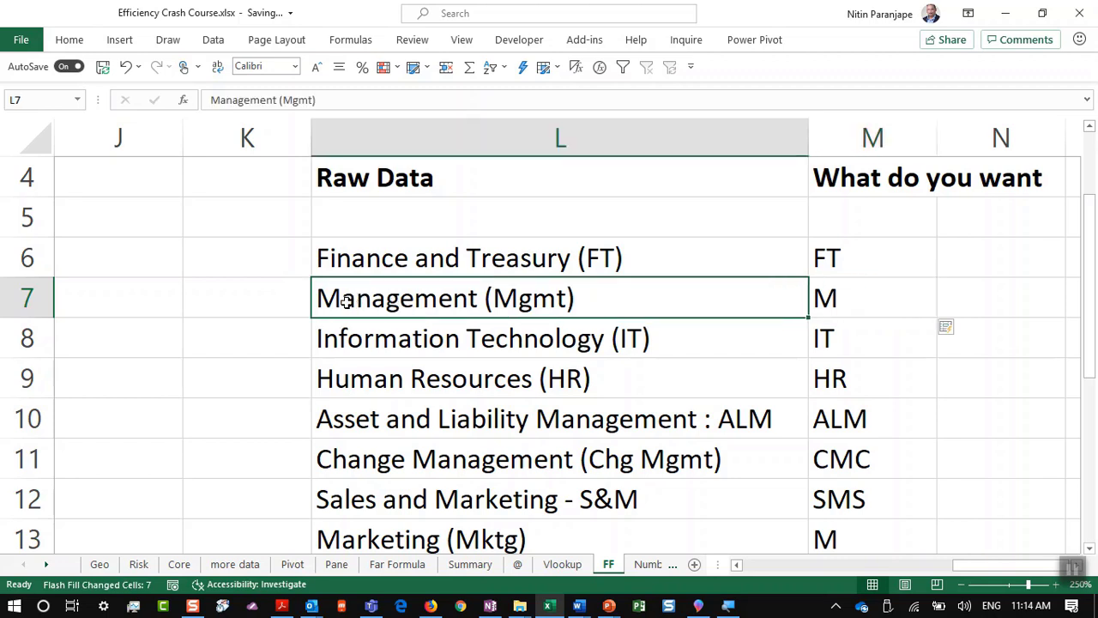
left_click(876, 301)
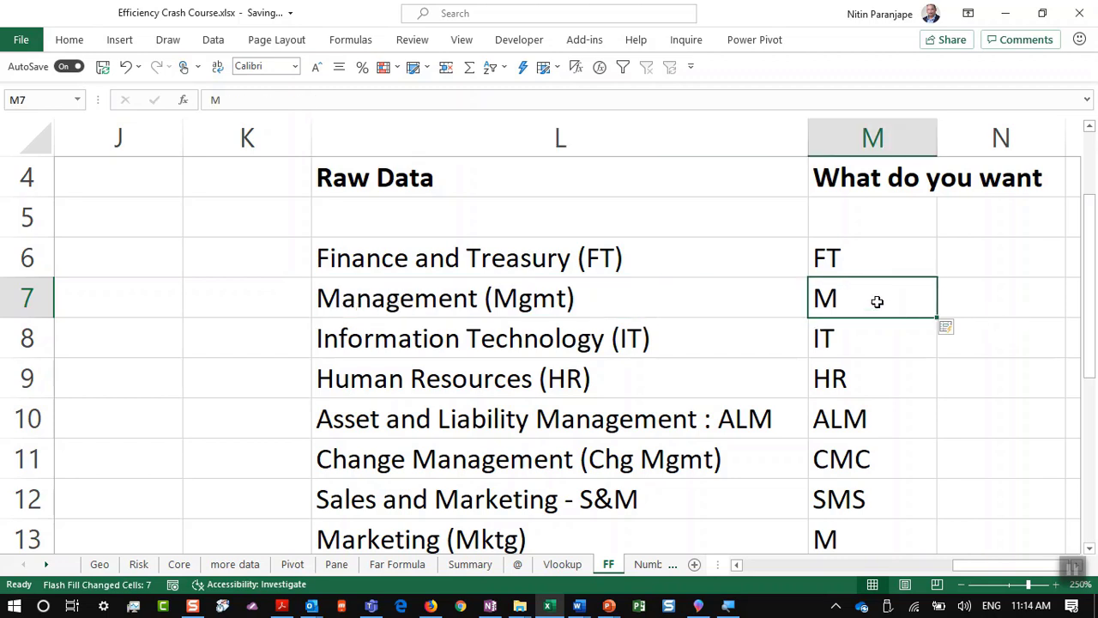
key("BackSpace")
type("Mgmt")
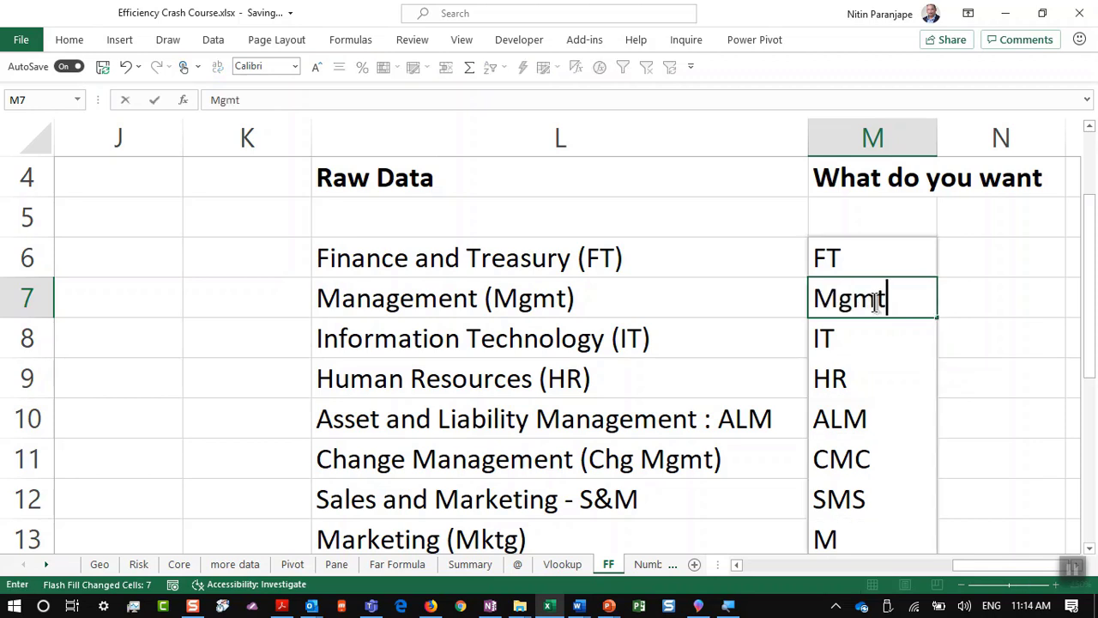
key("Return")
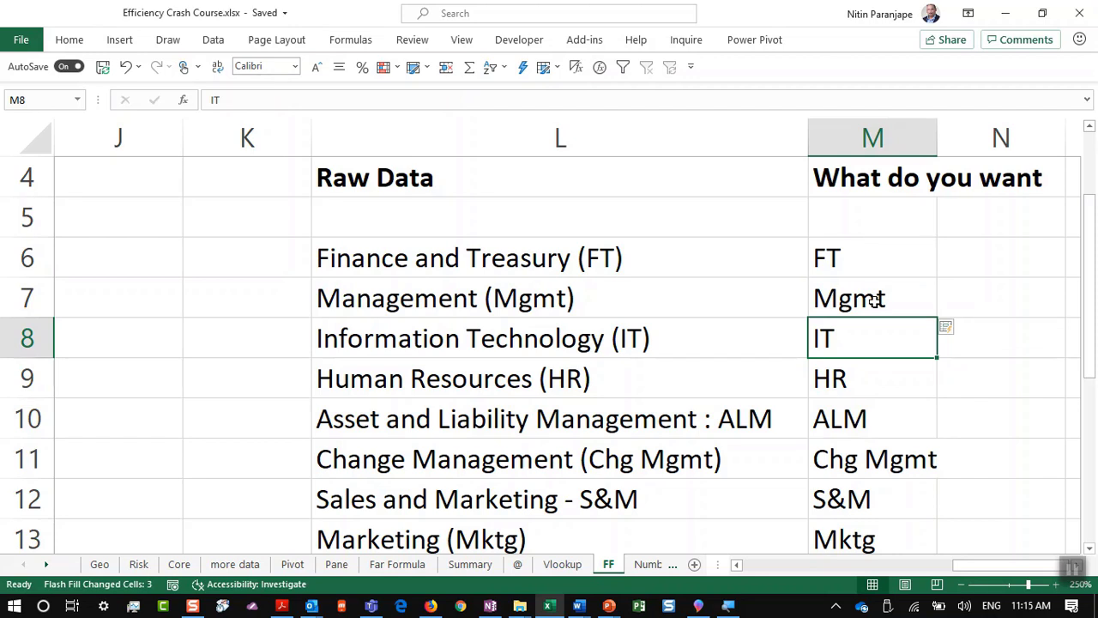
key("alt+Tab")
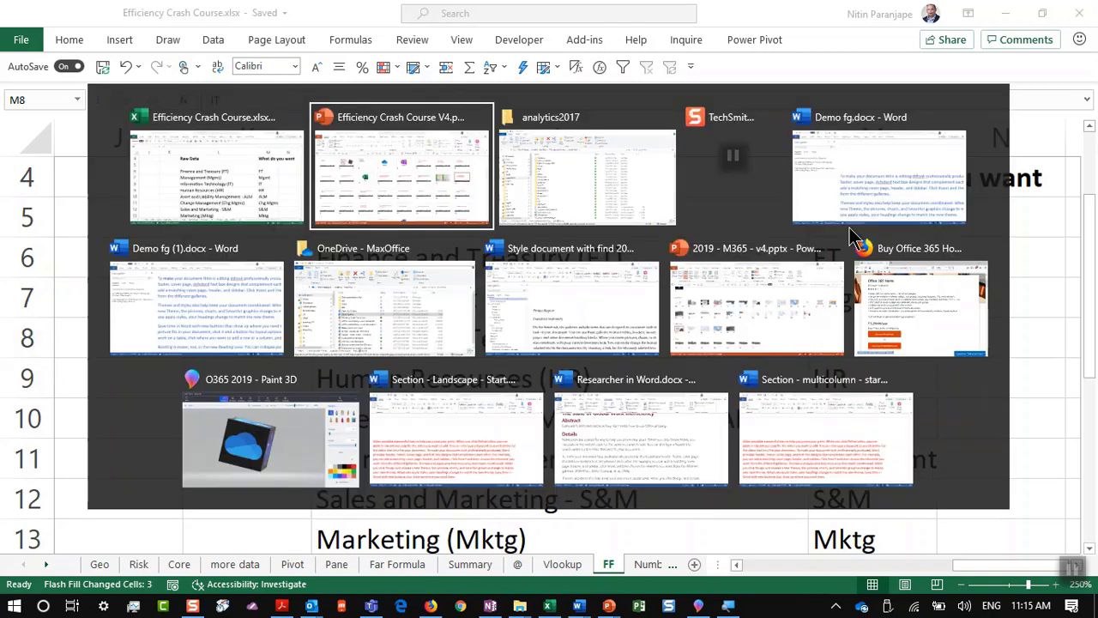
left_click(48, 394)
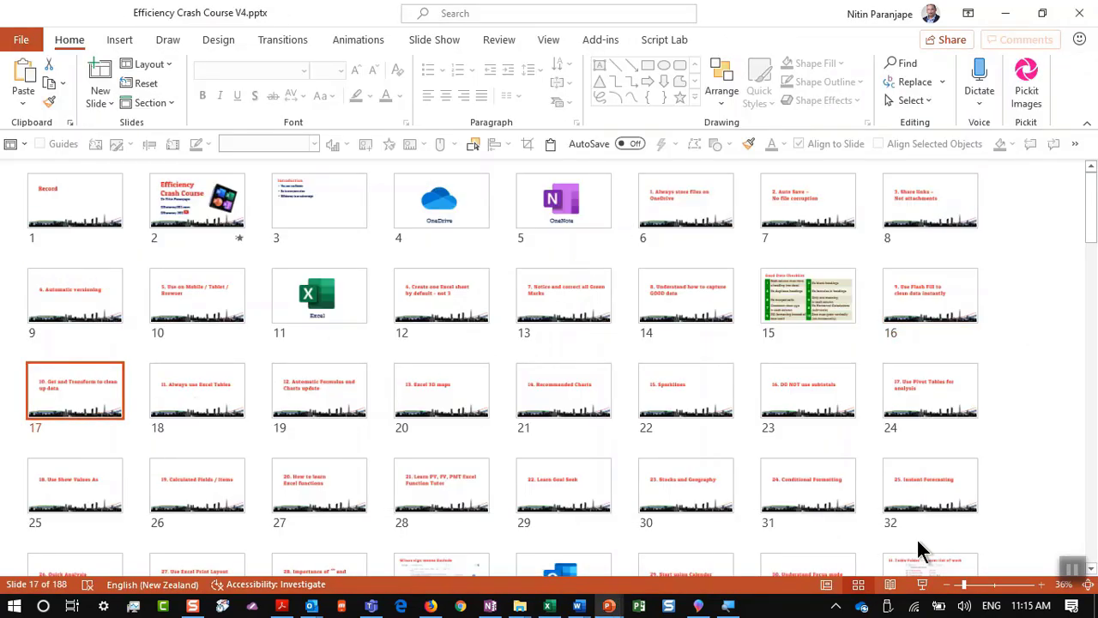
key("alt+Tab")
key("alt+Tab")
left_click(922, 584)
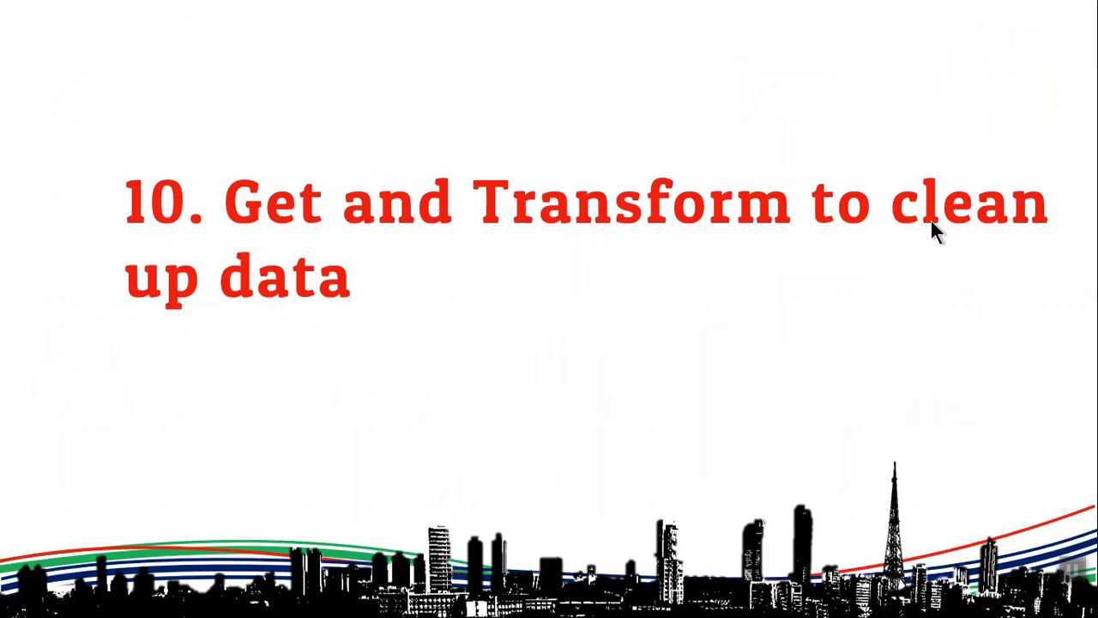
key("Escape")
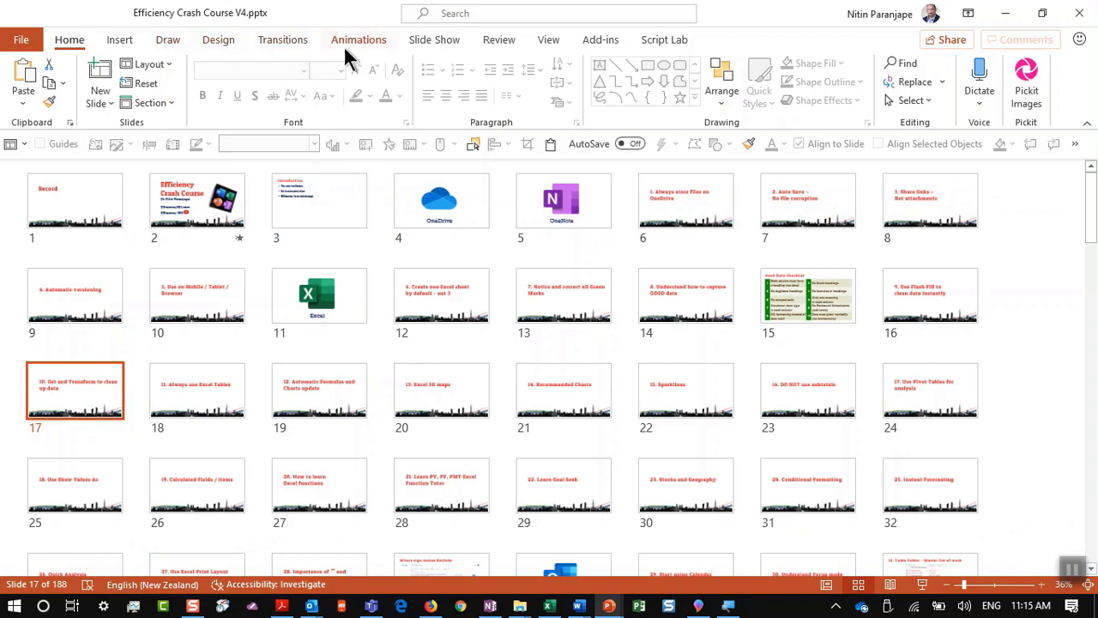
key("alt+Tab")
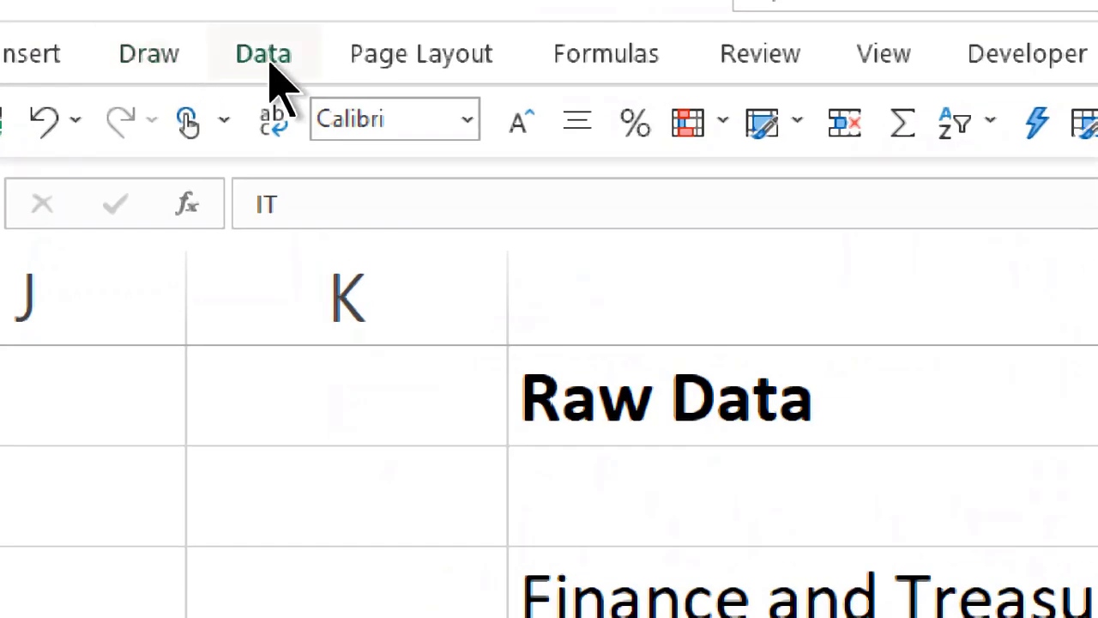
Step: Show the Data tab and pin the ribbon so its commands stay permanently visible
left_click(216, 42)
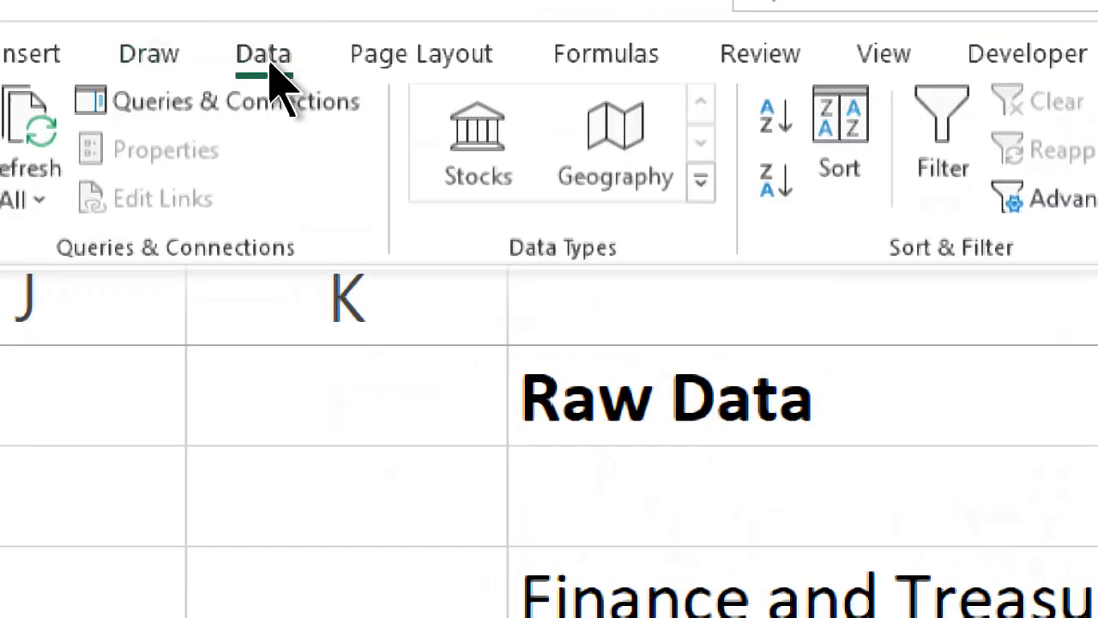
double_click(263, 53)
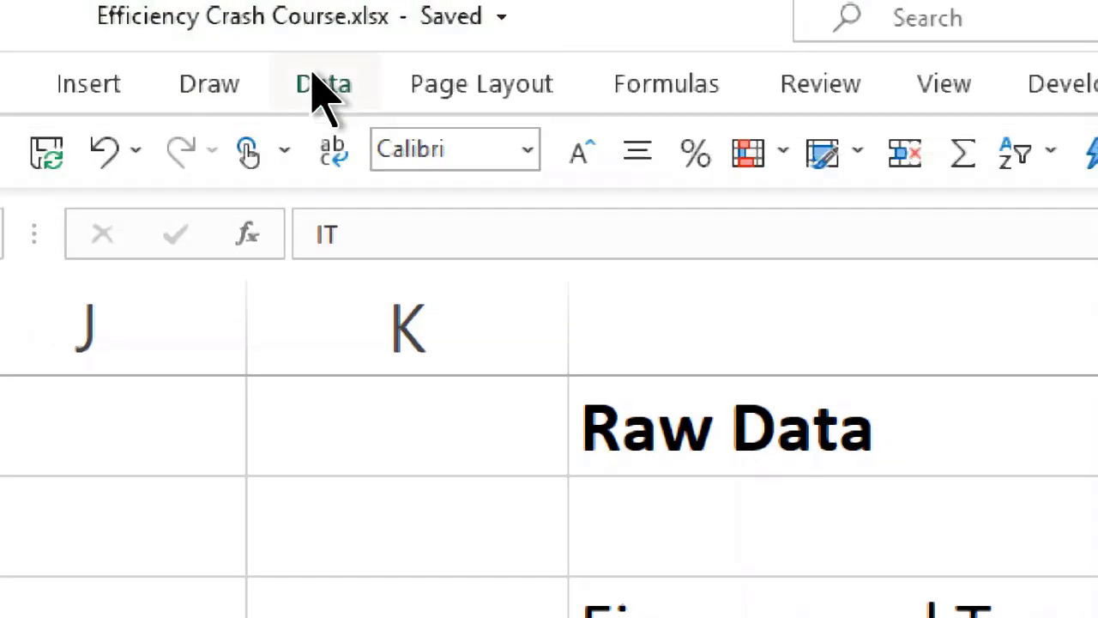
double_click(324, 94)
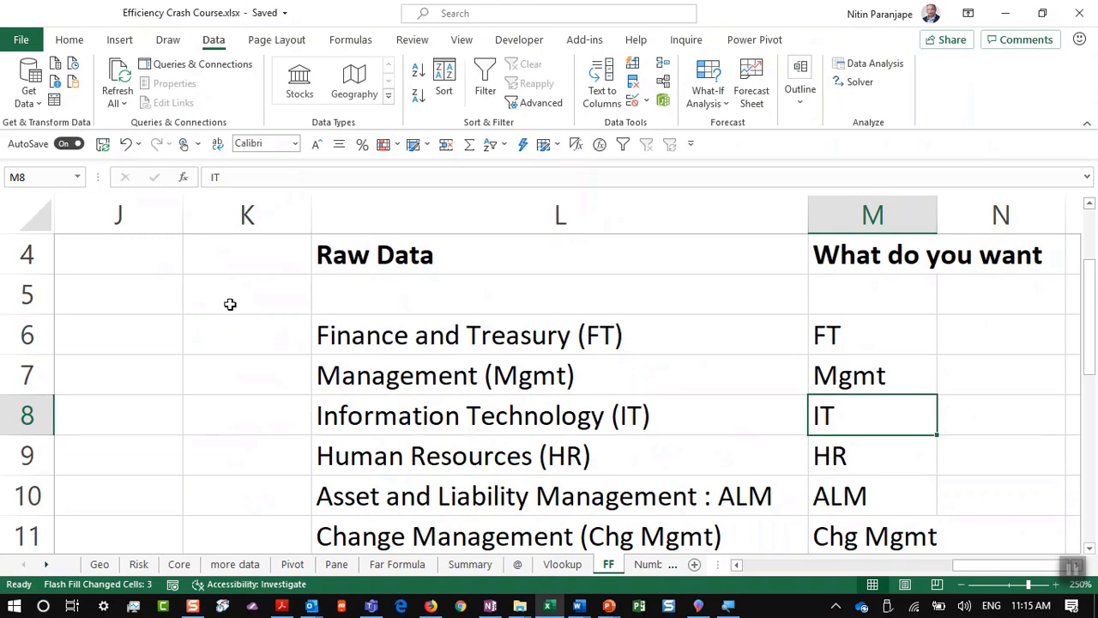
Step: Bring the PowerPoint course deck forward and select slide 18, '11. Always use Excel Tables'
left_click(496, 343)
key("alt+Tab")
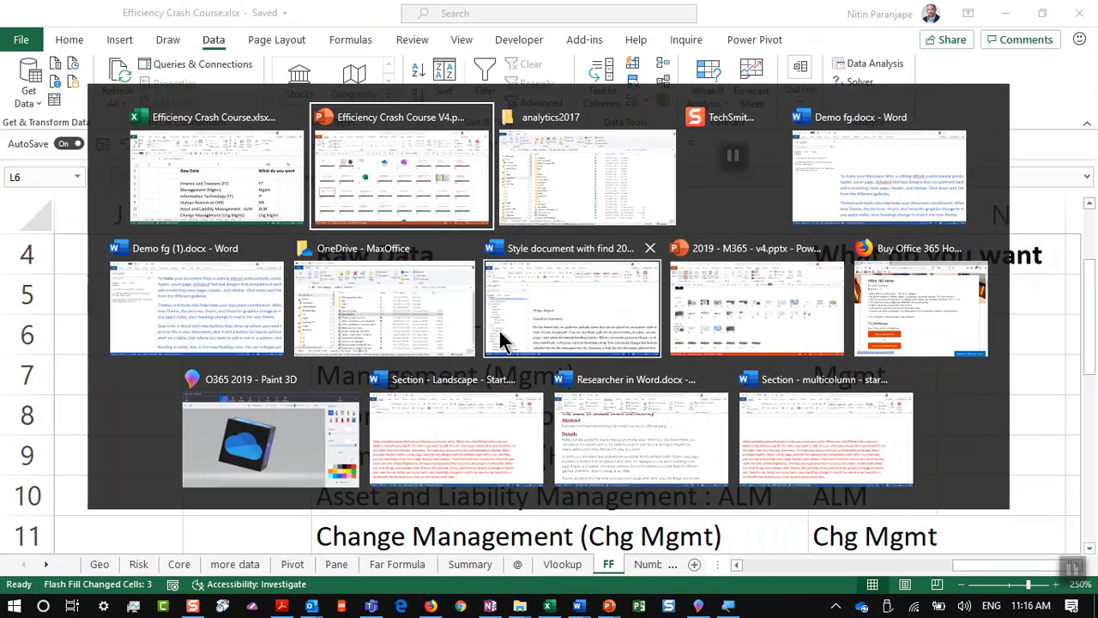
key("alt+Tab")
key("alt+shift+Tab")
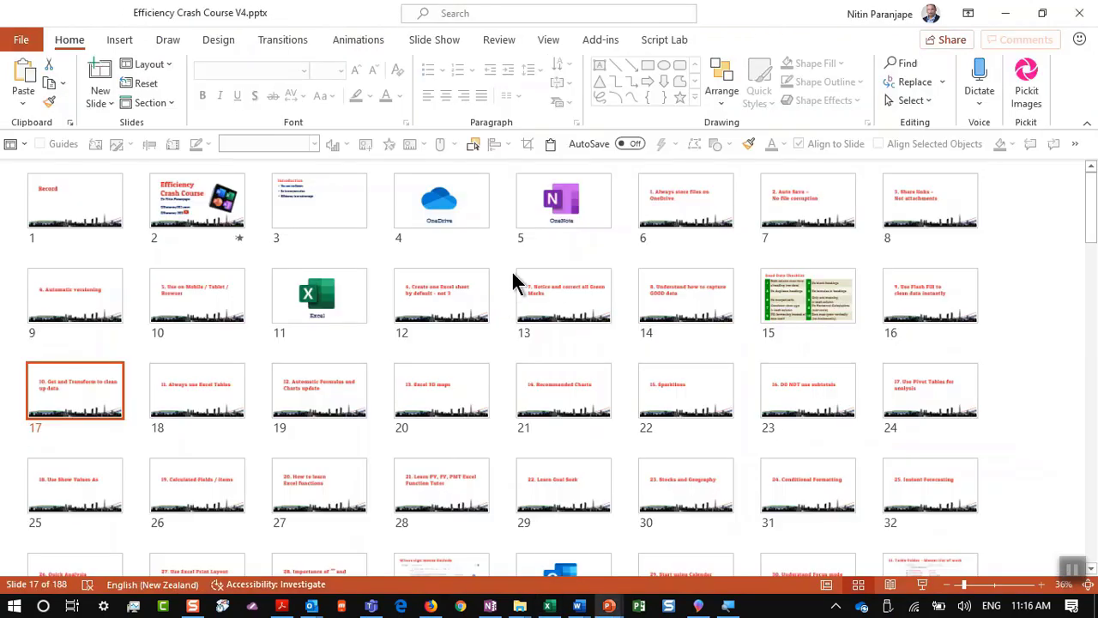
left_click(205, 410)
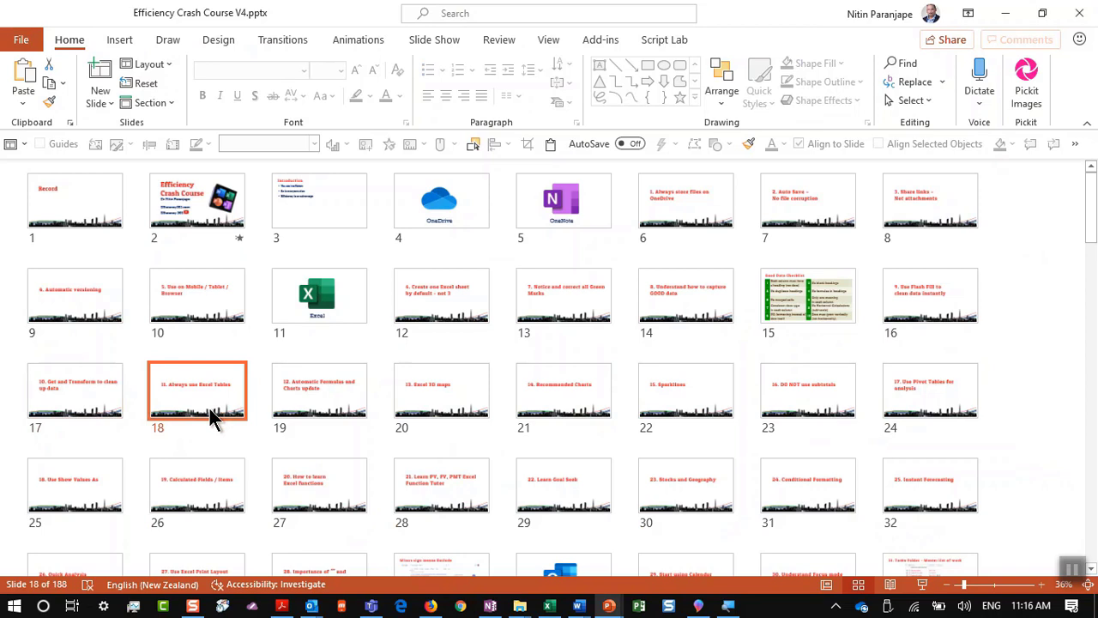
Step: Open slide 18, present it full screen, then return to the Excel workbook
double_click(185, 396)
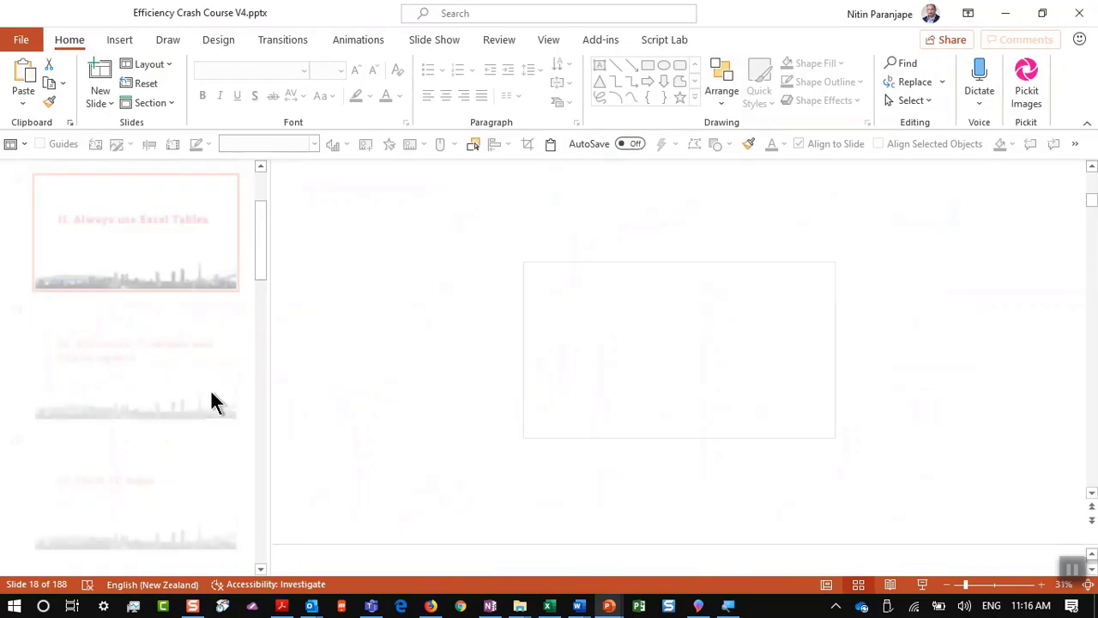
left_click(922, 584)
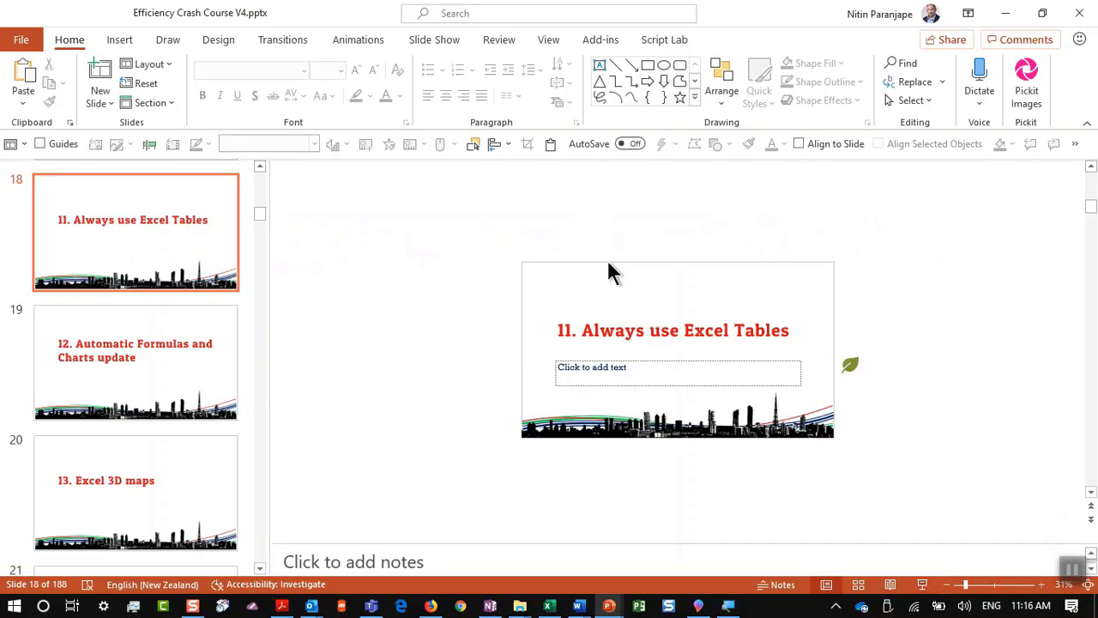
left_click(549, 606)
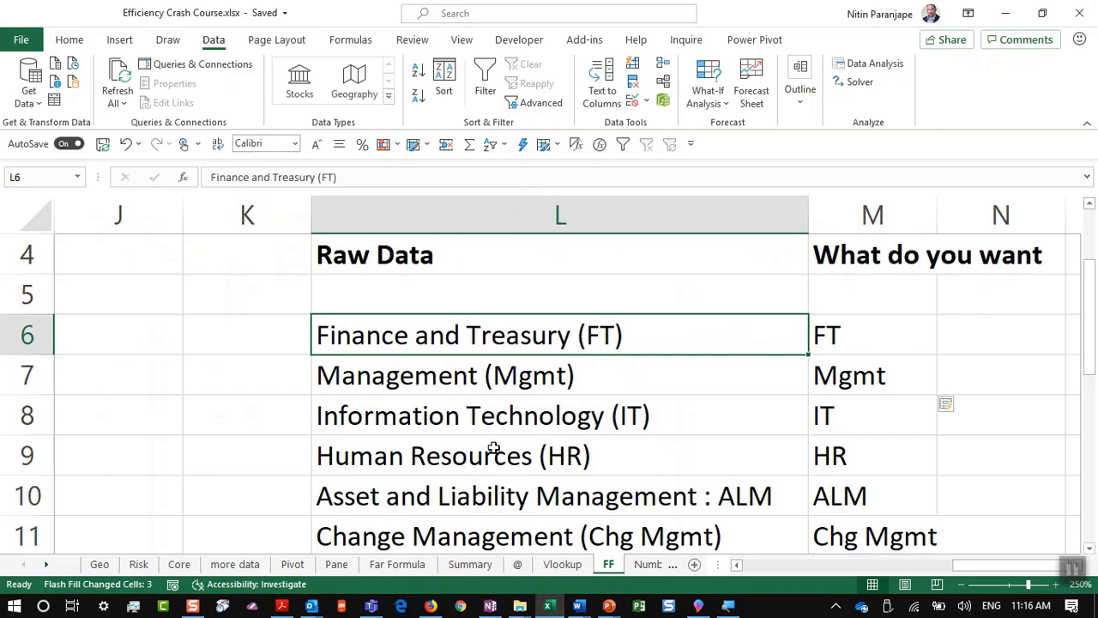
Step: Open the Core sheet and close the PivotTable Fields pane
left_click(178, 566)
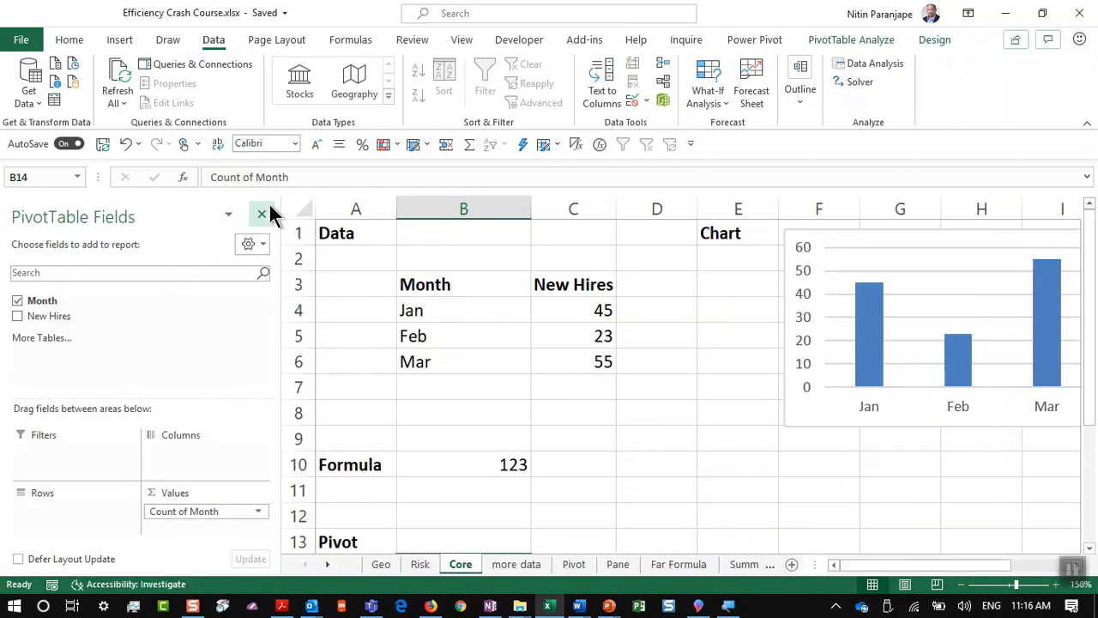
left_click(263, 213)
scroll(272, 291, "up", 4)
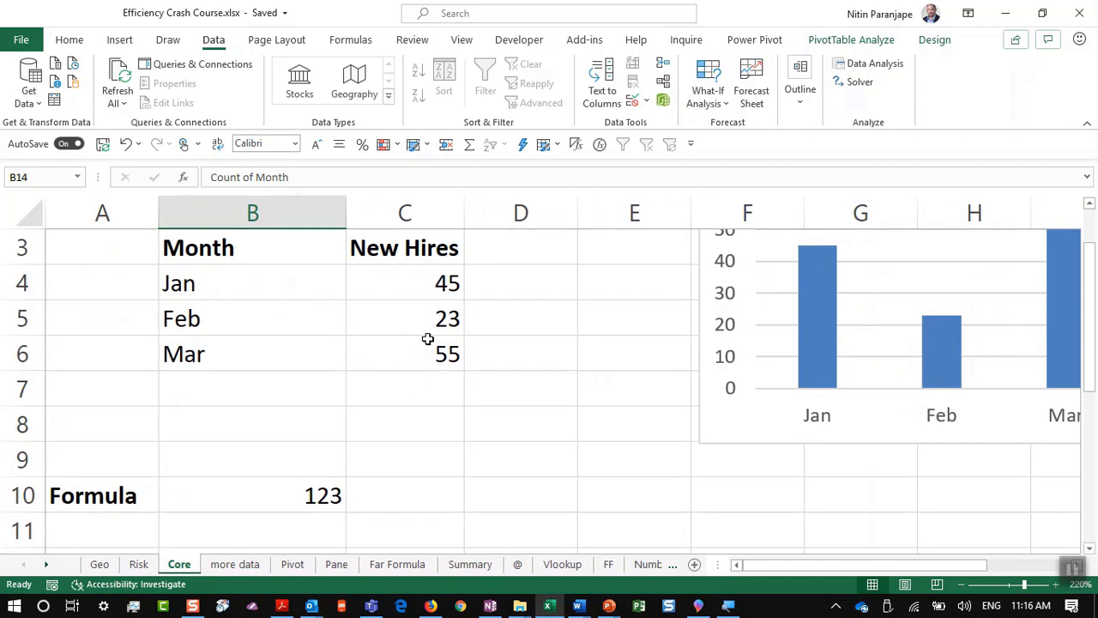
scroll(432, 330, "up", 1)
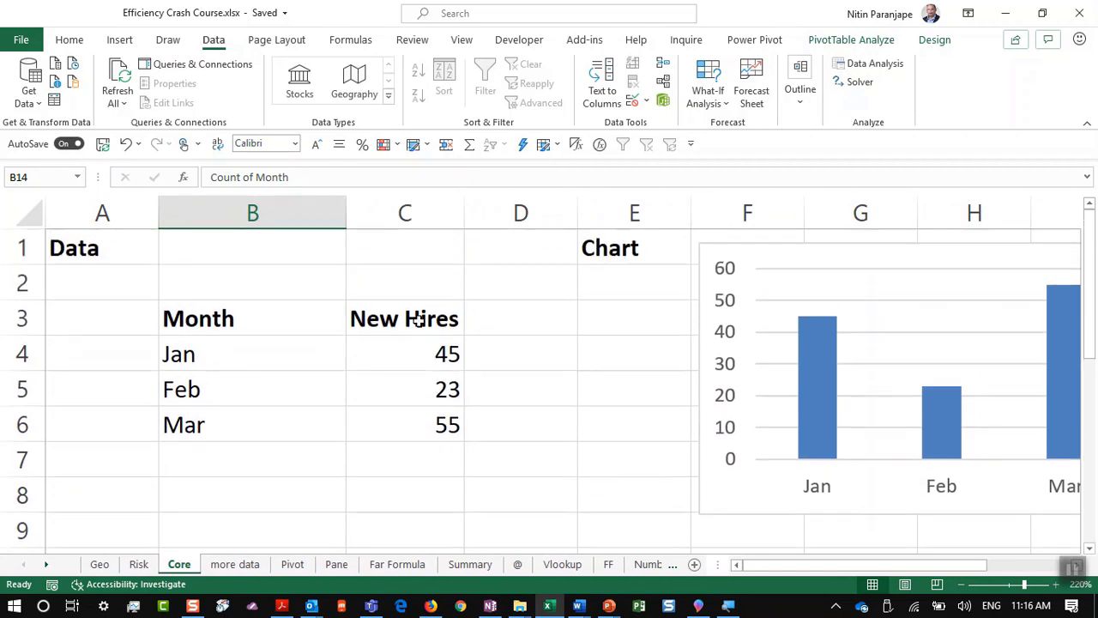
Step: Inspect the SUM total formula in B10 without changing it
left_click(235, 254)
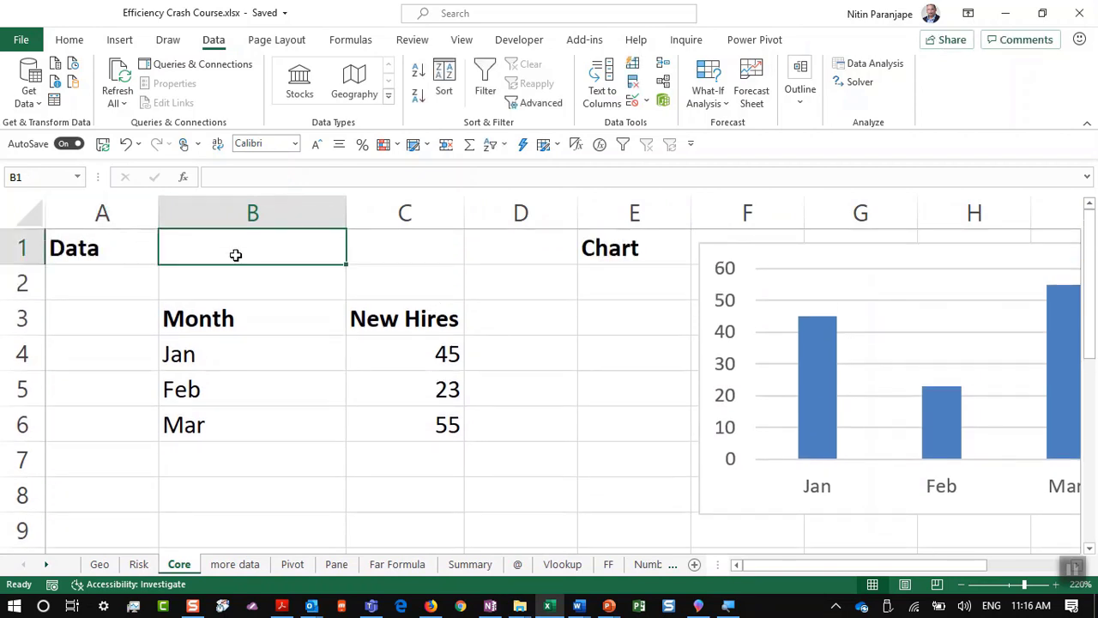
left_click(239, 272)
scroll(239, 272, "down", 2)
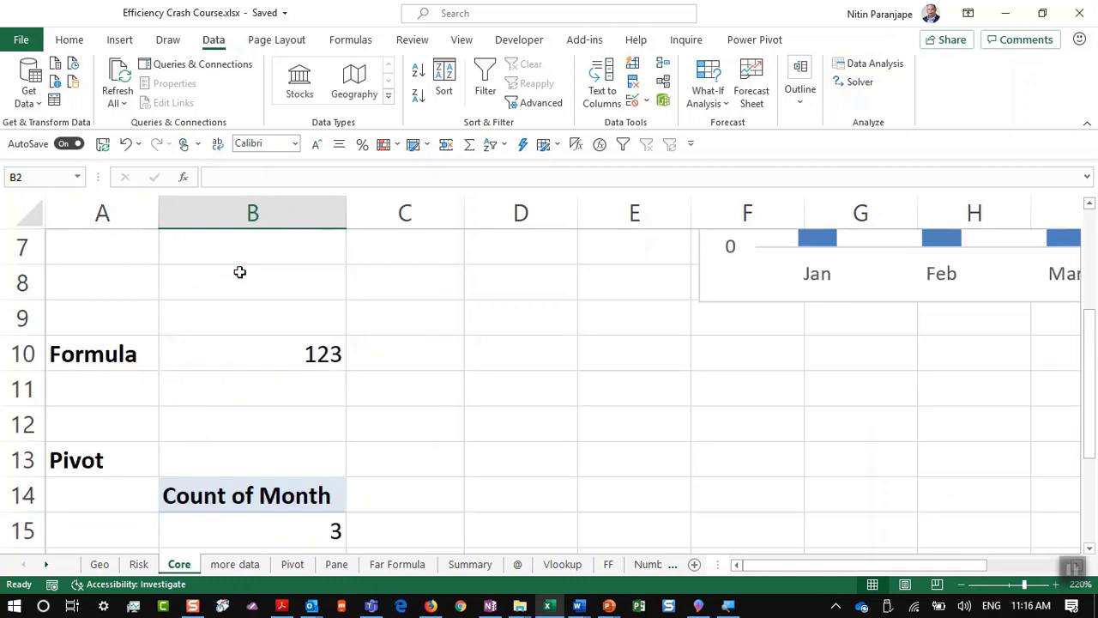
left_click(288, 343)
key("F2")
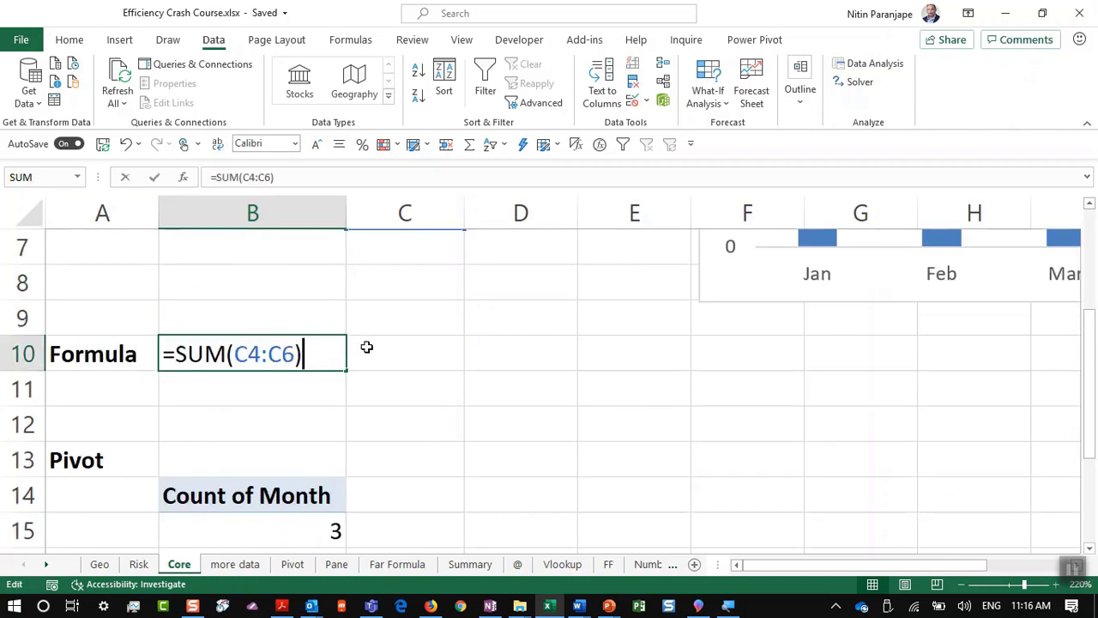
key("Escape")
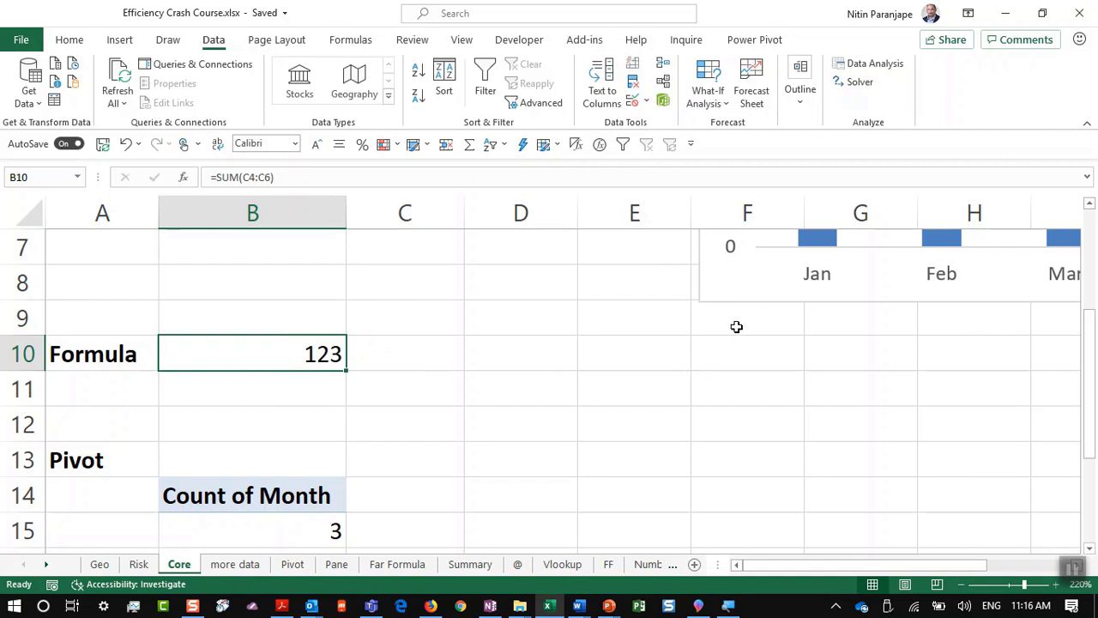
Step: Select the New Hires column chart, then the pivot's count value in B15
left_click(754, 296)
scroll(760, 309, "up", 2)
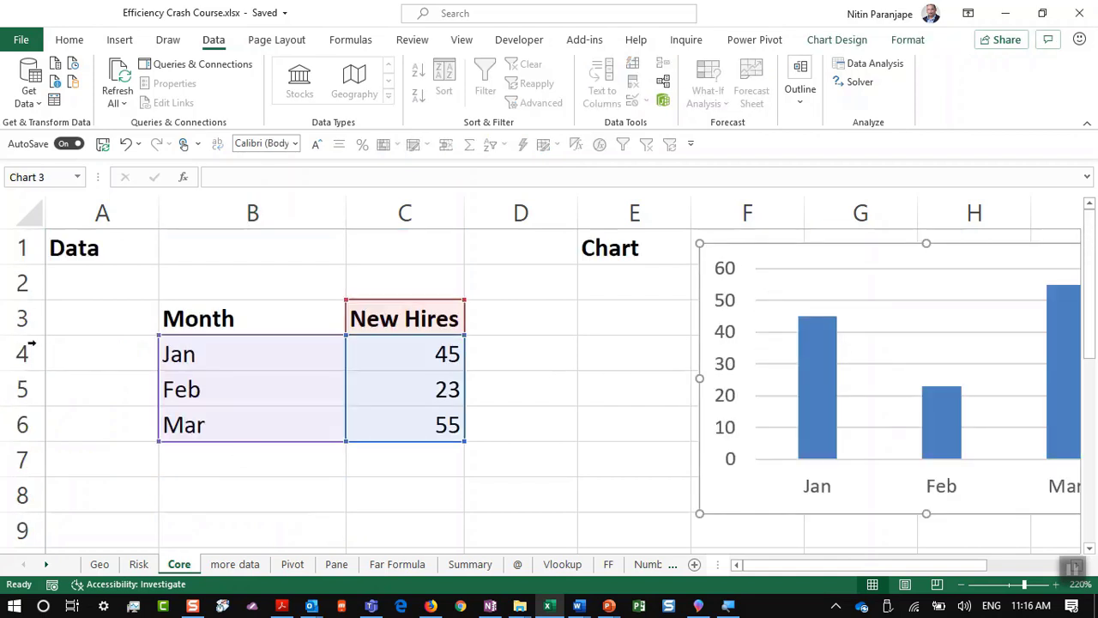
scroll(358, 385, "down", 1)
scroll(359, 385, "down", 3)
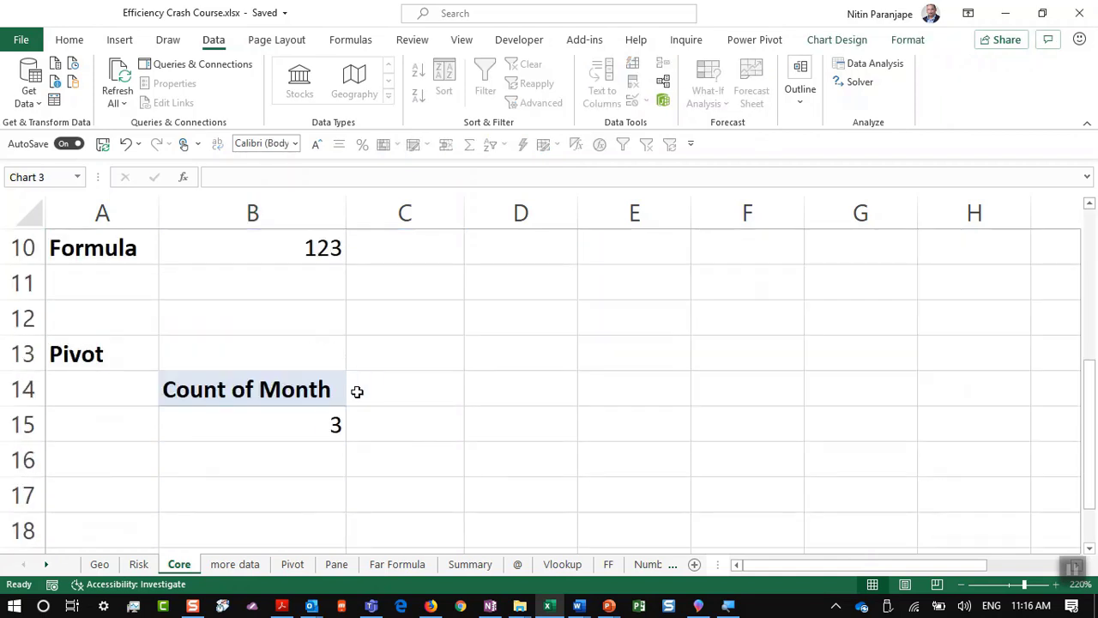
left_click(323, 424)
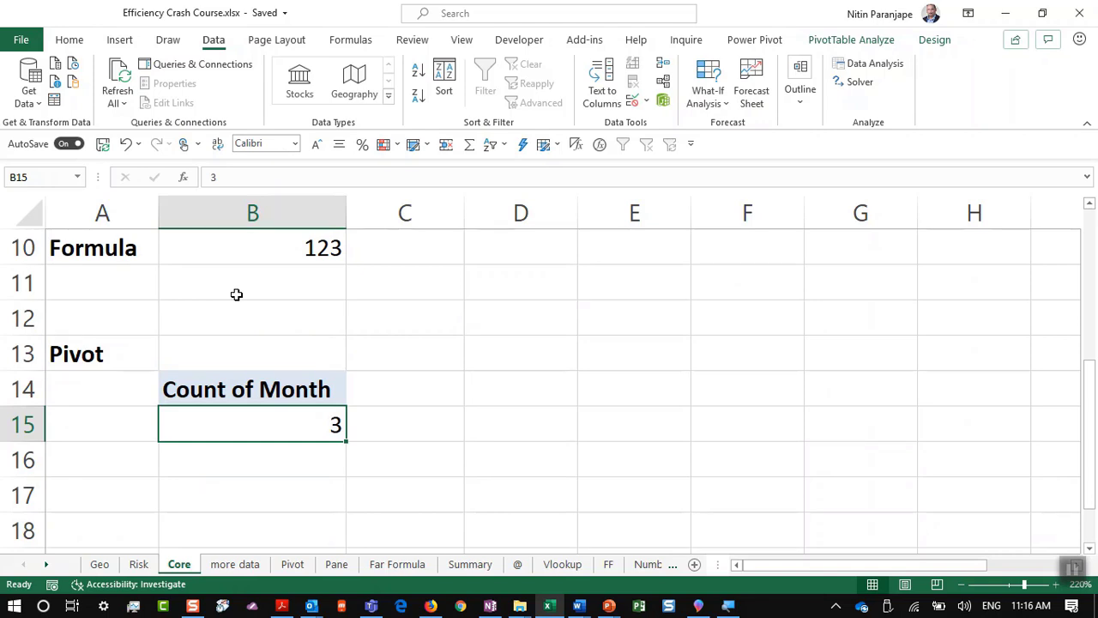
scroll(232, 296, "up", 2)
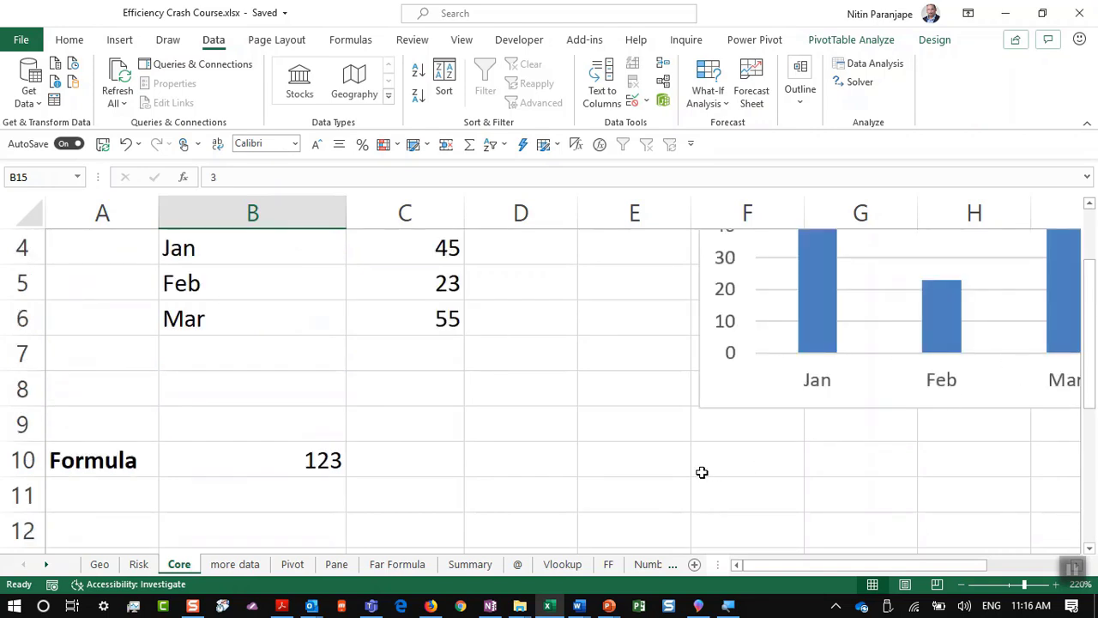
scroll(319, 476, "down", 1)
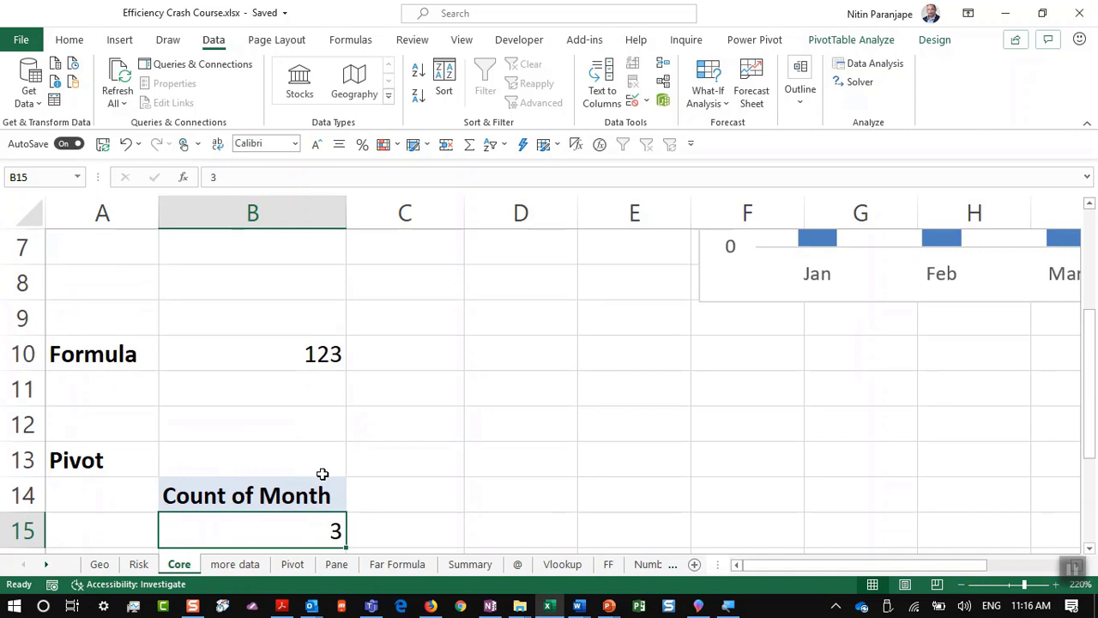
scroll(321, 474, "up", 2)
Step: Enter 78 in C7 below March's 55; the Formula total stays at 123
left_click(387, 460)
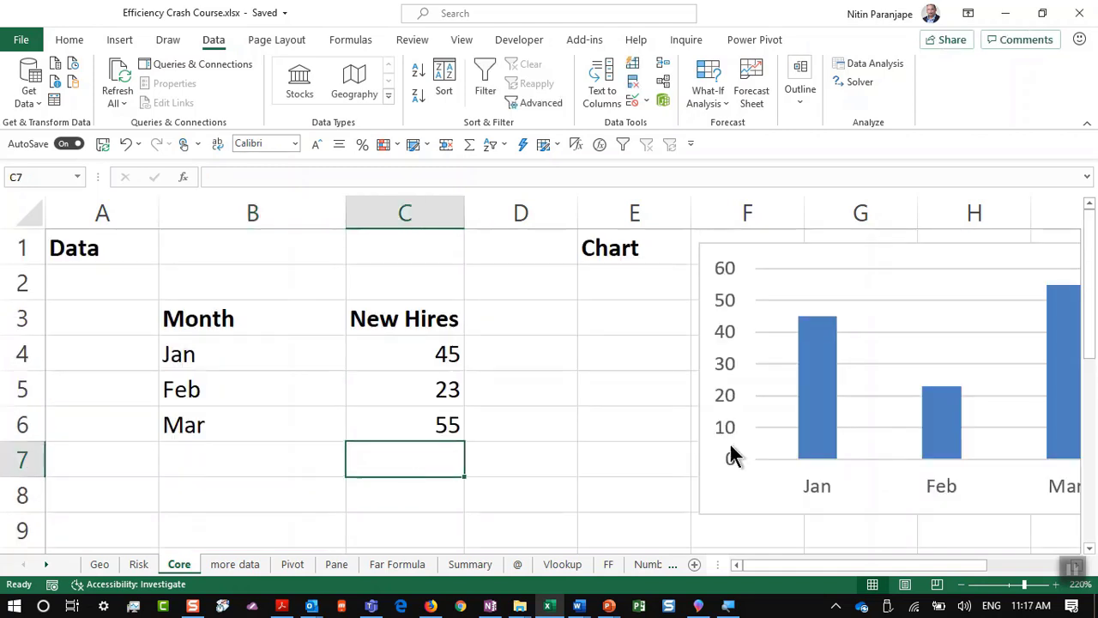
type("78")
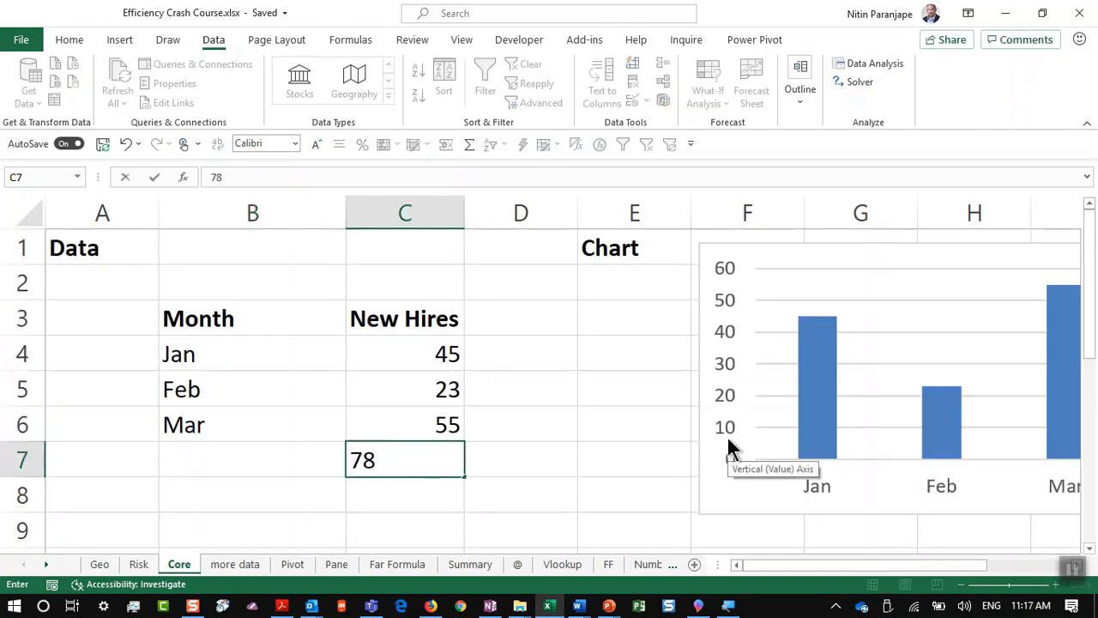
key("Return")
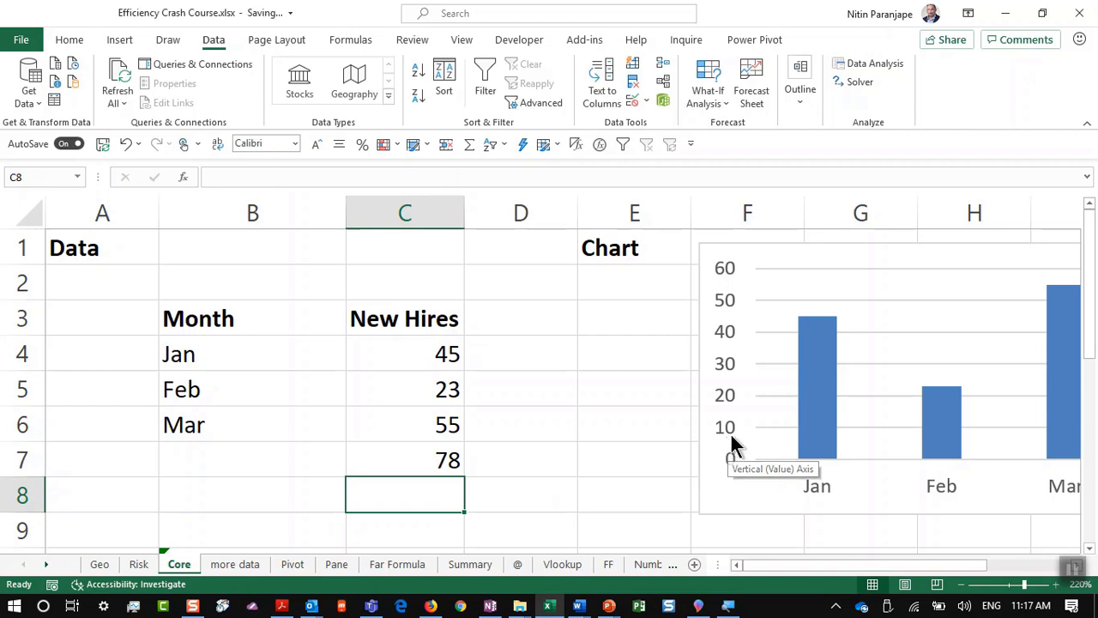
scroll(729, 432, "down", 1)
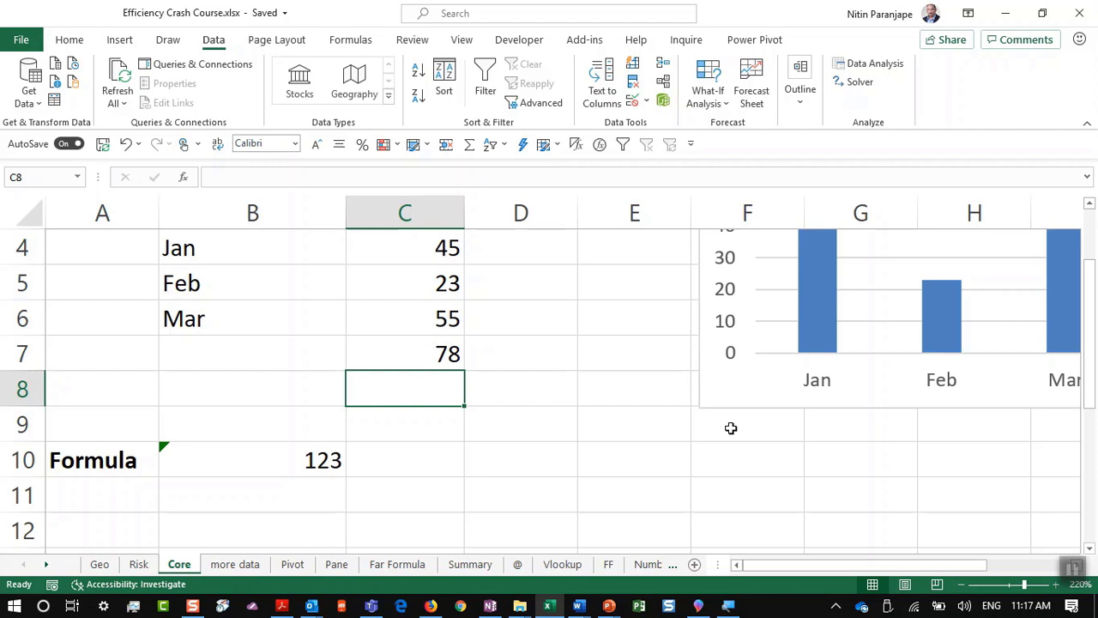
left_click(439, 355)
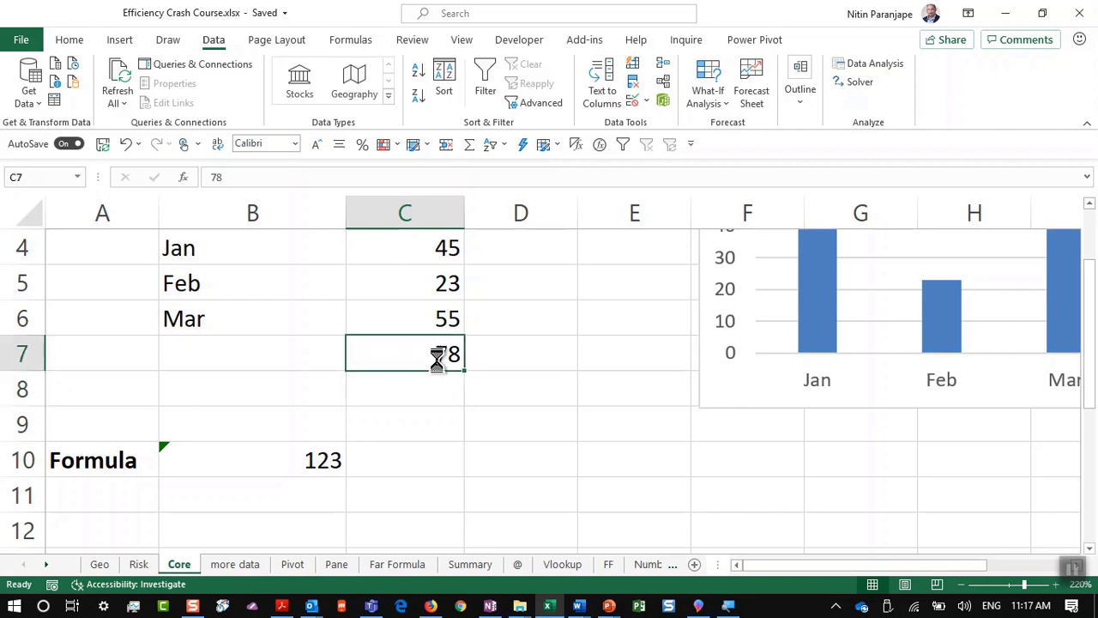
Step: Clear the 78 from C7 and format B3:C6 as a table with headers
key("Delete")
scroll(446, 283, "up", 1)
left_click(215, 319)
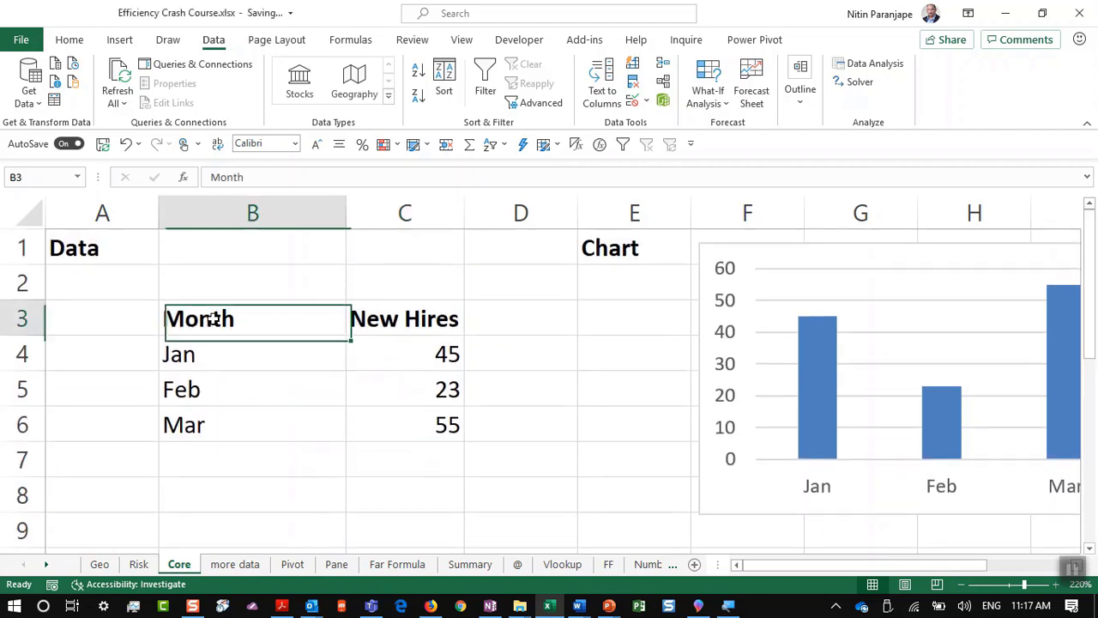
left_click_drag(214, 319, 380, 421)
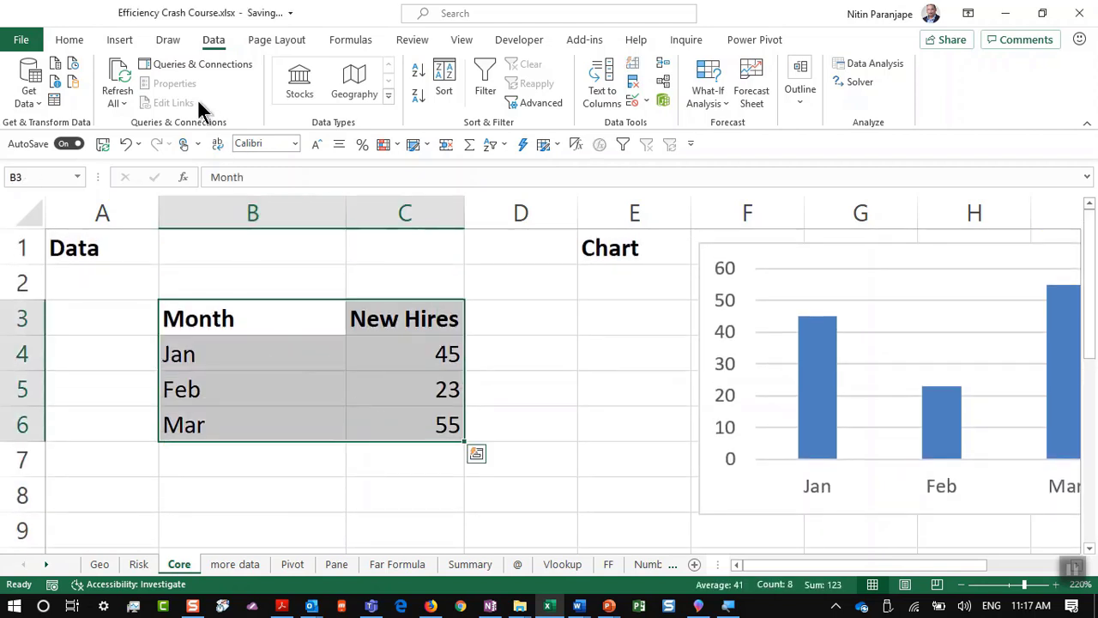
left_click(137, 43)
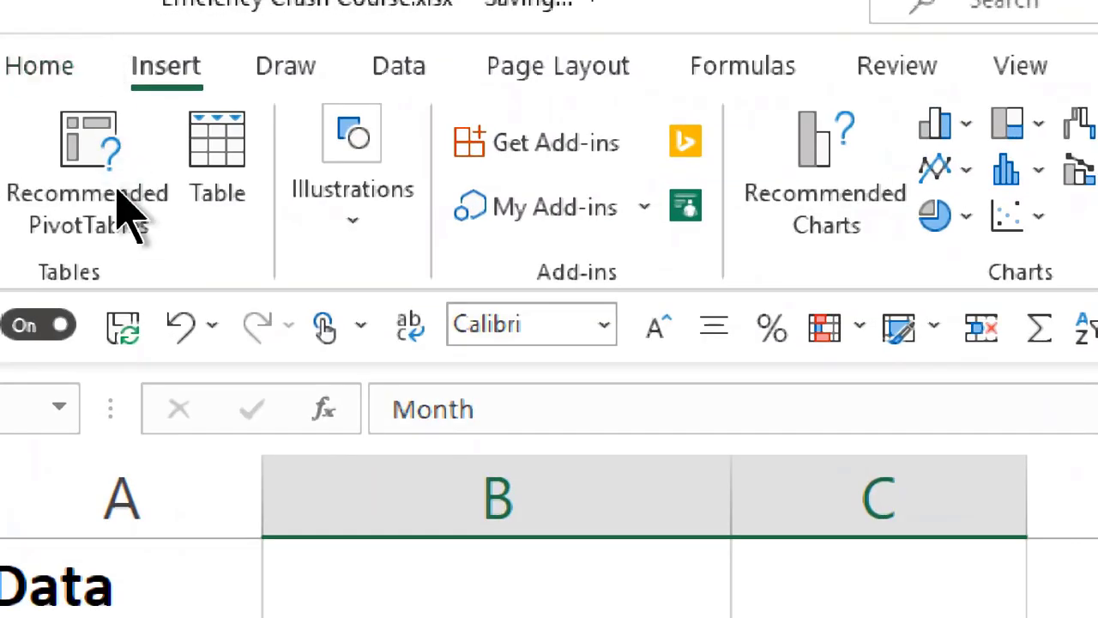
left_click(206, 214)
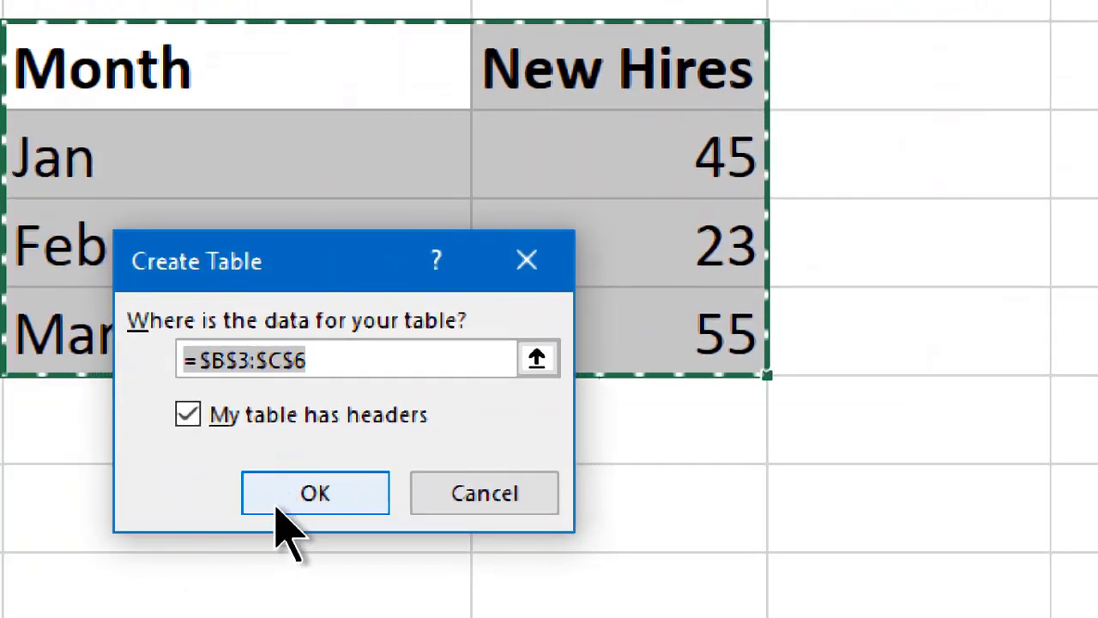
left_click(277, 506)
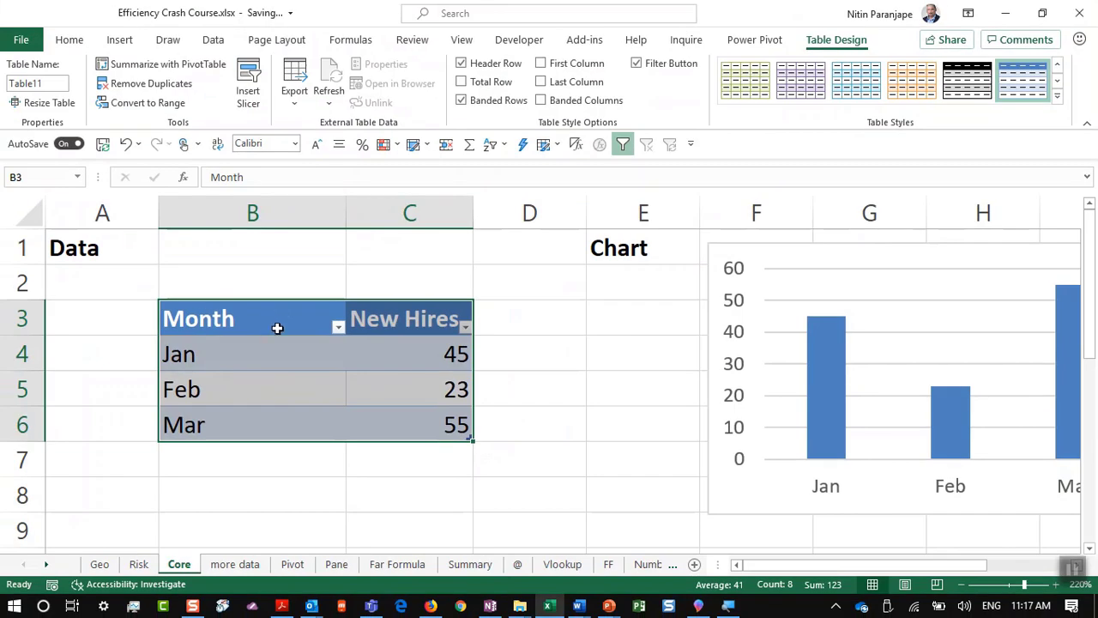
Step: Collapse the ribbon and select C7 just below the new table
left_click(272, 343)
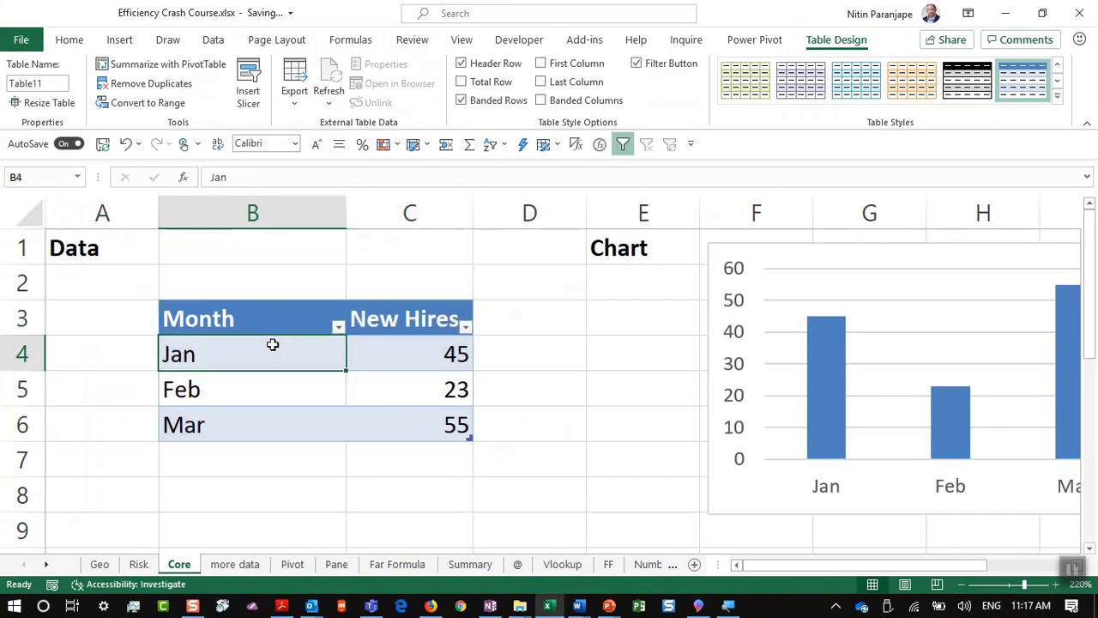
scroll(272, 343, "down", 1)
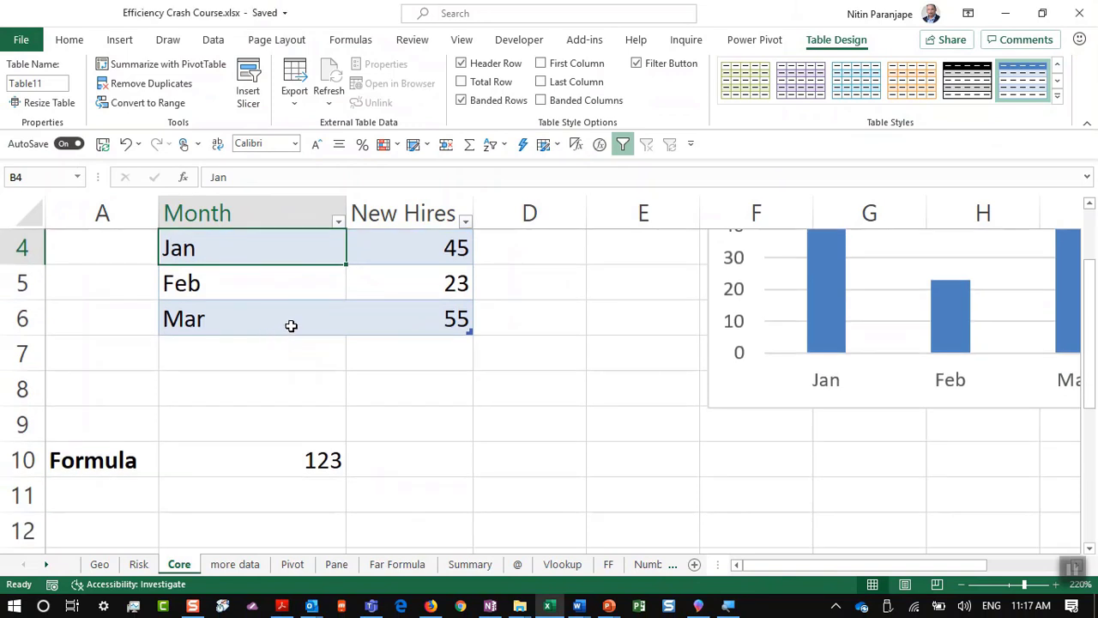
left_click(1086, 124)
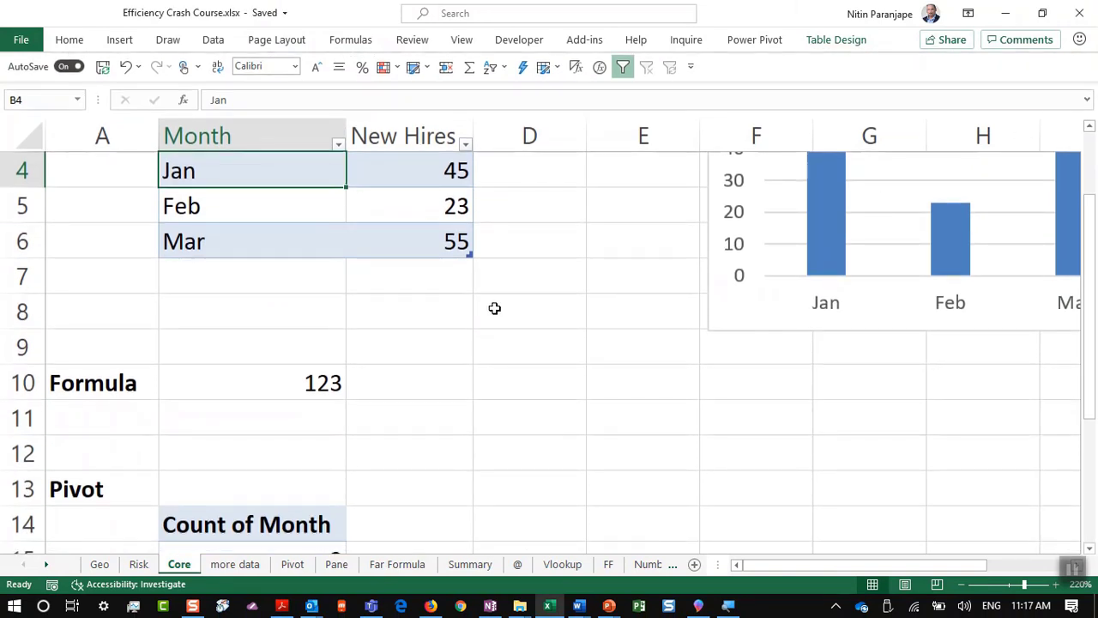
left_click(387, 267)
scroll(590, 227, "down", 2)
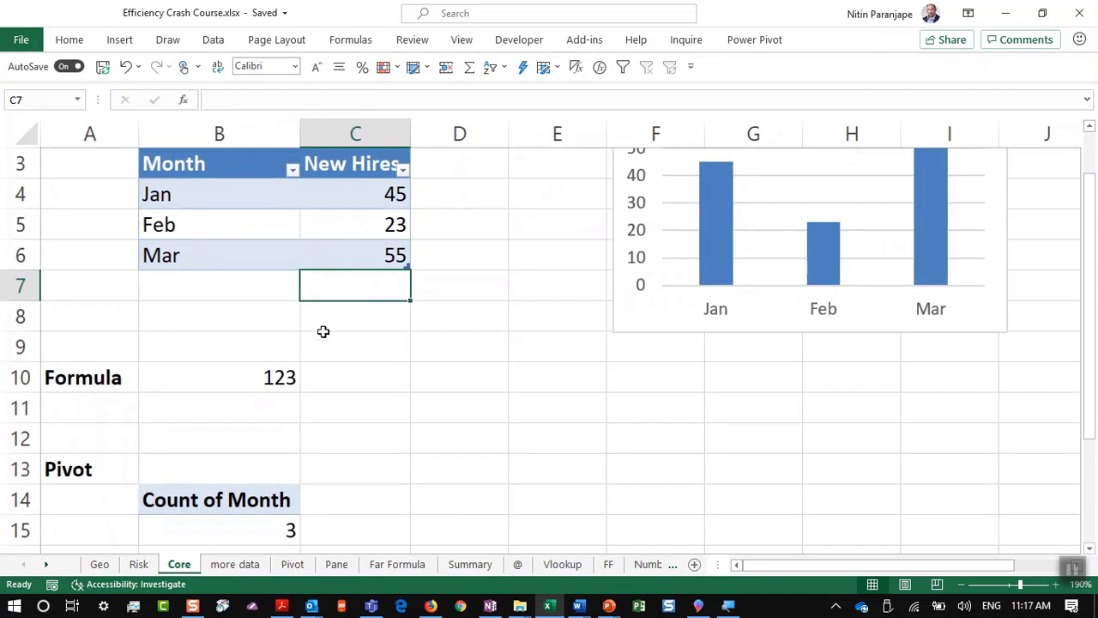
Step: Enter 78 in C7 so the table expands and the B10 total reads 201
type("78")
key("Return")
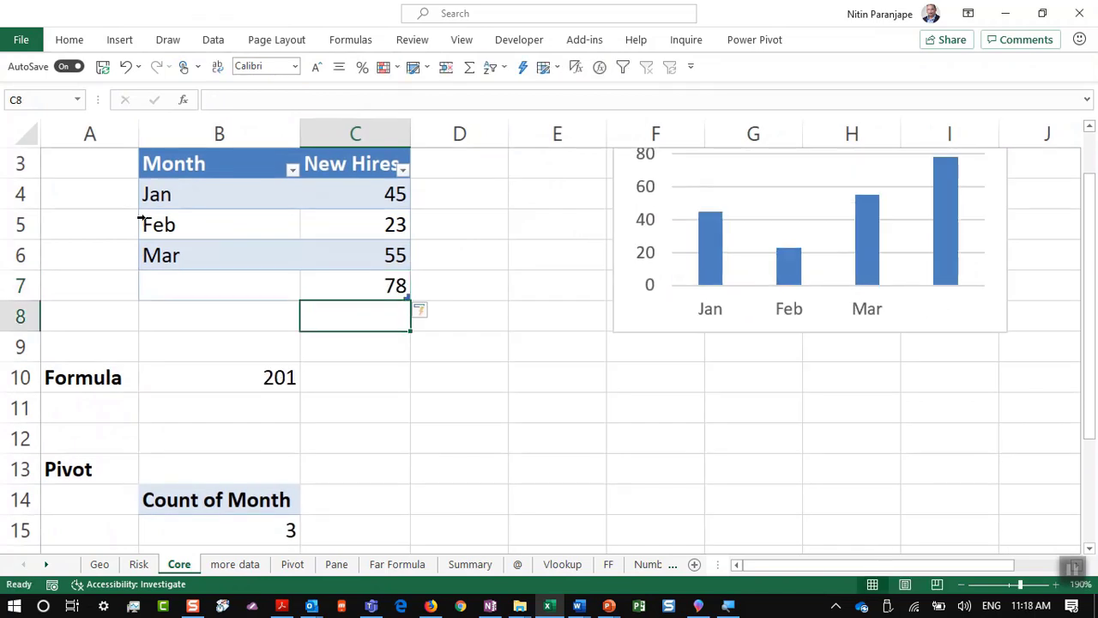
left_click(277, 384)
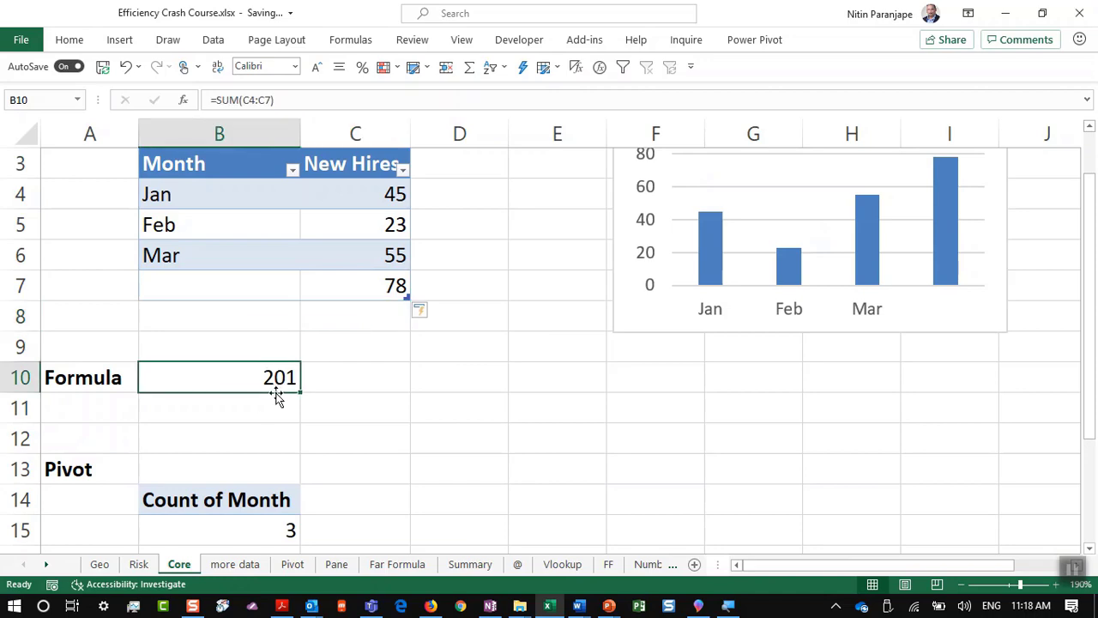
scroll(269, 412, "down", 1)
Step: Refresh the PivotTable from its Count of Month value's context menu
left_click(254, 440)
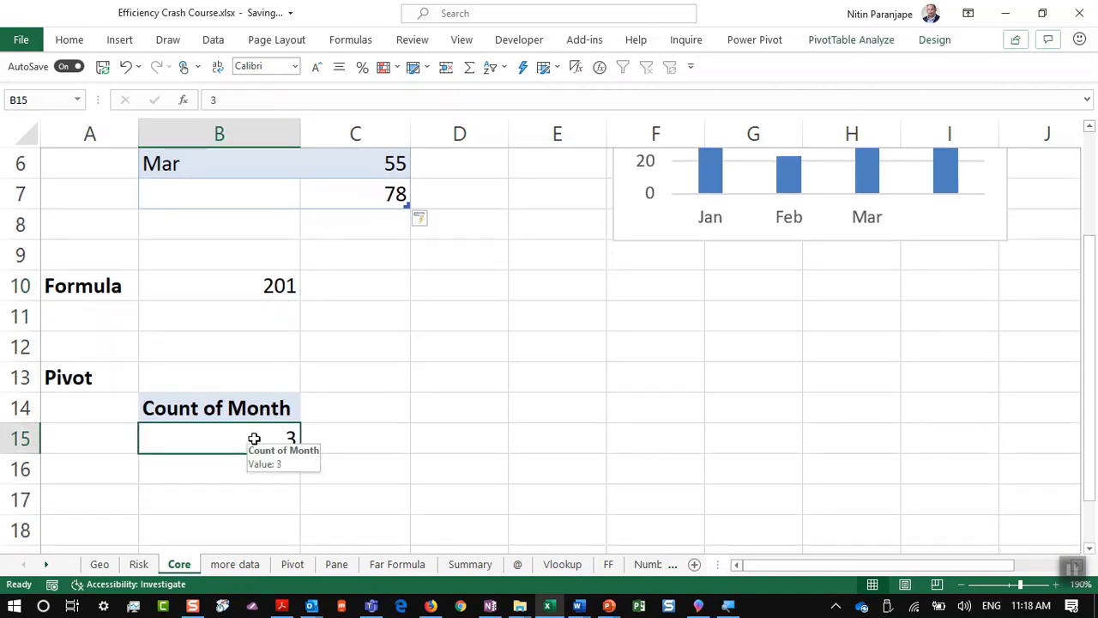
right_click(254, 439)
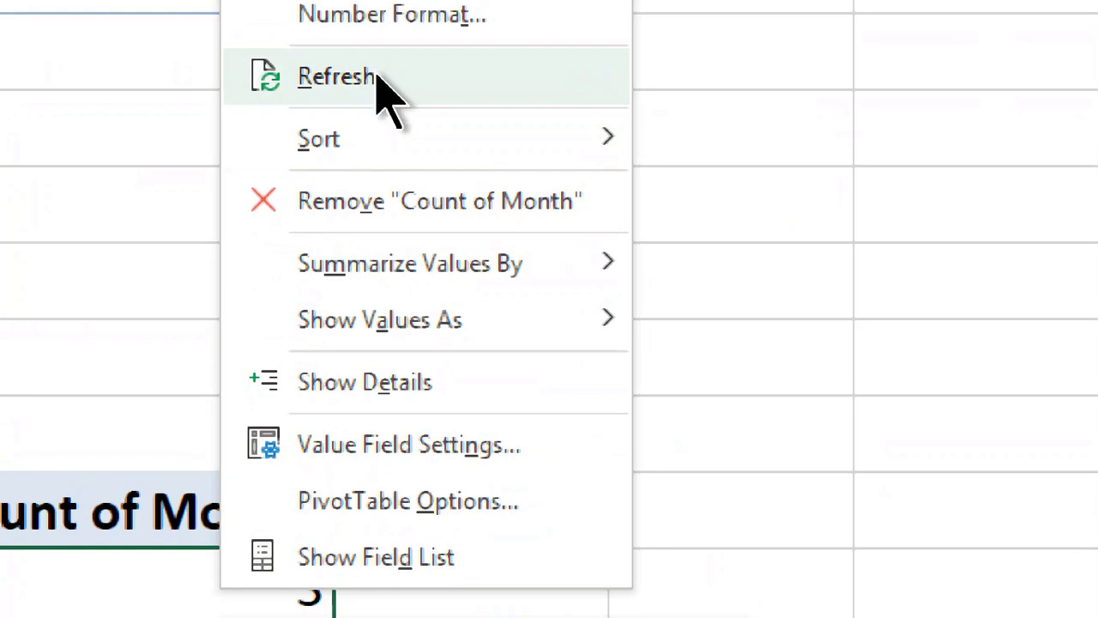
left_click(378, 81)
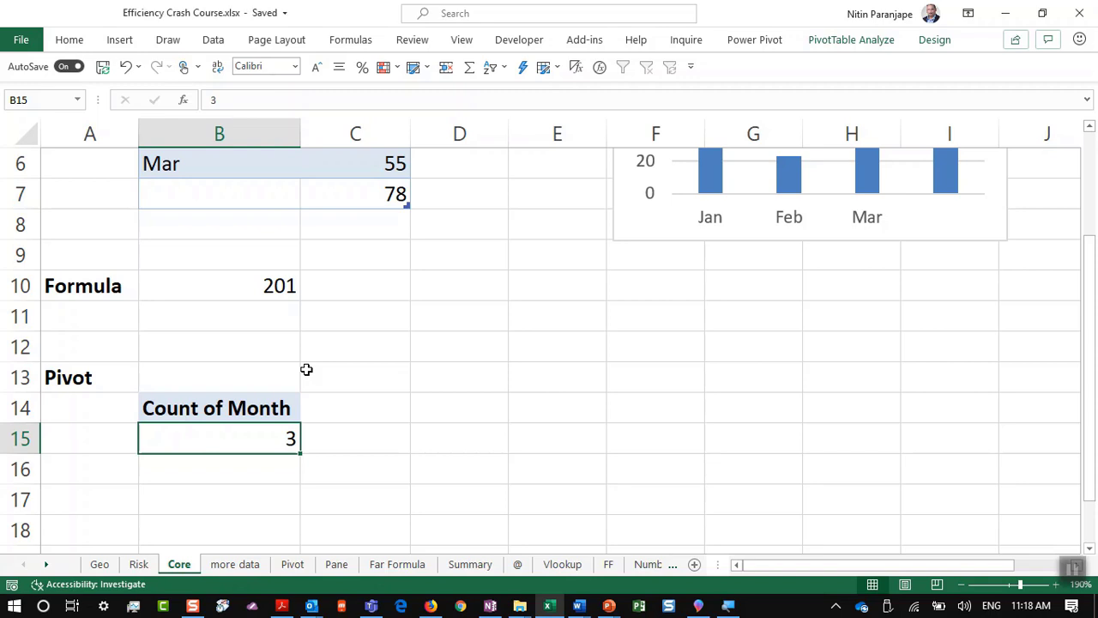
Step: Present slide 19, advance to '13. Excel 3D maps', end the show and return to Excel
key("alt+Tab")
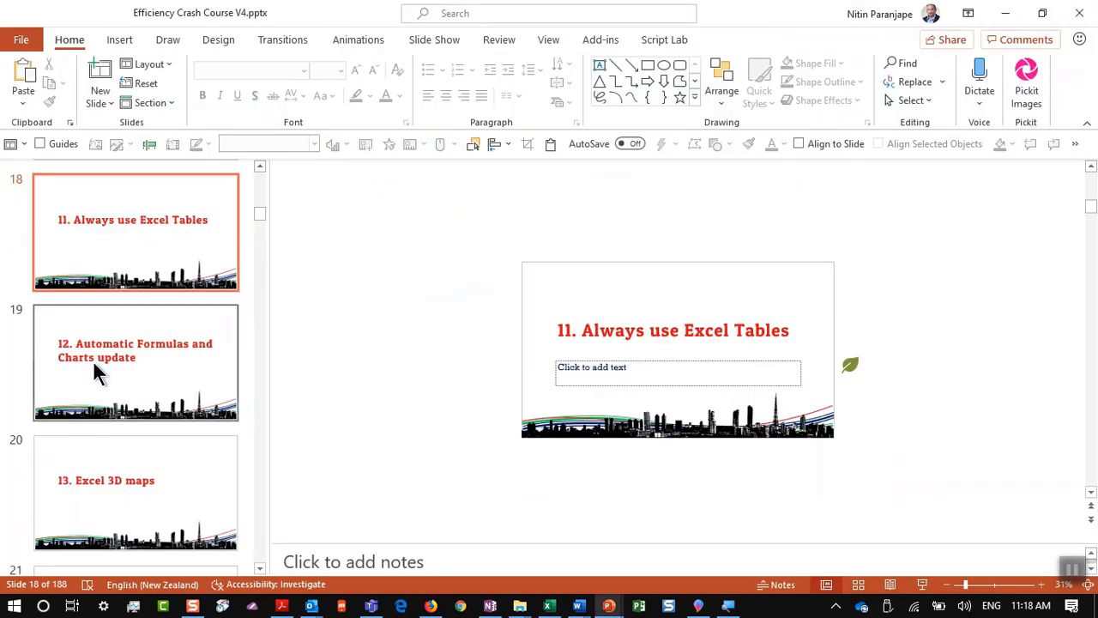
left_click(95, 357)
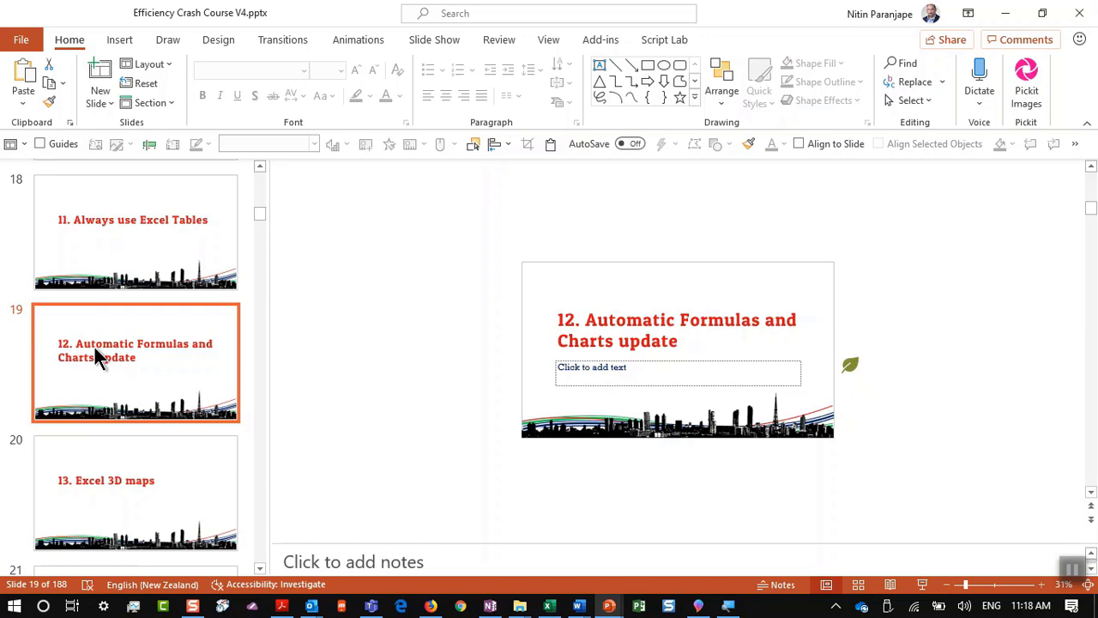
left_click(931, 585)
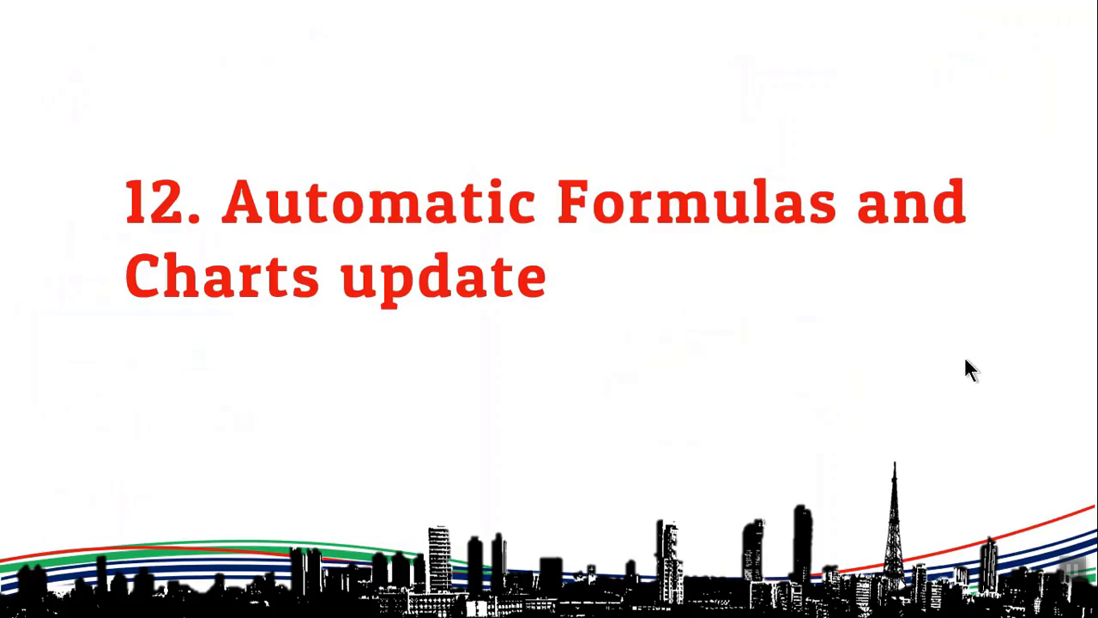
left_click(648, 403)
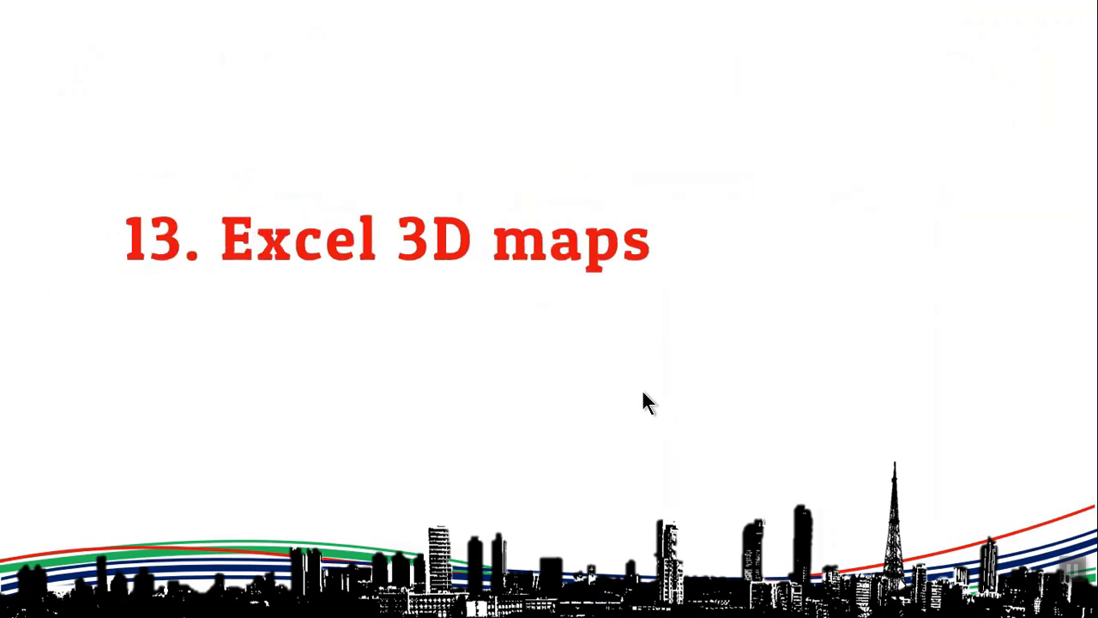
key("Escape")
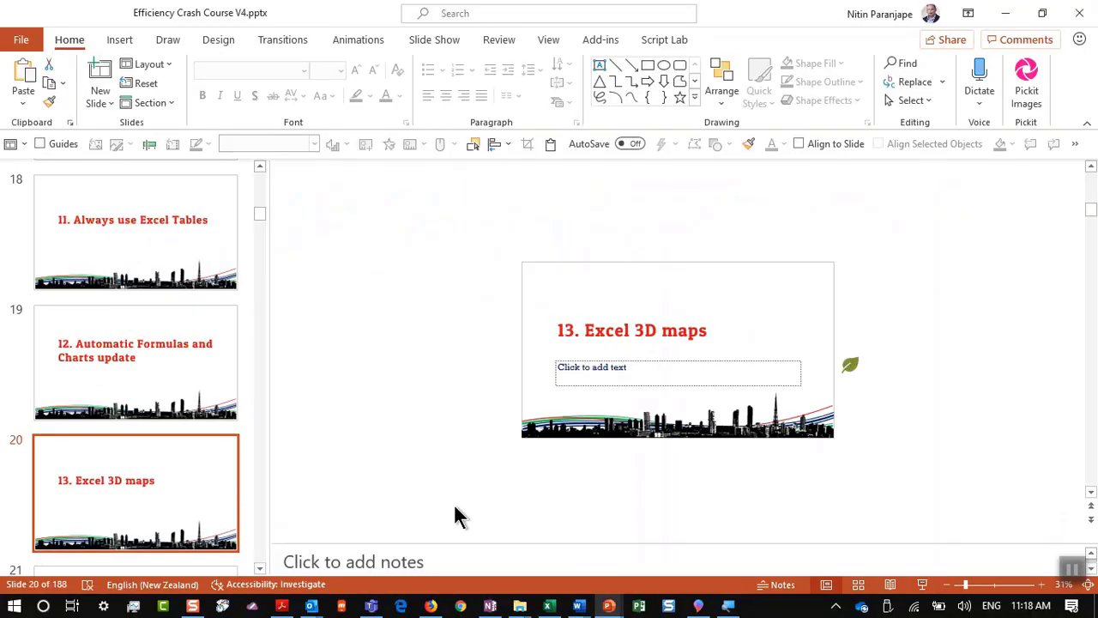
left_click(548, 605)
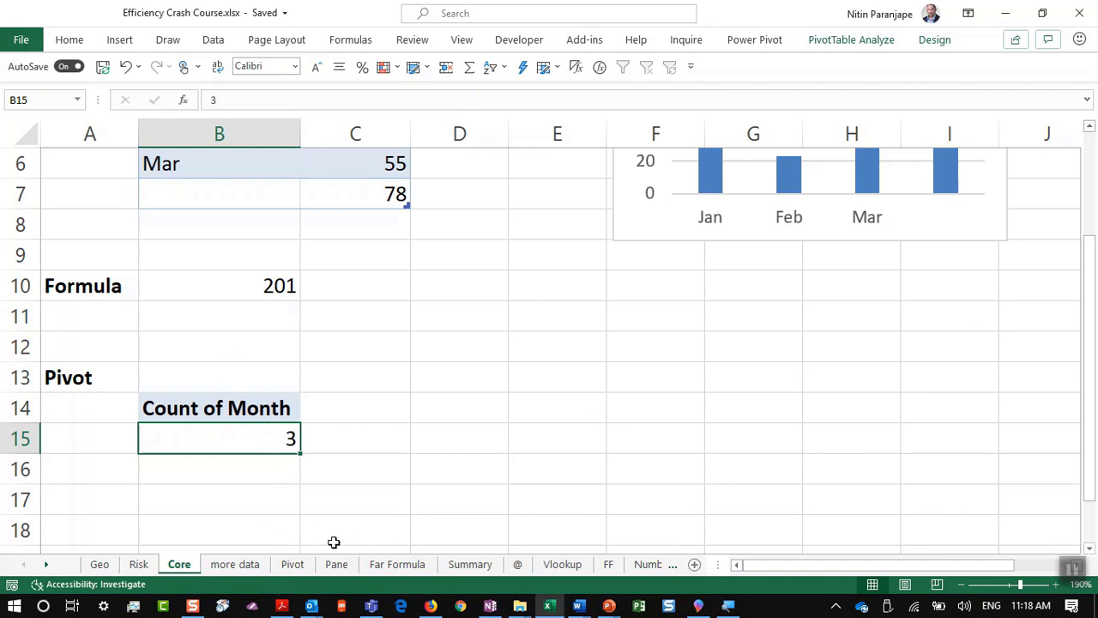
Step: Activate the Credit sheet from the workbook's full sheet list
left_click(647, 564)
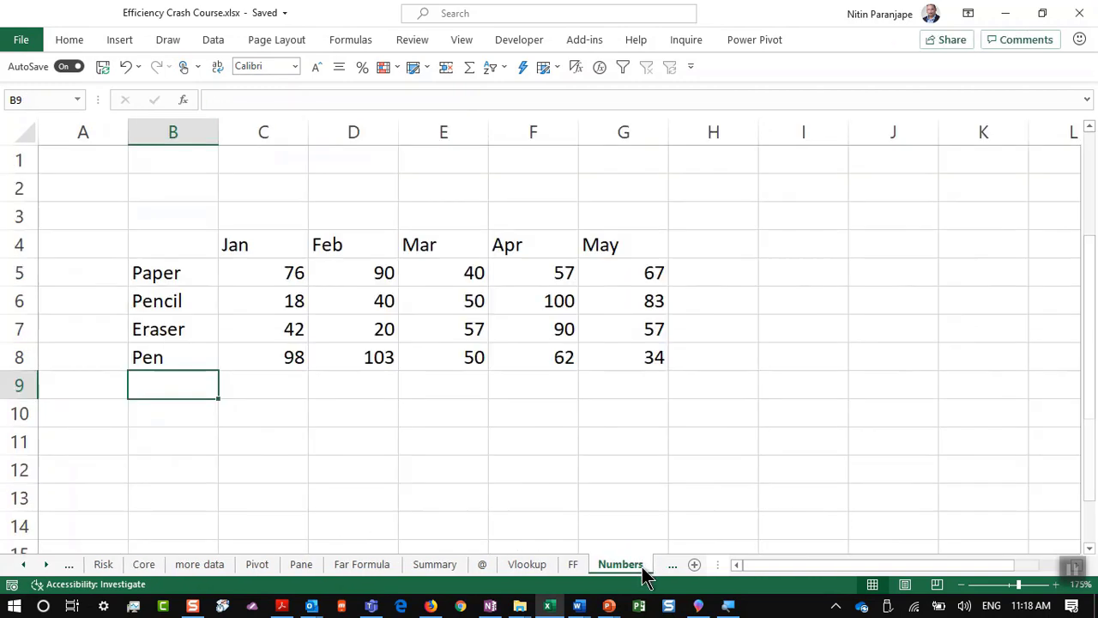
right_click(34, 551)
right_click(36, 563)
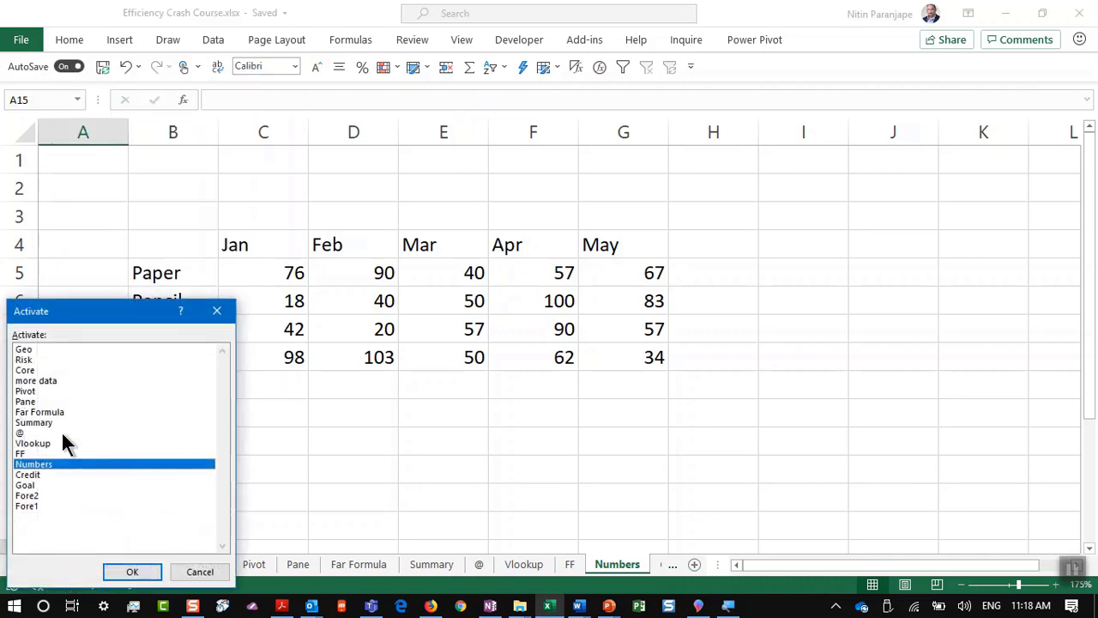
left_click(50, 474)
left_click(155, 573)
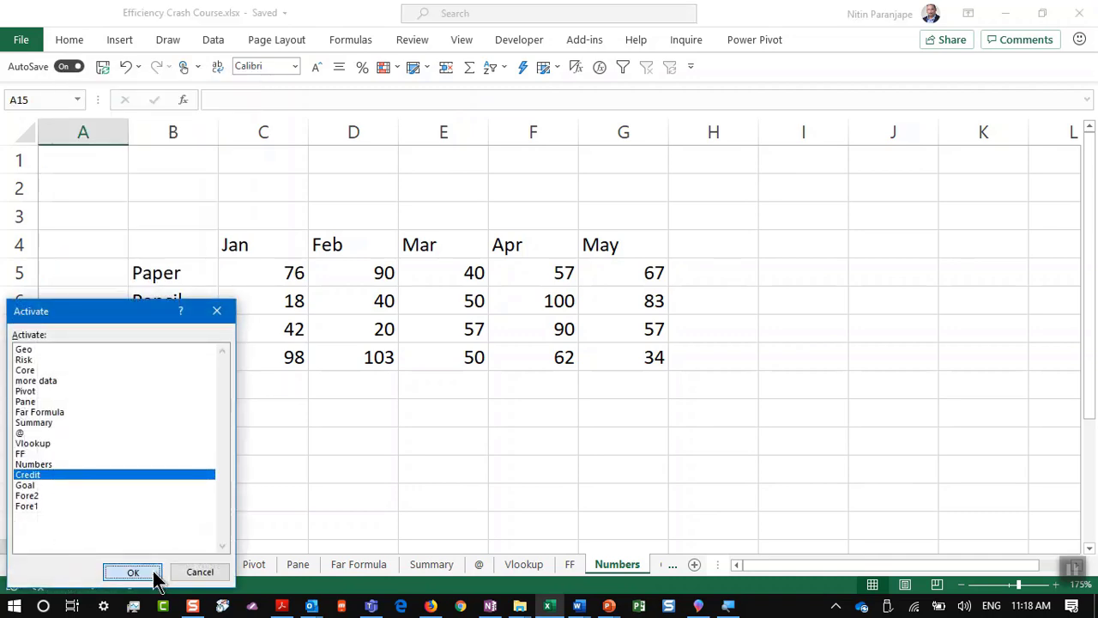
Step: Browse the Credit data from A1 across row 1 to the value 1900 in J1
scroll(122, 259, "up", 7)
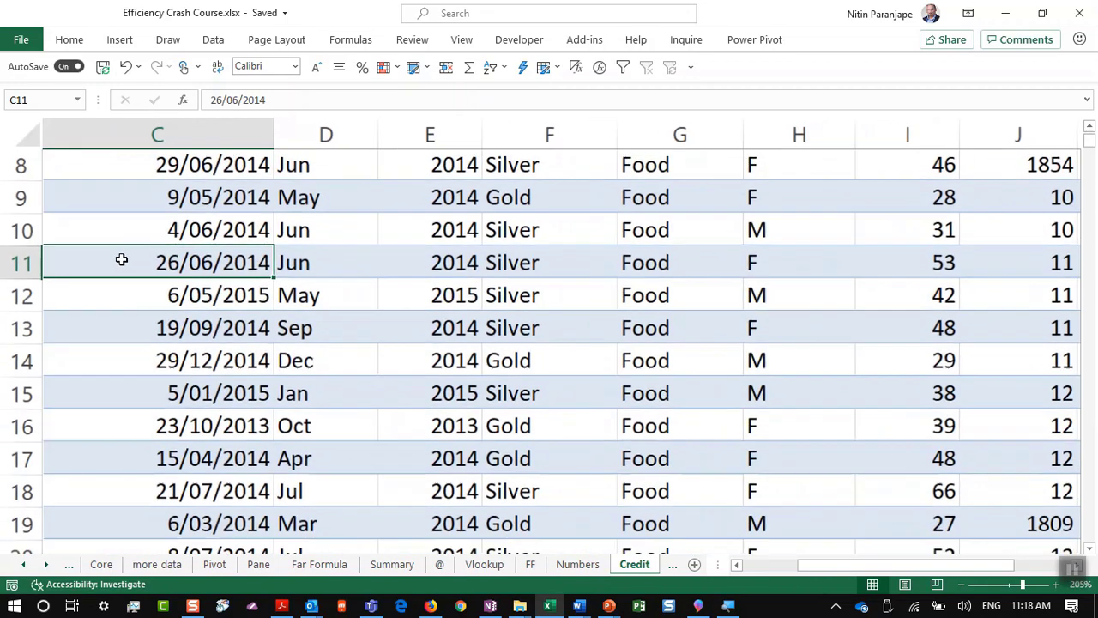
scroll(122, 259, "up", 3)
left_click(283, 254)
scroll(288, 232, "up", 3)
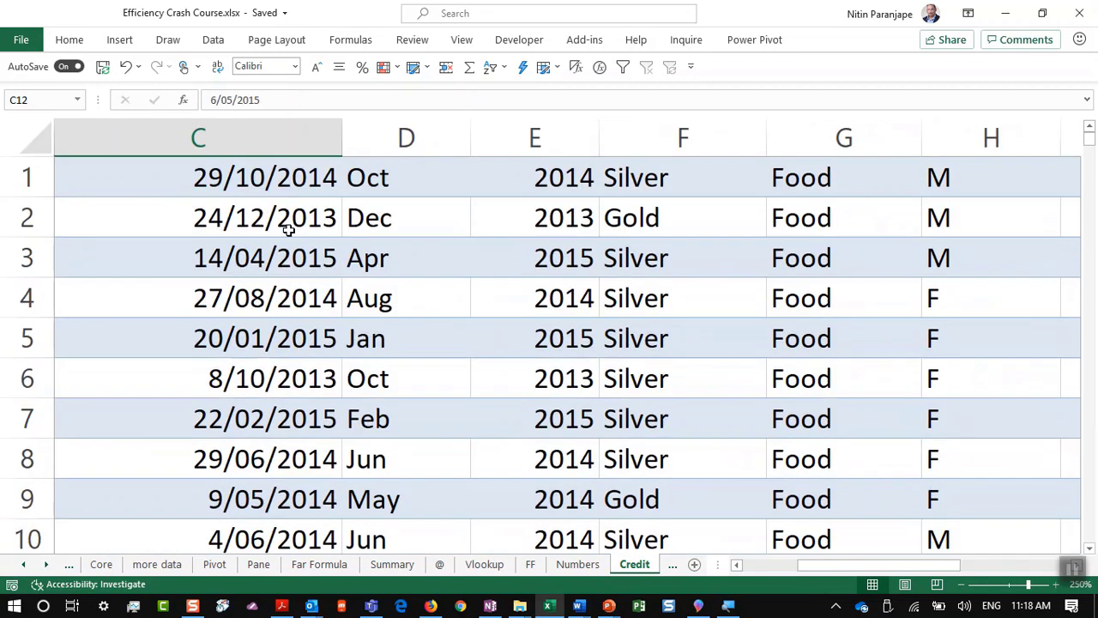
left_click(288, 225)
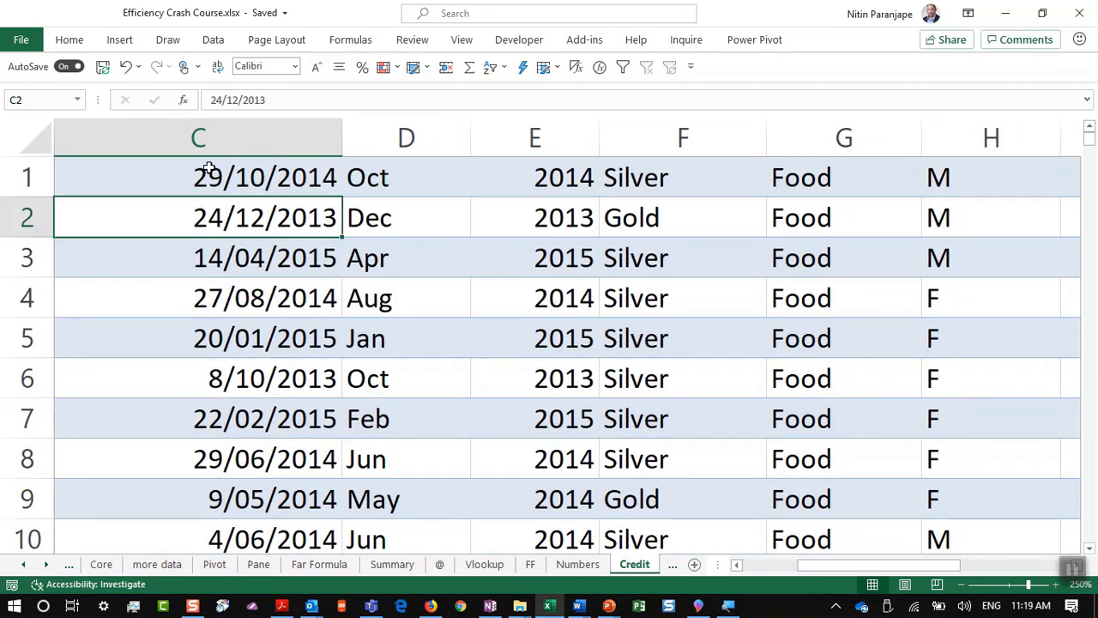
key("ctrl+Home")
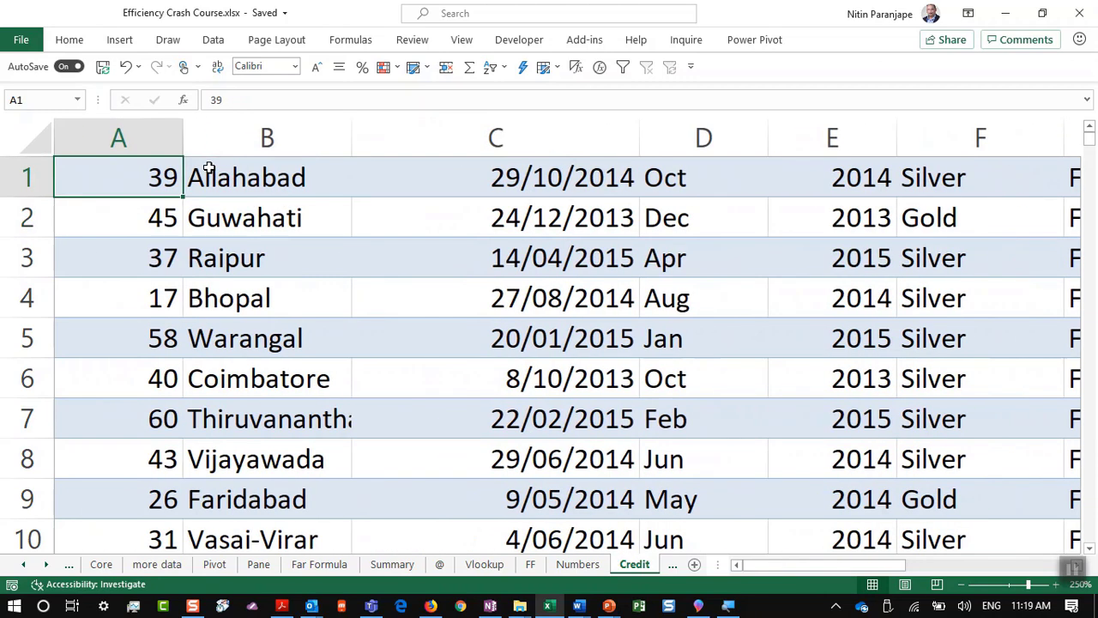
key("Right")
key("Right")
key("Right")
key("Right")
key("Right")
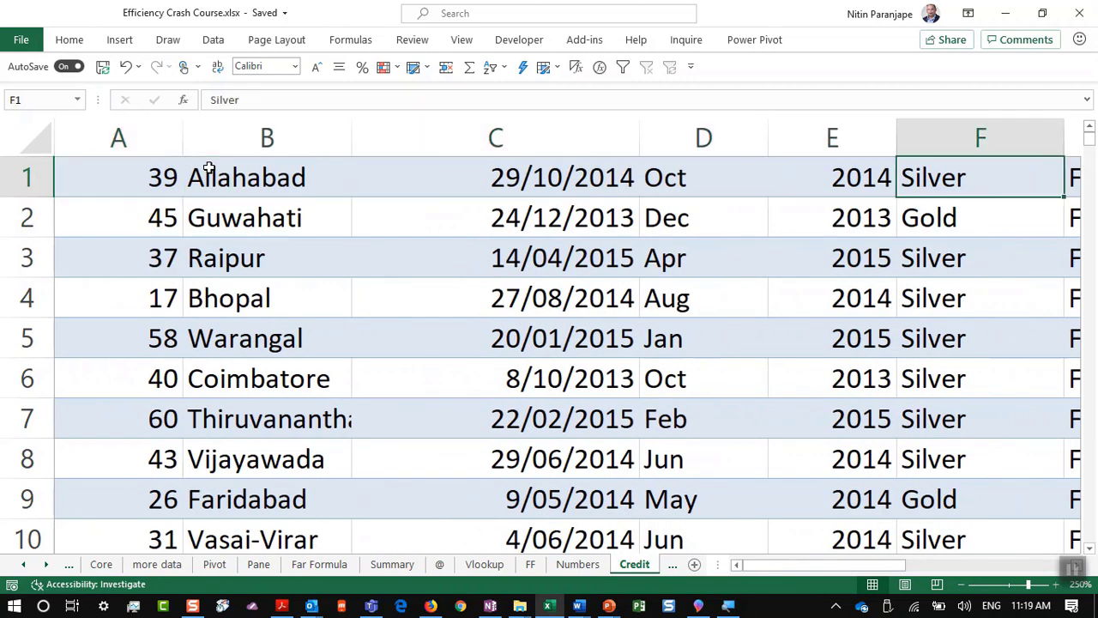
key("Right")
key("Right")
key("Right")
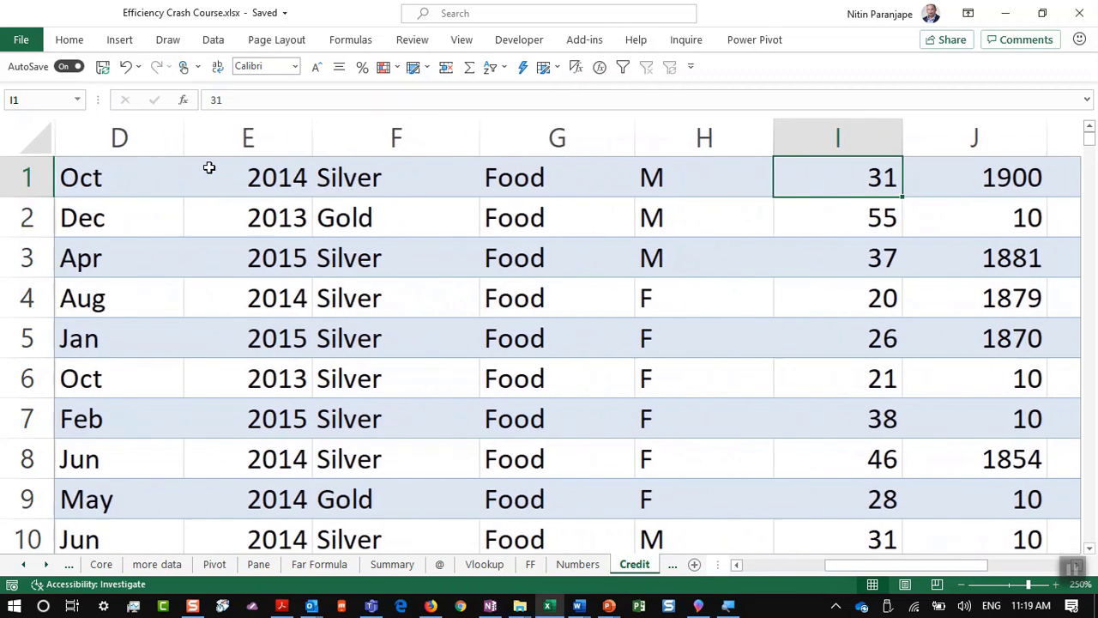
key("Right")
key("Right")
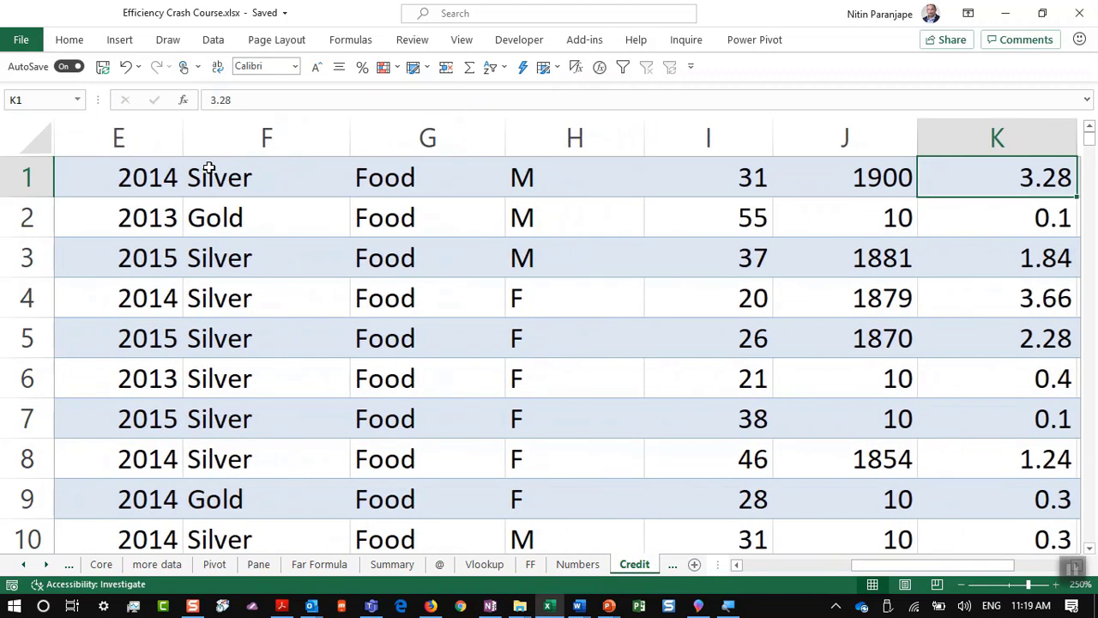
Step: Convert the Credit sheet data into a table with headers
key("ctrl+Home")
key("ctrl+t")
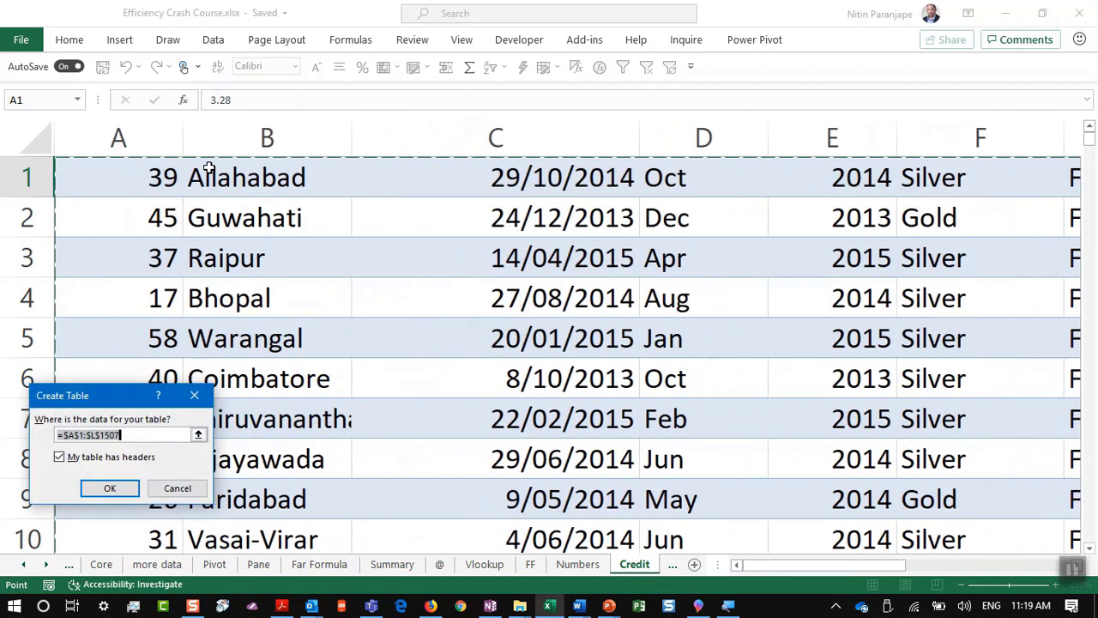
key("Return")
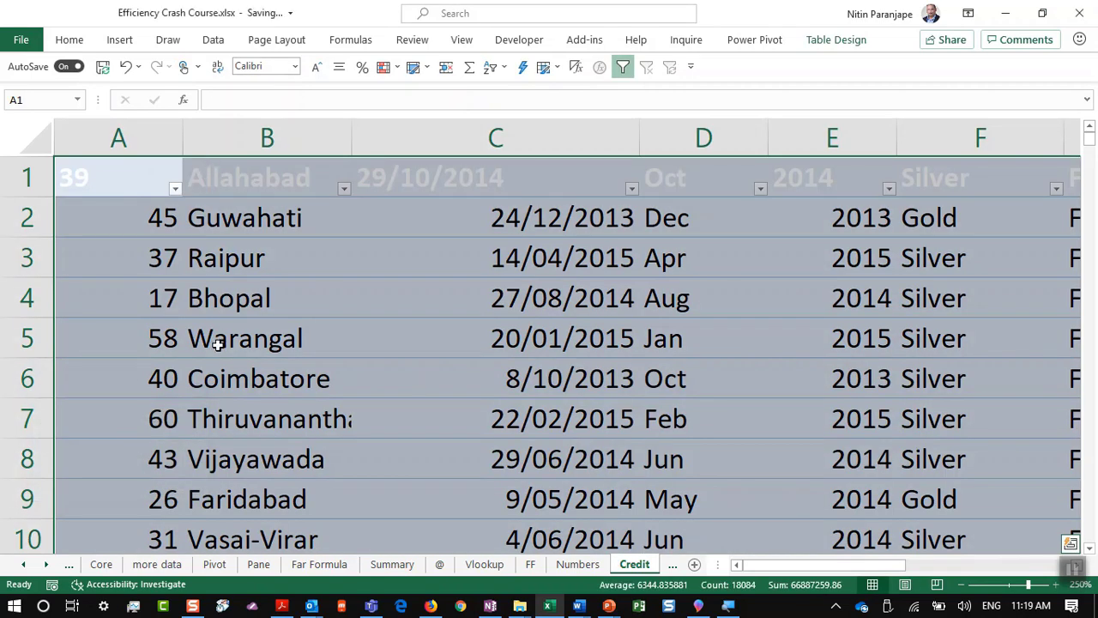
left_click(218, 343)
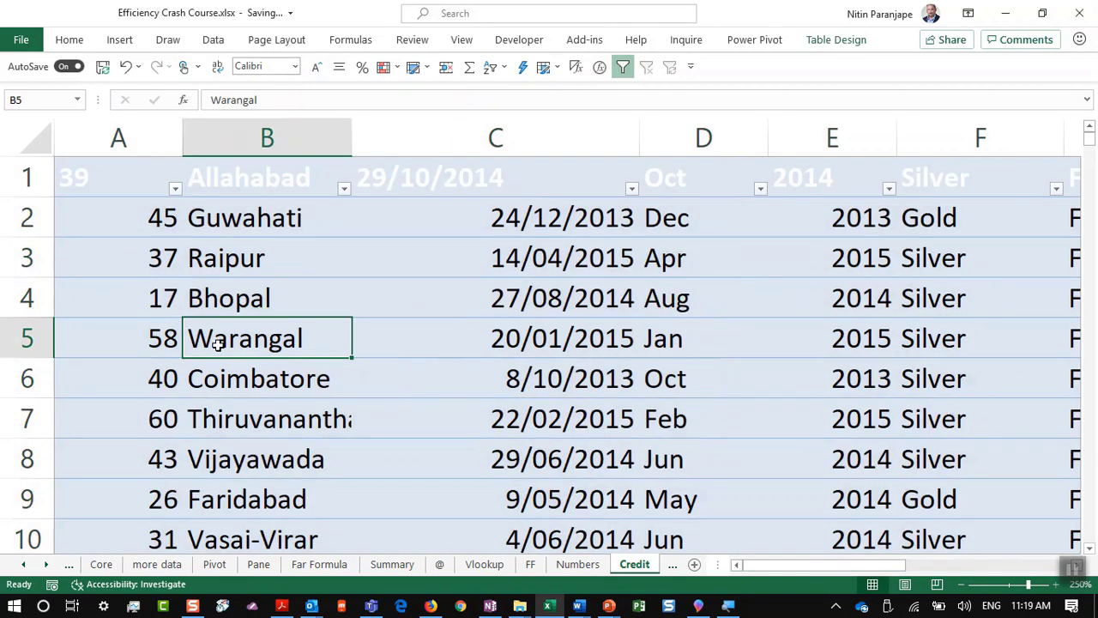
Step: Apply the purple banded table style to the table
left_click(835, 41)
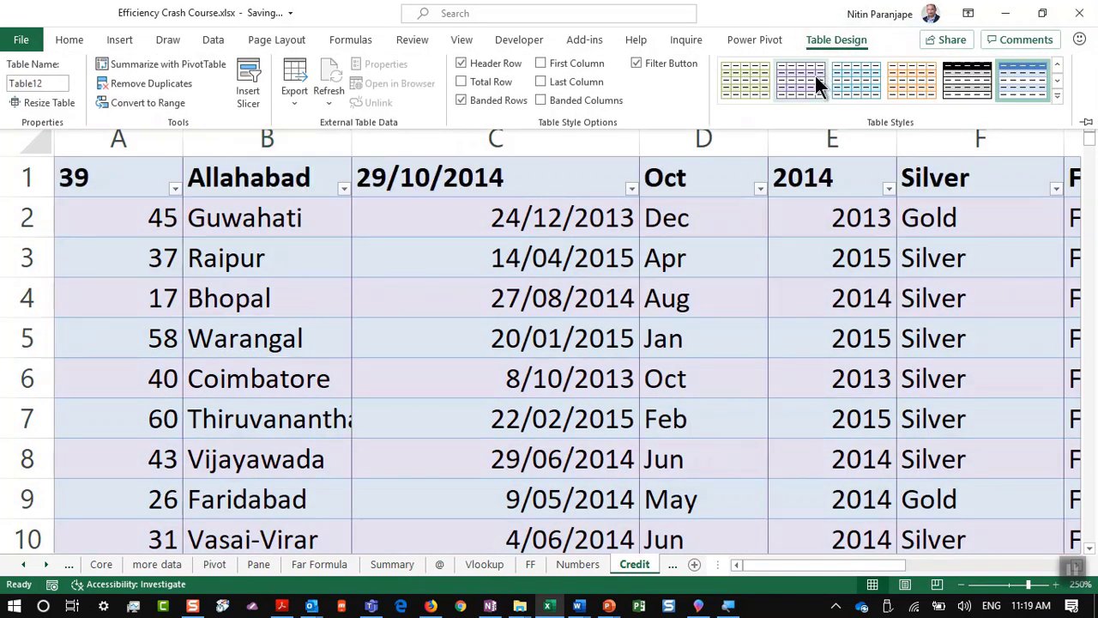
right_click(809, 85)
left_click(860, 95)
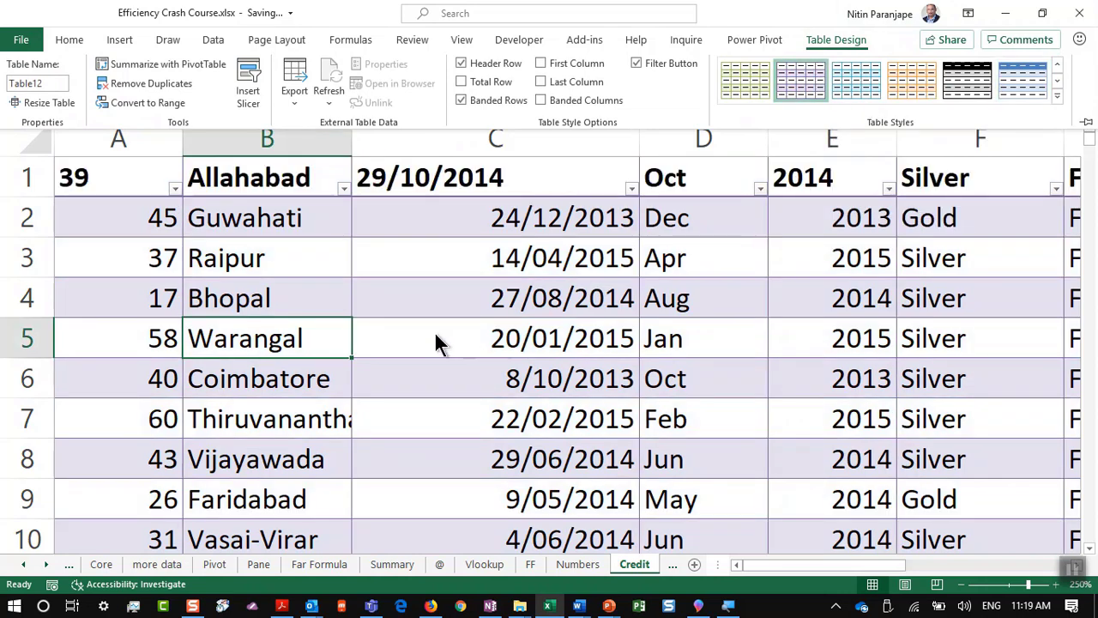
left_click(434, 340)
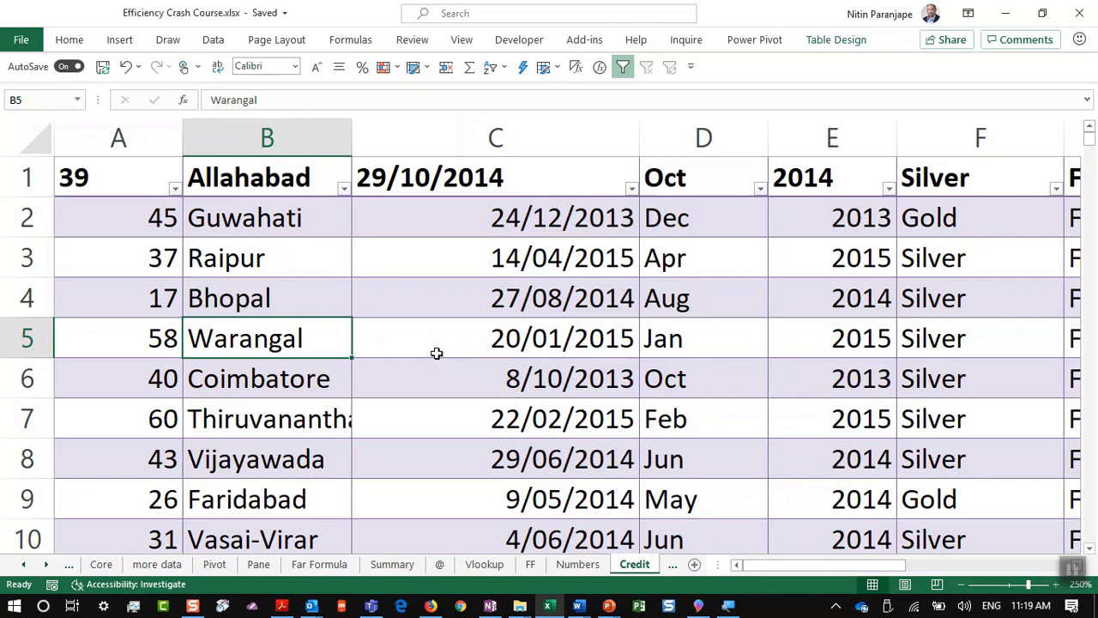
Step: Select cell B2 inside the table and bring up the Insert ribbon
left_click(120, 41)
left_click(267, 217)
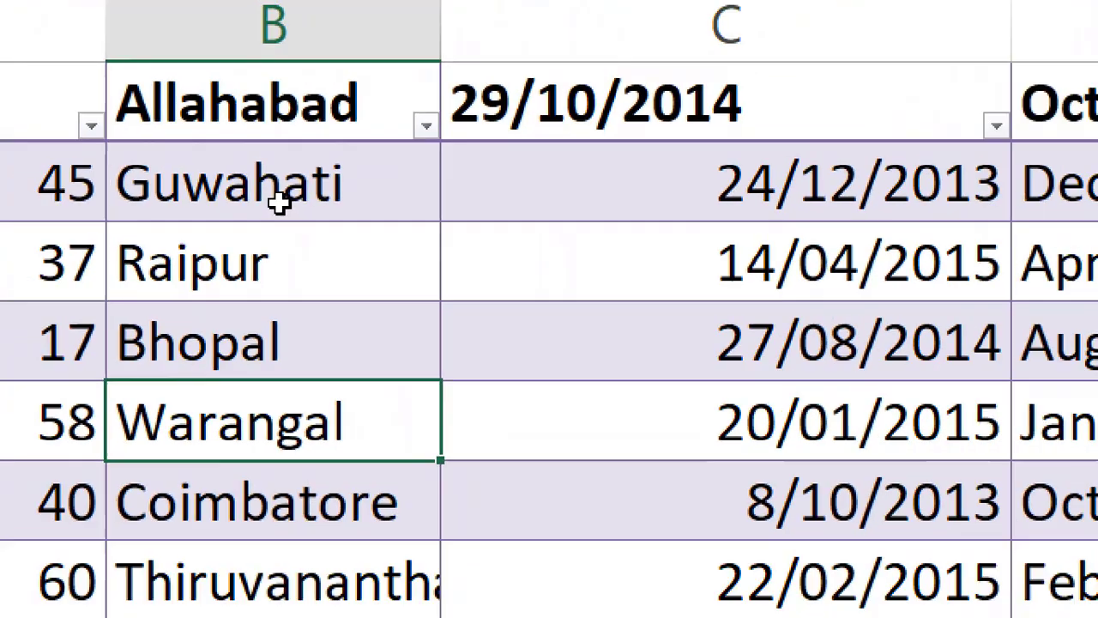
left_click(275, 179)
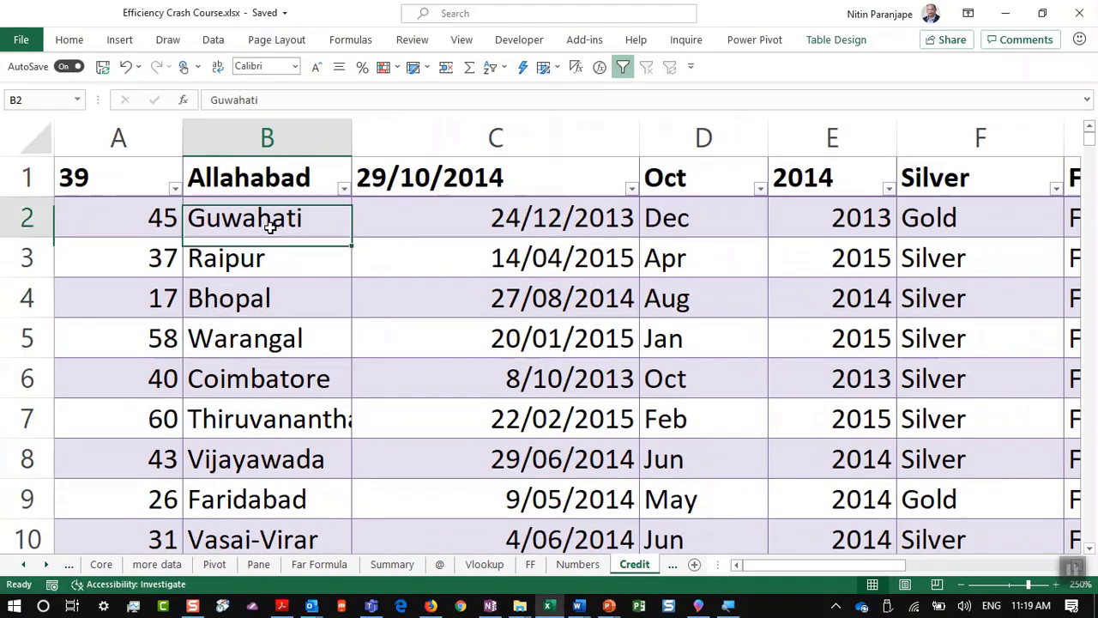
left_click(121, 45)
Step: Pin the Insert ribbon and launch 3D Maps for the credit table as Tour 1
double_click(128, 40)
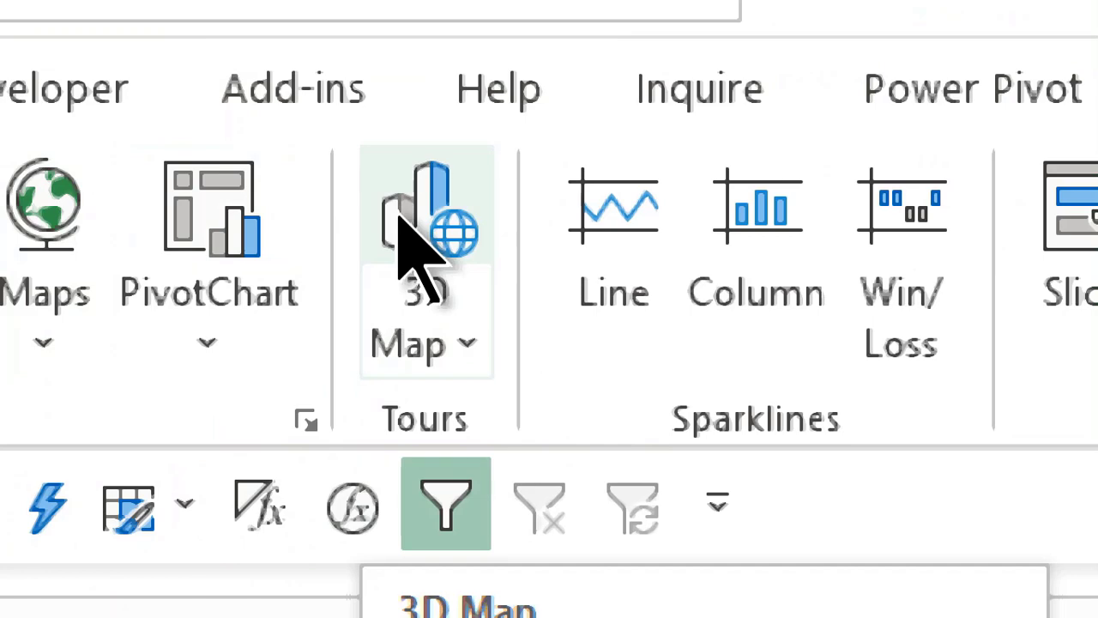
left_click(399, 216)
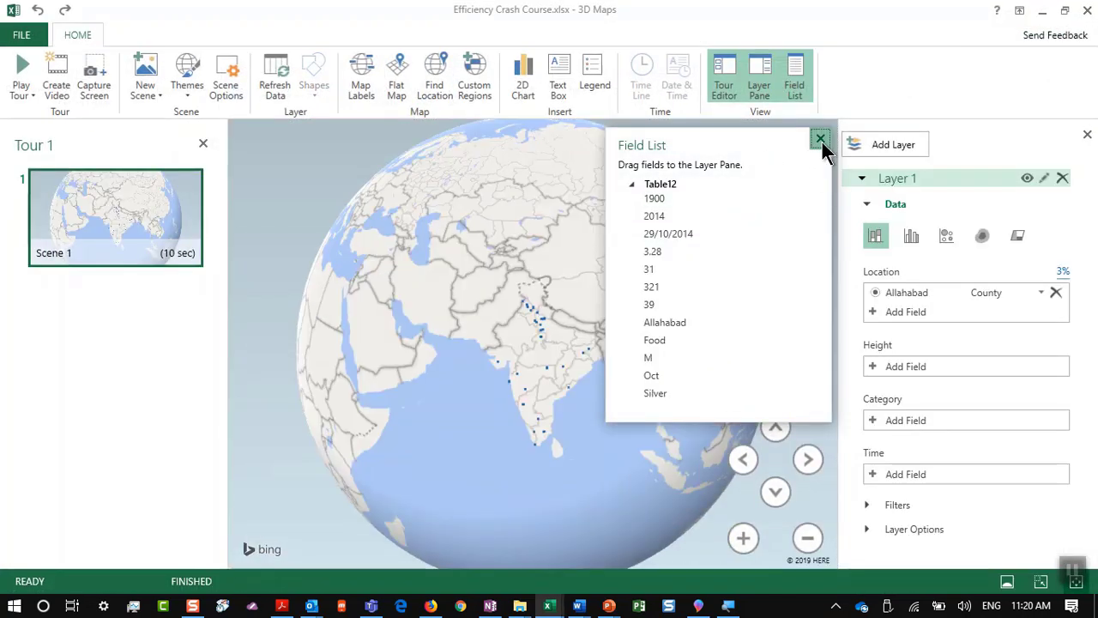
Step: Close the Field List and re-add Allahabad as the location, typed as City
left_click(820, 139)
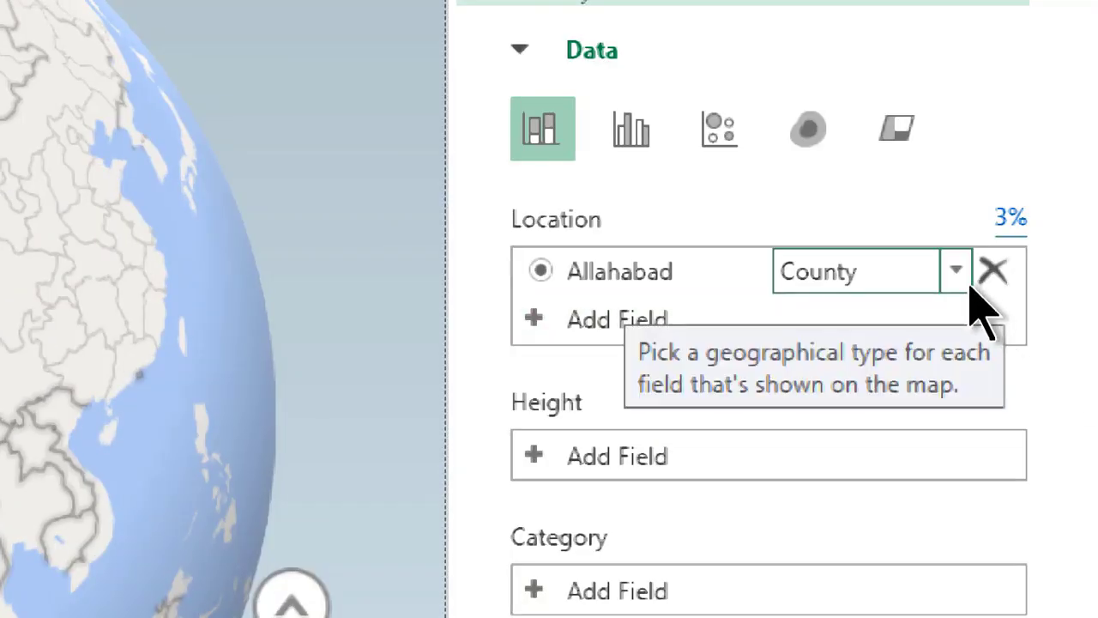
left_click(956, 271)
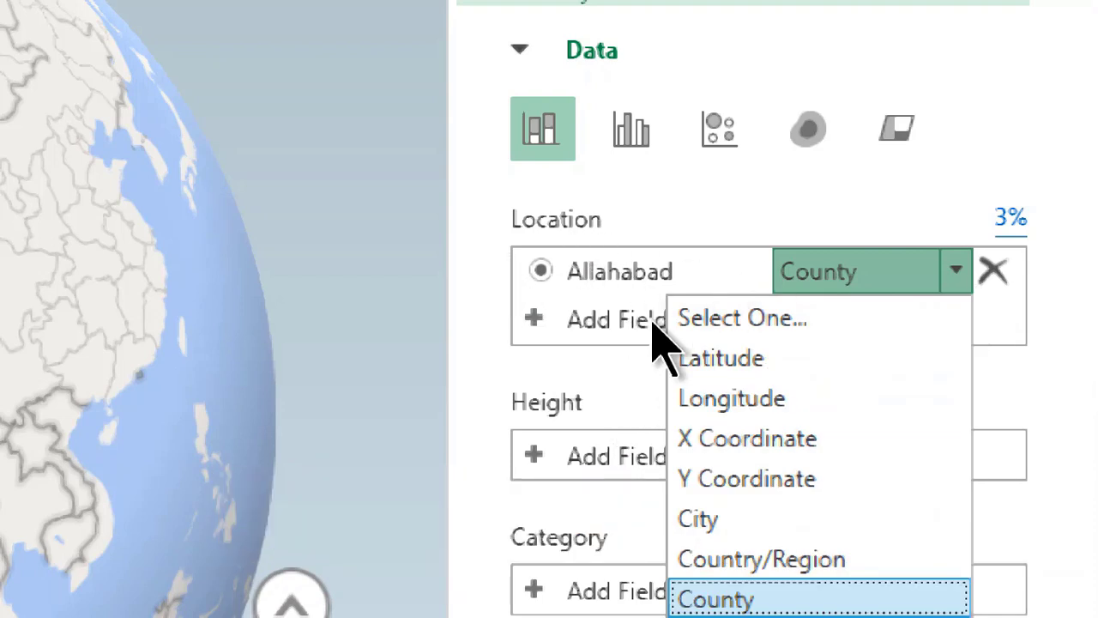
left_click(1006, 282)
left_click(1005, 269)
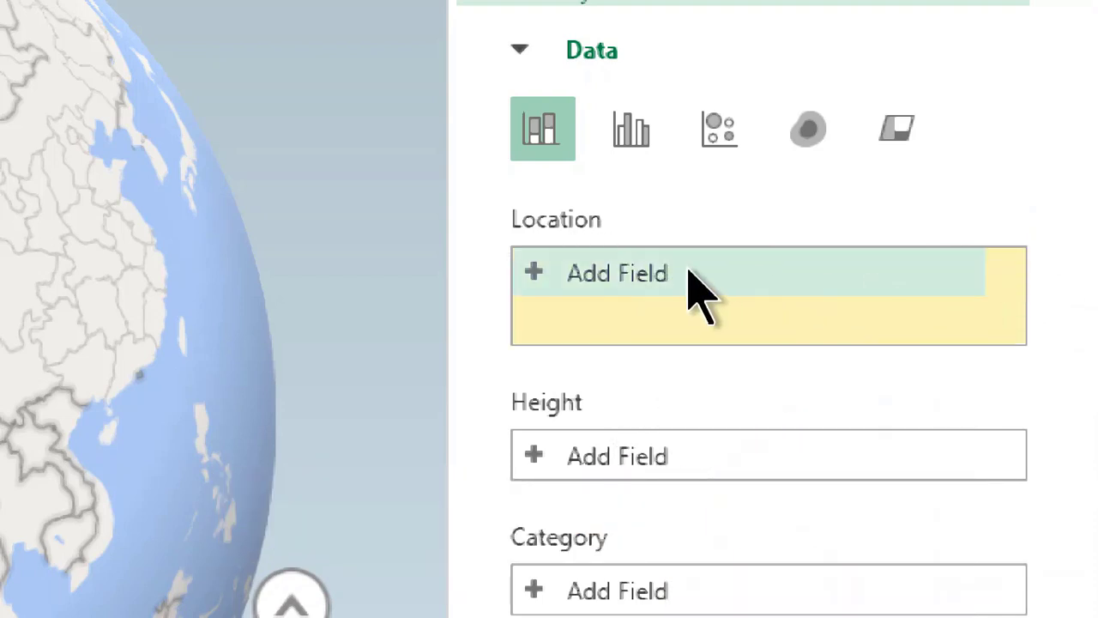
left_click(674, 273)
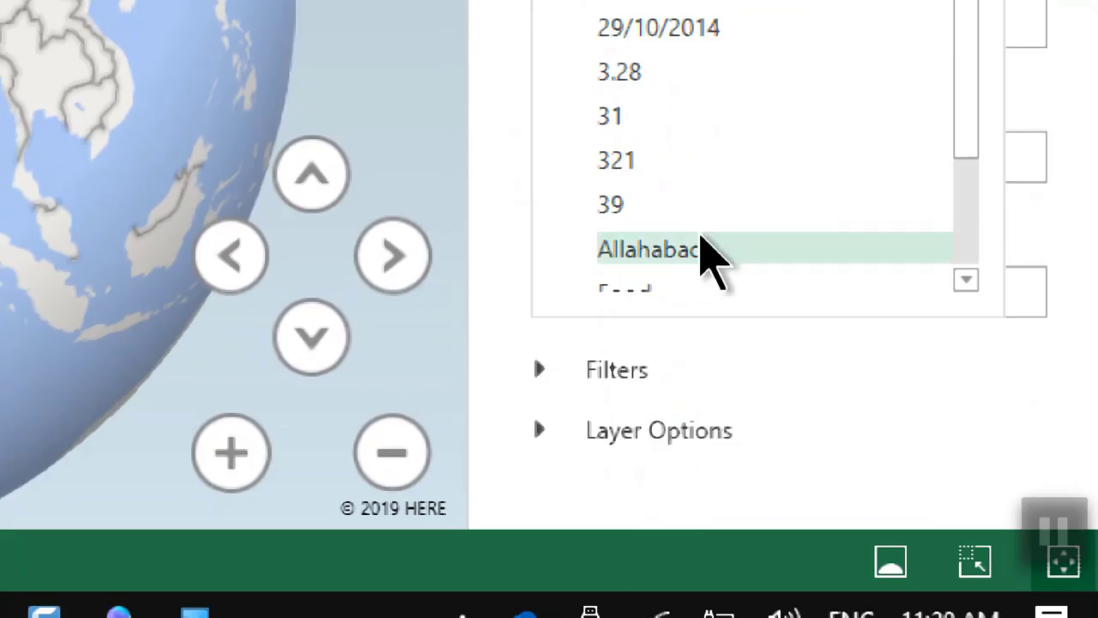
left_click(711, 258)
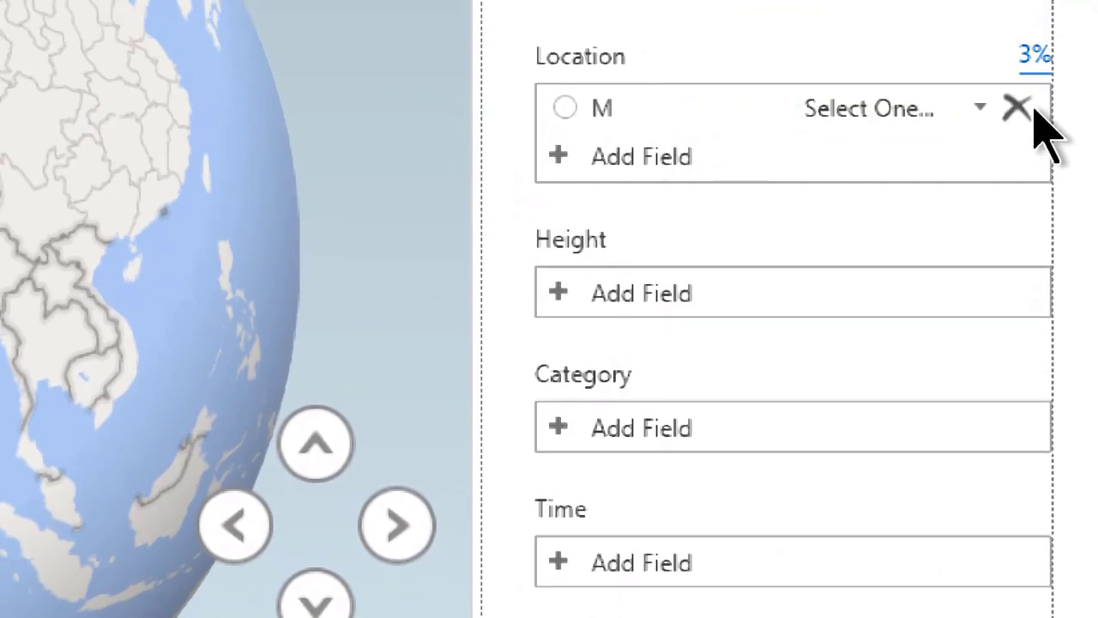
left_click(1018, 108)
left_click(747, 111)
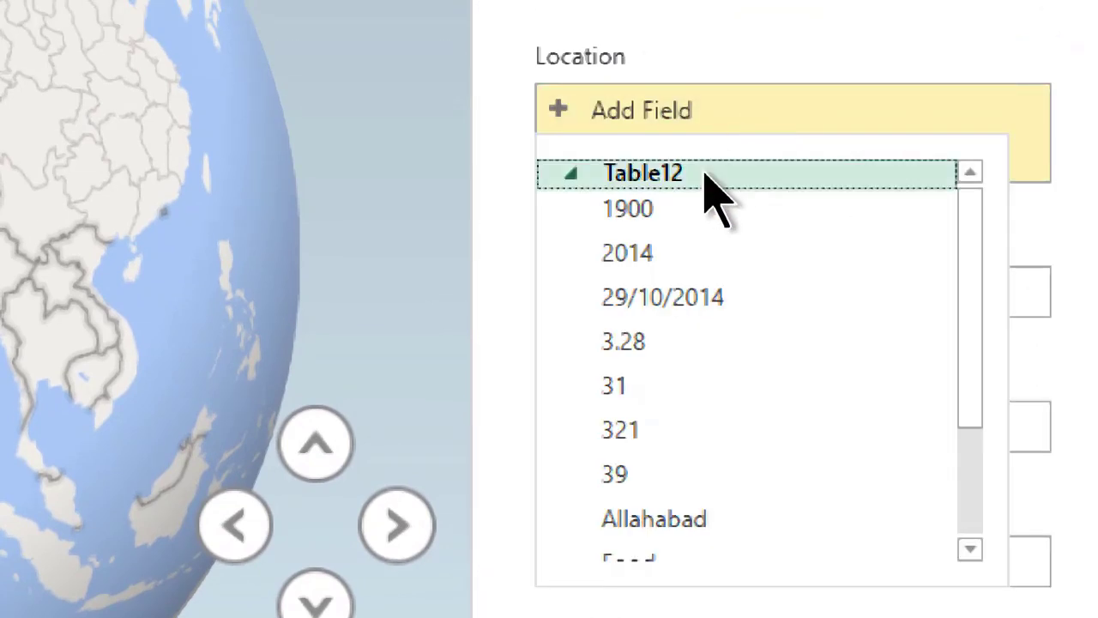
scroll(686, 206, "down", 2)
left_click(674, 345)
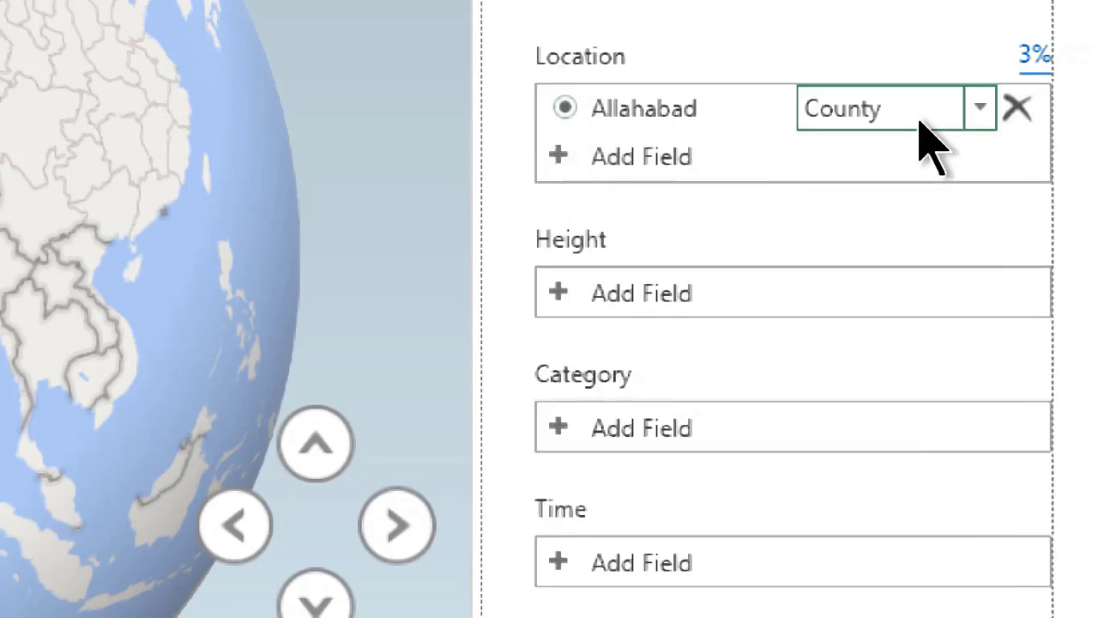
left_click(961, 104)
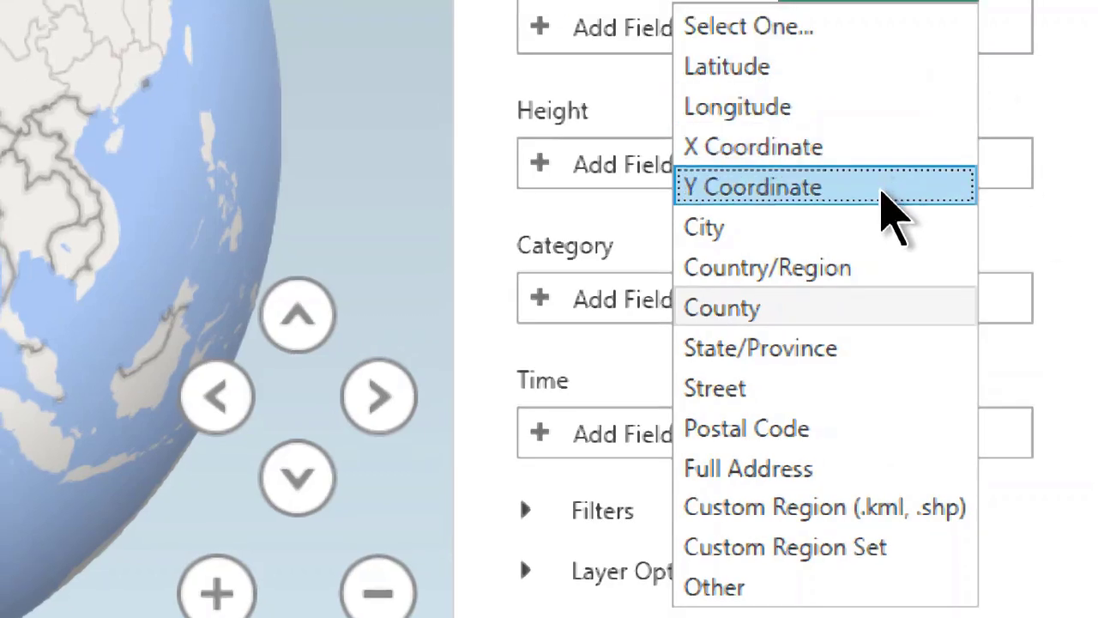
left_click(871, 224)
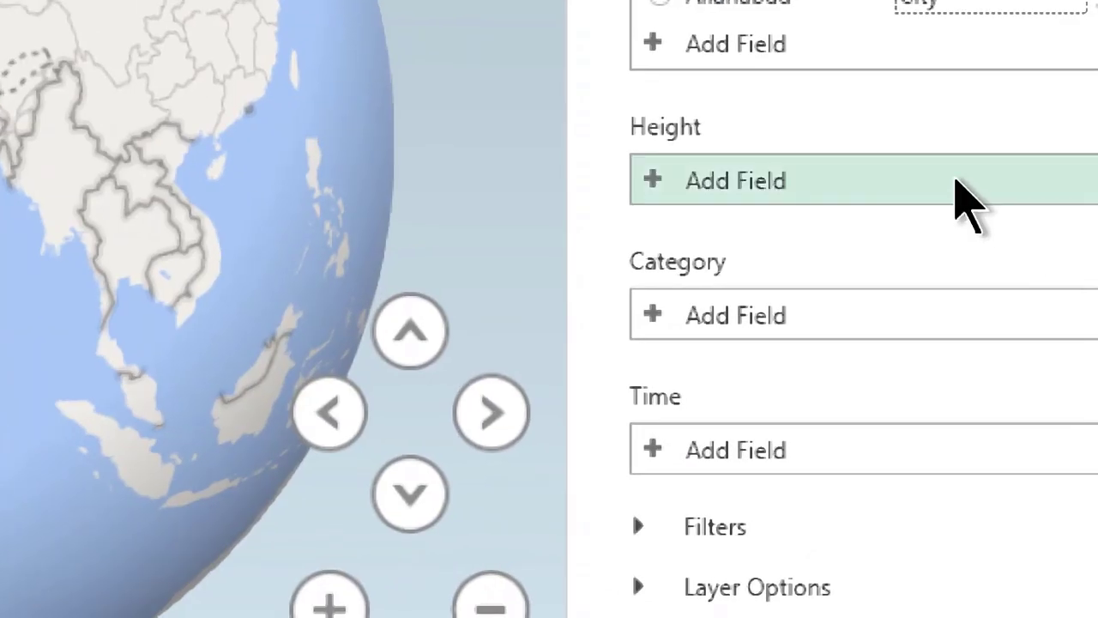
Step: Use the sum of 321 as the column height
left_click(955, 180)
scroll(907, 258, "down", 2)
scroll(906, 258, "up", 1)
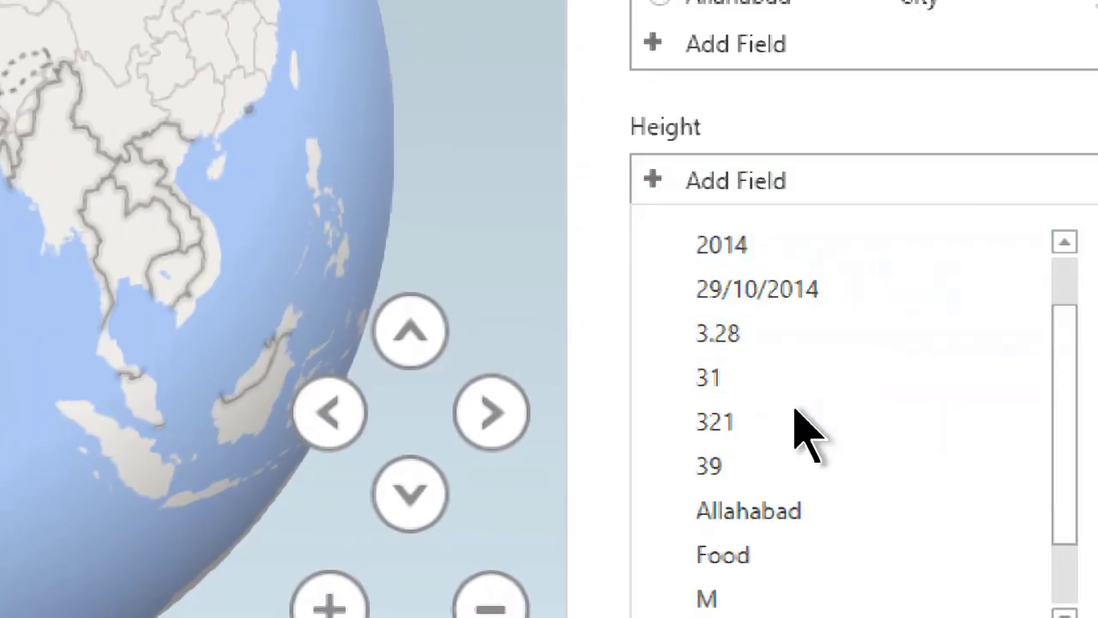
left_click(716, 421)
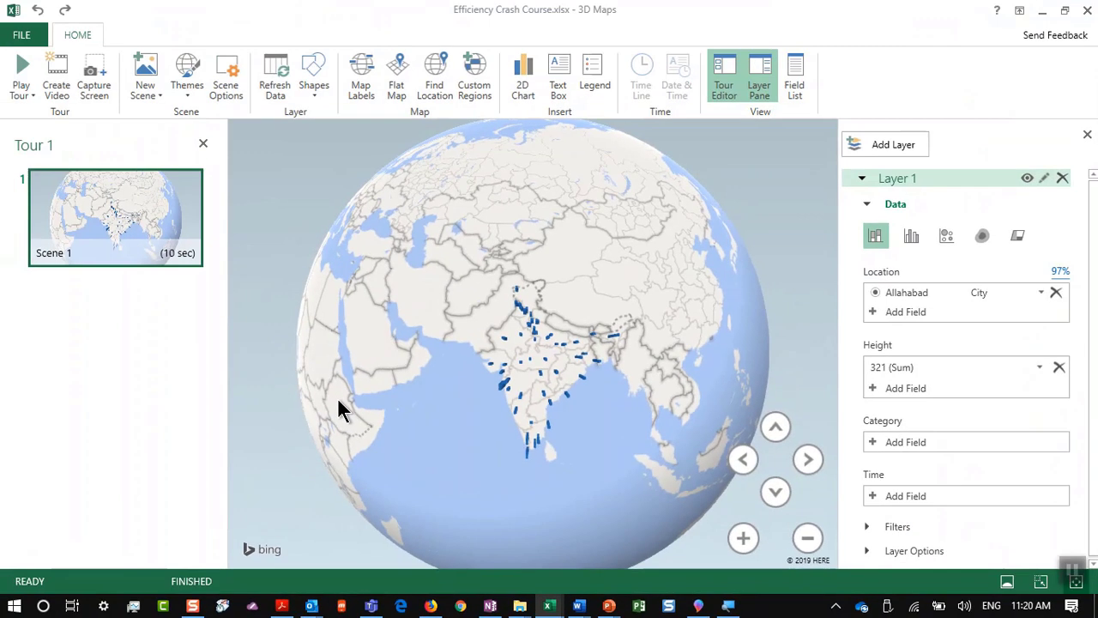
Step: Turn on map labels and zoom in on India
scroll(549, 393, "up", 5)
scroll(549, 393, "up", 3)
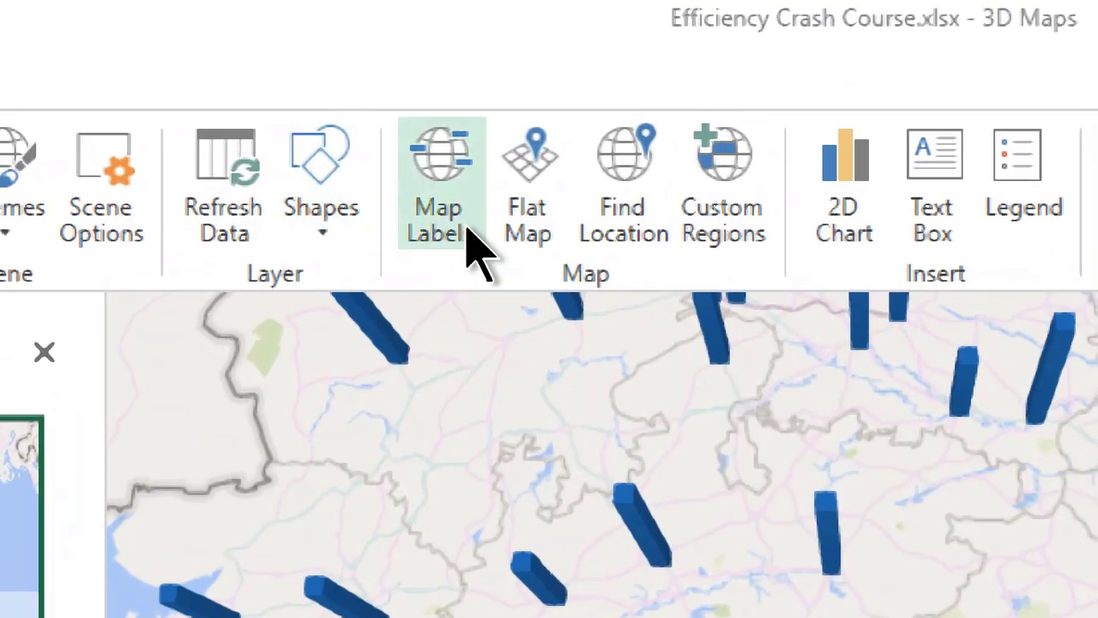
left_click(468, 228)
scroll(702, 364, "down", 2)
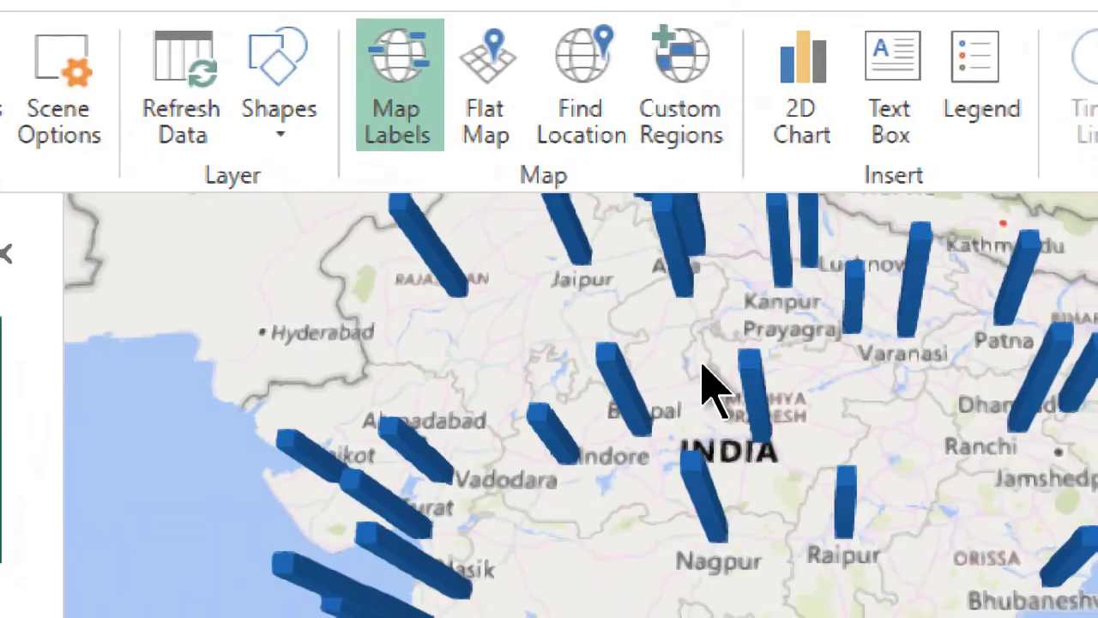
scroll(703, 383, "down", 3)
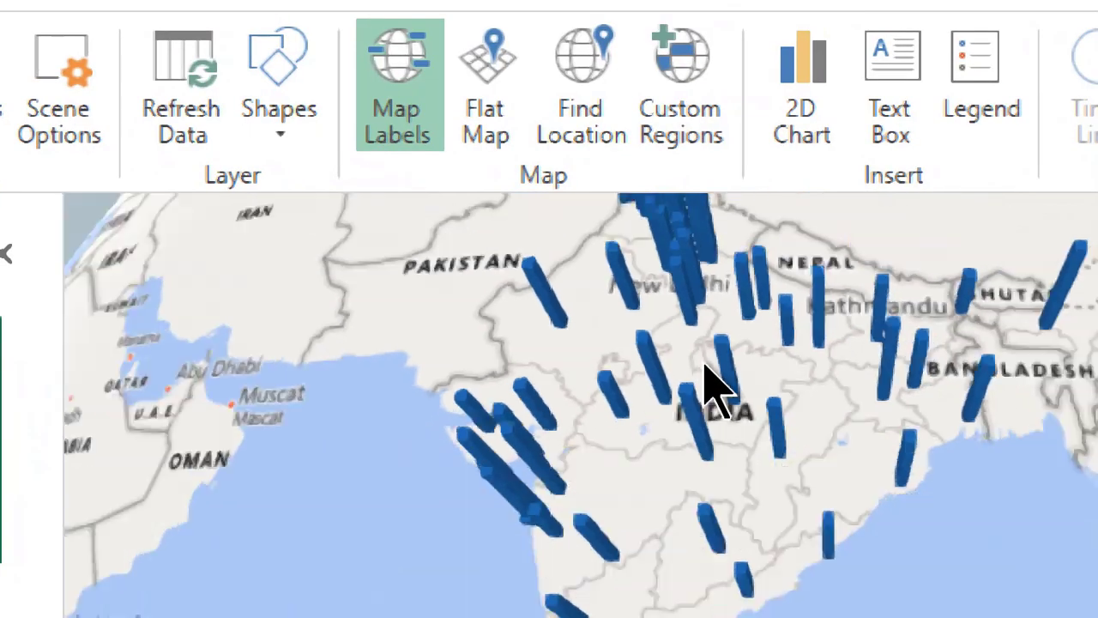
scroll(706, 380, "up", 2)
scroll(712, 390, "down", 2)
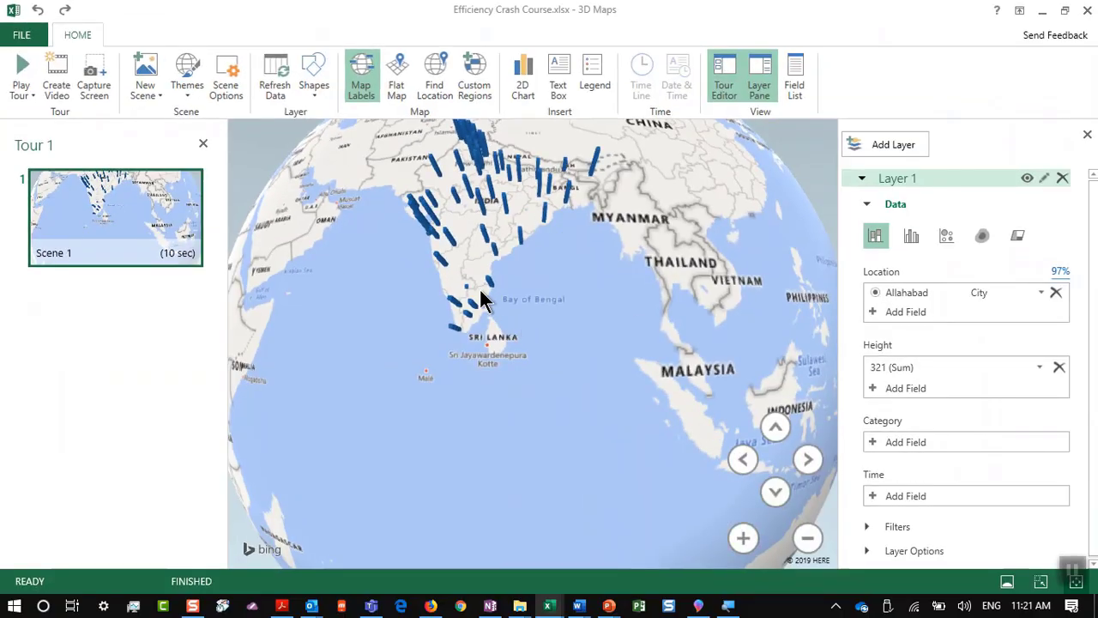
scroll(471, 287, "up", 5)
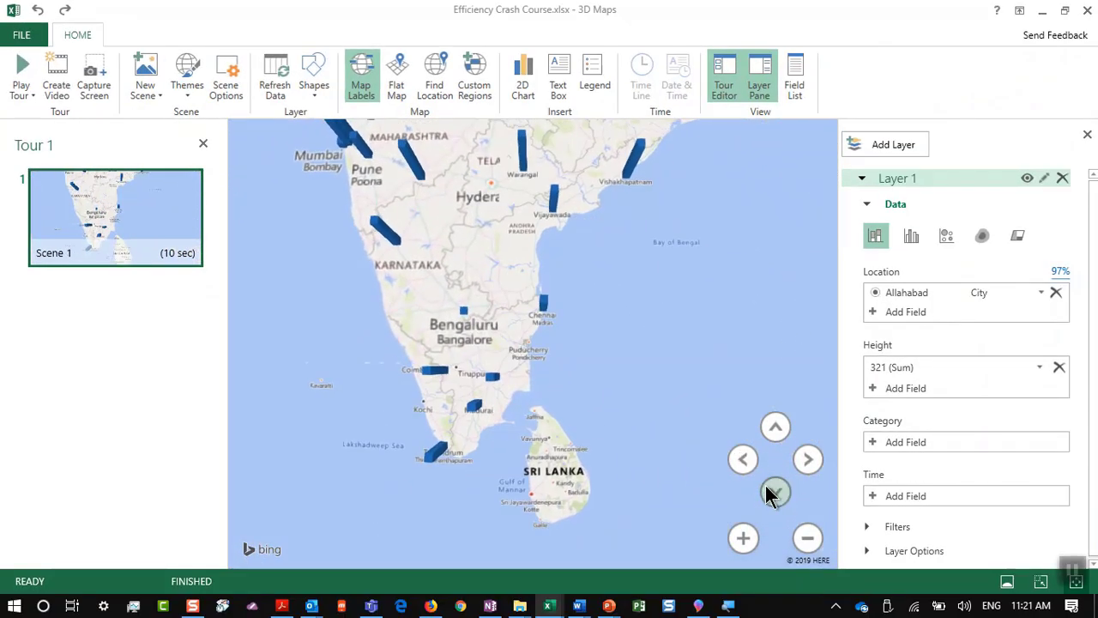
Step: Tilt and rotate the map into perspective, centred on central India
left_click(764, 486)
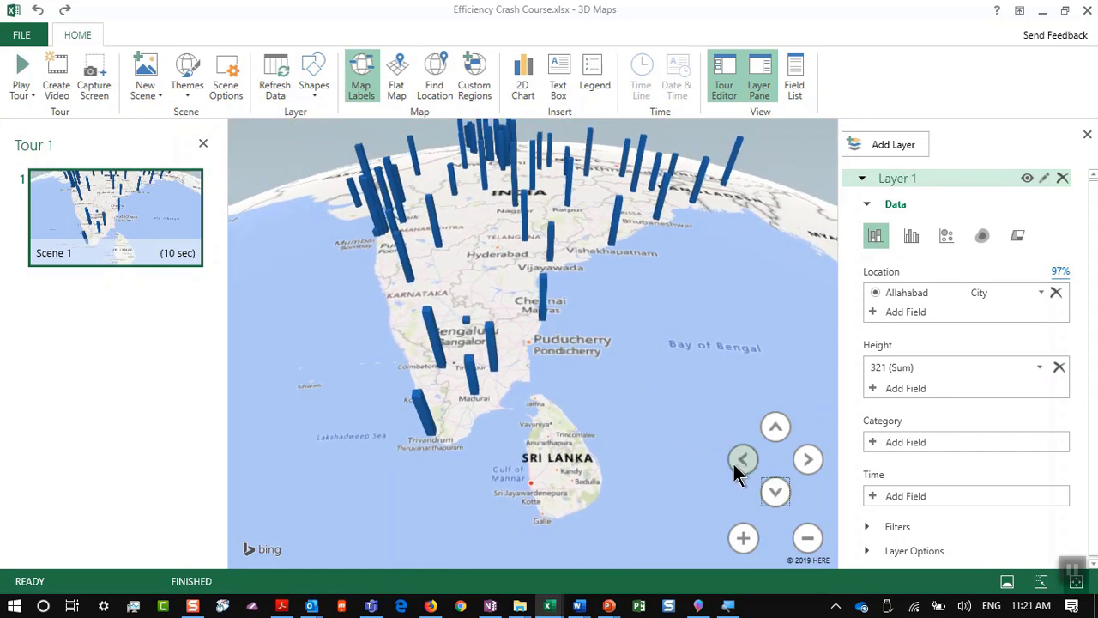
left_click(739, 464)
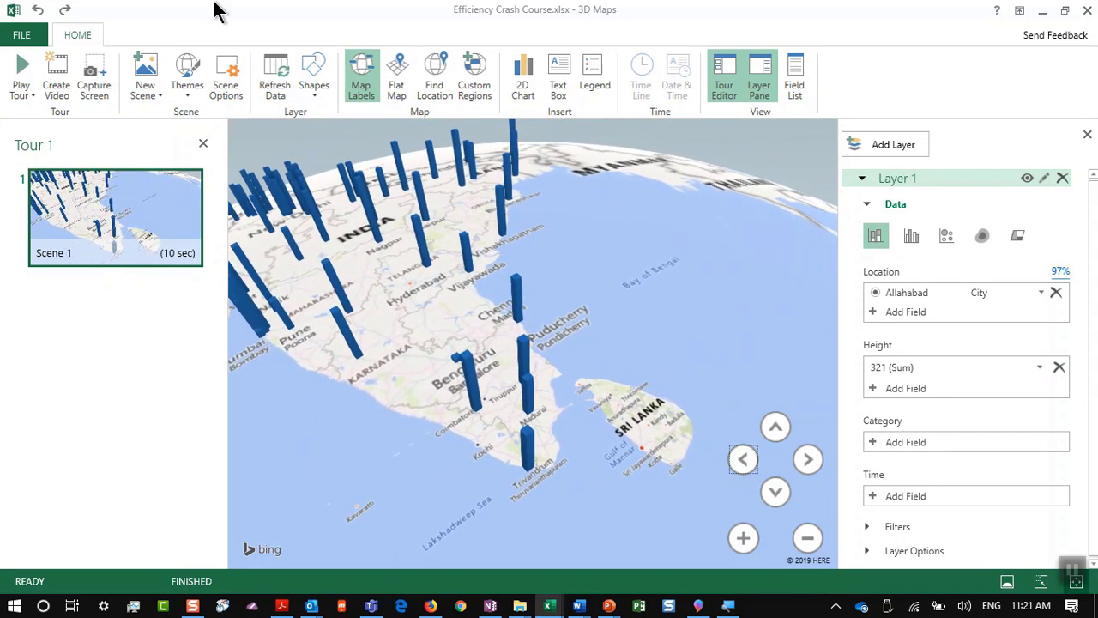
left_click_drag(485, 333, 604, 404)
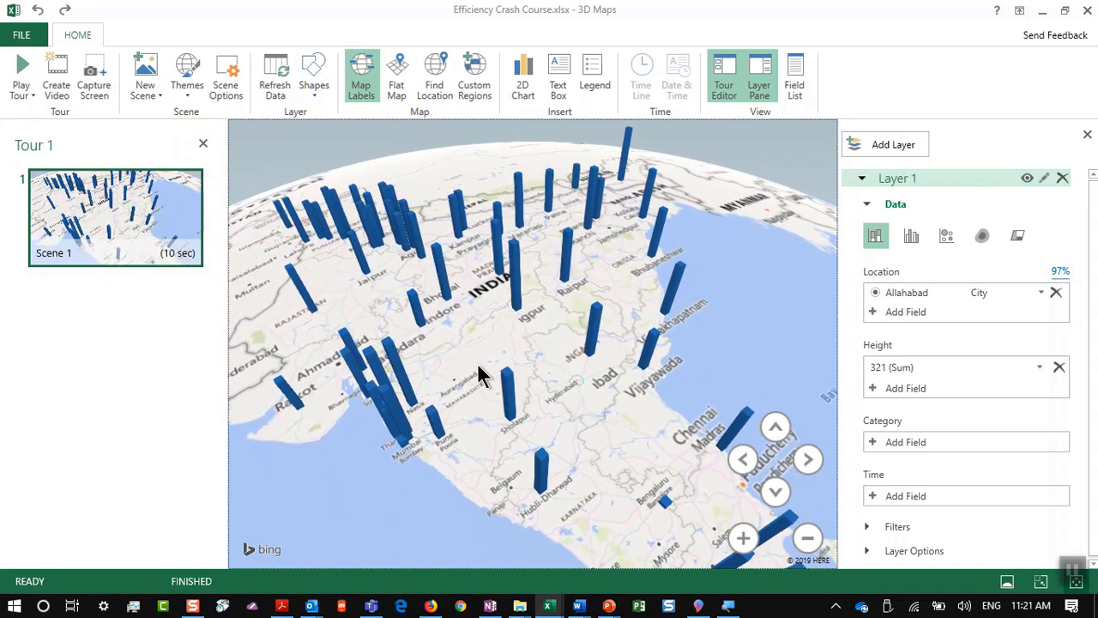
left_click_drag(703, 417, 360, 441)
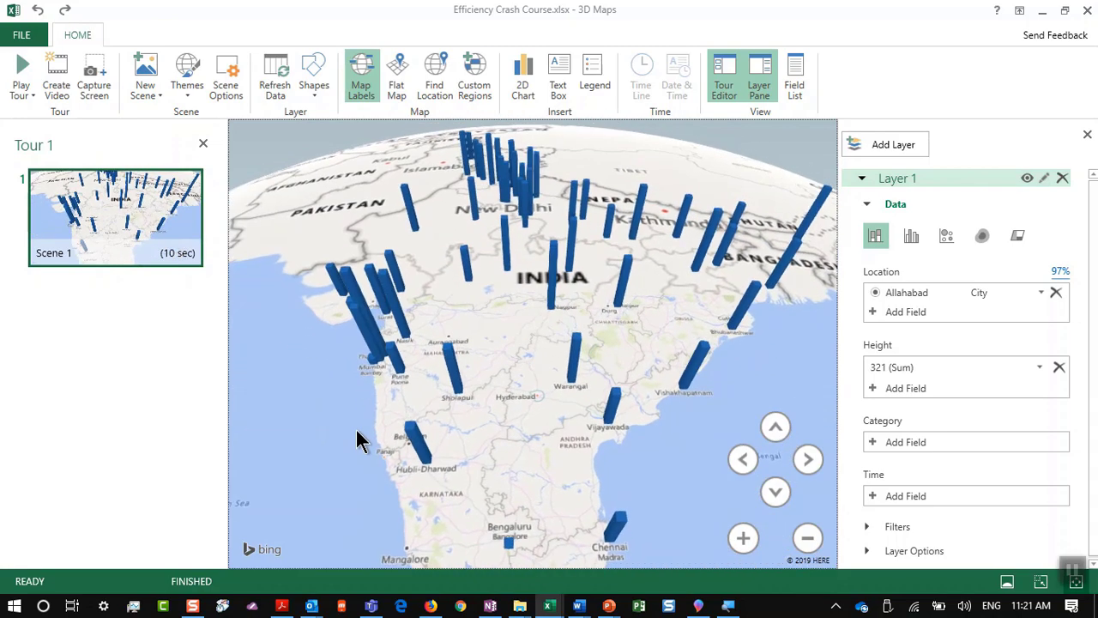
Step: Close 3D Maps, show the '14. Recommended Charts' slide in PowerPoint, and return to Excel
left_click(1088, 10)
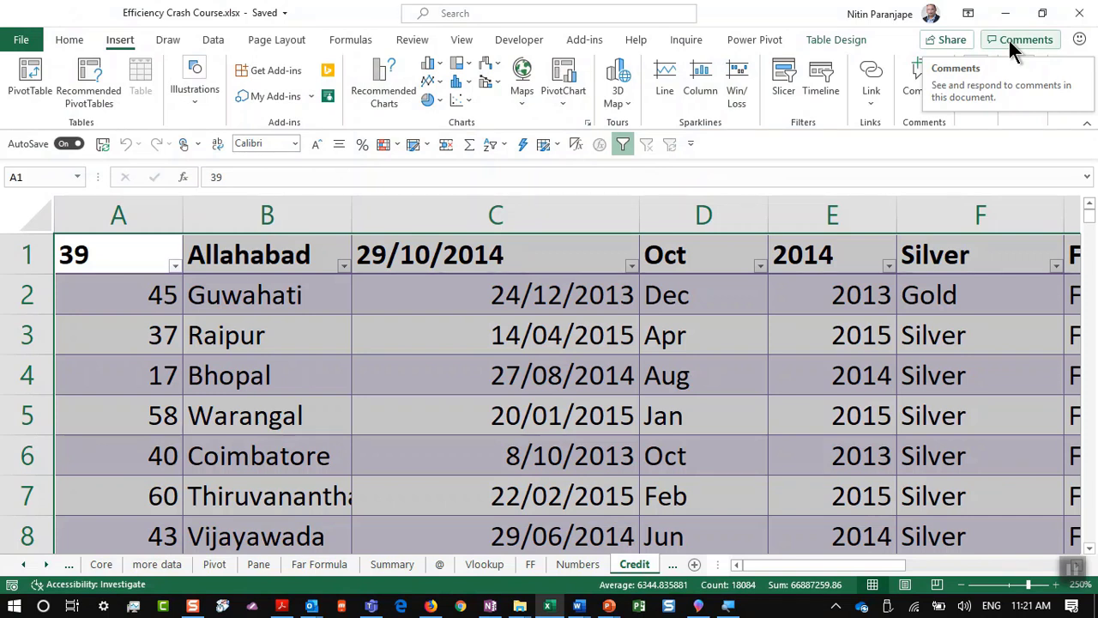
key("alt+Tab")
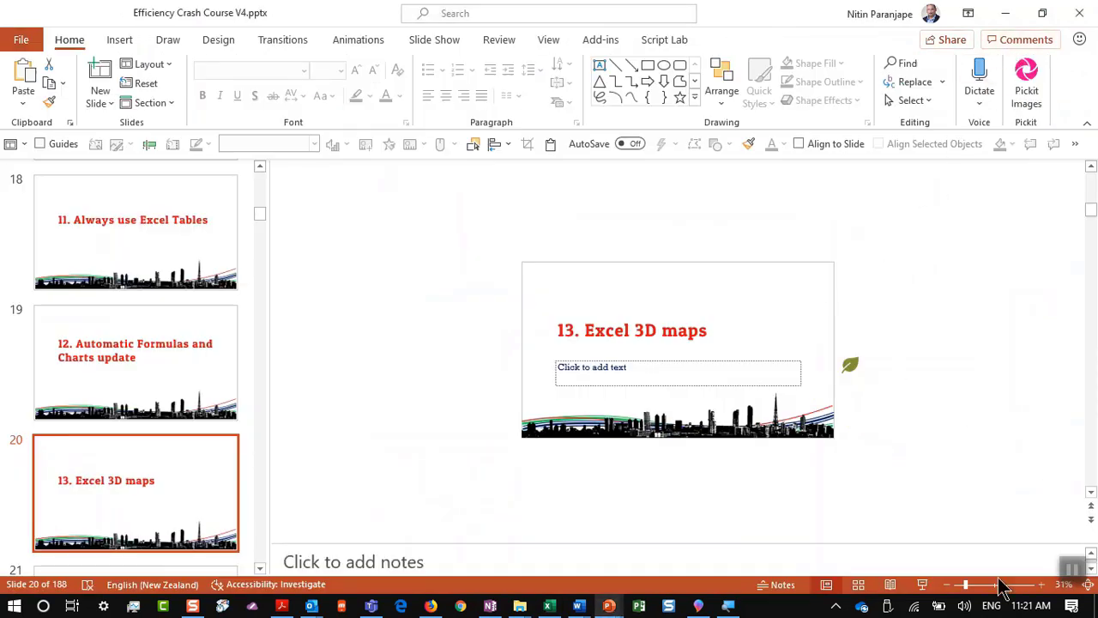
left_click(1092, 497)
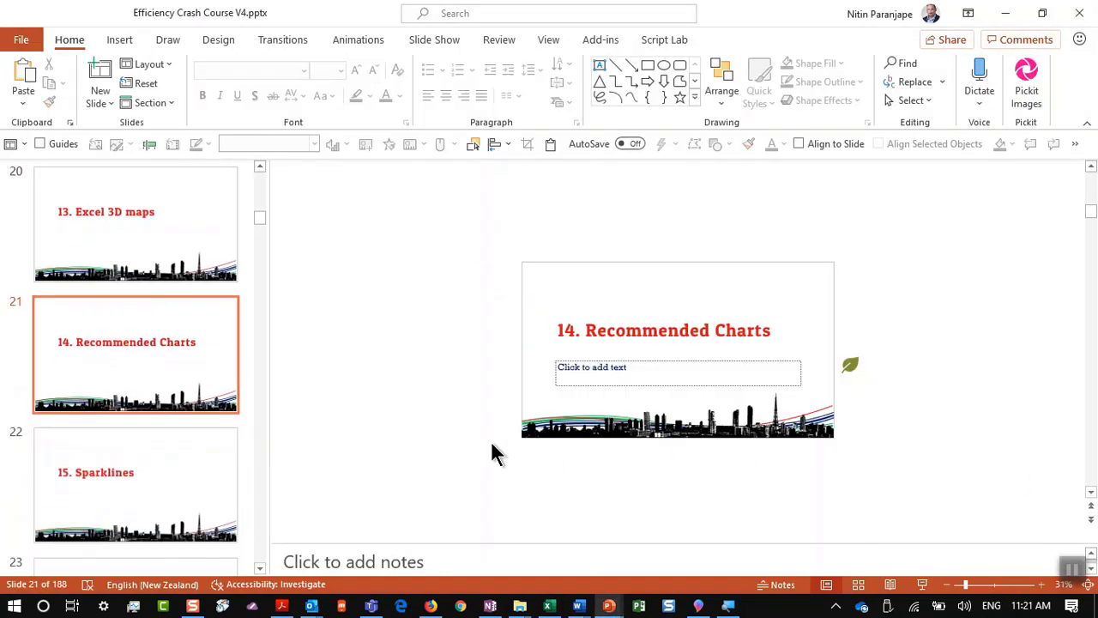
left_click(180, 485)
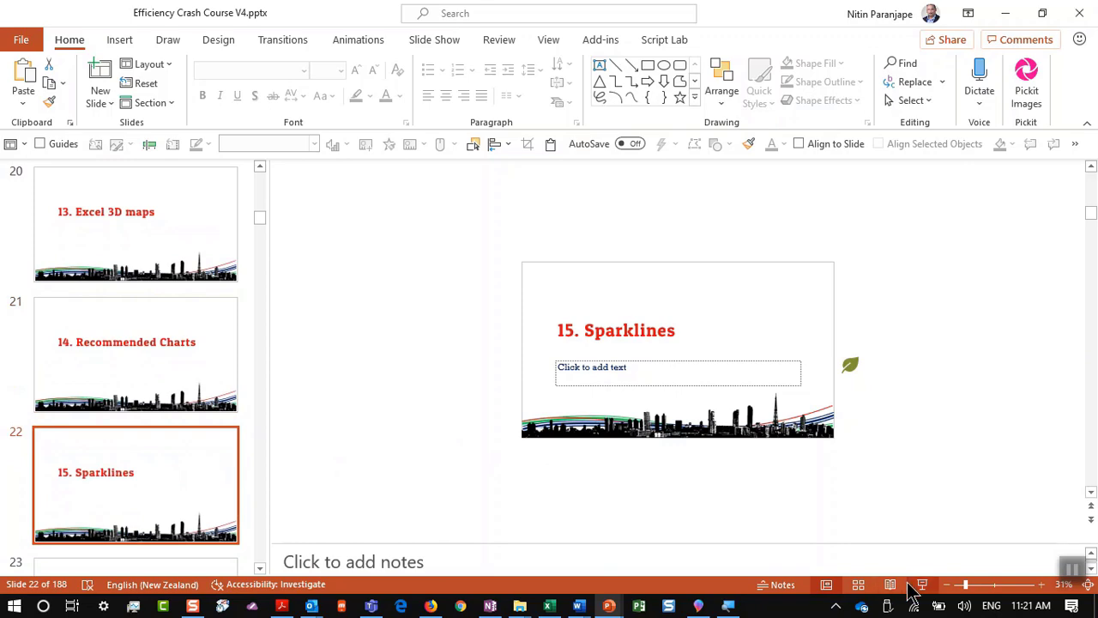
left_click(213, 346)
key("alt+Tab")
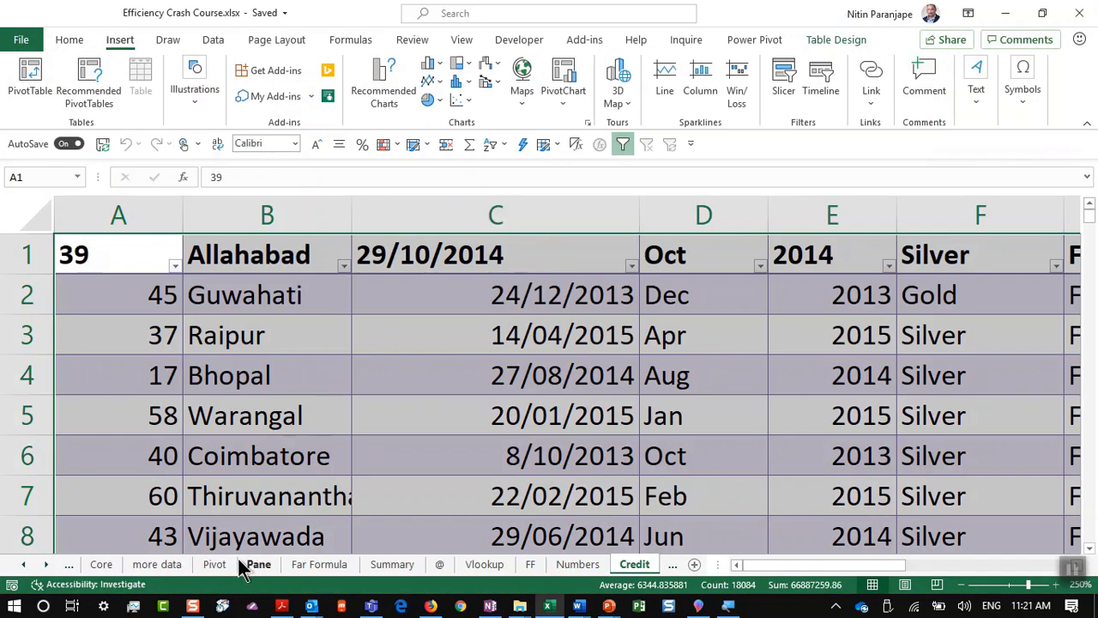
Step: On the Numbers sheet, select the item names with their Jan values and open Recommended Charts
left_click(69, 563)
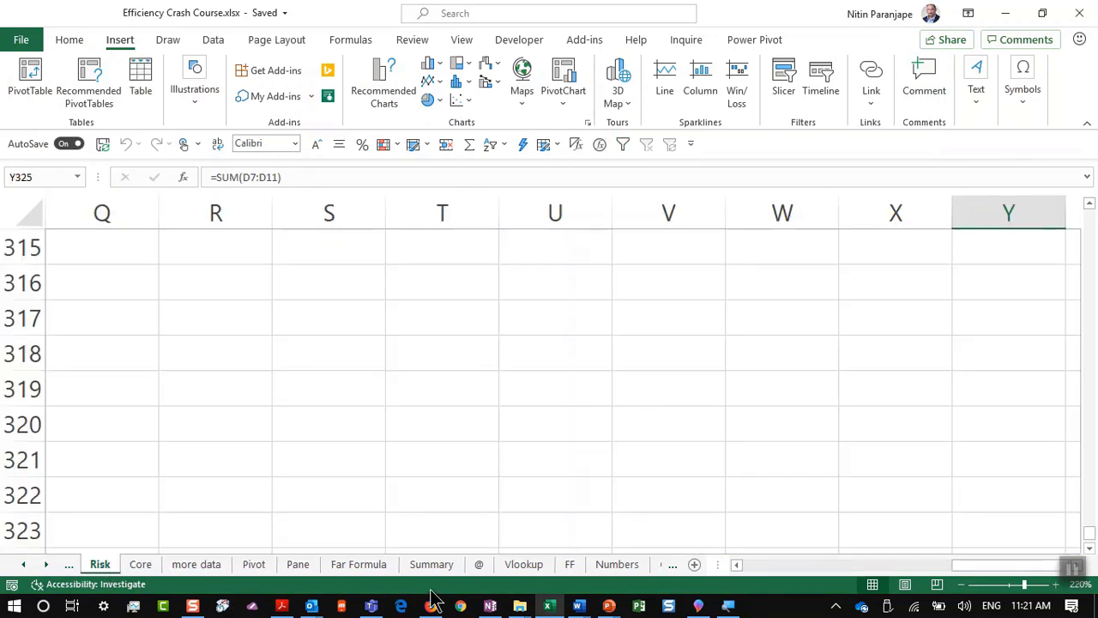
left_click(634, 564)
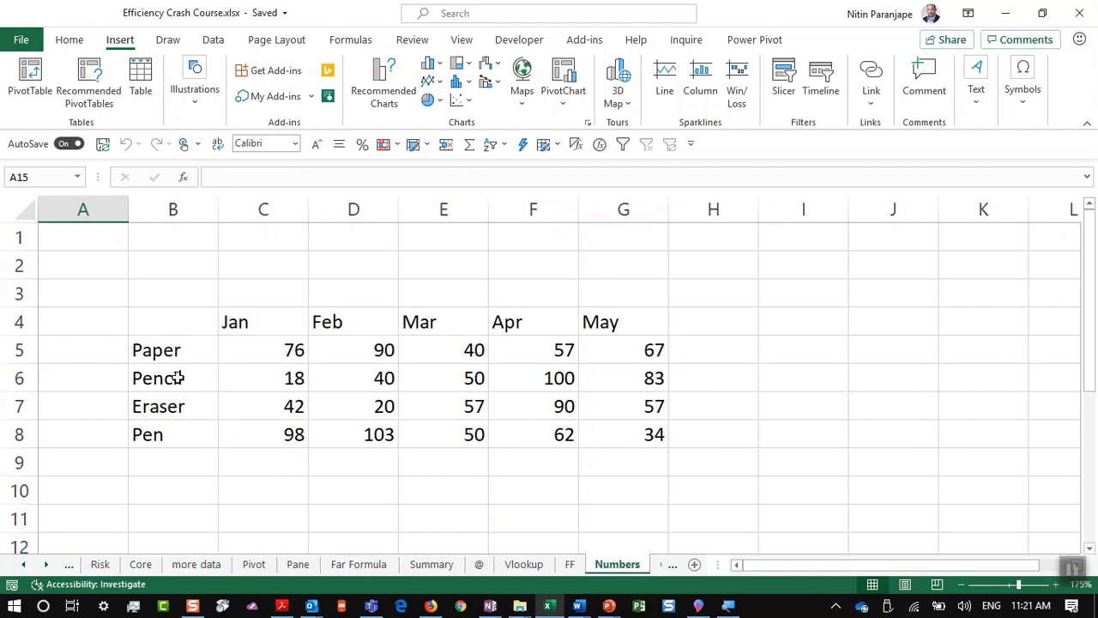
left_click_drag(183, 329, 635, 432)
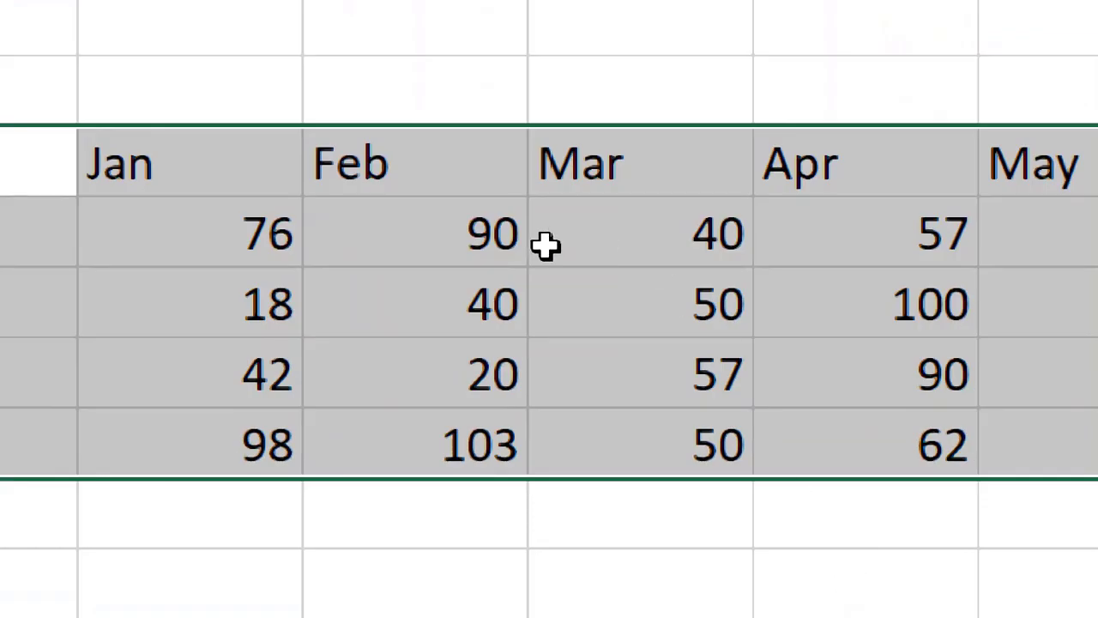
left_click(544, 245)
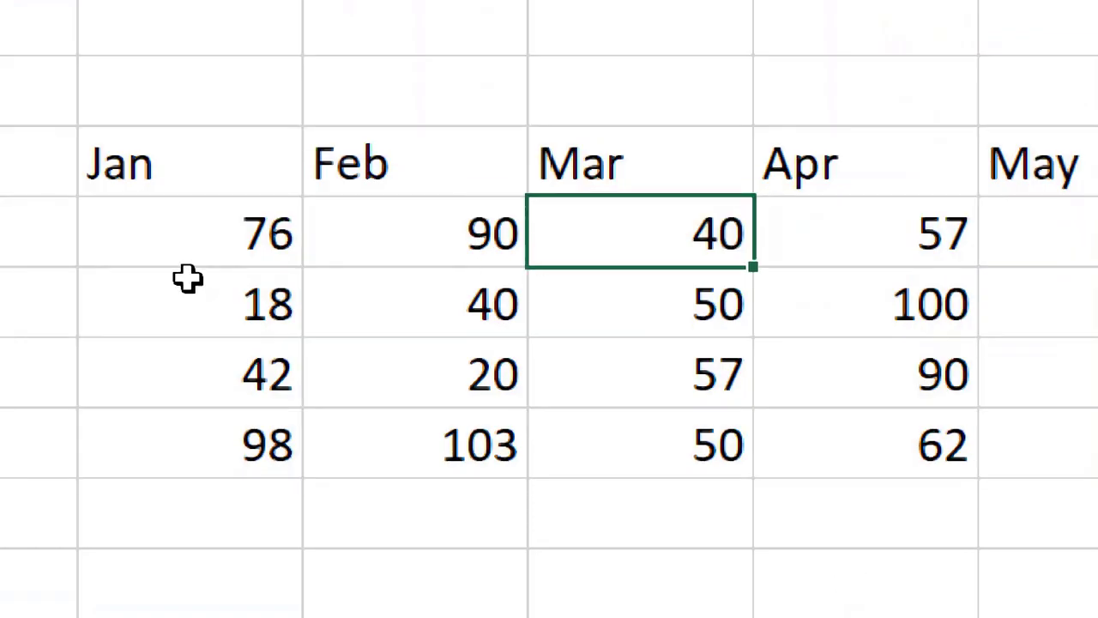
left_click_drag(255, 260, 486, 571)
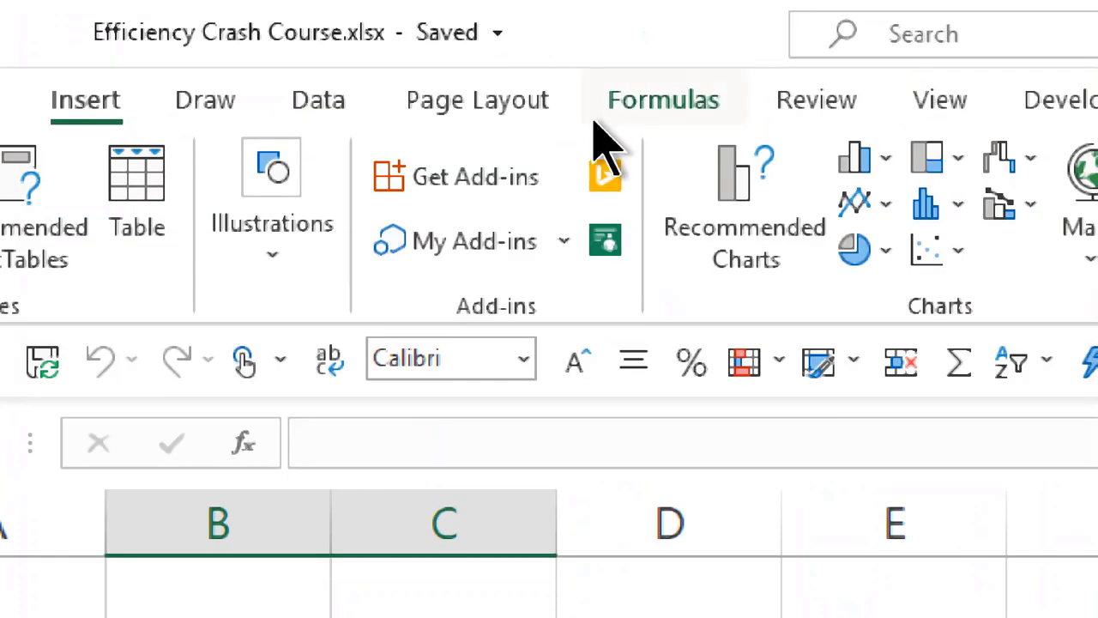
left_click(746, 231)
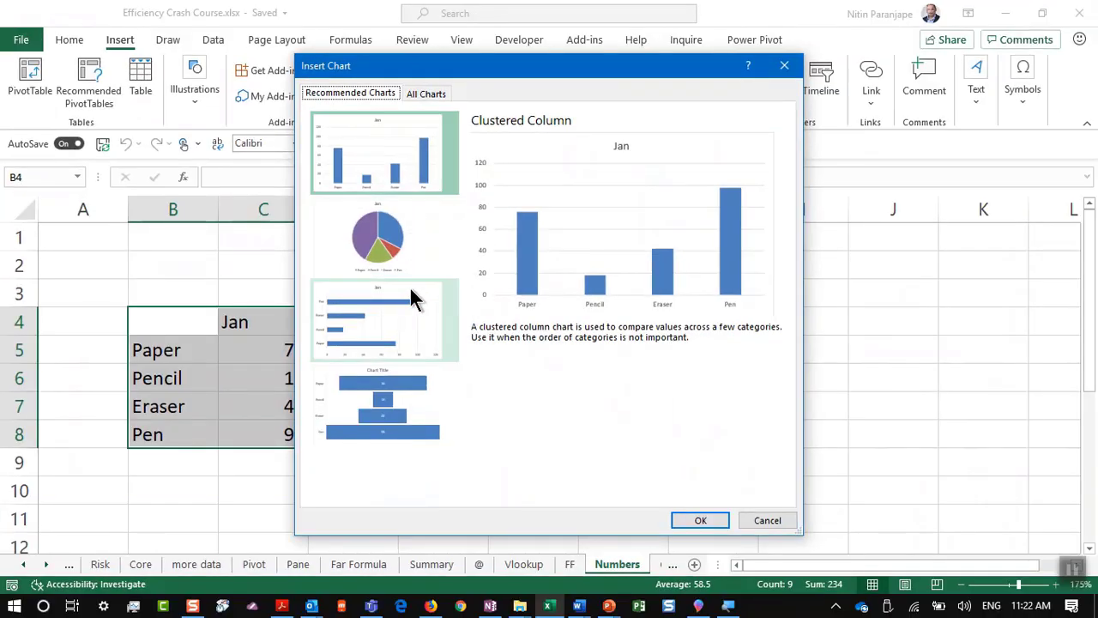
Step: Dismiss the first suggestions, select the full Jan–May table, and reopen Recommended Charts
key("Down")
key("Down")
key("Down")
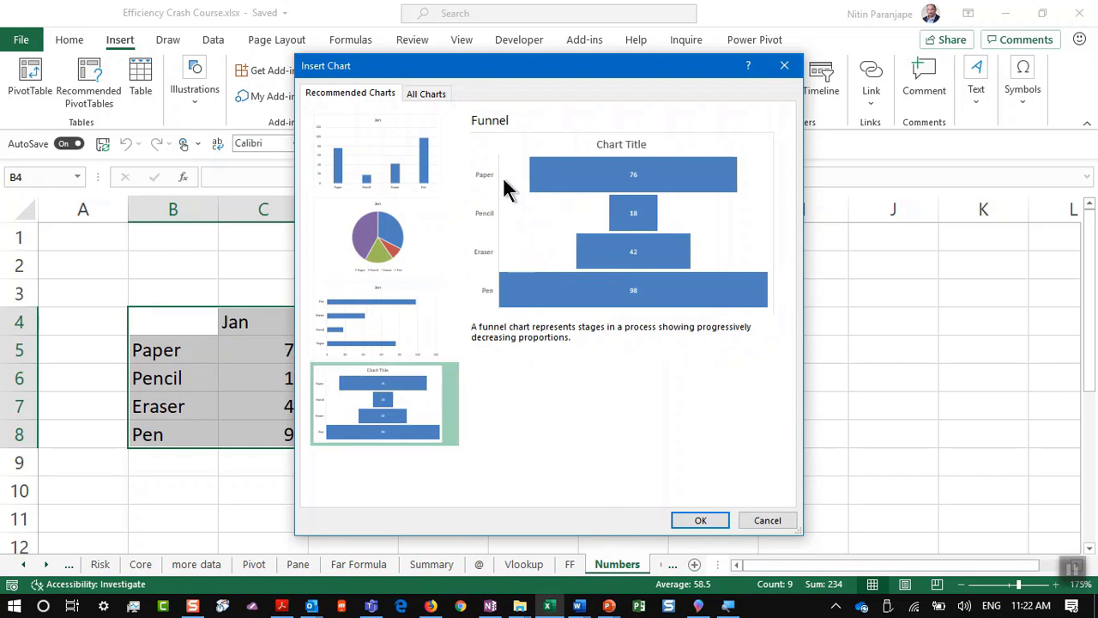
key("Escape")
left_click_drag(212, 319, 605, 432)
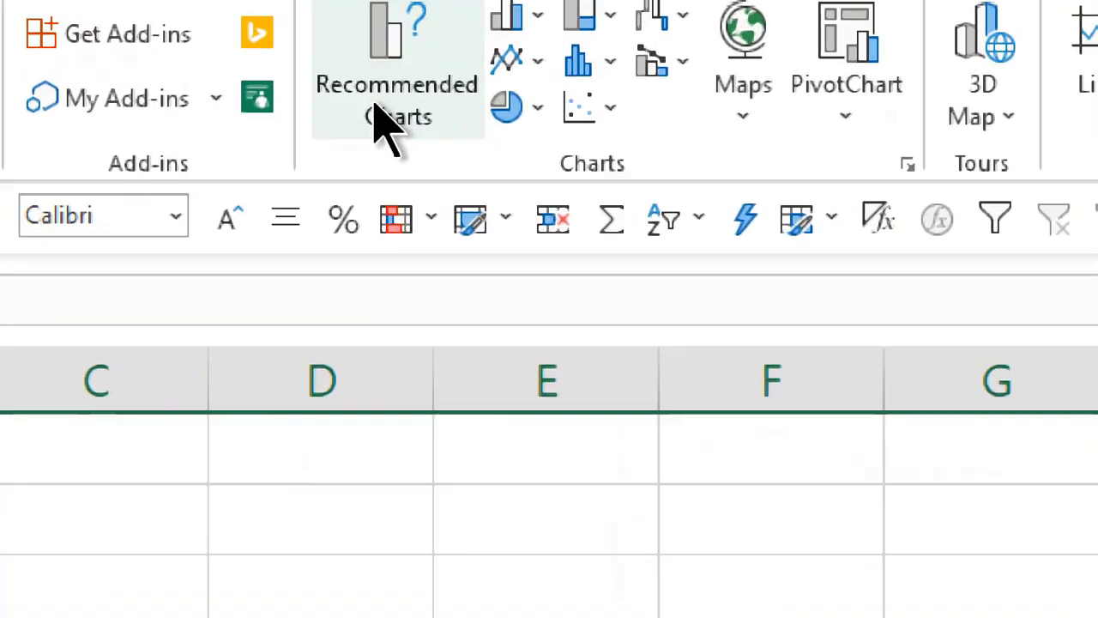
left_click(375, 98)
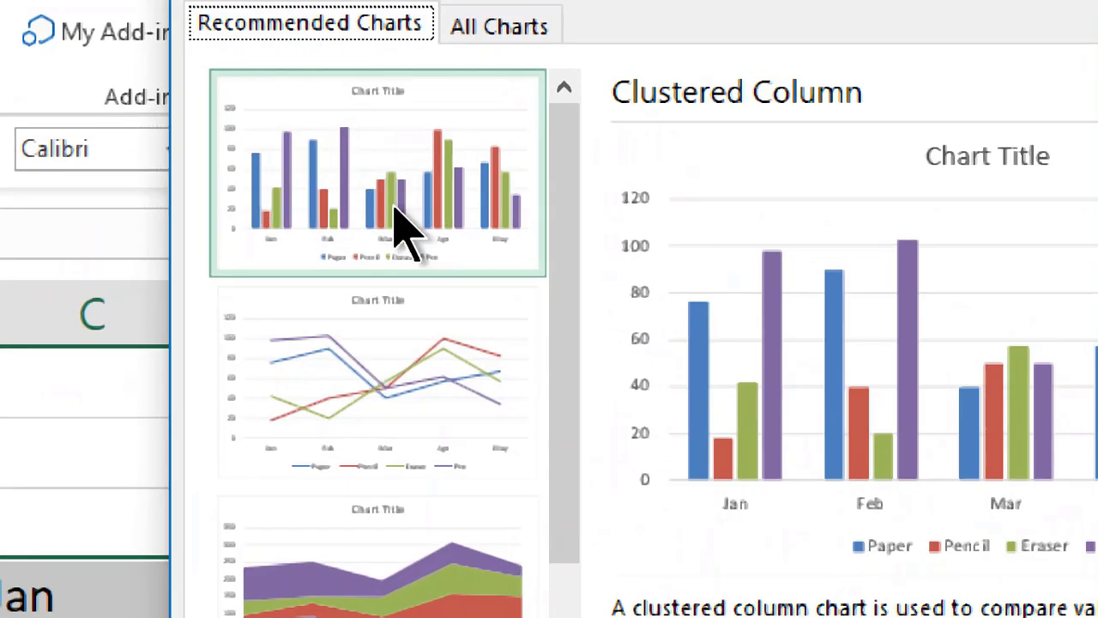
Step: Preview the Line, Stacked Area, Funnel and Stacked Column suggestions, then close without inserting
left_click(392, 233)
left_click(411, 321)
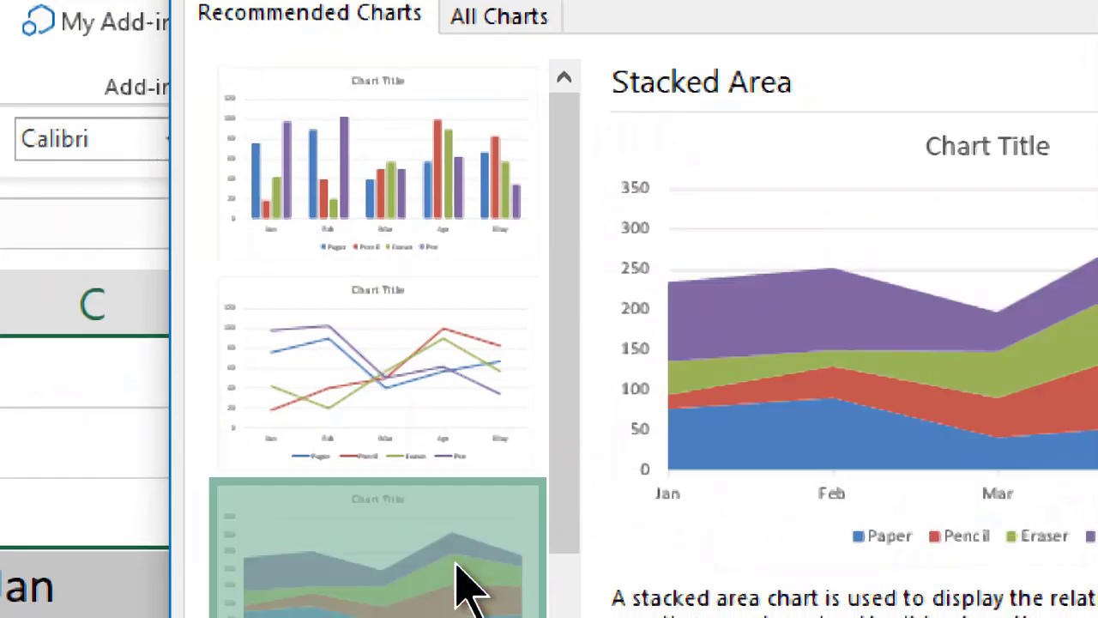
scroll(463, 588, "down", 5)
left_click(460, 563)
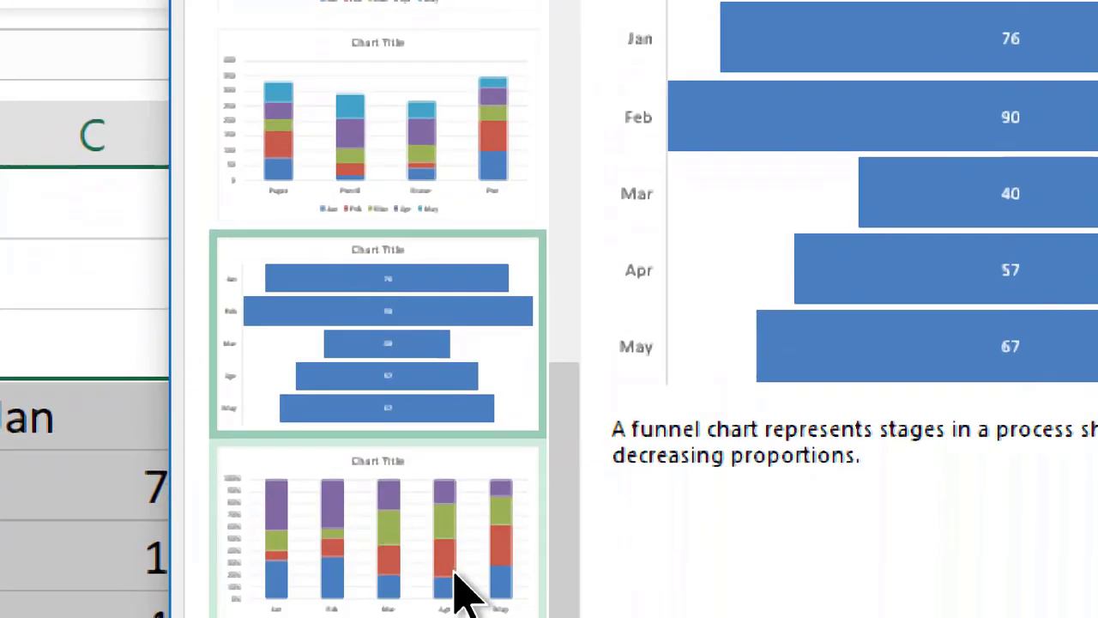
left_click(460, 583)
scroll(463, 519, "up", 5)
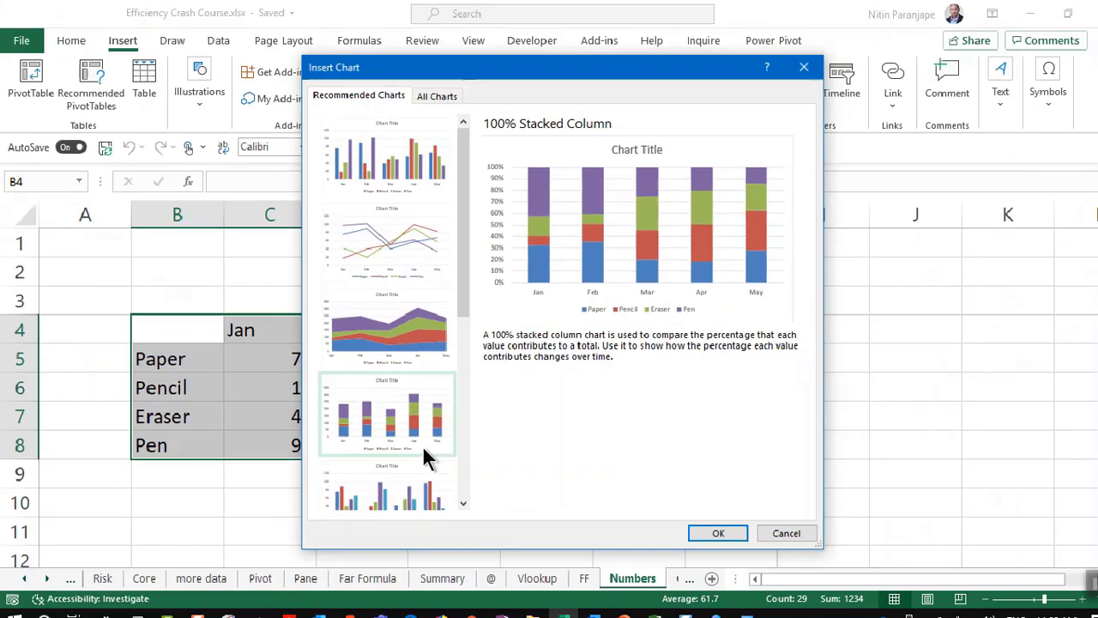
scroll(455, 506, "up", 3)
left_click(441, 6)
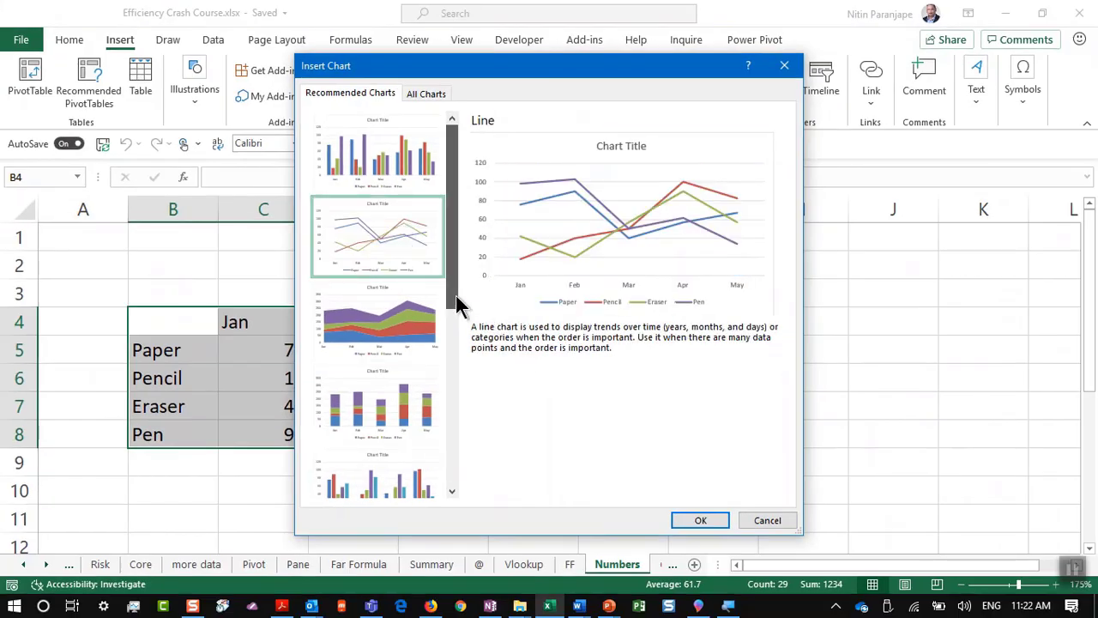
left_click_drag(457, 304, 466, 507)
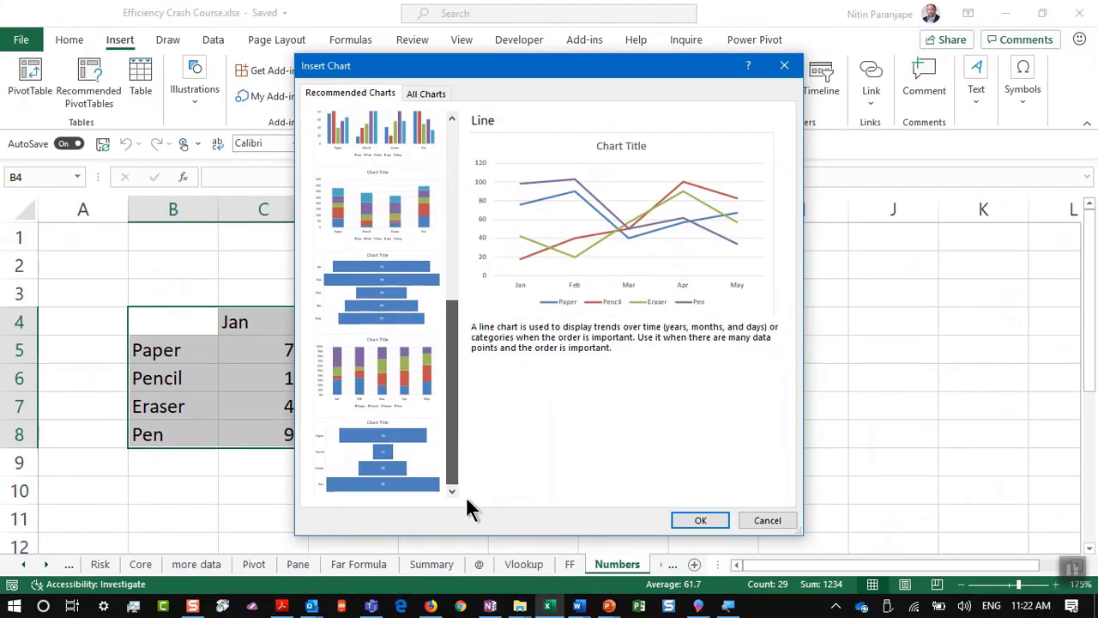
left_click(384, 349)
left_click(372, 214)
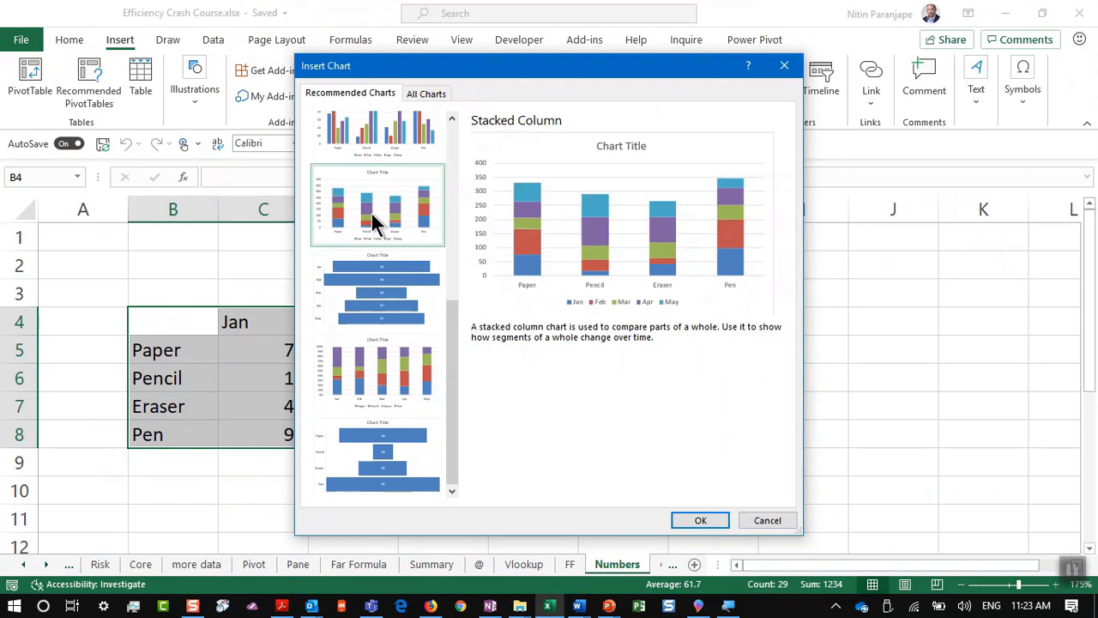
key("Escape")
key("alt+Tab")
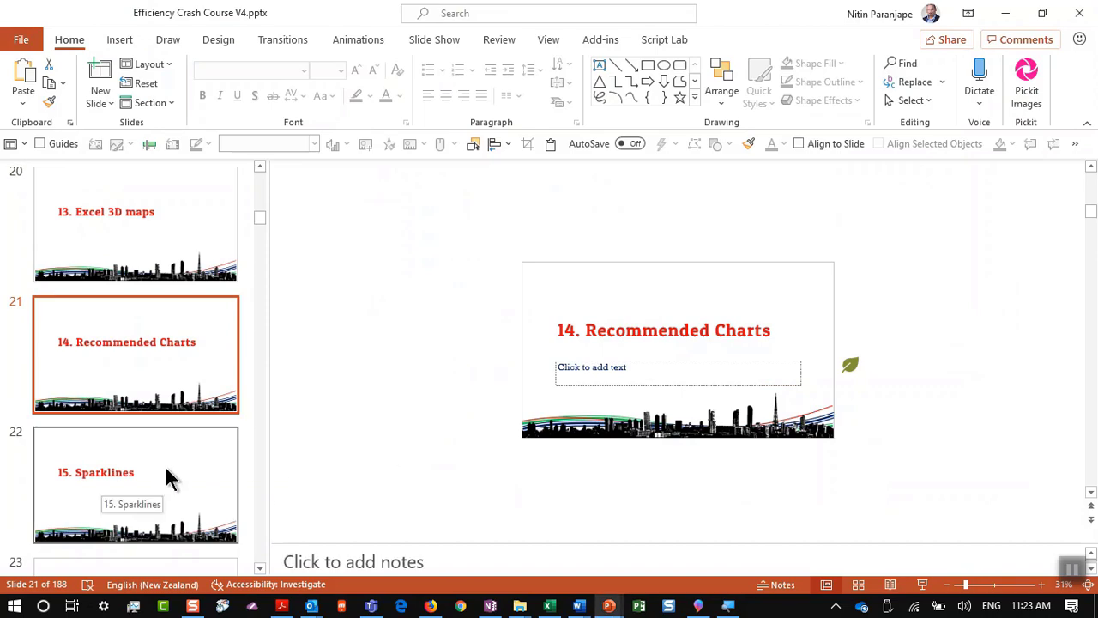
Step: Show slide 22, then insert a 2-D line chart of the Numbers table and delete it
left_click(169, 478)
key("alt+Tab")
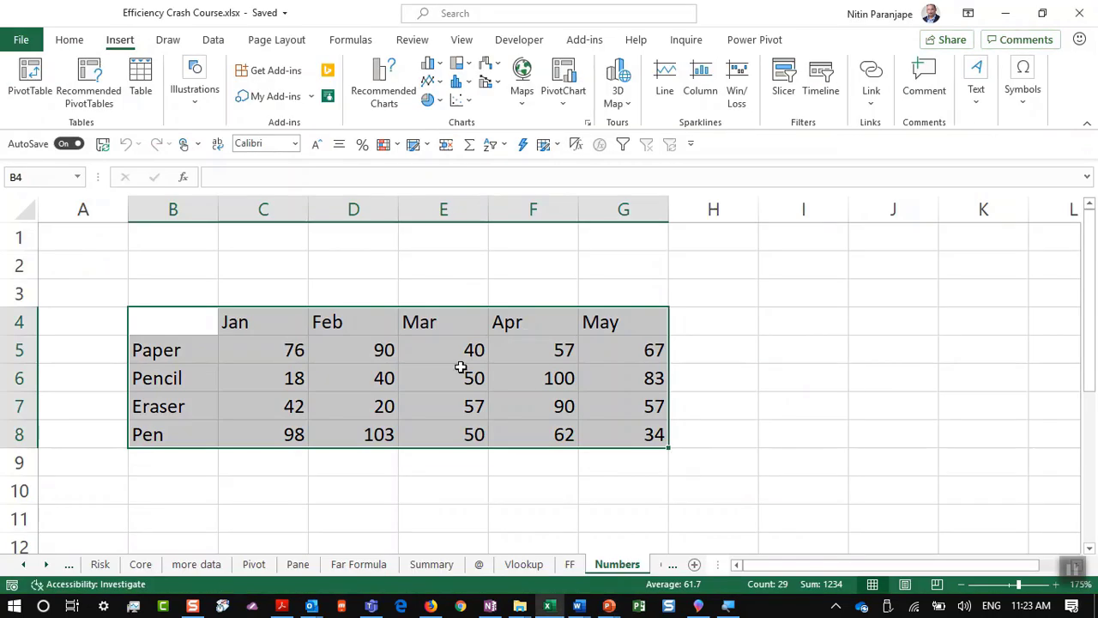
left_click(461, 367)
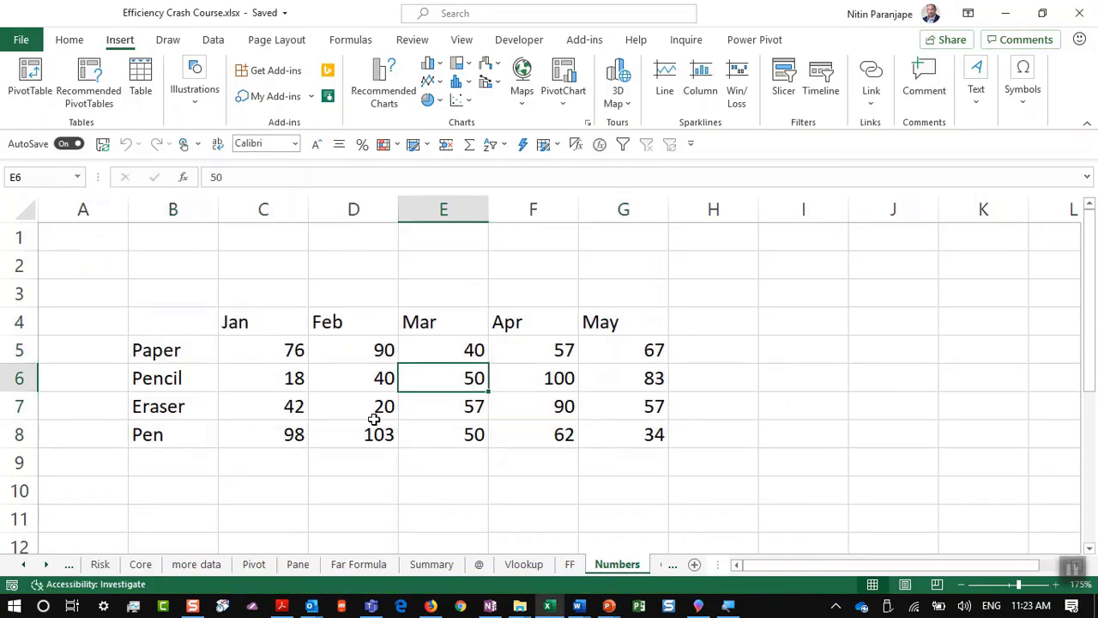
left_click(429, 86)
left_click(455, 145)
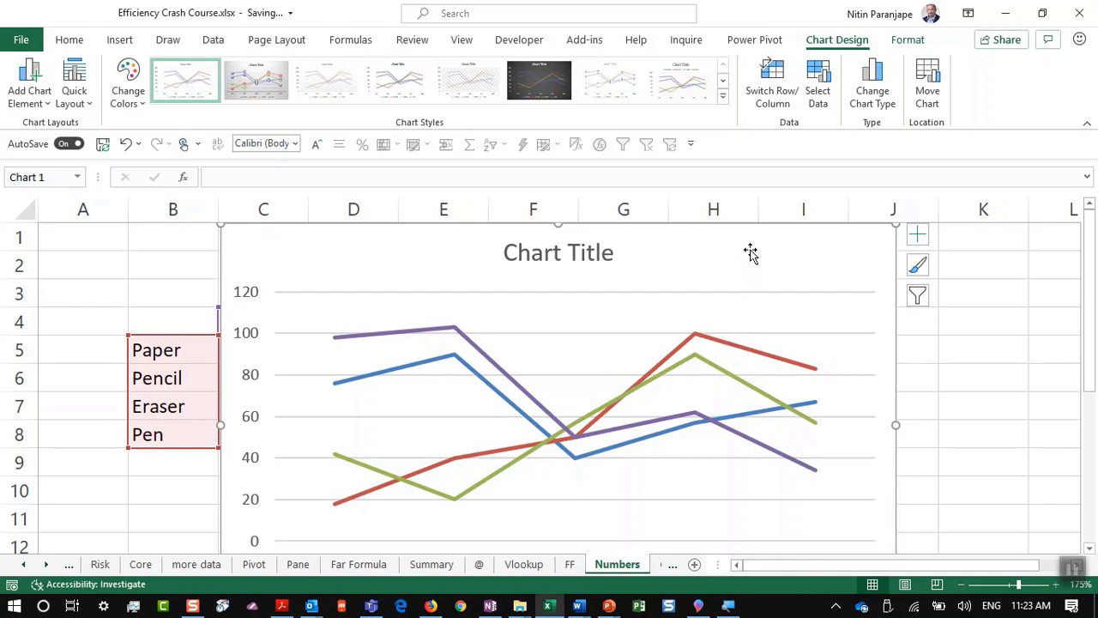
key("Delete")
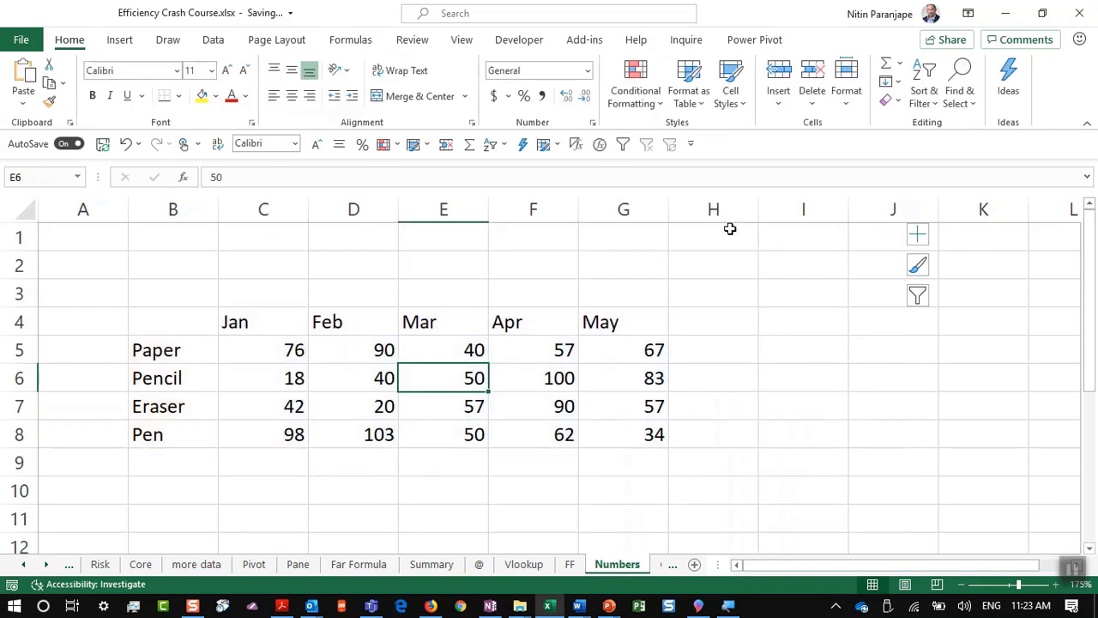
Step: Select cell H5, collapse the ribbon, and re-pin it on the Insert tab
scroll(511, 323, "up", 4)
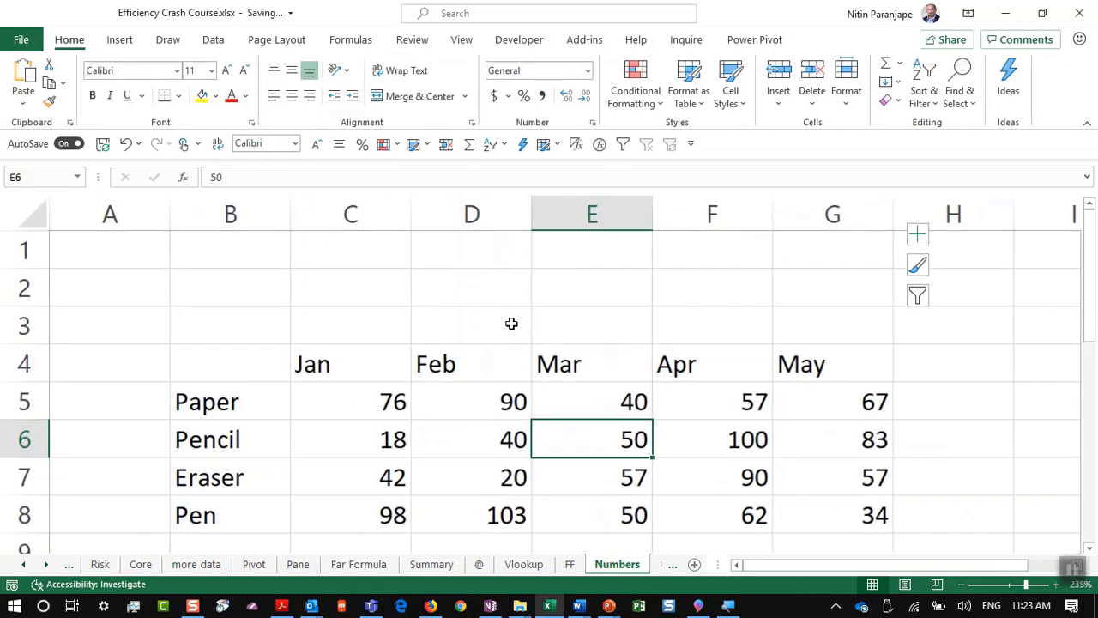
left_click(902, 393)
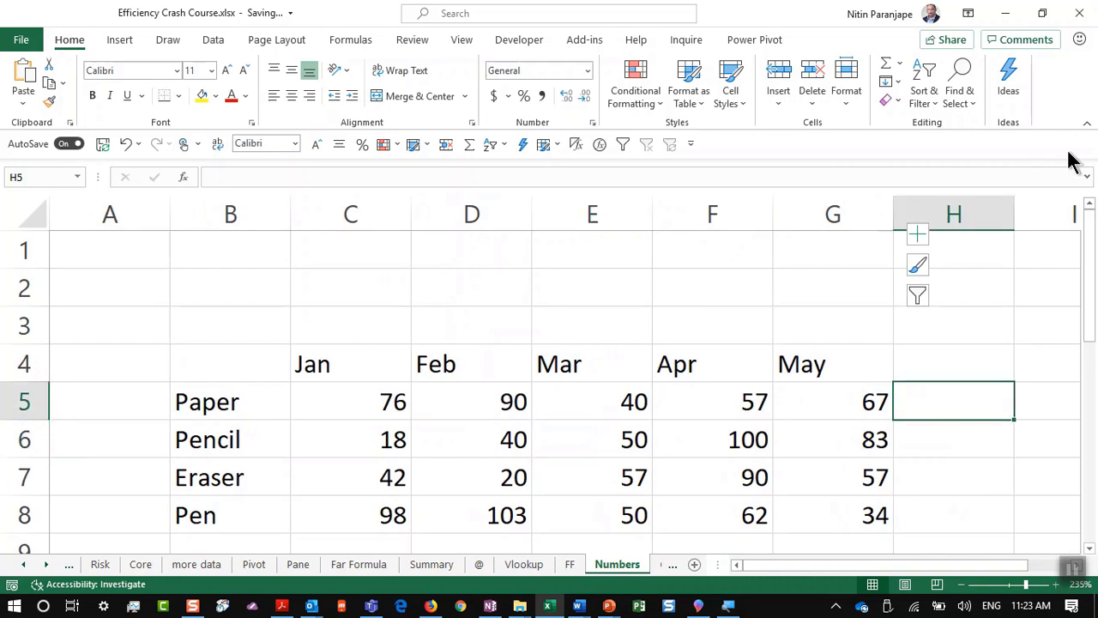
left_click(1087, 122)
scroll(849, 343, "down", 3)
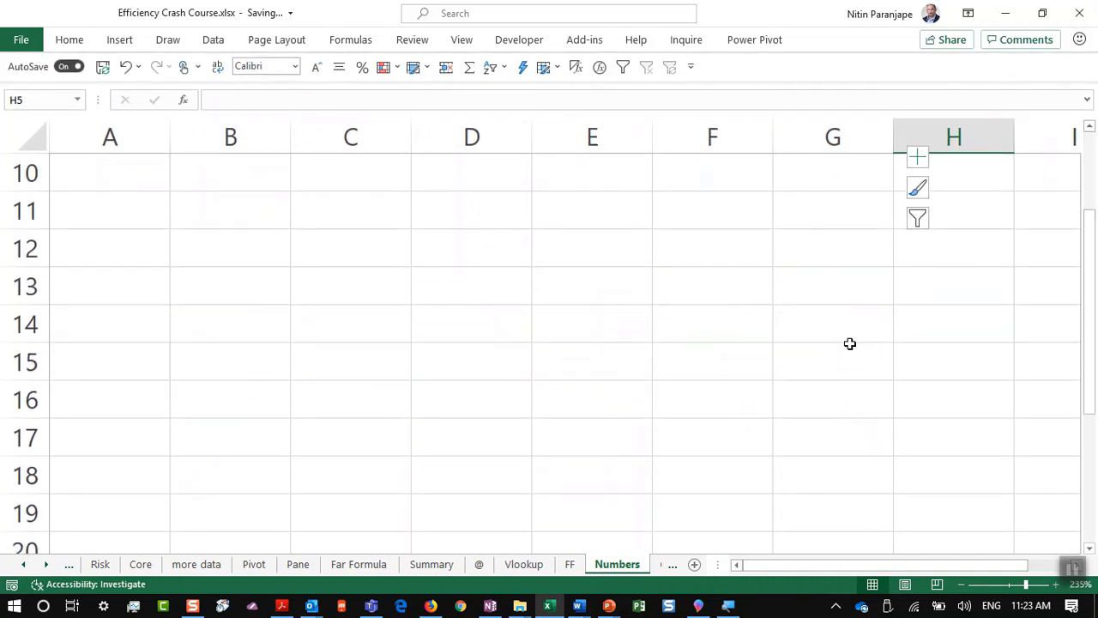
scroll(849, 343, "up", 3)
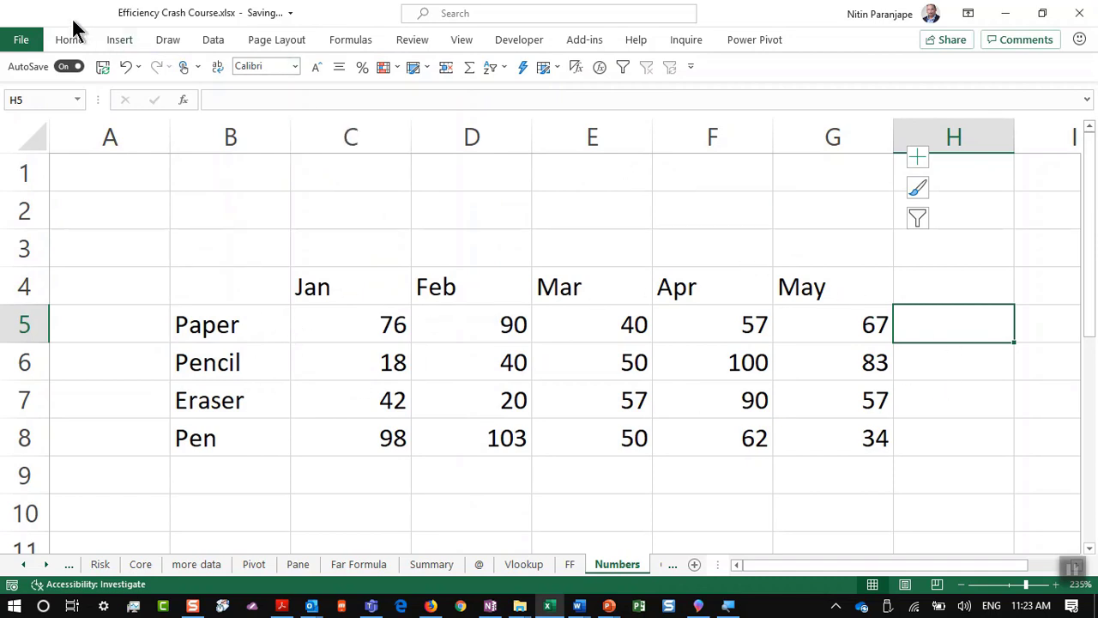
left_click(118, 41)
left_click(119, 40)
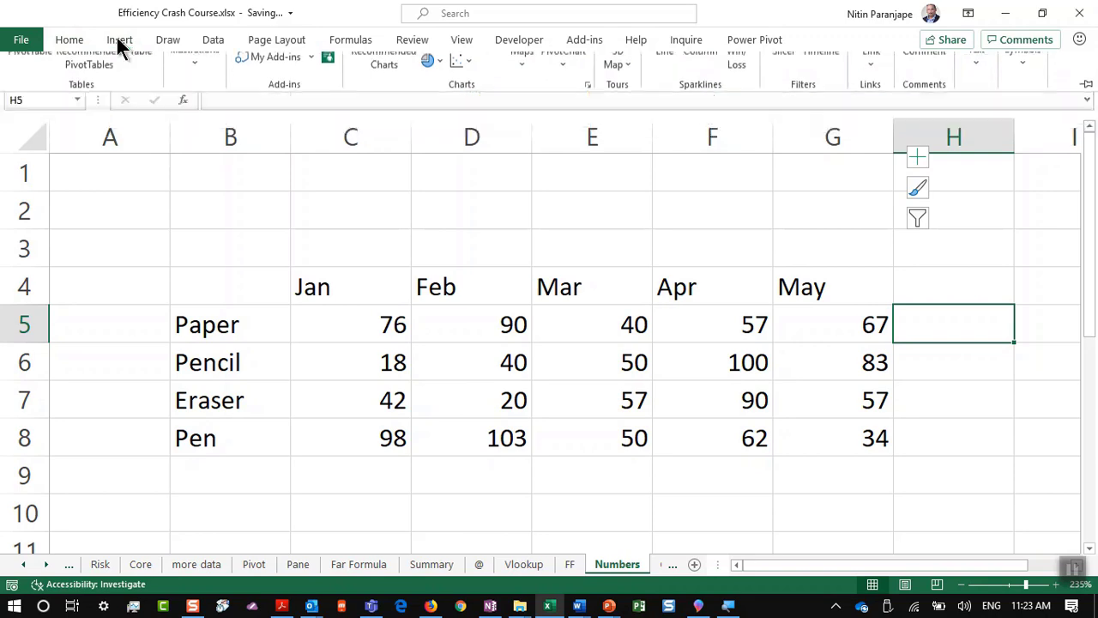
double_click(119, 40)
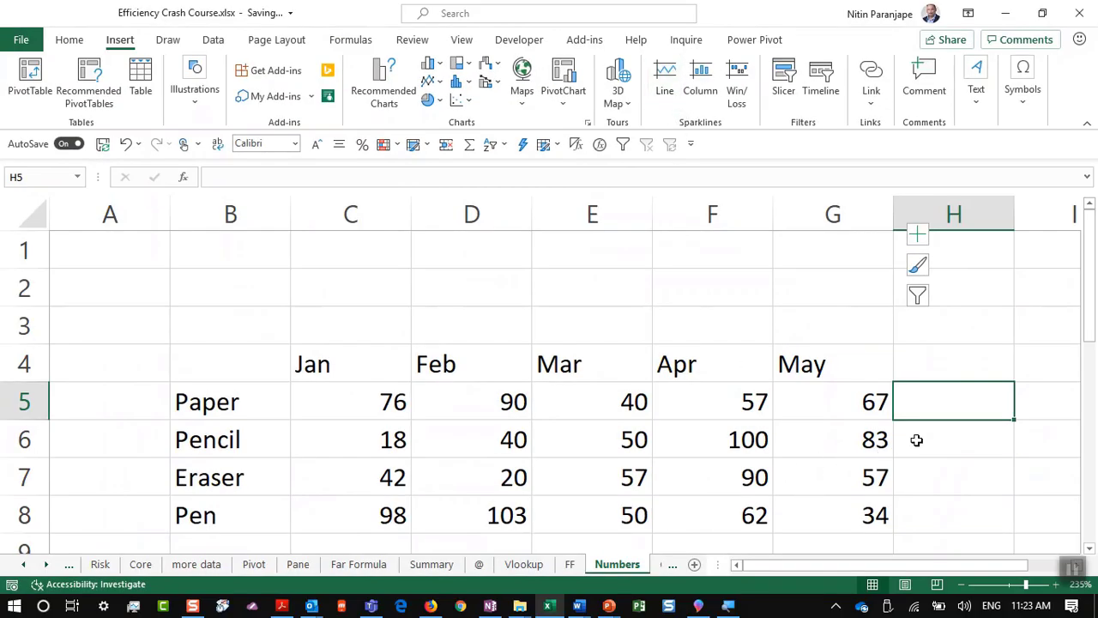
Step: Create line sparklines in H5:H8 from the data range C5:G8
left_click_drag(946, 397, 960, 512)
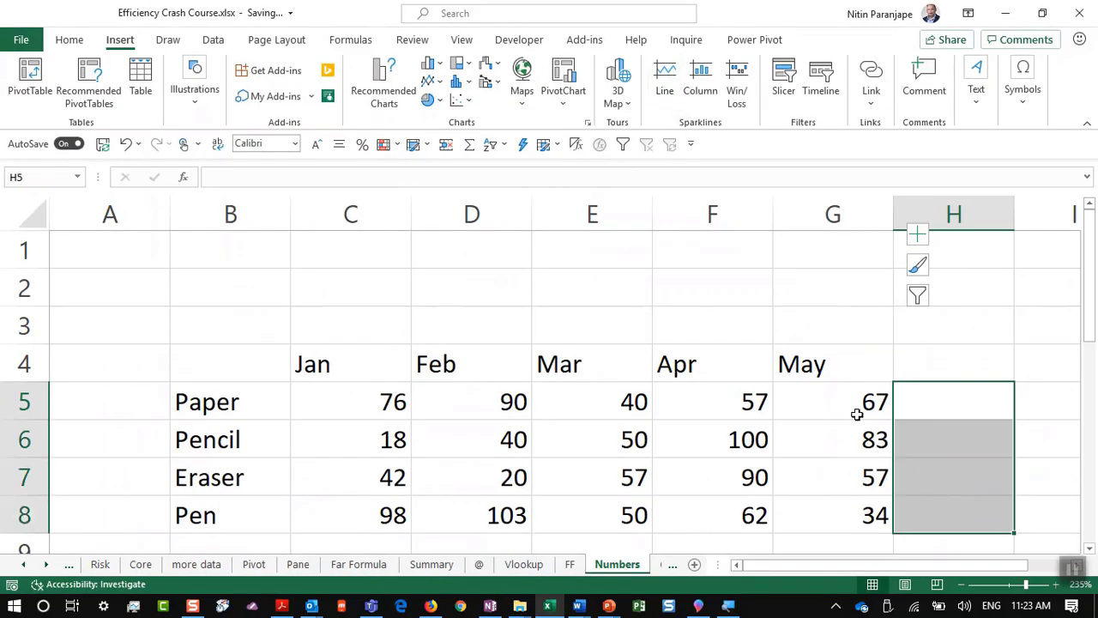
left_click(662, 86)
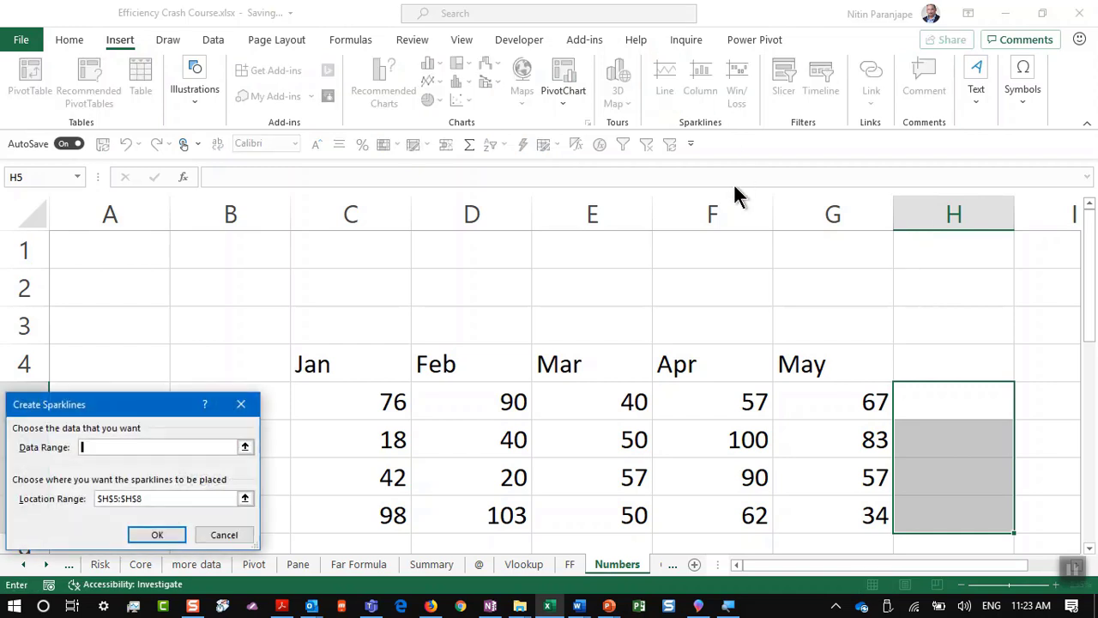
left_click_drag(367, 400, 837, 511)
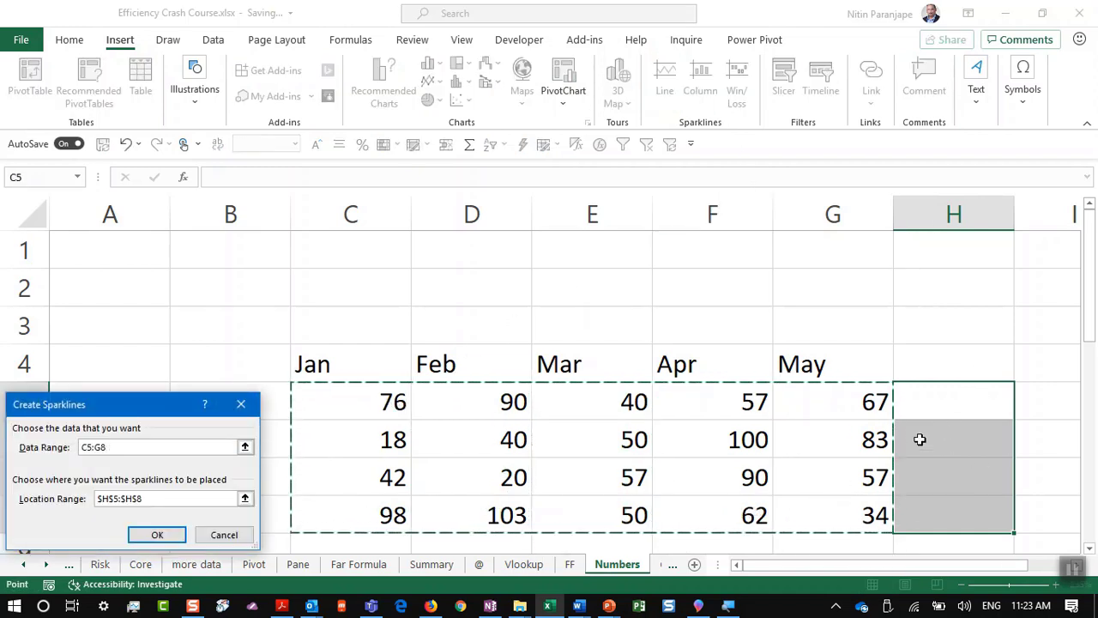
left_click(154, 535)
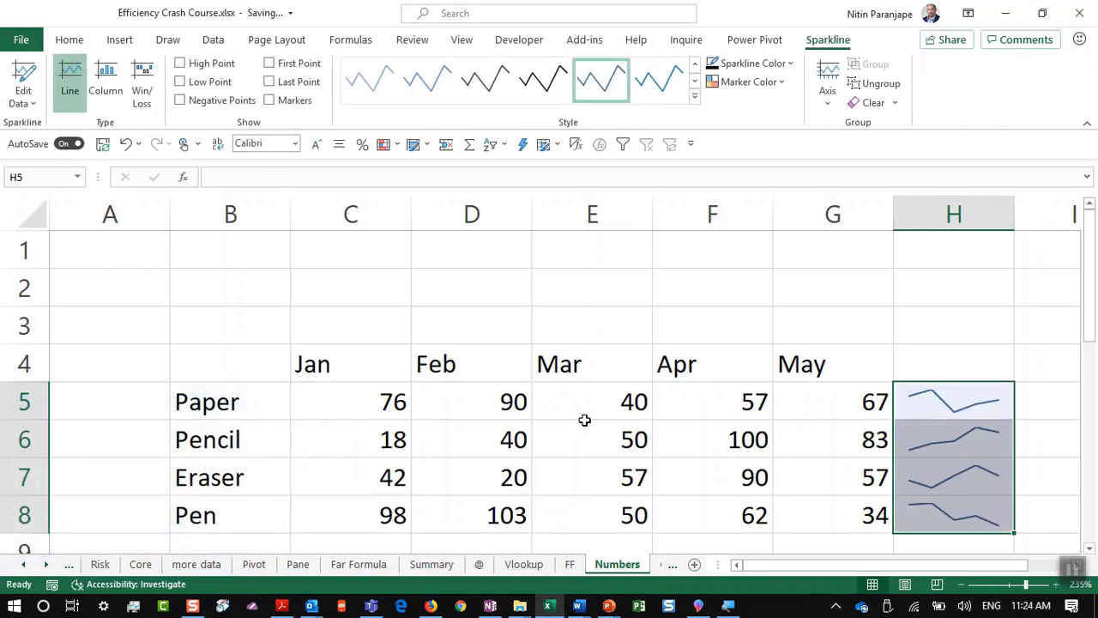
Step: Review the sparklines against the January values, then switch to PowerPoint
left_click(902, 467)
left_click(958, 363)
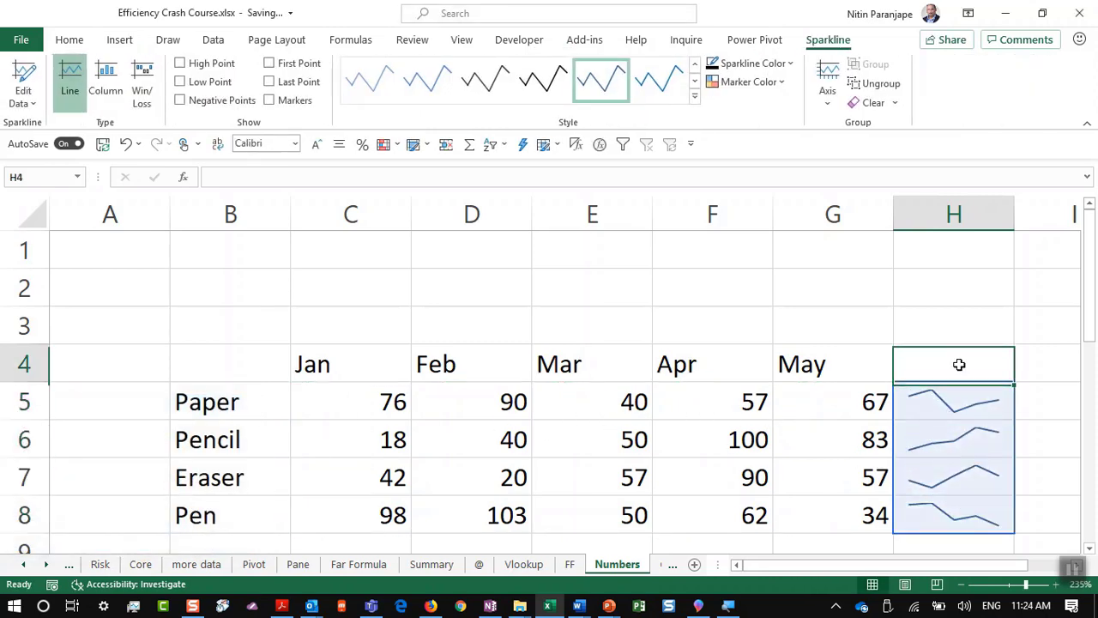
scroll(983, 352, "up", 6)
scroll(985, 363, "down", 1)
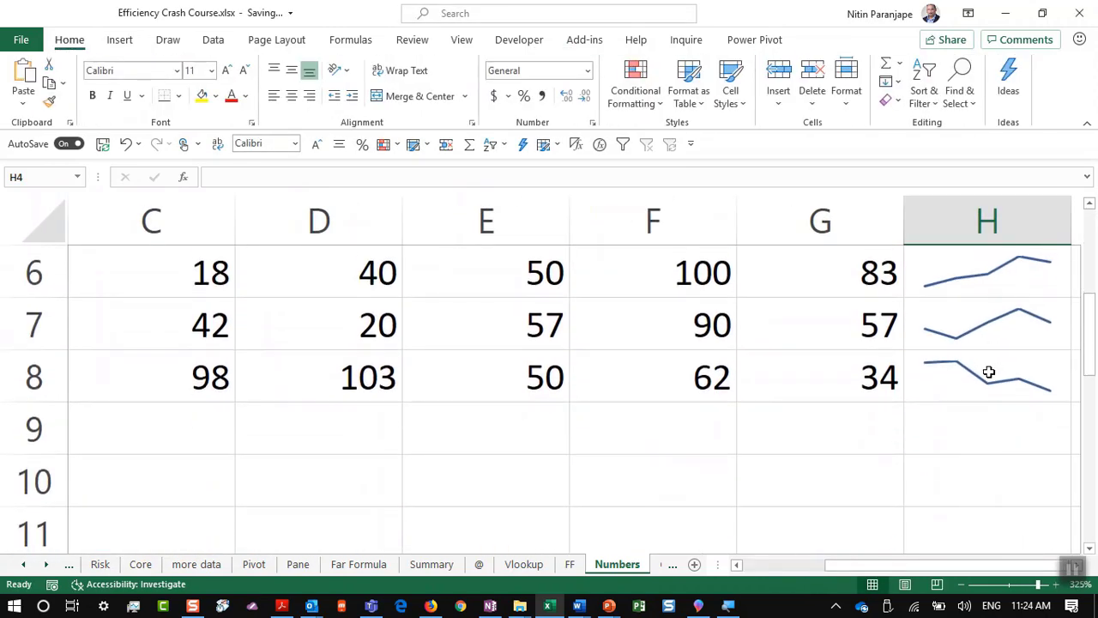
scroll(986, 369, "up", 1)
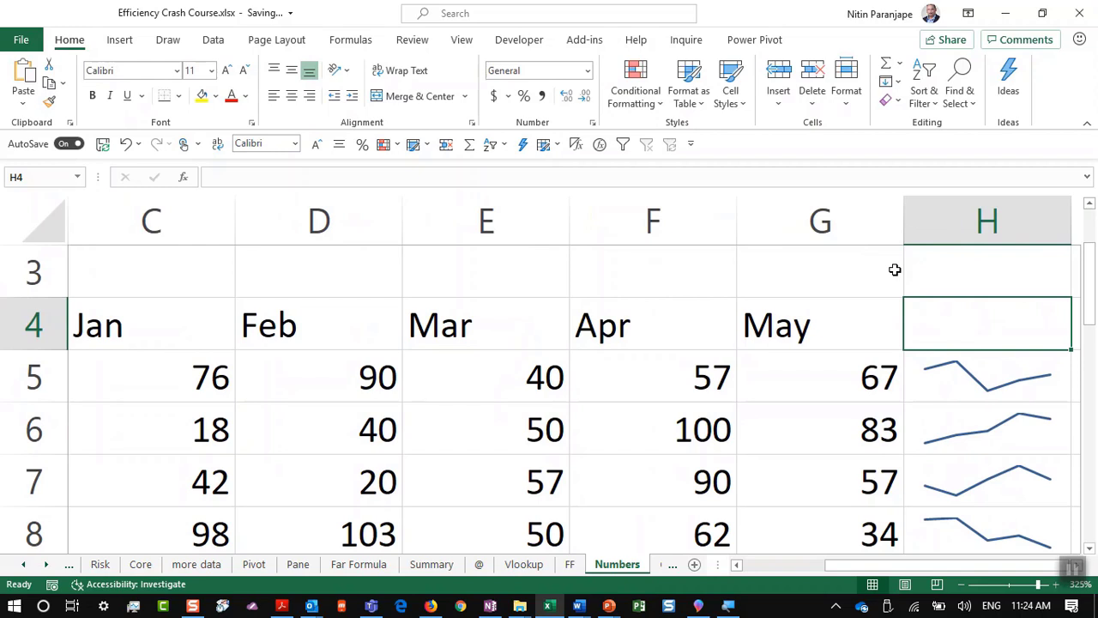
left_click(187, 376)
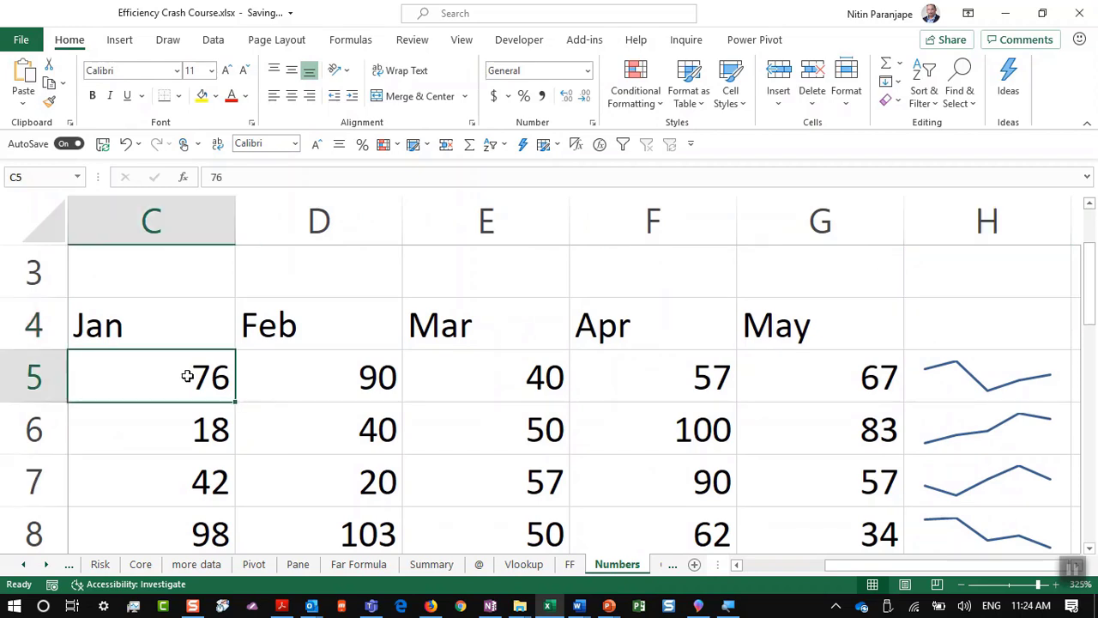
key("Up")
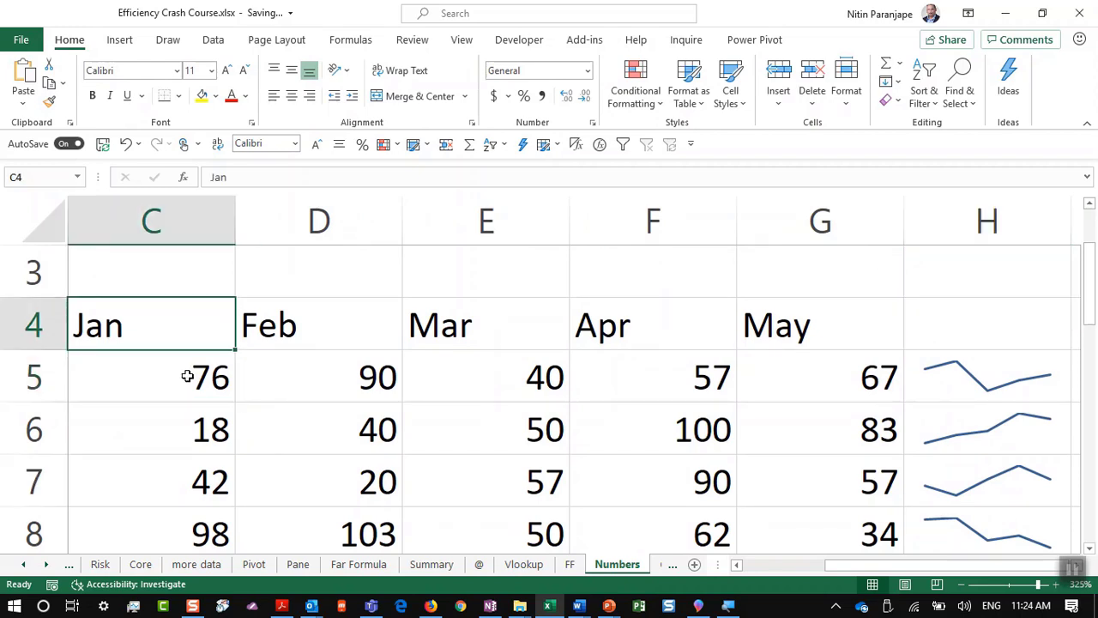
key("Down")
key("Down")
key("Down")
key("Down")
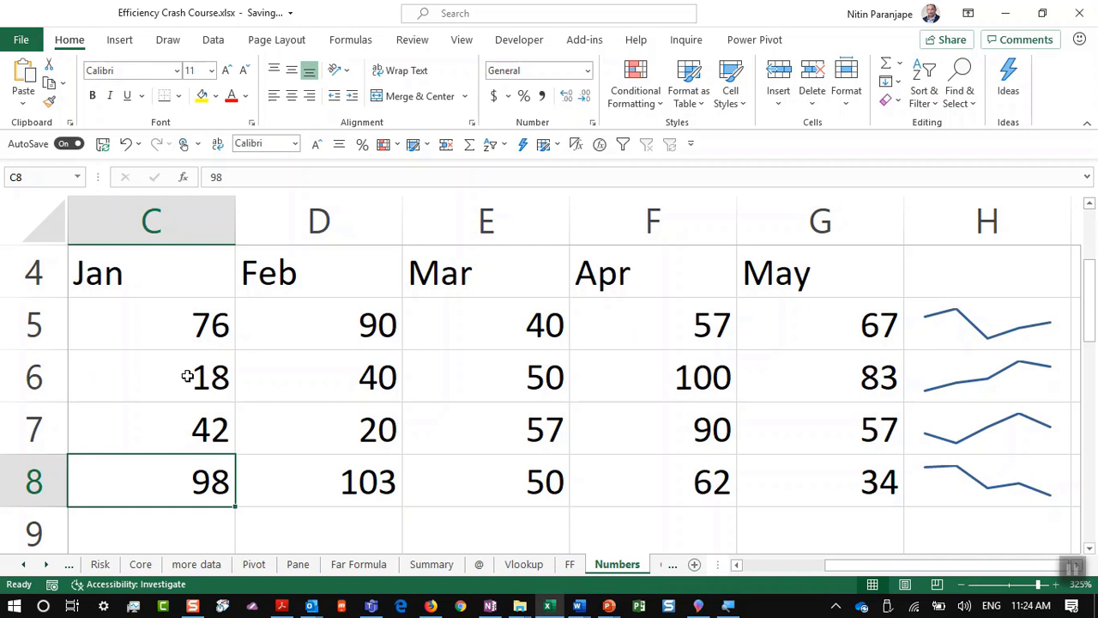
left_click(938, 351)
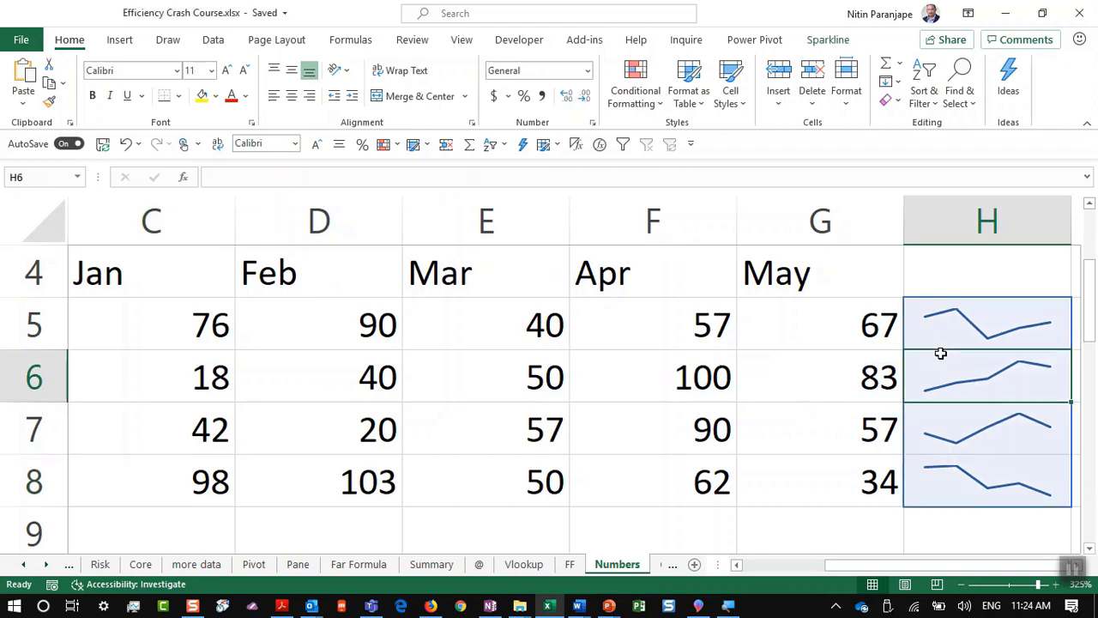
key("alt+Tab")
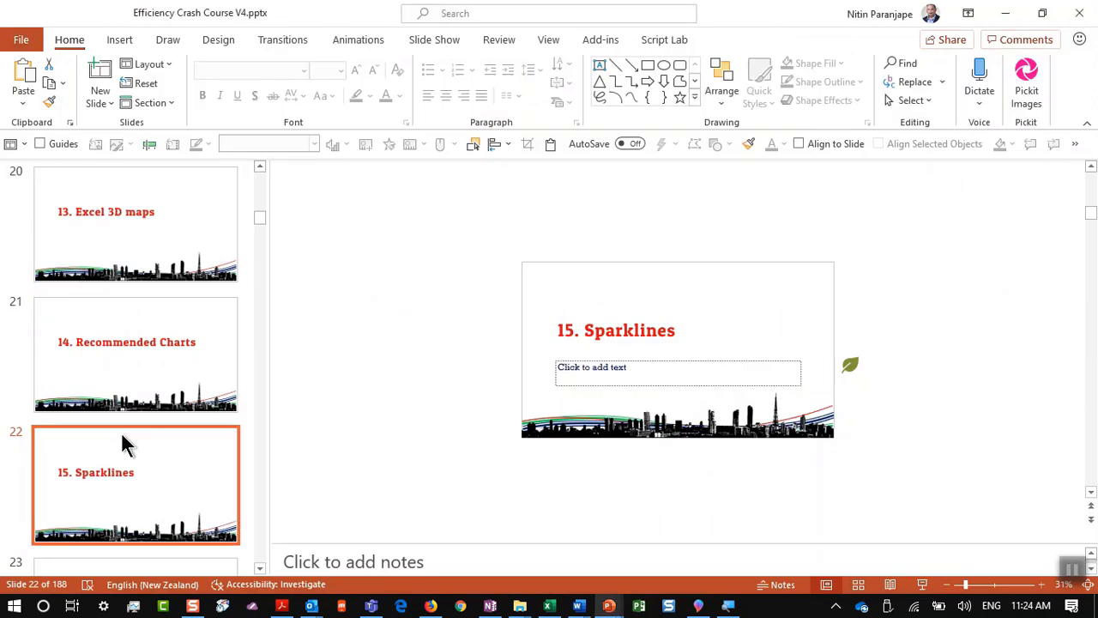
Step: Present slide 23, '16. DO NOT use subtotals', from the current slide and return to Excel
scroll(125, 437, "down", 2)
left_click(128, 483)
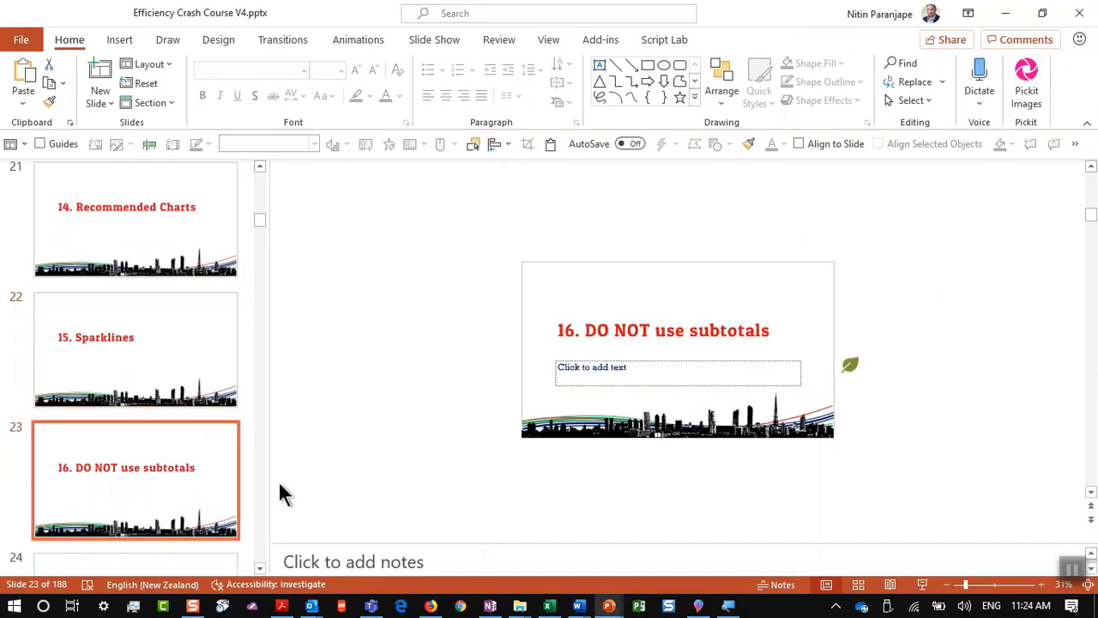
left_click(922, 584)
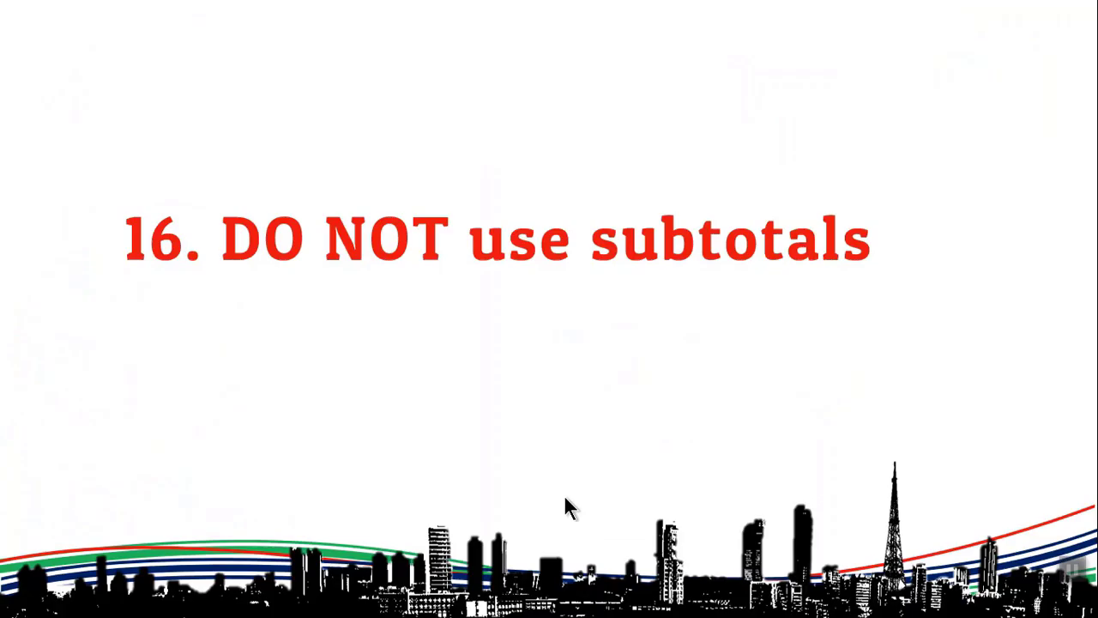
key("alt+Tab")
key("alt+Tab")
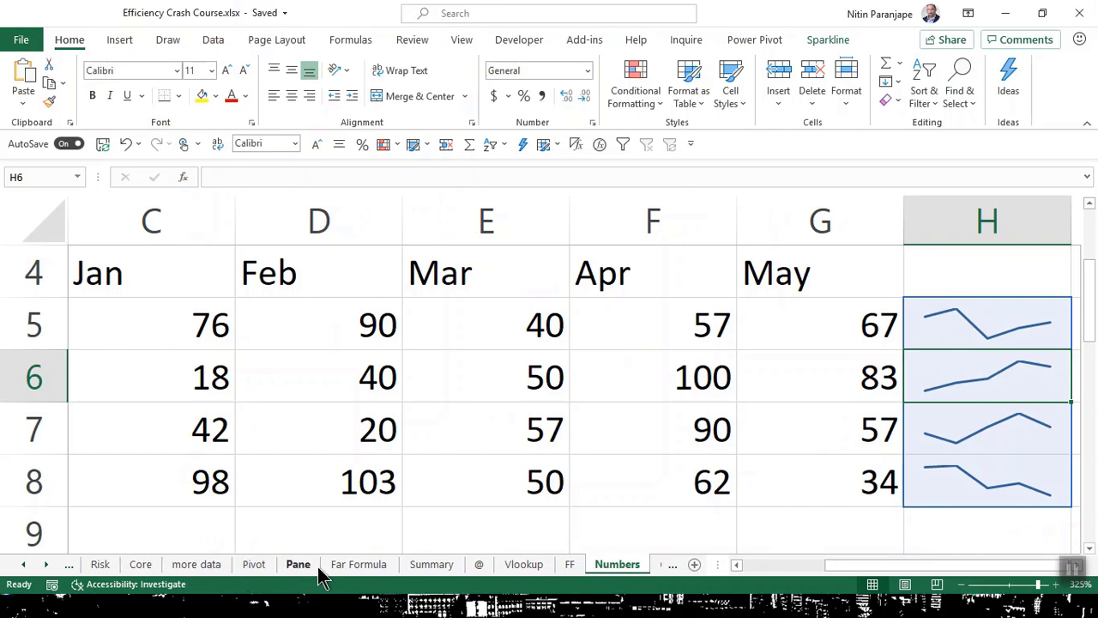
Step: Open the Credit sheet and scroll down through its credit-card transaction table
left_click(665, 566)
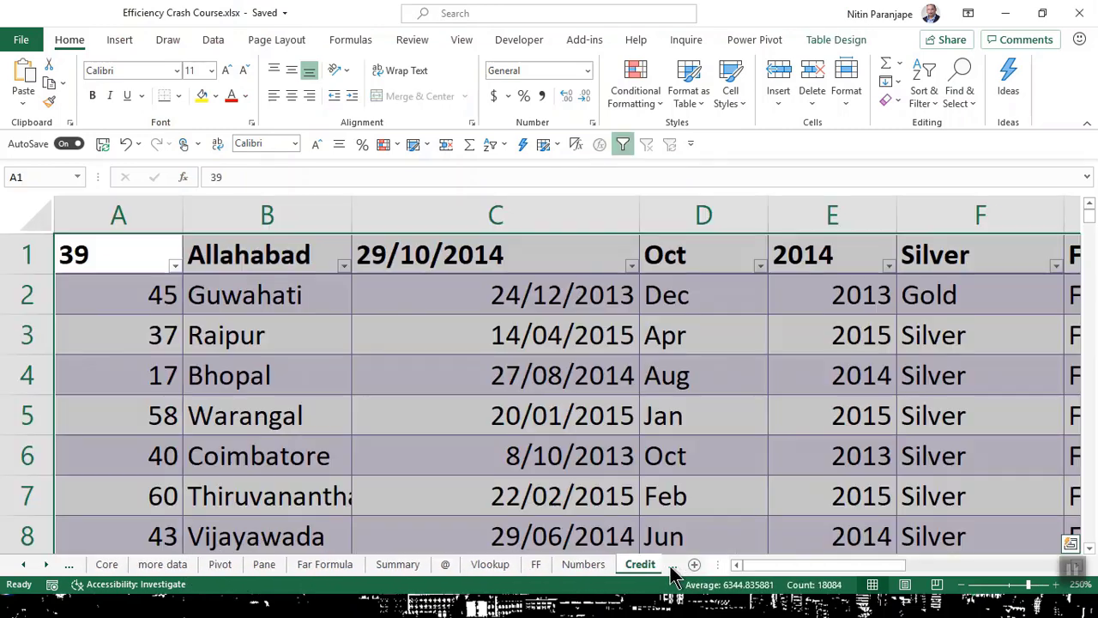
left_click(600, 503)
scroll(600, 431, "down", 8)
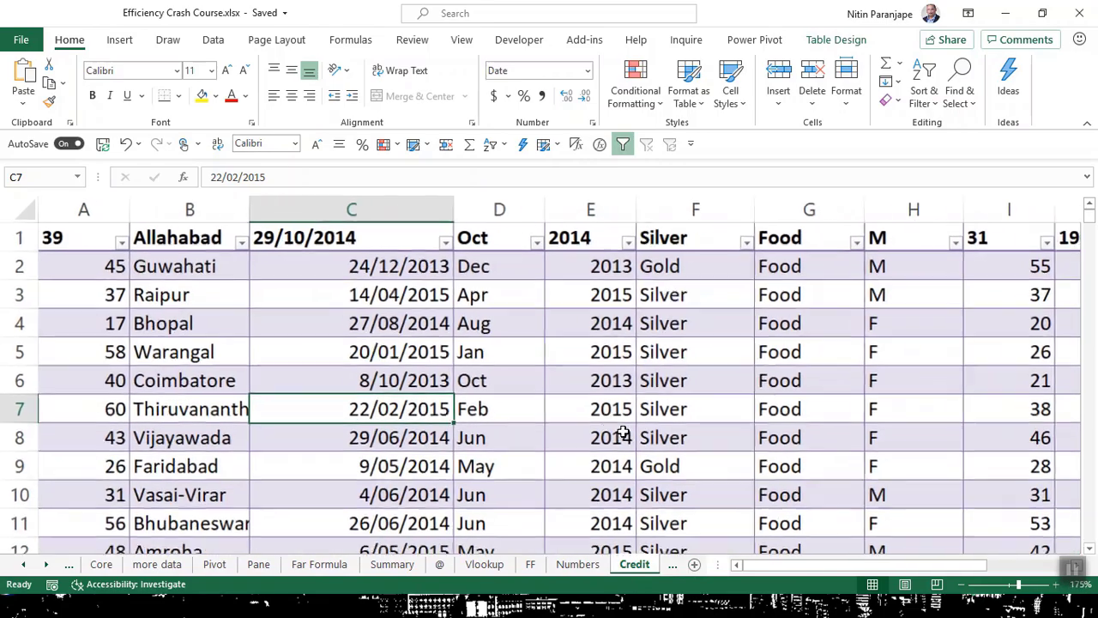
scroll(623, 430, "down", 1)
scroll(624, 432, "down", 20)
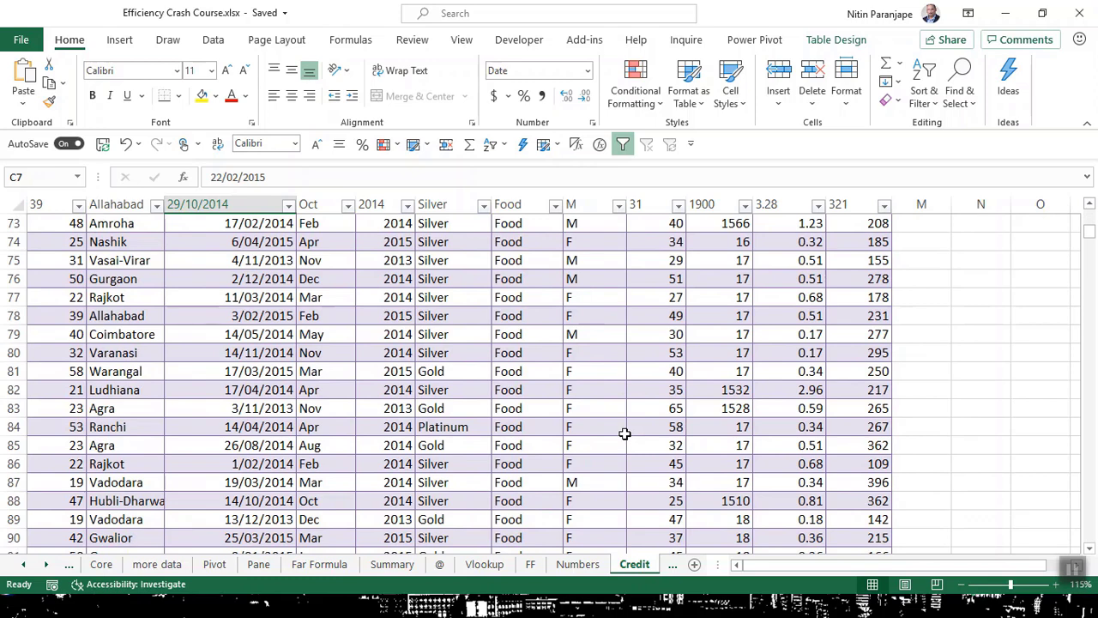
Step: Inspect the table's card-type cells, including Platinum in F62 and the nearby Silver entries
left_click(640, 407)
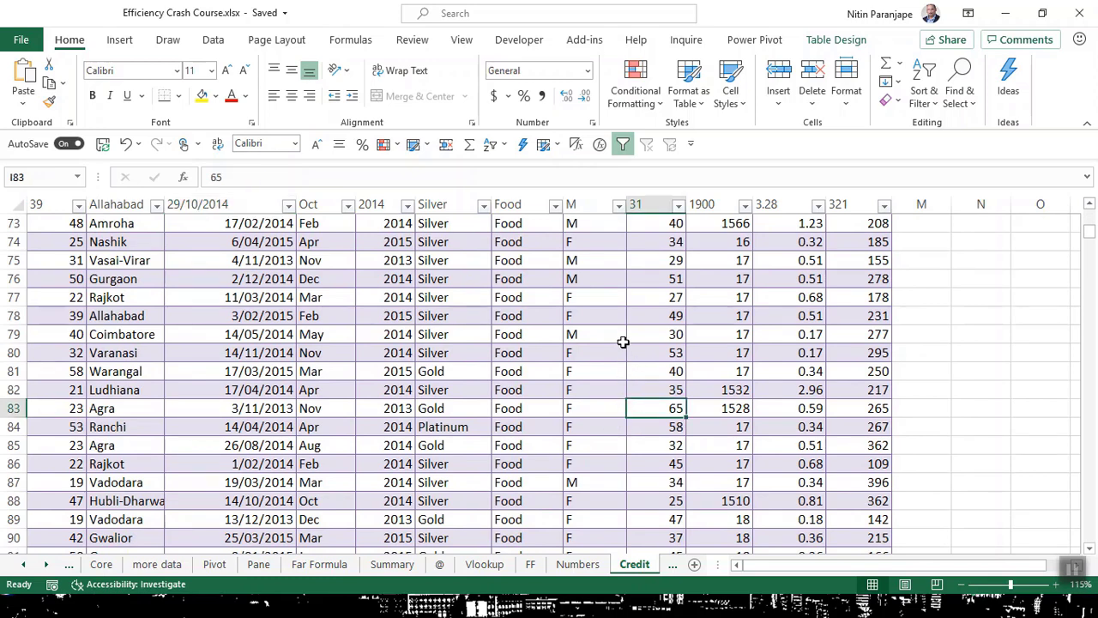
scroll(490, 392, "up", 5)
scroll(491, 394, "up", 5)
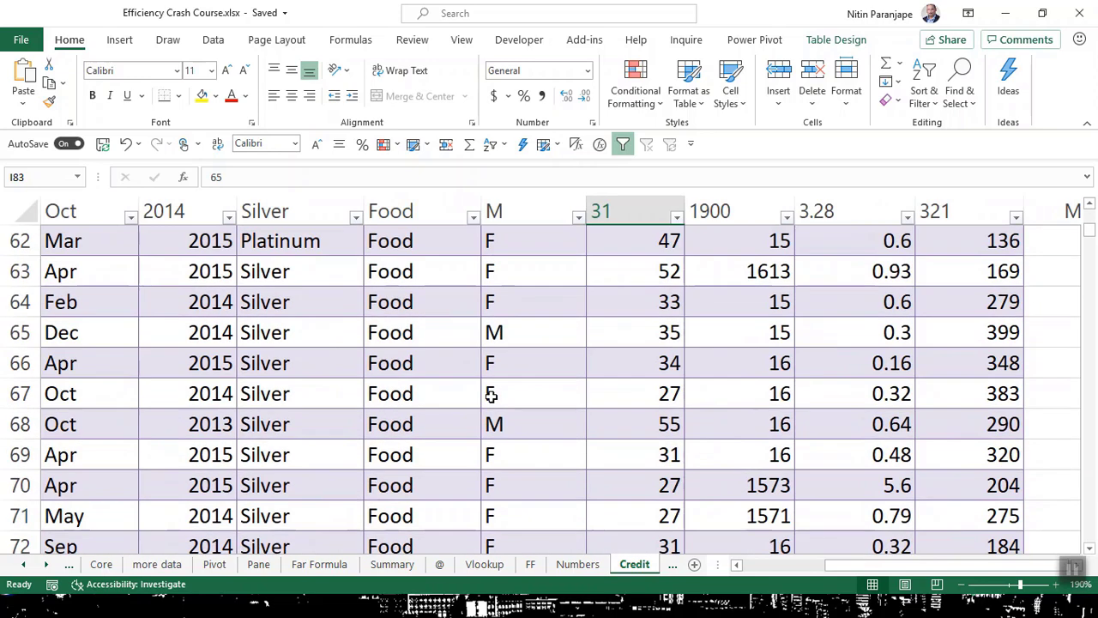
left_click(290, 271)
left_click(295, 244)
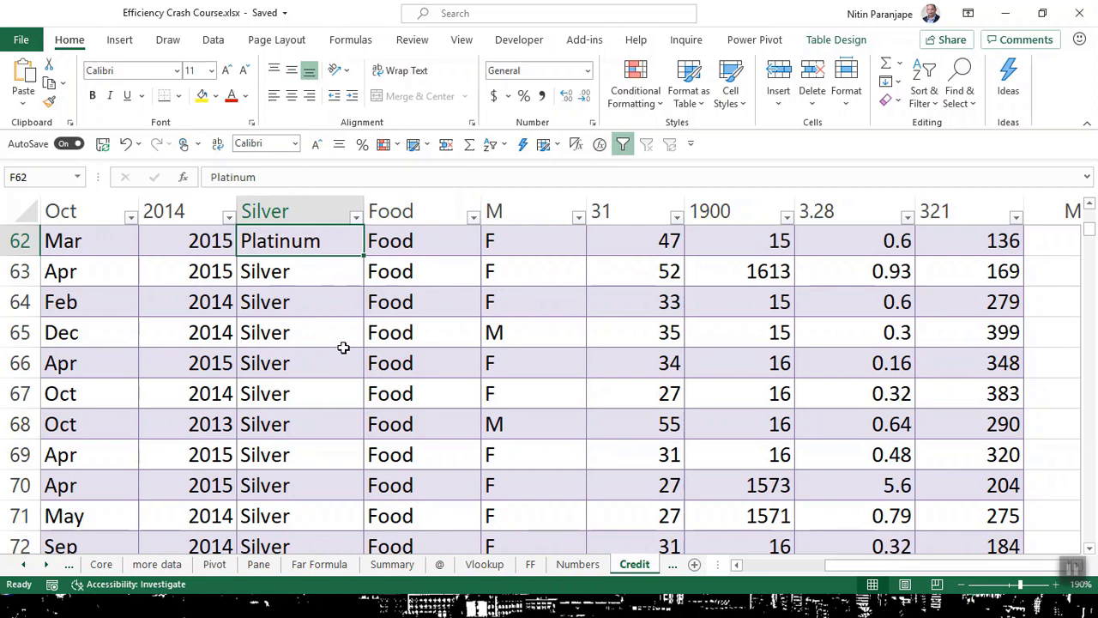
left_click(343, 352)
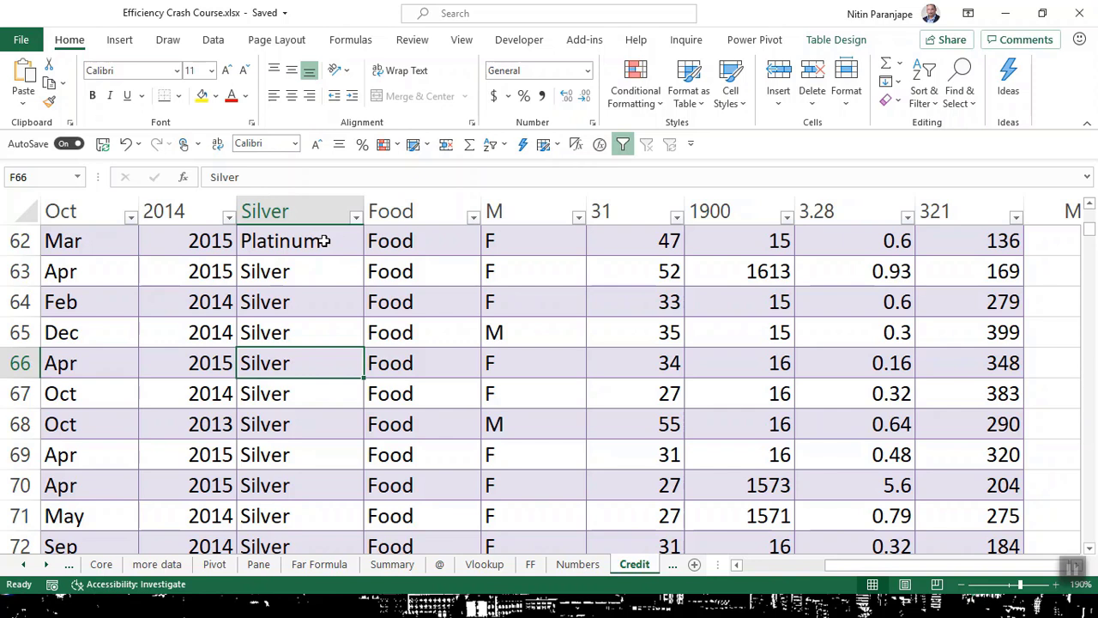
left_click(283, 332)
Step: Advance the show to slide 24, '17. Use Pivot Tables for analysis', end it, and return to Excel
key("alt+Tab")
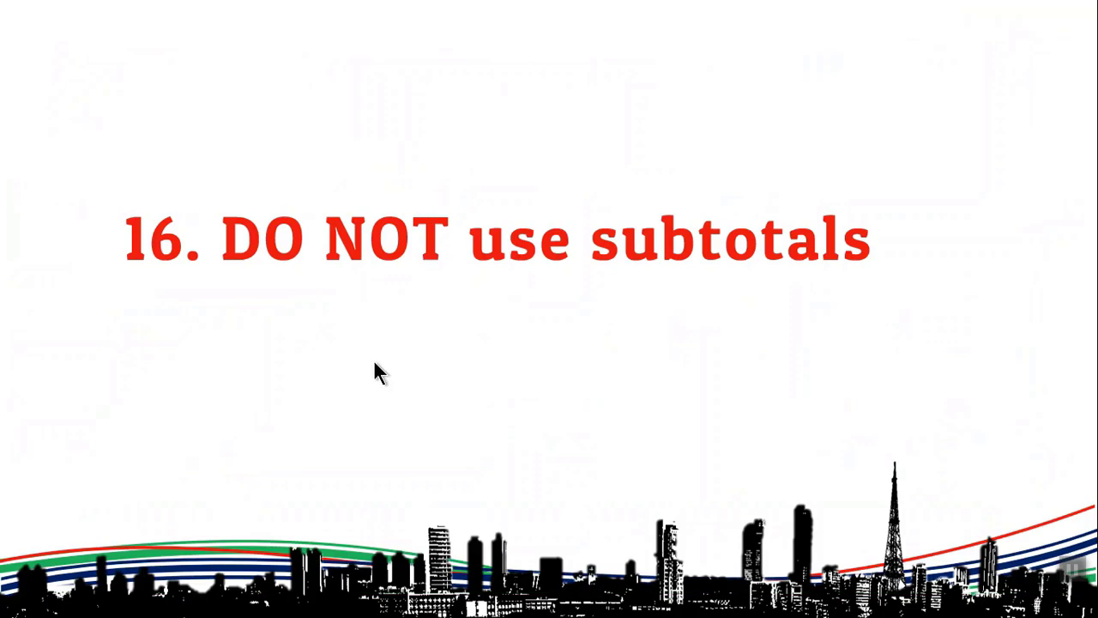
left_click(374, 363)
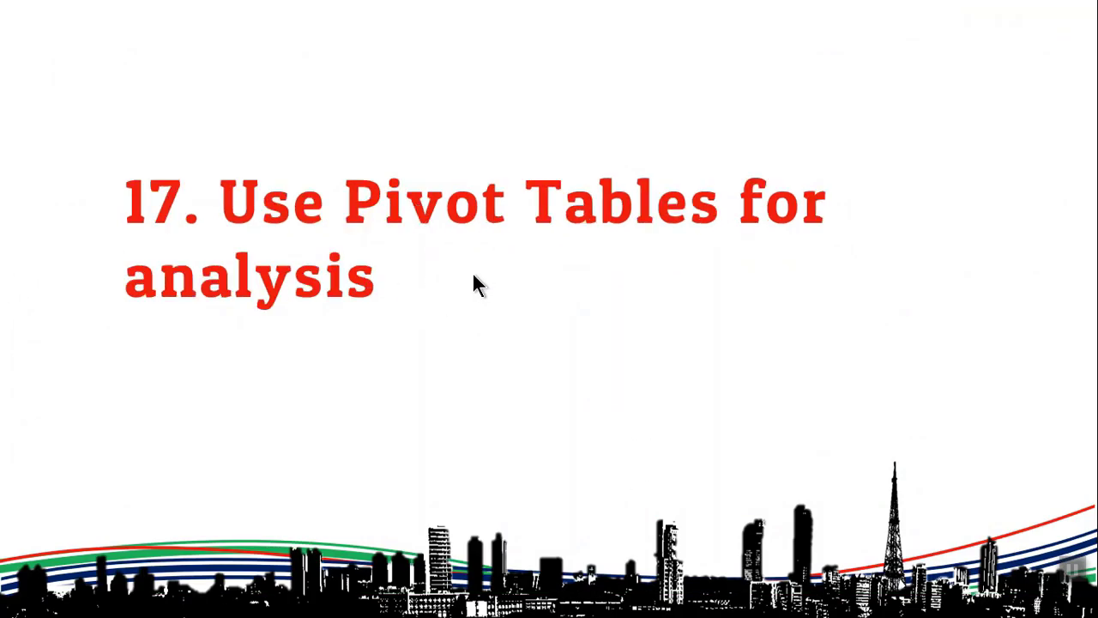
key("Escape")
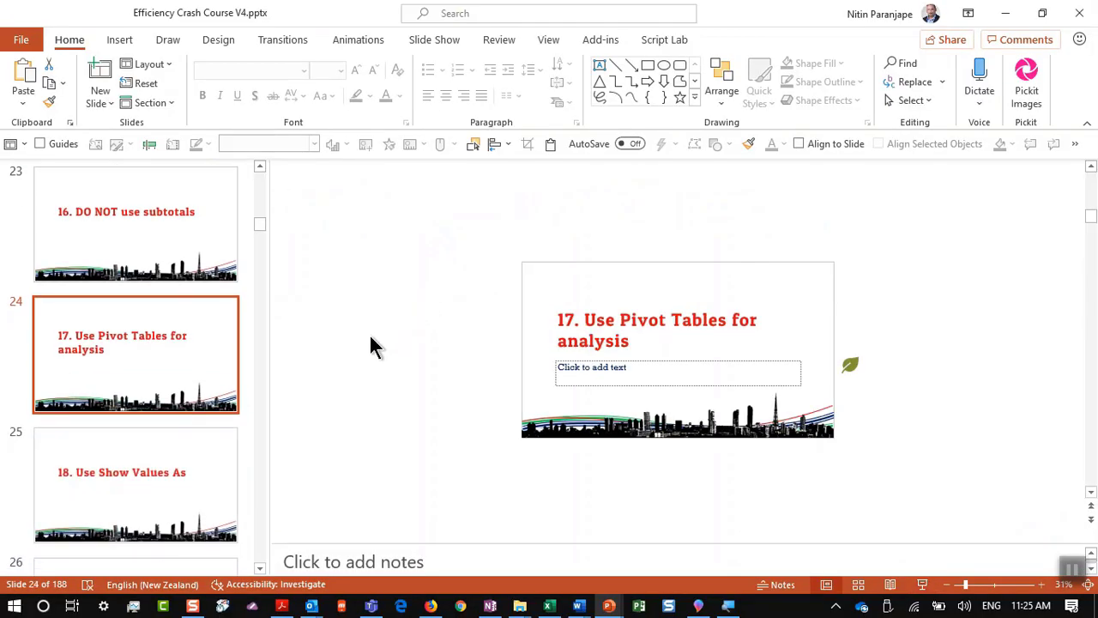
key("alt+Tab")
left_click(402, 264)
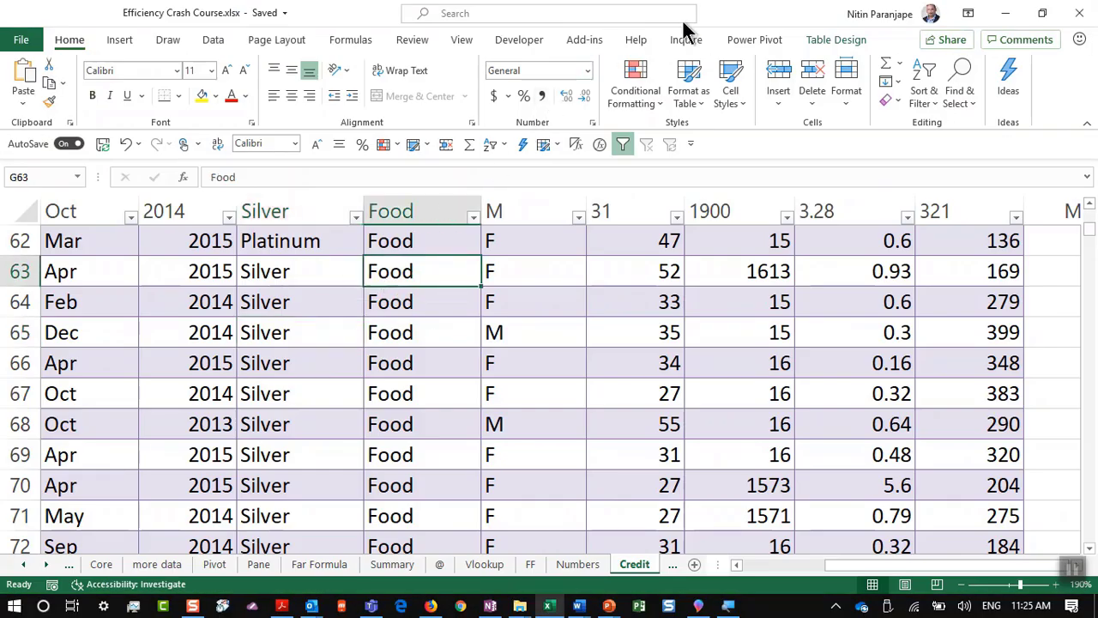
Step: Convert the Credit table to a normal range and select the whole data region
left_click(850, 39)
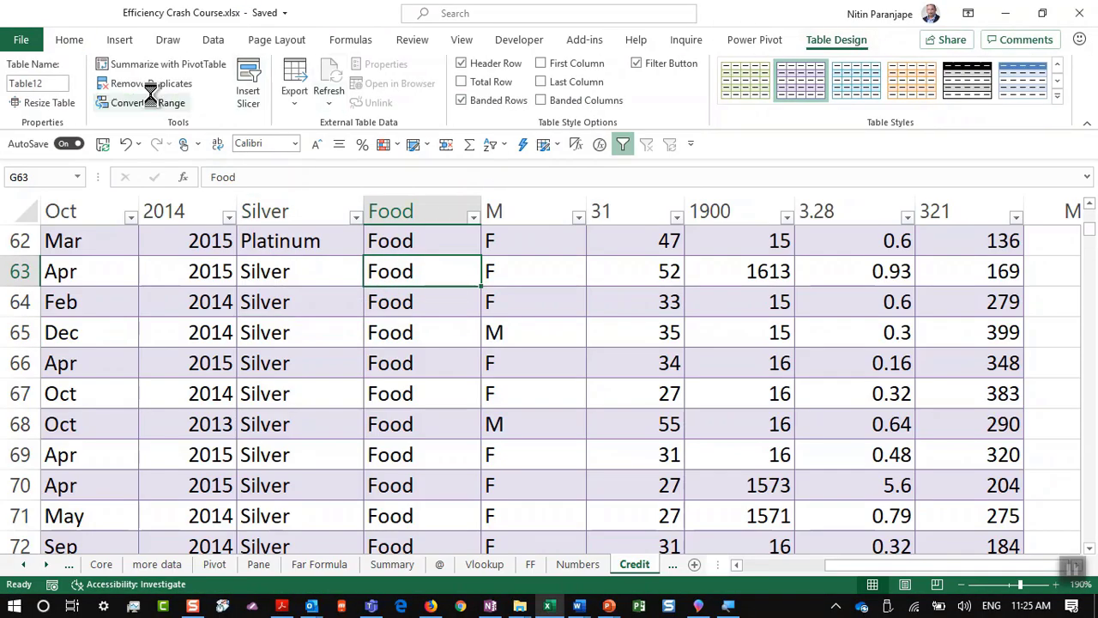
left_click(148, 102)
left_click(521, 350)
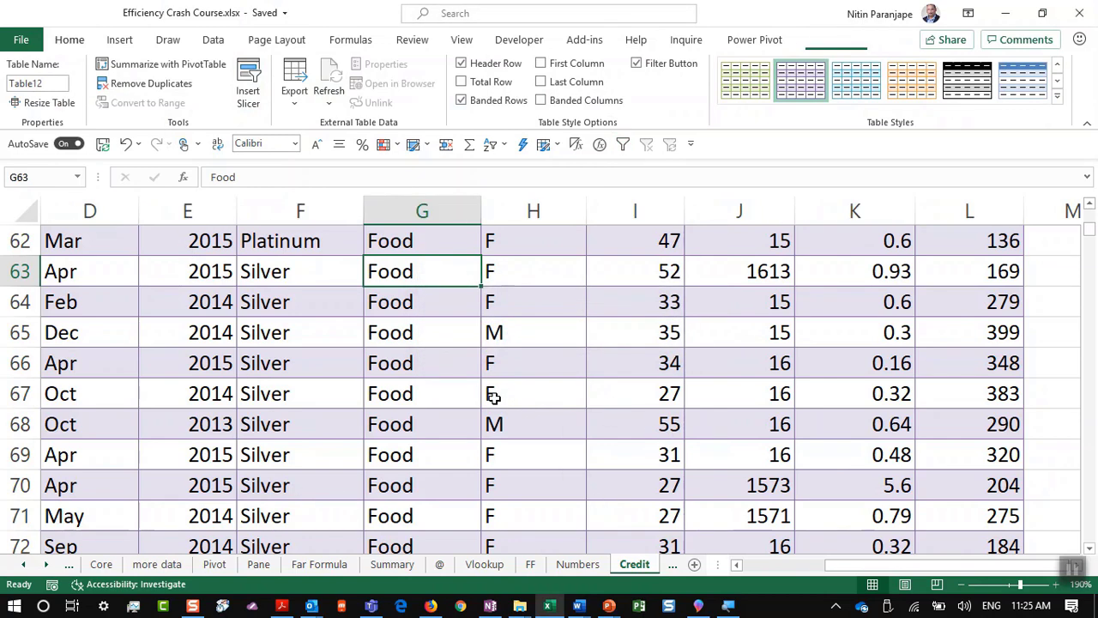
key("ctrl+a")
Step: Open the Credit Card Transactions - India workbook from Excel's recent workbooks list
scroll(493, 395, "up", 20)
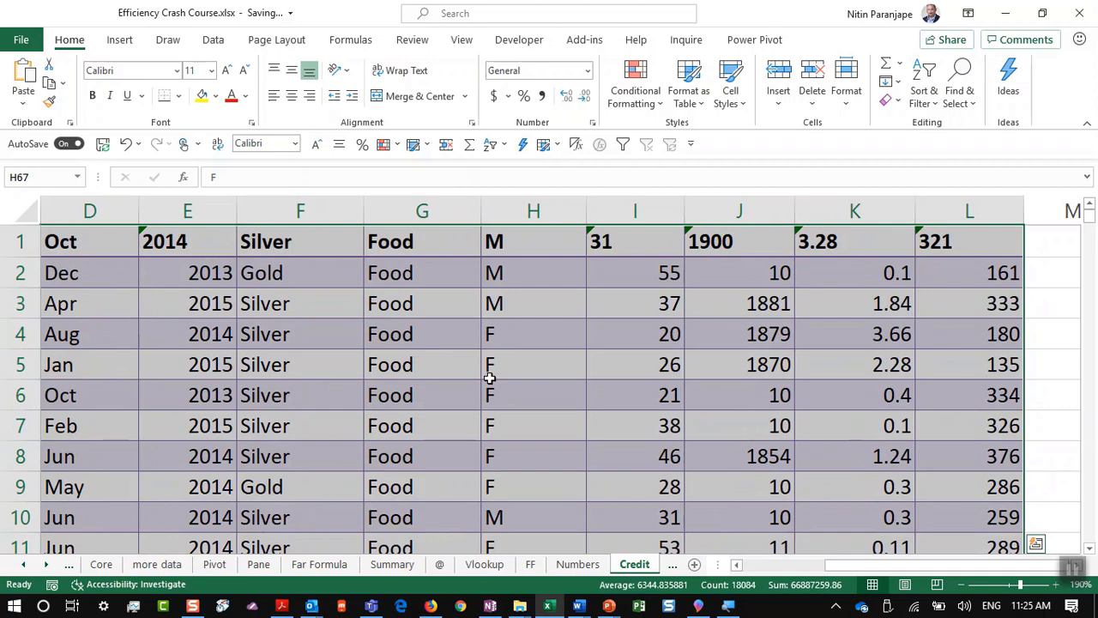
scroll(489, 377, "down", 3)
scroll(489, 378, "up", 3)
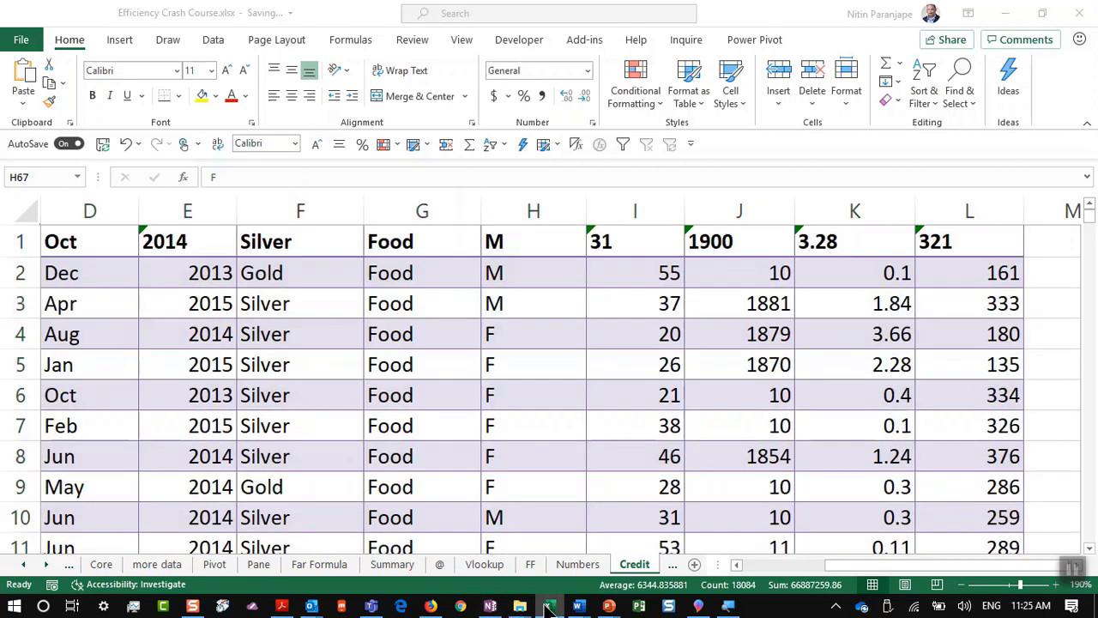
right_click(549, 606)
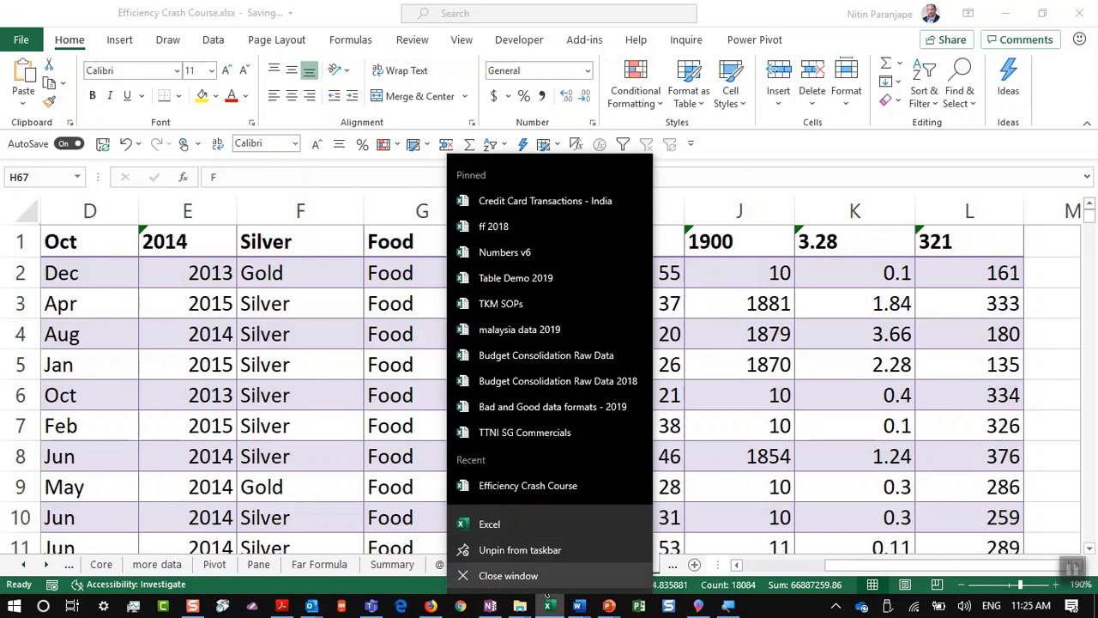
left_click(534, 203)
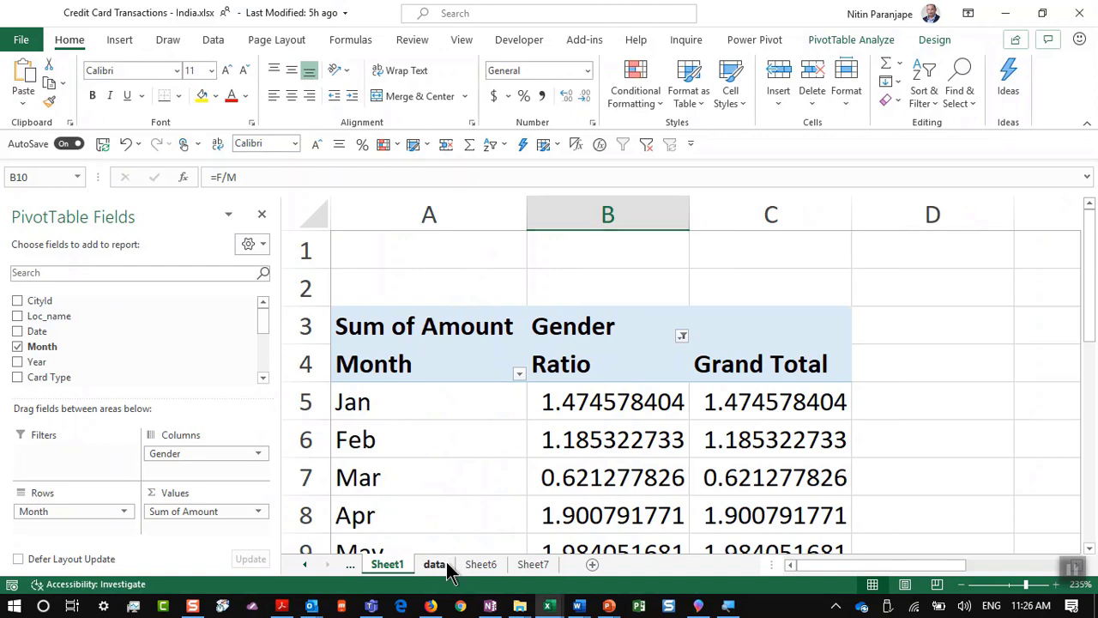
Step: Insert an empty PivotTable5 from the Table2 transaction data on a new worksheet
left_click(445, 564)
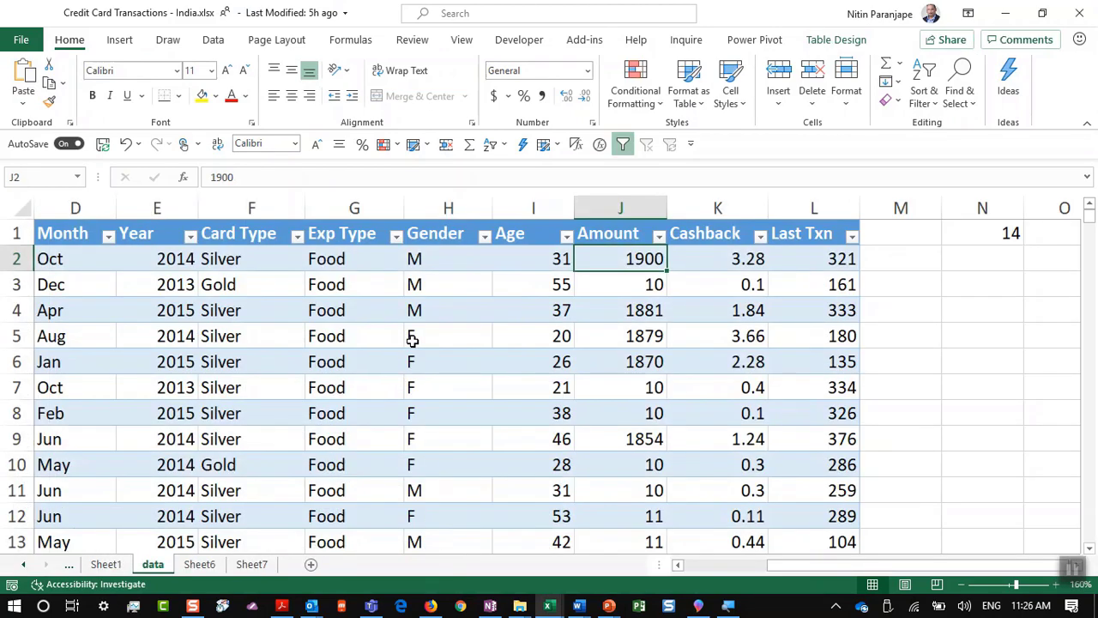
left_click(351, 341)
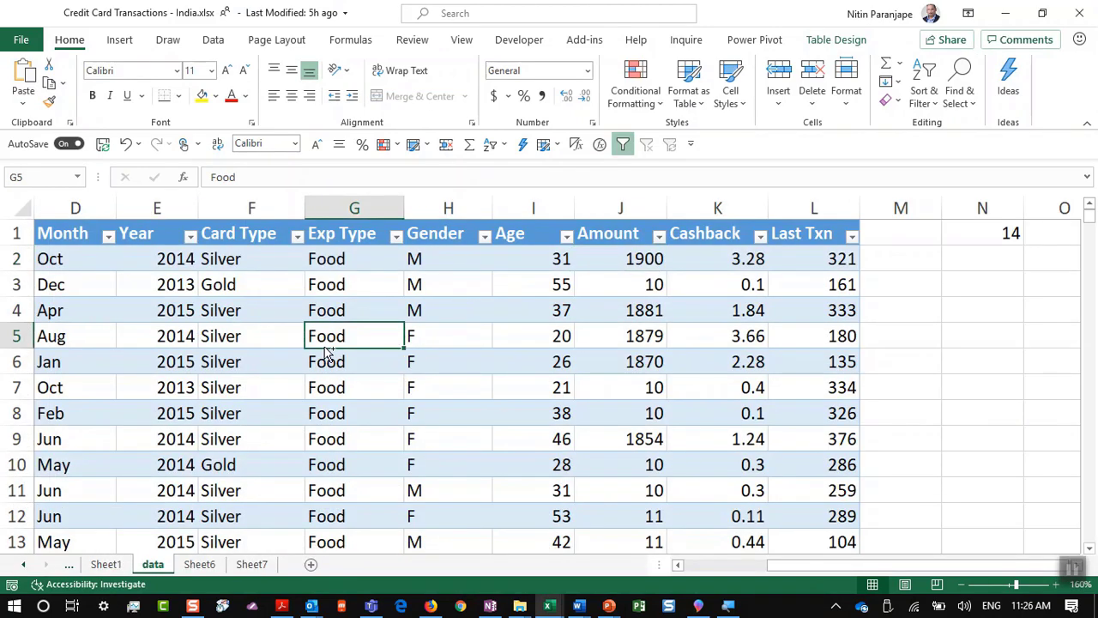
key("ctrl+Home")
scroll(335, 522, "up", 5)
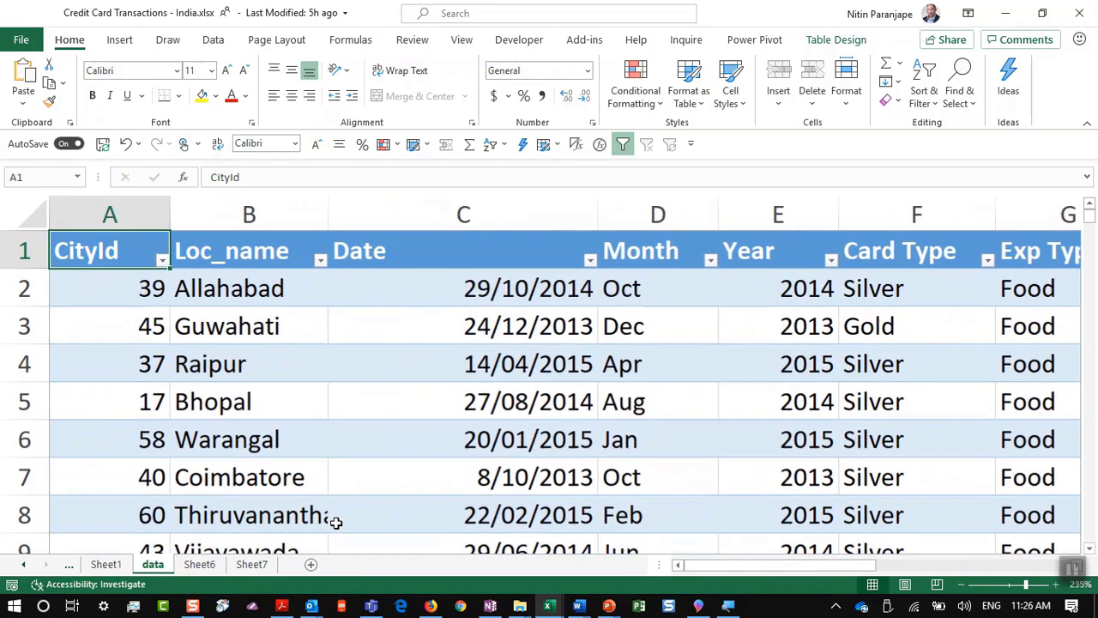
left_click(122, 40)
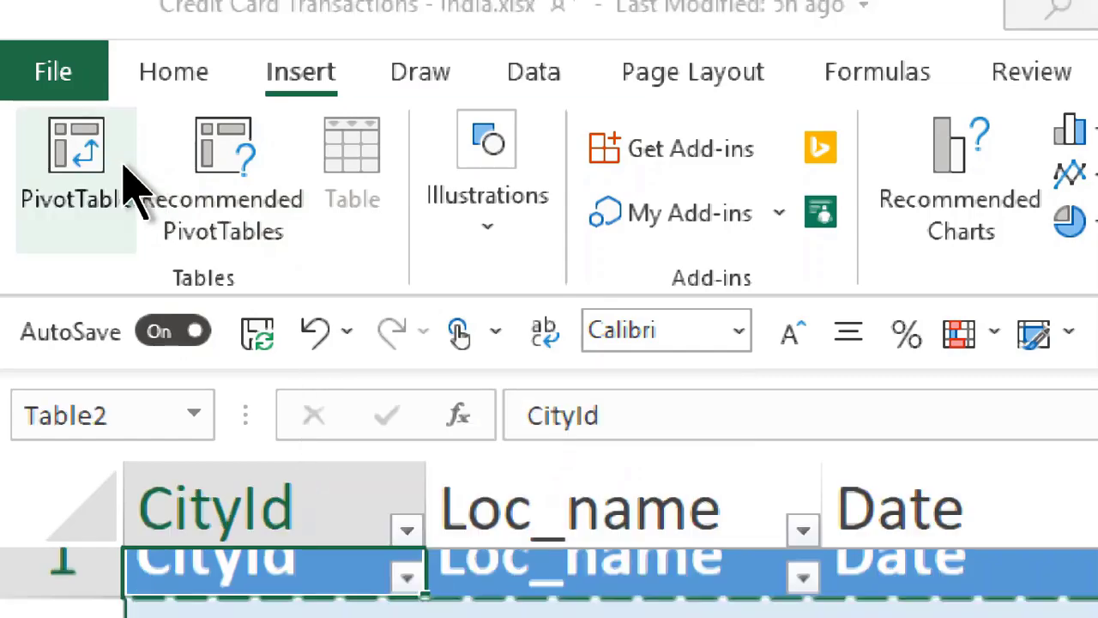
left_click(129, 191)
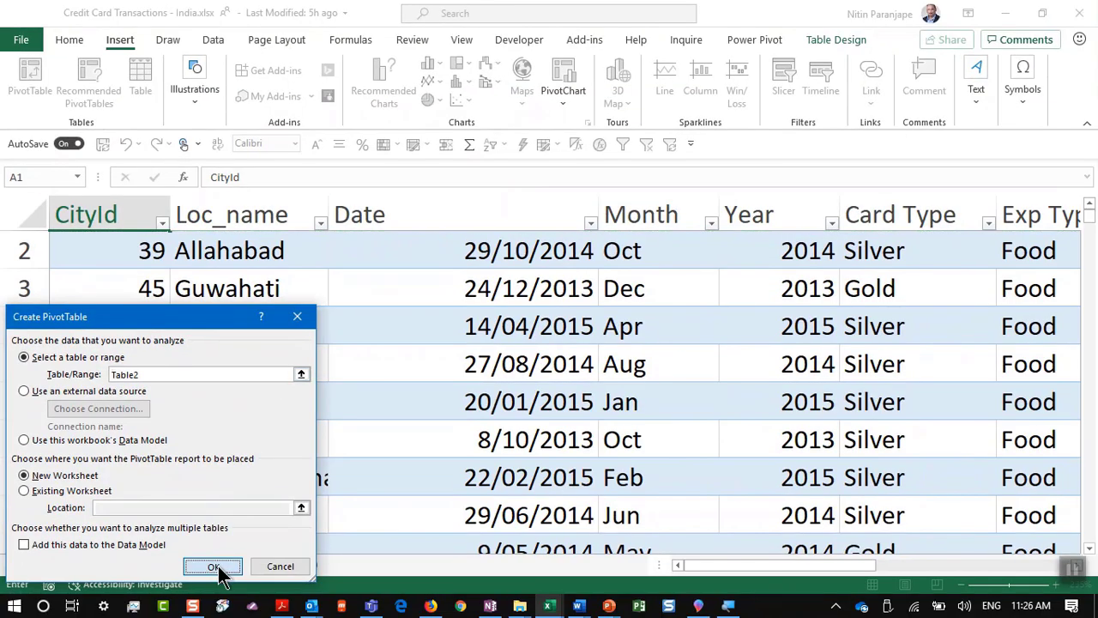
left_click(212, 566)
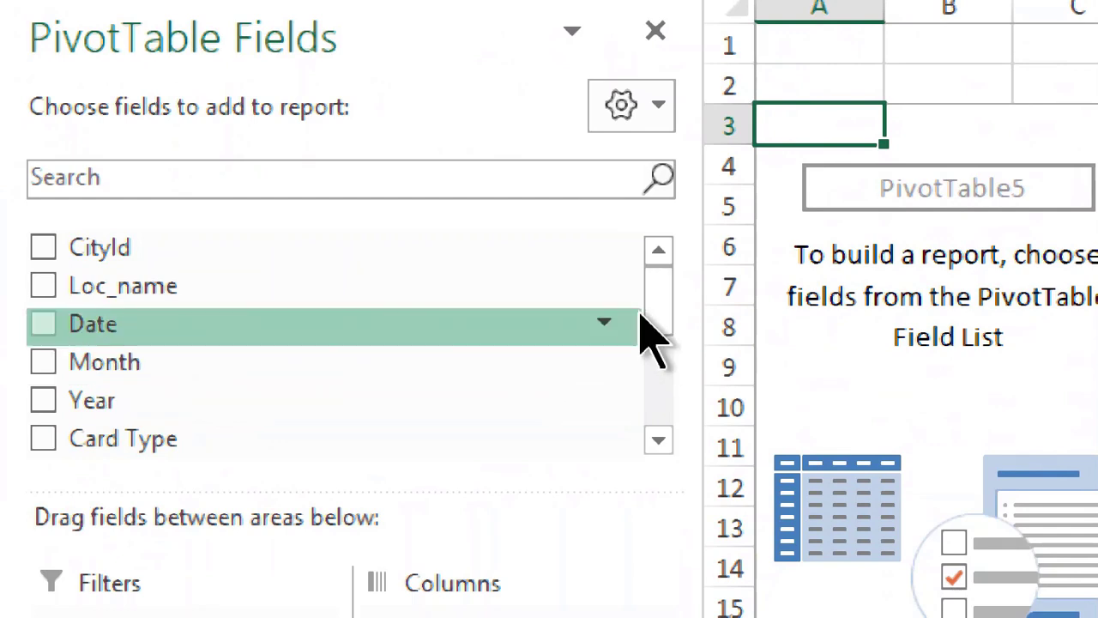
Step: Sum Amount in the pivot's Values, and try Exp Type in Rows before removing it
scroll(364, 227, "down", 2)
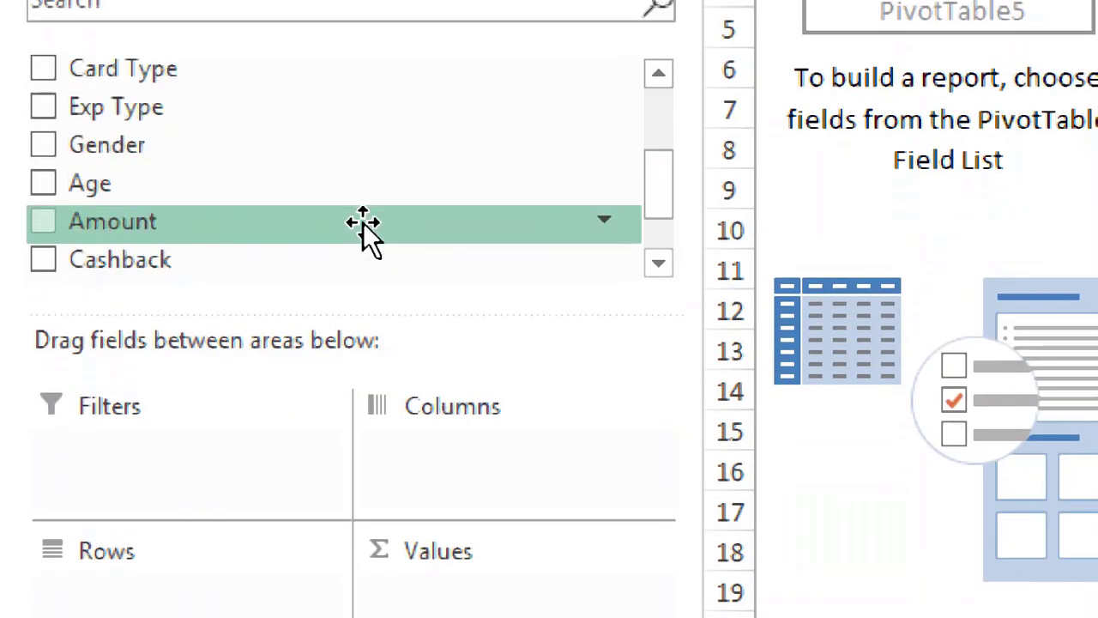
left_click_drag(364, 227, 556, 585)
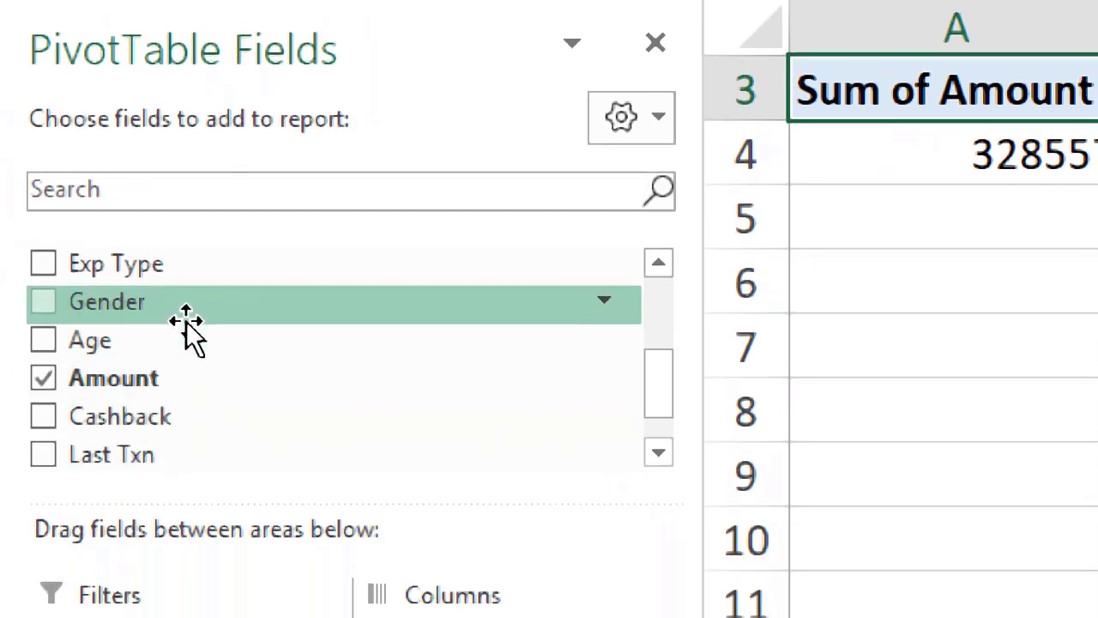
left_click_drag(223, 268, 128, 617)
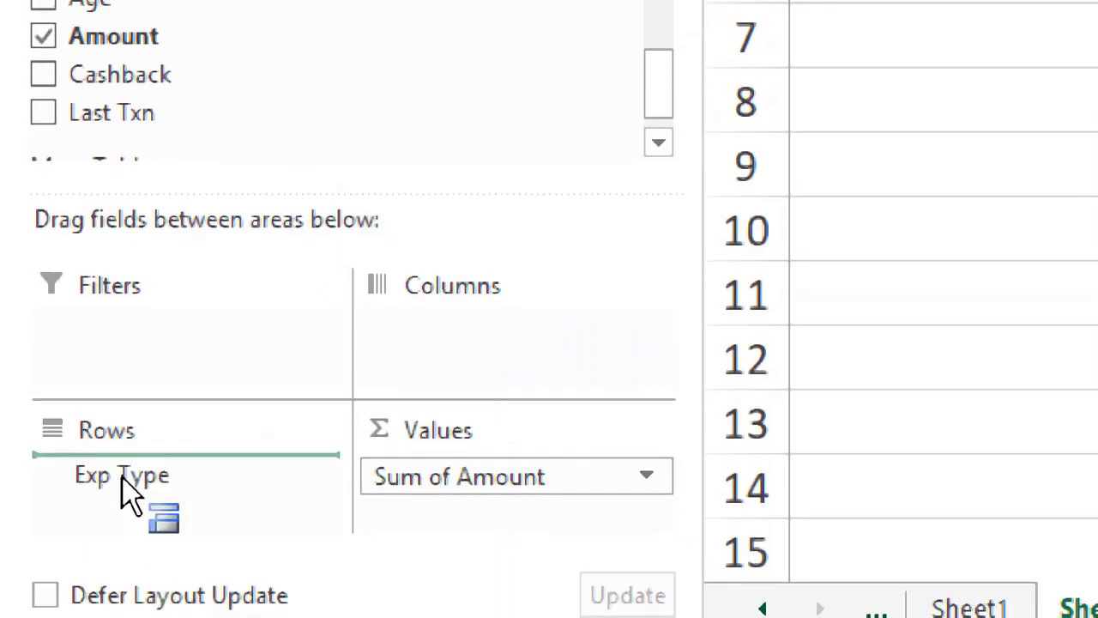
left_click_drag(121, 479, 144, 480)
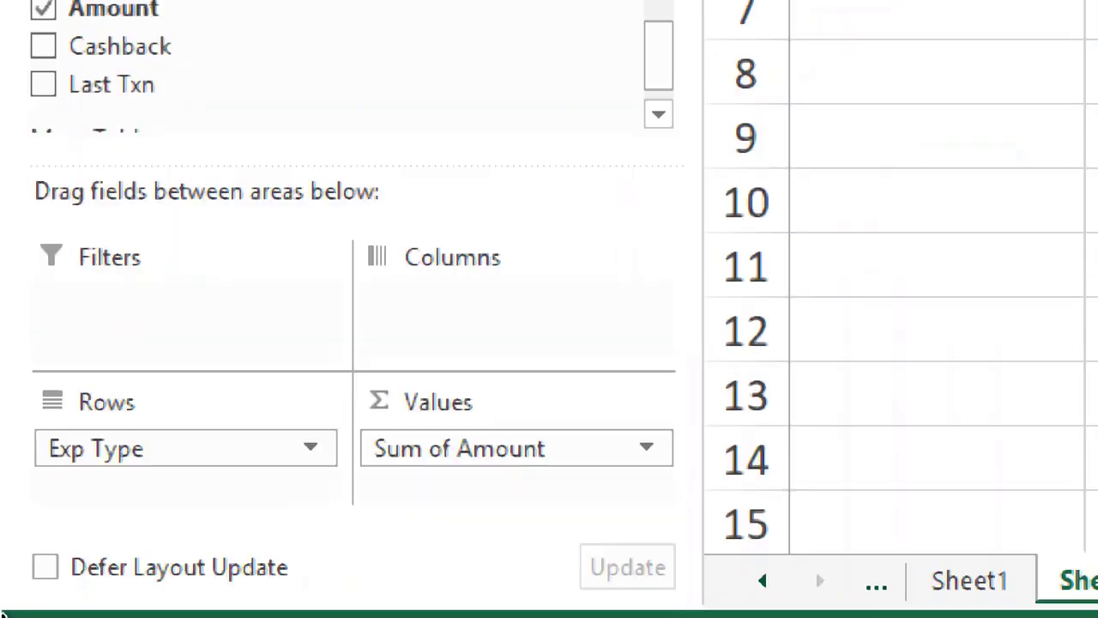
left_click_drag(117, 442, 205, 156)
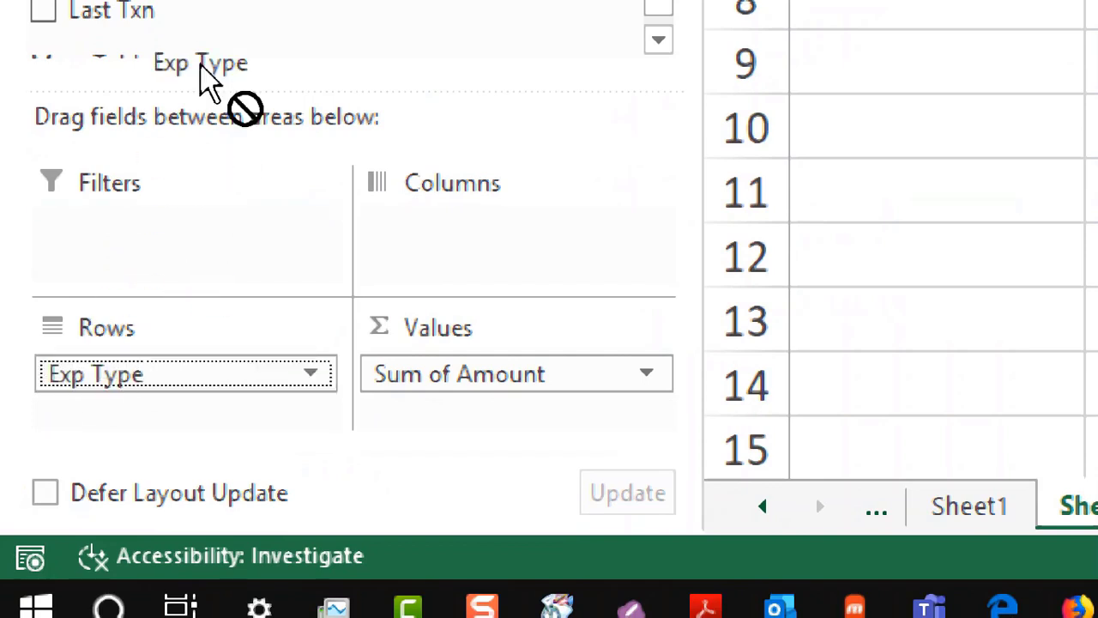
left_click_drag(206, 81, 202, 17)
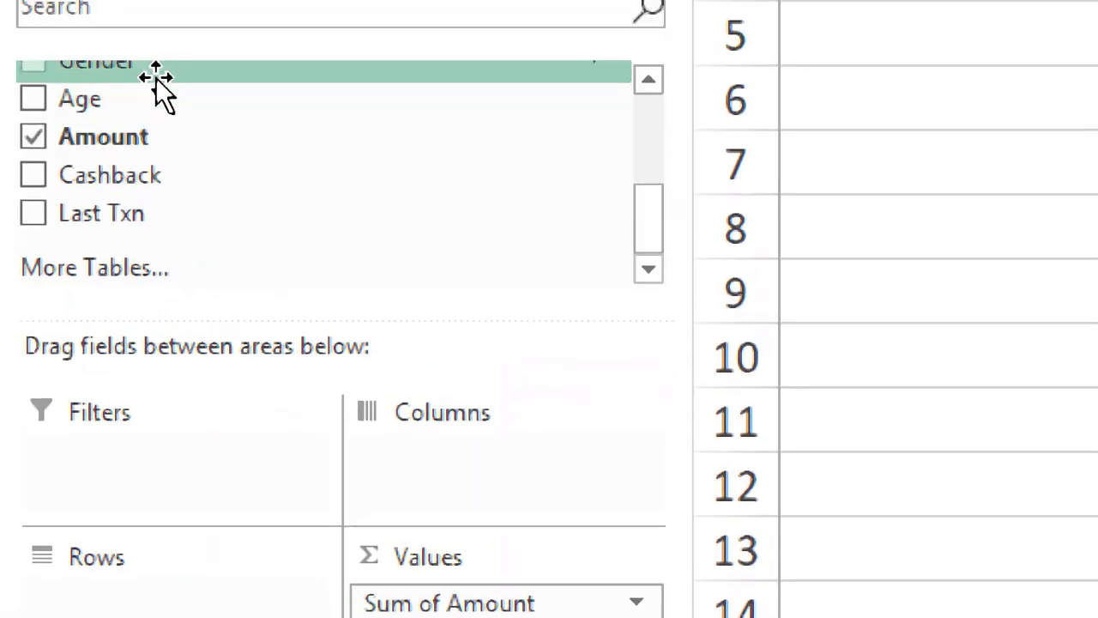
Step: Add Gender and Month to Rows, move Month above, then shift Gender into Filters
left_click_drag(170, 90, 191, 597)
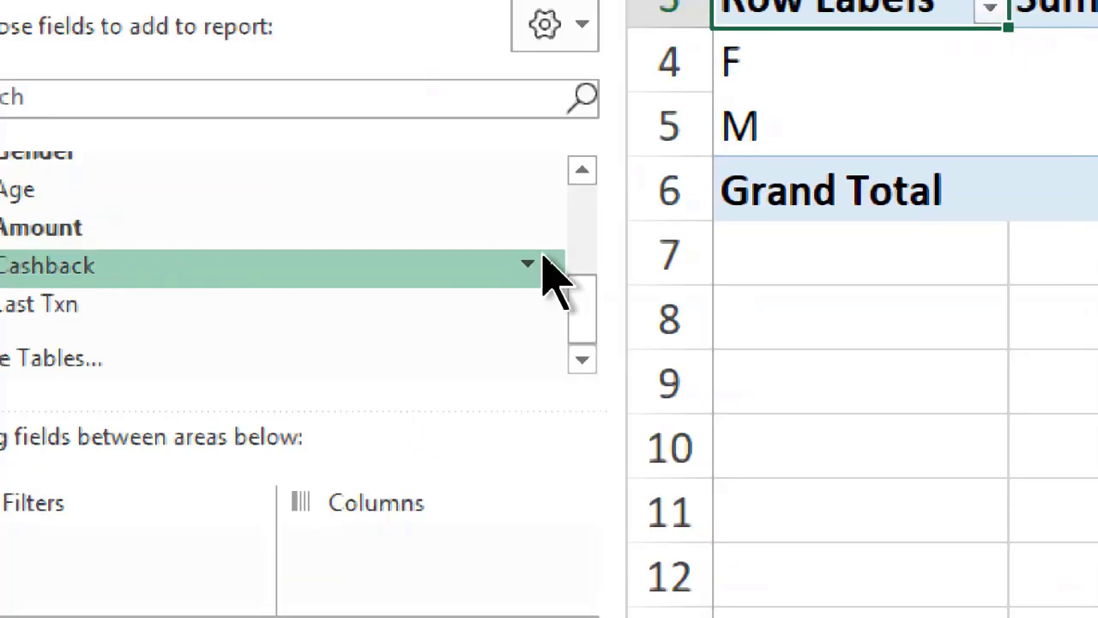
left_click_drag(592, 321, 608, 232)
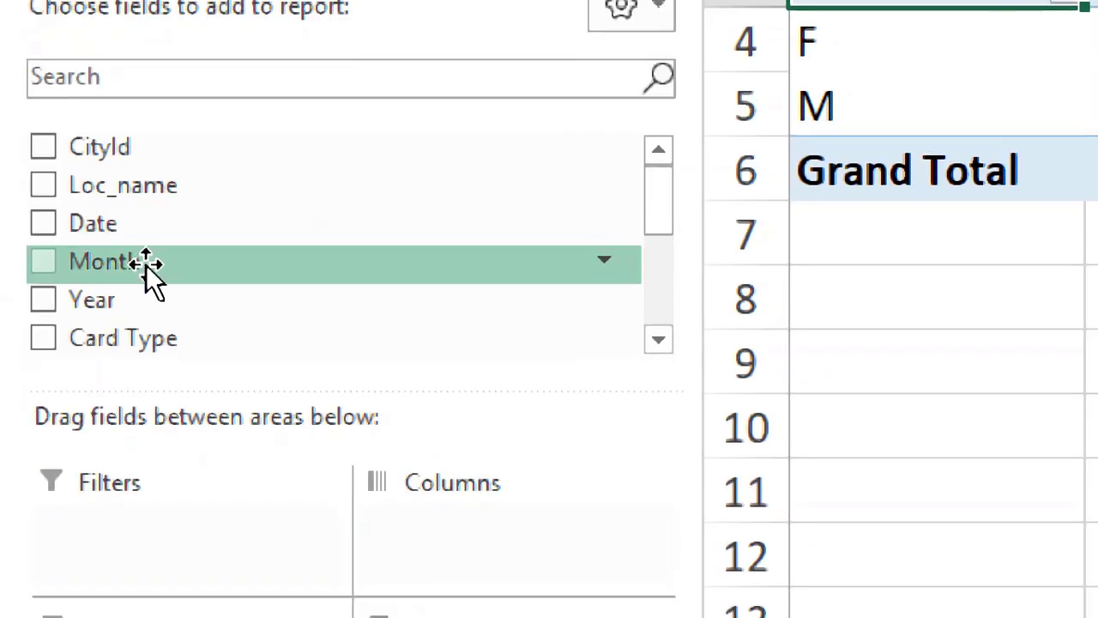
left_click_drag(146, 266, 107, 502)
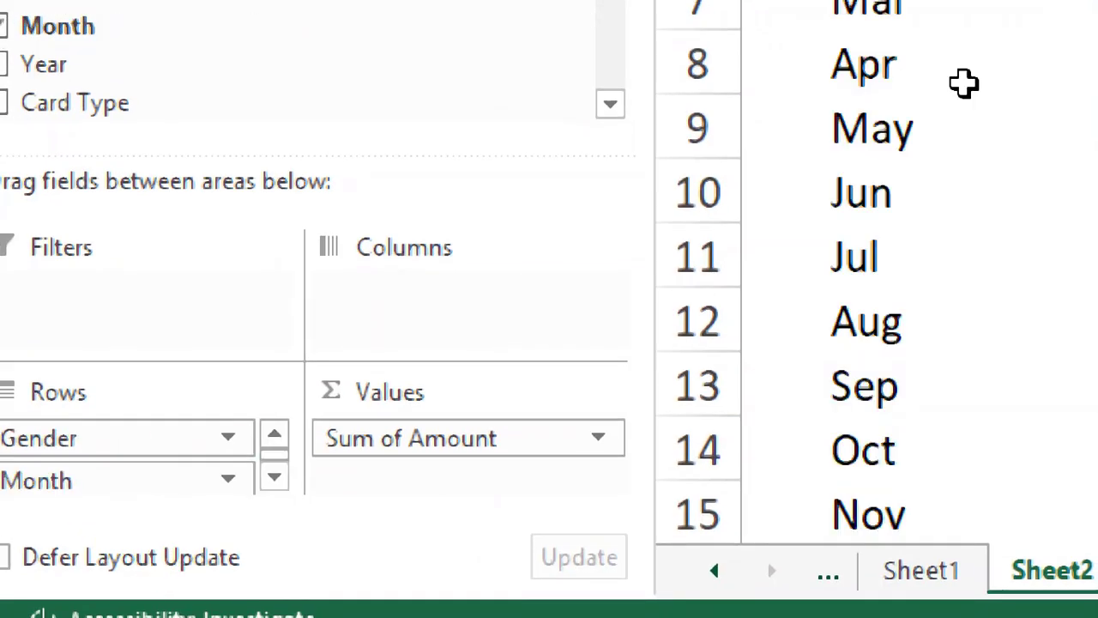
scroll(554, 266, "down", 4)
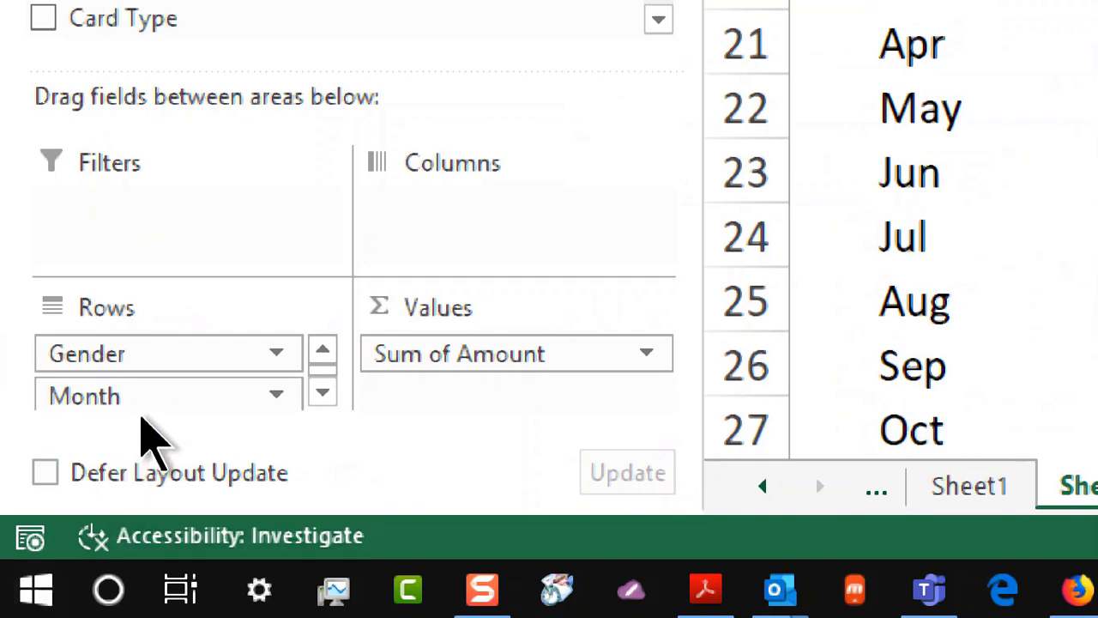
left_click_drag(148, 397, 162, 343)
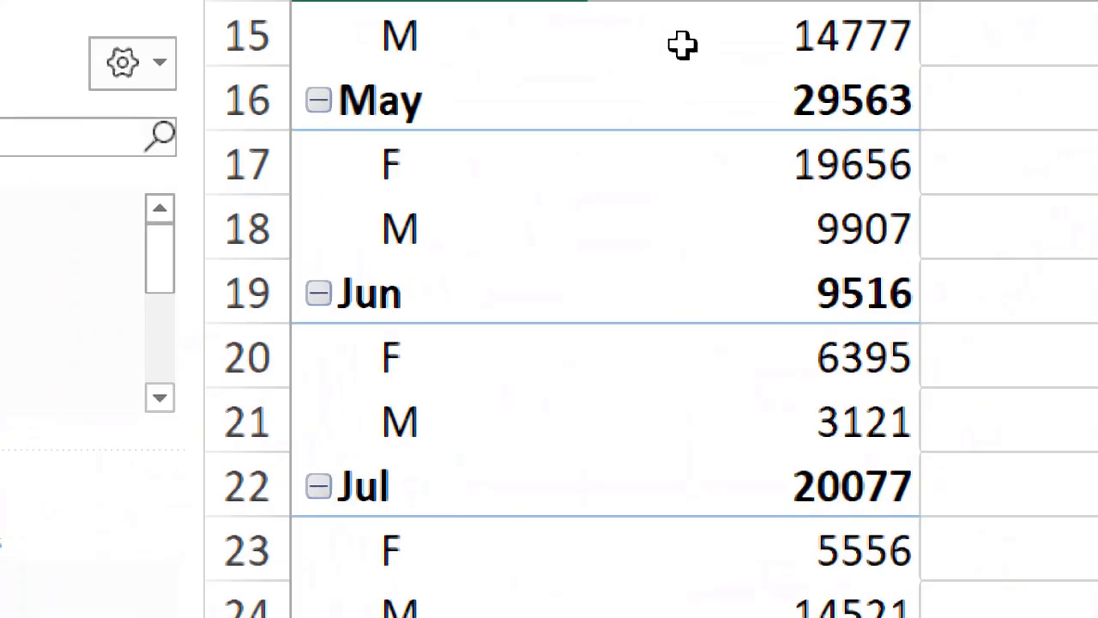
mouse_move(682, 45)
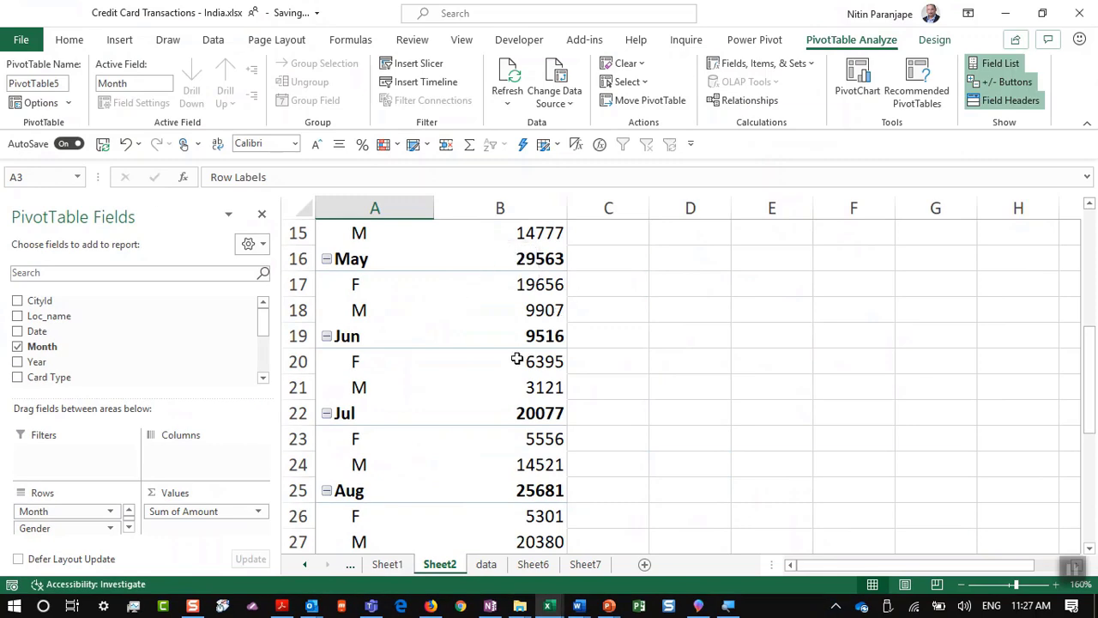
left_click_drag(74, 528, 103, 460)
Step: Look at the PowerPoint slide '18. Use Show Values As', then return to Excel
key("alt+Tab")
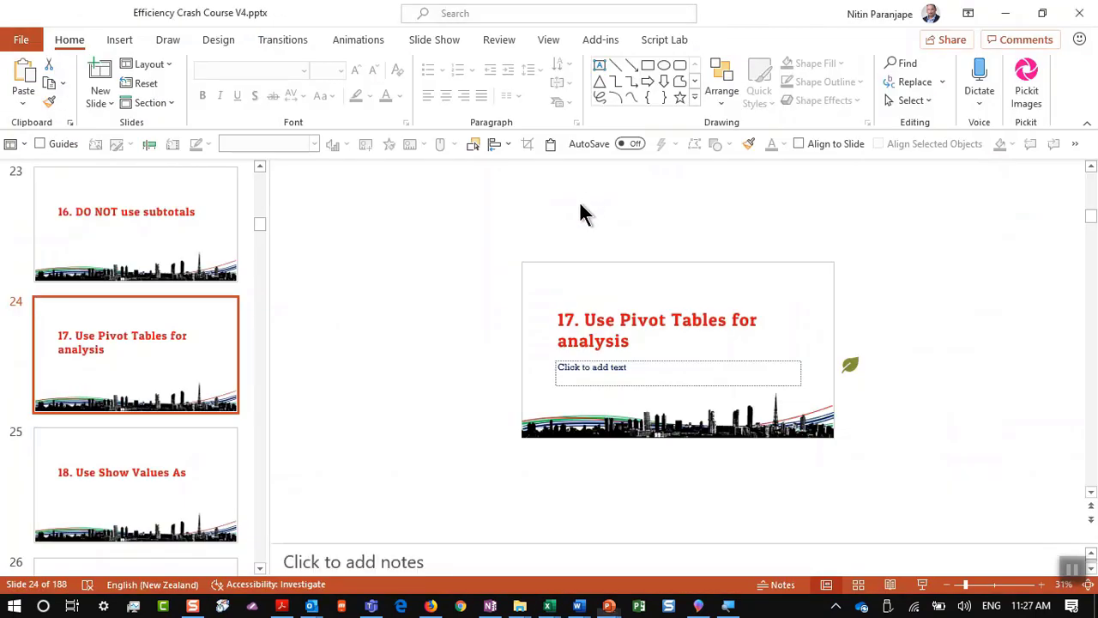
left_click(90, 493)
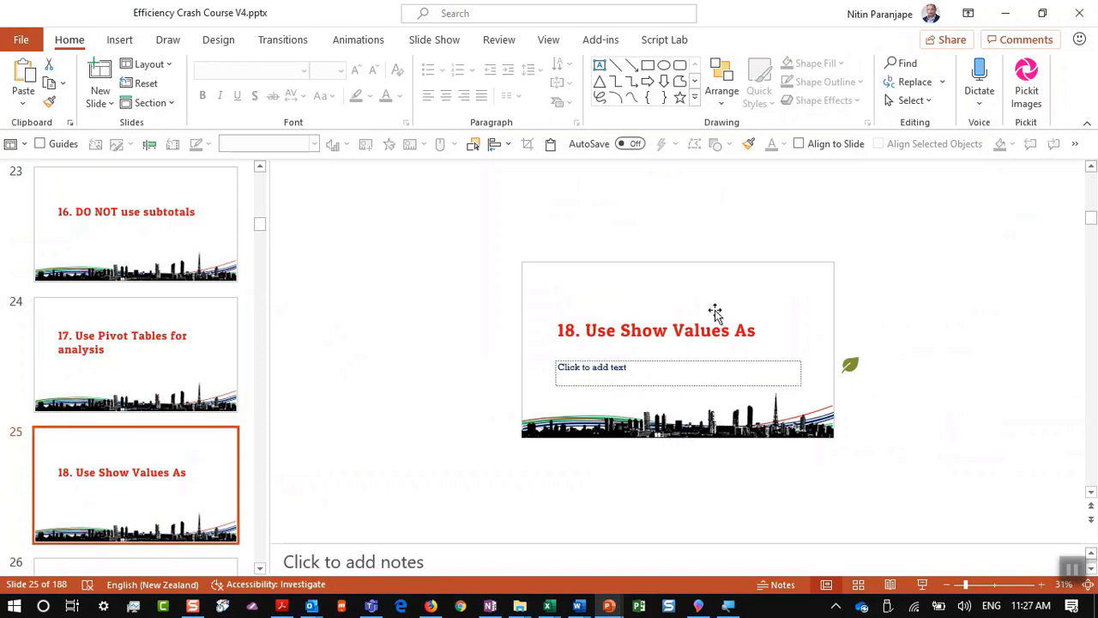
key("alt+Tab")
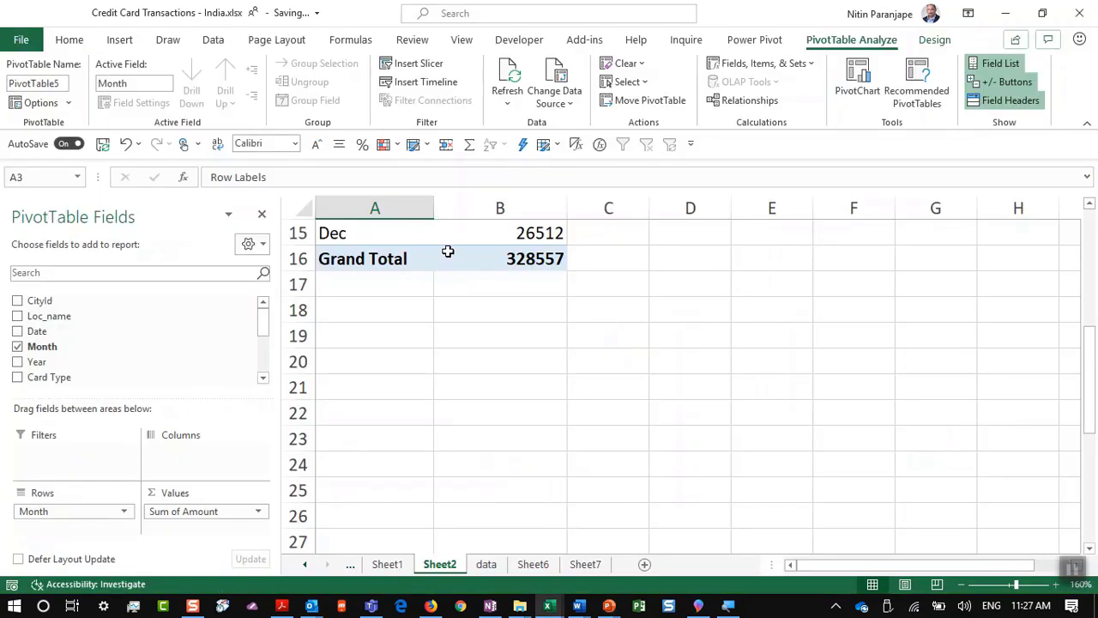
Step: Break Sum of Amount down by Card Type: Gold 65140, Platinum 36243, Signature 1436, Silver 225738
scroll(448, 251, "up", 1)
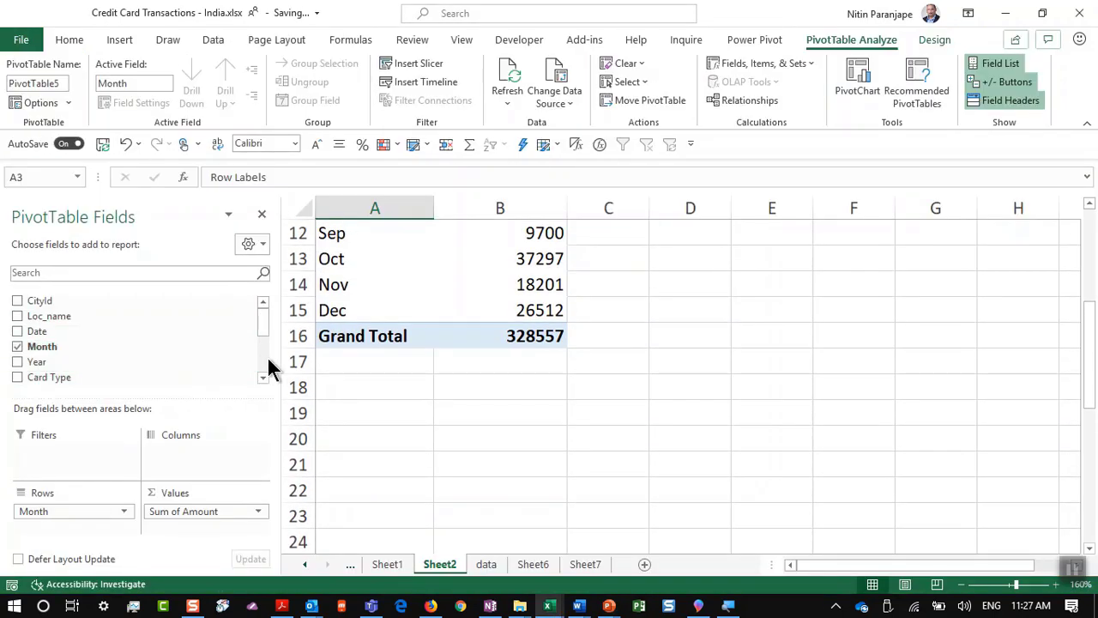
scroll(269, 360, "down", 2)
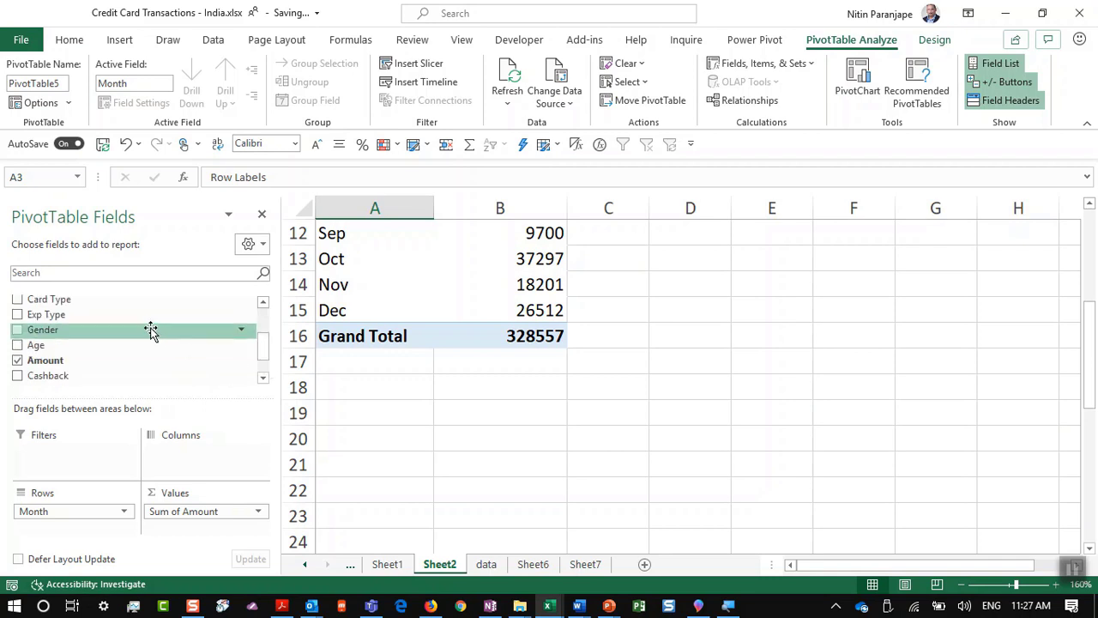
left_click_drag(129, 302, 78, 336)
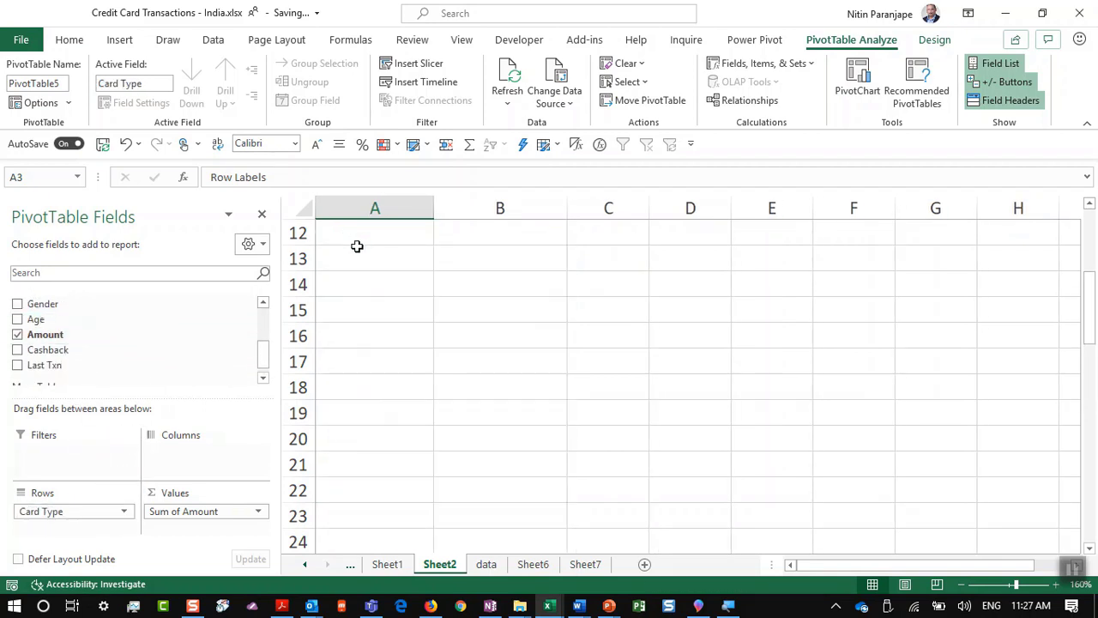
scroll(790, 464, "up", 7, "ctrl")
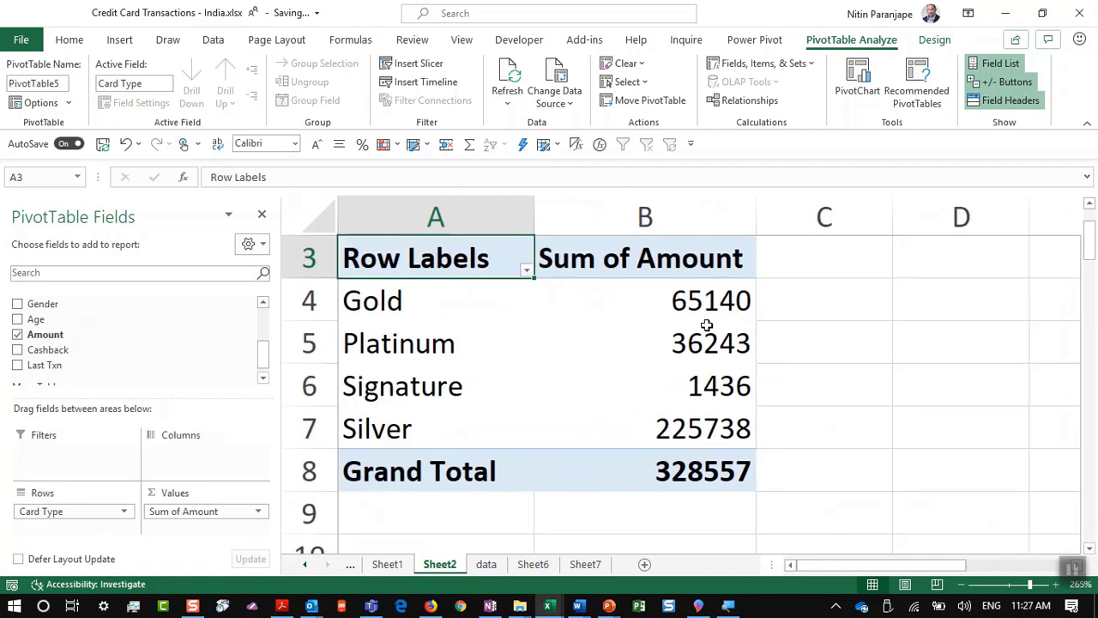
left_click(683, 347)
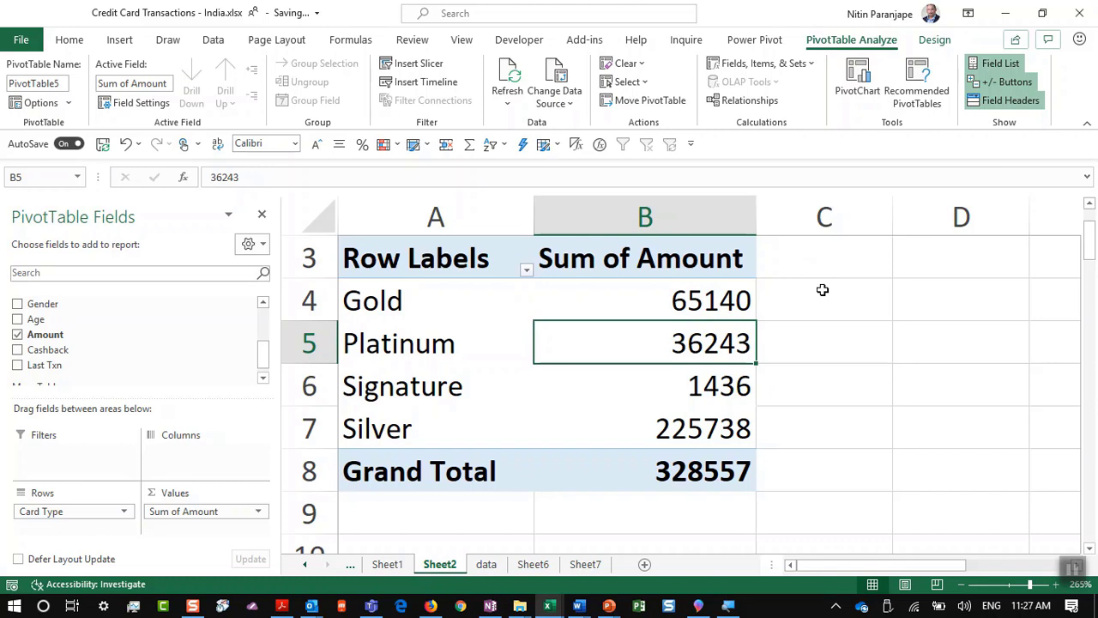
Step: Show Card Type amounts as % of Column Total: Gold 19.83%, Platinum 11.03%, Silver 68.71%
left_click(677, 296)
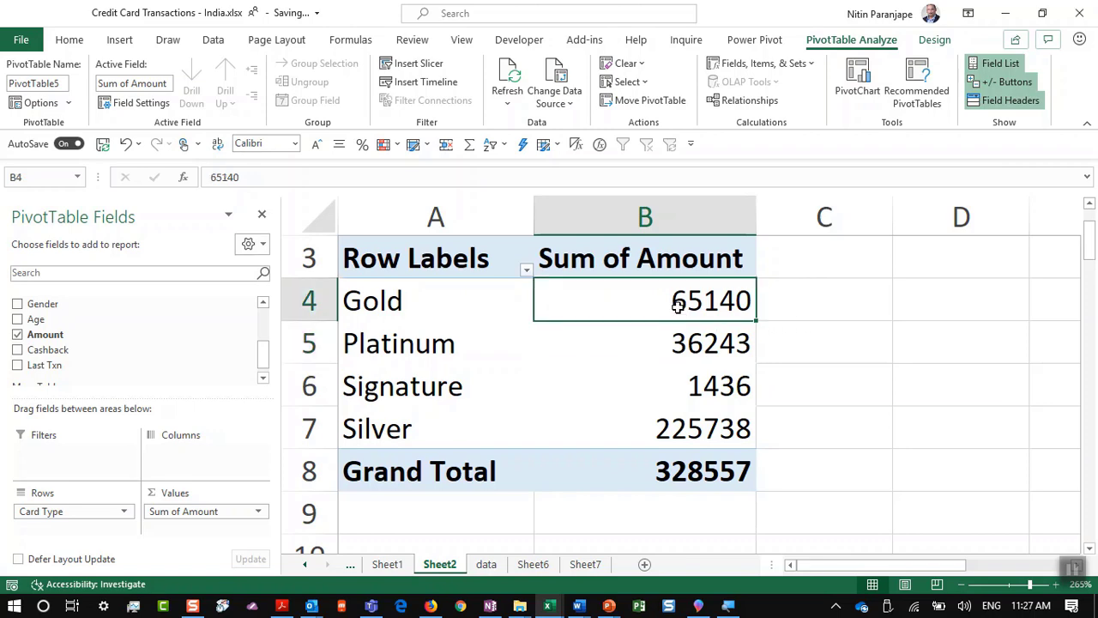
right_click(677, 309)
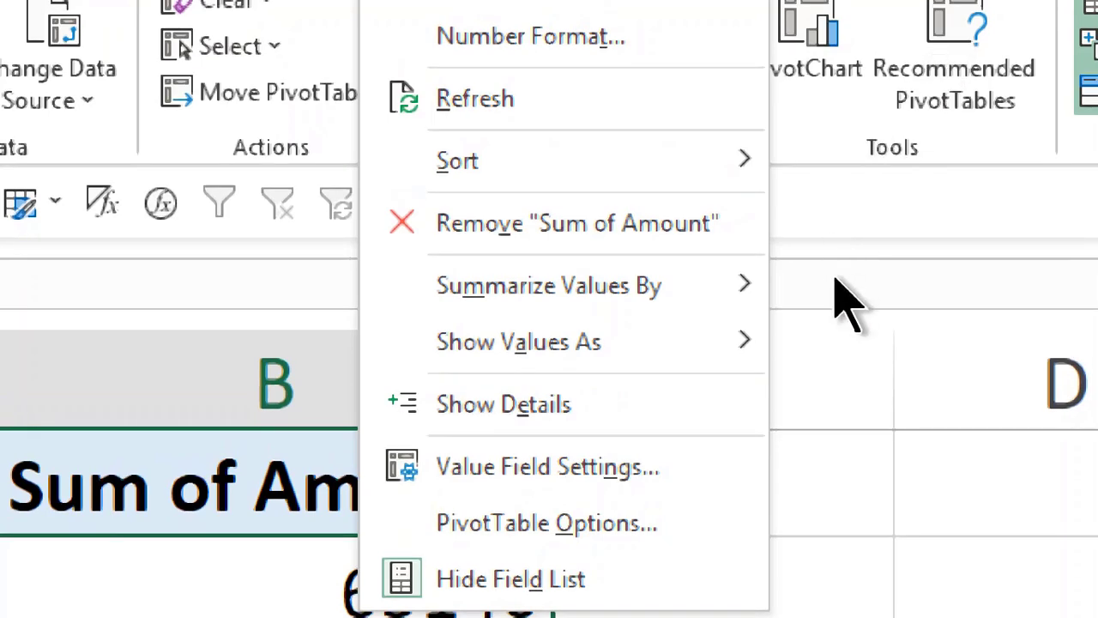
mouse_move(718, 287)
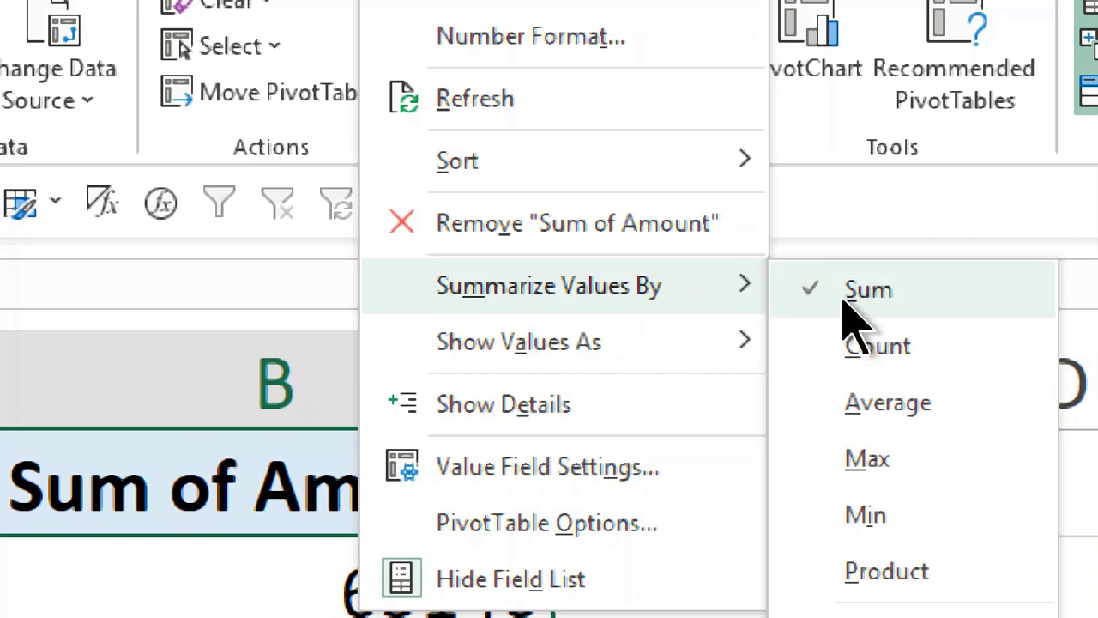
mouse_move(688, 363)
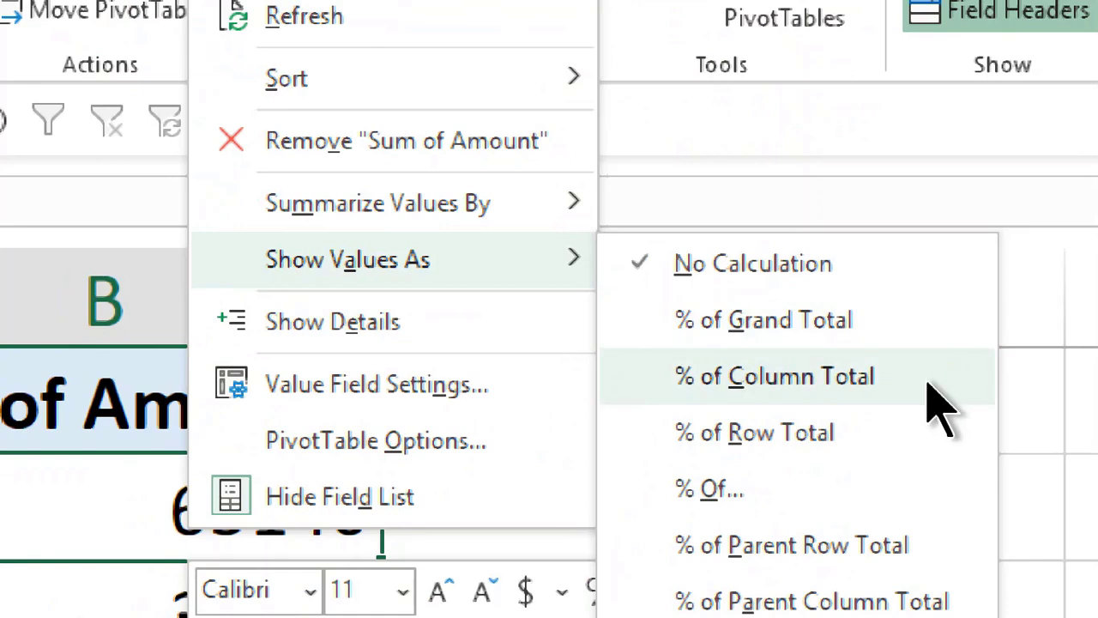
left_click(929, 378)
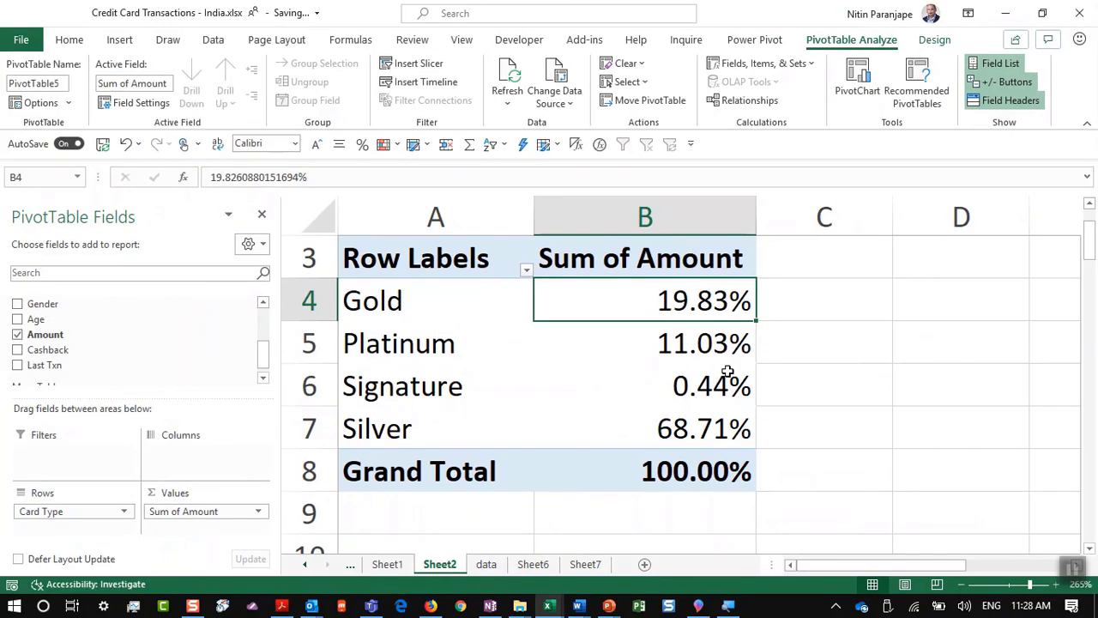
mouse_move(727, 371)
left_click_drag(60, 510, 94, 309)
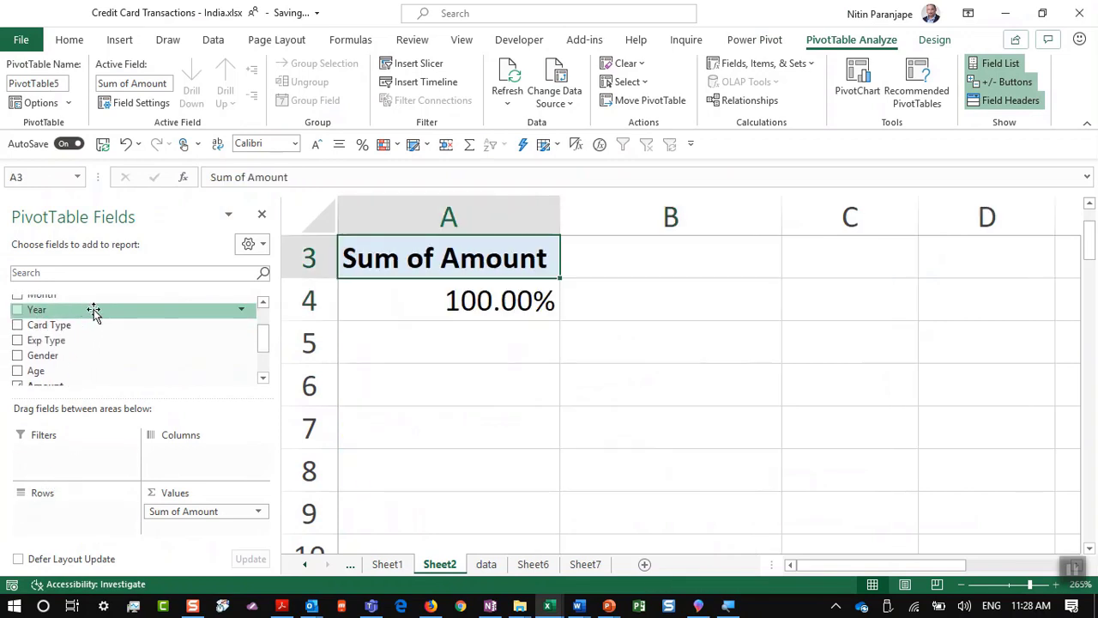
scroll(263, 306, "up", 2)
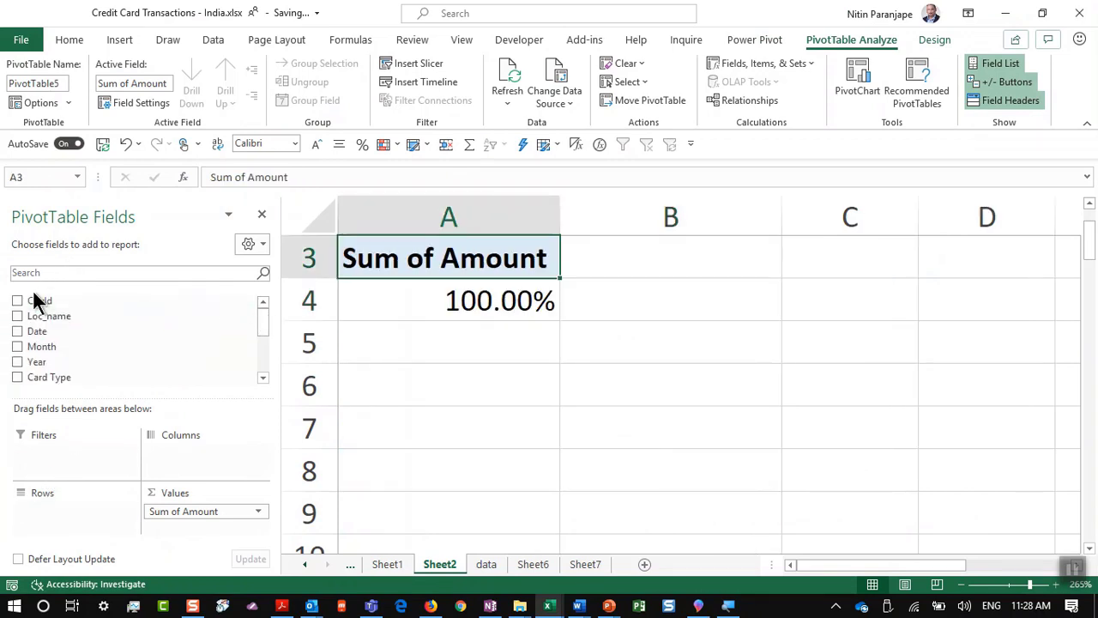
left_click_drag(74, 346, 86, 525)
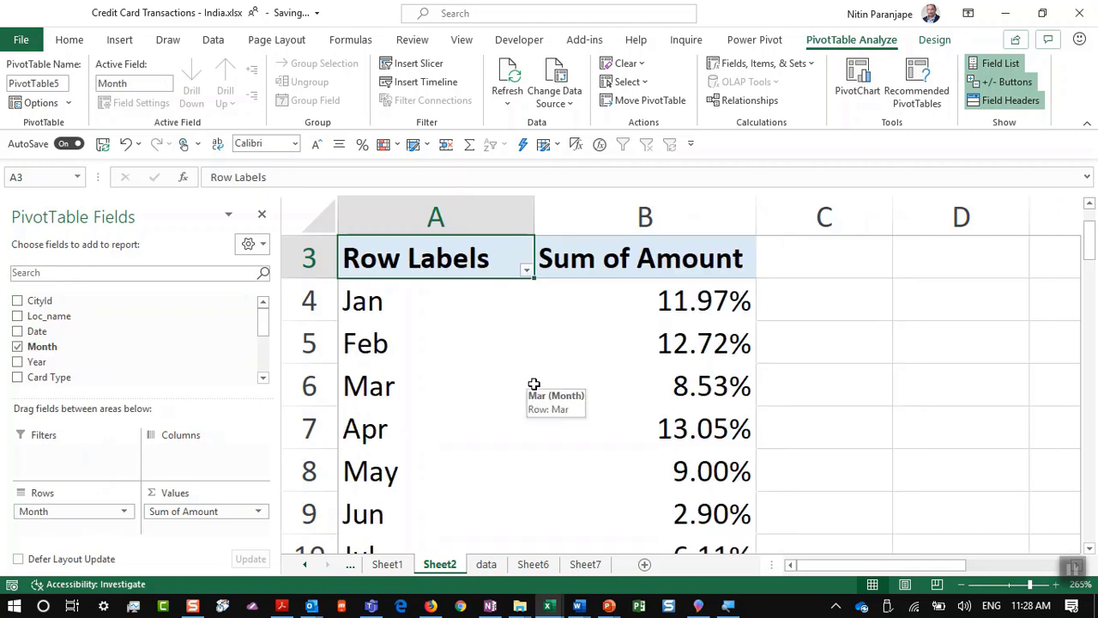
scroll(533, 384, "down", 2)
scroll(533, 384, "up", 2)
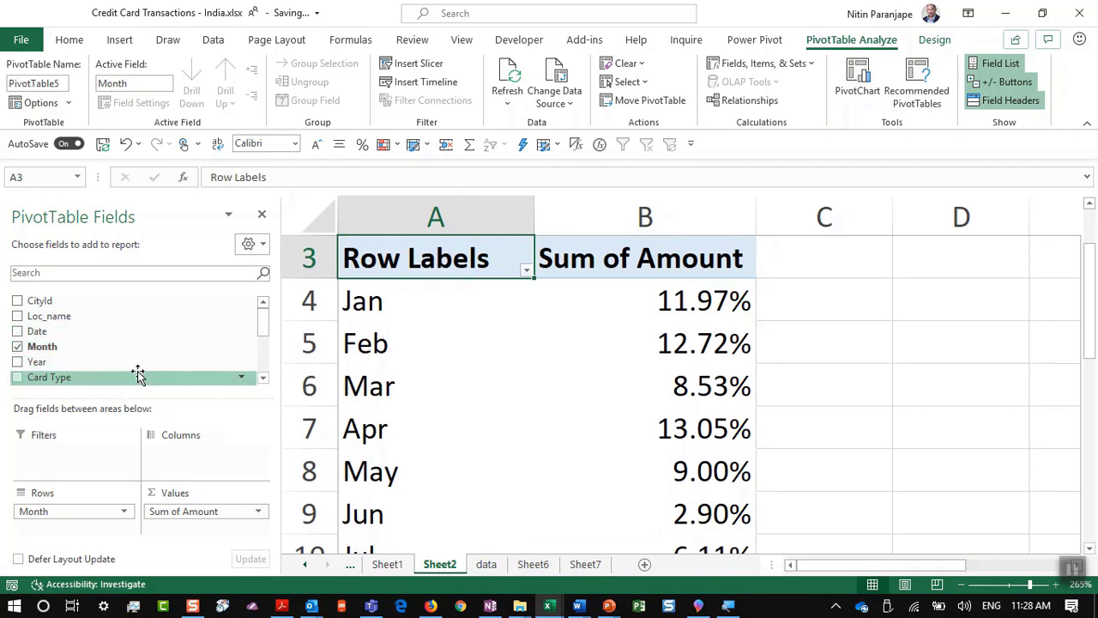
mouse_move(137, 375)
left_mouse_down()
mouse_move(240, 506)
mouse_move(206, 470)
left_mouse_up()
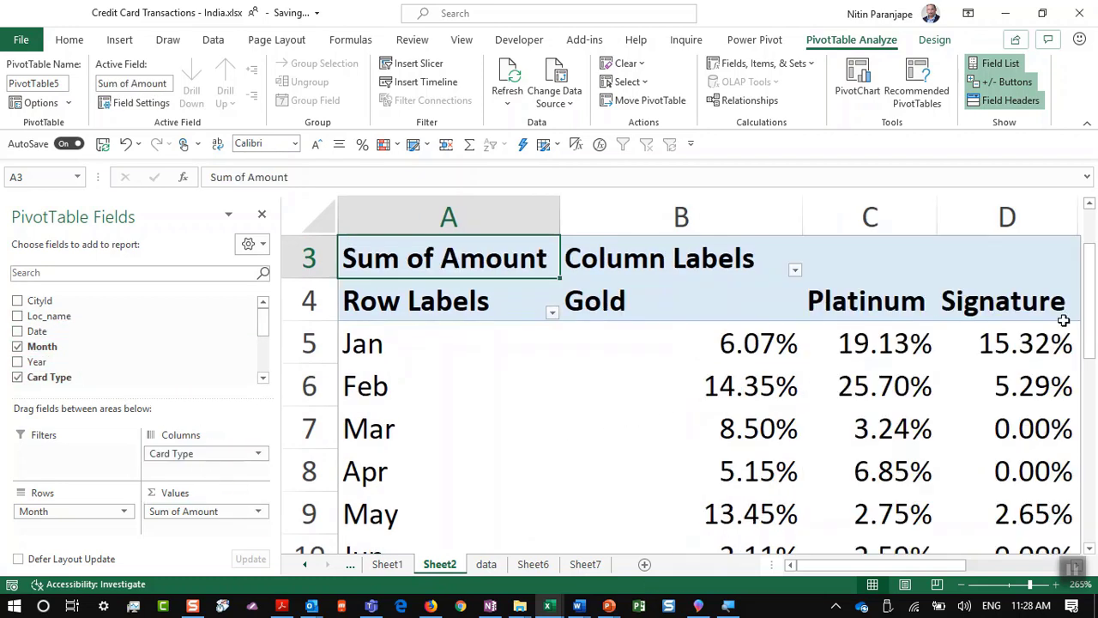
key("ctrl+z")
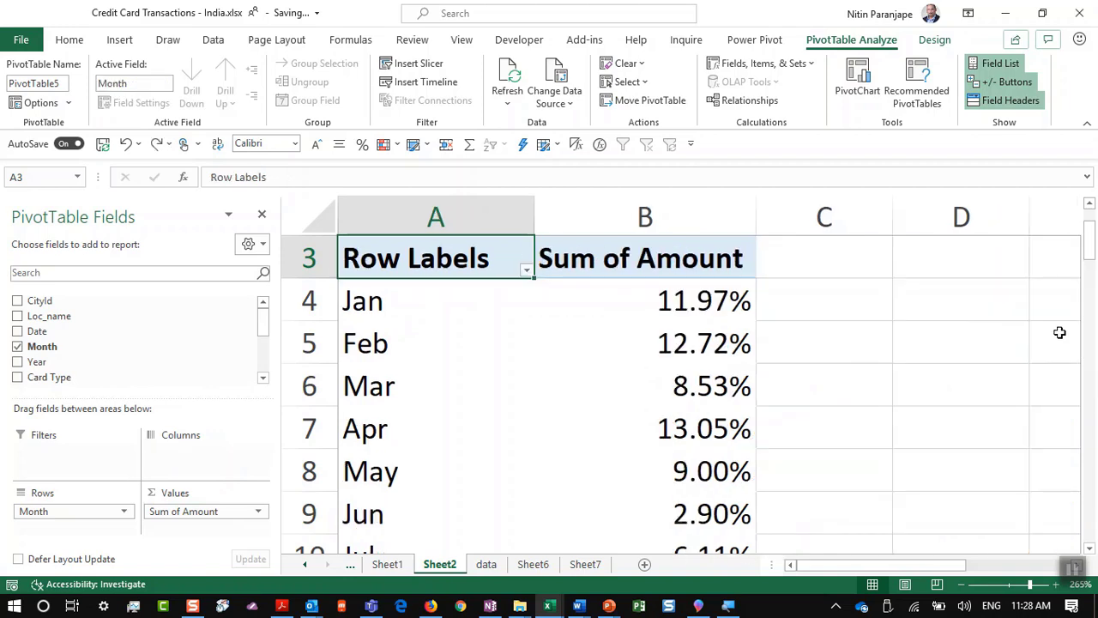
left_click(407, 345)
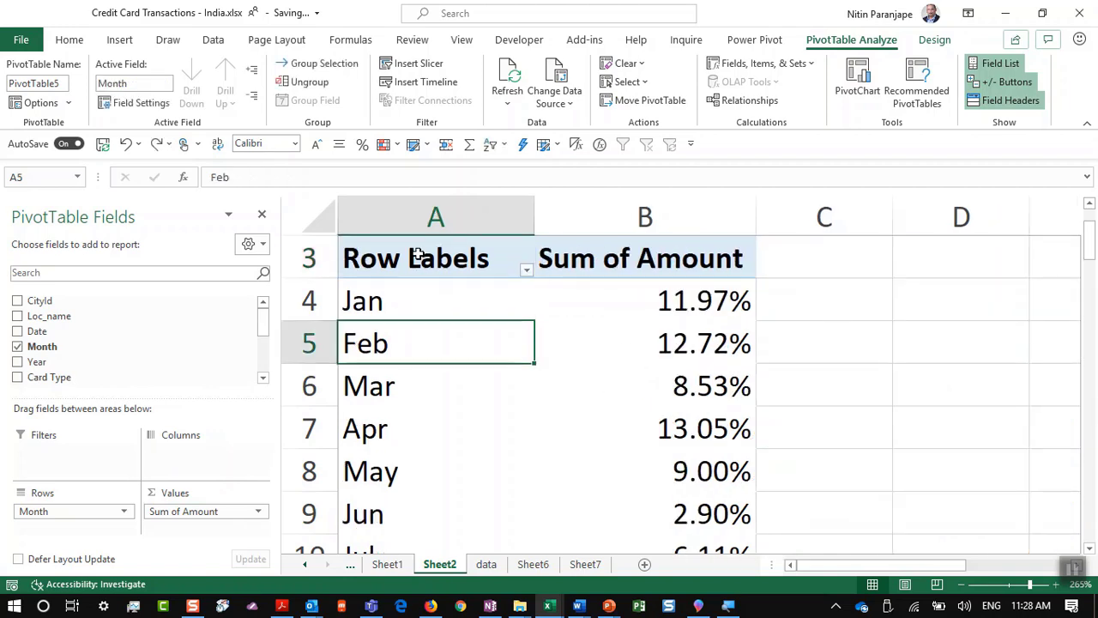
key("alt+Tab")
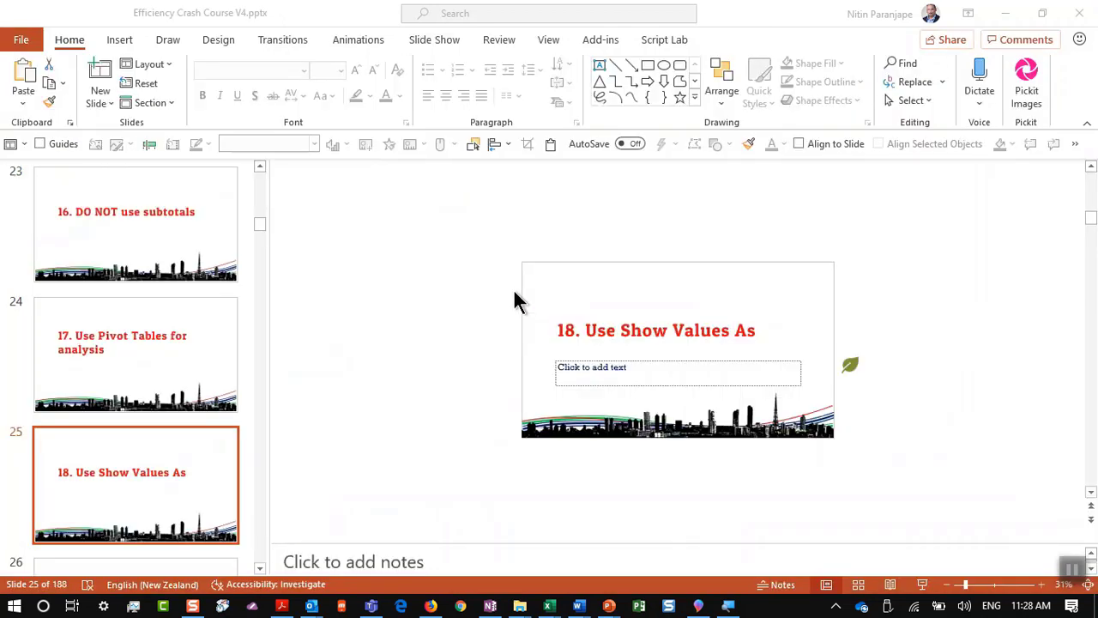
scroll(86, 421, "down", 1)
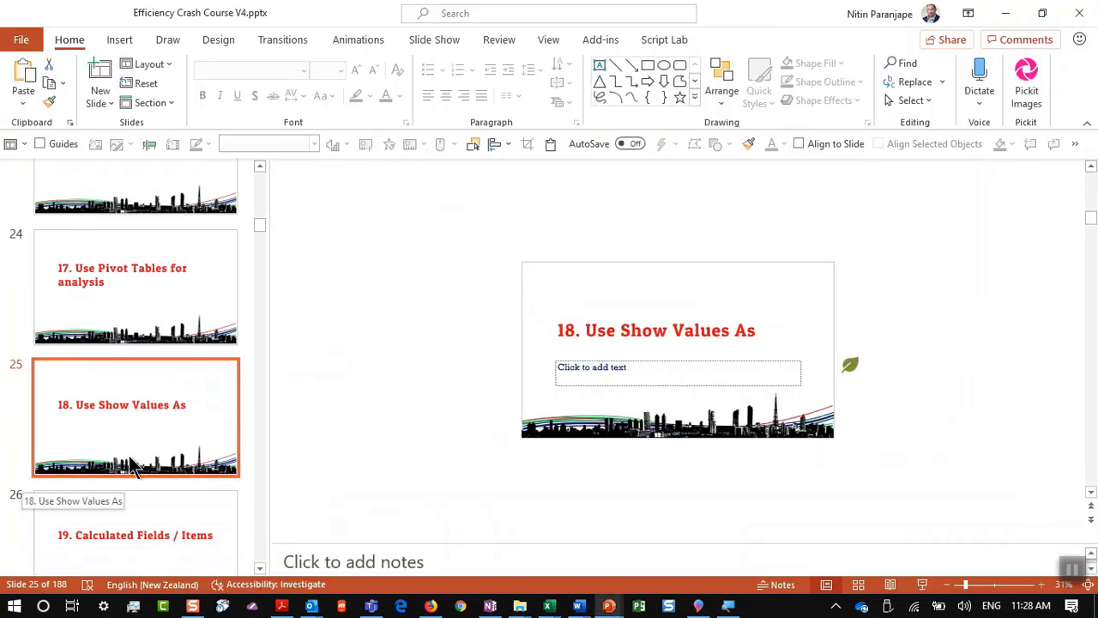
scroll(157, 404, "down", 3)
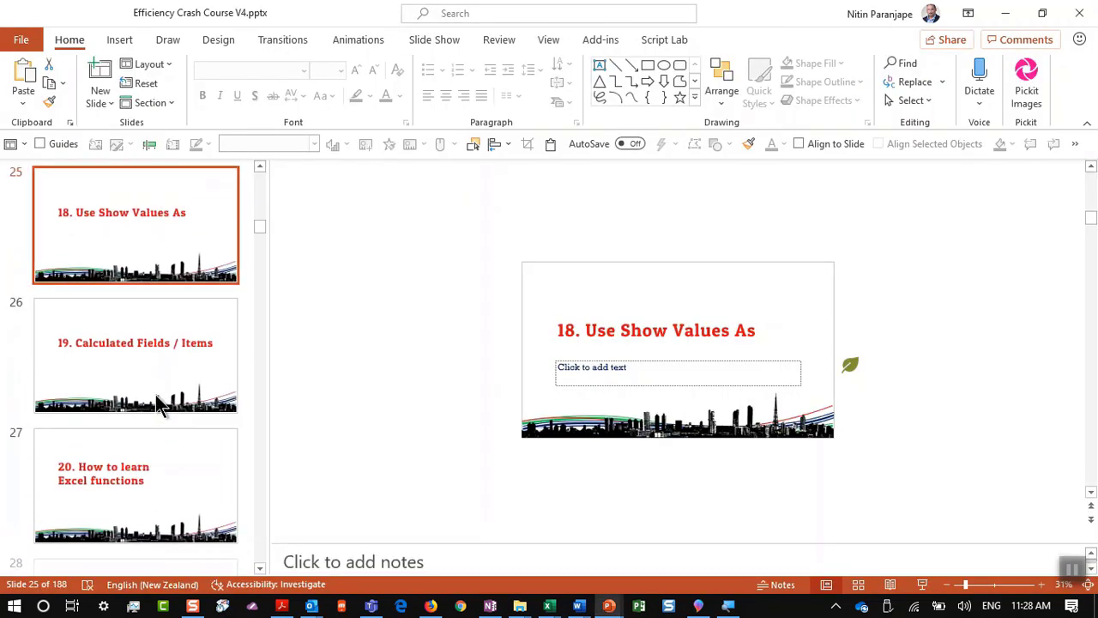
scroll(172, 354, "up", 2)
Step: Show monthly Amount as % Difference From Month (previous): Feb 6.24%, Mar -32.88%, Apr 52.87%
key("alt+Tab")
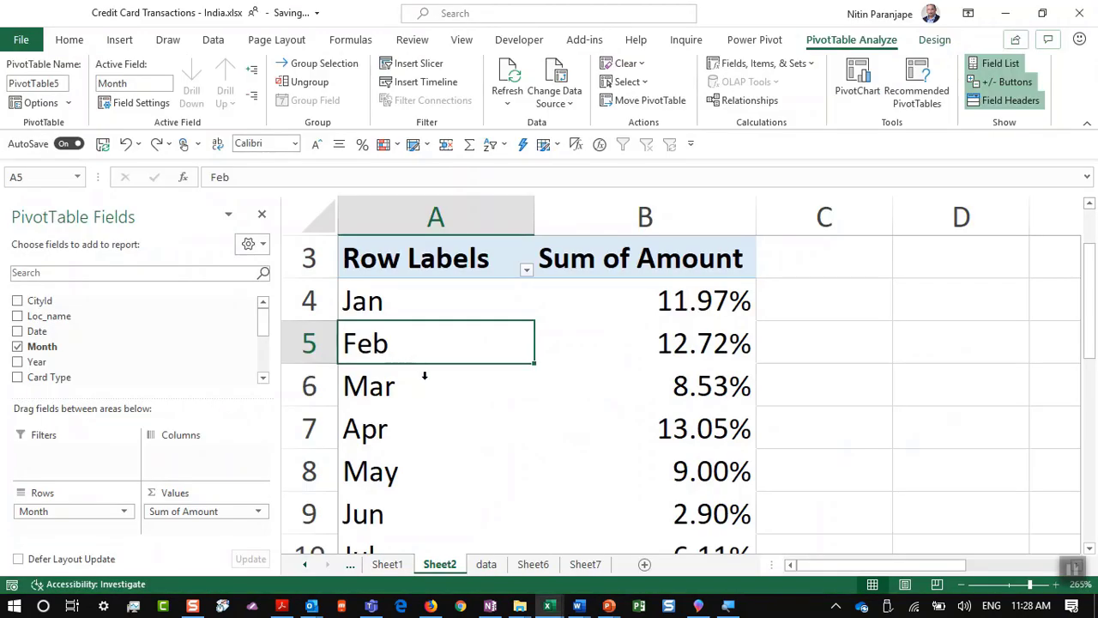
right_click(694, 347)
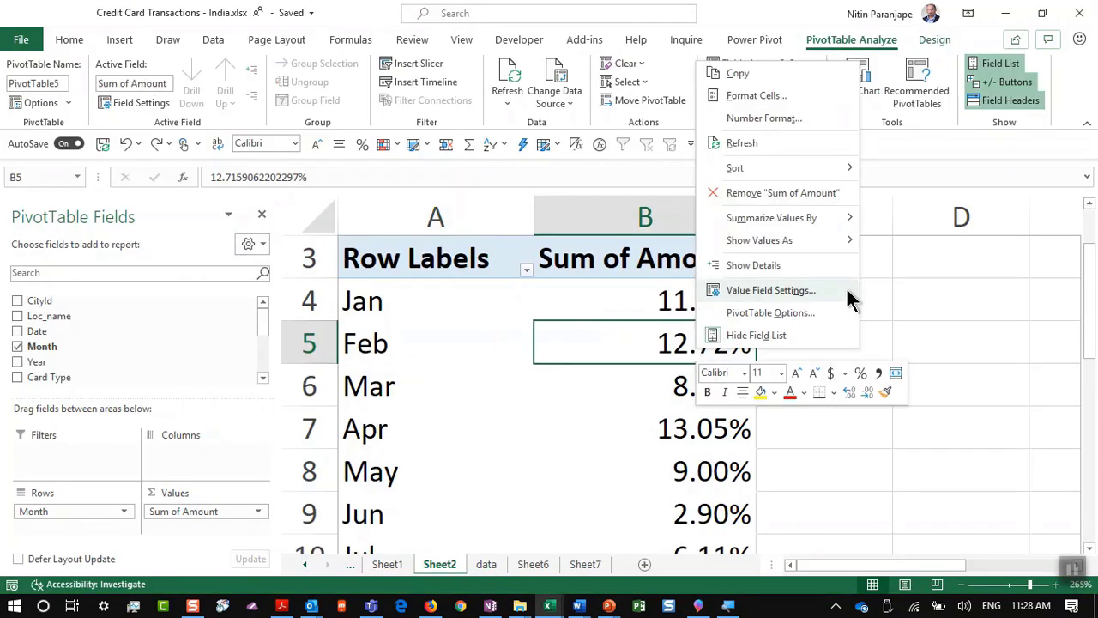
mouse_move(840, 247)
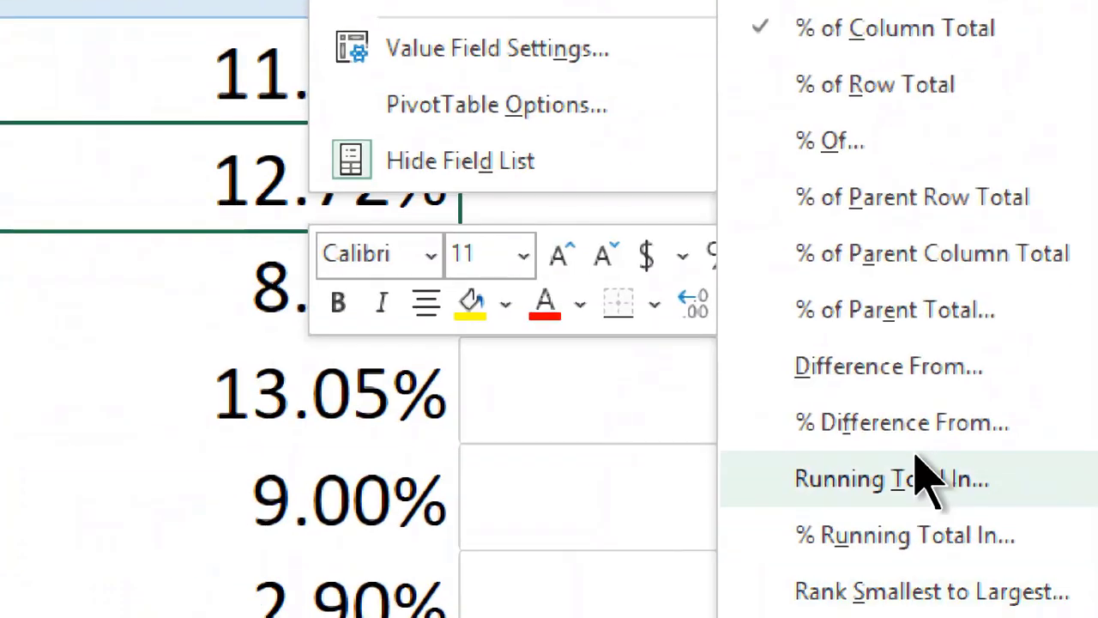
left_click(918, 444)
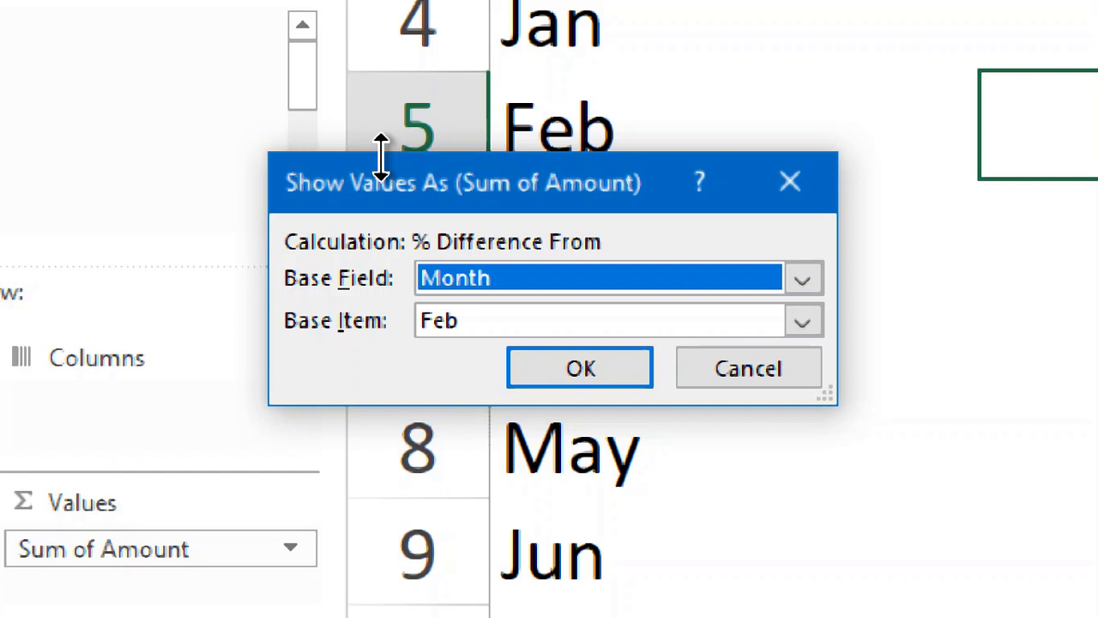
left_click(801, 321)
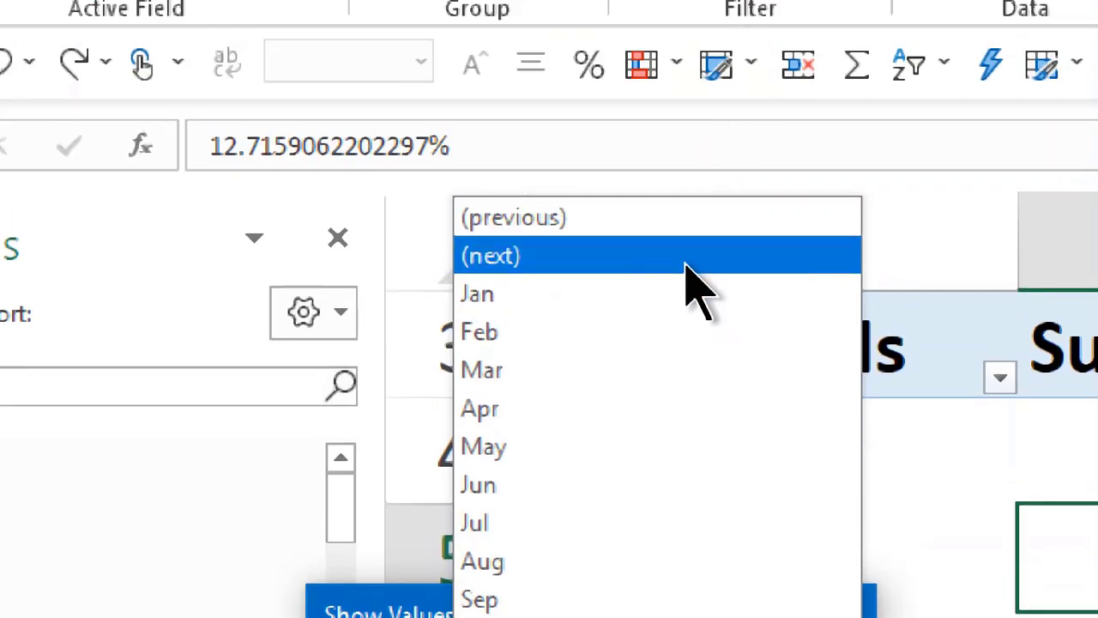
left_click(679, 221)
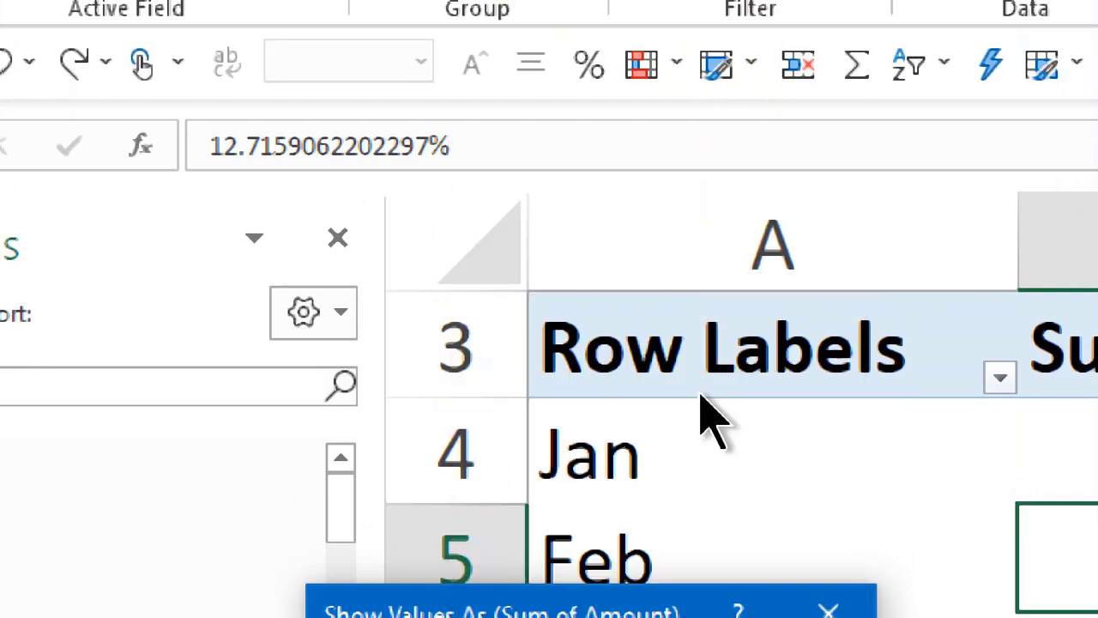
left_click(612, 455)
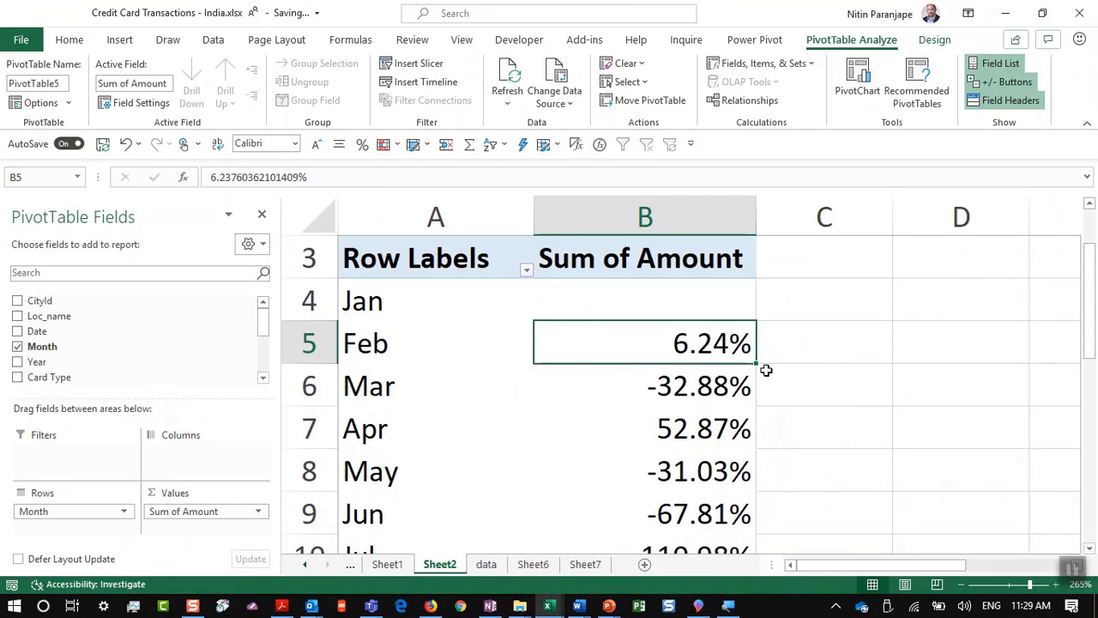
Step: Bring up PowerPoint slide 26, '19. Calculated Fields / Items', then go back to Excel
key("alt+Tab")
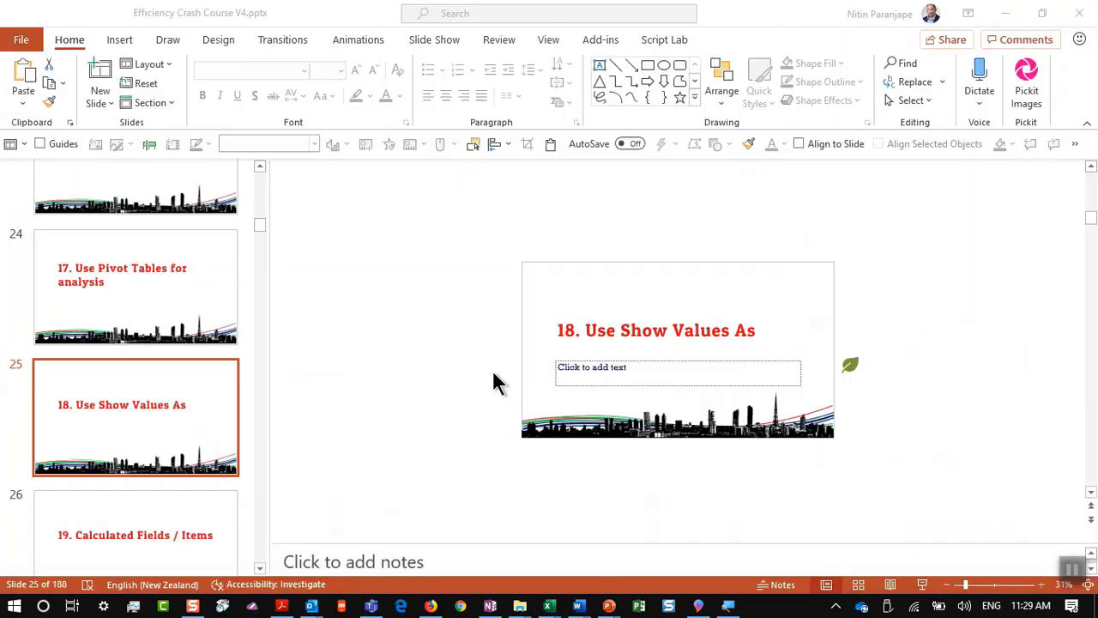
left_click(80, 522)
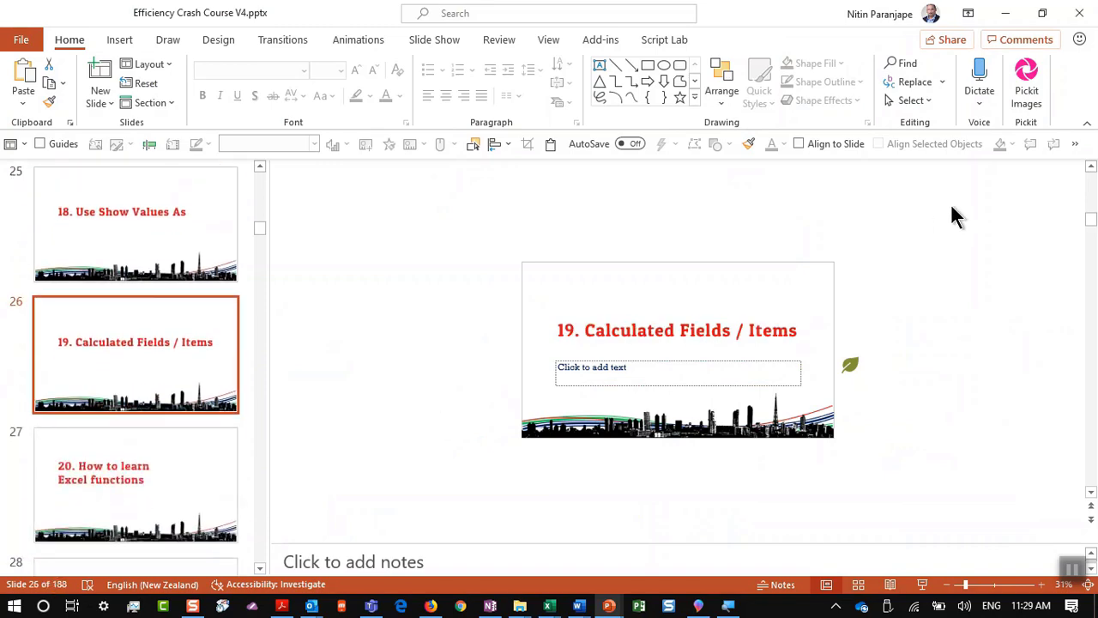
key("alt+Tab")
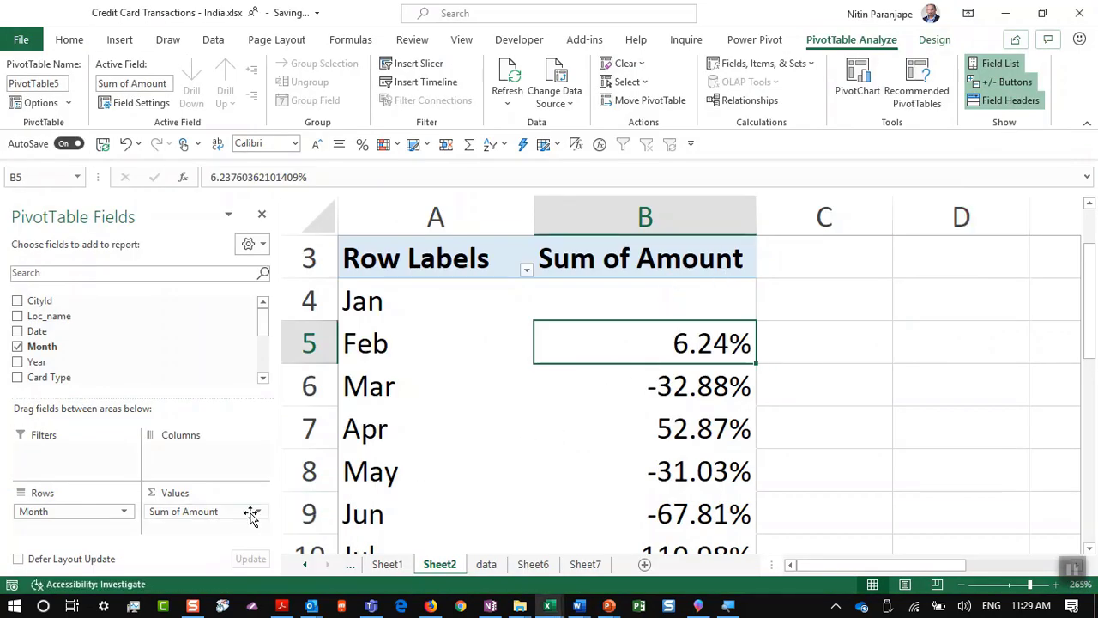
Step: Replace the Values with plain Sum of Amount and Sum of Cashback columns (Jan 39326, 421.19)
left_click_drag(253, 513, 166, 316)
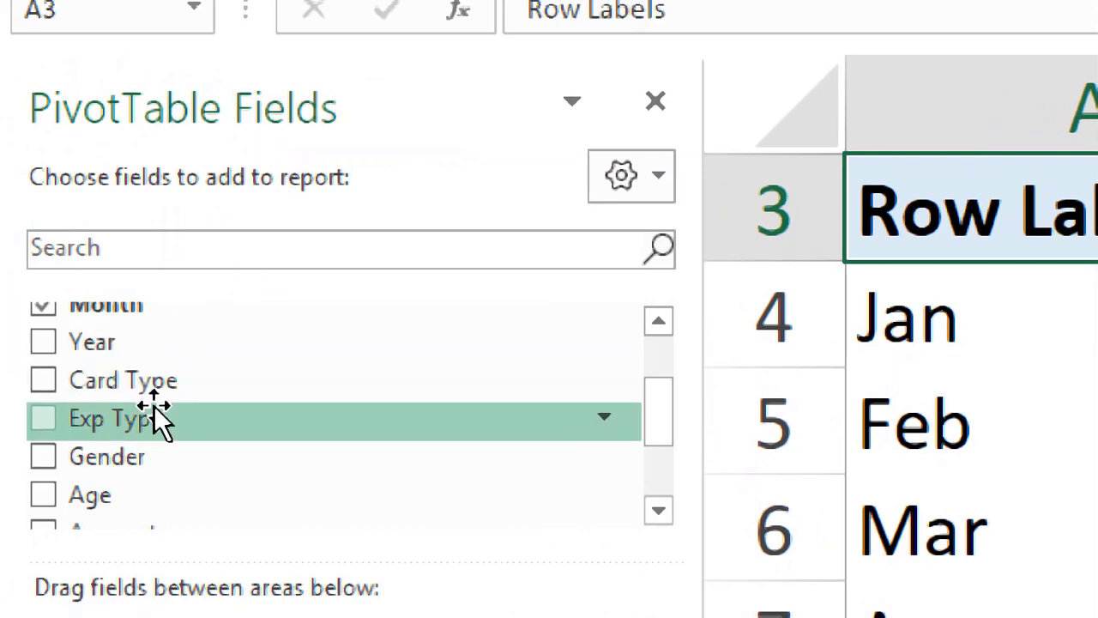
scroll(185, 451, "down", 2)
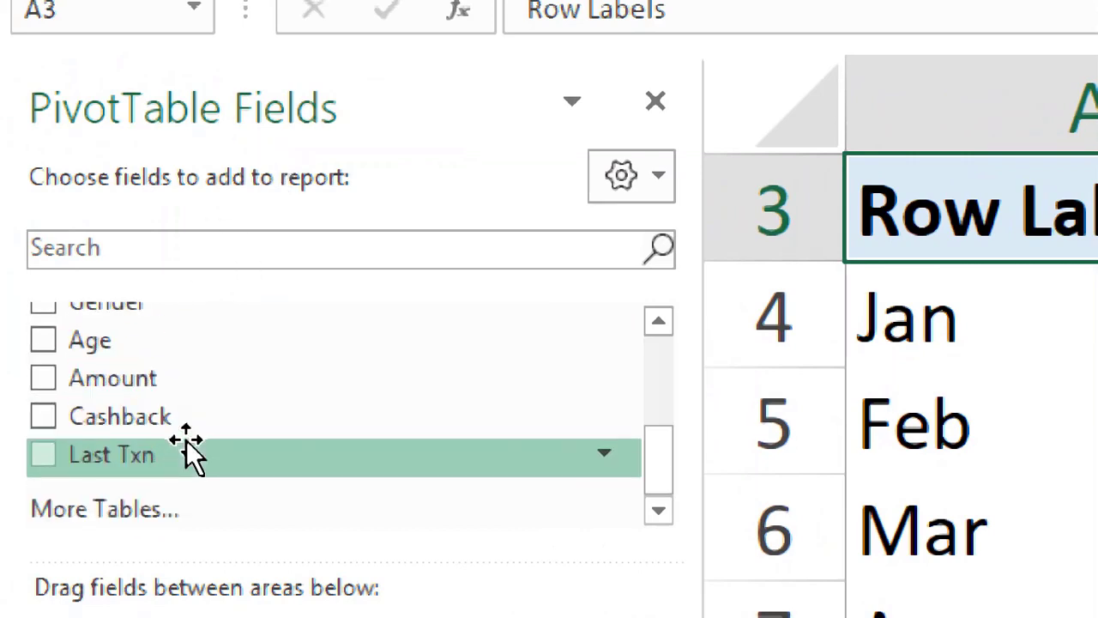
left_click_drag(190, 378, 510, 617)
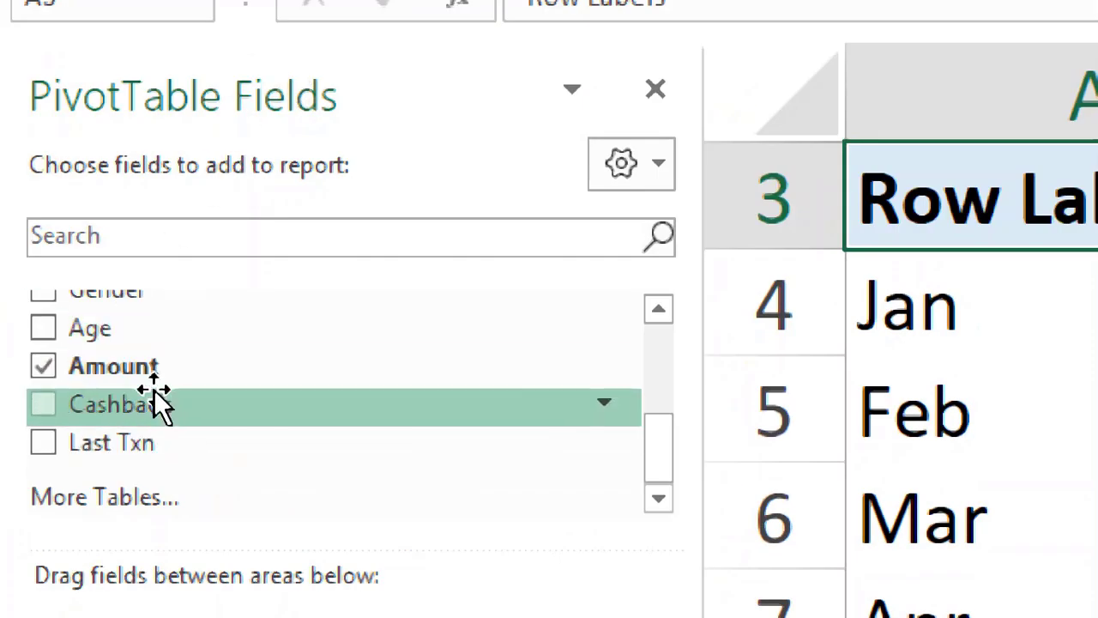
left_click_drag(152, 399, 535, 617)
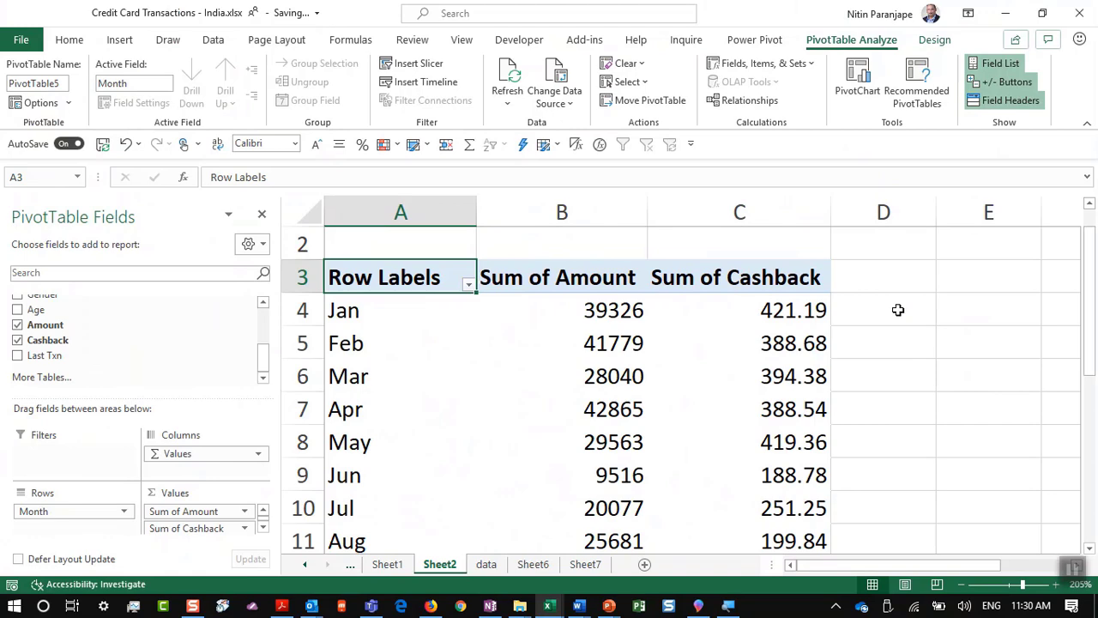
left_click(793, 335)
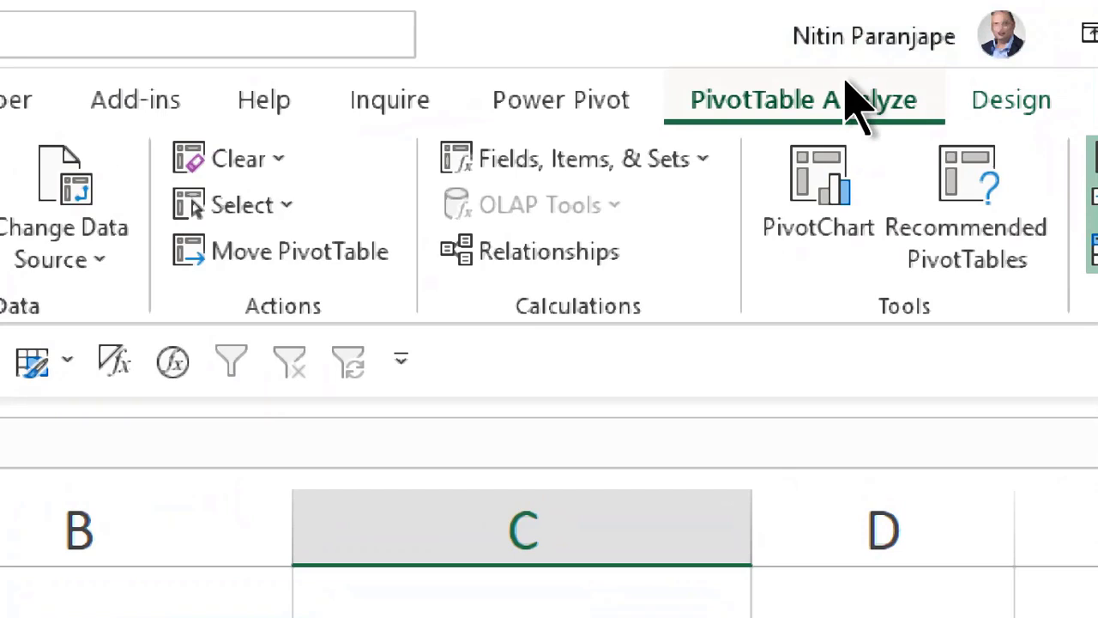
Step: Create calculated field Net as =Amount-Cashback, adding a Sum of Net column (Jan 38904.81)
left_click(614, 172)
left_click(603, 237)
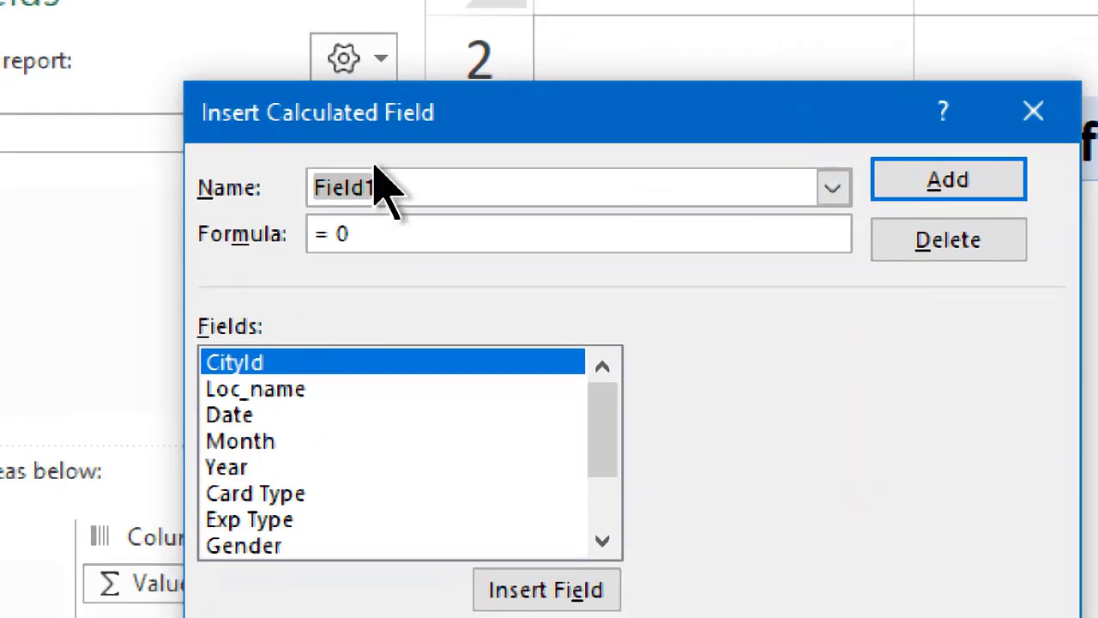
type("D")
key("BackSpace")
type("Net")
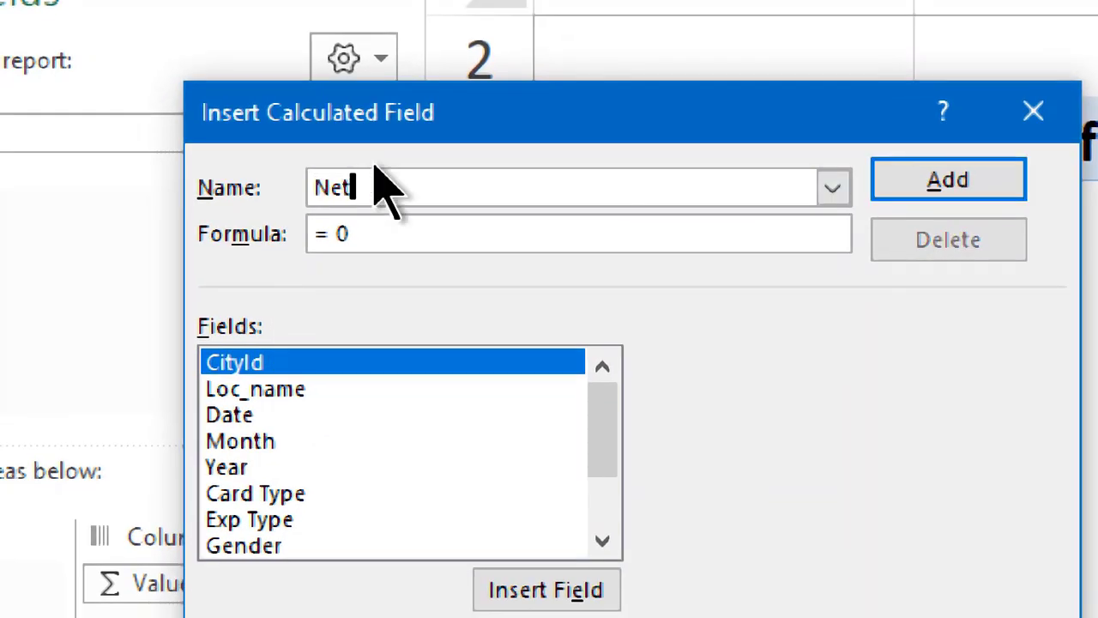
left_click(327, 444)
scroll(327, 448, "down", 2)
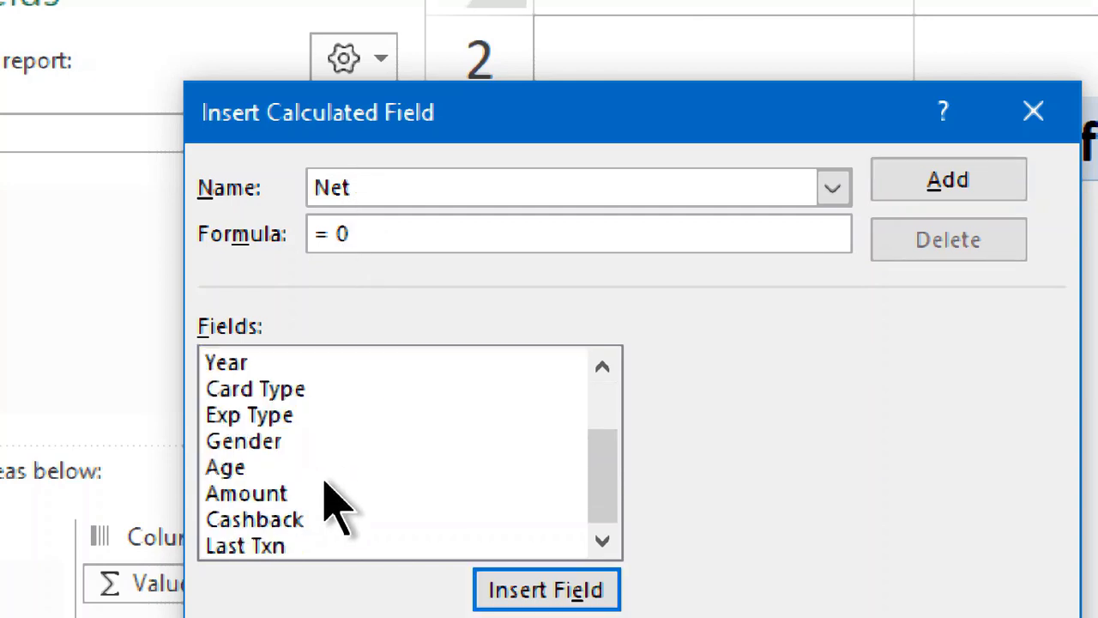
double_click(321, 495)
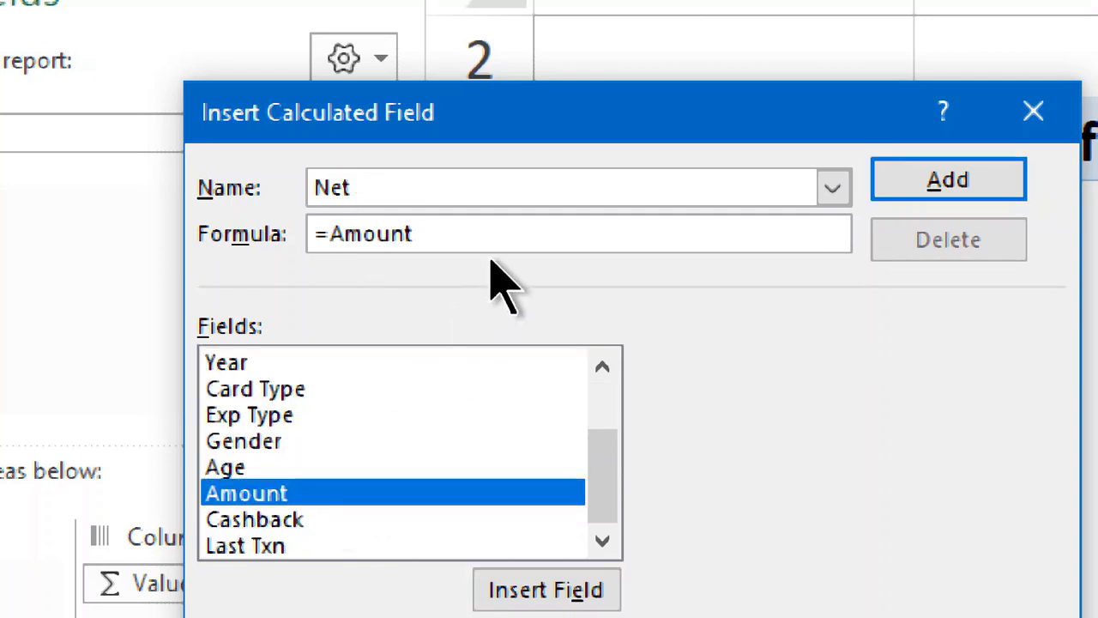
type("-")
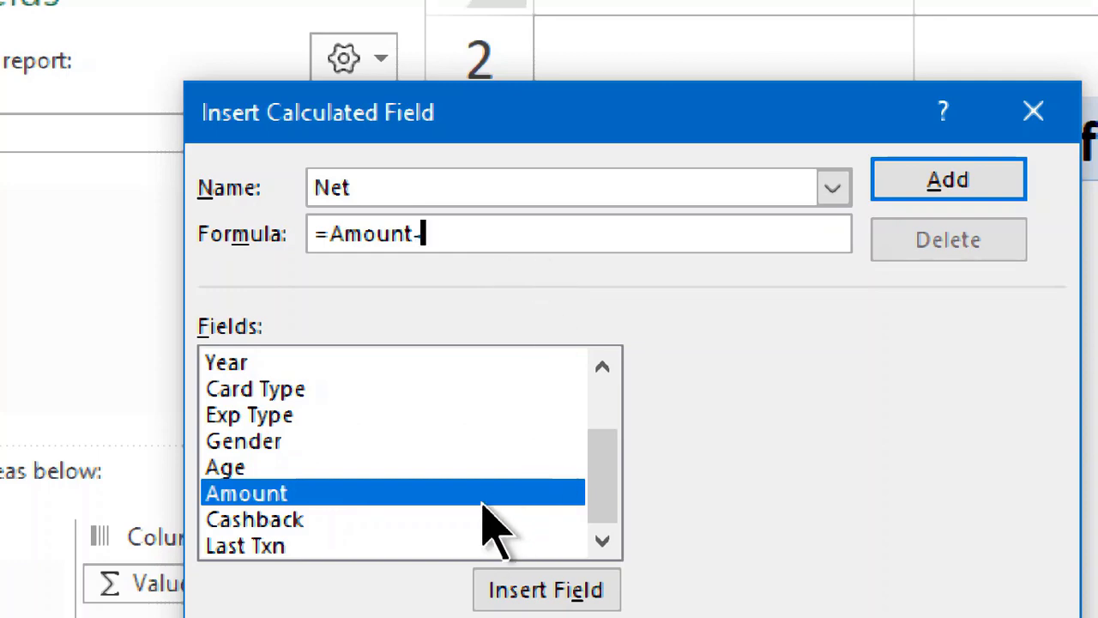
left_click(480, 499)
double_click(461, 518)
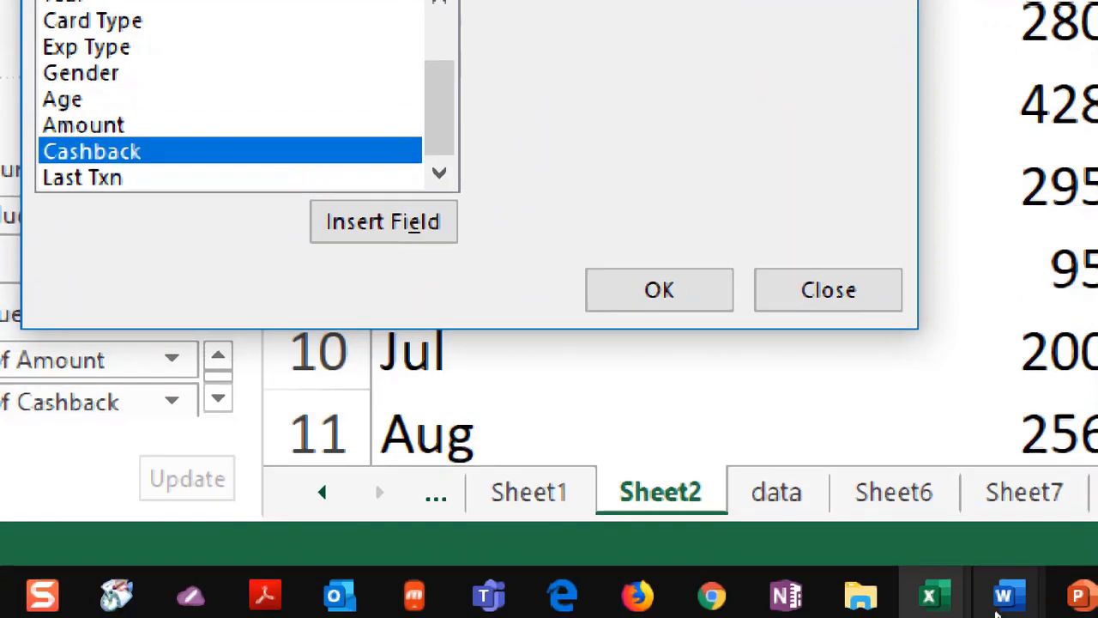
left_click(635, 291)
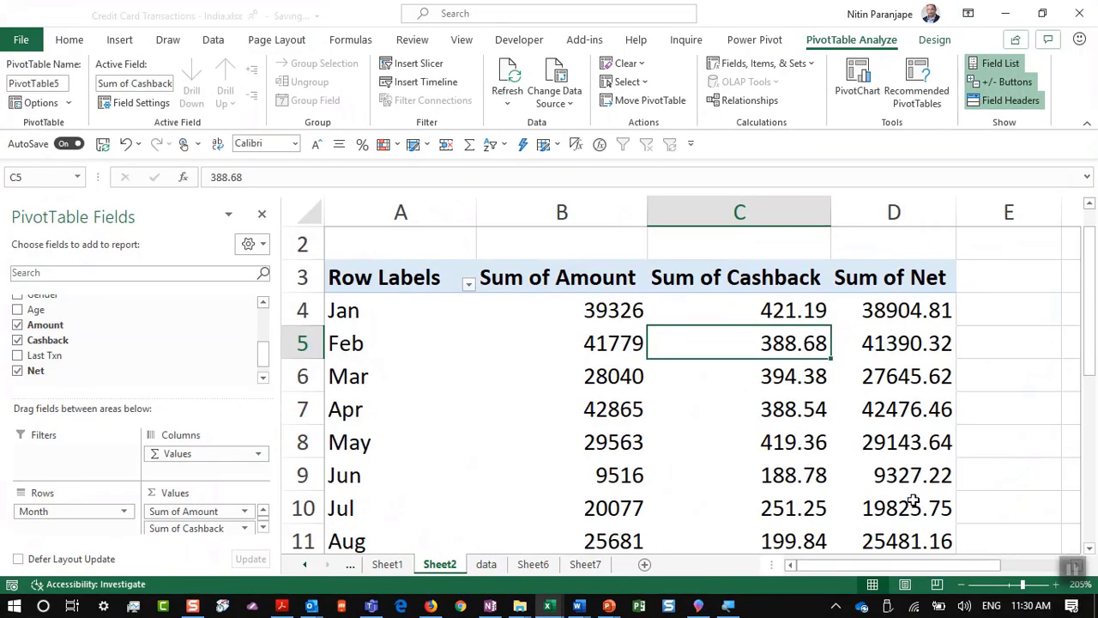
left_click(912, 506)
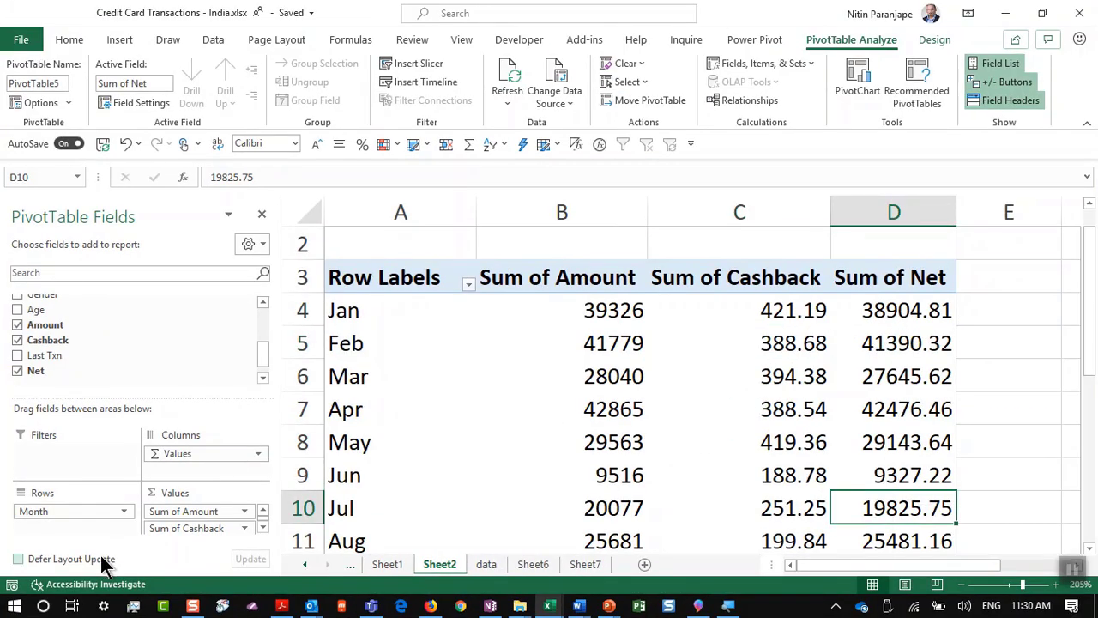
Step: Remove Sum of Amount, Sum of Cashback and Sum of Net from the pivot values
left_click_drag(182, 511, 199, 373)
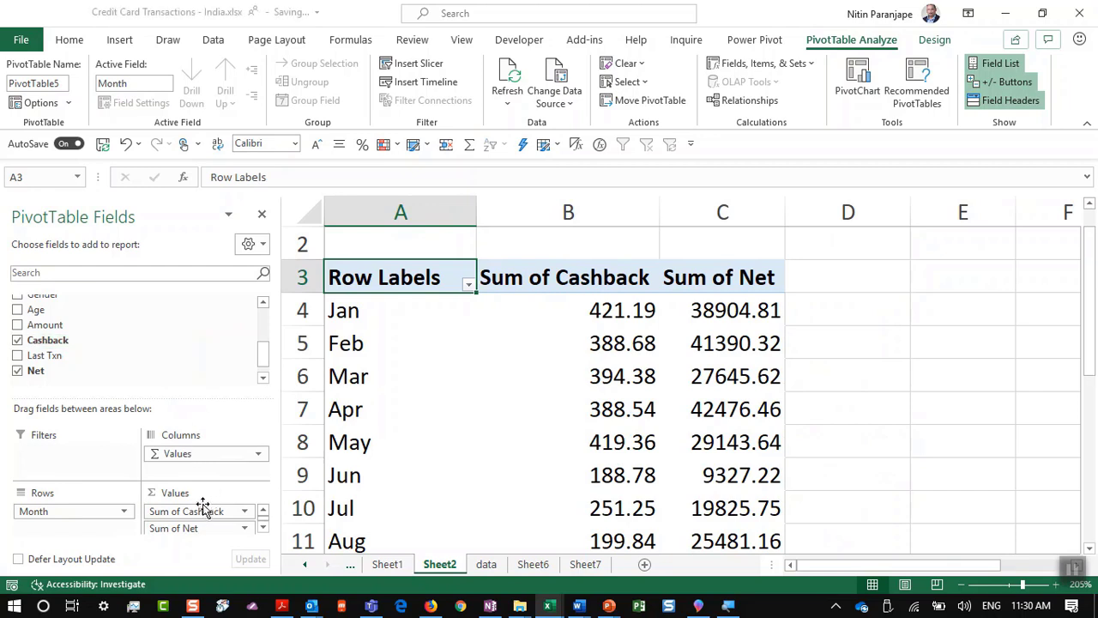
left_click_drag(203, 514, 202, 374)
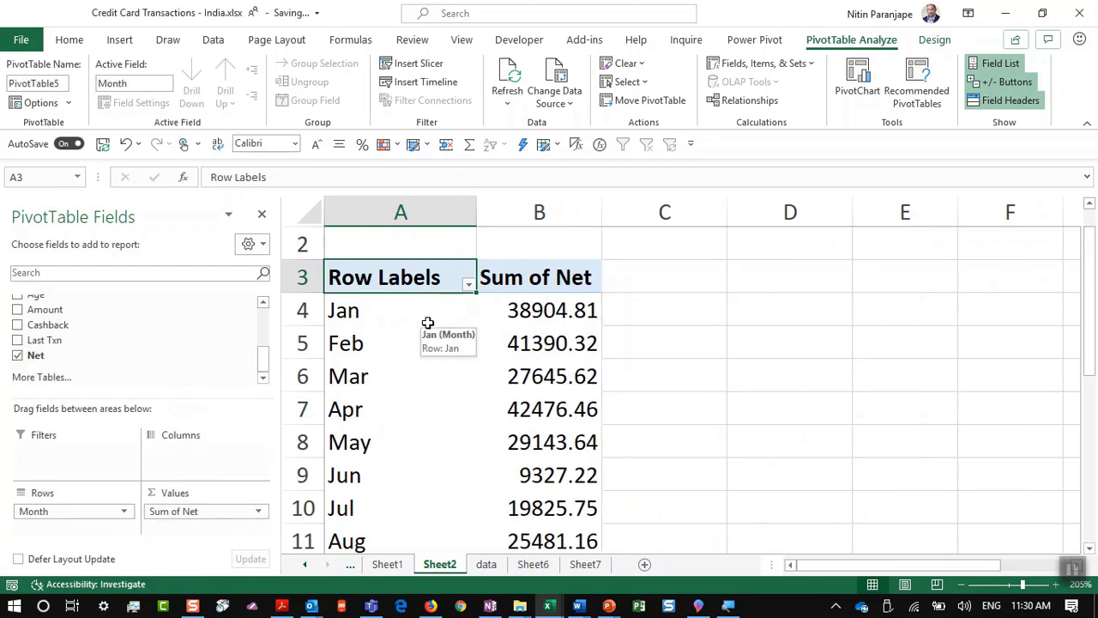
left_click_drag(182, 514, 134, 326)
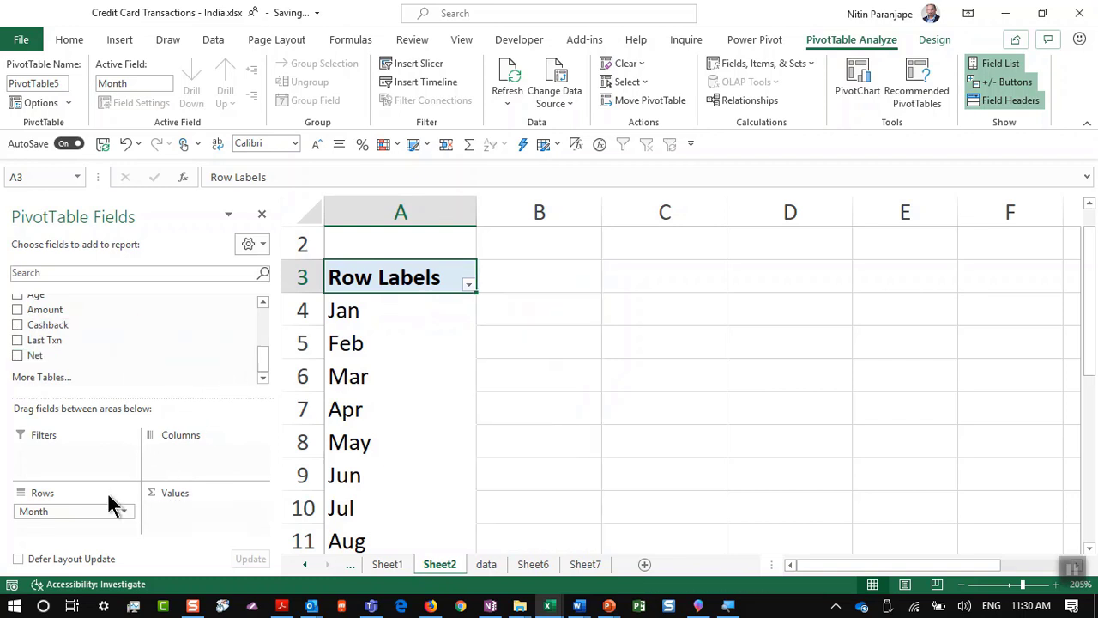
Step: Drop Card Type, put Year across the columns and Amount into Values
scroll(109, 326, "up", 5)
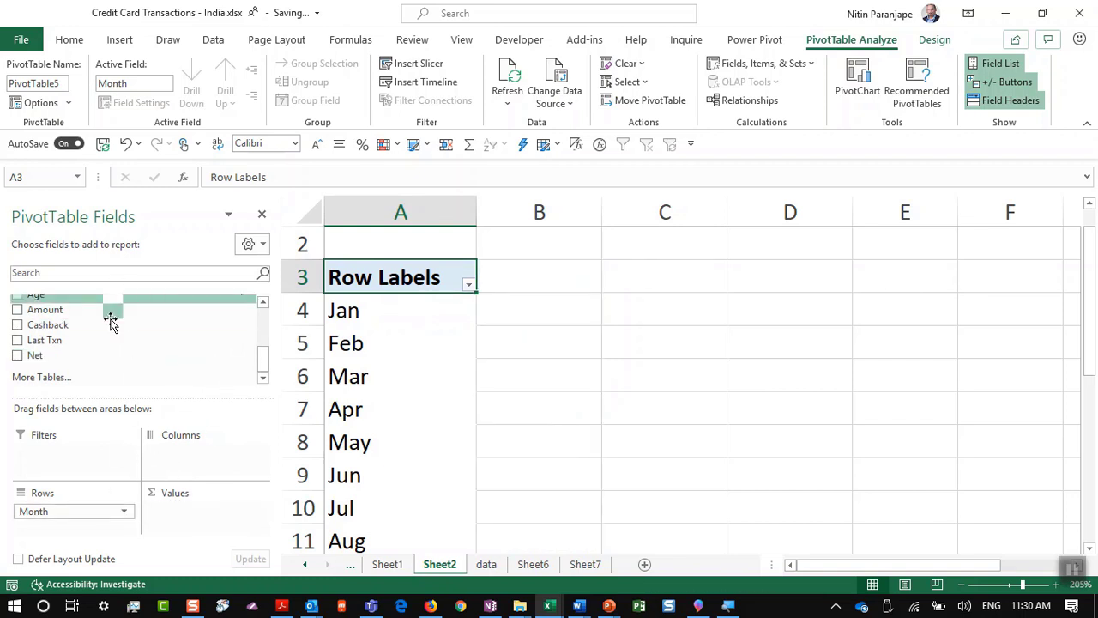
left_click_drag(102, 363, 189, 453)
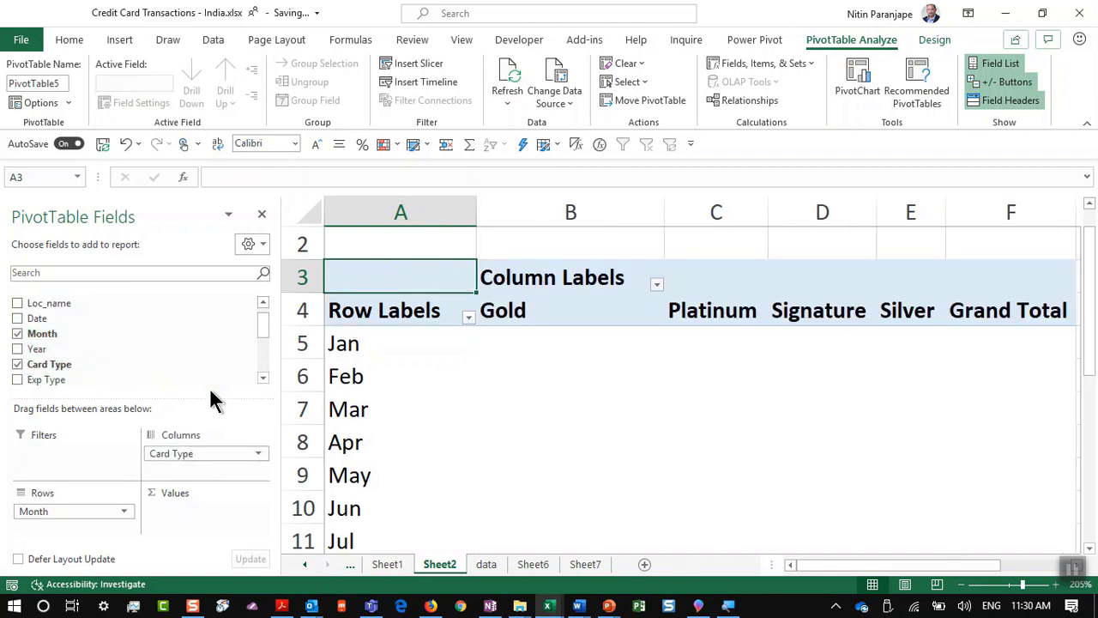
left_click(17, 365)
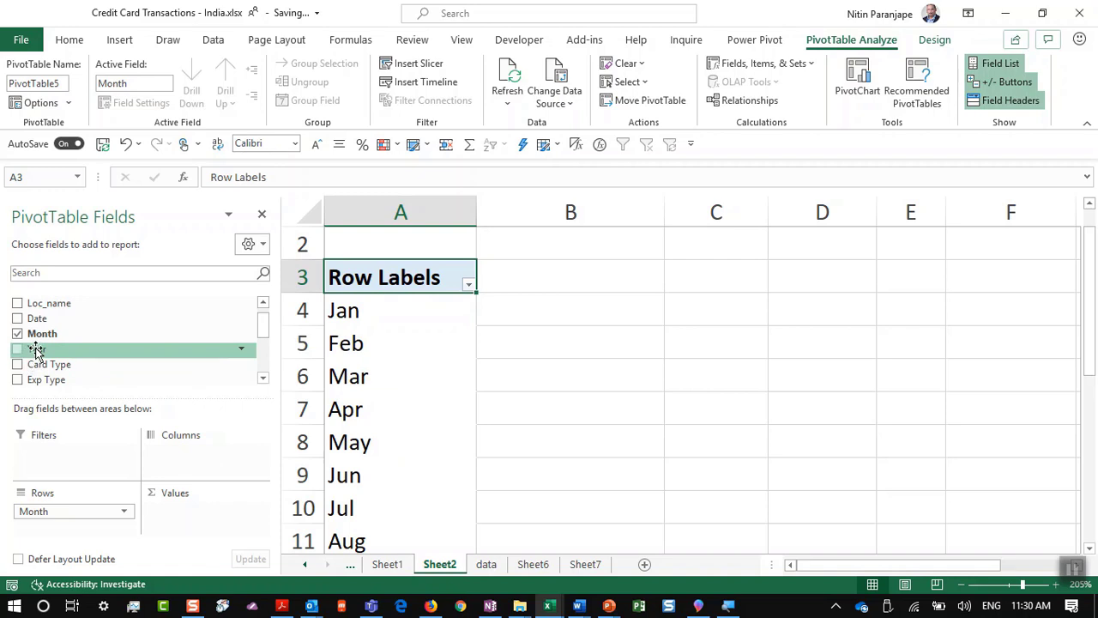
left_click_drag(36, 349, 192, 463)
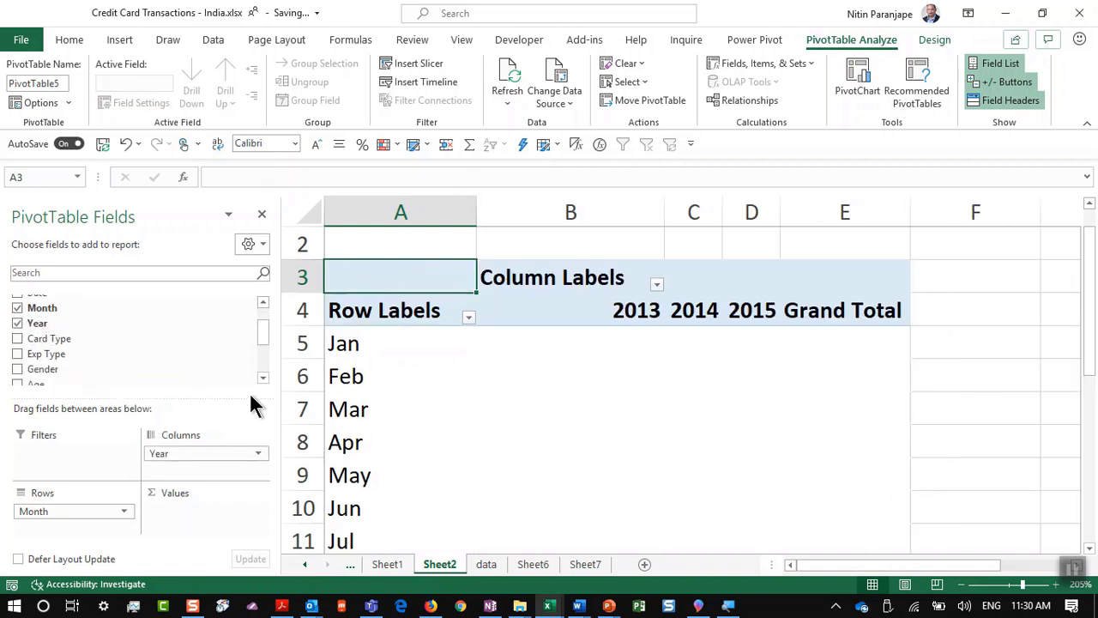
scroll(76, 356, "down", 2)
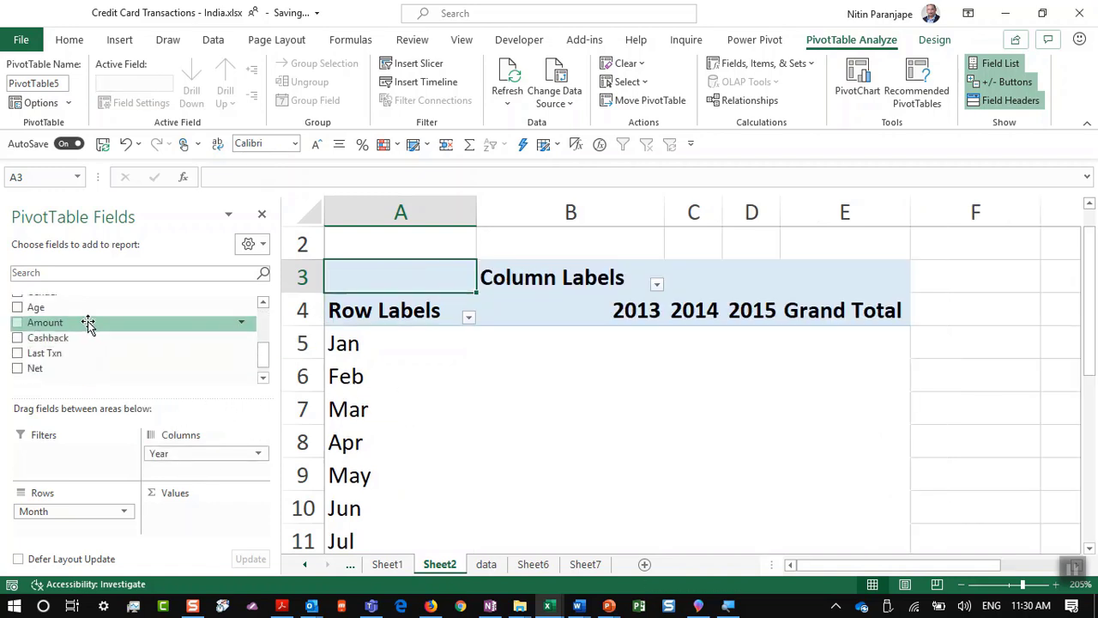
left_click_drag(92, 324, 180, 513)
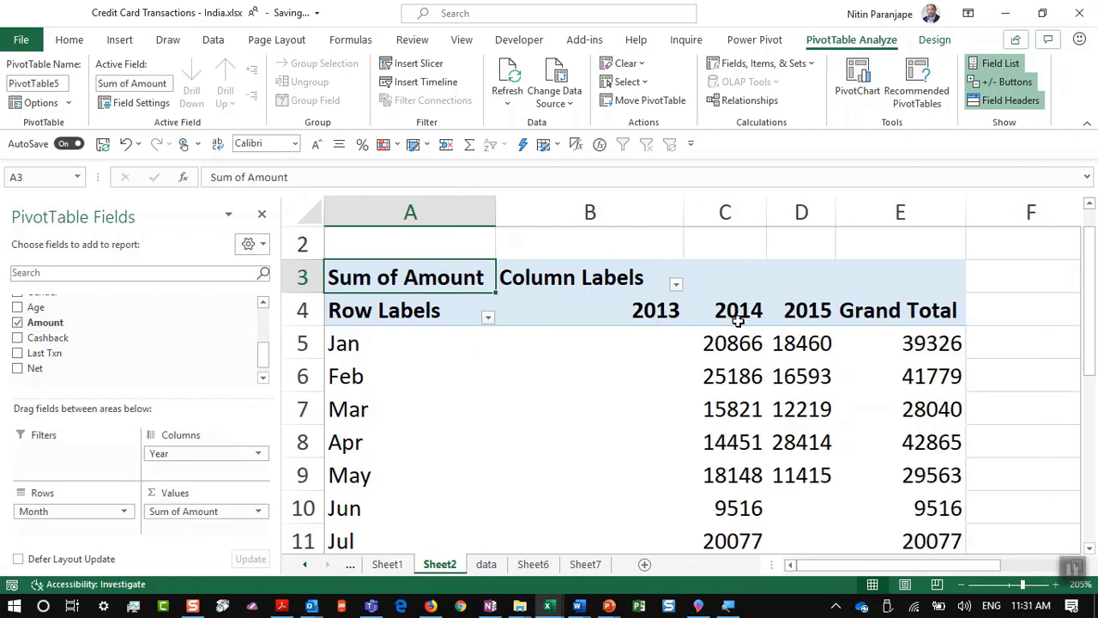
mouse_move(790, 337)
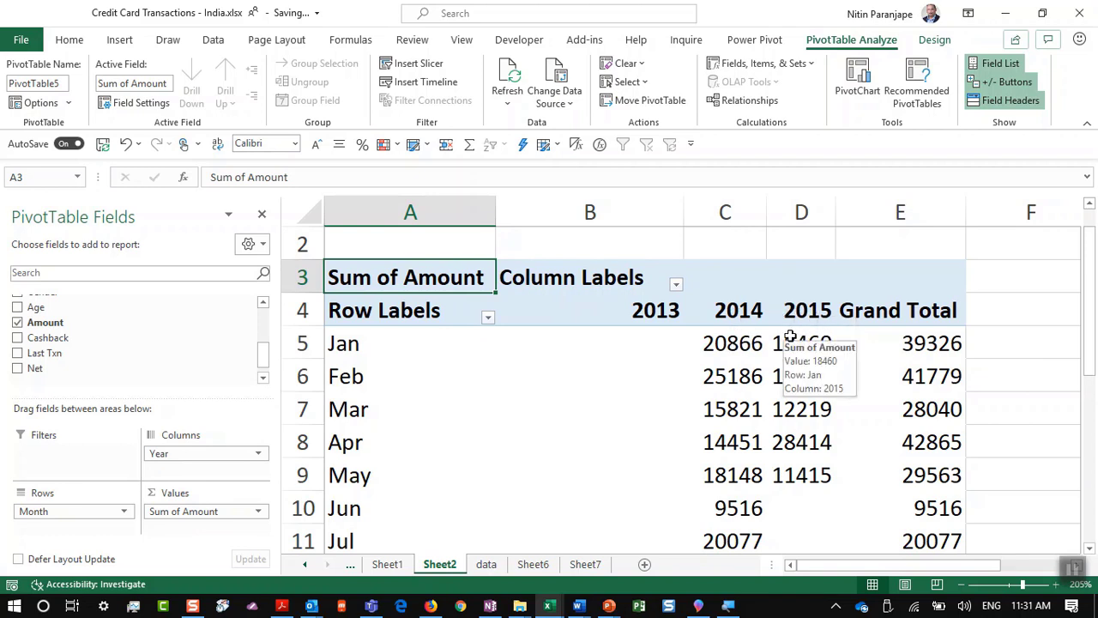
left_click(551, 309)
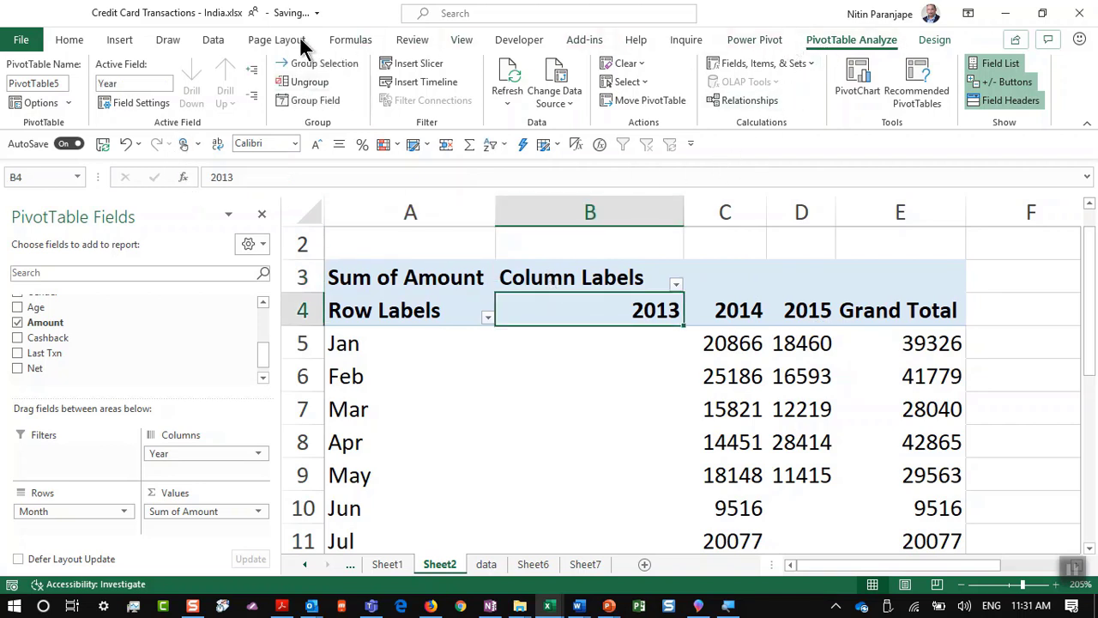
Step: Show the pivot in tabular form with Year and Month headers, then select the 2014 header
left_click(944, 40)
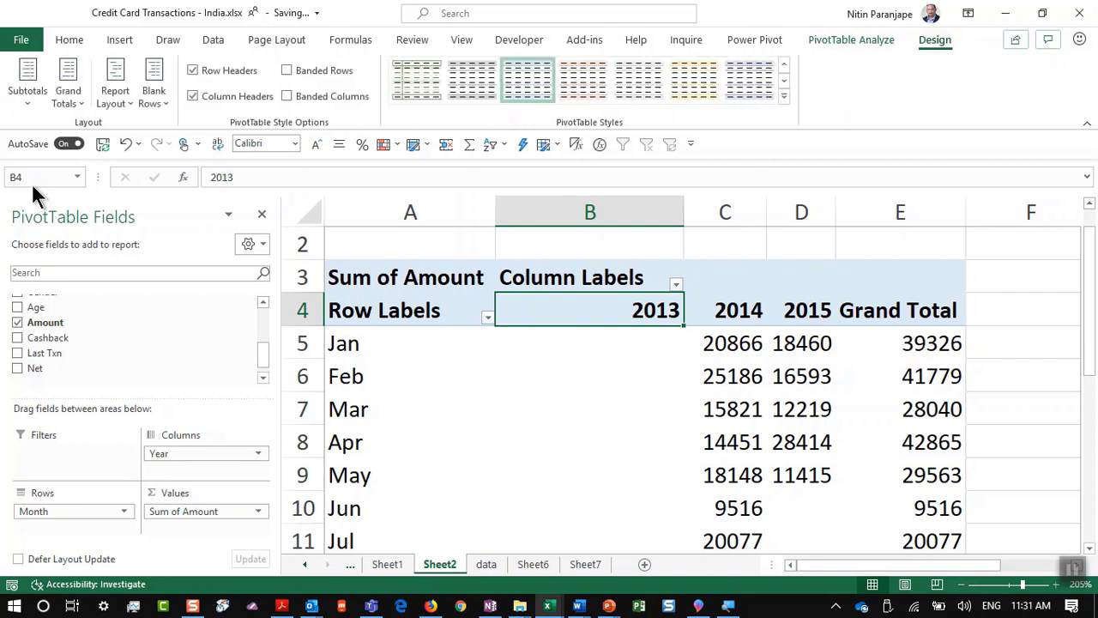
left_click(28, 107)
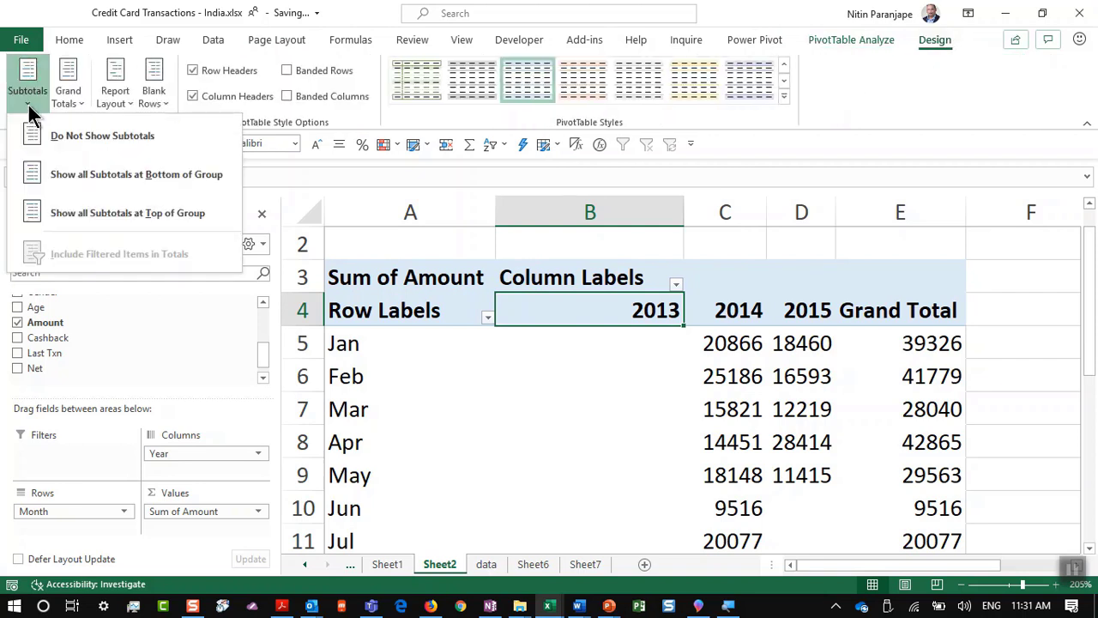
left_click(105, 101)
left_click(177, 210)
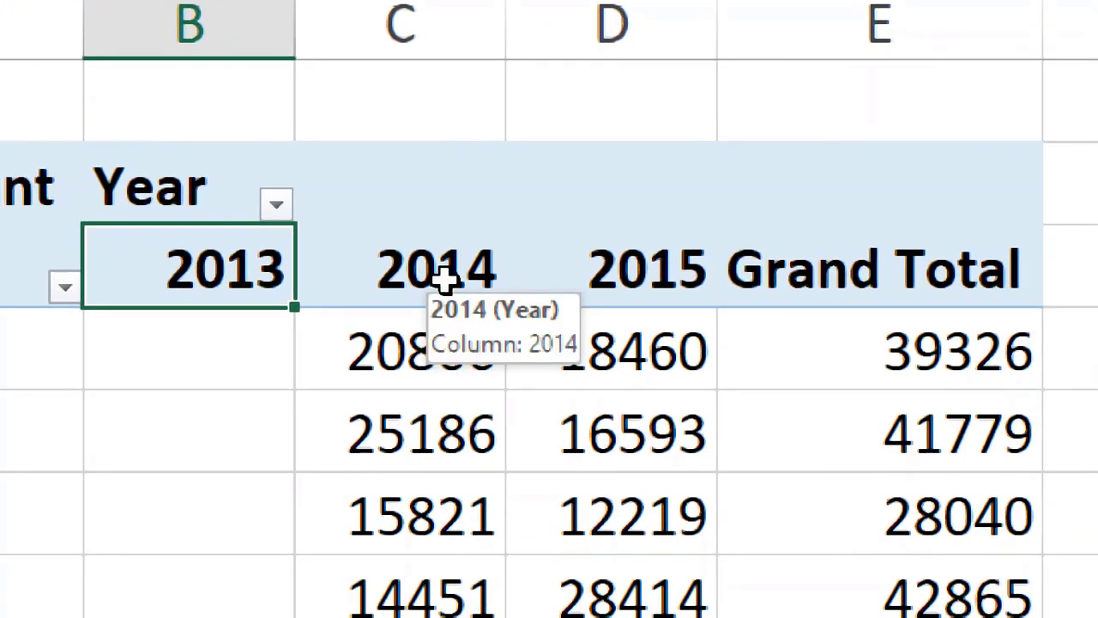
left_click_drag(446, 284, 617, 290)
left_click(466, 277)
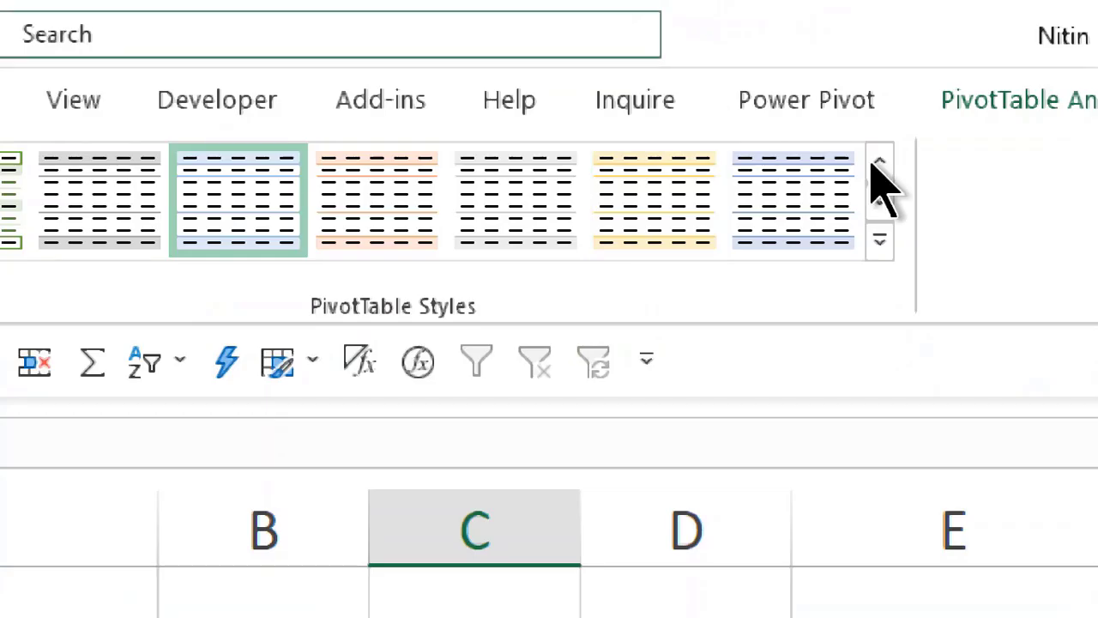
left_click(1058, 97)
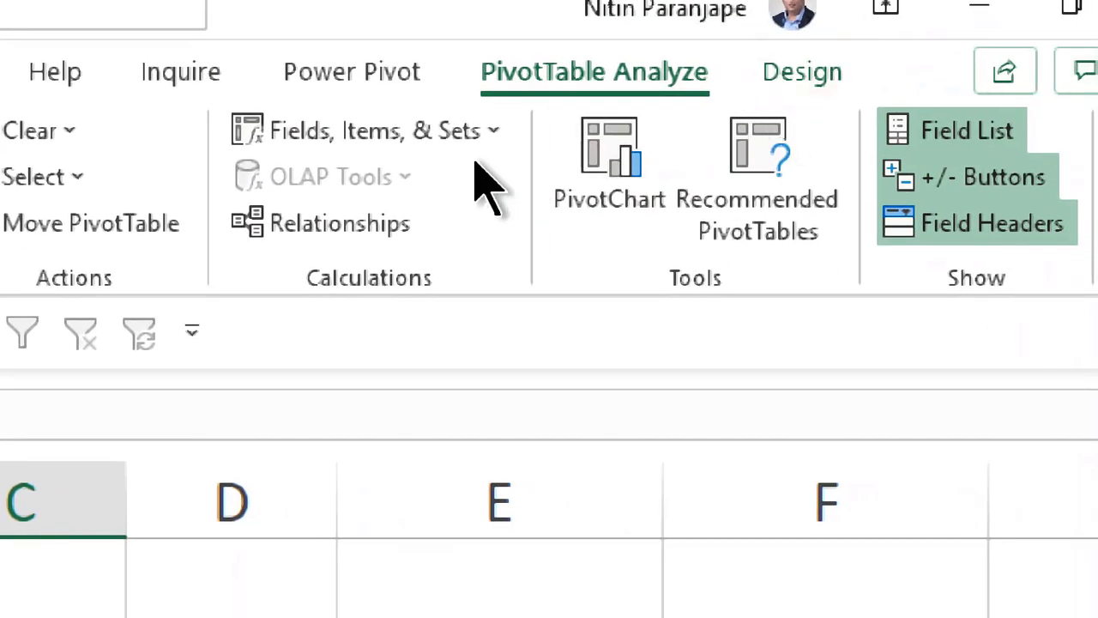
Step: Select the 2014 Year header and bring up the Fields, Items & Sets choices
left_click(699, 160)
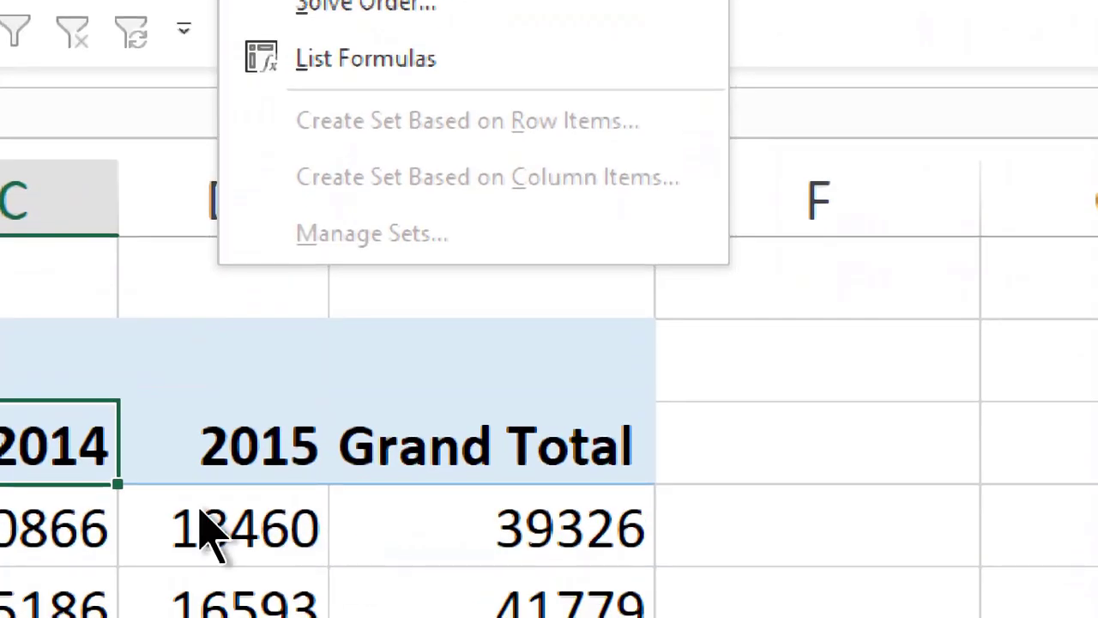
left_click(204, 601)
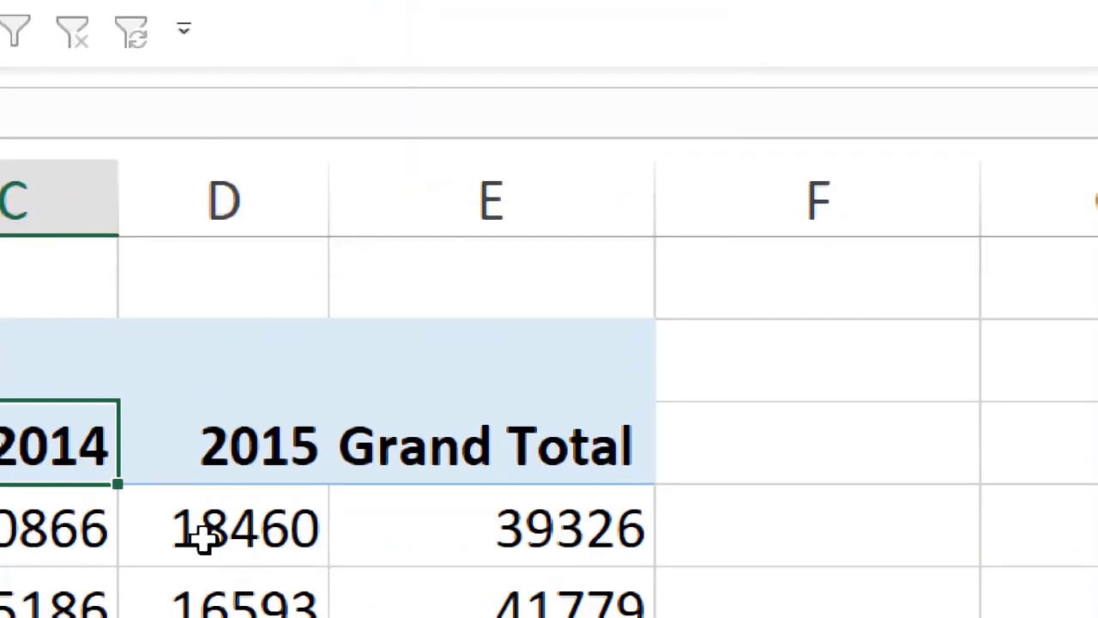
left_click(204, 601)
left_click(317, 131)
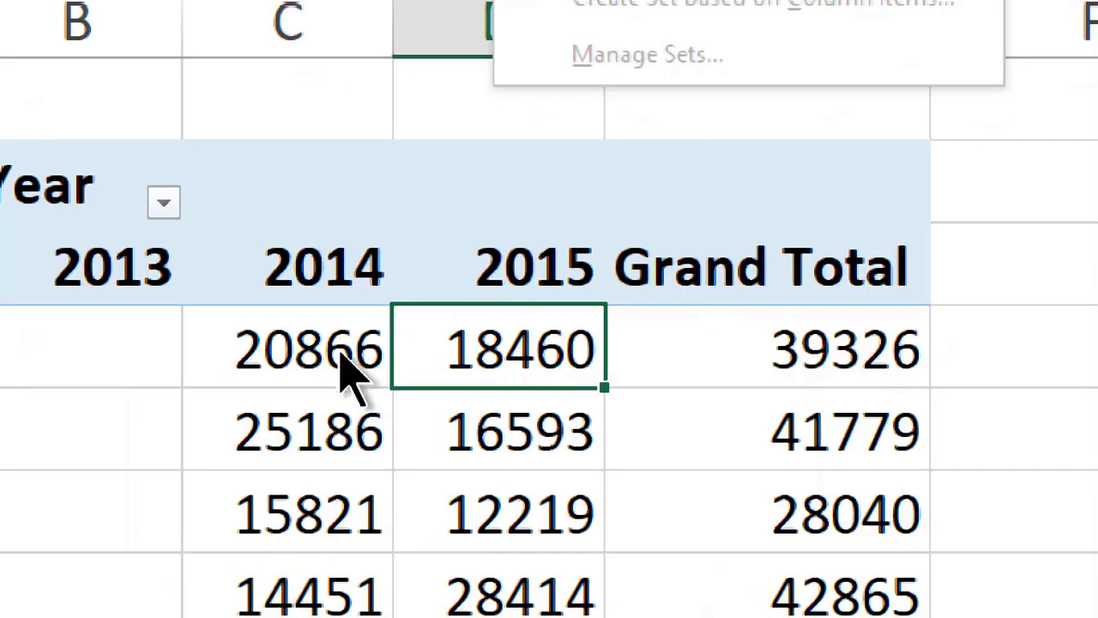
left_click(317, 215)
left_click(294, 272)
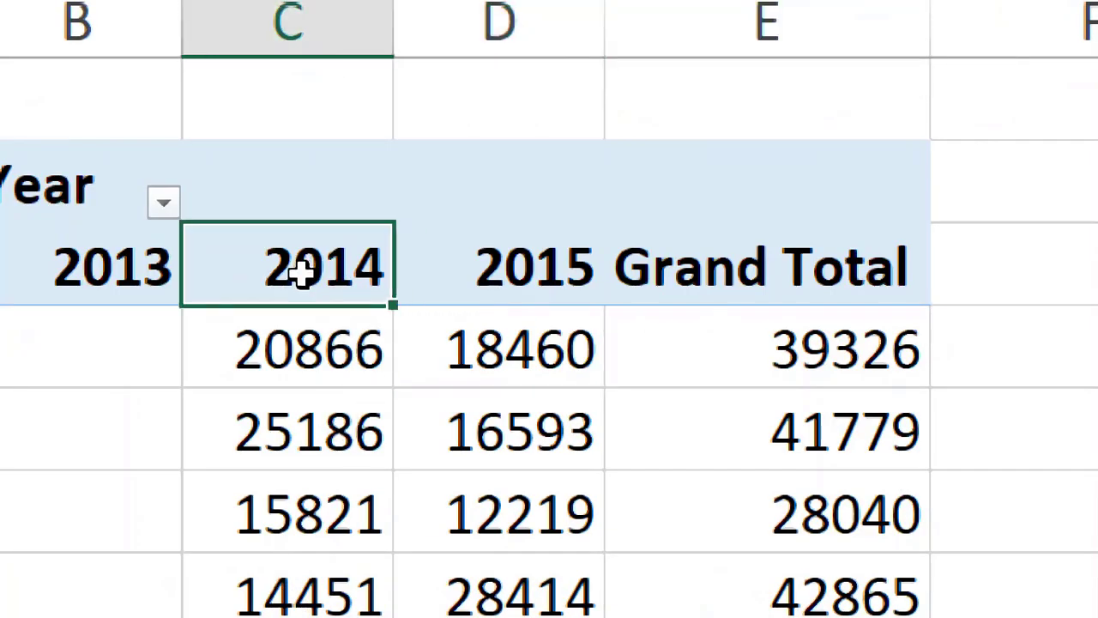
left_click(442, 161)
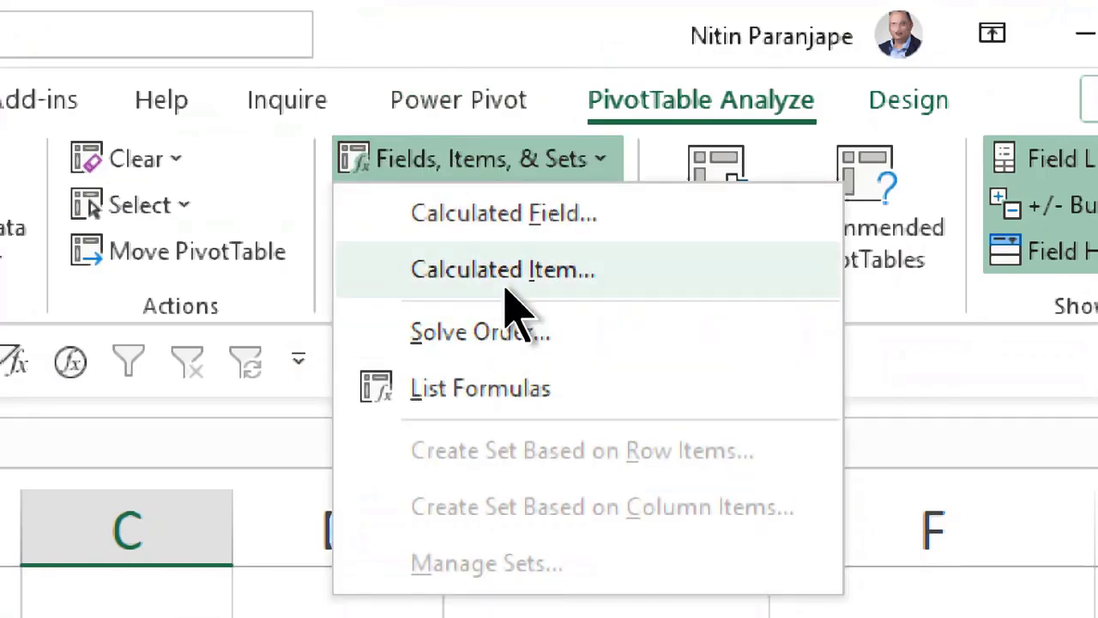
Step: Add calculated item Ratio = '2014'/'2015' under Year, then show PowerPoint slide 27
key("Escape")
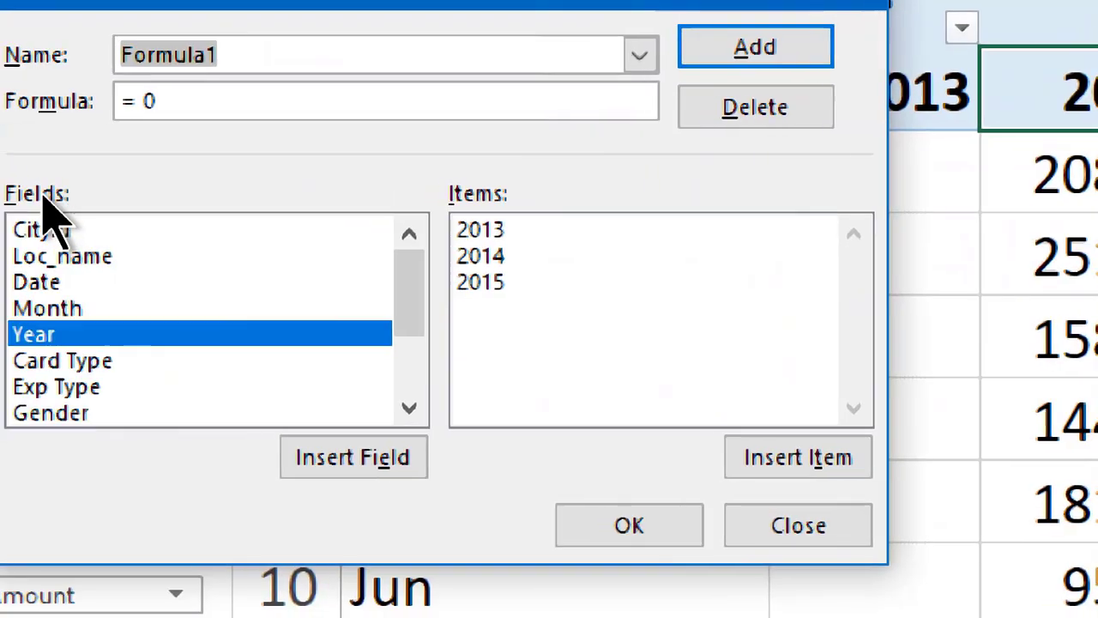
type("Ratio")
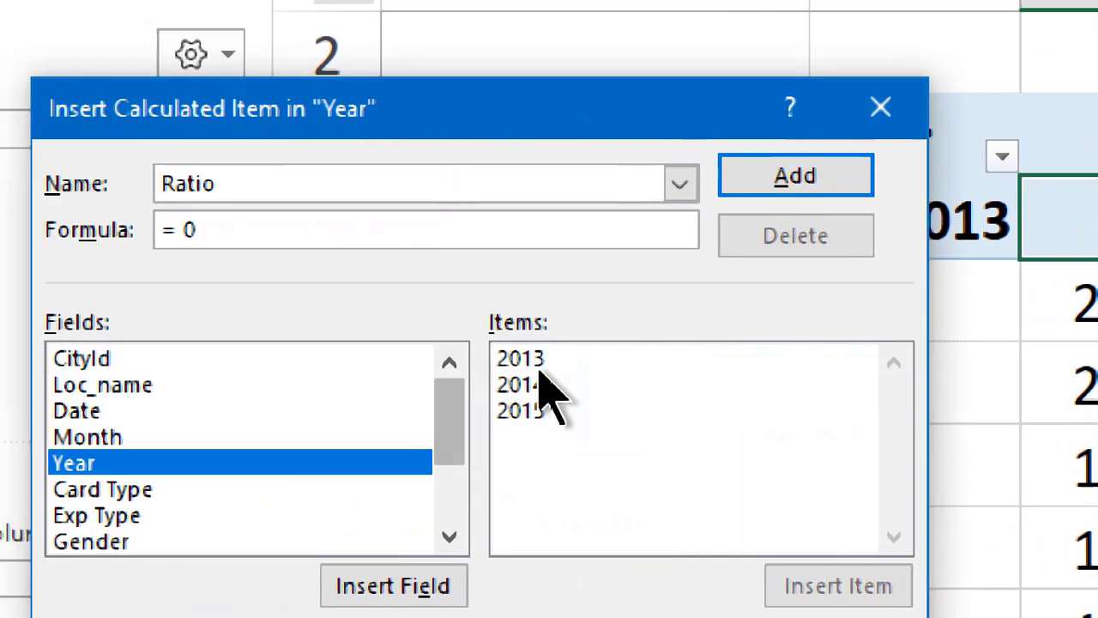
left_click(555, 364)
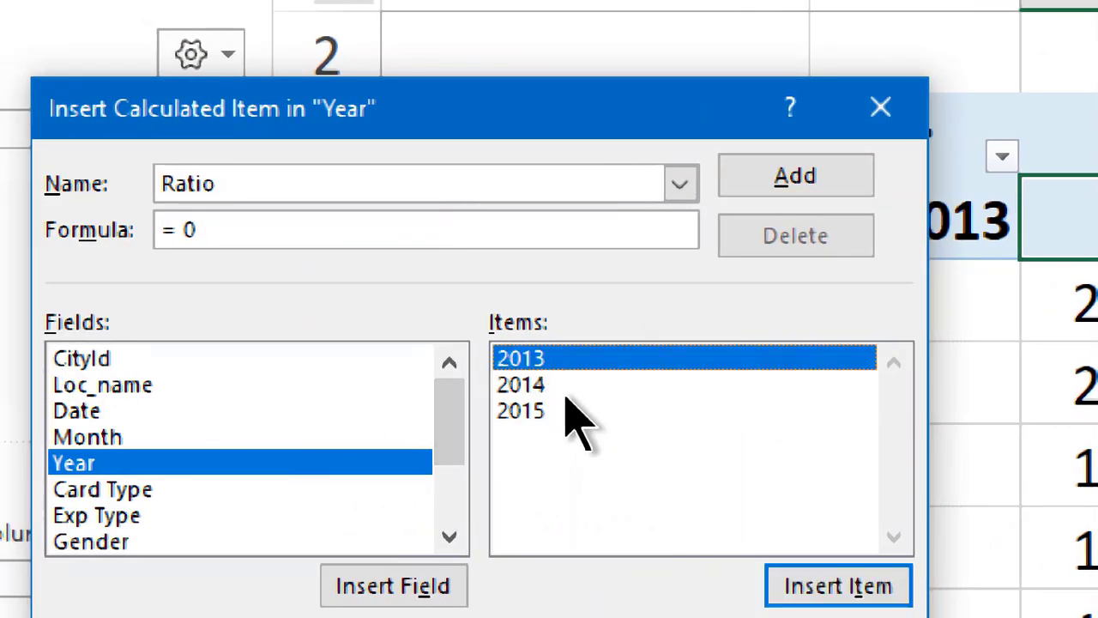
left_click(567, 391)
double_click(566, 396)
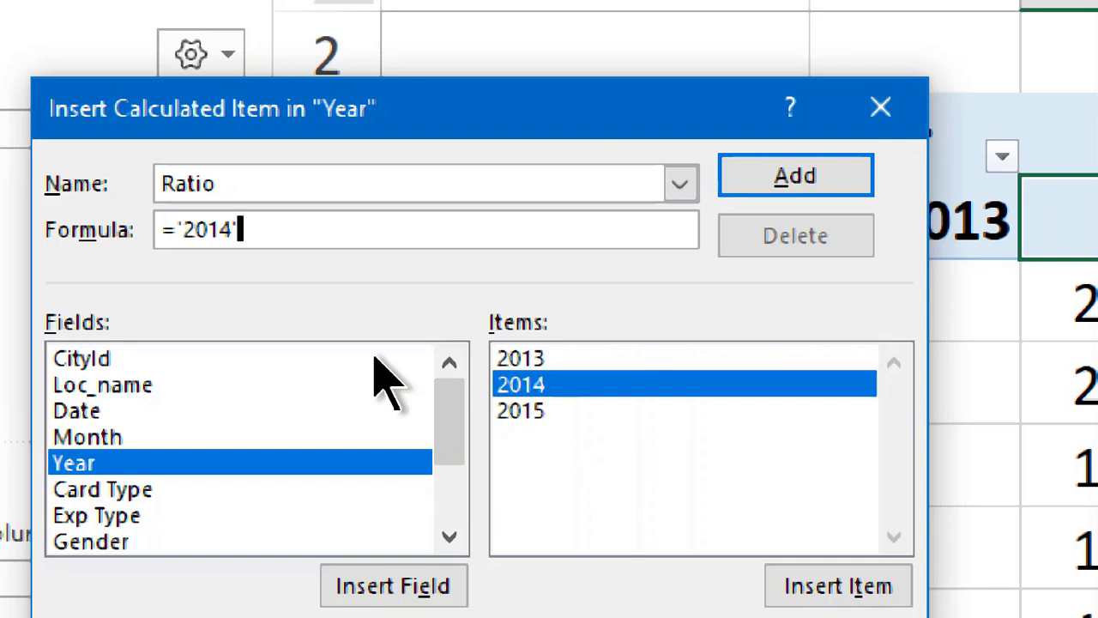
type("/")
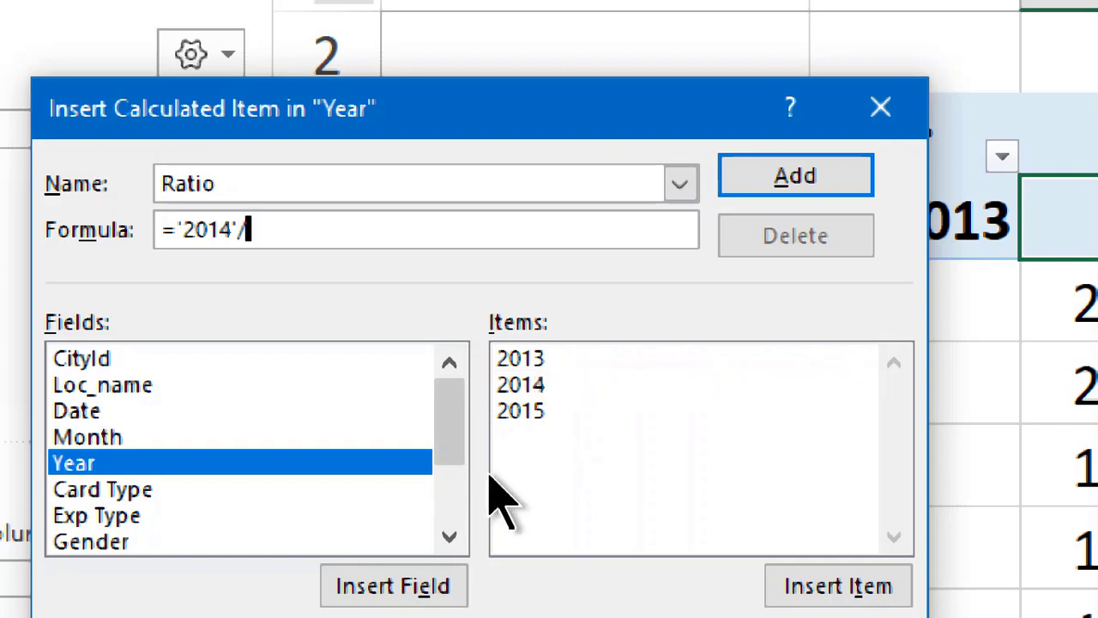
left_click(538, 410)
double_click(553, 414)
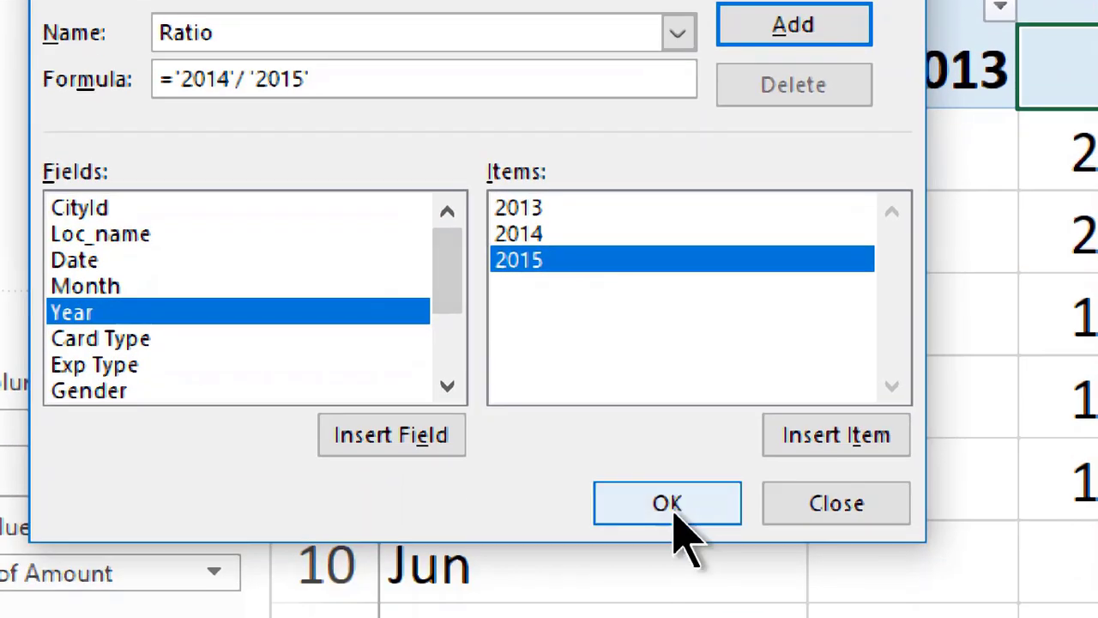
left_click(667, 504)
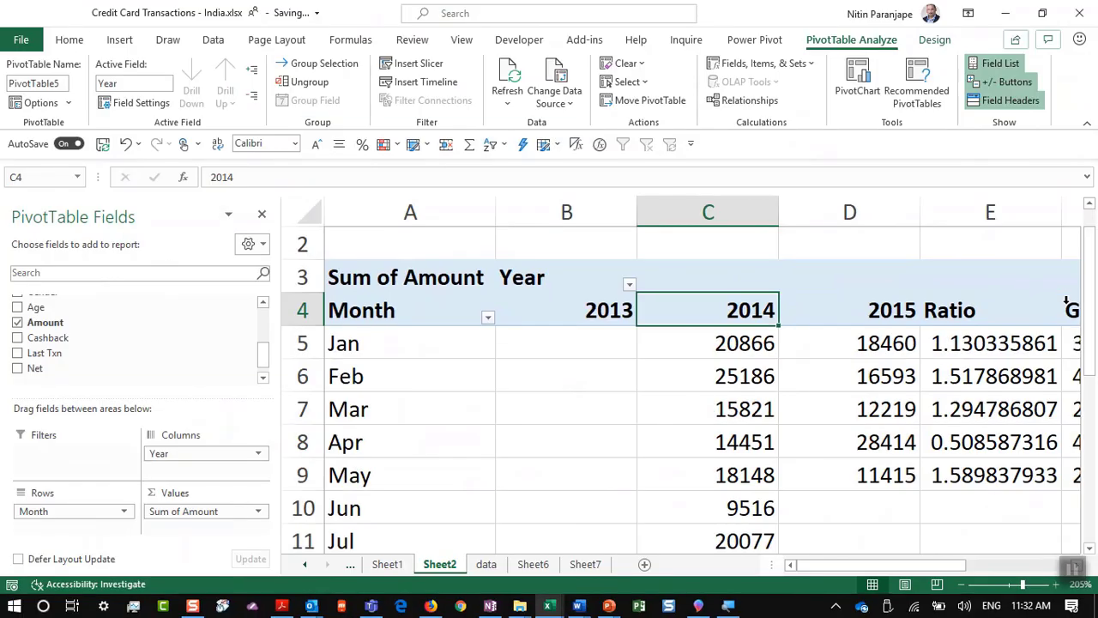
key("alt+Tab")
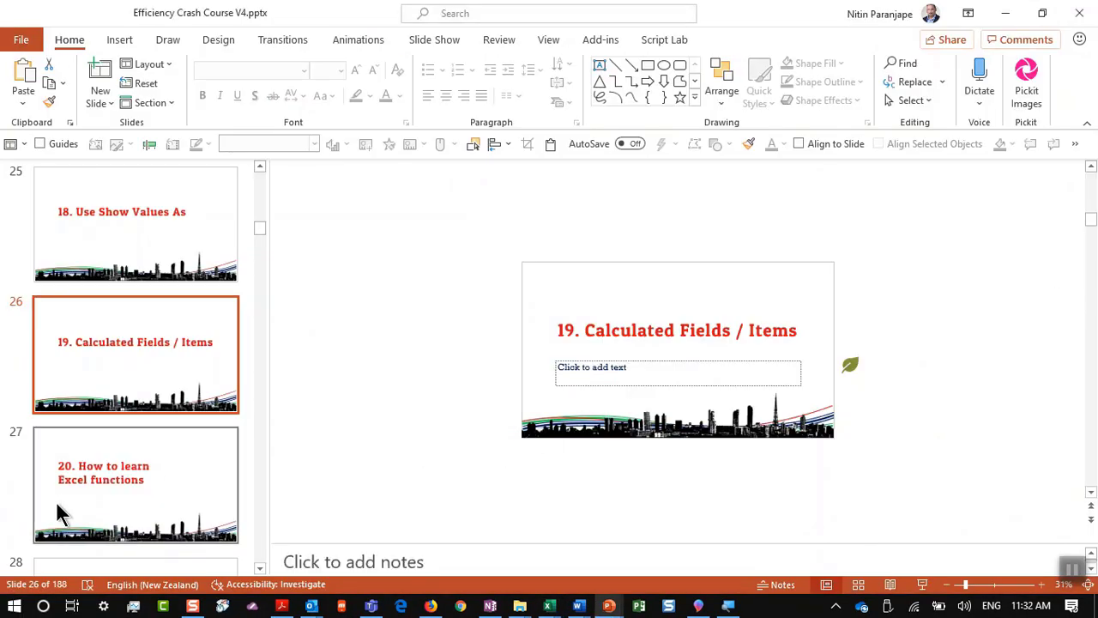
left_click(69, 508)
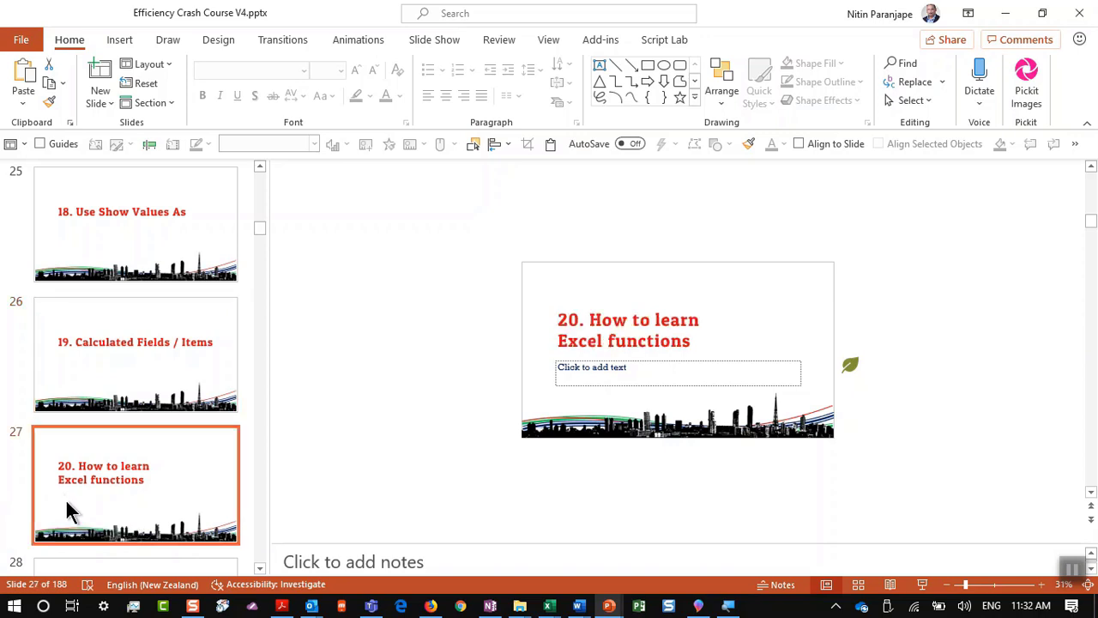
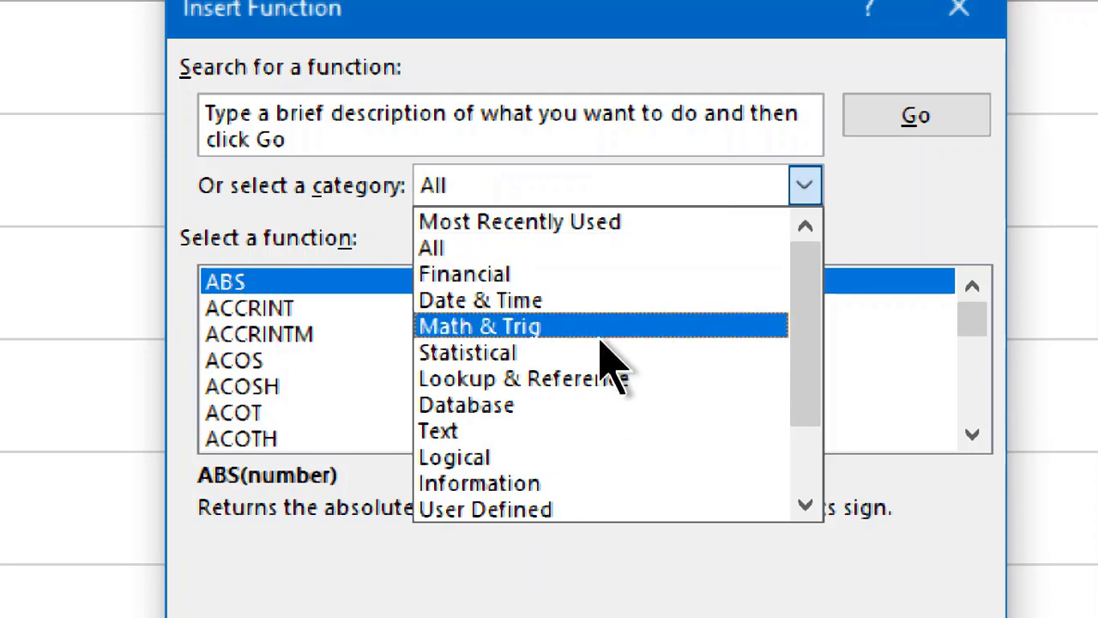
Step: Pick Financial in the Insert Function dialog's category list
scroll(605, 356, "down", 1)
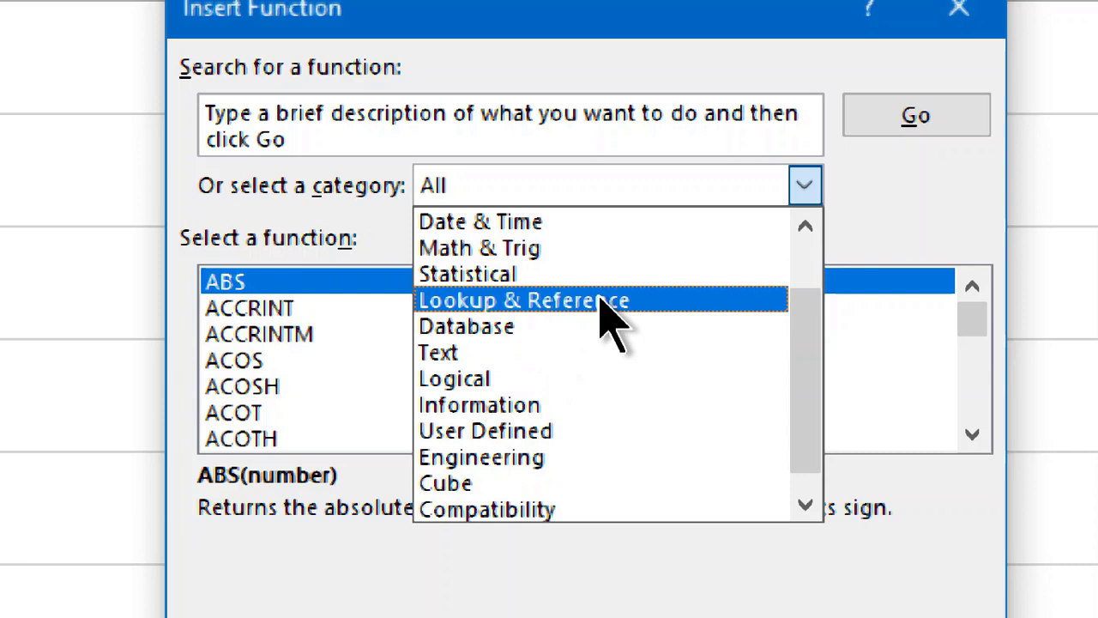
scroll(600, 309, "up", 1)
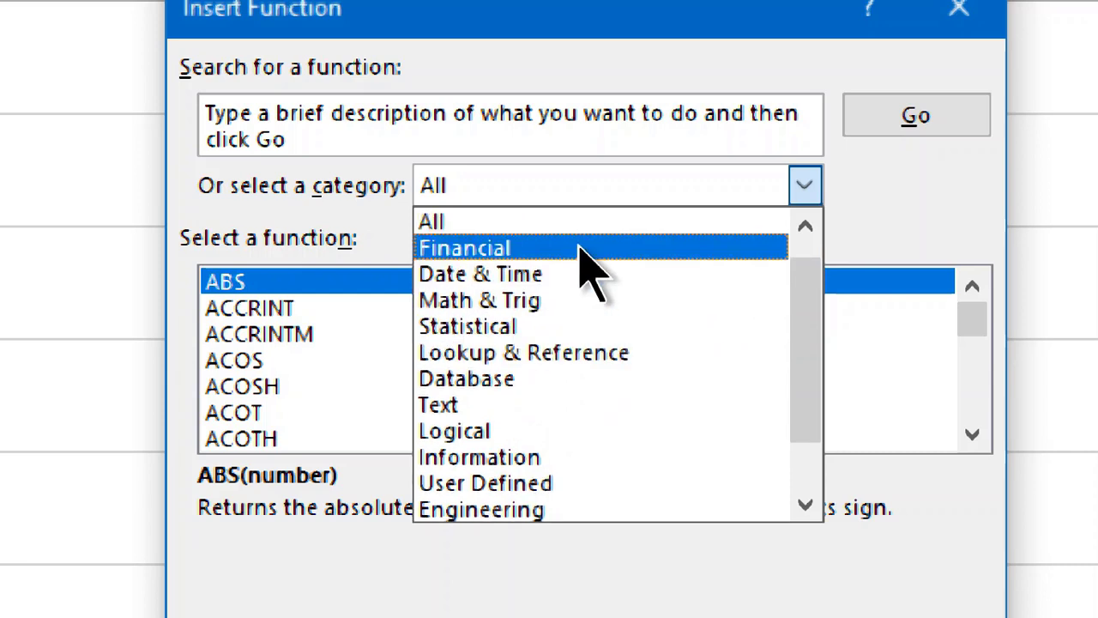
left_click(583, 249)
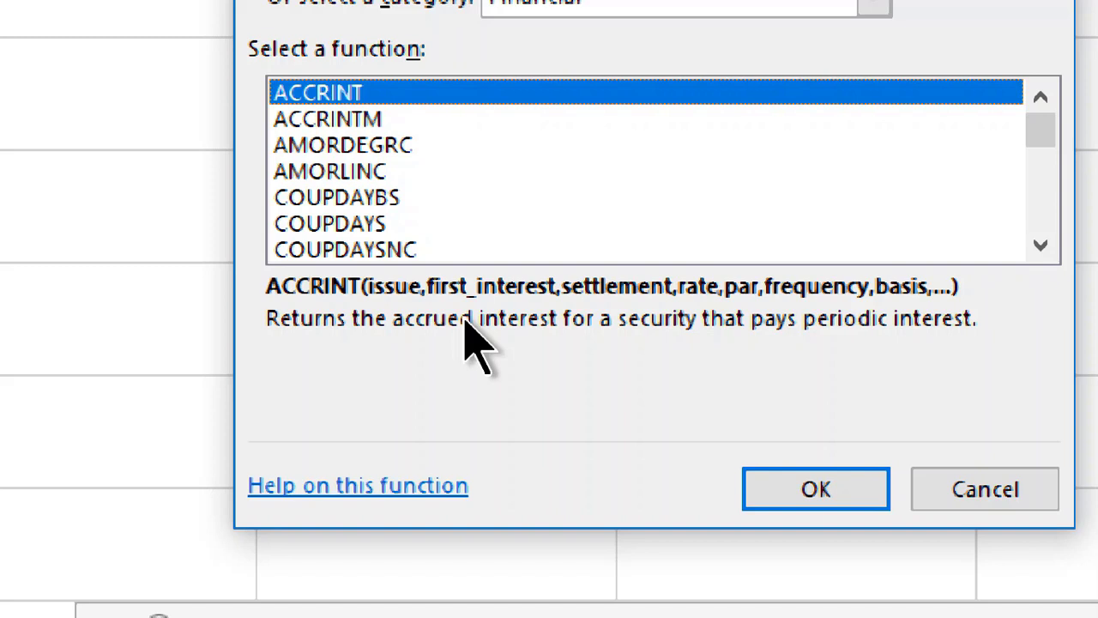
Step: Jump to NPV in the Financial function list and open its Function Arguments dialog
left_click(446, 225)
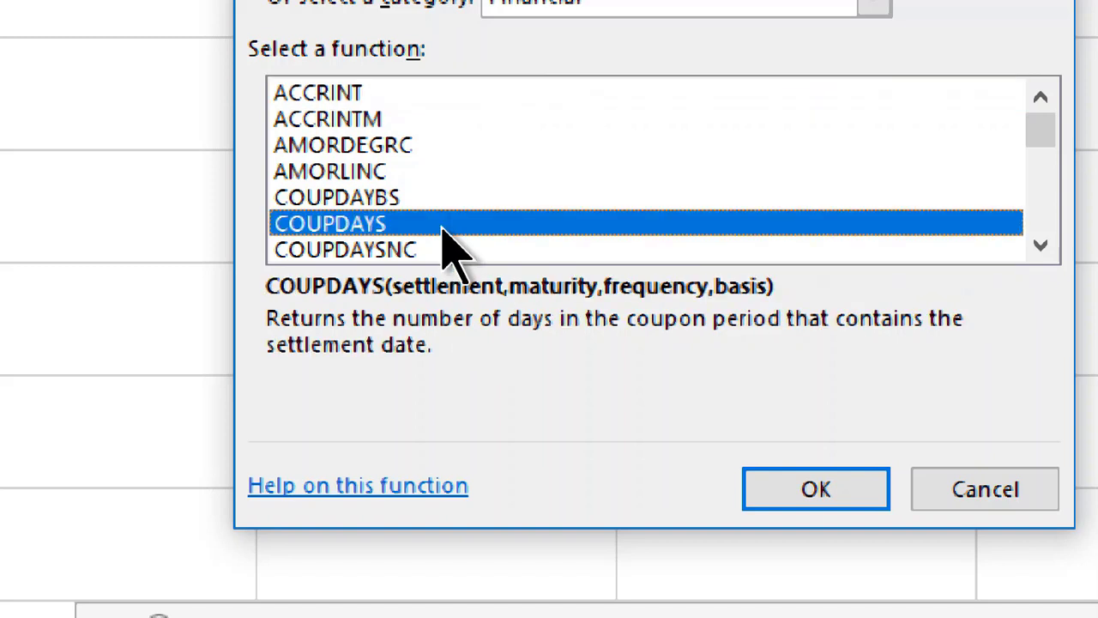
type("npv")
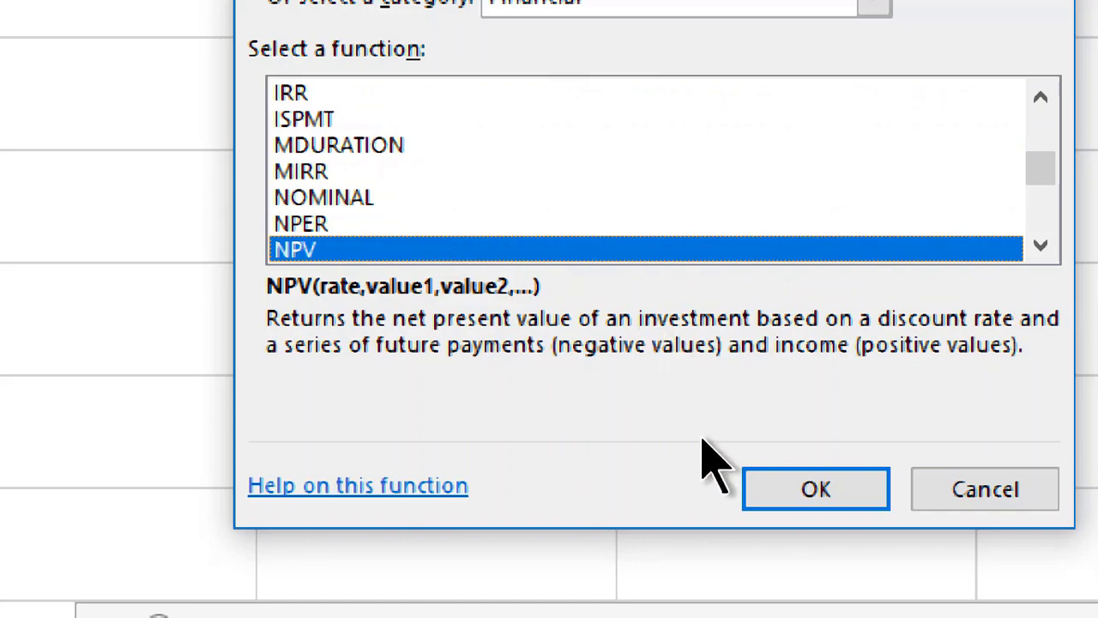
left_click(819, 493)
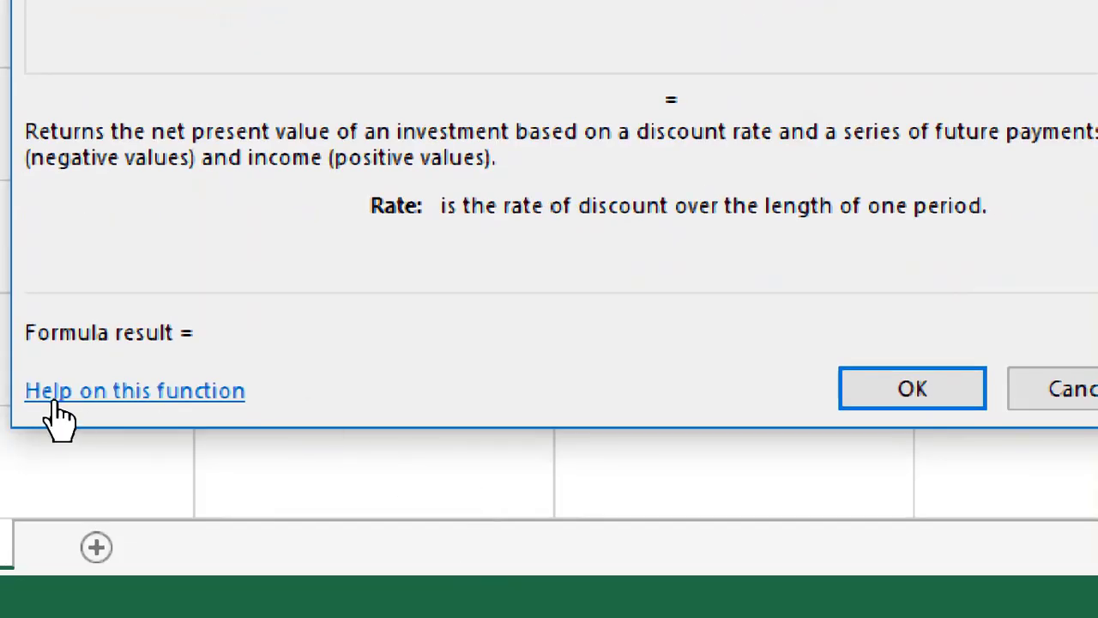
Step: Open the online help article for NPV from the Function Arguments dialog
left_click(53, 402)
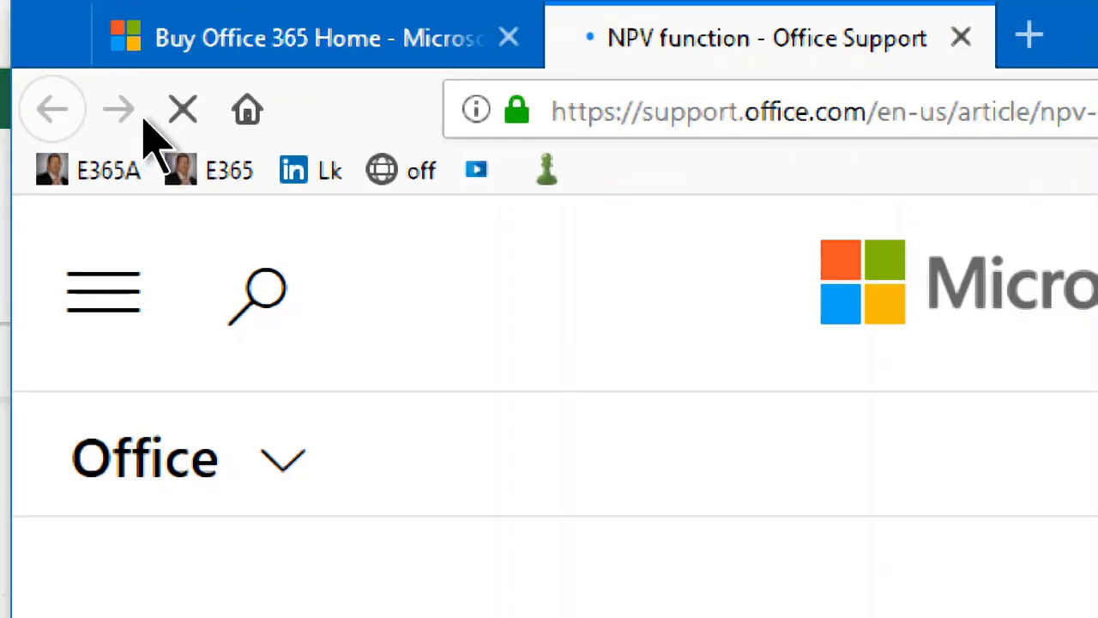
scroll(643, 257, "down", 3)
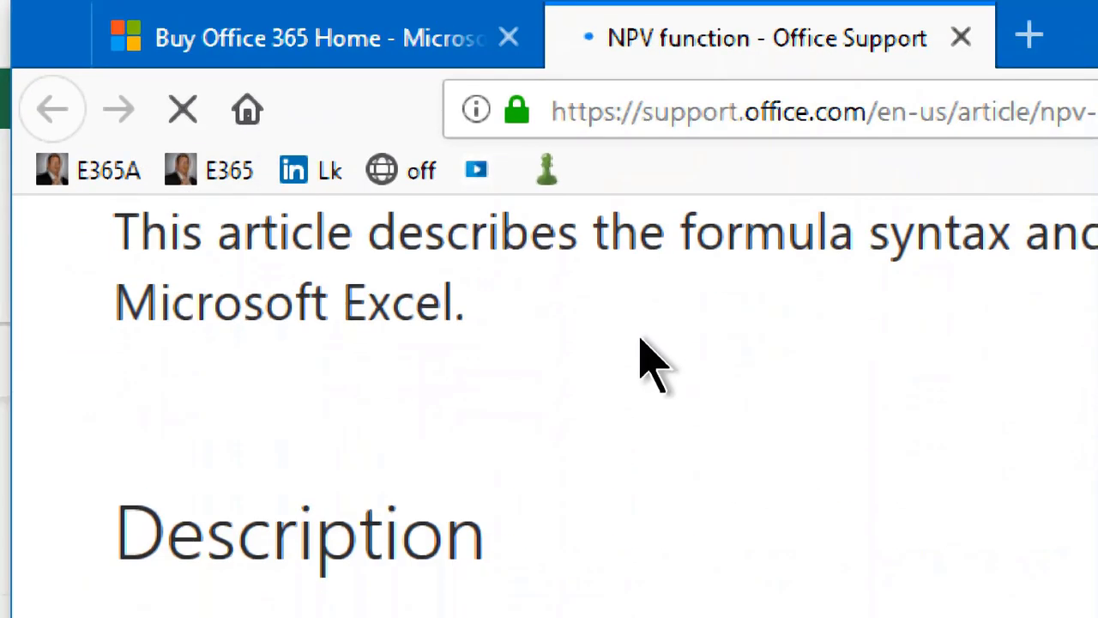
scroll(250, 152, "down", 5)
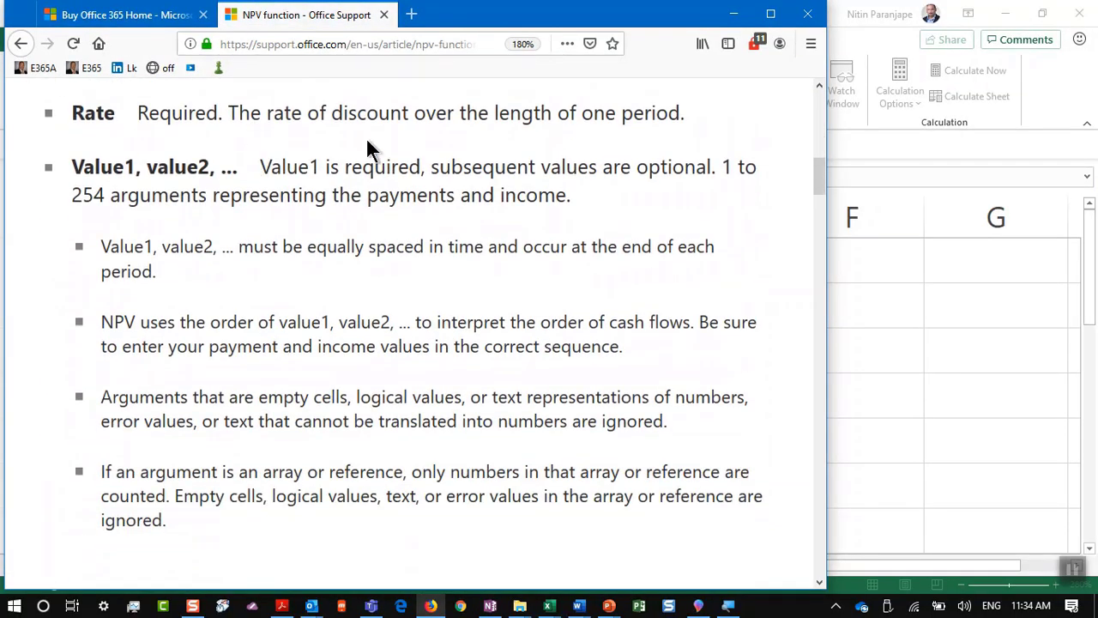
left_click(794, 17)
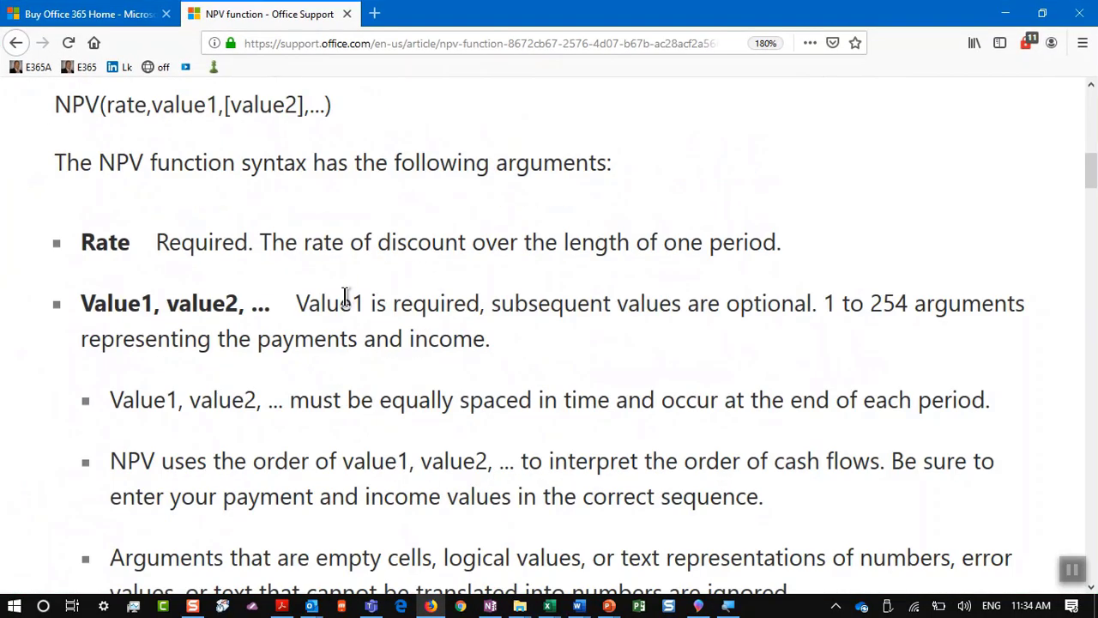
Step: Select Example 2's whole table, from Data through the ($3,749.47) result
scroll(346, 296, "up", 5)
scroll(344, 294, "up", 4)
scroll(348, 289, "down", 15)
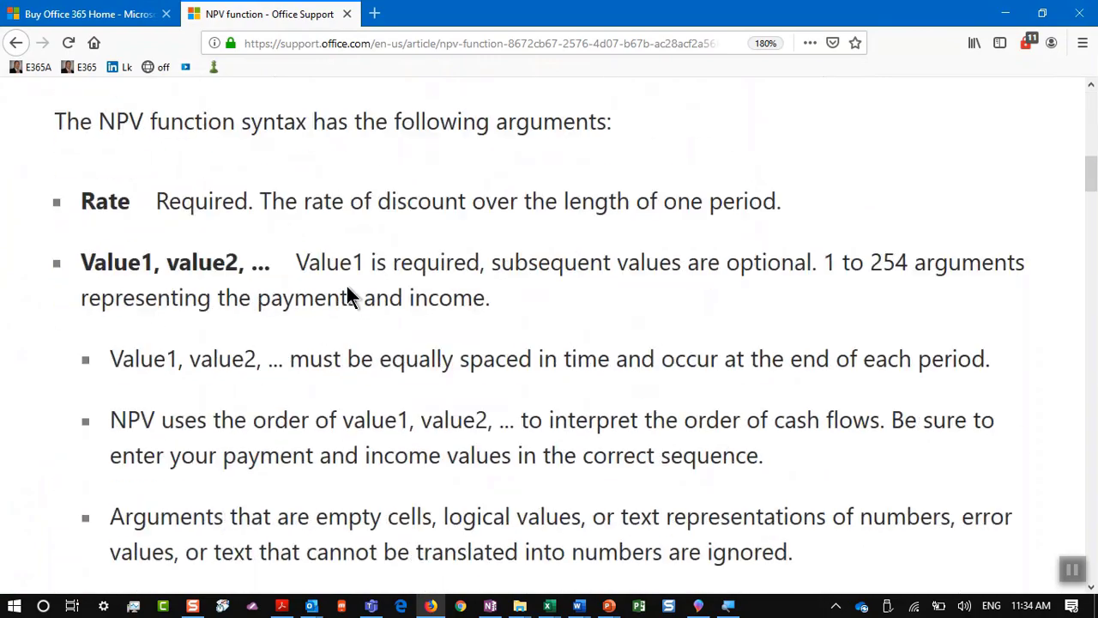
scroll(351, 287, "down", 8)
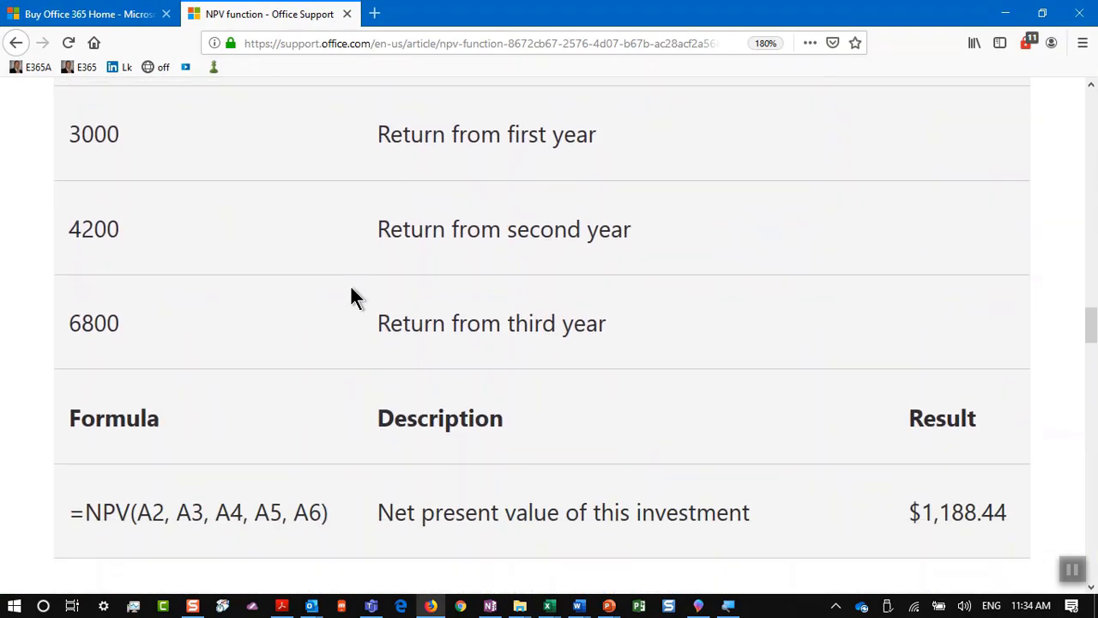
scroll(351, 288, "down", 4)
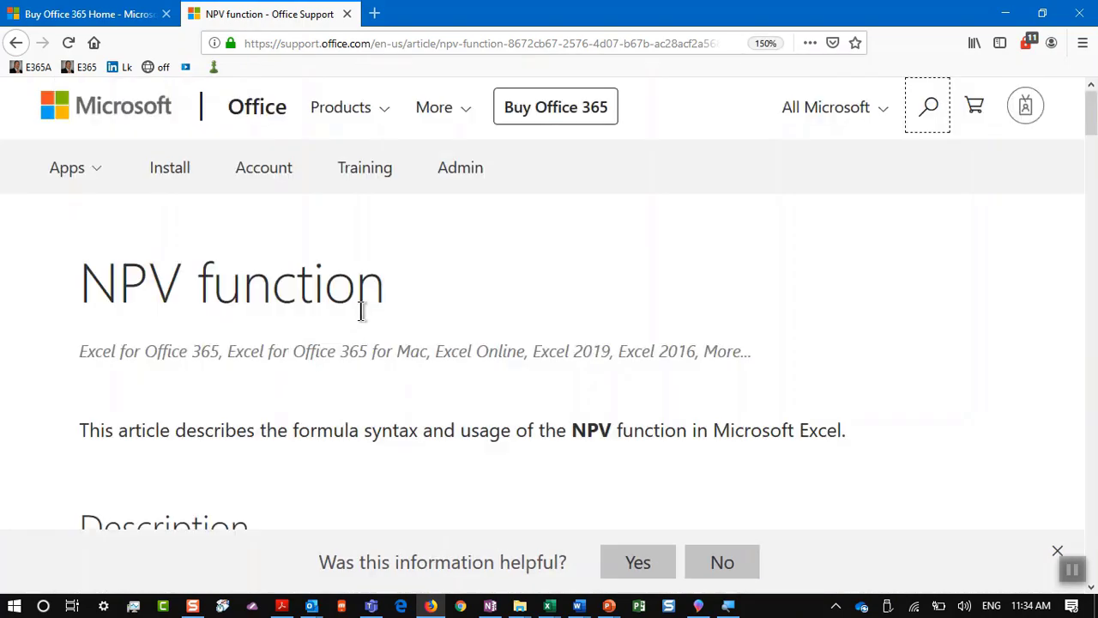
scroll(361, 310, "down", 4)
scroll(362, 312, "down", 10)
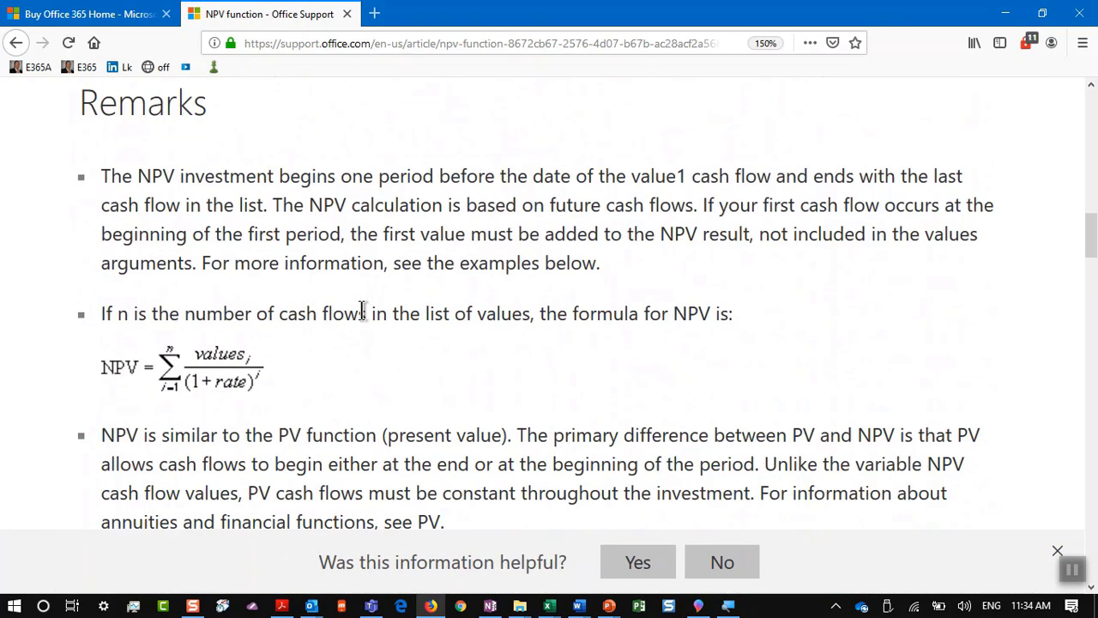
scroll(361, 317, "down", 4)
scroll(363, 291, "up", 3)
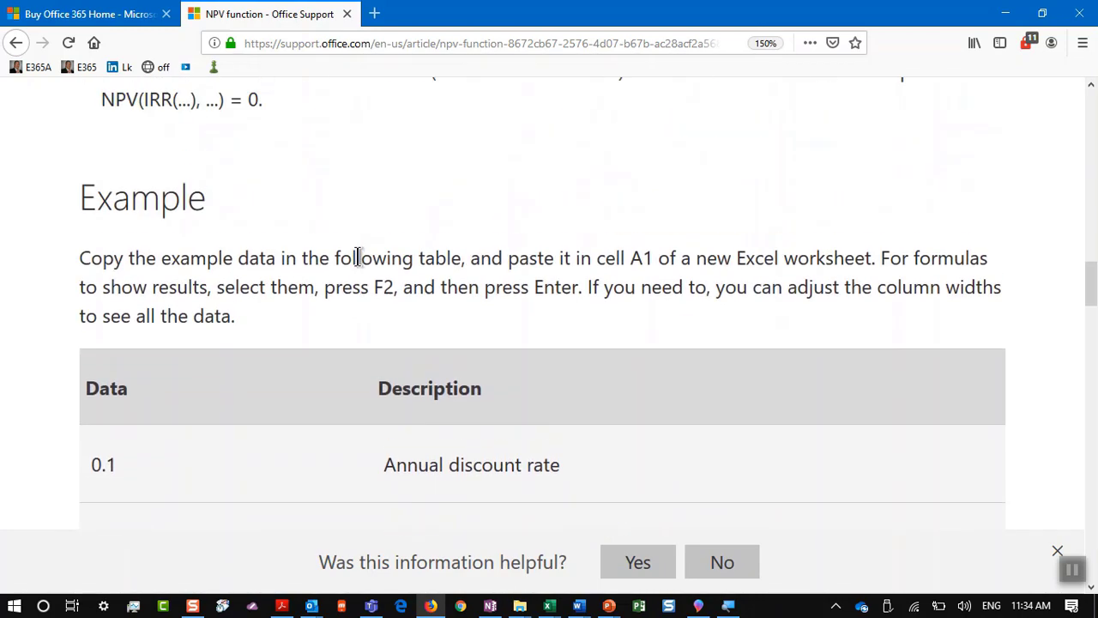
scroll(360, 255, "down", 4)
scroll(358, 258, "down", 10)
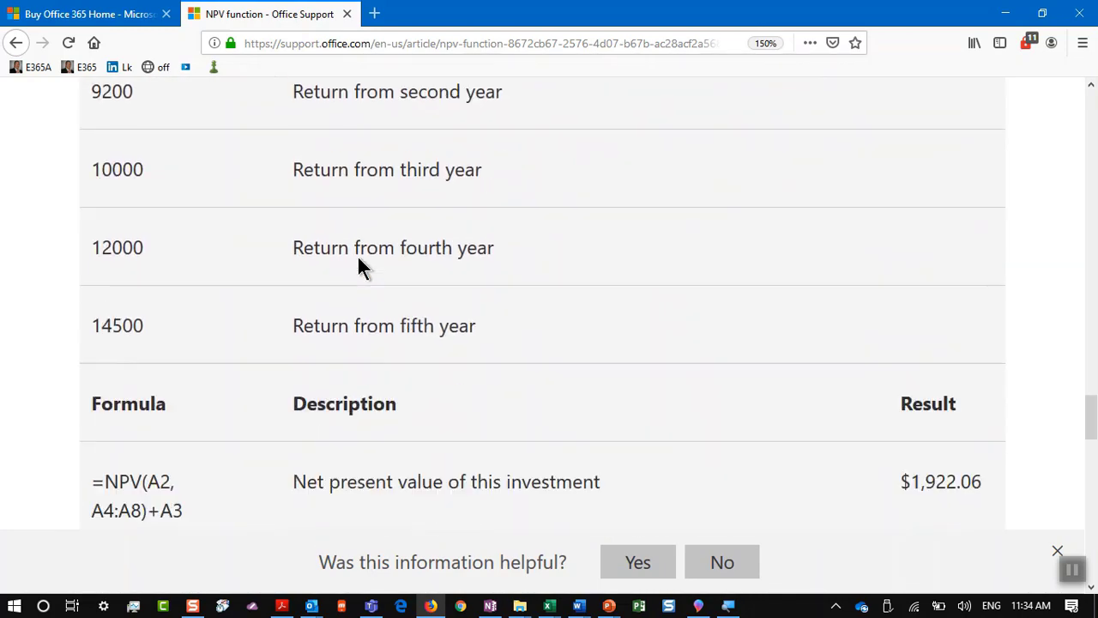
scroll(358, 262, "up", 4)
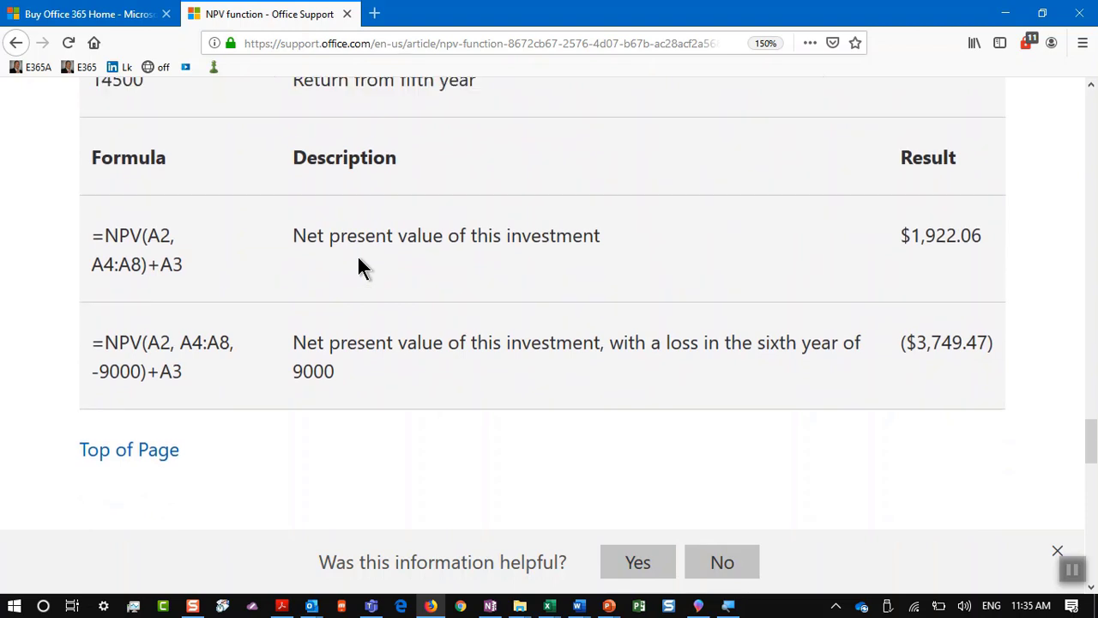
scroll(358, 260, "up", 4)
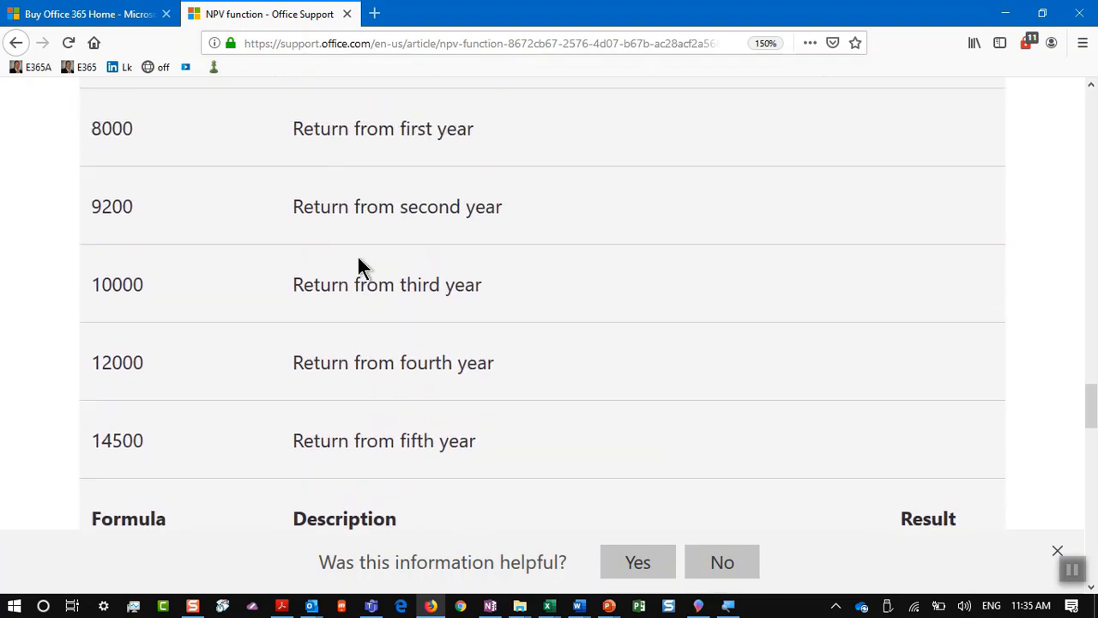
scroll(358, 266, "up", 2)
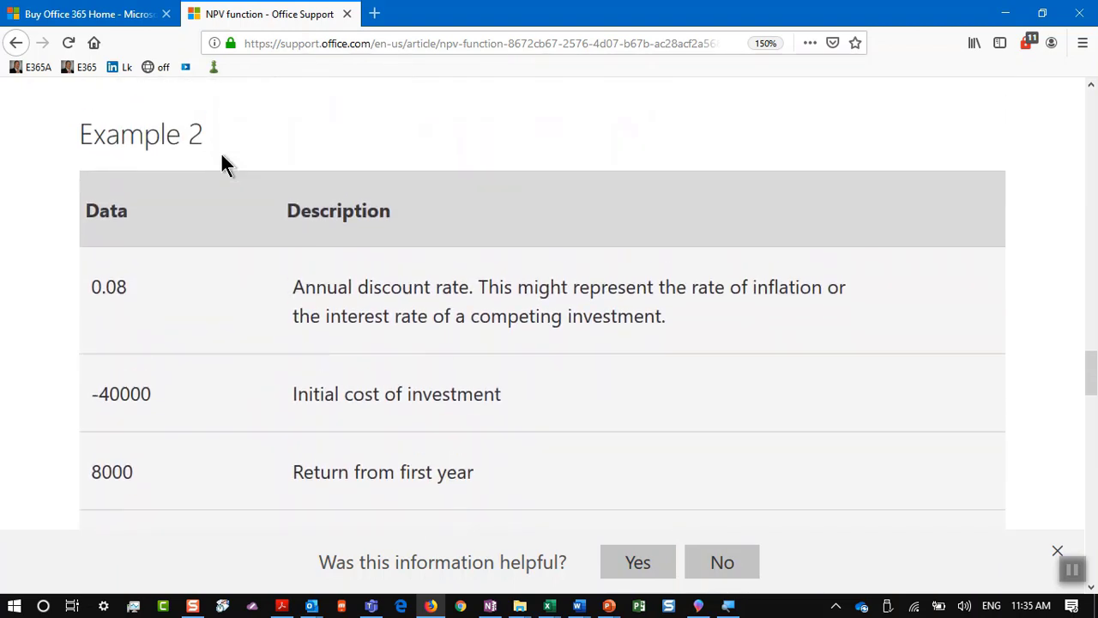
left_click_drag(93, 240, 166, 268)
left_click_drag(78, 242, 514, 367)
left_click_drag(925, 339, 1021, 330)
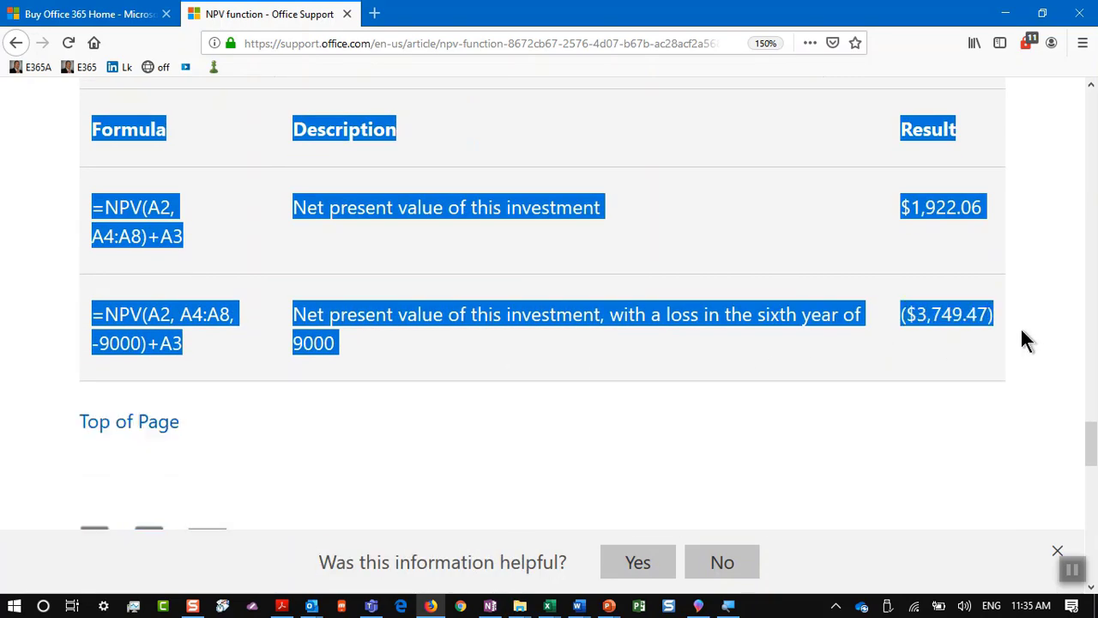
key("alt+Tab")
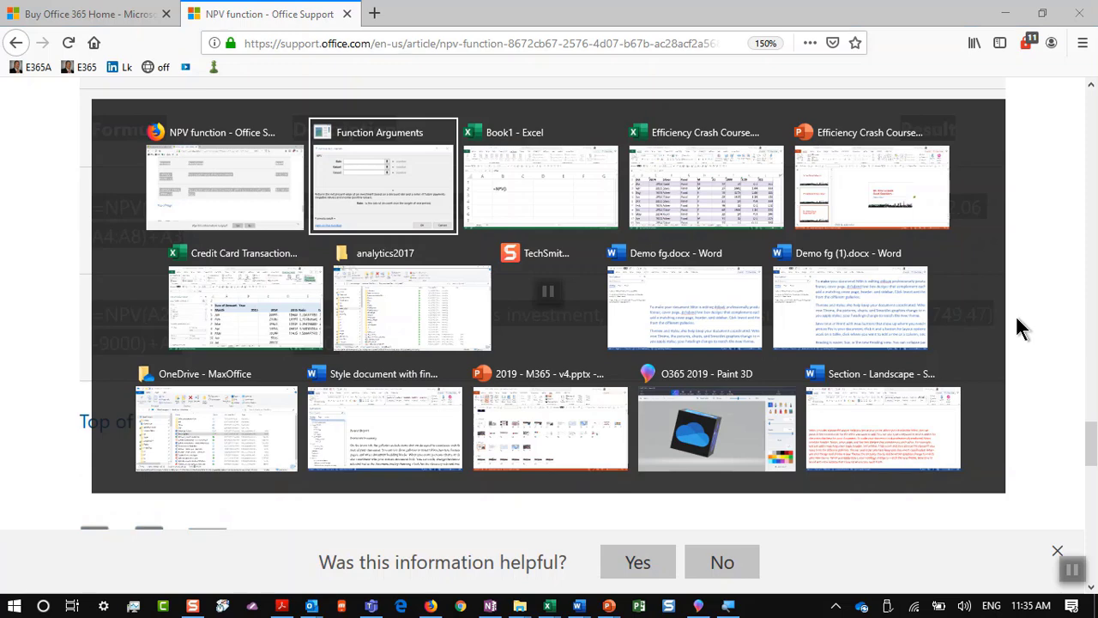
Step: Paste the Example 2 table into Book1 at A1, matching destination formatting
key("alt+Tab")
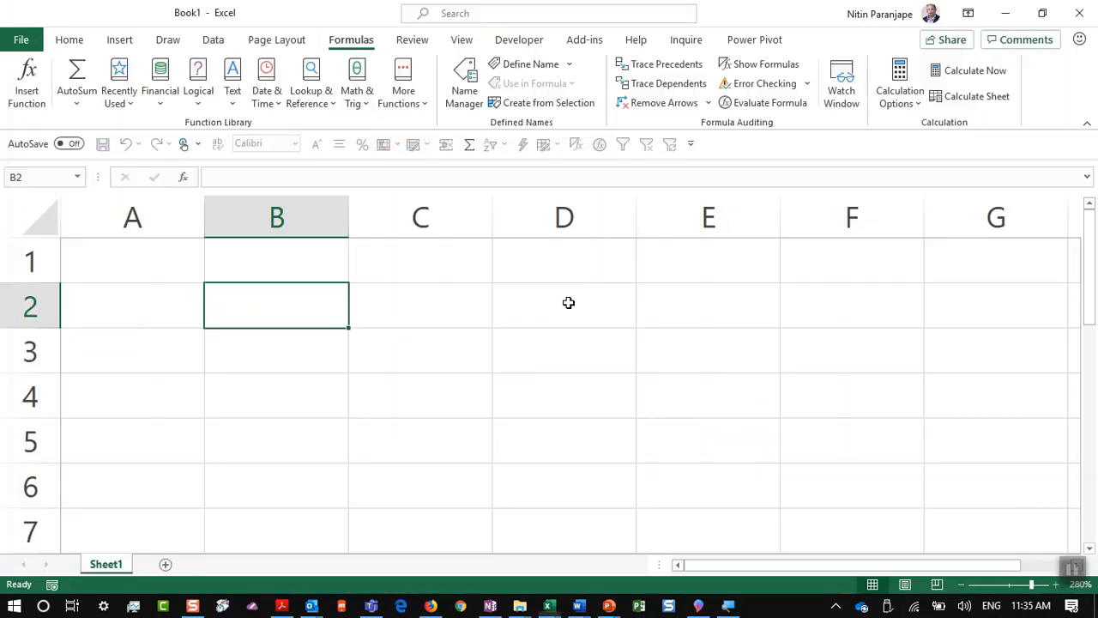
left_click(117, 251)
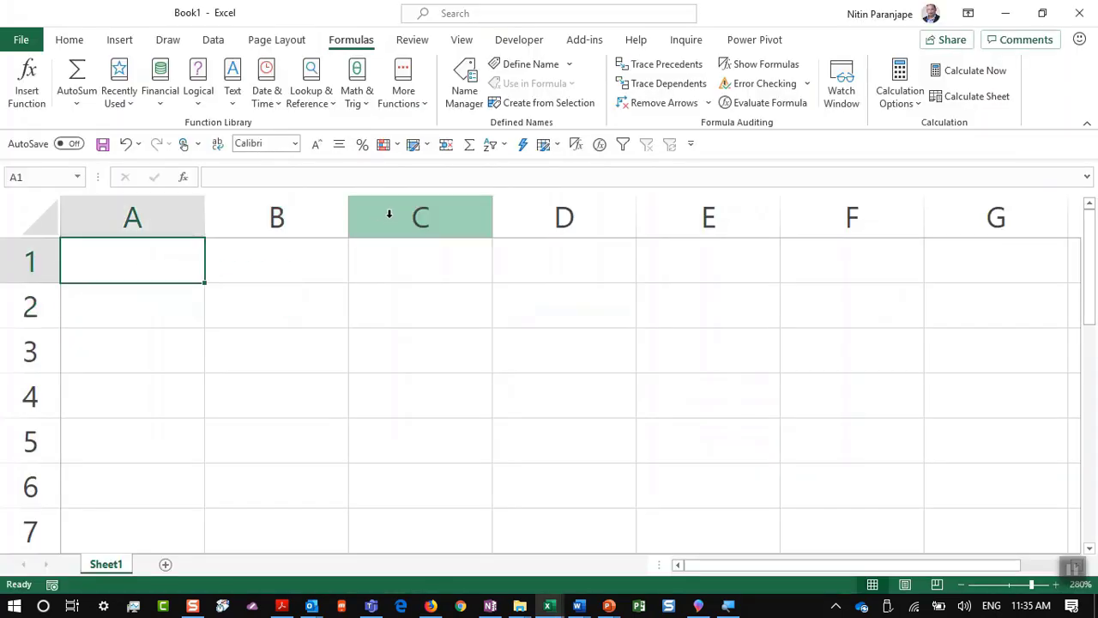
key("ctrl+v")
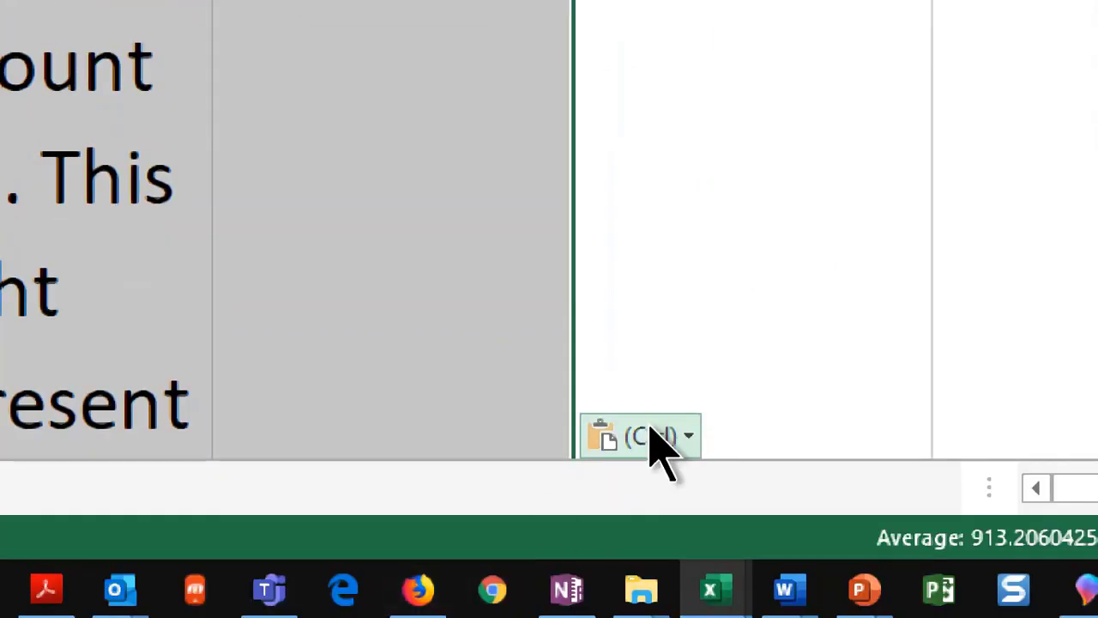
left_click(524, 543)
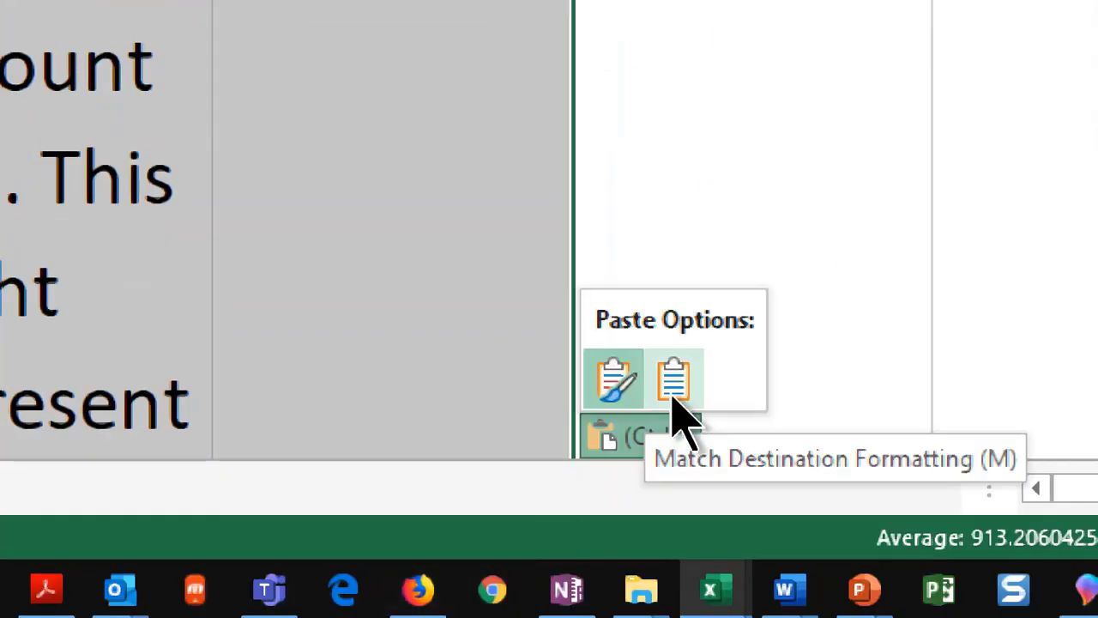
left_click(674, 398)
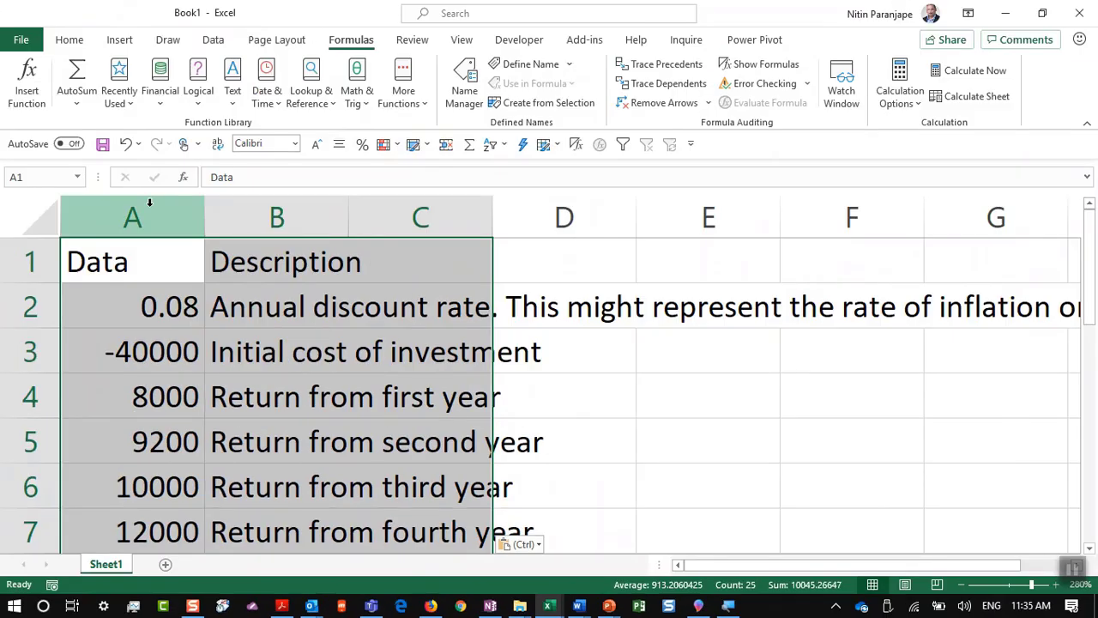
Step: Widen column A to show the dollar results and inspect the NPV formula in A10
left_click(197, 366)
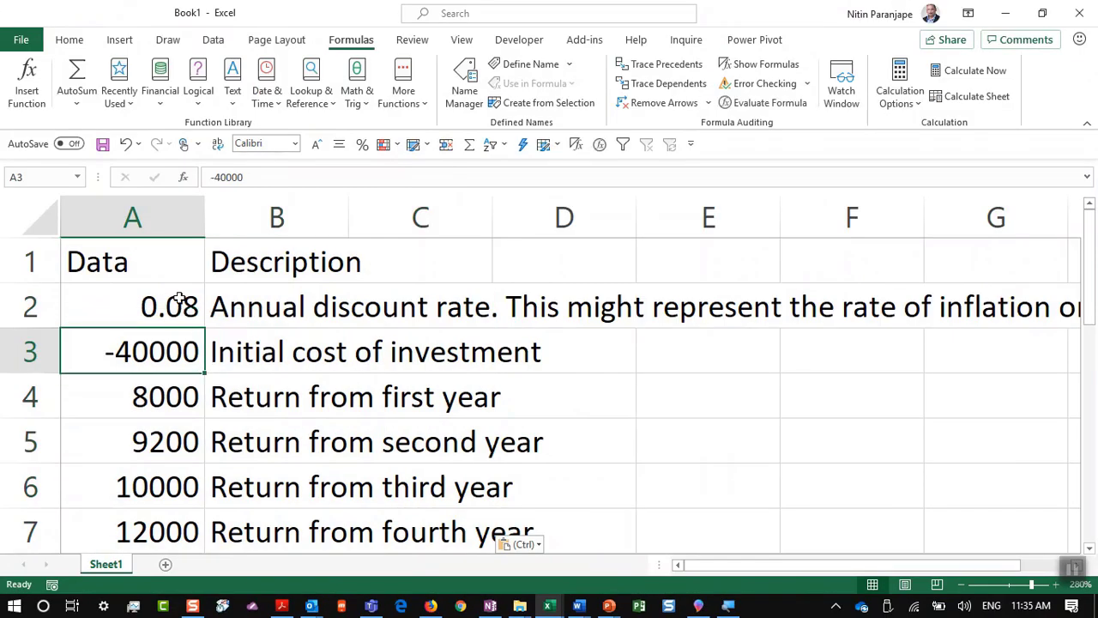
left_click(179, 297)
scroll(177, 317, "down", 3)
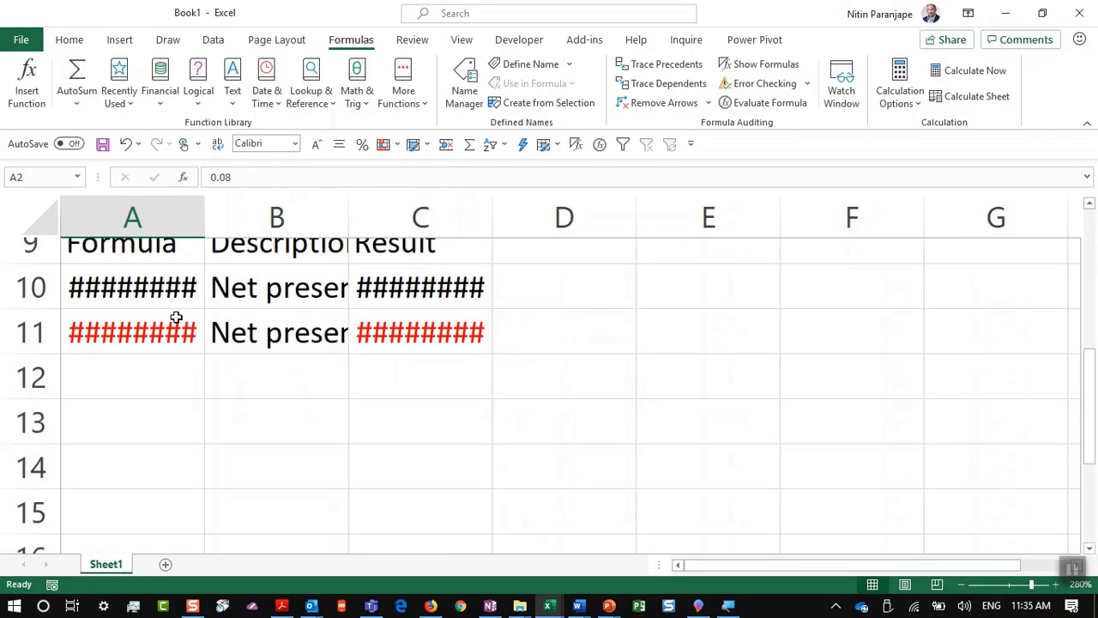
double_click(202, 218)
left_click(195, 261)
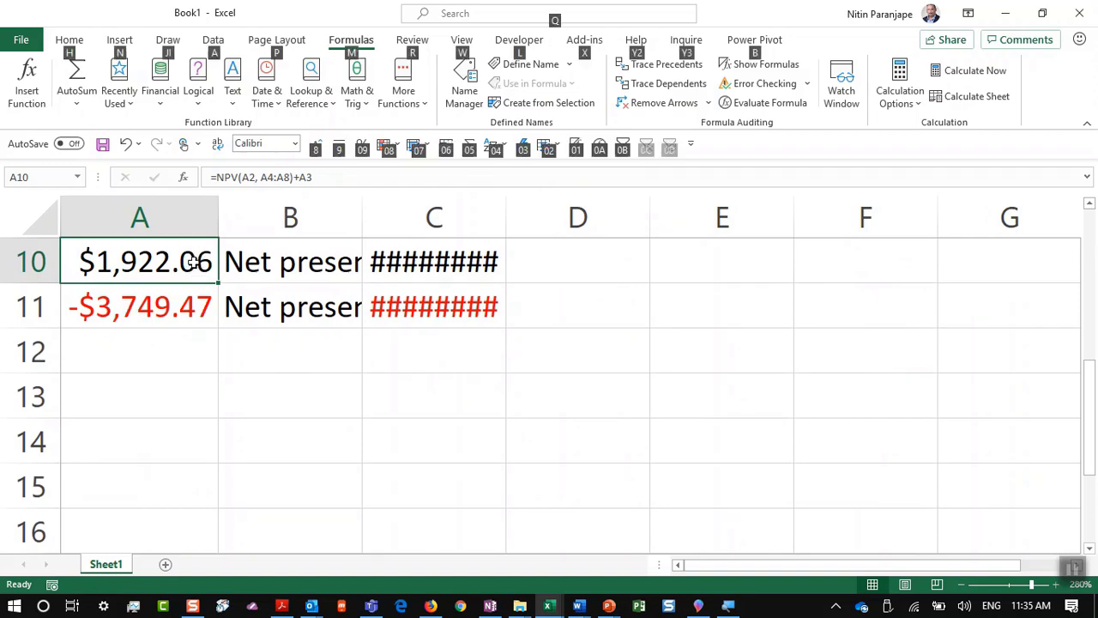
Step: Clear the selection on the NPV help page, then switch over to PowerPoint
key("alt+Tab")
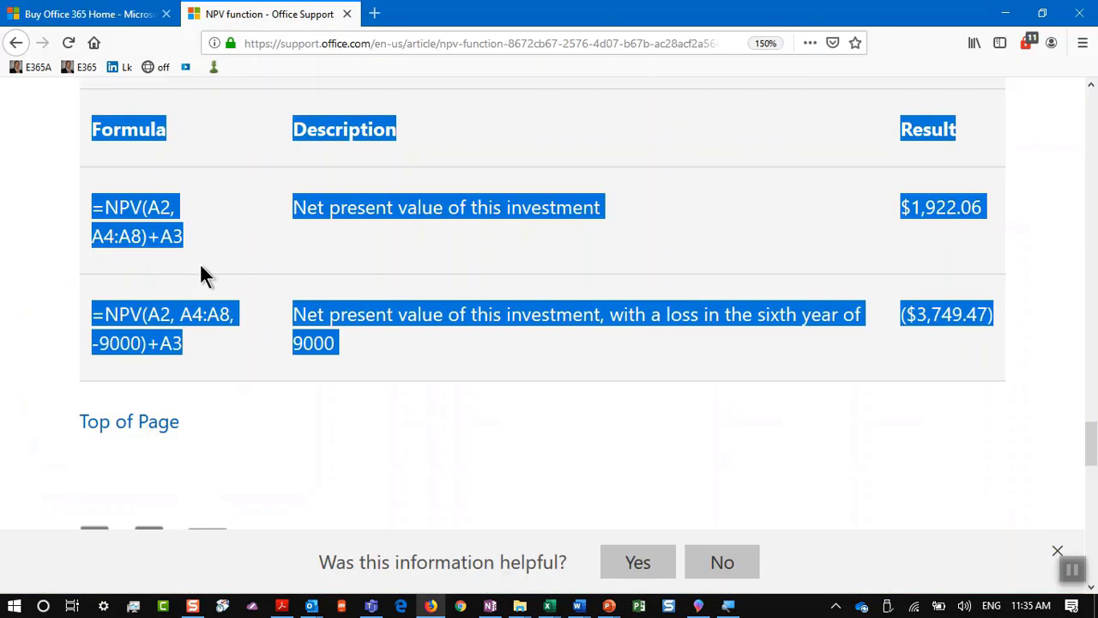
left_click(299, 401)
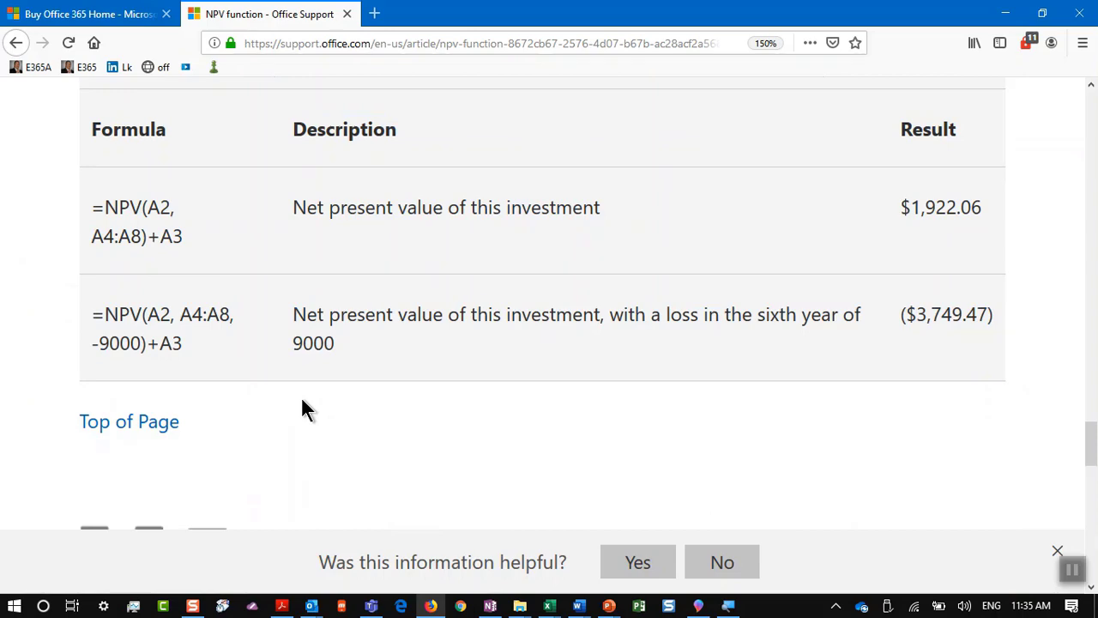
key("alt+Tab")
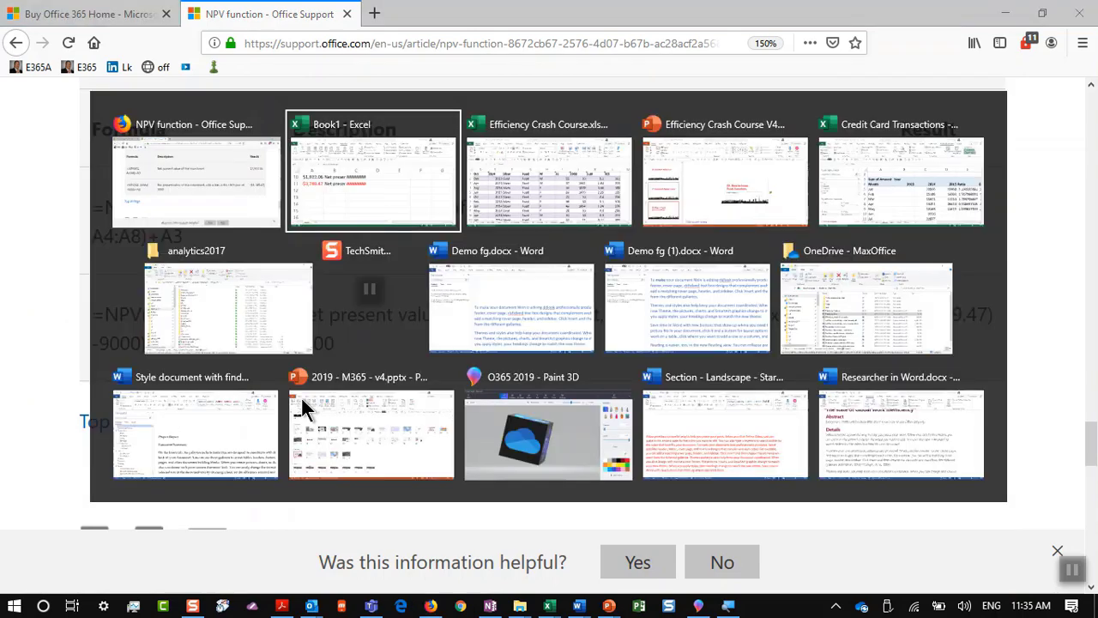
key("alt+Tab")
key("alt+Tab")
key("alt+Tab")
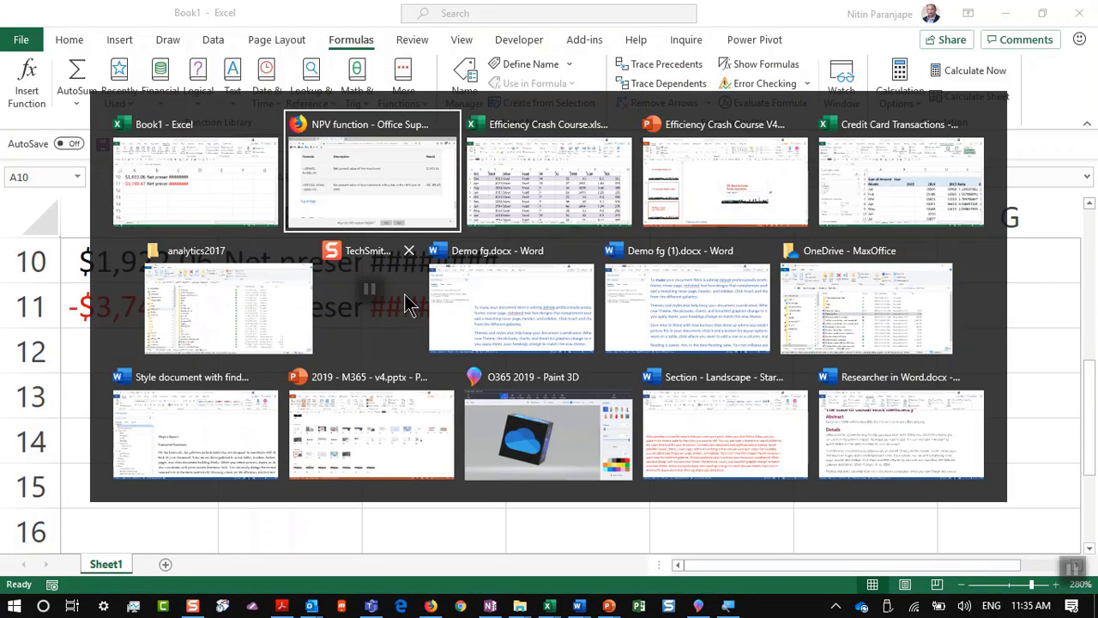
Step: Present the PV, FV, PMT tutor slide full screen, then return to Book1's cell B13
scroll(208, 449, "down", 5)
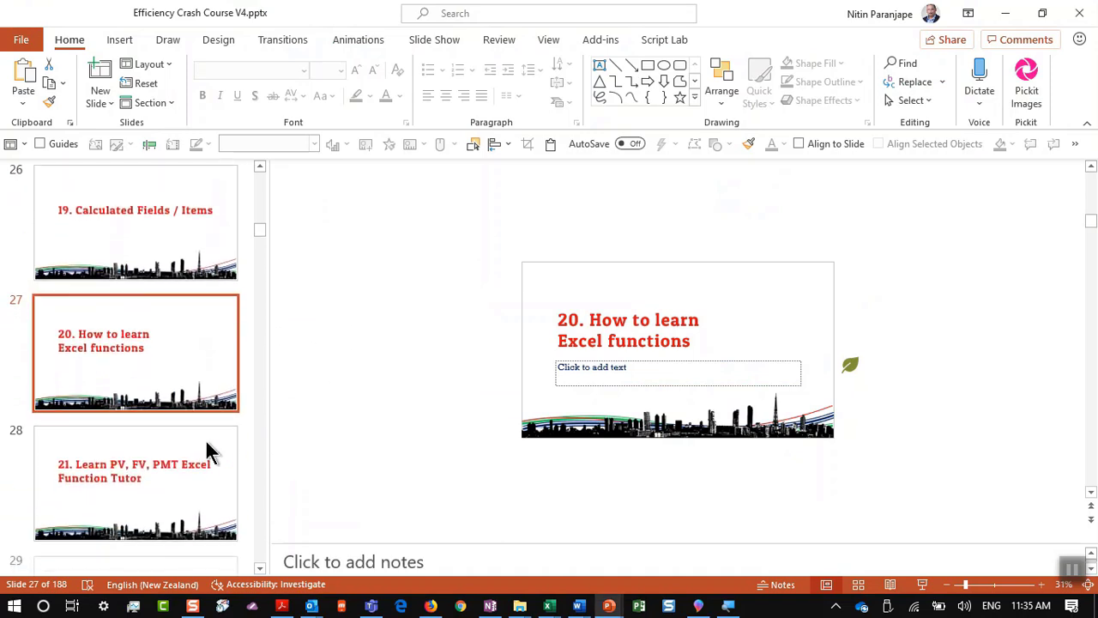
left_click(204, 428)
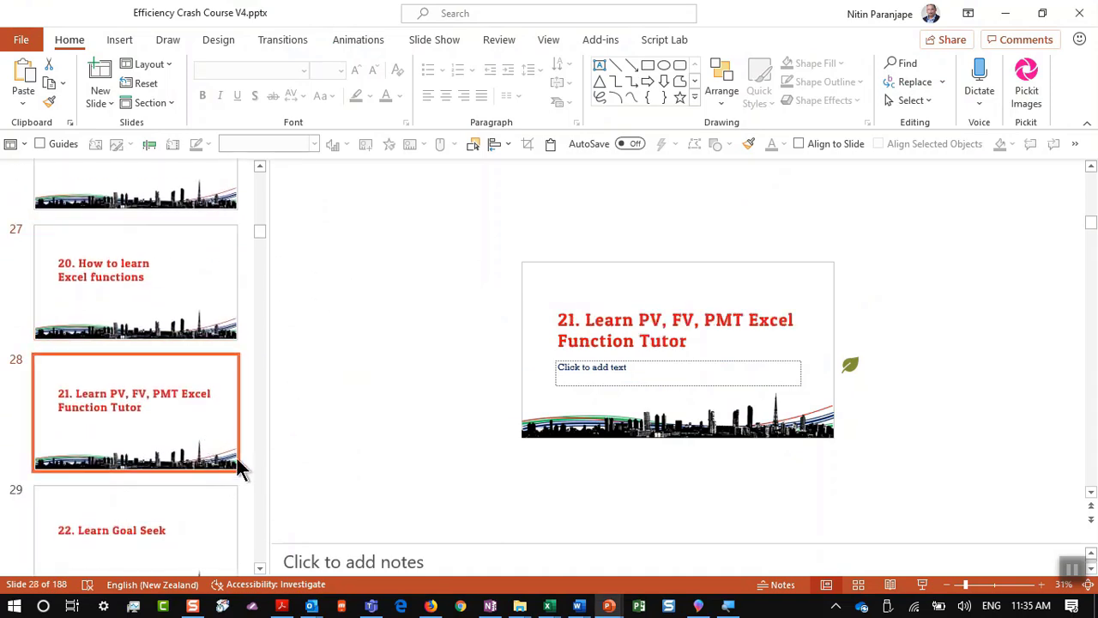
left_click(922, 584)
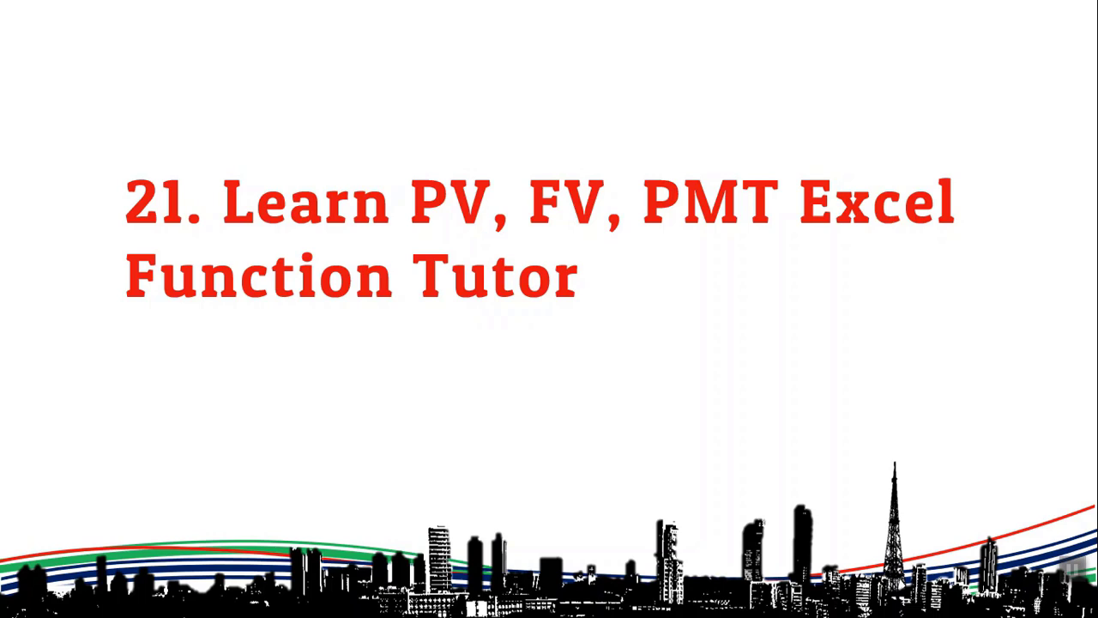
key("Escape")
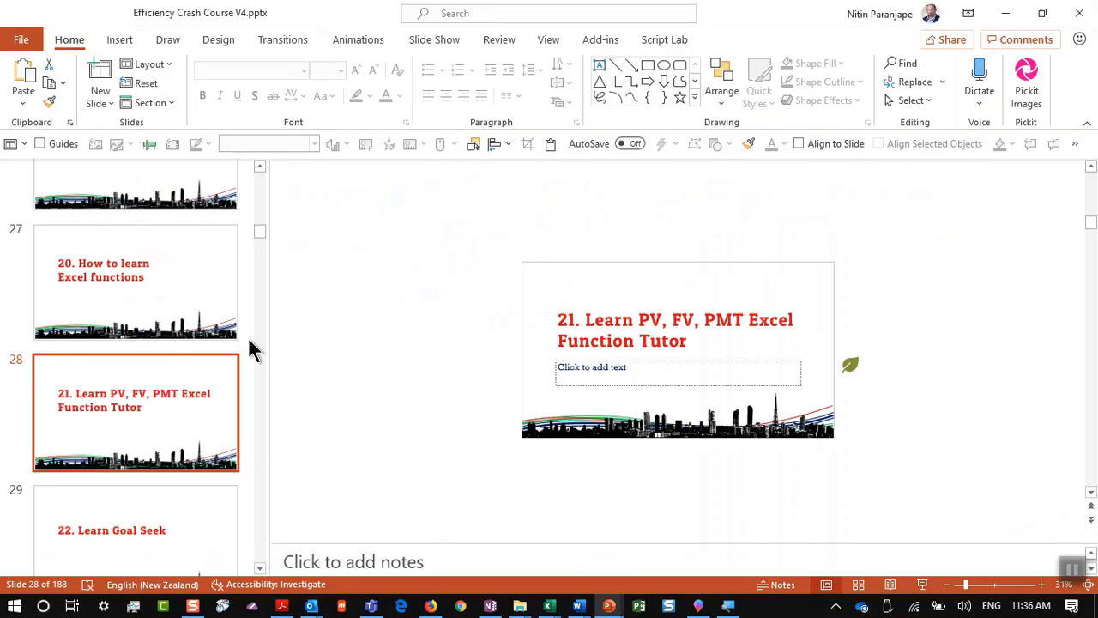
key("alt+Tab")
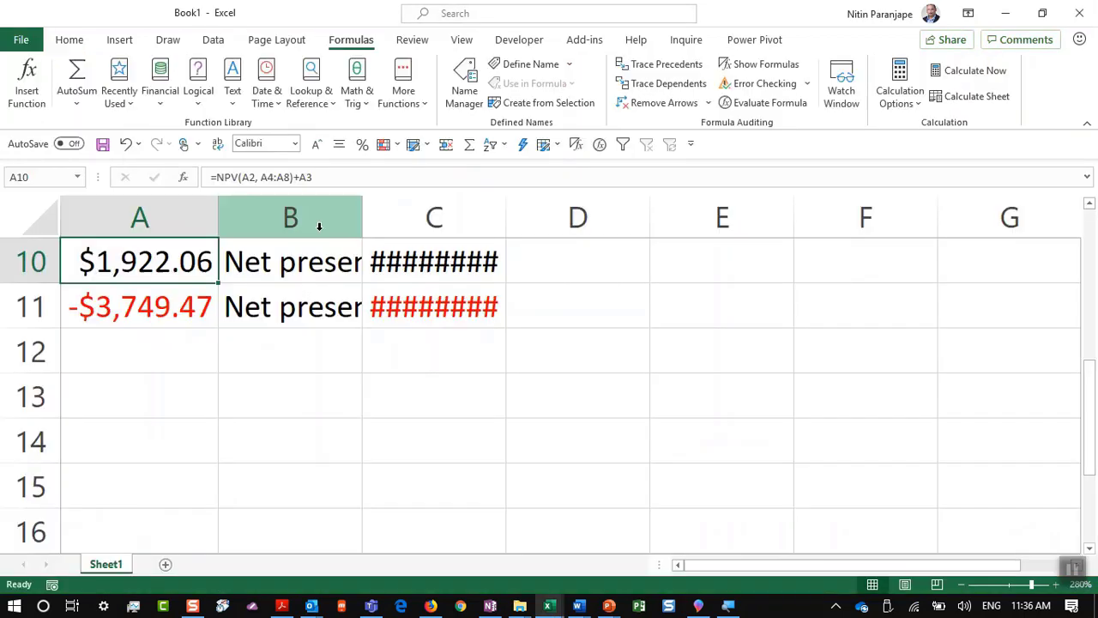
left_click(237, 412)
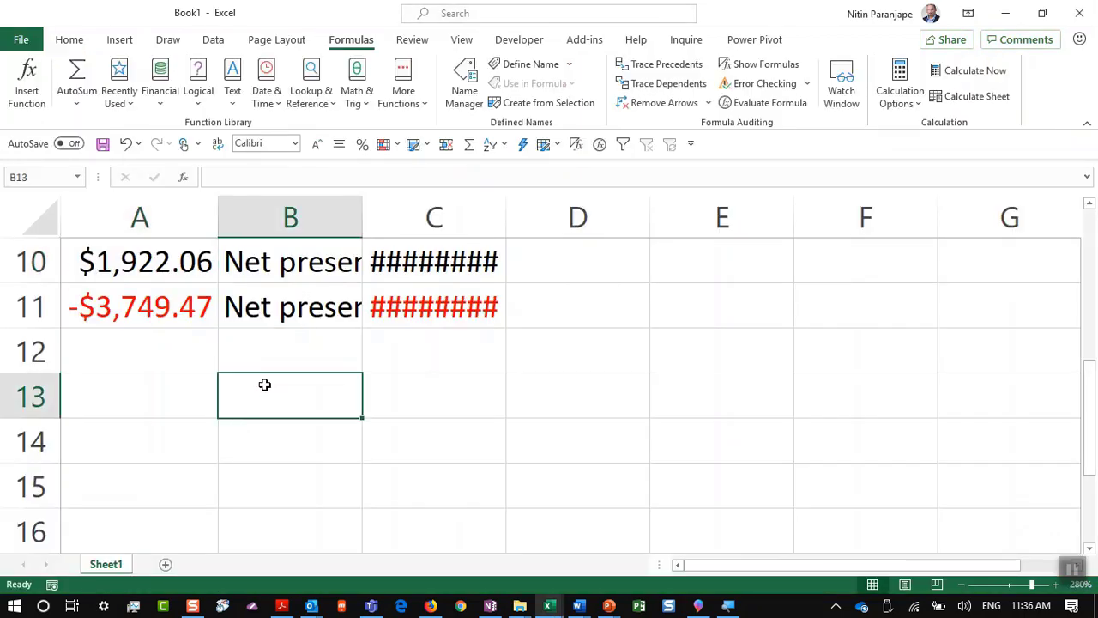
Step: Start =pmt( in B13 and open the PMT function's online help
type("=")
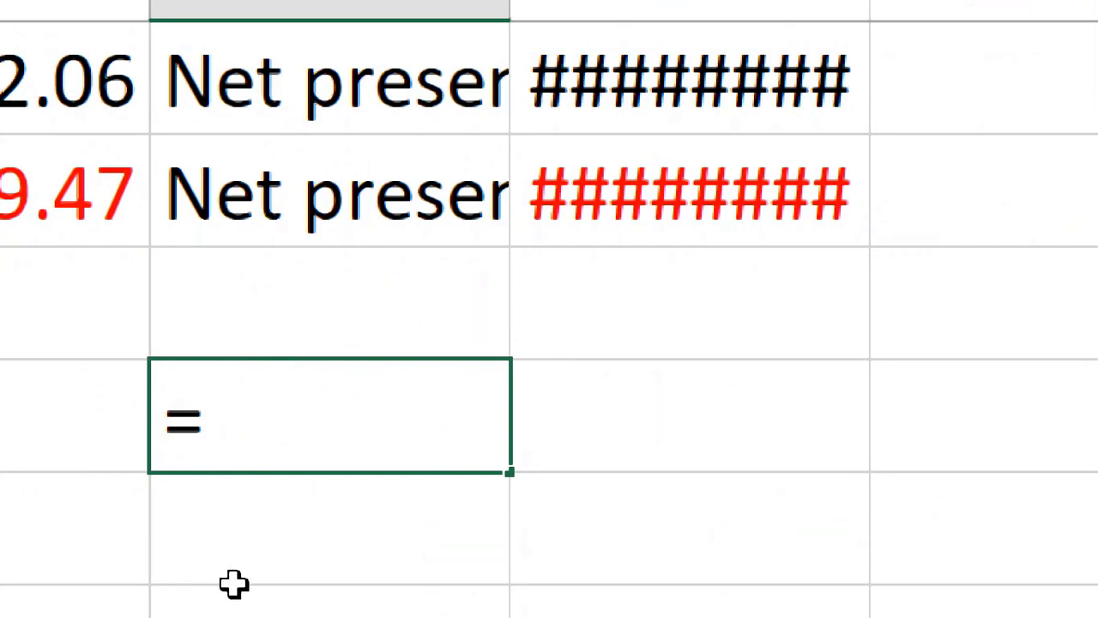
type("pmt(")
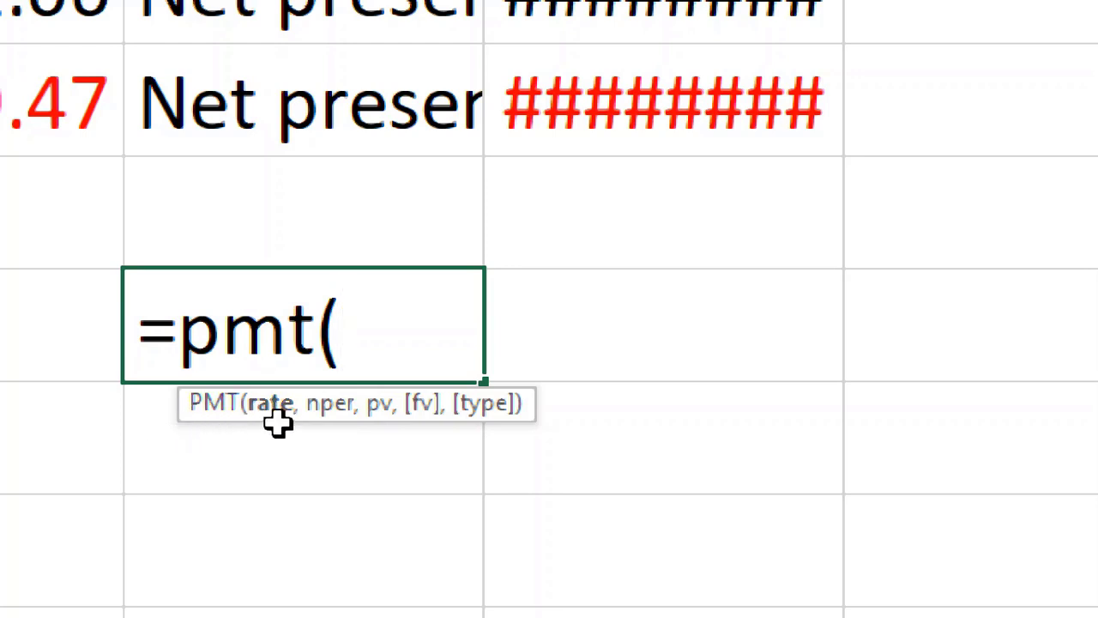
left_click(210, 409)
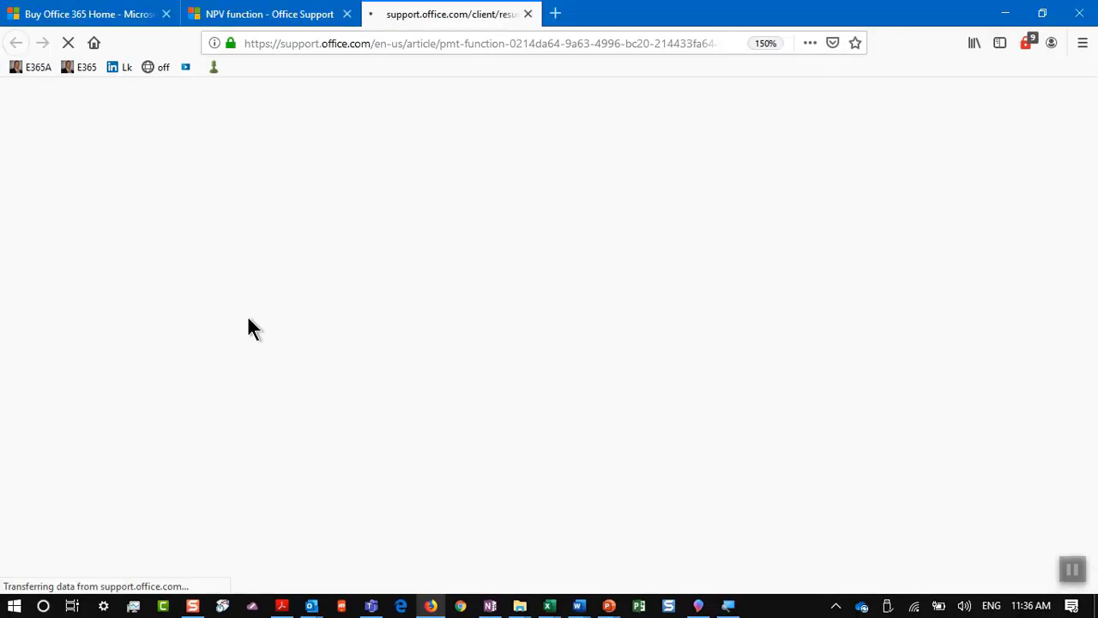
Step: Open the Excel Formula Coach for PMT at 130% zoom and review its input fields
scroll(227, 241, "down", 5)
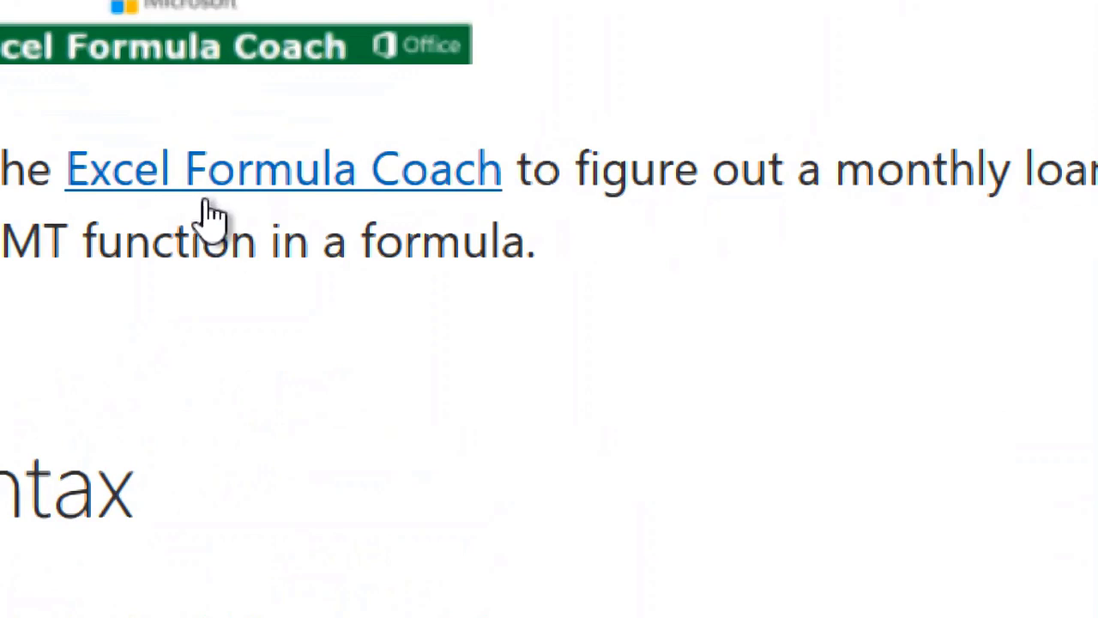
left_click(249, 172)
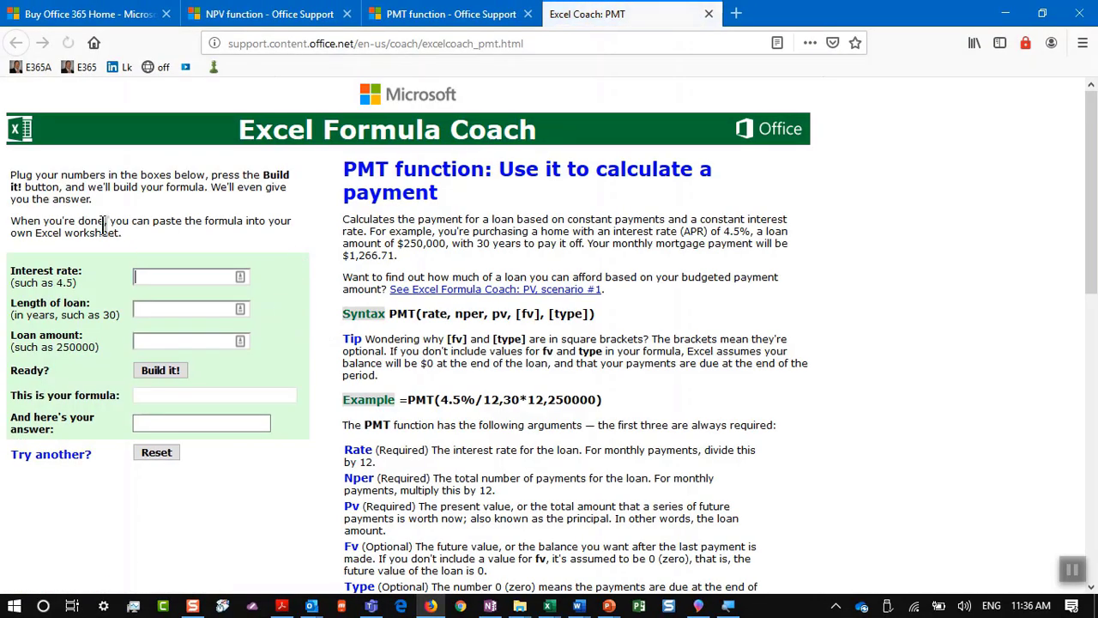
key("ctrl+plus")
key("ctrl+plus")
key("ctrl+plus")
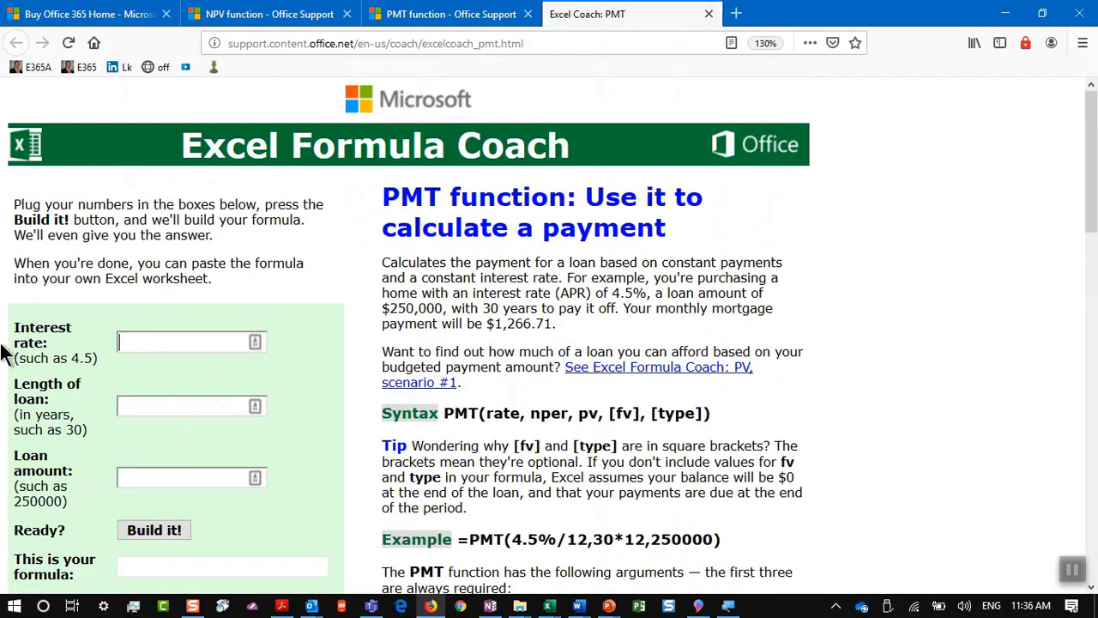
scroll(8, 350, "down", 2)
scroll(241, 373, "up", 3)
left_click(136, 336)
scroll(3, 491, "down", 5)
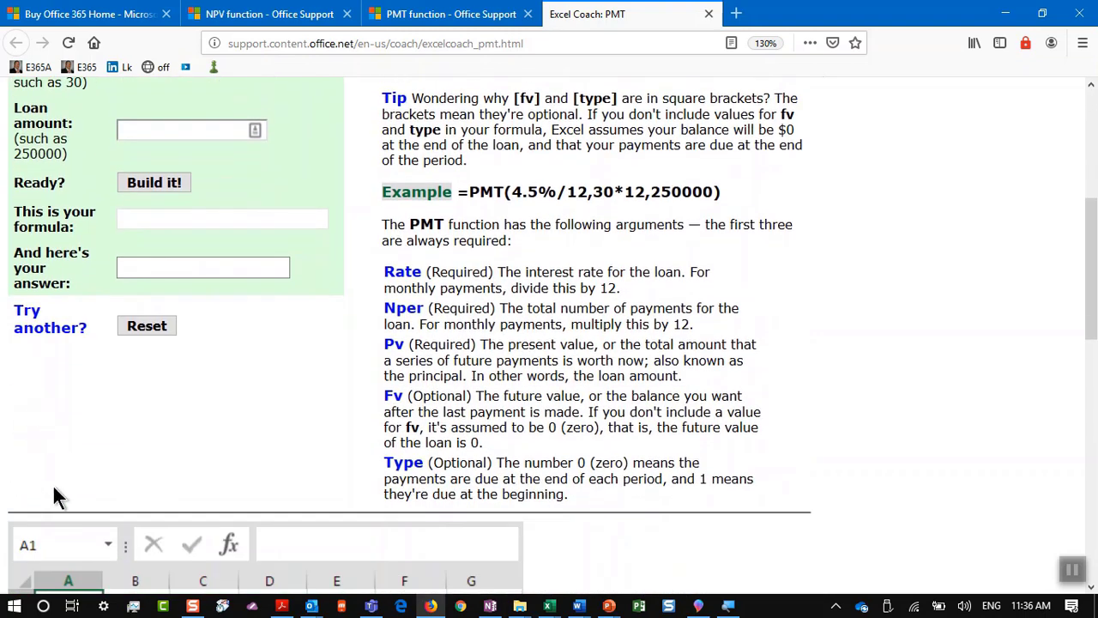
scroll(53, 487, "down", 2)
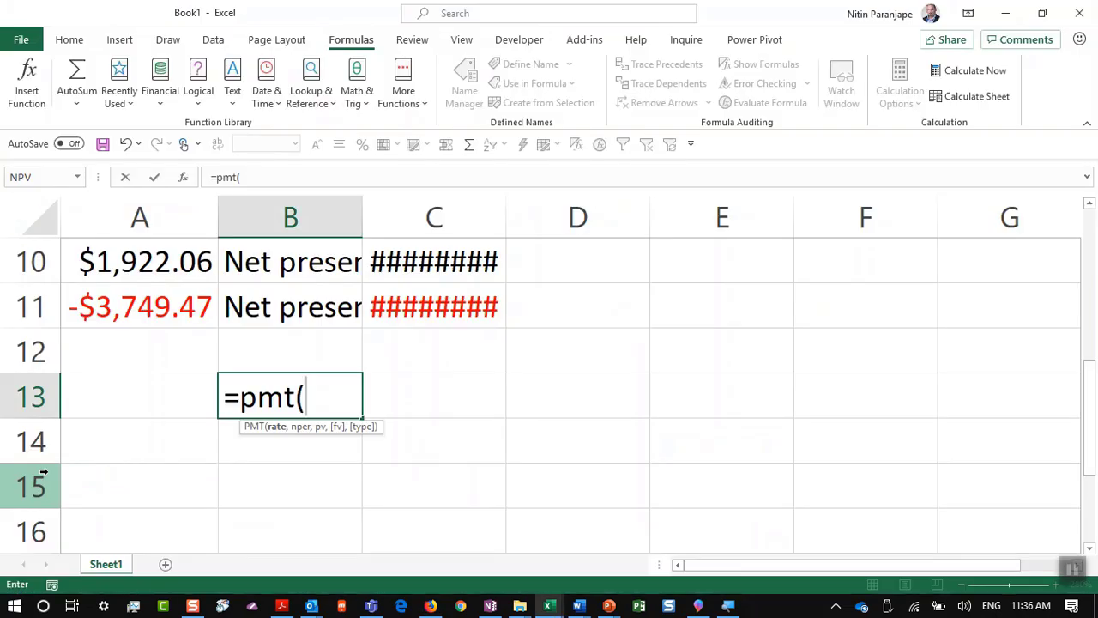
Step: Cancel the PMT formula and briefly present the 22. Learn Goal Seek slide
key("Escape")
key("alt+Tab")
key("alt+Tab")
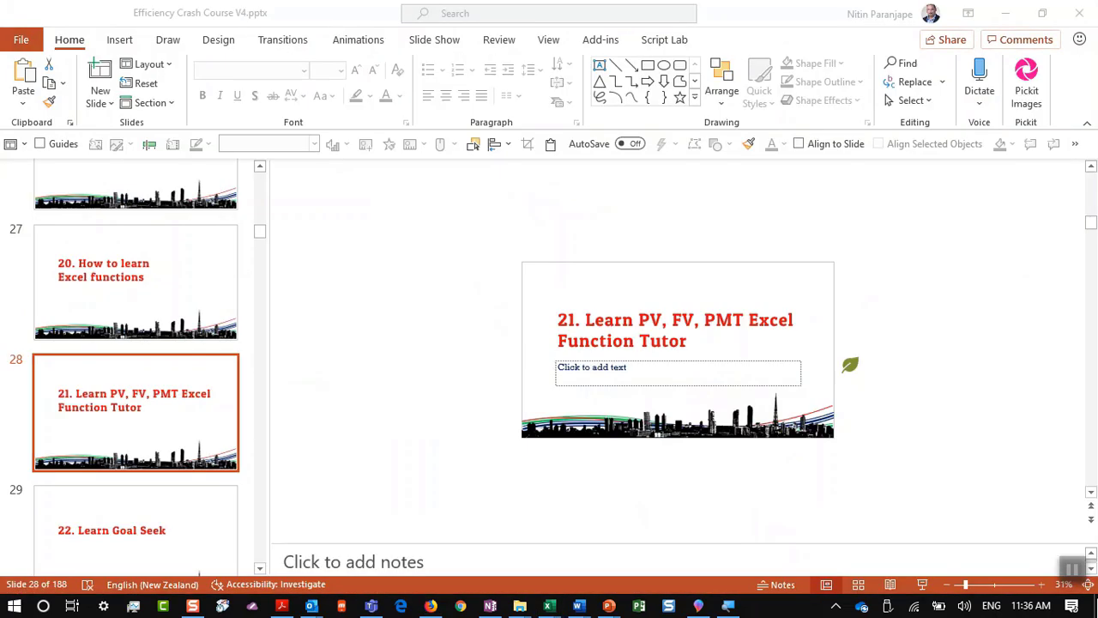
left_click(922, 586)
left_click(280, 388)
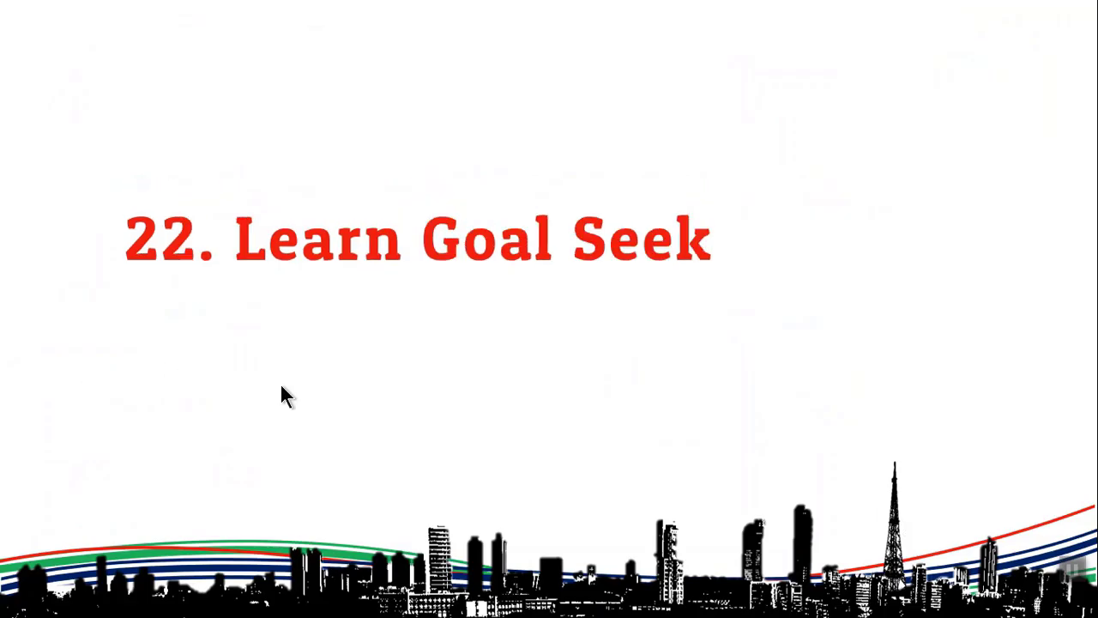
key("Escape")
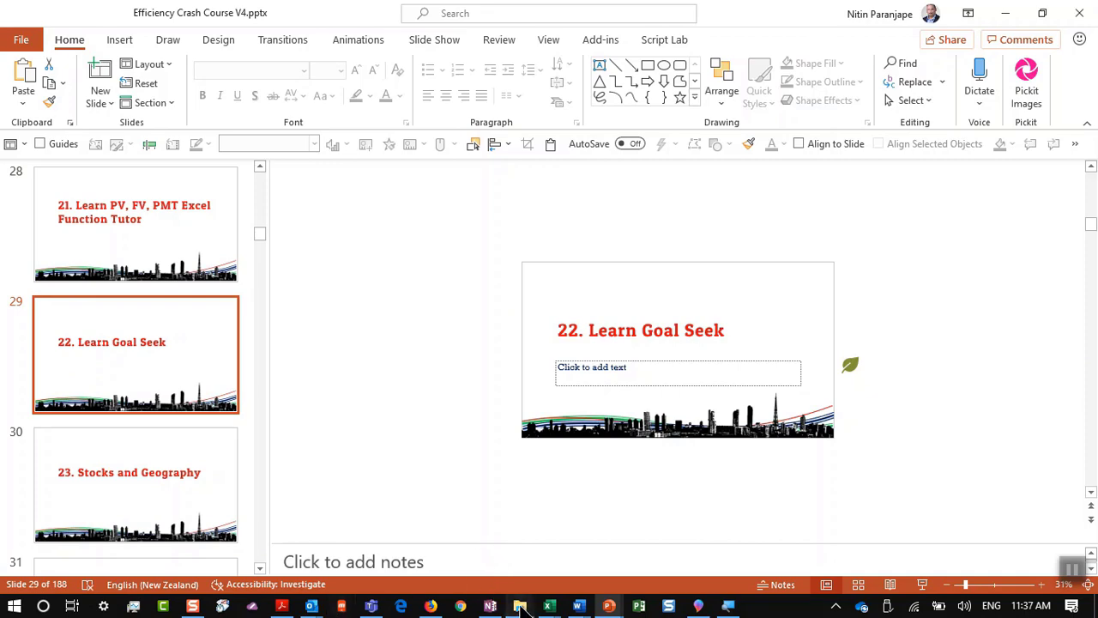
Step: Open Goal Seek - 2016.xlsx from the analytics2017 folder window
mouse_move(520, 605)
left_click(491, 550)
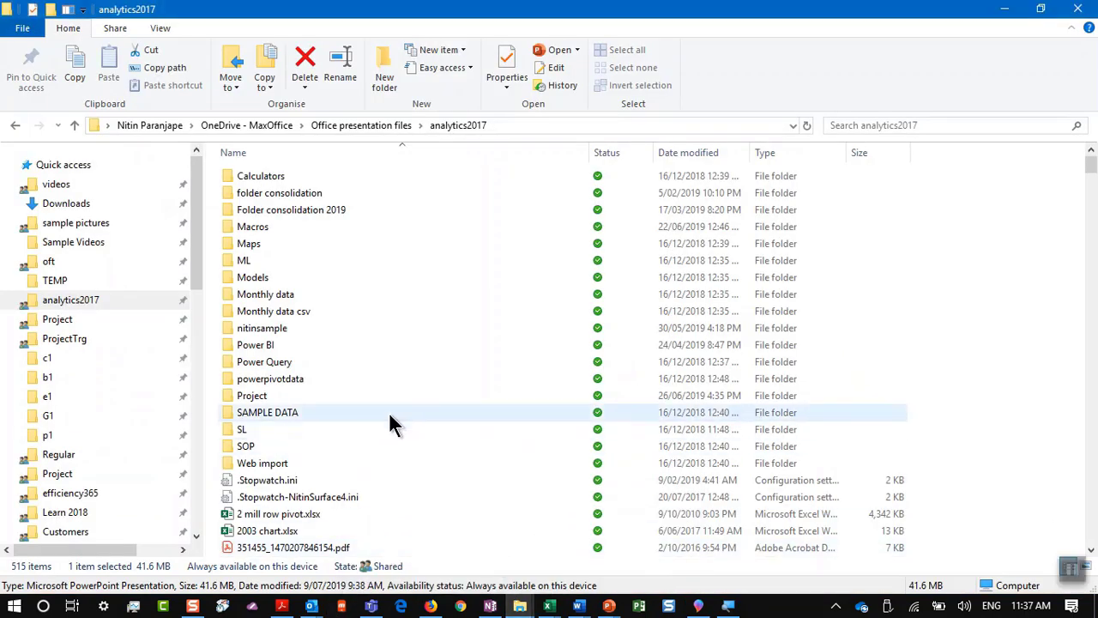
key("g")
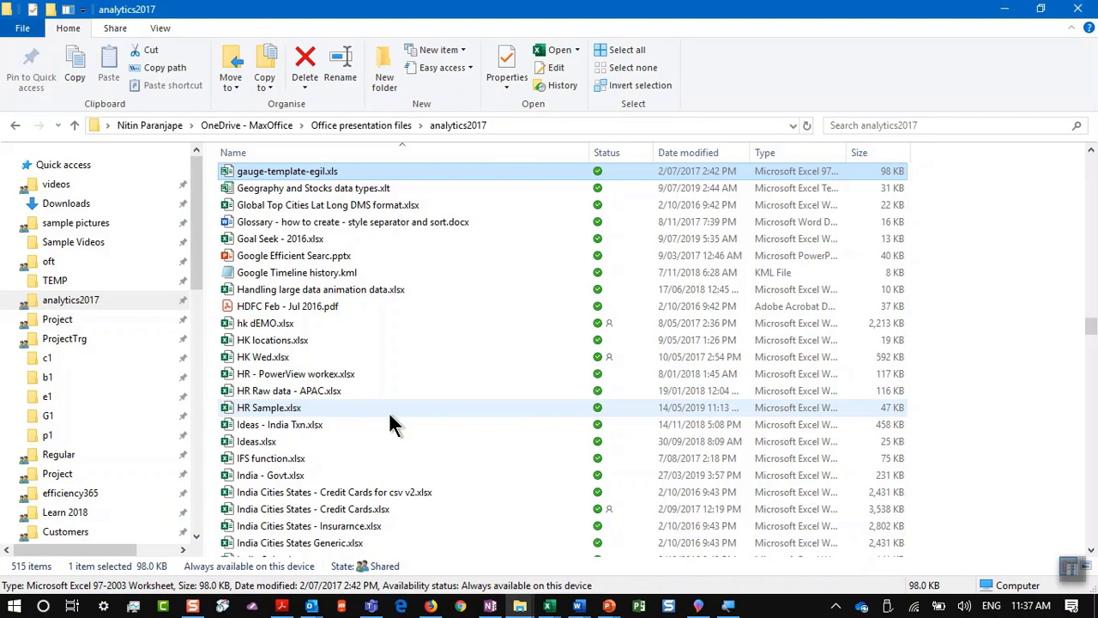
double_click(292, 241)
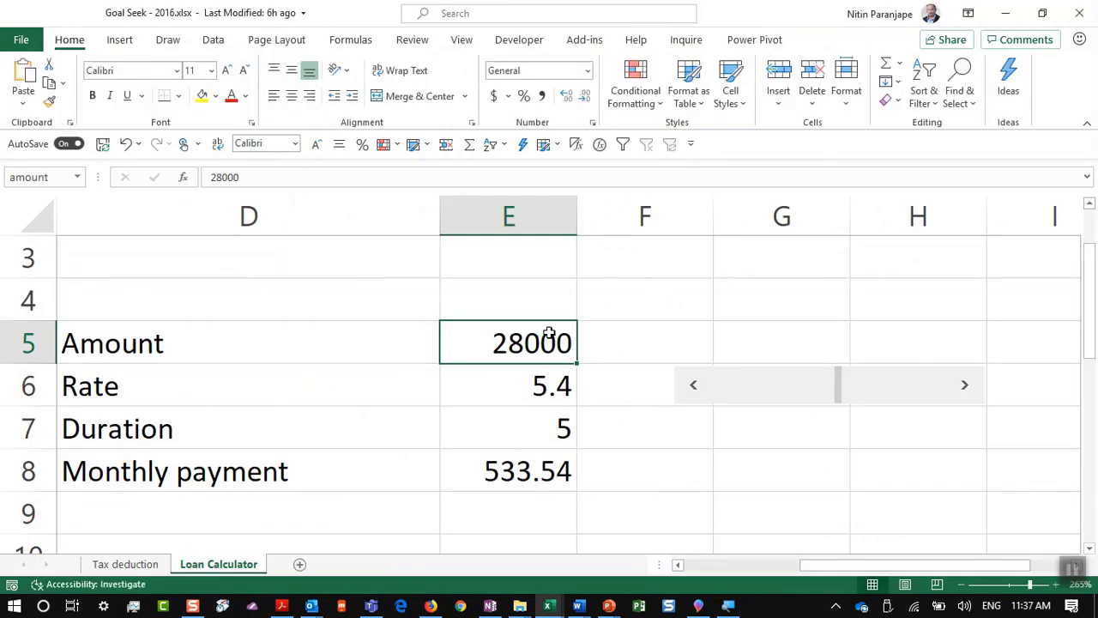
Step: Enter a loan amount of 30000 in E5 and a rate of 12 in E6
type("30000")
key("Return")
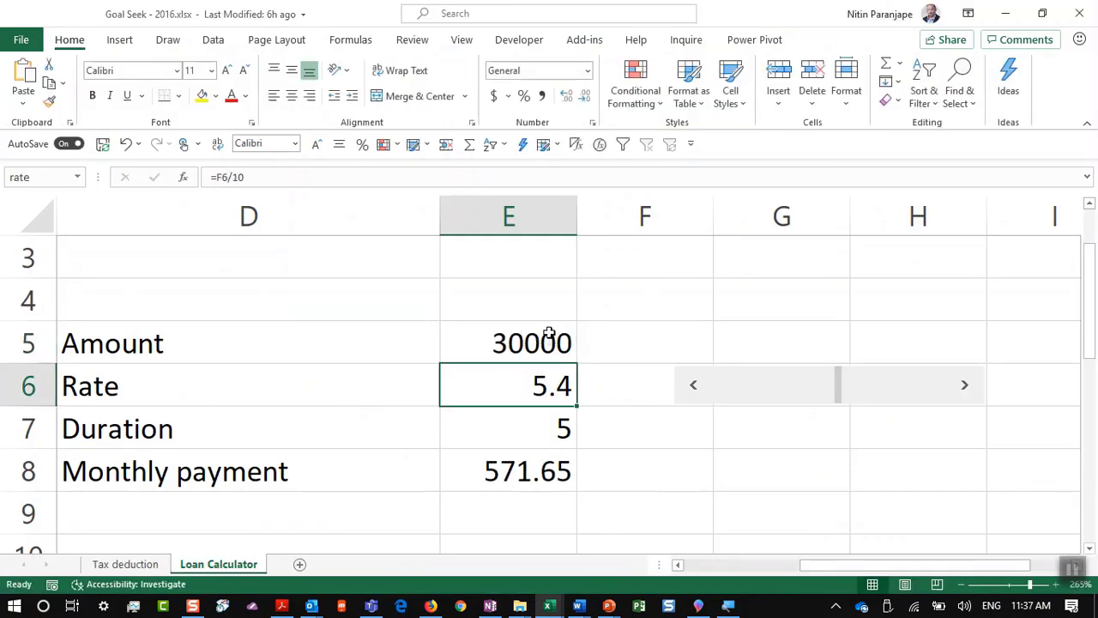
type("12")
key("Return")
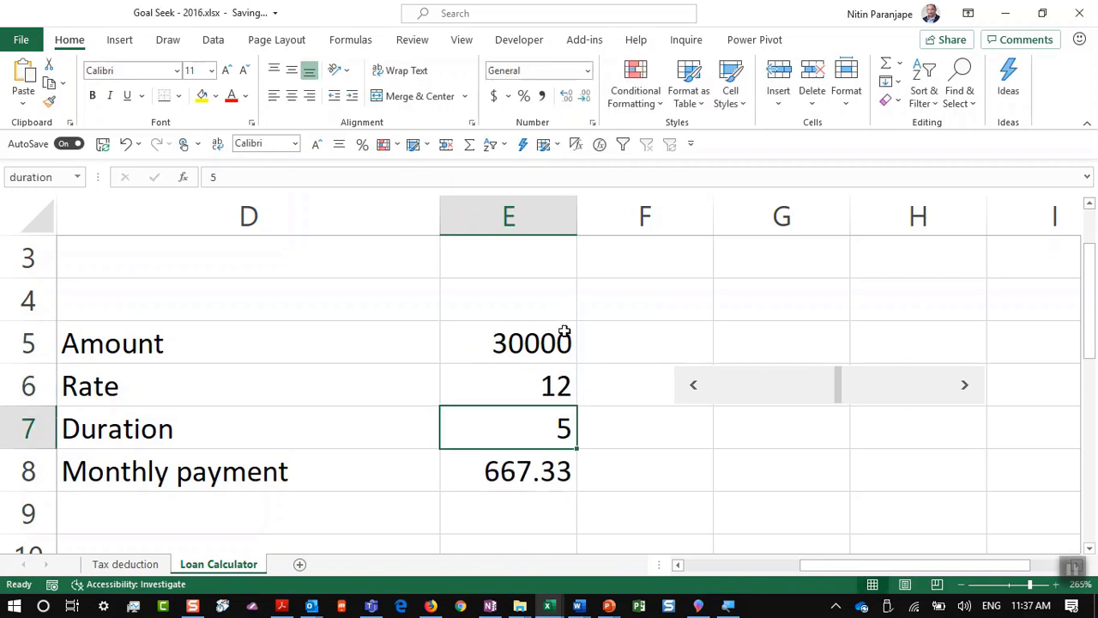
Step: Inspect the PMT formula in E8 giving the 667.33 monthly payment
left_click(518, 463)
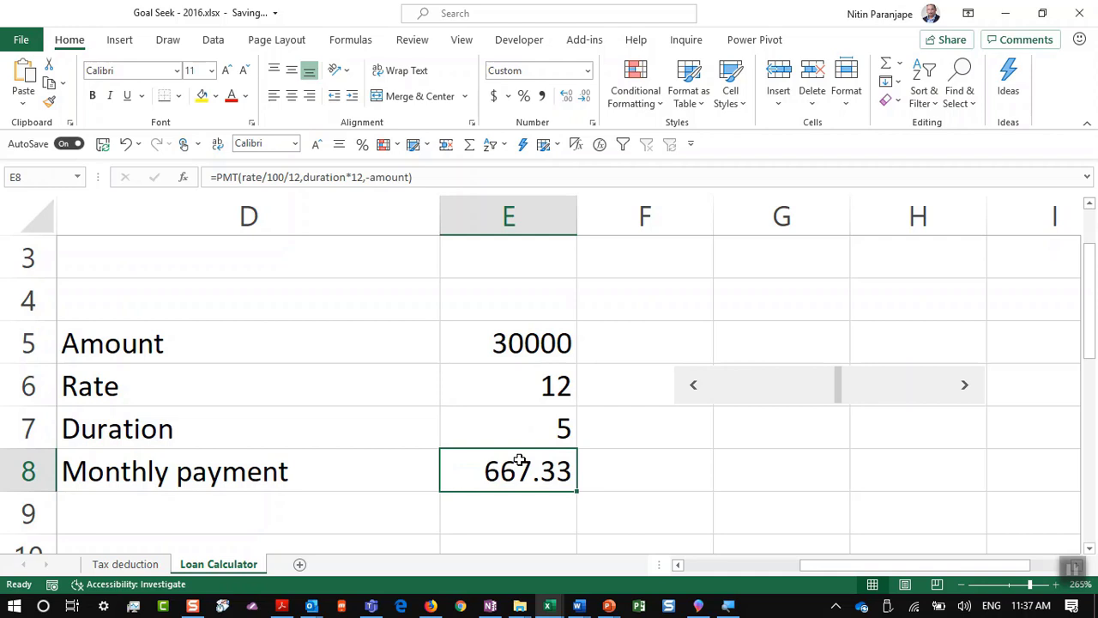
double_click(519, 461)
key("Escape")
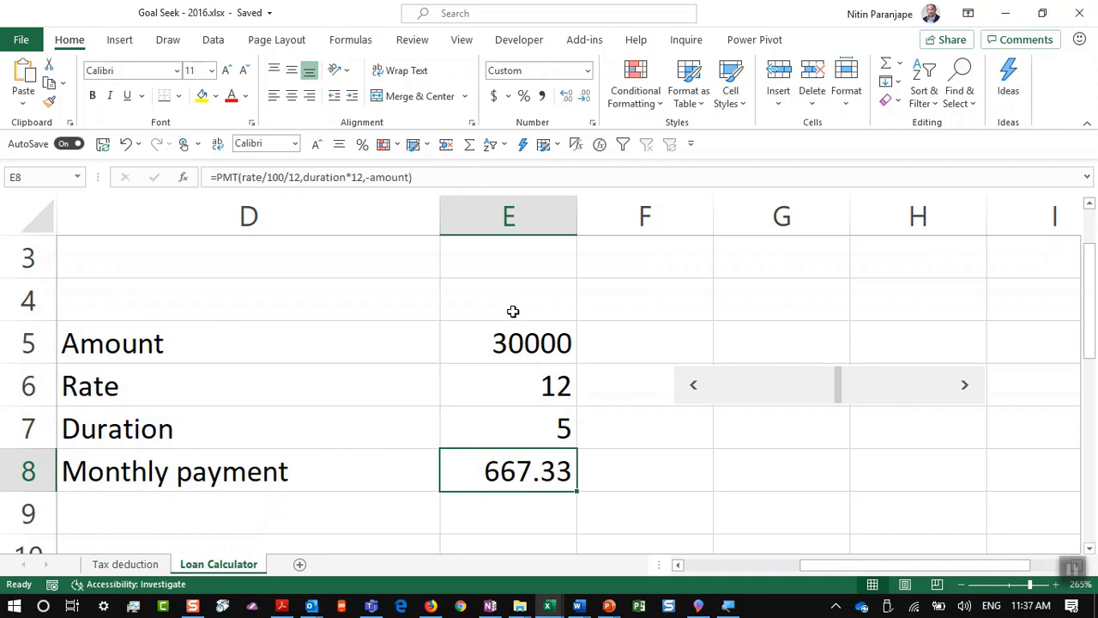
left_click(507, 337)
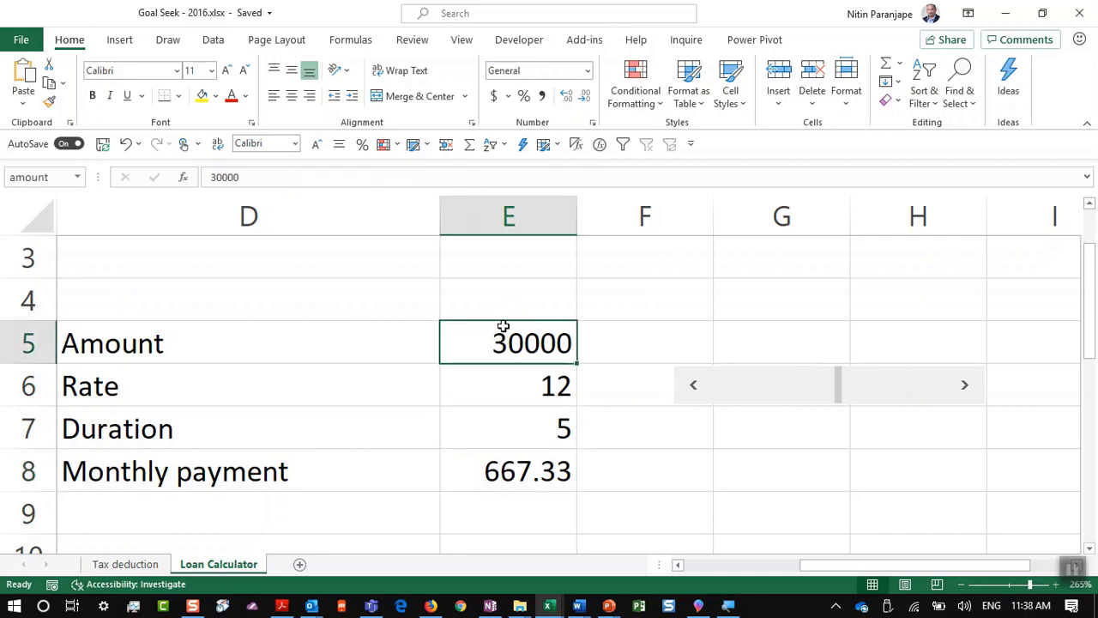
left_click(494, 456)
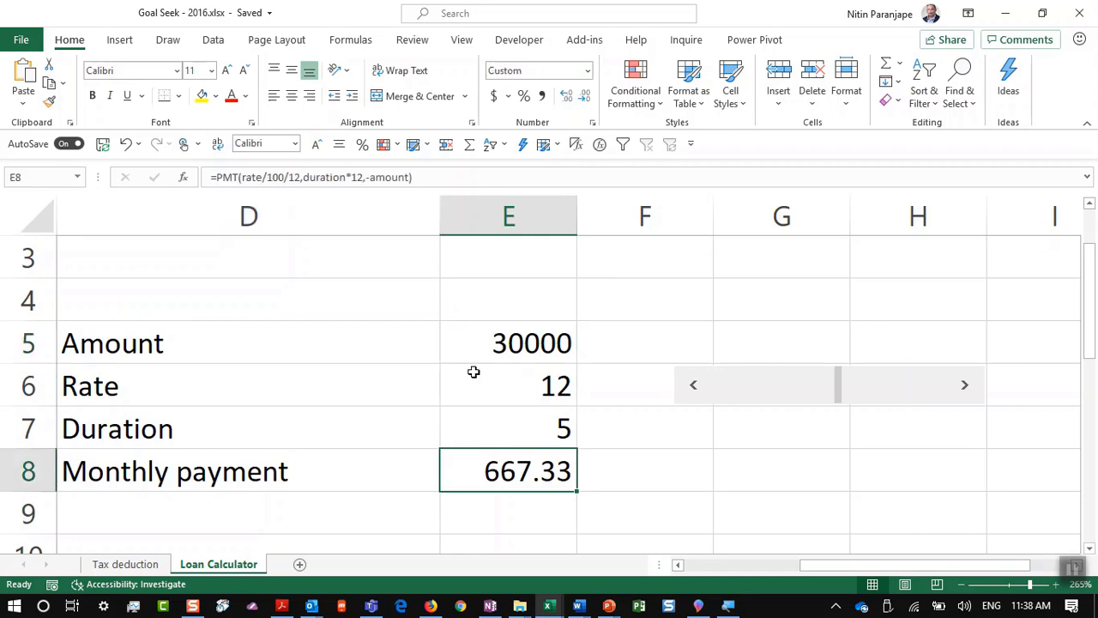
left_click(214, 40)
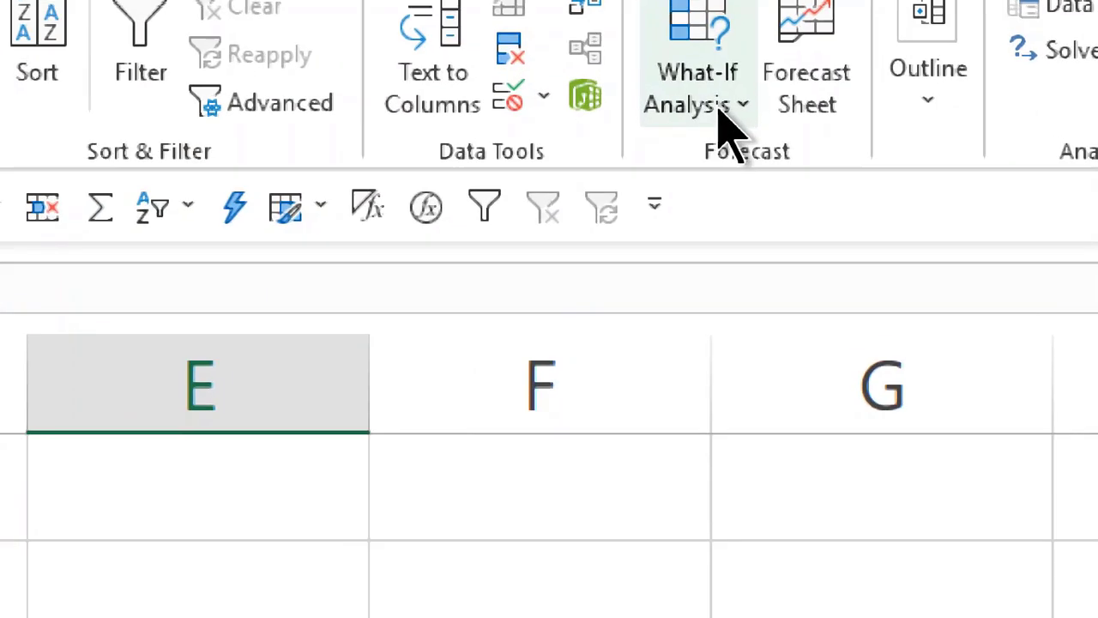
left_click(717, 105)
left_click(742, 216)
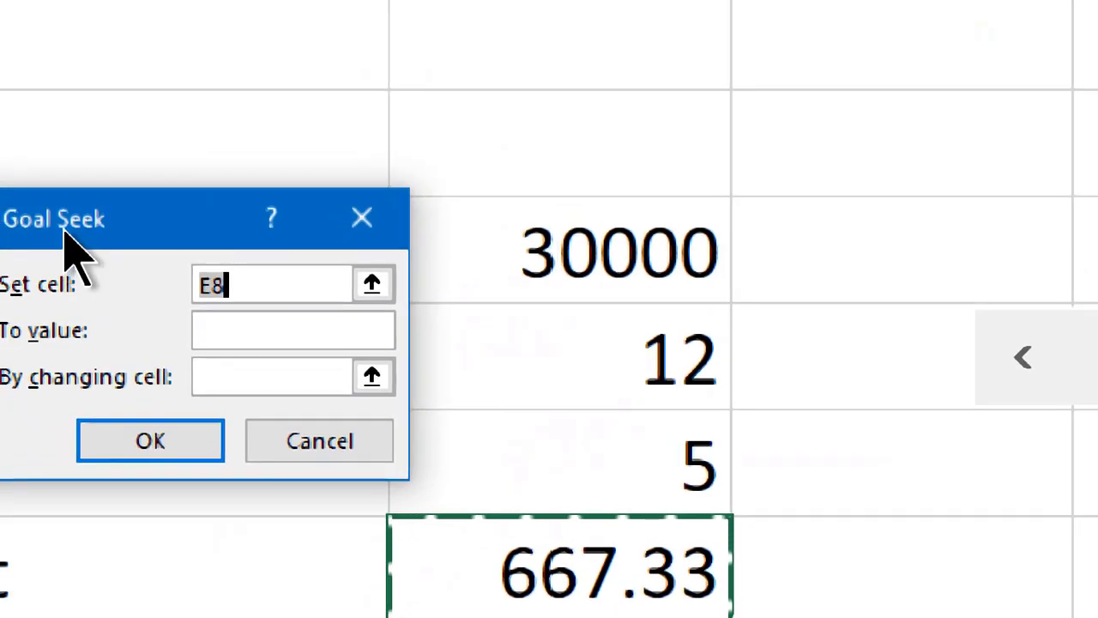
left_click_drag(63, 245, 187, 170)
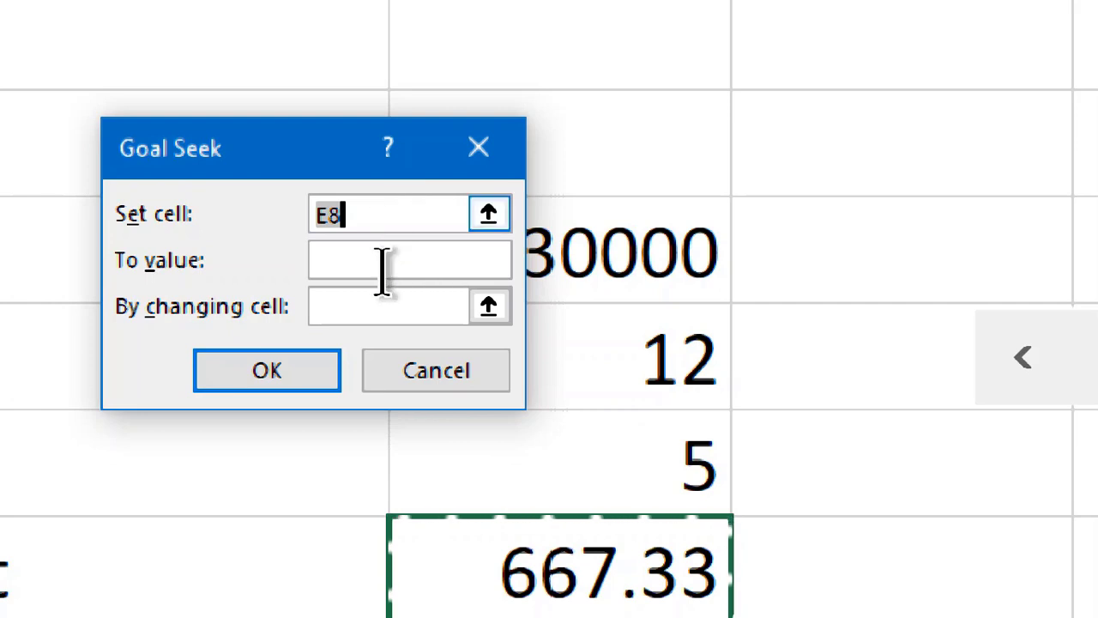
left_click(463, 582)
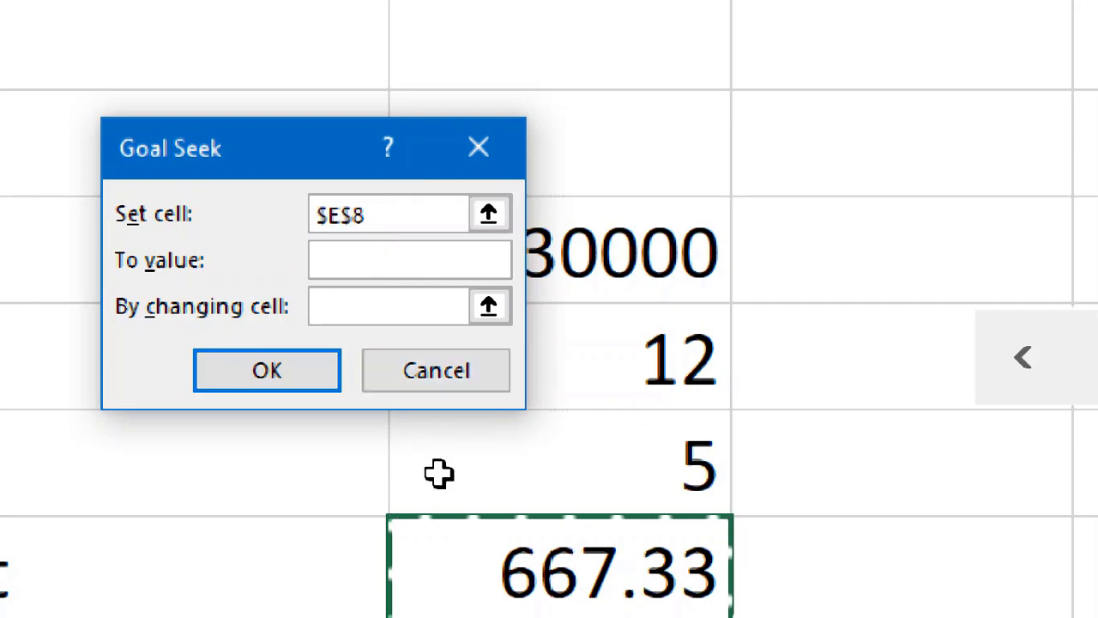
left_click(366, 259)
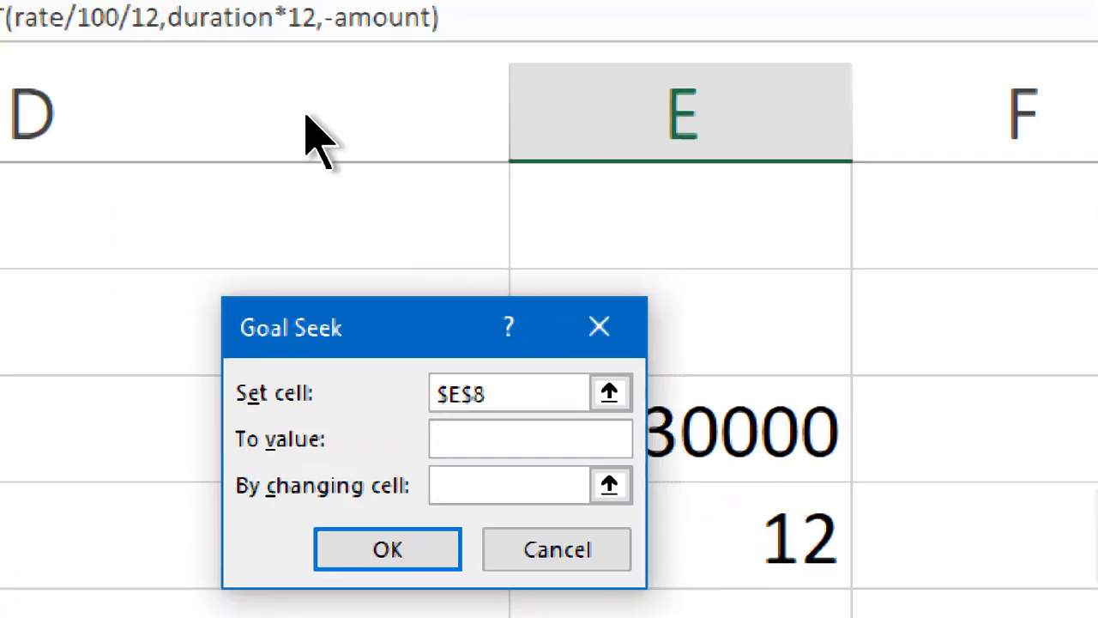
type("1200")
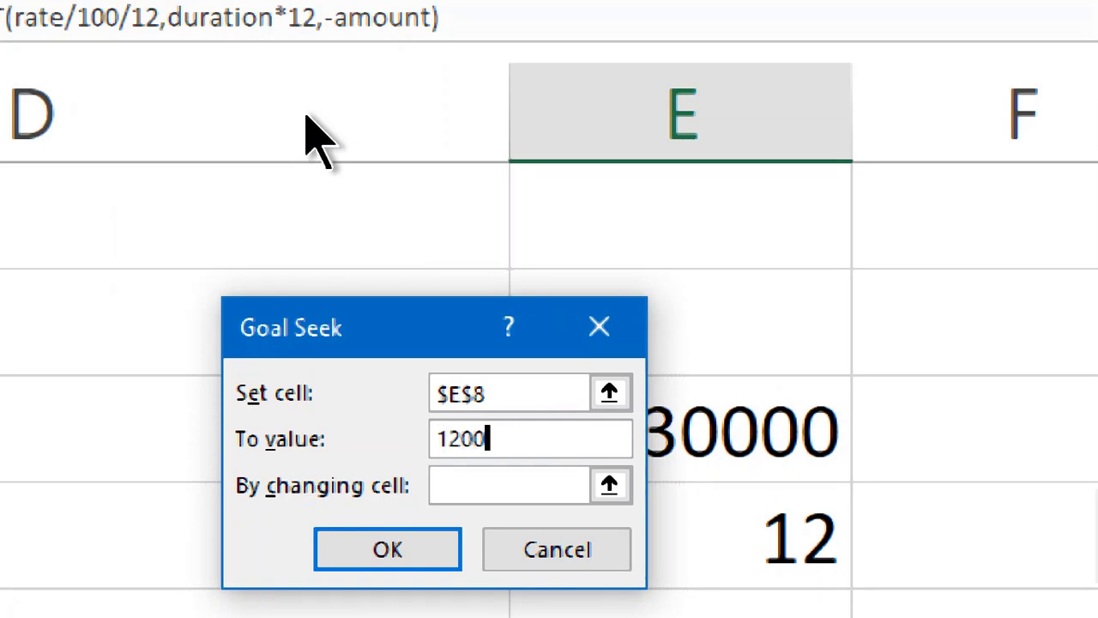
left_click(461, 487)
left_click(815, 444)
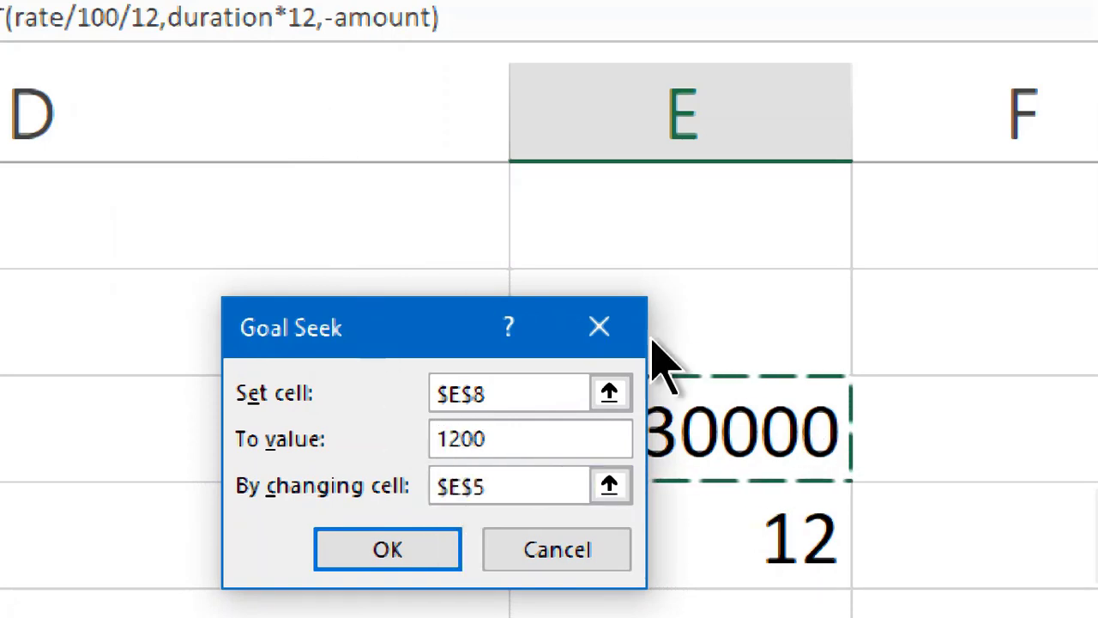
left_click_drag(429, 335, 240, 245)
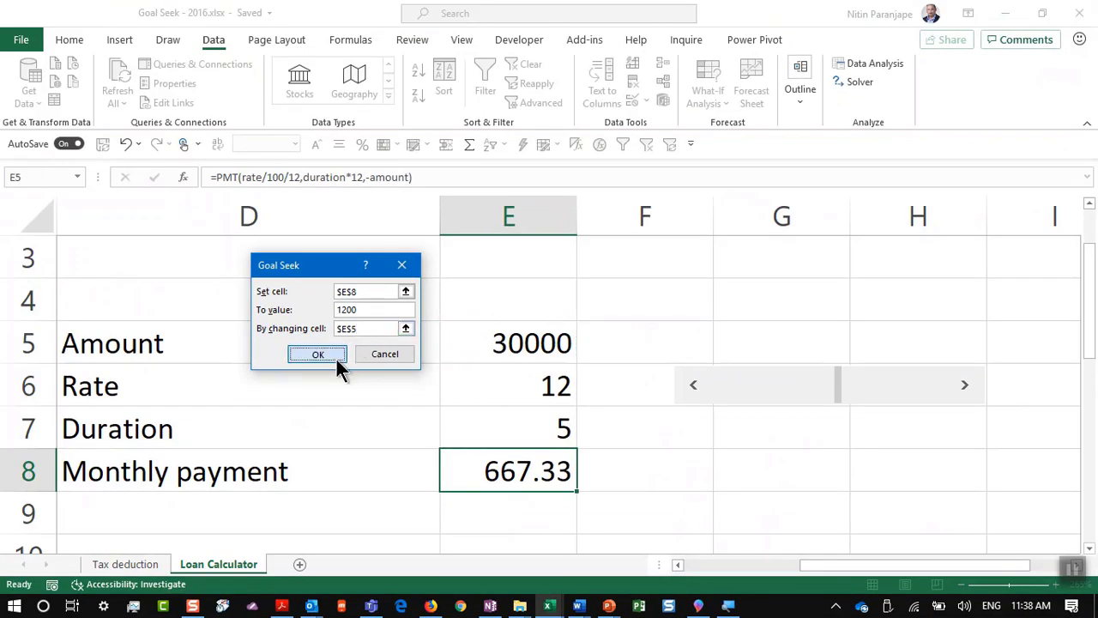
left_click(253, 401)
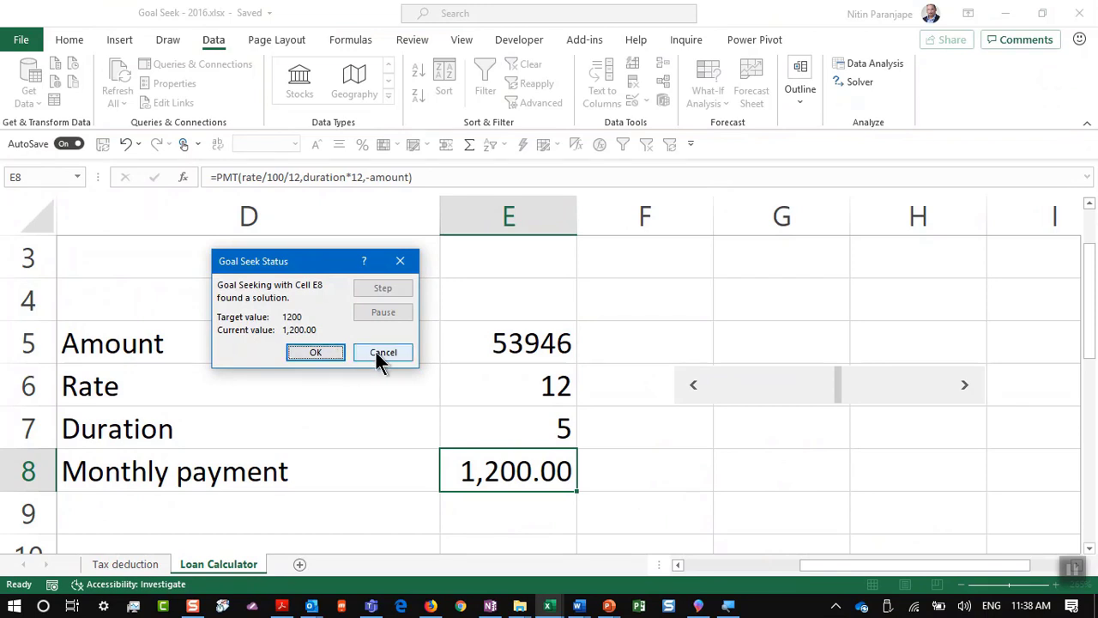
left_click(377, 352)
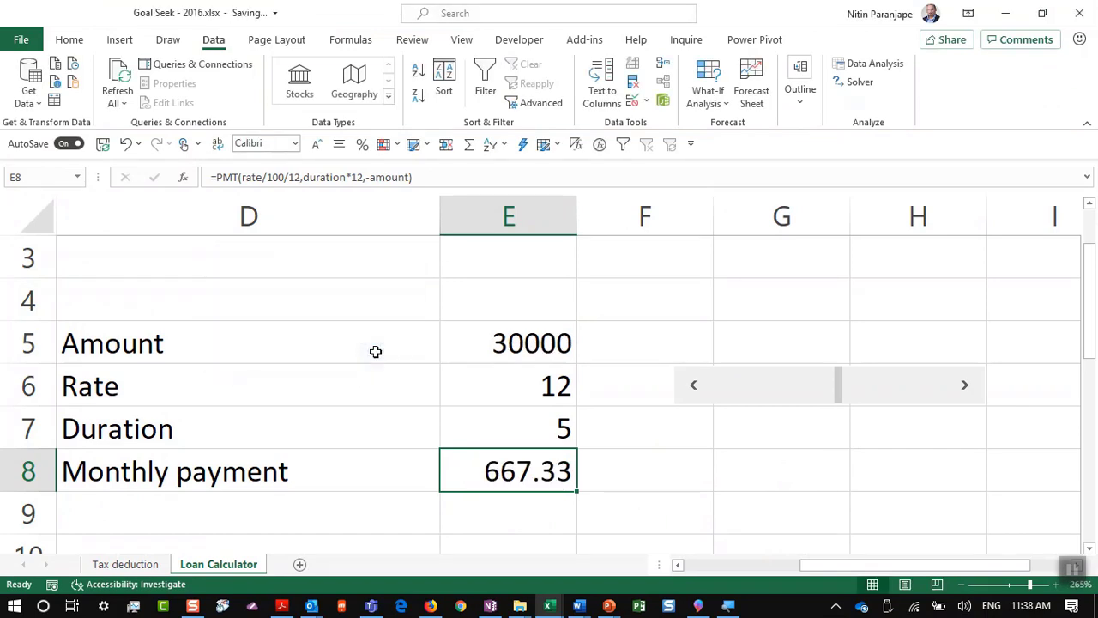
left_click(378, 360)
Step: Leave the Goal Seek workbook for the analytics2017 folder window
key("alt+f")
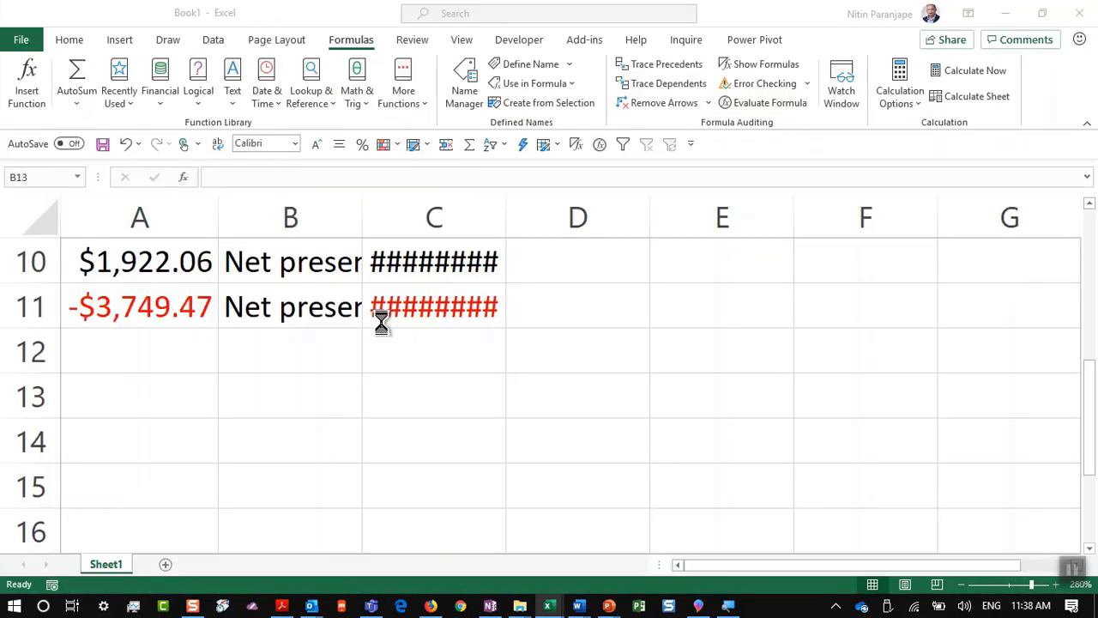
key("alt+Tab")
key("Tab")
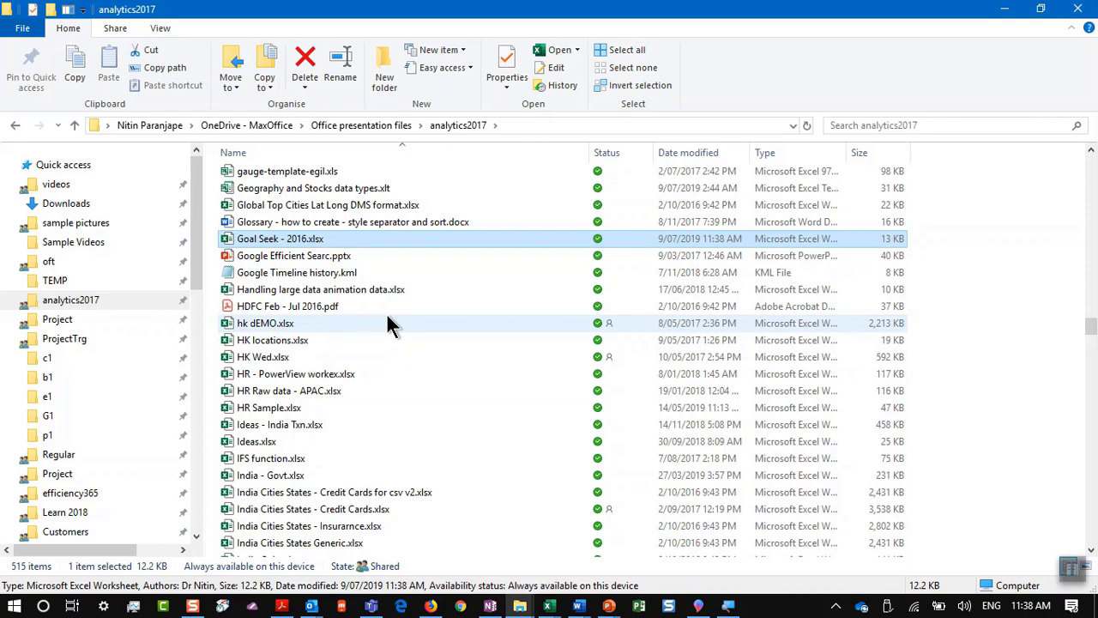
Step: Show the '23. Stocks and Geography' slide, then bring the Efficiency Crash Course workbook forward
key("alt+Tab")
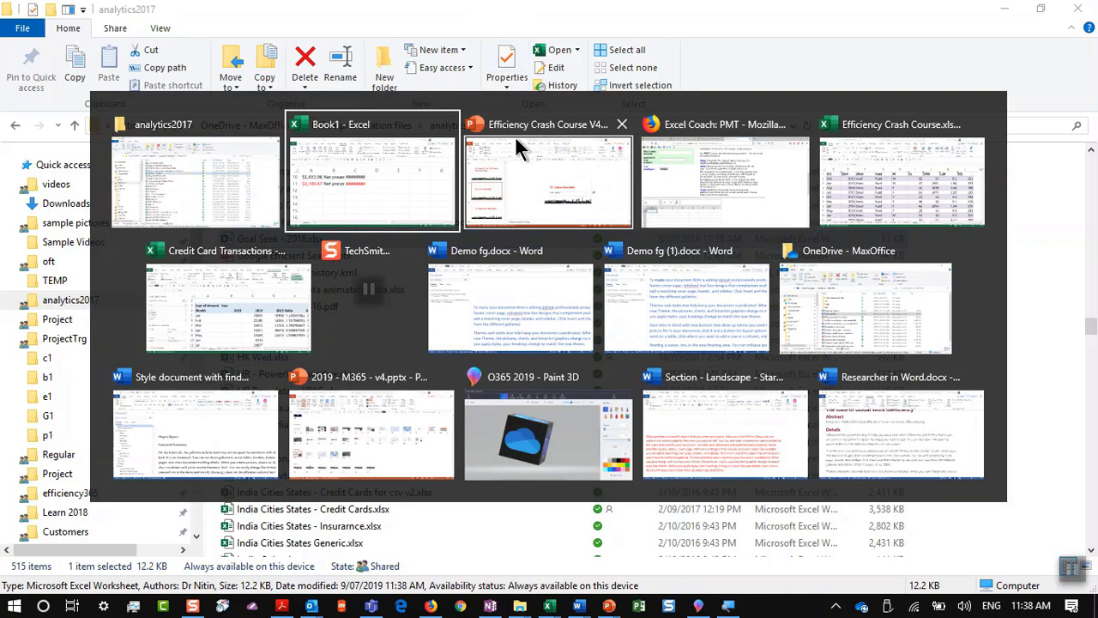
left_click(515, 140)
left_click(219, 459)
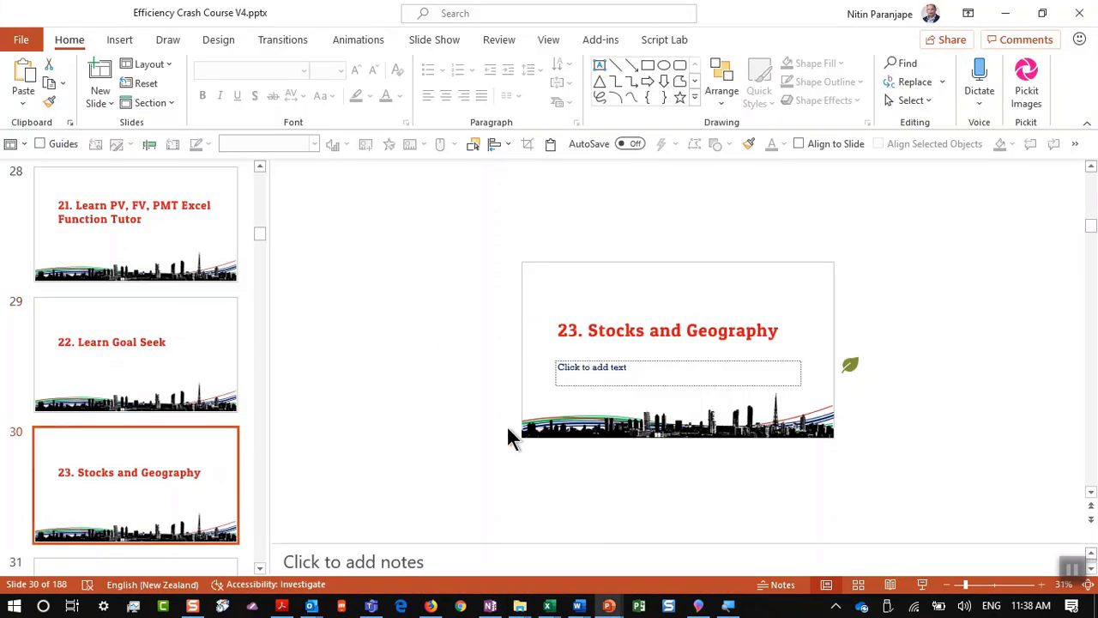
mouse_move(559, 608)
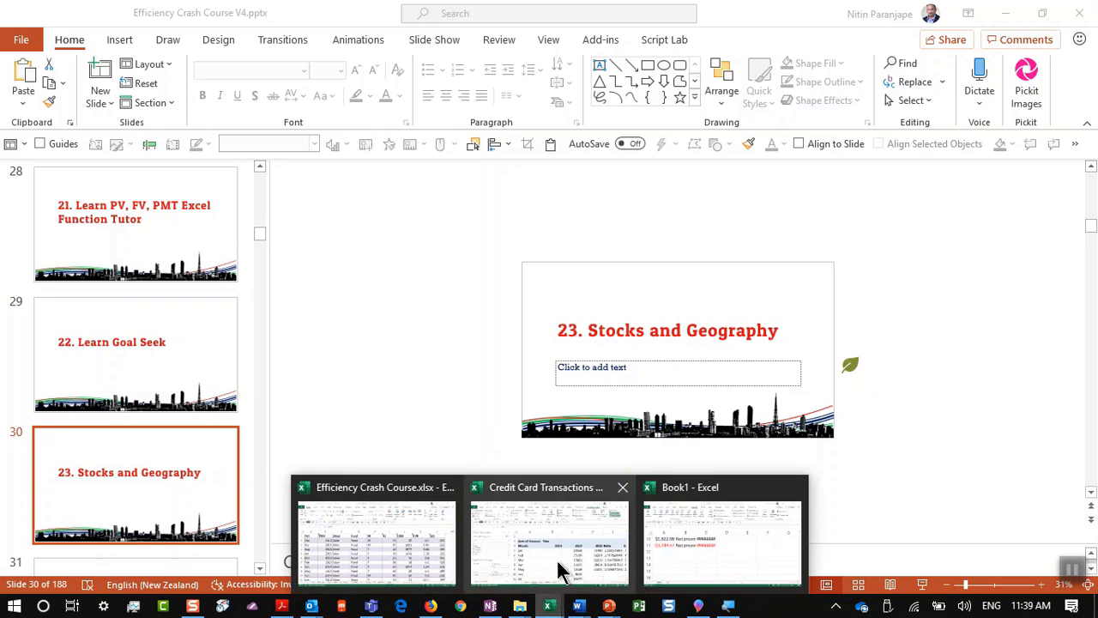
left_click(403, 539)
Step: Switch to the Geo sheet from the all-sheets list and return to its top
scroll(435, 453, "down", 3)
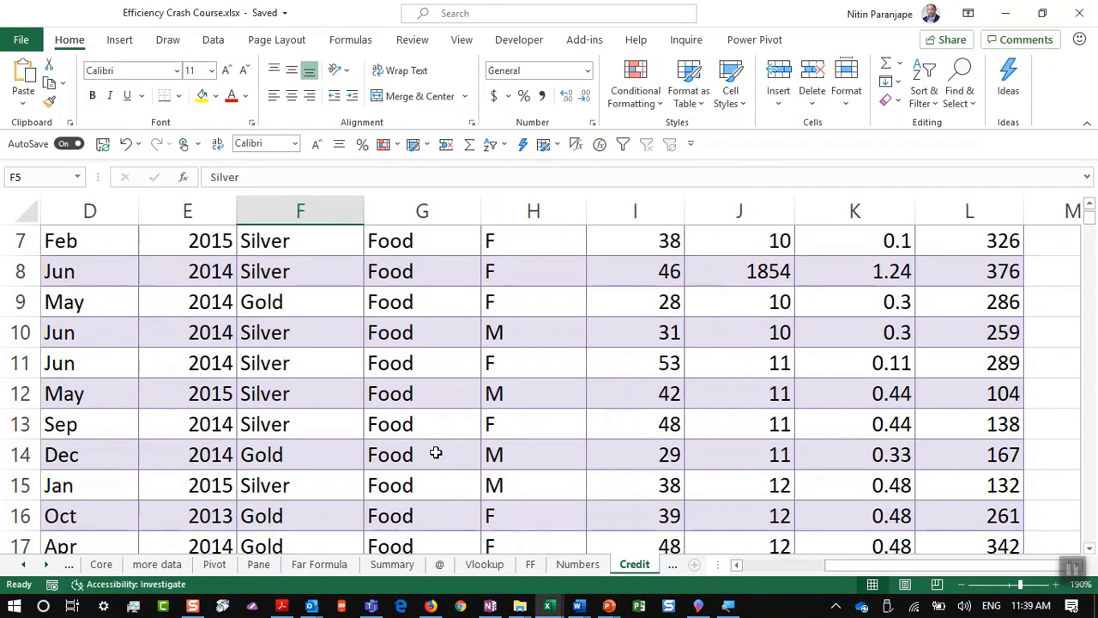
right_click(47, 574)
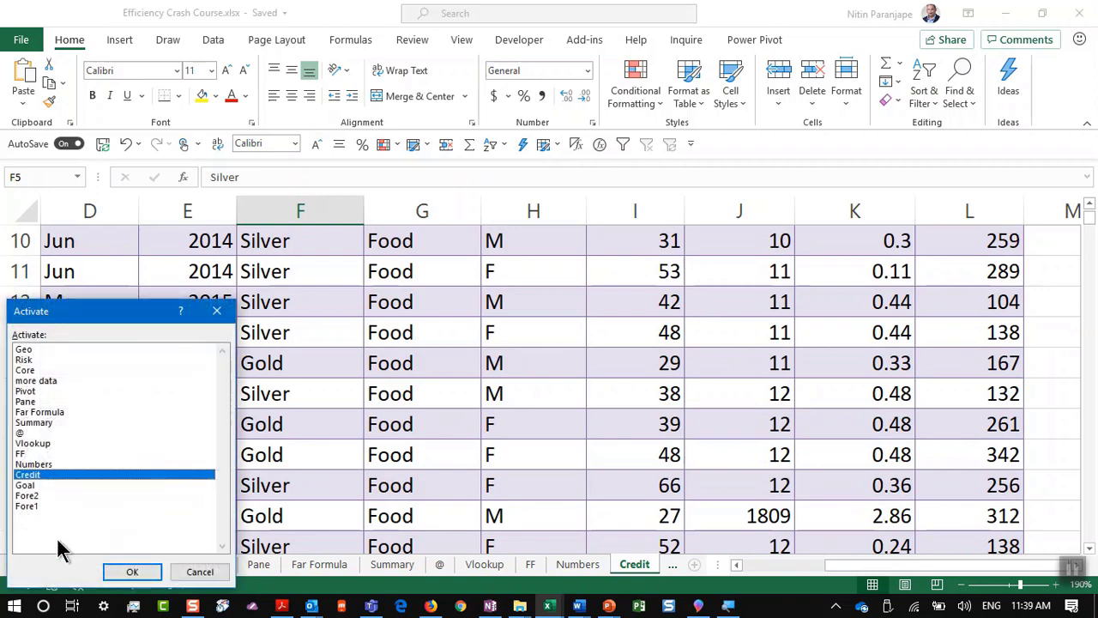
left_click(55, 350)
left_click(144, 573)
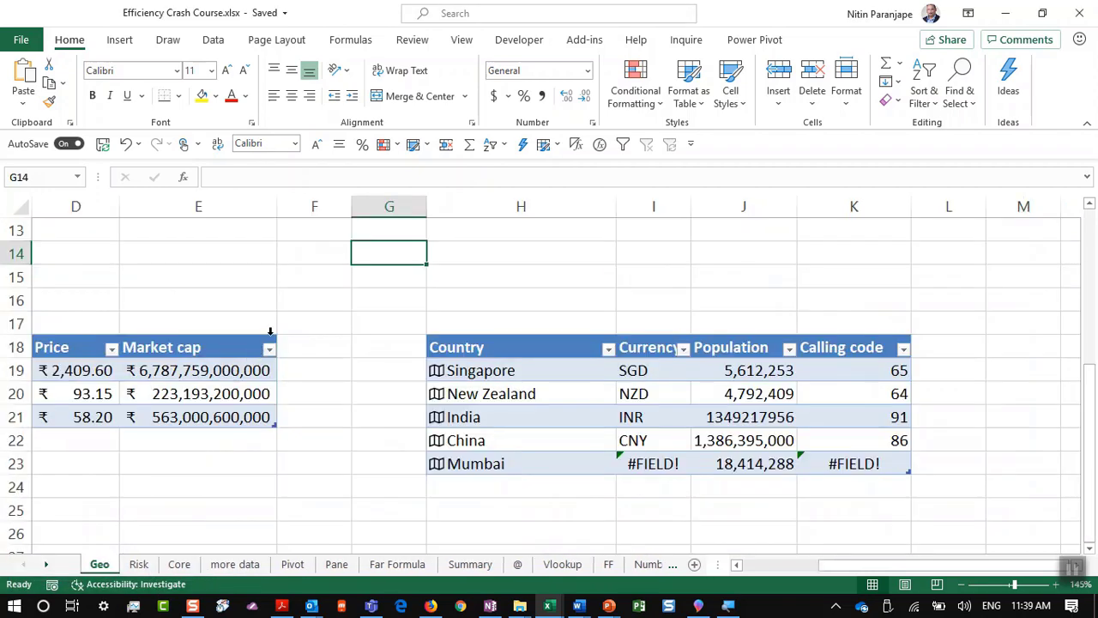
key("ctrl+Home")
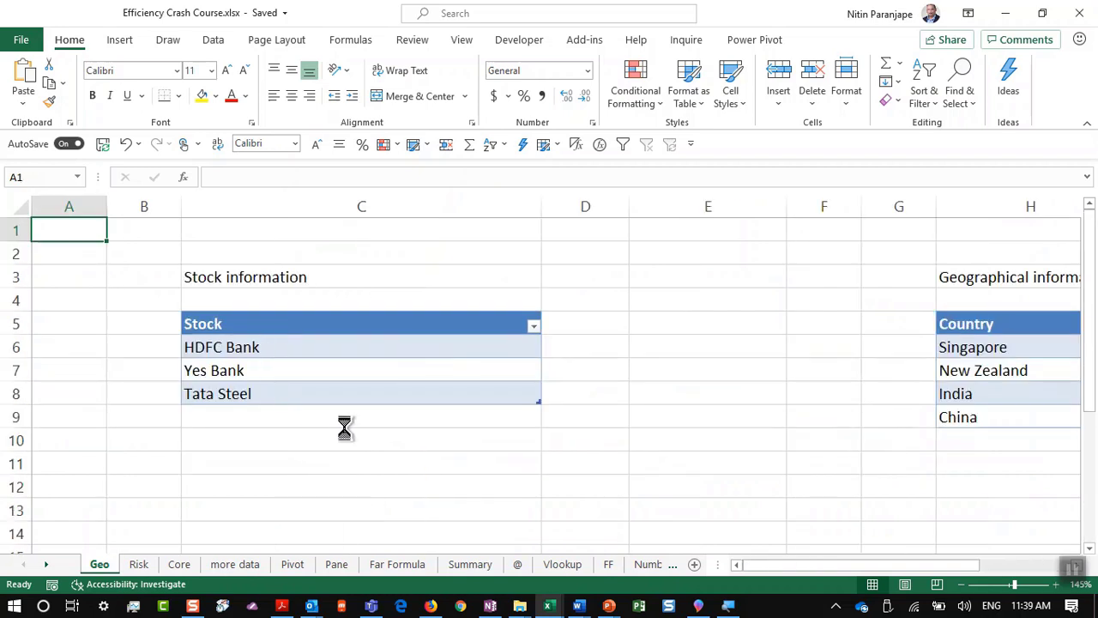
Step: Select the stock names HDFC Bank, Yes Bank and Tata Steel in C6:C8
scroll(348, 424, "up", 2, "ctrl")
left_click(497, 385)
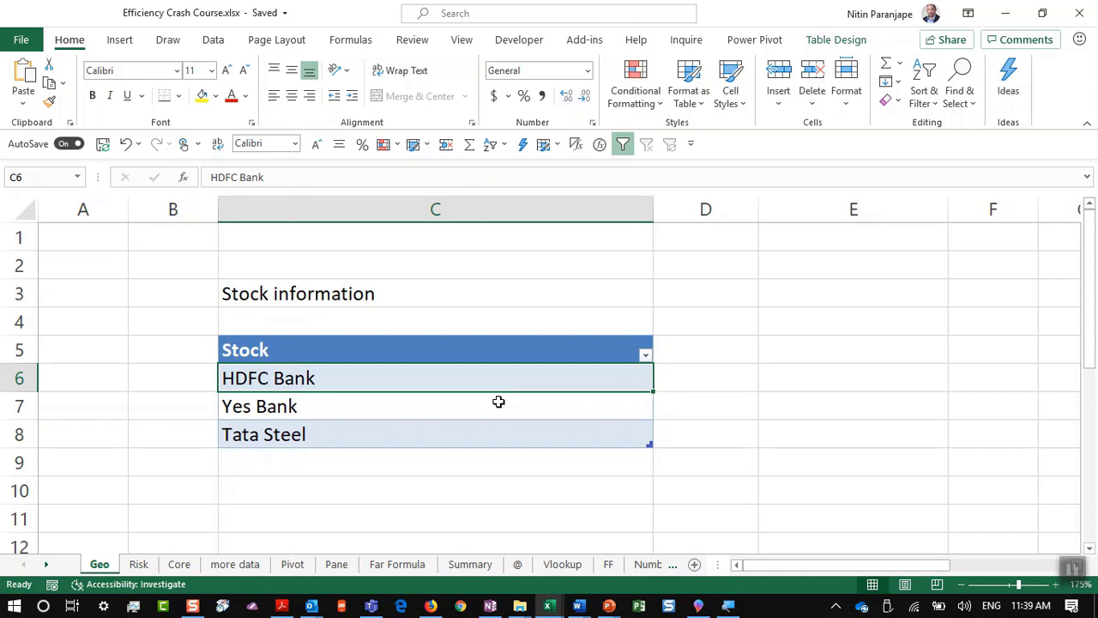
scroll(484, 433, "up", 3, "ctrl")
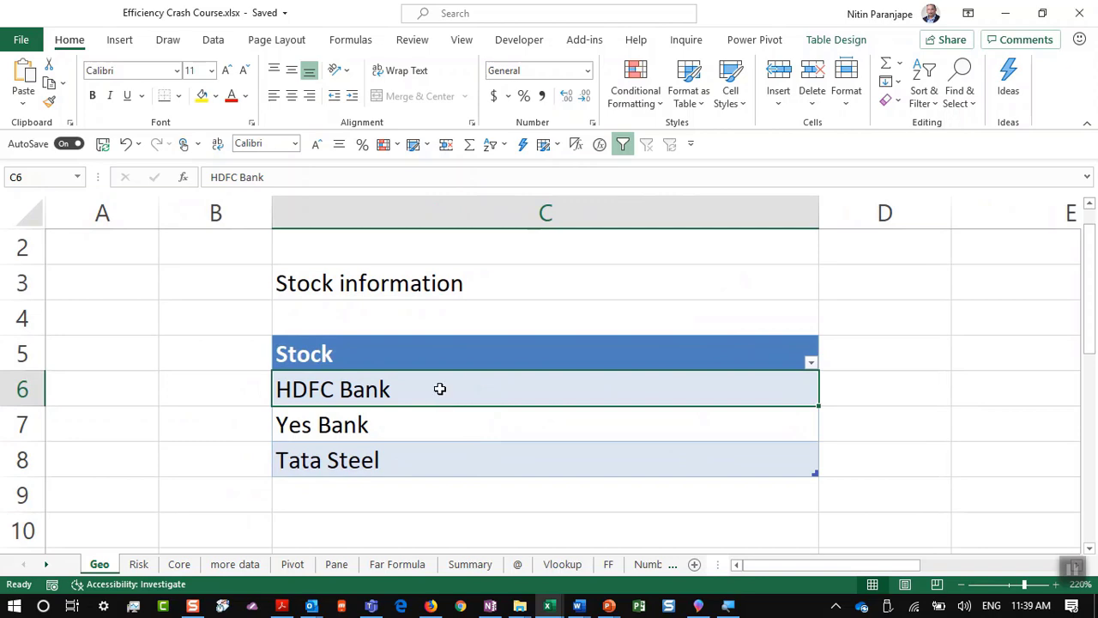
left_click_drag(438, 387, 446, 446)
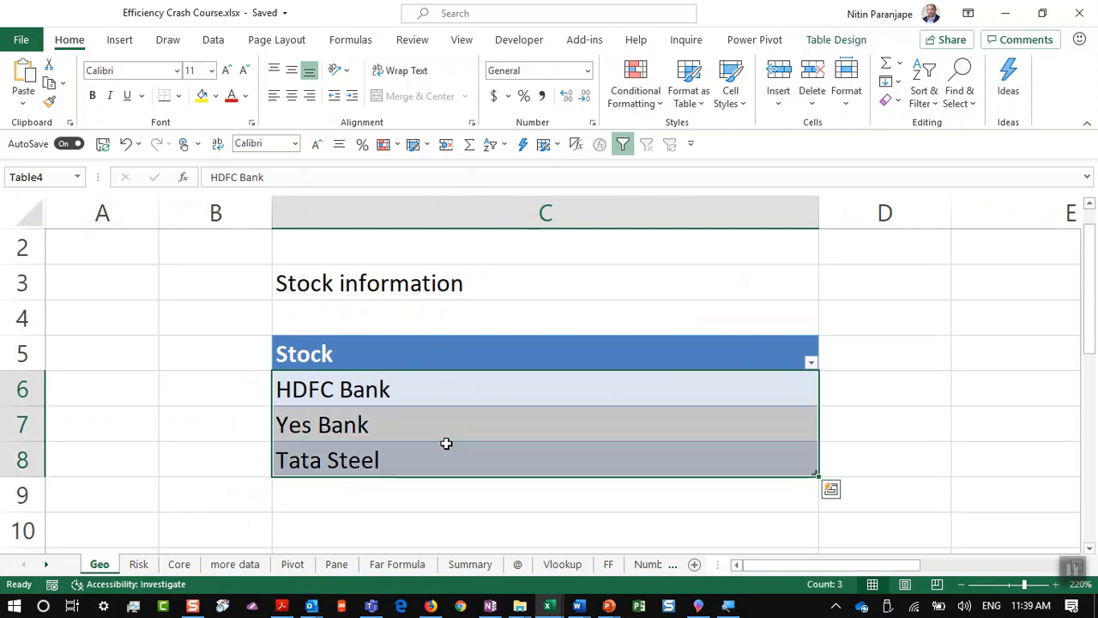
Step: Convert the stock names to Stocks data, linking Tata Steel to the Bombay Tata Steel Ltd listing
left_click(212, 40)
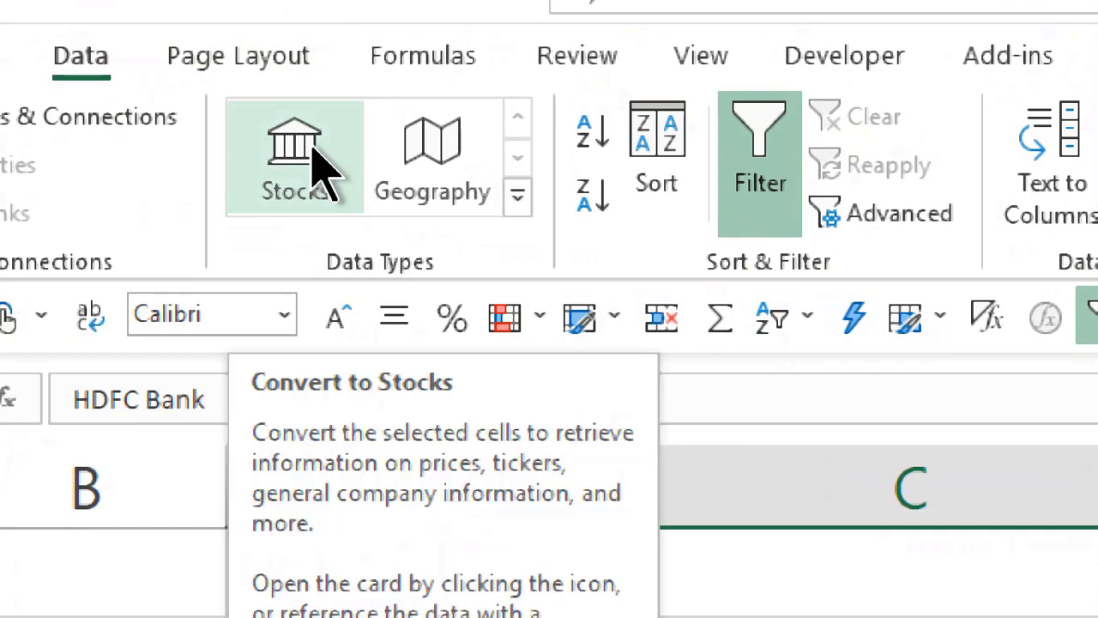
left_click(313, 155)
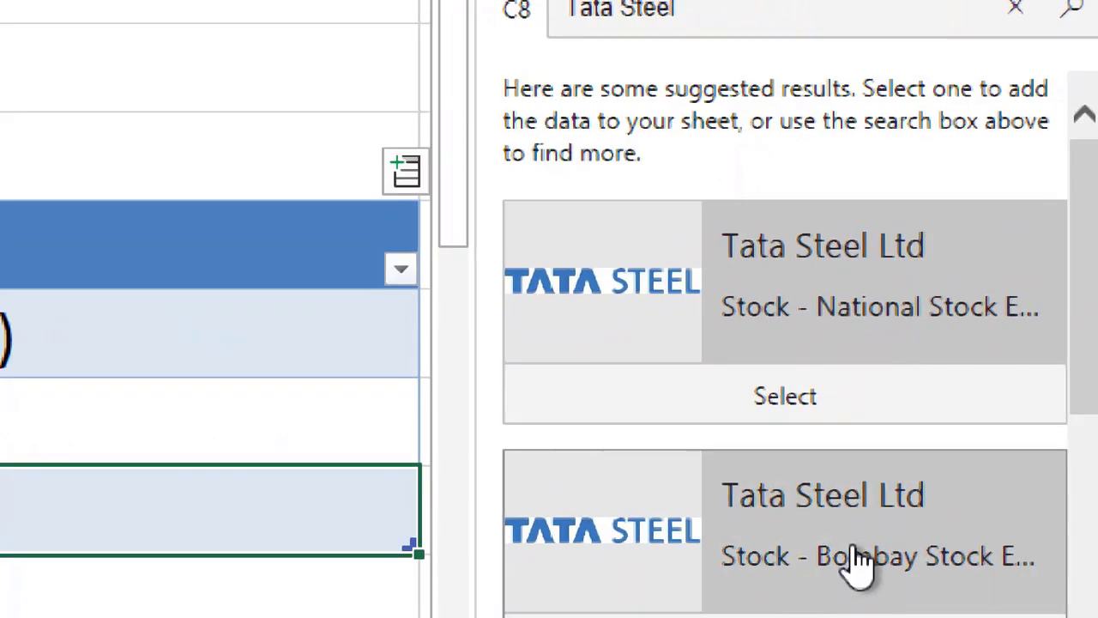
scroll(837, 606, "down", 3)
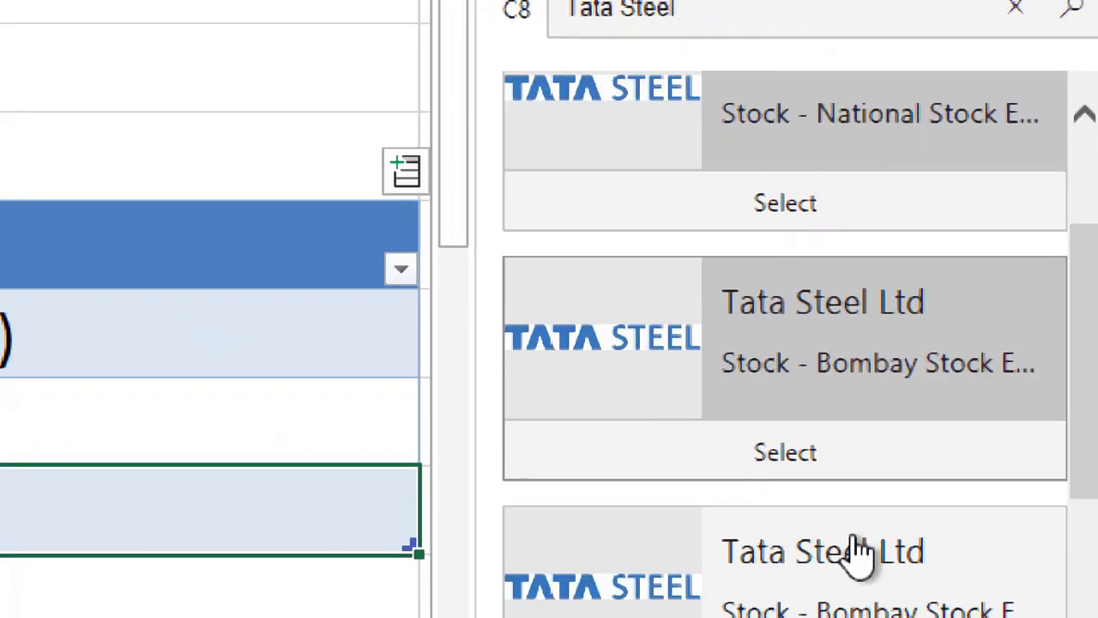
scroll(858, 566, "down", 3)
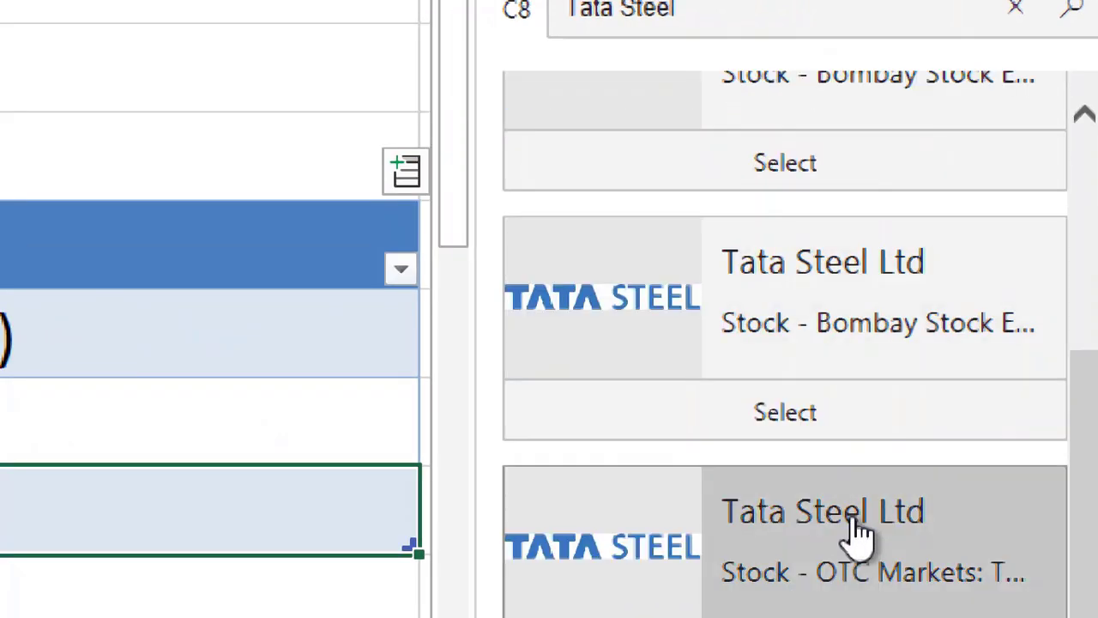
scroll(783, 171, "up", 2)
left_click(768, 159)
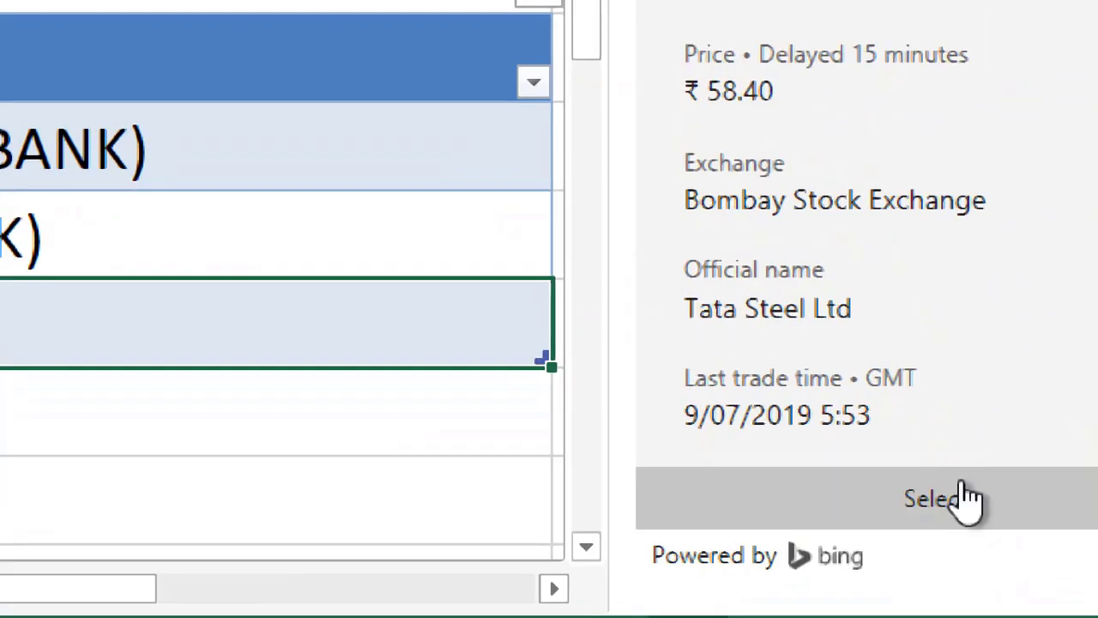
left_click(977, 529)
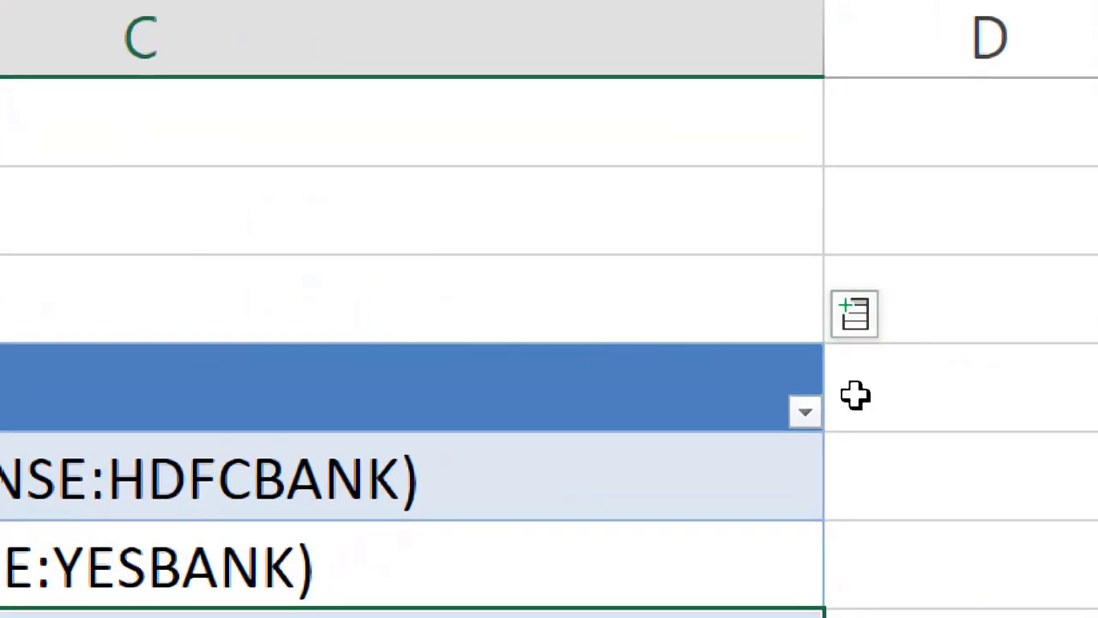
Step: Add Price and Market cap columns to the Stock table from the stock fields list
left_click(873, 328)
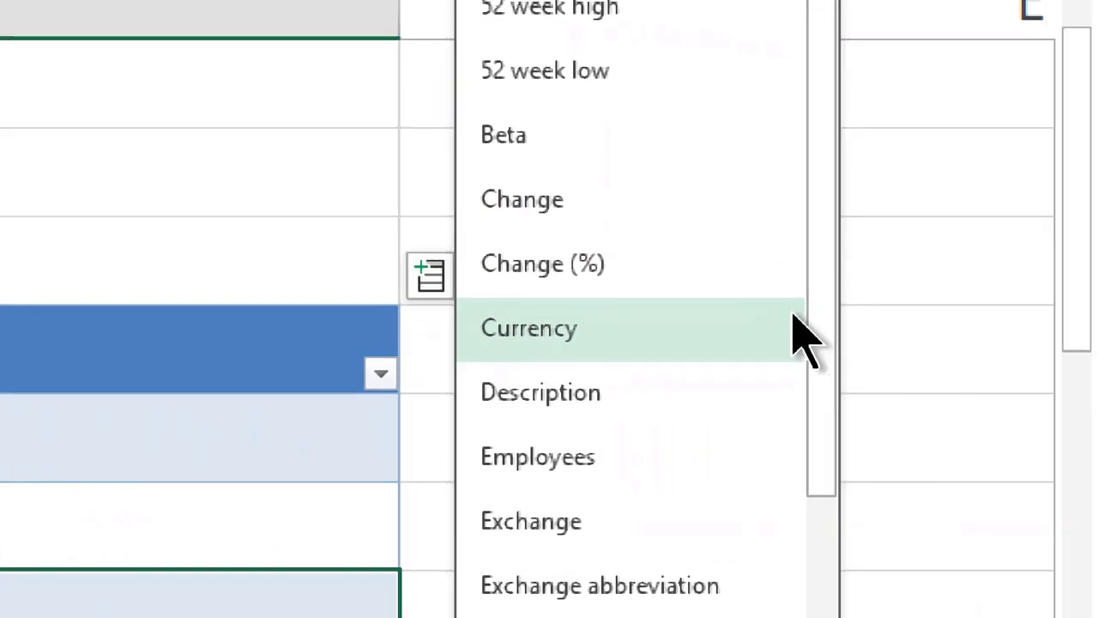
scroll(755, 364, "down", 3)
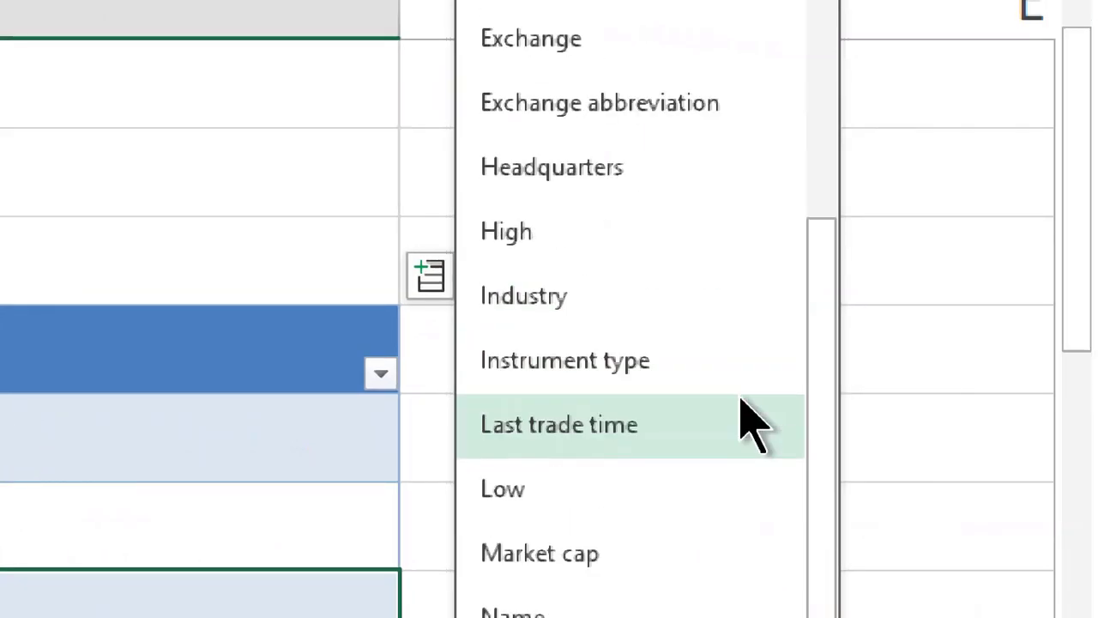
scroll(751, 421, "down", 3)
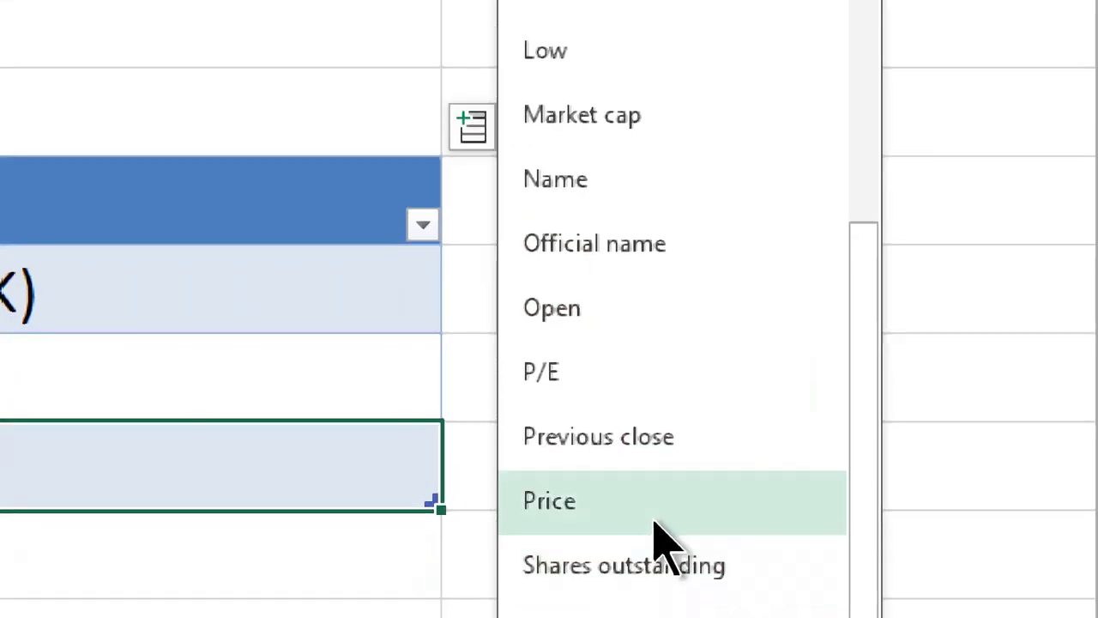
left_click(608, 617)
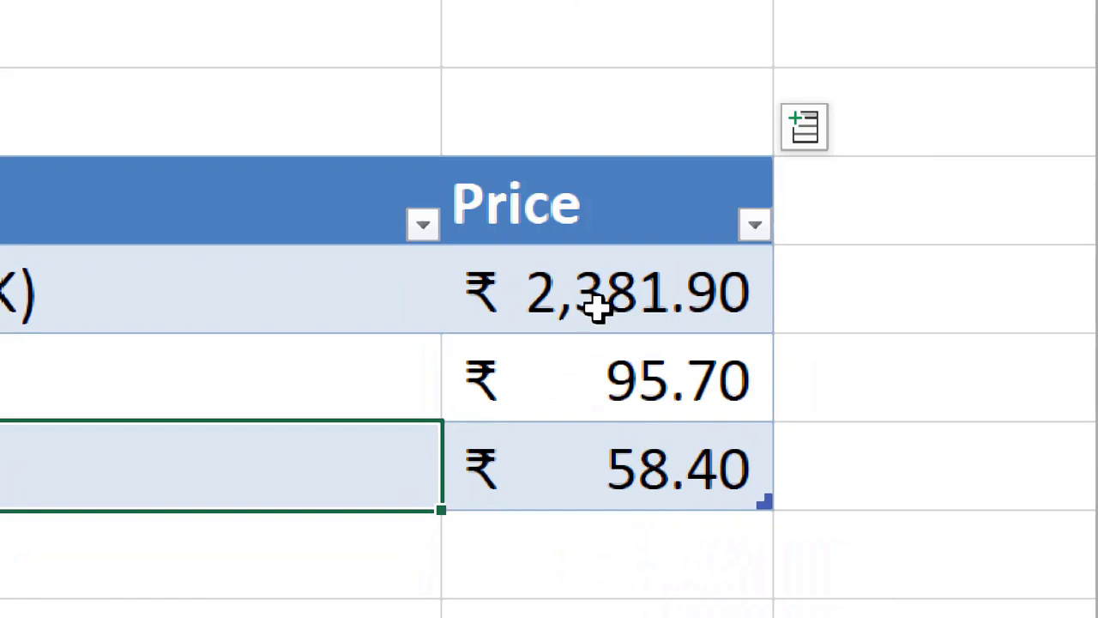
left_click(804, 137)
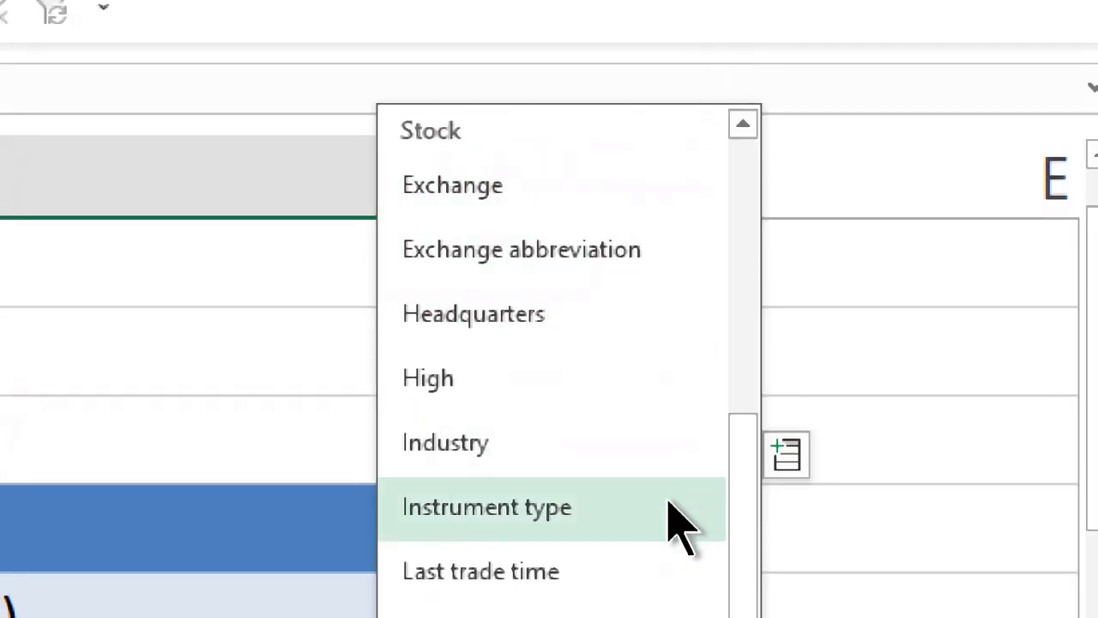
scroll(675, 523, "down", 2)
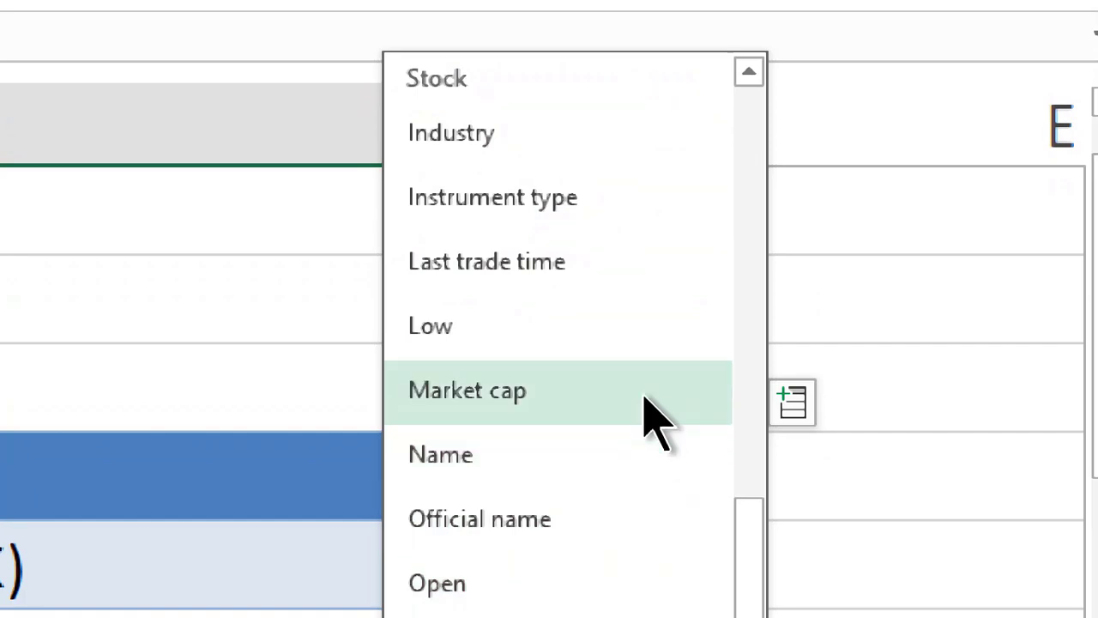
left_click(652, 420)
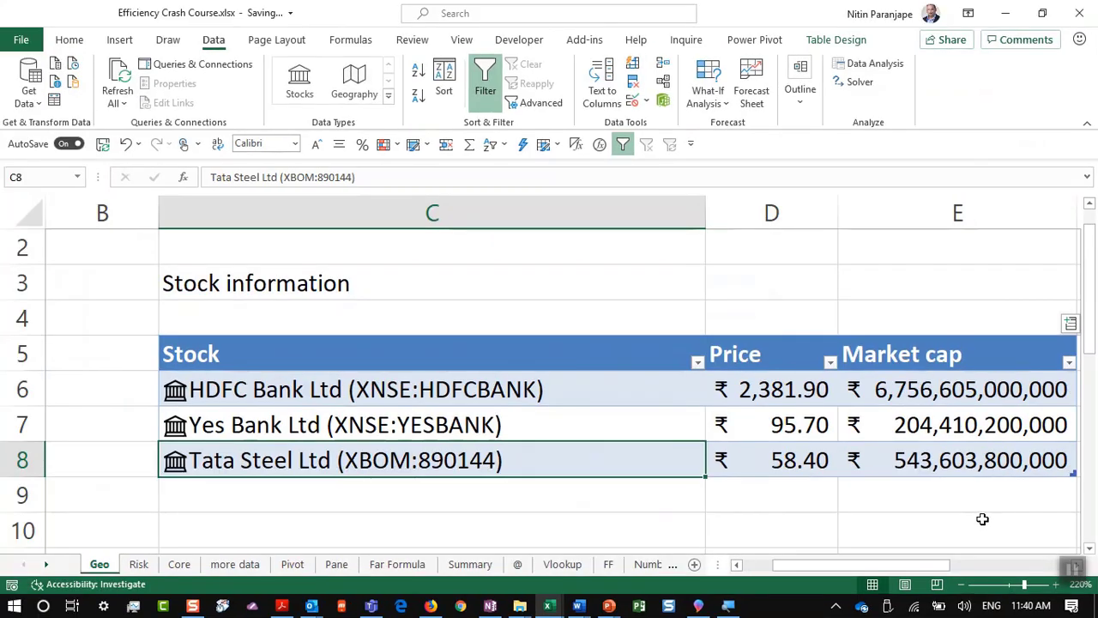
key("ctrl+Right")
key("ctrl+Right")
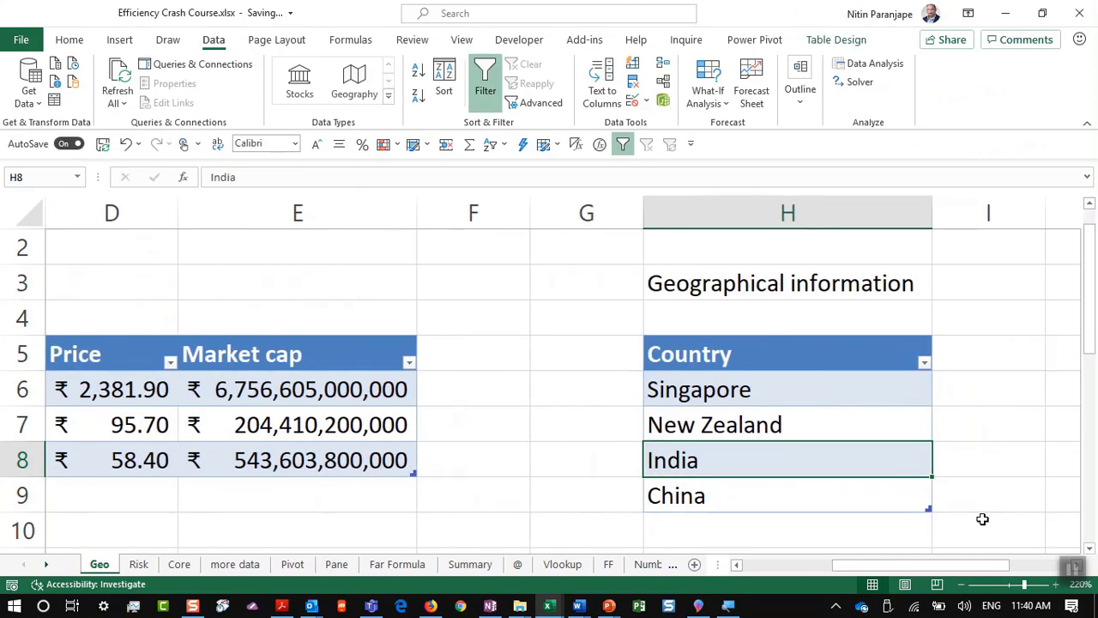
Step: Convert the country names Singapore to China to the Geography data type
left_click(783, 382)
left_click_drag(783, 382, 779, 487)
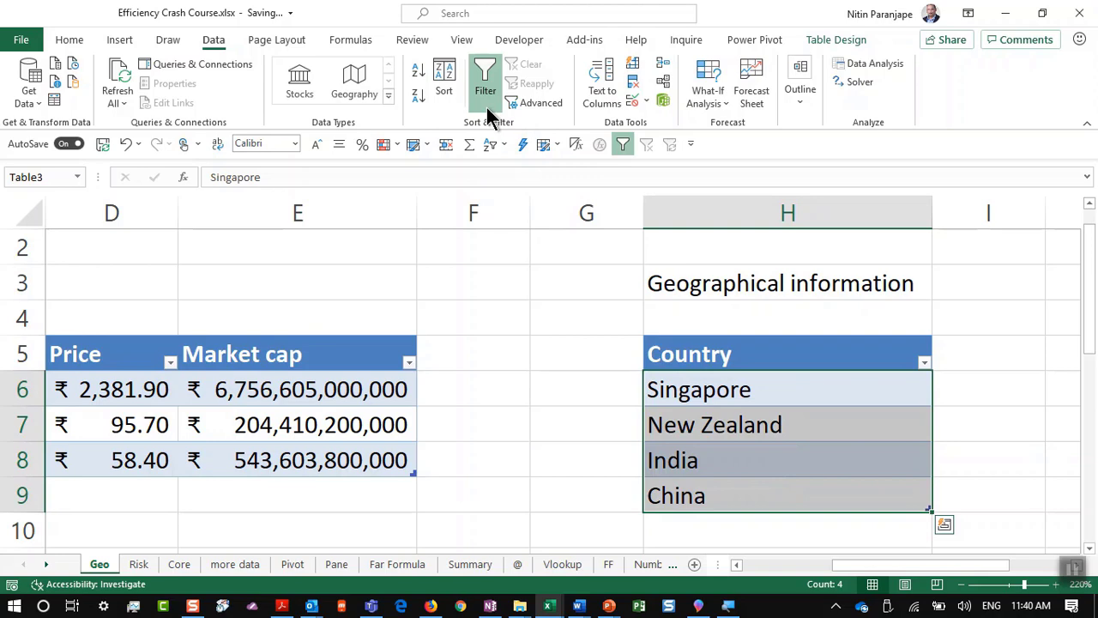
left_click(356, 91)
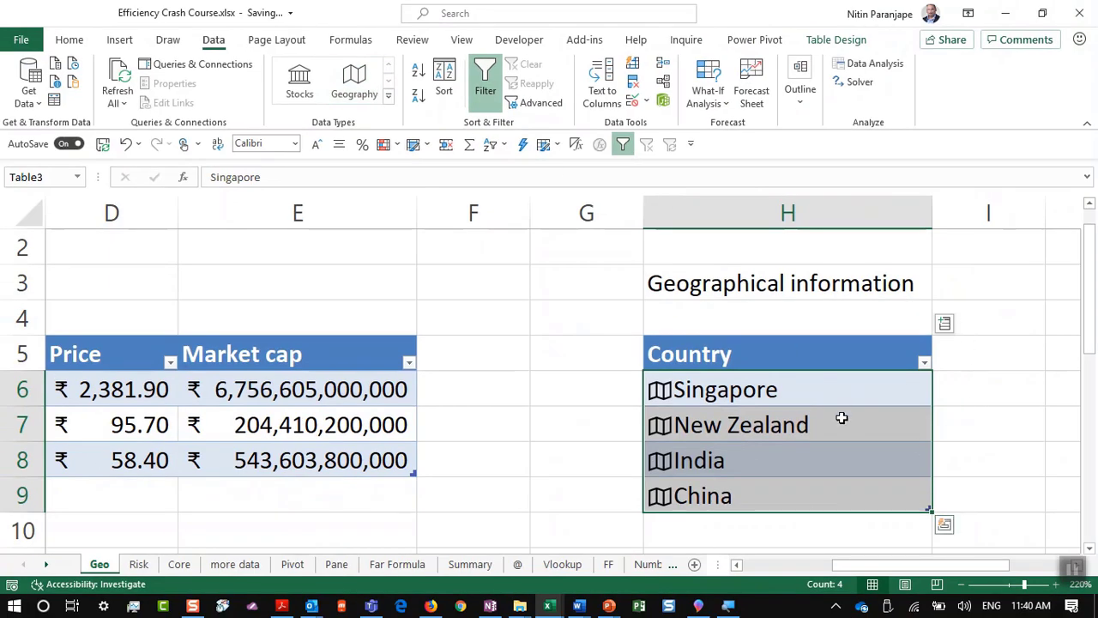
left_click(842, 418)
Step: Add Mumbai as a new entry below China in the Country table
left_click(778, 525)
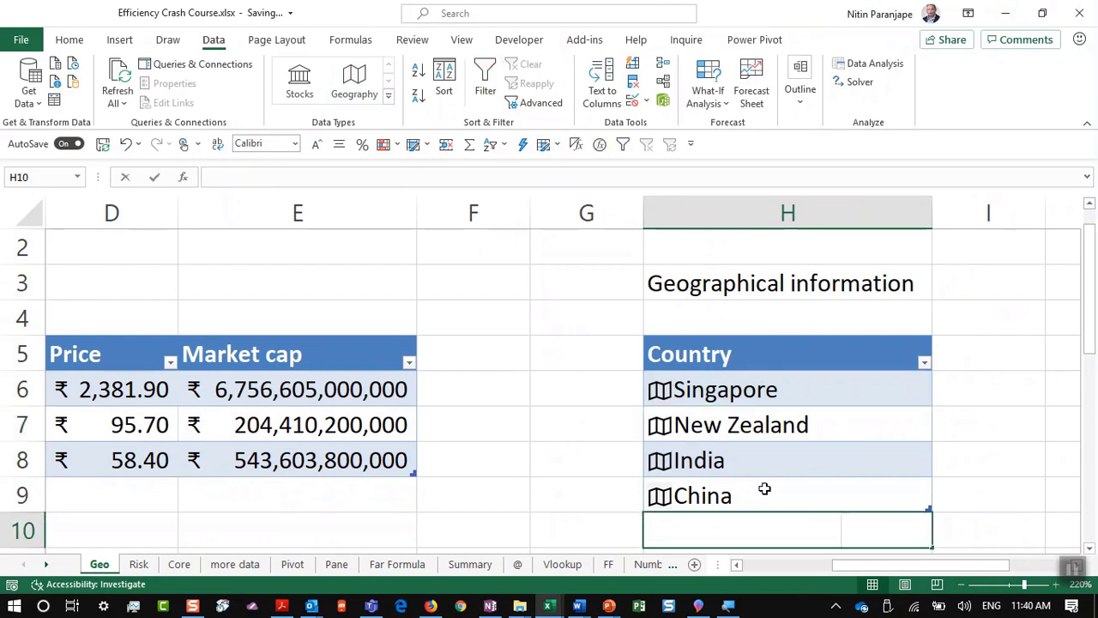
type("Mumbai")
key("Return")
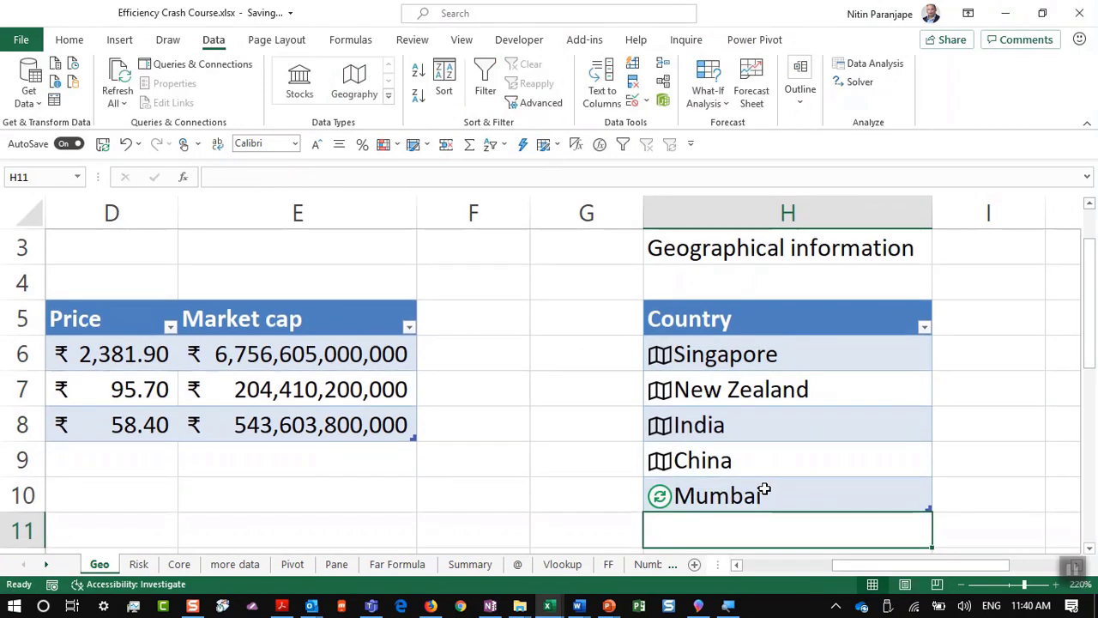
left_click(763, 490)
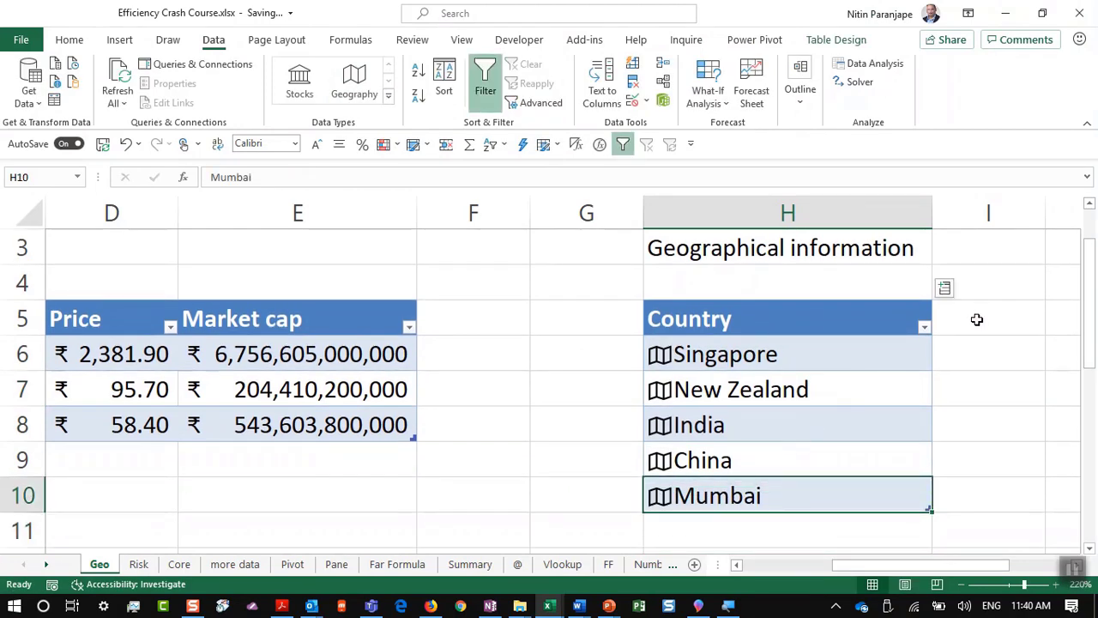
Step: Add Infant mortality and Population columns to the Country table
left_click(945, 288)
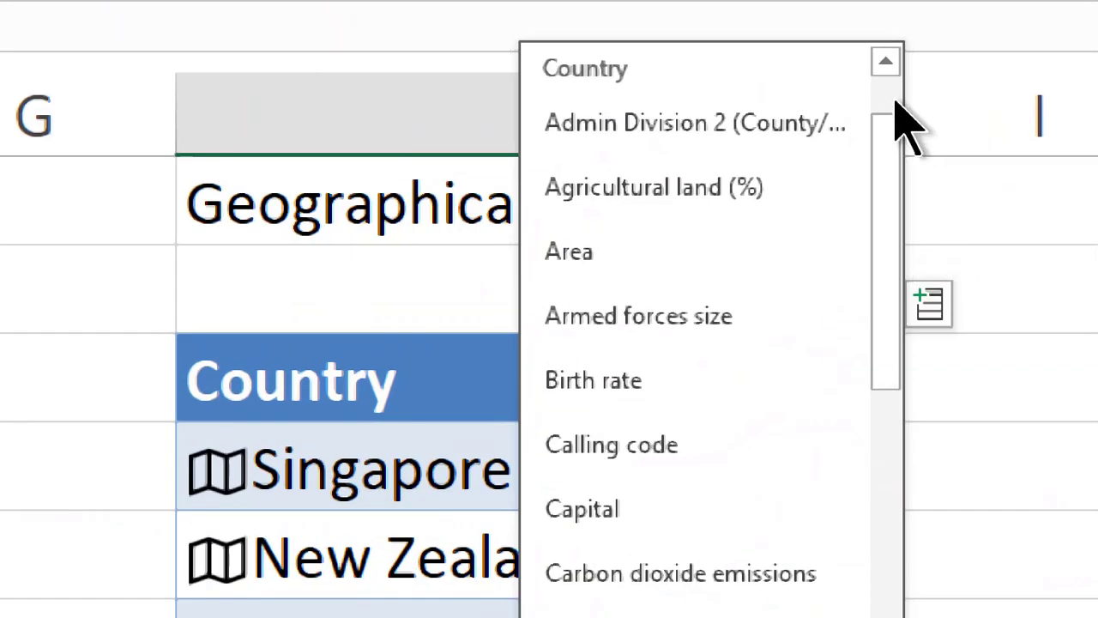
left_click_drag(871, 153, 892, 447)
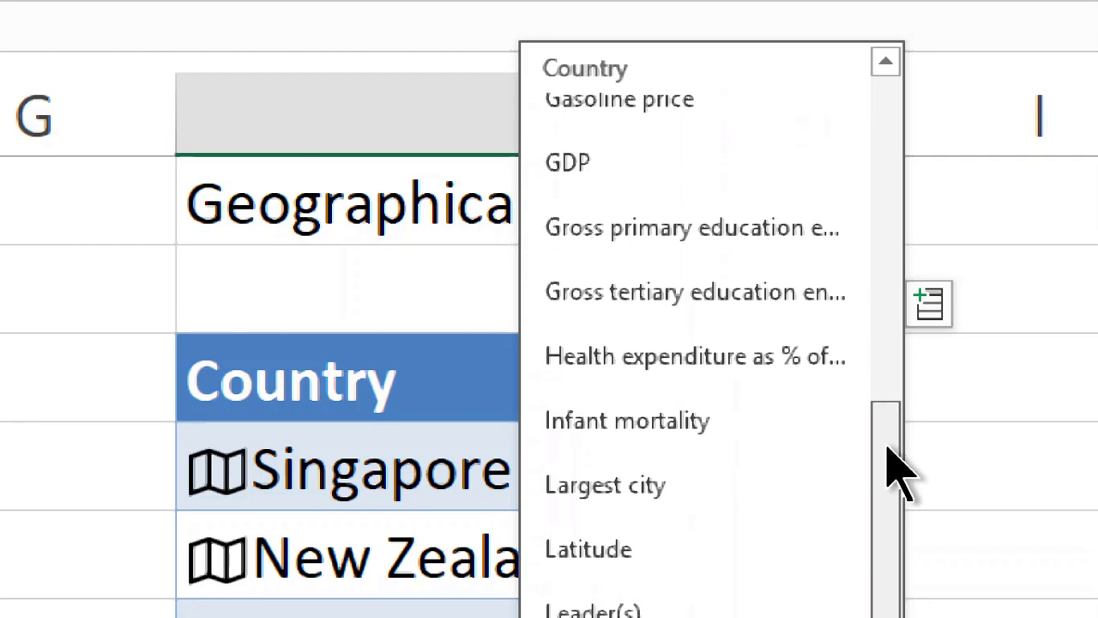
left_click(780, 442)
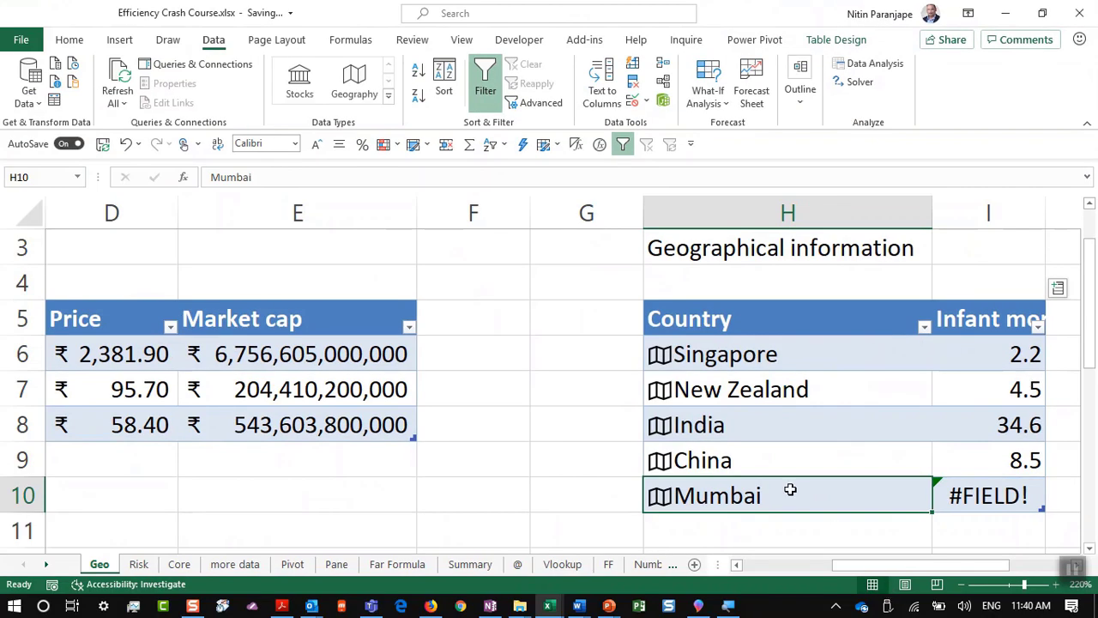
left_click(1057, 289)
scroll(978, 360, "down", 2)
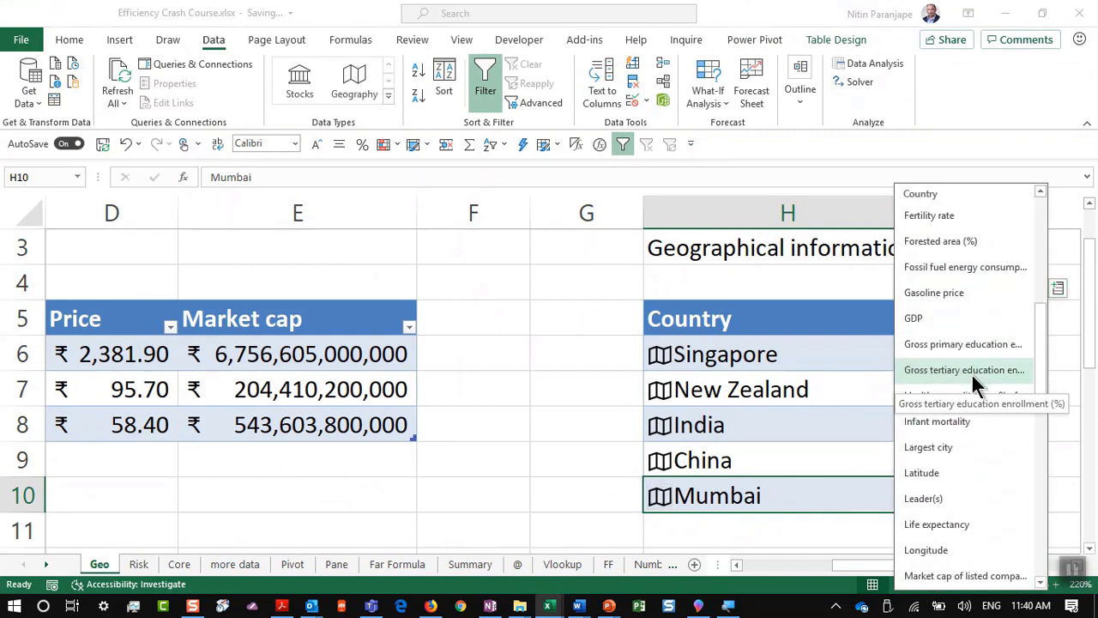
scroll(963, 442, "down", 4)
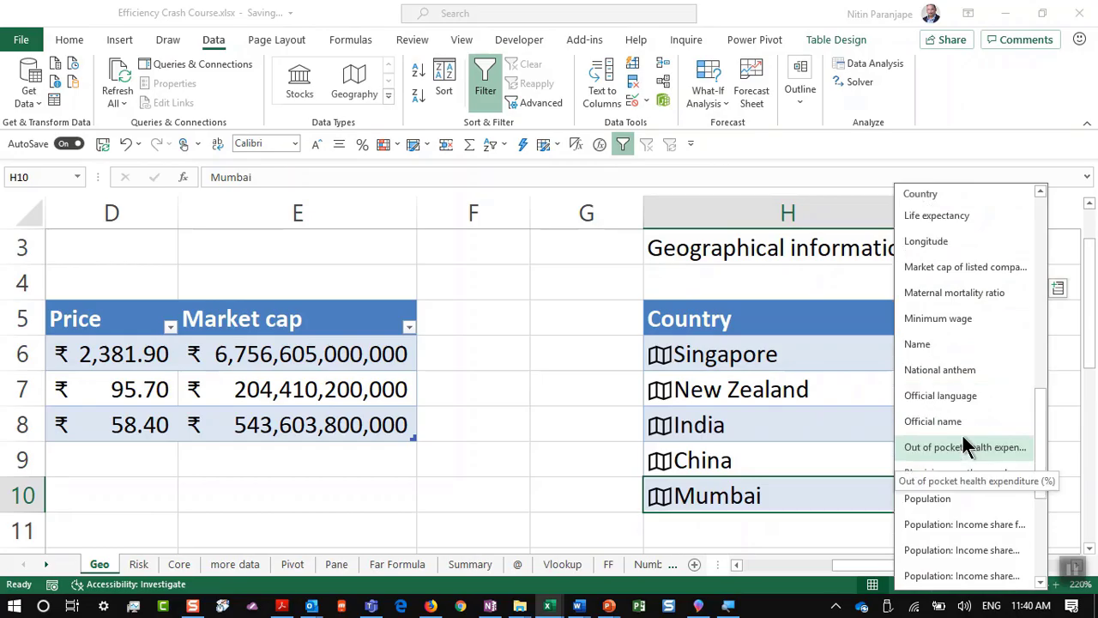
scroll(962, 442, "down", 2)
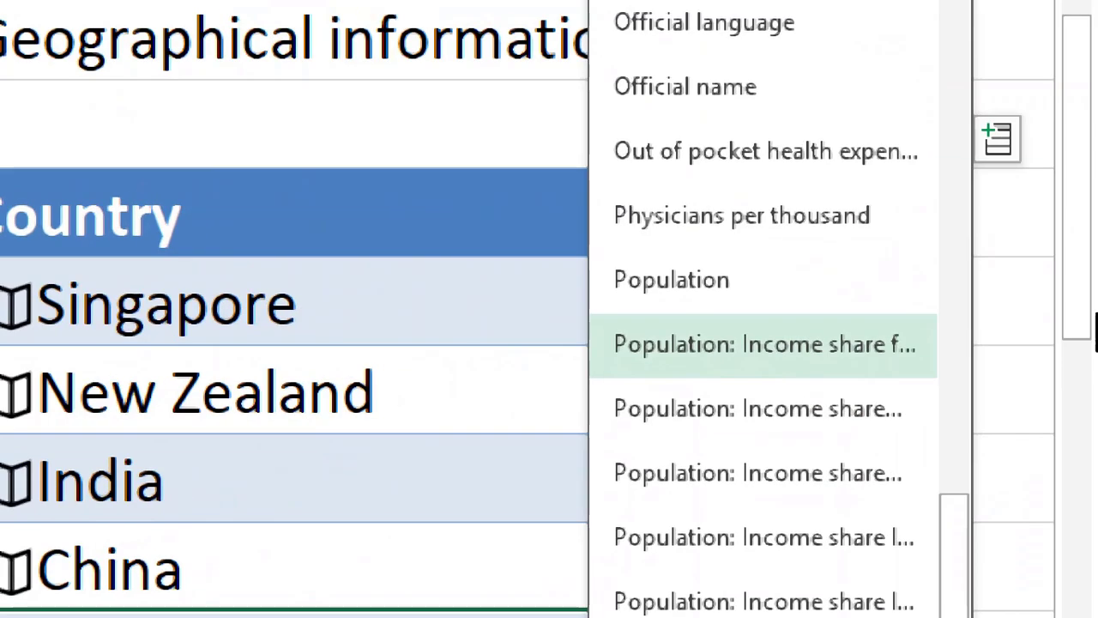
left_click(789, 302)
left_click(806, 510)
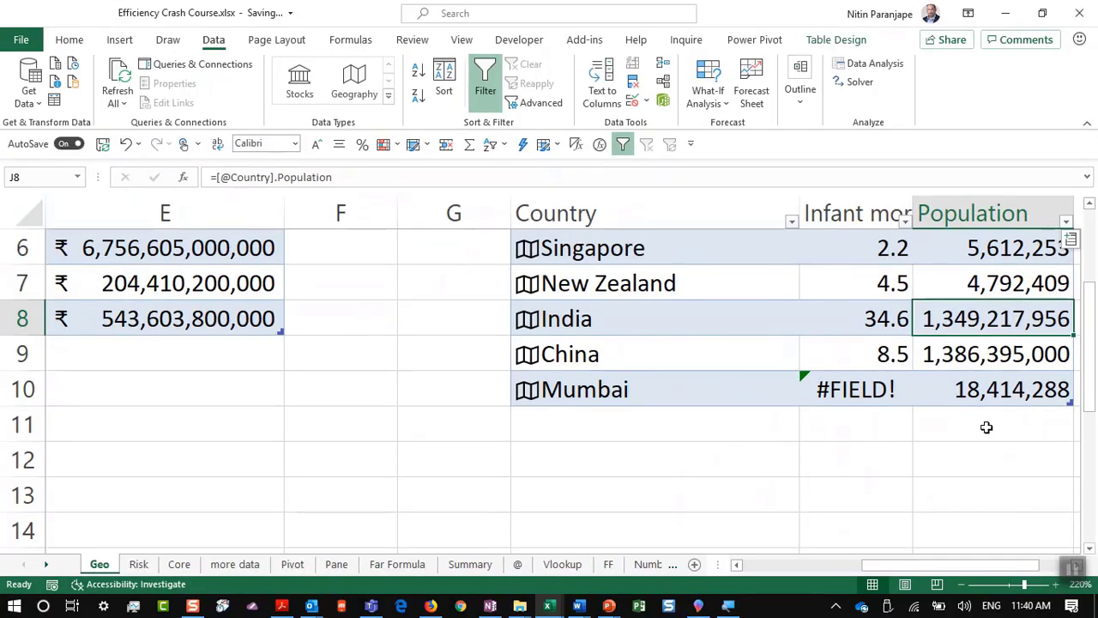
Step: Briefly present the '24. Conditional Formatting' slide in PowerPoint, then return to Excel
key("alt+Tab")
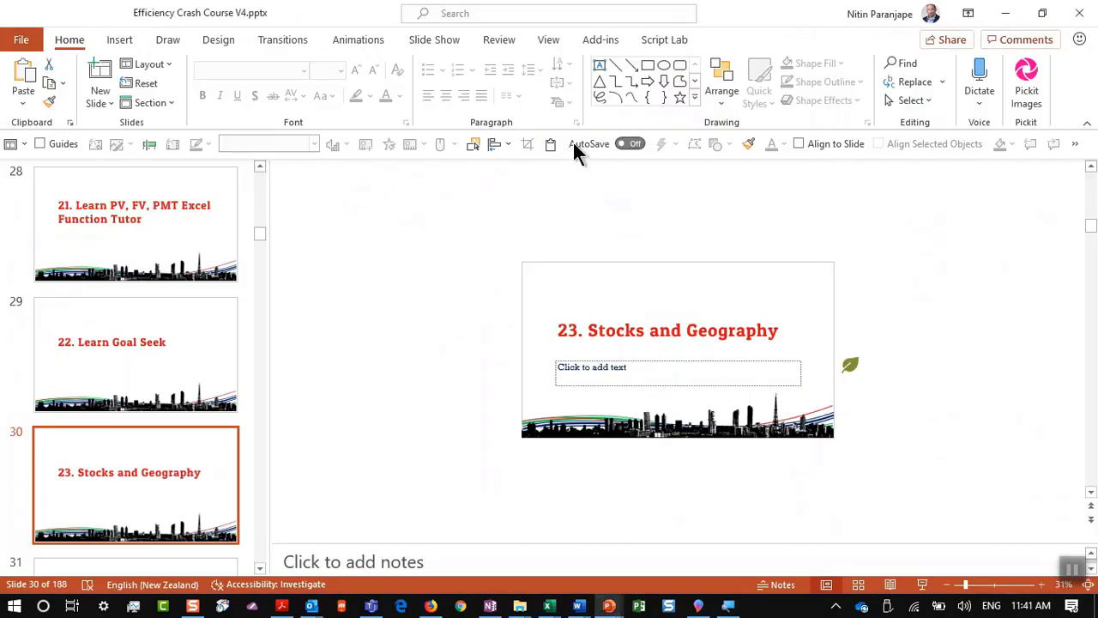
left_click(922, 584)
key("Escape")
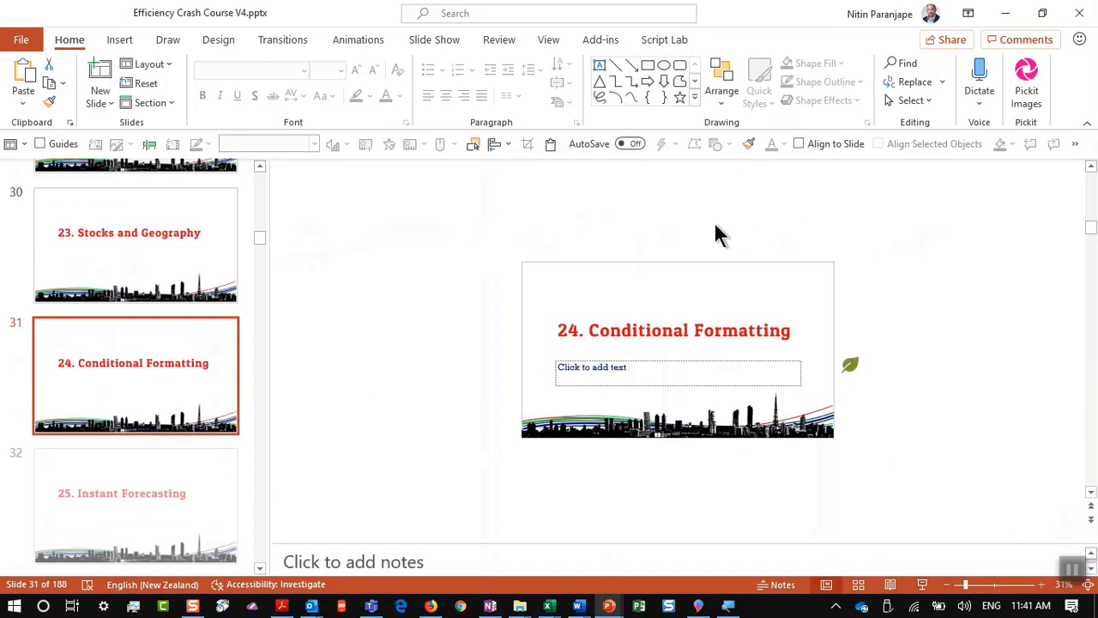
key("alt+Tab")
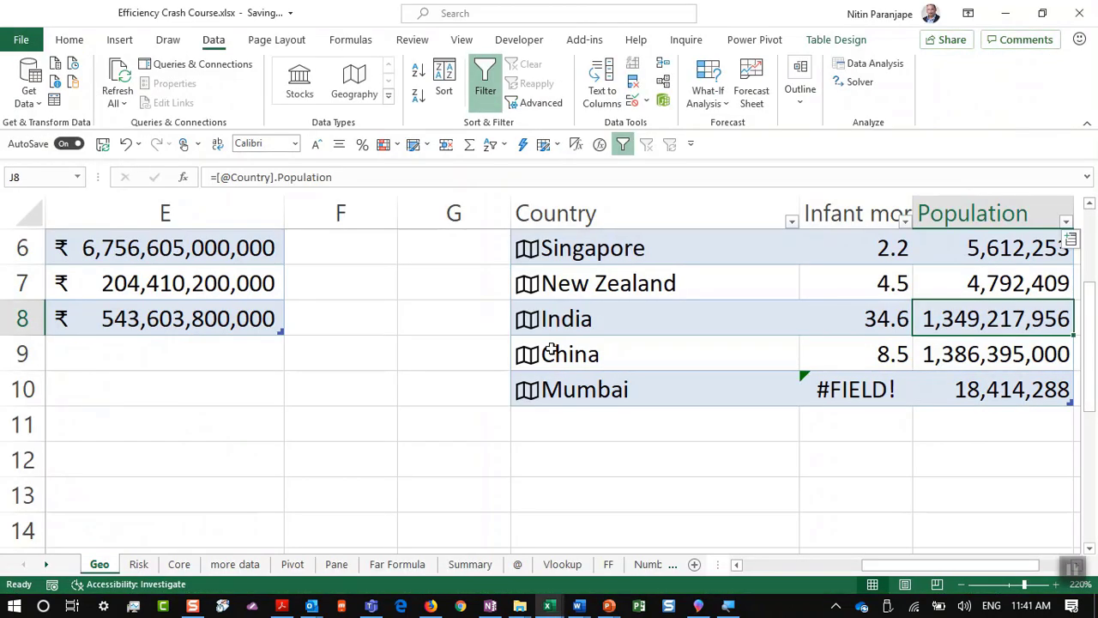
Step: Open the Numbers sheet and select the Jan–May values in C5:G8
left_click(650, 564)
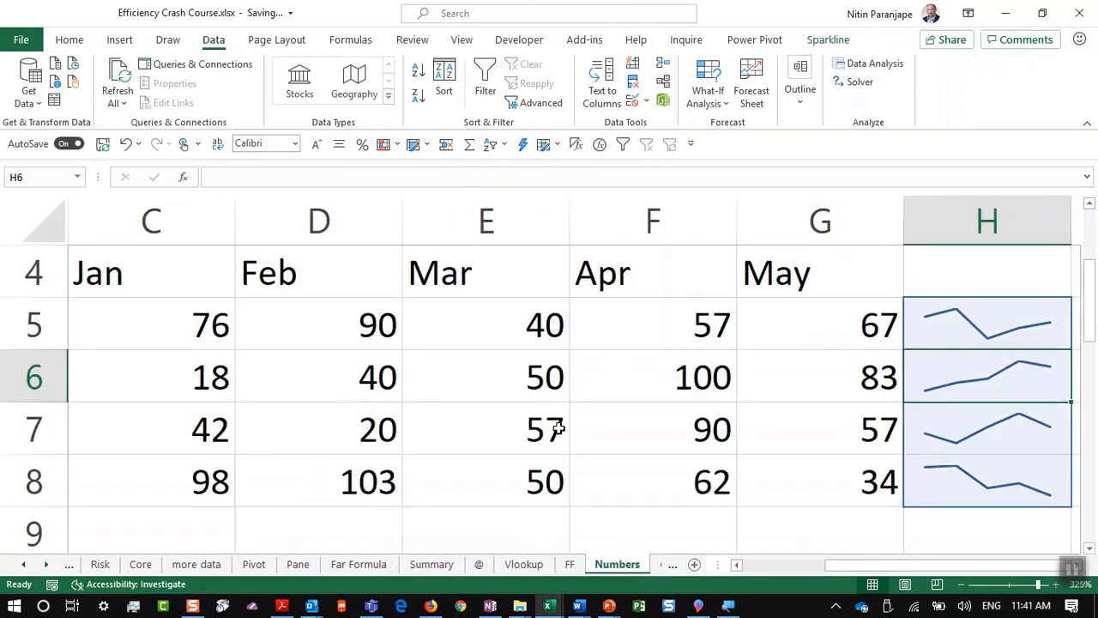
left_click(114, 326)
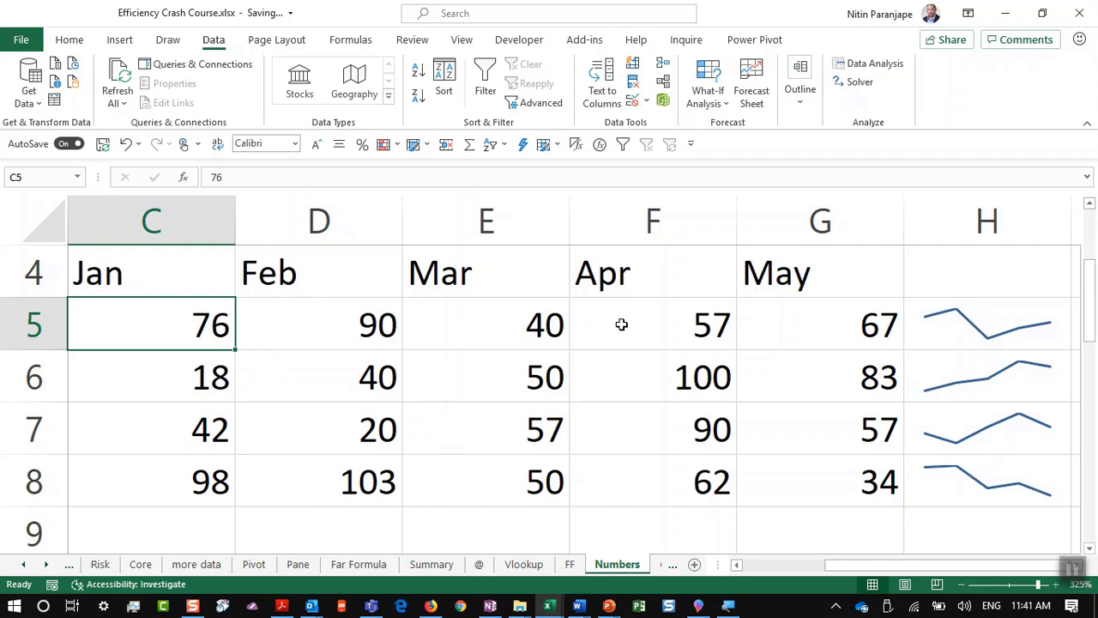
left_click(176, 377)
left_click(324, 422)
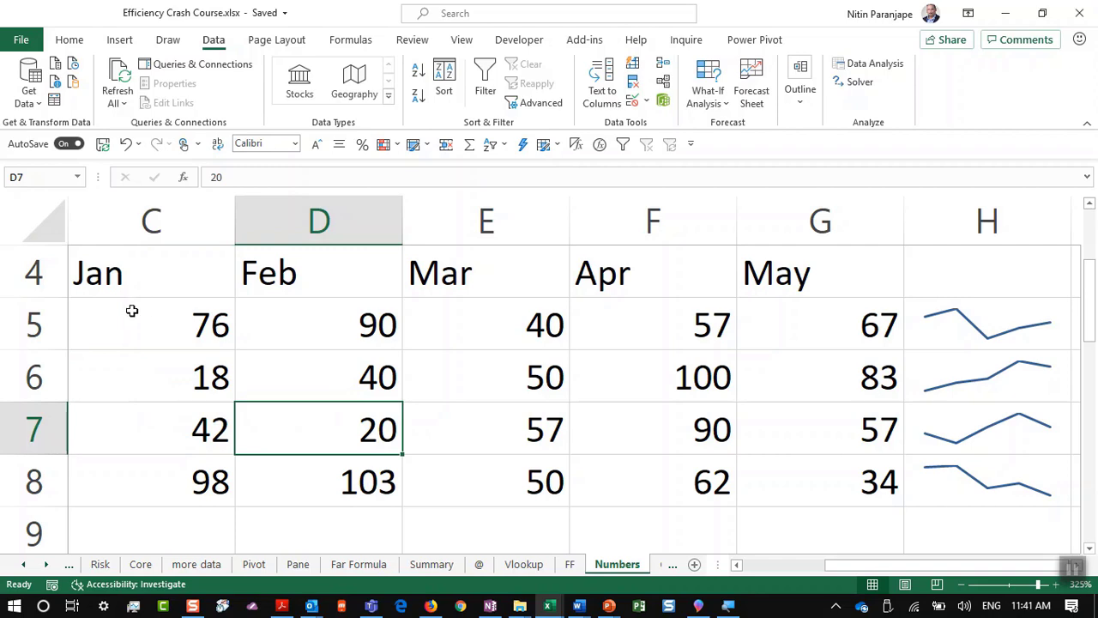
left_click_drag(131, 310, 832, 480)
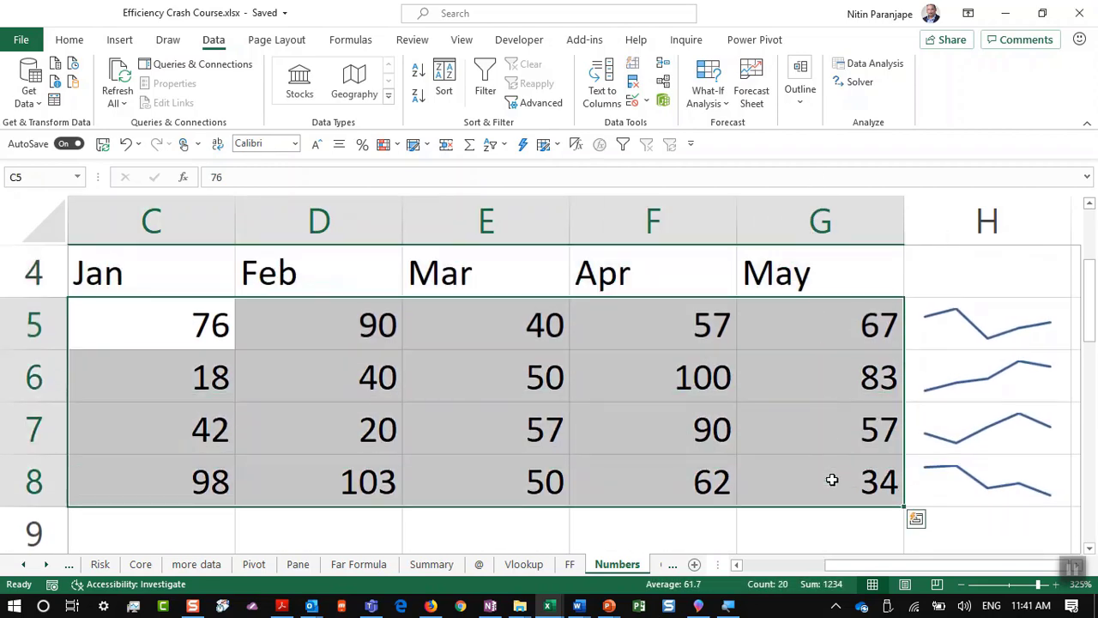
Step: Apply blue gradient data bars to C5:G8 via Conditional Formatting
left_click(69, 40)
left_click(657, 98)
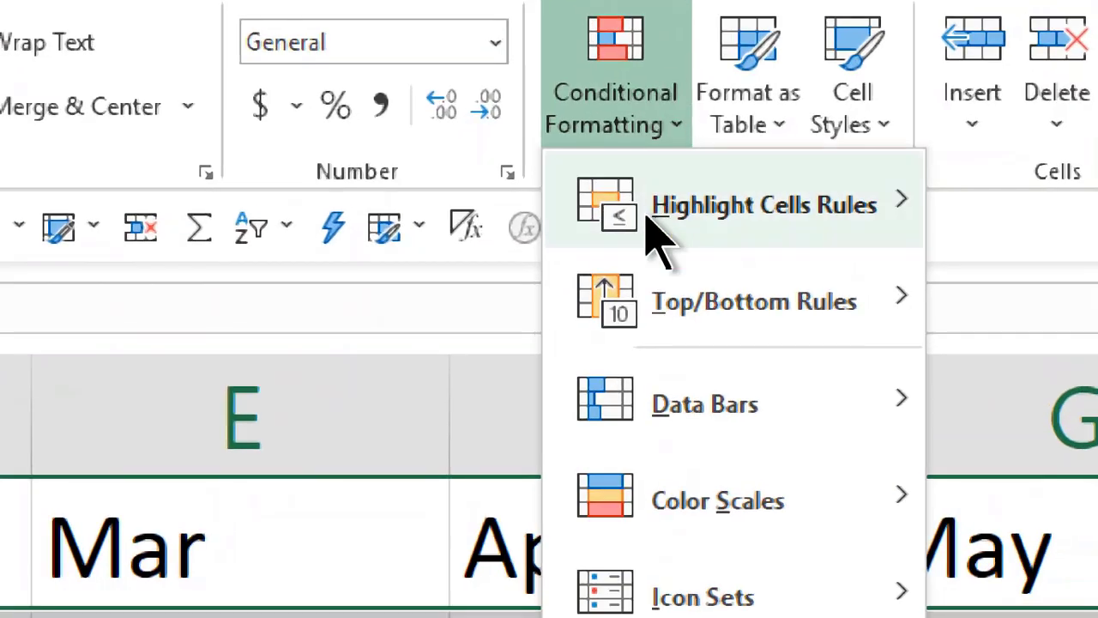
mouse_move(649, 416)
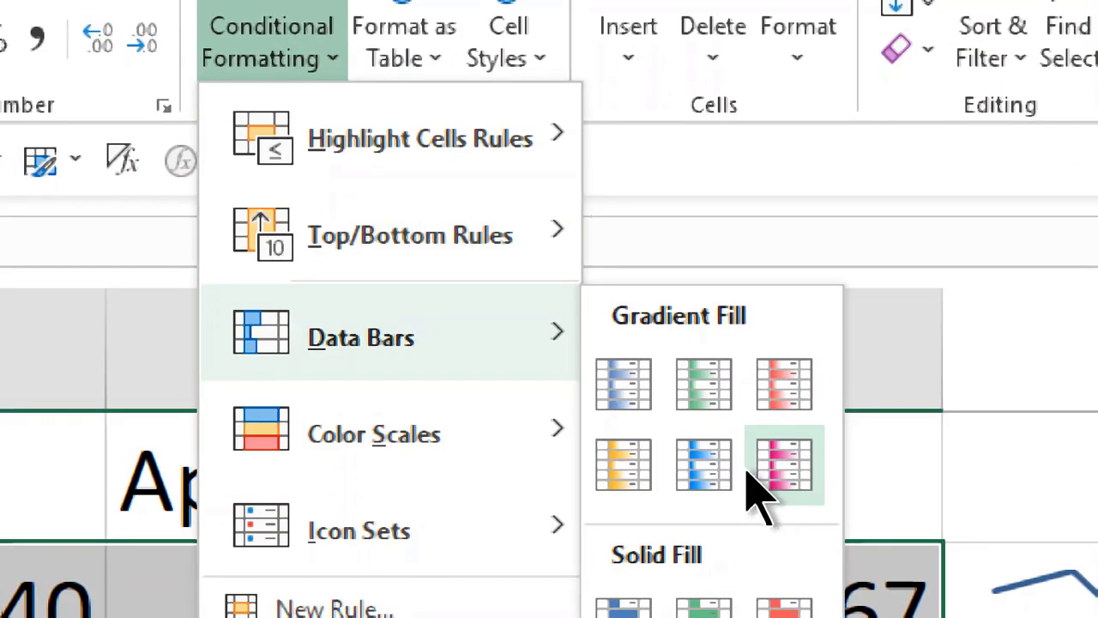
left_click(703, 463)
Step: Review the bars on values 18 and 20, then undo the data bars
left_click(637, 383)
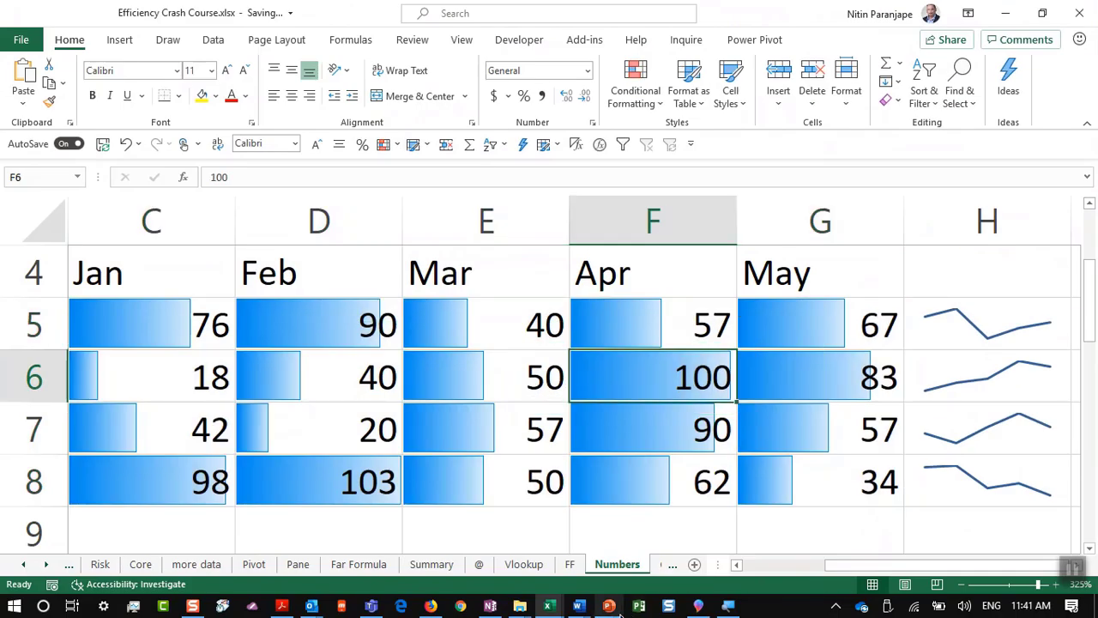
mouse_move(619, 615)
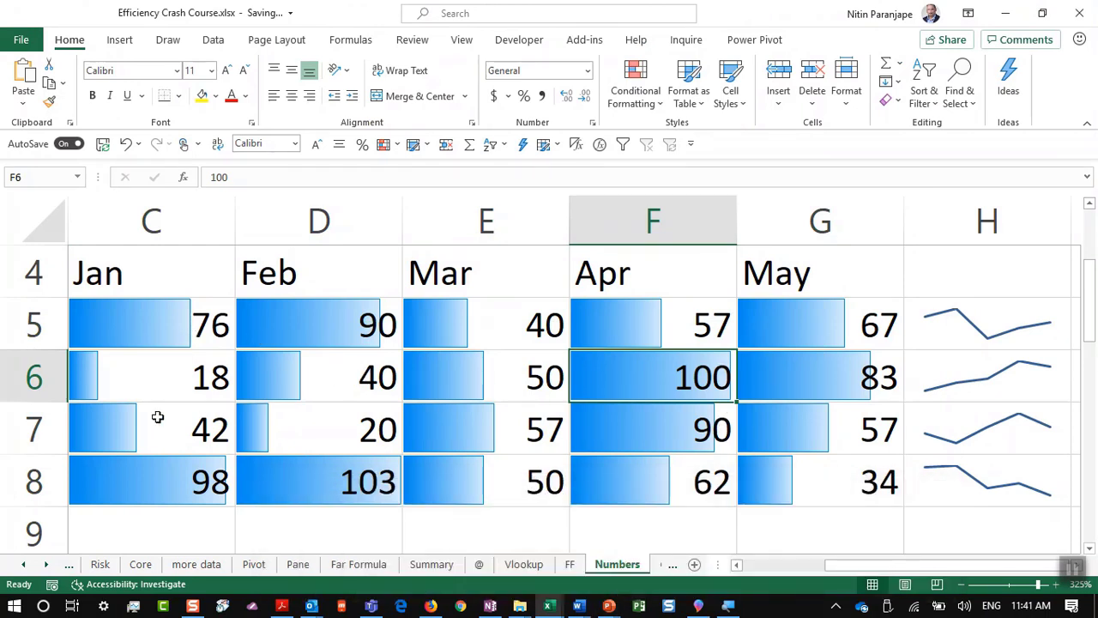
left_click(125, 367)
left_click(274, 420)
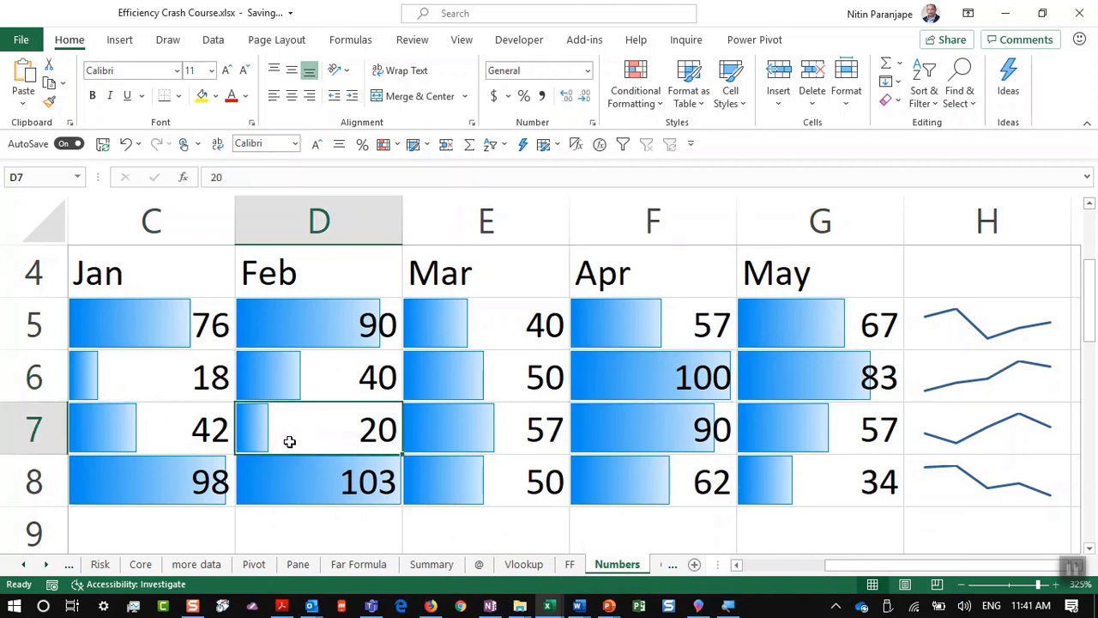
key("ctrl+z")
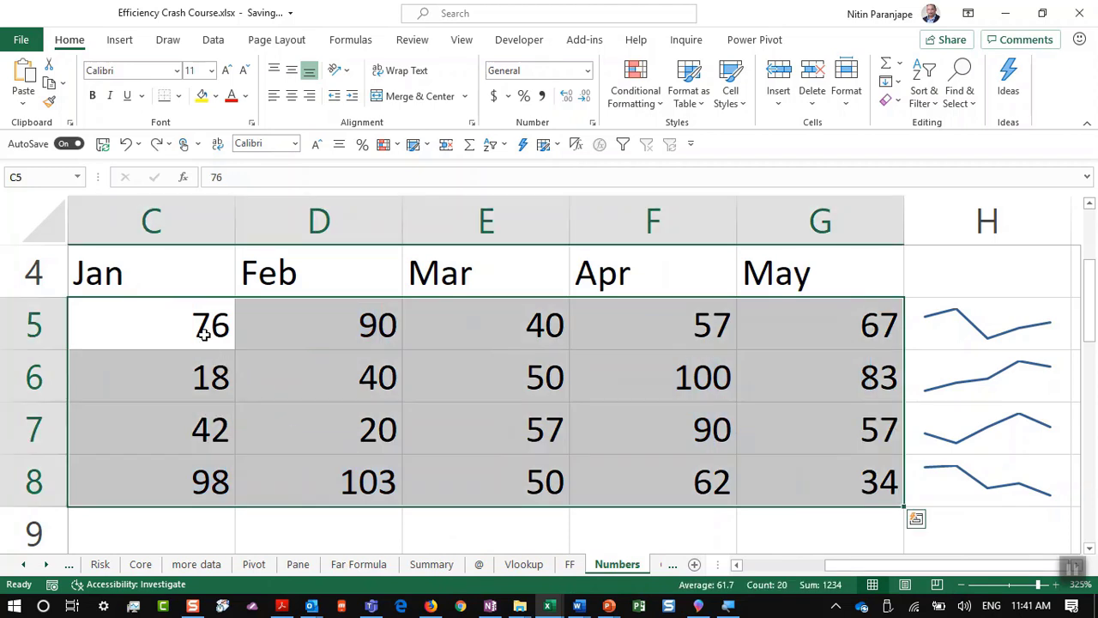
left_click(642, 107)
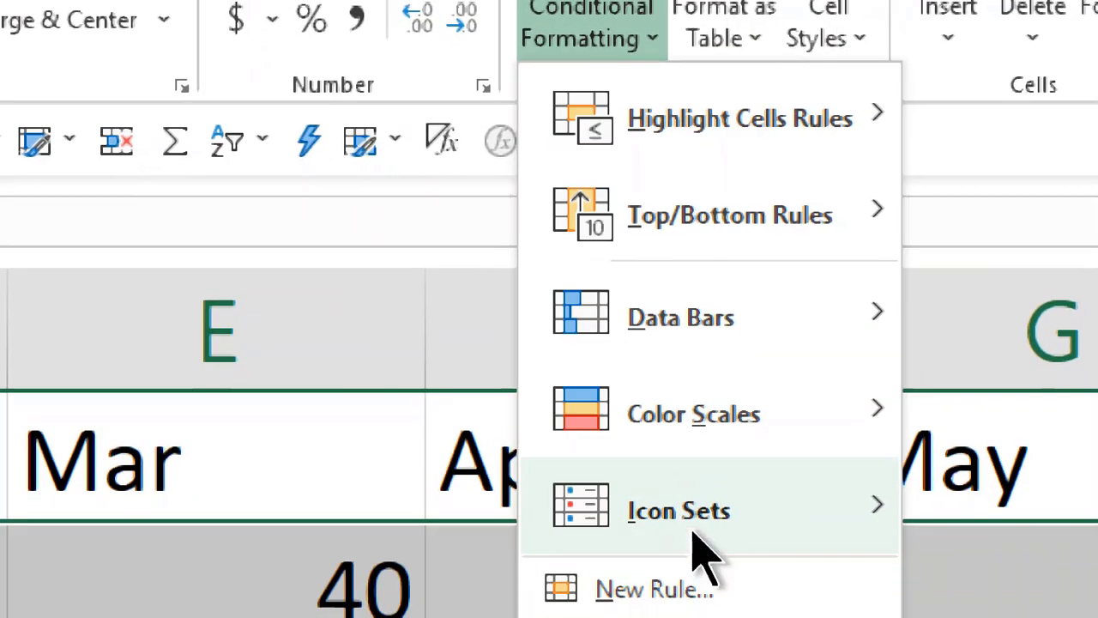
mouse_move(703, 611)
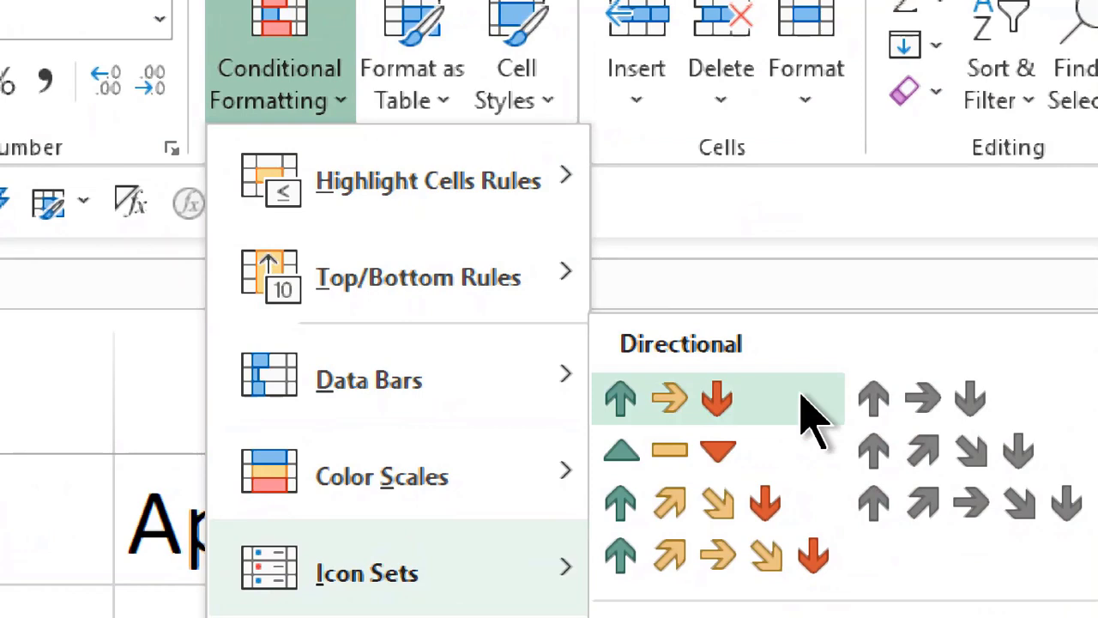
left_click(797, 399)
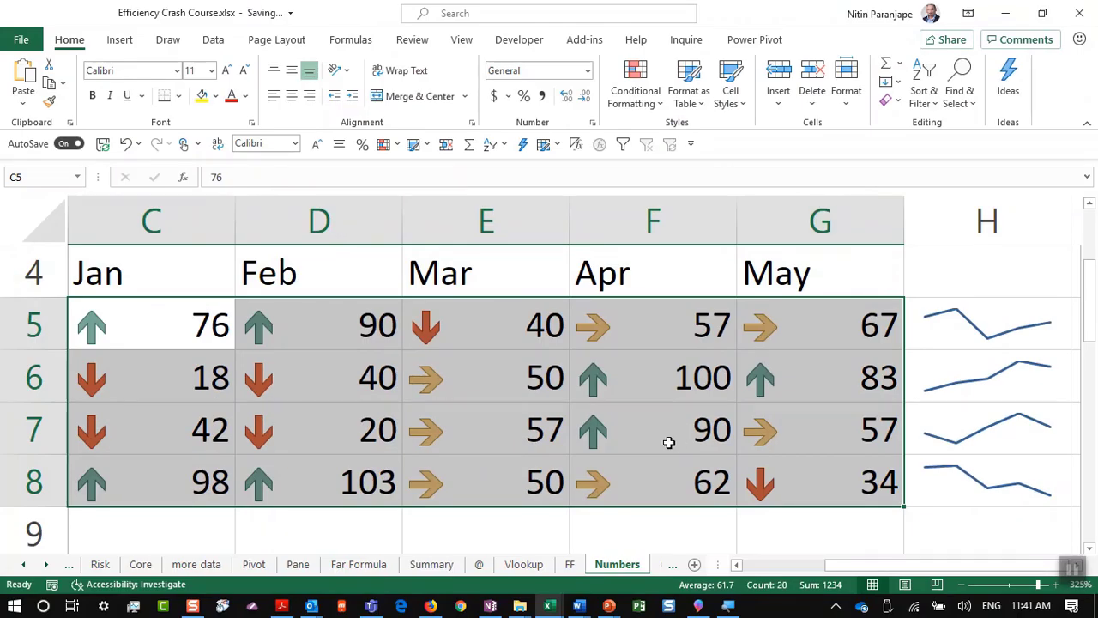
left_click(669, 441)
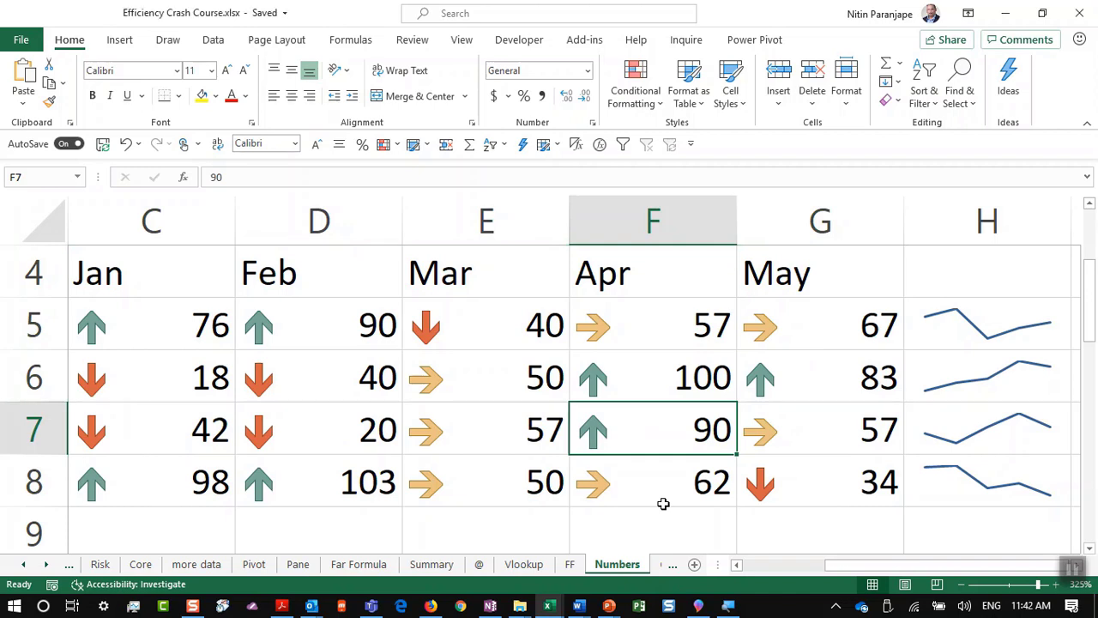
key("ctrl+z")
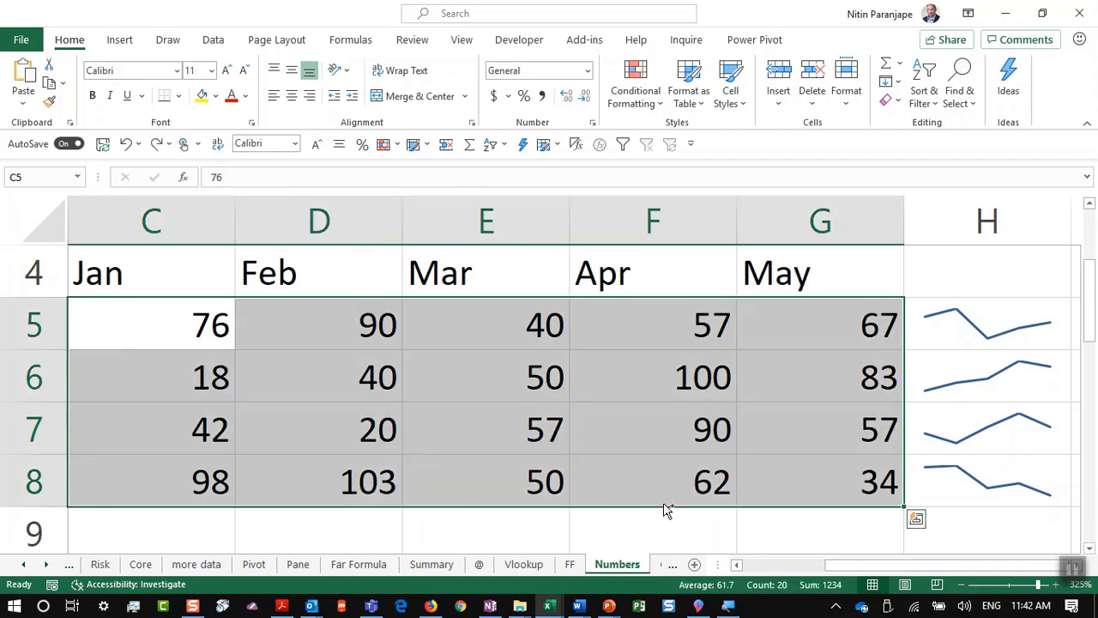
key("alt+Tab")
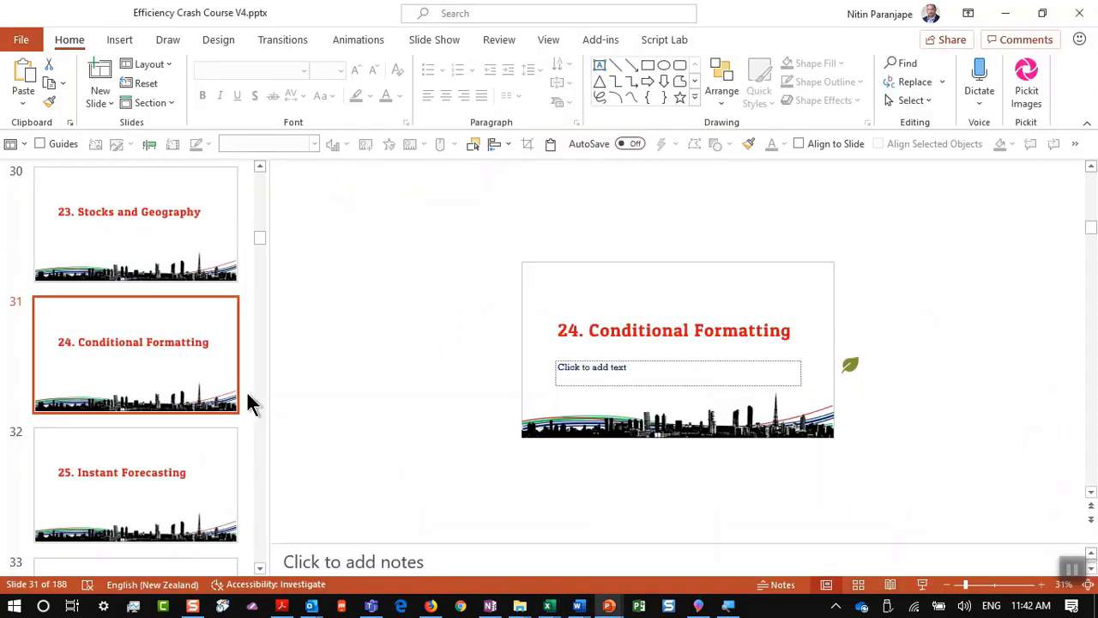
left_click(162, 465)
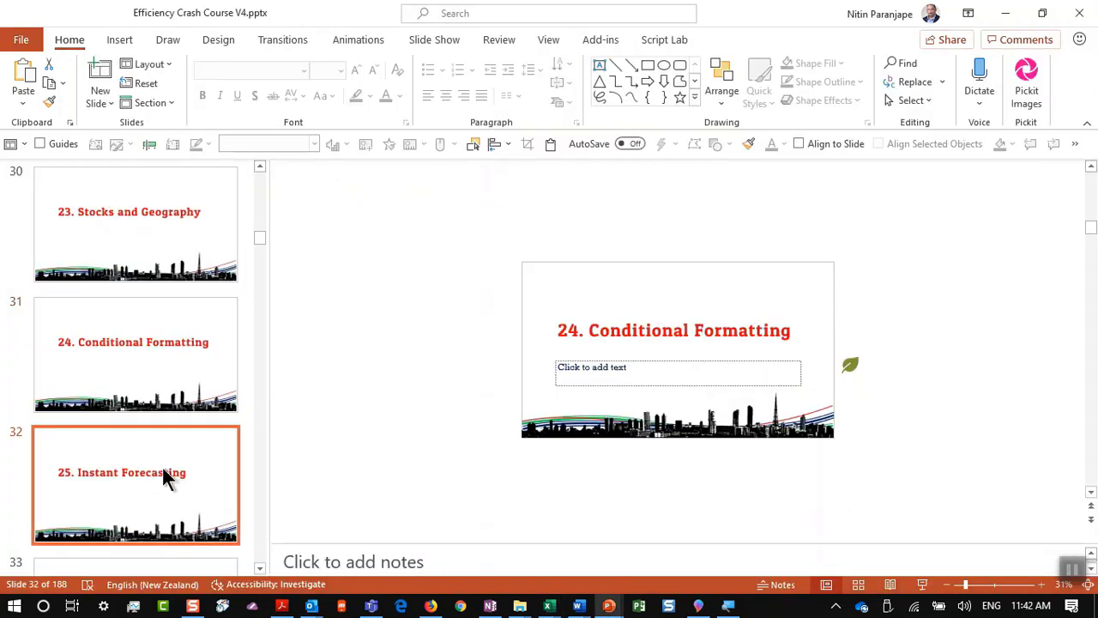
scroll(708, 317, "up", 2, "ctrl")
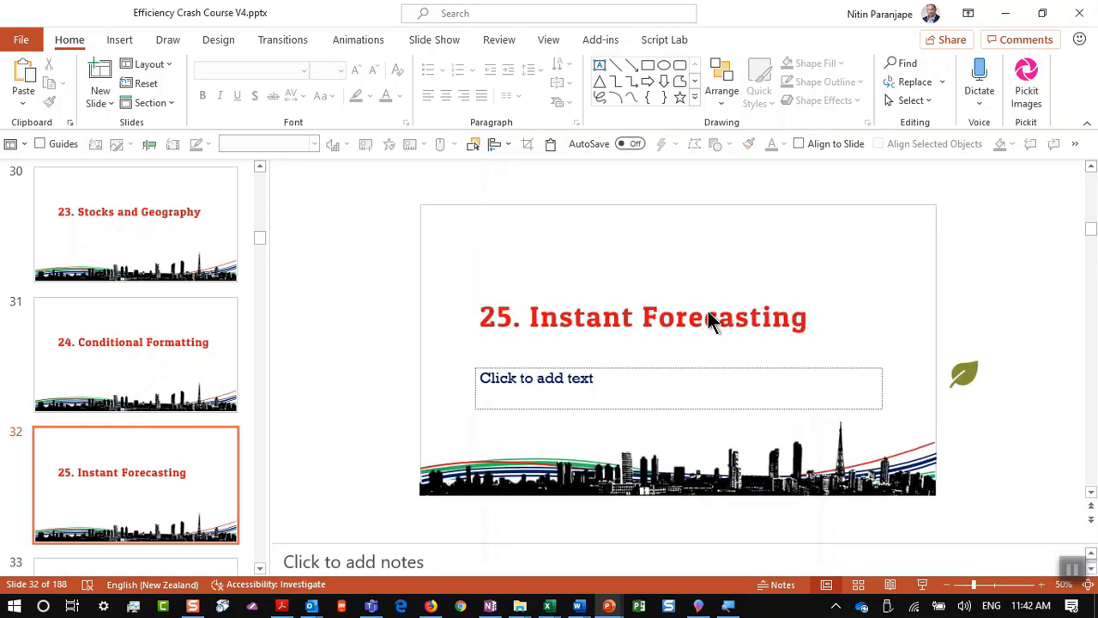
key("alt+Tab")
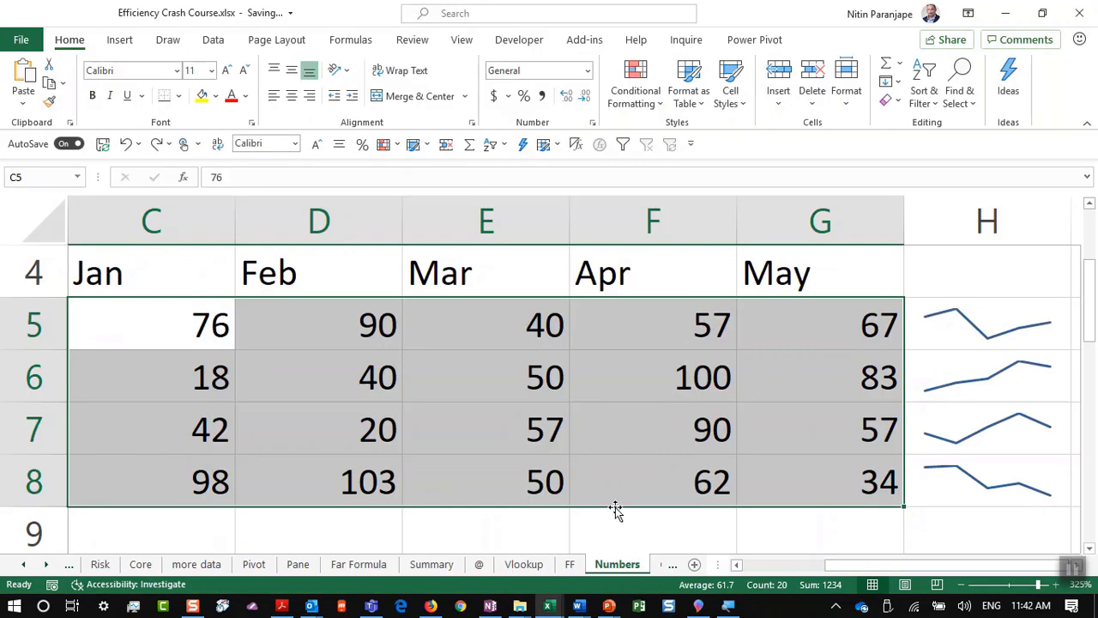
Step: Move through the sheet tabs to the Fore1 sheet
left_click(666, 569)
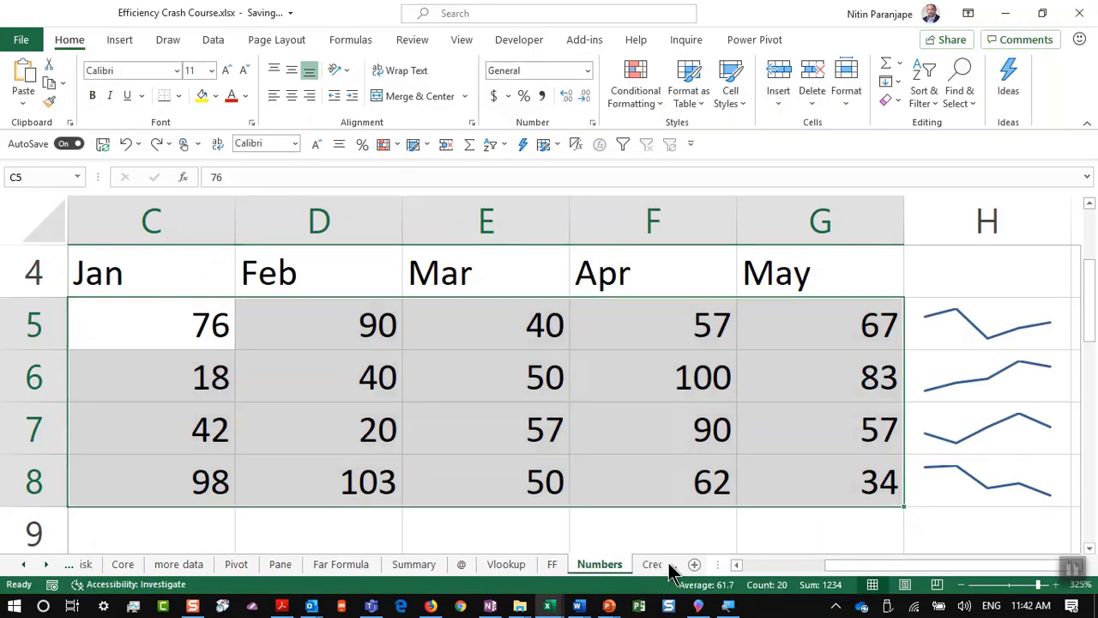
left_click(669, 571)
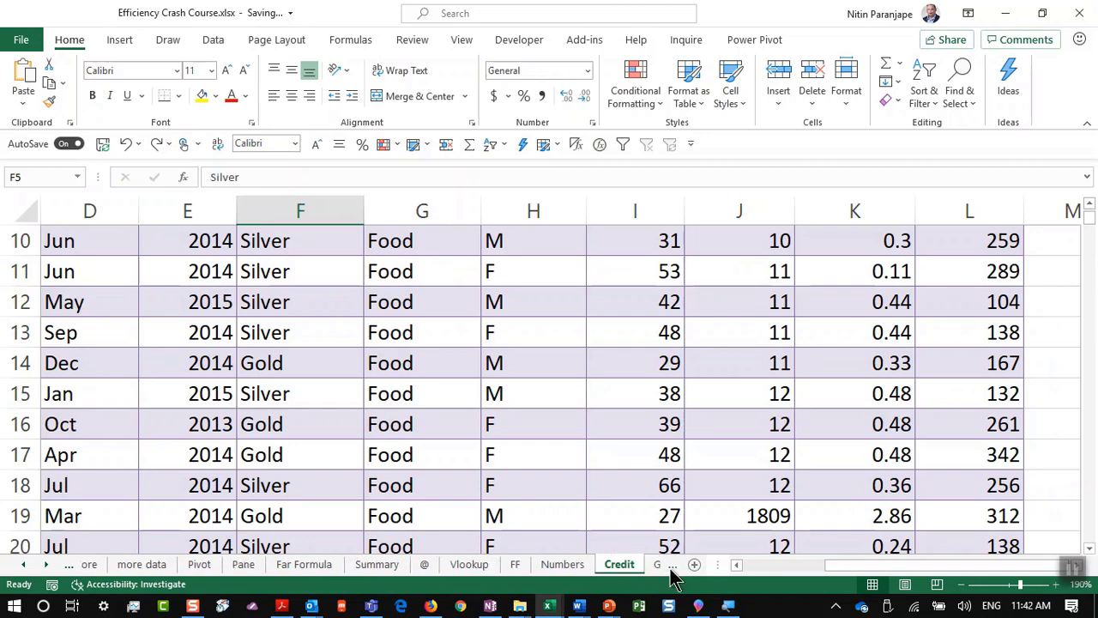
left_click(671, 571)
left_click(670, 570)
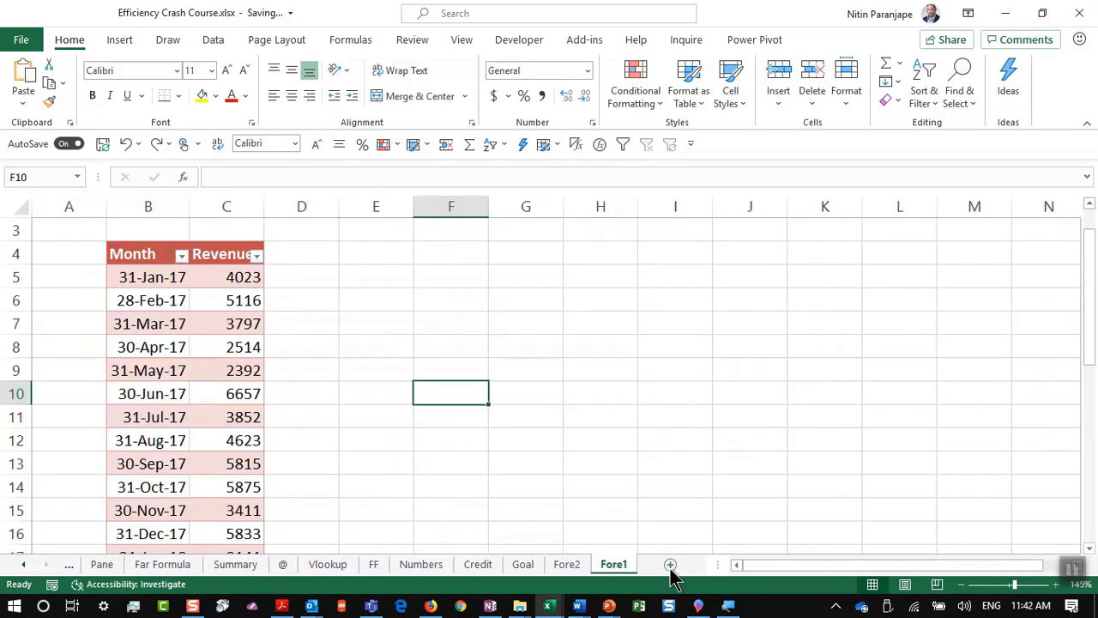
left_click(649, 391)
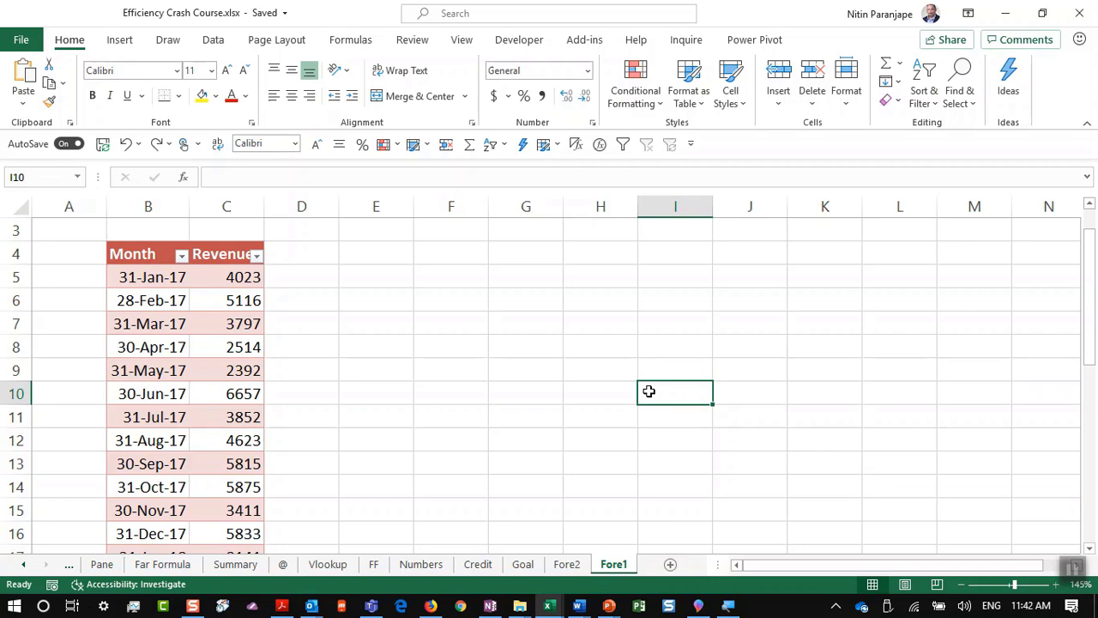
Step: Inspect the Month and Revenue table from the first value 4023 down to 30-Jun-19
left_click(90, 326)
left_click(138, 306)
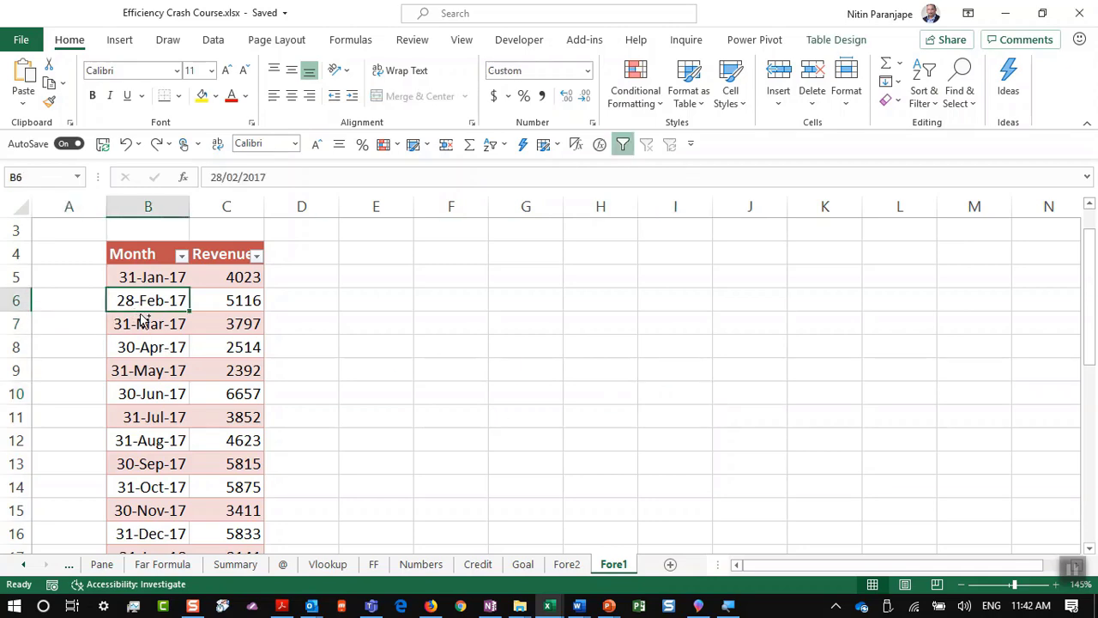
scroll(142, 322, "up", 4, "ctrl")
scroll(226, 260, "up", 1, "ctrl")
scroll(225, 257, "up", 2)
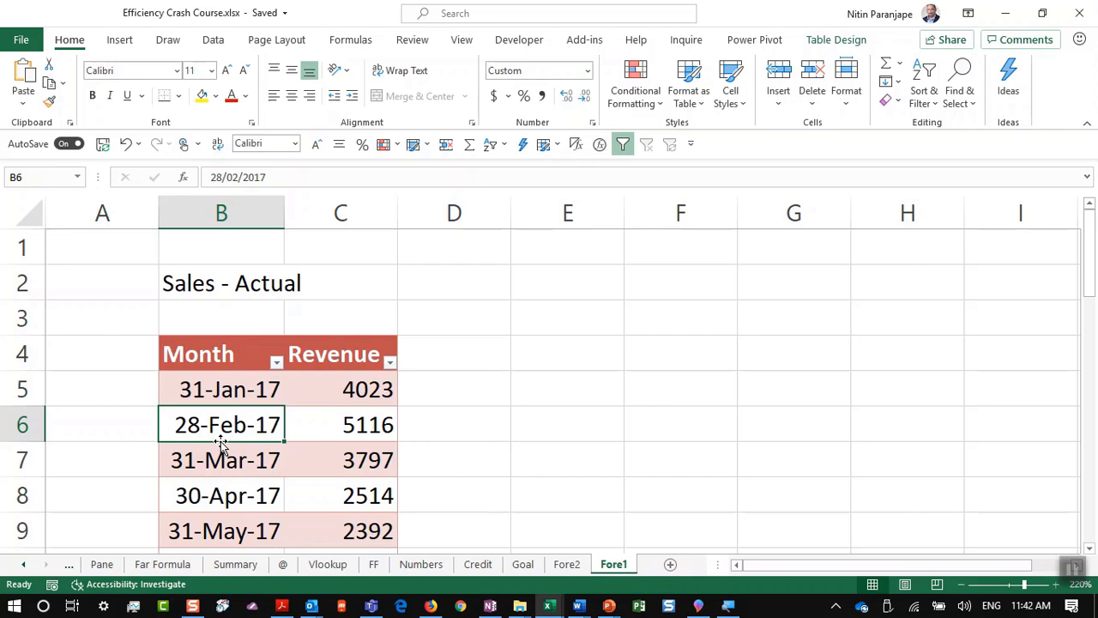
left_click(343, 381)
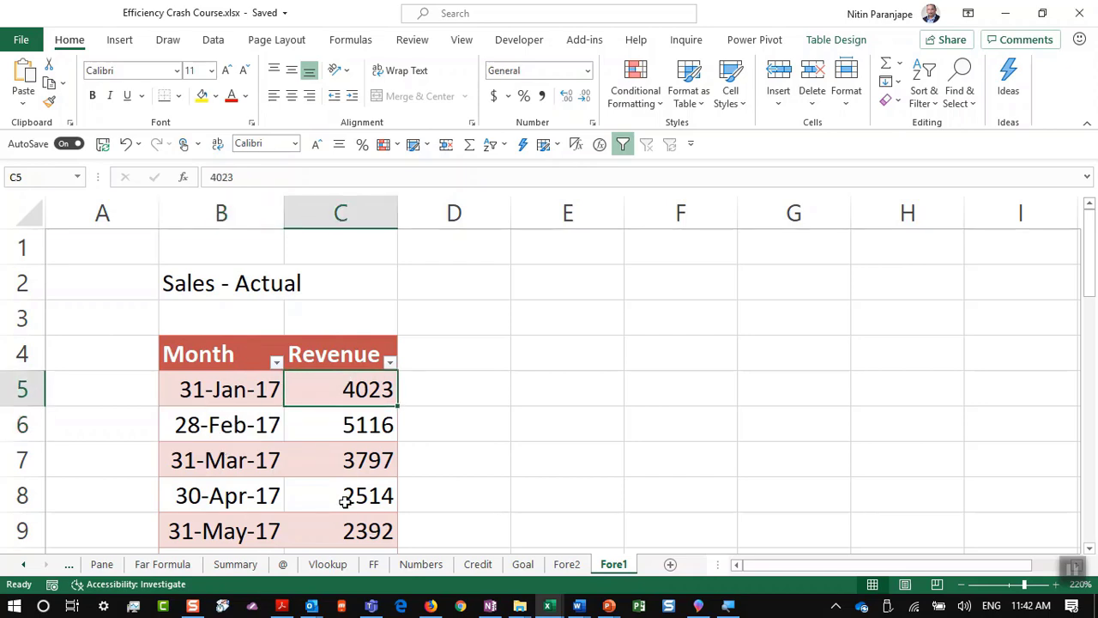
scroll(355, 463, "down", 7)
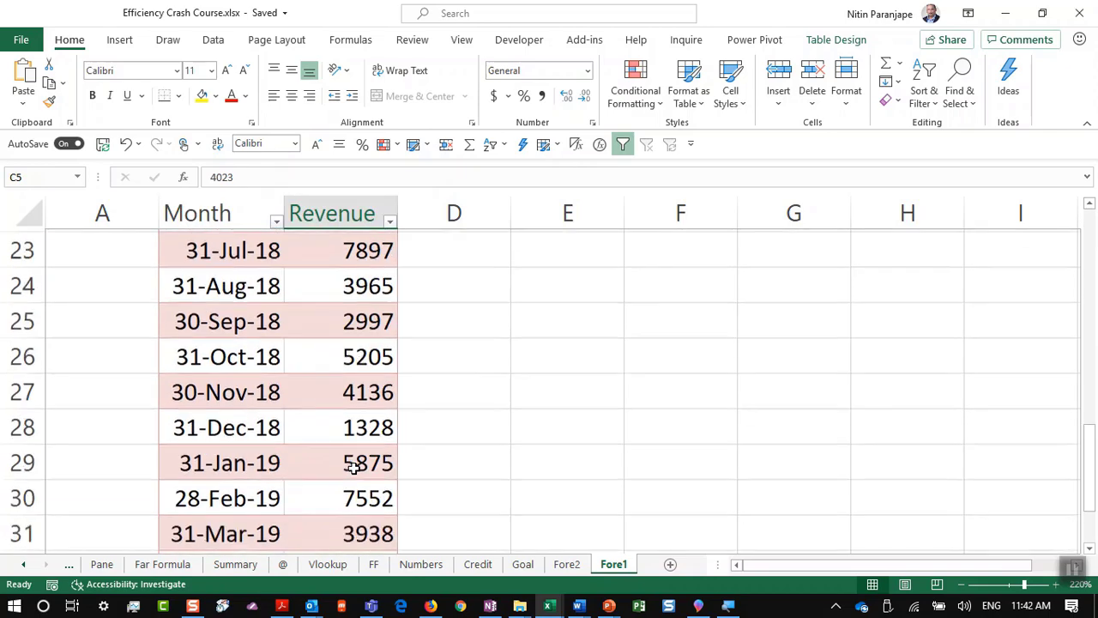
scroll(354, 467, "down", 5)
scroll(352, 463, "up", 3)
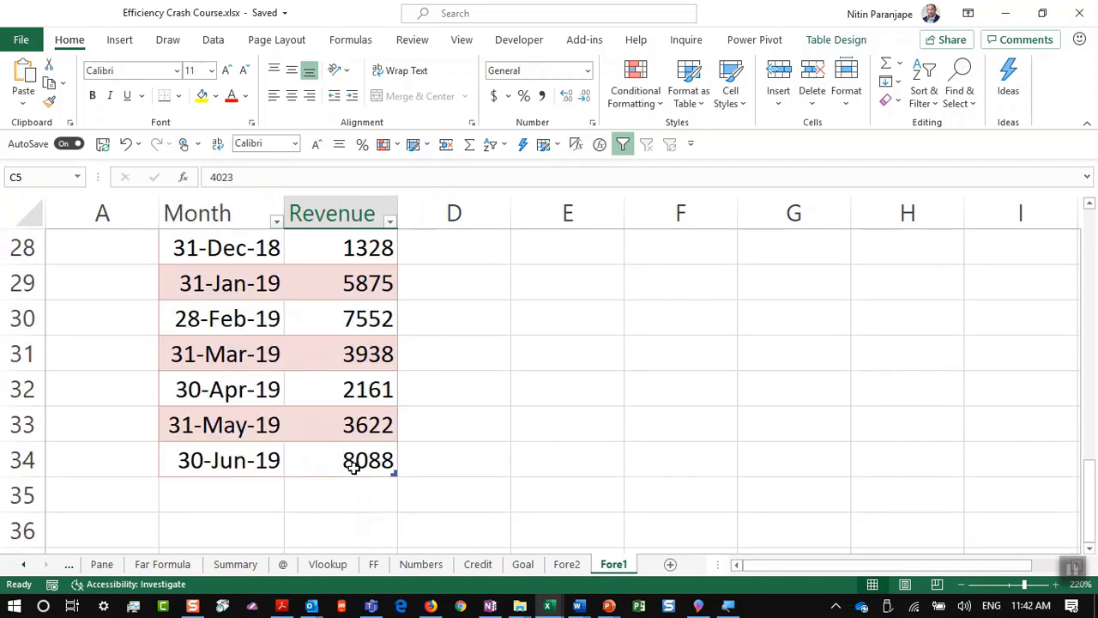
left_click(258, 461)
scroll(299, 498, "down", 1)
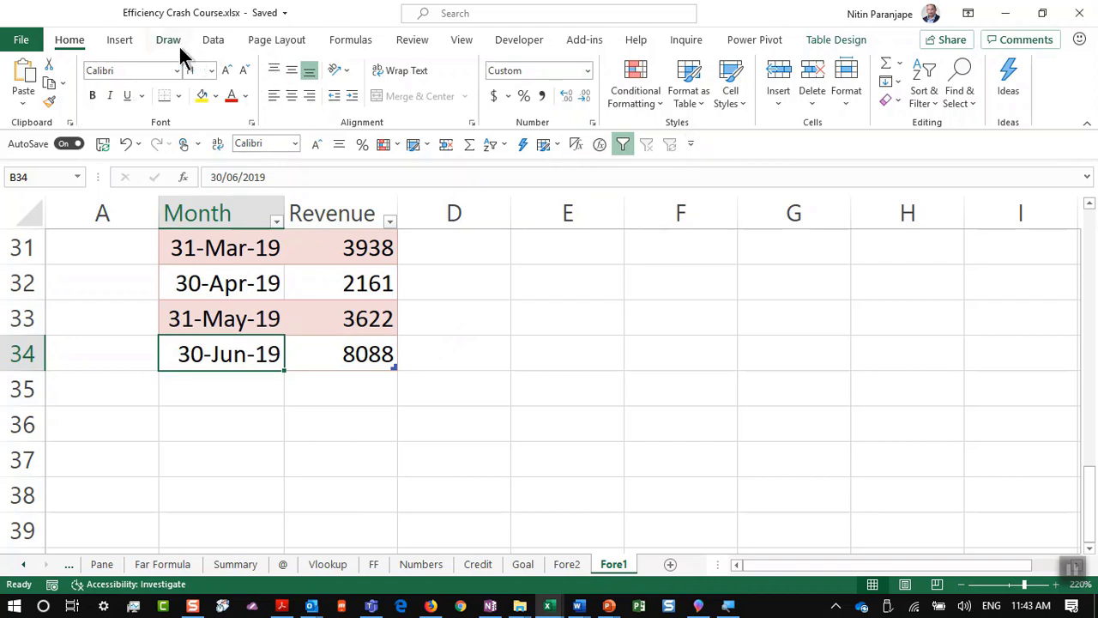
Step: Create a Forecast Sheet from the revenue table, with confidence bounds through 1-Mar-20
left_click(216, 41)
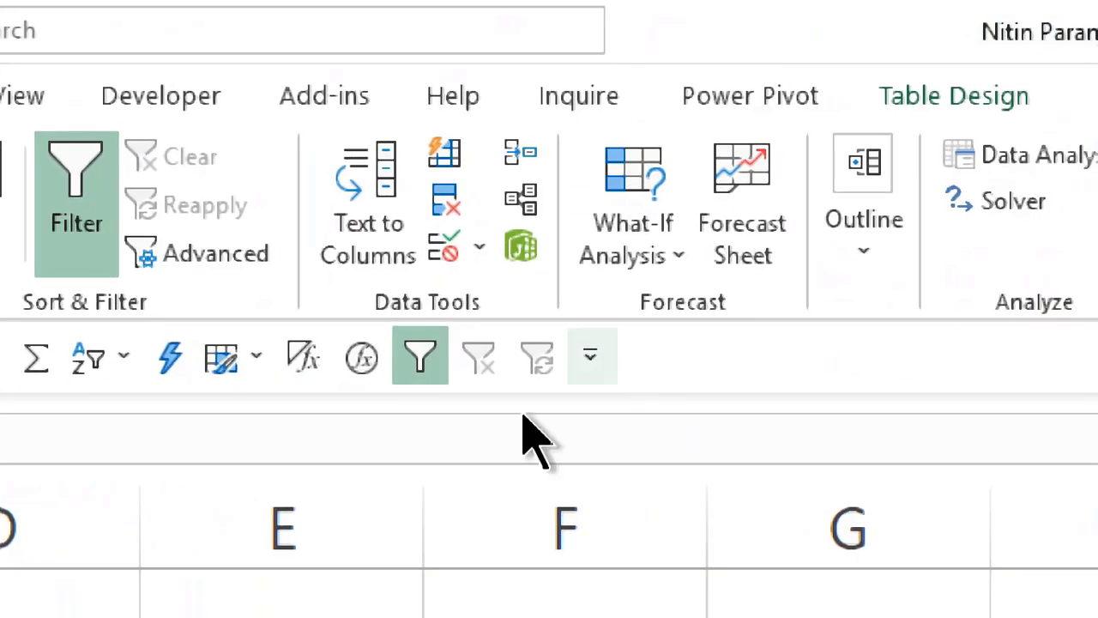
left_click(766, 240)
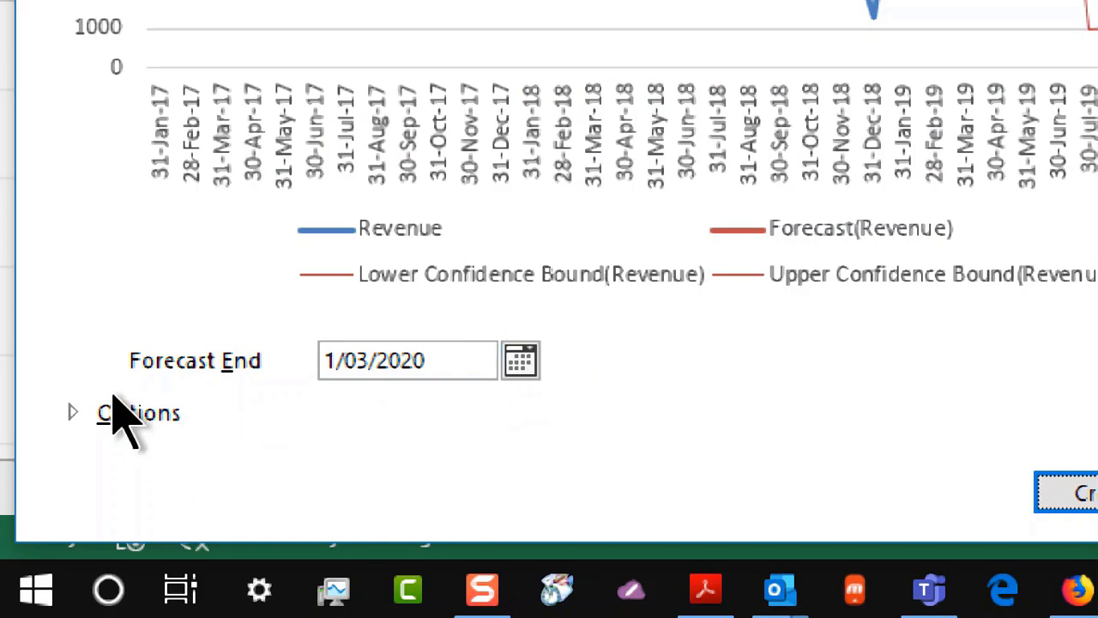
left_click(150, 418)
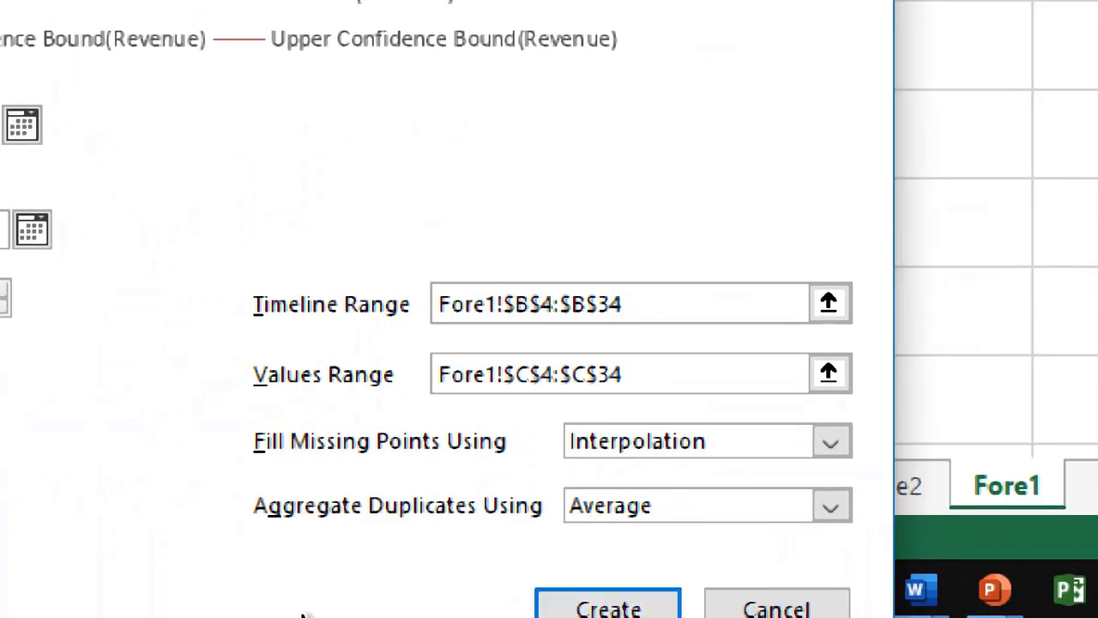
left_click(609, 604)
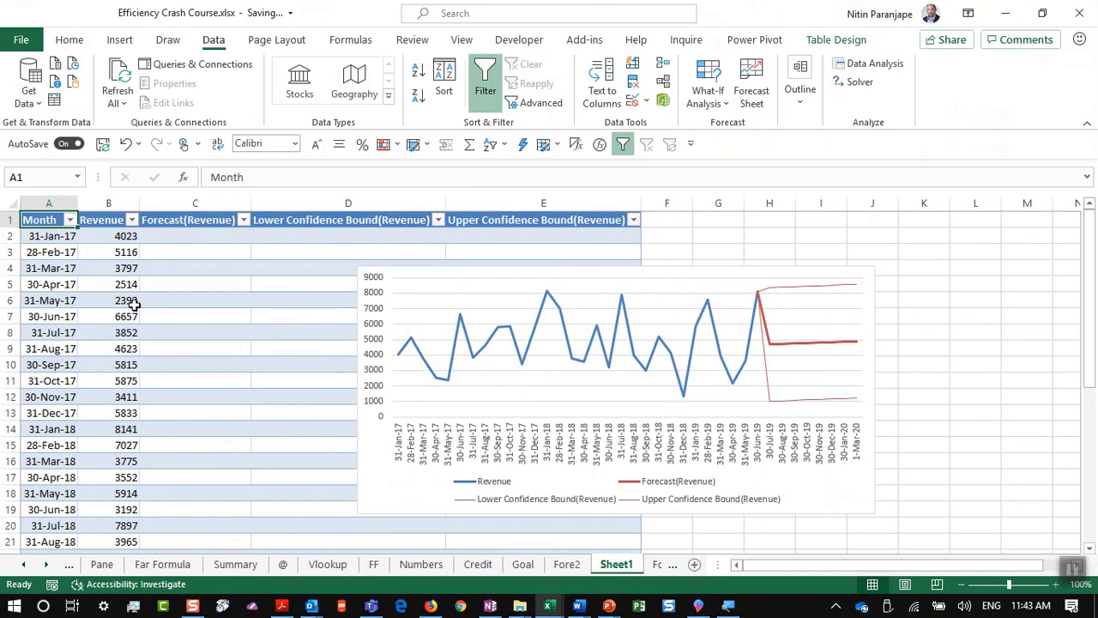
left_click(128, 316)
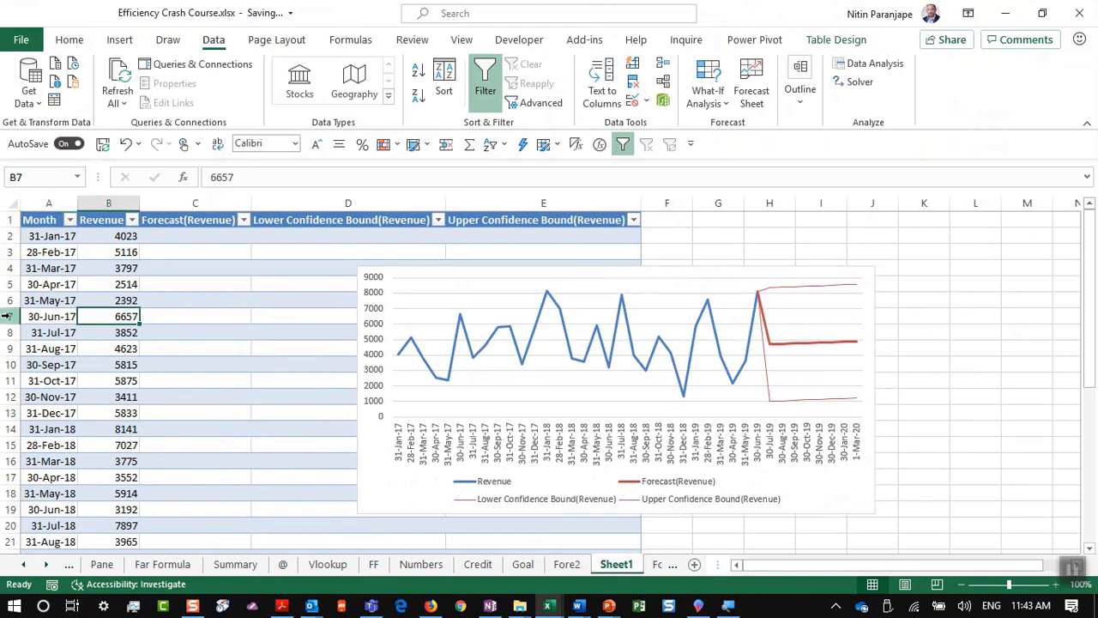
Step: Inspect the confidence bound formulas for 30-Jul-19 on the forecast sheet
scroll(43, 319, "up", 6, "ctrl")
scroll(69, 347, "down", 7)
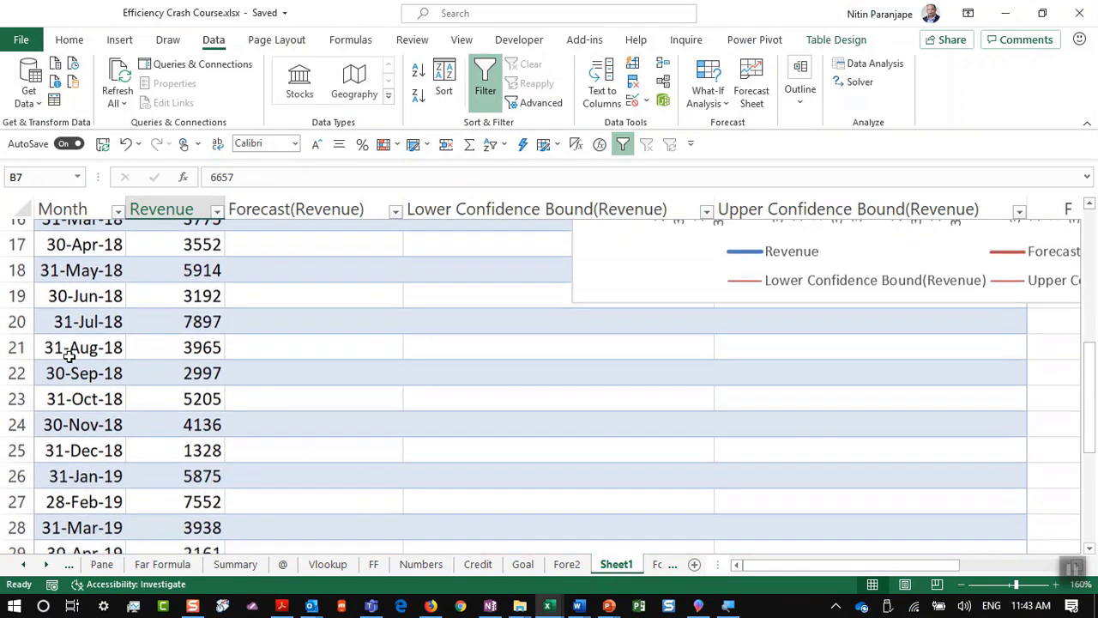
scroll(321, 353, "up", 3)
scroll(339, 542, "down", 1)
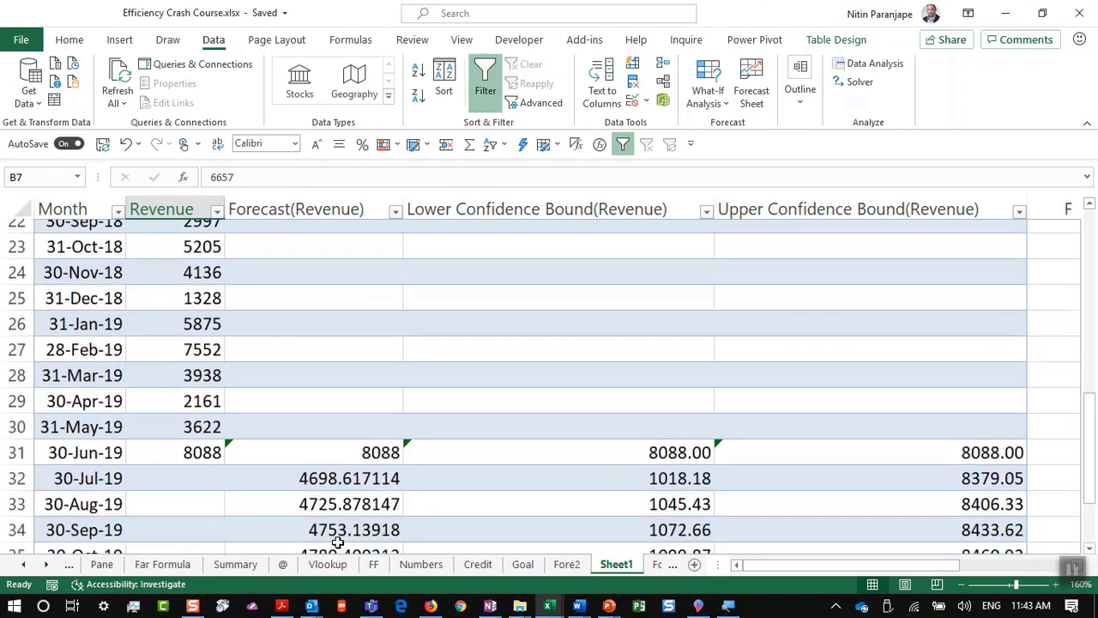
left_click(621, 475)
left_click(899, 472)
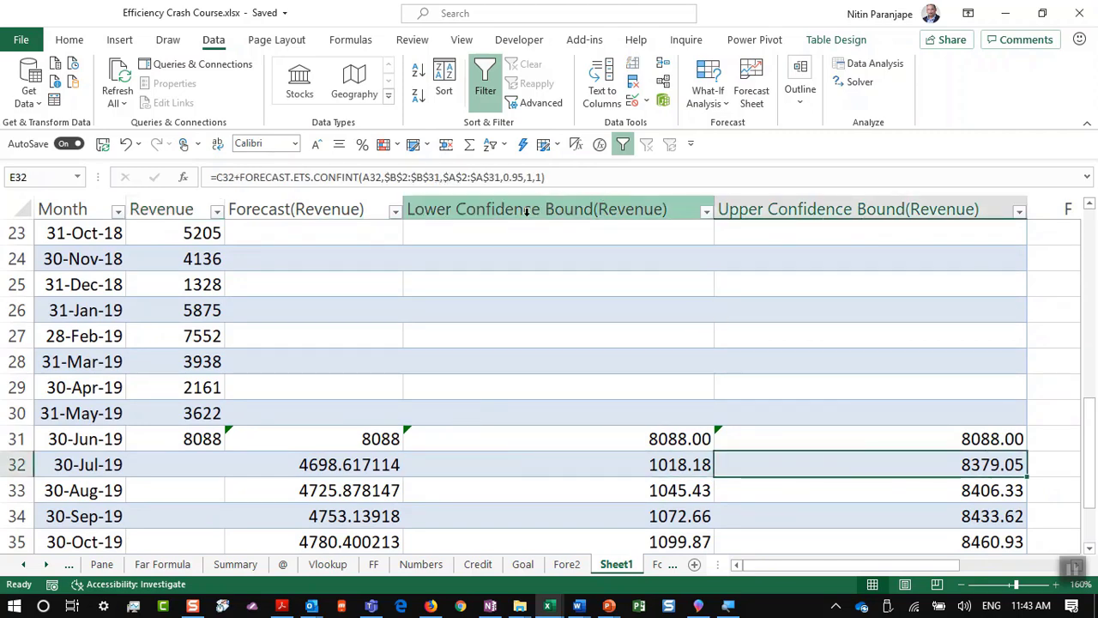
Step: View the FORECAST.ETS formula of the first forecast value, leaving it unchanged
scroll(815, 317, "up", 7)
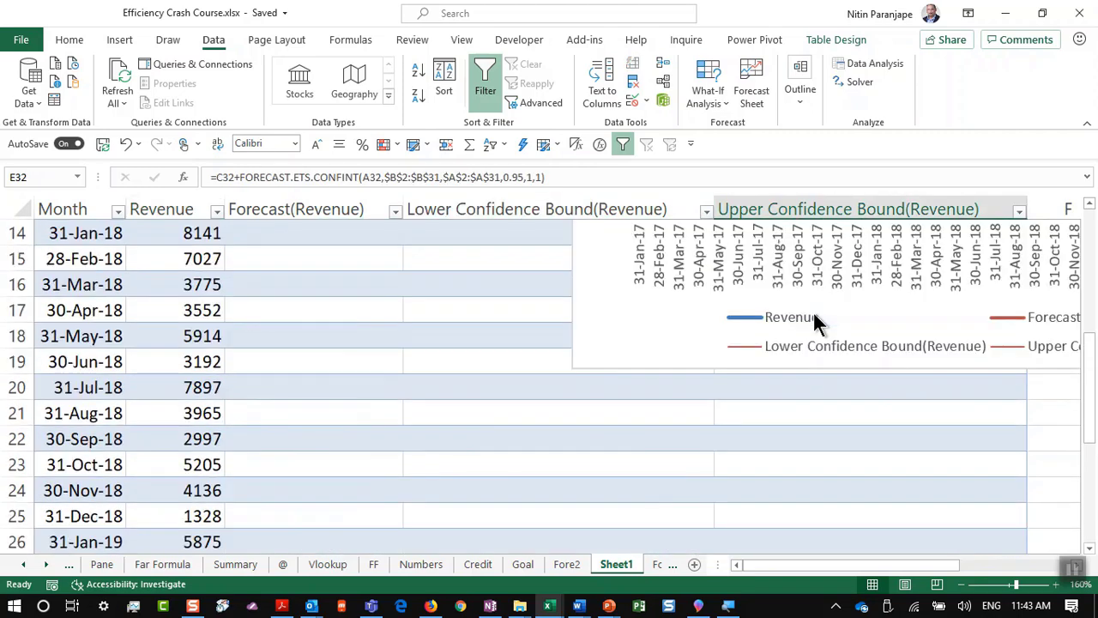
scroll(817, 330, "down", 3, "ctrl")
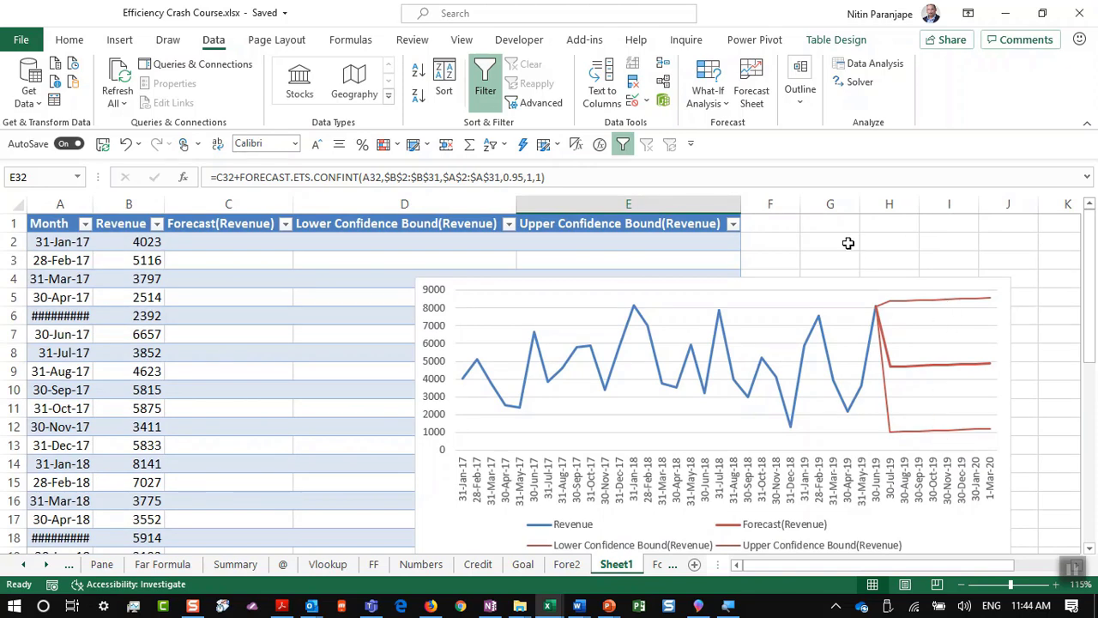
scroll(318, 410, "down", 9)
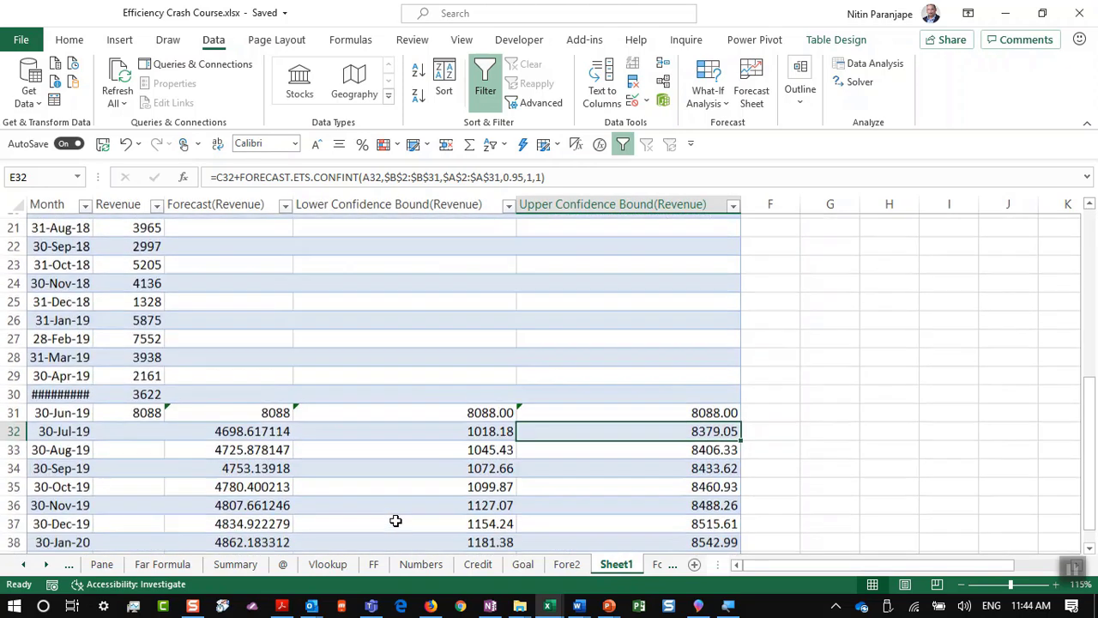
scroll(237, 409, "up", 2)
left_click(230, 410)
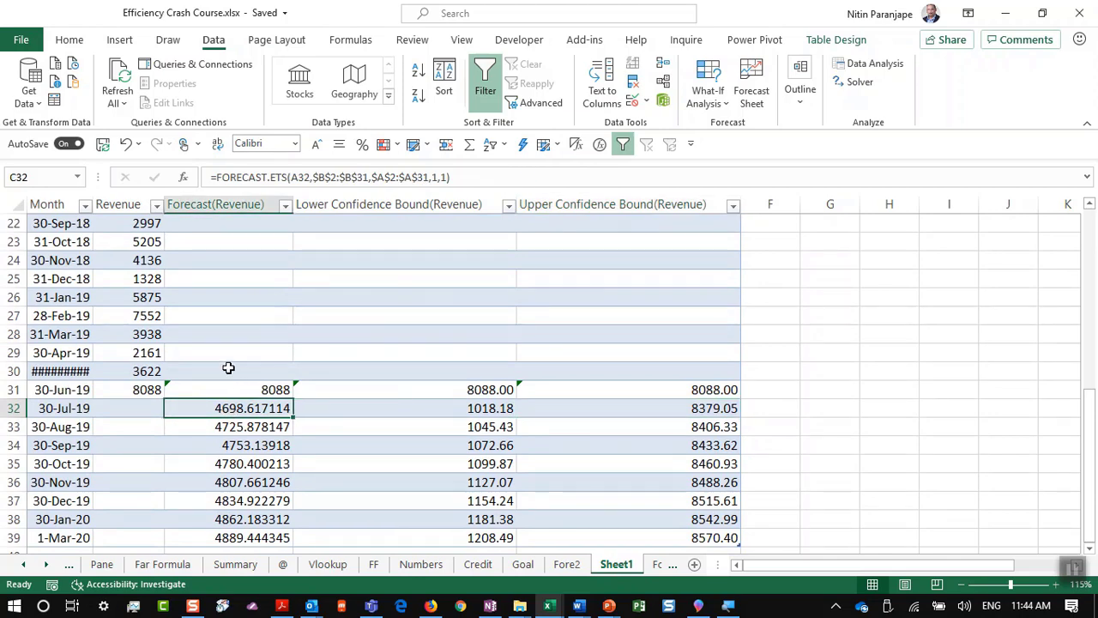
key("F2")
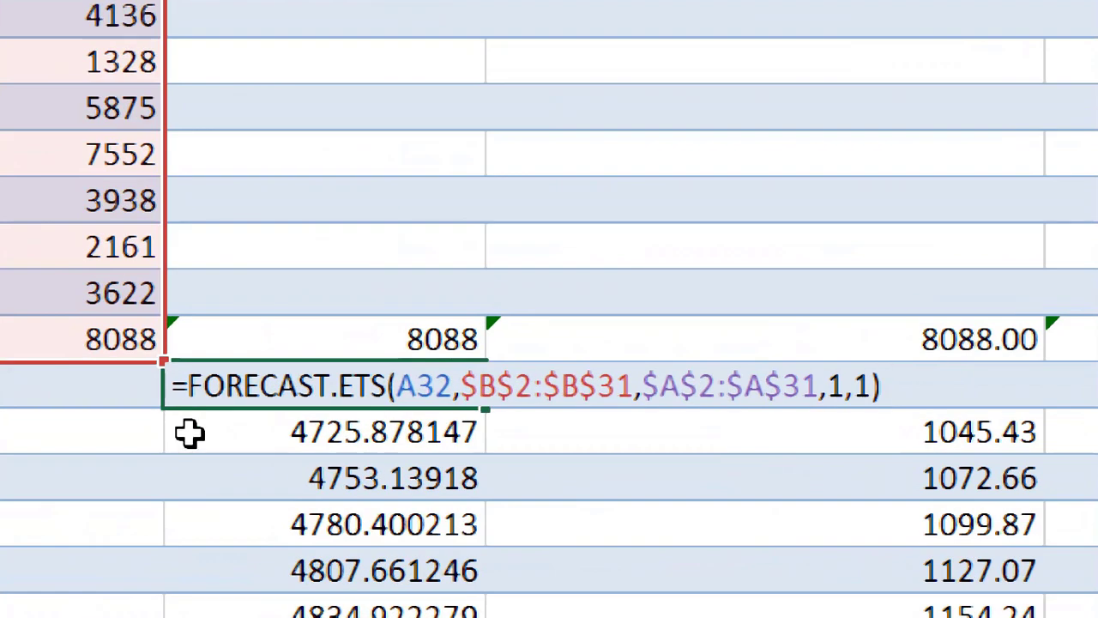
key("Escape")
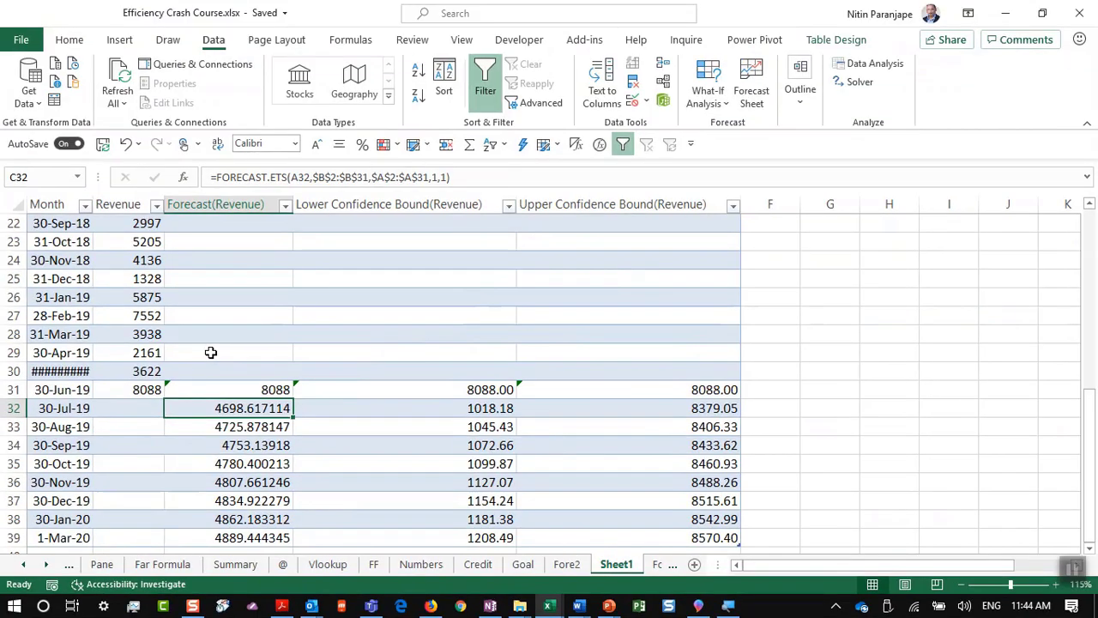
Step: Return to PowerPoint on slide 32, '25. Instant Forecasting'
key("super+Tab")
key("Return")
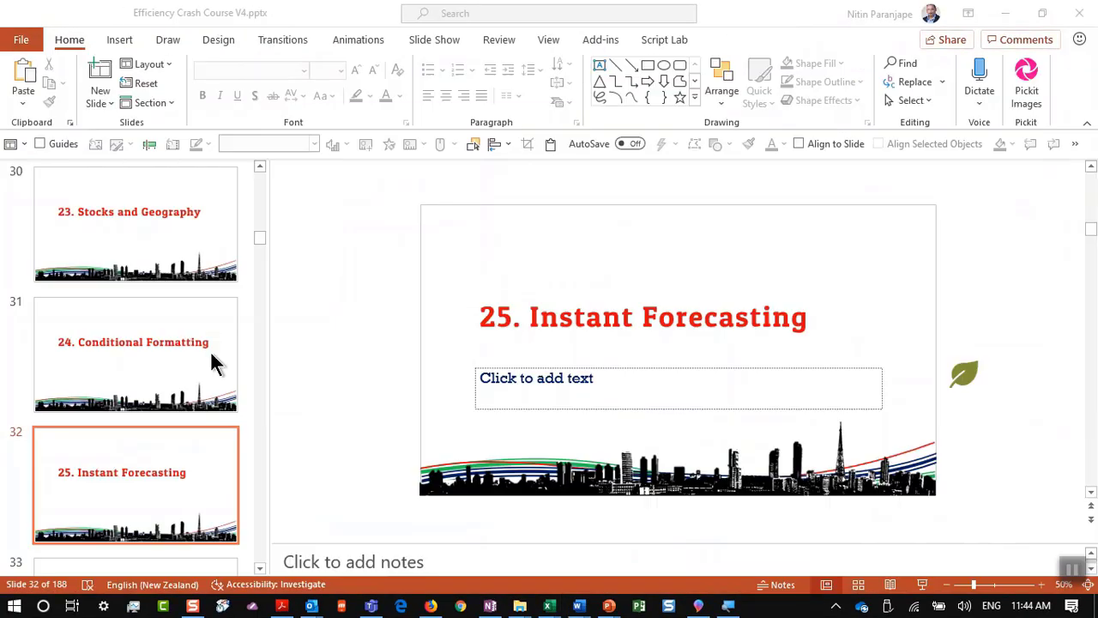
scroll(144, 502, "down", 3)
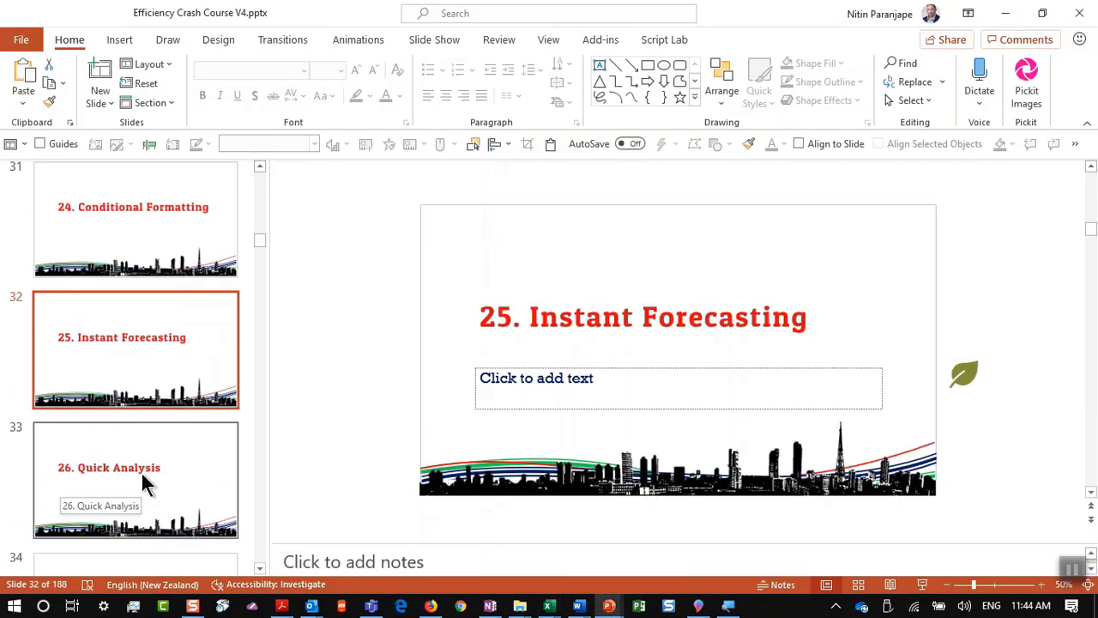
scroll(141, 474, "up", 2)
scroll(365, 421, "down", 1)
scroll(631, 370, "up", 1)
scroll(131, 479, "down", 3)
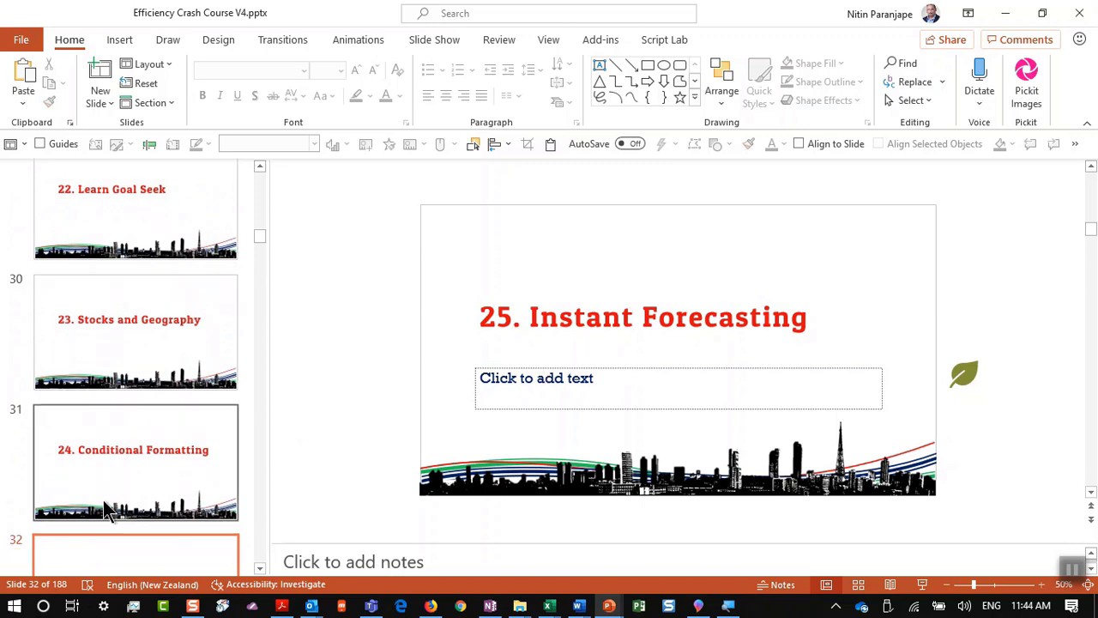
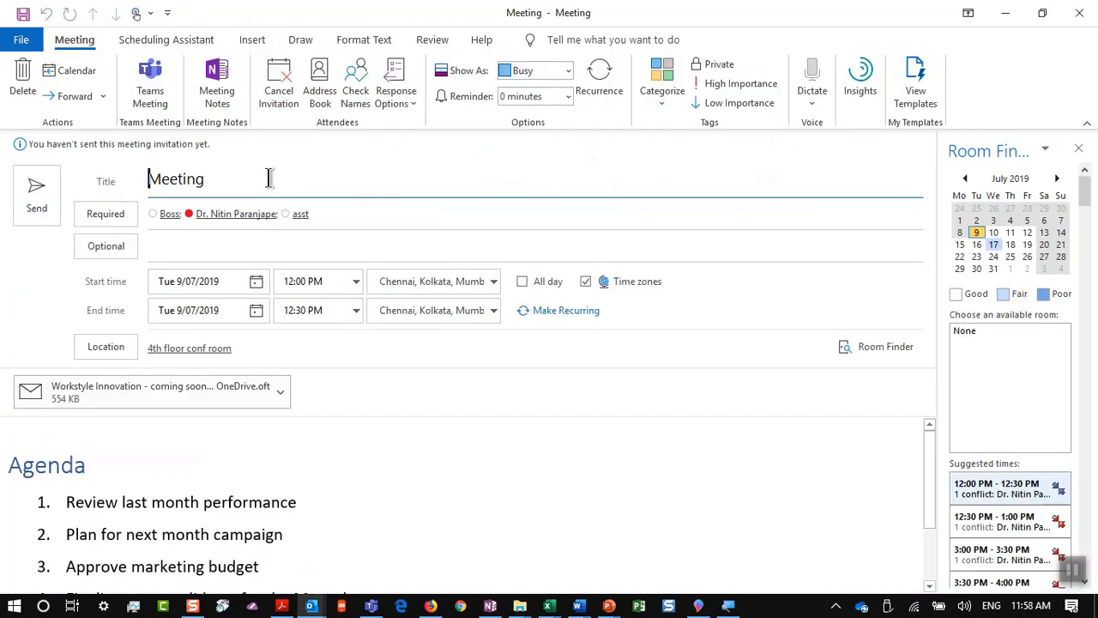
Step: Close the meeting invitation and start a new message from the Using tables in Email template
key("Escape")
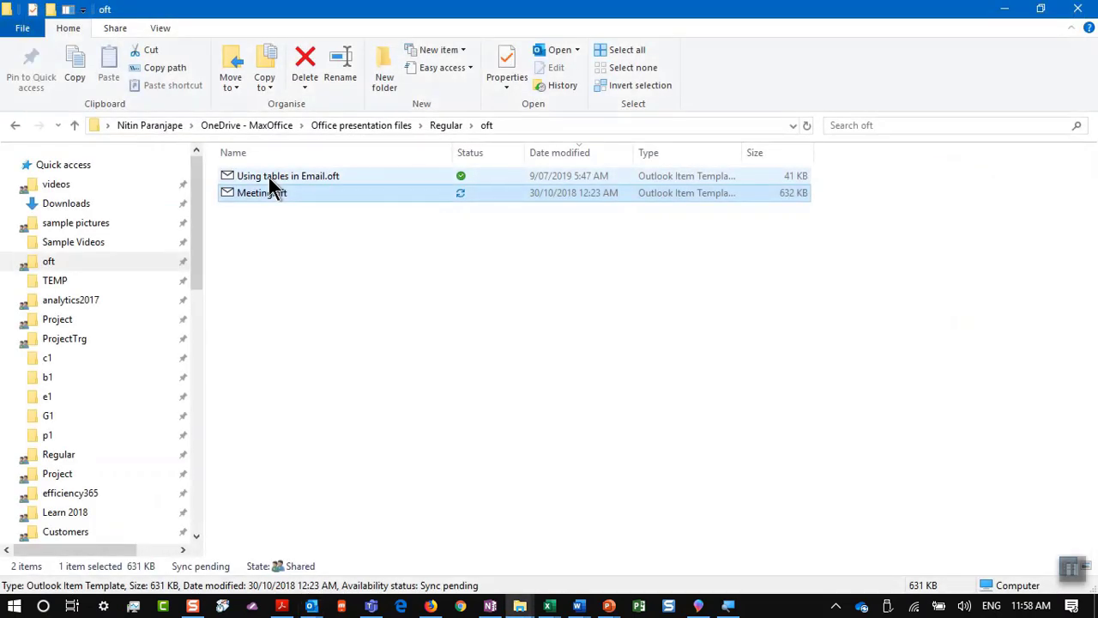
left_click(269, 176)
double_click(271, 175)
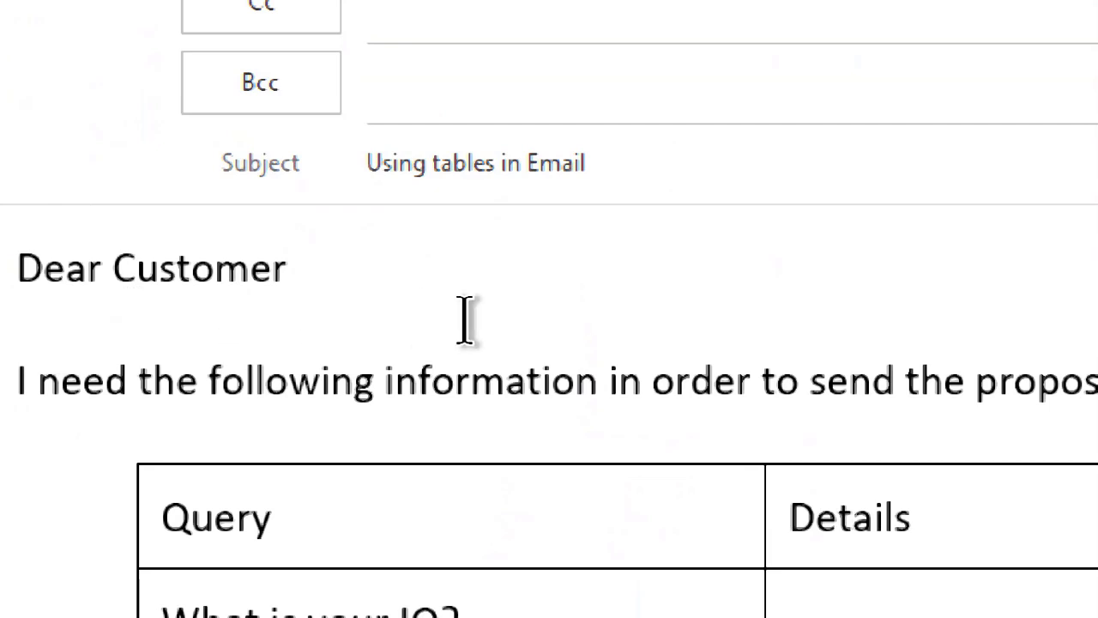
Step: Browse the Query and Details table and type sample text into the IQ row's Details cell
scroll(540, 399, "down", 2)
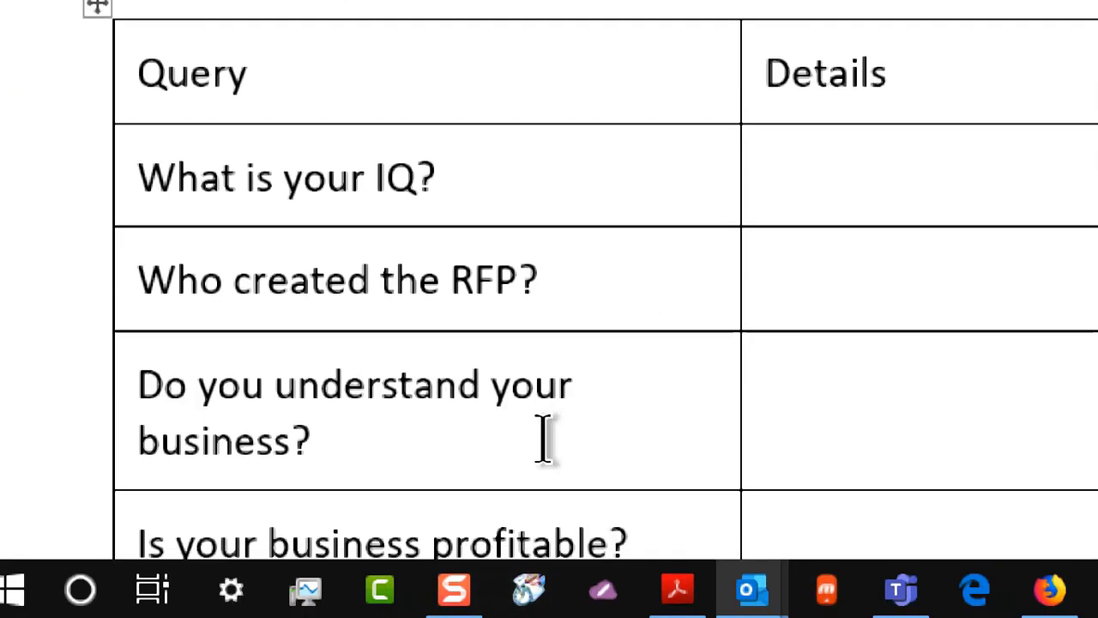
scroll(632, 453, "down", 2)
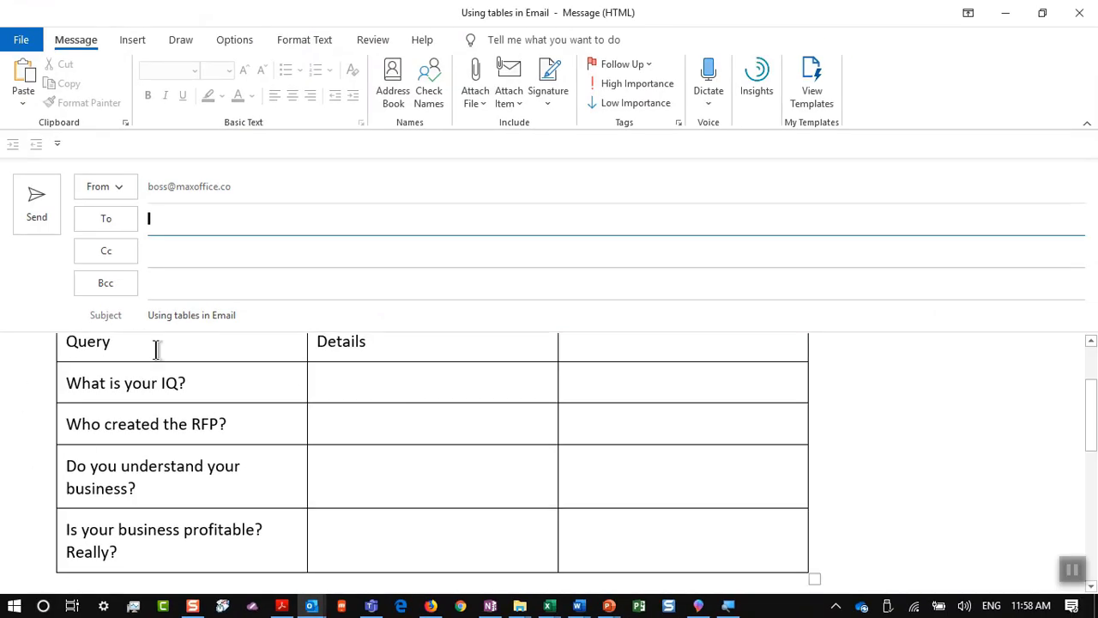
scroll(420, 425, "up", 1)
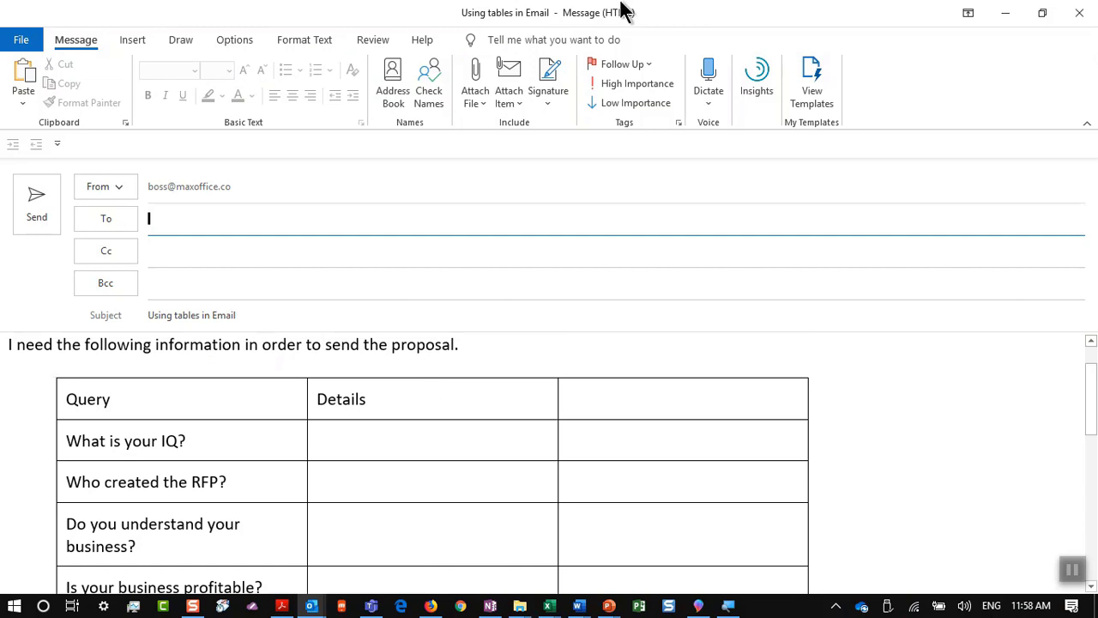
left_click(463, 447)
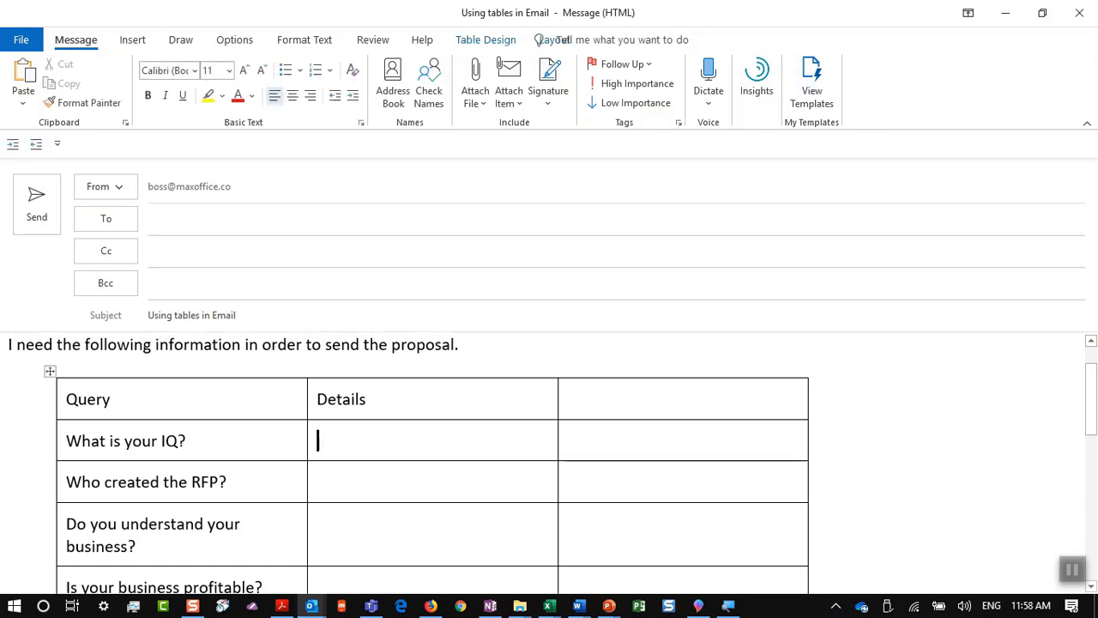
type("fsdafsda")
left_click(678, 410)
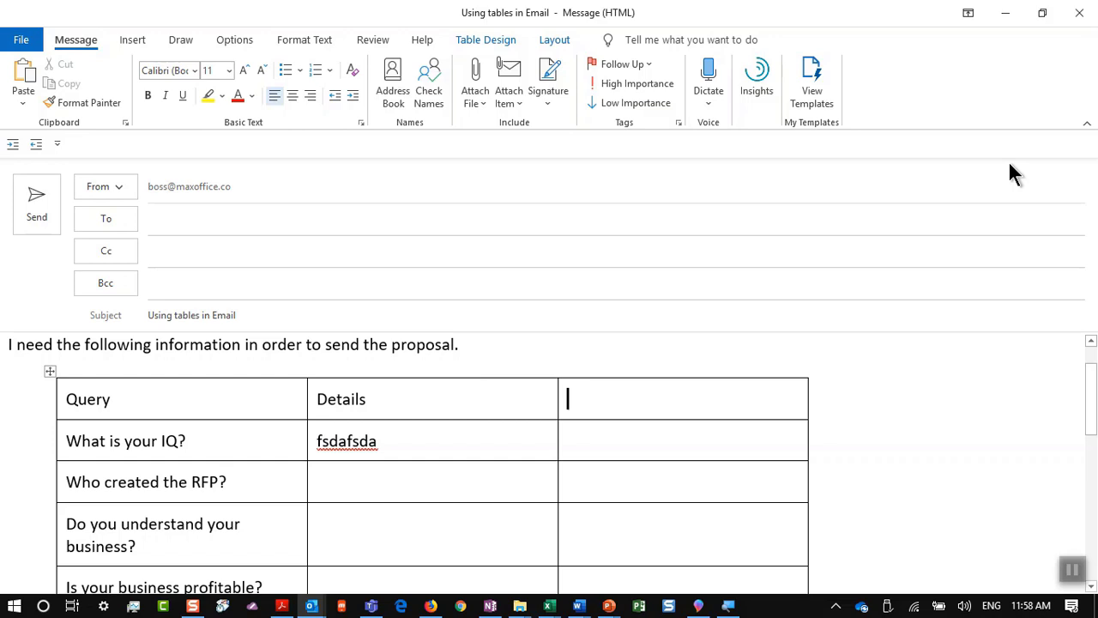
key("alt+Tab")
key("alt+Tab")
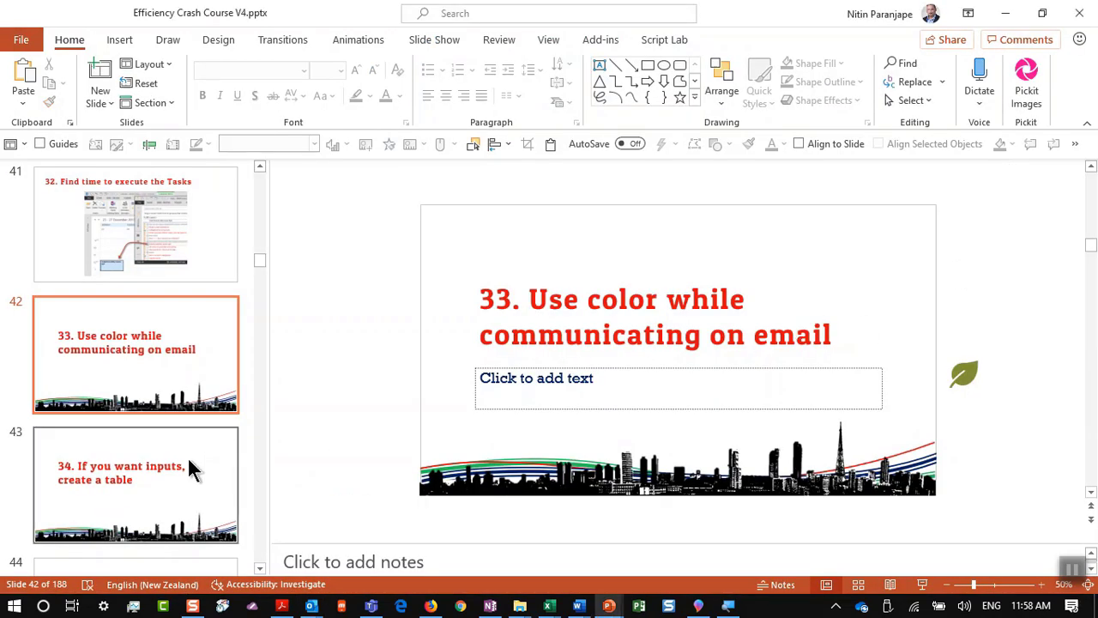
Step: Present slide 43 full screen and advance to the OneNote slide
left_click(194, 465)
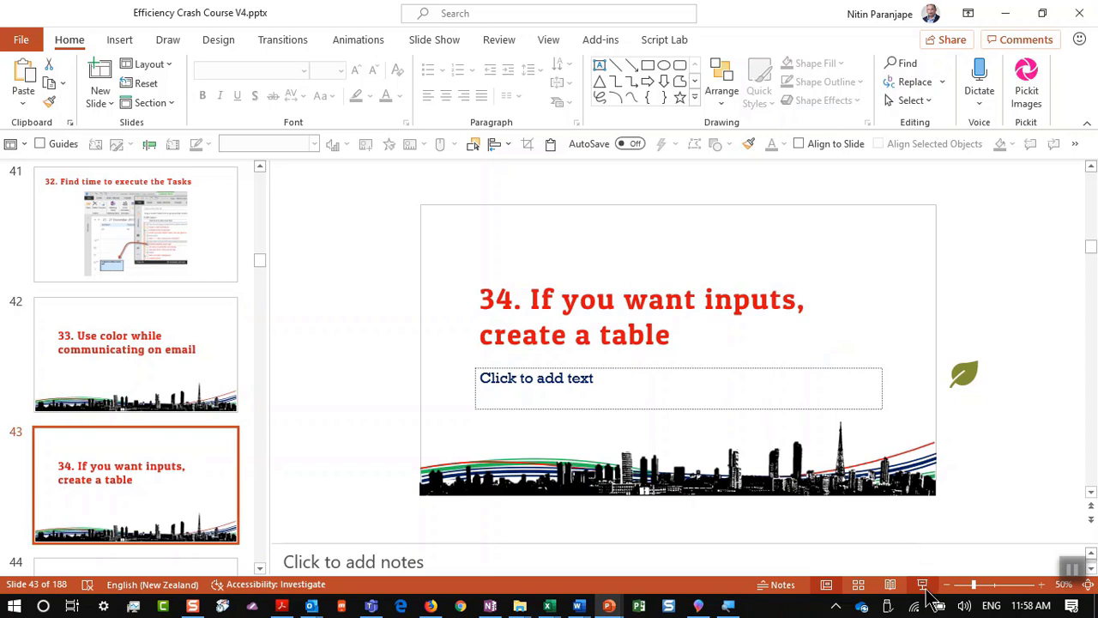
left_click(922, 584)
left_click(895, 378)
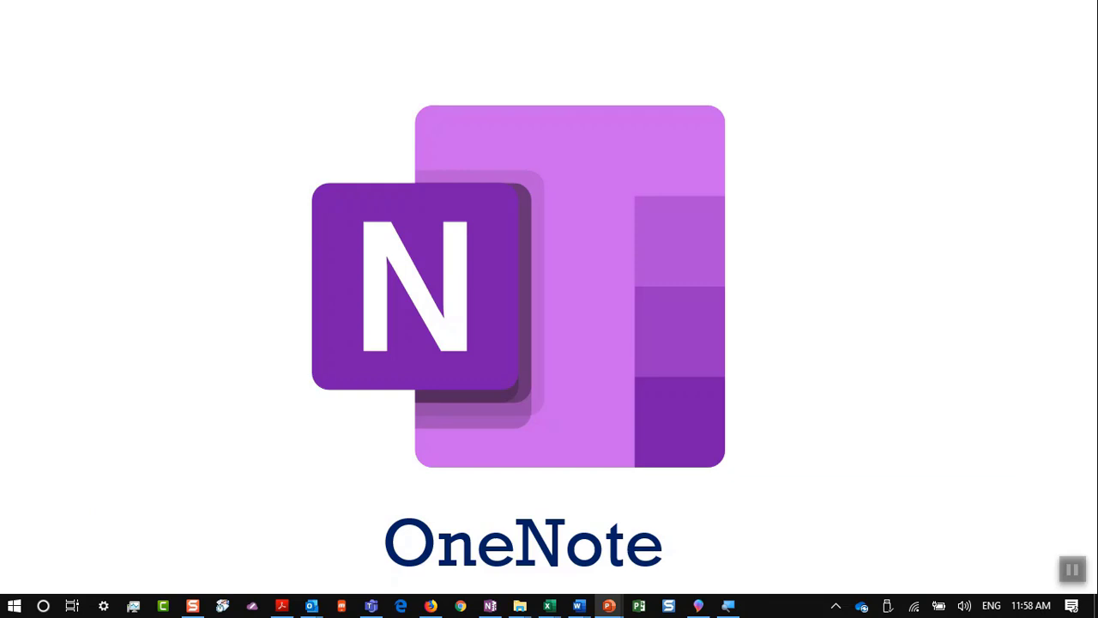
key("Escape")
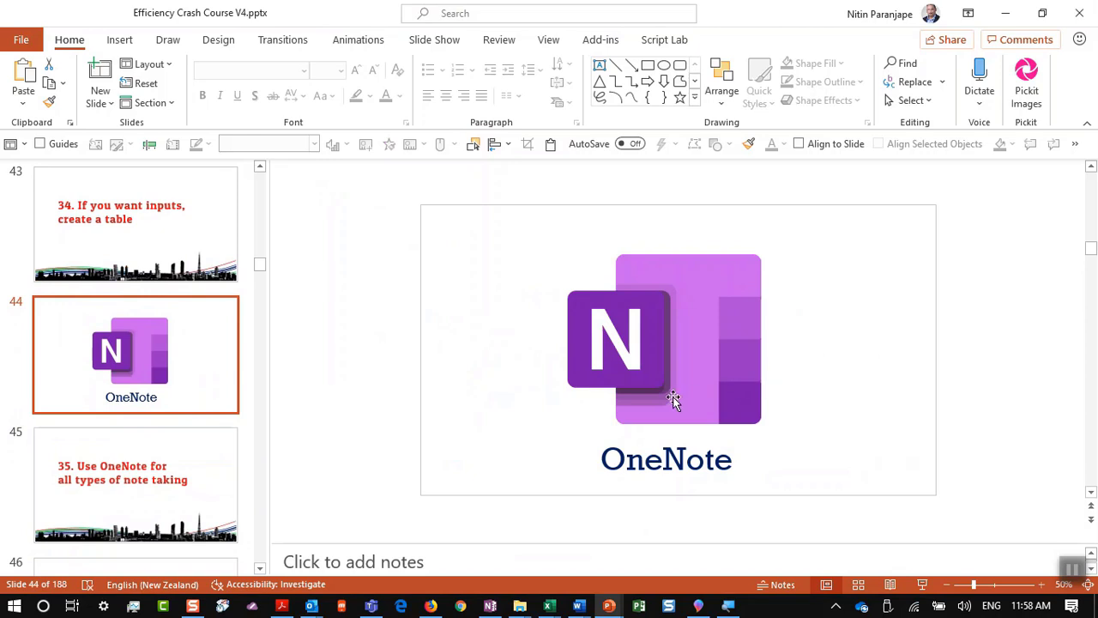
Step: Present slide 45 full screen, then bring the OneNote window to the front
key("Down")
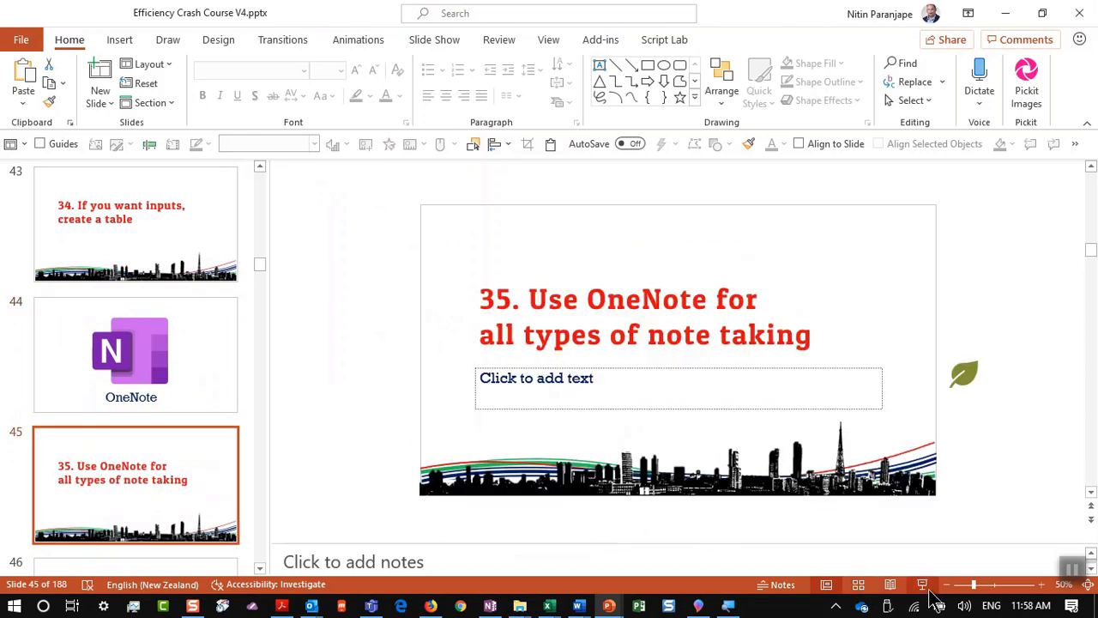
left_click(924, 584)
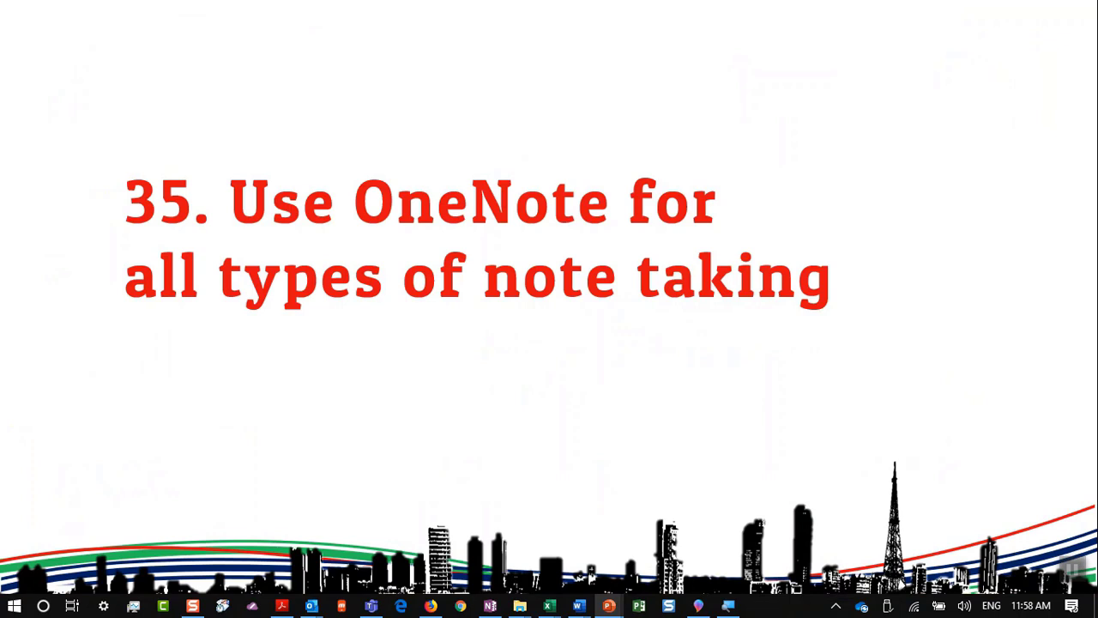
key("Escape")
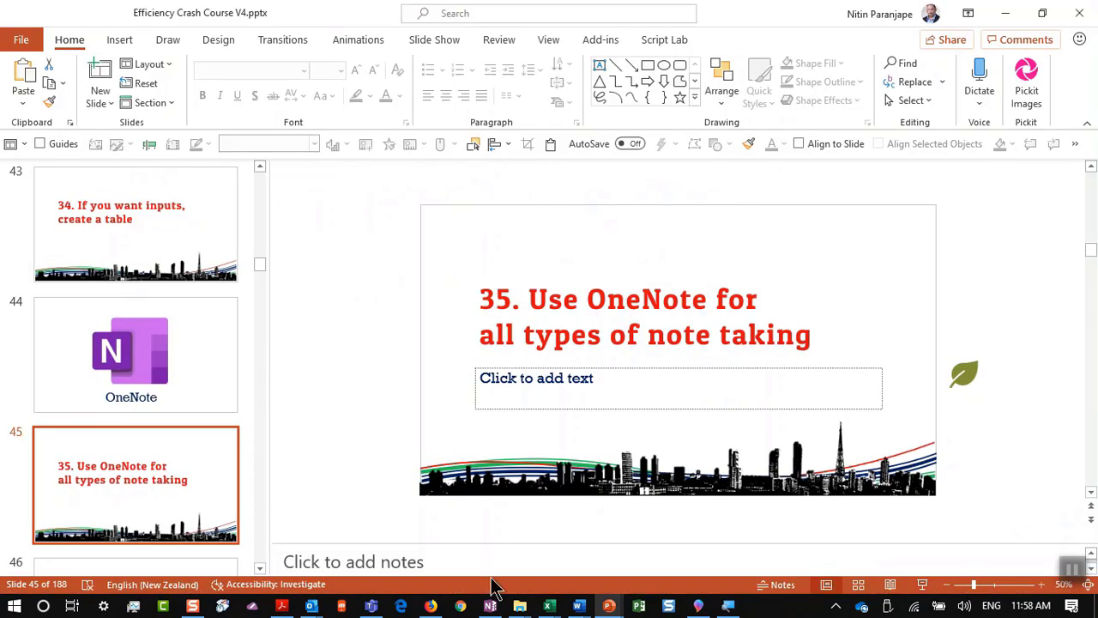
left_click(490, 605)
key("alt+space")
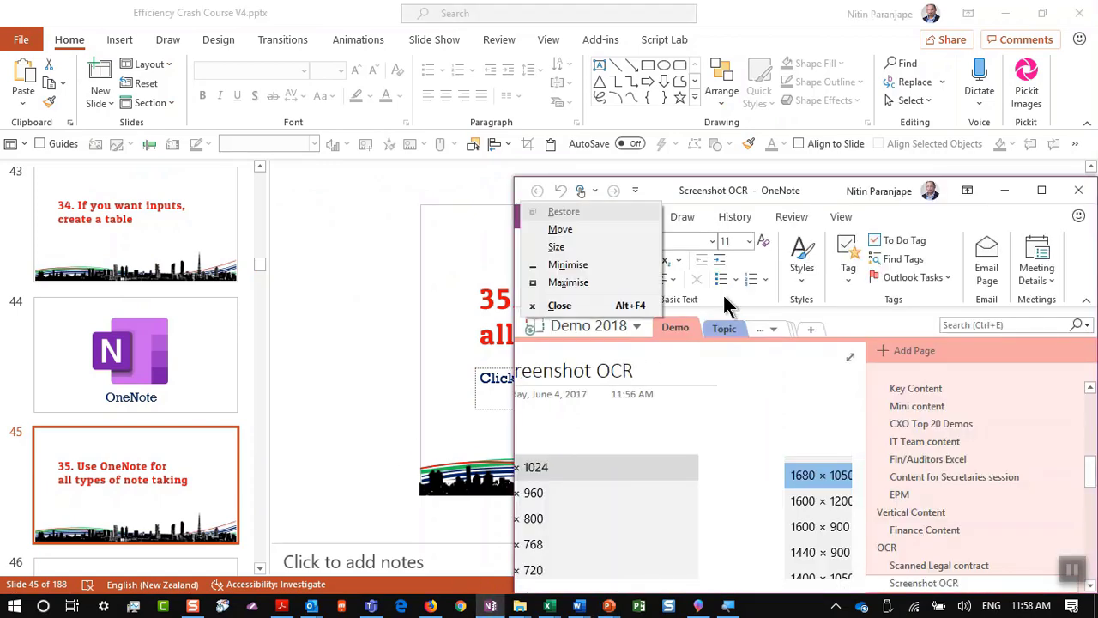
key("x")
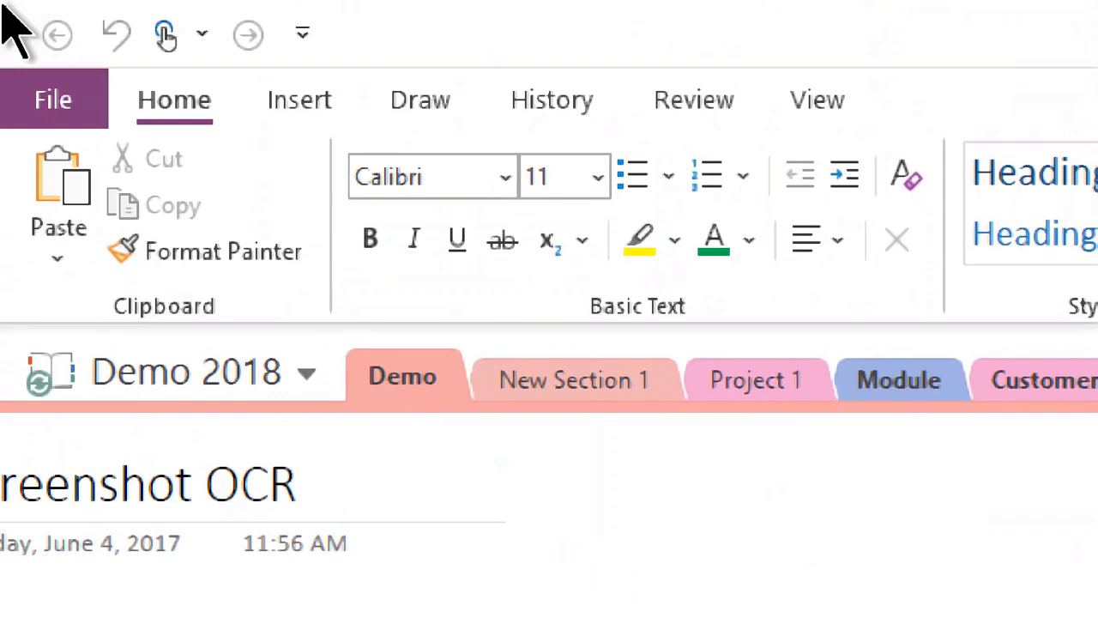
left_click(137, 397)
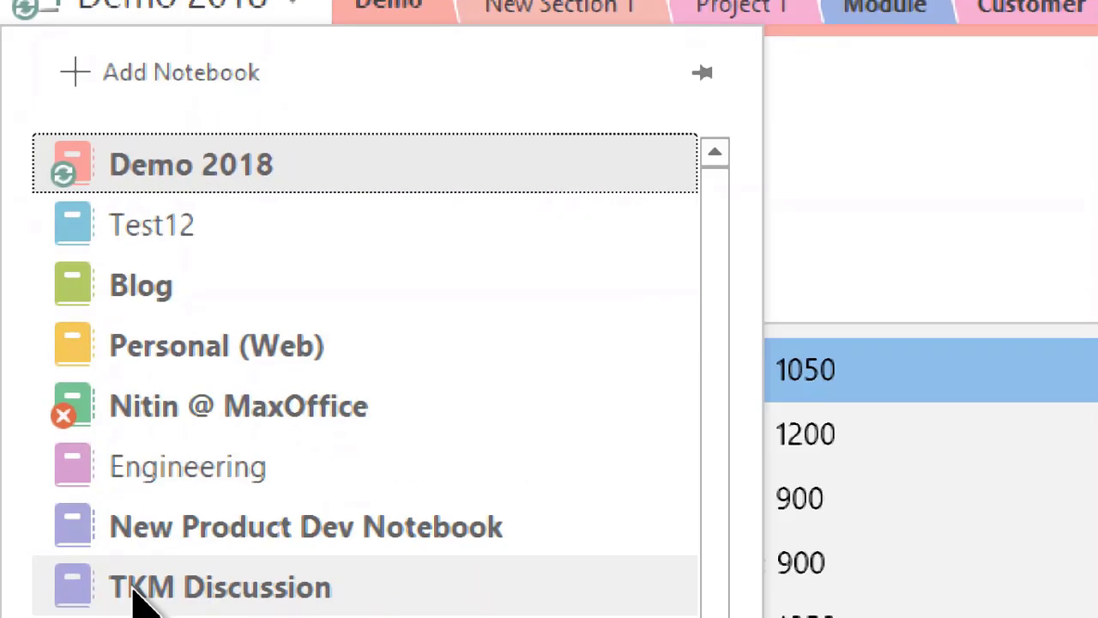
key("Escape")
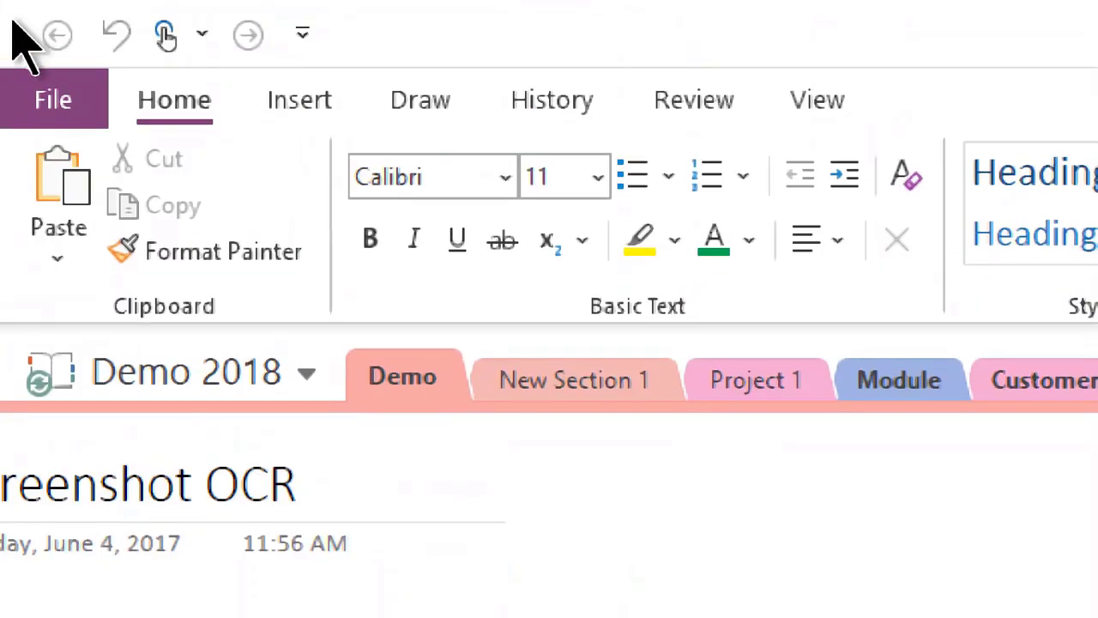
left_click(48, 108)
left_click(153, 271)
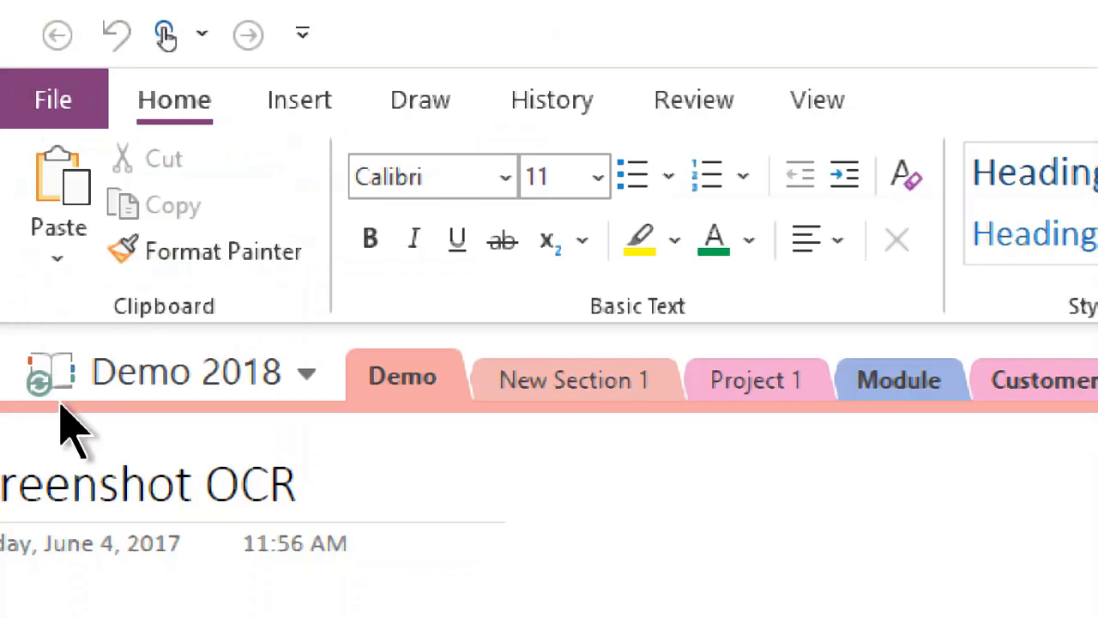
left_click(164, 390)
left_click(159, 386)
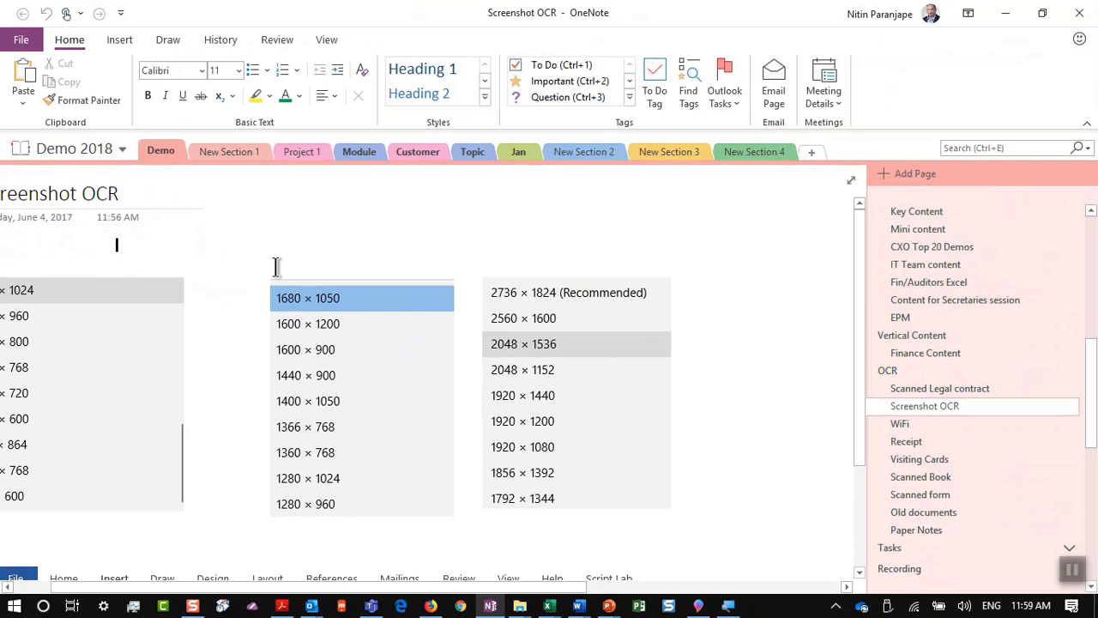
key("alt+Tab")
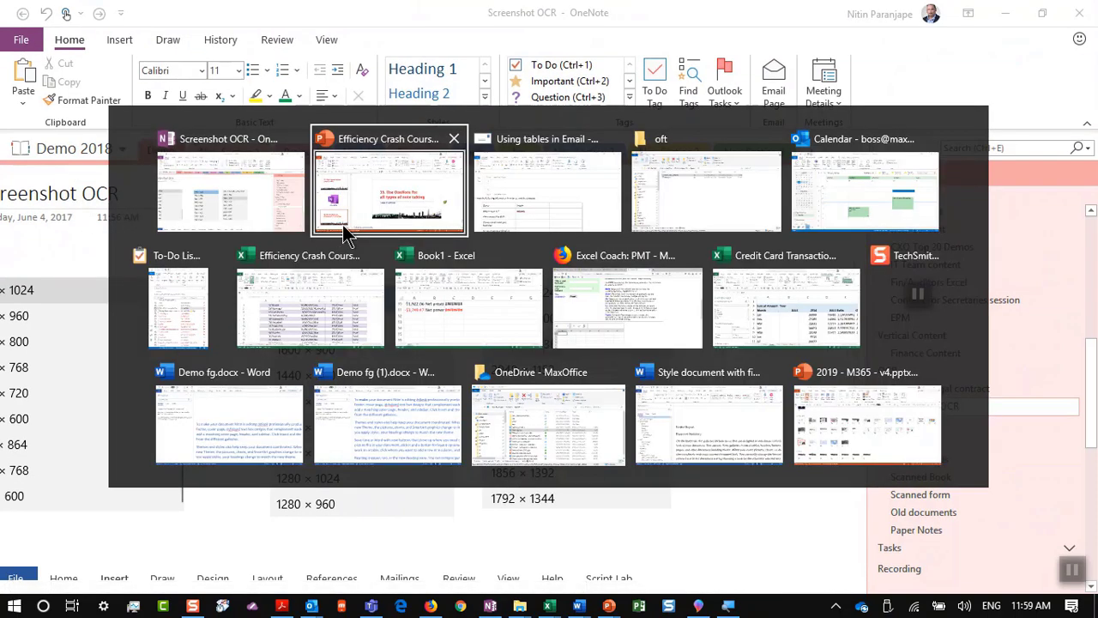
Step: Move the presentation to slide 46, '36. Link notes to meetings', then switch to the Outlook calendar
left_click(343, 233)
key("Down")
key("Down")
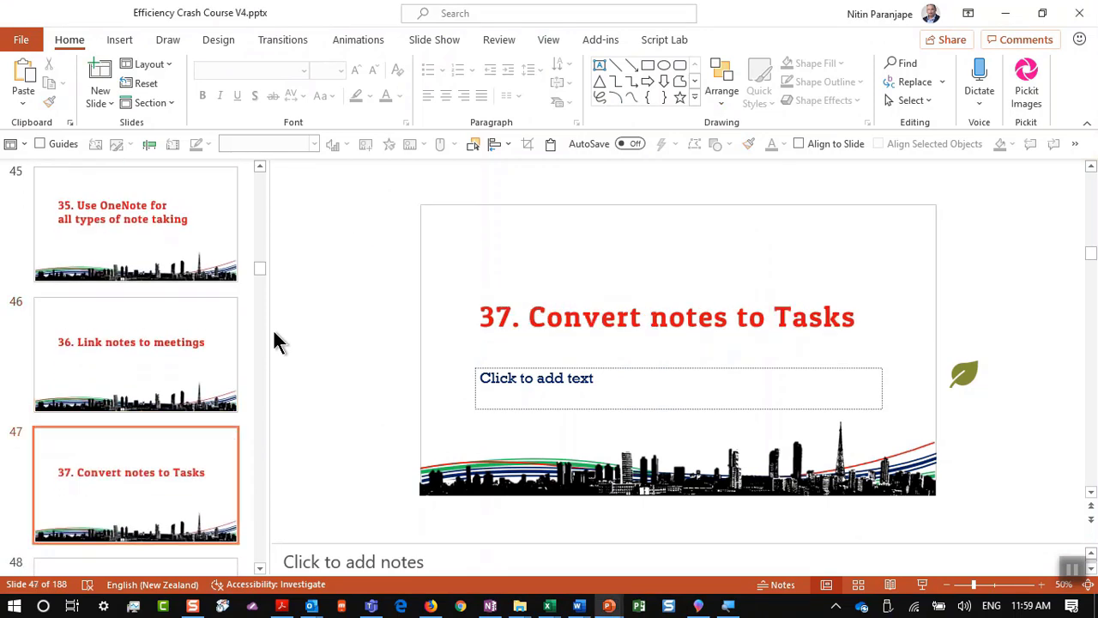
left_click(168, 335)
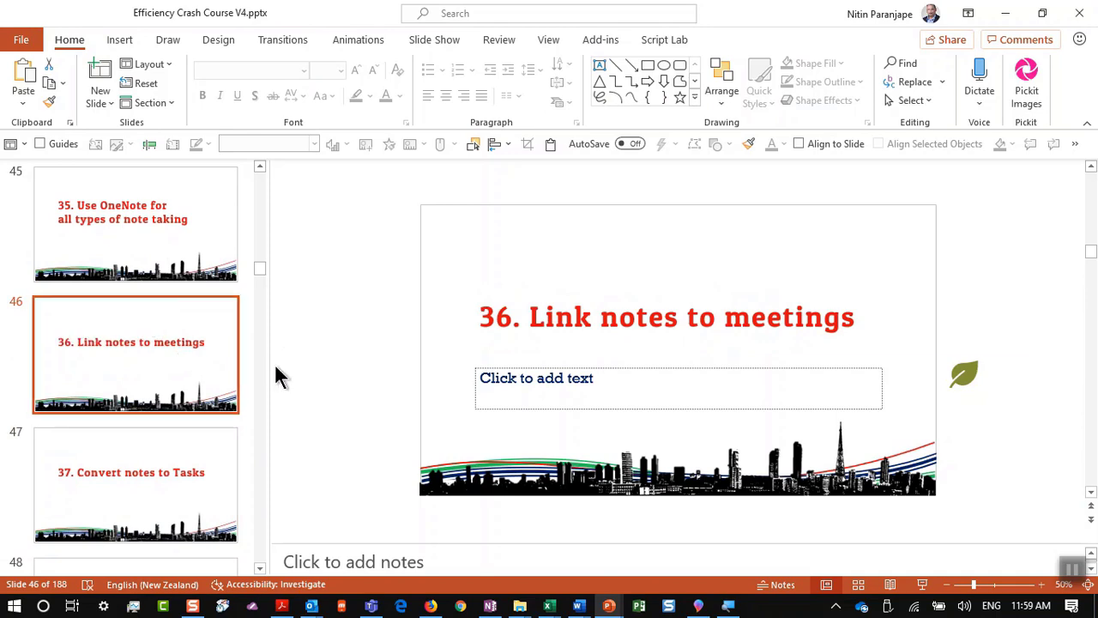
key("alt+Tab")
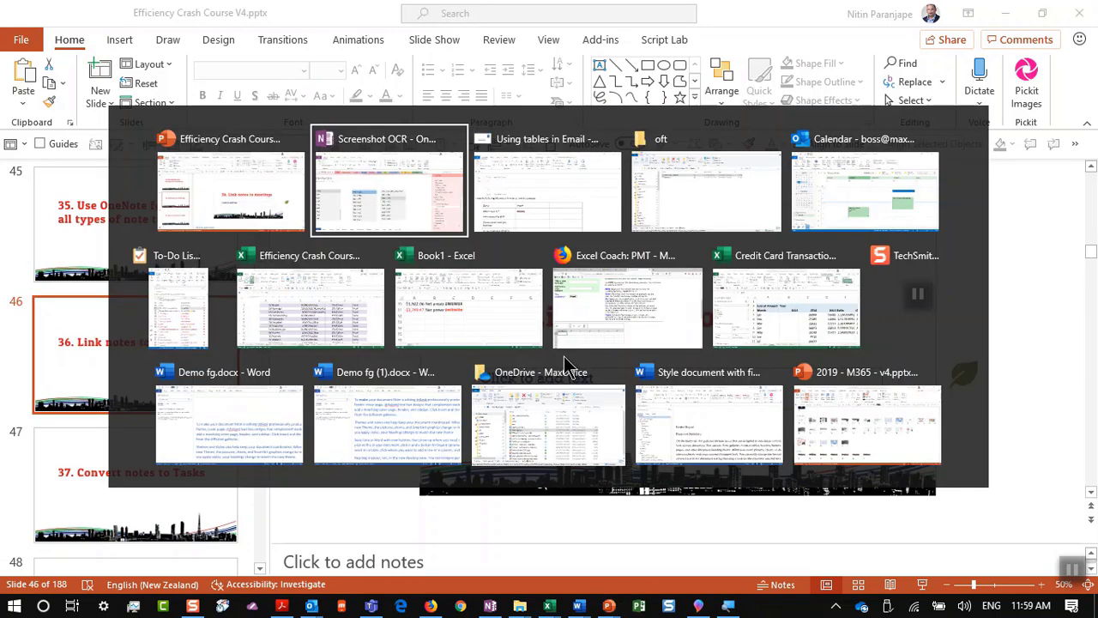
key("alt+Tab")
key("alt+Tab")
key("alt+Tab")
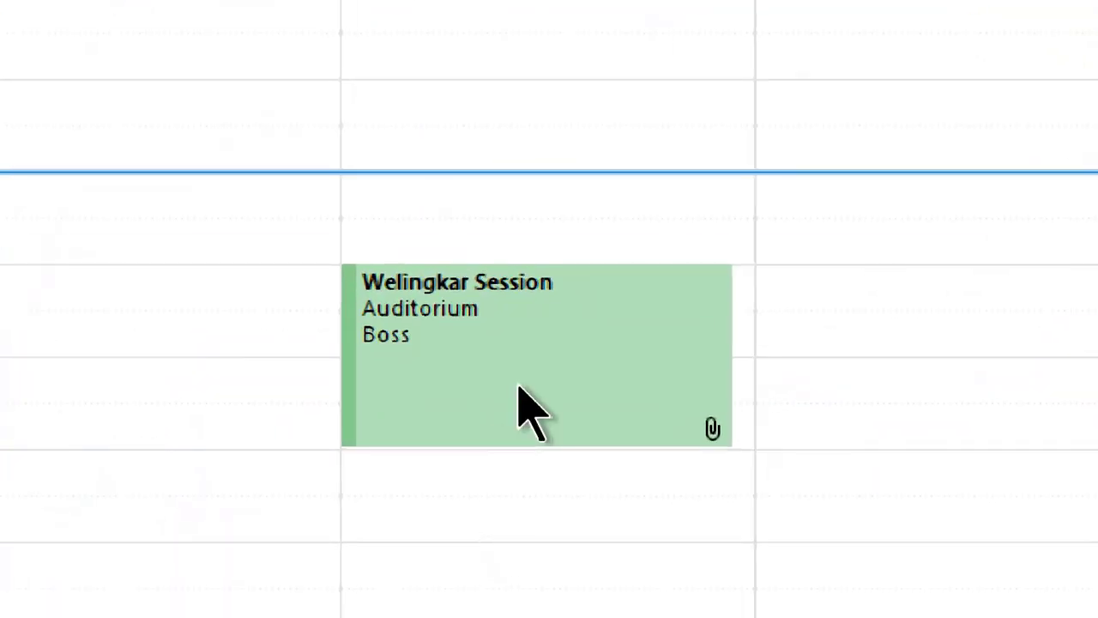
Step: Open OneNote Meeting Notes from the Welingkar Session appointment's right-click menu
left_click(495, 468)
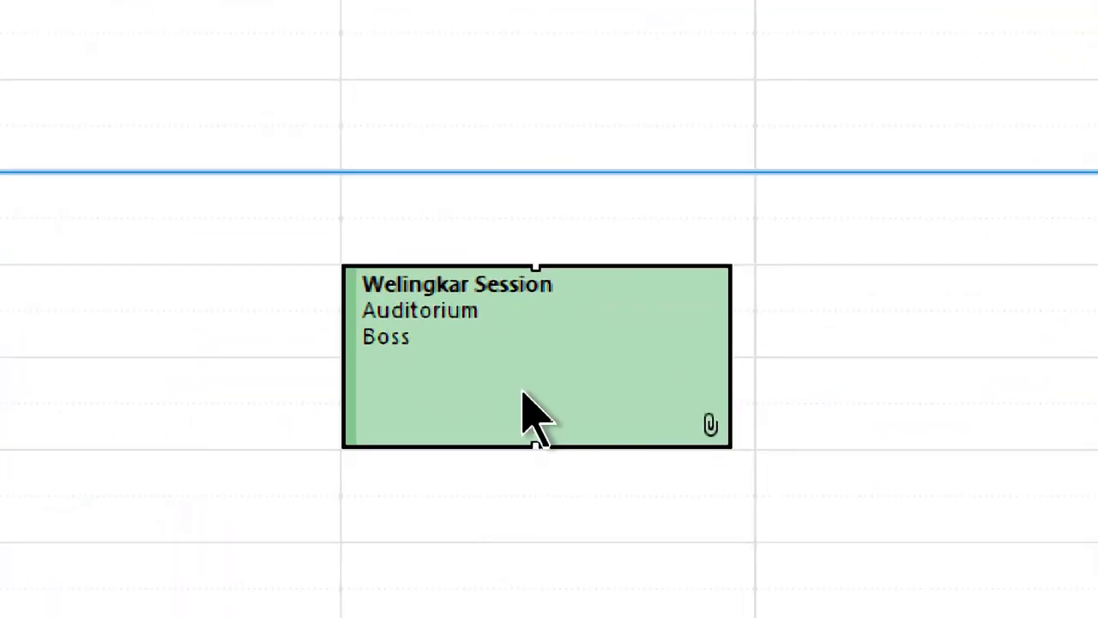
mouse_move(523, 393)
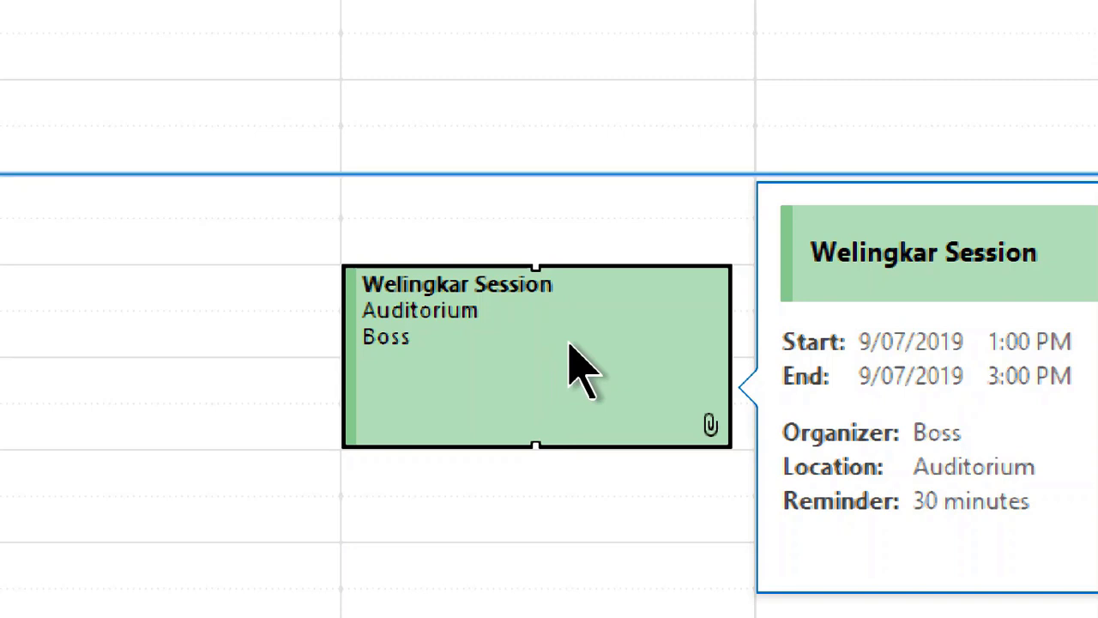
left_click(569, 347)
key("Escape")
mouse_move(580, 368)
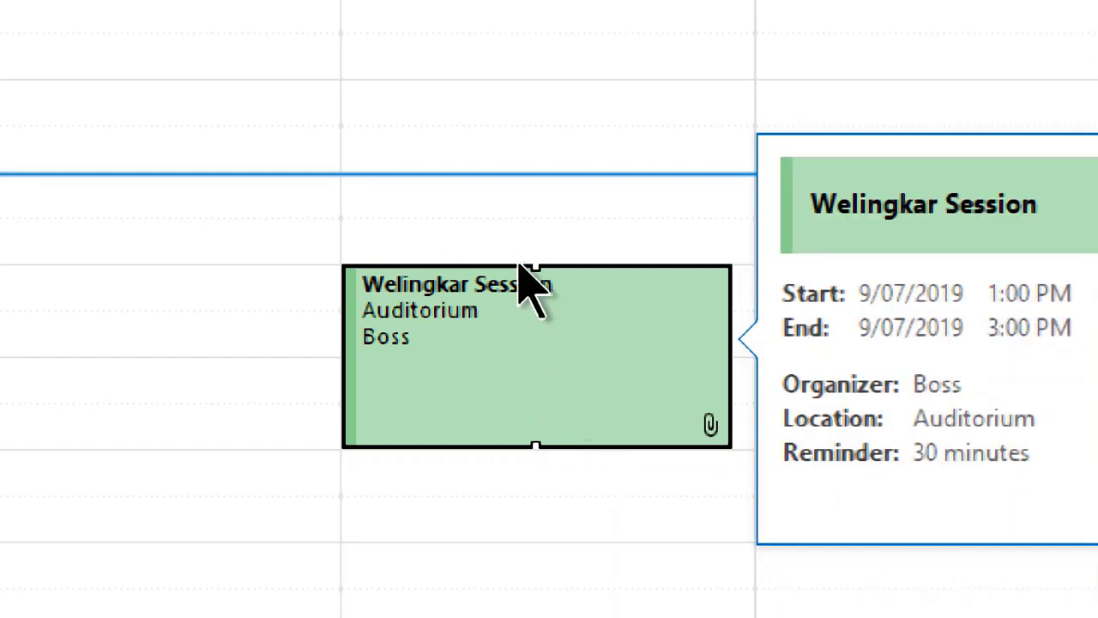
right_click(558, 338)
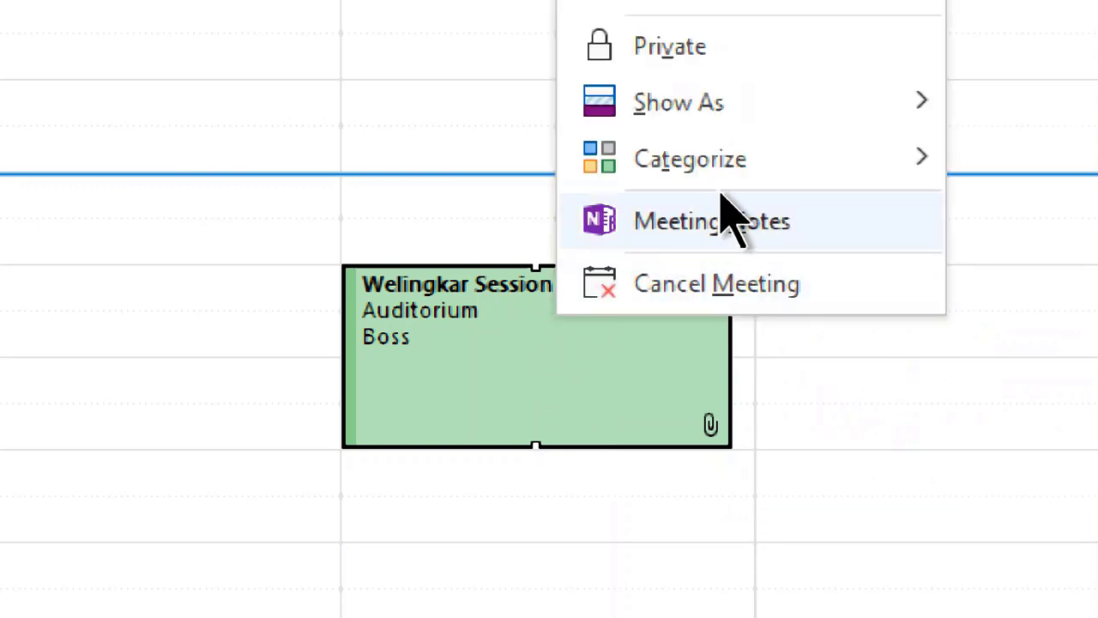
left_click(750, 224)
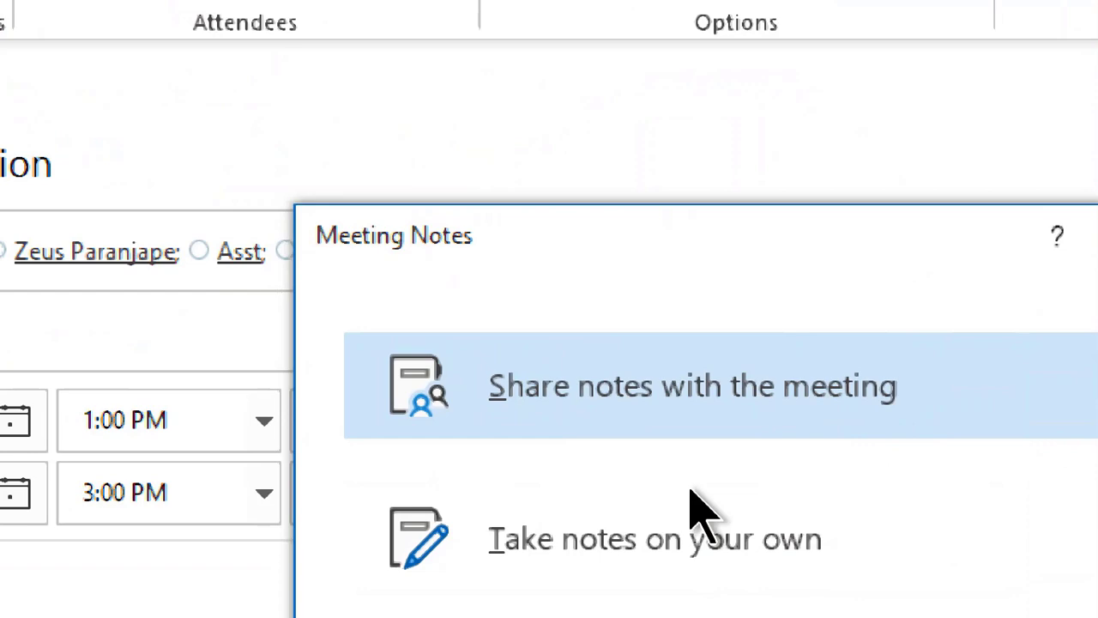
Step: Take notes on your own in the Demo section of Demo 2018 and send the meeting update
left_click(694, 515)
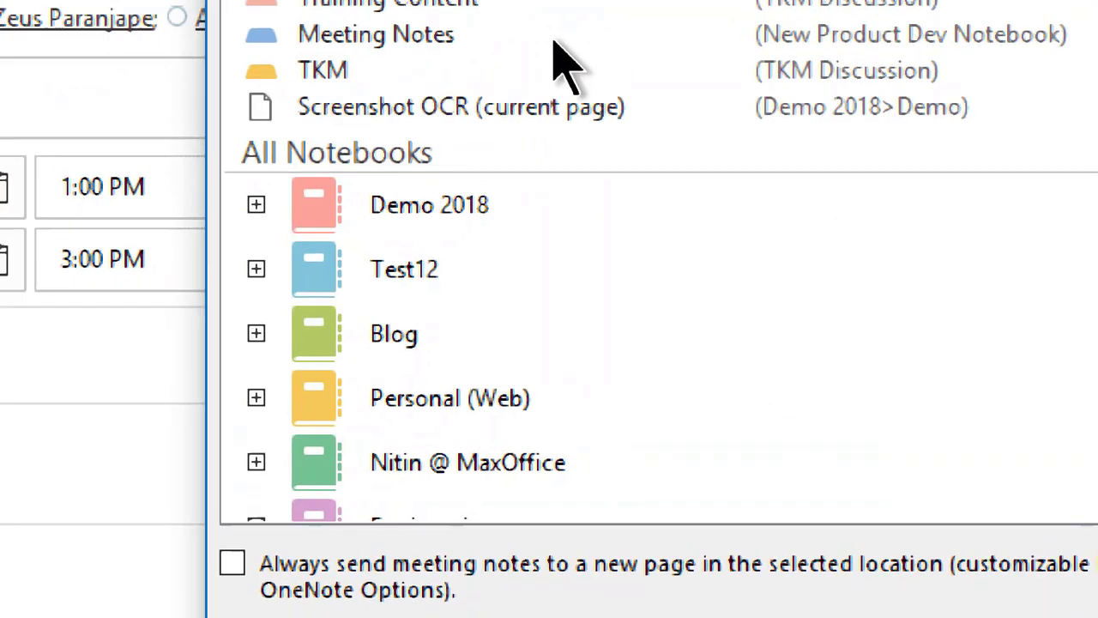
left_click(257, 205)
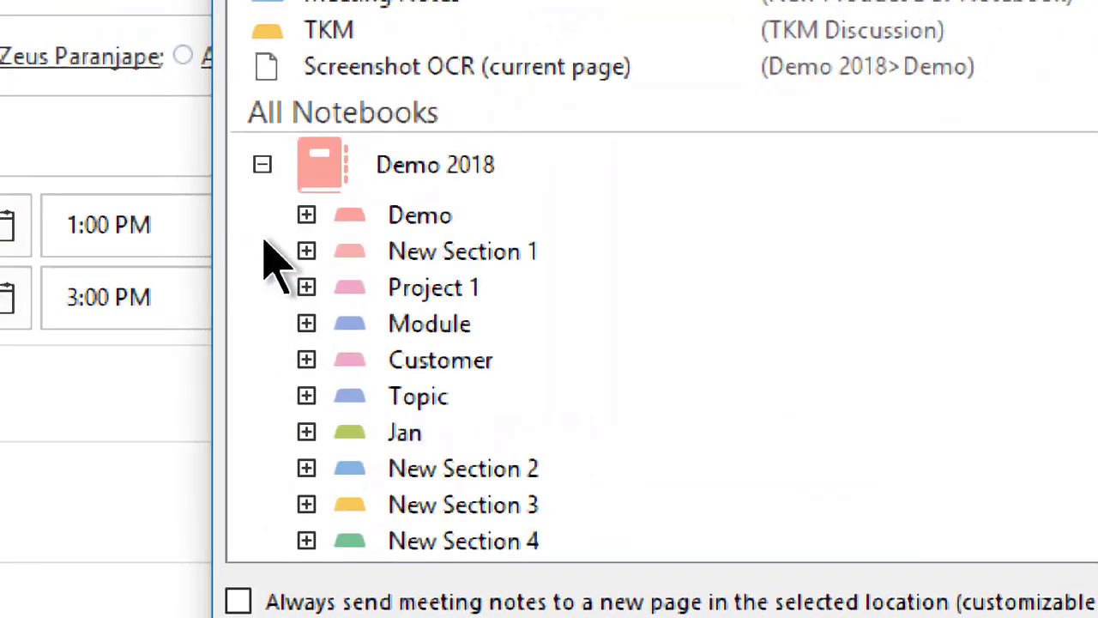
left_click(464, 225)
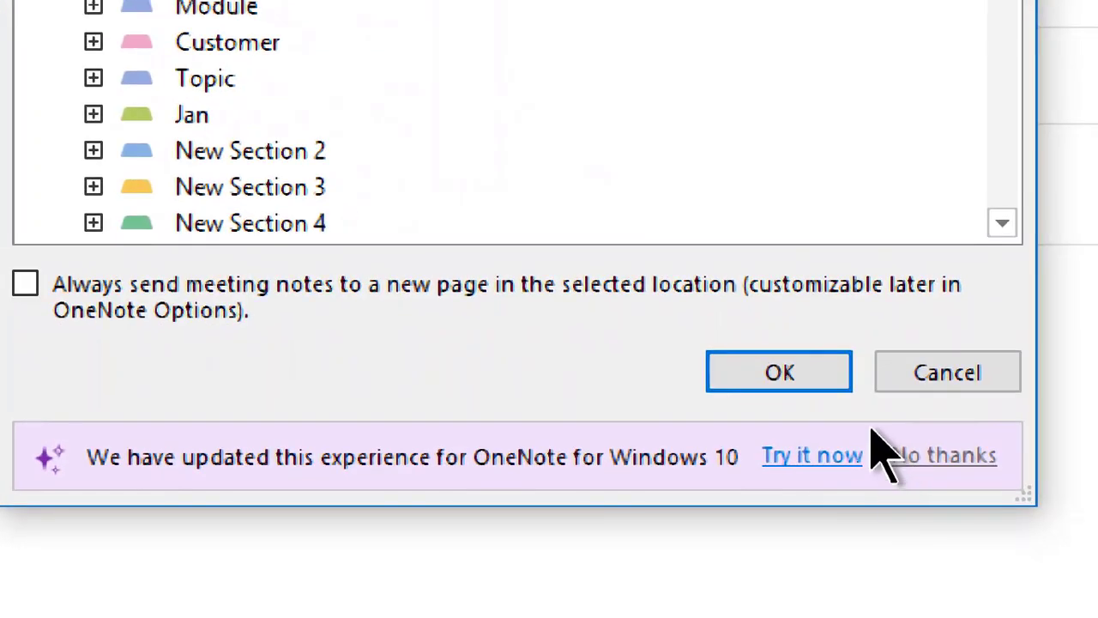
left_click(742, 380)
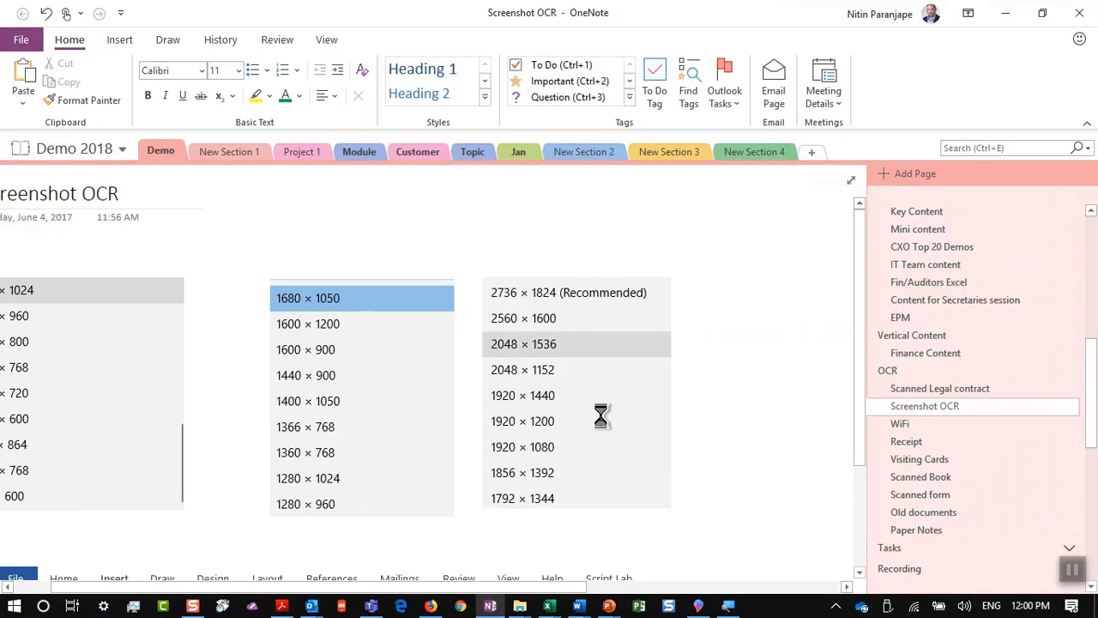
key("ctrl+n")
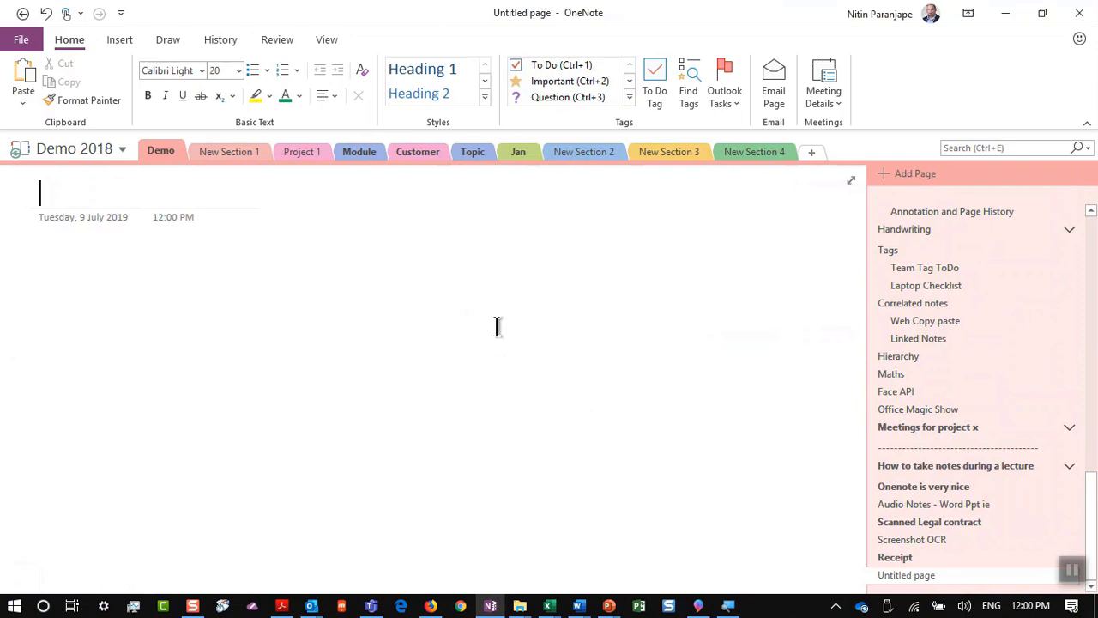
key("alt+Tab")
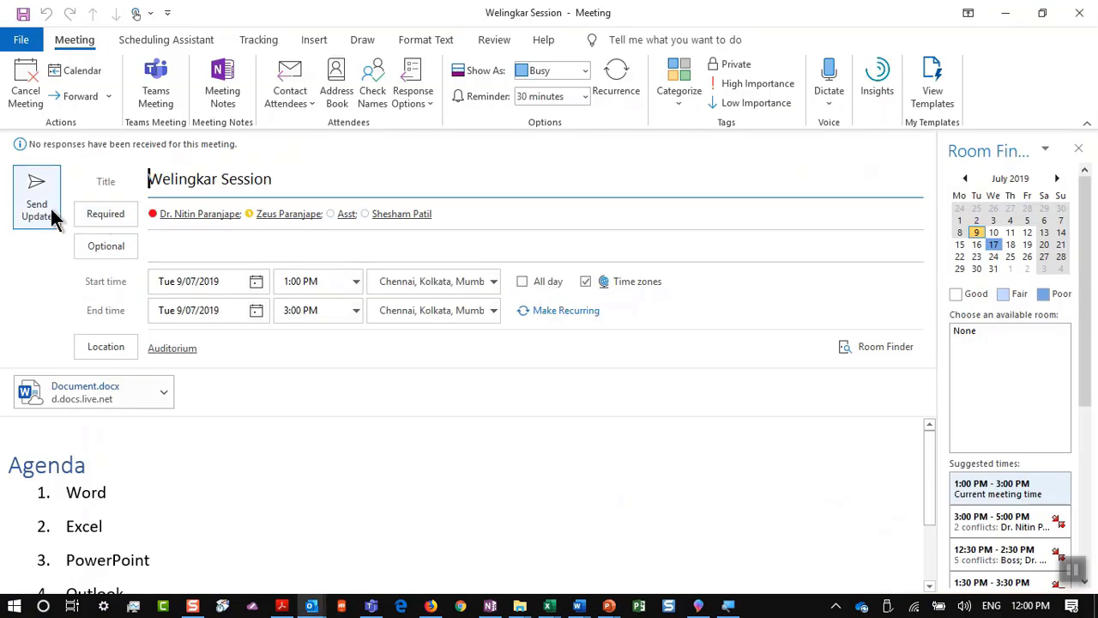
left_click(58, 193)
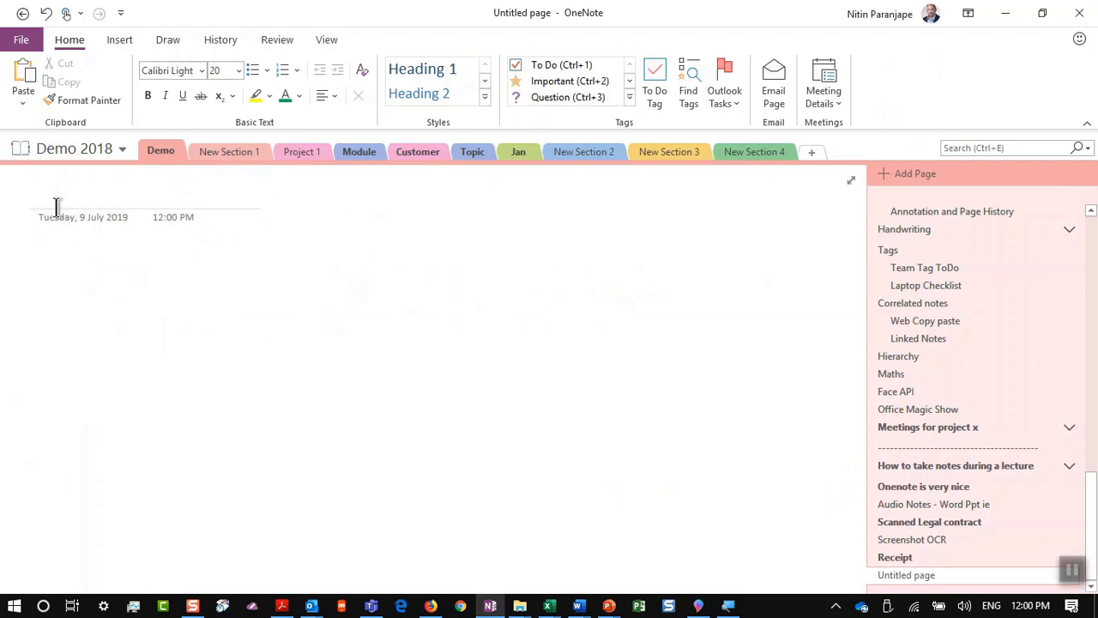
Step: Start Welingkar Session meeting notes again on your own, placing them in the Demo section
key("alt+Tab")
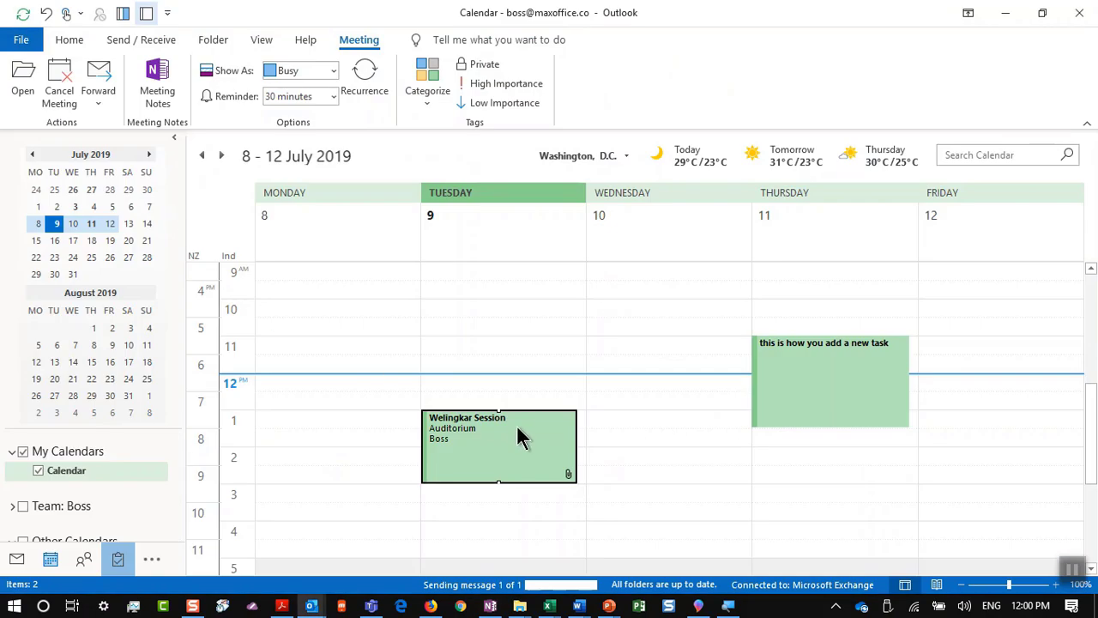
right_click(519, 437)
left_click(525, 388)
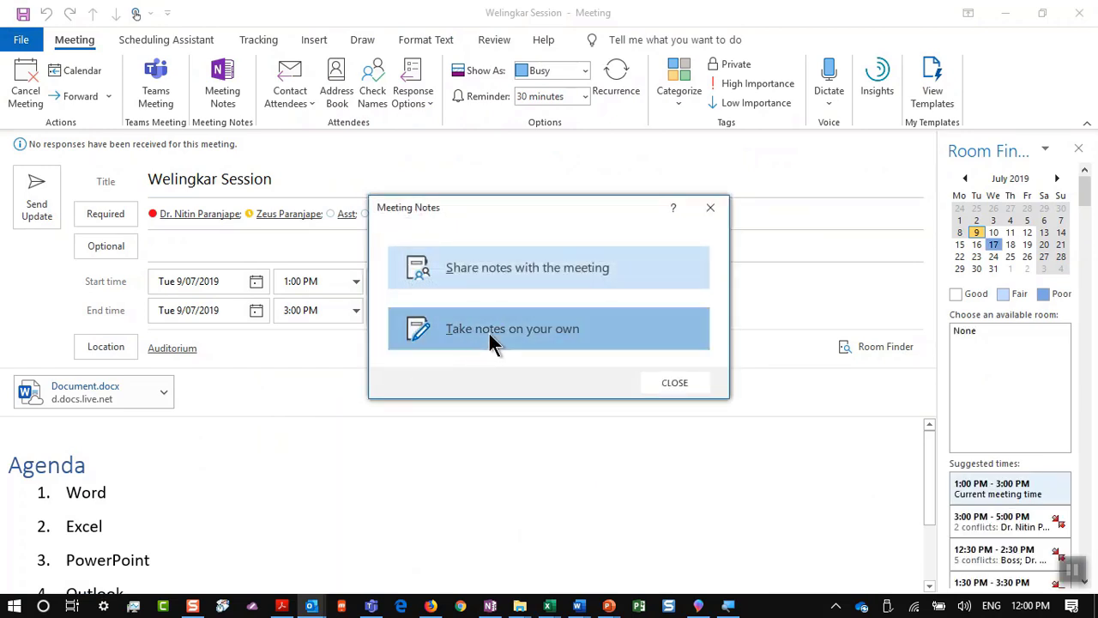
left_click(489, 333)
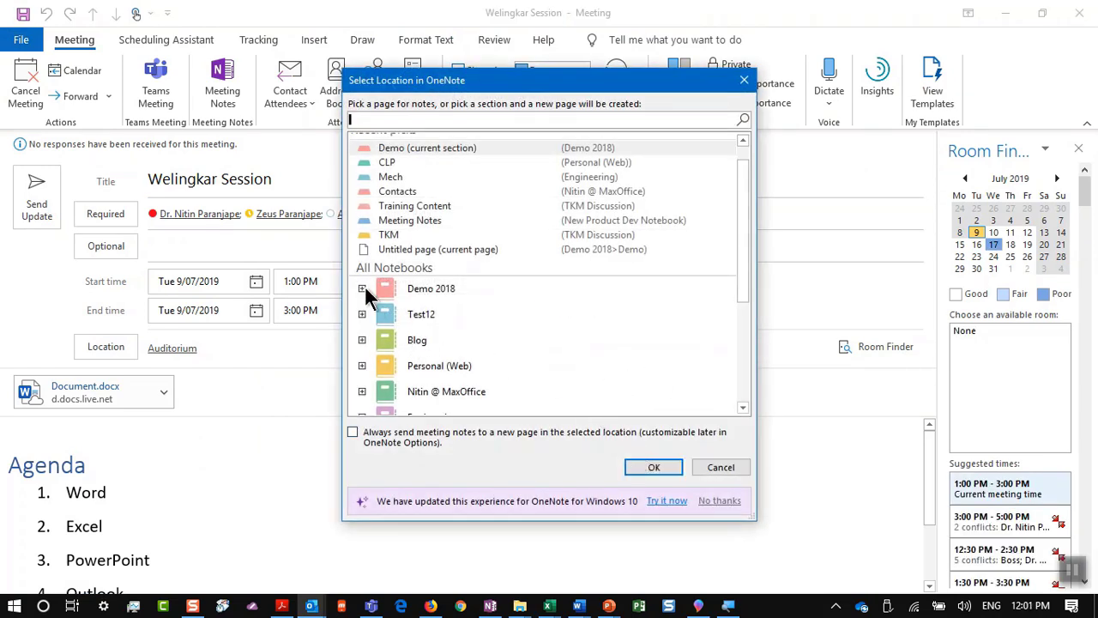
left_click(362, 288)
left_click(403, 277)
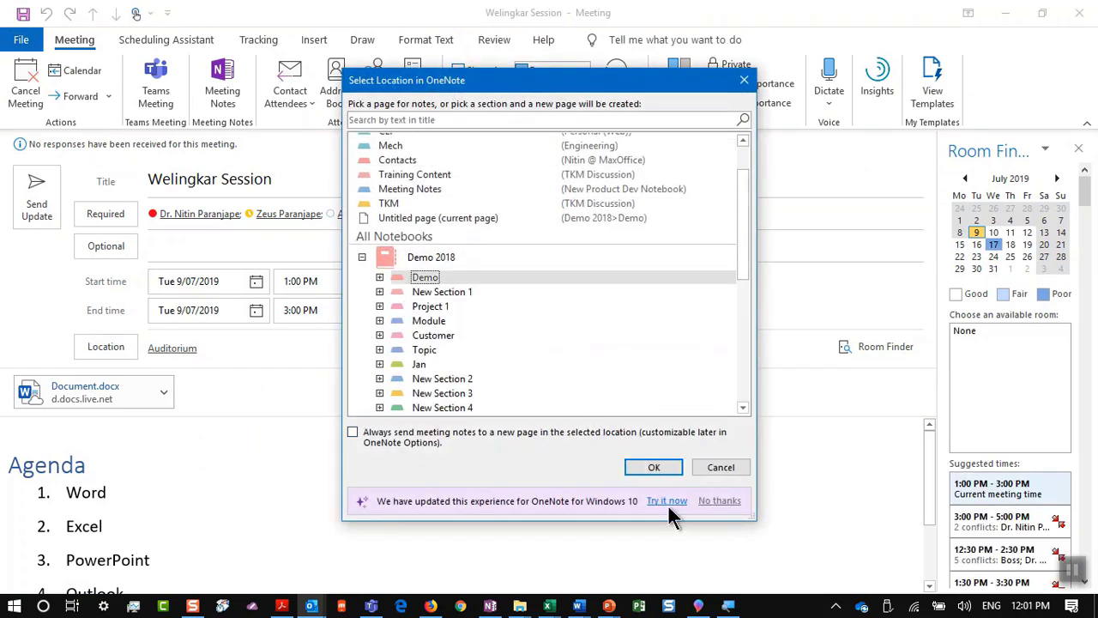
left_click(653, 466)
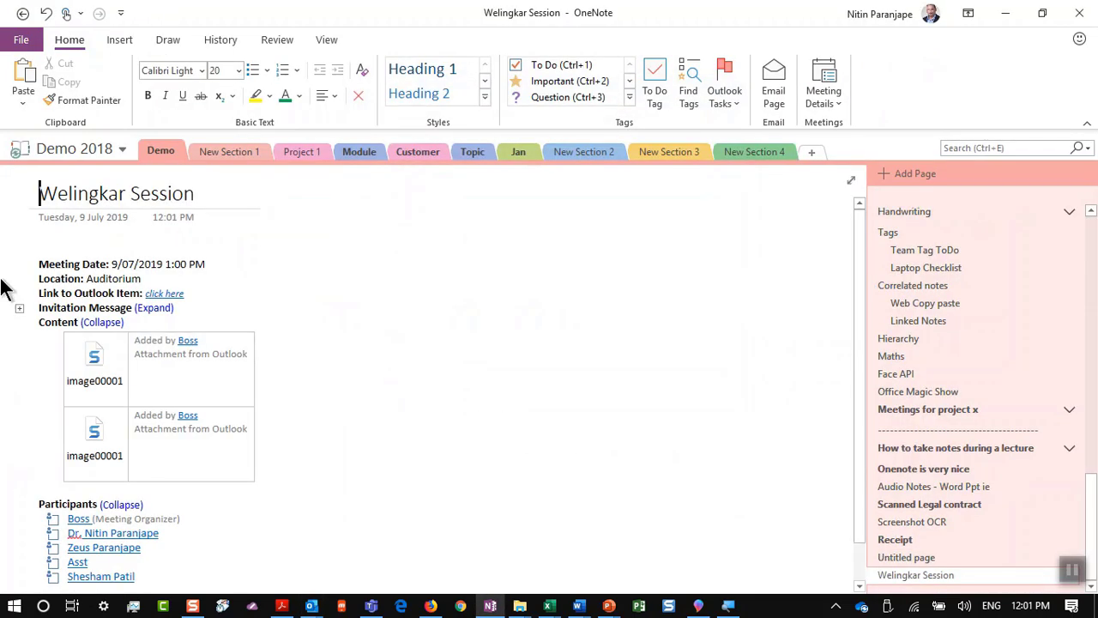
Step: Mark the four non-organizer participants as in attendance
scroll(4, 261, "up", 5)
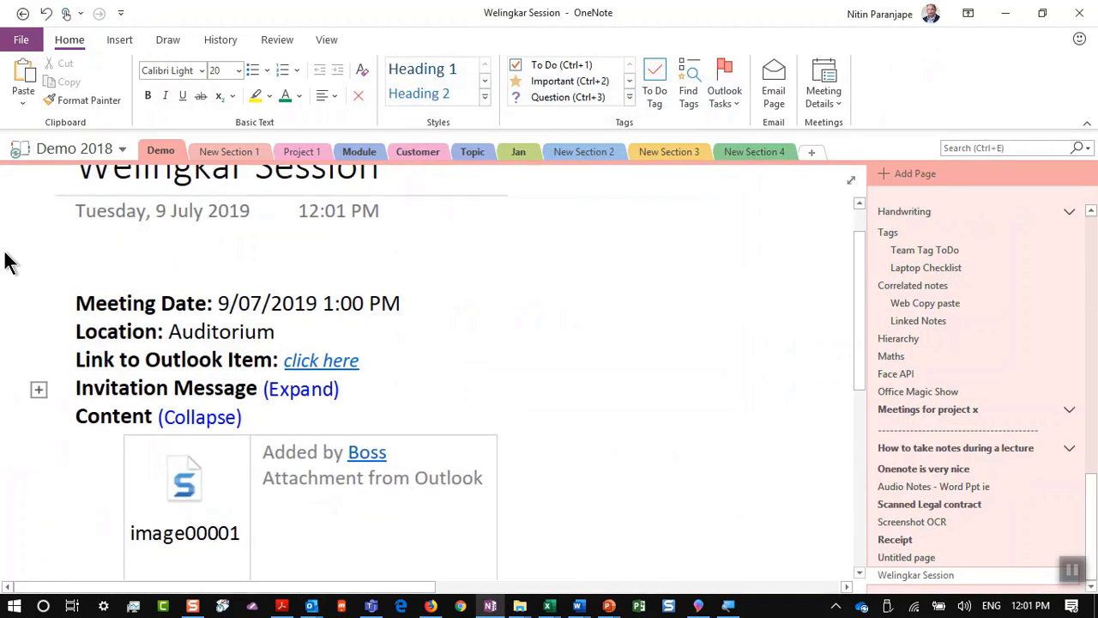
scroll(27, 242, "down", 5)
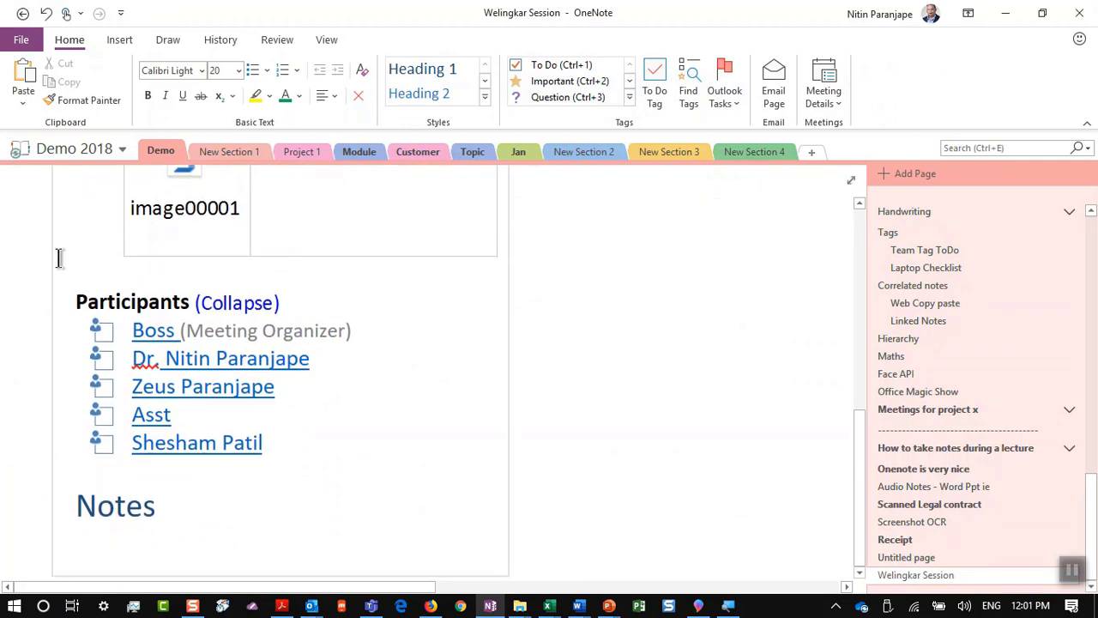
left_click(105, 364)
left_click(108, 388)
left_click(110, 413)
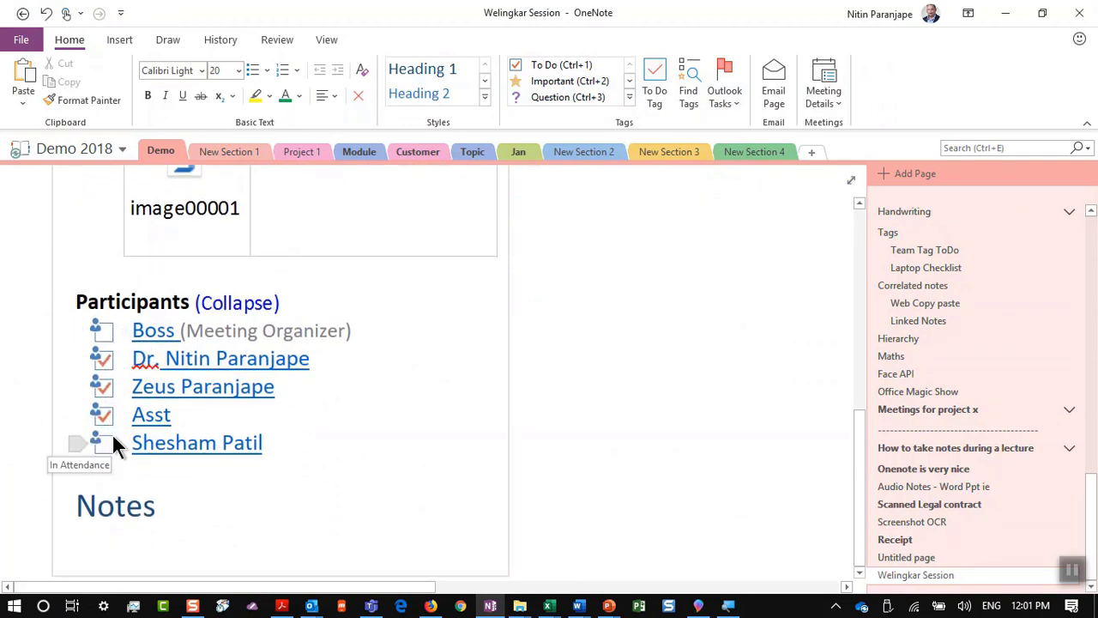
left_click(103, 443)
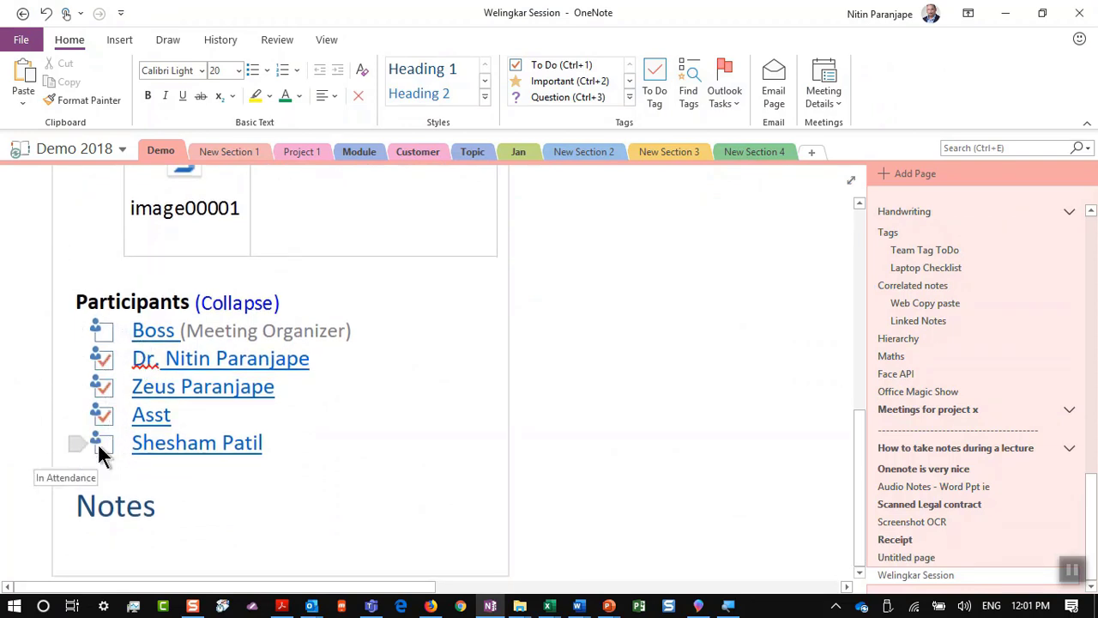
Step: Type sample notes and a larger 'Auto save WeSchool Demo' line under Notes, then close OneNote
left_click(201, 521)
key("Return")
type("Fkdsjafkjdsa fl")
type("jkfds al;kfjdsa")
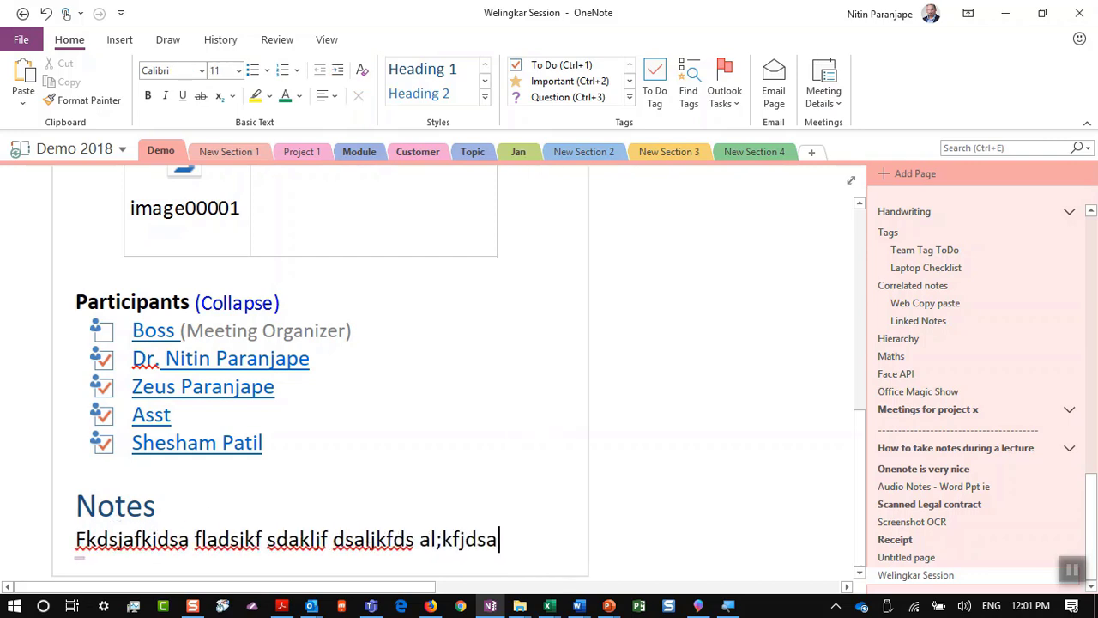
key("Return")
key("Return")
key("Return")
key("Return")
key("Return")
type("\\")
left_click(201, 522)
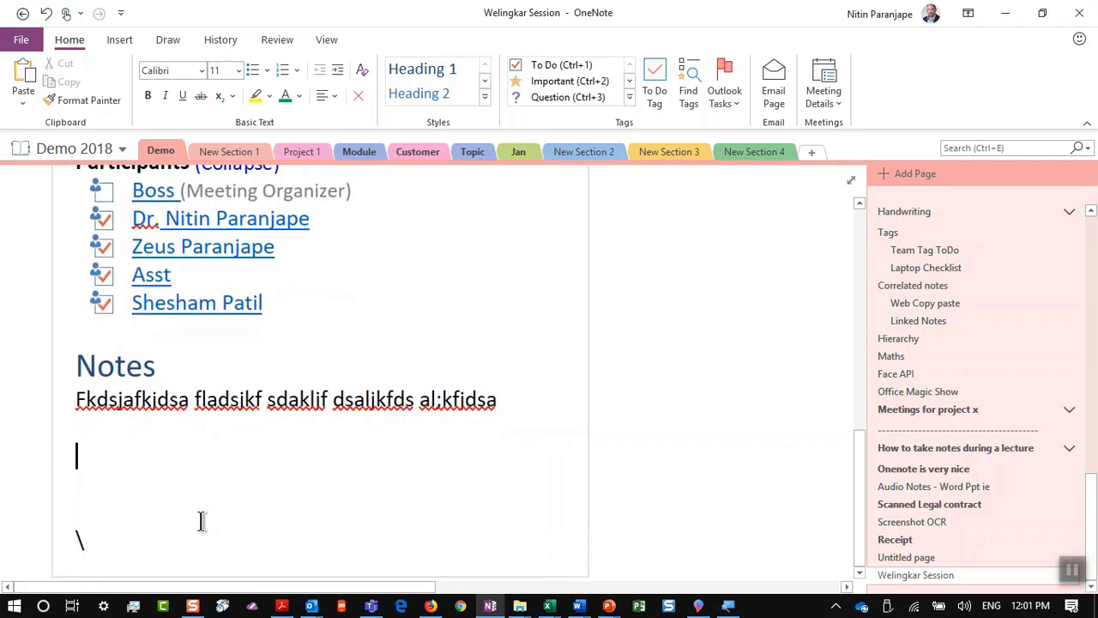
key("ctrl+shift+period")
key("ctrl+shift+period")
key("ctrl+shift+period")
key("ctrl+shift+period")
key("ctrl+shift+period")
key("ctrl+shift+period")
key("ctrl+shift+period")
key("ctrl+shift+period")
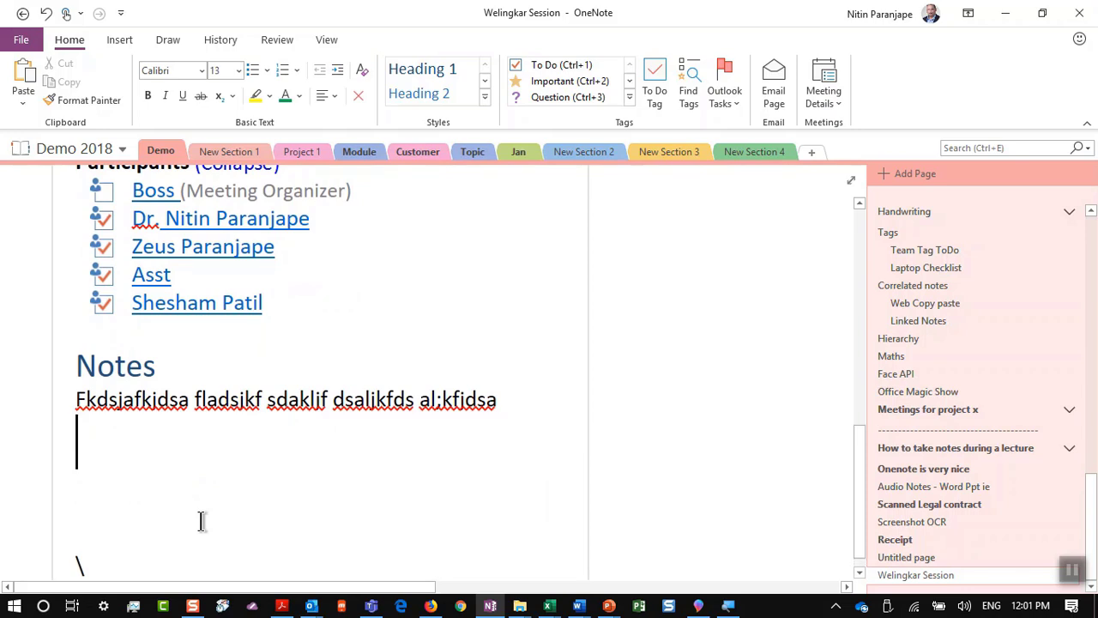
type("Auto sa")
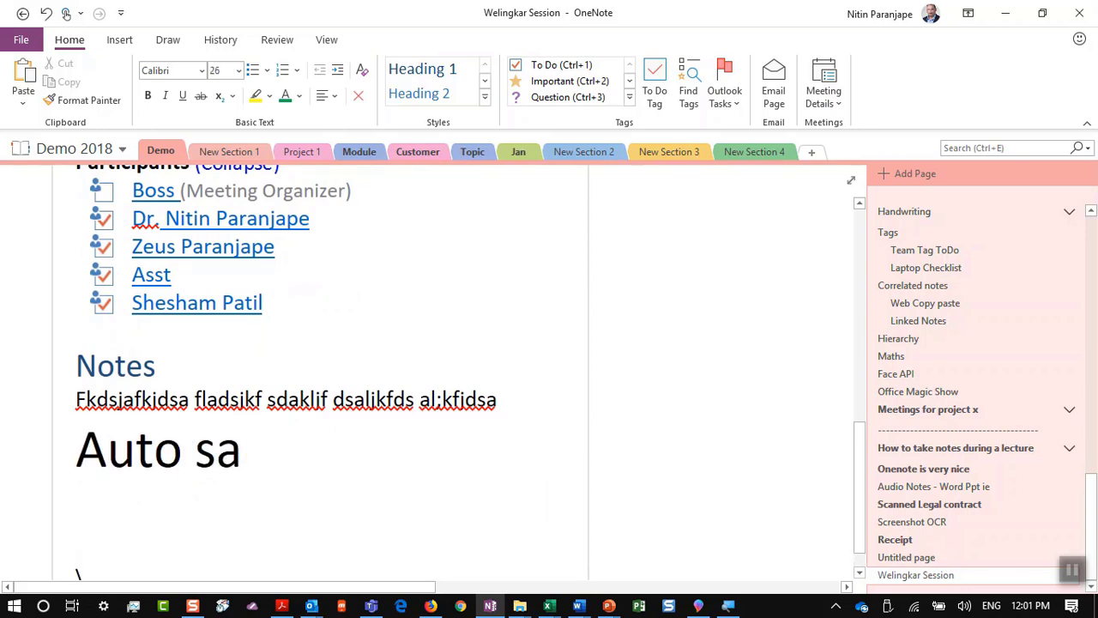
type("ve We")
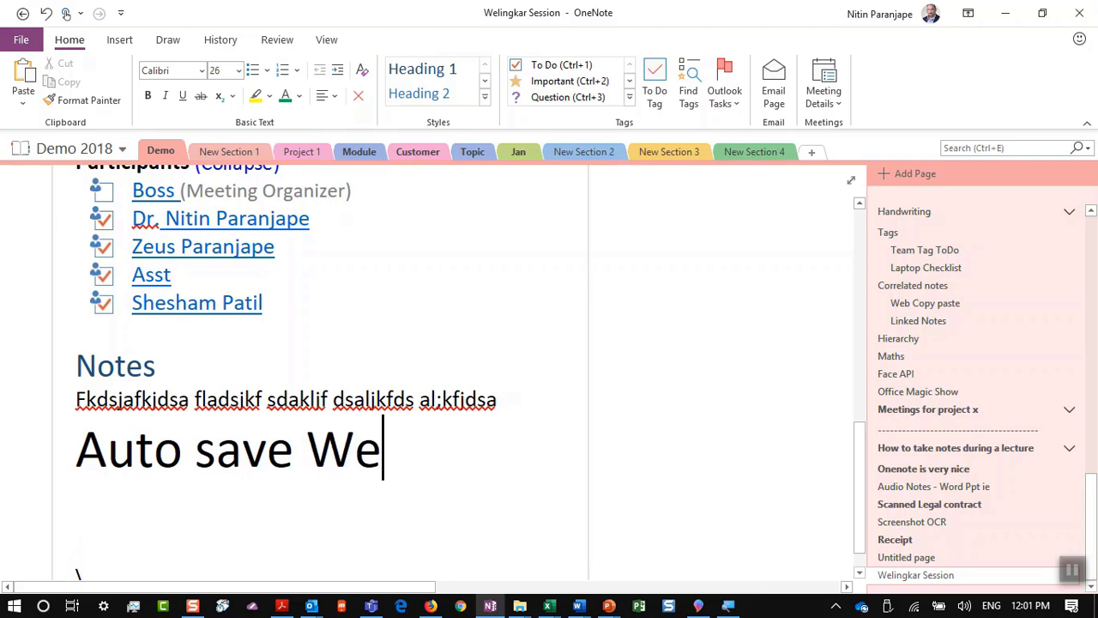
type("School Demo")
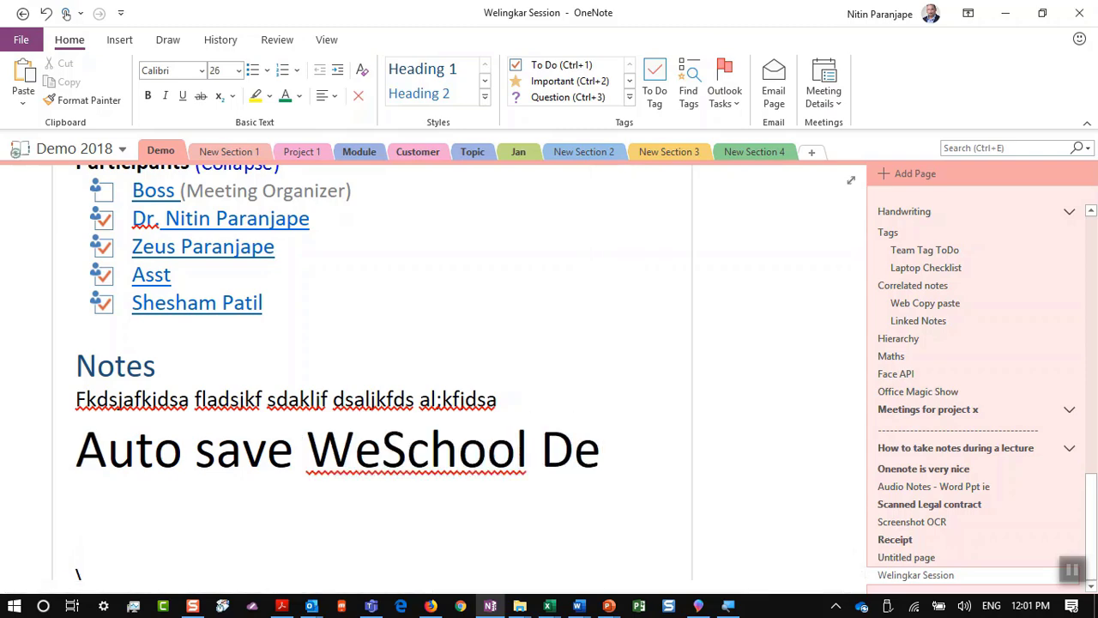
left_click(1079, 13)
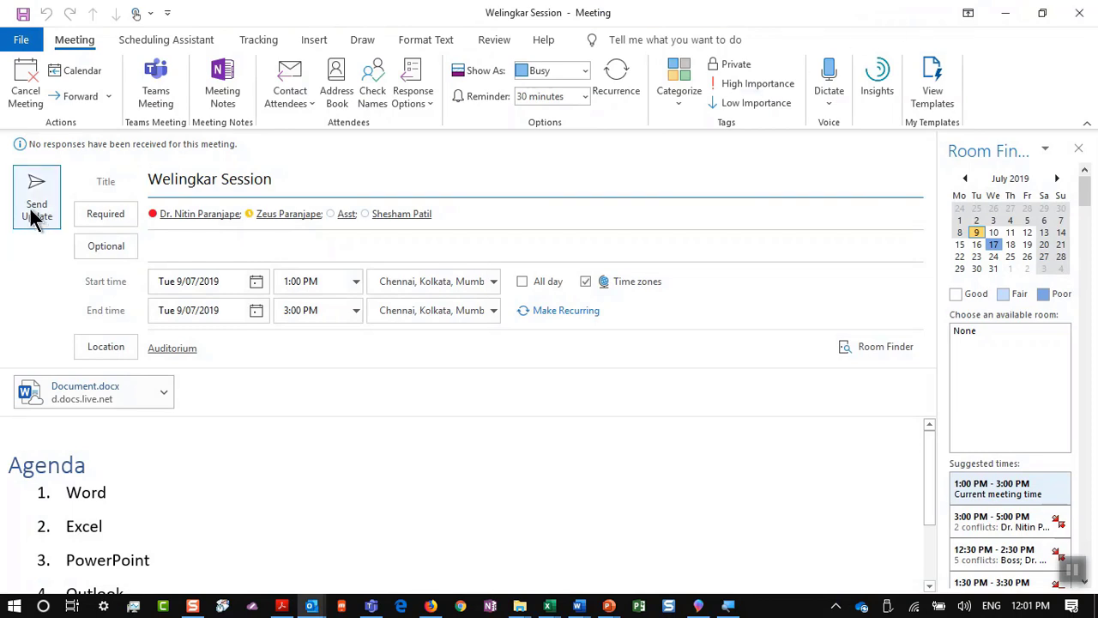
Step: Send the meeting update and reopen the Welingkar Session meeting notes, taking notes on your own
left_click(32, 204)
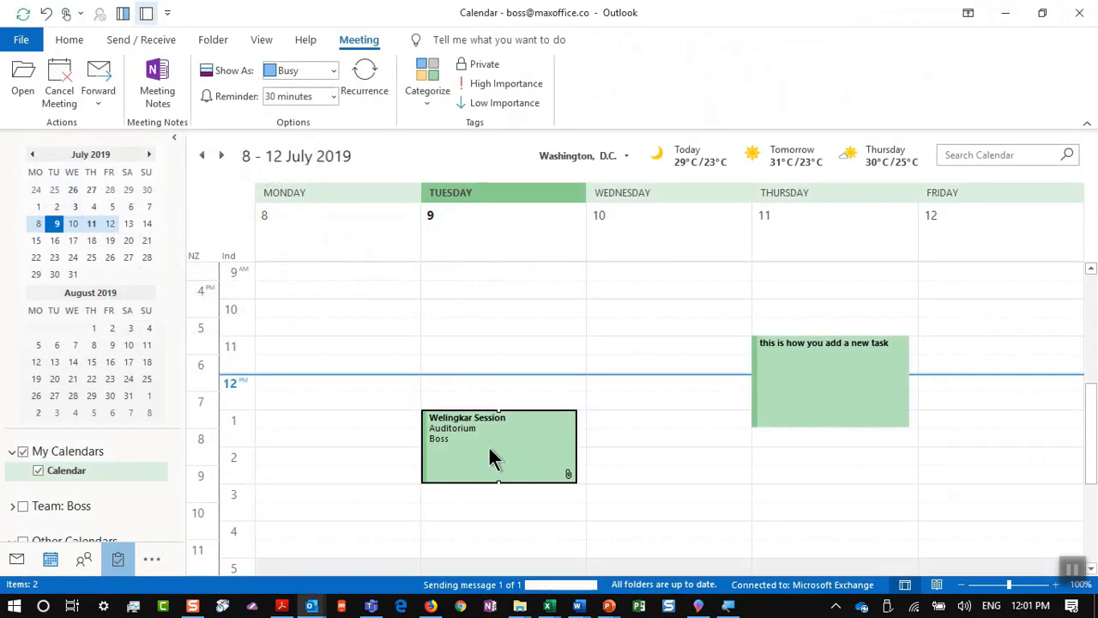
mouse_move(489, 449)
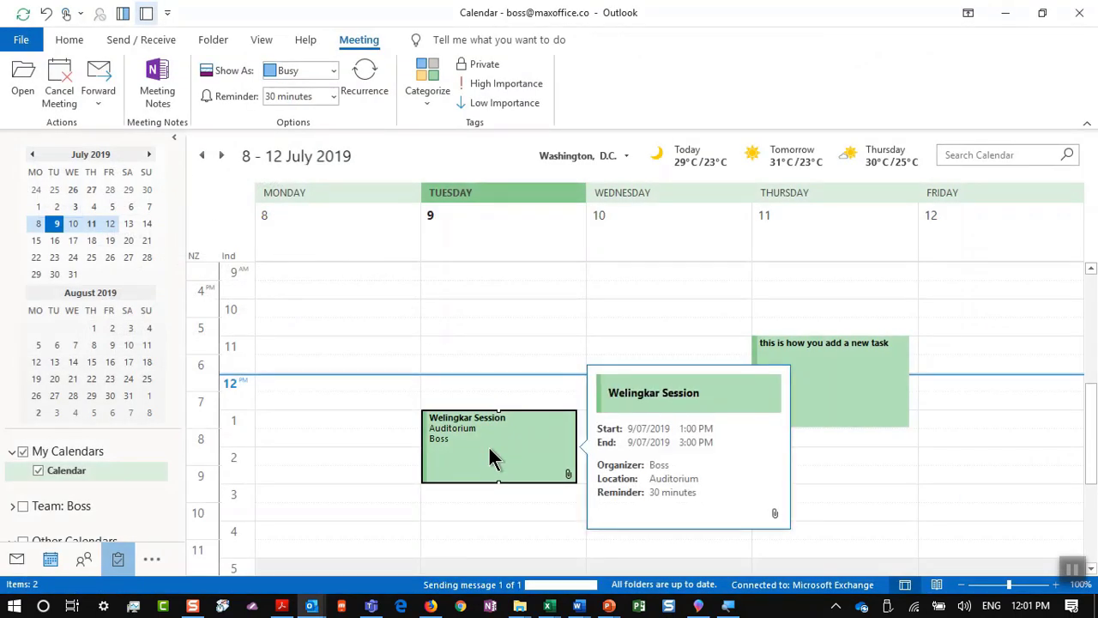
right_click(487, 456)
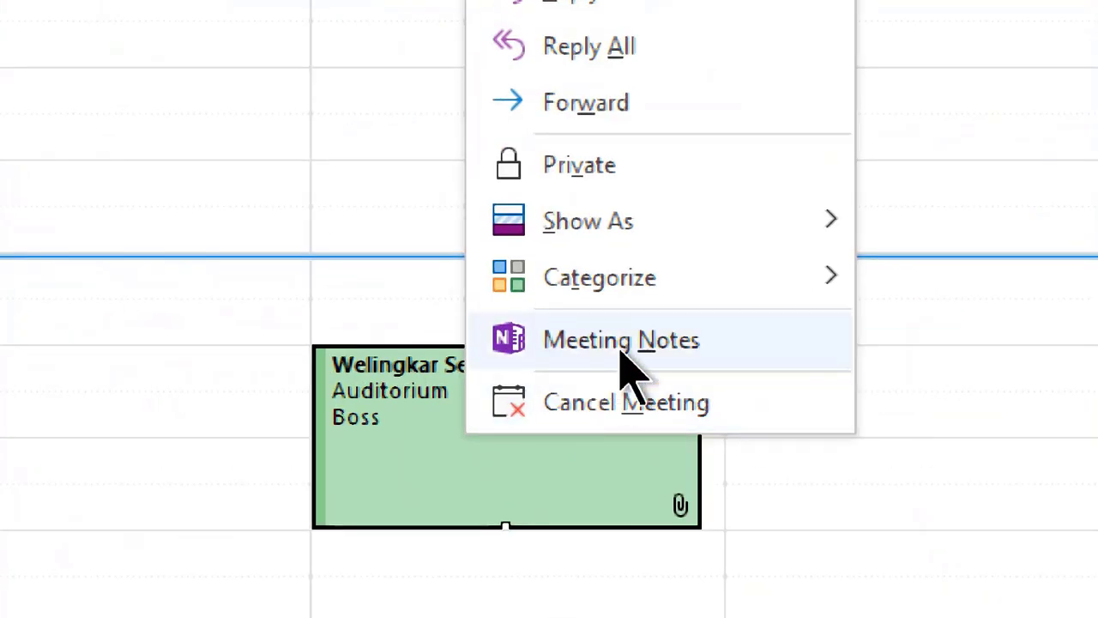
left_click(617, 349)
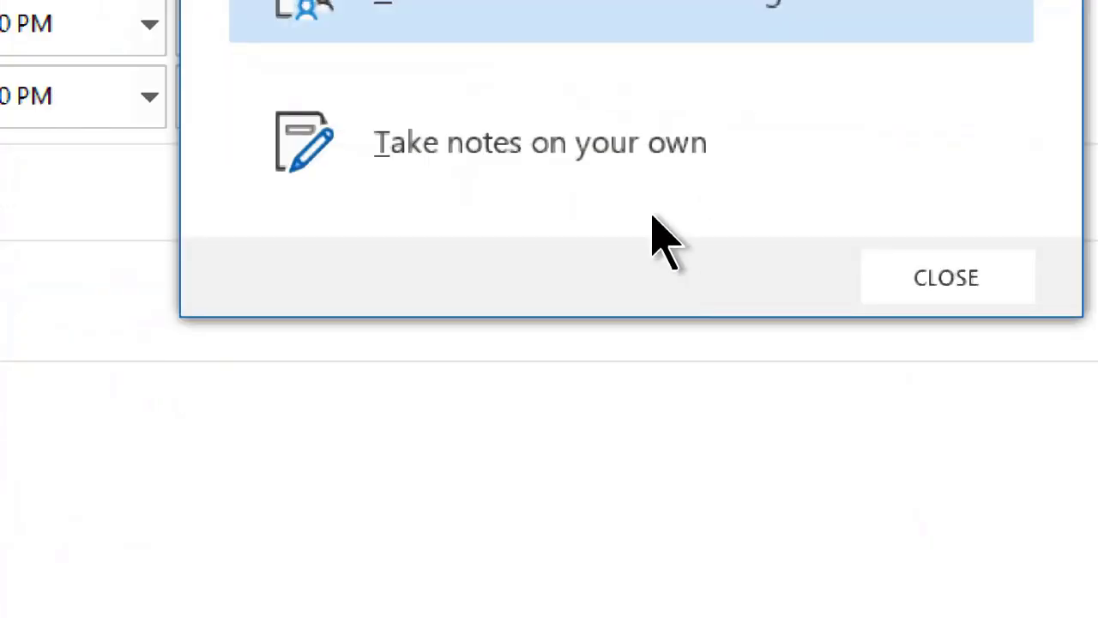
left_click(649, 164)
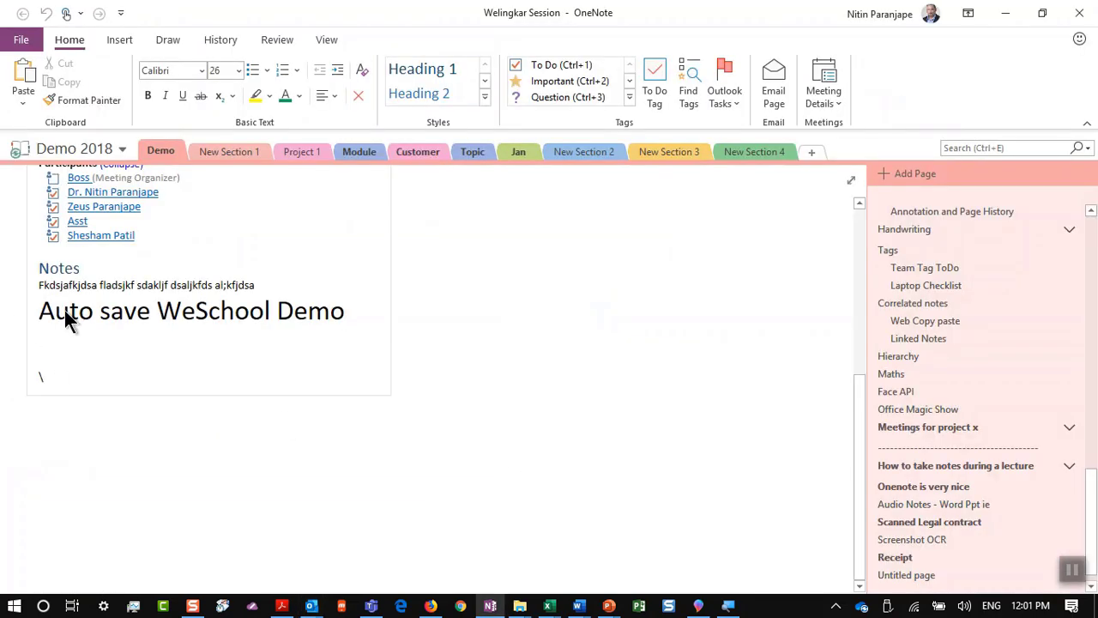
Step: Show the 'Convert notes to Tasks' slide, then return to OneNote on the line above the backslash
scroll(86, 351, "up", 3)
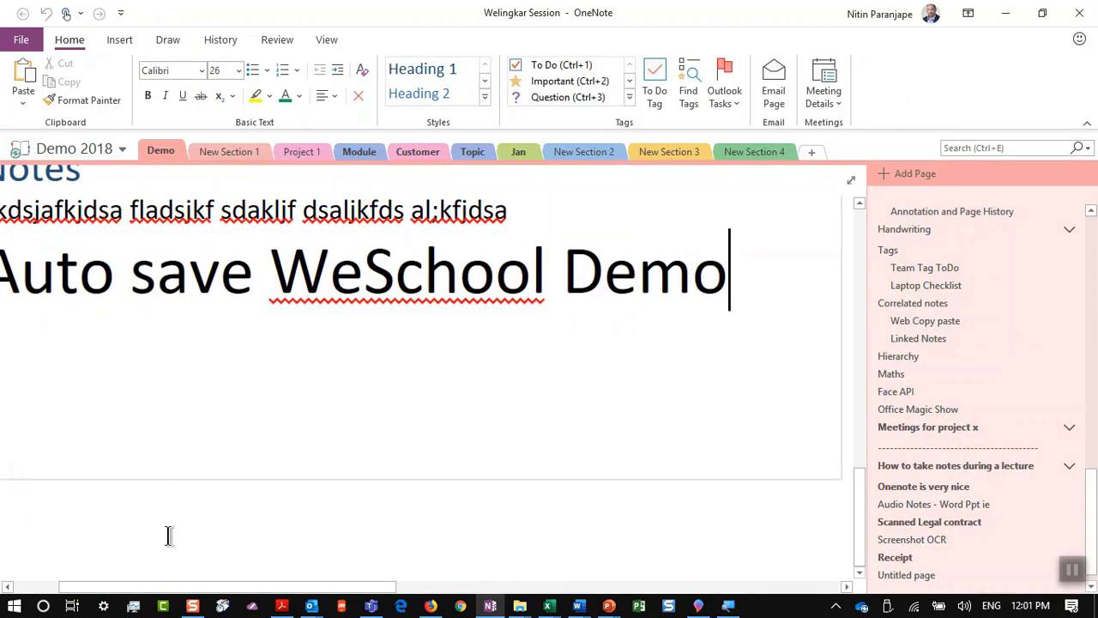
left_click_drag(171, 592, 7, 592)
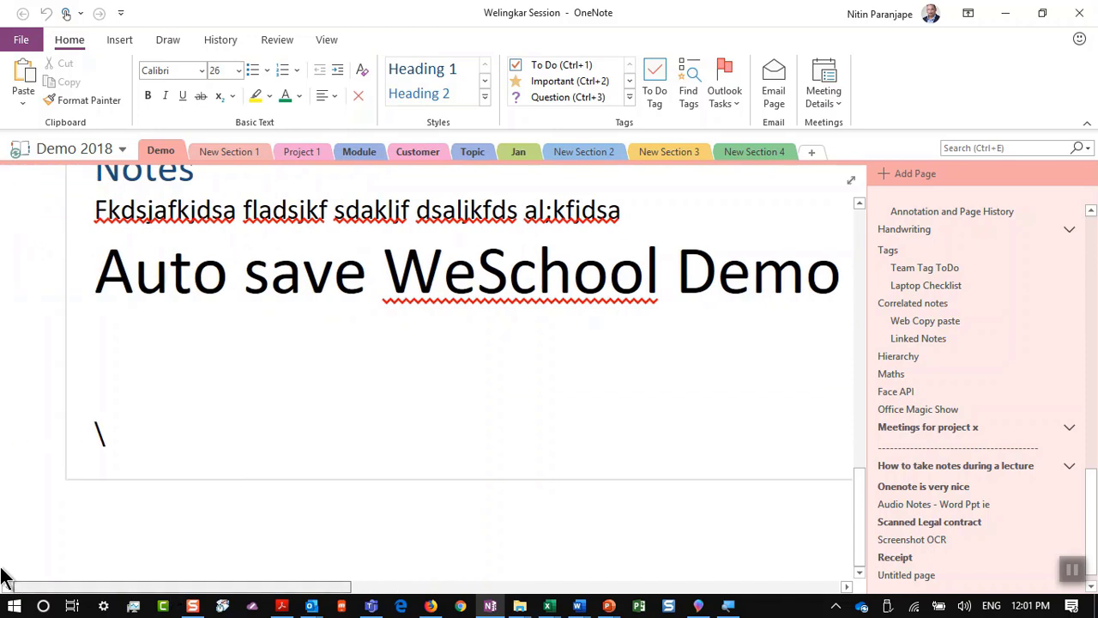
left_click(131, 439)
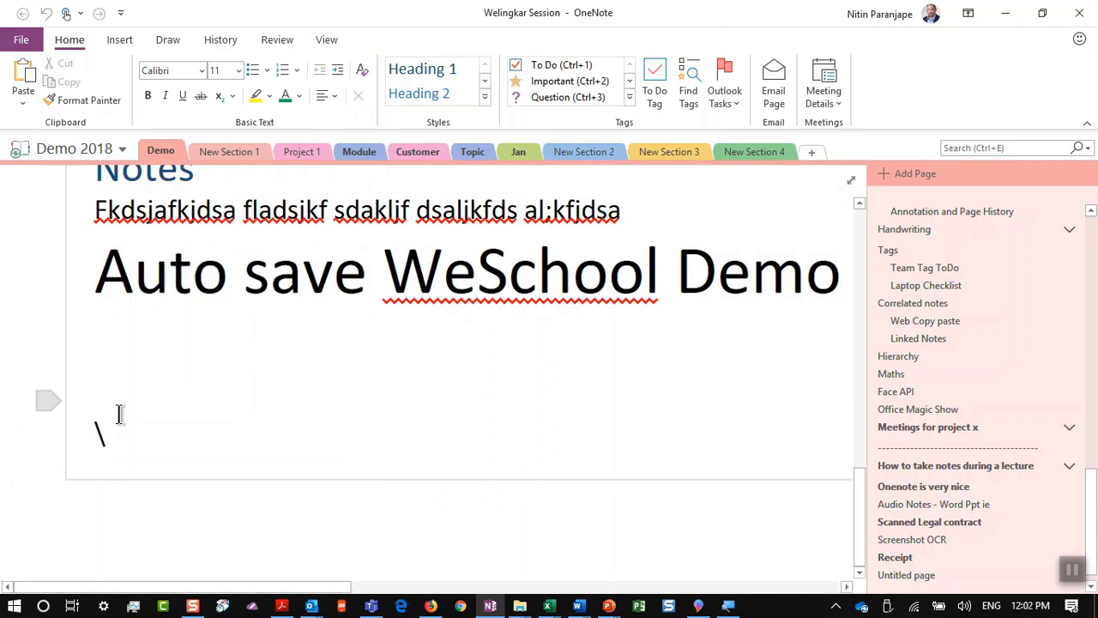
key("alt+Tab")
key("alt+Tab")
key("alt+Tab")
key("alt+Tab")
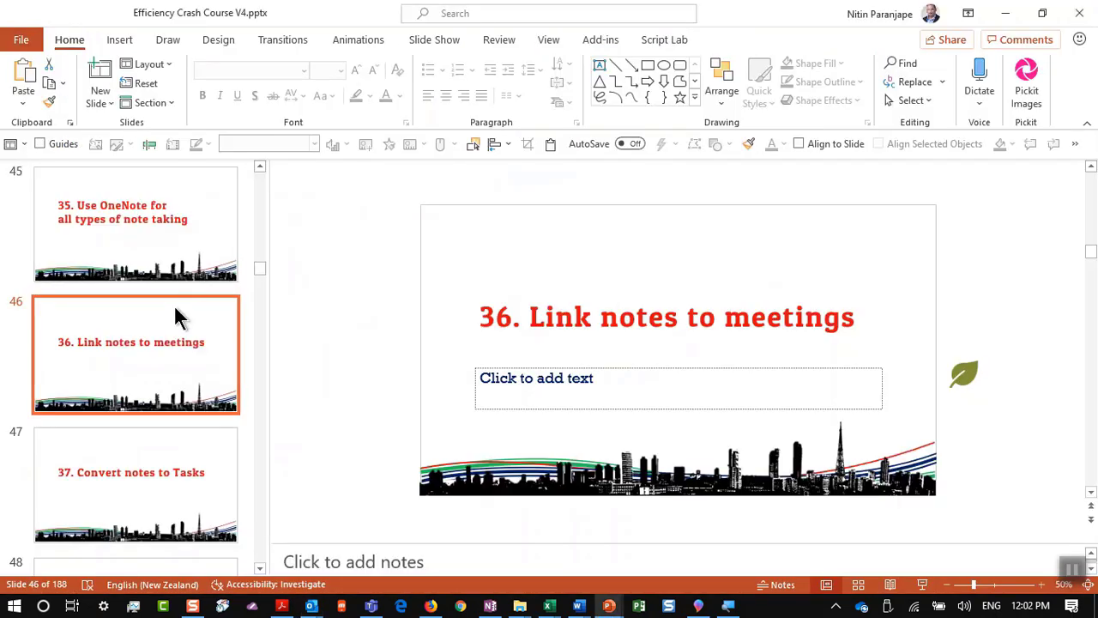
left_click(163, 455)
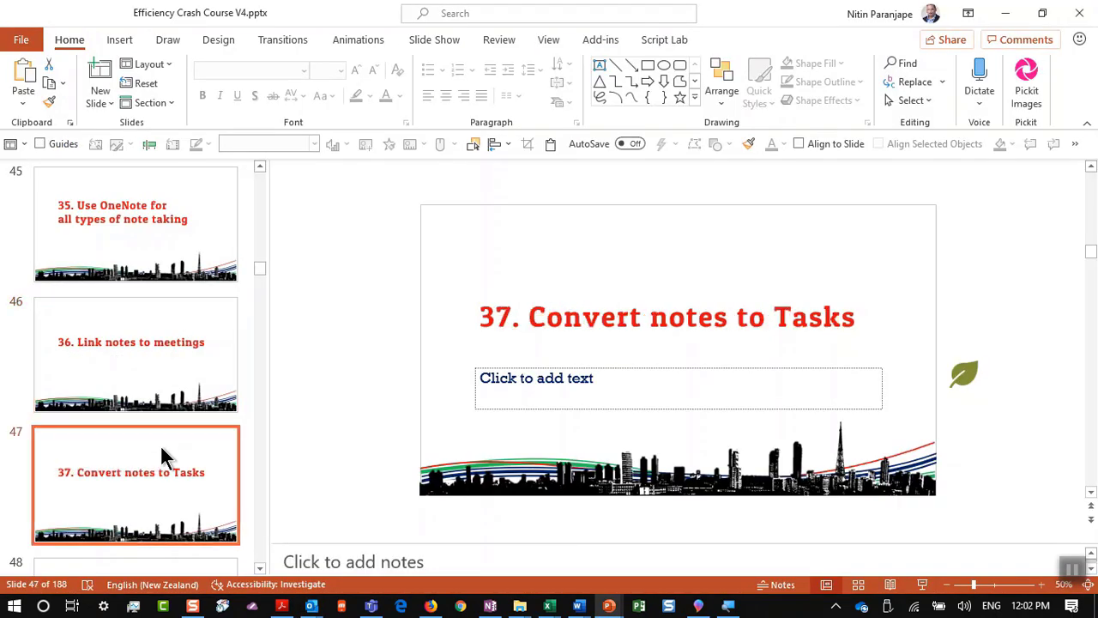
key("alt+Tab")
key("alt+Tab")
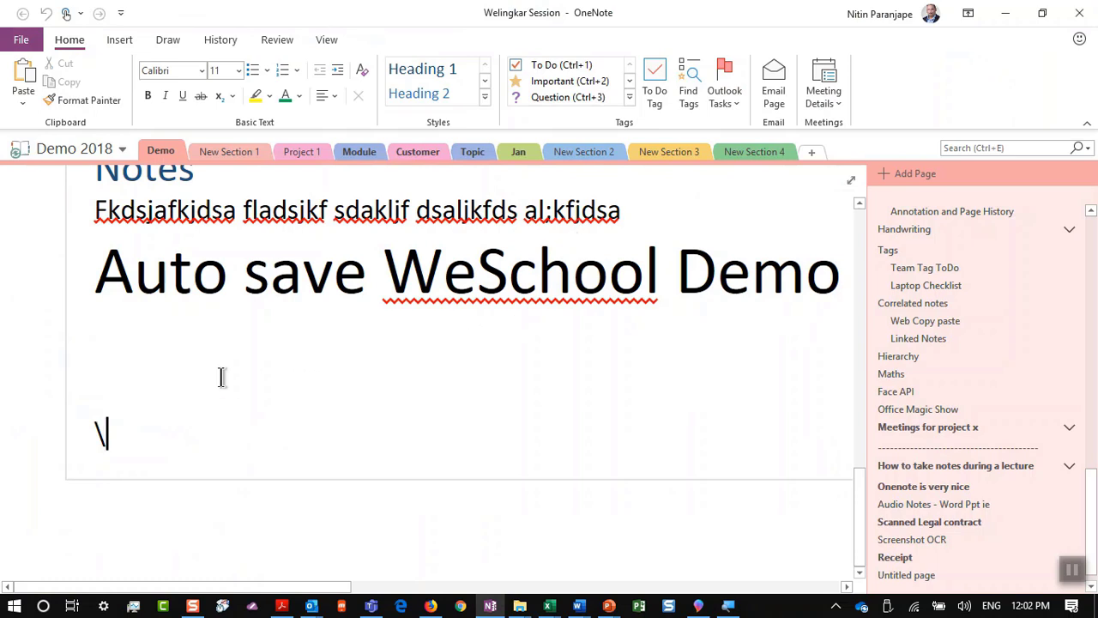
left_click(123, 355)
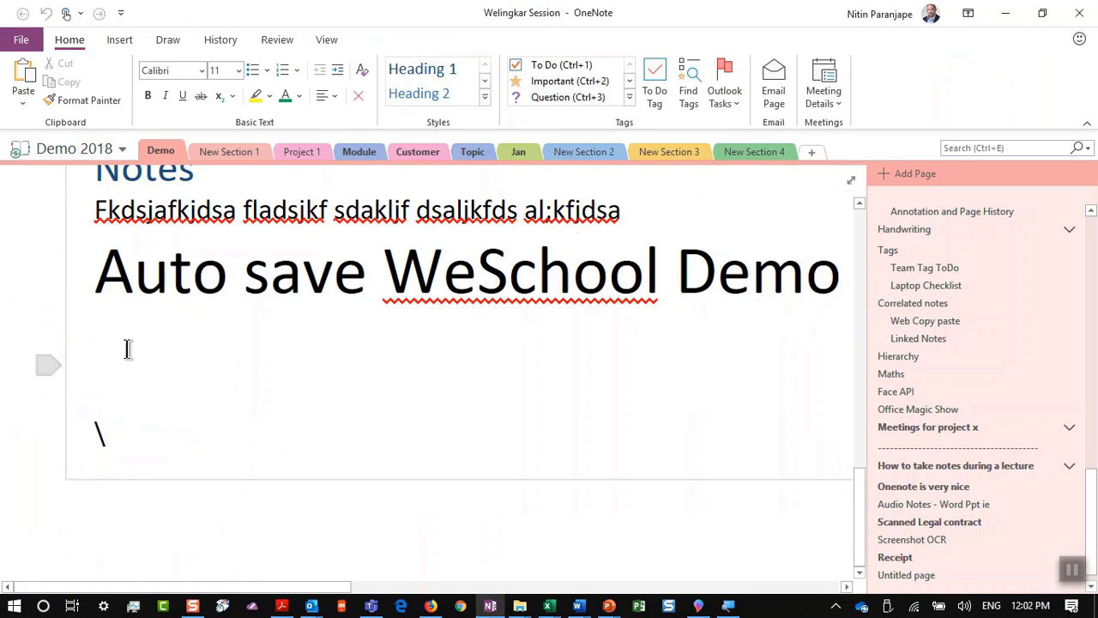
scroll(129, 356, "up", 3)
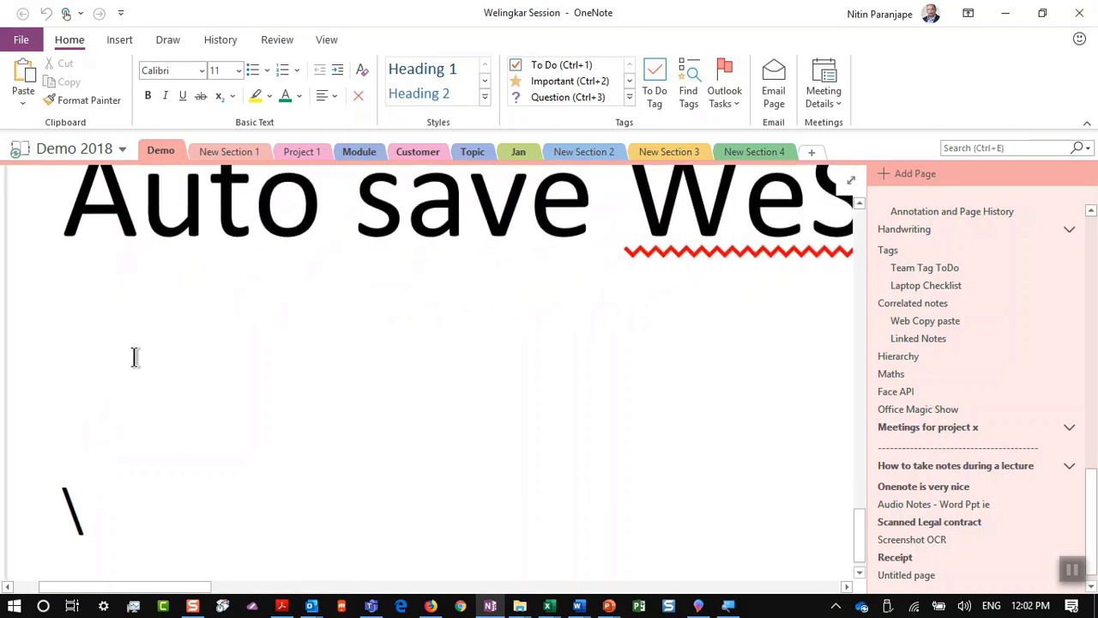
Step: Type 'Install Office 365' and flag it as an Outlook task due Tomorrow
type("Install Offic")
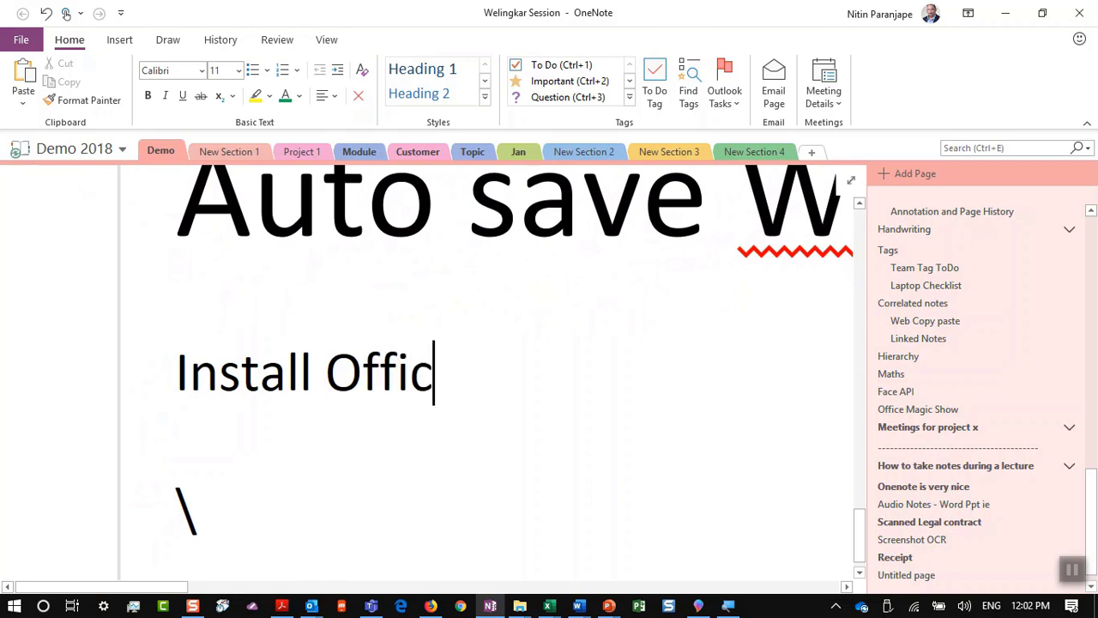
type("e 365")
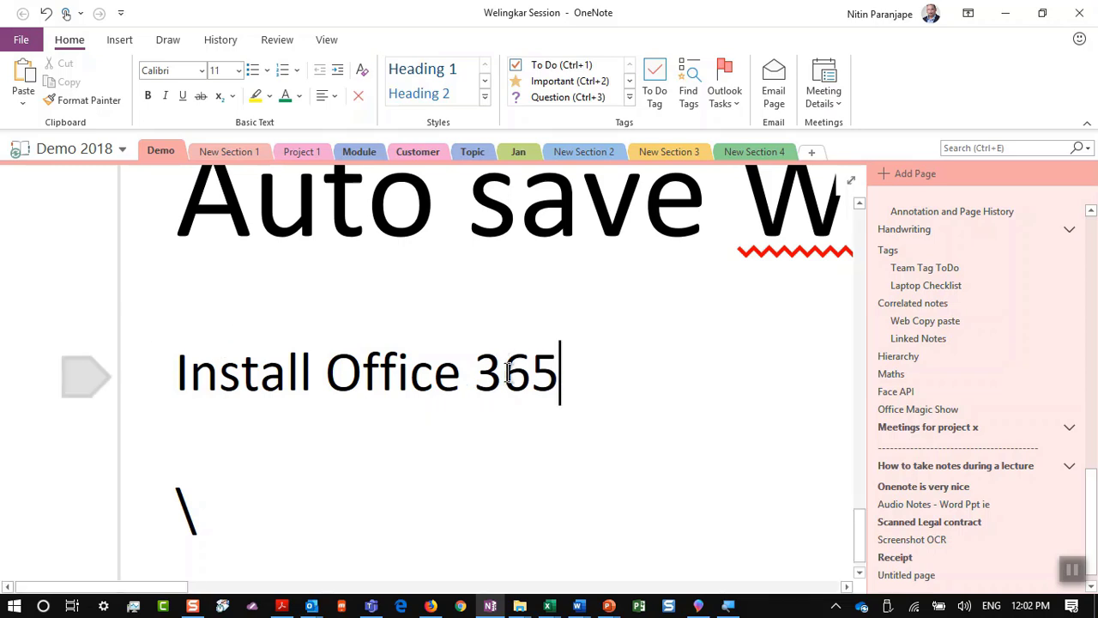
right_click(508, 370)
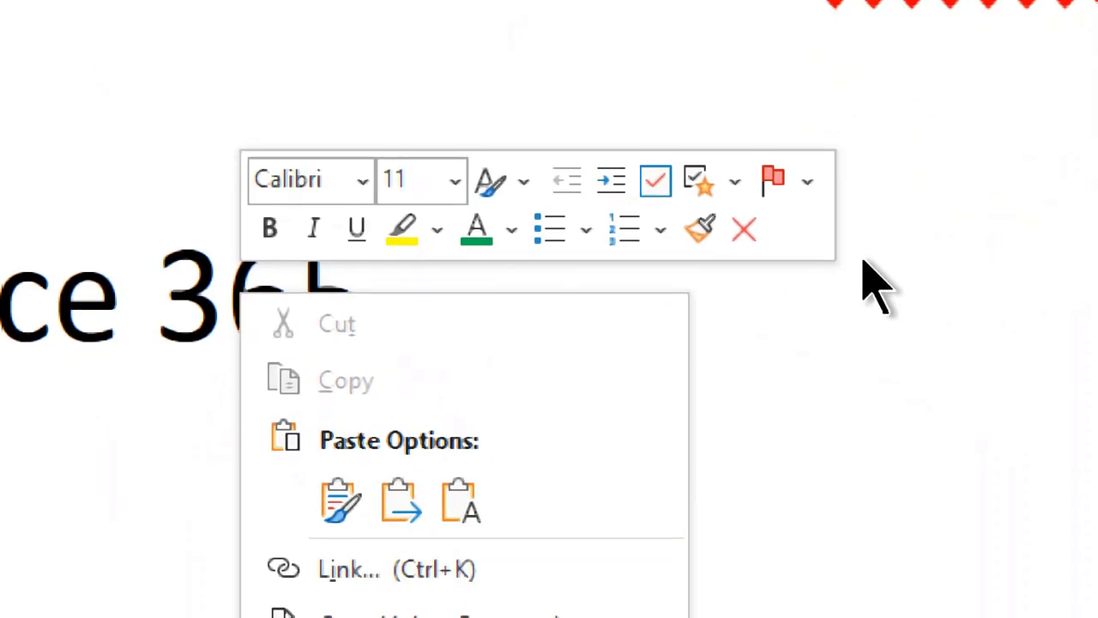
left_click(794, 176)
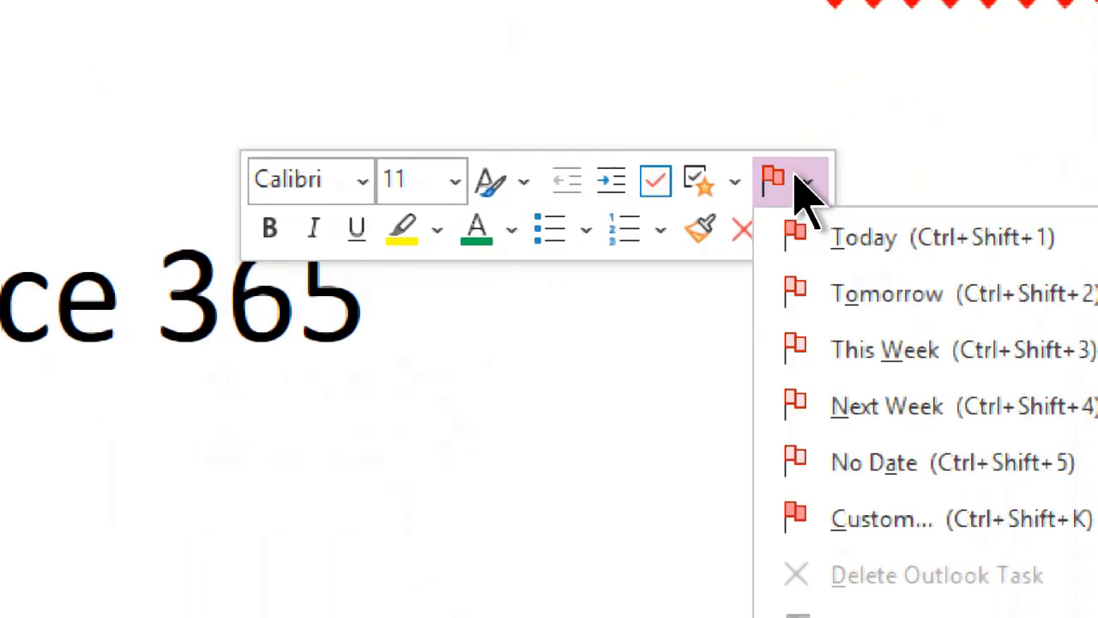
left_click(868, 293)
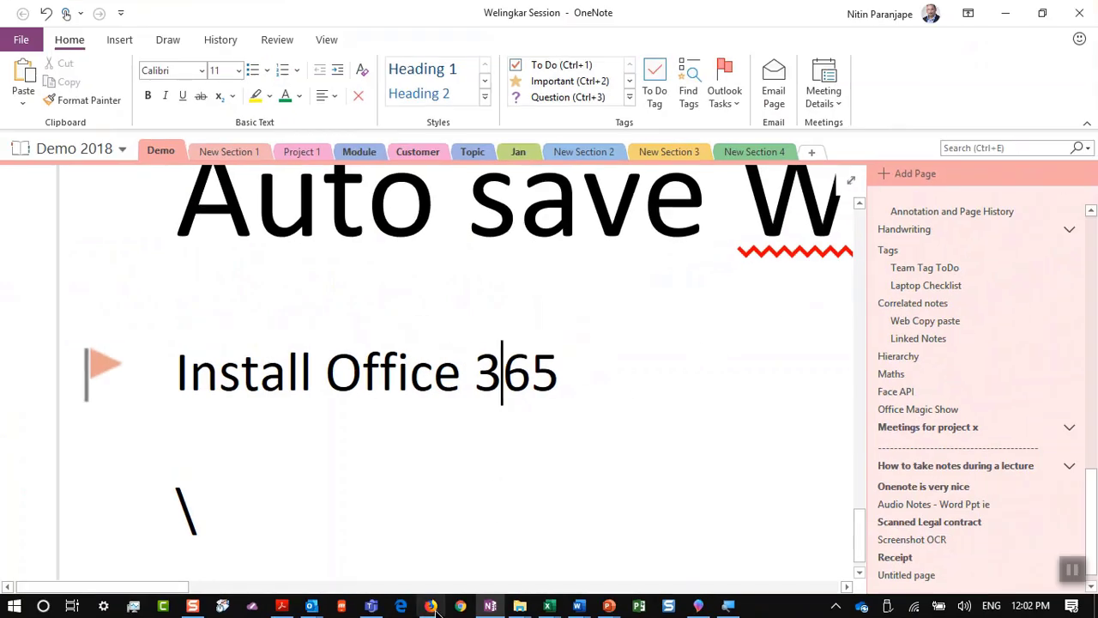
Step: Mark the Install Office 365 task complete in Outlook's To-Do List
mouse_move(319, 611)
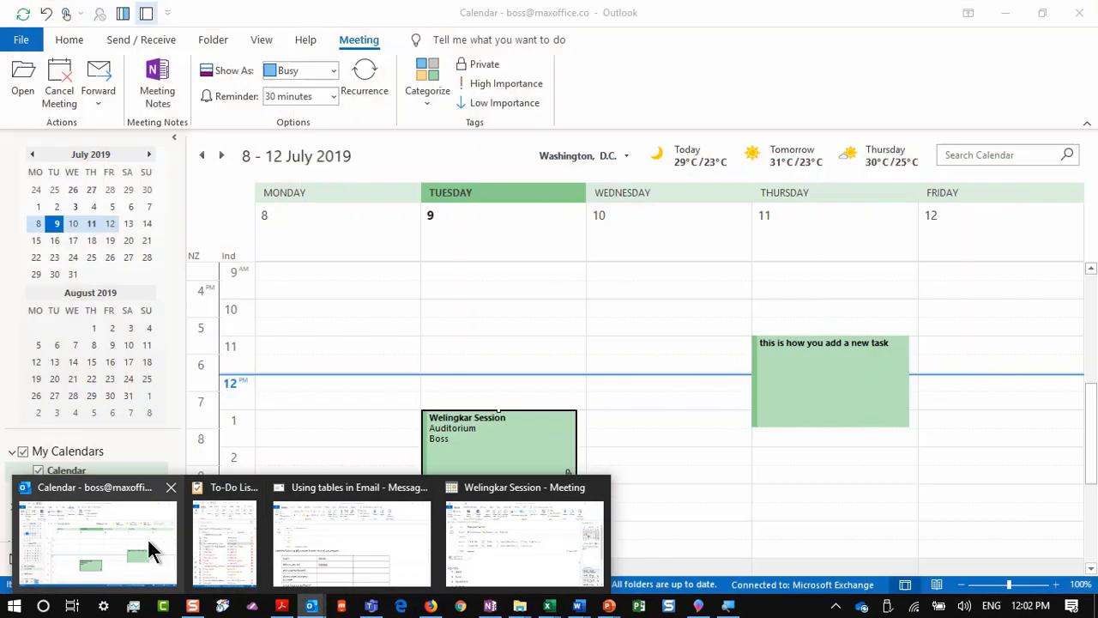
left_click(148, 538)
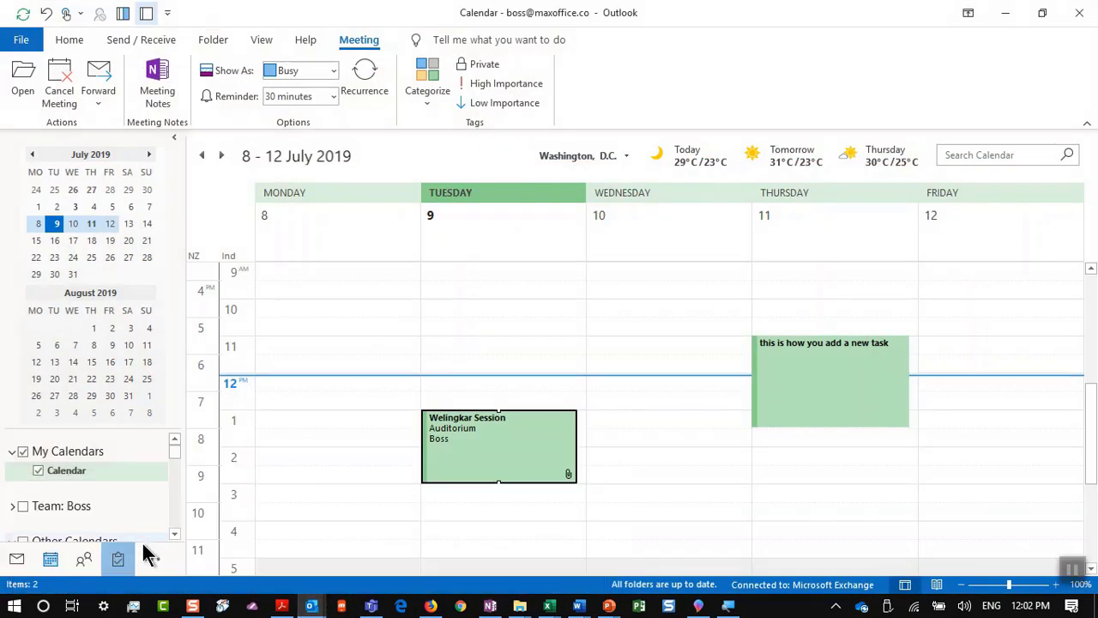
left_click(114, 558)
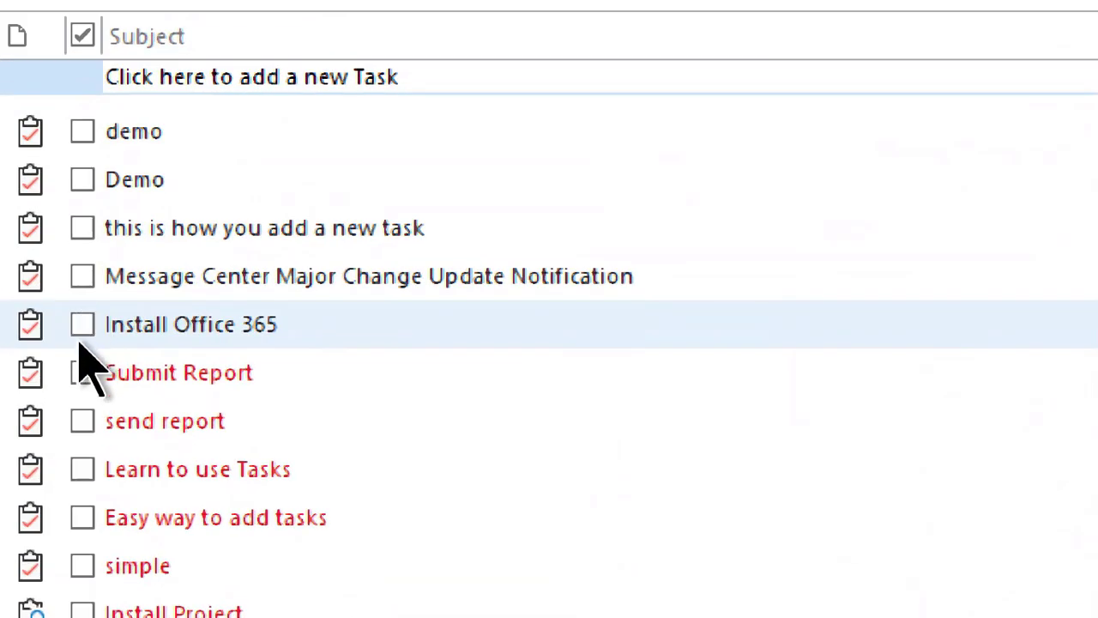
left_click(76, 313)
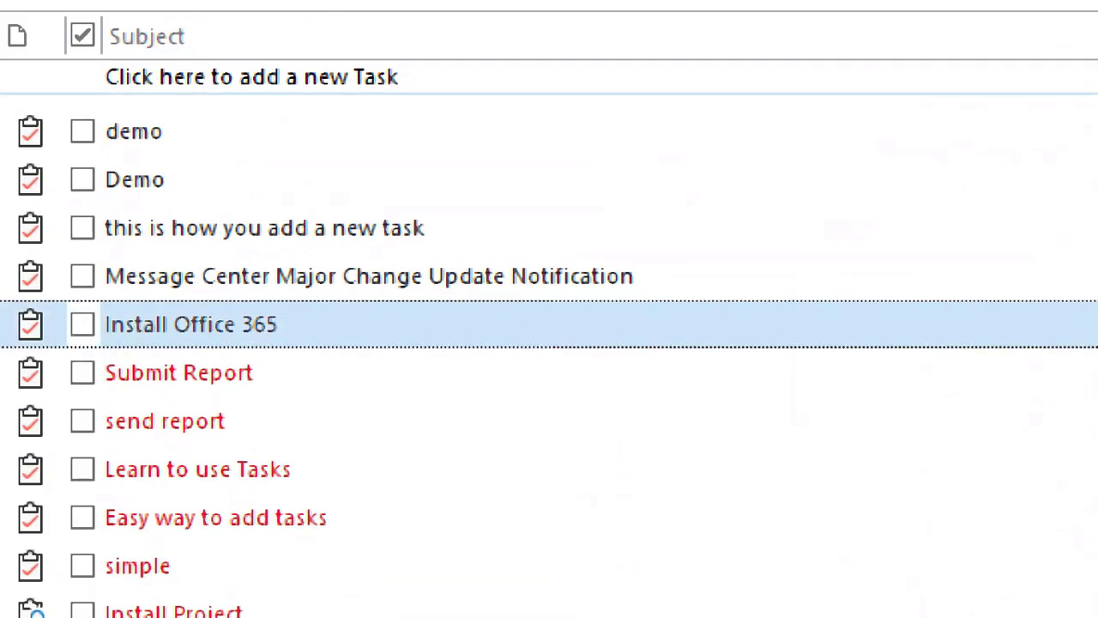
left_click(83, 323)
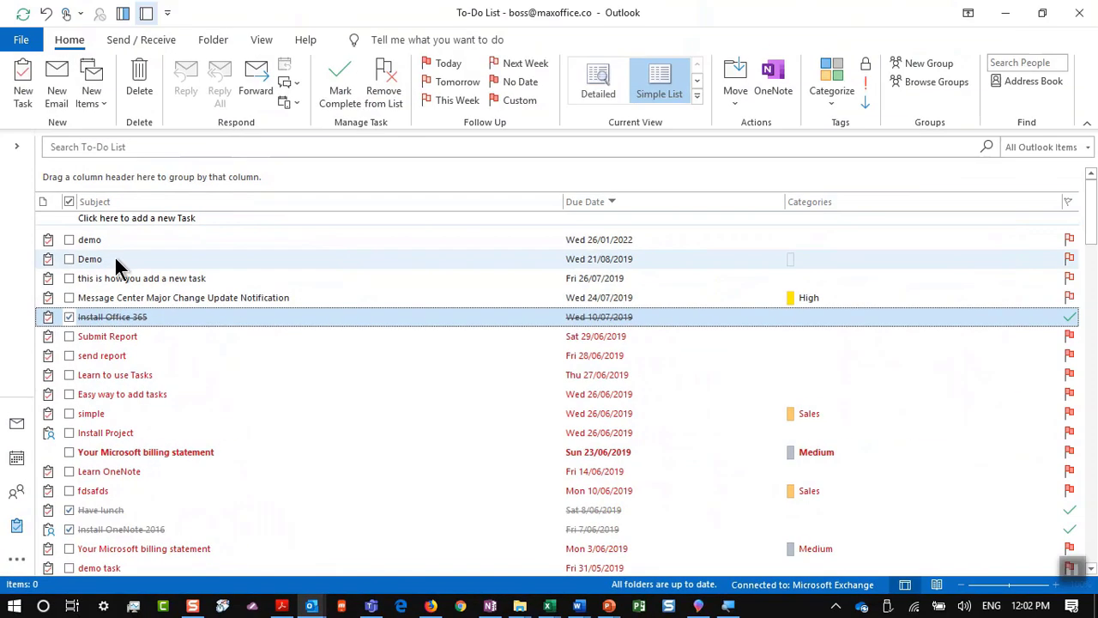
Step: Return to the OneNote task line, then show slide 48, Browser Copy Paste to OneNote
key("alt+Tab")
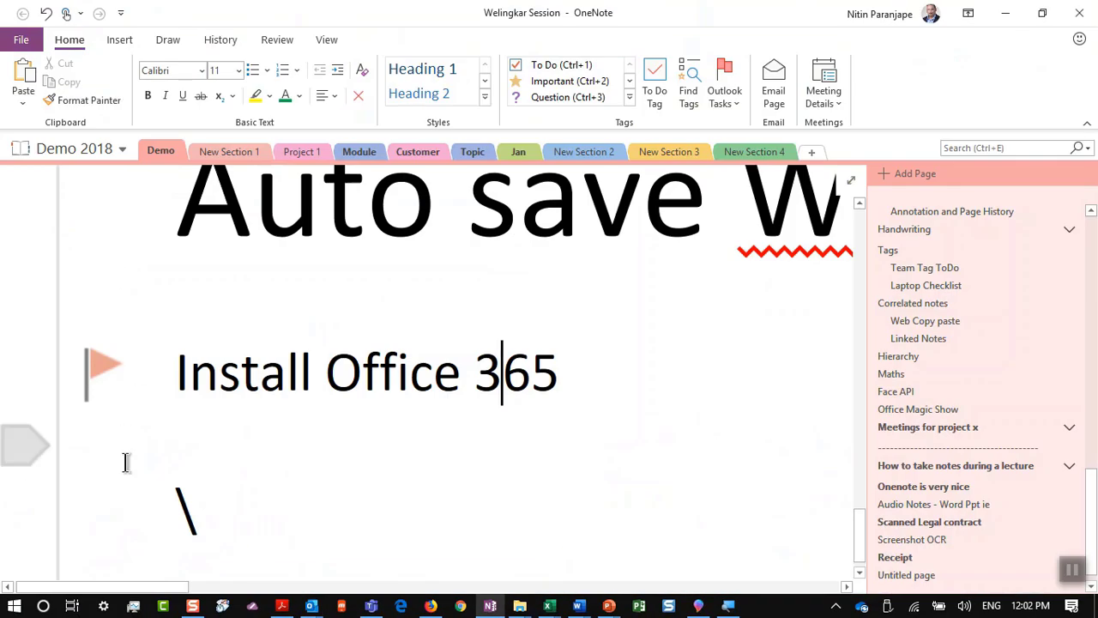
mouse_move(97, 394)
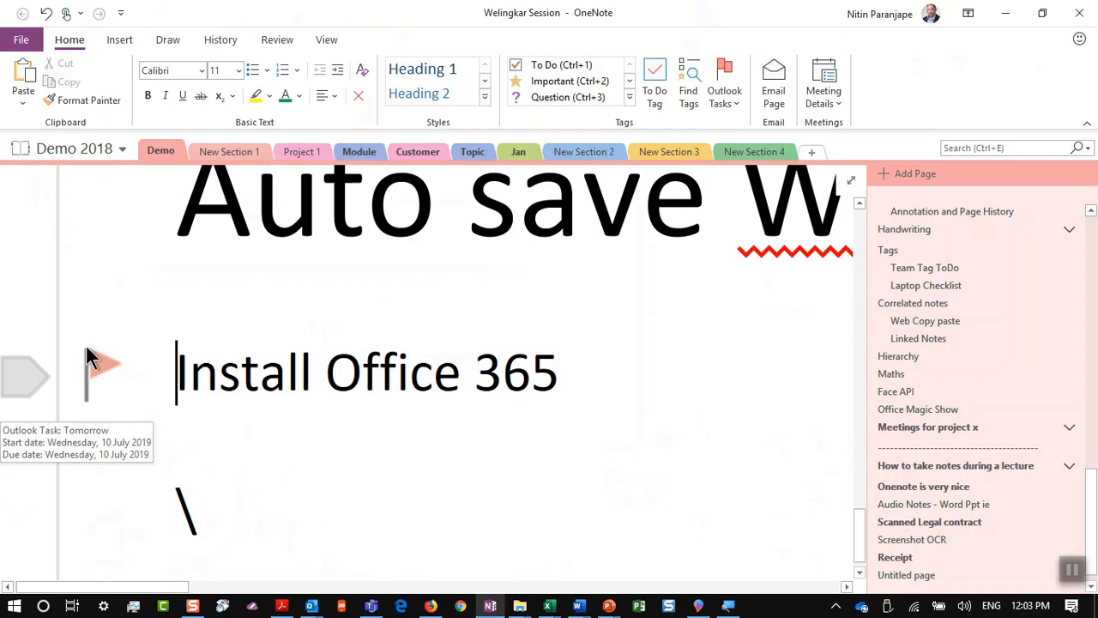
left_click(643, 360)
key("alt+Tab")
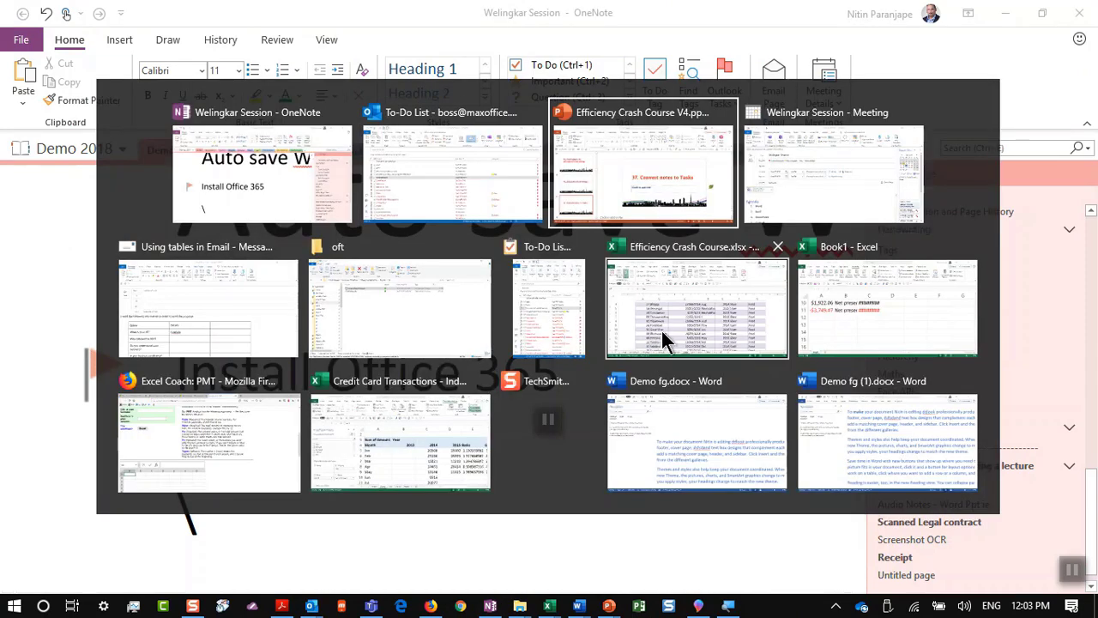
scroll(190, 395, "down", 2)
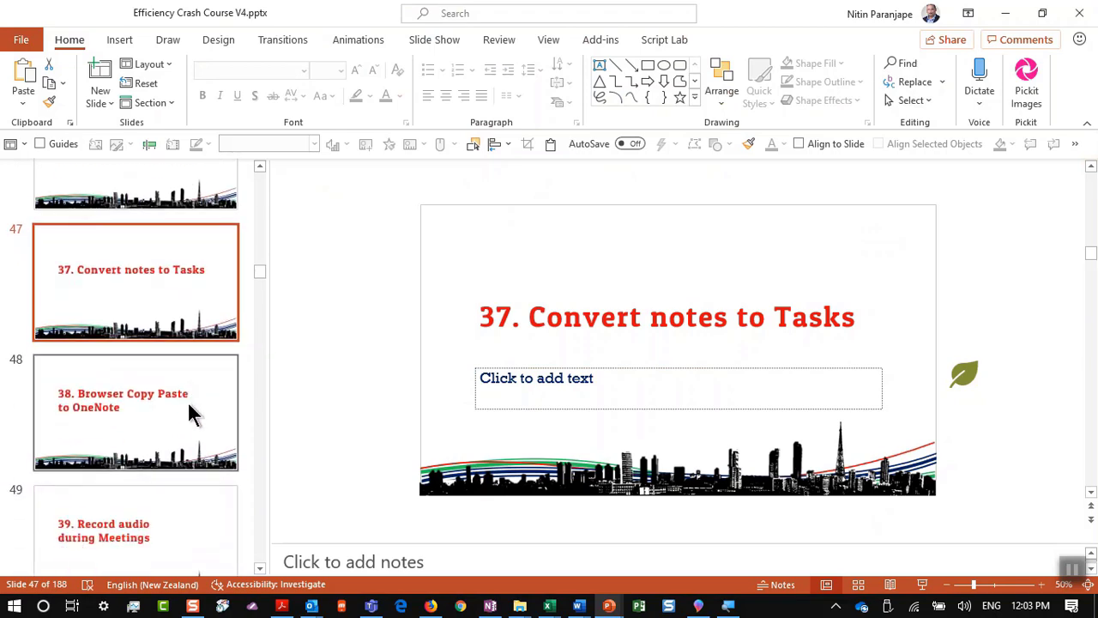
left_click(199, 410)
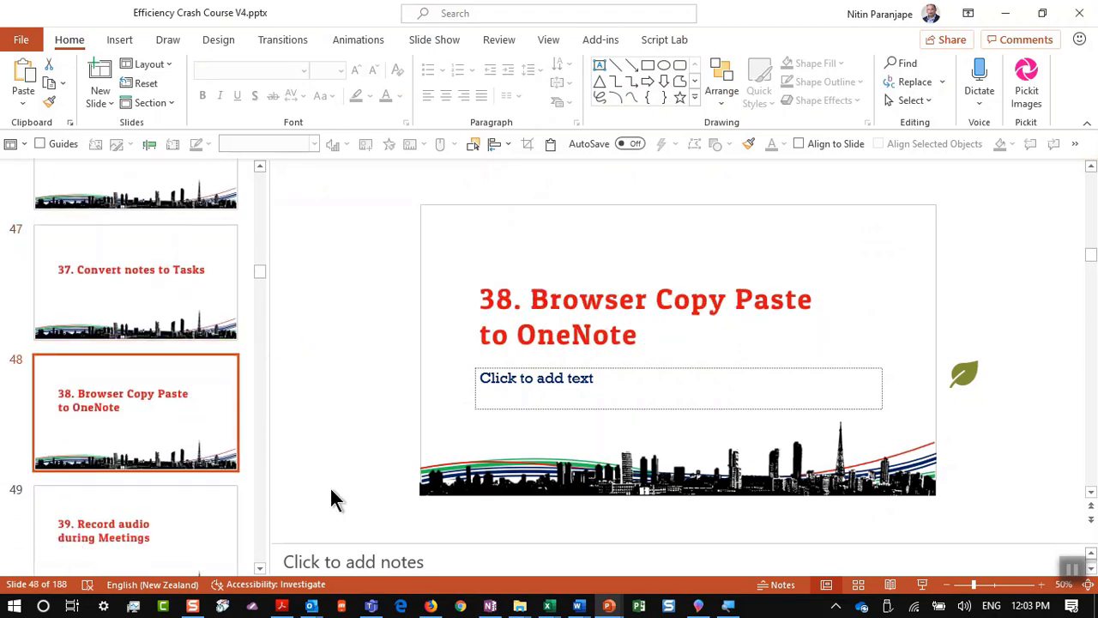
left_click(431, 606)
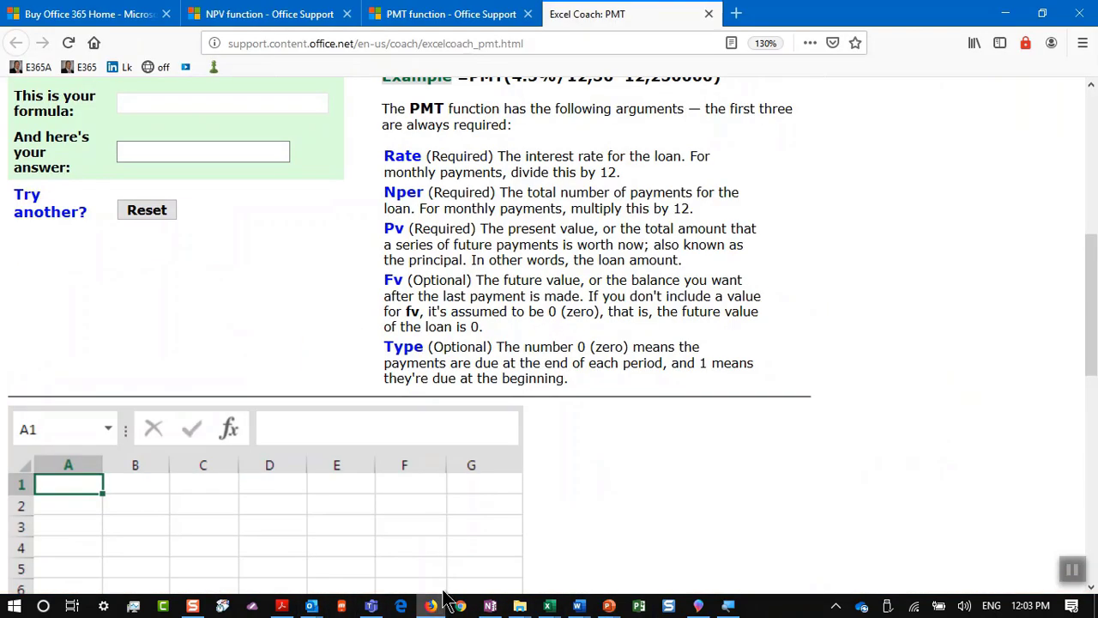
Step: Copy the PMT function's intro paragraph from the Excel Formula Coach page, then bring up the Word document
scroll(148, 120, "up", 5)
scroll(147, 120, "up", 1)
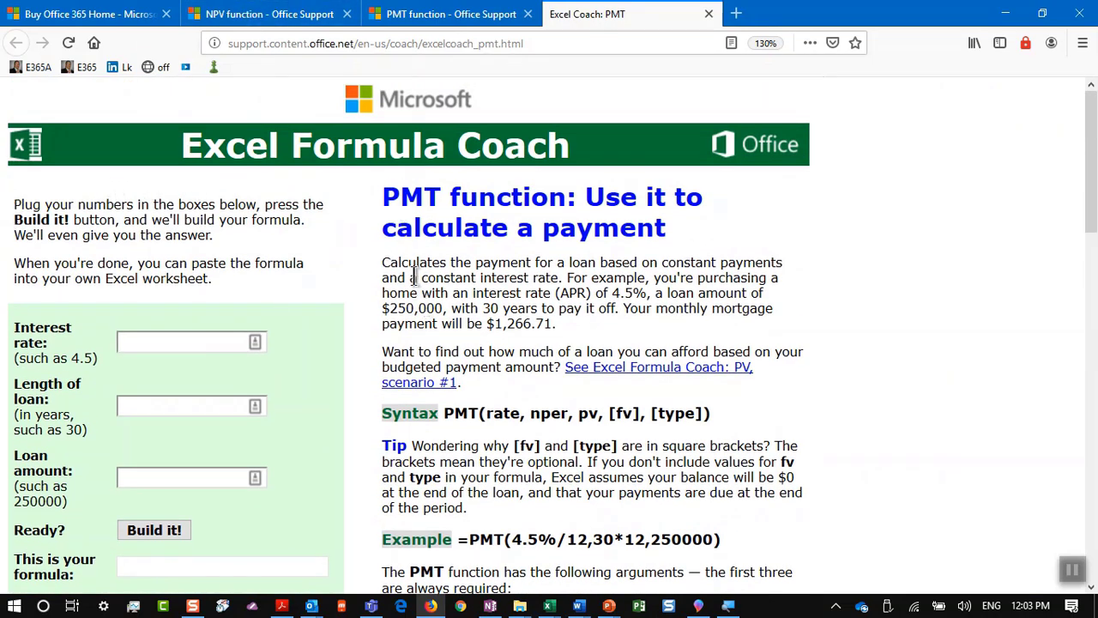
left_click_drag(386, 262, 573, 336)
key("ctrl+c")
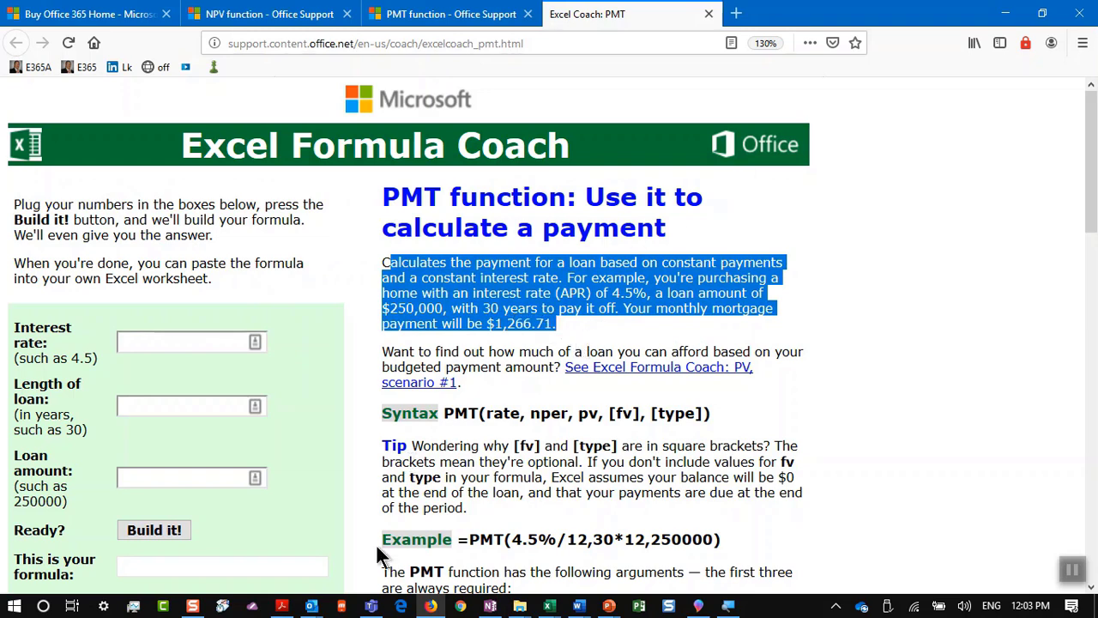
mouse_move(572, 604)
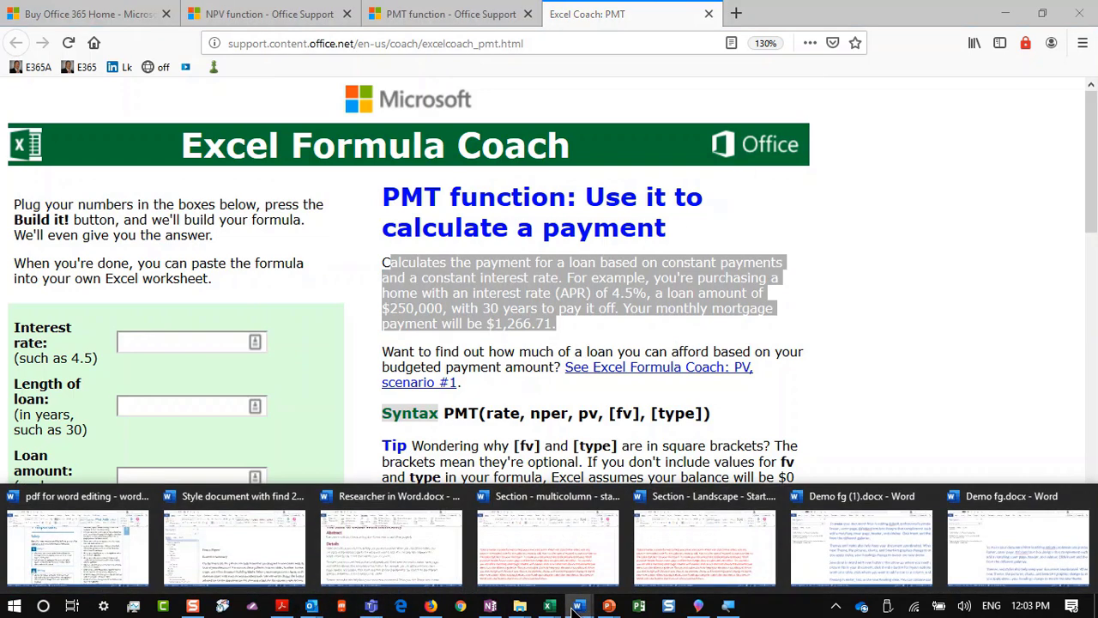
left_click(564, 583)
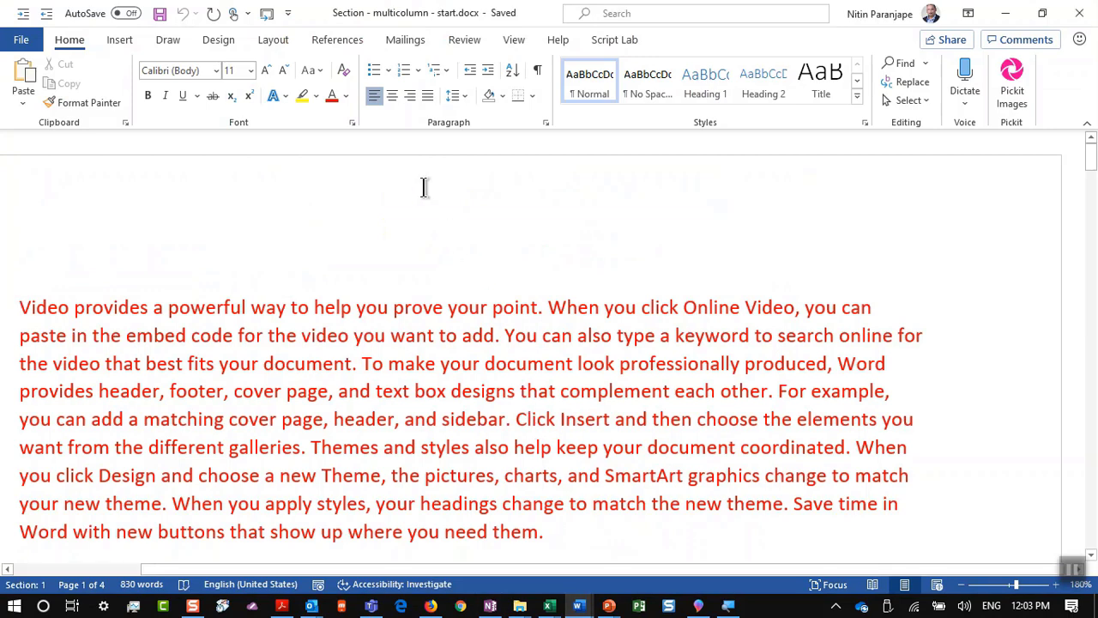
Step: Paste the PMT paragraph at the top of the Word document, then switch to OneNote
key("ctrl+v")
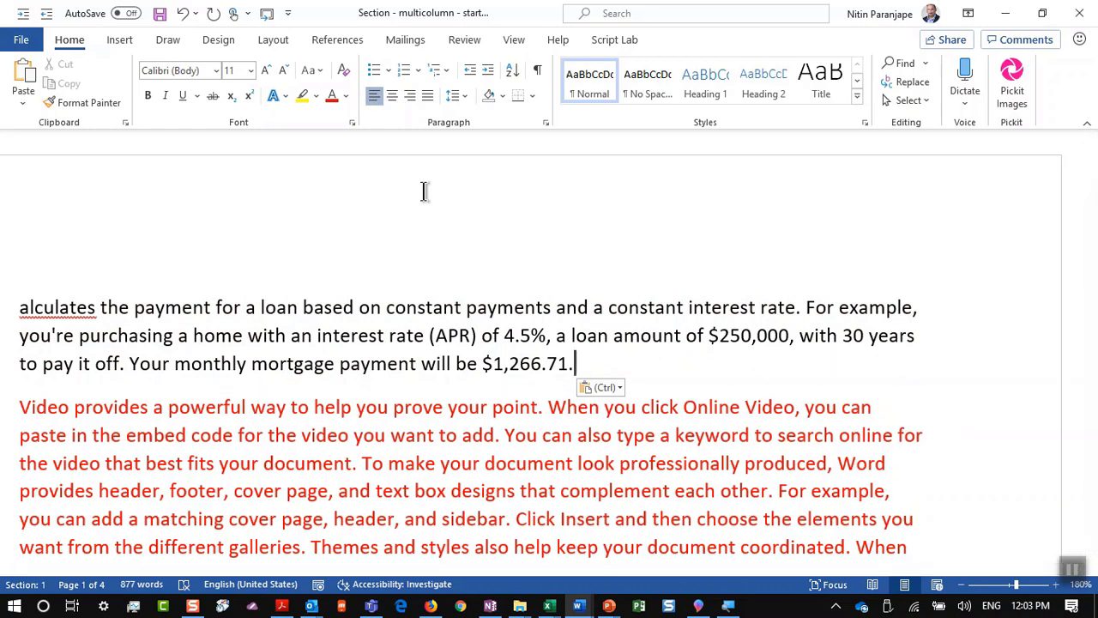
key("alt+Tab")
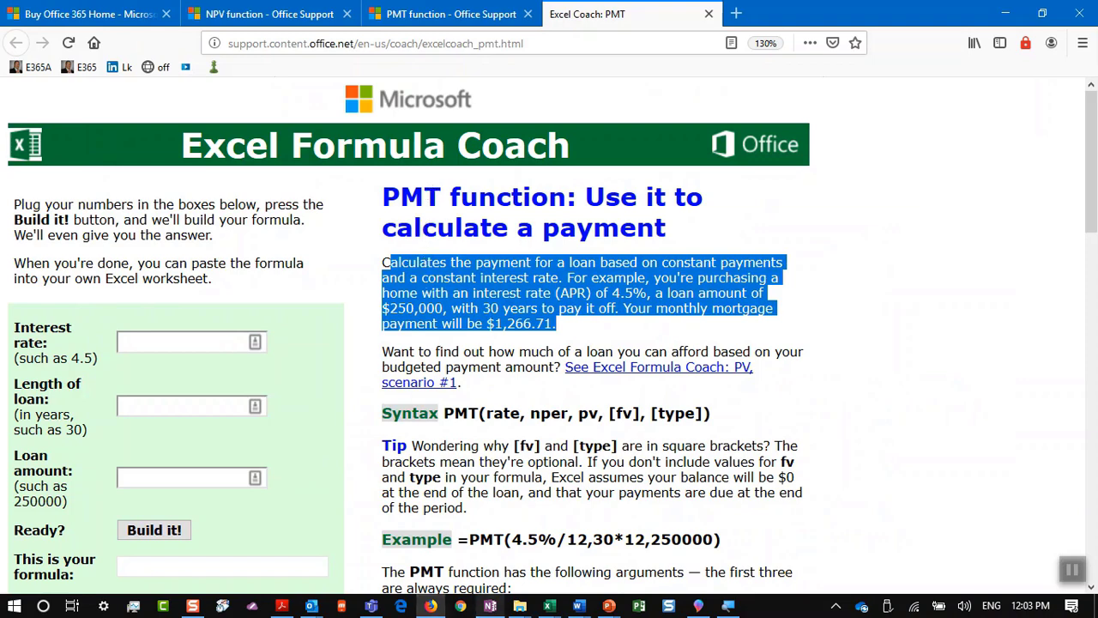
left_click(490, 605)
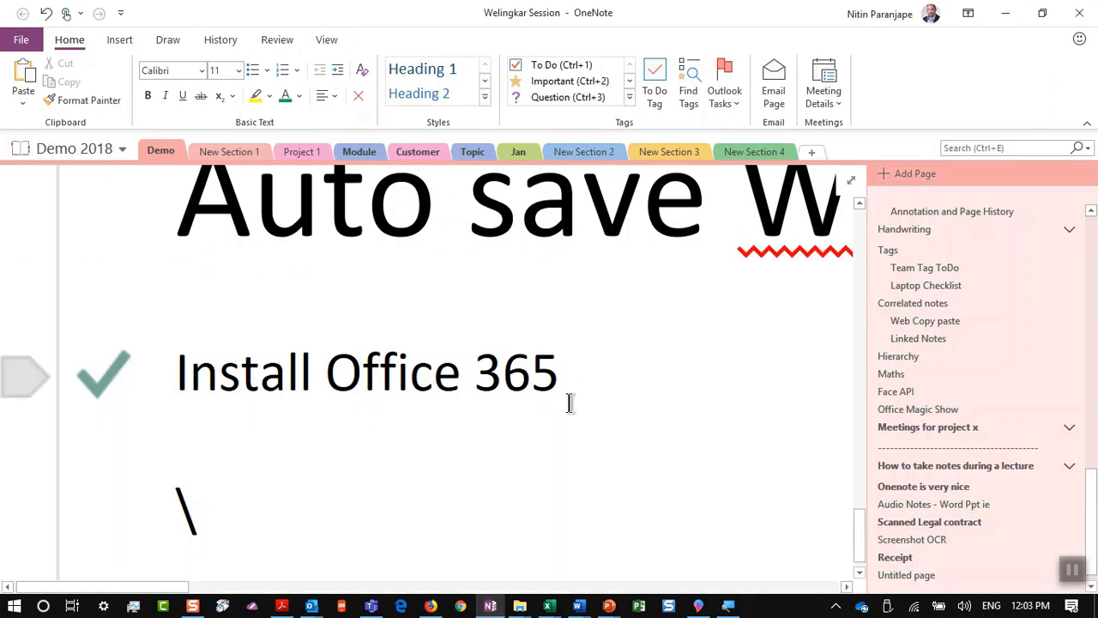
Step: Paste the loan-payment paragraph with its source link on a new line under Install Office 365
scroll(515, 411, "down", 1)
key("Return")
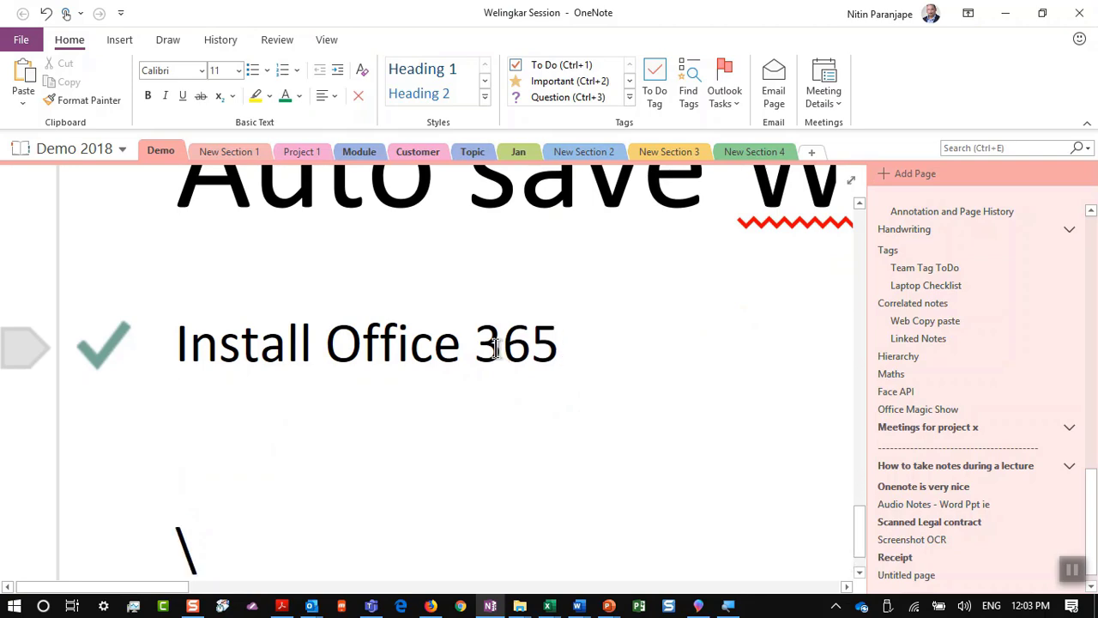
key("ctrl+v")
scroll(515, 343, "down", 1)
scroll(532, 340, "down", 3, "ctrl")
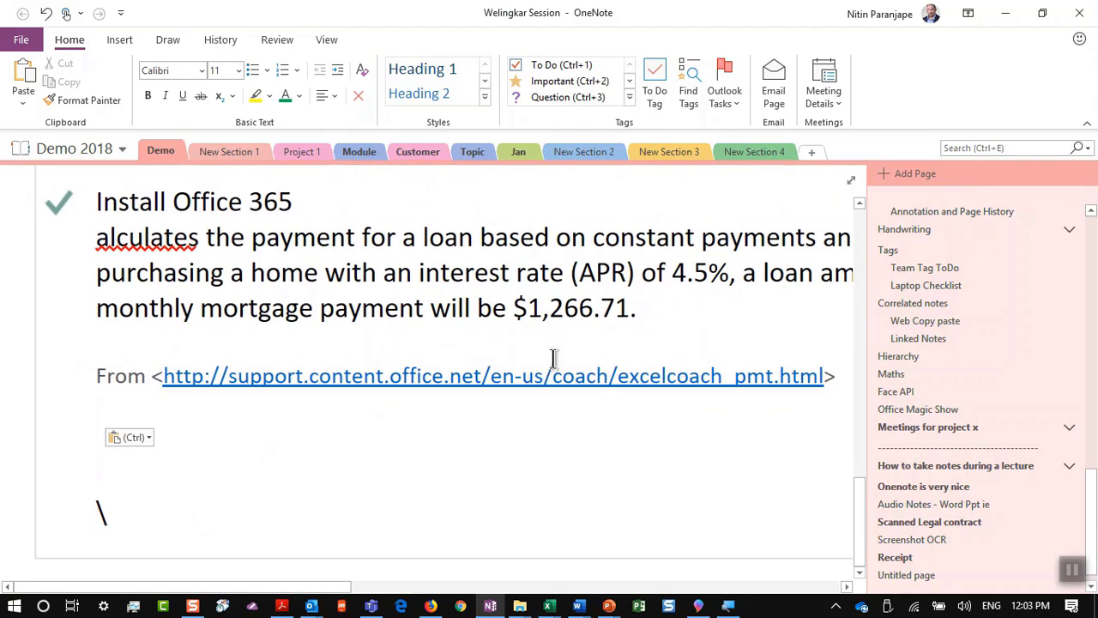
Step: Cycle through the open windows toward the PowerPoint deck
key("alt+Tab")
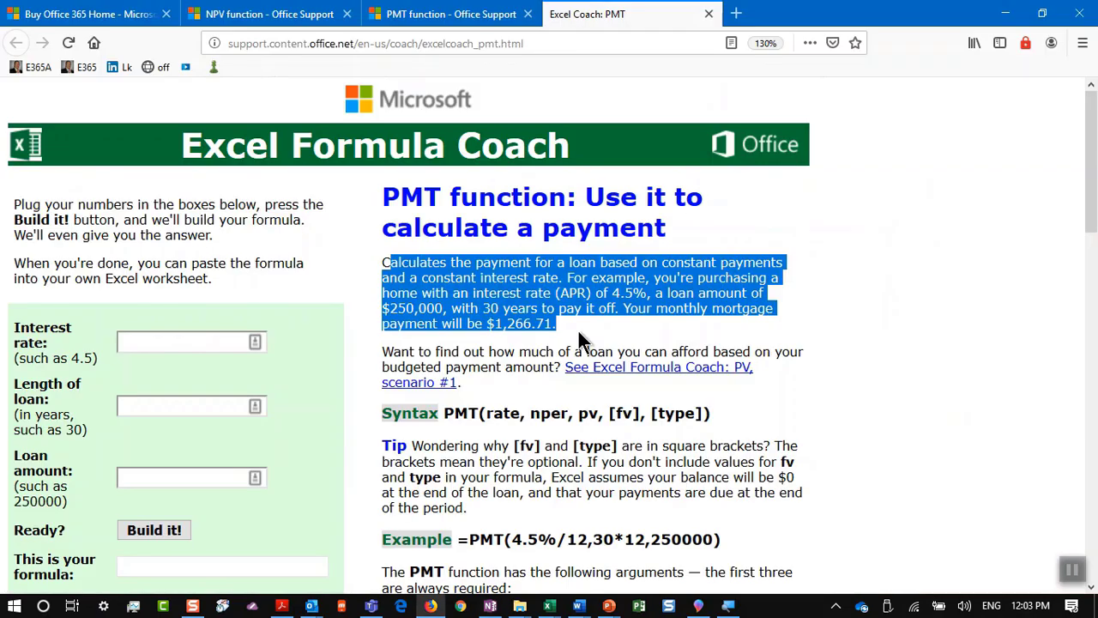
key("alt+Tab")
key("alt+Tab")
key("alt+Tab")
key("alt+Tab")
key("alt+Tab")
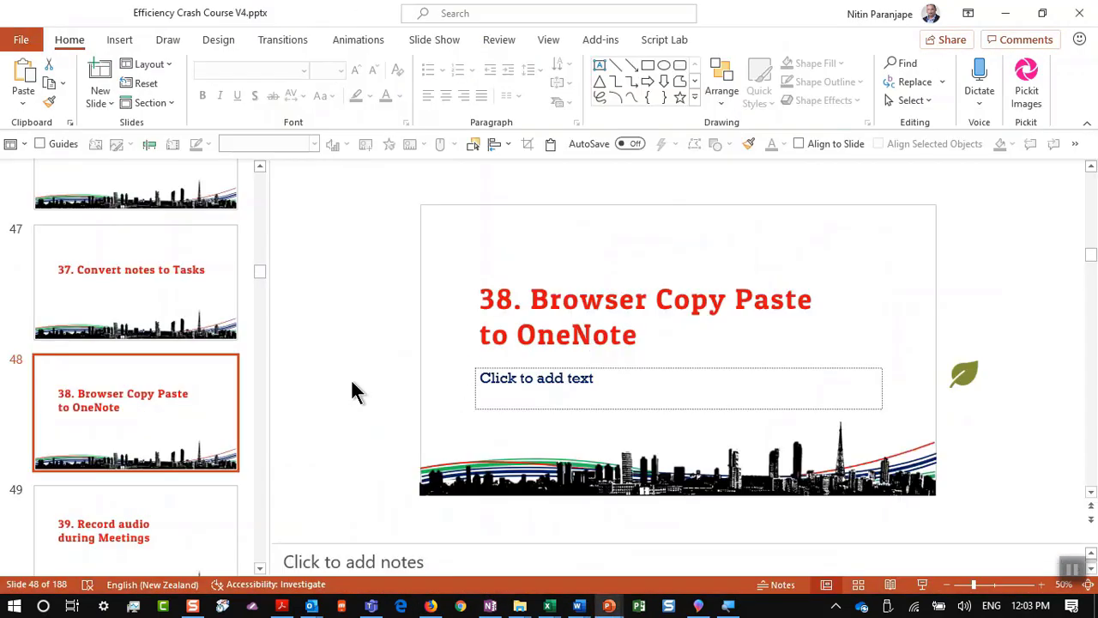
scroll(140, 399, "down", 1)
Step: Show slide 49, 'Record audio during Meetings', then return to OneNote via Word
left_click(132, 440)
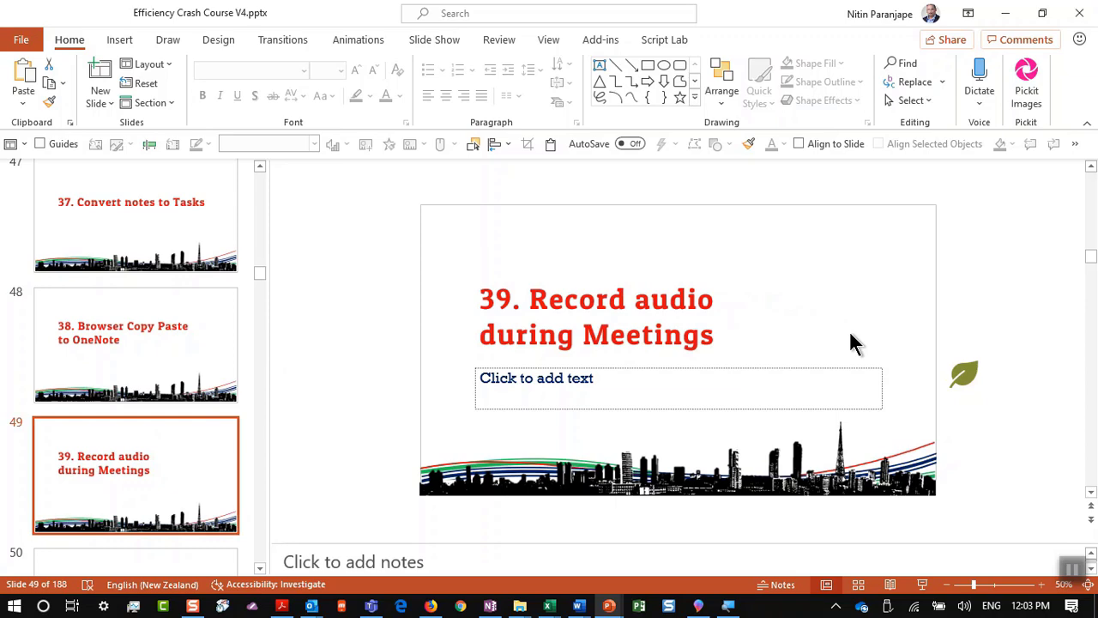
key("alt+Tab")
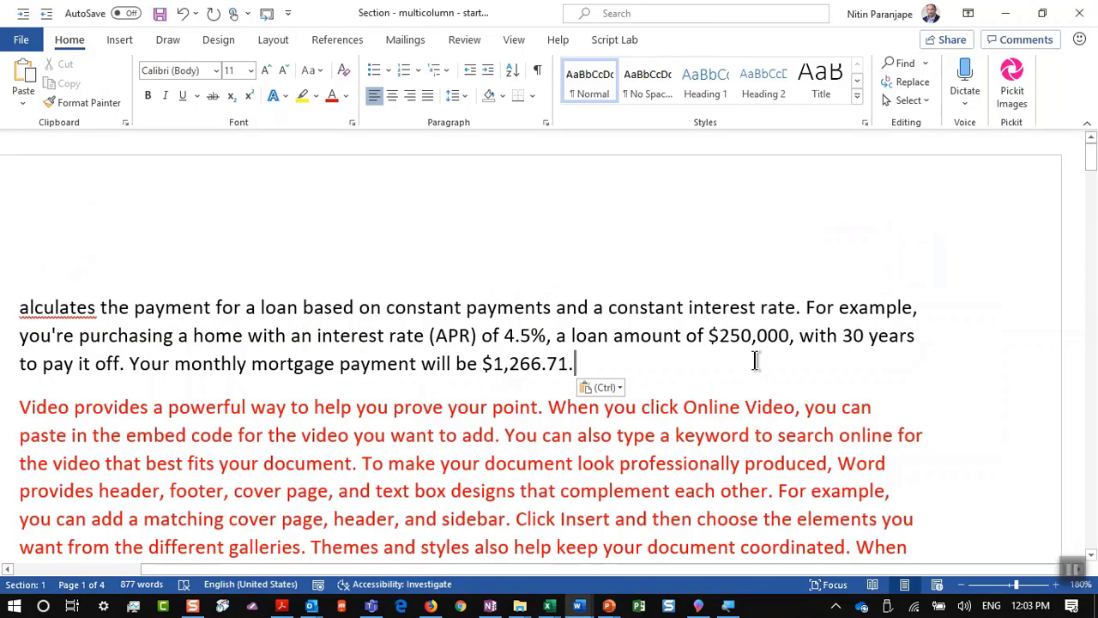
key("alt+Tab")
key("alt+Tab")
key("alt+Tab")
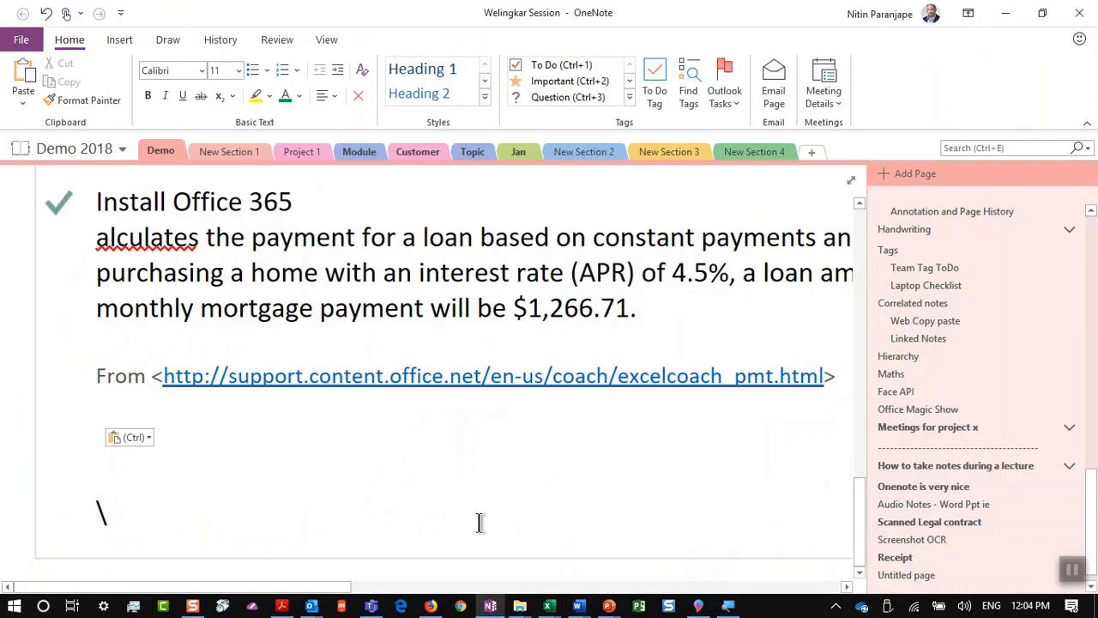
Step: Record a 19-second audio clip on the Welingkar Session page, adding a note line, then stop it
left_click(131, 45)
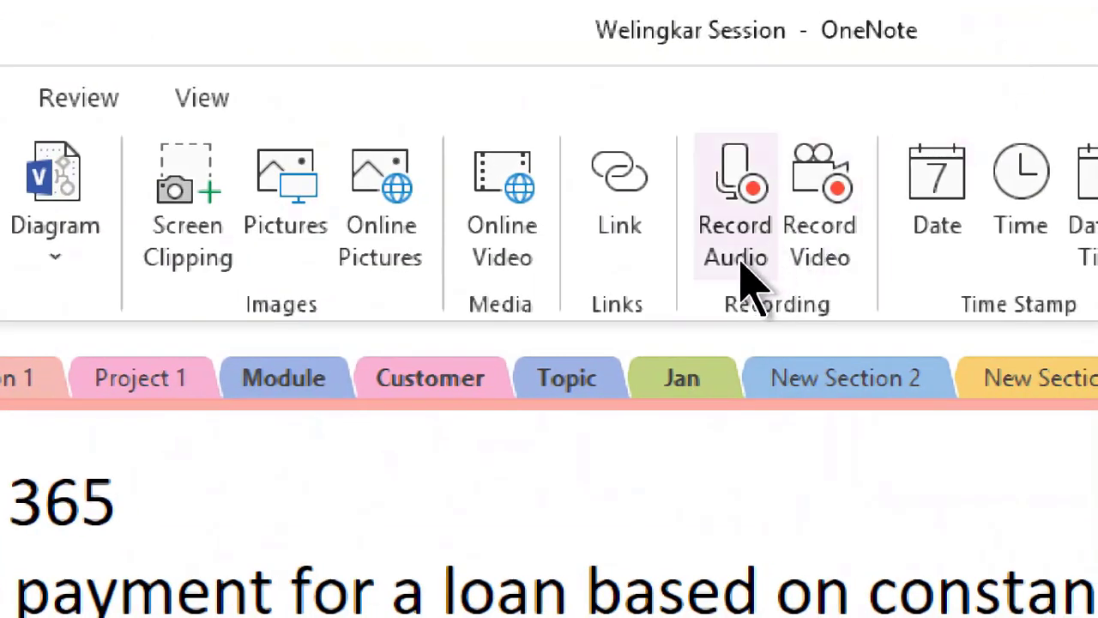
left_click(741, 265)
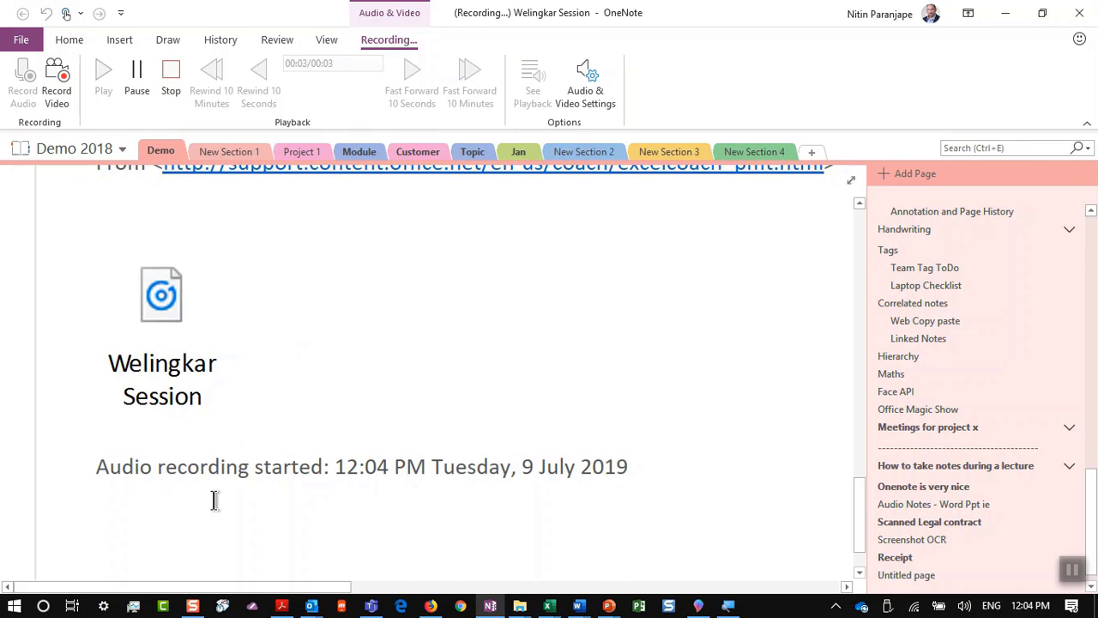
key("Return")
key("Return")
type("\\")
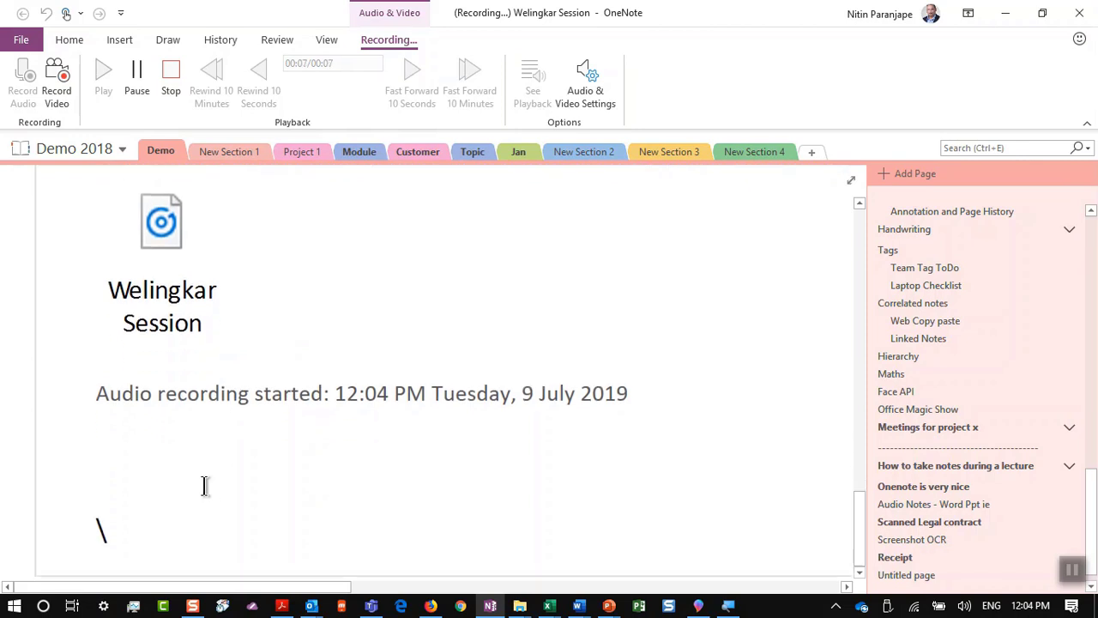
key("alt+w")
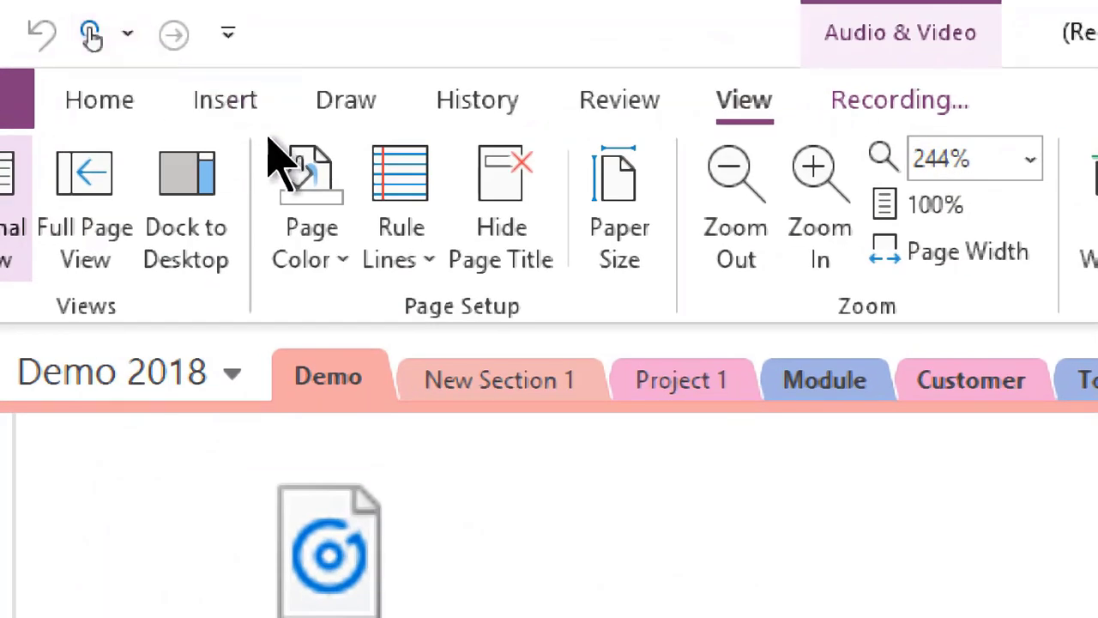
left_click(948, 101)
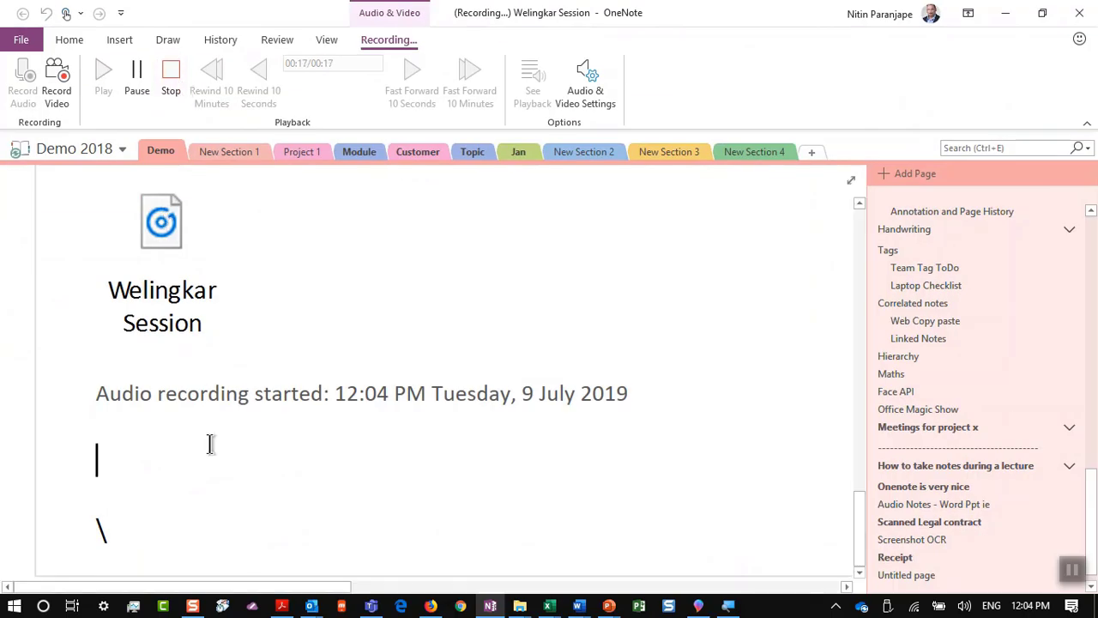
left_click(169, 94)
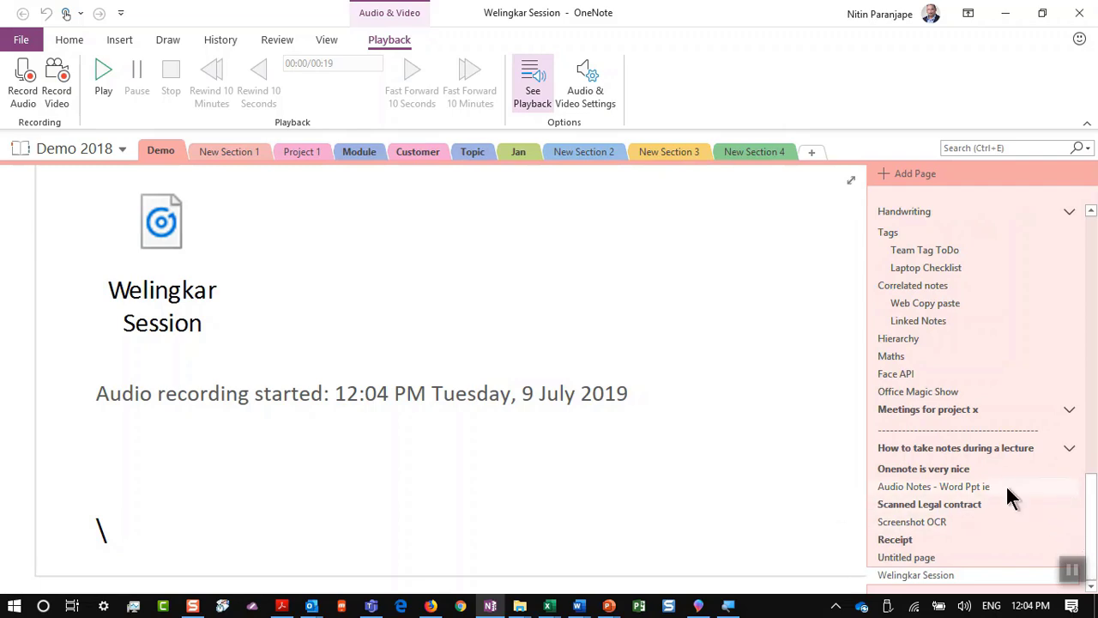
Step: Open the Audio Notes - Word Ppt ie page, reposition its note container, and play its 19:09 recording
left_click(1006, 485)
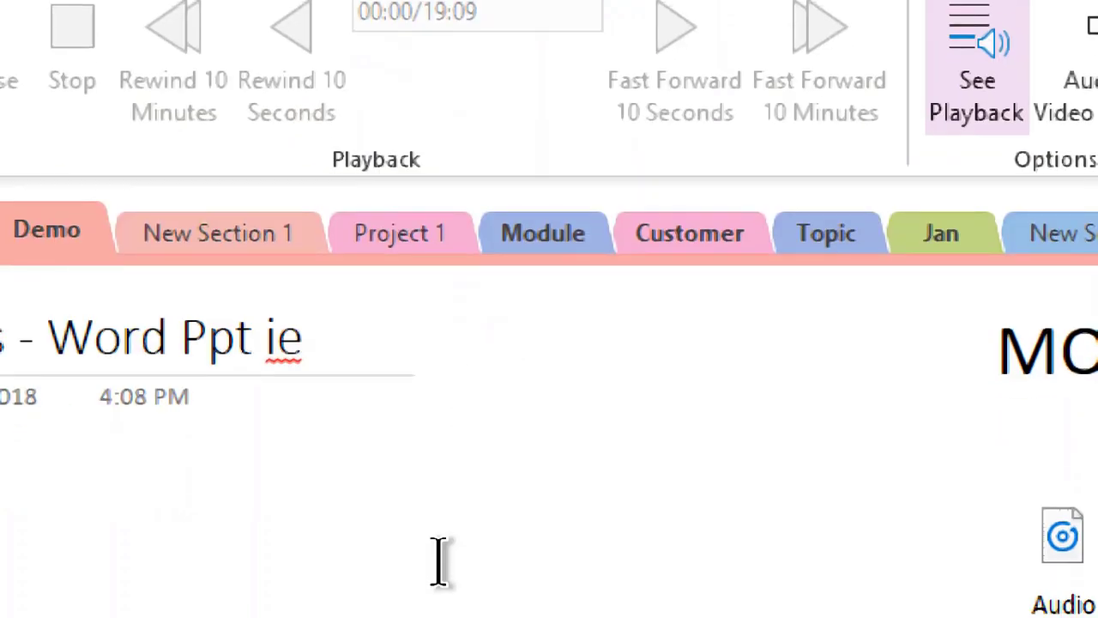
scroll(460, 489, "down", 2)
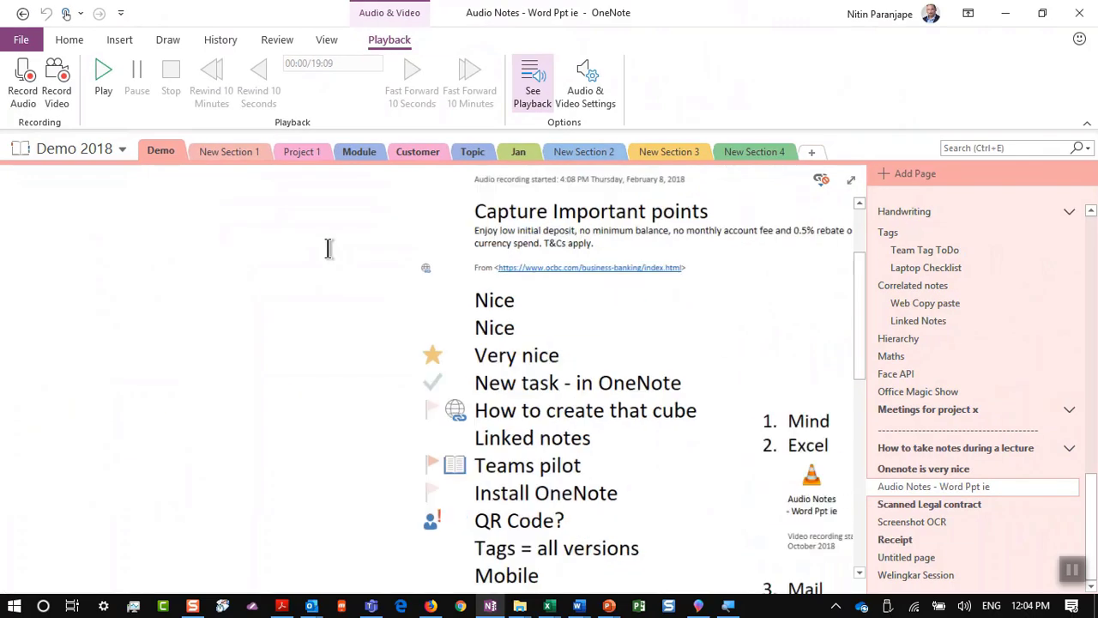
scroll(460, 489, "down", 3)
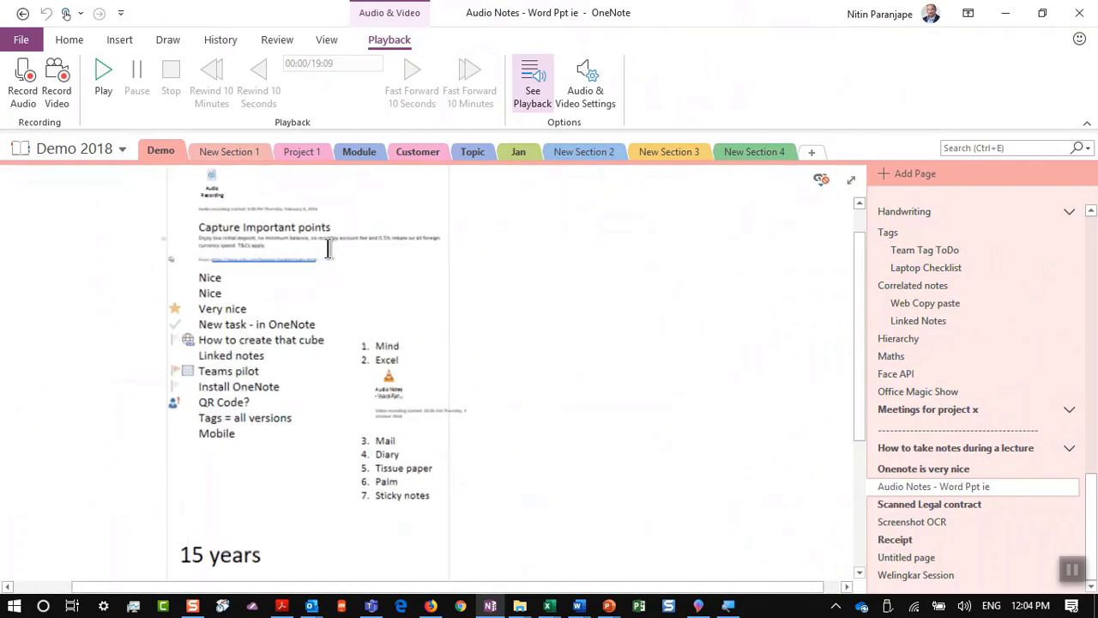
scroll(328, 248, "up", 2)
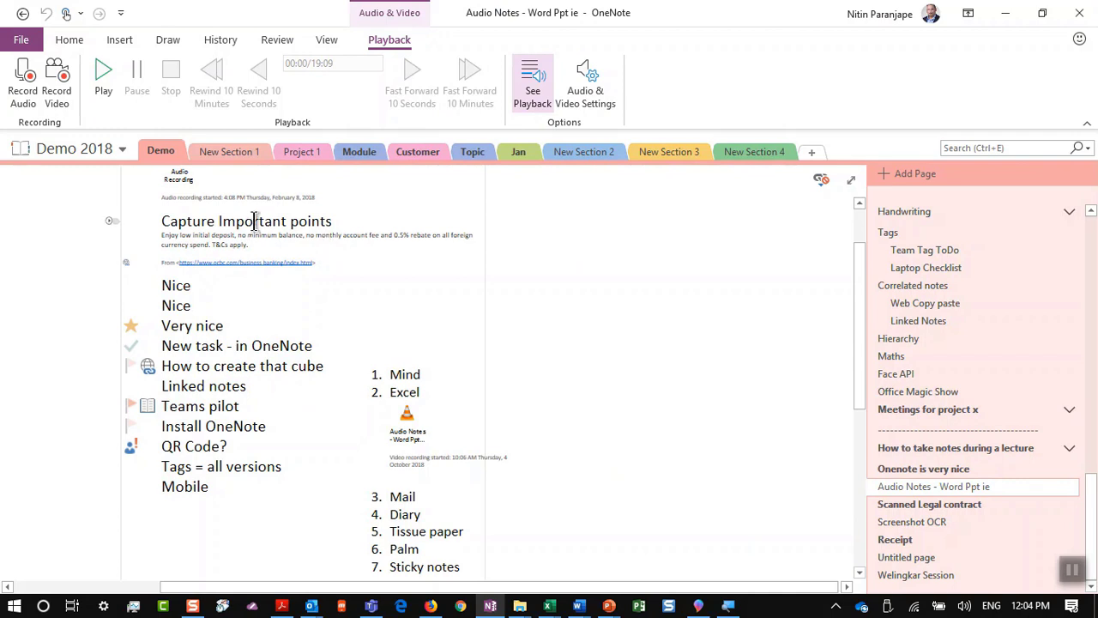
scroll(197, 230, "up", 3)
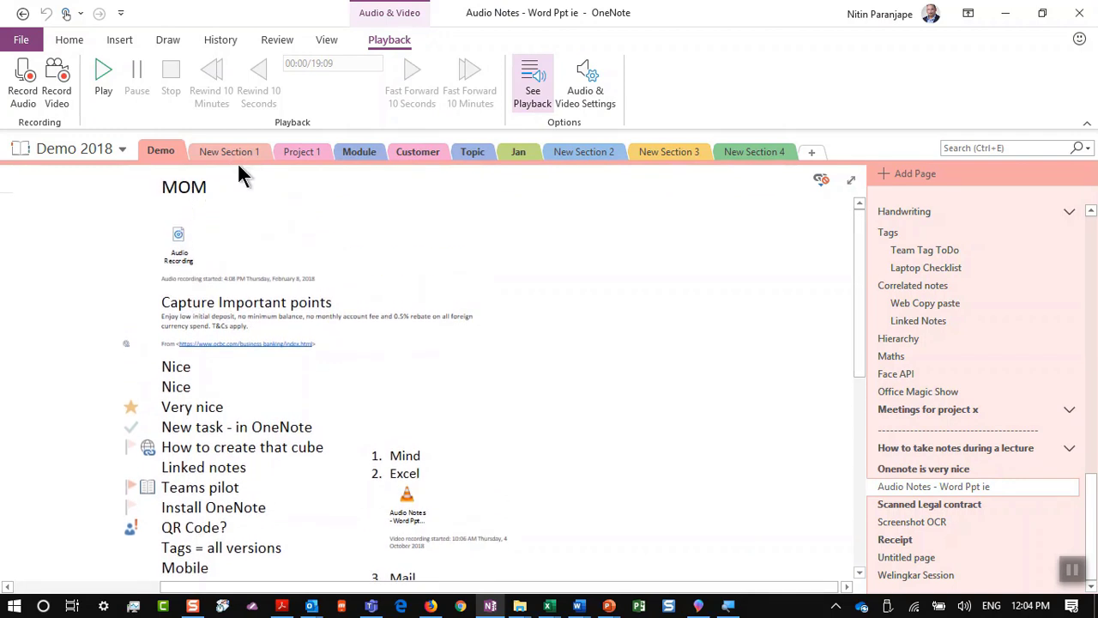
left_click_drag(237, 169, 334, 175)
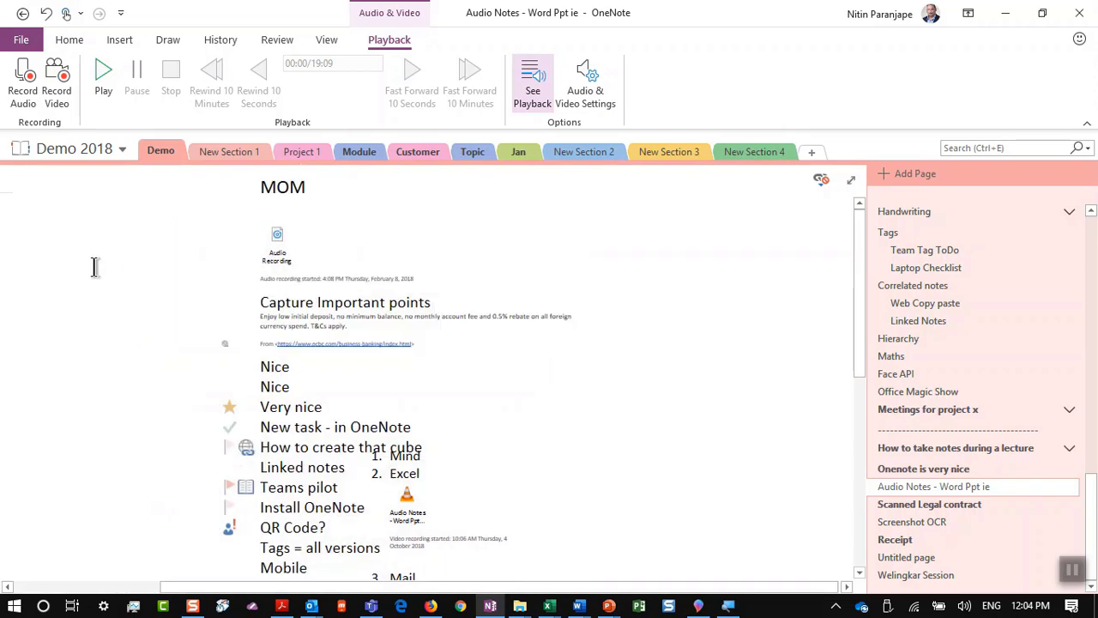
scroll(94, 268, "up", 2)
scroll(426, 221, "down", 1)
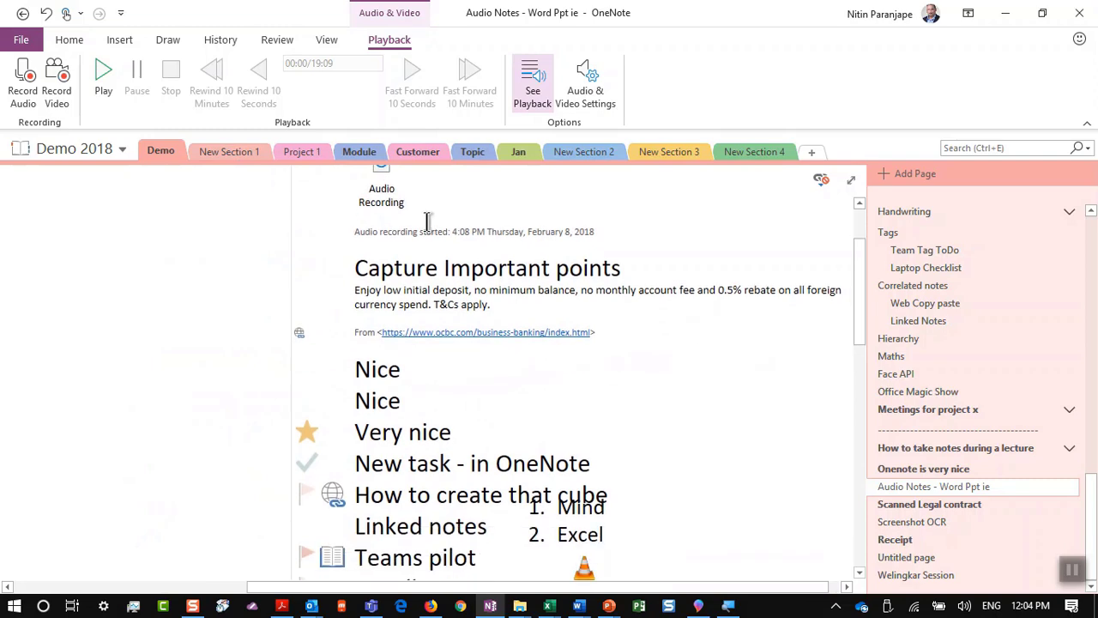
scroll(426, 220, "up", 2)
left_click_drag(450, 176, 373, 175)
scroll(145, 274, "down", 5)
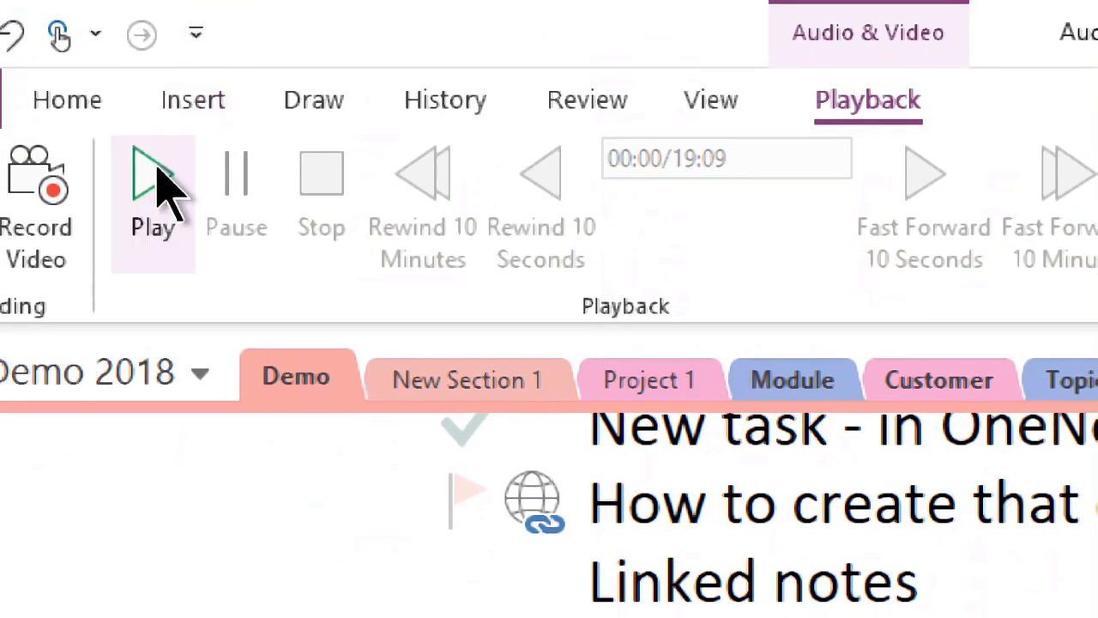
left_click(157, 185)
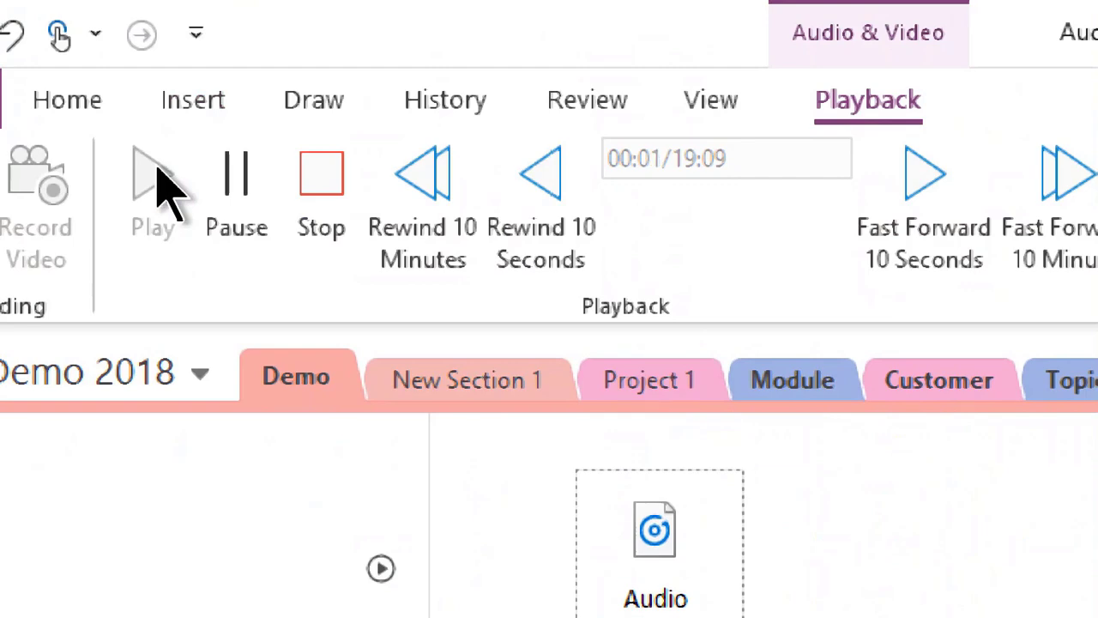
Step: Raise the system volume and stop the page recording's playback
key("XF86AudioRaiseVolume")
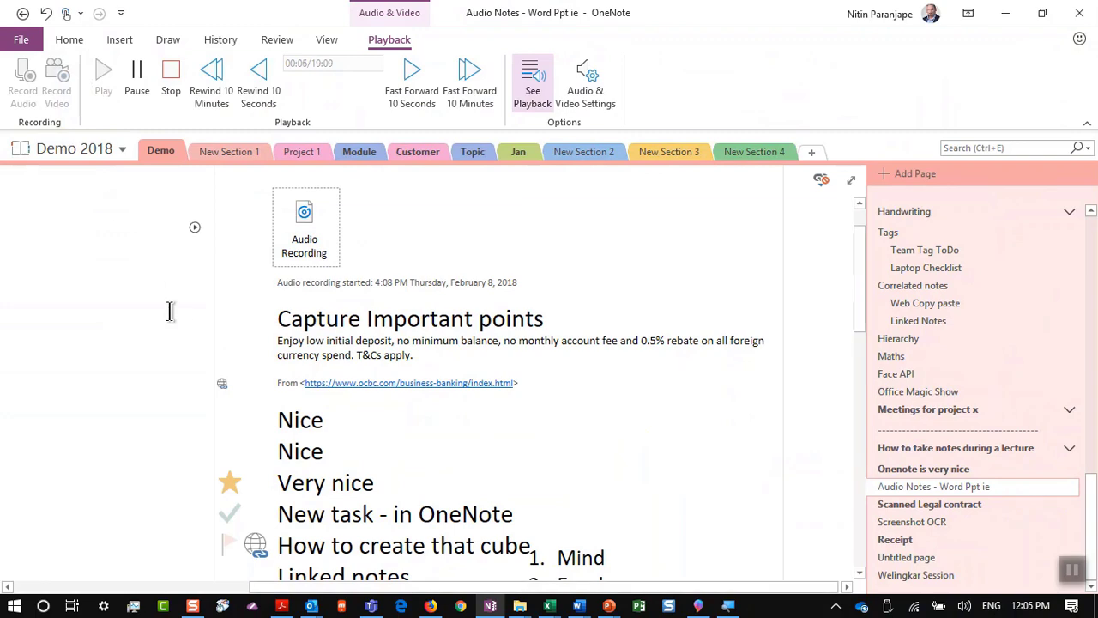
scroll(170, 311, "down", 5)
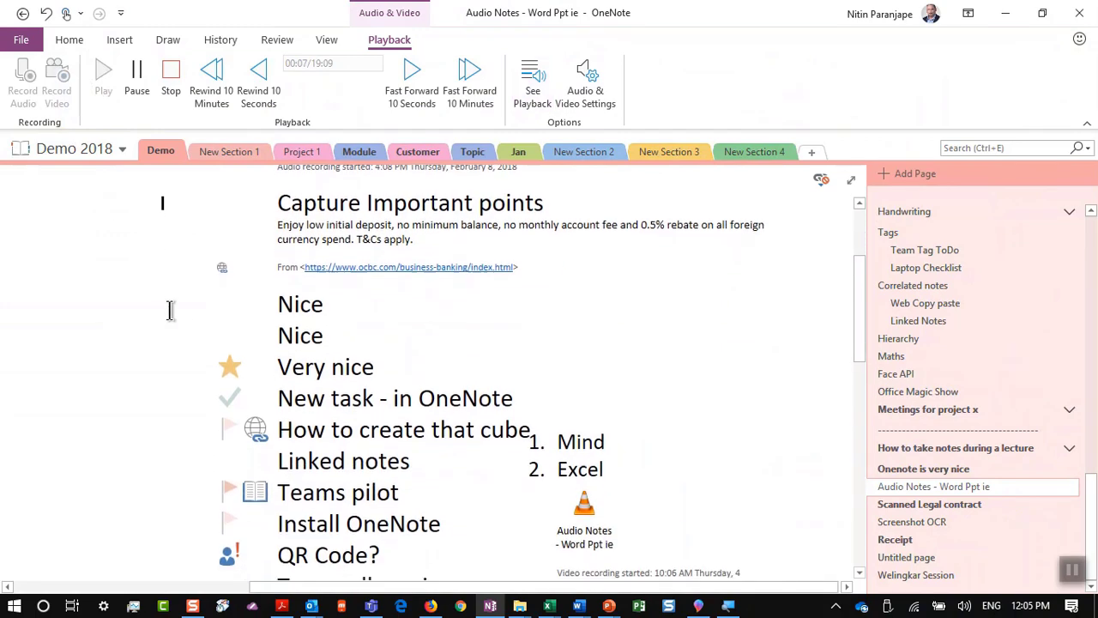
left_click(175, 70)
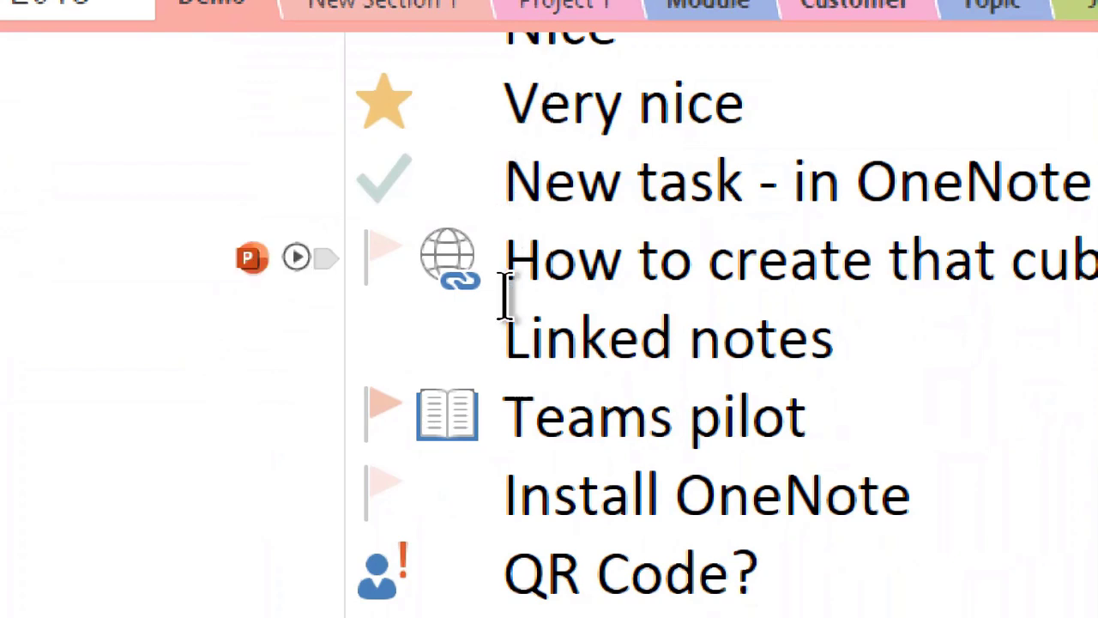
Step: Replay the audio linked to the Teams pilot and Install OneNote notes, stopping each
left_click(505, 557)
left_click(515, 403)
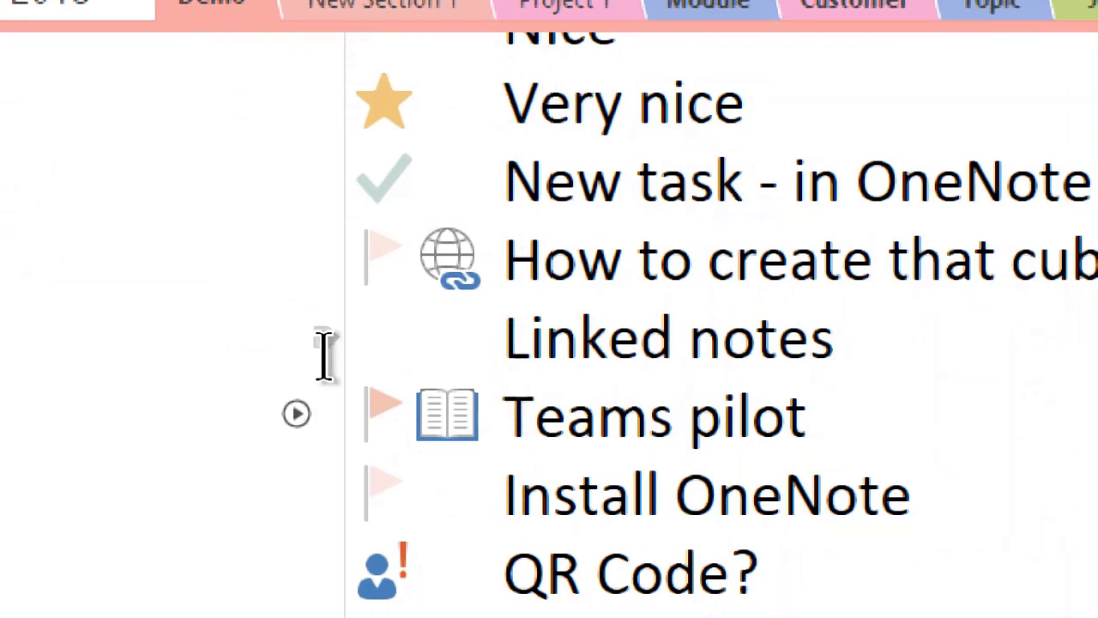
left_click(296, 414)
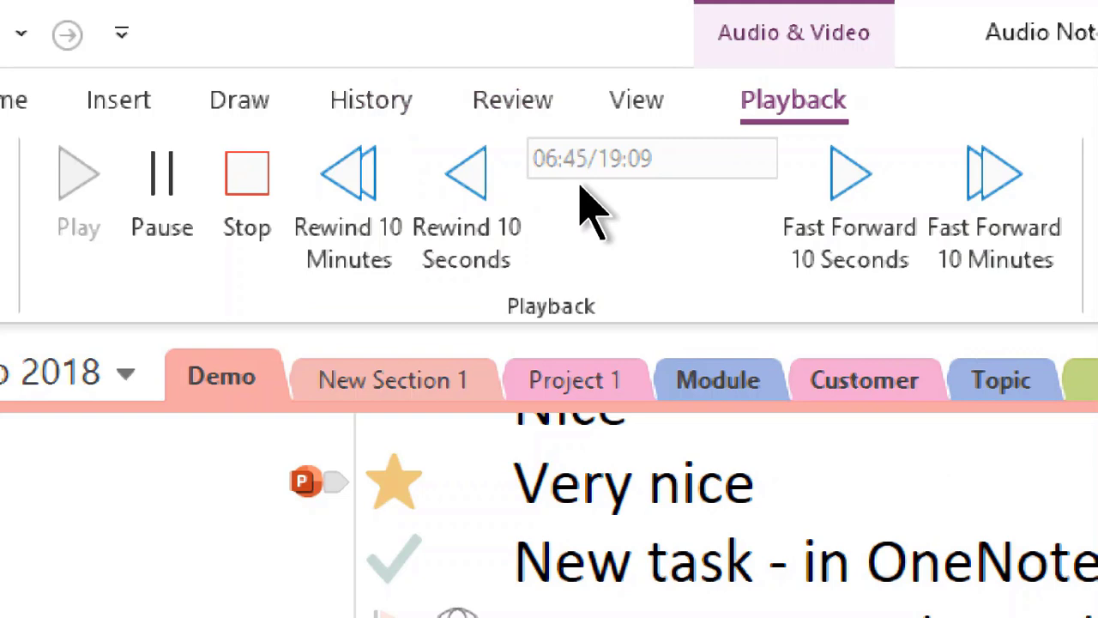
left_click(260, 176)
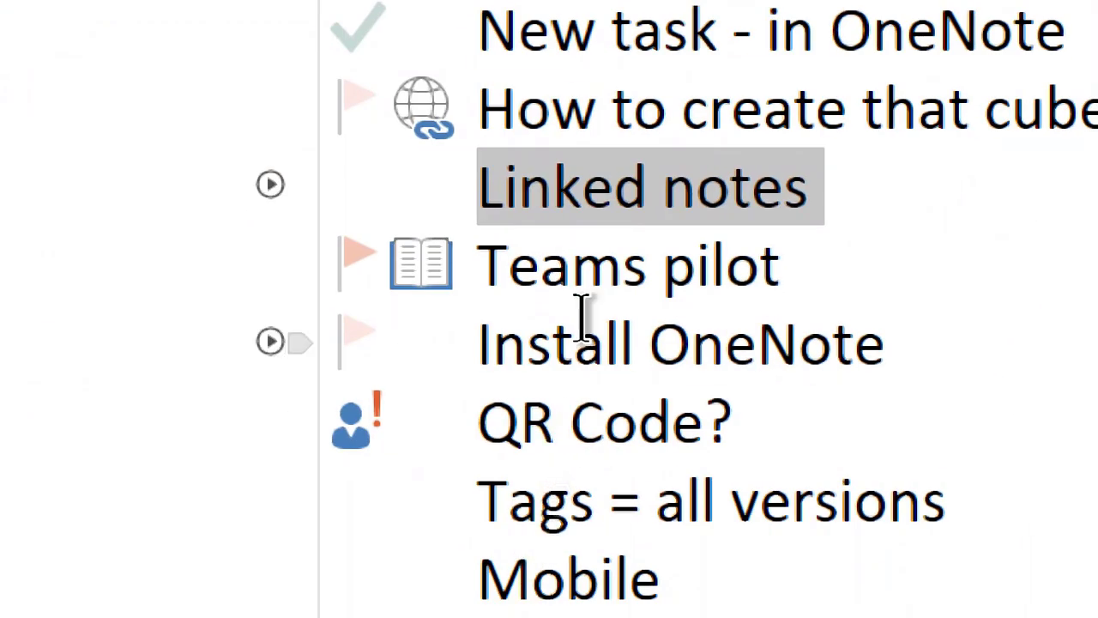
left_click(273, 342)
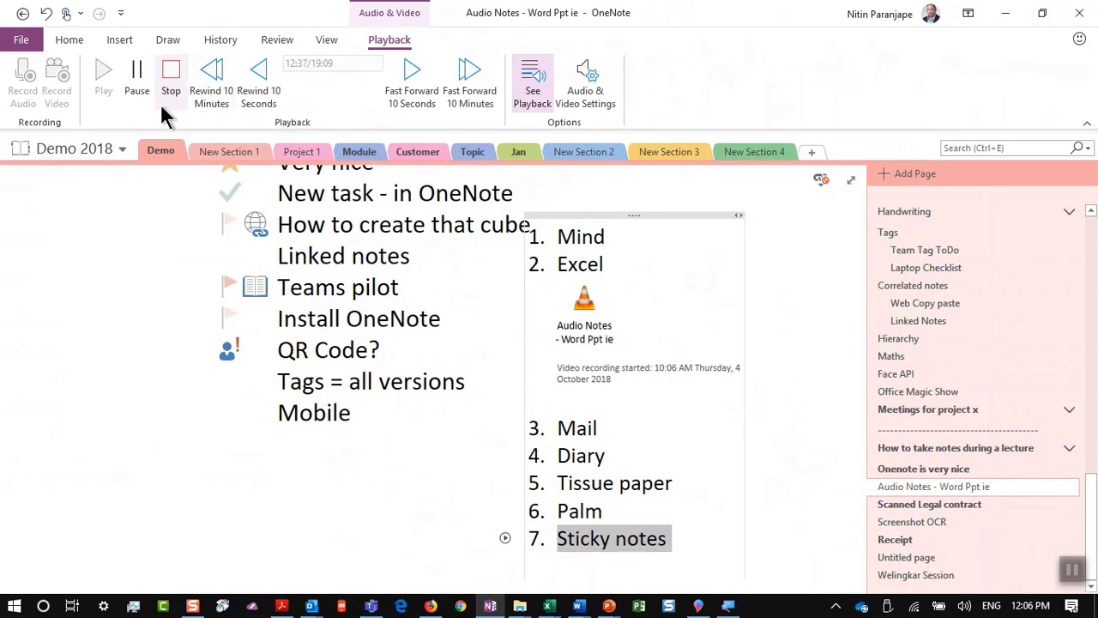
left_click(211, 185)
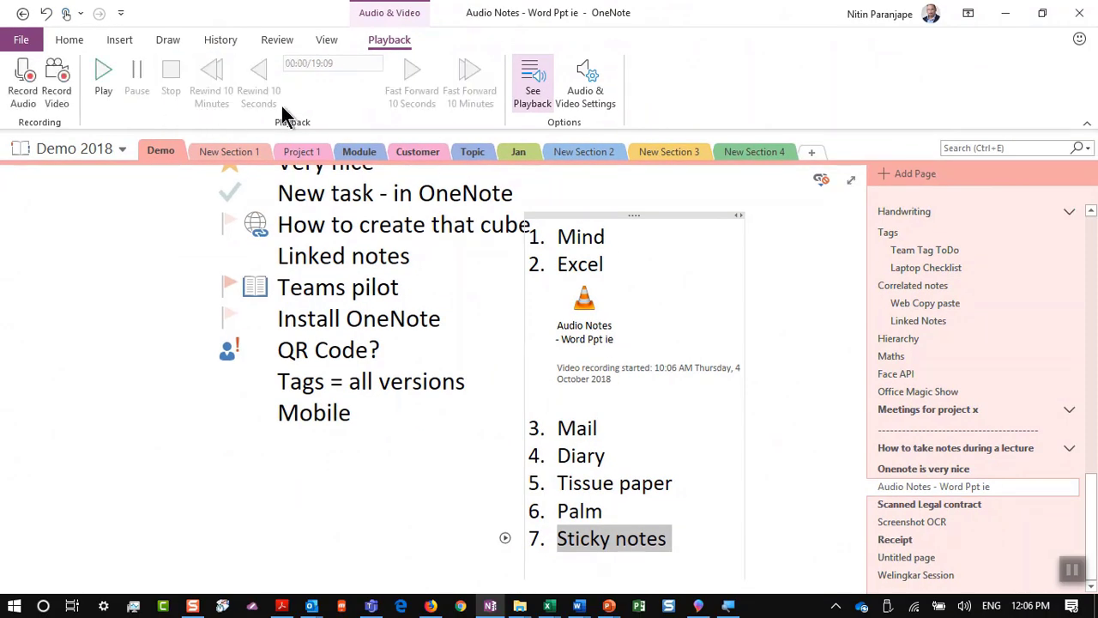
key("alt+Tab")
key("alt+Tab")
Step: Show PowerPoint slide 50, 'Use OneNote Calculator', then return to OneNote and clear the playback highlight
scroll(115, 452, "down", 3)
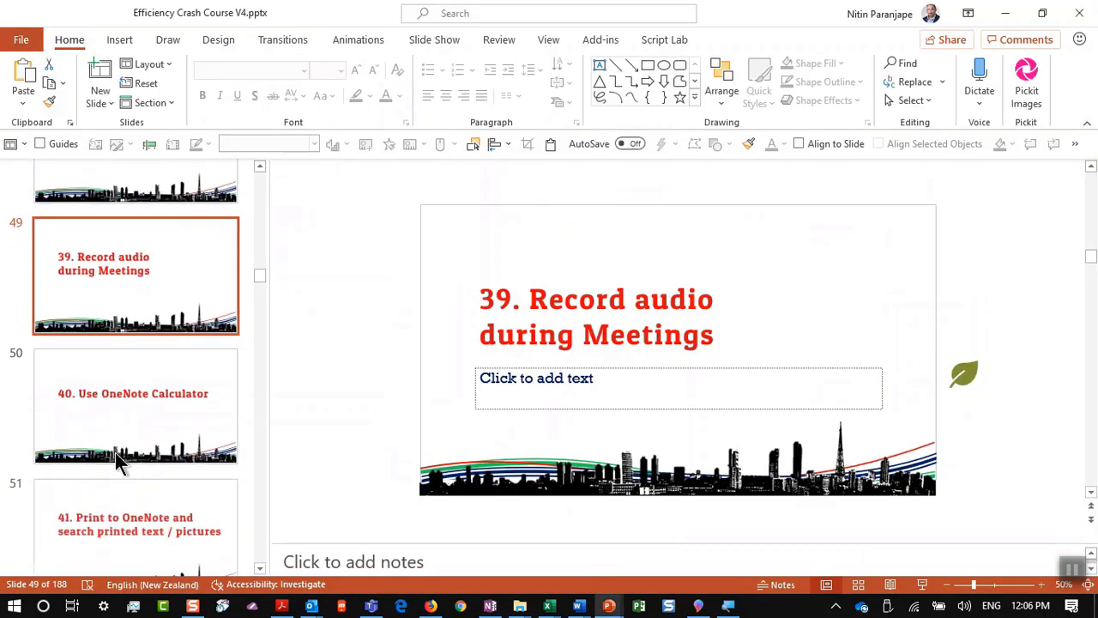
left_click(151, 410)
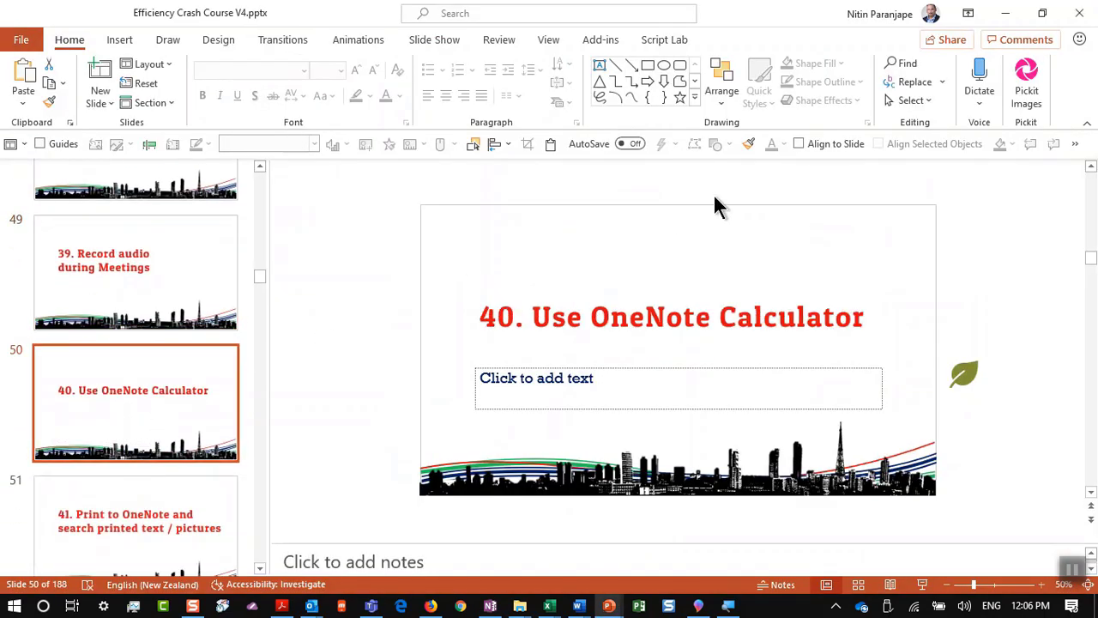
key("alt+Tab")
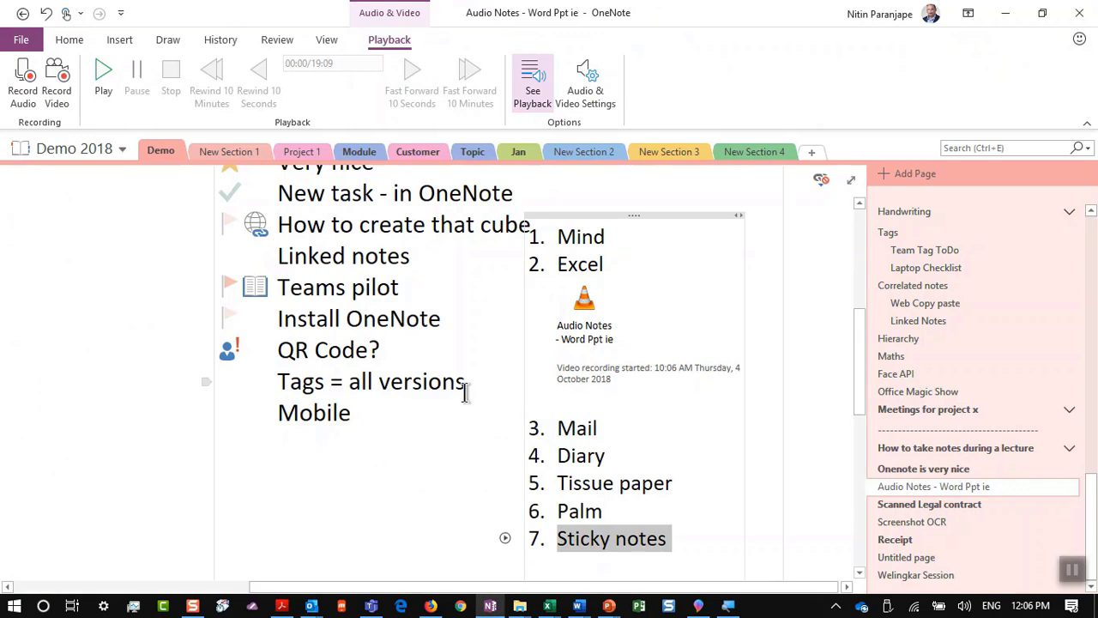
scroll(458, 399, "down", 3)
scroll(452, 414, "down", 1)
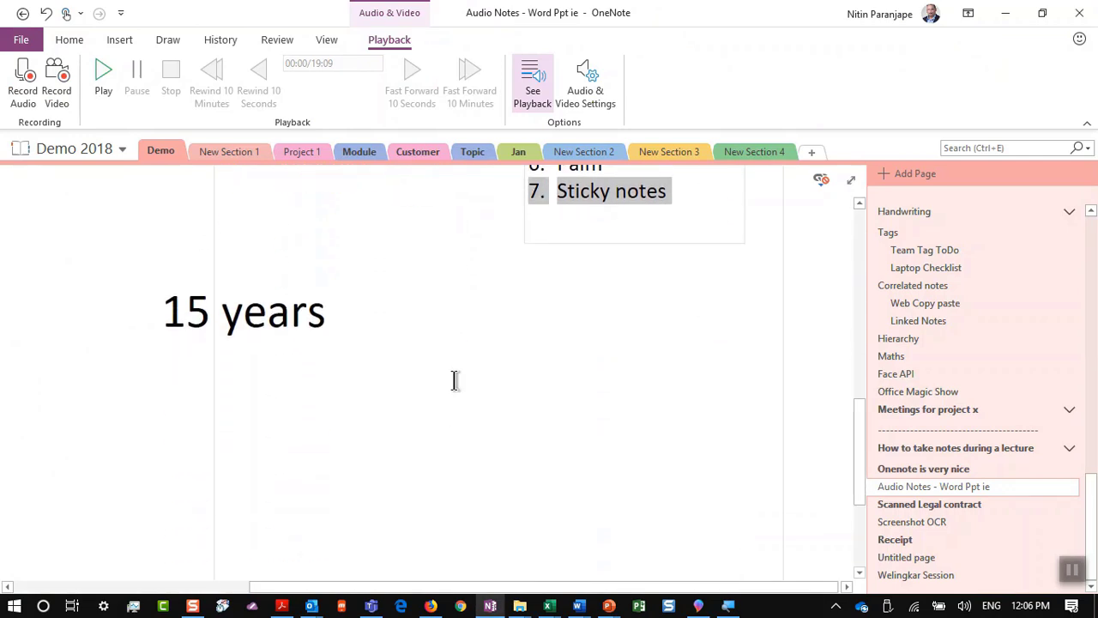
left_click(425, 384)
Step: Add a new page and calculate 413*7*187= to get 540,617
left_click(1006, 171)
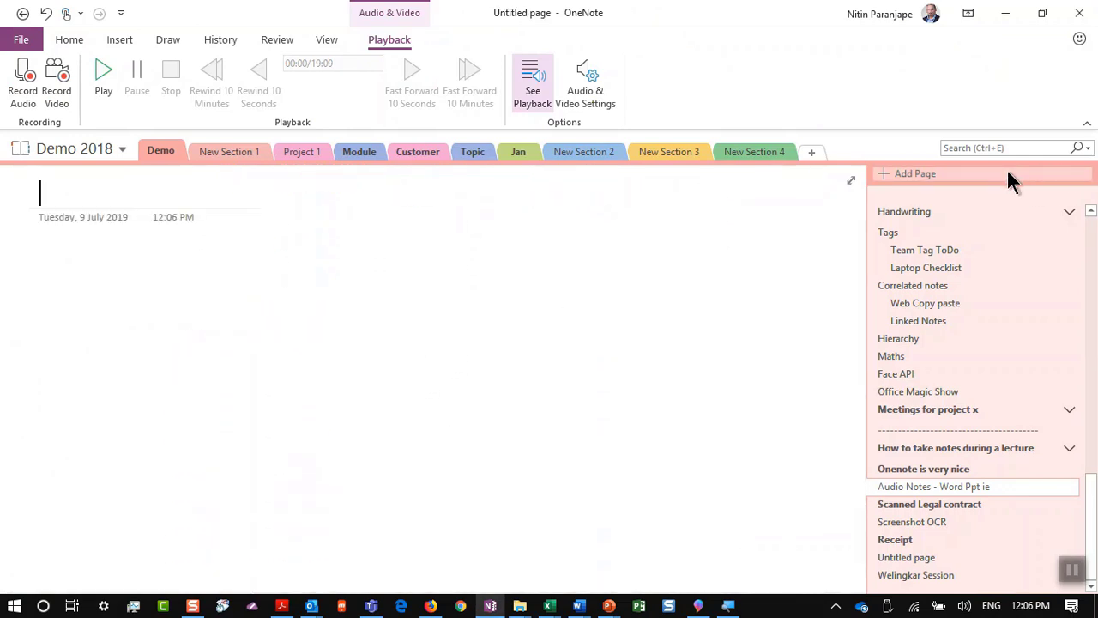
key("Return")
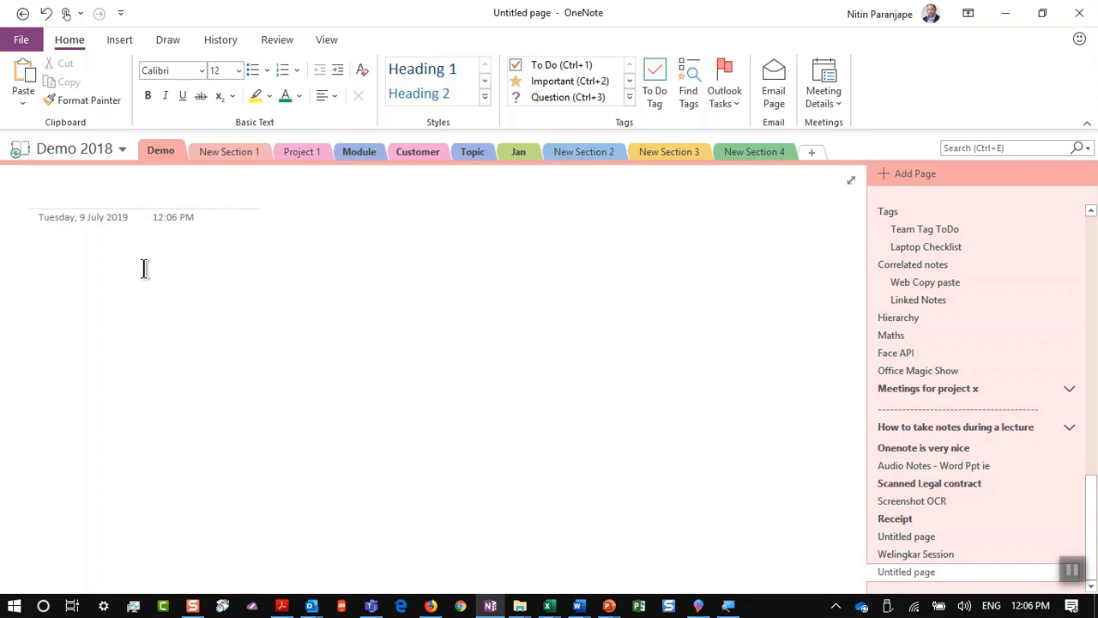
type("4")
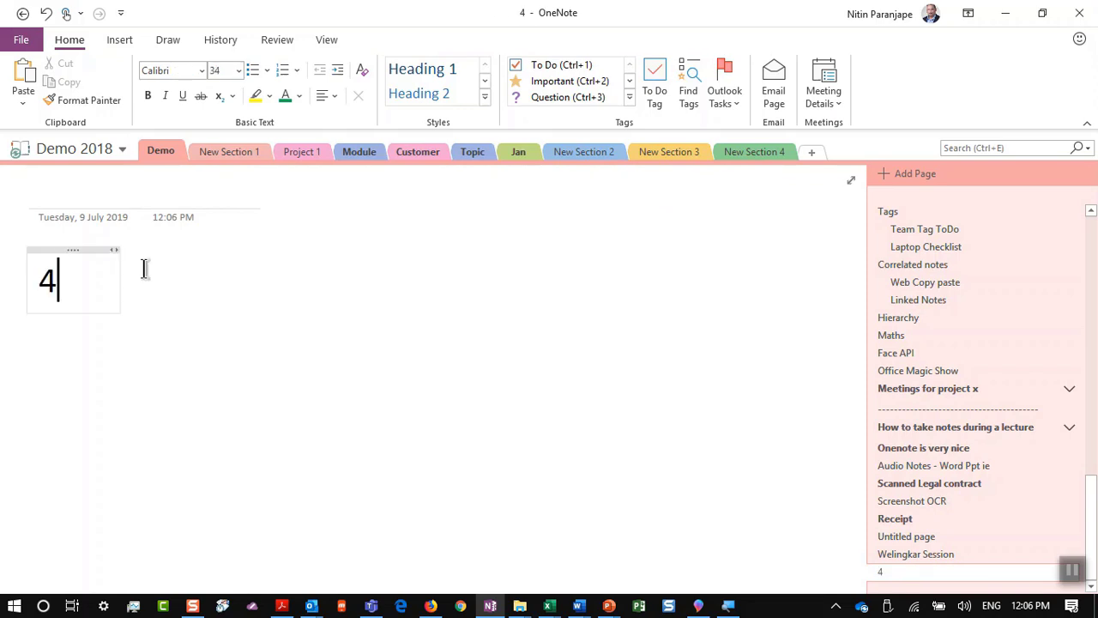
type("13*")
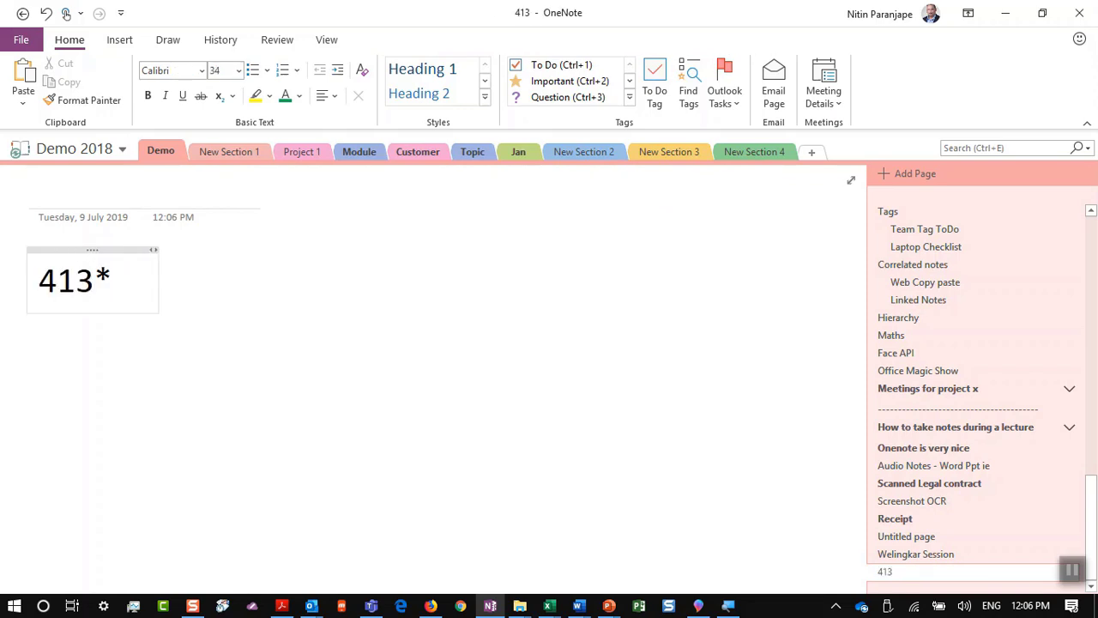
type("7")
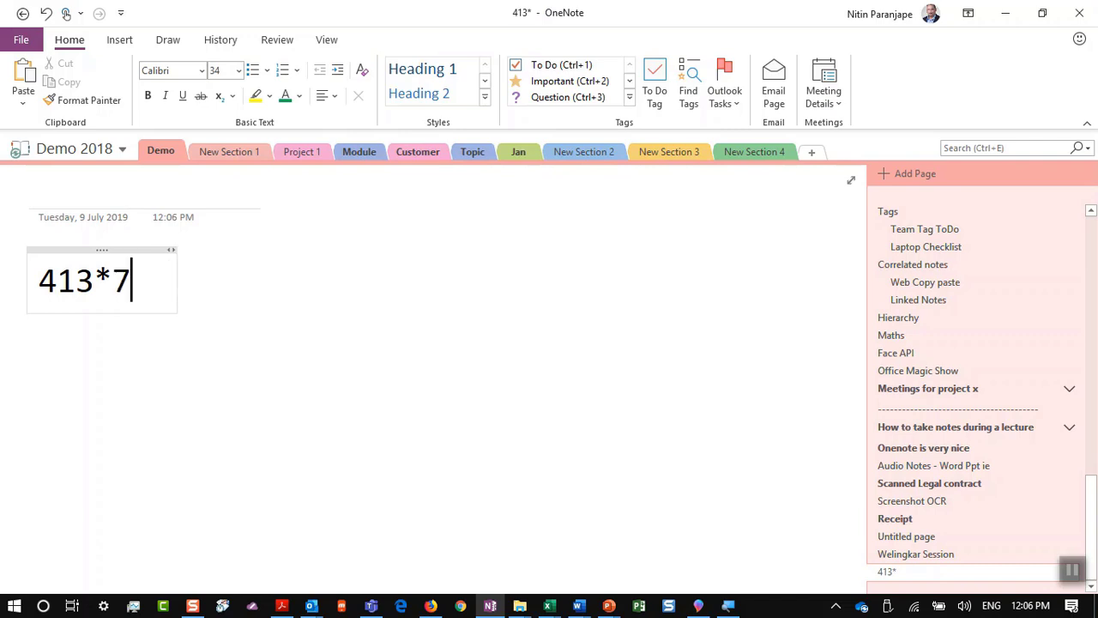
type("*")
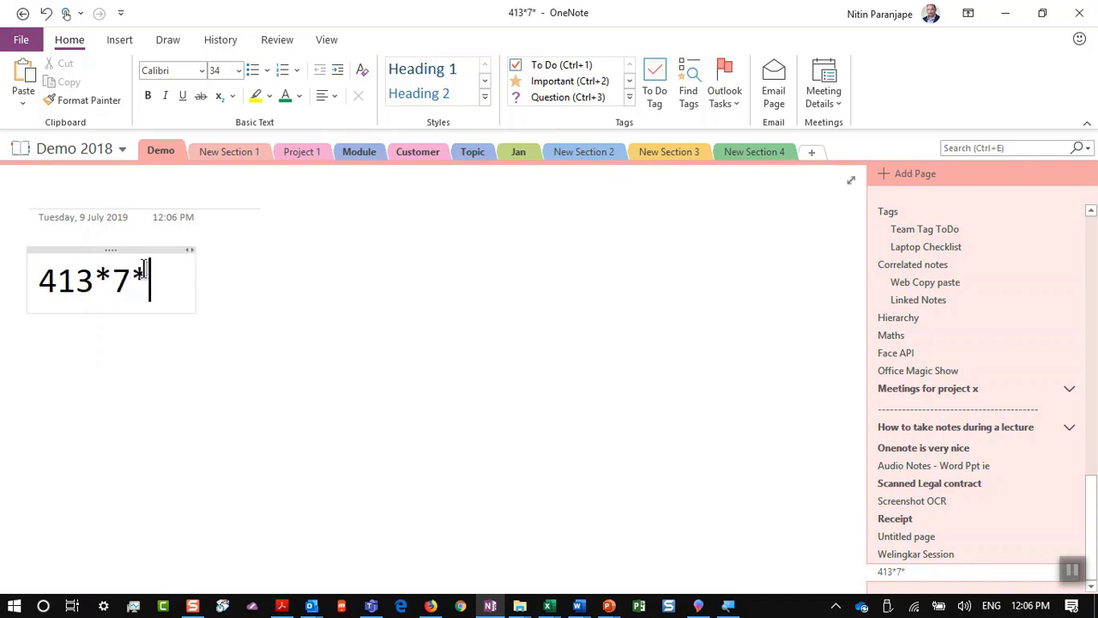
type("187")
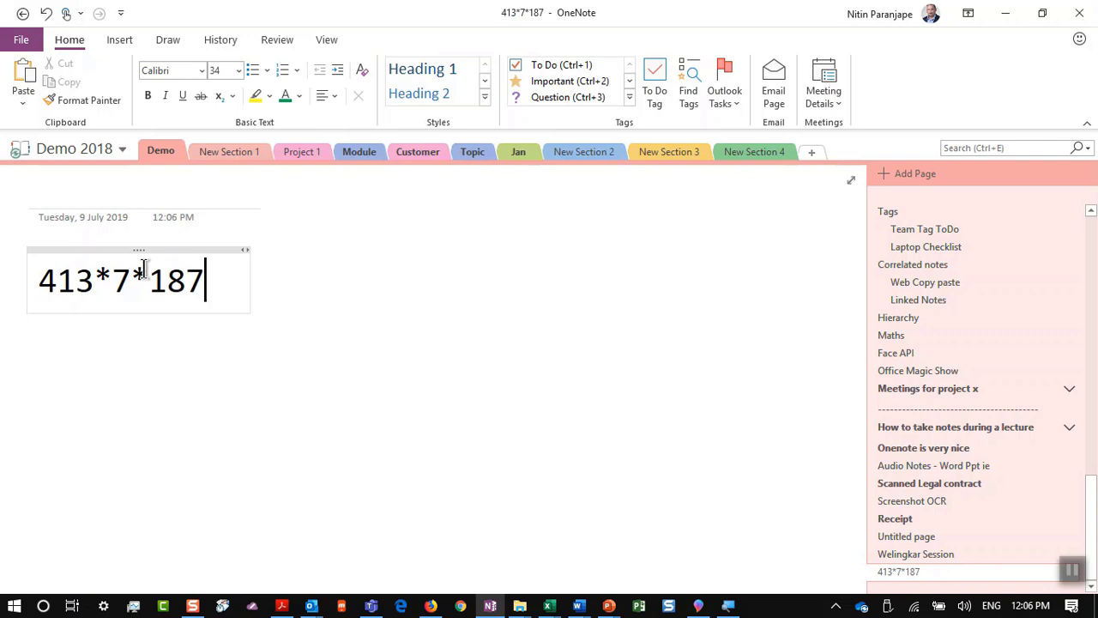
type("=")
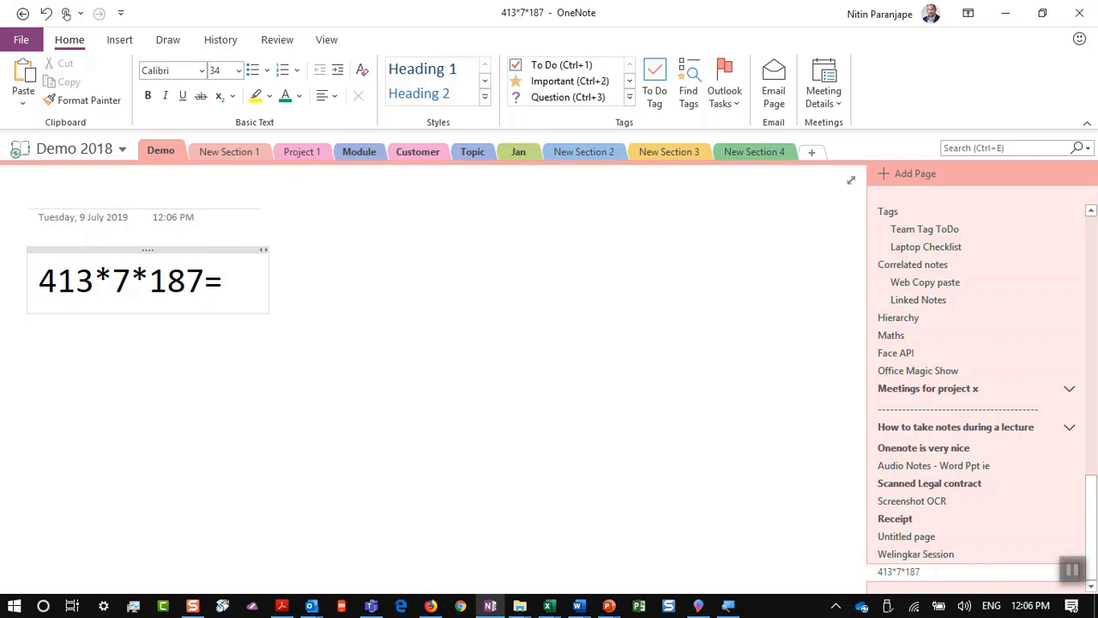
key("space")
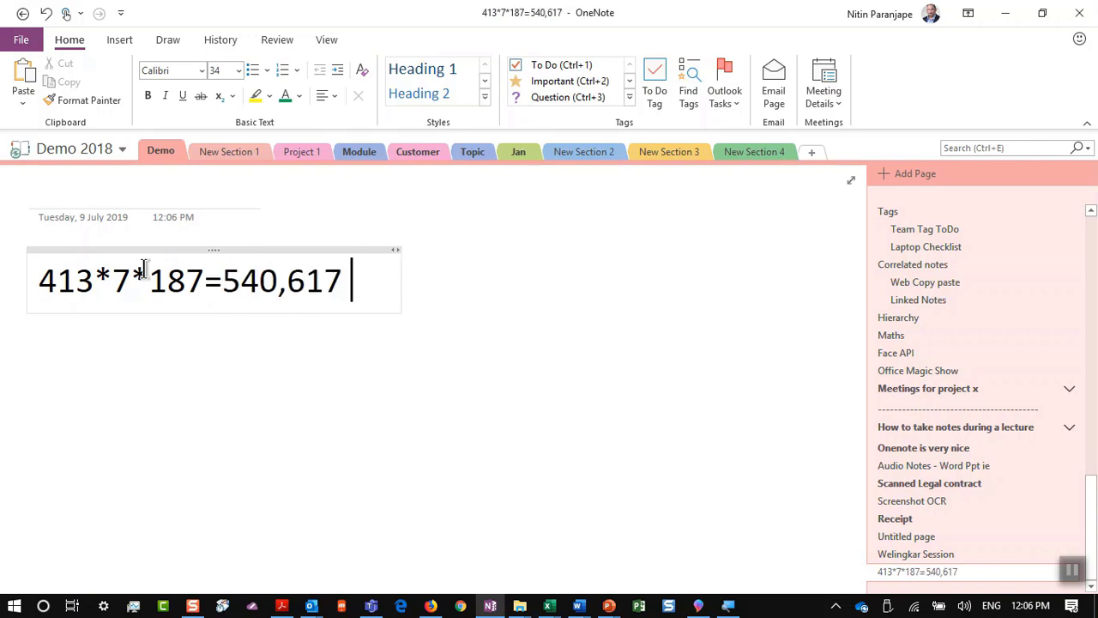
key("Return")
Step: Calculate sin(3), pi and 1349 mod 27=26 on following lines, then switch to PowerPoint
type("sin(")
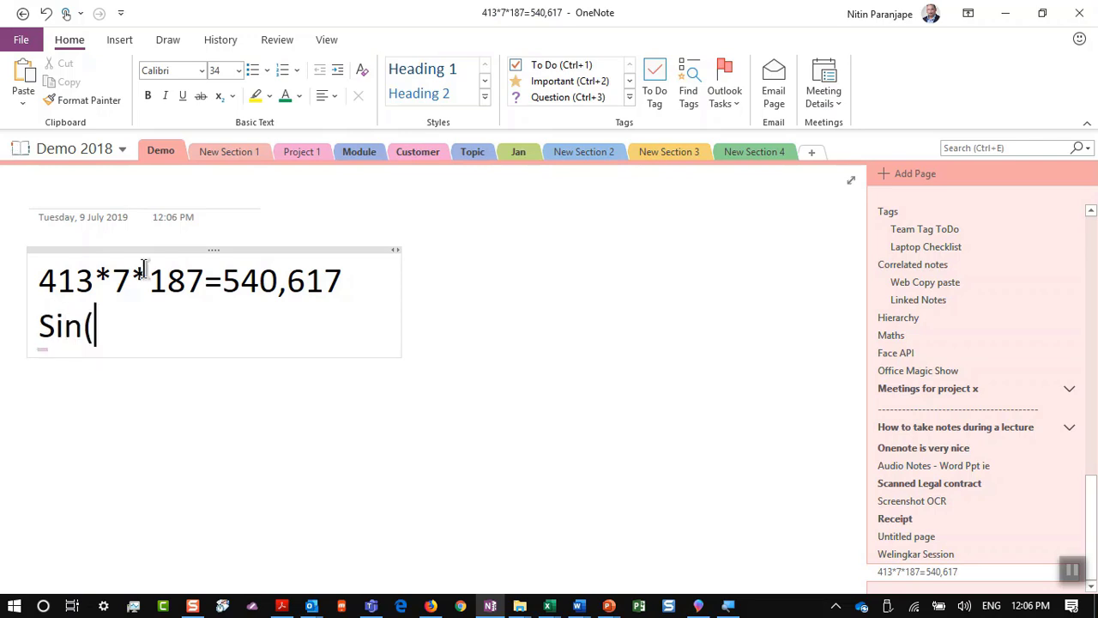
type("3)=")
key("Return")
type("pi=")
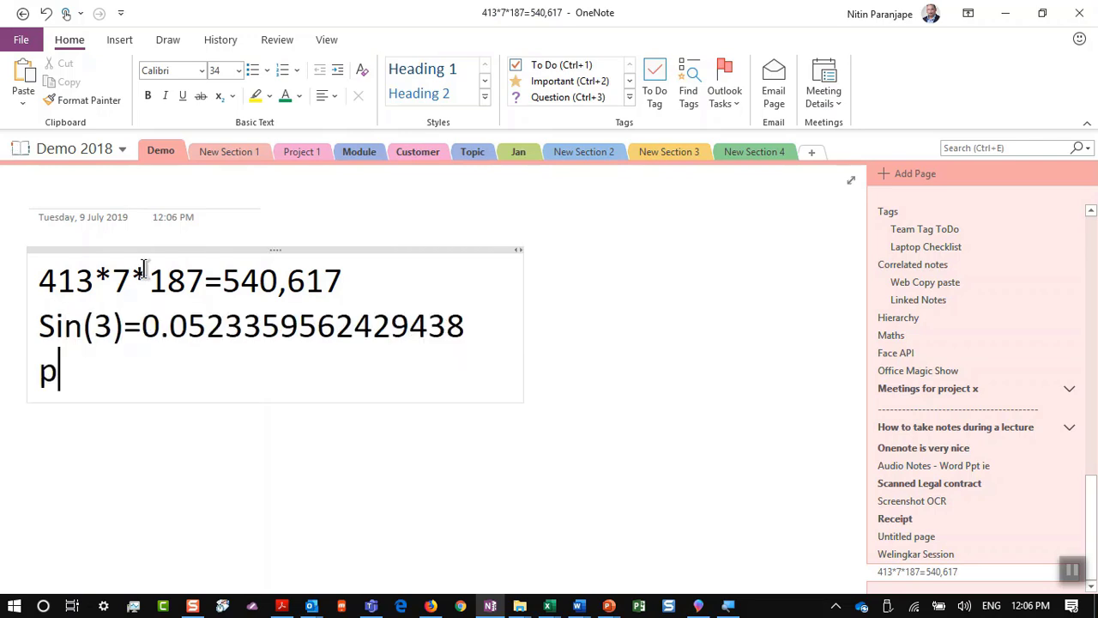
key("Return")
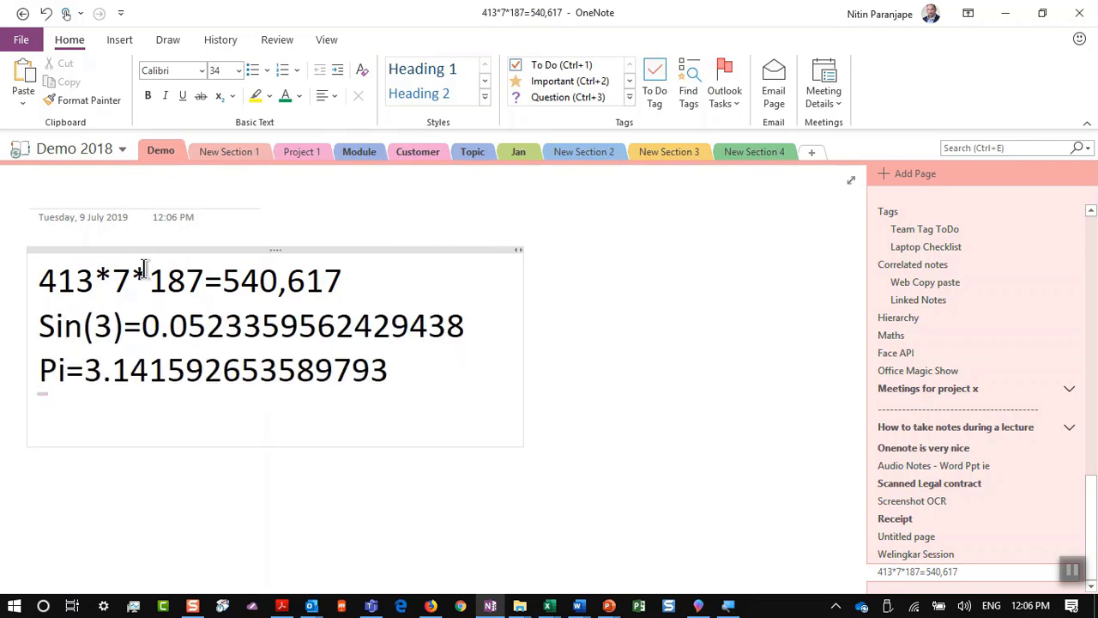
type("13e2")
key("BackSpace")
type("4")
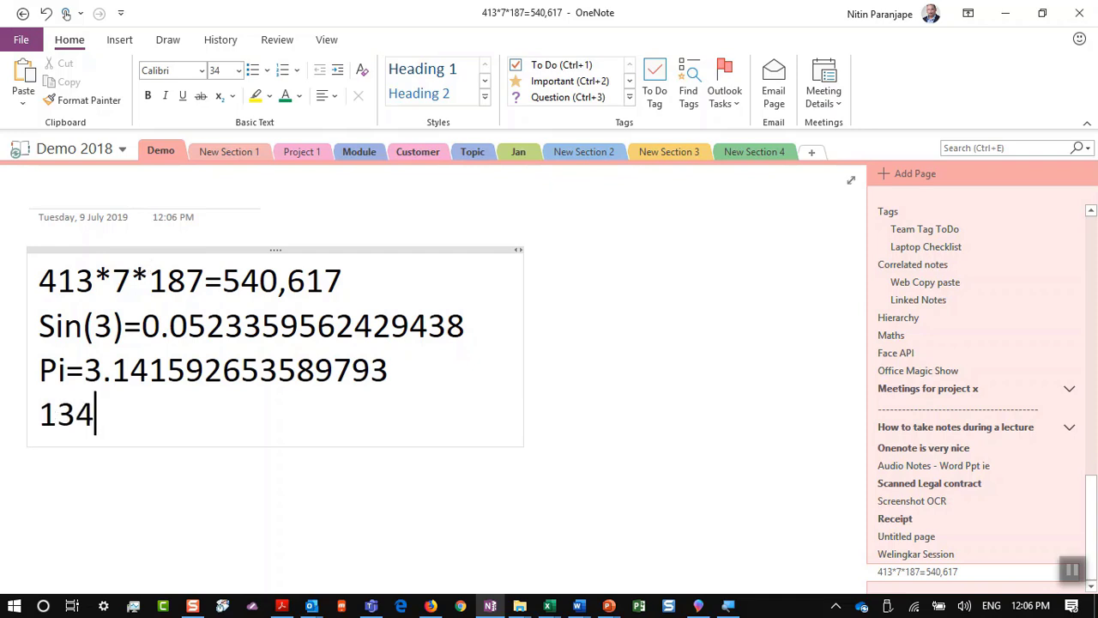
type("9 m")
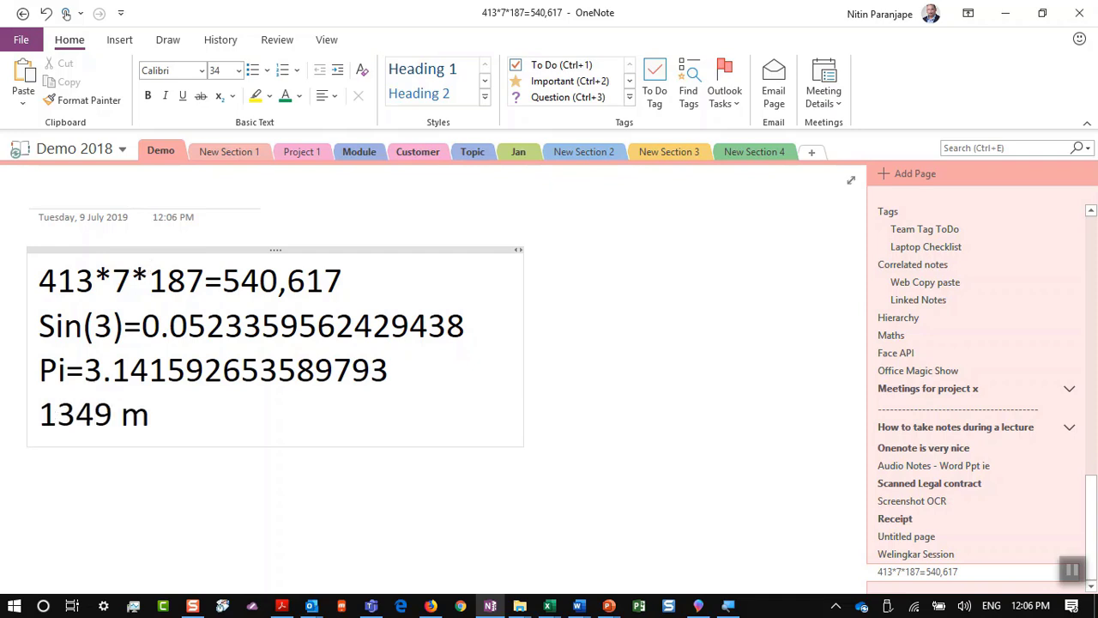
type("od 27=")
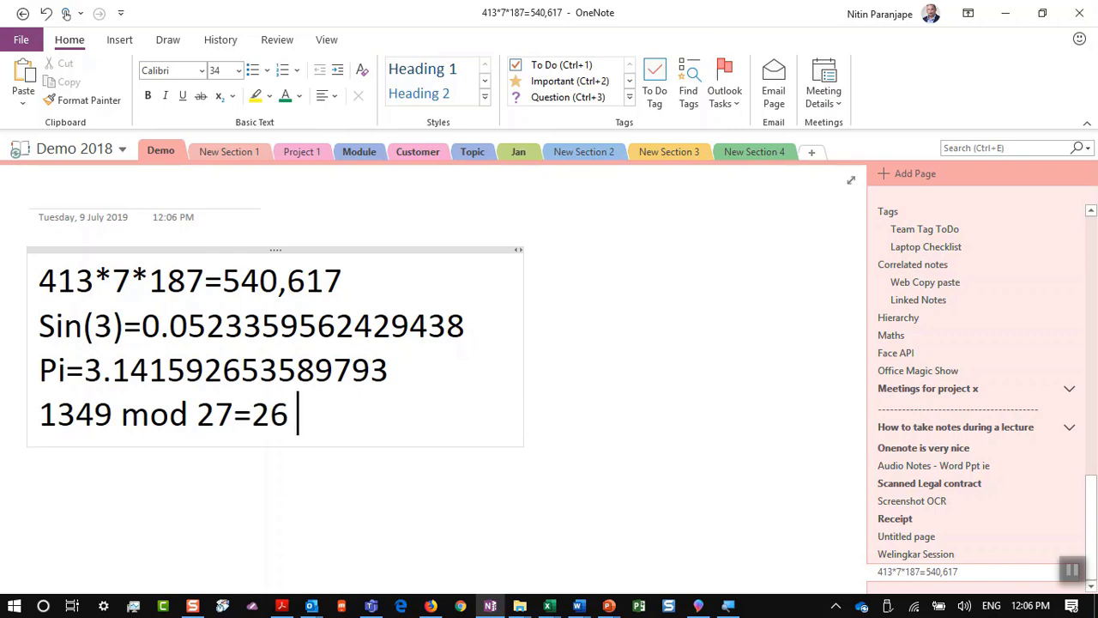
key("Return")
key("alt+Tab")
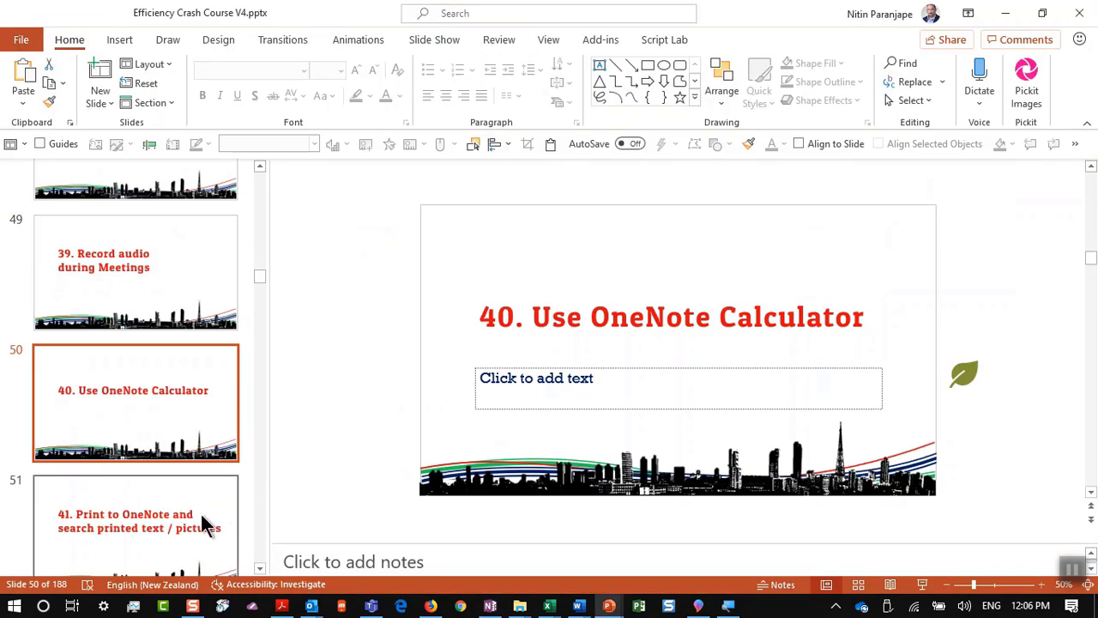
Step: Show slide 51 on printing to OneNote, then open scanned legal agreement copy - Copy.pdf in Acrobat Reader
left_click(177, 524)
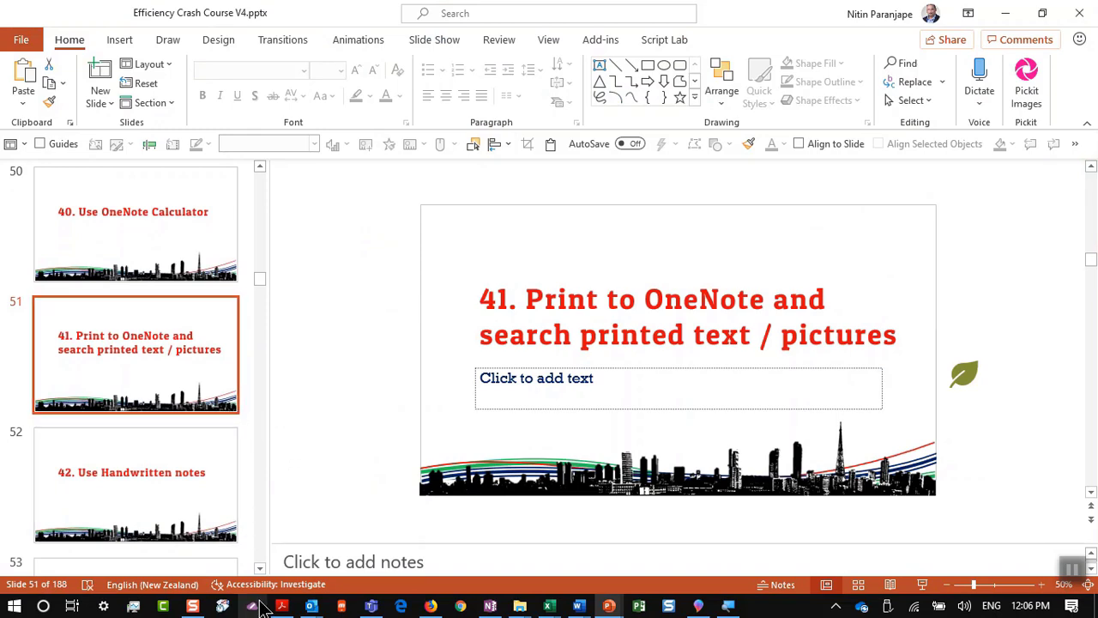
left_click(287, 605)
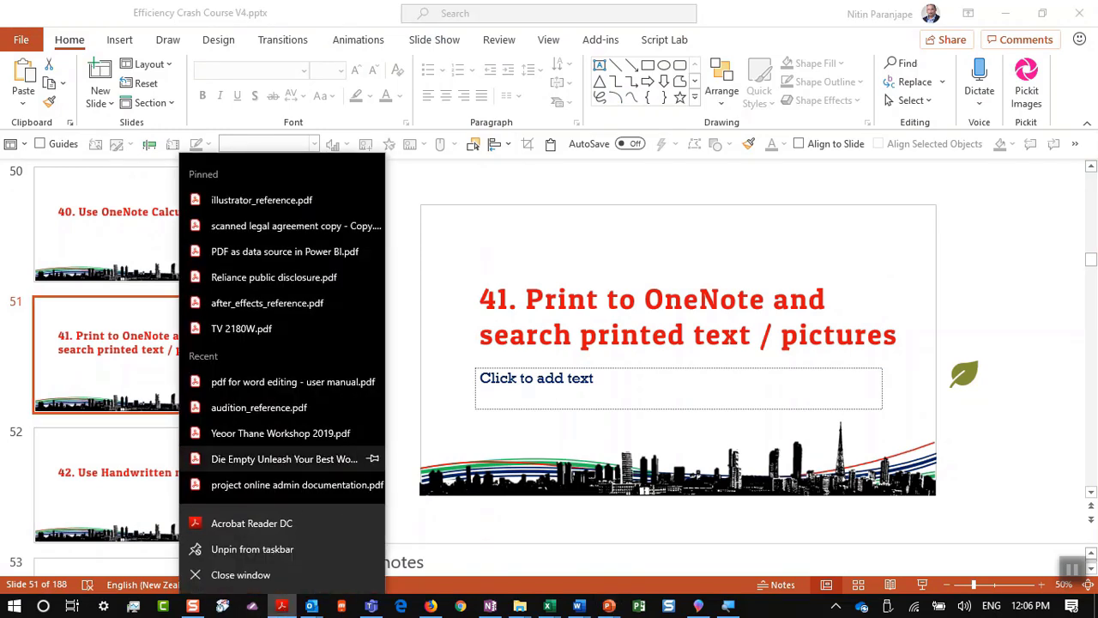
left_click(298, 234)
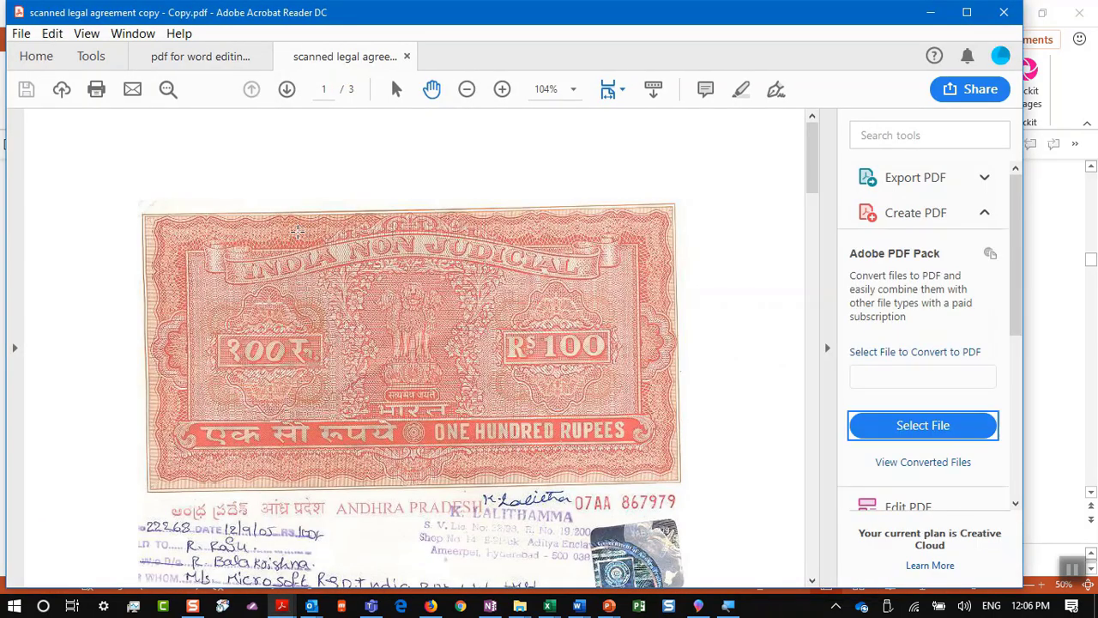
Step: Open Acrobat Reader's Print dialog for the scanned legal agreement PDF
scroll(304, 215, "down", 15)
scroll(312, 198, "up", 3)
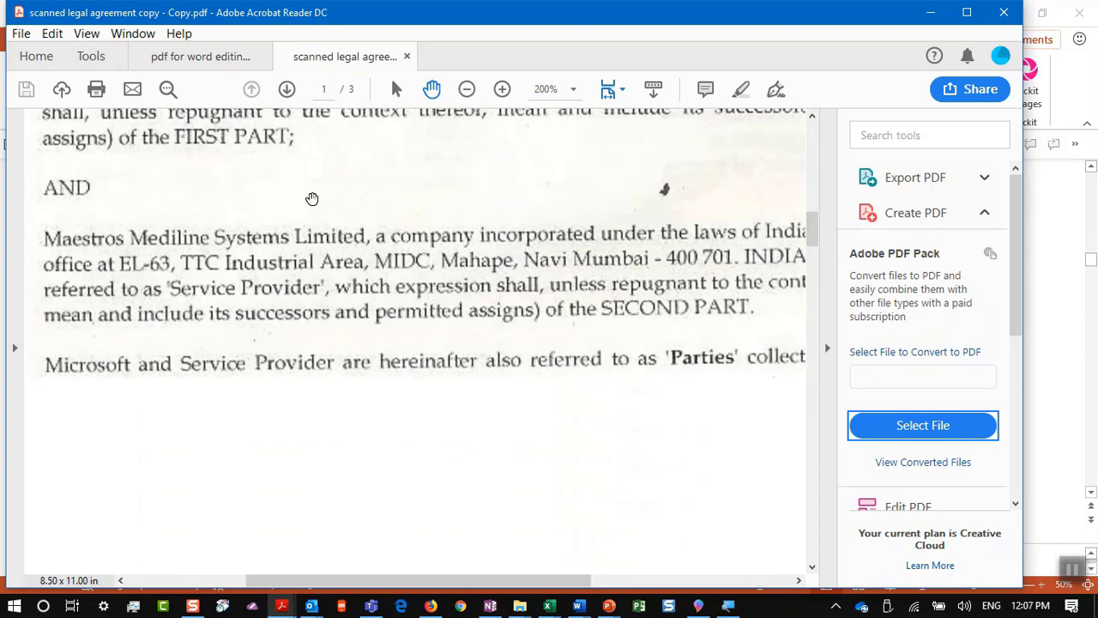
scroll(312, 198, "up", 2)
left_click(22, 34)
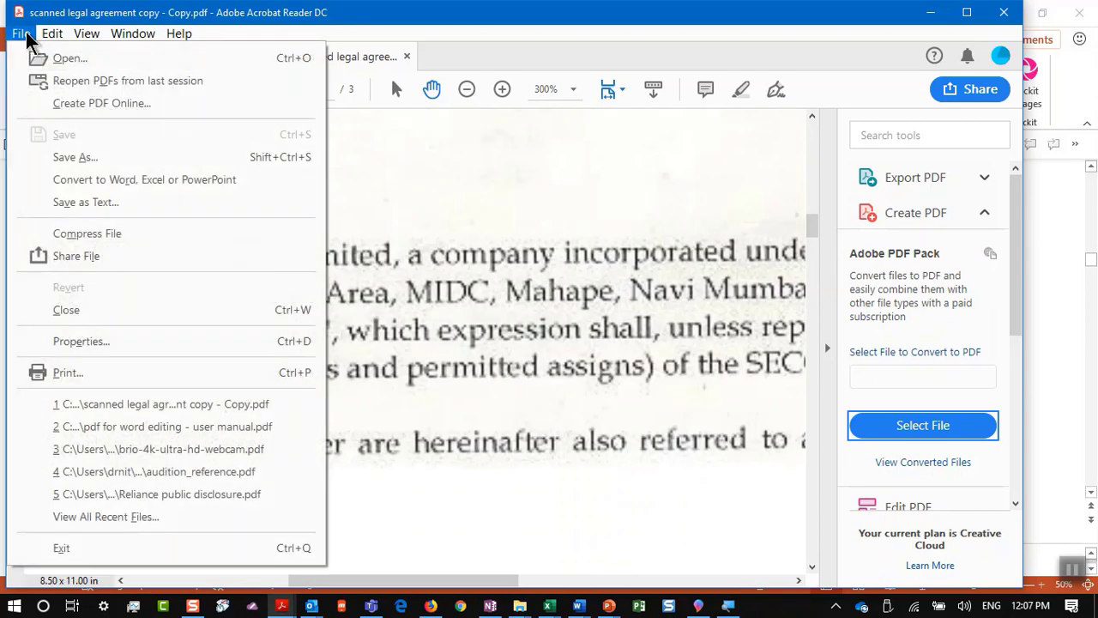
left_click(85, 382)
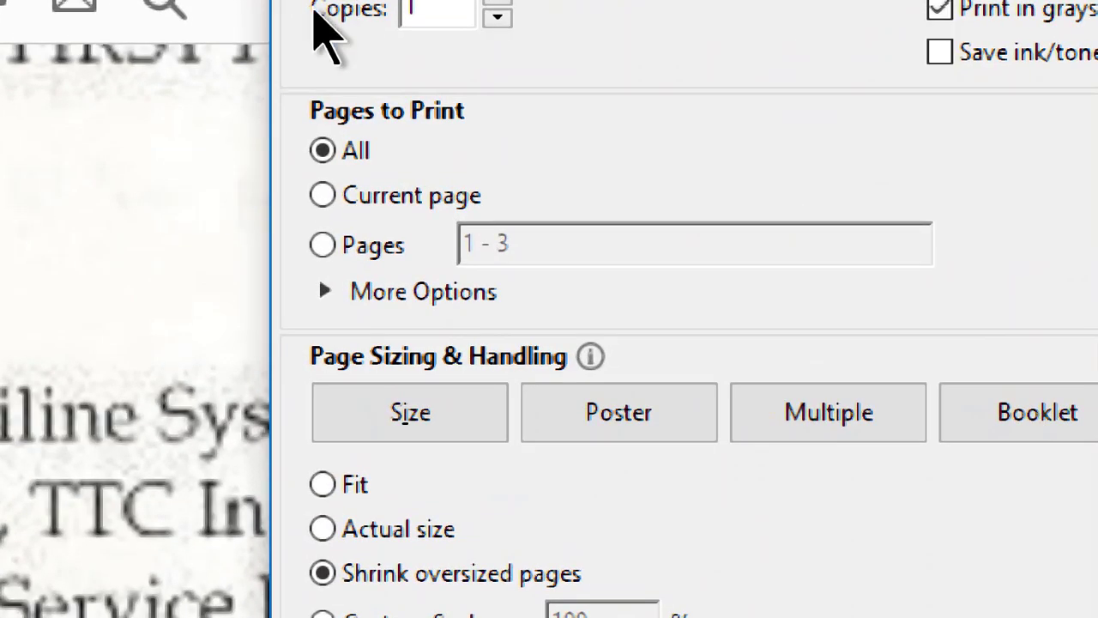
Step: Show the Send To OneNote 2016 printer, then close the dialog without printing and return to OneNote
left_click(381, 169)
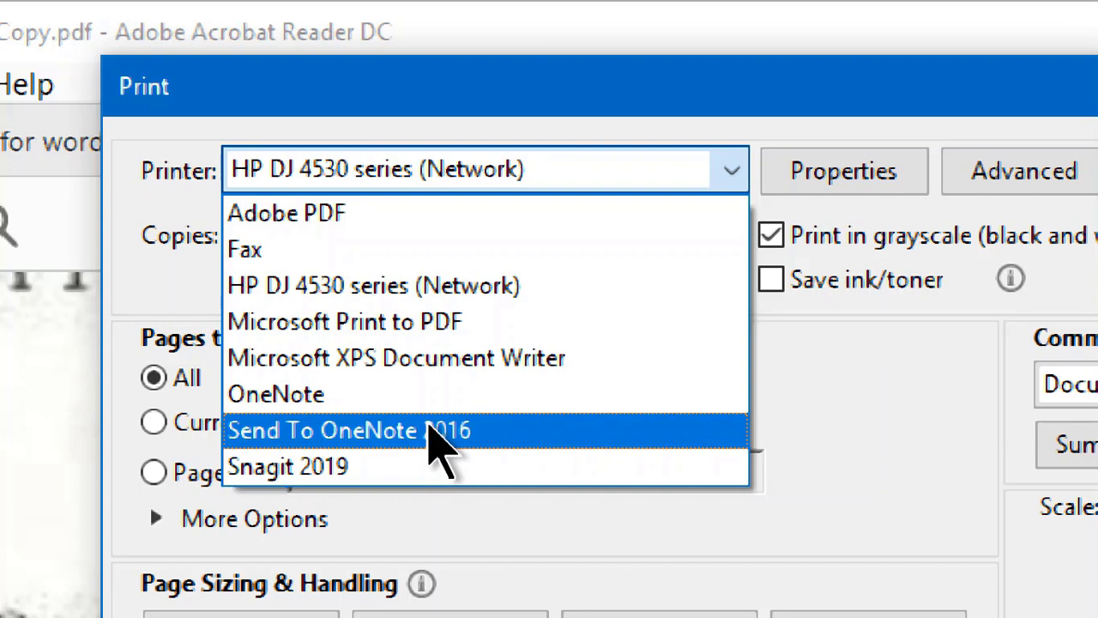
key("Escape")
key("Escape")
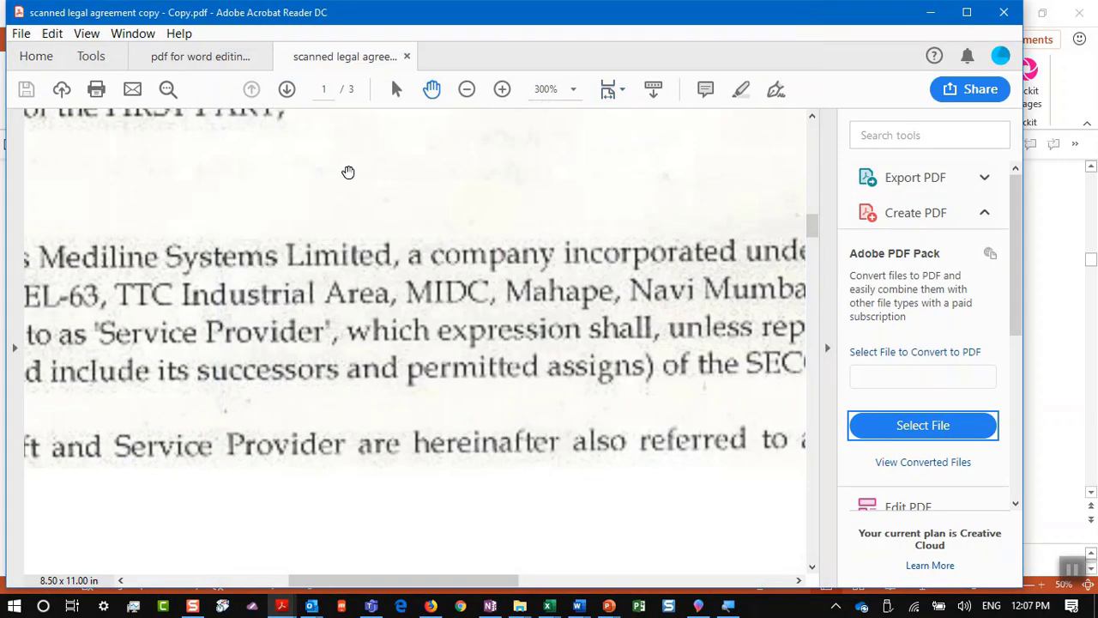
key("alt+Tab")
key("alt+Tab")
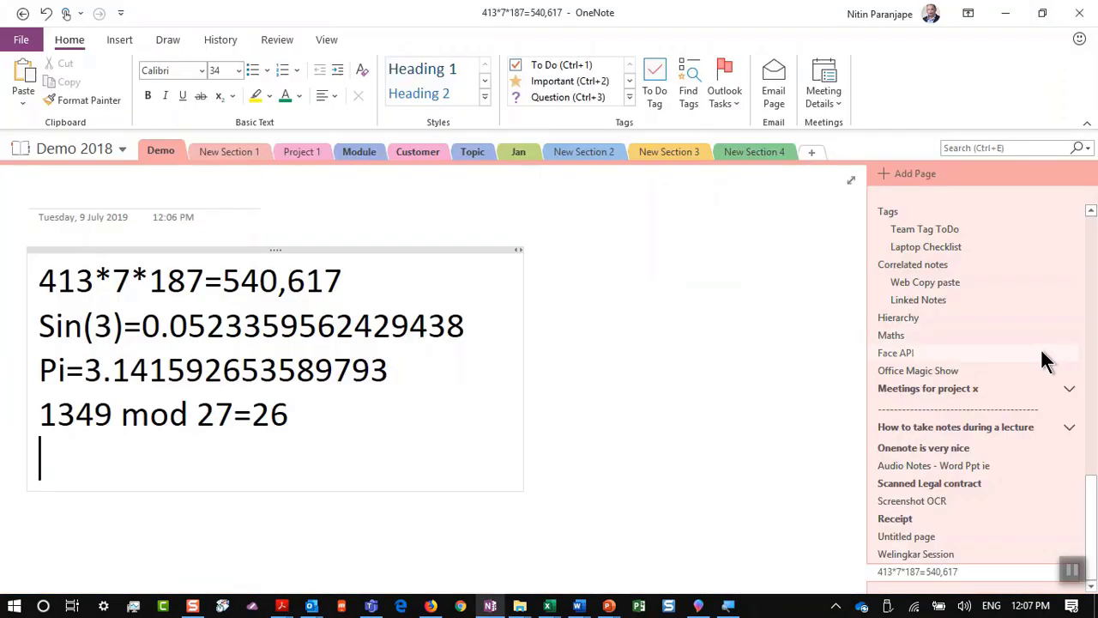
Step: Open the Scanned Legal contract page and look over the scanned agreement
scroll(1044, 360, "up", 4)
scroll(1045, 361, "up", 2)
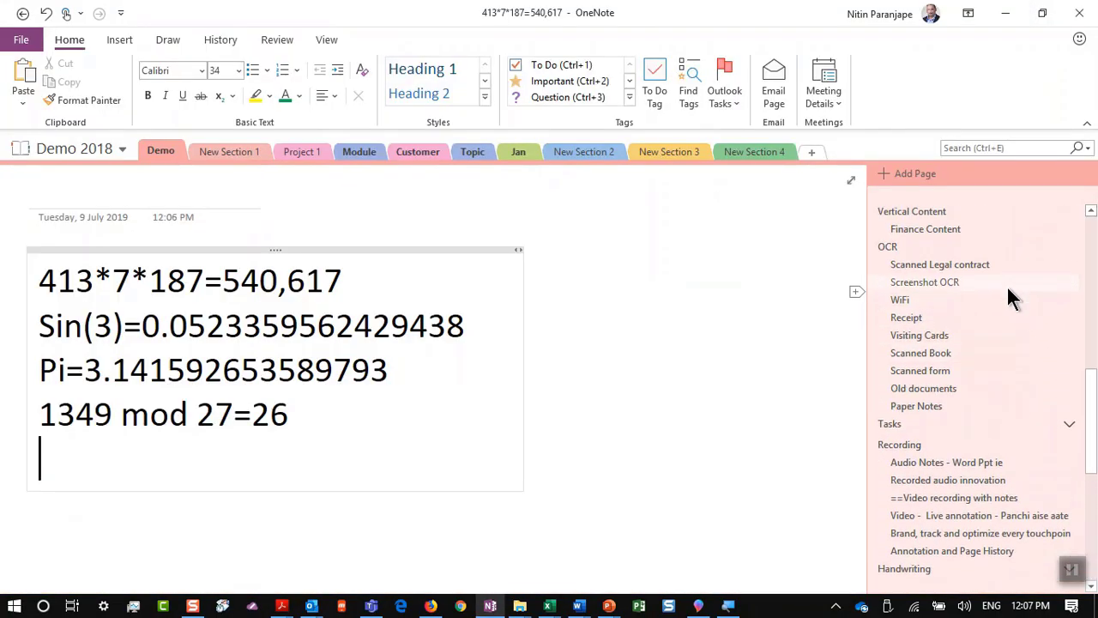
left_click(997, 265)
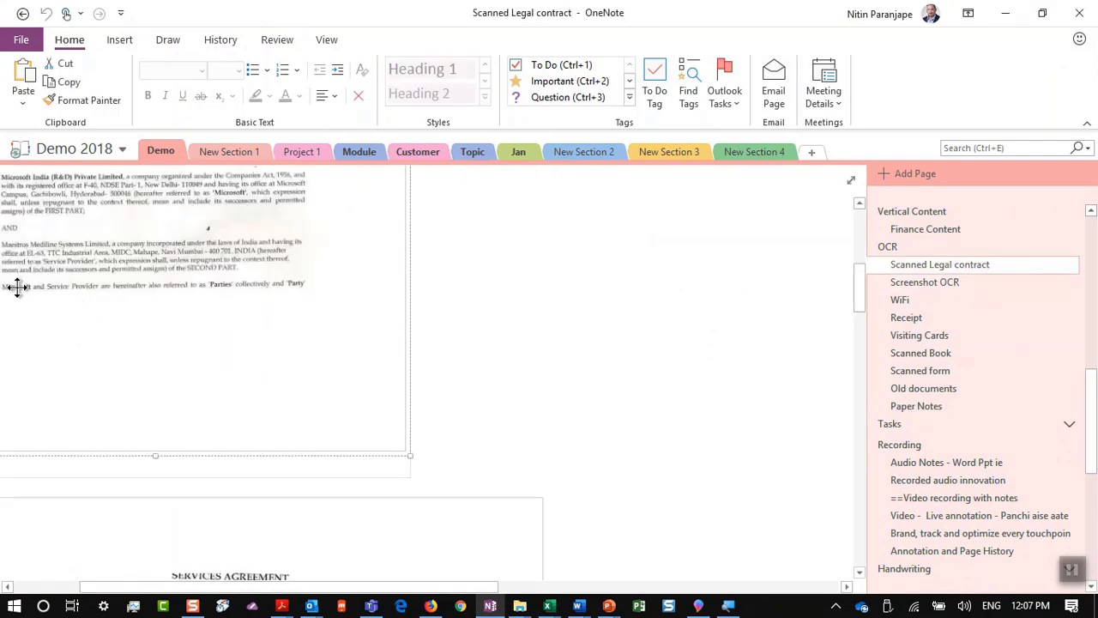
scroll(17, 289, "down", 3)
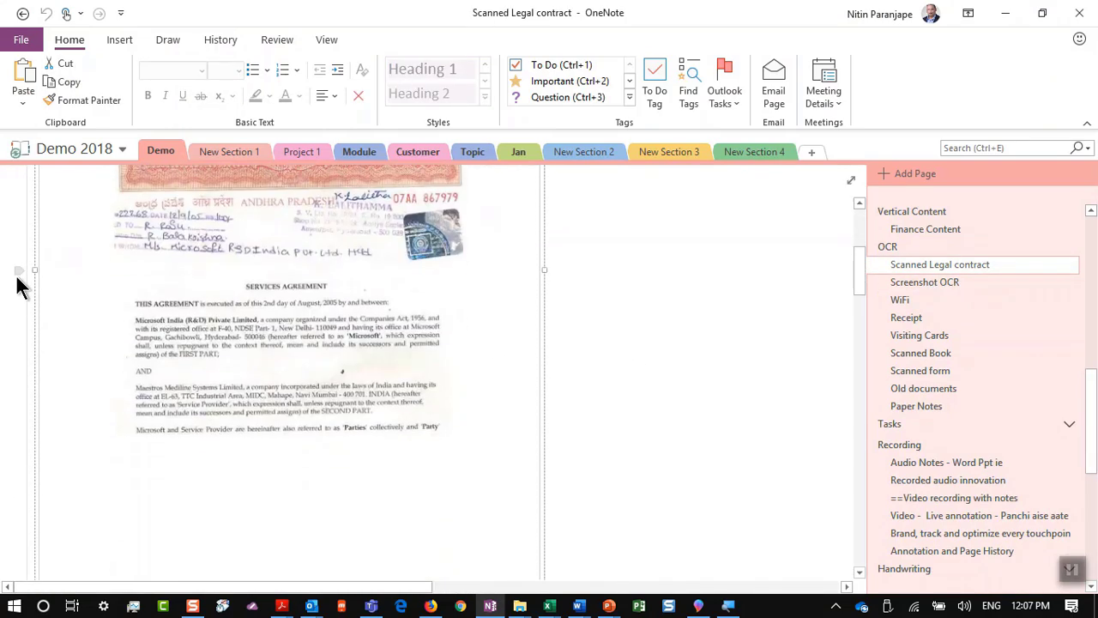
scroll(17, 289, "down", 1)
scroll(30, 265, "up", 4, "ctrl")
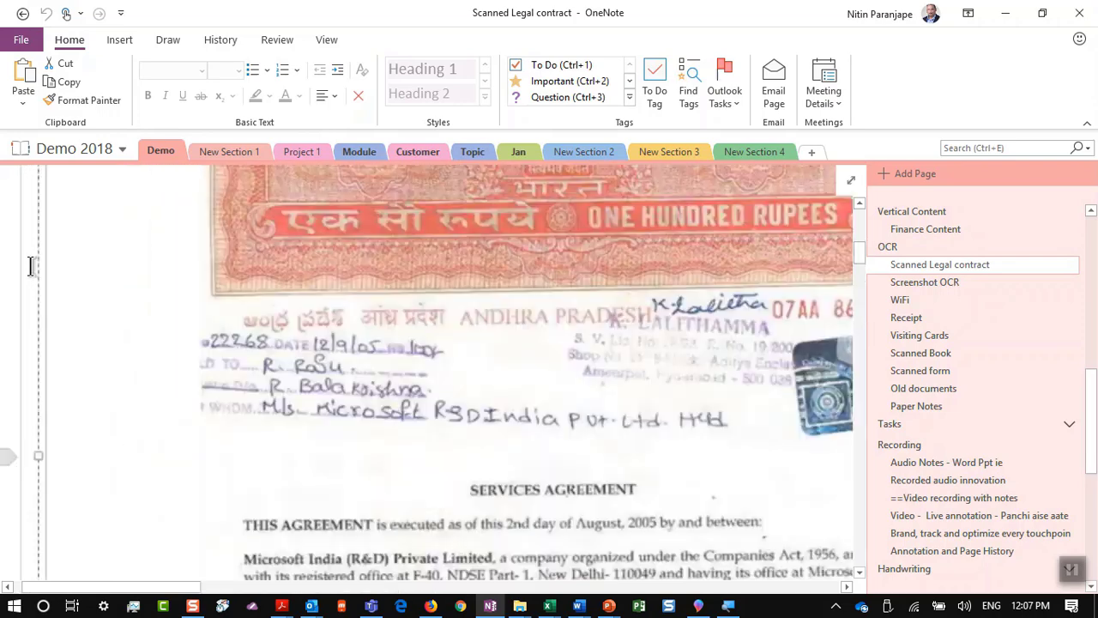
scroll(97, 269, "down", 10)
scroll(98, 269, "right", 5)
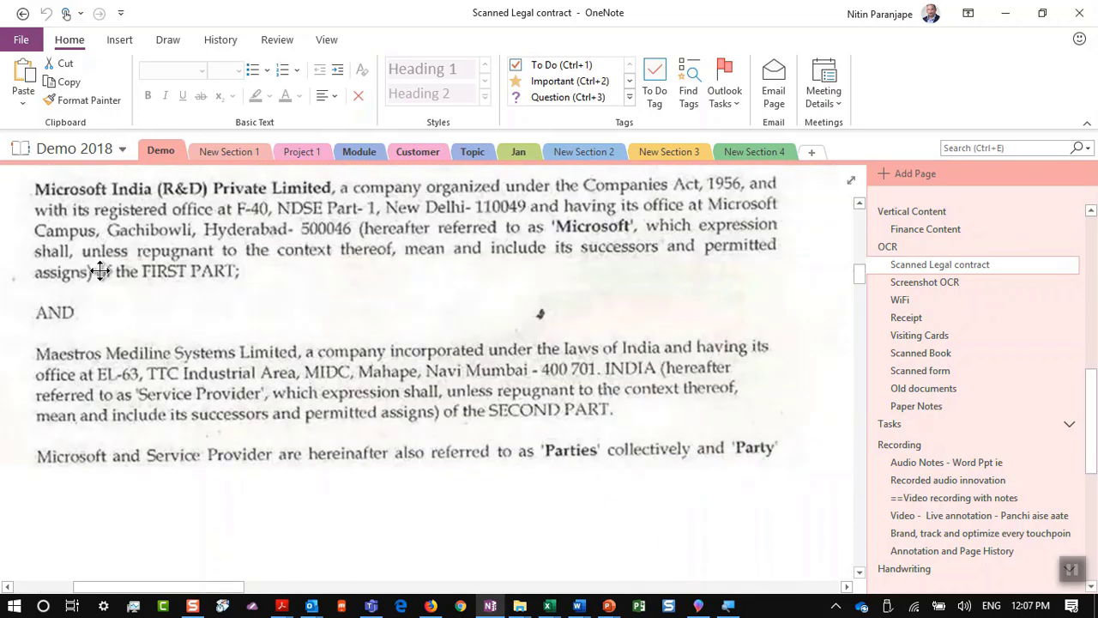
scroll(98, 269, "left", 1)
scroll(100, 270, "left", 2)
scroll(99, 270, "right", 1)
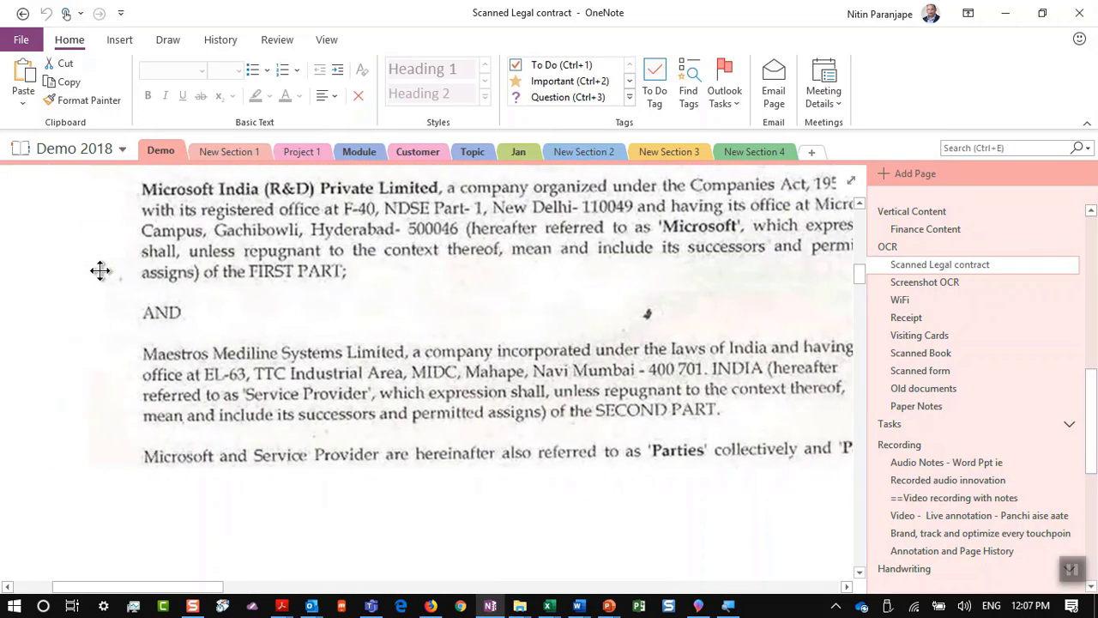
Step: Search the page for 'act' and step between its two matches
key("ctrl+f")
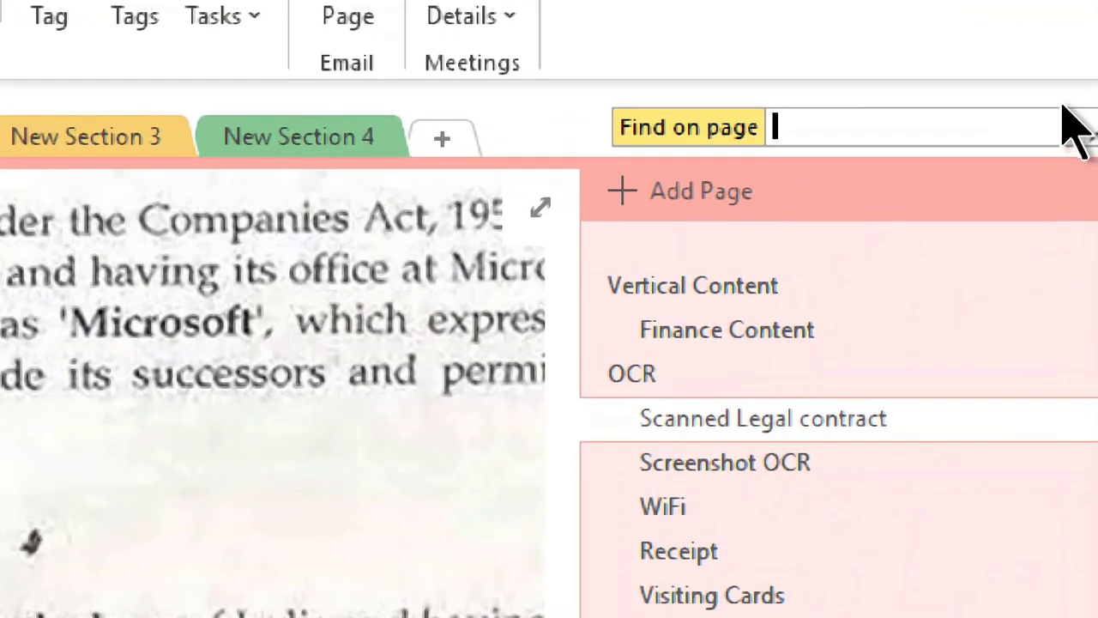
type("a")
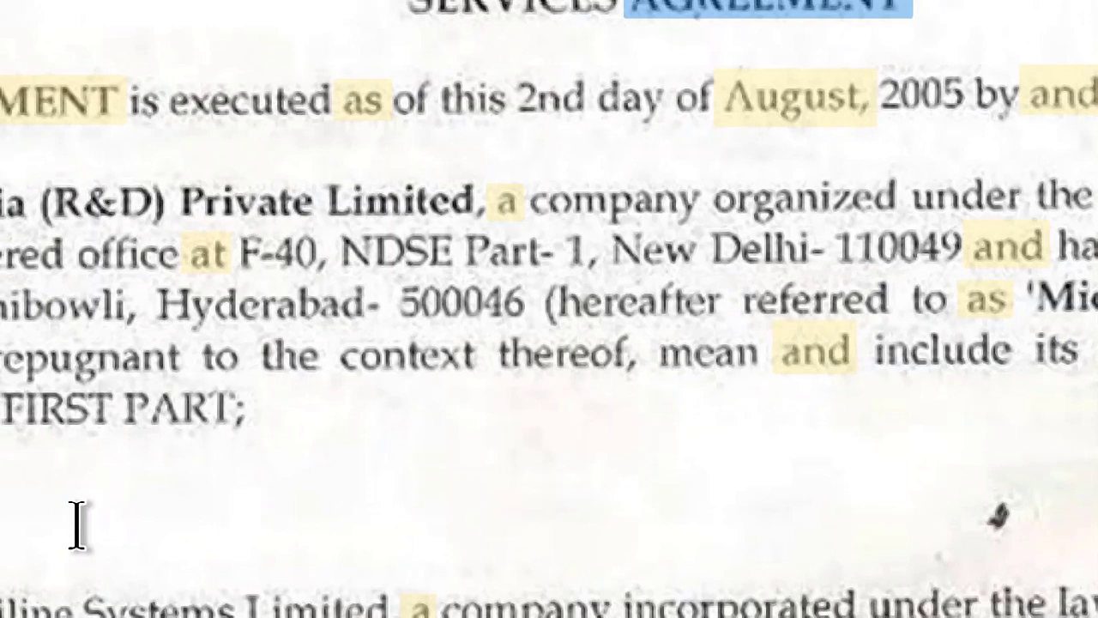
type("c")
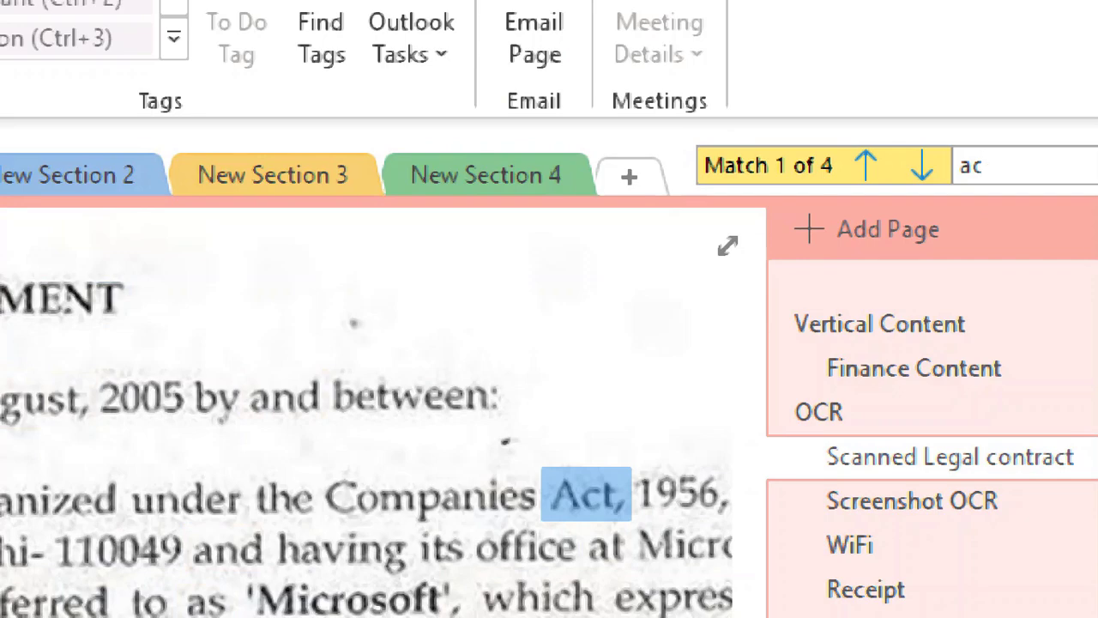
type("t")
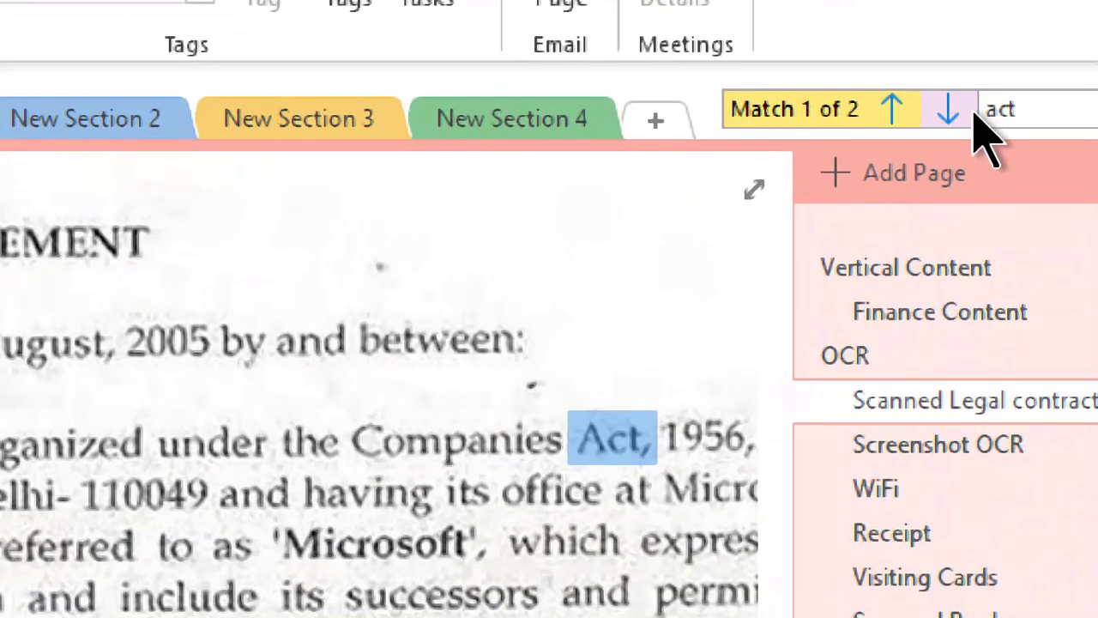
left_click(929, 147)
left_click(960, 111)
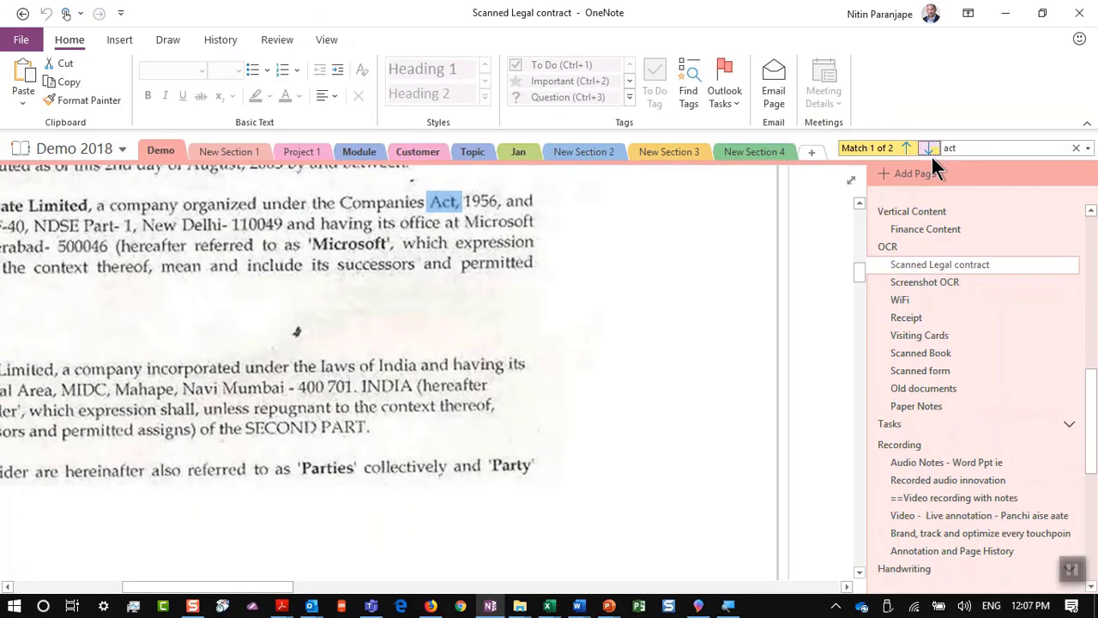
Step: On the Receipt page, delete the OCR text and TOTAL column below the photo, keeping only the image
left_click(947, 318)
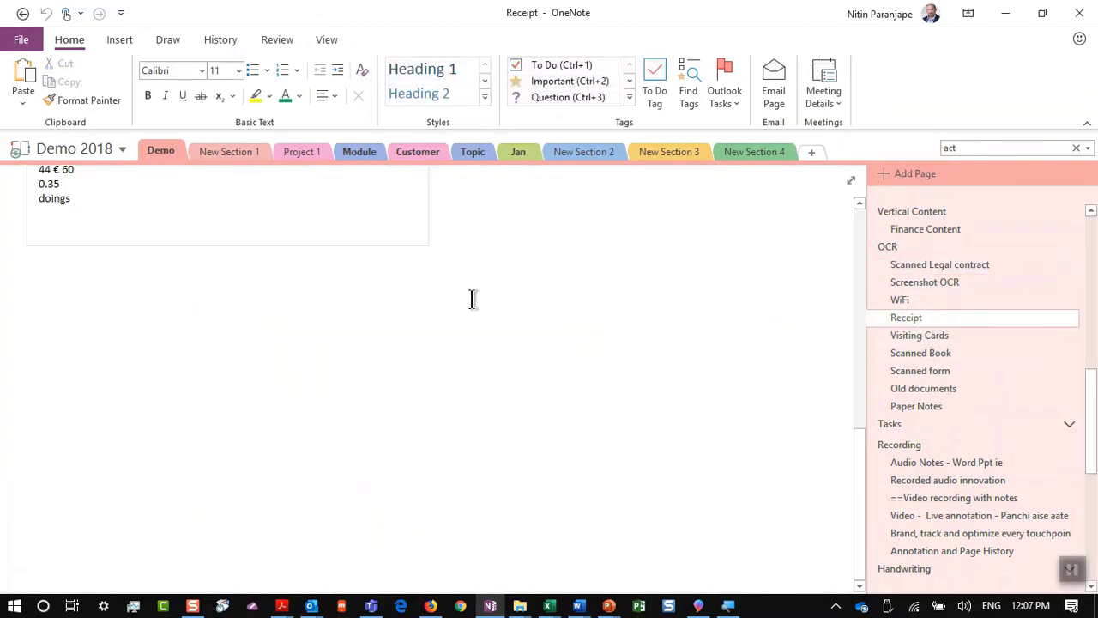
scroll(323, 310, "up", 10)
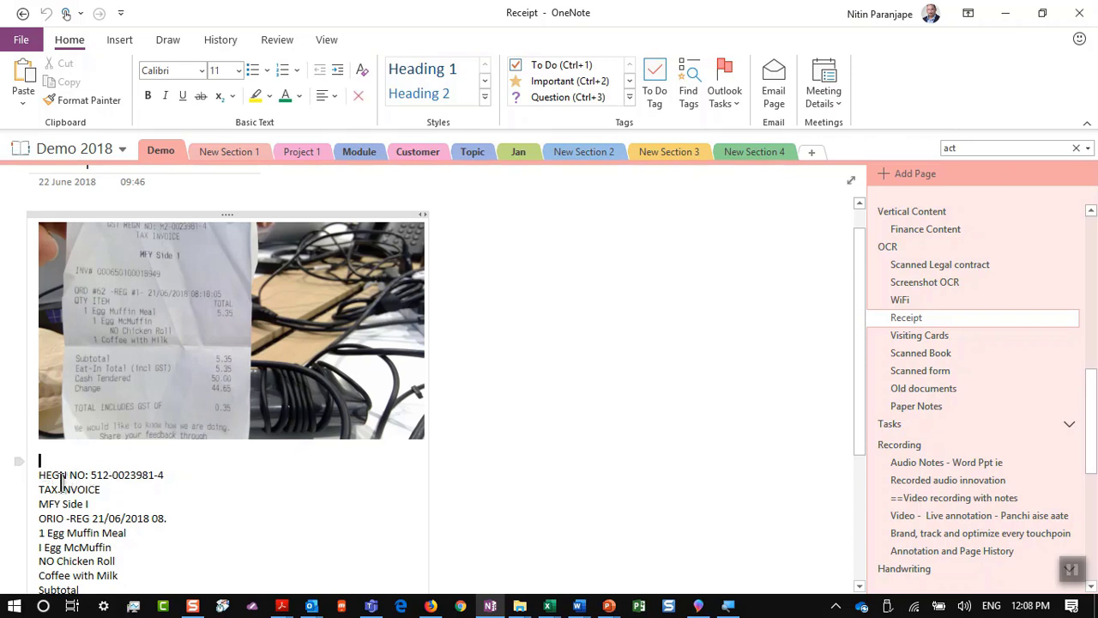
left_click_drag(39, 460, 153, 563)
key("Delete")
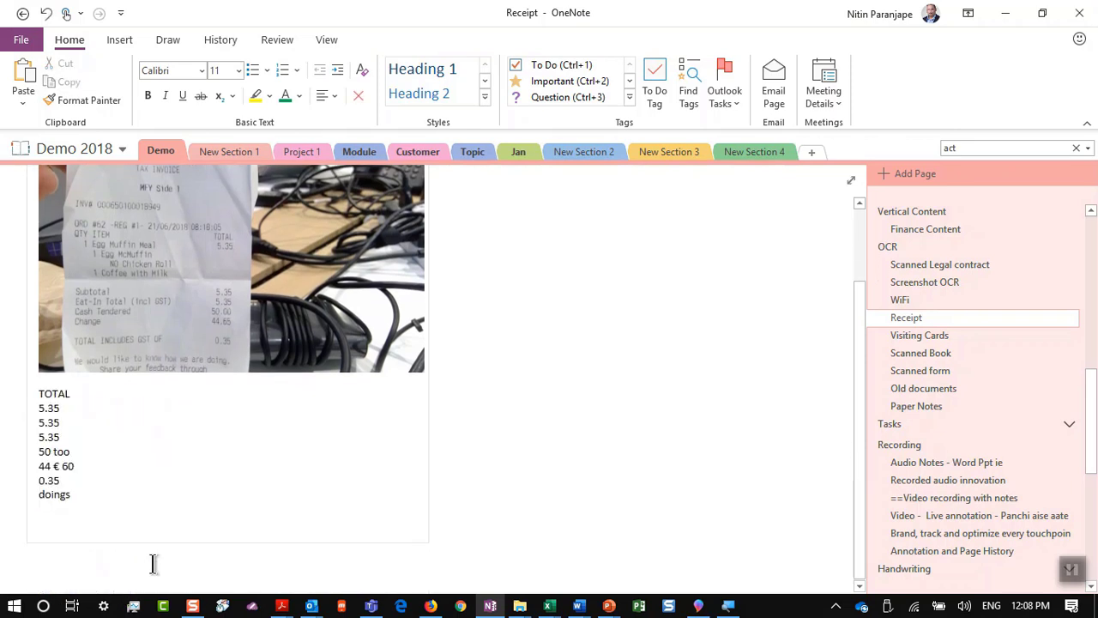
key("ctrl+a")
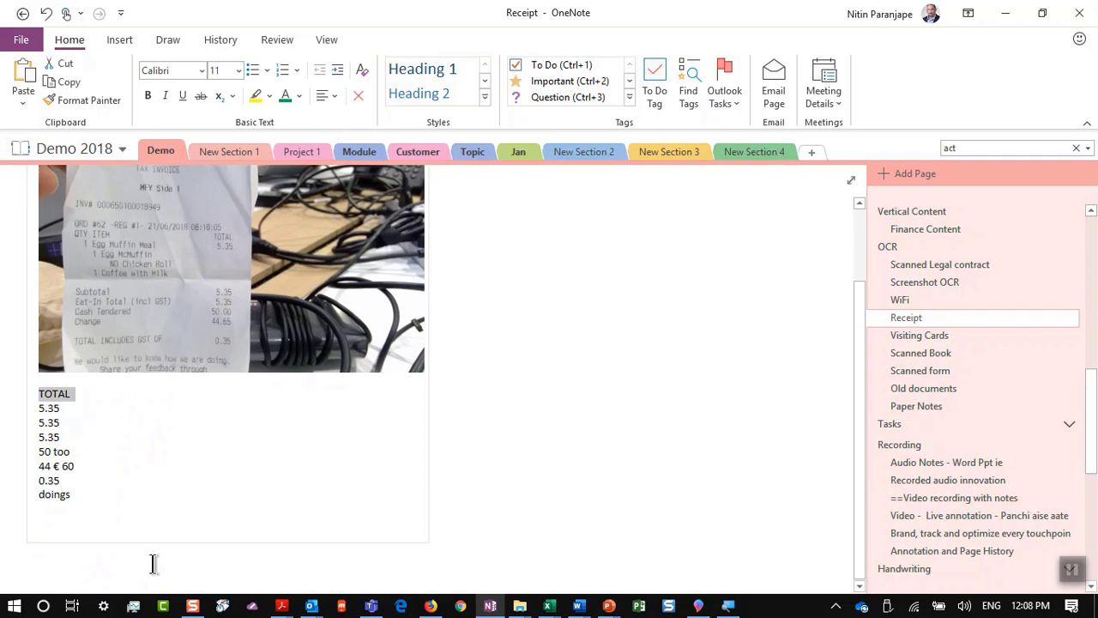
key("ctrl+a")
key("Delete")
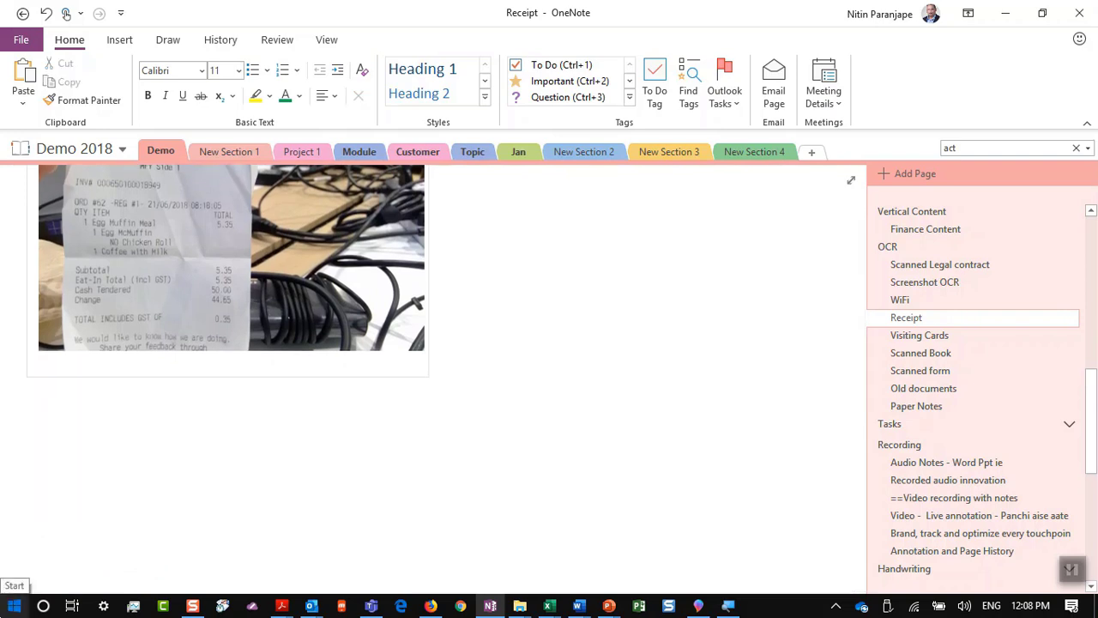
left_click(135, 294)
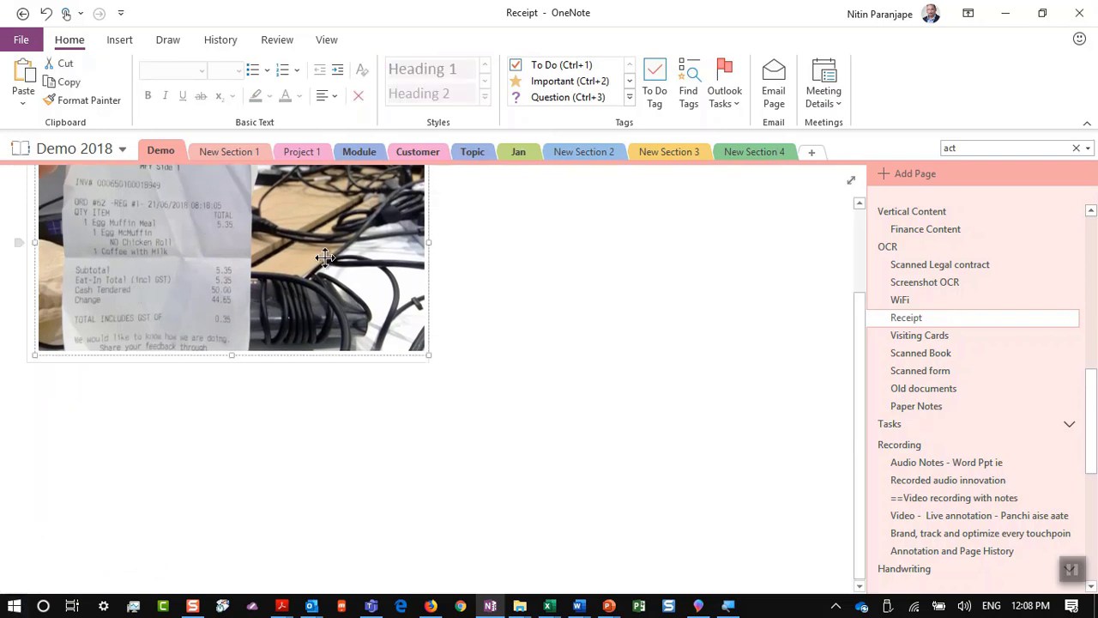
Step: Copy the recognised text from all pages of the Scanned Legal contract printout, then switch to Word
left_click(948, 268)
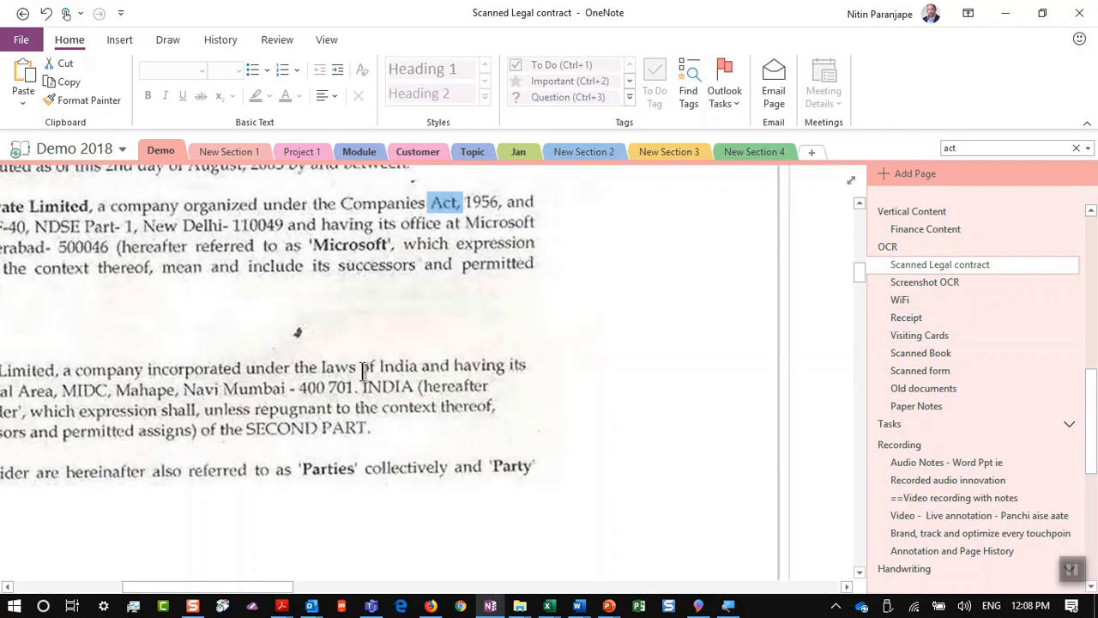
right_click(346, 216)
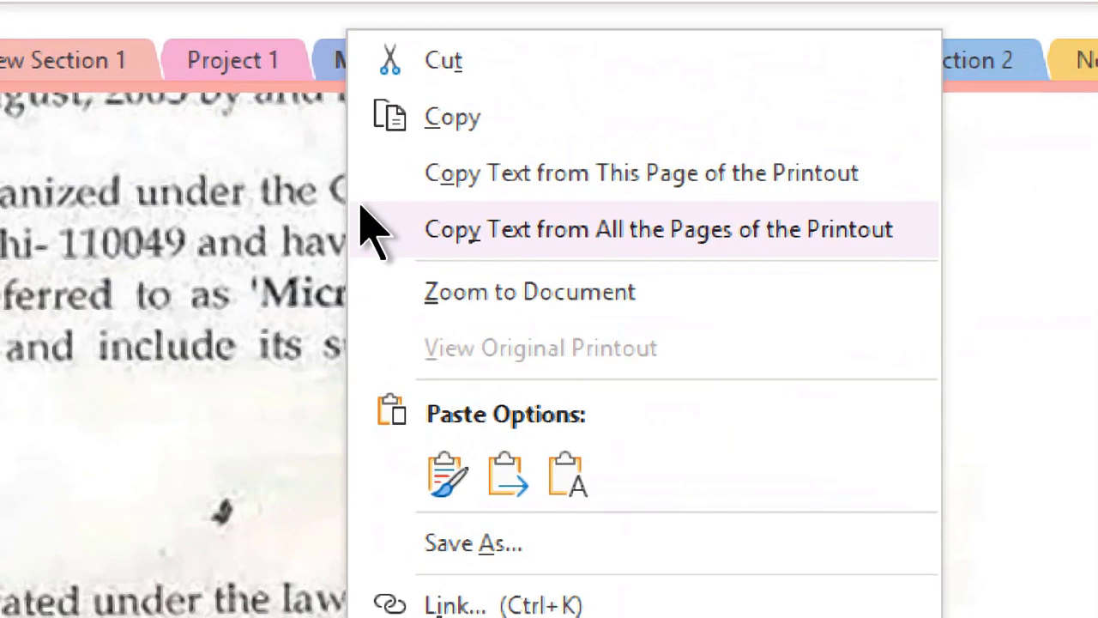
left_click(405, 240)
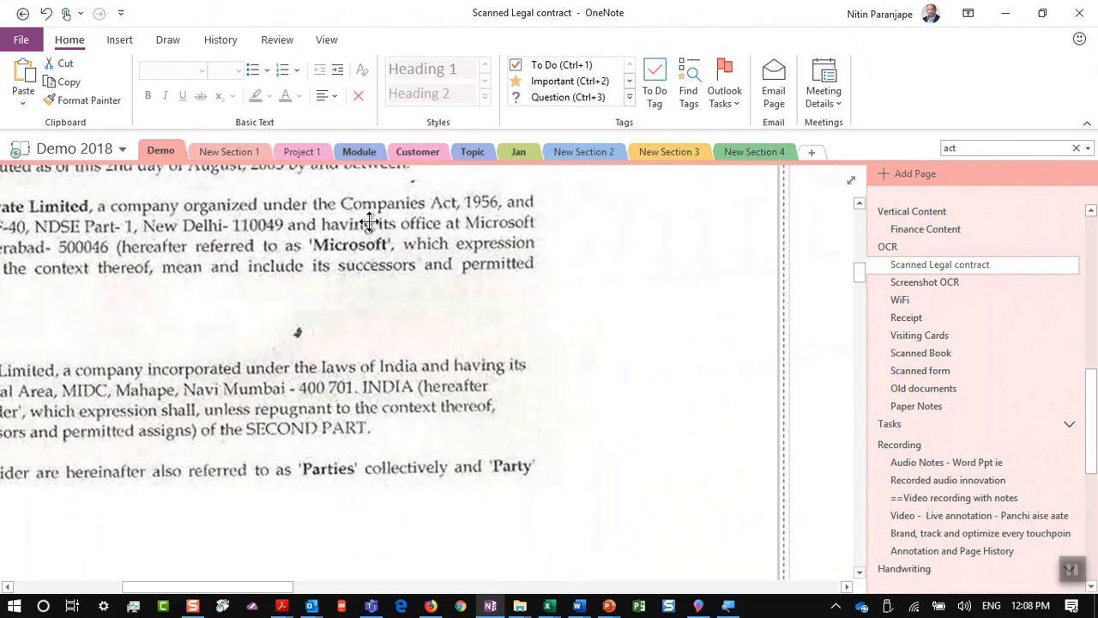
key("alt+Tab")
key("alt+Tab")
key("alt+Tab")
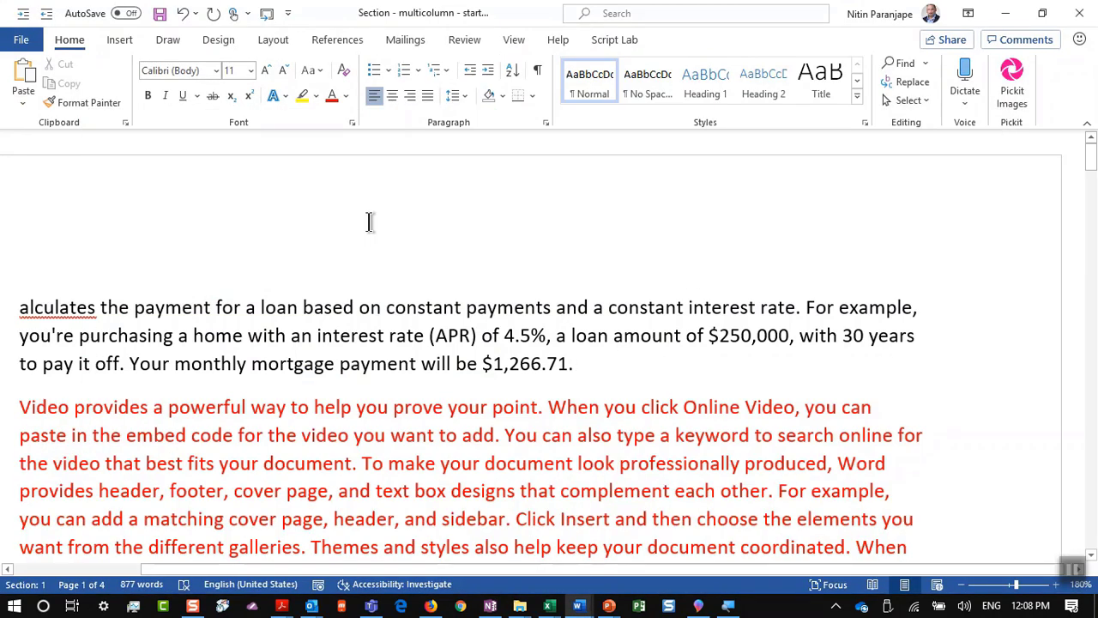
Step: Paste the copied contract text into a new blank Word document, then return to OneNote
key("alt+w")
key("ctrl+n")
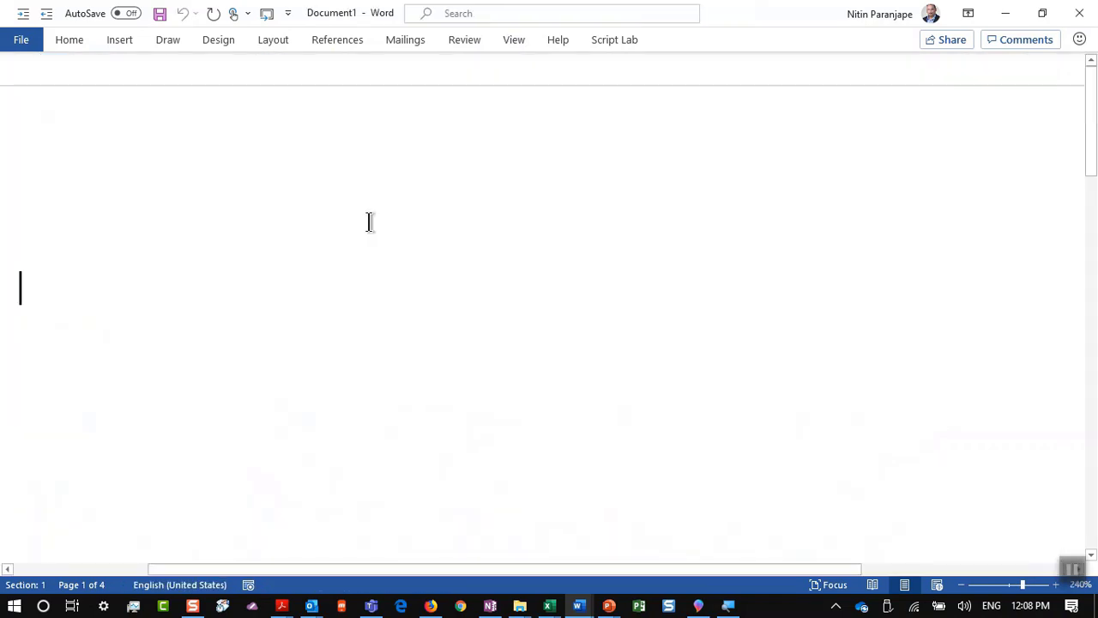
key("ctrl+v")
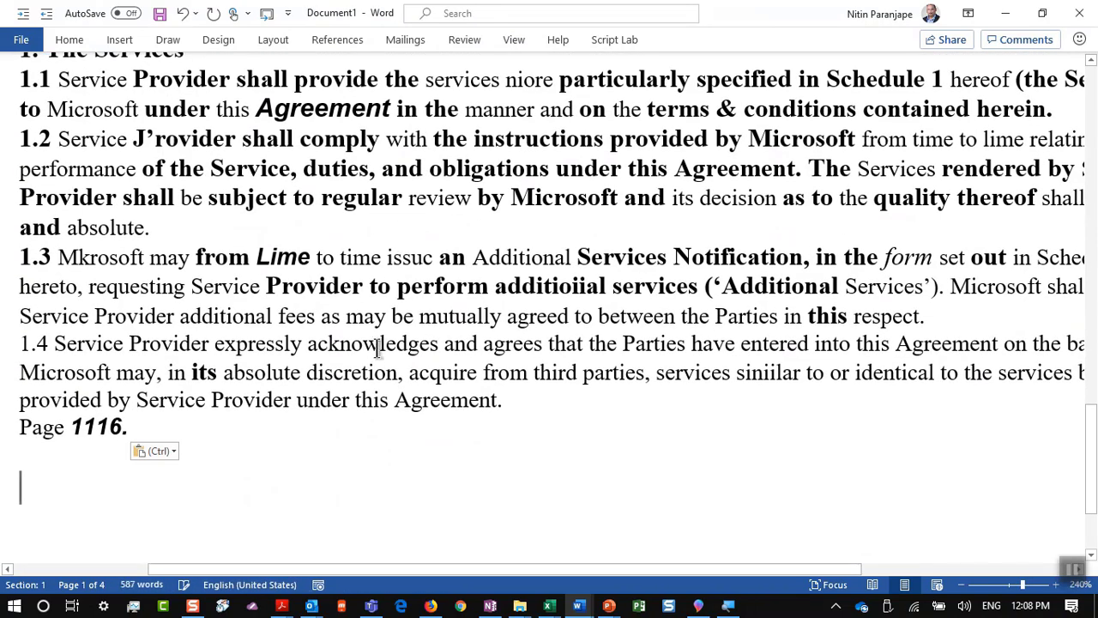
key("alt+Tab")
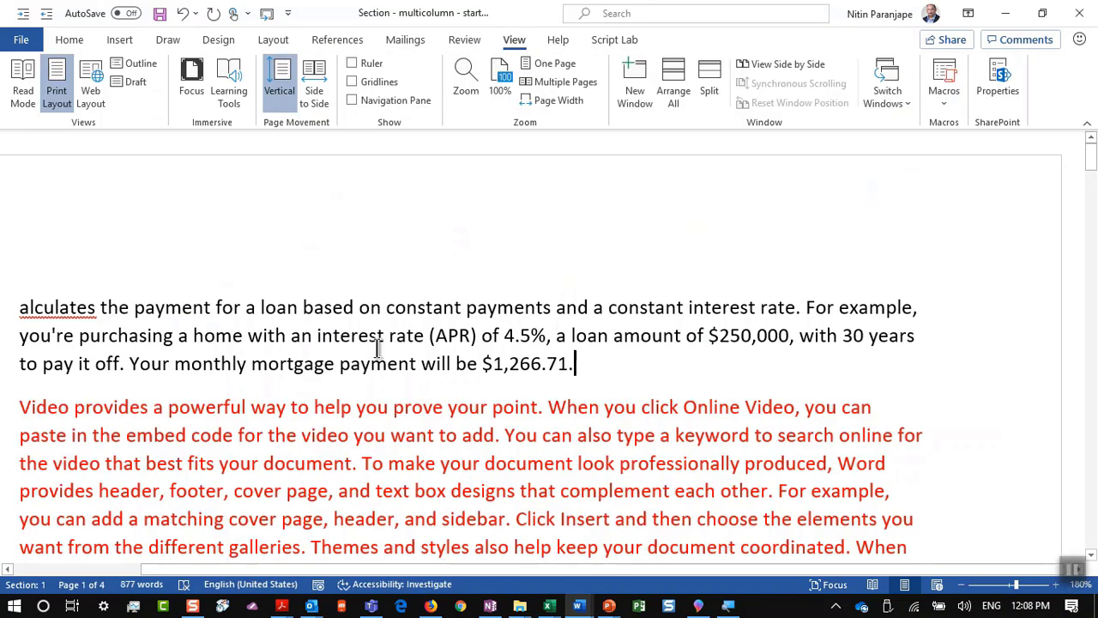
key("alt+Tab")
key("alt+Tab")
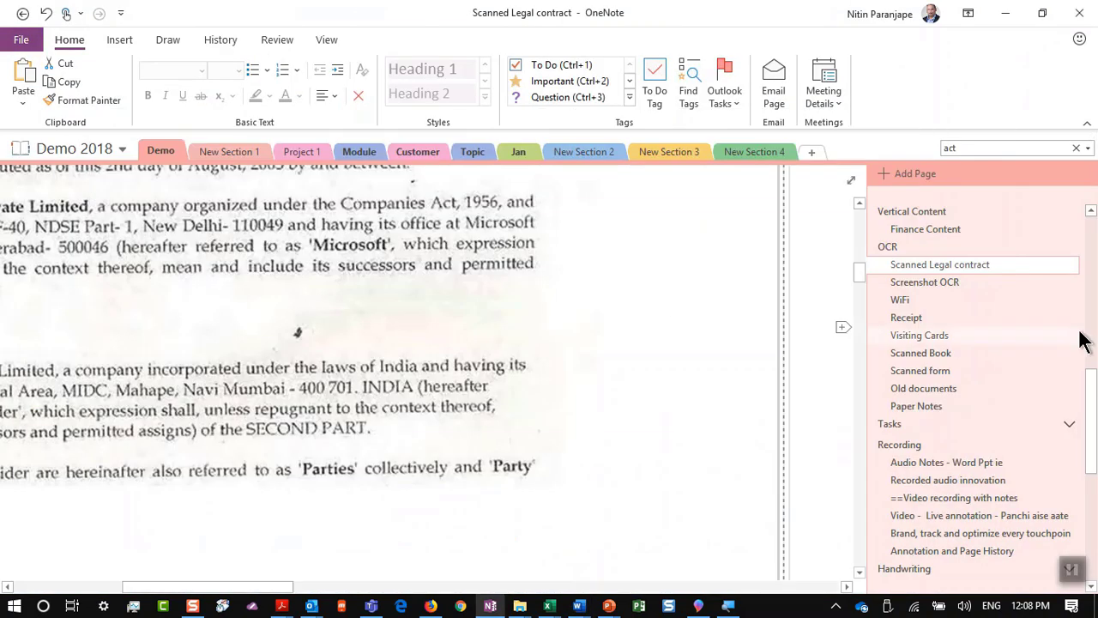
Step: Copy the text recognised in the receipt picture on the Receipt page
left_click(933, 317)
scroll(52, 253, "up", 5)
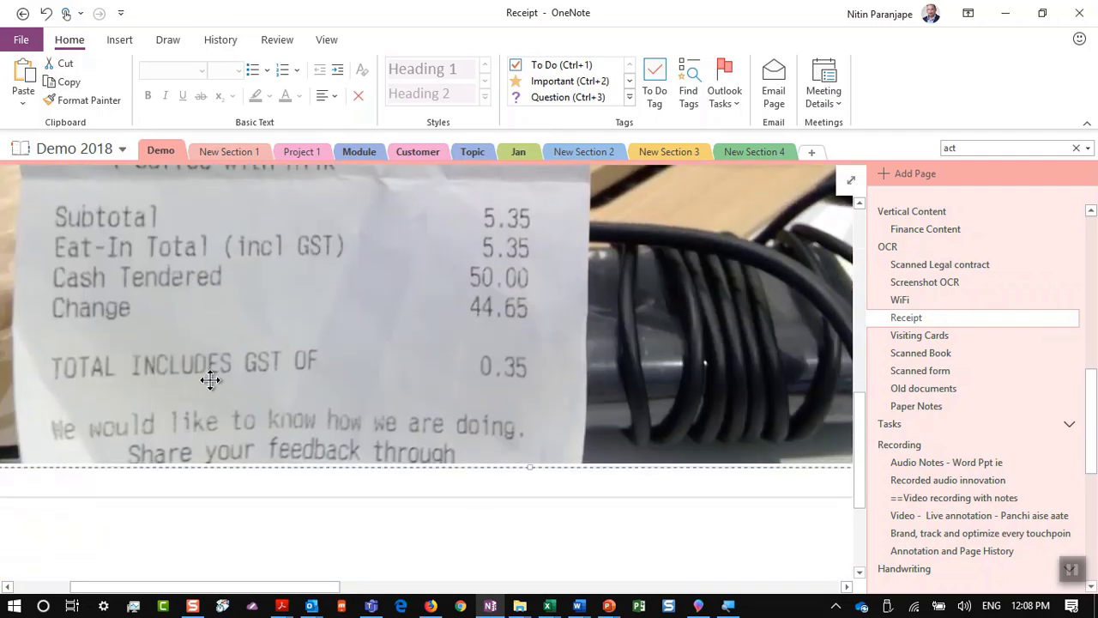
right_click(225, 288)
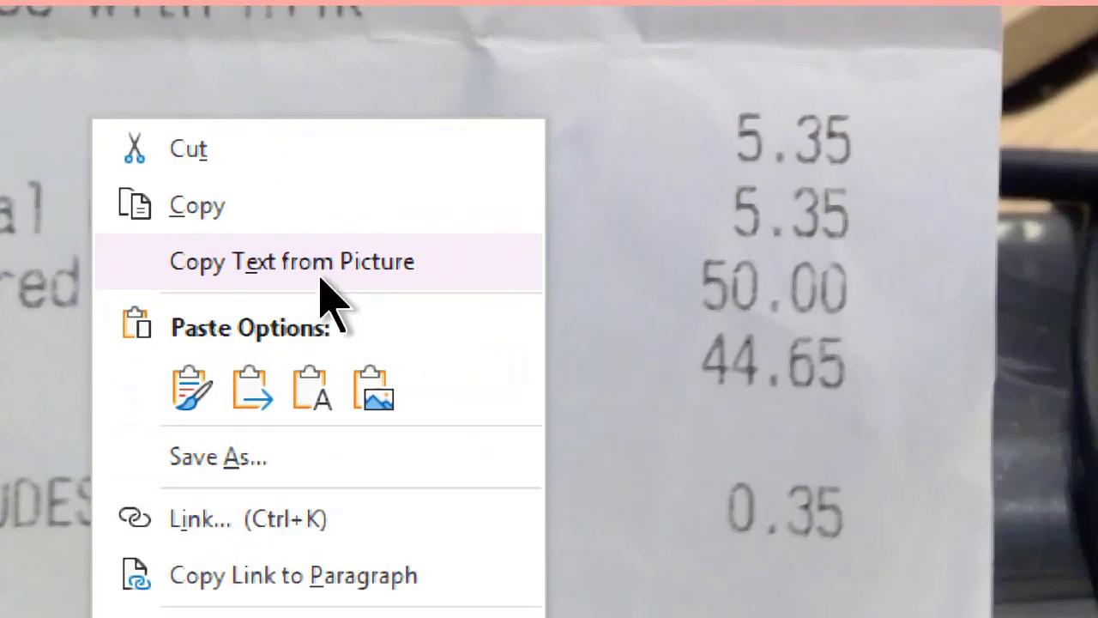
left_click(316, 268)
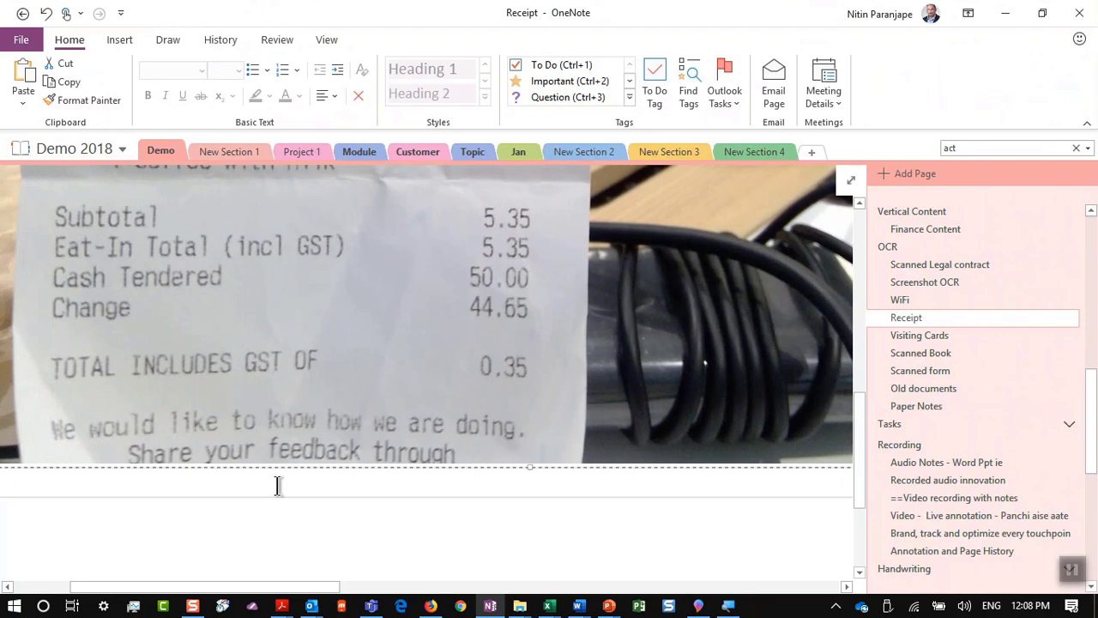
Step: Paste the receipt's recognised text as editable lines below the picture
scroll(278, 481, "up", 1)
scroll(277, 473, "down", 3)
scroll(203, 373, "up", 2)
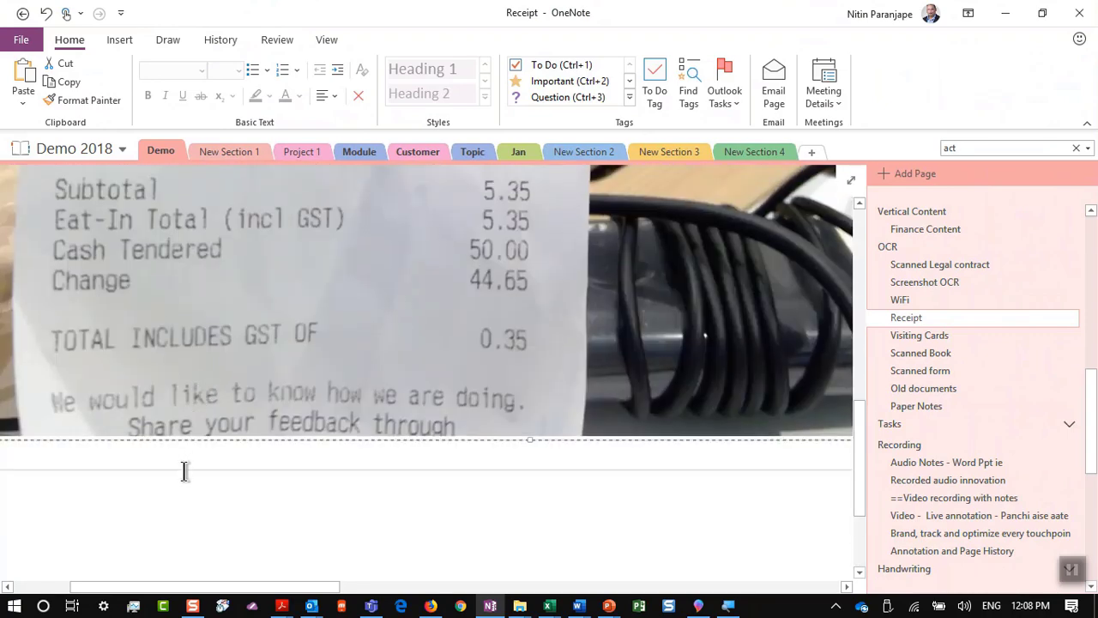
left_click(185, 471)
key("ctrl+v")
scroll(476, 464, "up", 2)
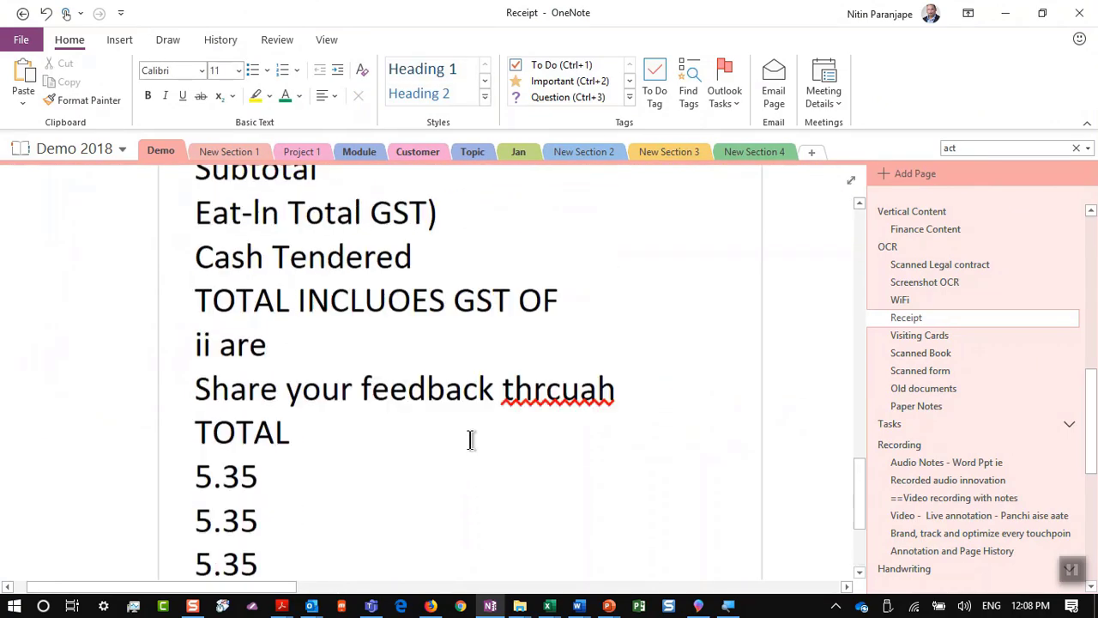
scroll(470, 437, "up", 4)
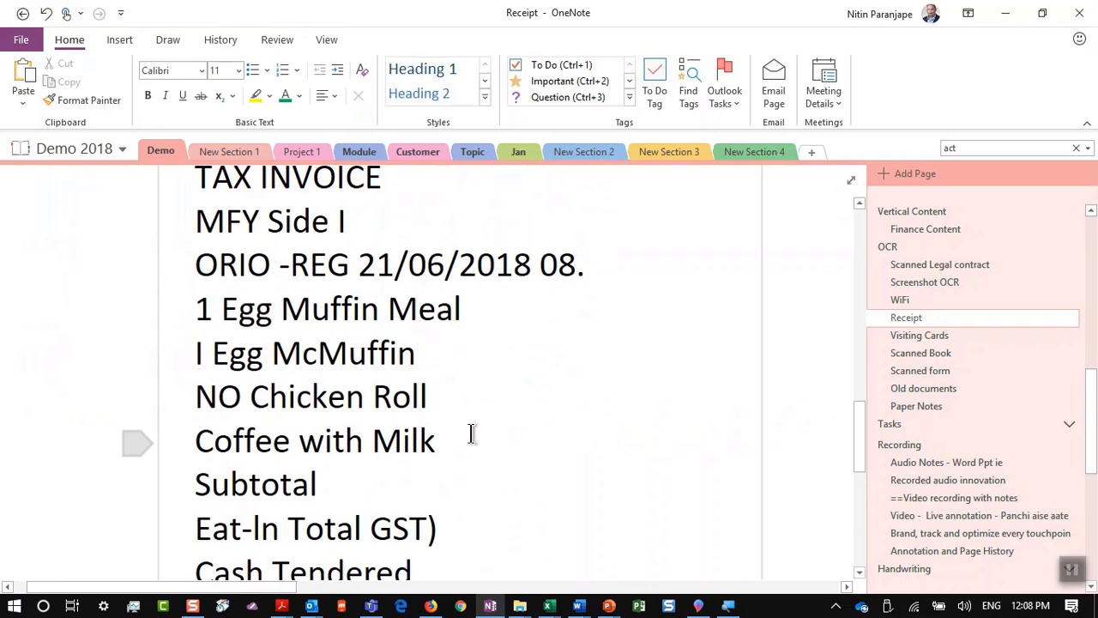
Step: Cycle through the open windows, showing PowerPoint slide 52, and return to OneNote's Receipt page
key("alt+Tab")
key("alt+Tab")
key("alt+Tab")
key("alt+Tab")
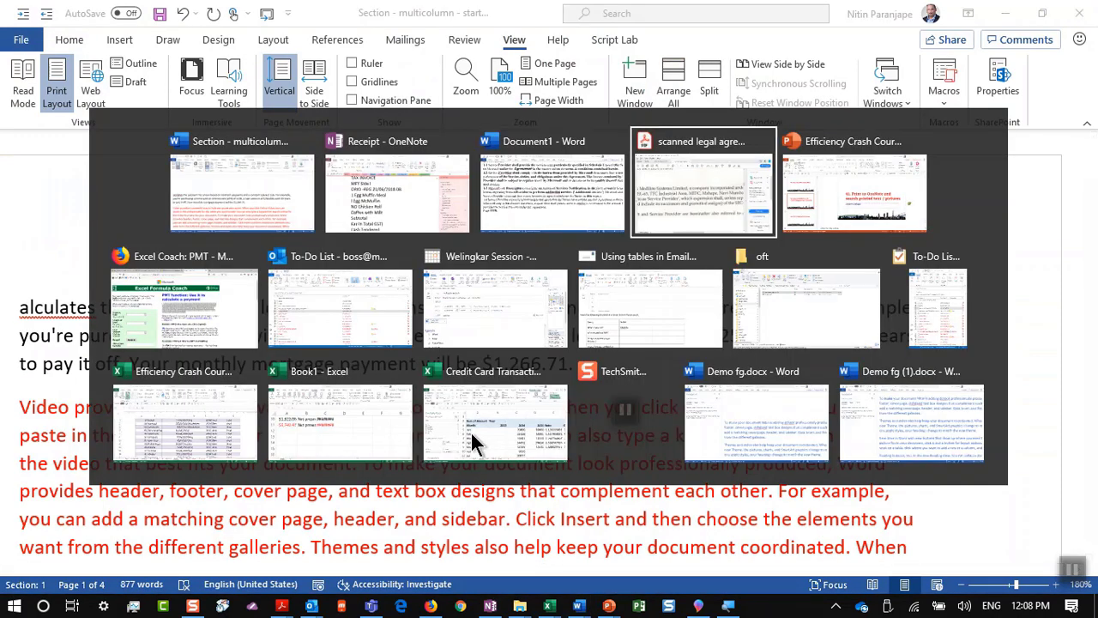
key("alt+Tab")
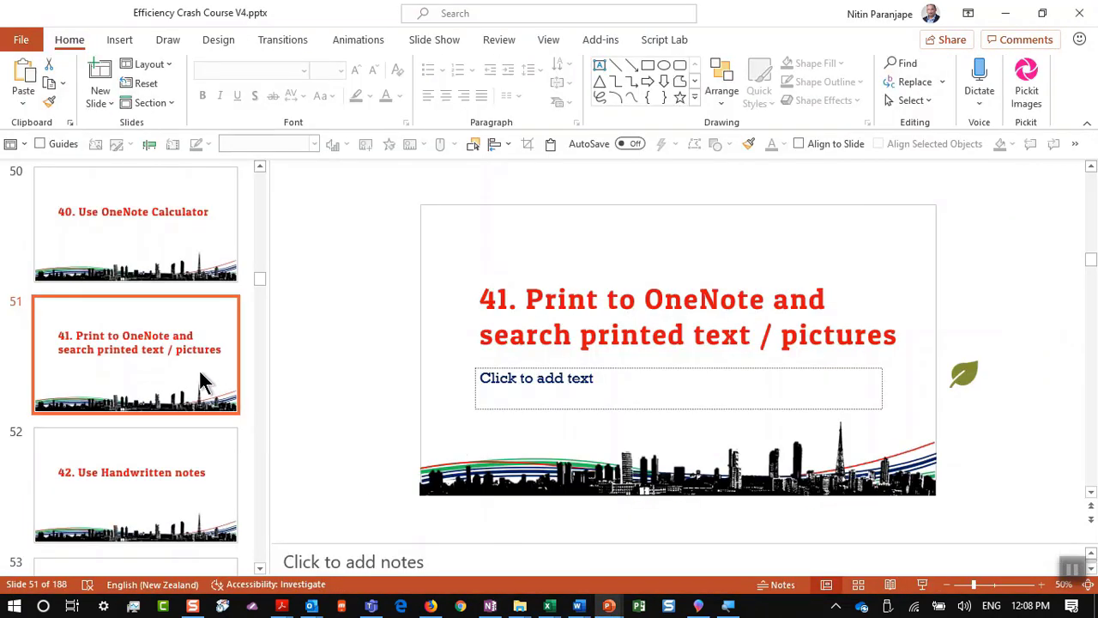
left_click(184, 480)
key("alt+Tab")
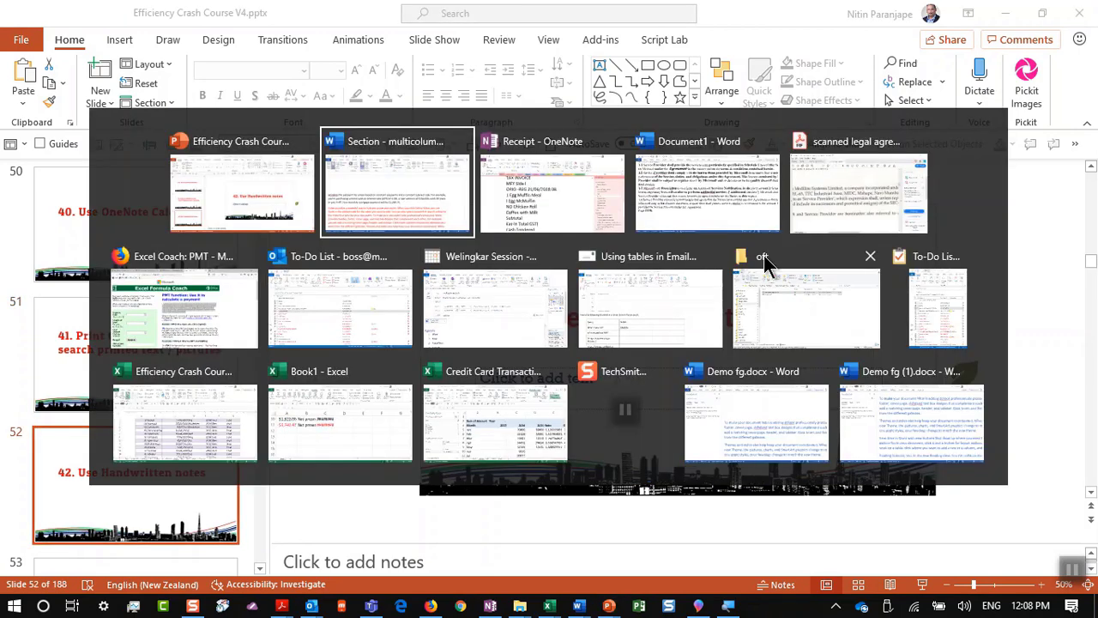
key("alt+Tab")
scroll(766, 250, "down", 5)
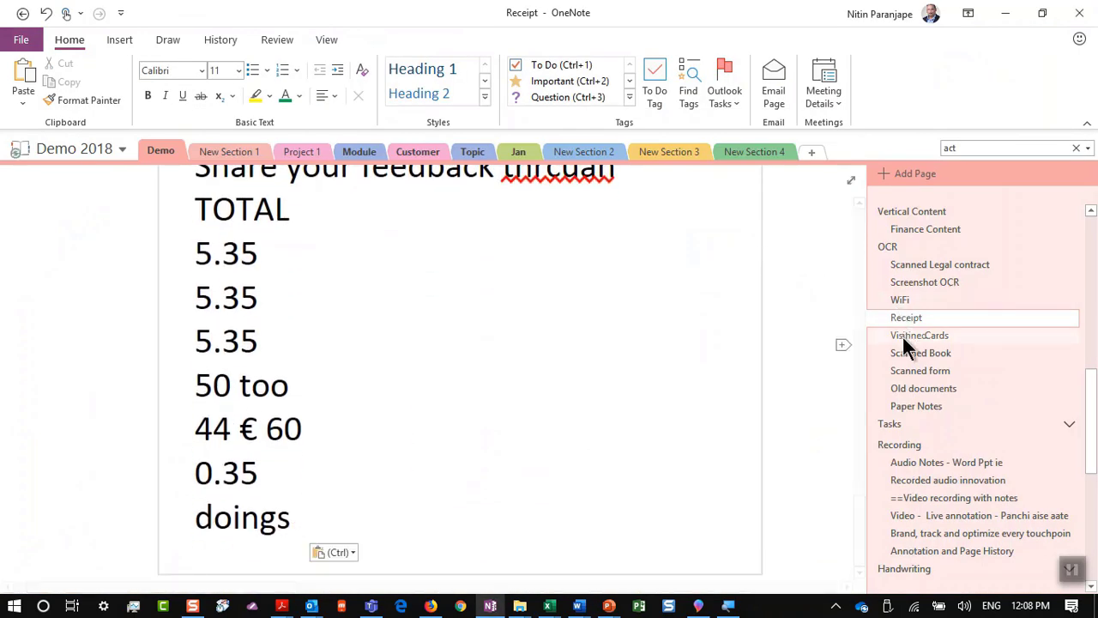
Step: Scroll the page list and open the 'Onenote is very nice' page with its handwritten notes
scroll(909, 343, "down", 8)
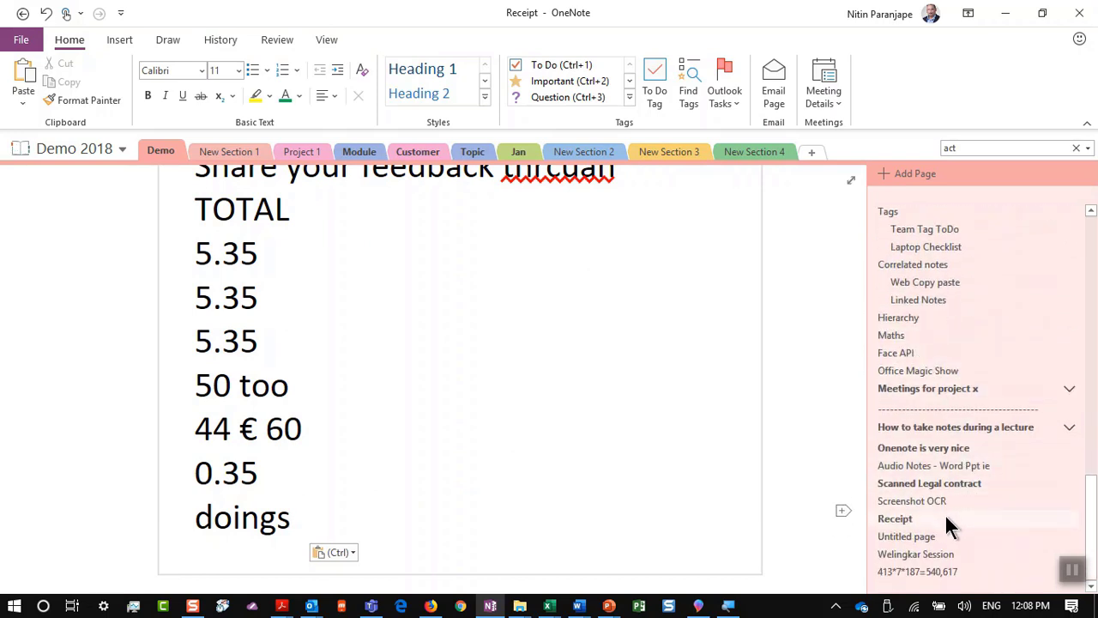
left_click(945, 448)
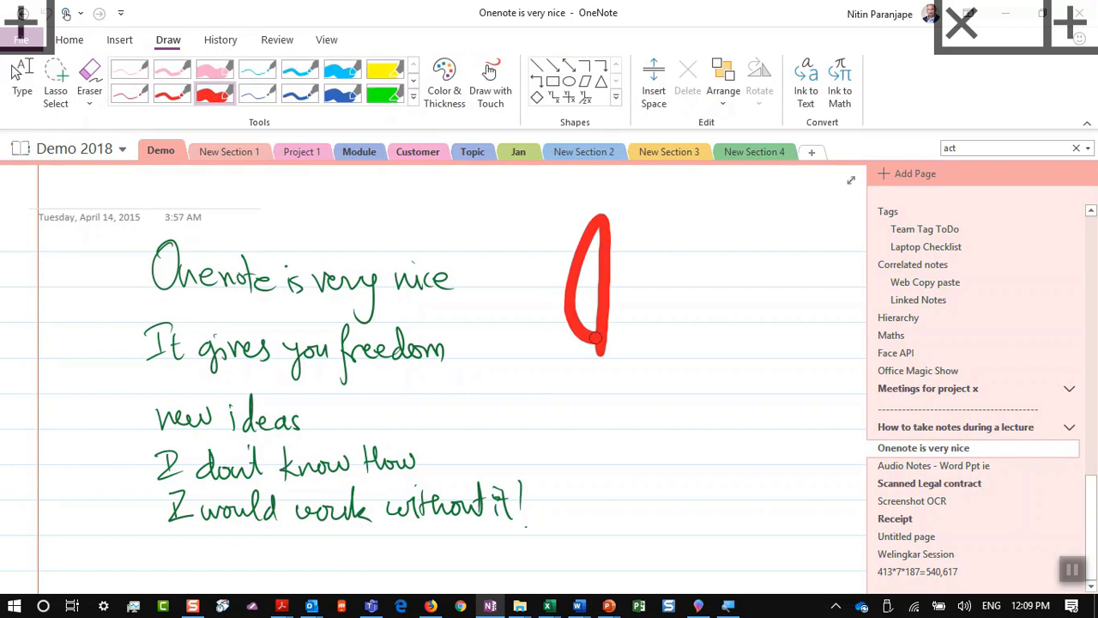
left_click_drag(642, 257, 672, 348)
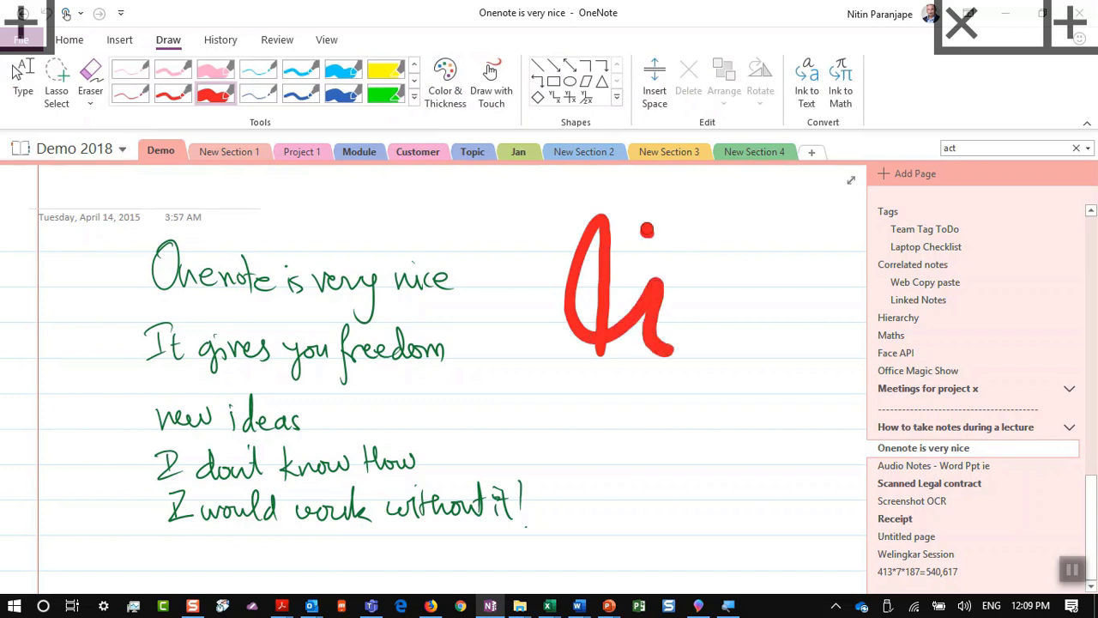
mouse_move(707, 199)
left_mouse_down()
mouse_move(724, 300)
mouse_move(810, 274)
mouse_move(784, 350)
left_mouse_up()
left_click_drag(591, 385, 583, 506)
left_click_drag(533, 470, 644, 410)
left_click_drag(674, 377, 665, 502)
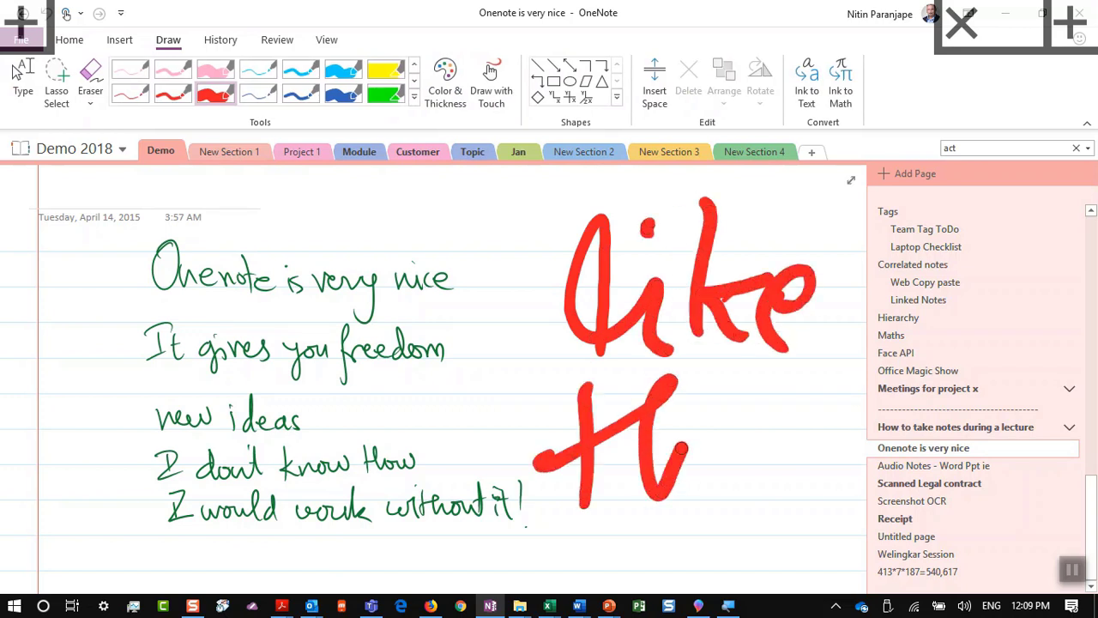
left_click_drag(677, 454, 755, 498)
left_click(727, 408)
left_click_drag(810, 395, 772, 493)
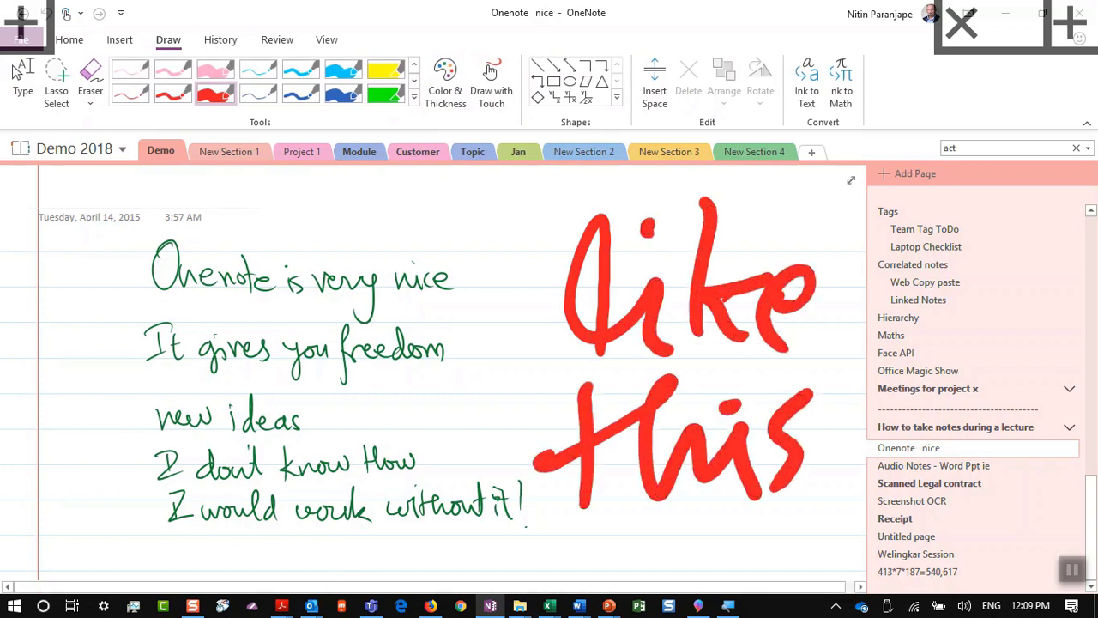
key("ctrl+z")
key("ctrl+z")
key("ctrl+z")
key("ctrl+z")
key("ctrl+z")
key("ctrl+z")
key("ctrl+z")
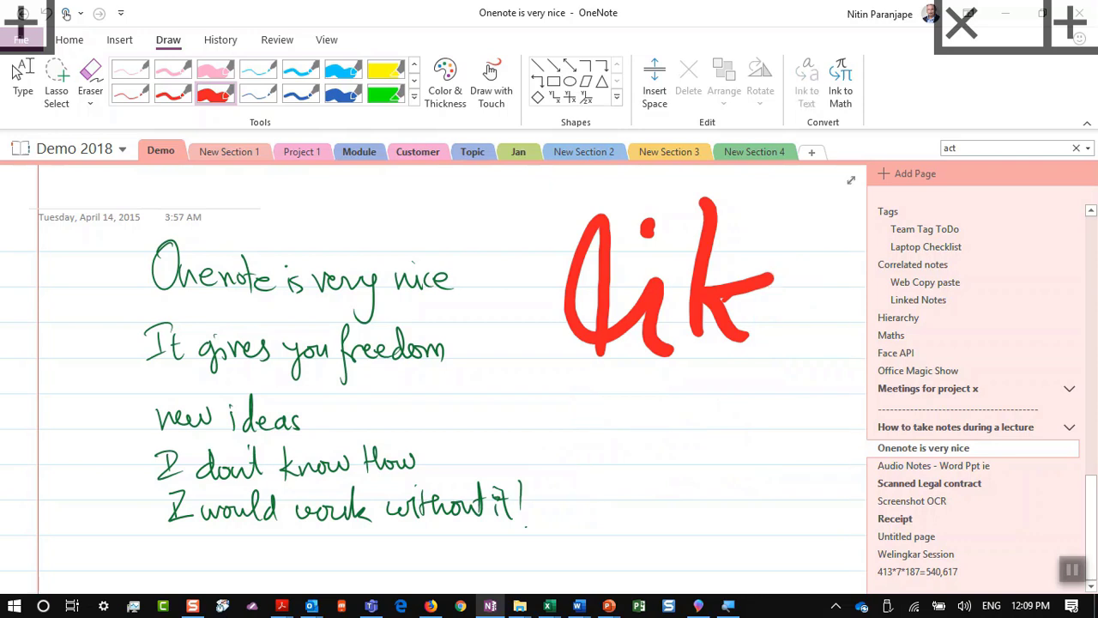
key("ctrl+z")
key("ctrl+z")
key("ctrl+z")
key("ctrl+z")
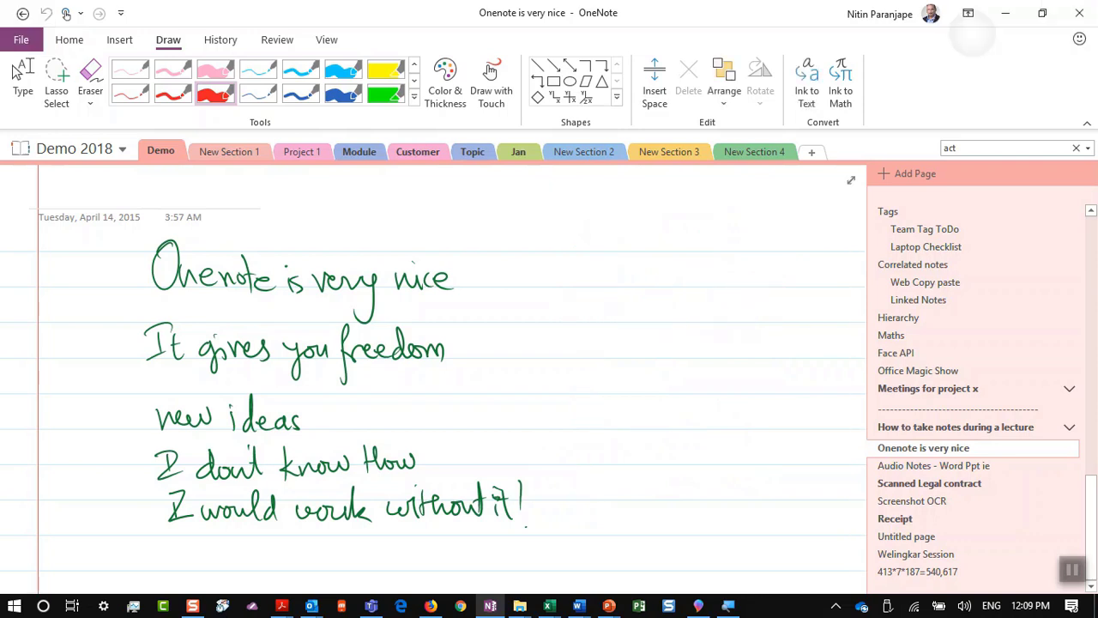
key("ctrl+f")
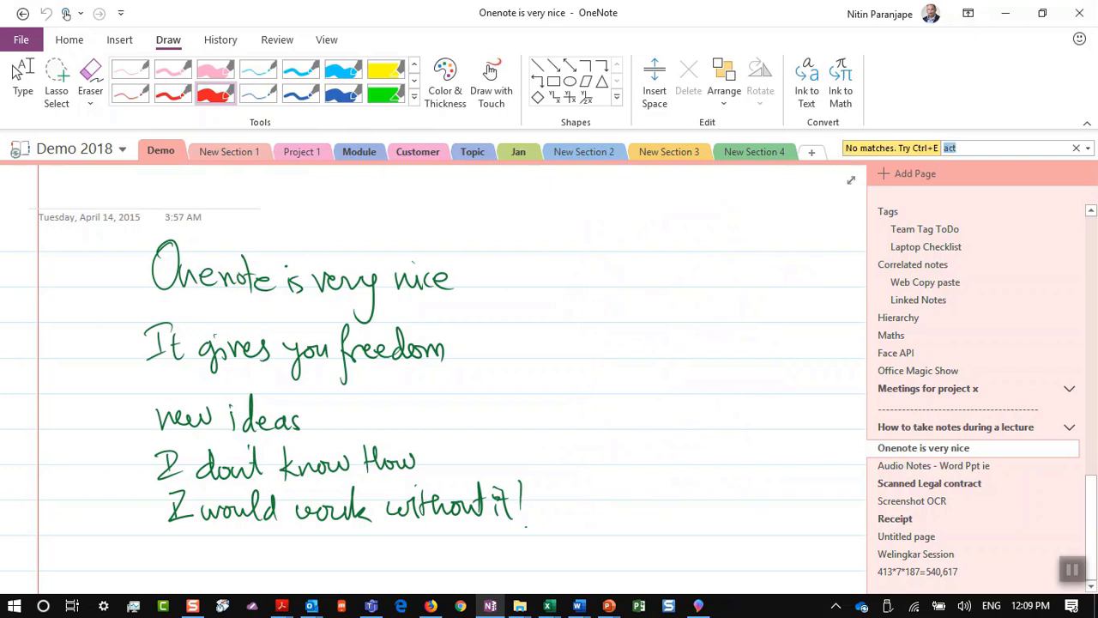
Step: Switch to the Type tool, clear the old 'act' search and limit Find to this page
left_click(15, 73)
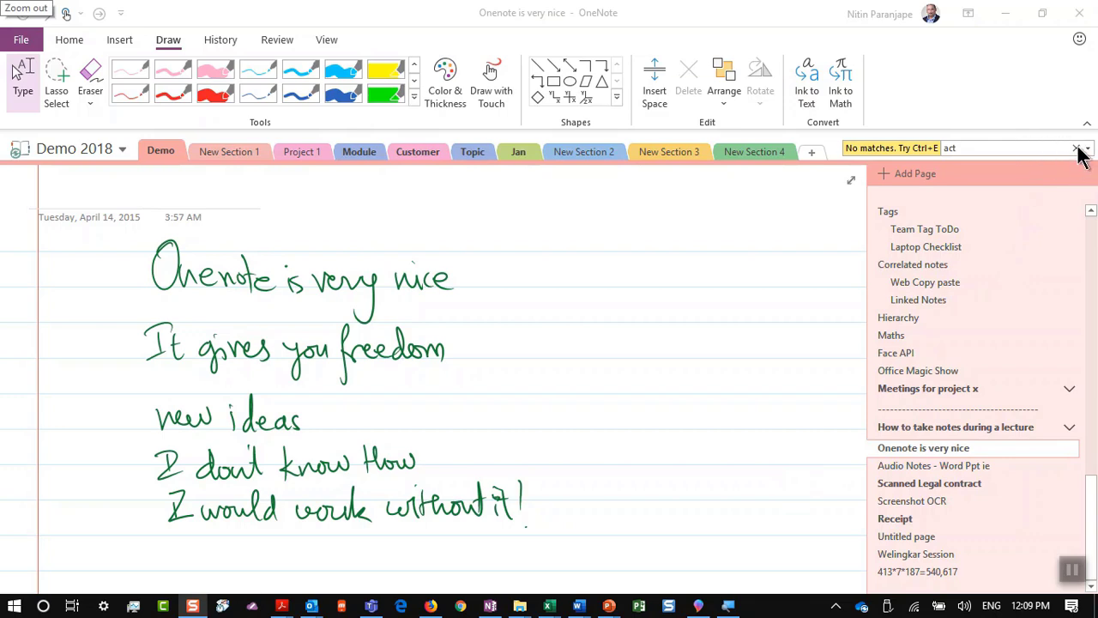
left_click(1078, 151)
left_click(1017, 150)
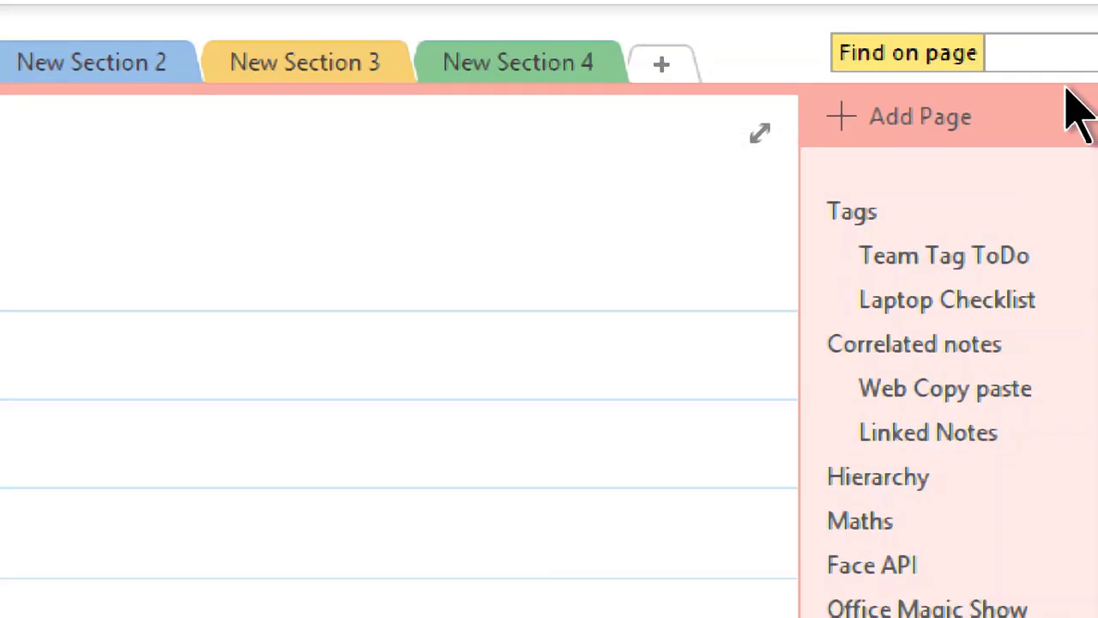
type("y")
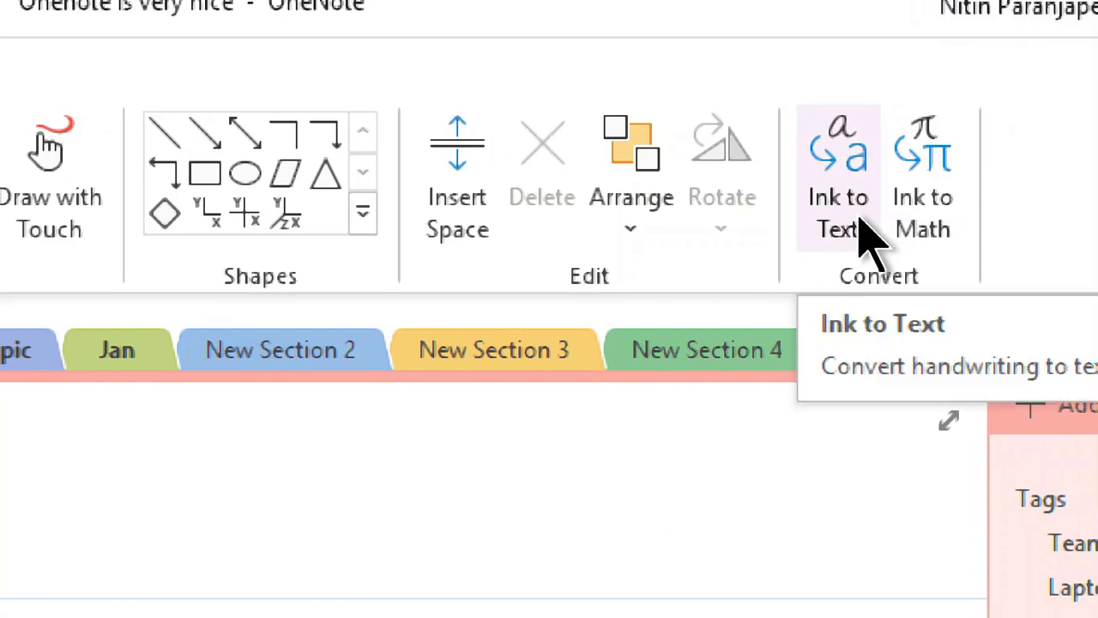
Step: Convert the handwritten notes to typed text with Ink to Text, then switch to PowerPoint
left_click(858, 243)
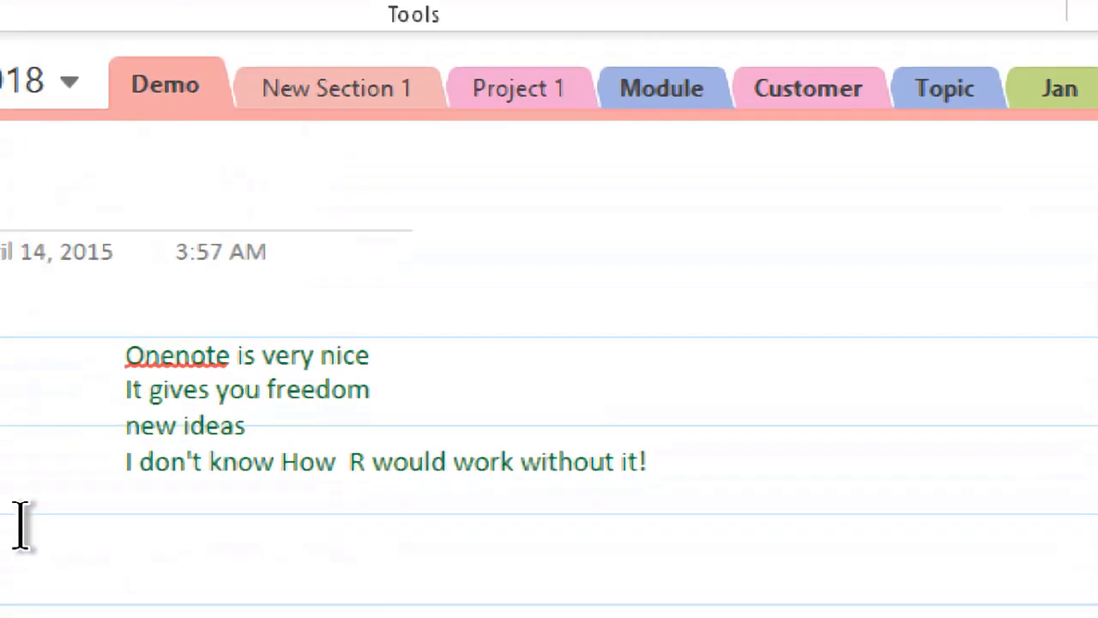
scroll(29, 566, "up", 3)
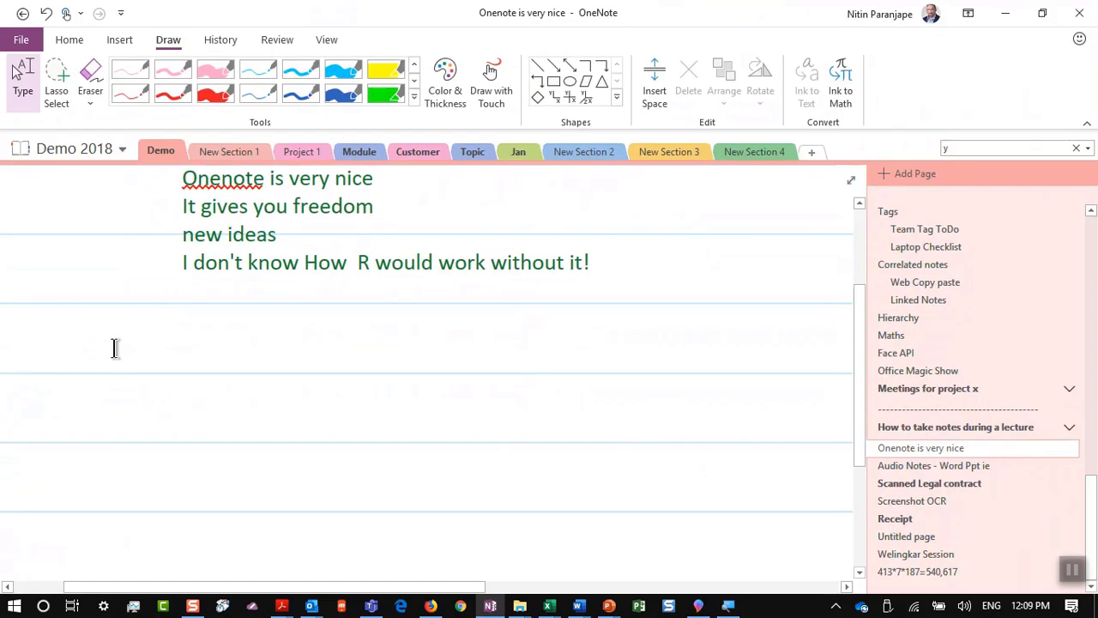
key("alt+Tab")
key("alt+Tab")
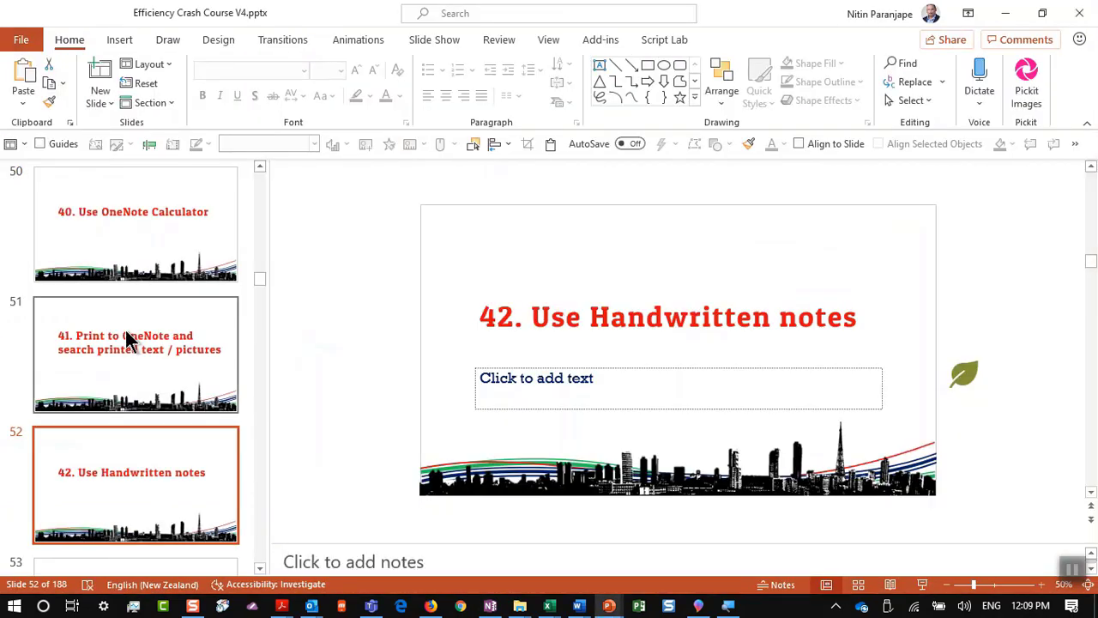
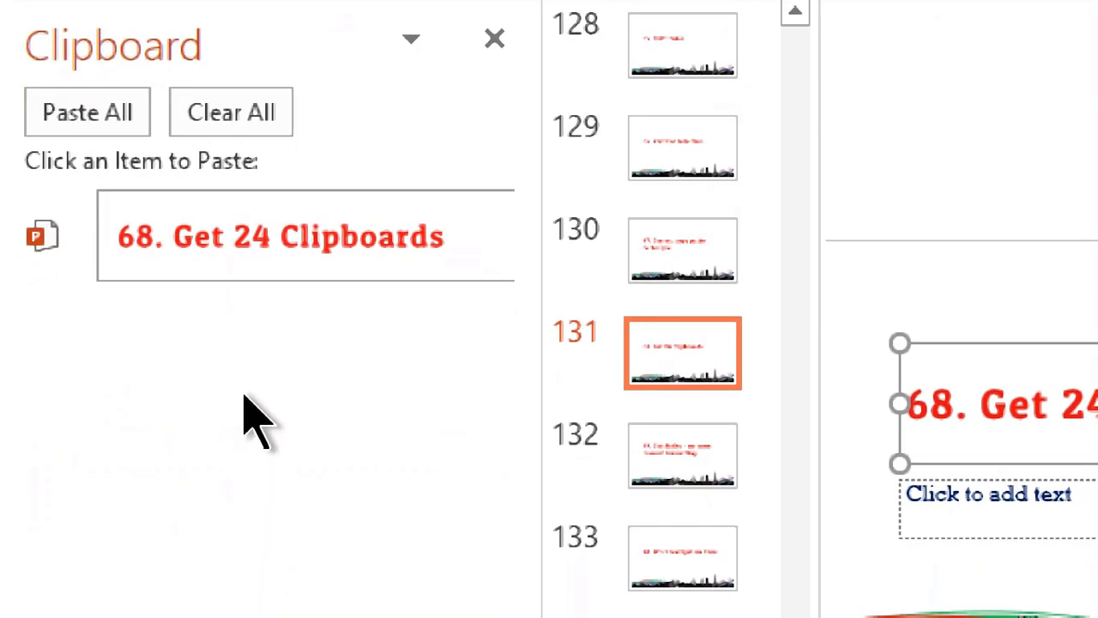
Step: Paste the '68. Get 24 Clipboards' title onto slide 132 and copy slide 133's '70. Word Navigation Pane' title
left_click(691, 480)
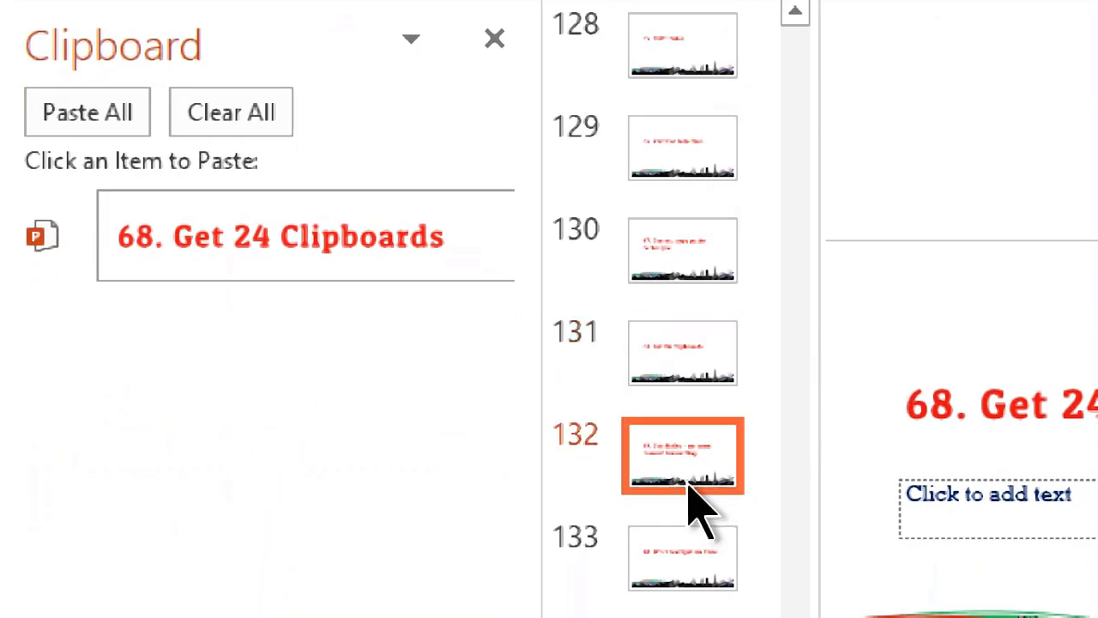
key("ctrl+v")
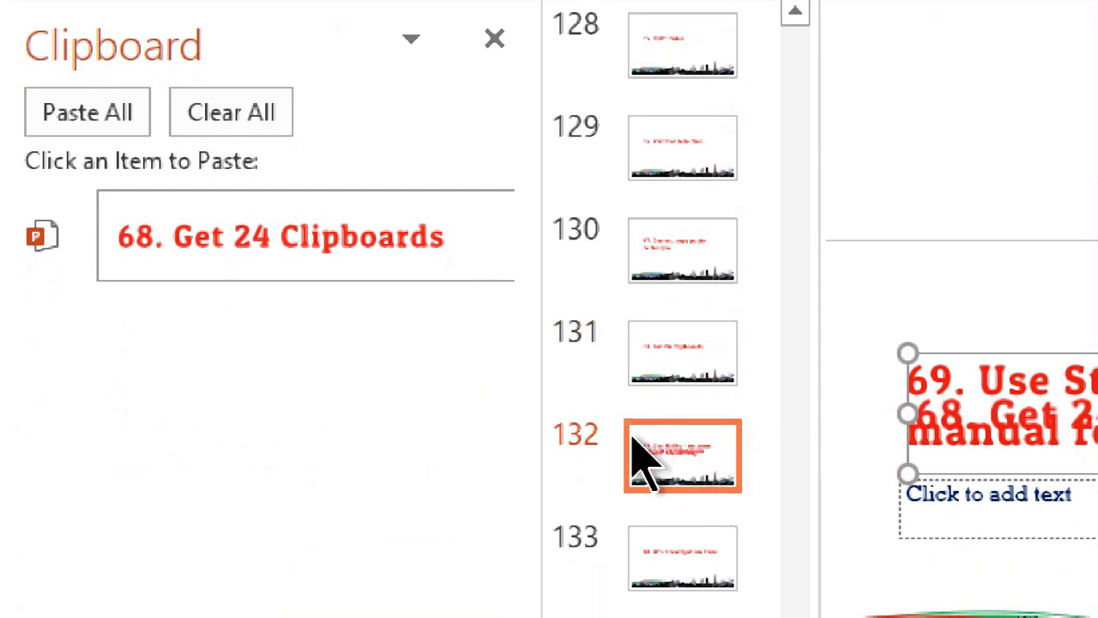
left_click(639, 583)
key("ctrl+c")
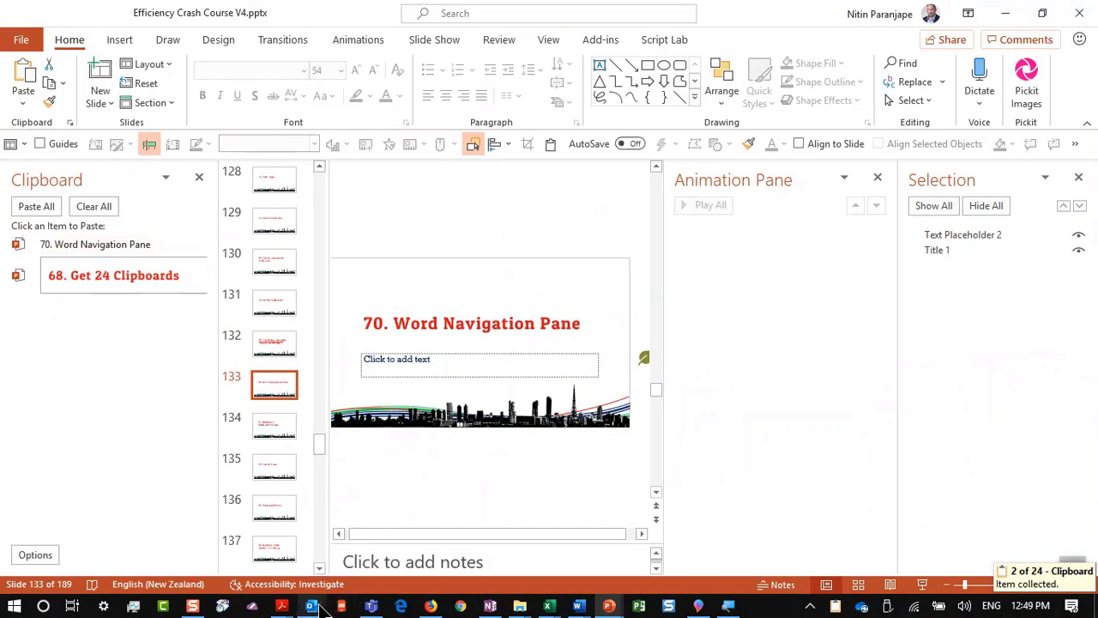
Step: Copy the red paragraph from the multicolumn section Word document, then close PowerPoint's Clipboard pane
left_click(578, 606)
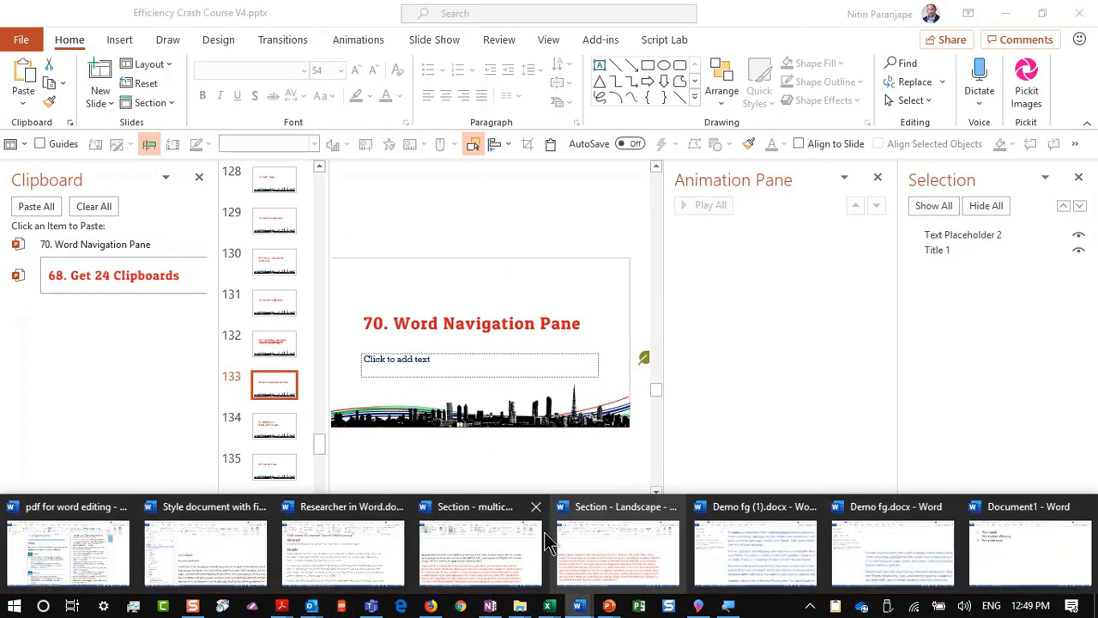
left_click(482, 551)
triple_click(436, 457)
key("ctrl+c")
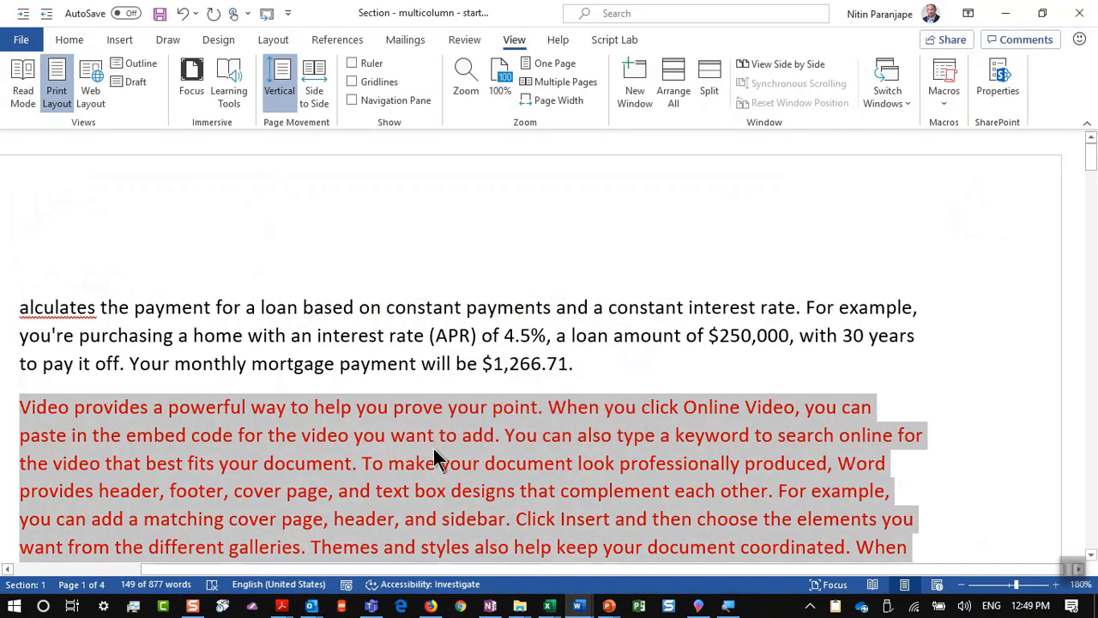
key("alt+Tab")
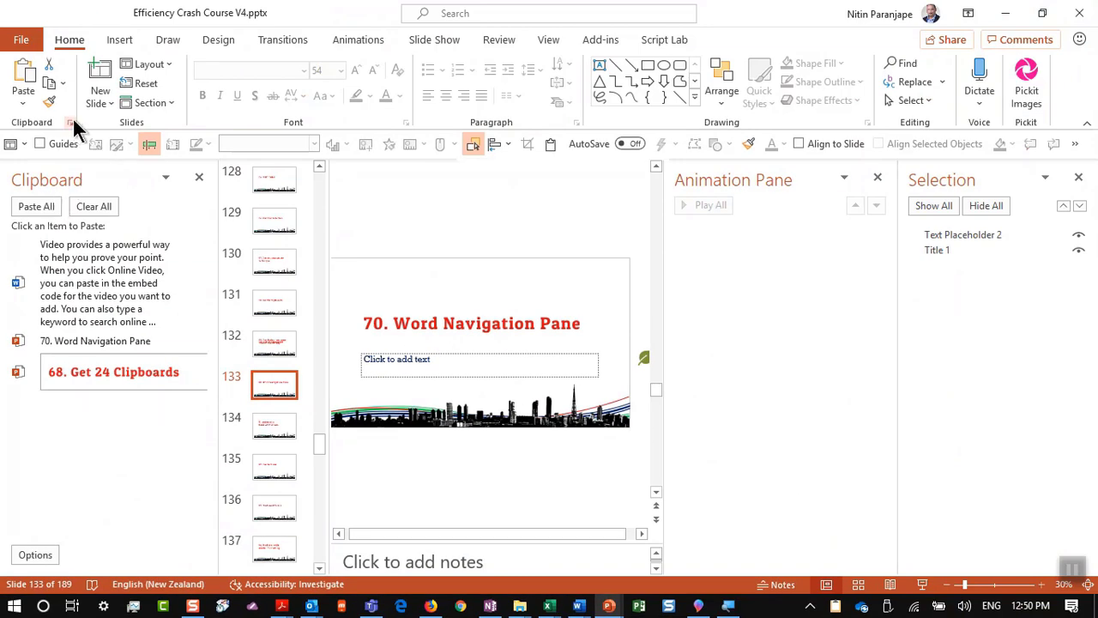
left_click(70, 123)
Step: Bring up 'Style document with find 2019.docx' in Word and hide its headings Navigation Pane
left_click(93, 384)
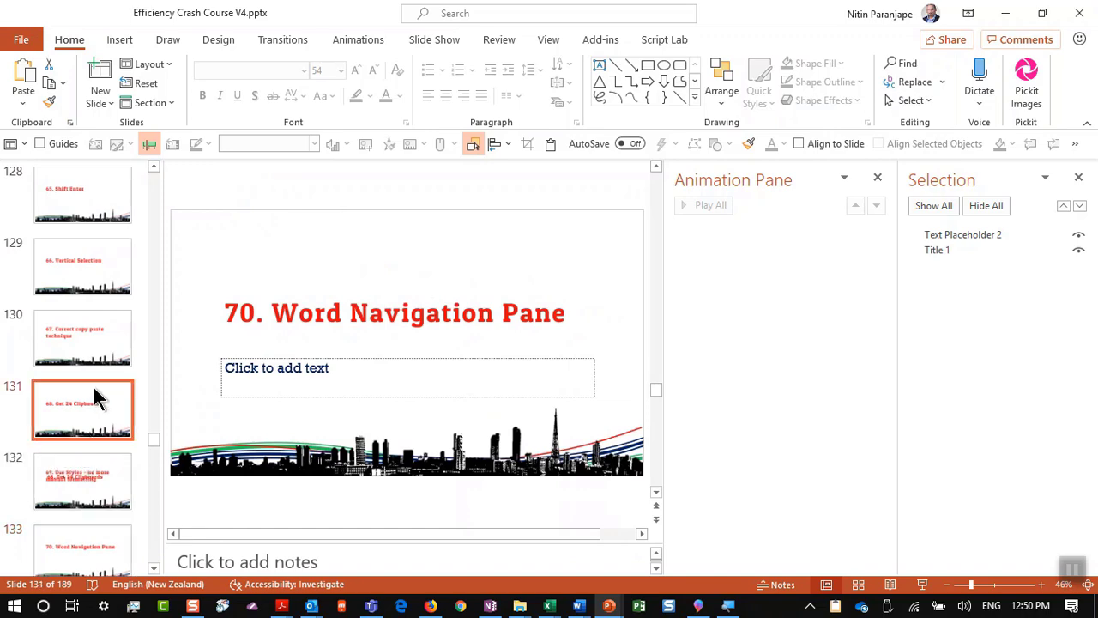
left_click(103, 475)
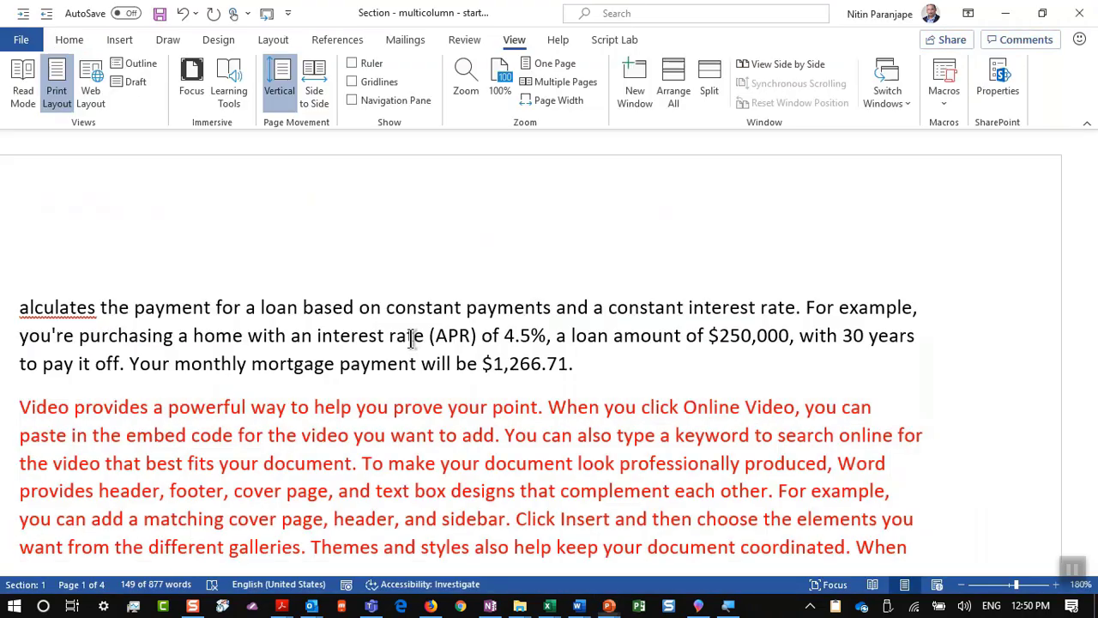
key("ctrl+shift+Down")
left_click(414, 335)
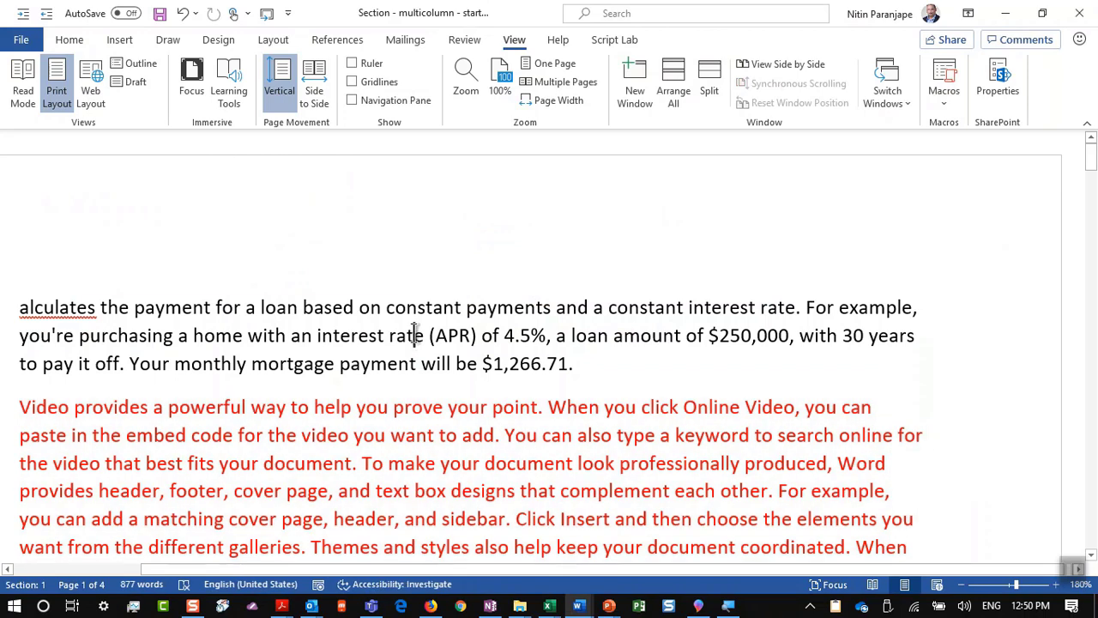
key("alt+w")
key("w")
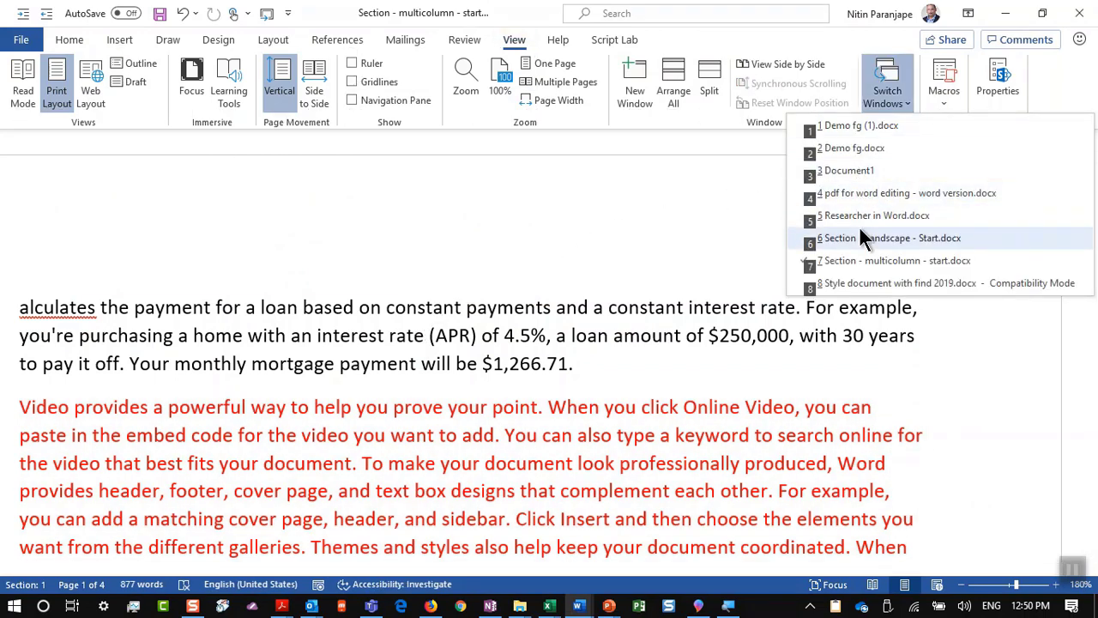
left_click(856, 281)
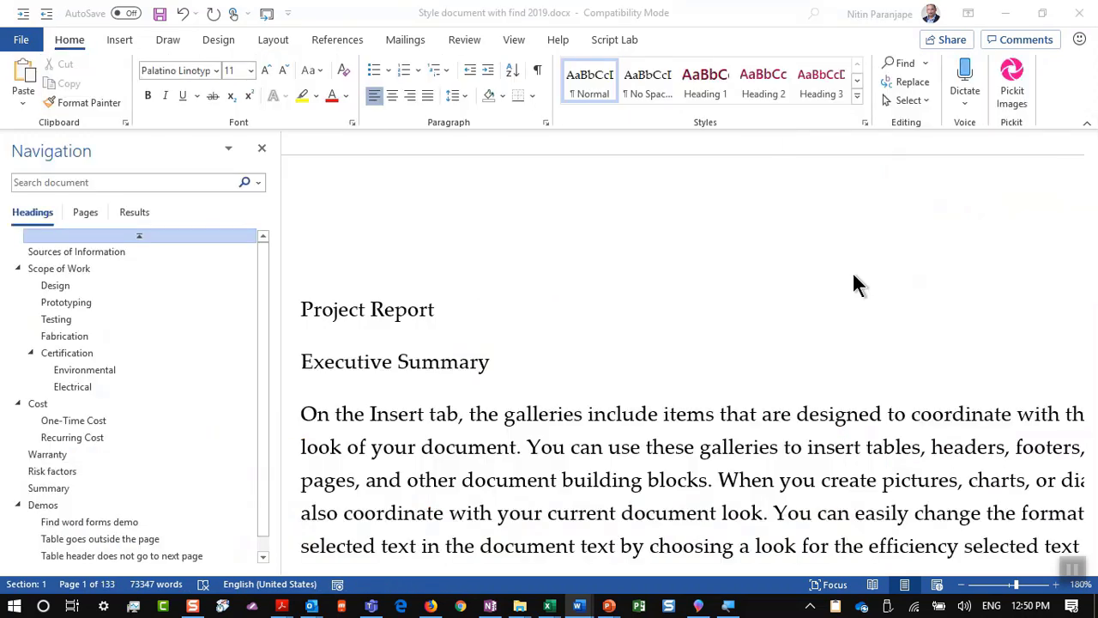
scroll(480, 341, "up", 4, "ctrl")
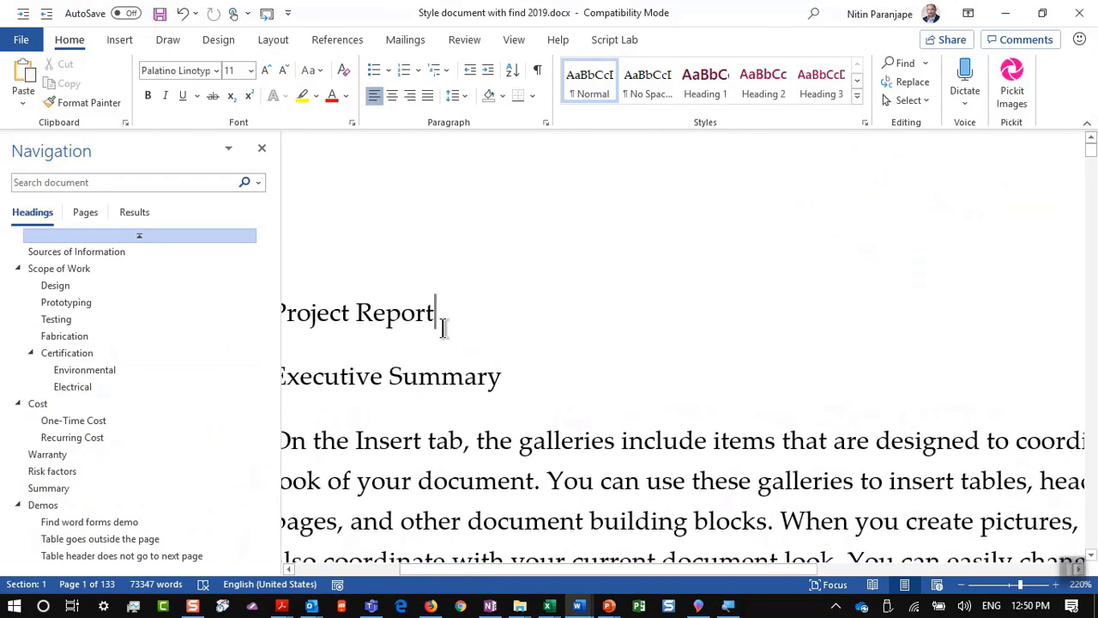
left_click(261, 149)
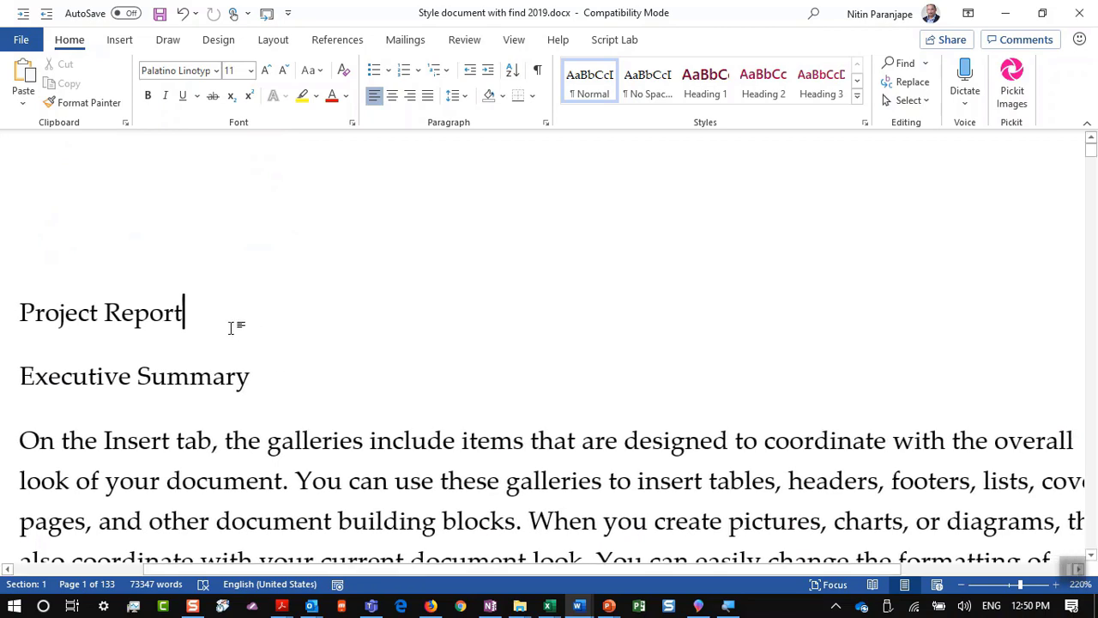
Step: Apply the Title style to the Project Report line after trying its font size
left_click(4, 339)
key("ctrl+shift+period")
key("ctrl+shift+period")
key("ctrl+shift+period")
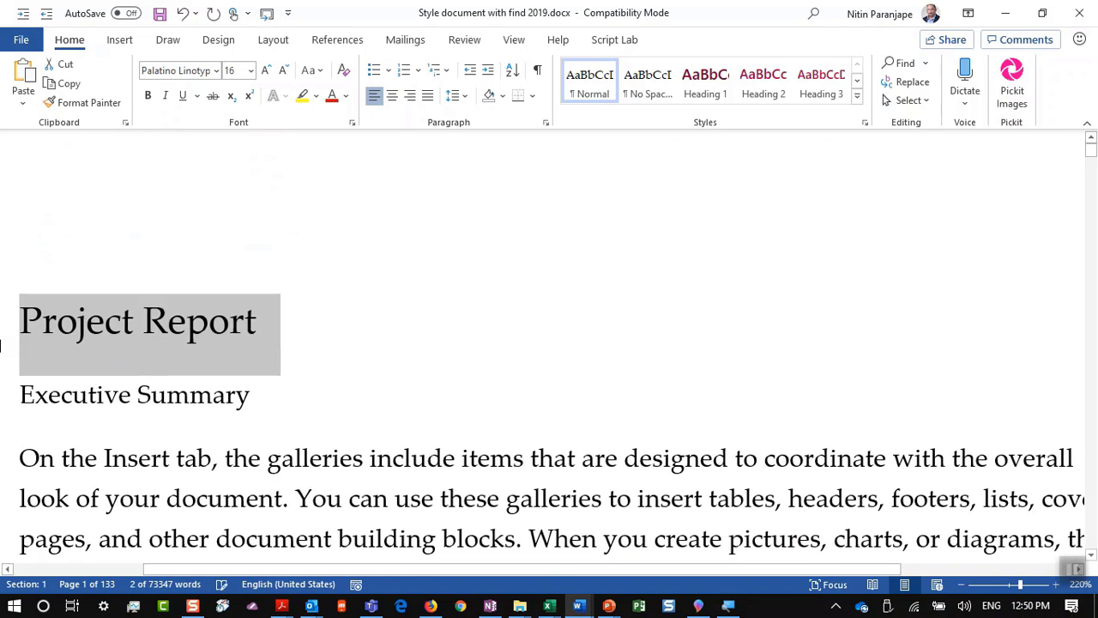
key("ctrl+space")
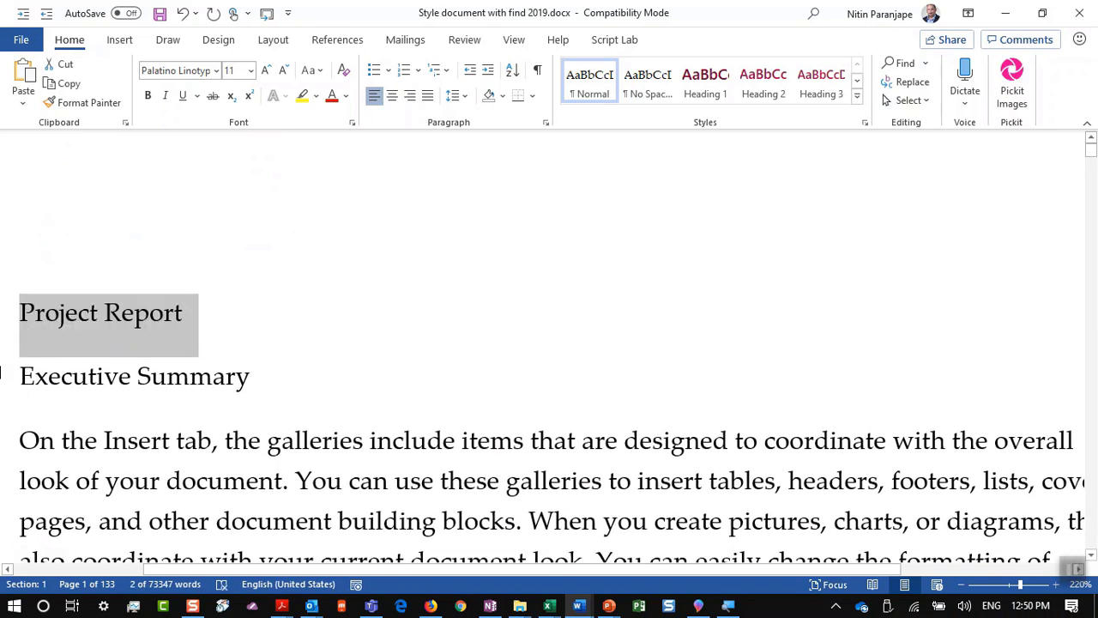
left_click(105, 301)
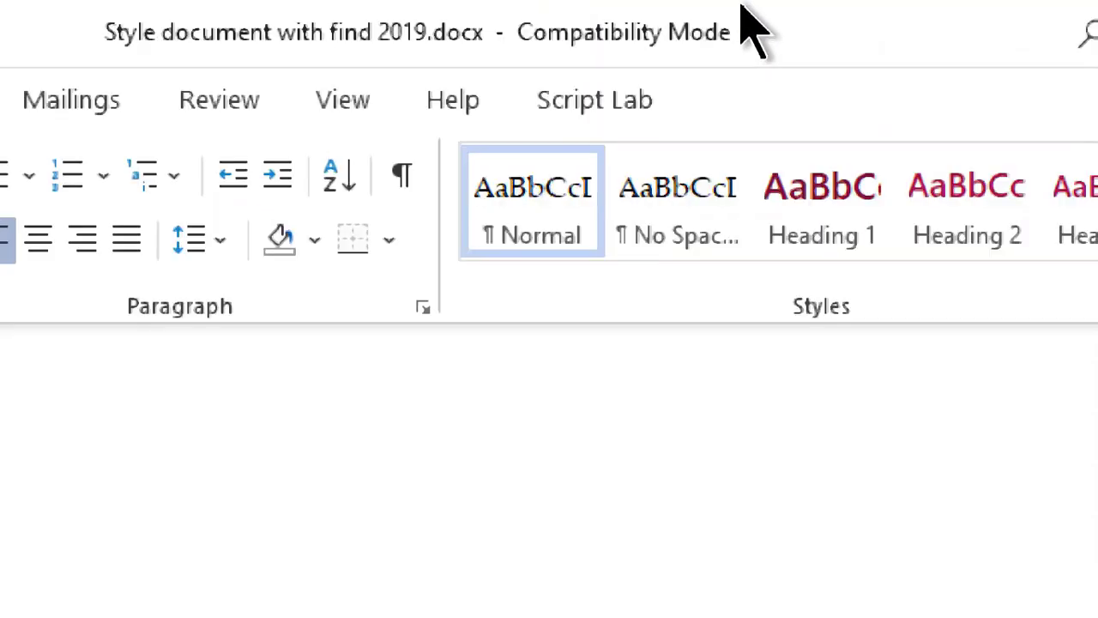
left_click(753, 221)
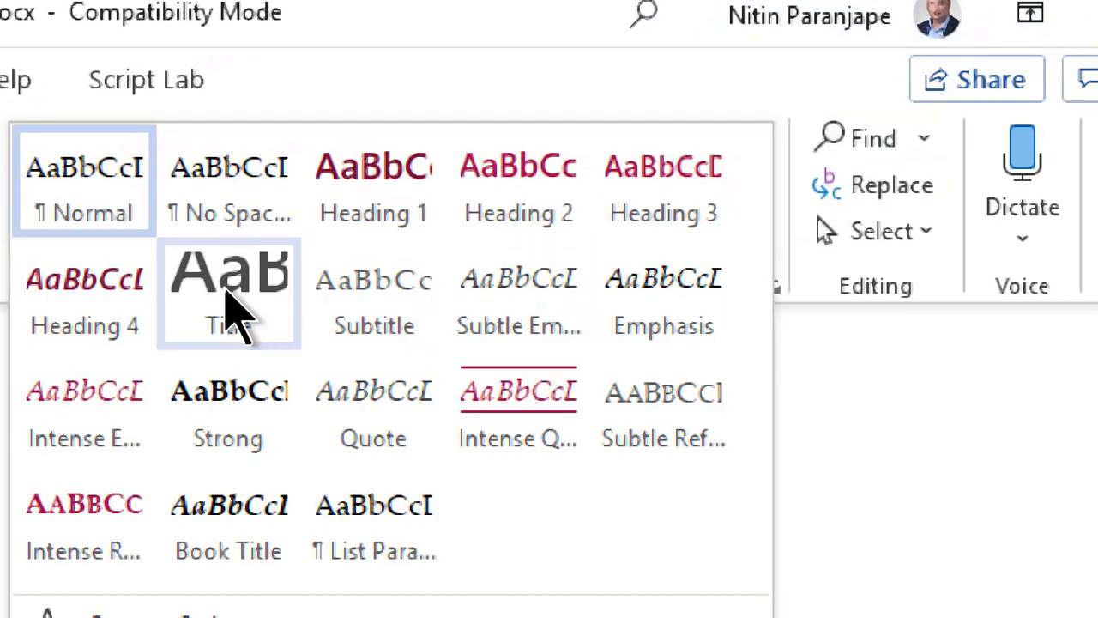
left_click(232, 314)
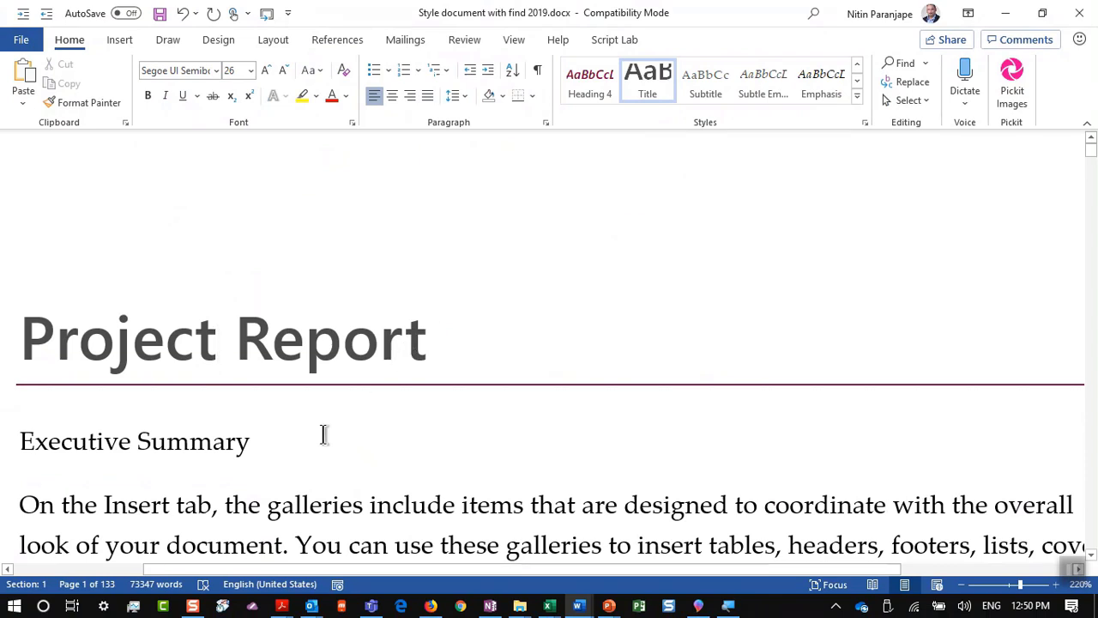
Step: Apply Heading 1 to Executive Summary and Sources of information
left_click(263, 447)
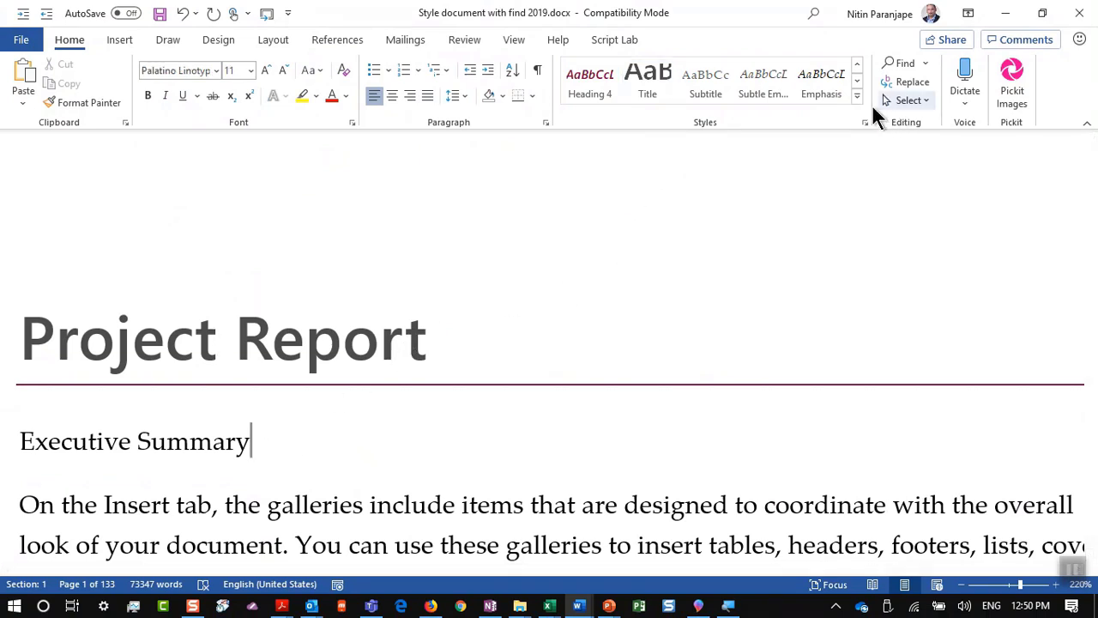
left_click(857, 96)
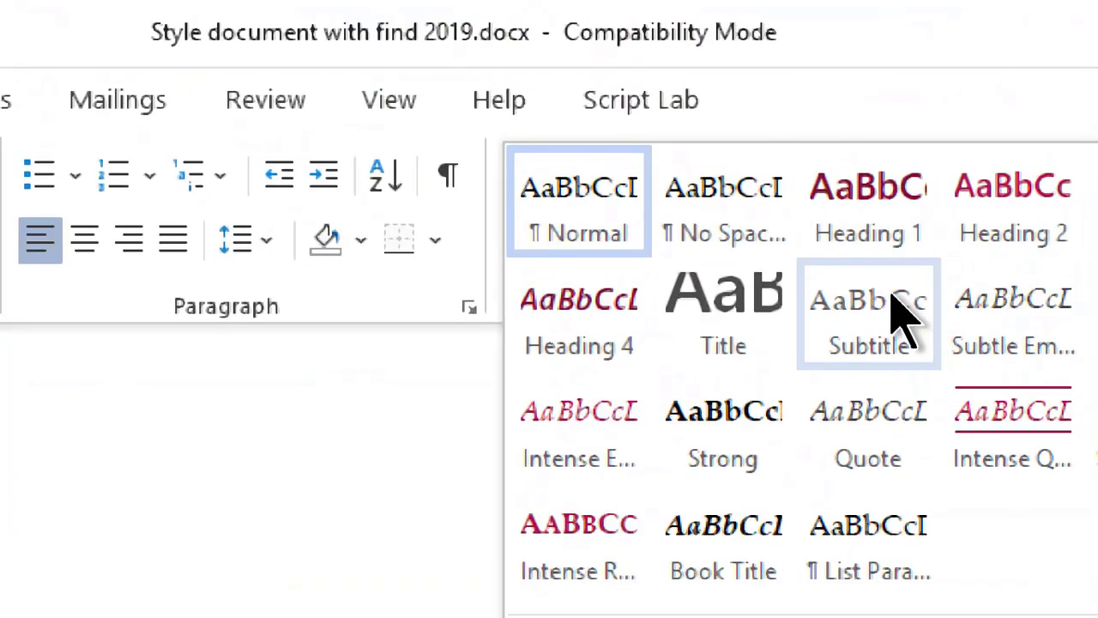
left_click(703, 89)
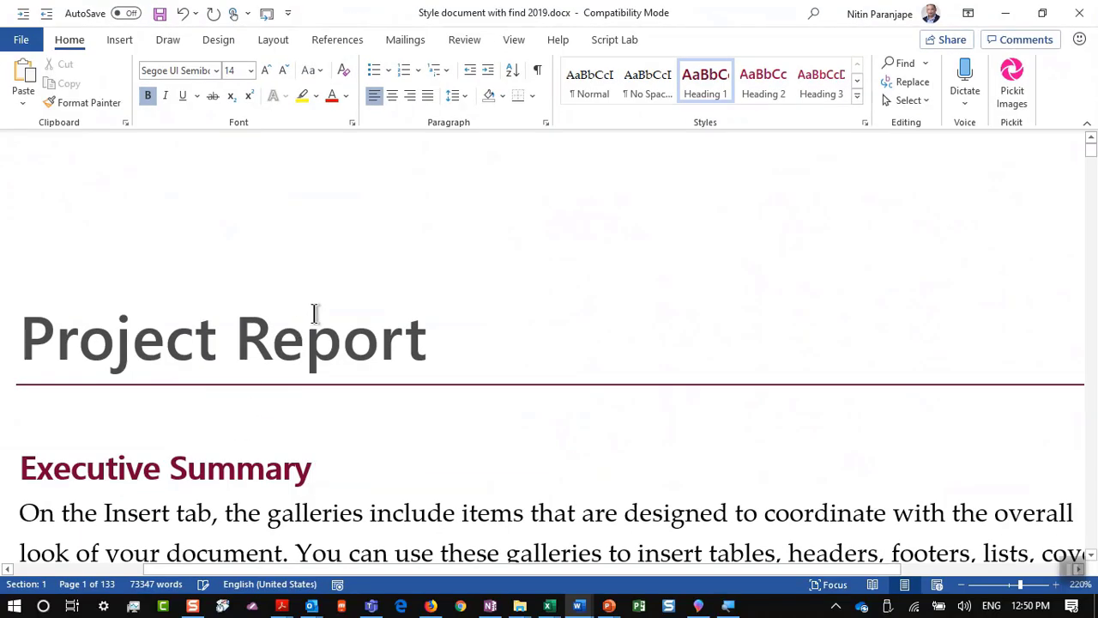
scroll(310, 322, "down", 4)
left_click(300, 339)
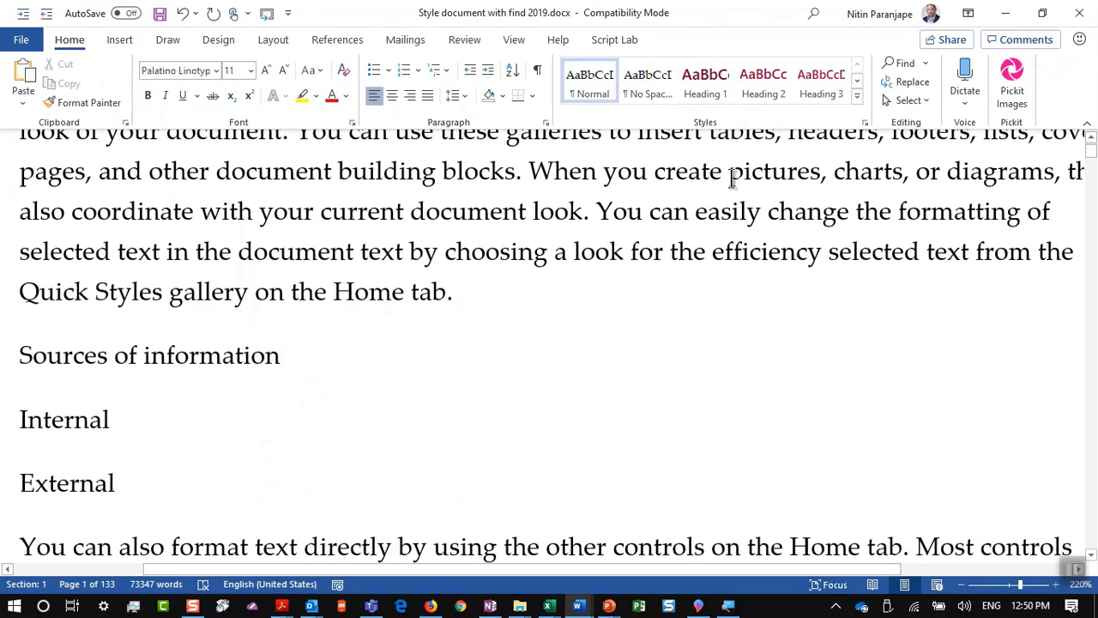
left_click(707, 89)
Step: Apply Heading 2 to Internal and Heading 3 to External
left_click(167, 447)
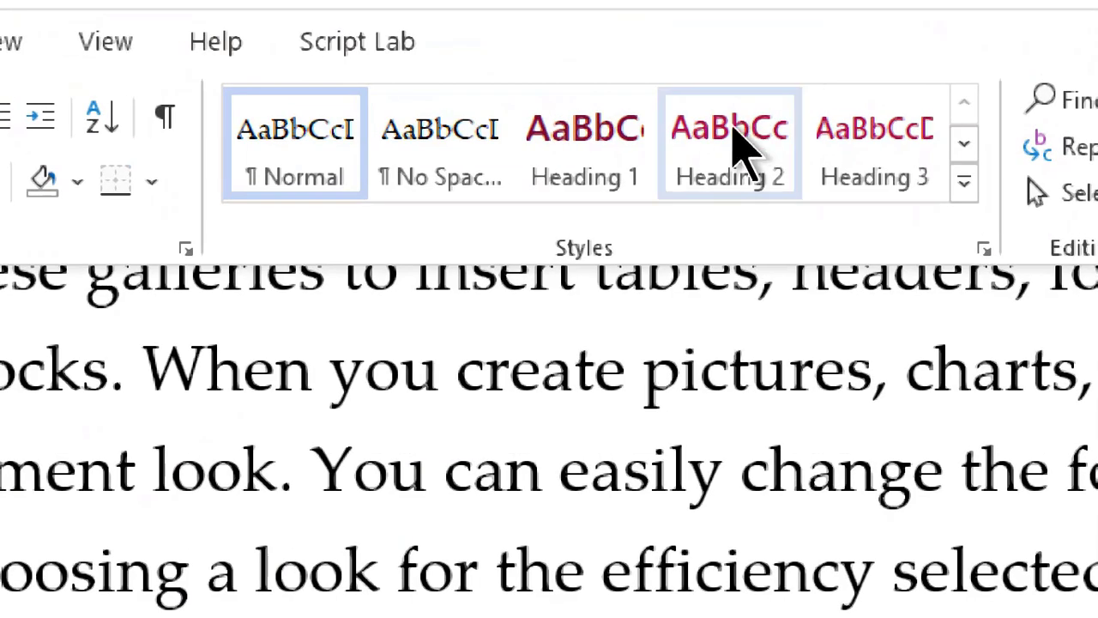
left_click(759, 85)
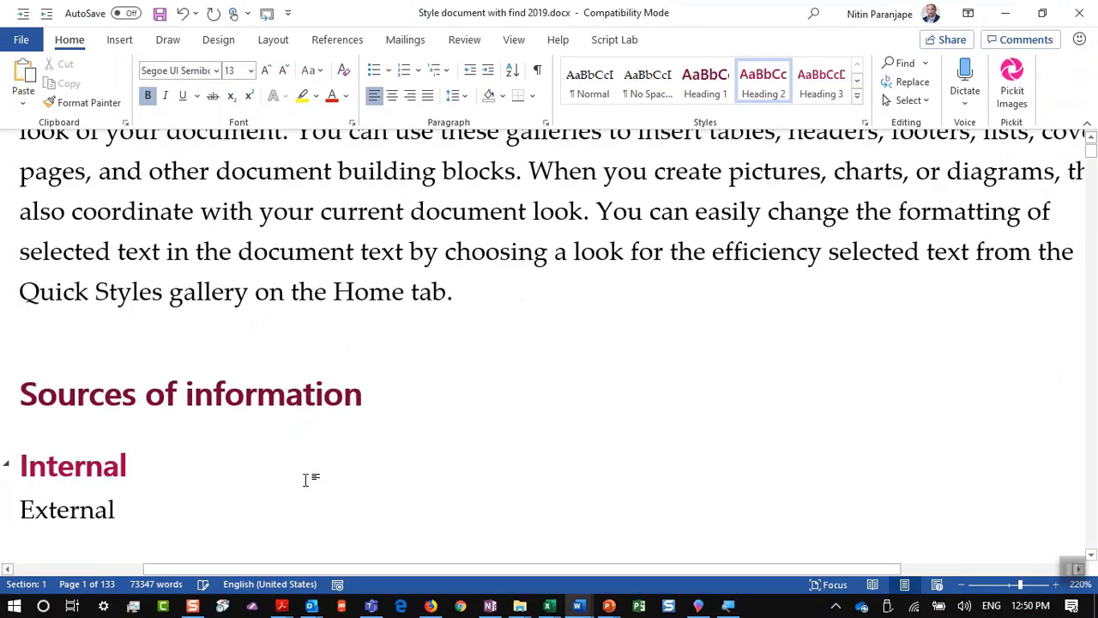
left_click(218, 510)
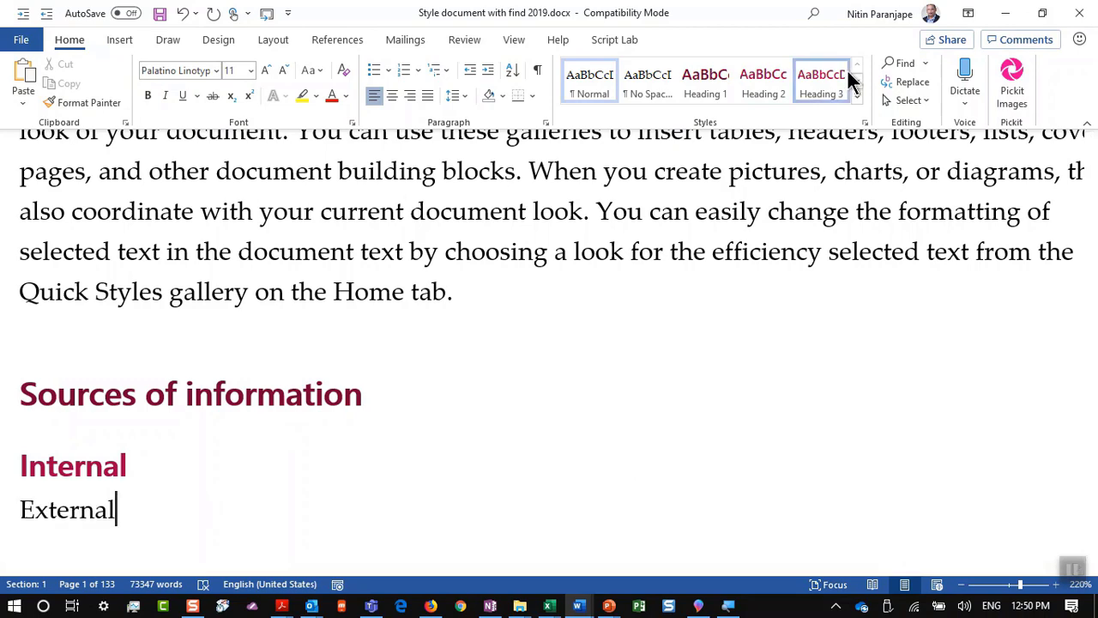
left_click(845, 79)
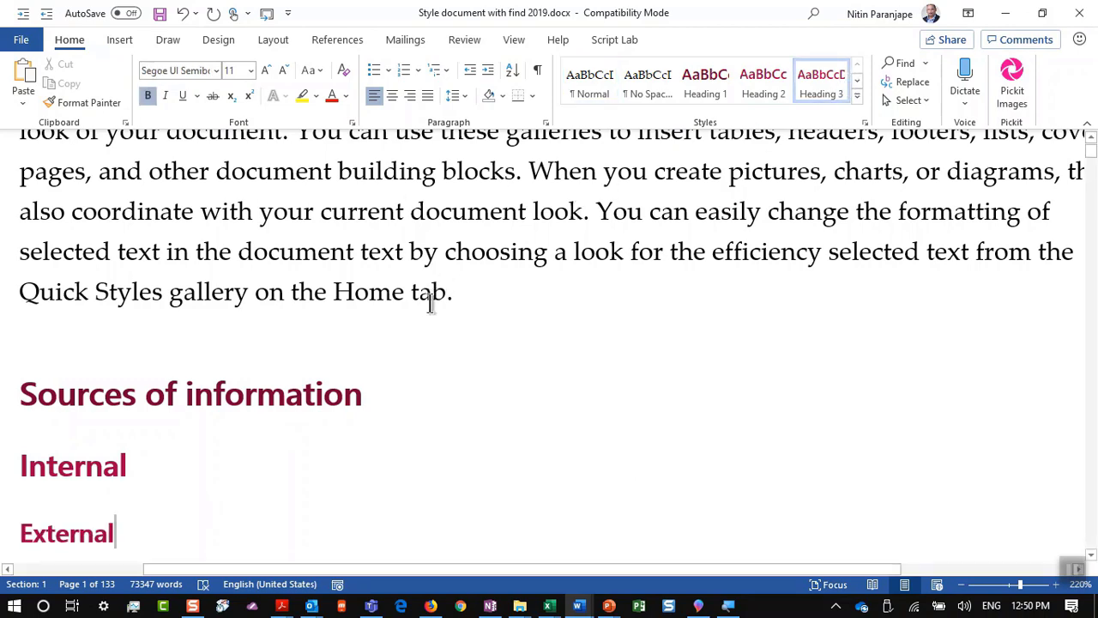
left_click(433, 296)
key("ctrl+Home")
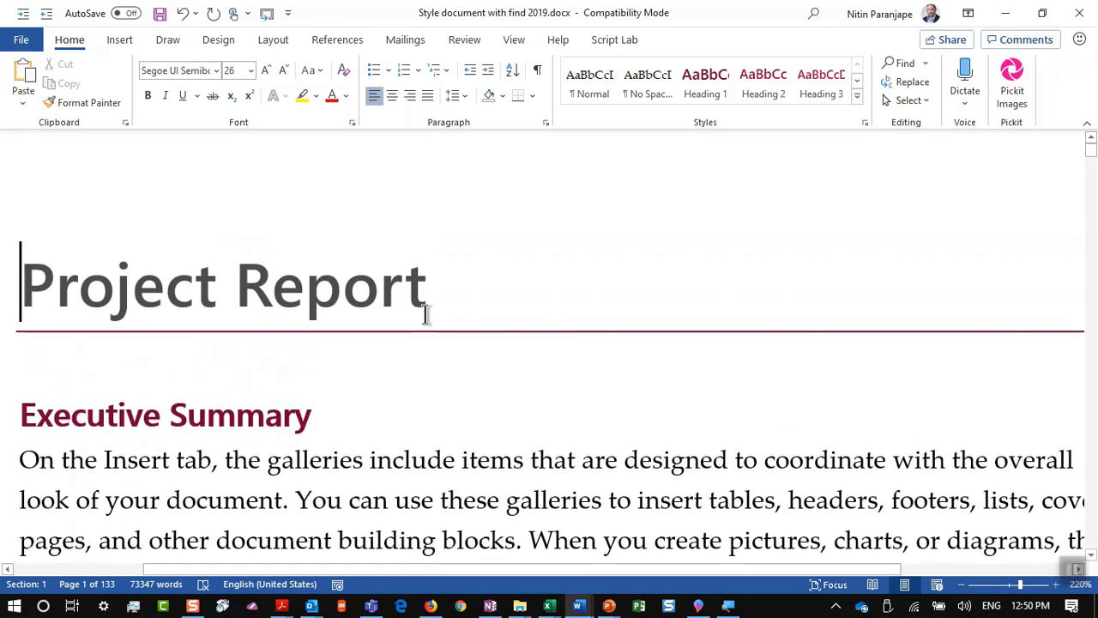
scroll(478, 264, "down", 3)
Step: Show the headings Navigation Pane, collapse Cost's subheadings, and jump to Fabrication on page 64
scroll(478, 264, "down", 4, "ctrl")
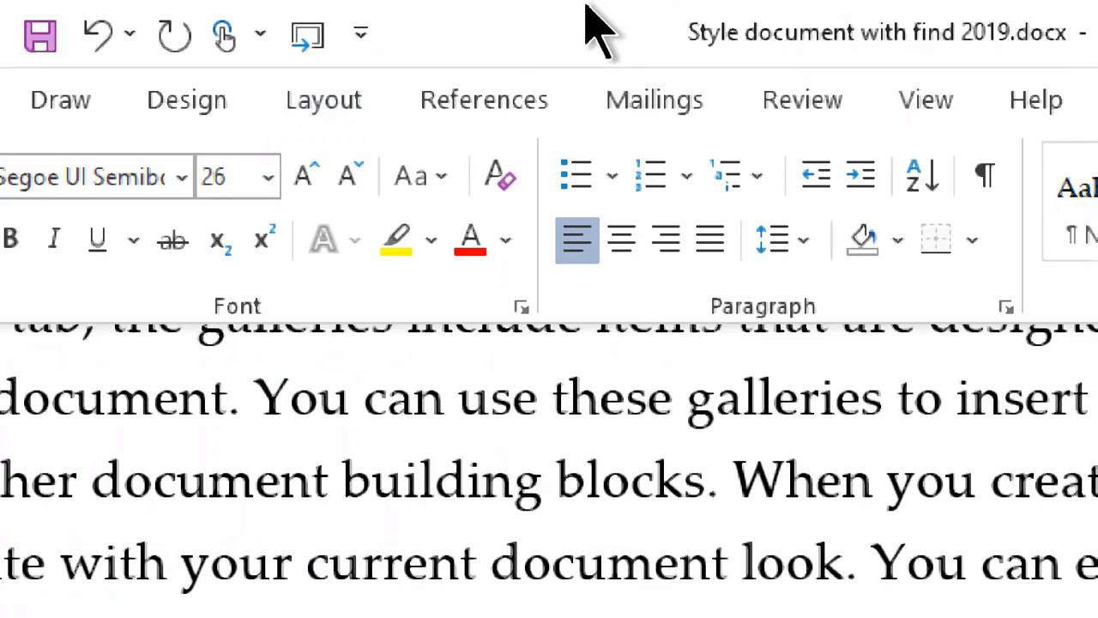
left_click(933, 107)
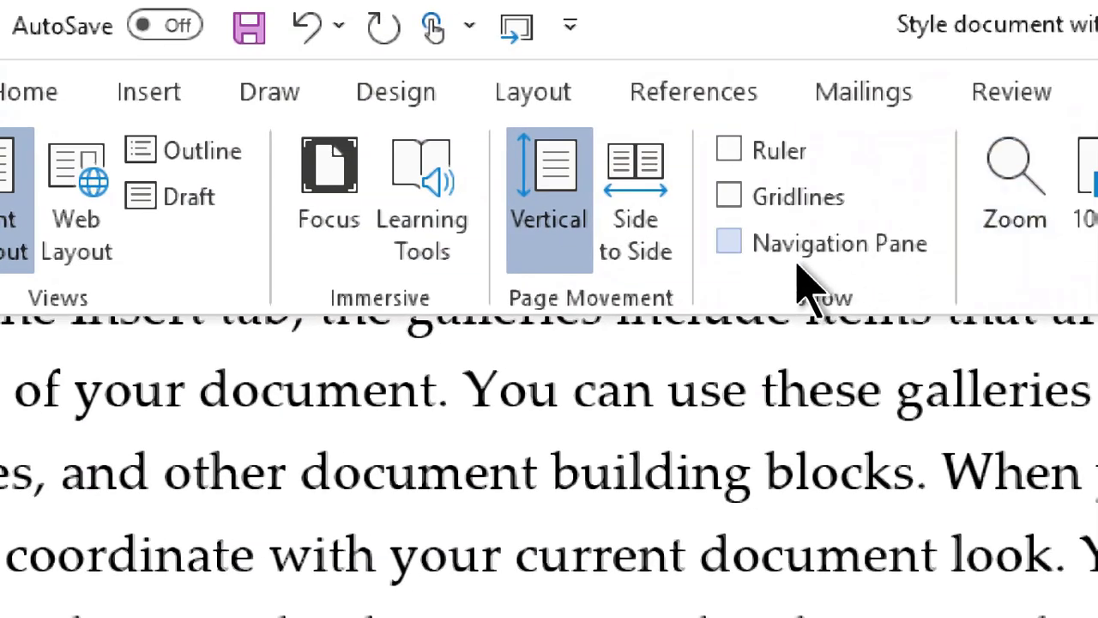
left_click(798, 263)
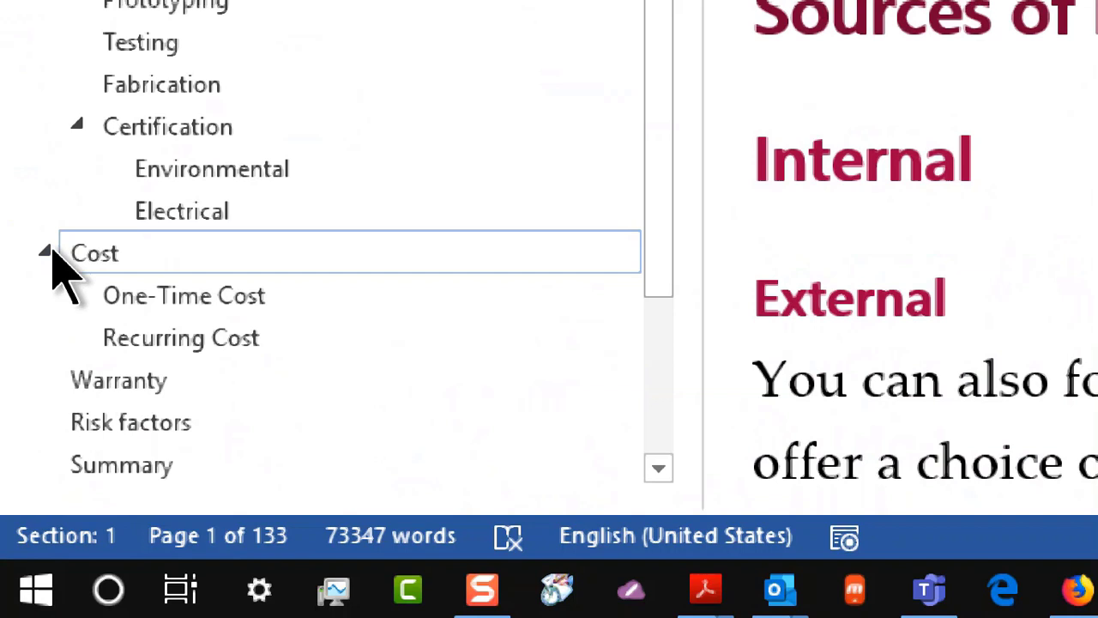
left_click(48, 251)
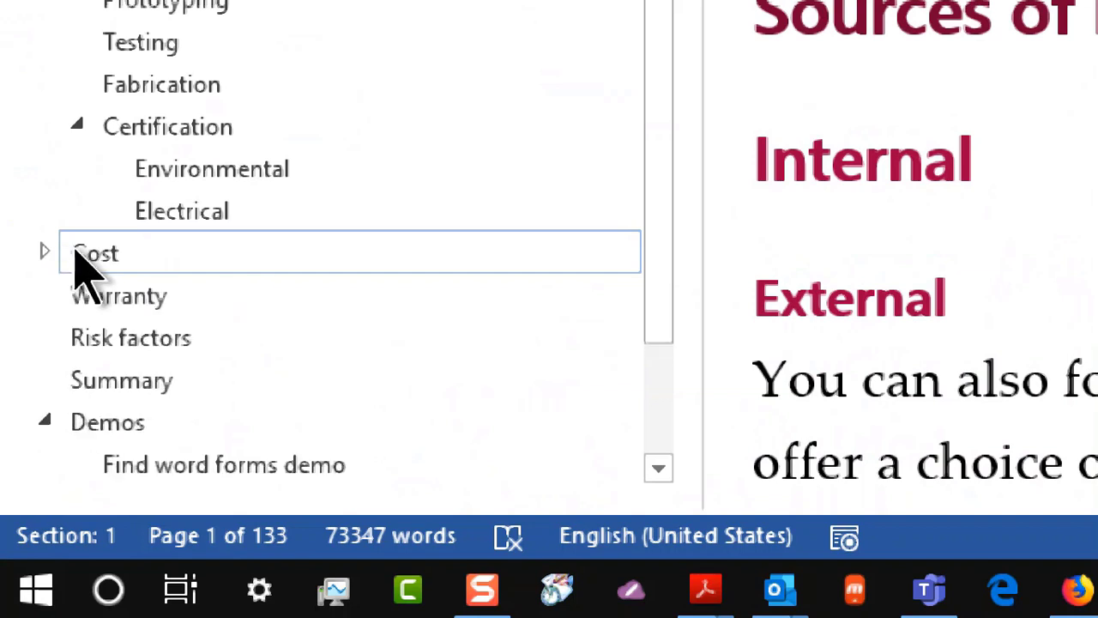
left_click(91, 255)
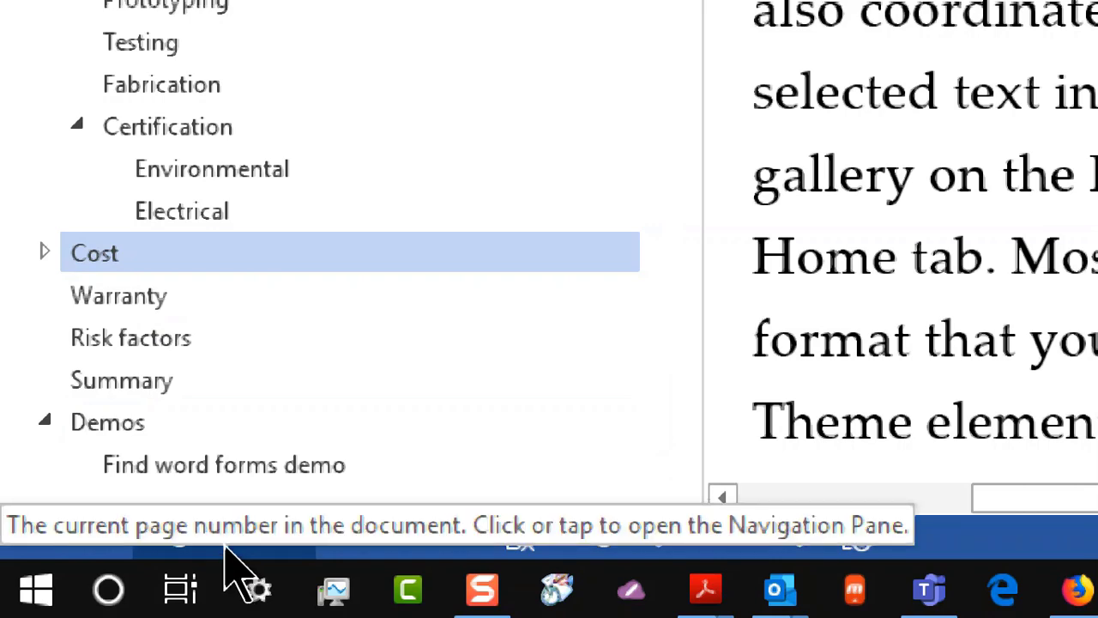
left_click(180, 94)
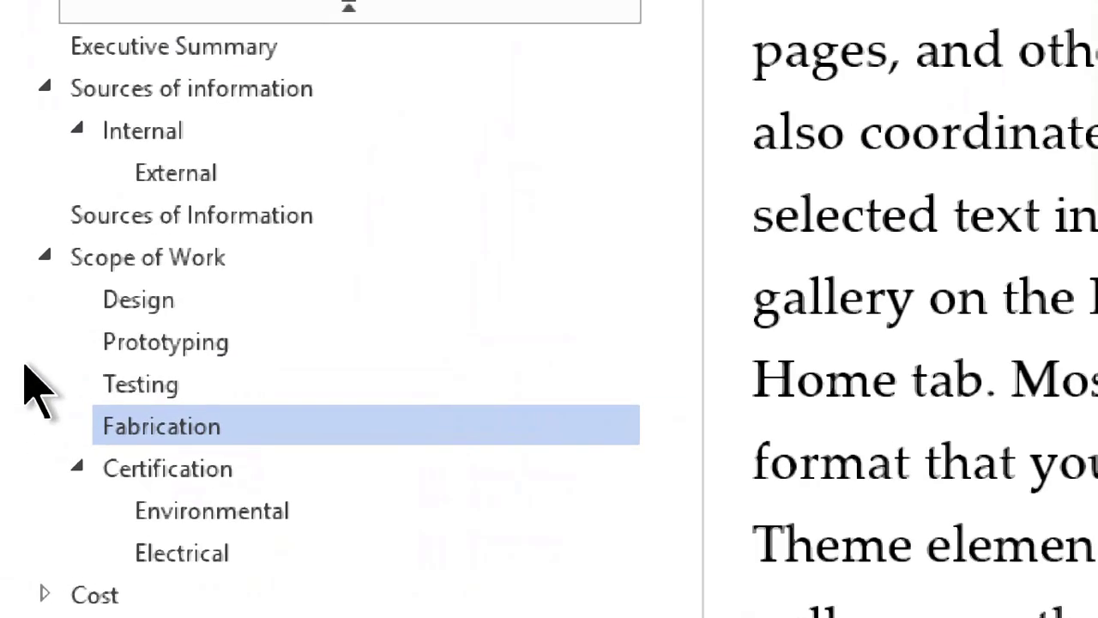
Step: Limit the outline to Heading 1 levels and drag Demos up between Cost and Warranty
right_click(184, 90)
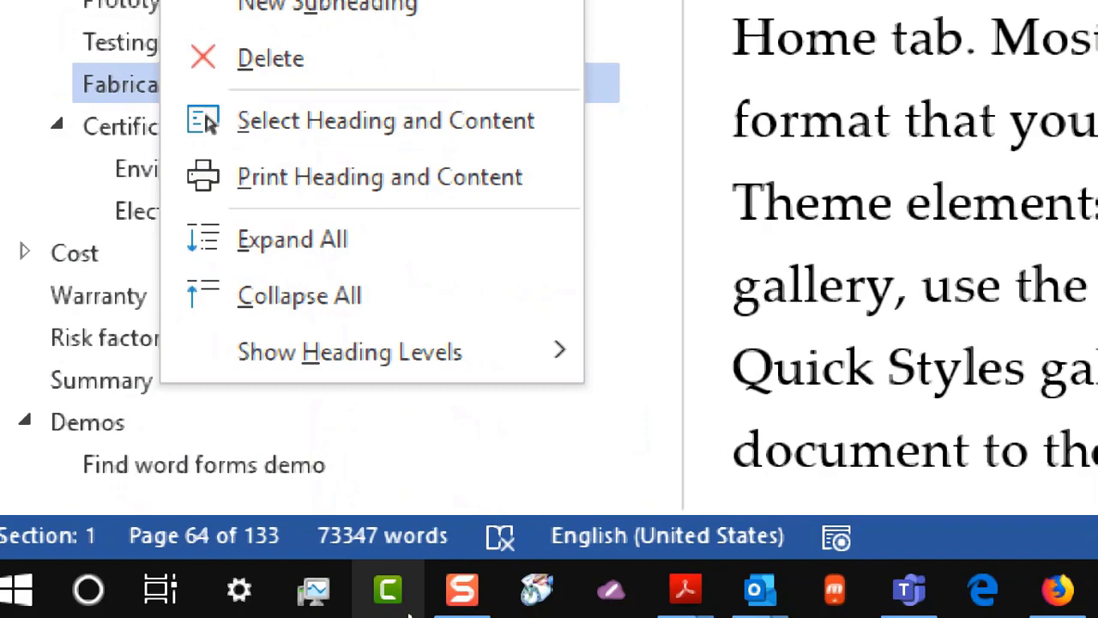
mouse_move(420, 362)
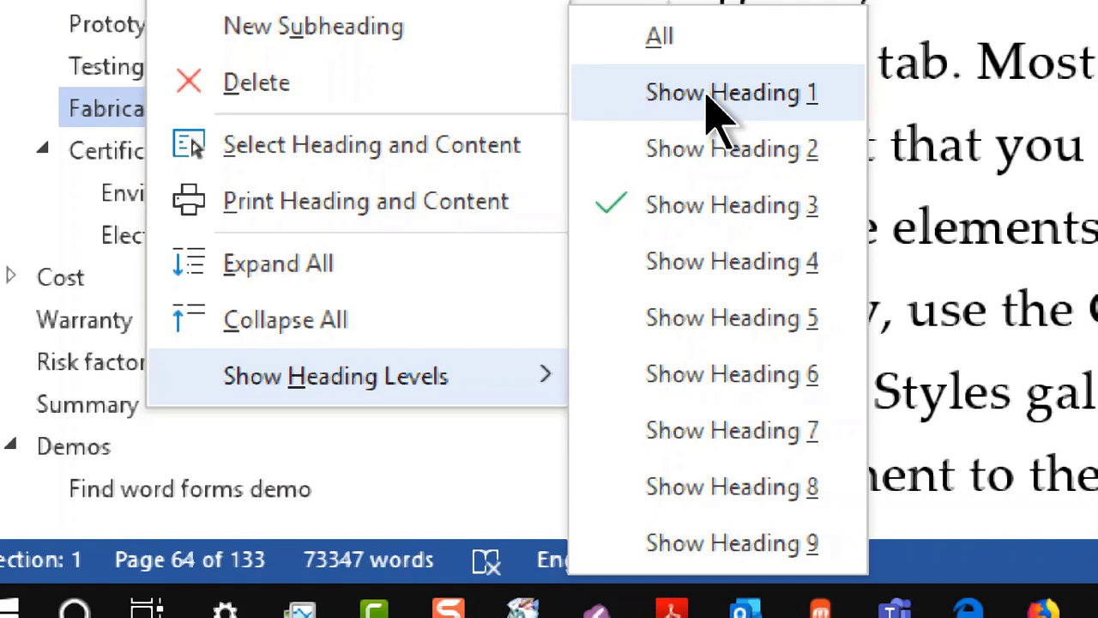
left_click(718, 93)
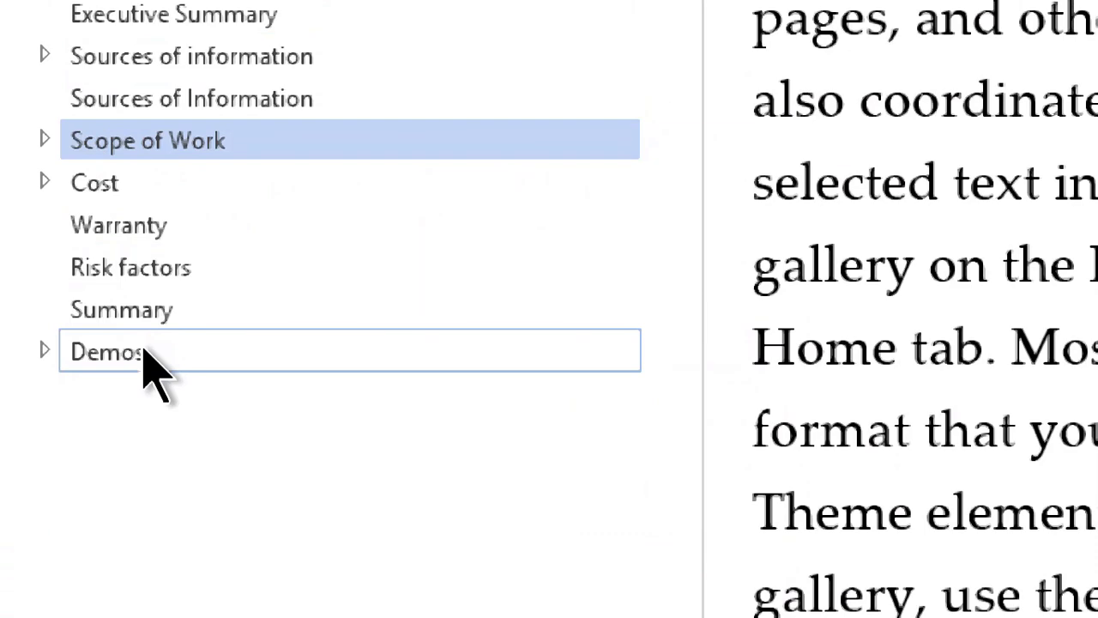
left_click_drag(146, 352, 161, 210)
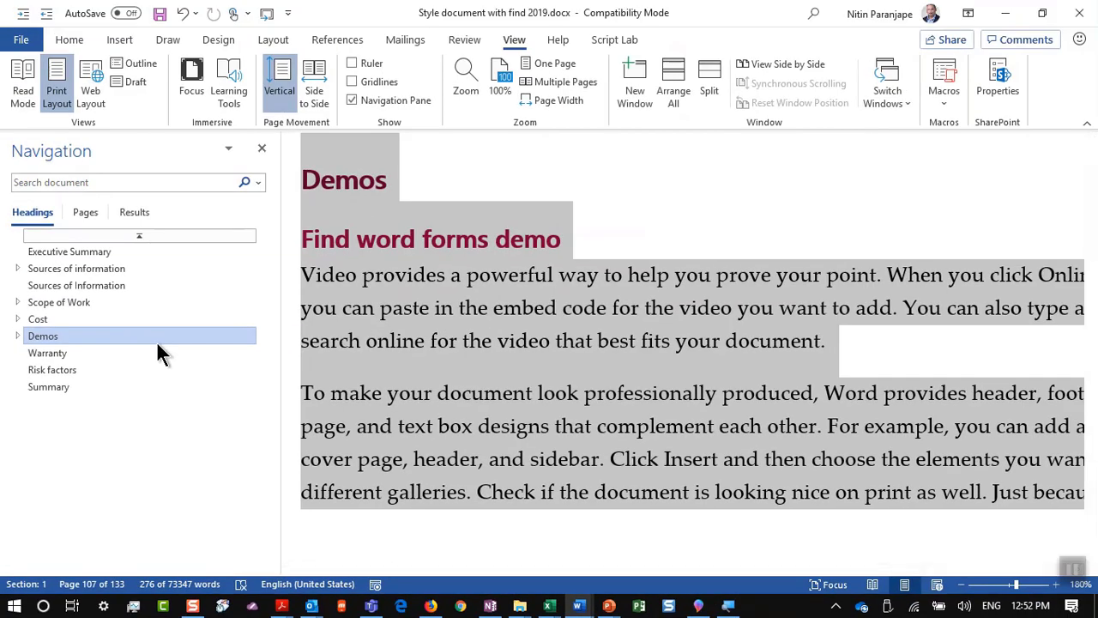
Step: Advance the PowerPoint deck to the Automatic Table of Contents slide and return to the Word report
key("alt+Tab")
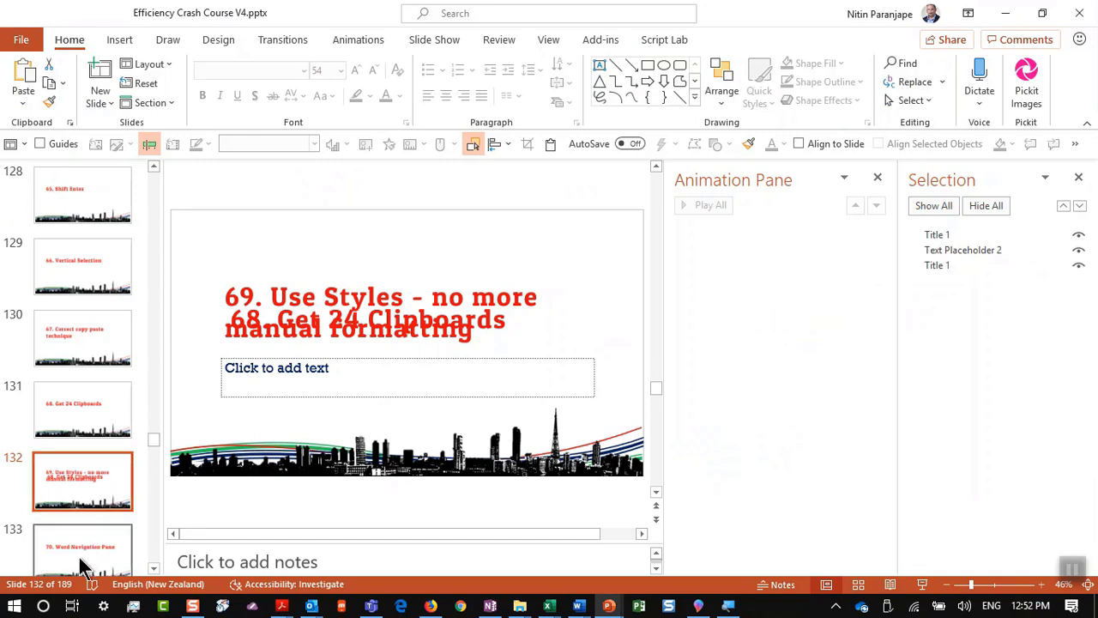
left_click(86, 559)
key("Down")
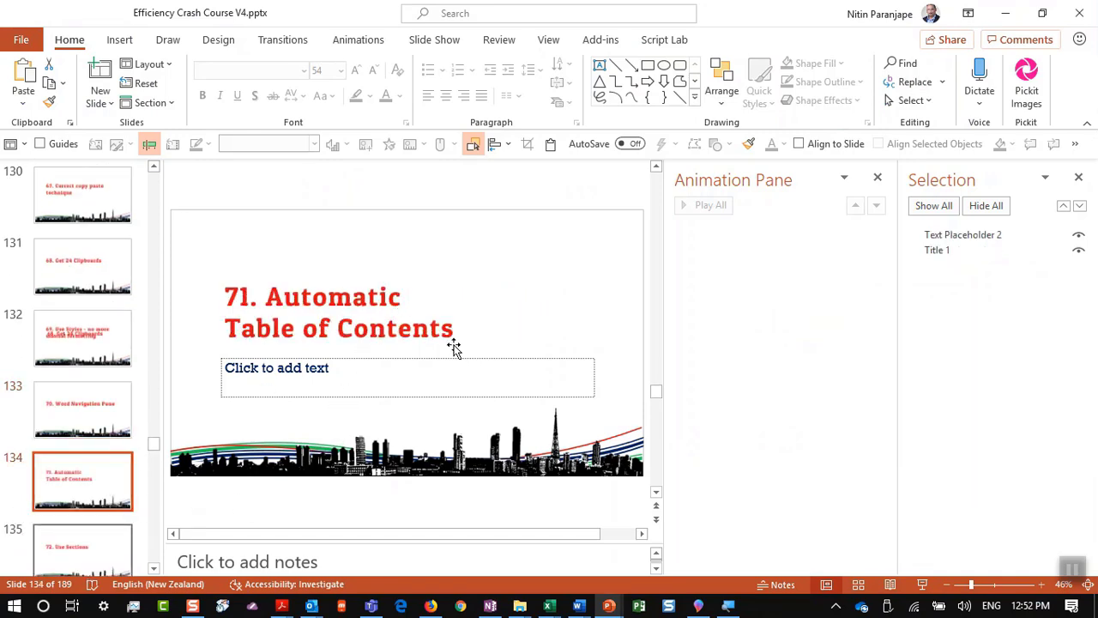
key("alt+Tab")
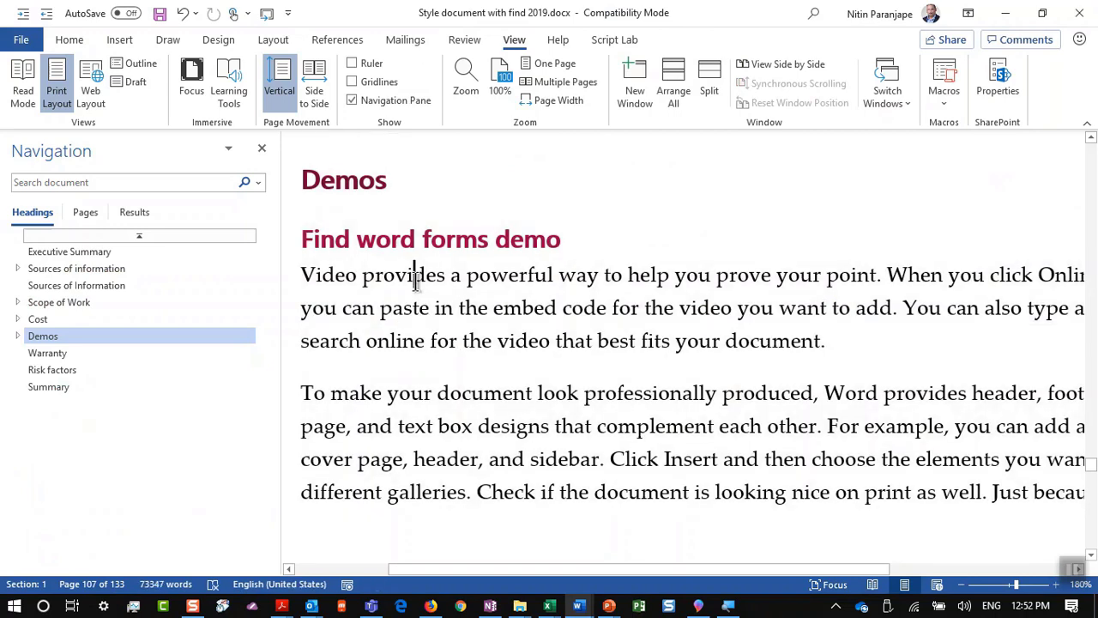
Step: Insert Automatic Table 1 contents in a new blank paragraph above Executive Summary
key("ctrl+Home")
left_click(435, 354)
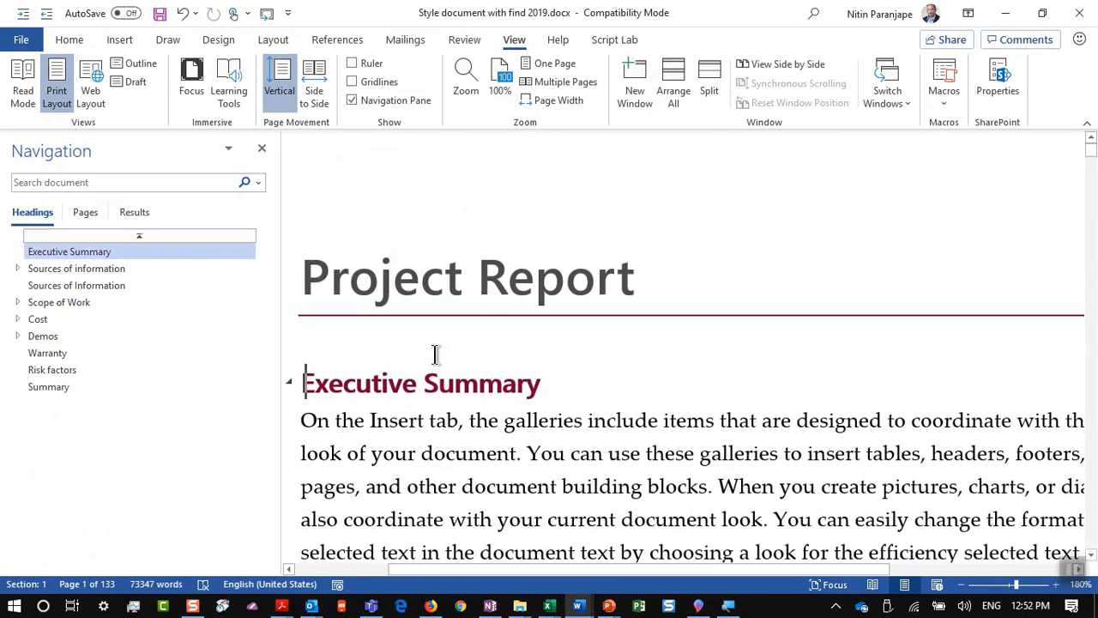
key("Return")
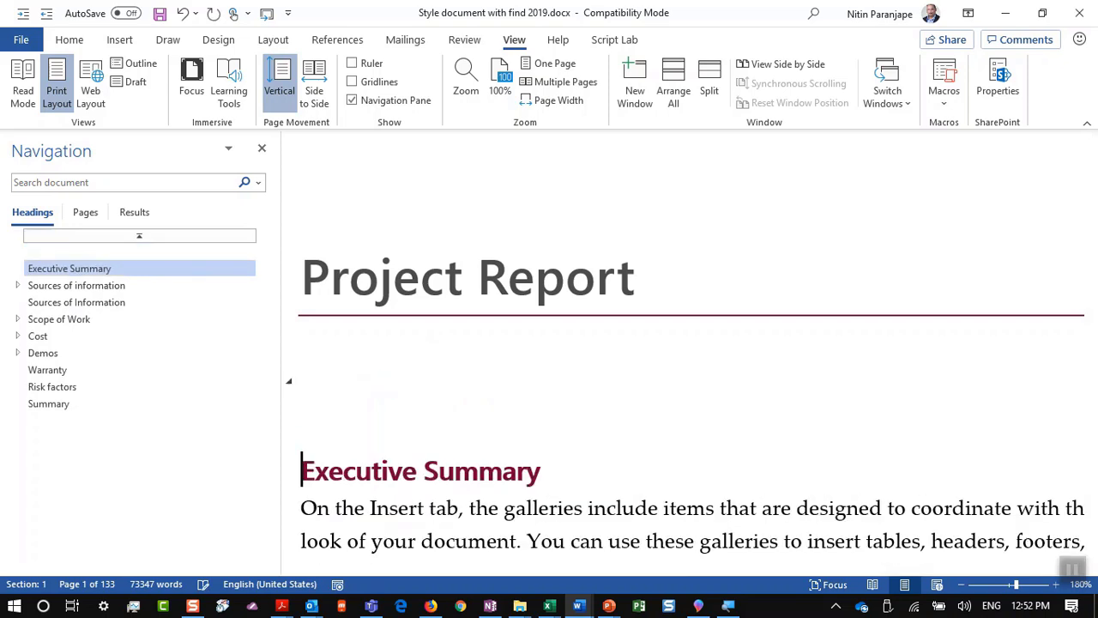
left_click(301, 380)
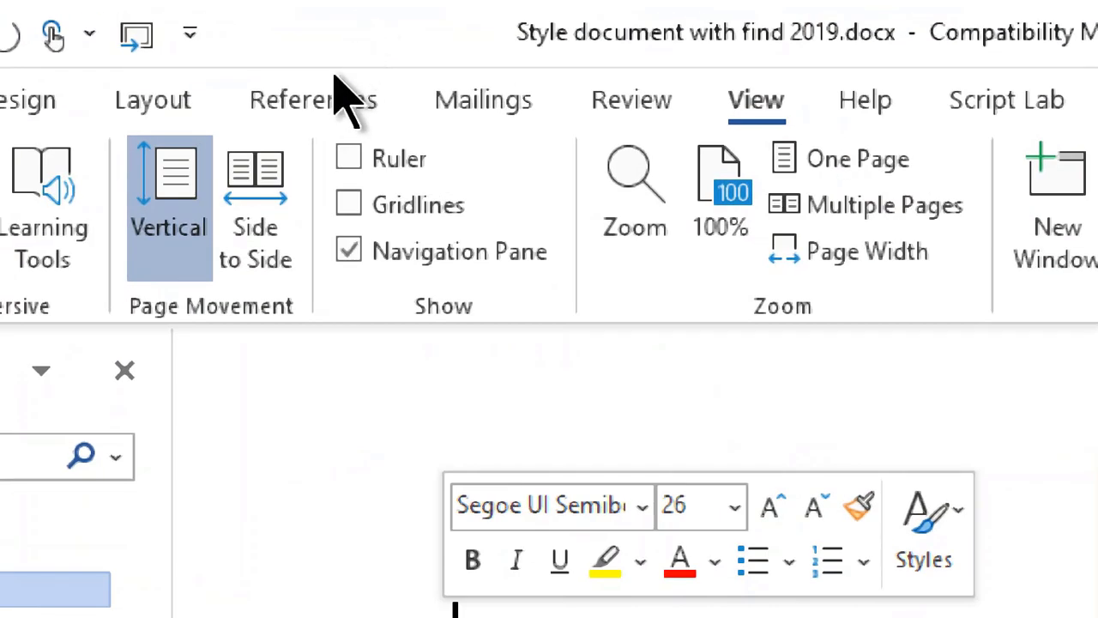
left_click(347, 41)
left_click(54, 180)
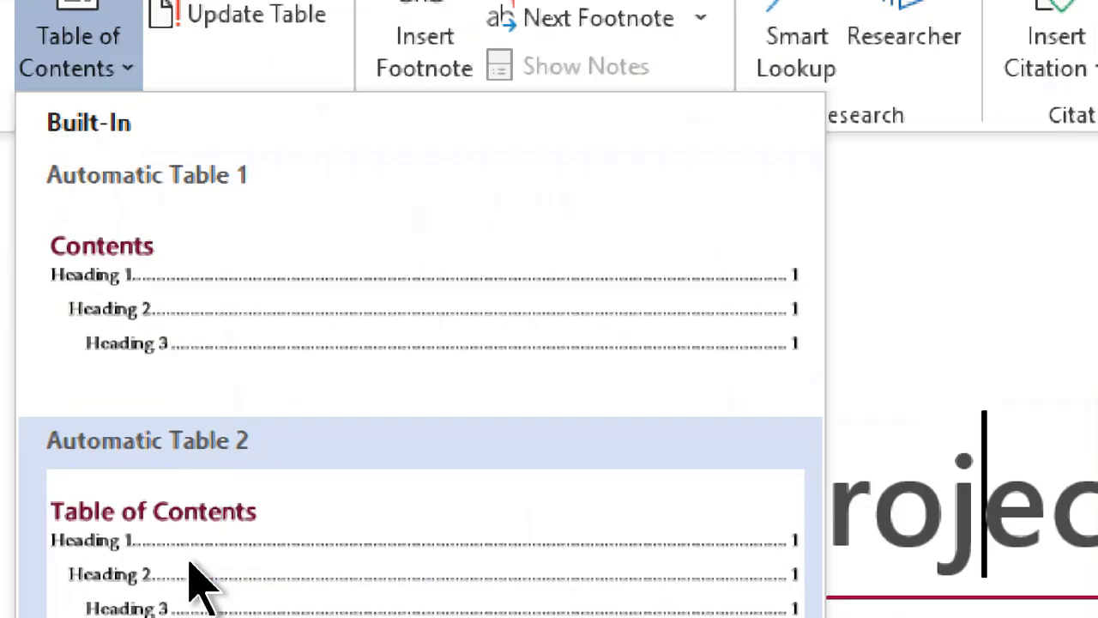
left_click(191, 583)
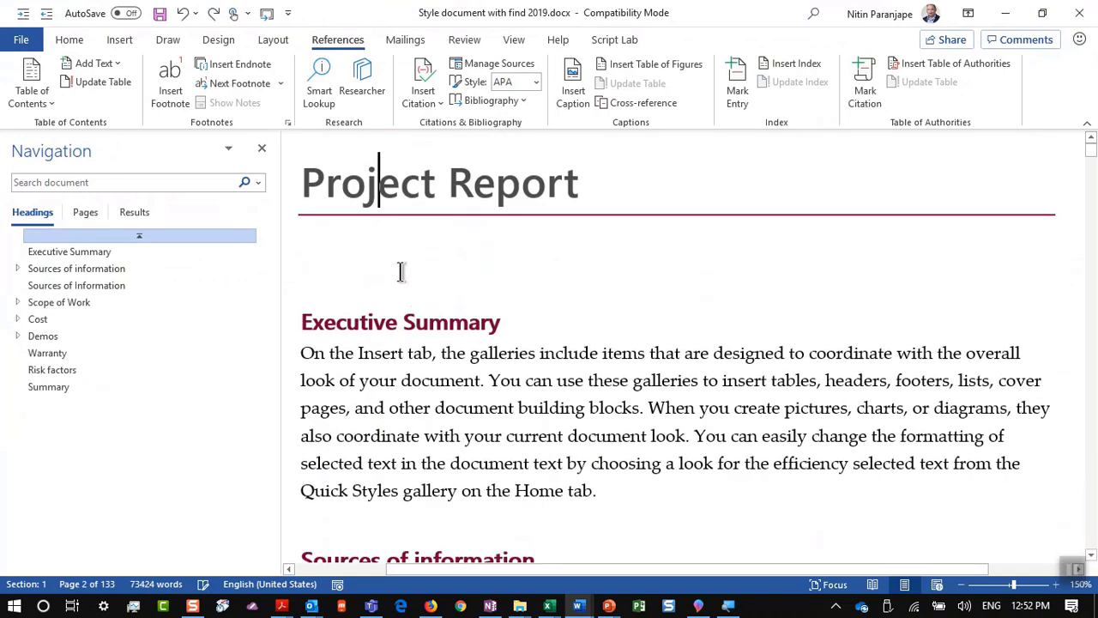
left_click(29, 105)
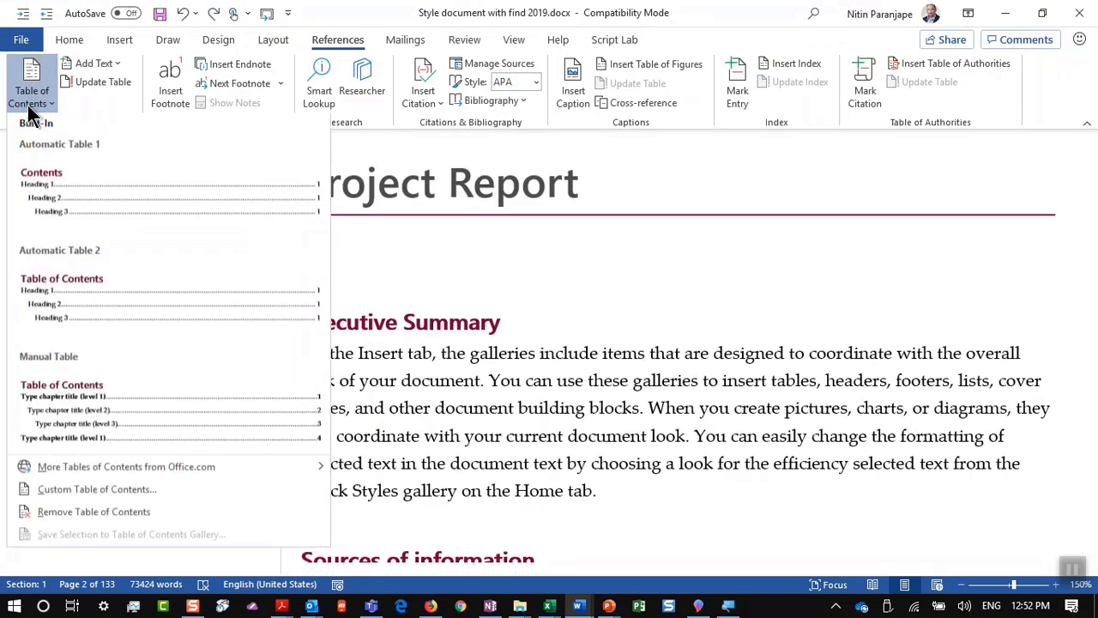
left_click(49, 203)
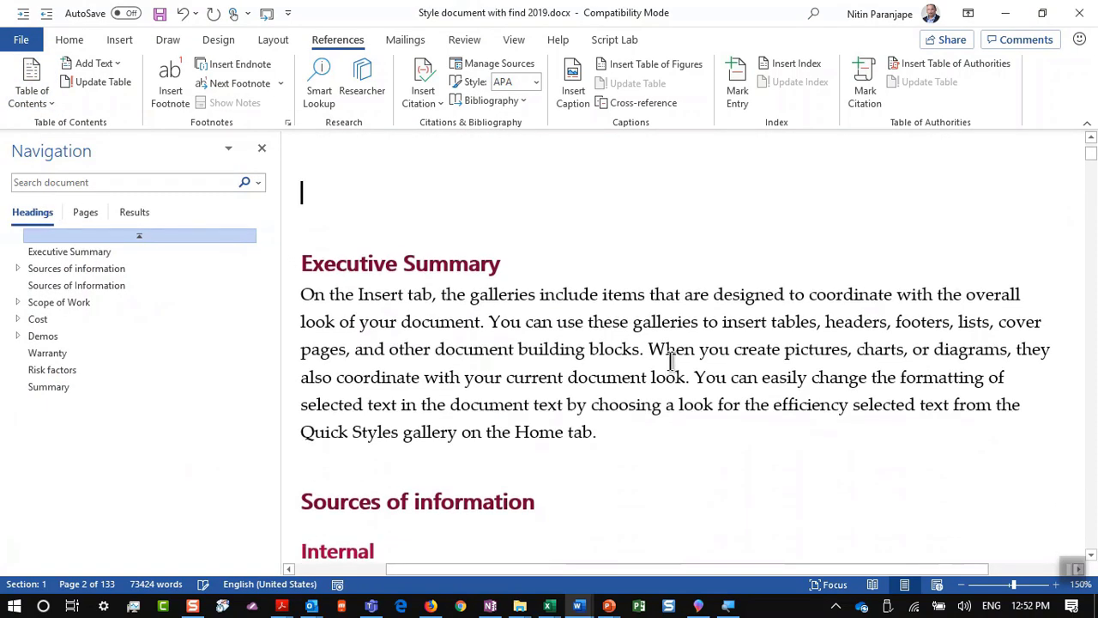
Step: Update the entire table of contents to refresh its page numbers
scroll(671, 361, "up", 10)
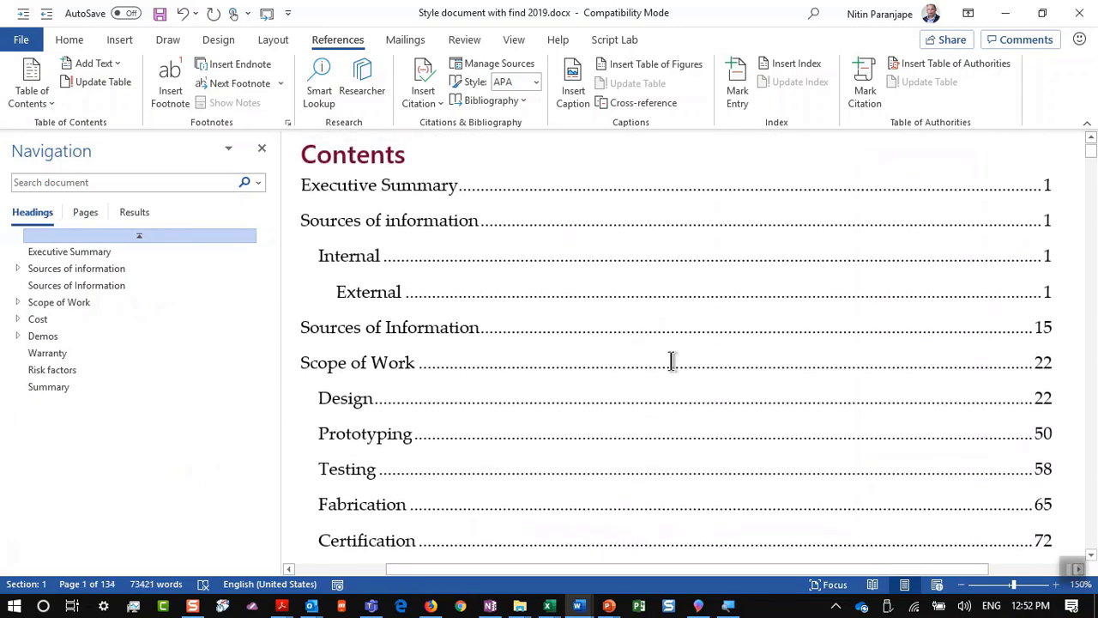
left_click(637, 287)
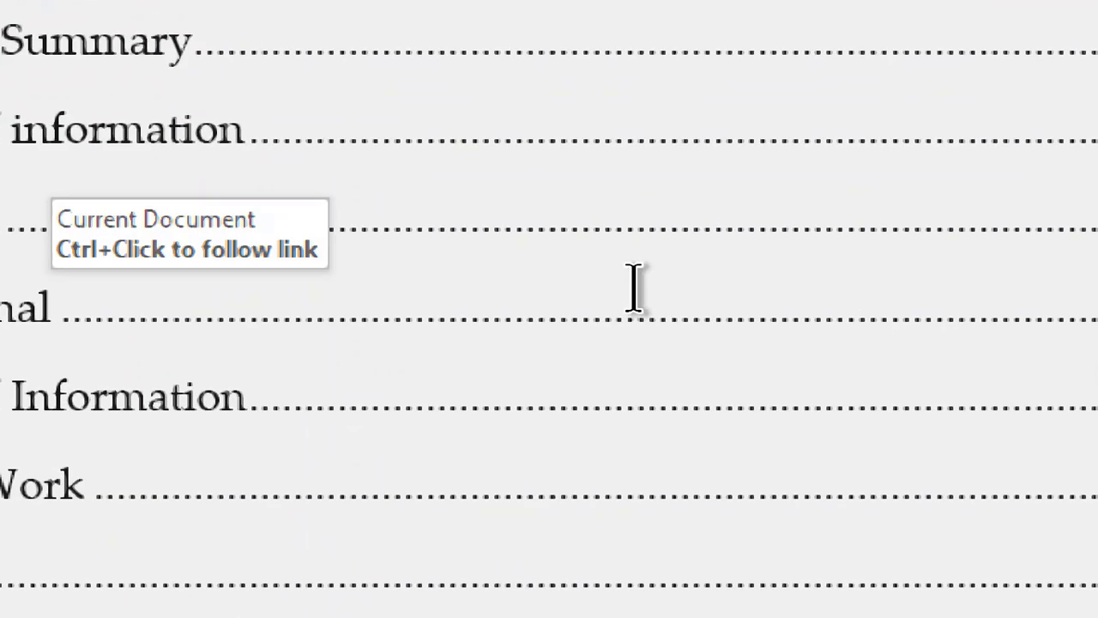
right_click(590, 316)
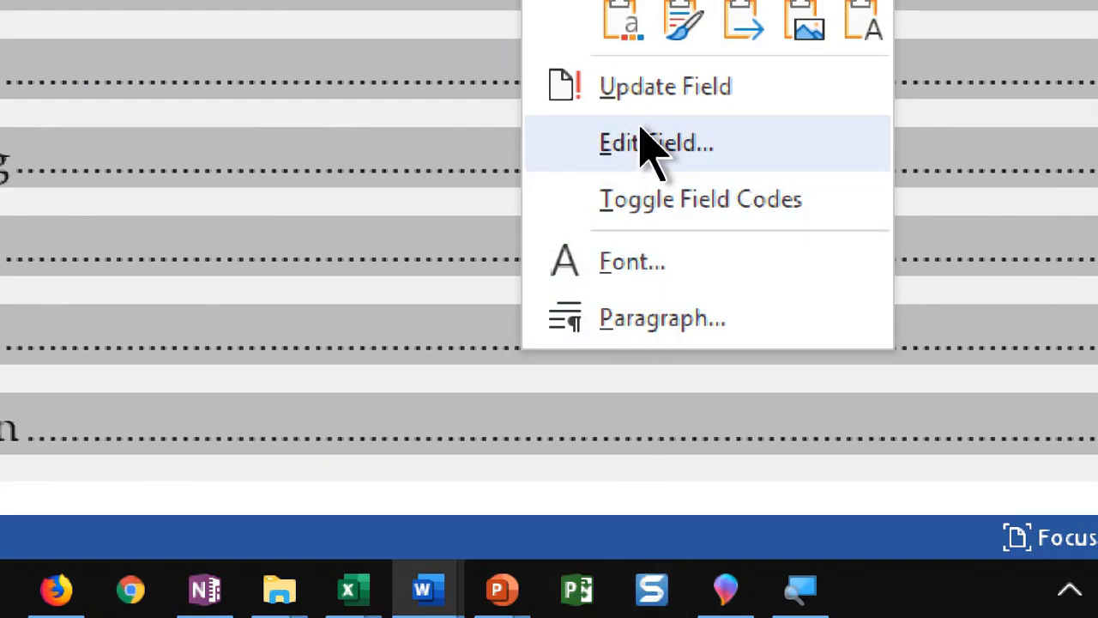
left_click(648, 101)
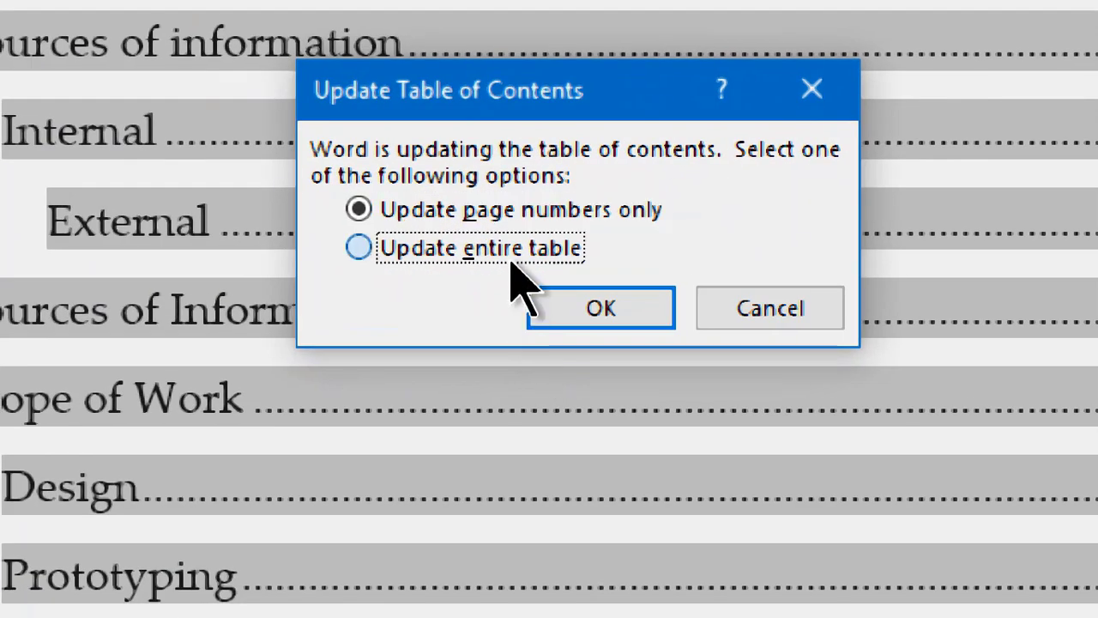
left_click(515, 302)
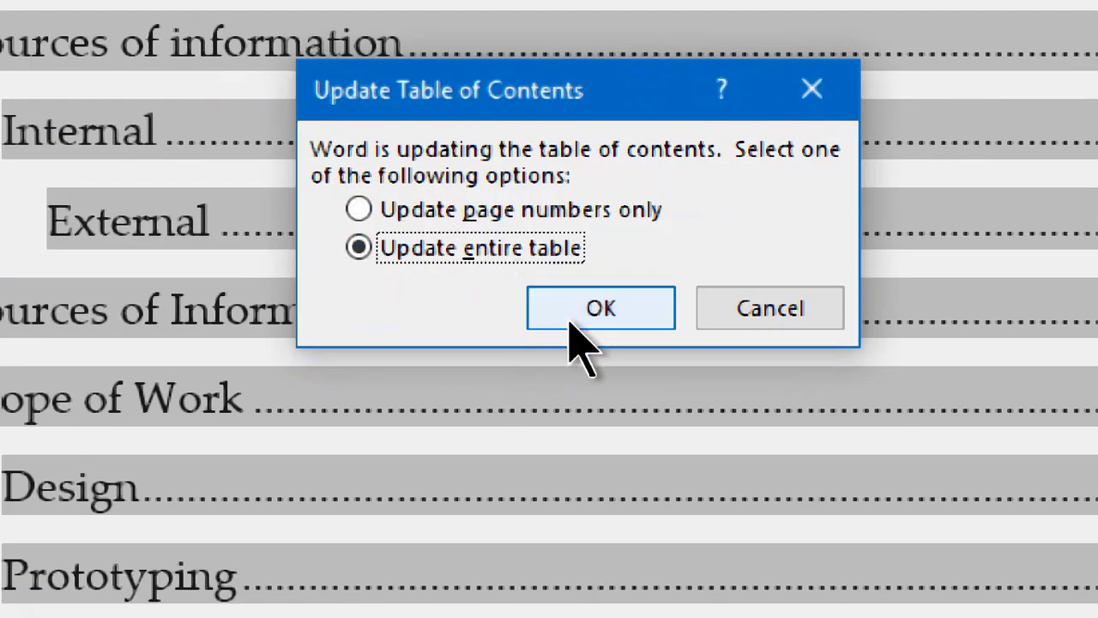
left_click(570, 322)
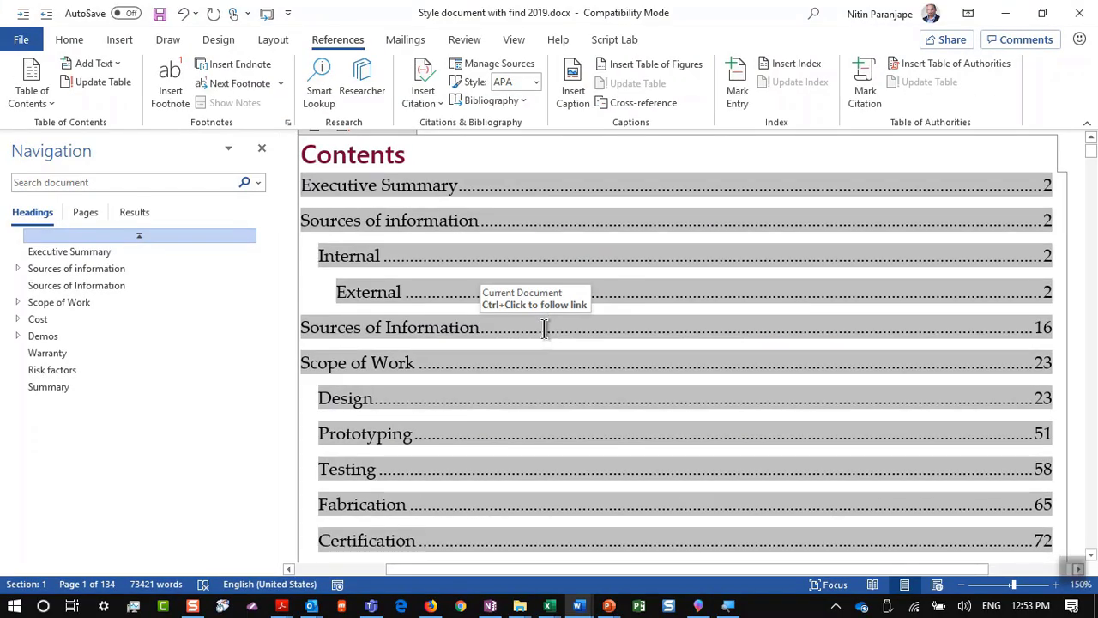
key("alt+Tab")
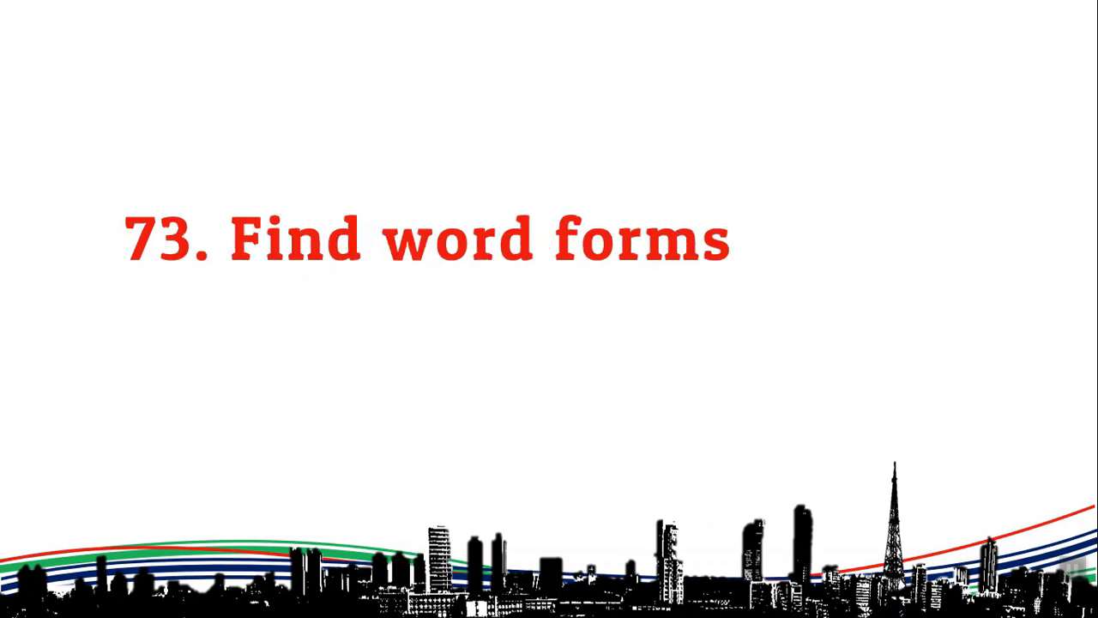
Step: Exit the title slideshow and switch to the 'Section - Landscape - Start' Word document
key("Escape")
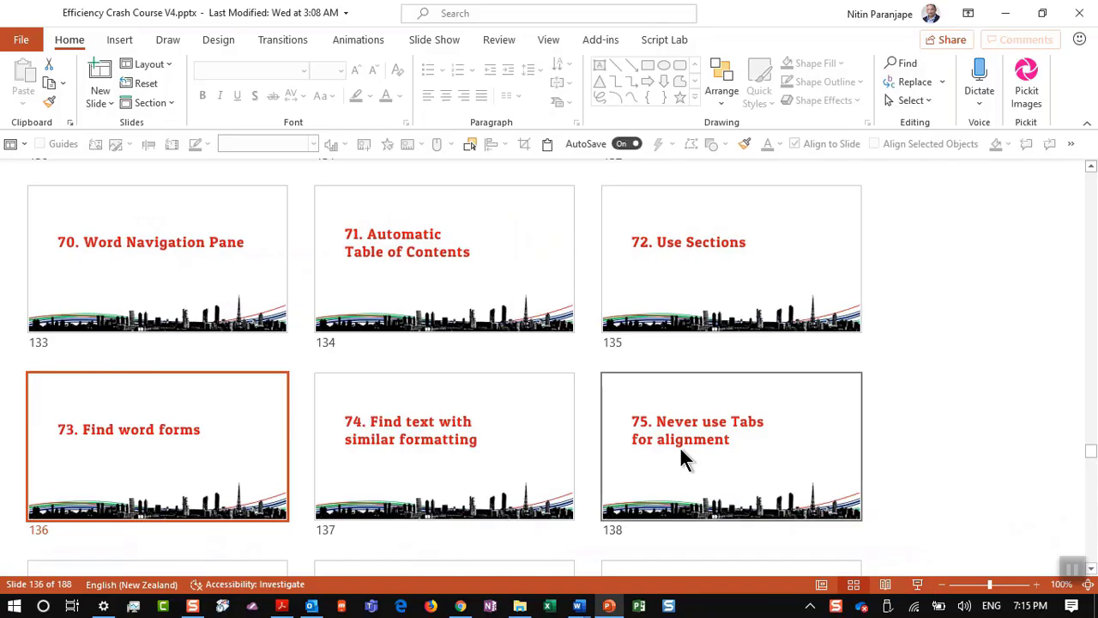
key("alt+Tab")
key("Tab")
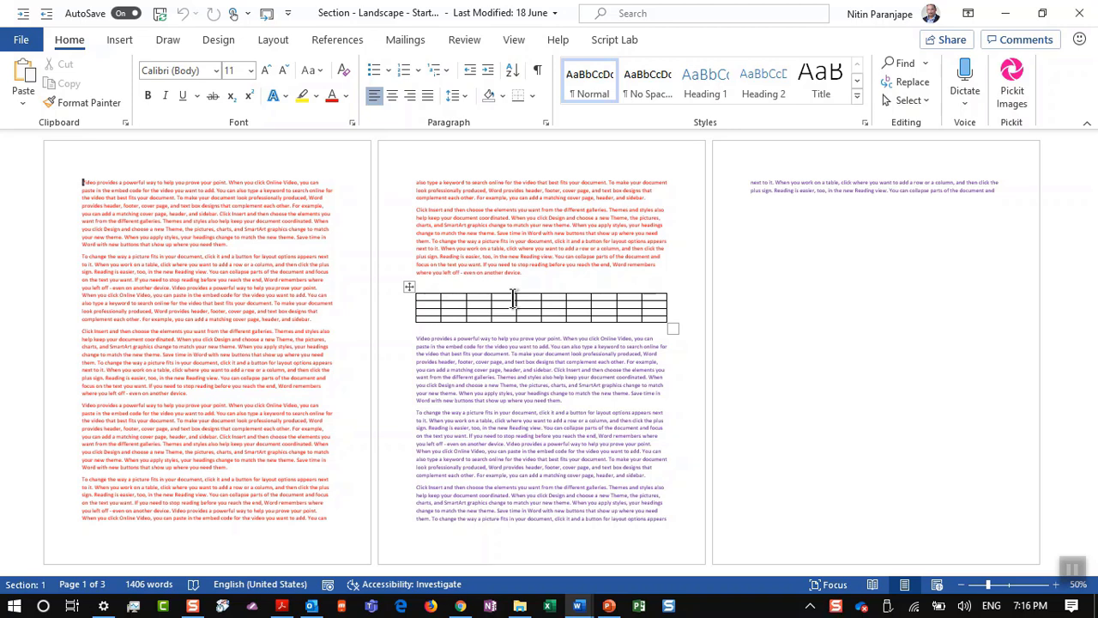
Step: Turn the pages to landscape, then undo it to restore portrait
left_click(513, 298)
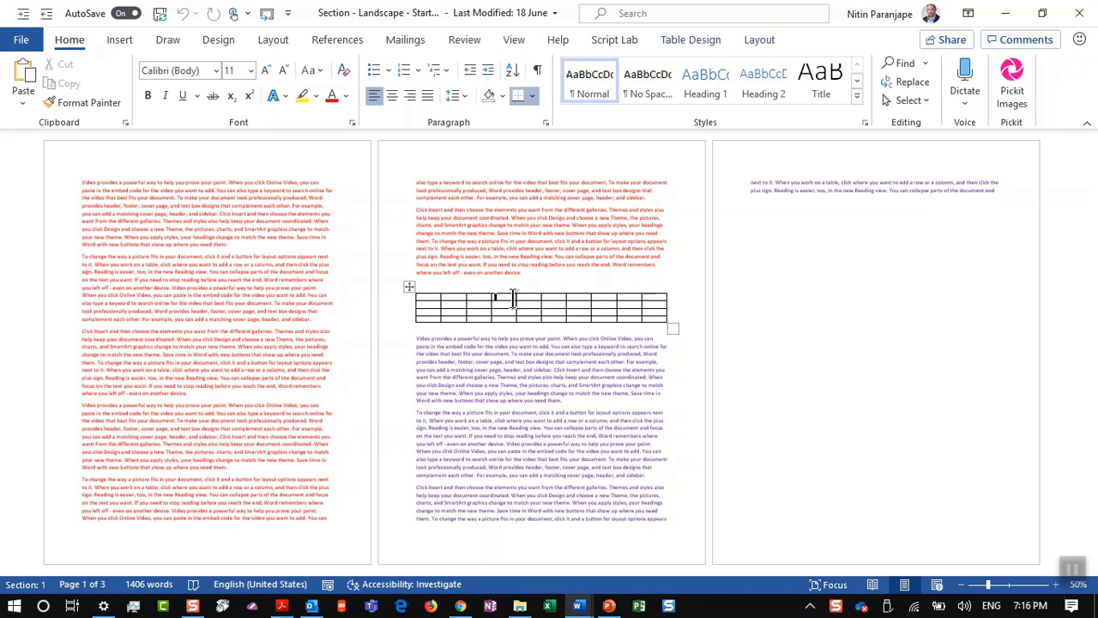
left_click(292, 40)
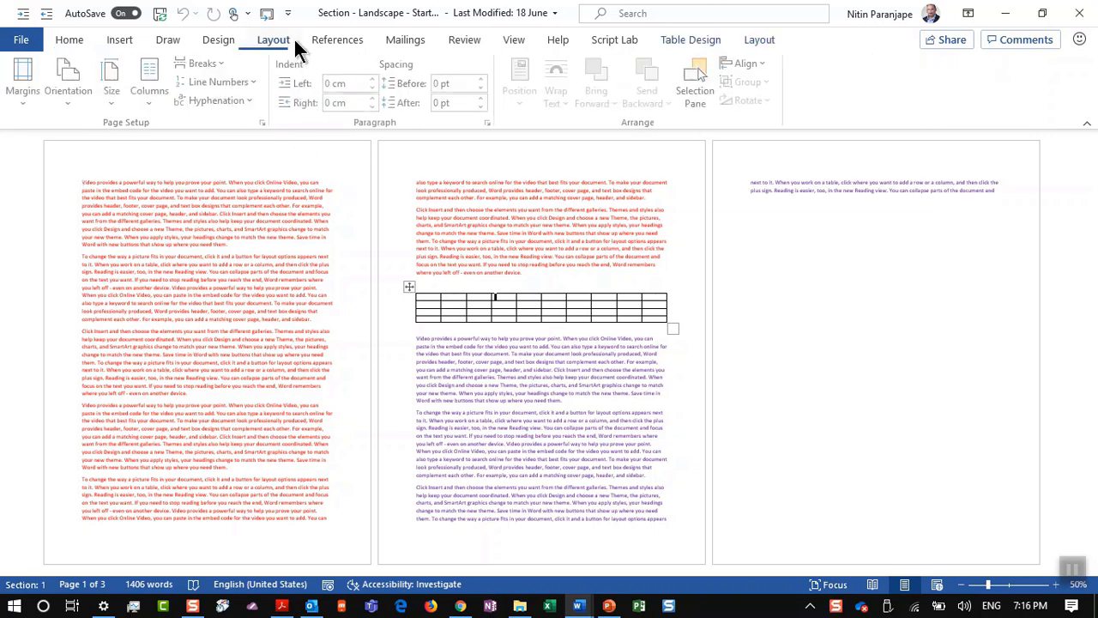
left_click(81, 84)
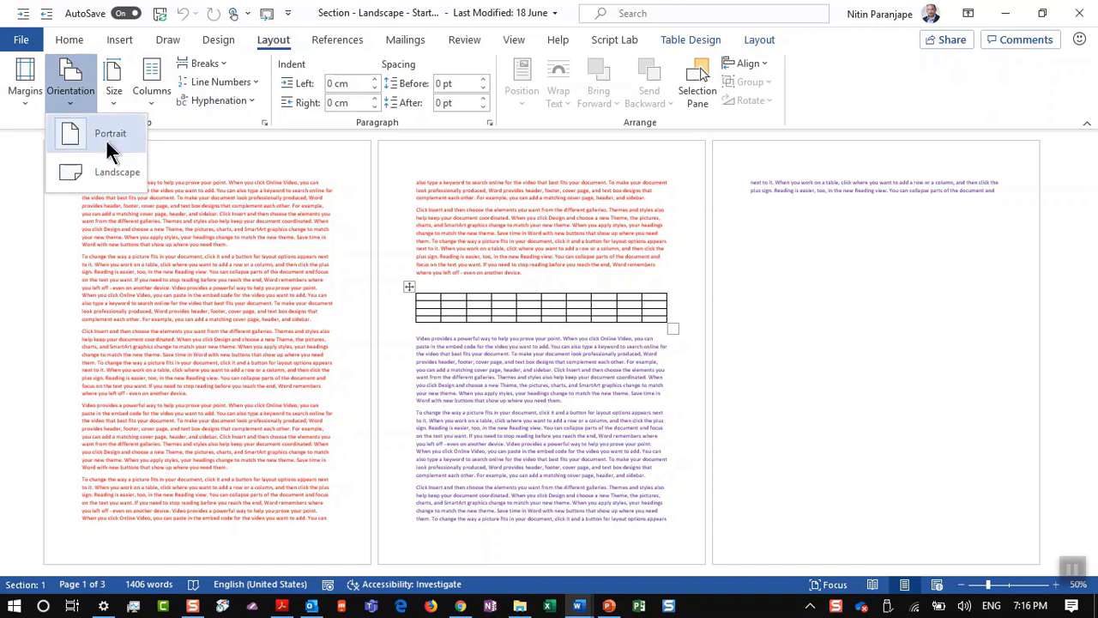
left_click(110, 171)
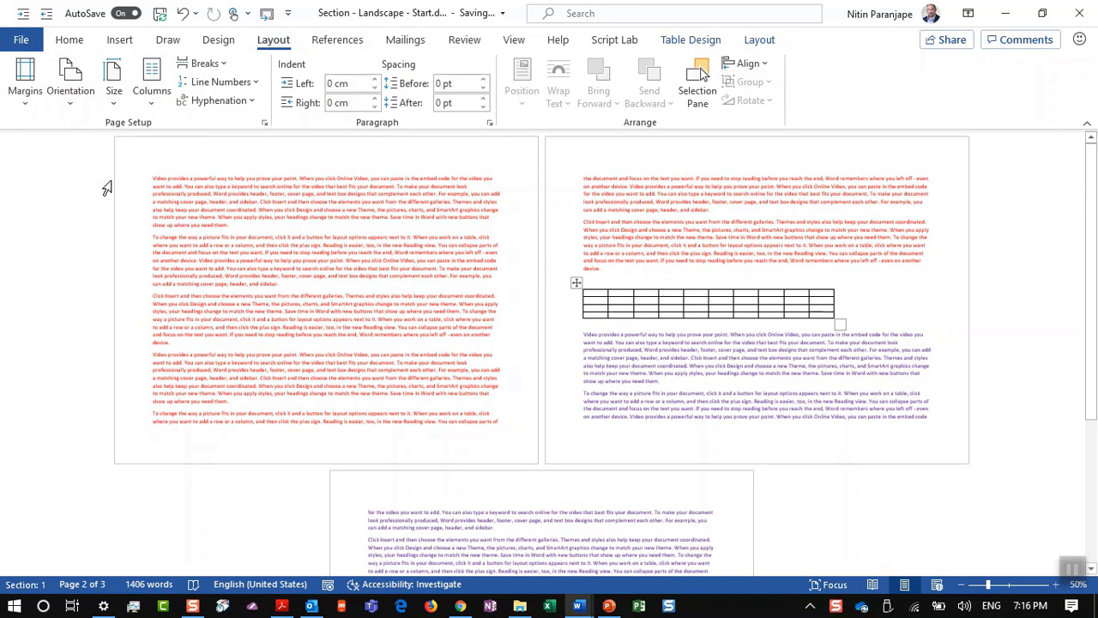
left_click(666, 293)
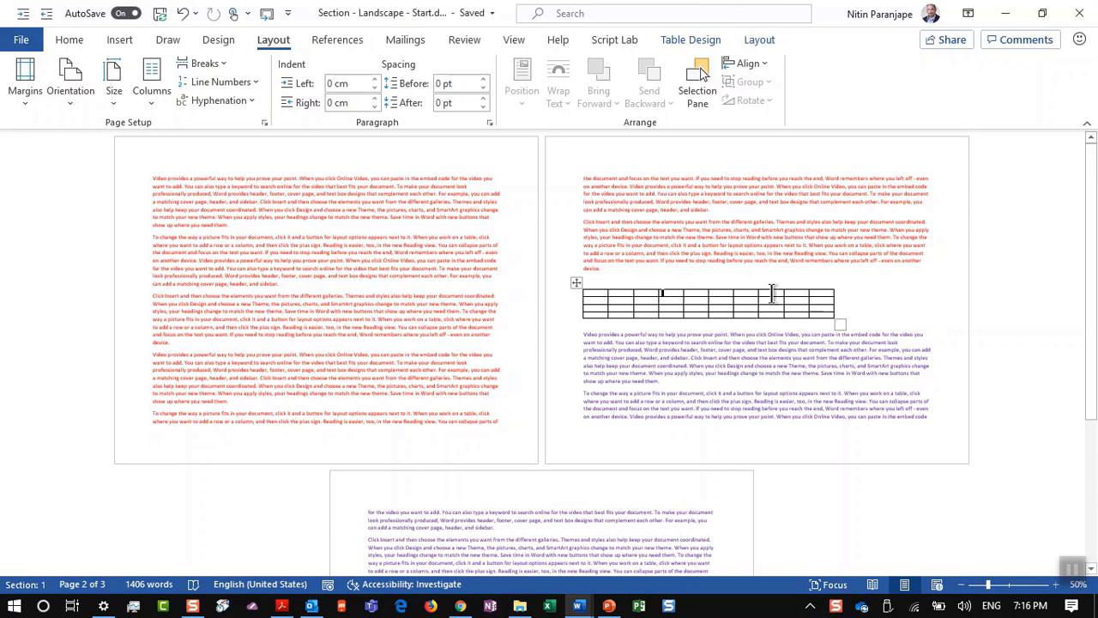
key("ctrl+z")
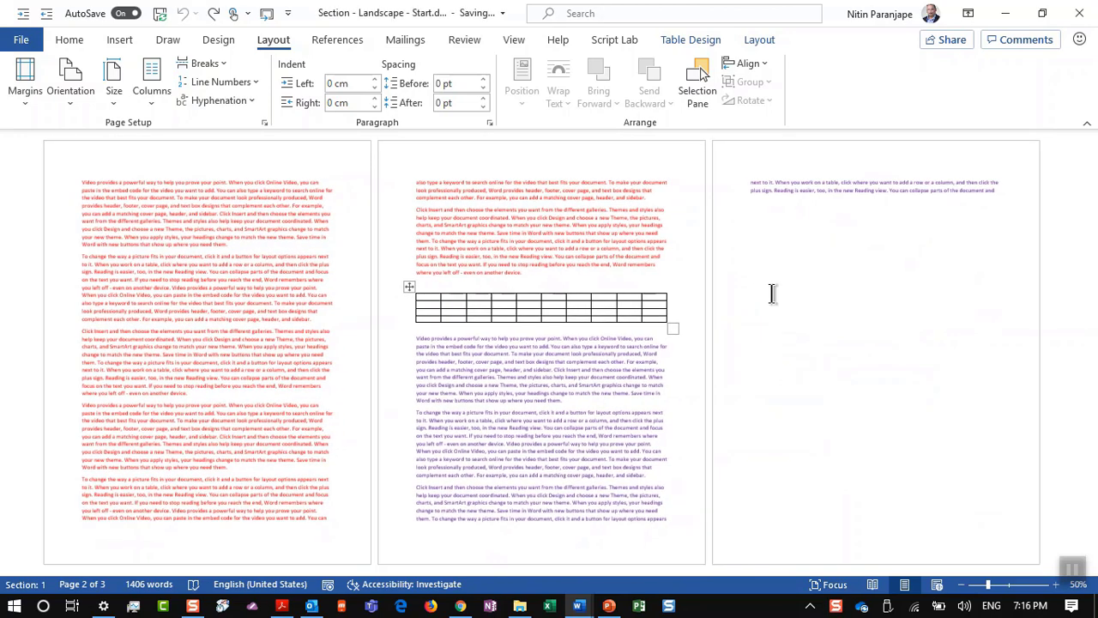
Step: Insert page breaks before and after the table, then try landscape on its page
left_click(529, 273)
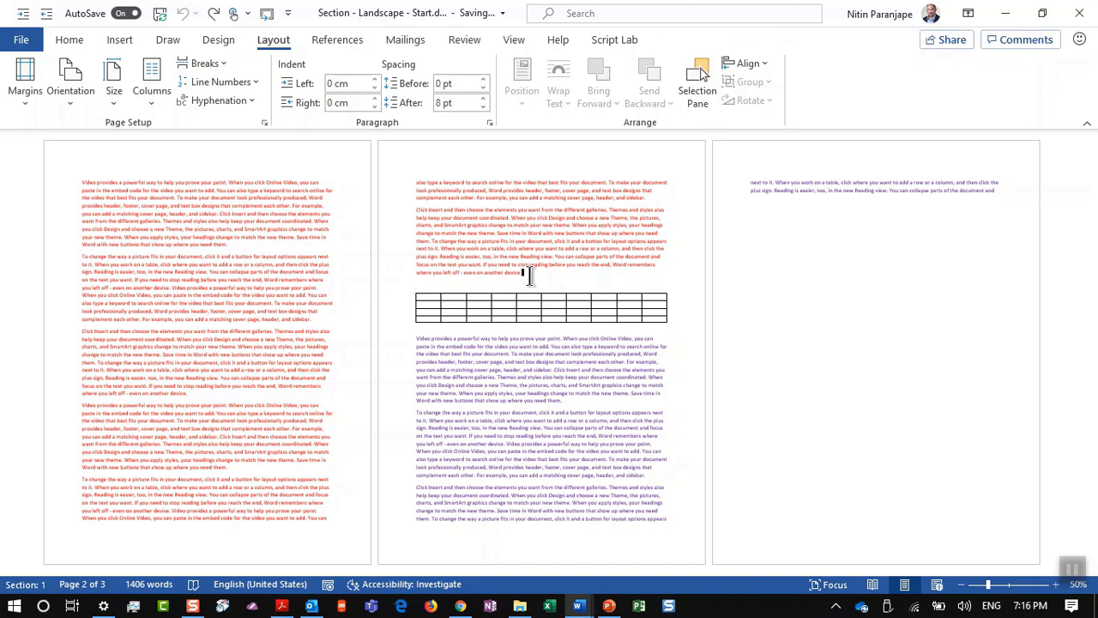
key("ctrl+Return")
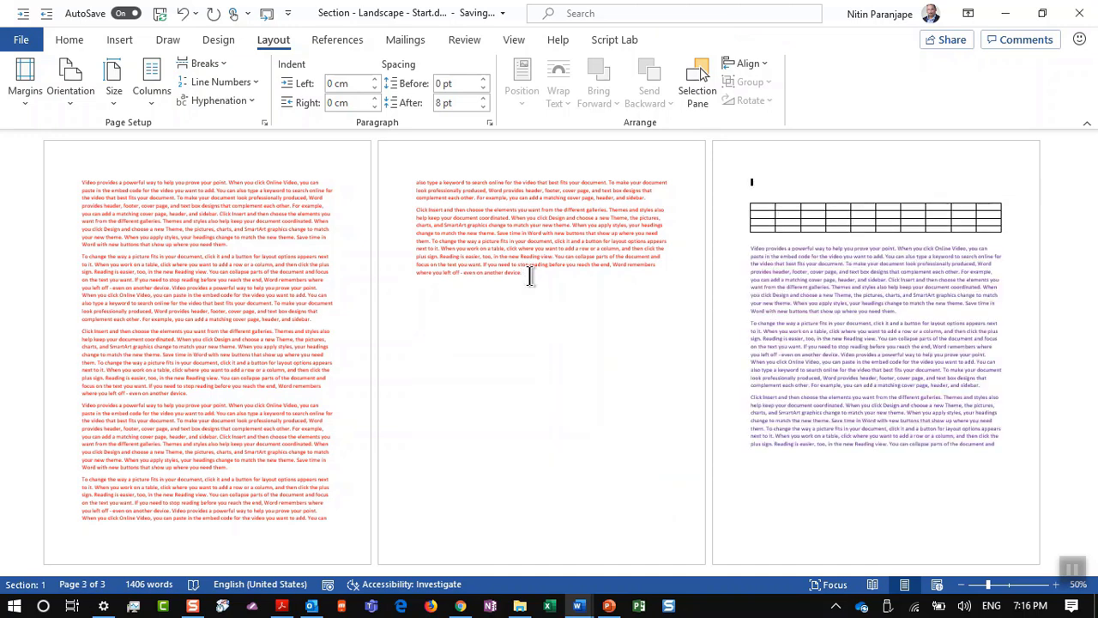
key("Down")
key("ctrl+Return")
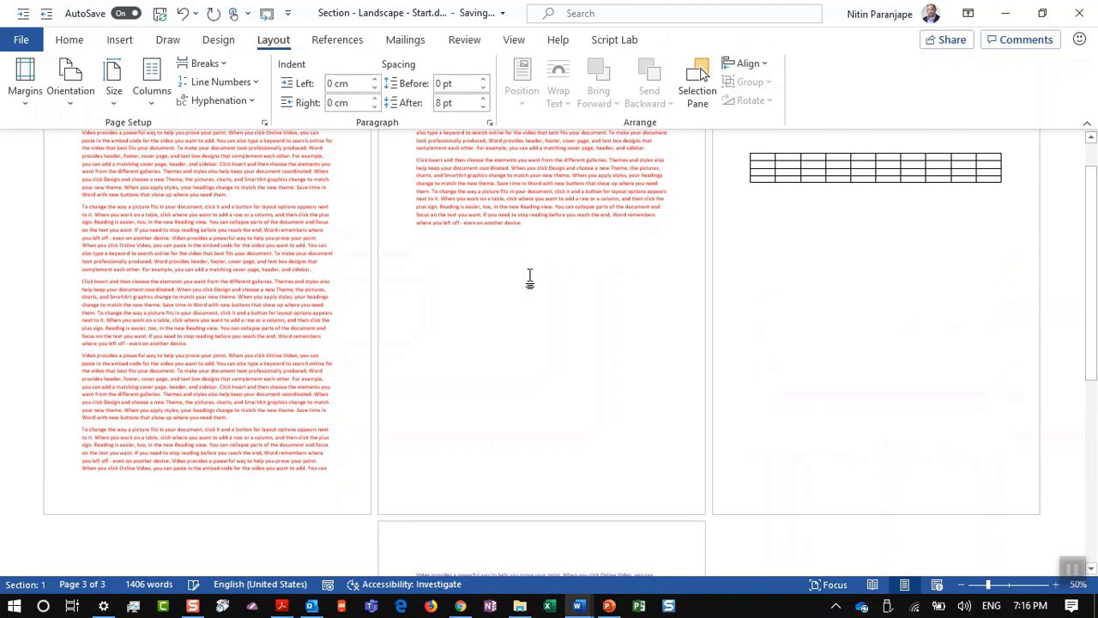
left_click(779, 191)
left_click(83, 99)
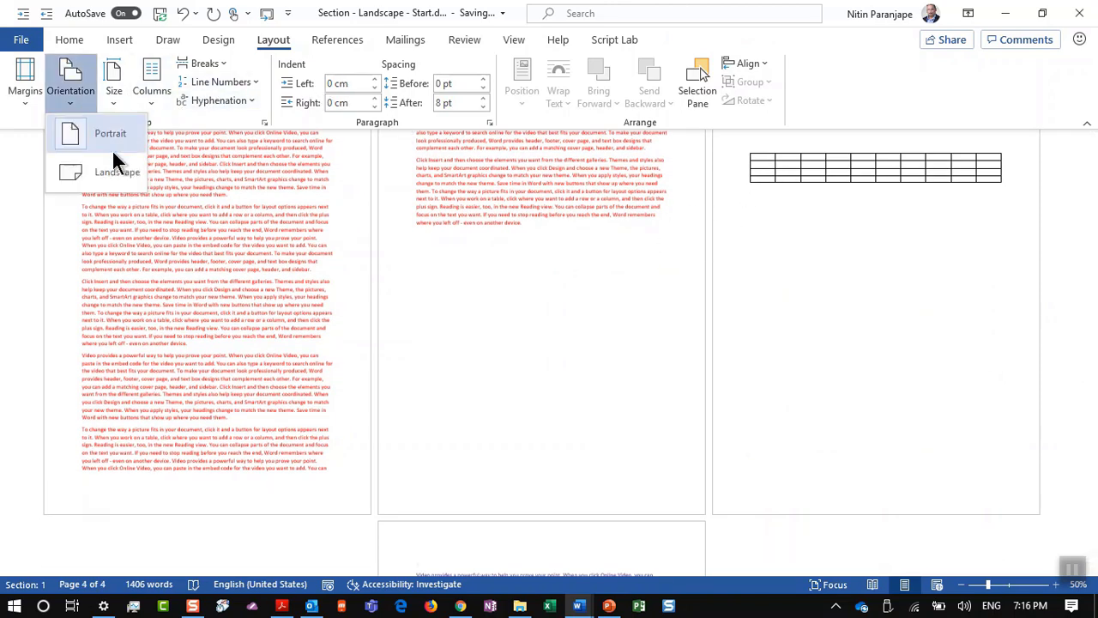
left_click(114, 175)
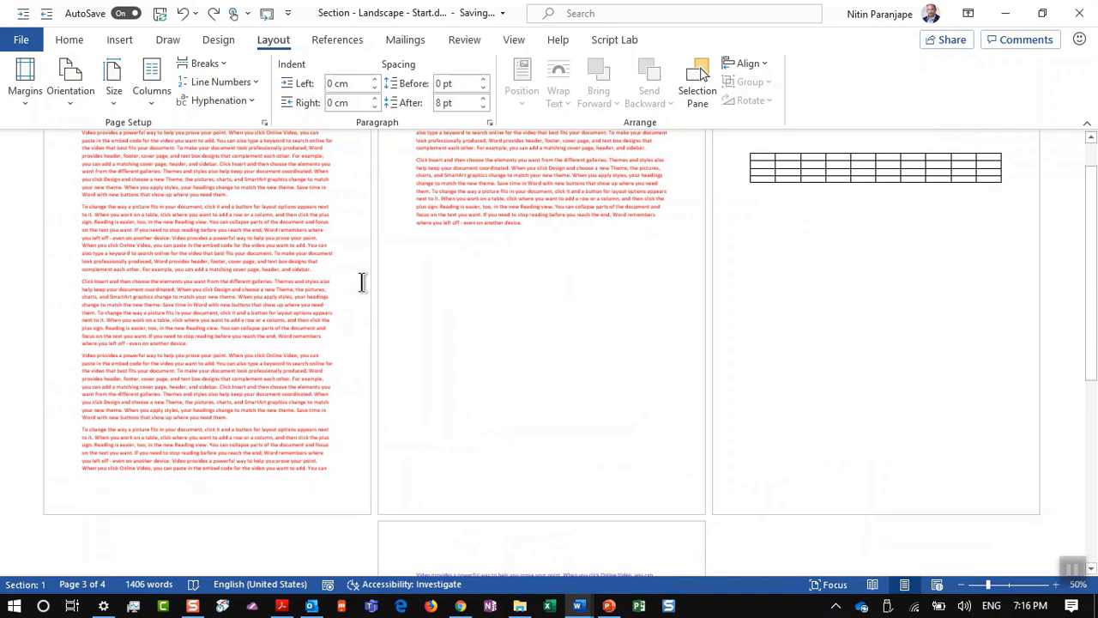
Step: Cancel a Landscape attempt in Page Setup and undo the page breaks around the table
left_click(261, 120)
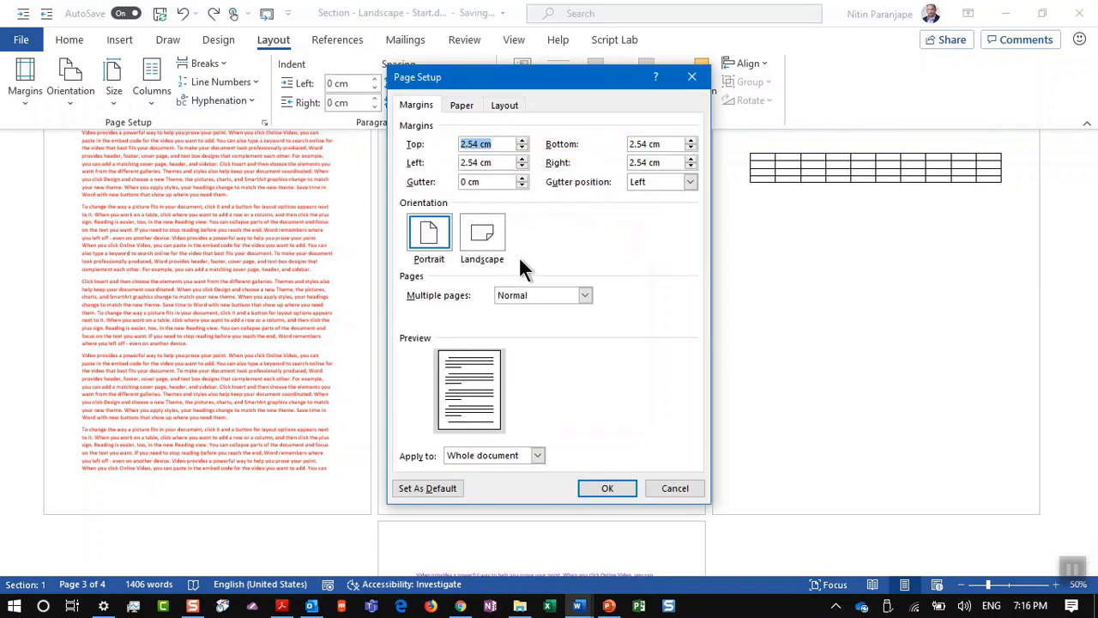
left_click(487, 240)
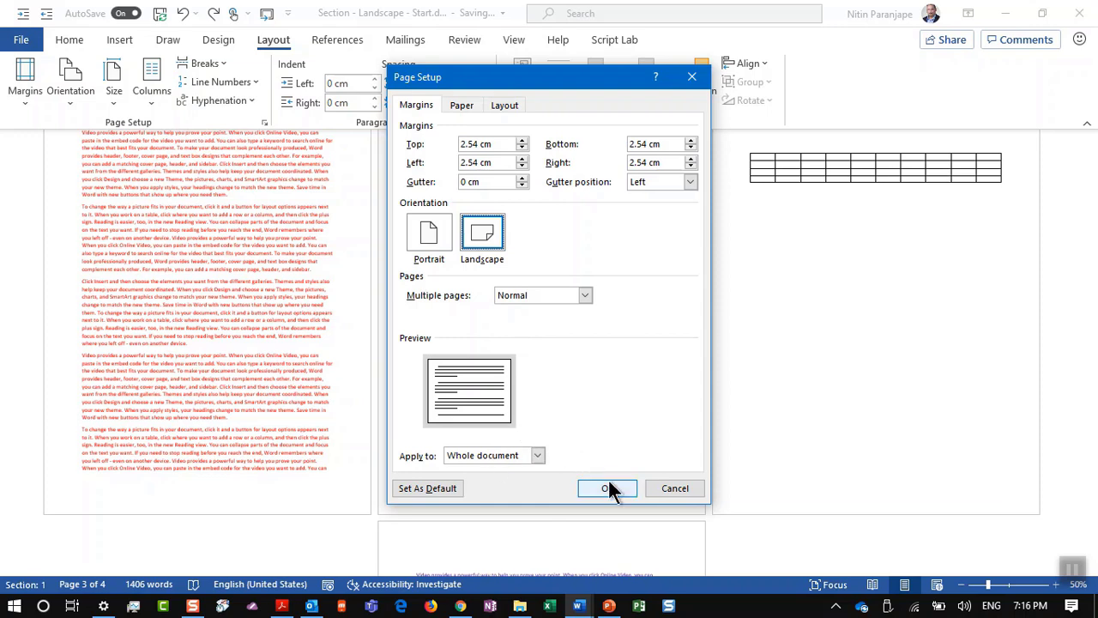
left_click(657, 488)
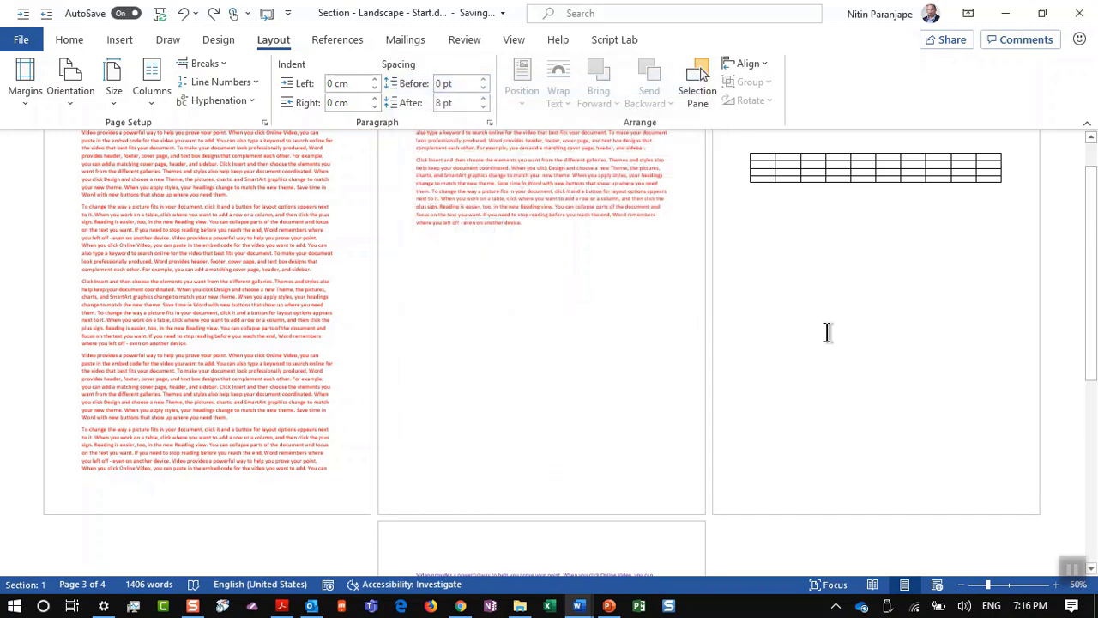
key("ctrl+z")
key("ctrl+z")
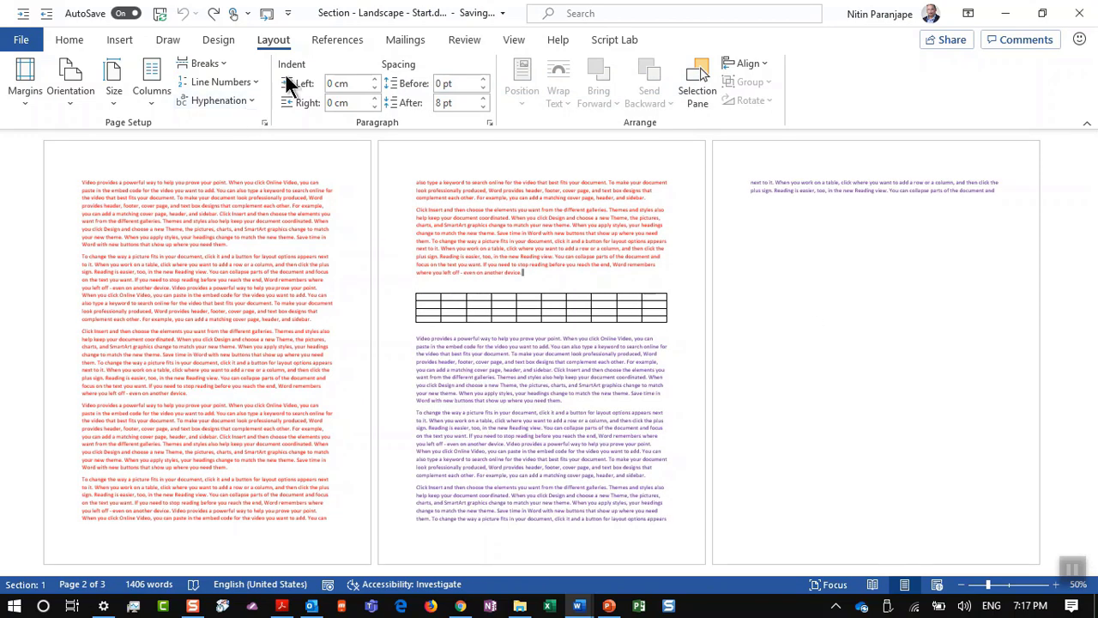
left_click(204, 64)
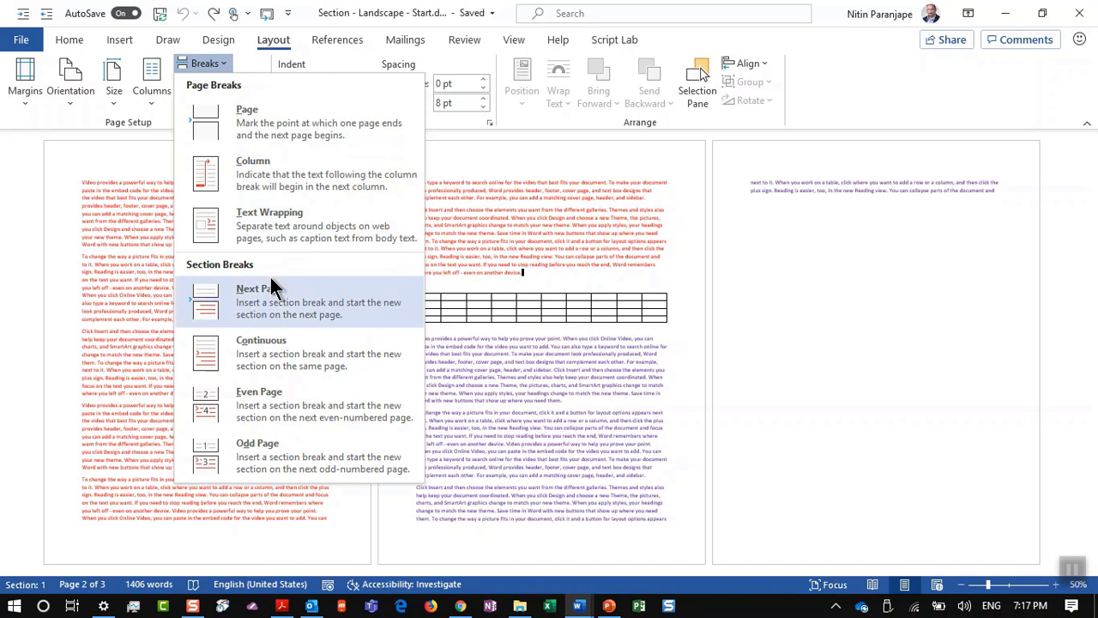
key("Escape")
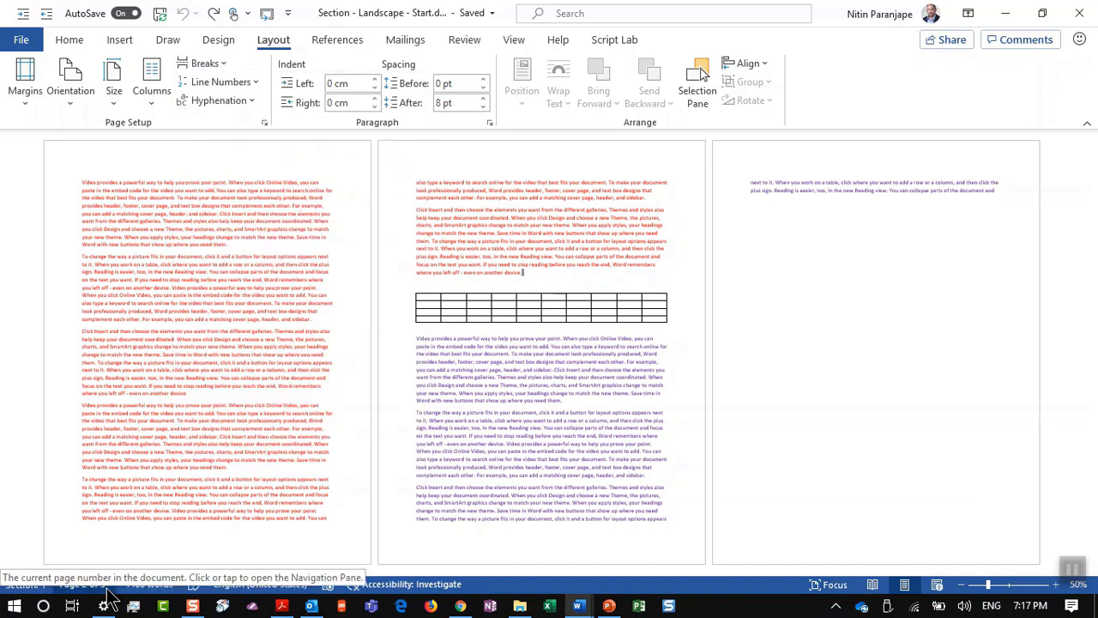
right_click(107, 590)
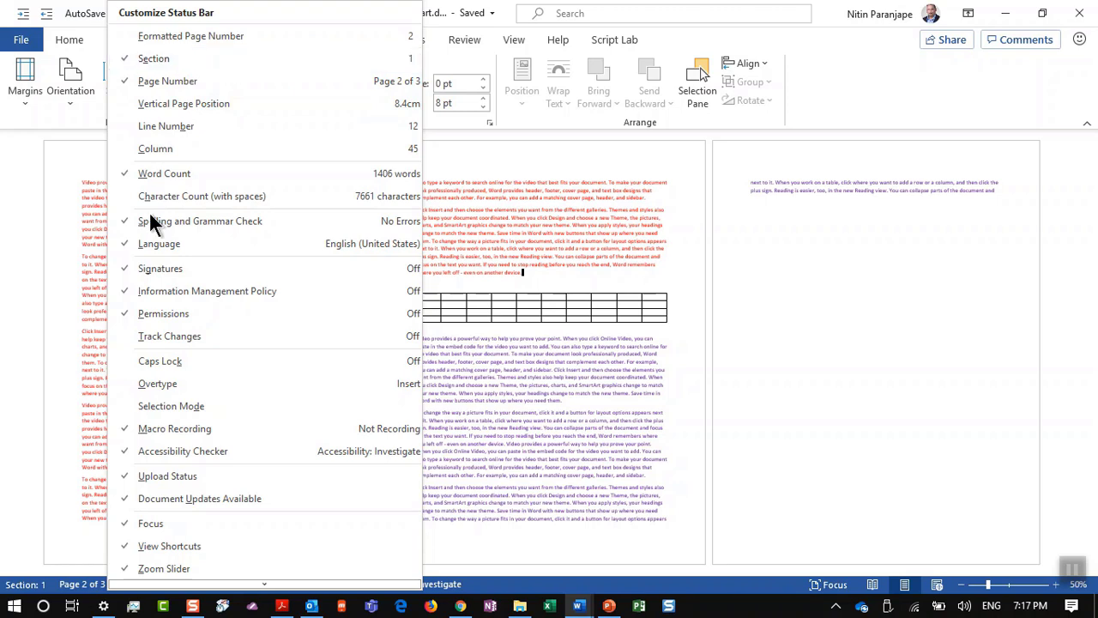
left_click(47, 398)
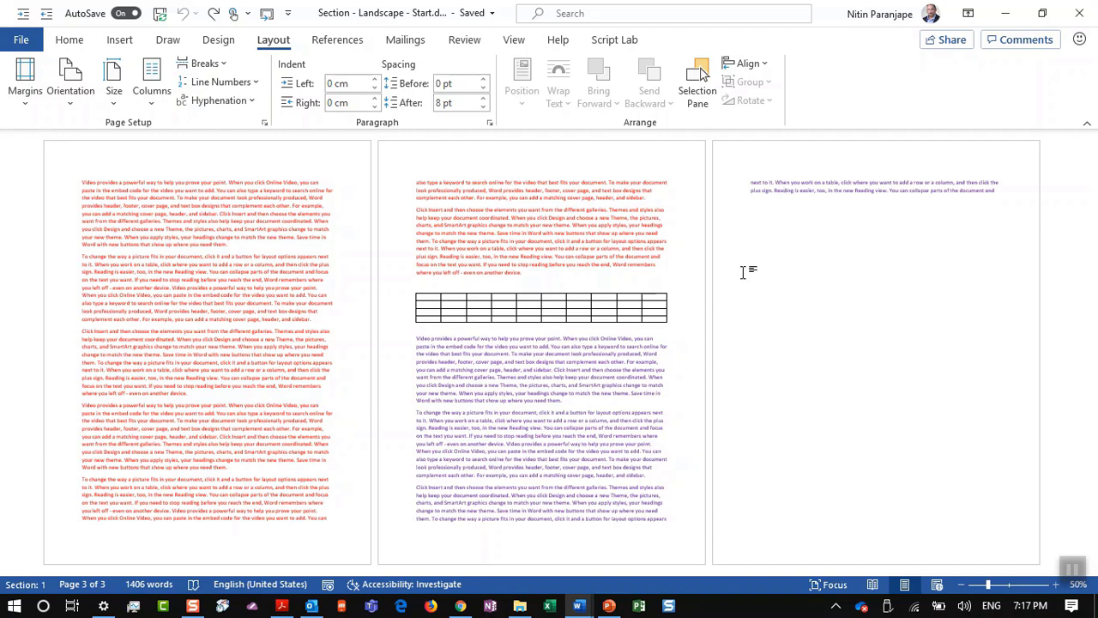
left_click(264, 123)
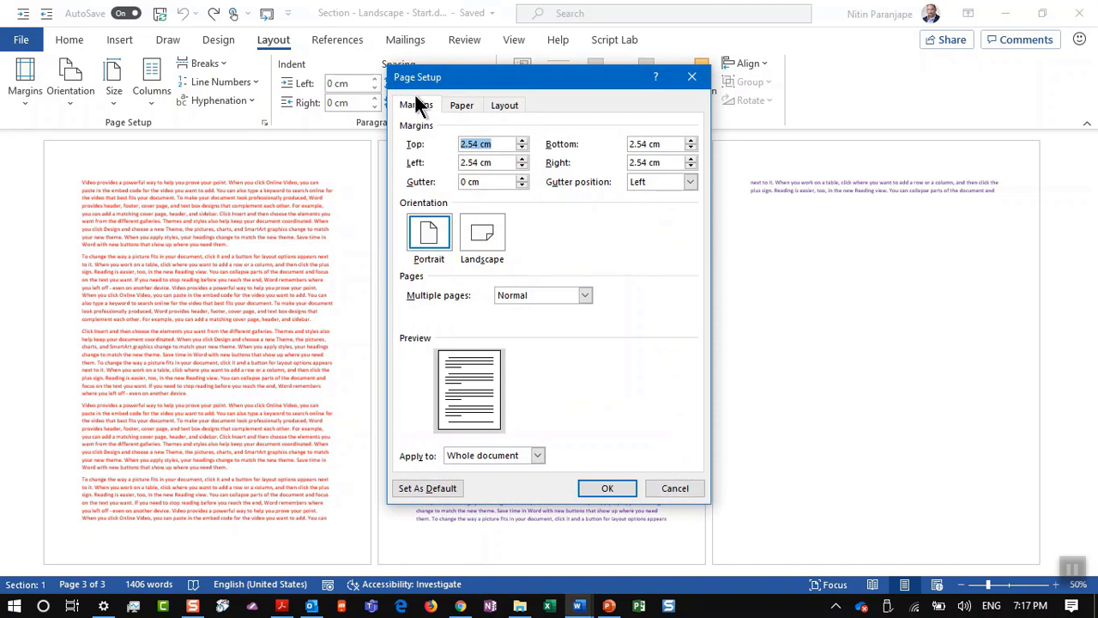
key("Escape")
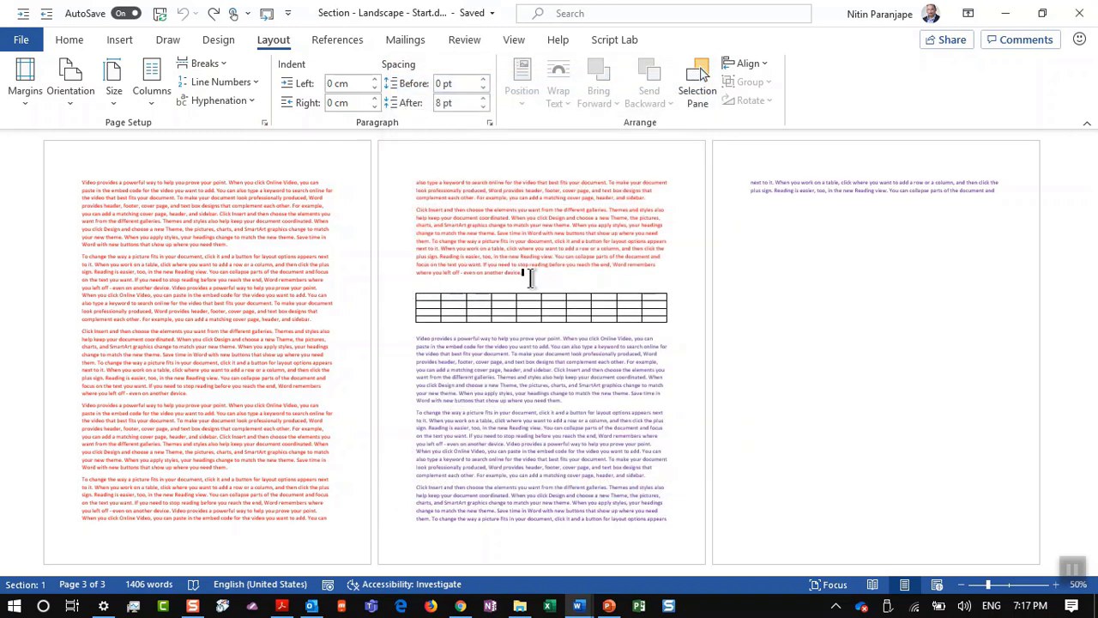
Step: Insert Next Page section breaks before and after the table, isolating it on page 3
left_click(206, 69)
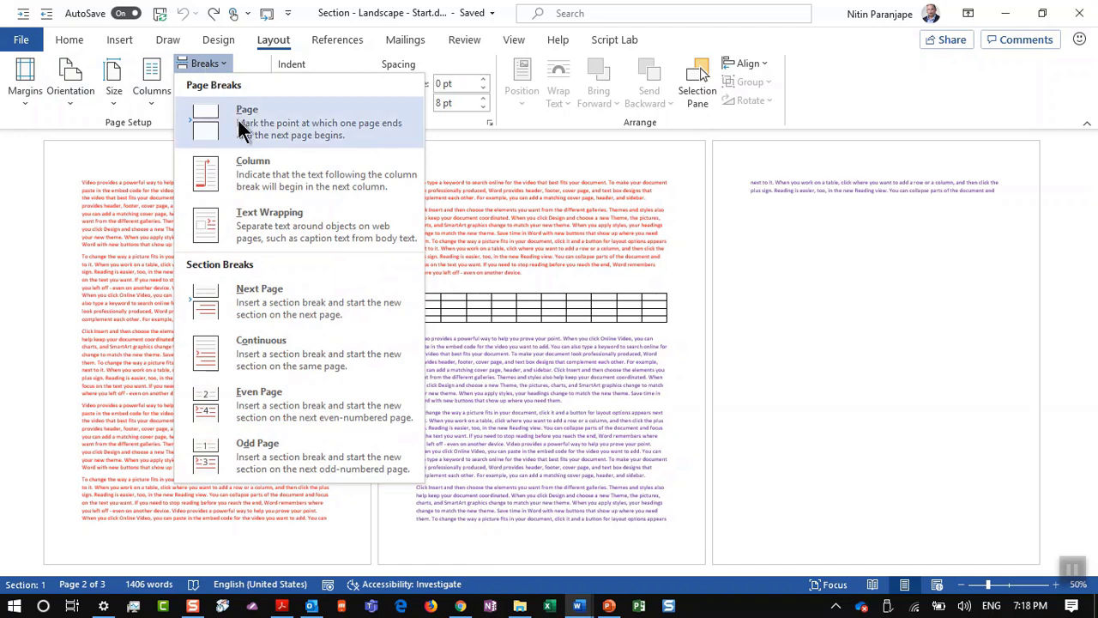
left_click(260, 292)
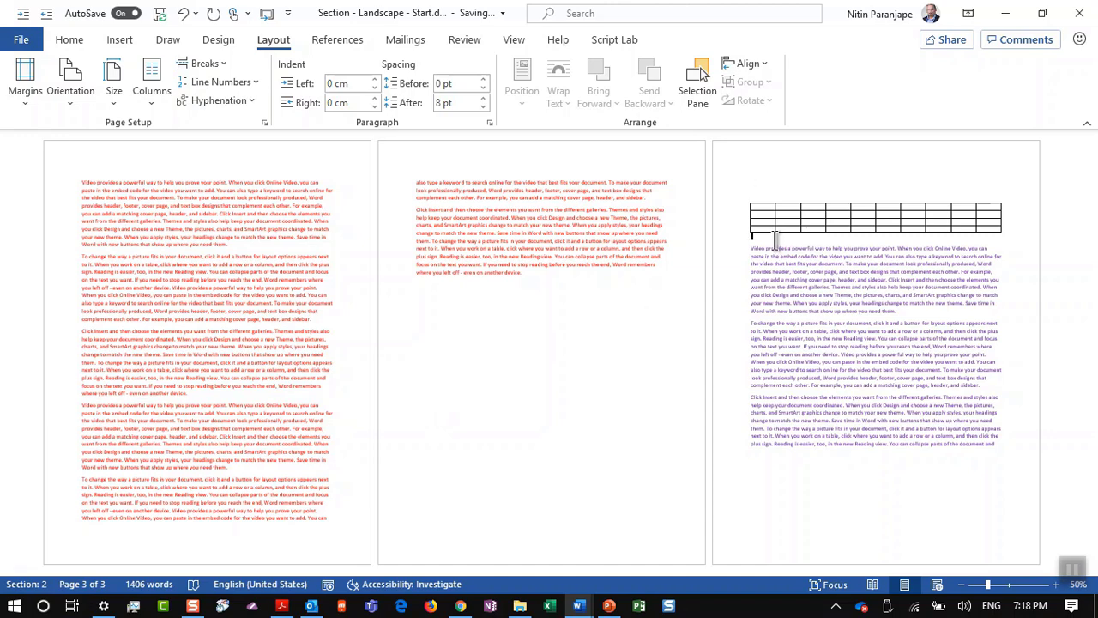
left_click(203, 69)
left_click(254, 309)
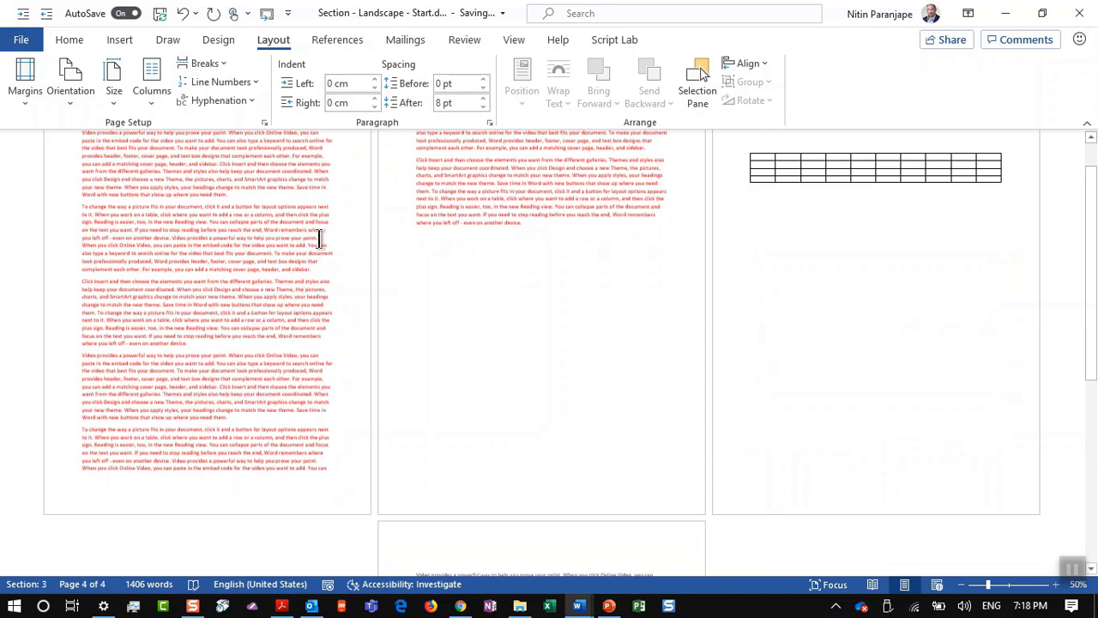
left_click(319, 241)
scroll(794, 226, "down", 3)
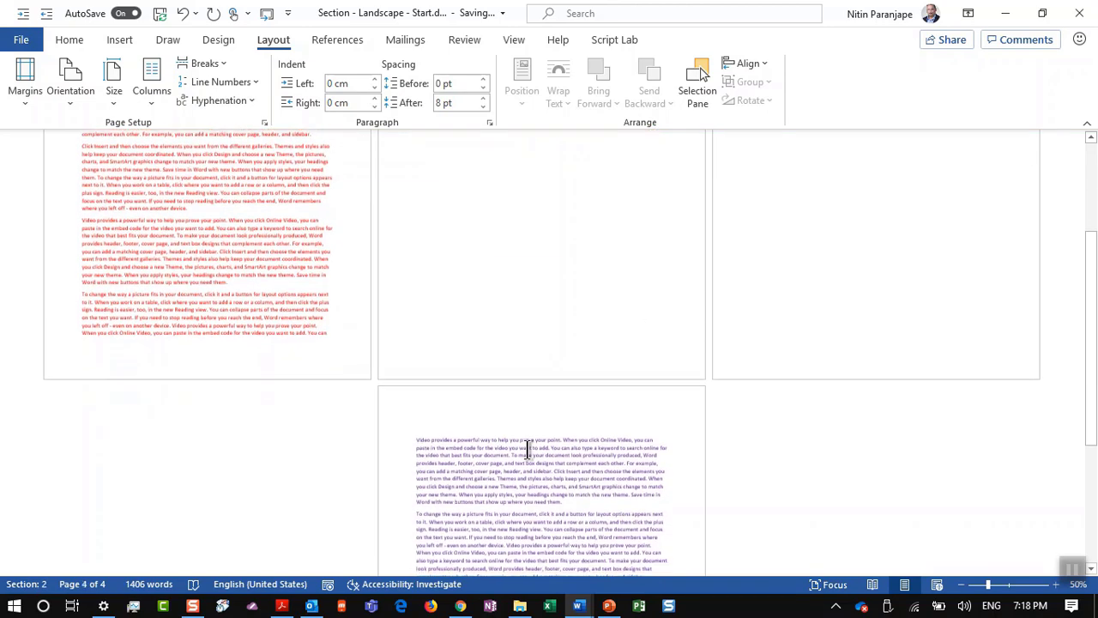
scroll(529, 447, "up", 4)
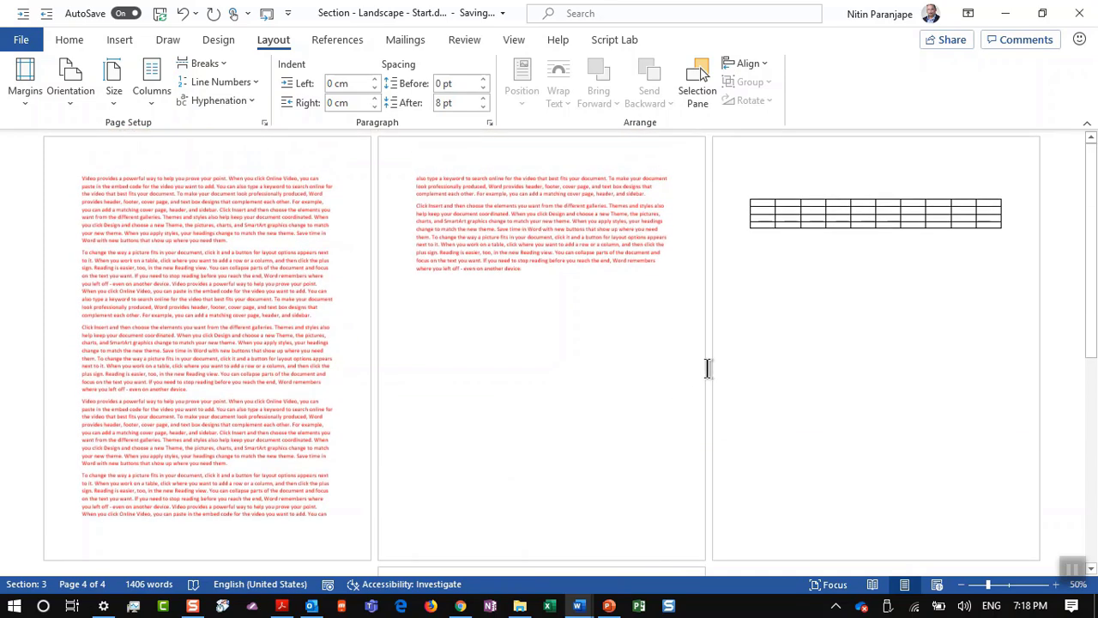
scroll(809, 297, "down", 2)
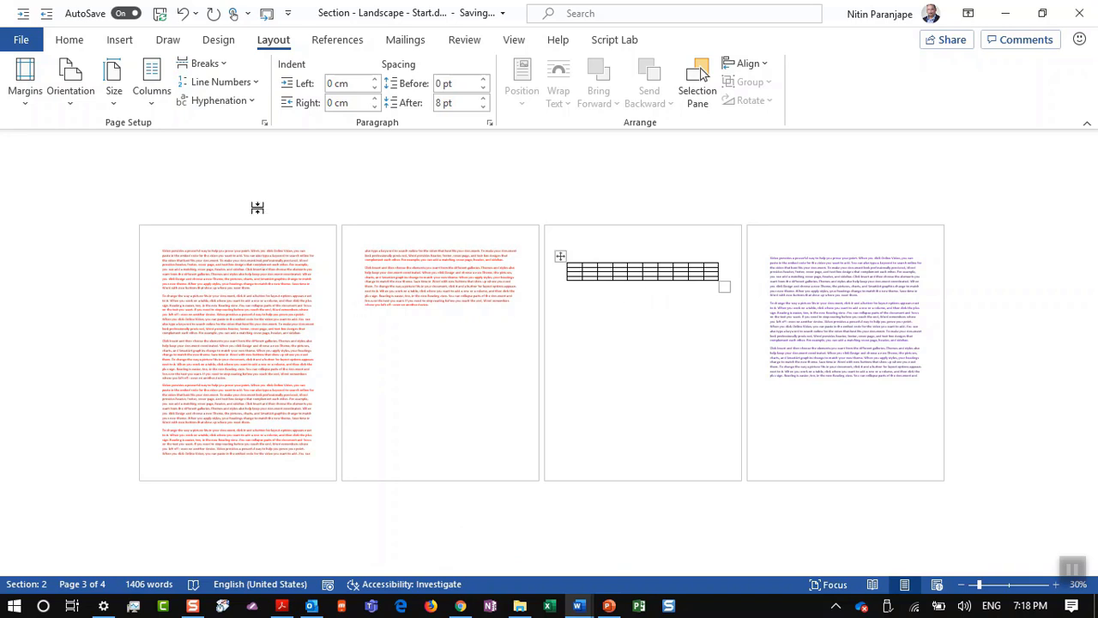
Step: Set only the table's section to Landscape and drag the table larger to fill it
left_click(85, 84)
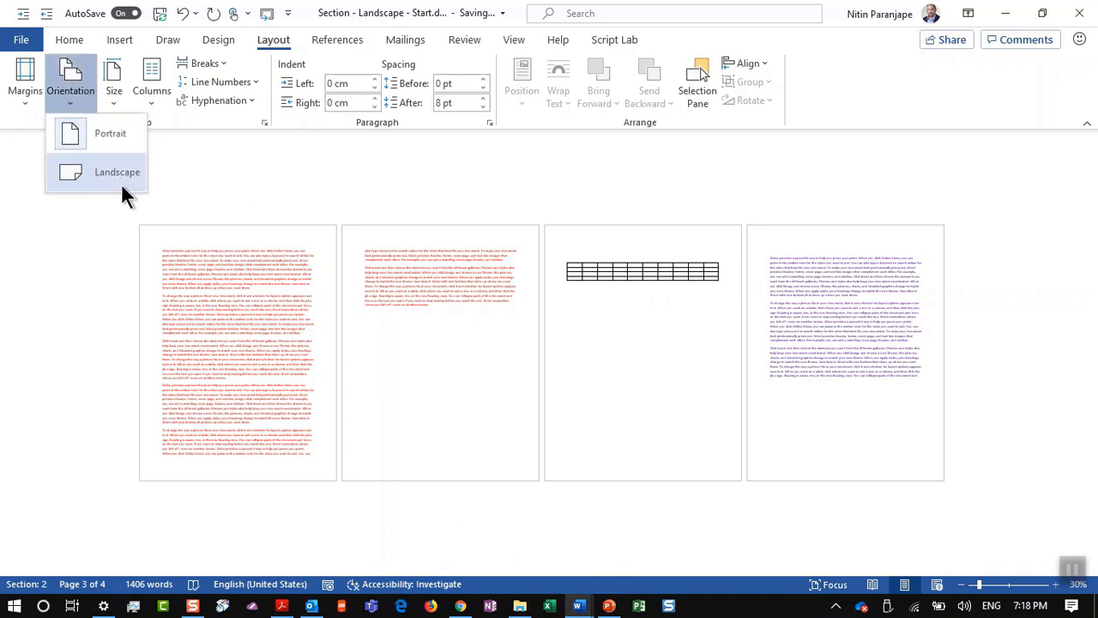
left_click(121, 183)
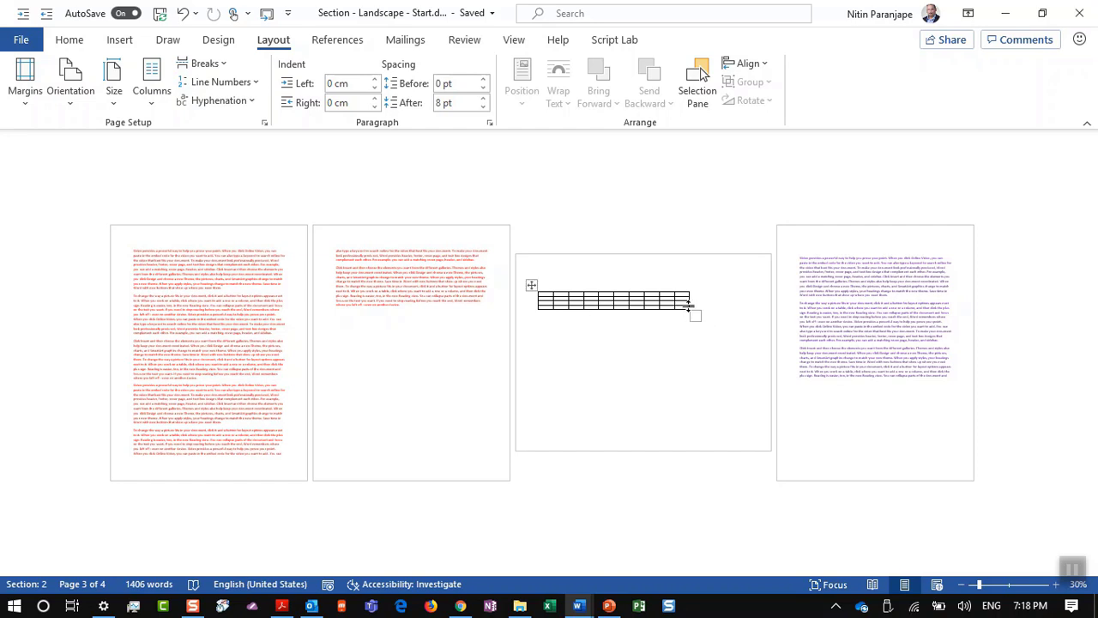
left_click_drag(699, 315, 712, 551)
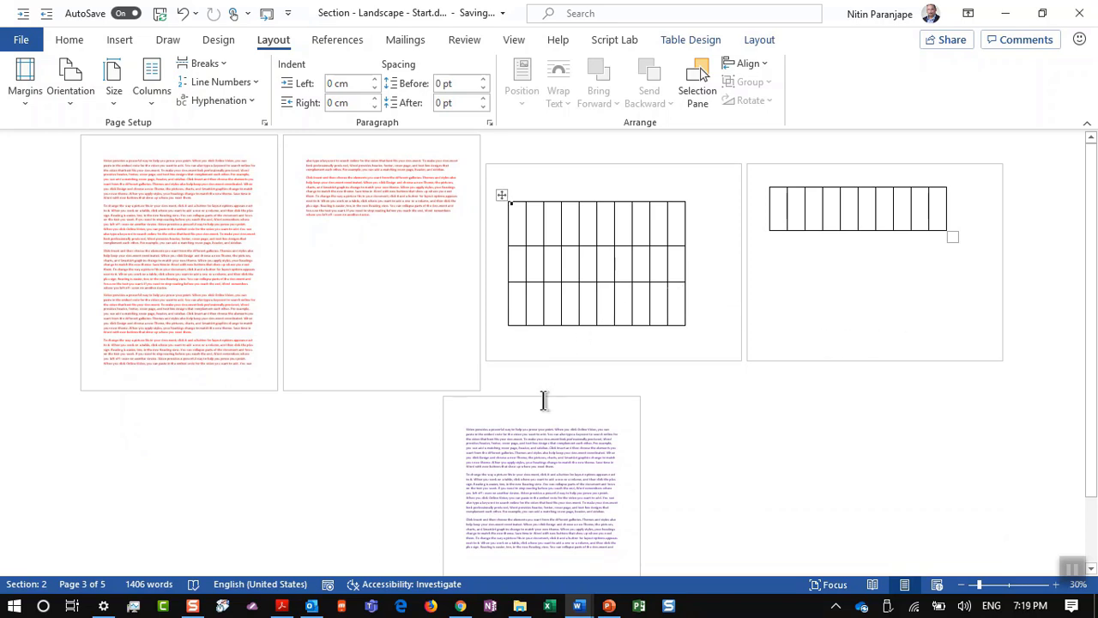
key("alt+w")
key("w")
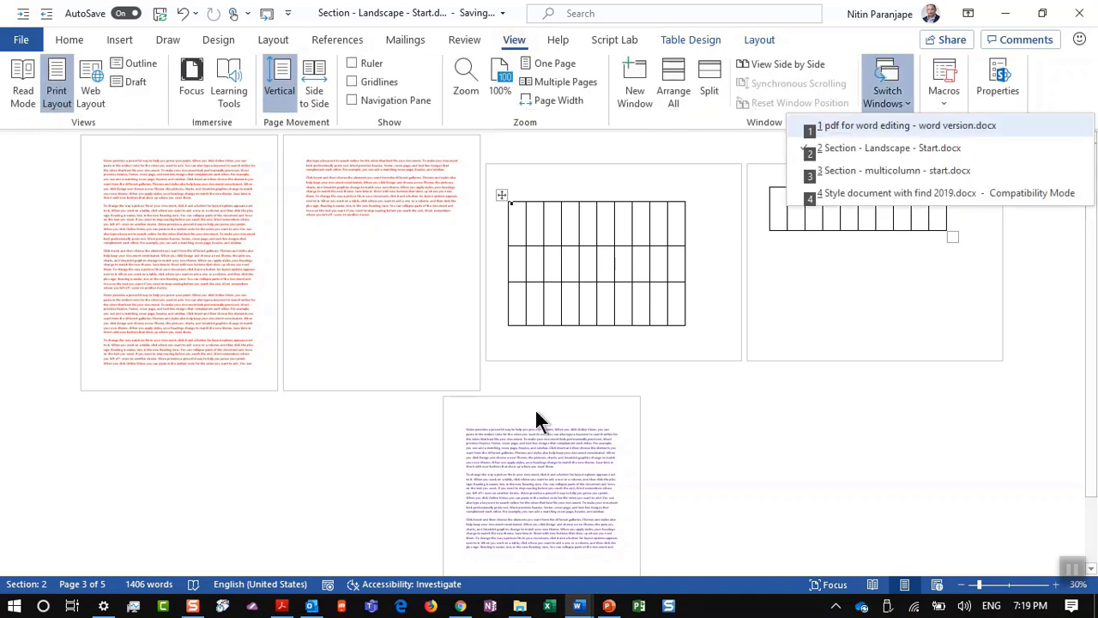
left_click(890, 172)
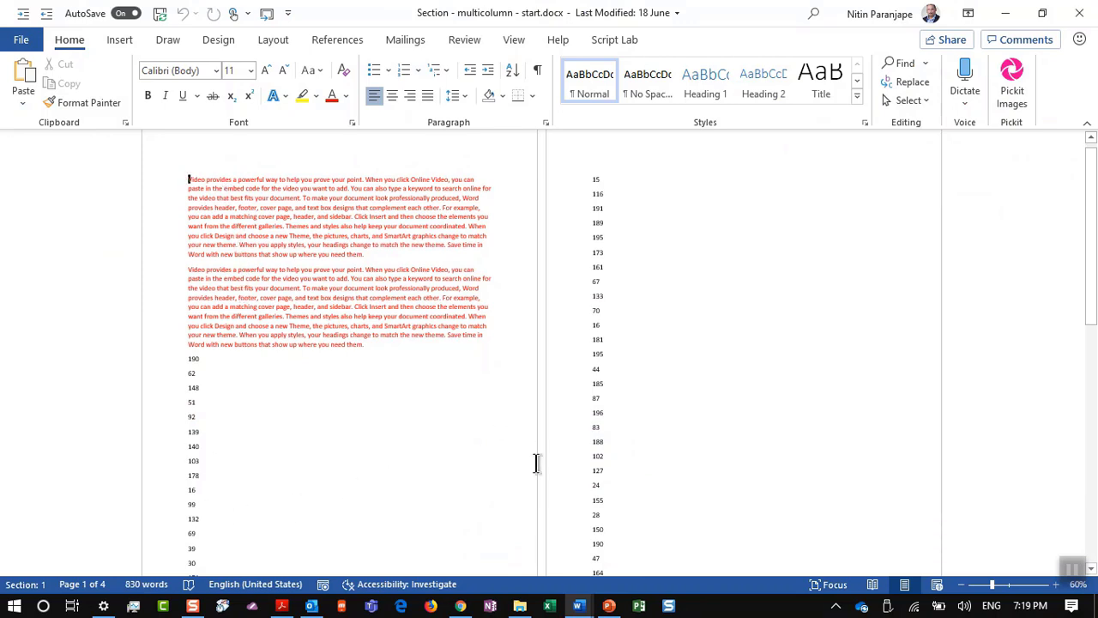
scroll(630, 410, "down", 1)
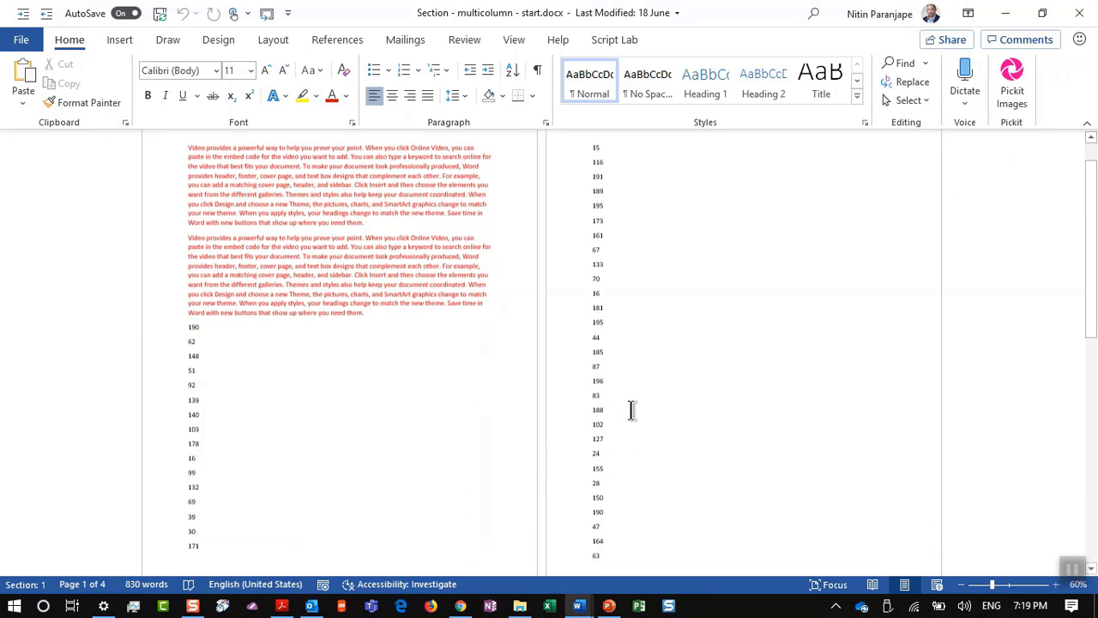
scroll(630, 410, "down", 12)
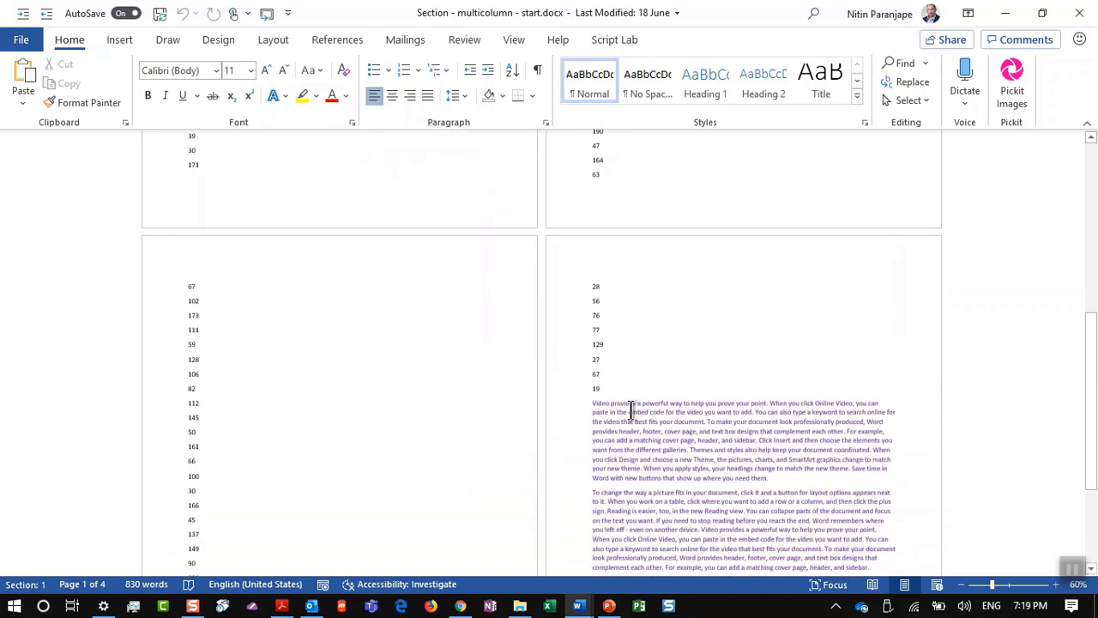
scroll(631, 410, "up", 11)
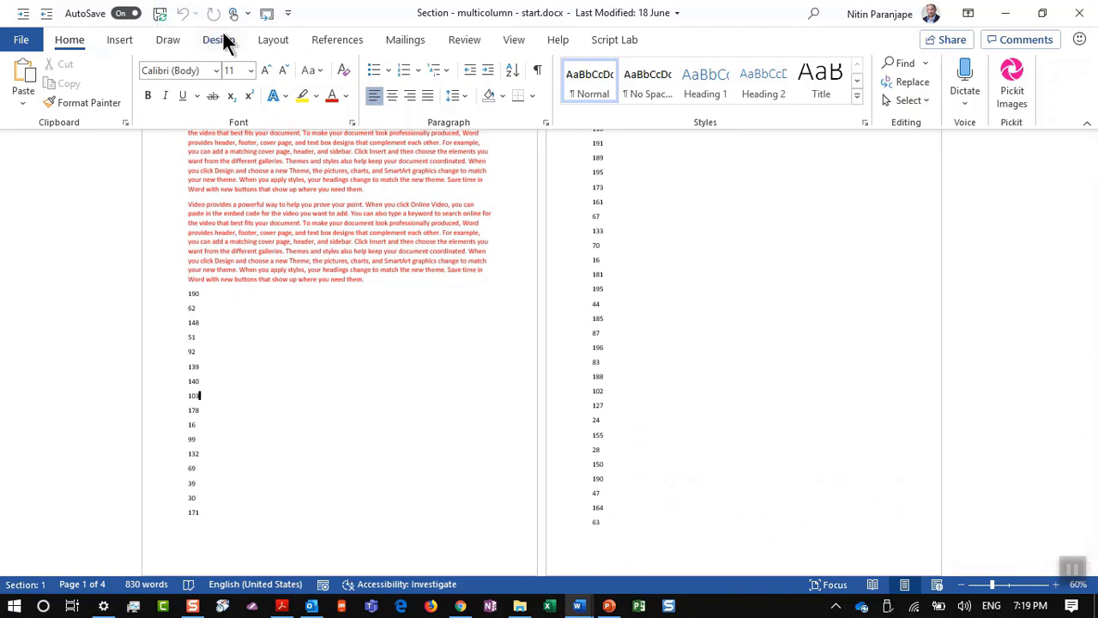
left_click(269, 47)
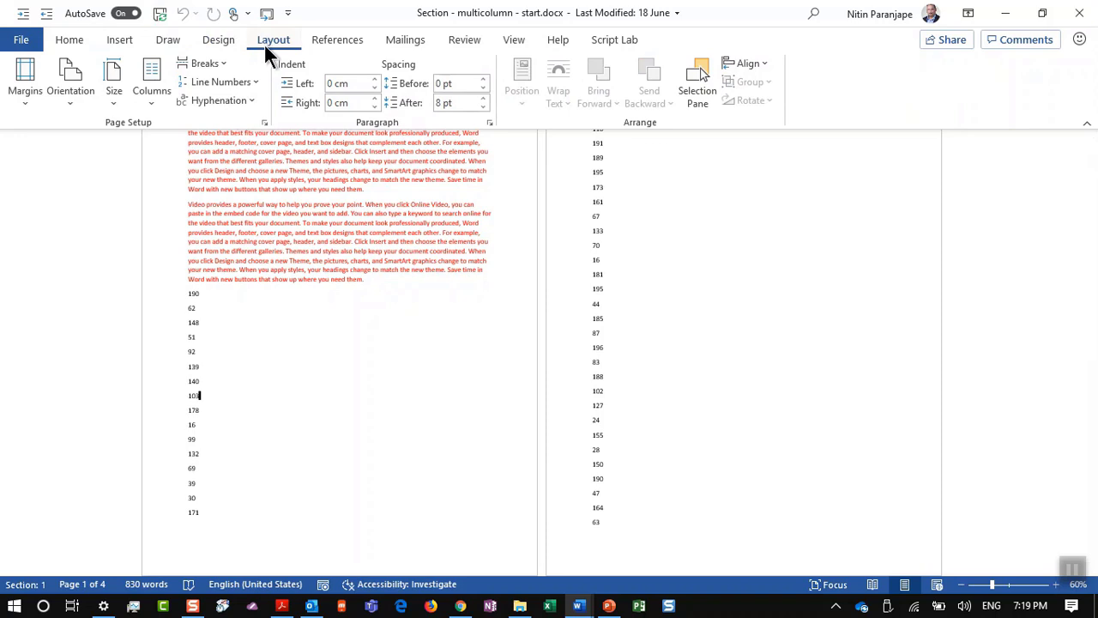
left_click(163, 96)
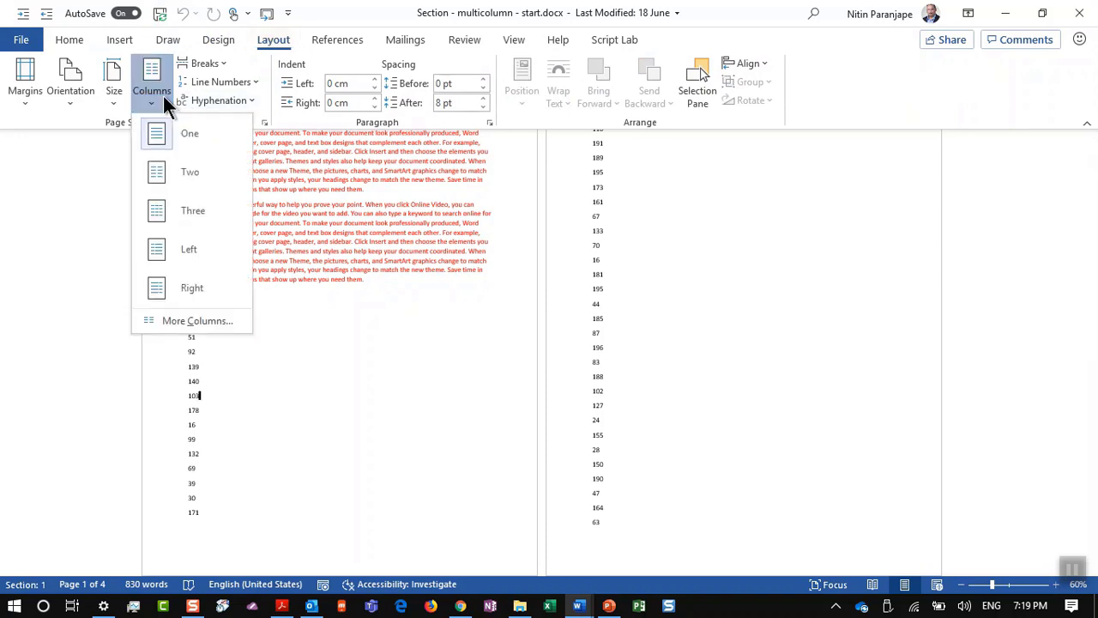
left_click(193, 211)
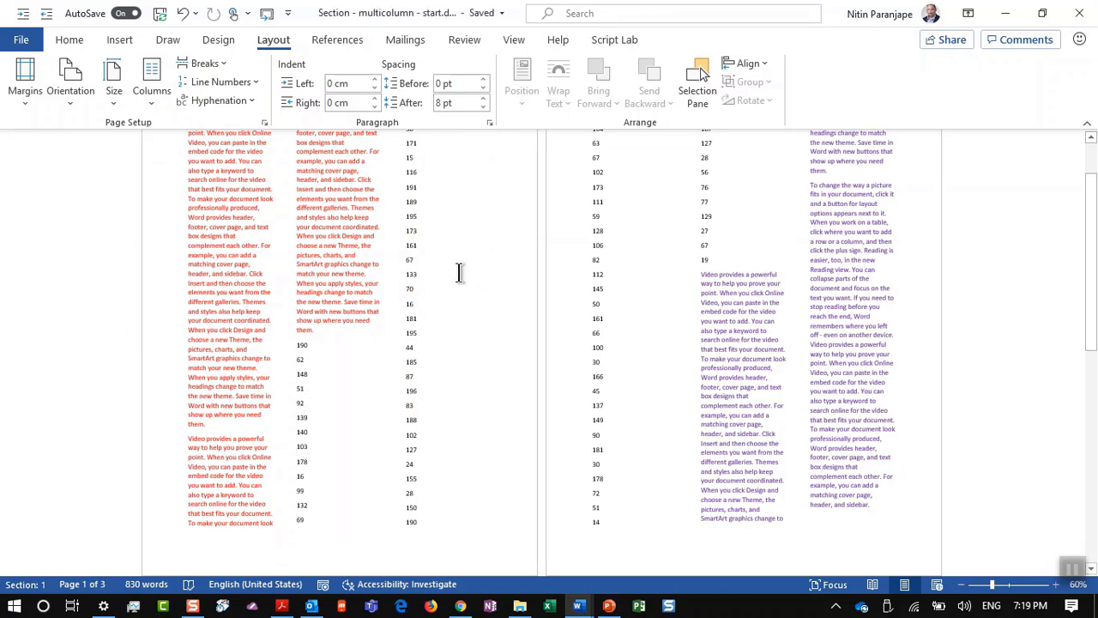
key("ctrl+z")
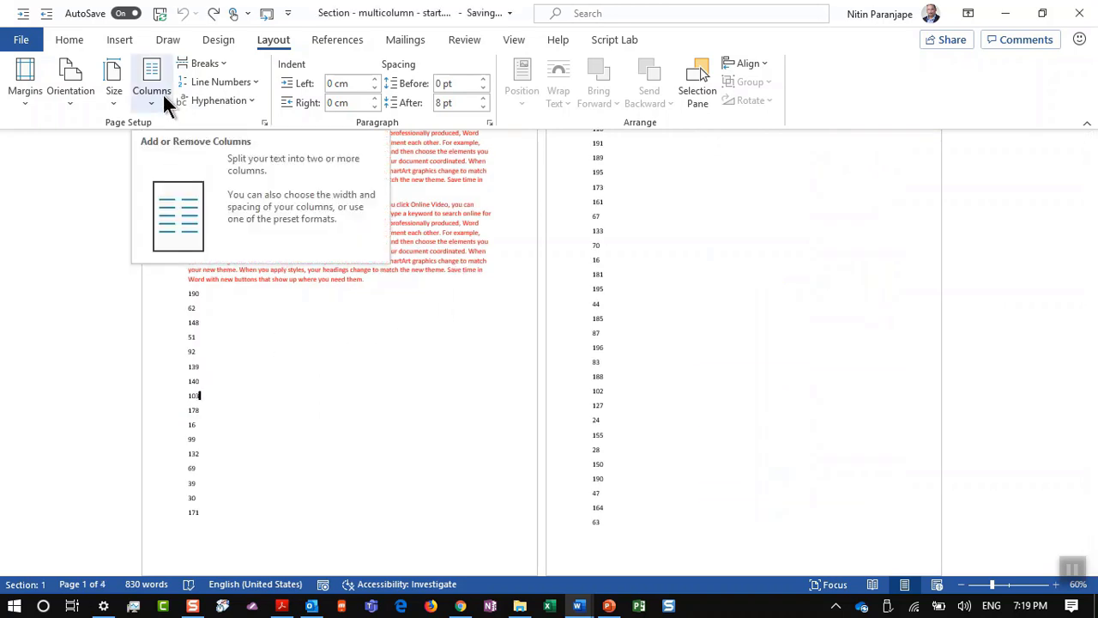
left_click(188, 293)
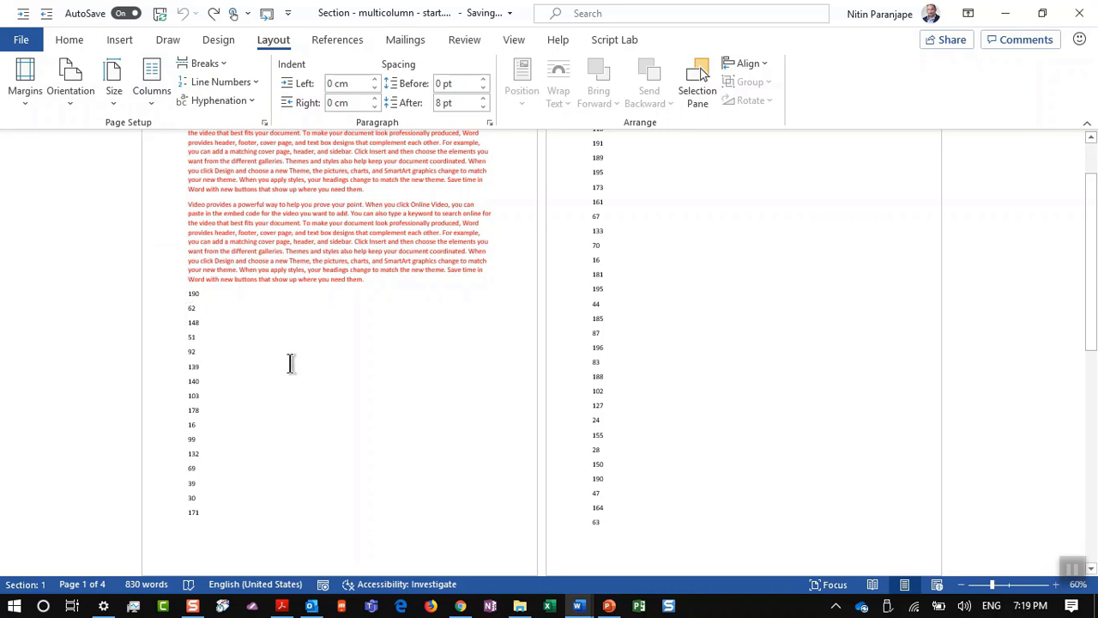
Step: Insert a Continuous section break before the number list, replacing a Next Page break that was undone
left_click(203, 64)
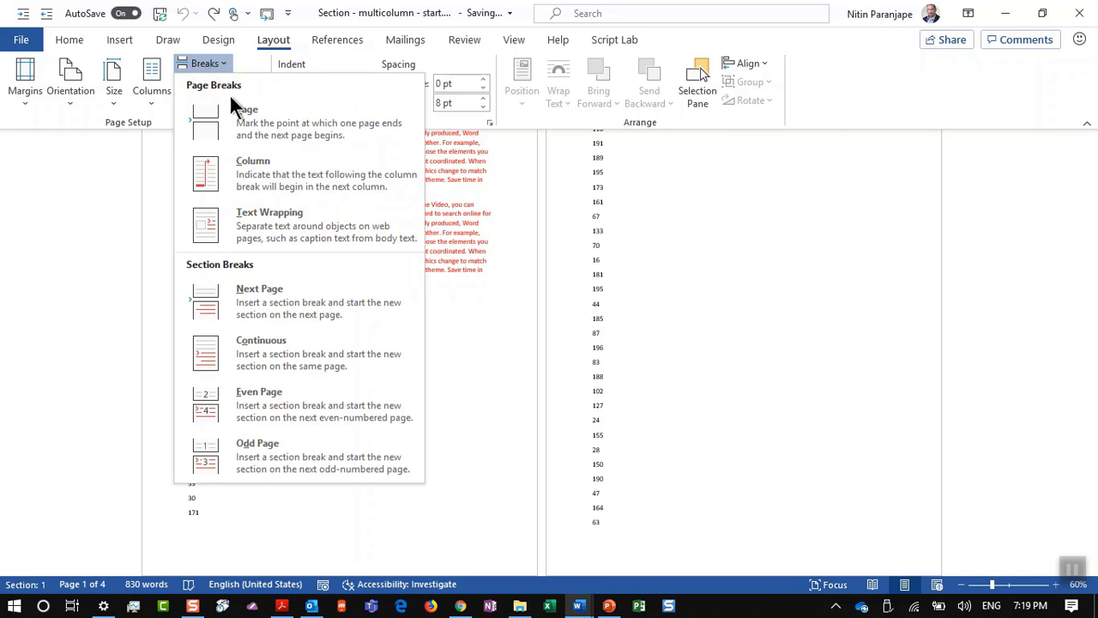
left_click(276, 303)
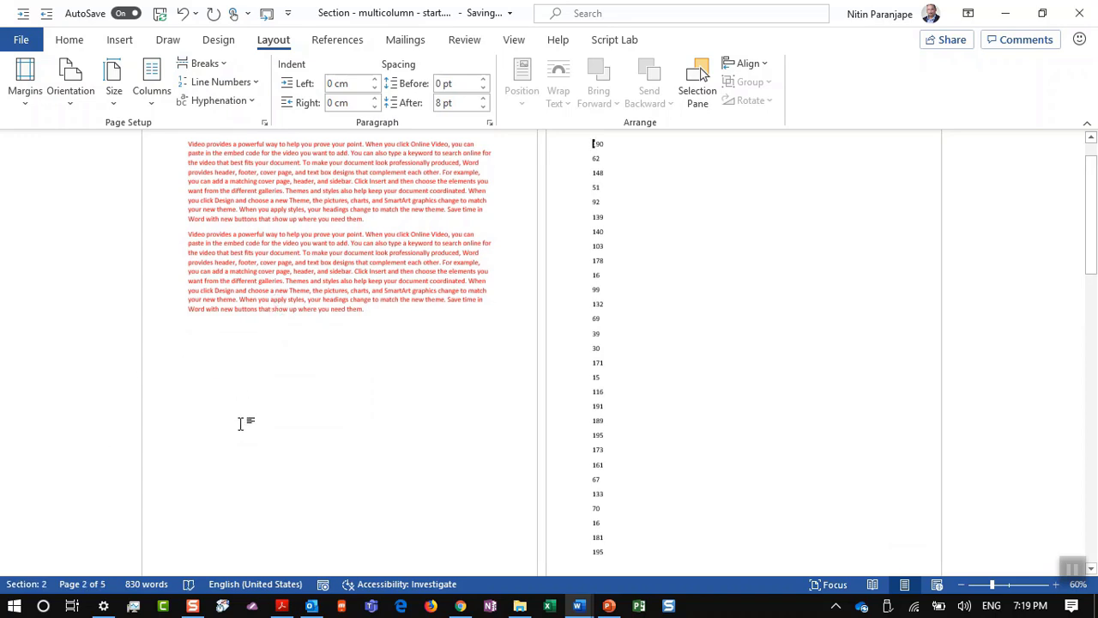
key("ctrl+z")
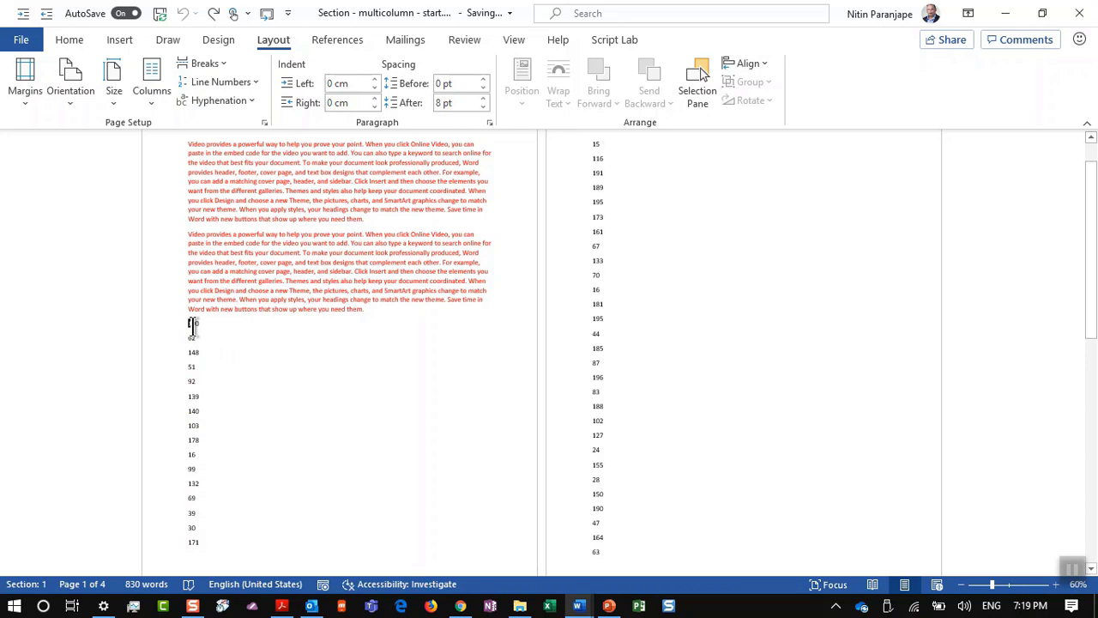
left_click(216, 63)
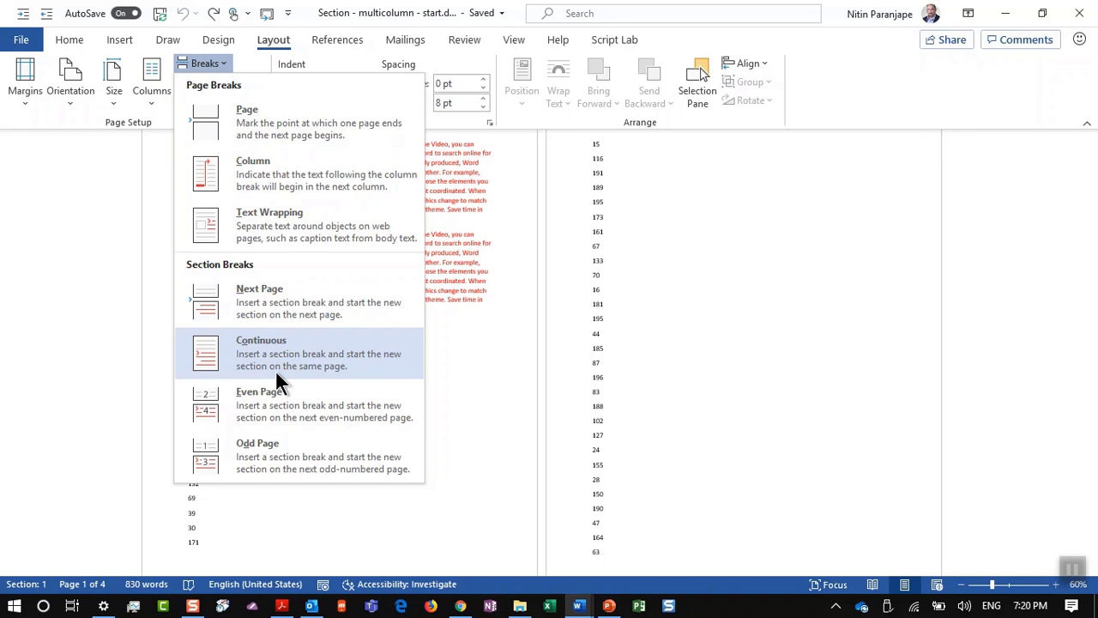
left_click(276, 374)
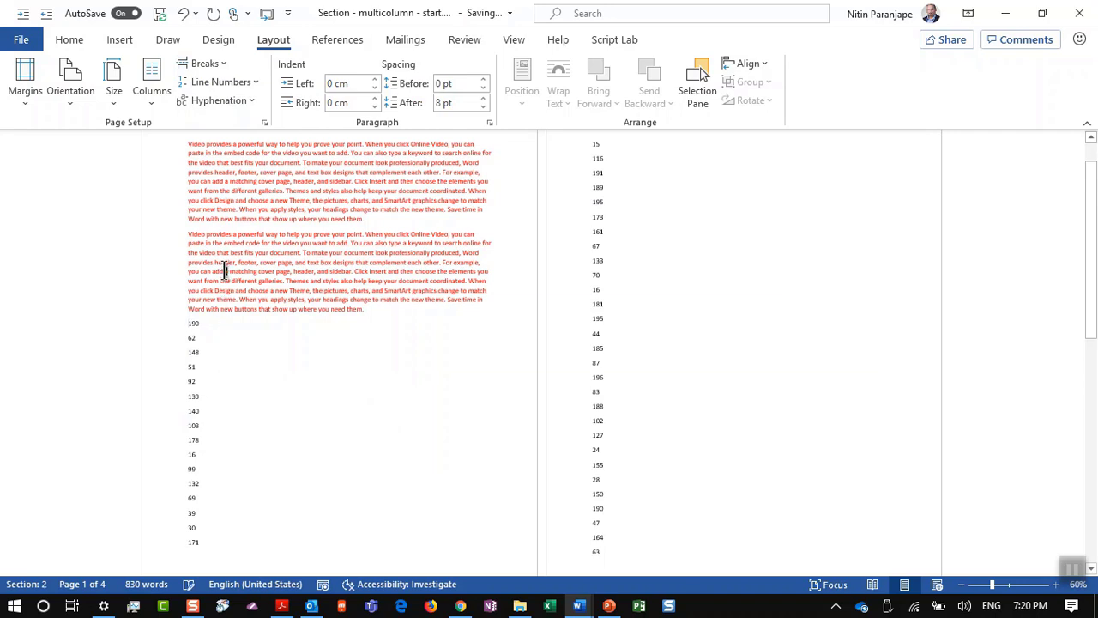
left_click(260, 163)
left_click(241, 361)
scroll(674, 404, "down", 5)
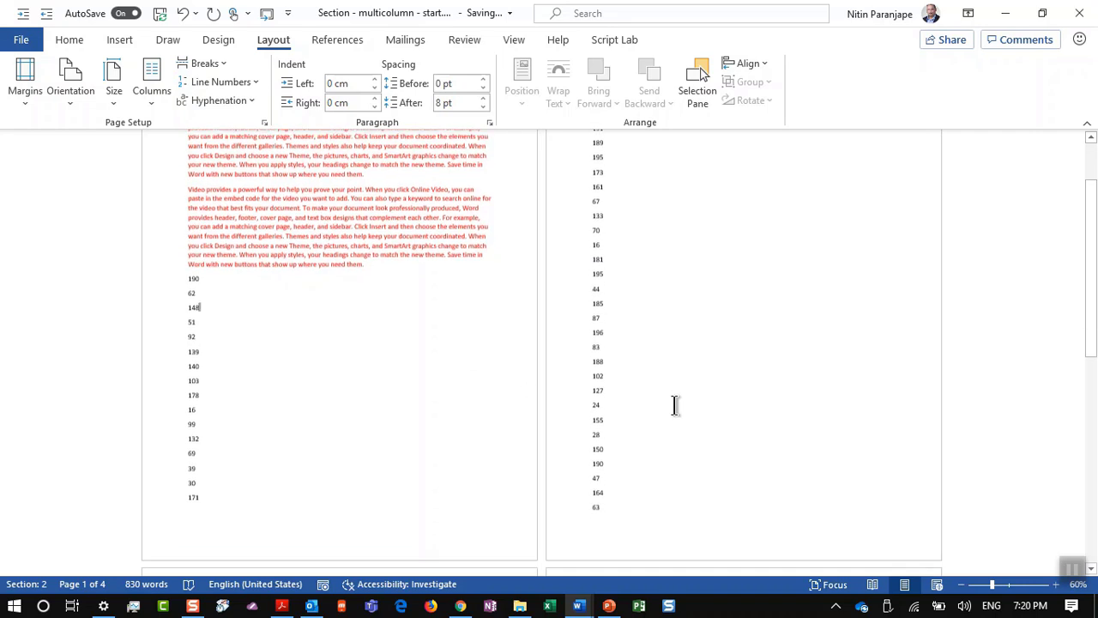
scroll(674, 404, "down", 1)
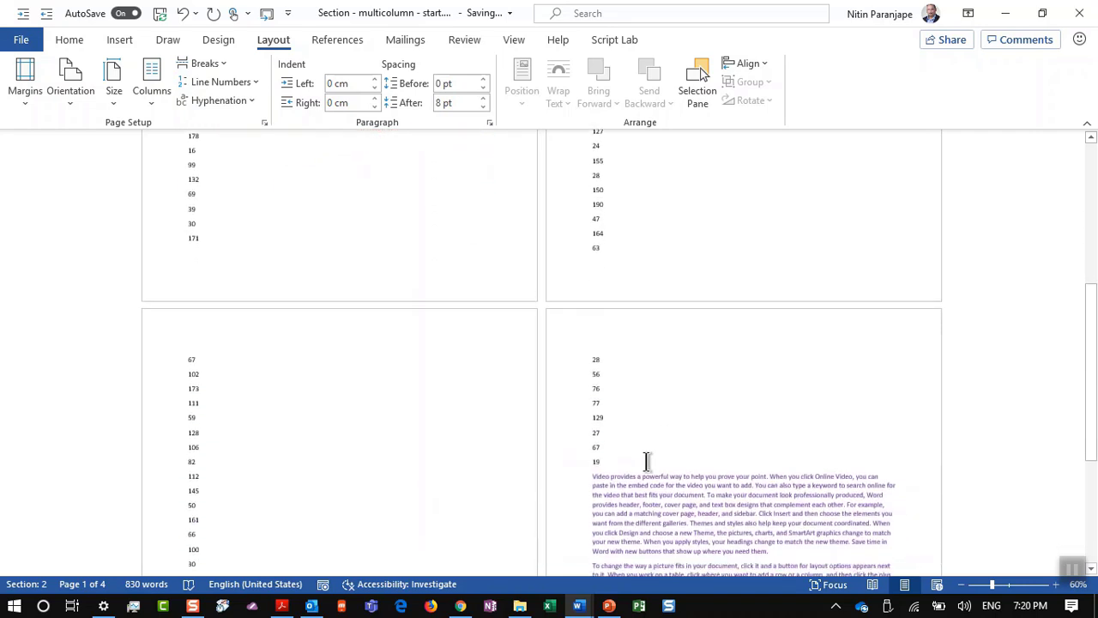
Step: Insert a Continuous section break after the number 19, redoing it after dismissing a notification
left_click(199, 64)
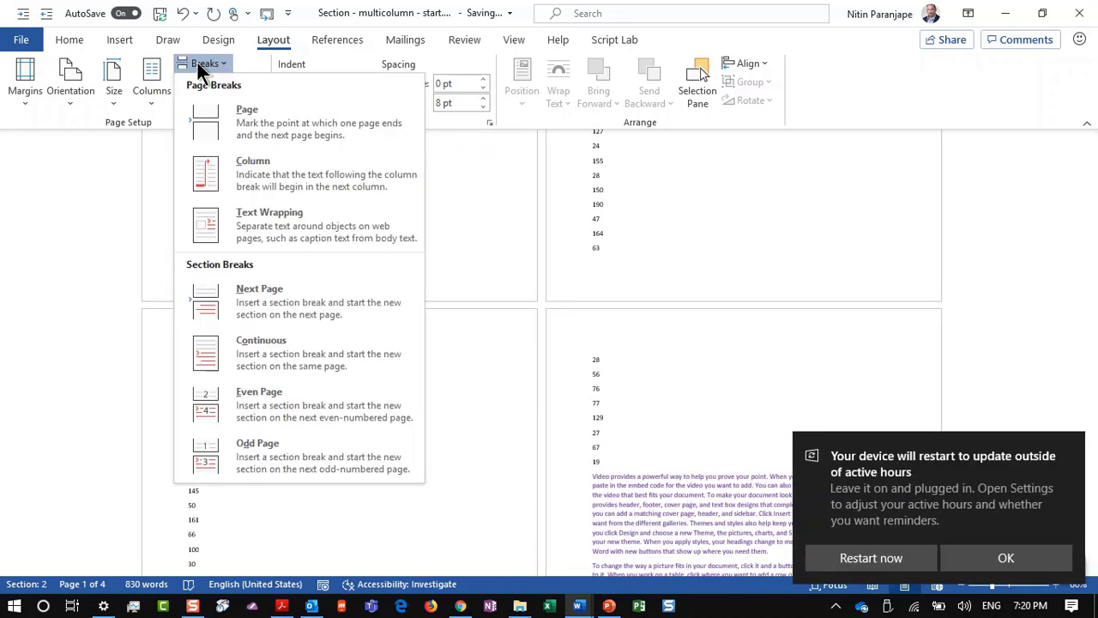
left_click(283, 348)
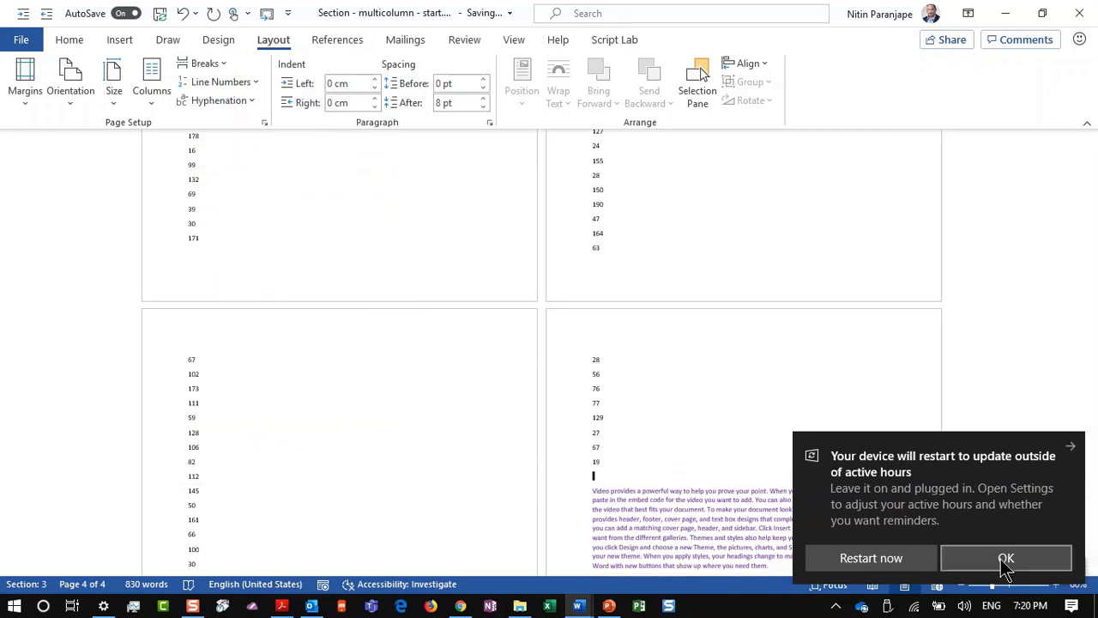
left_click(1069, 447)
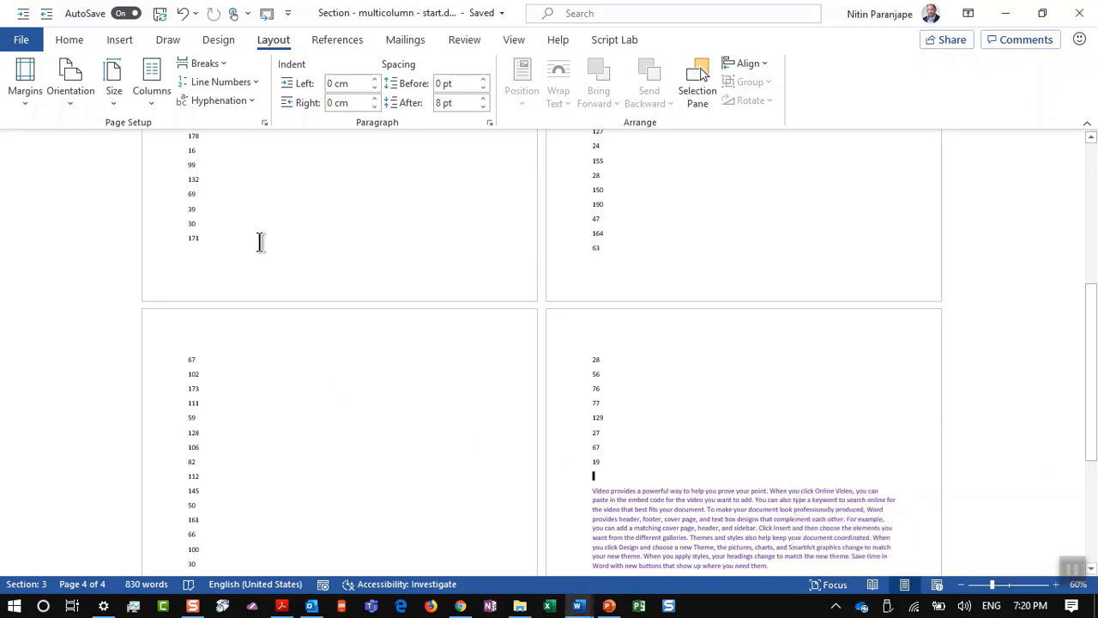
key("BackSpace")
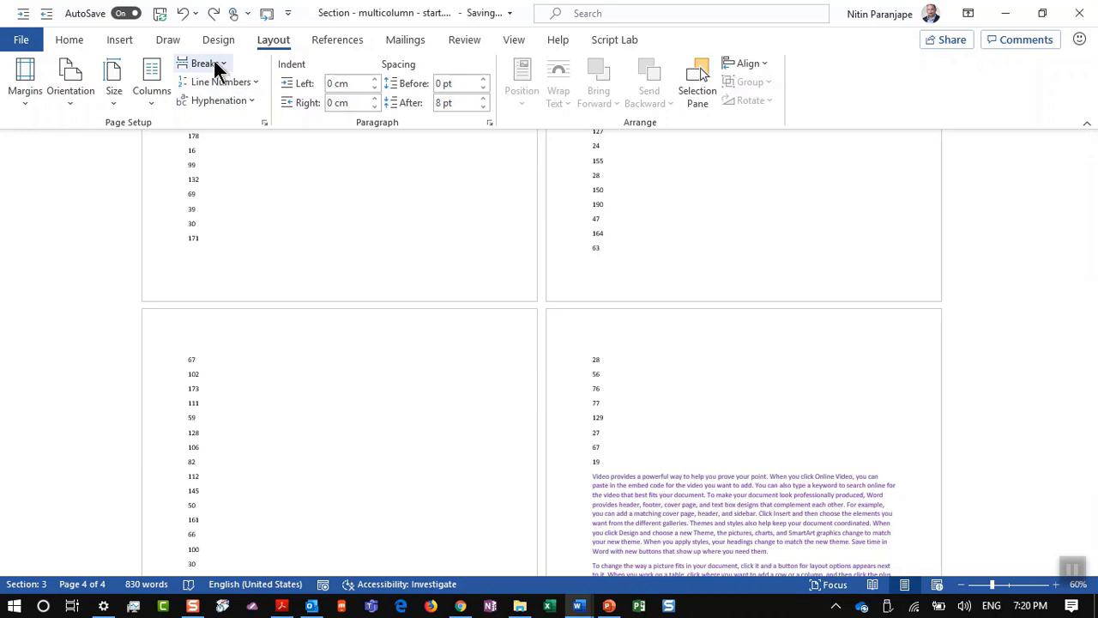
left_click(213, 62)
left_click(285, 352)
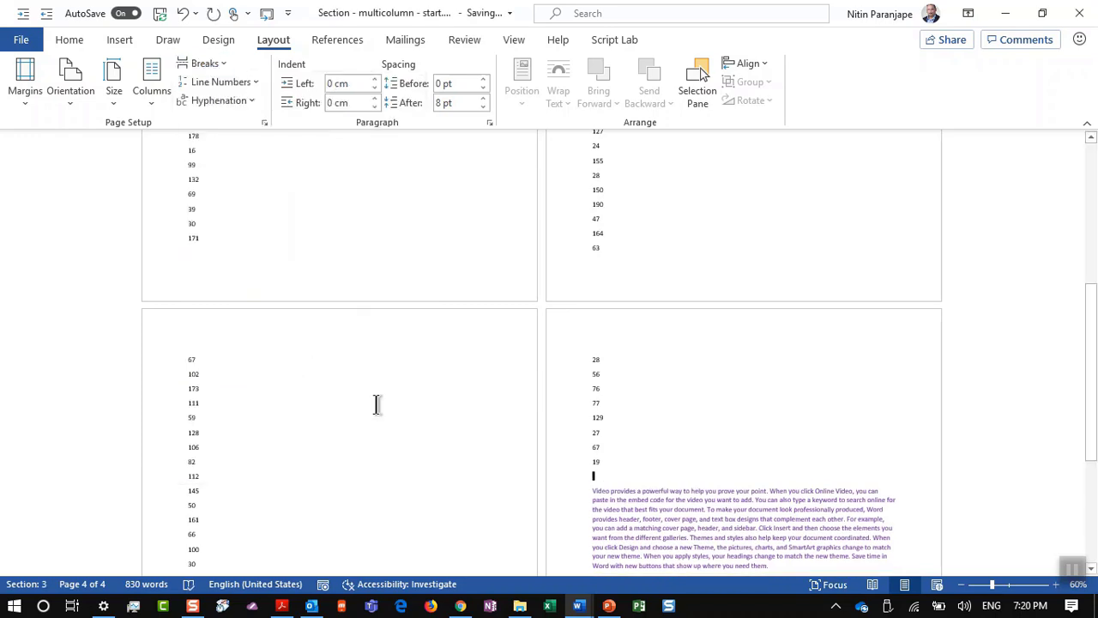
left_click(644, 191)
scroll(449, 261, "up", 3)
scroll(449, 261, "up", 5)
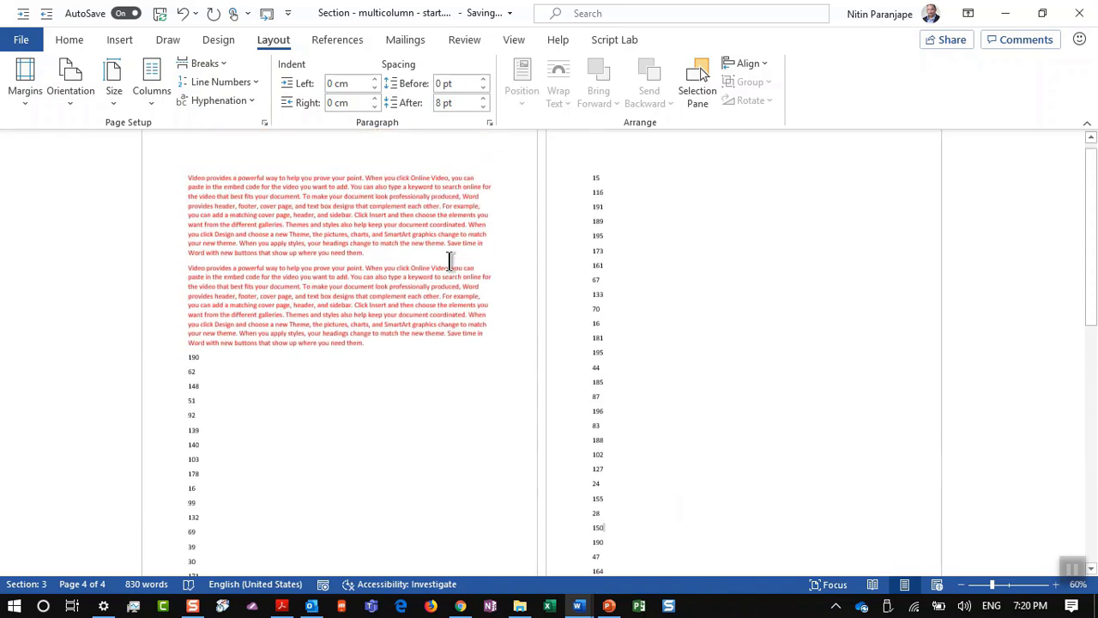
left_click(290, 469)
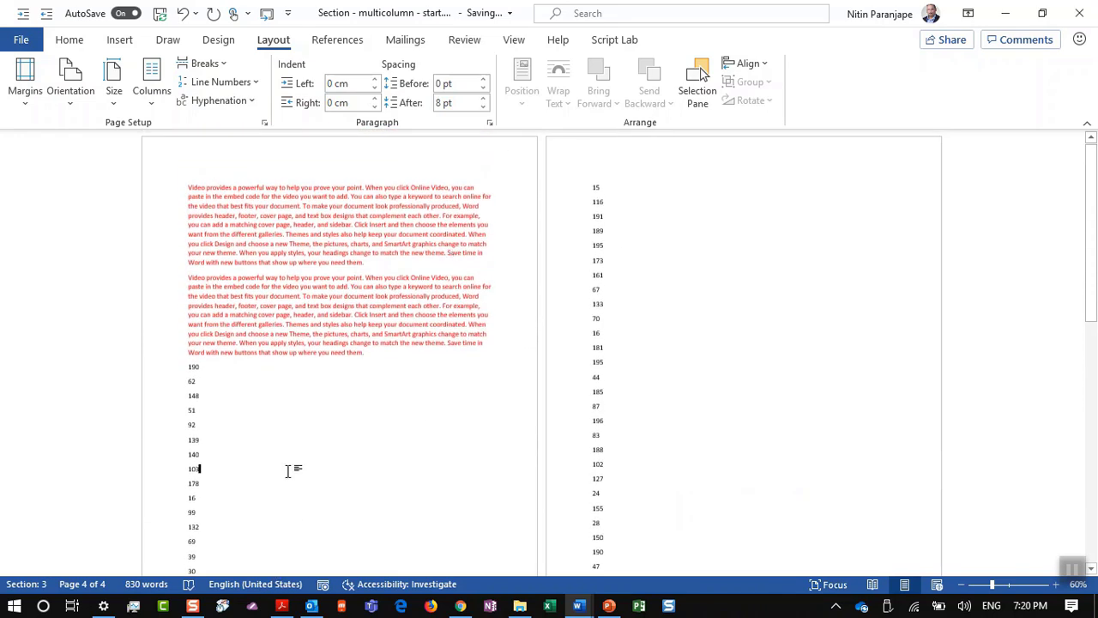
Step: Set the number section to 5 columns through More Columns
left_click(160, 82)
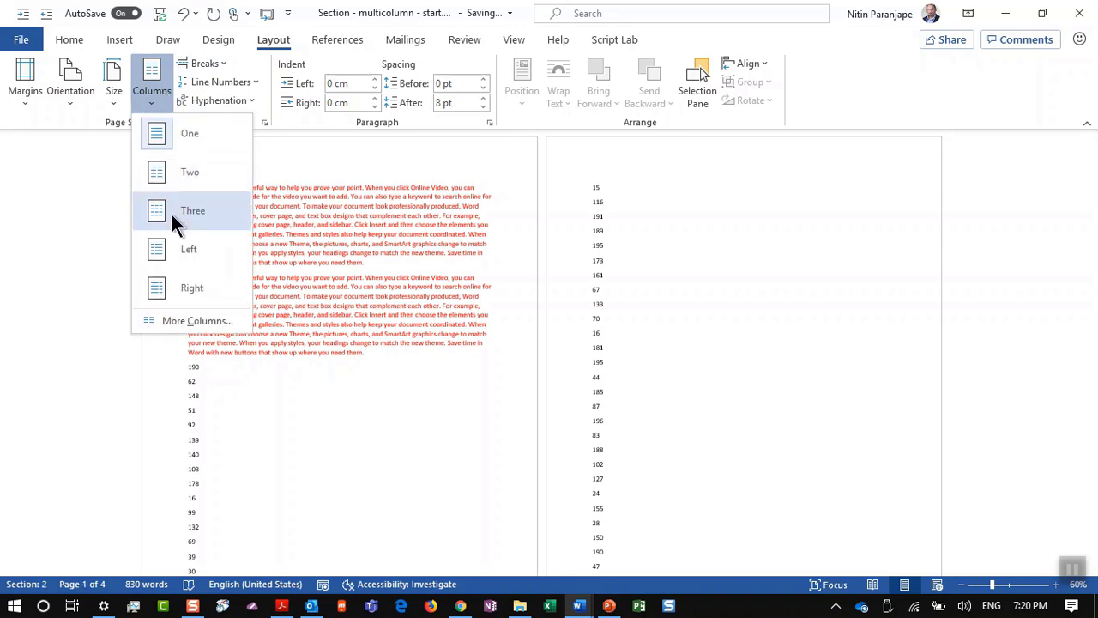
left_click(180, 320)
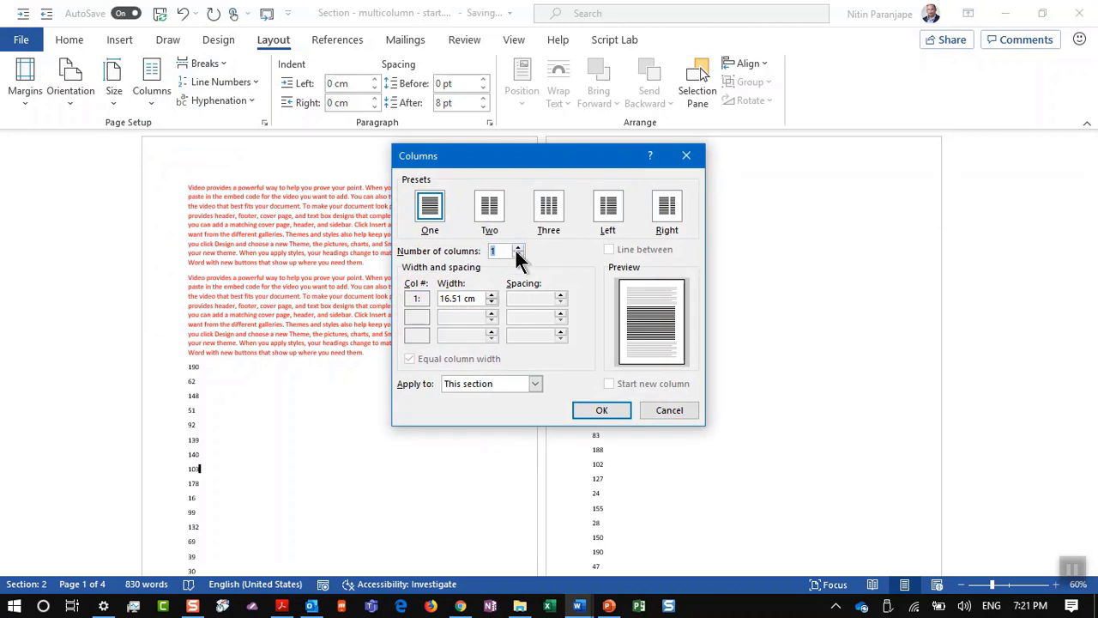
type("5")
left_click(574, 406)
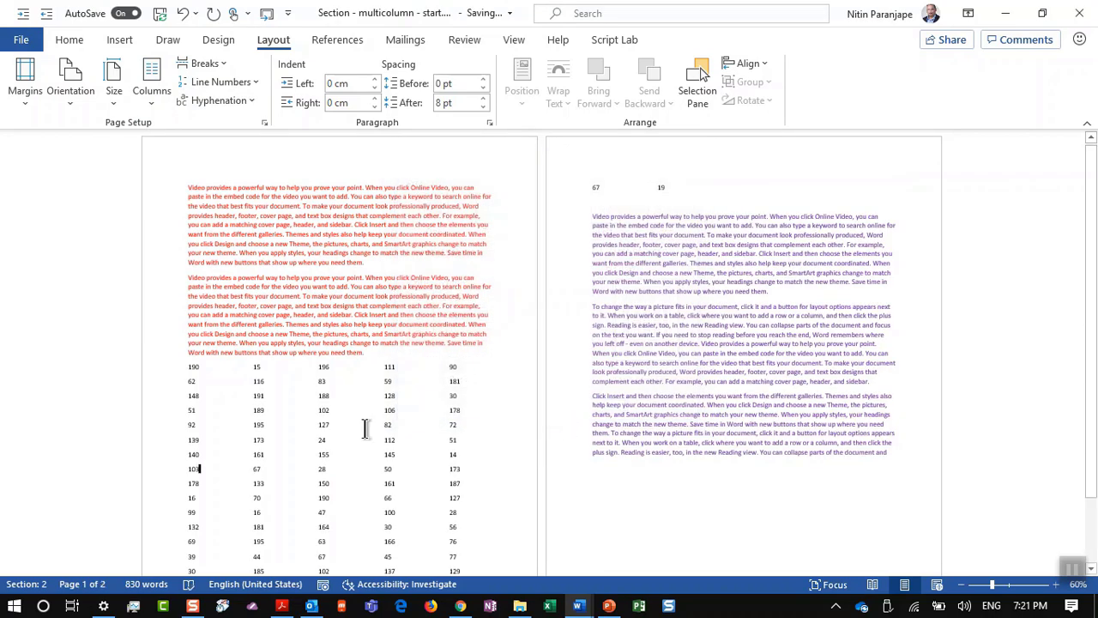
scroll(365, 428, "down", 3)
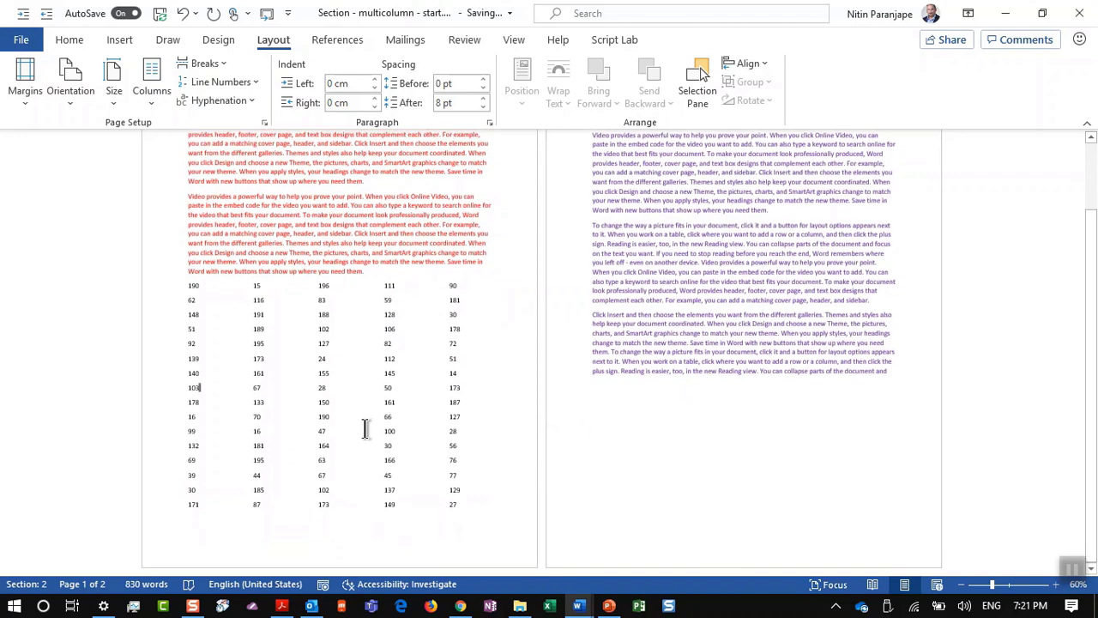
scroll(364, 428, "up", 3)
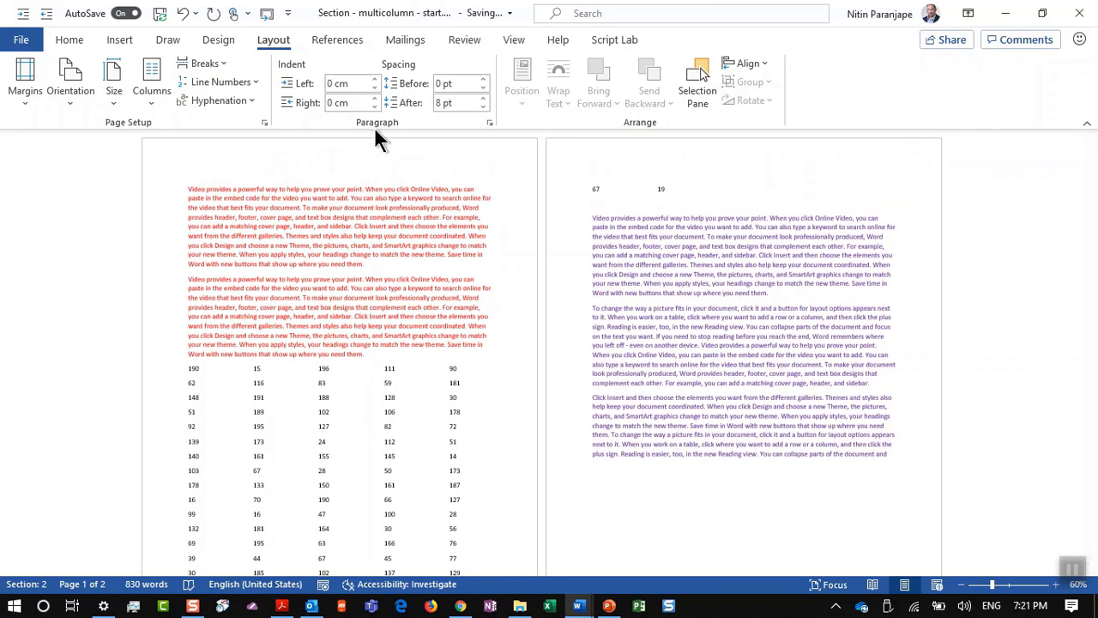
scroll(375, 130, "up", 1)
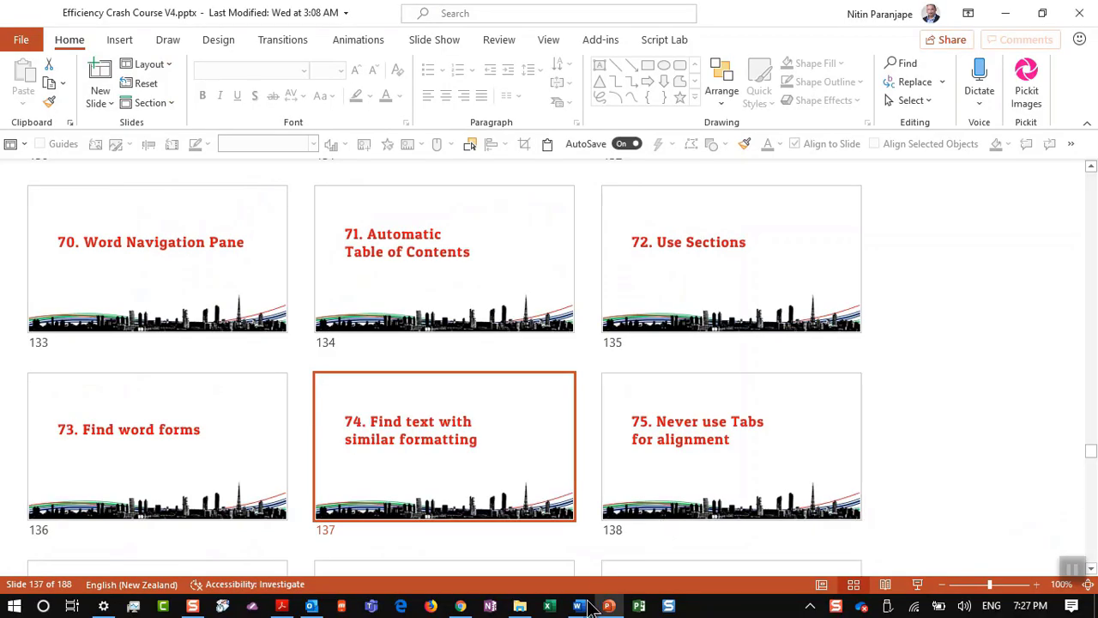
Step: Switch to the find all word forms demo and use Advanced Find to search 'look' in the main document
mouse_move(579, 607)
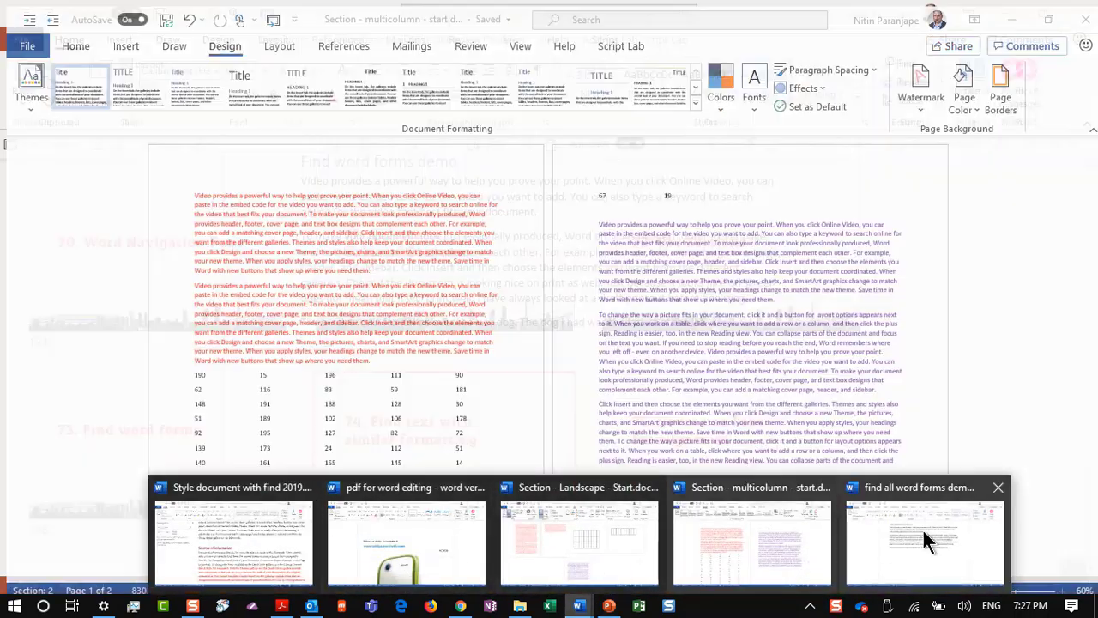
left_click(952, 528)
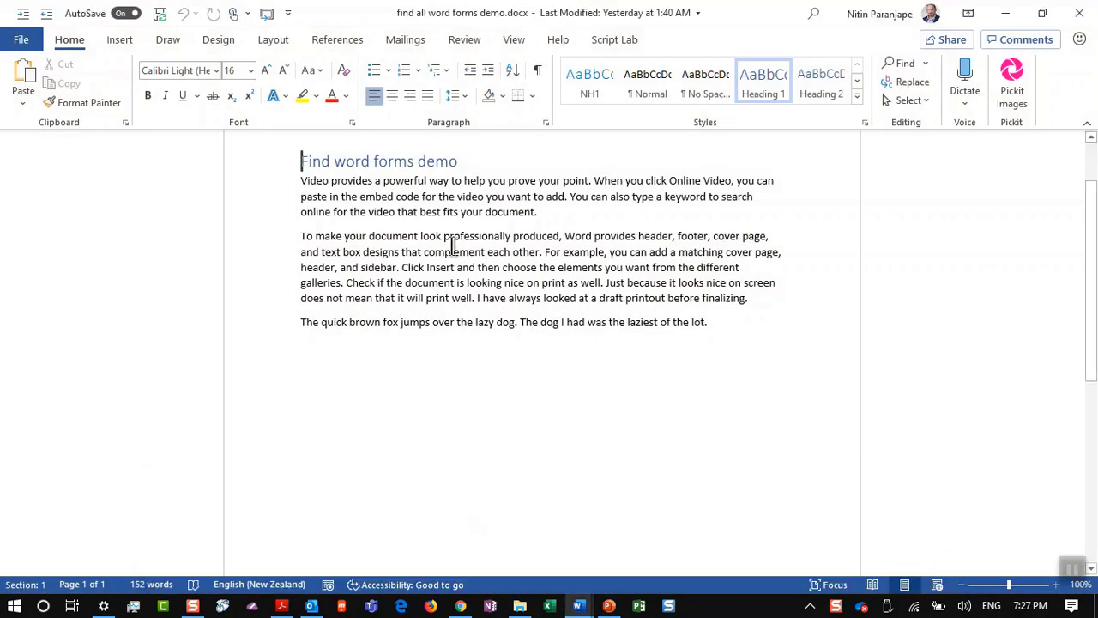
double_click(433, 239)
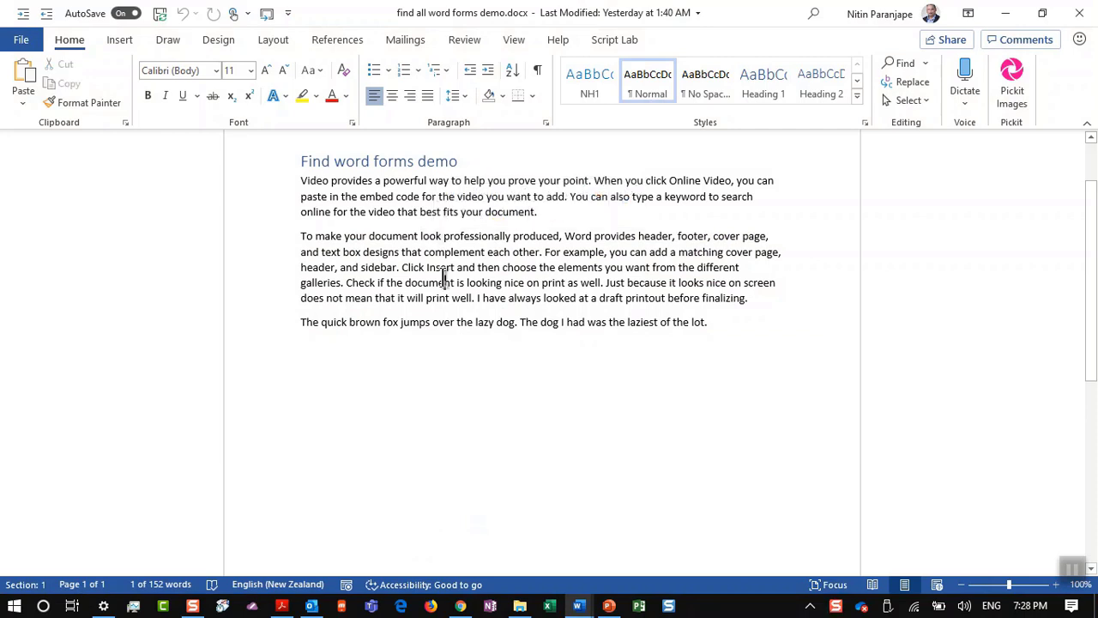
left_click(443, 283)
key("ctrl+f")
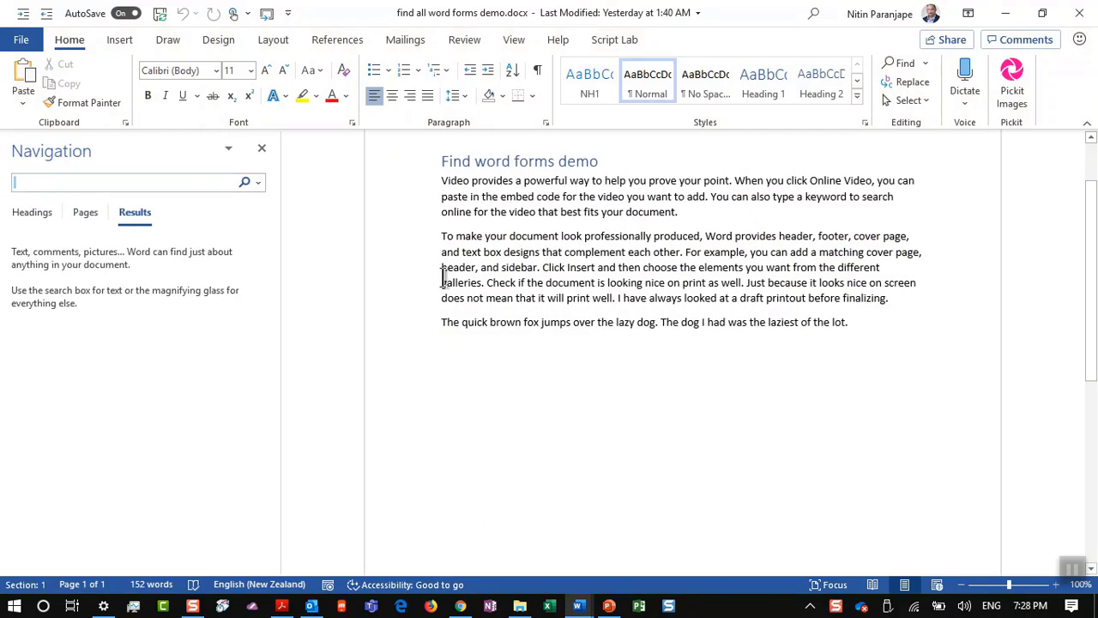
left_click(257, 182)
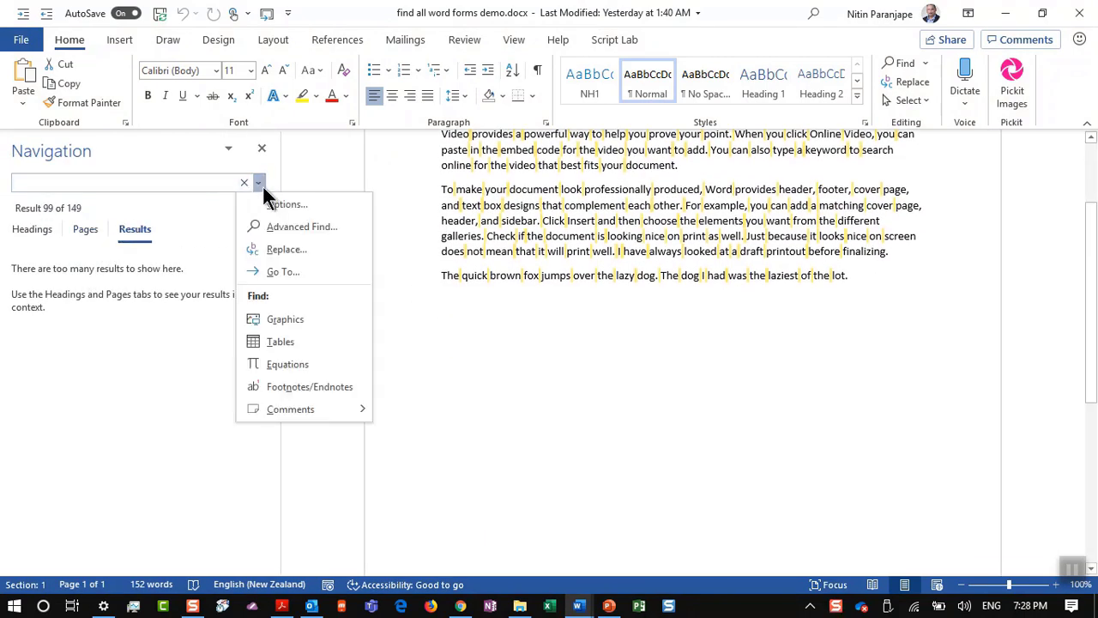
left_click(283, 227)
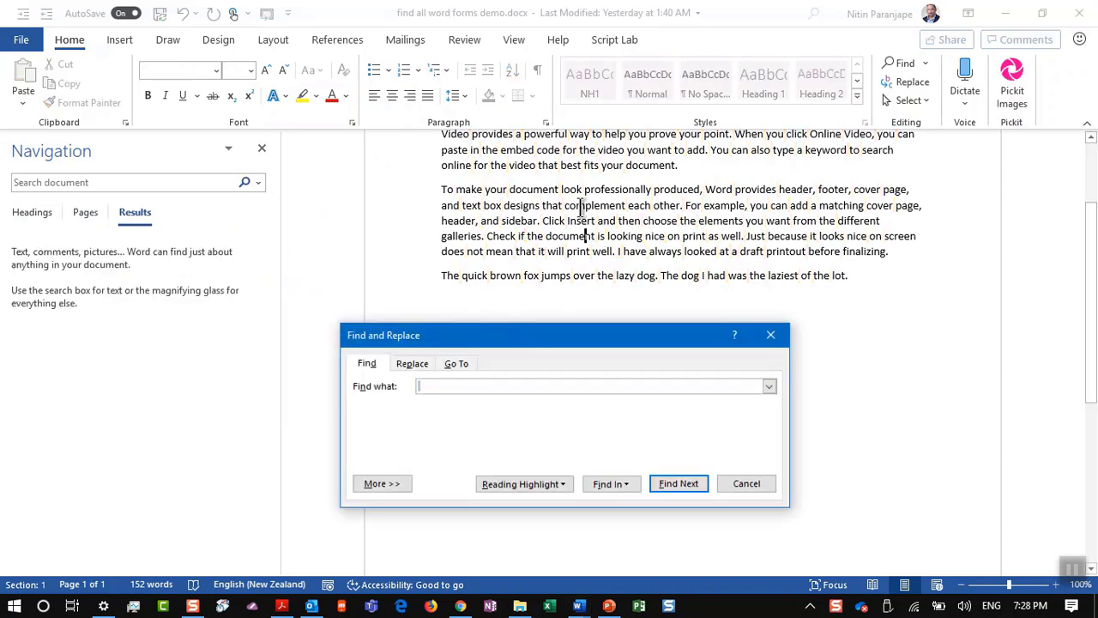
type("look")
left_click(612, 484)
left_click(609, 502)
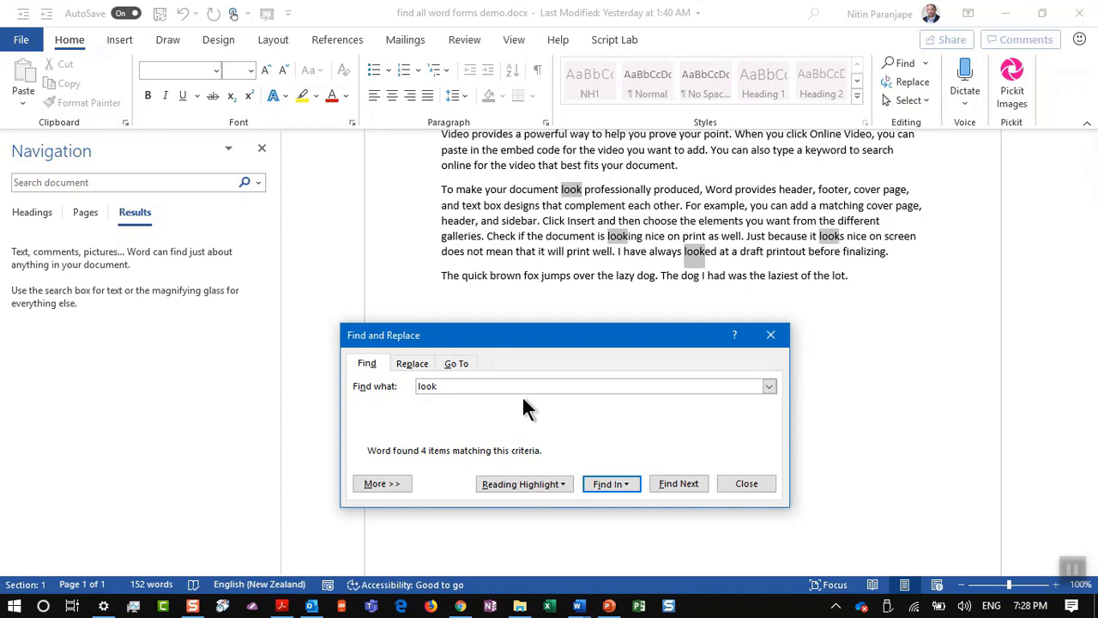
Step: Turn on Find all word forms and find every form of 'look' in the main document
left_click_drag(522, 331, 566, 289)
left_click(455, 441)
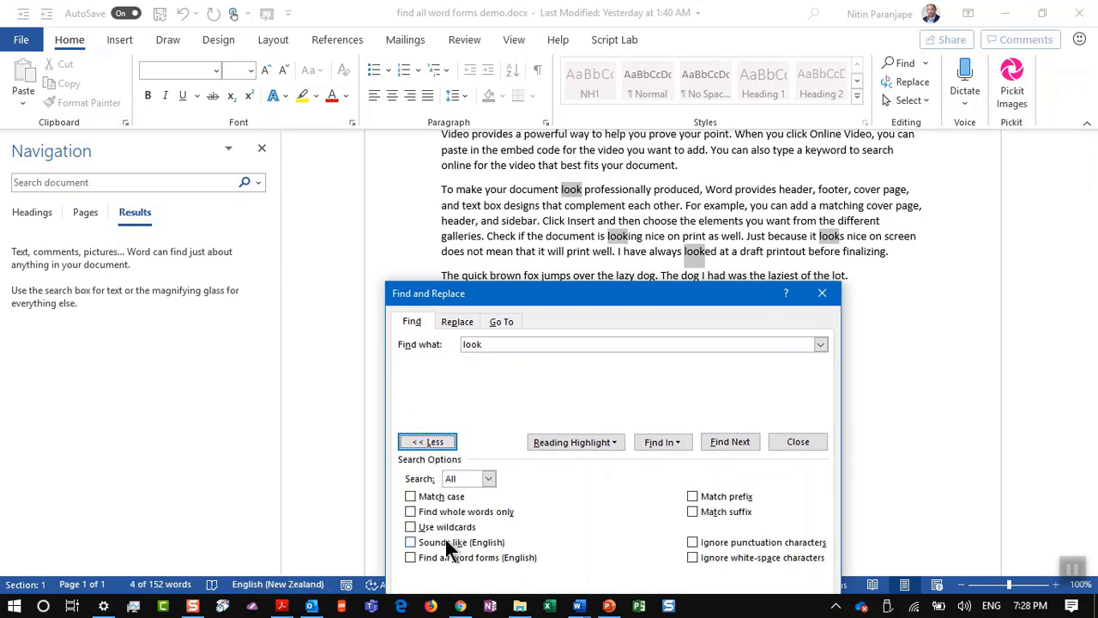
left_click(457, 557)
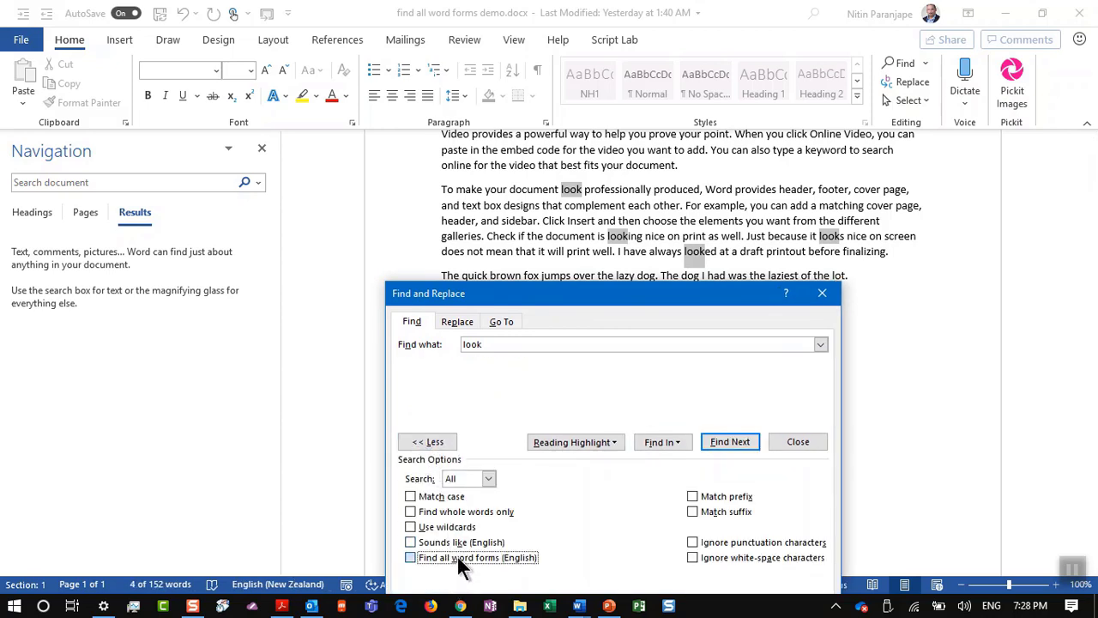
left_click(659, 442)
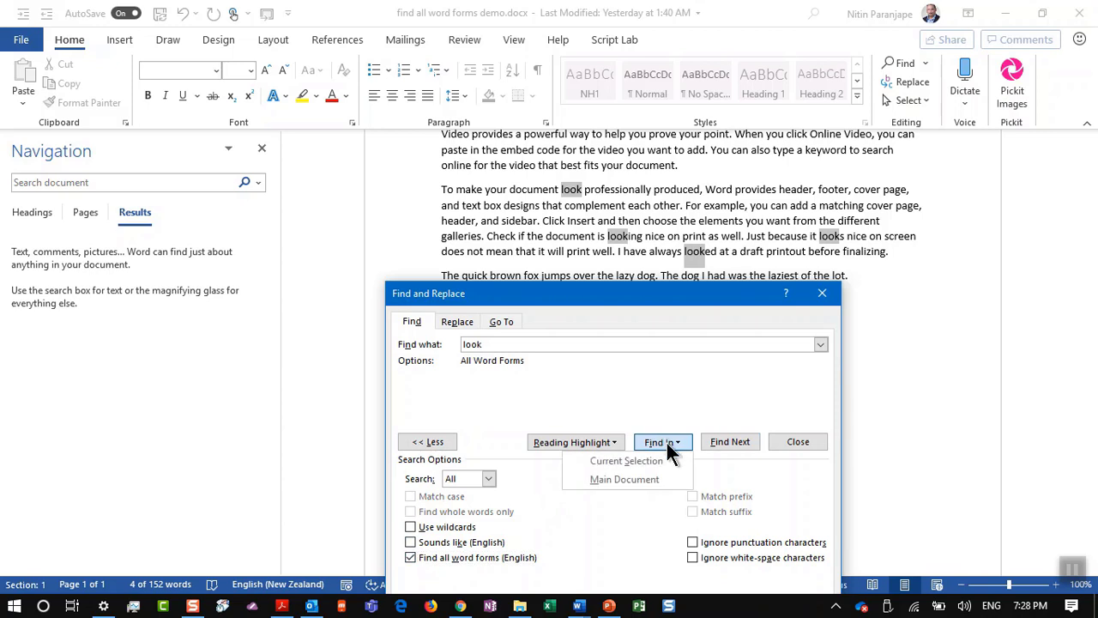
left_click(652, 485)
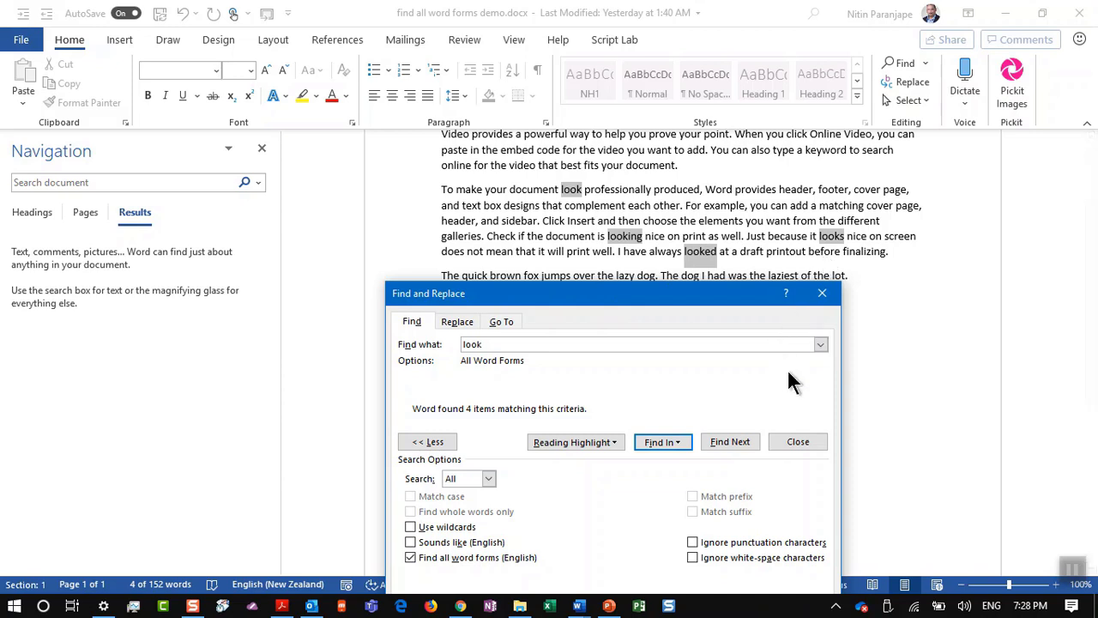
left_click(790, 448)
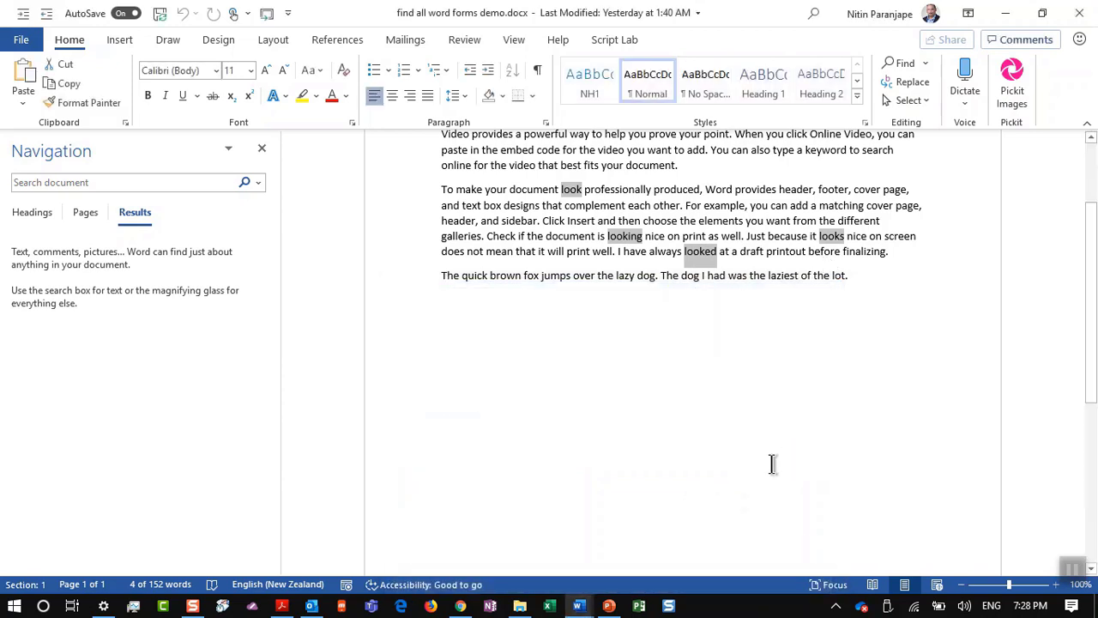
Step: Glance at the PowerPoint tip slide, then bring 'Style document with find 2019' forward
key("alt+Tab")
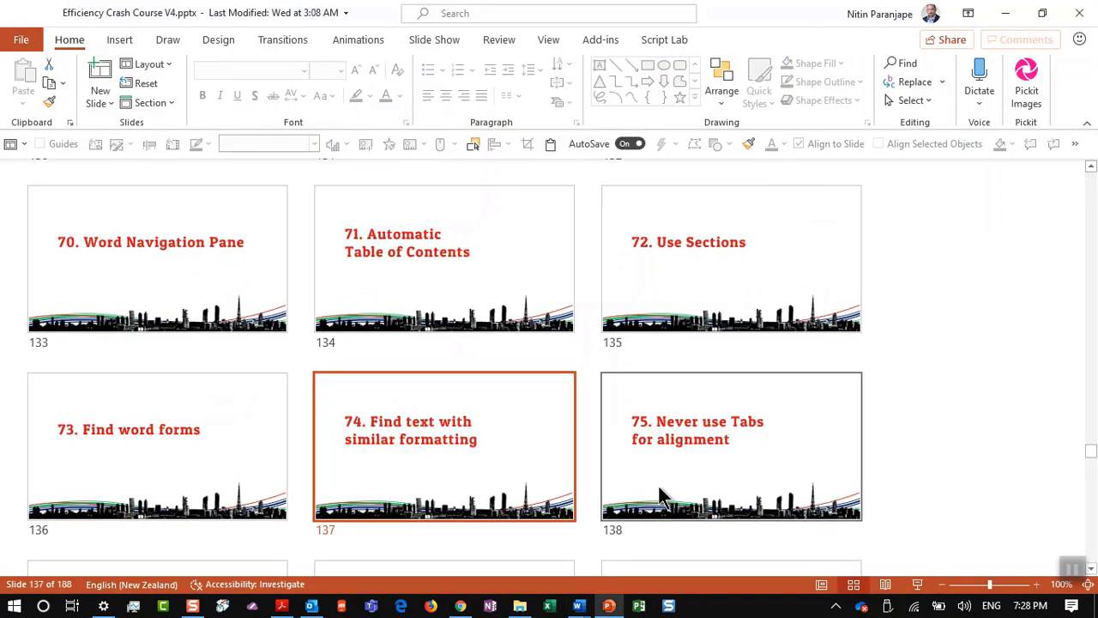
key("alt+Tab")
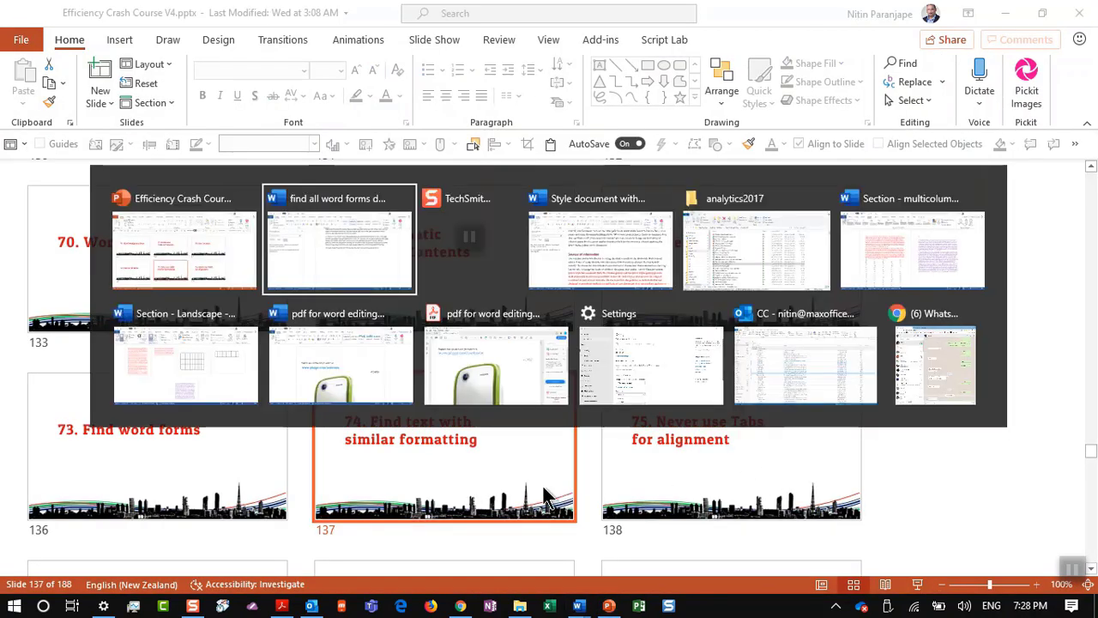
key("alt+Tab")
key("alt+Tab")
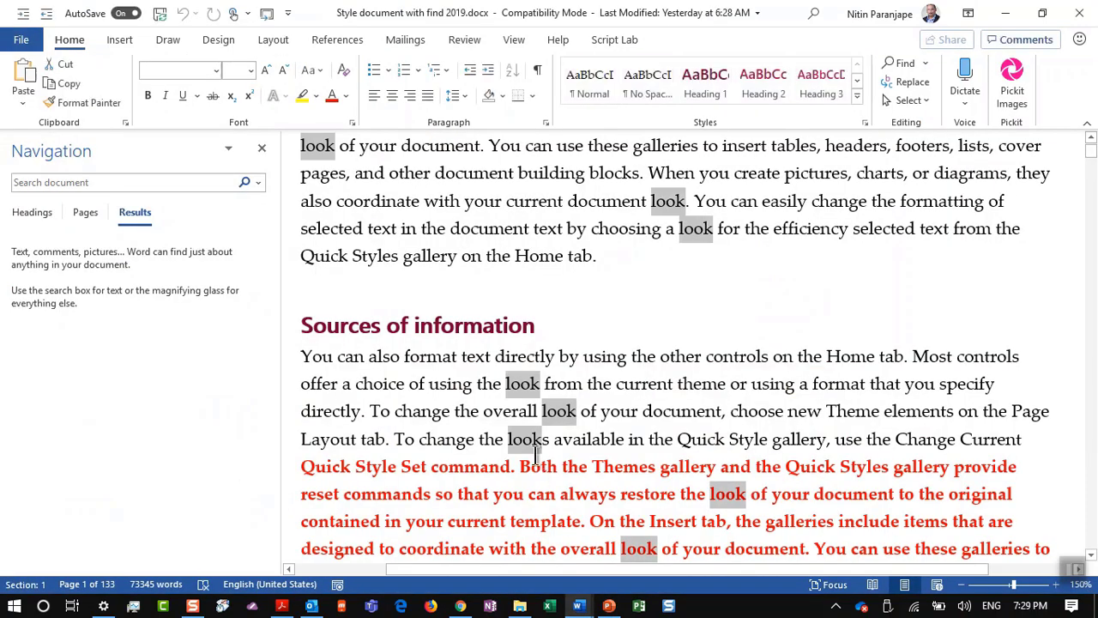
Step: Scroll to page 2's bold red text and put the insertion point inside a bold red sentence
left_click(748, 329)
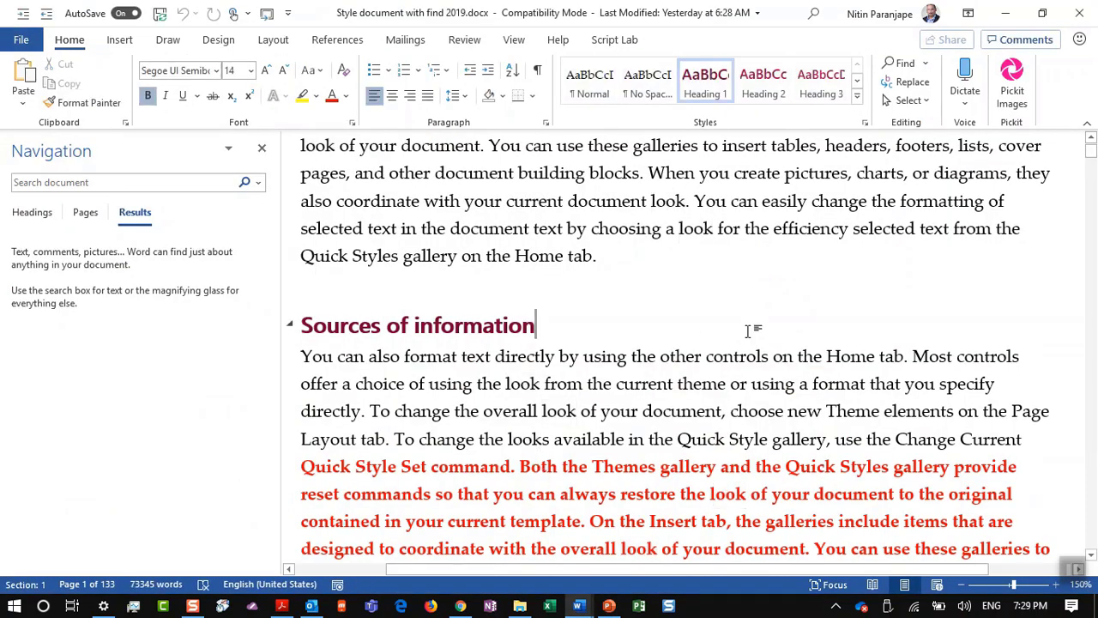
scroll(748, 330, "down", 1)
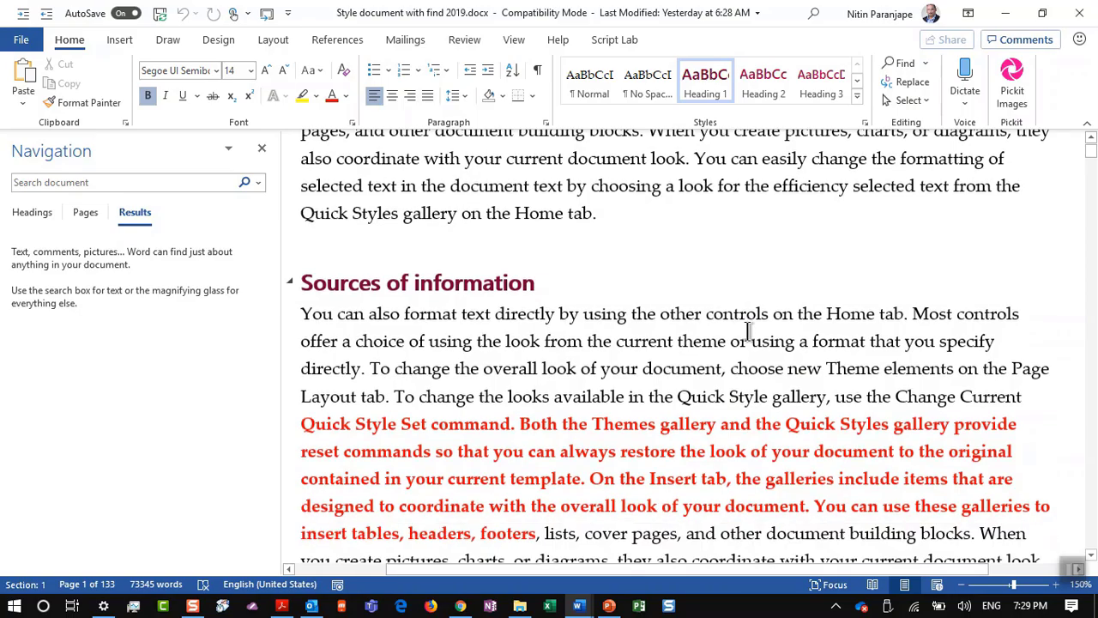
scroll(748, 329, "down", 5, "ctrl")
scroll(748, 329, "down", 5)
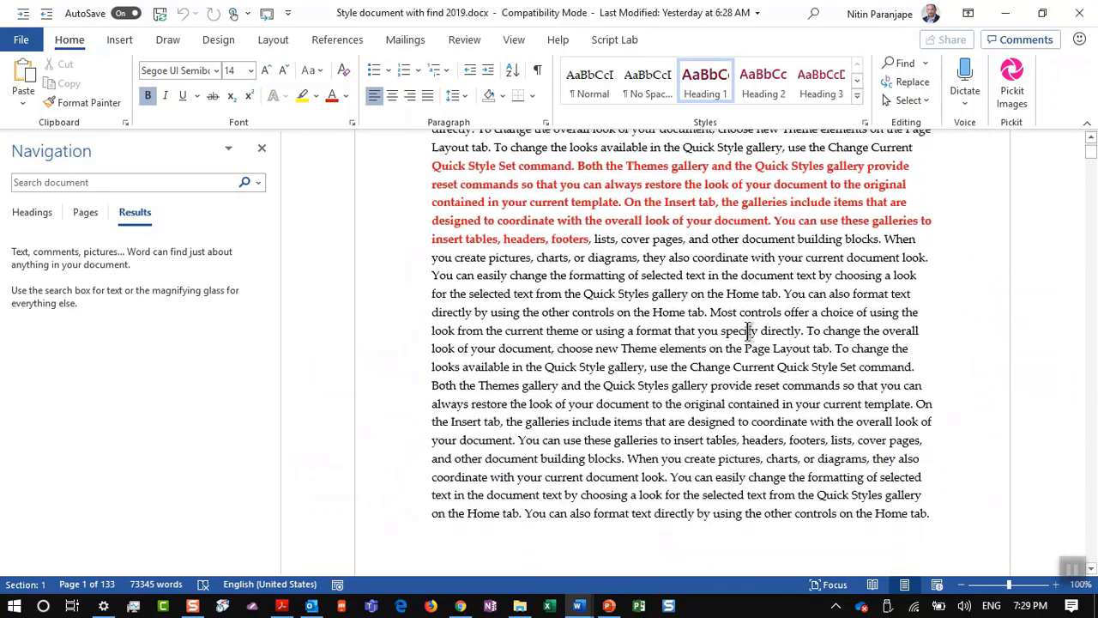
scroll(748, 331, "down", 6)
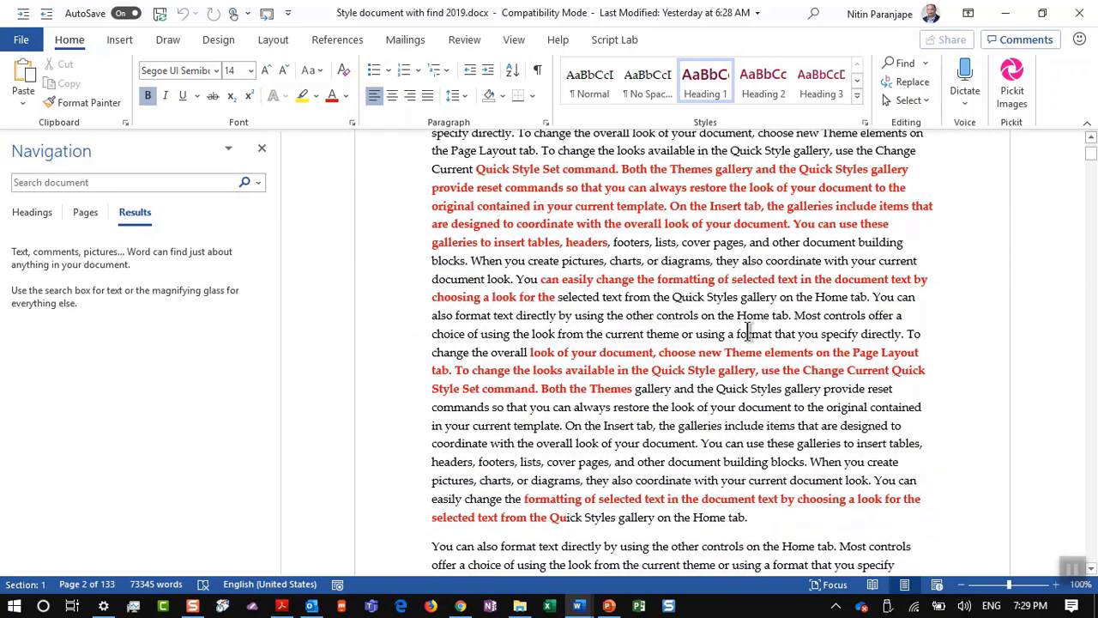
scroll(748, 331, "down", 6)
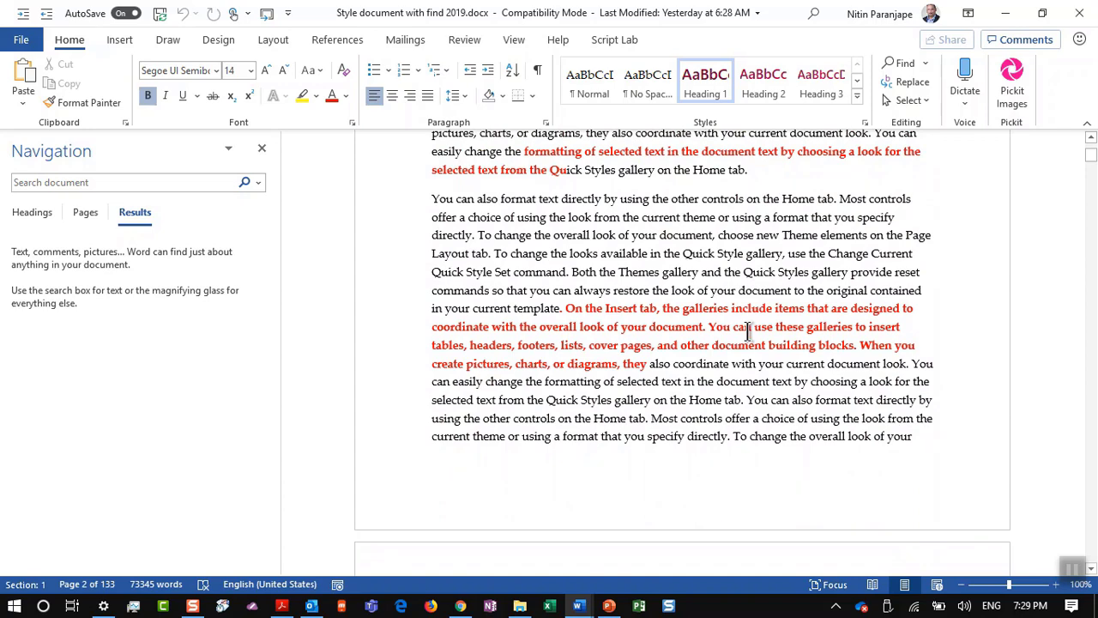
scroll(748, 331, "up", 10)
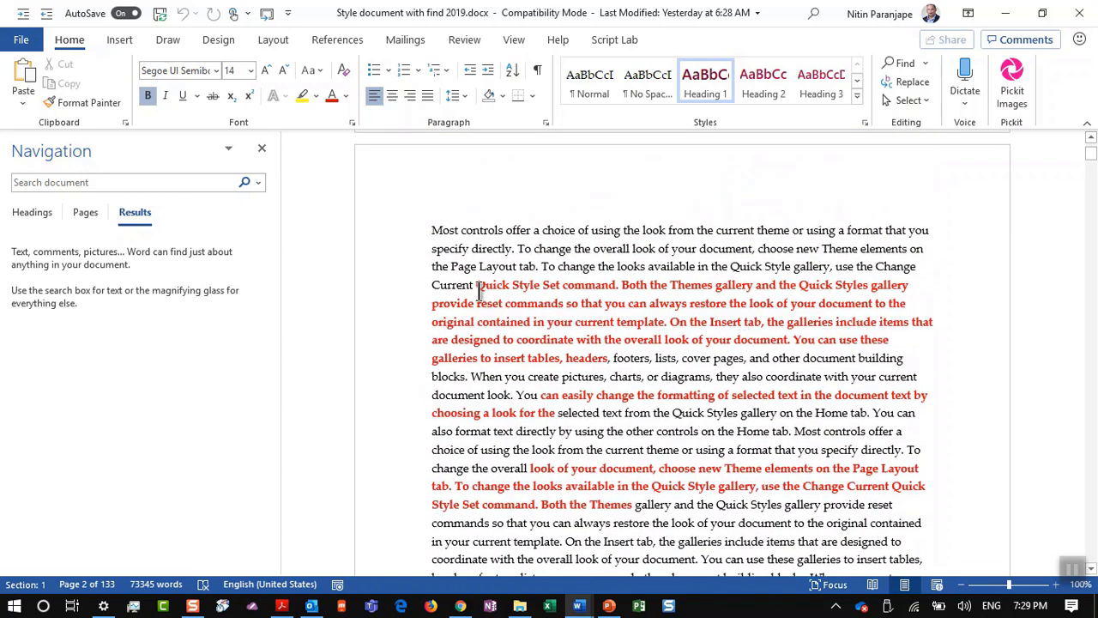
left_click_drag(477, 286, 612, 360)
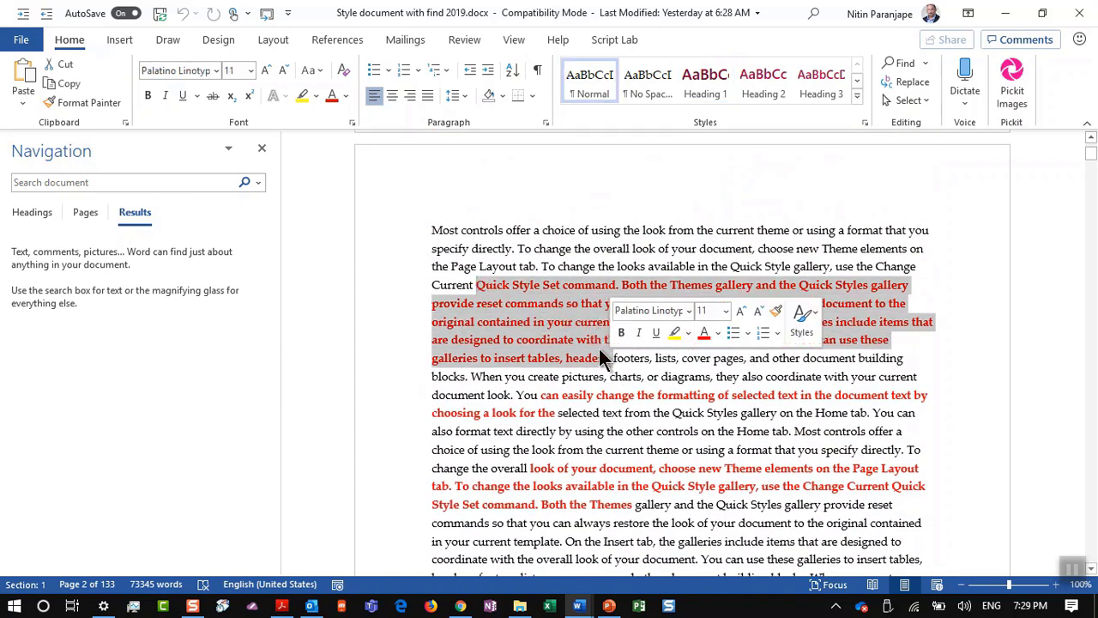
left_click(541, 273)
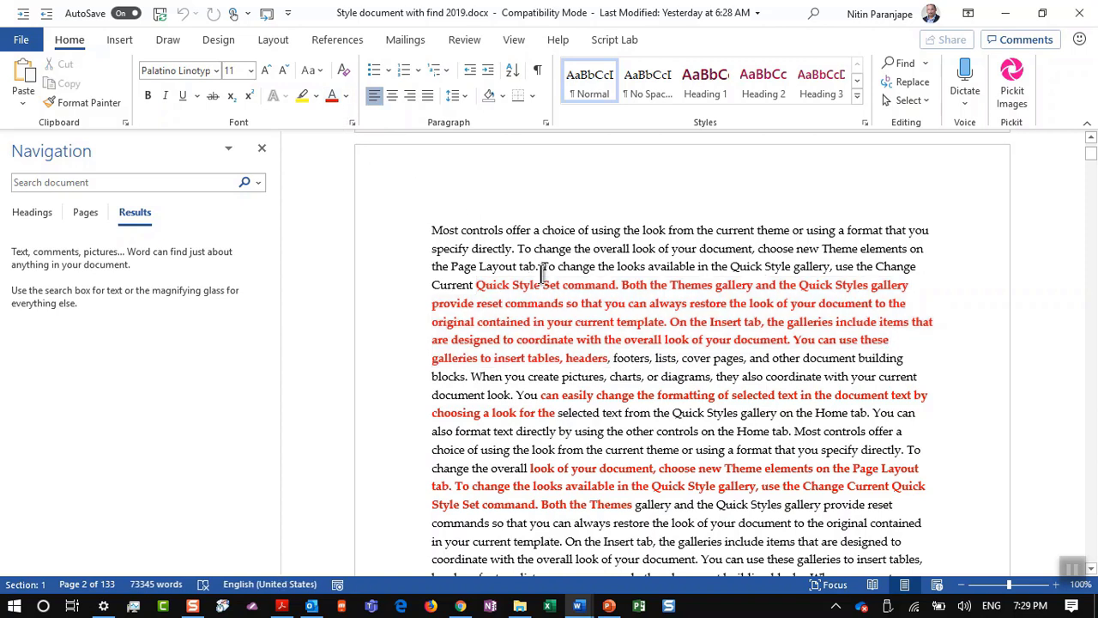
left_click(544, 303)
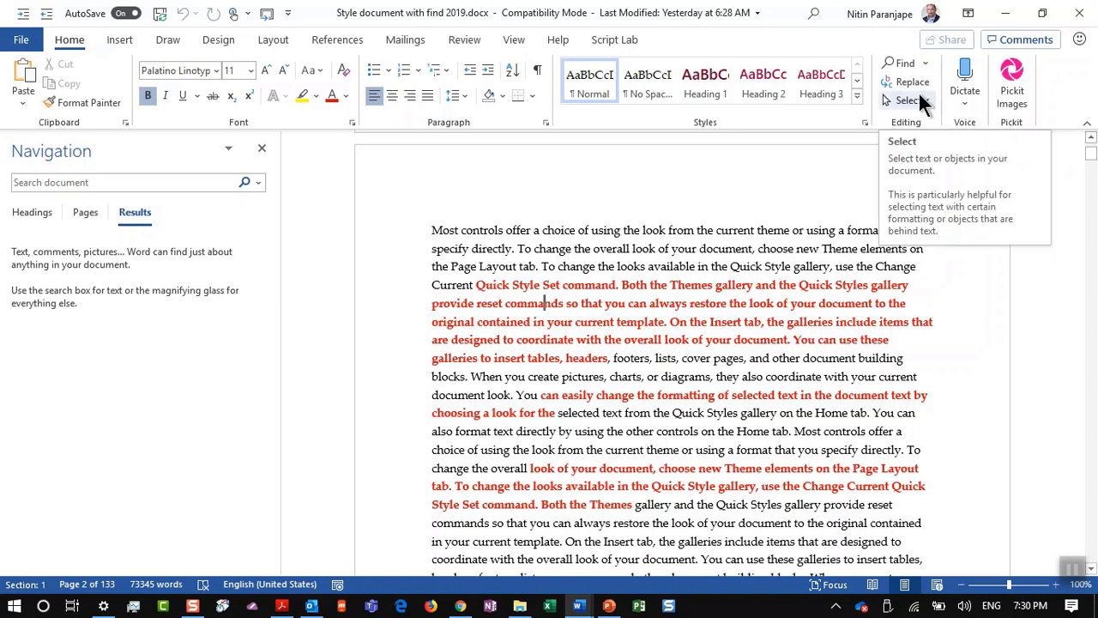
Step: Select all text with formatting similar to the bold red passage
left_click(920, 97)
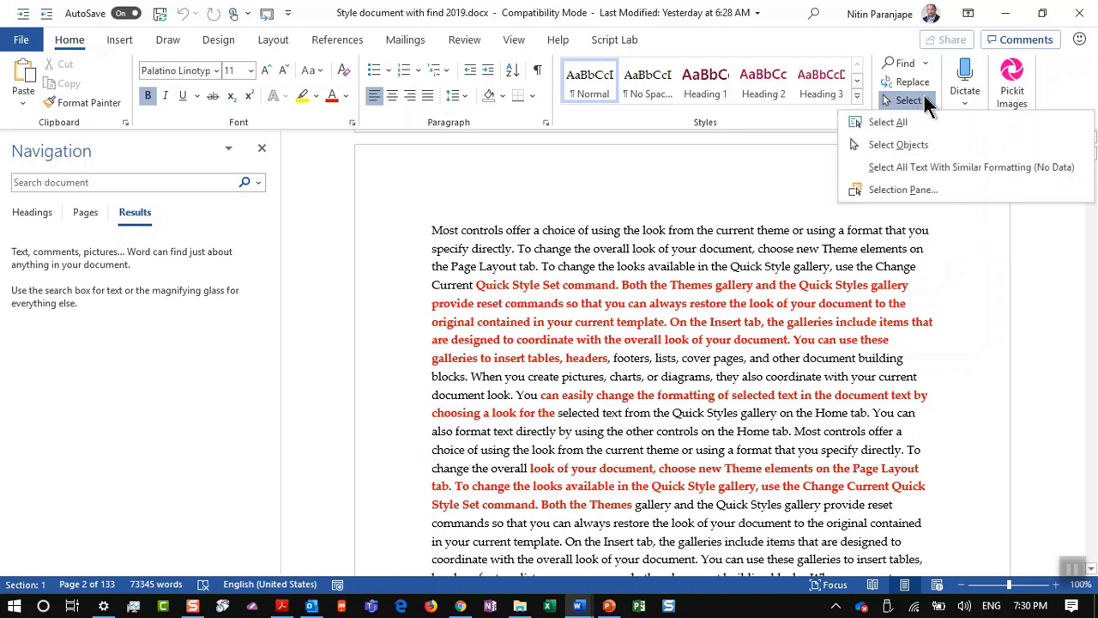
left_click(973, 170)
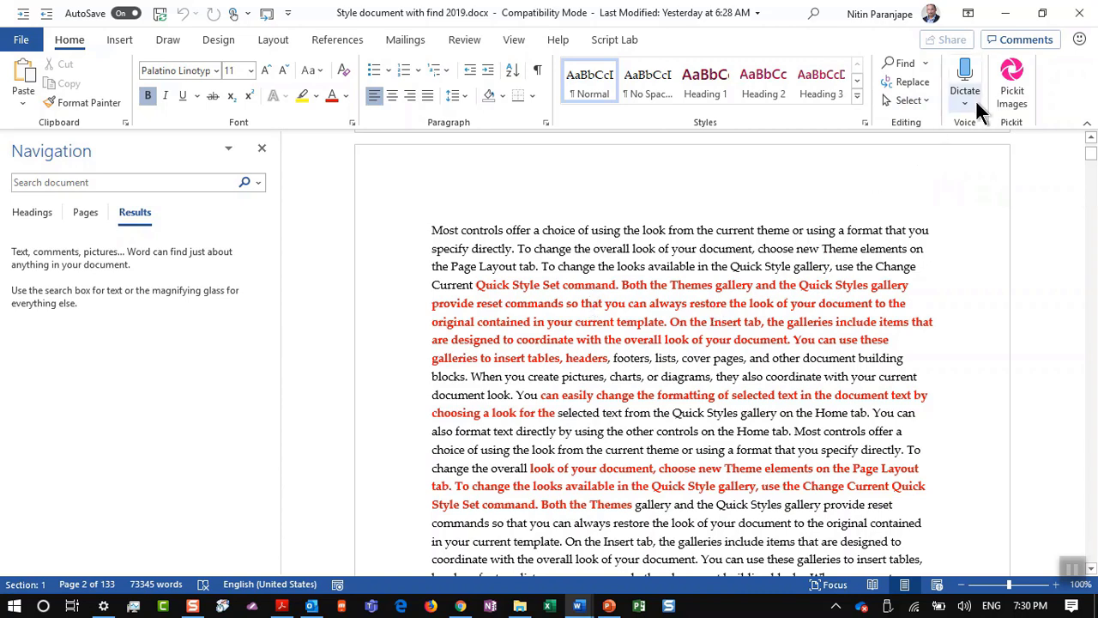
left_click(908, 100)
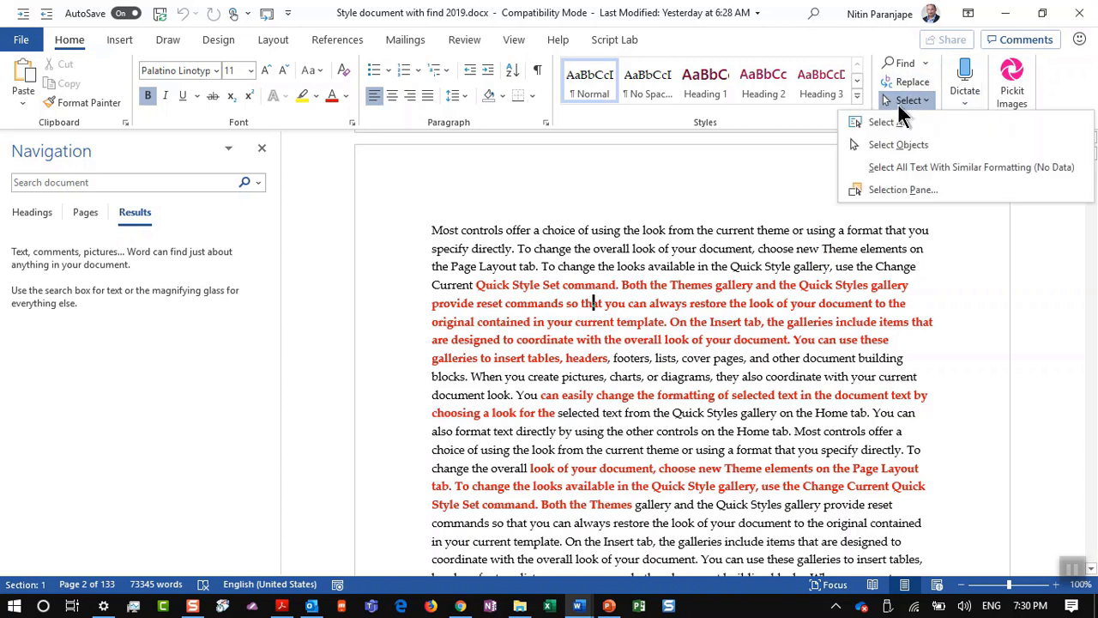
left_click(928, 170)
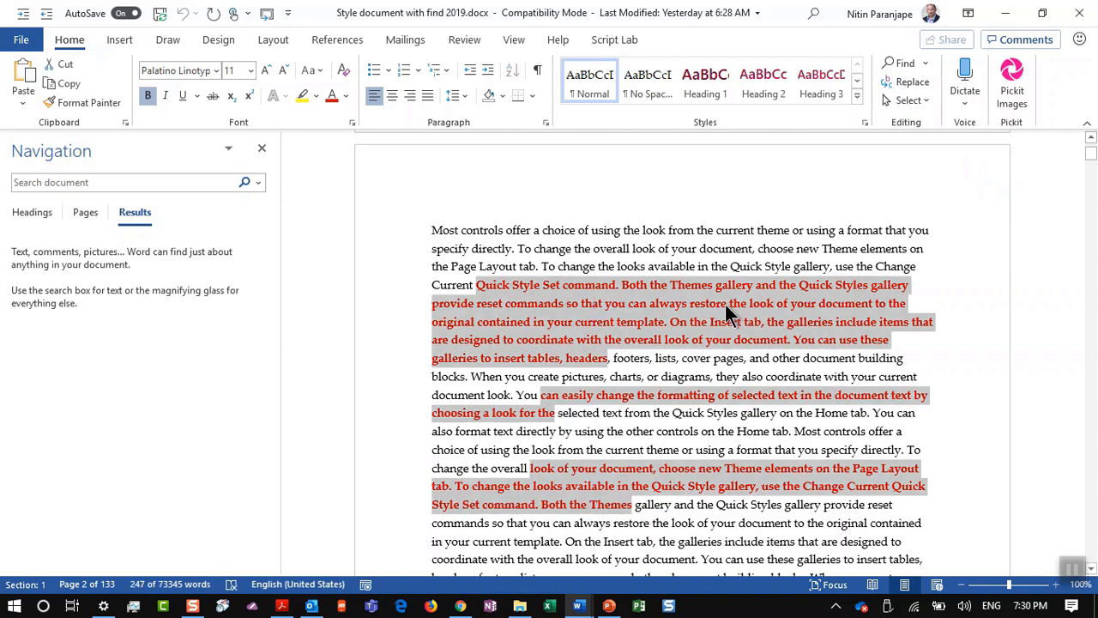
scroll(725, 311, "down", 8)
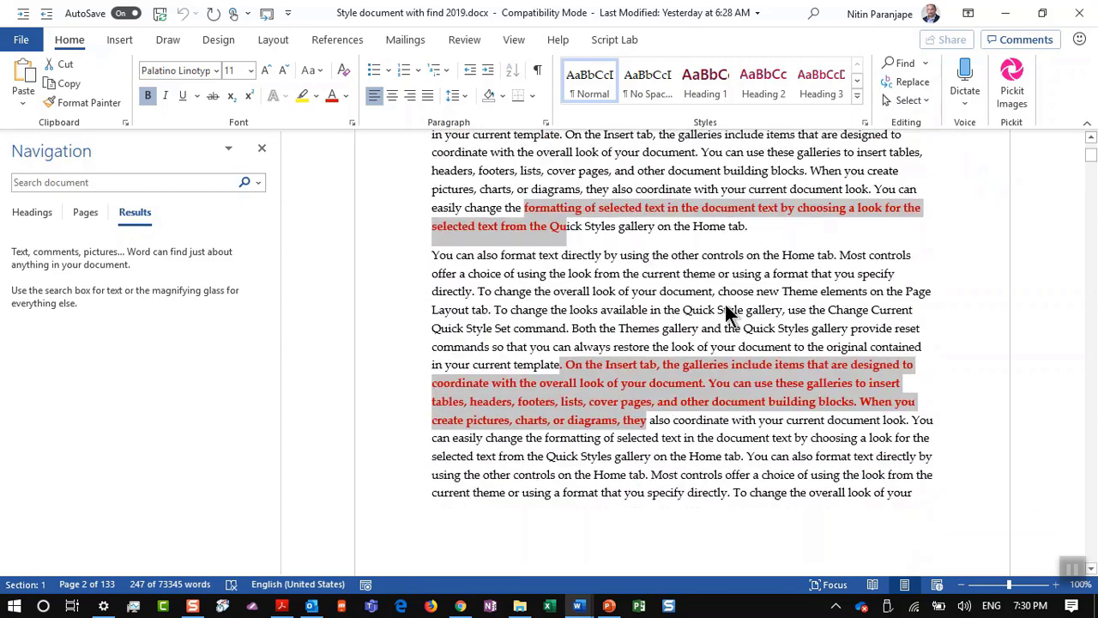
scroll(725, 310, "up", 4)
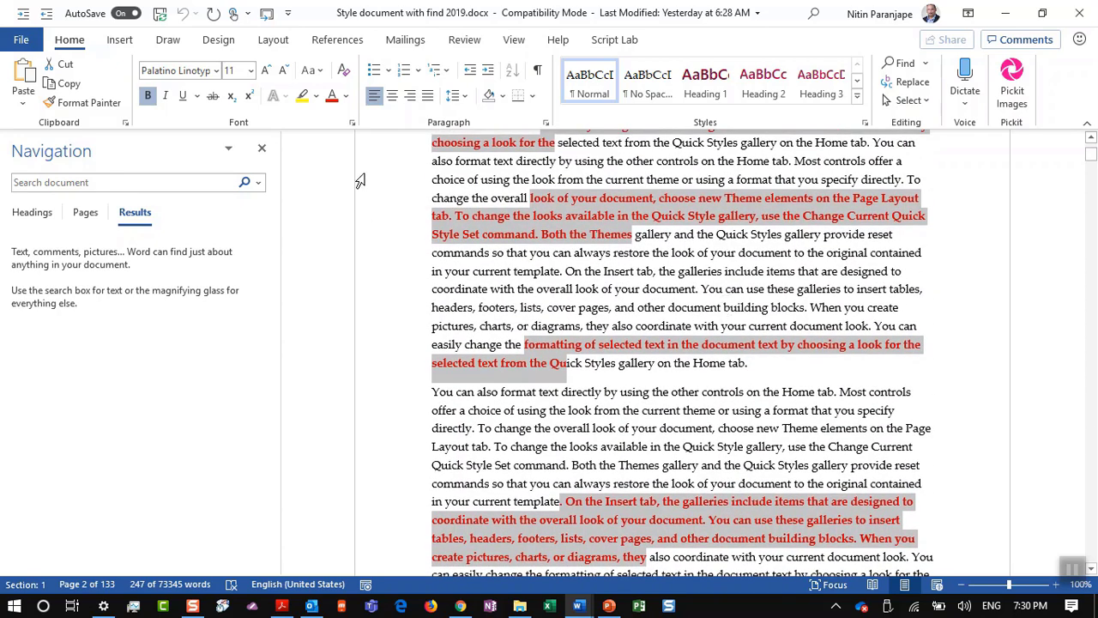
Step: Change the selected text's font colour to blue, then return to PowerPoint
left_click(345, 95)
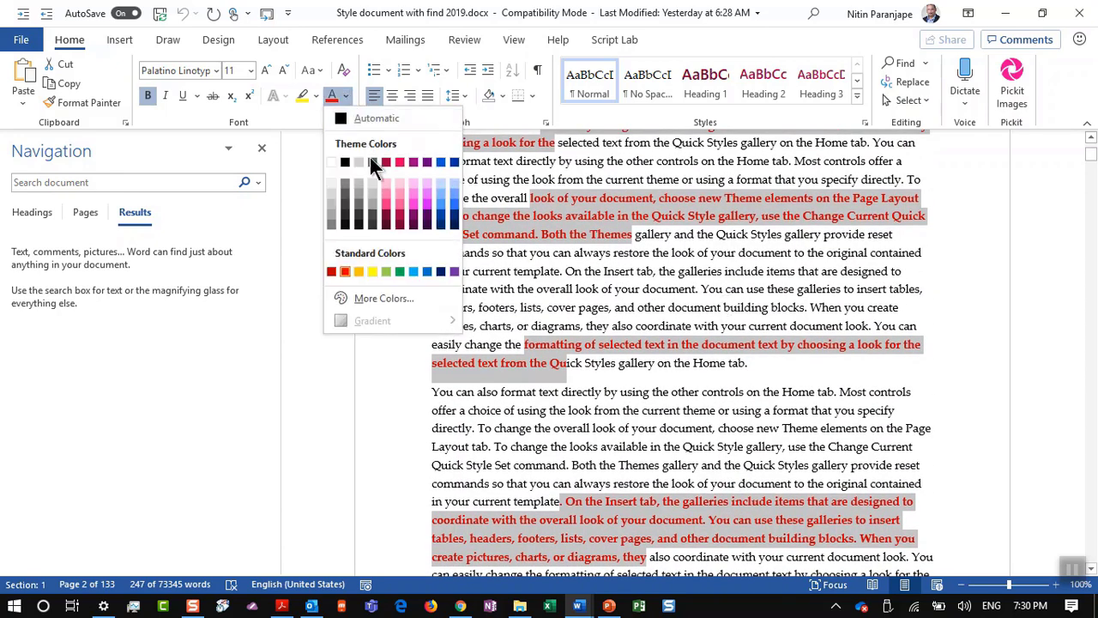
left_click(440, 167)
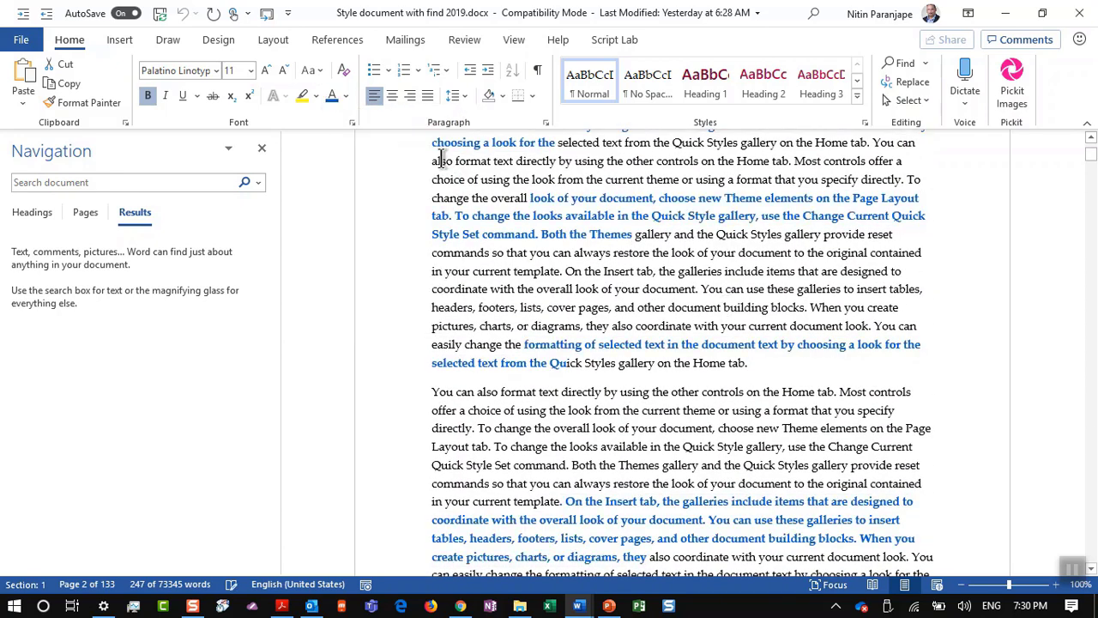
left_click(554, 289)
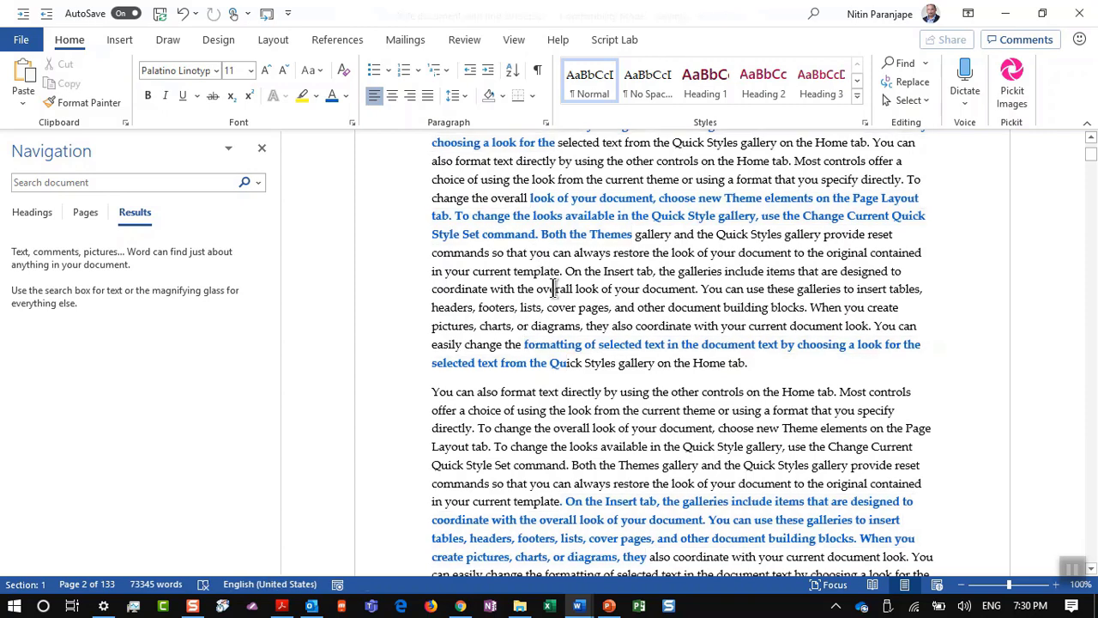
key("alt+Tab")
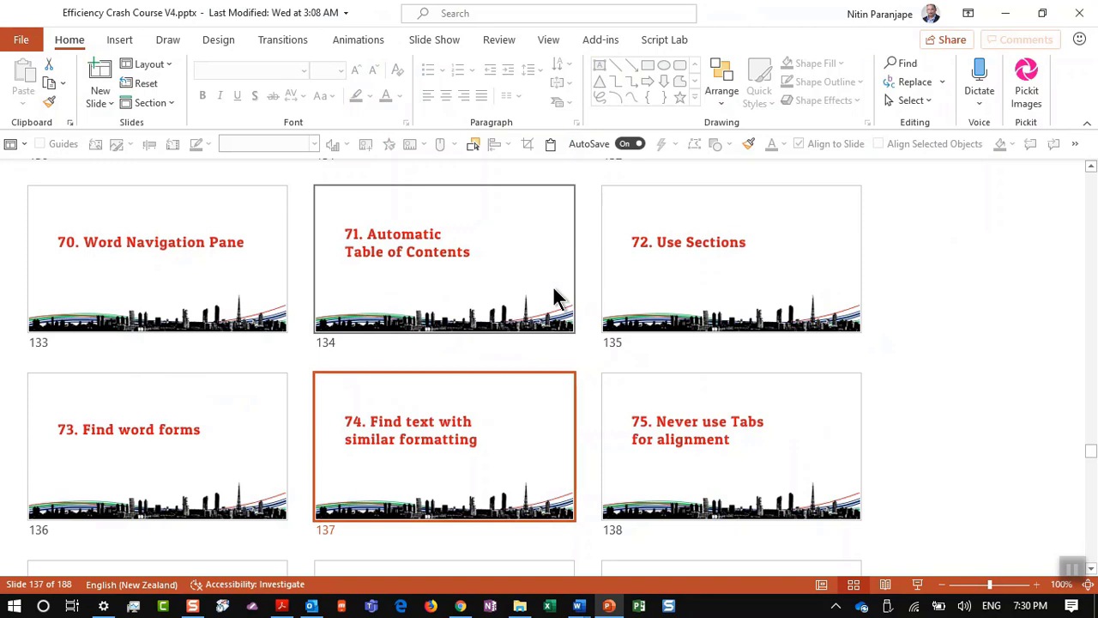
Step: Advance to slide 138, then create a new blank Word document from the Style document
left_click(663, 420)
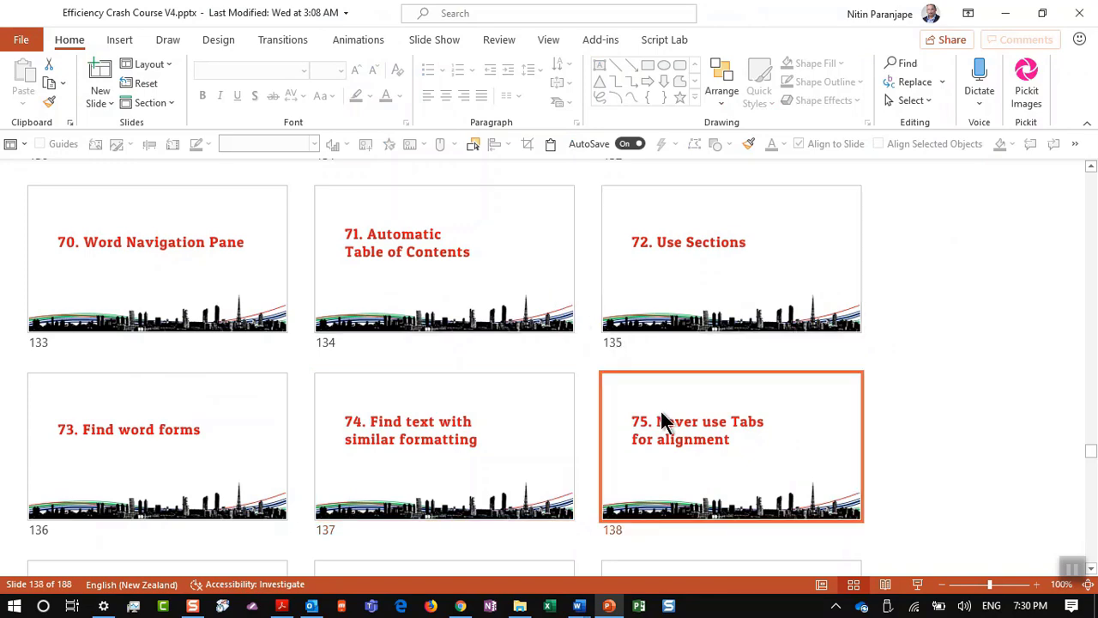
left_click(577, 608)
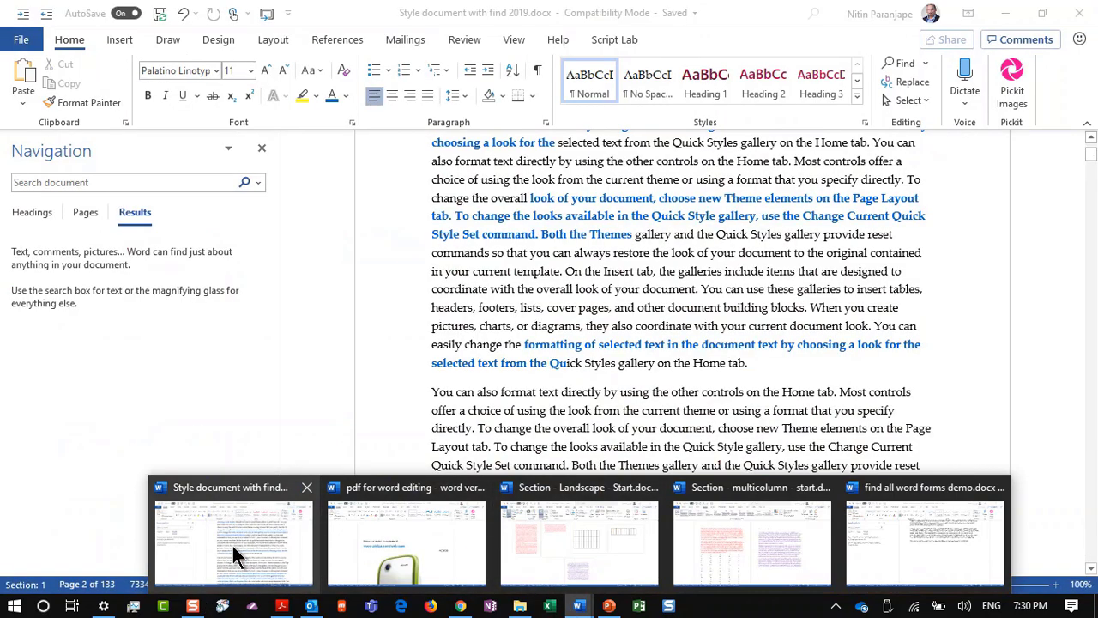
left_click(236, 542)
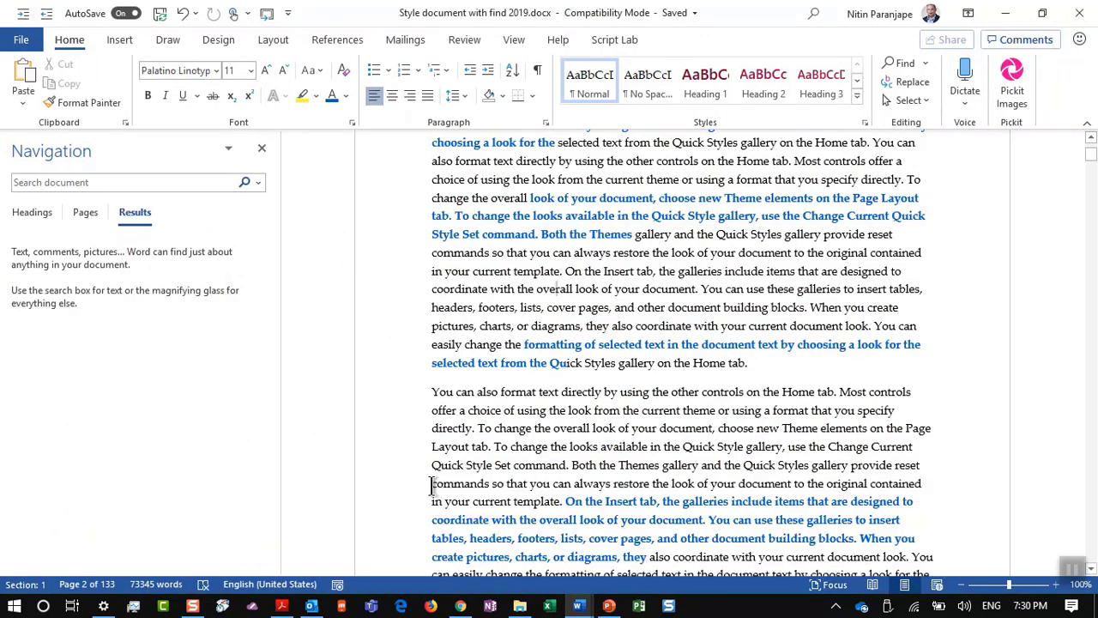
key("ctrl+n")
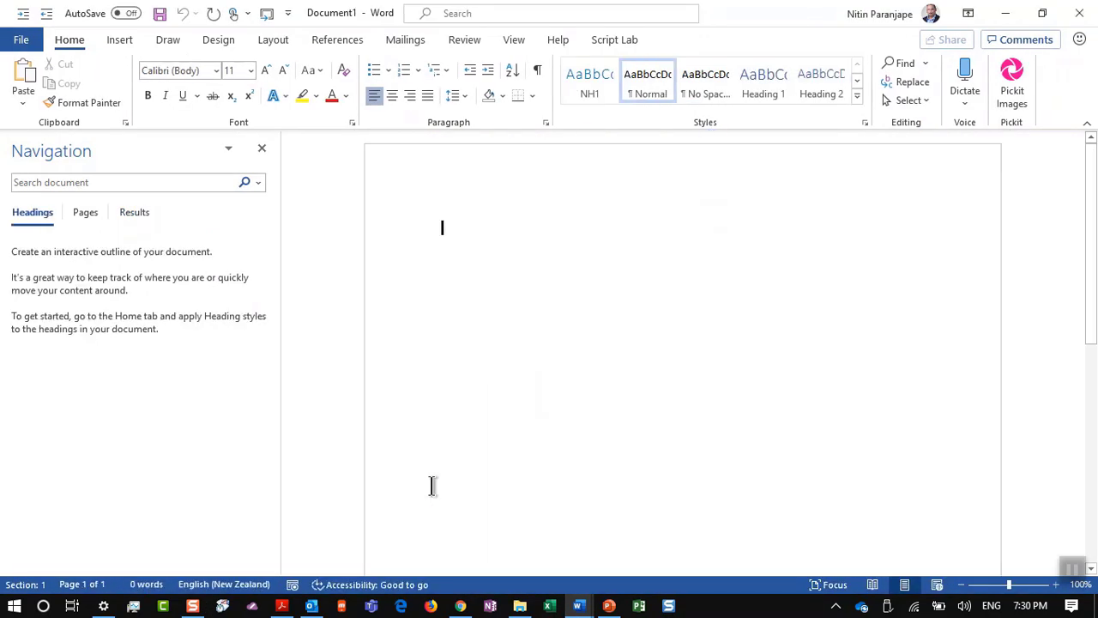
Step: Type a Name line with a person's name and a Date of Birth line, aligned using tabs
type("Name")
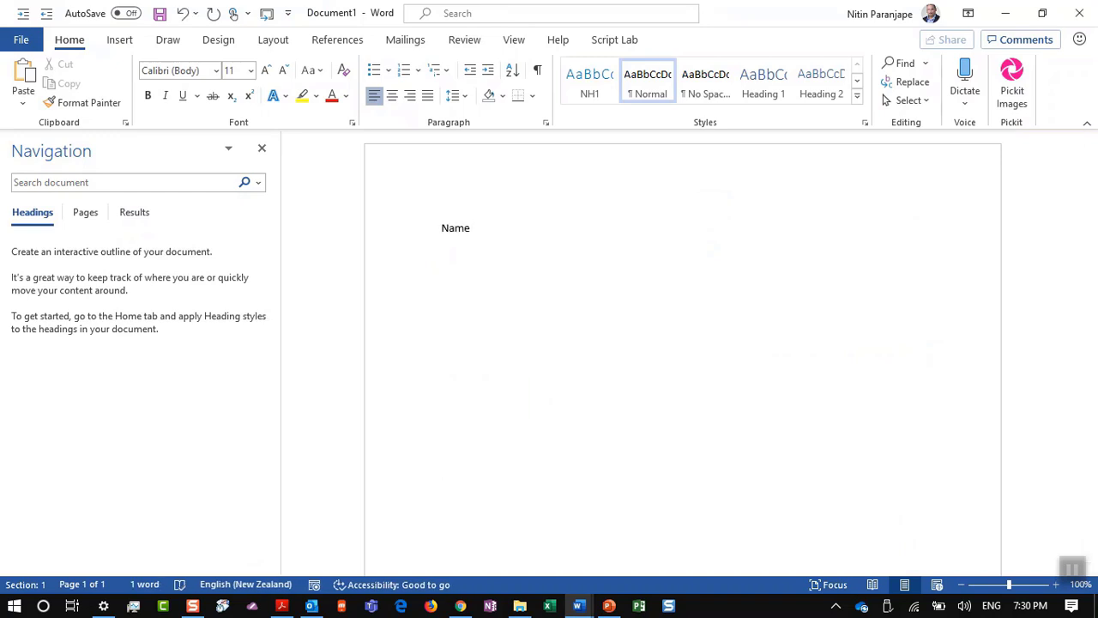
key("Tab")
type(": N")
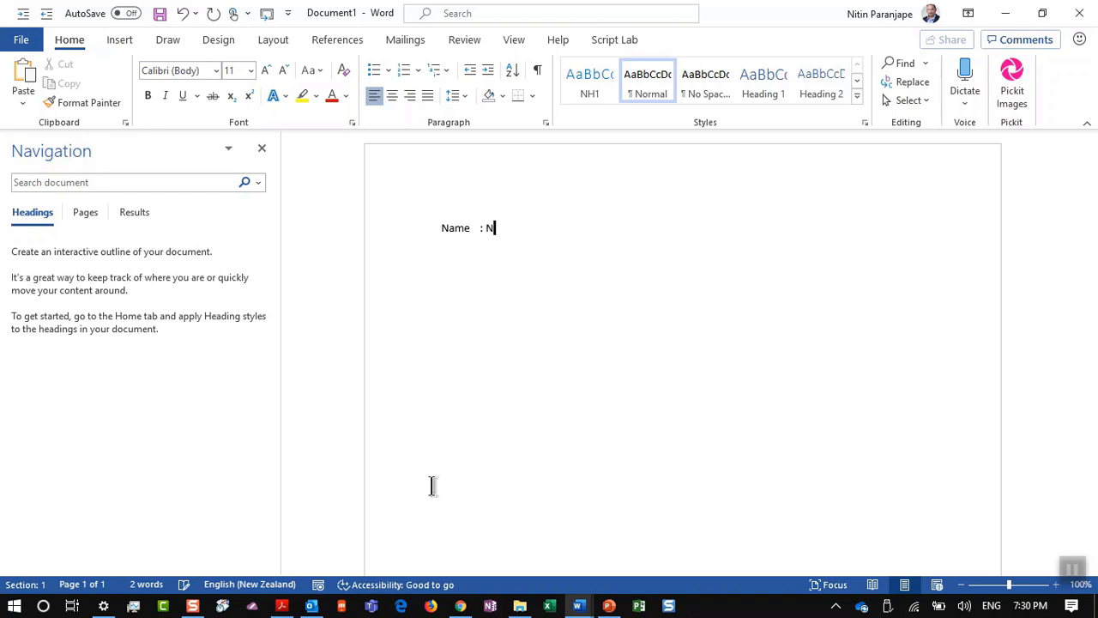
type("itin")
key("Return")
type("Date of Bir")
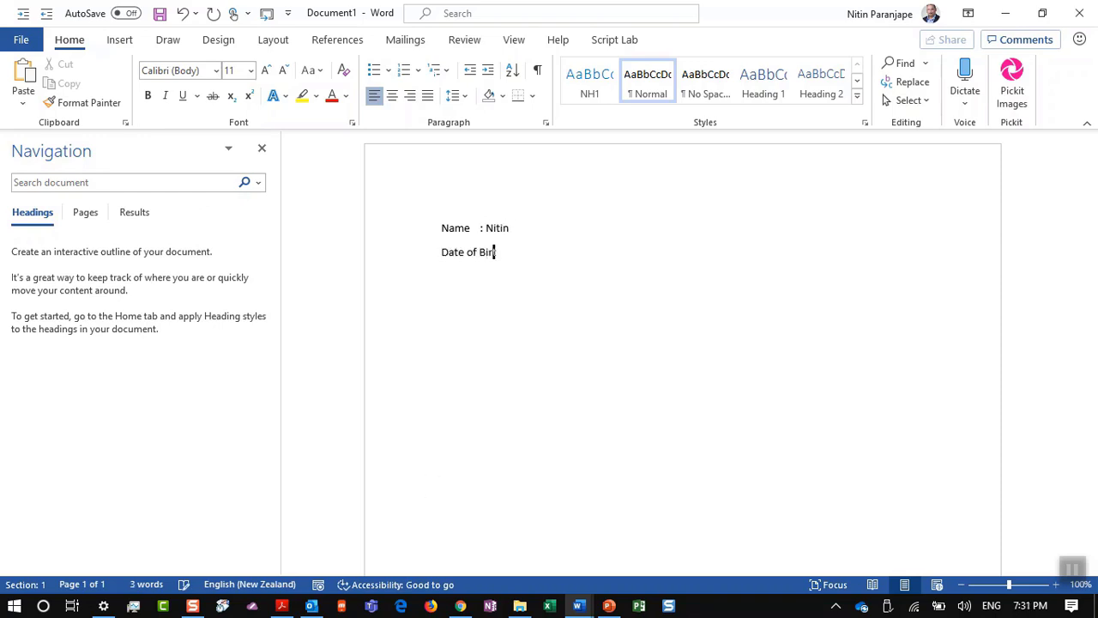
type("th:")
key("BackSpace")
key("Tab")
type(":")
key("Up")
key("ctrl+Left")
key("ctrl+Left")
key("Tab")
Step: Delete all the sample text and return to the PowerPoint deck
key("ctrl+a")
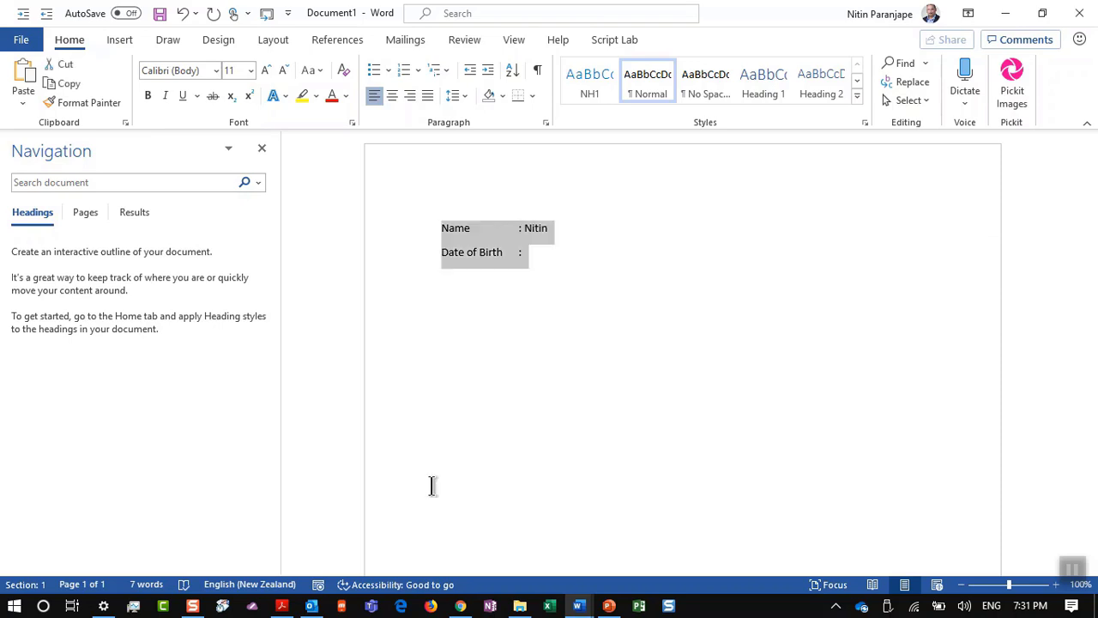
key("Delete")
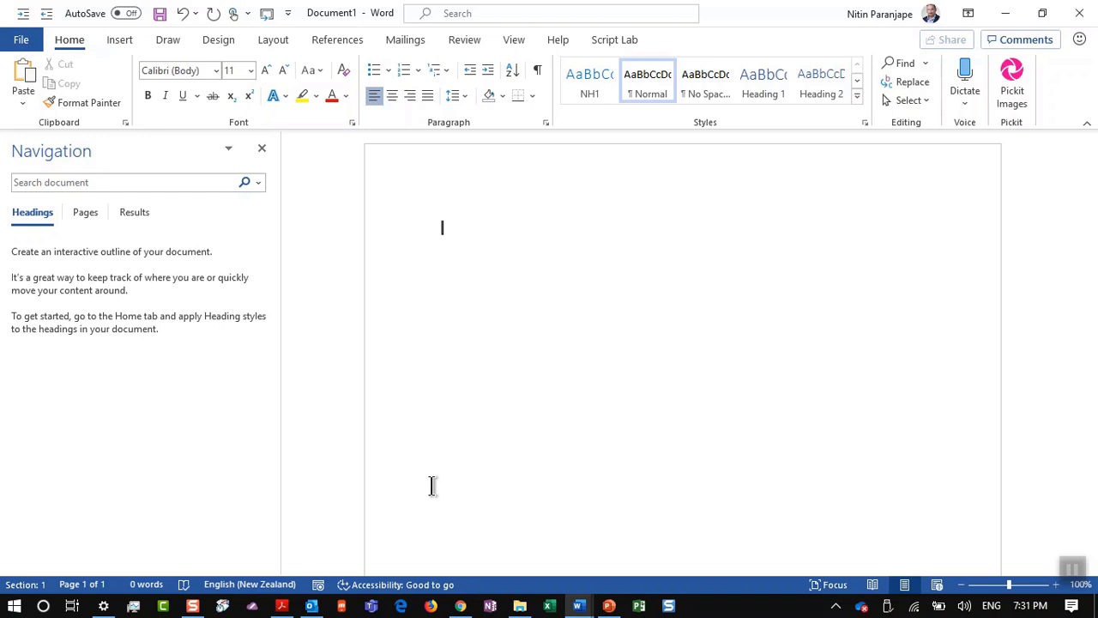
key("alt+Tab")
key("alt+Tab")
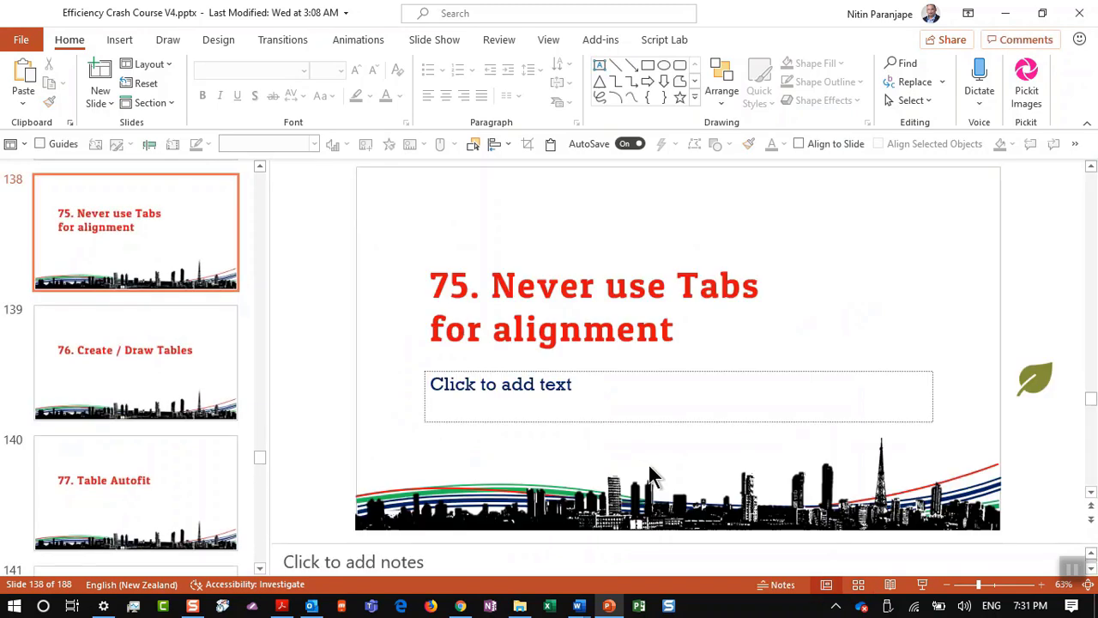
Step: Go to slide 139, '76. Create / Draw Tables', then bring the blank Document1 forward
left_click(187, 352)
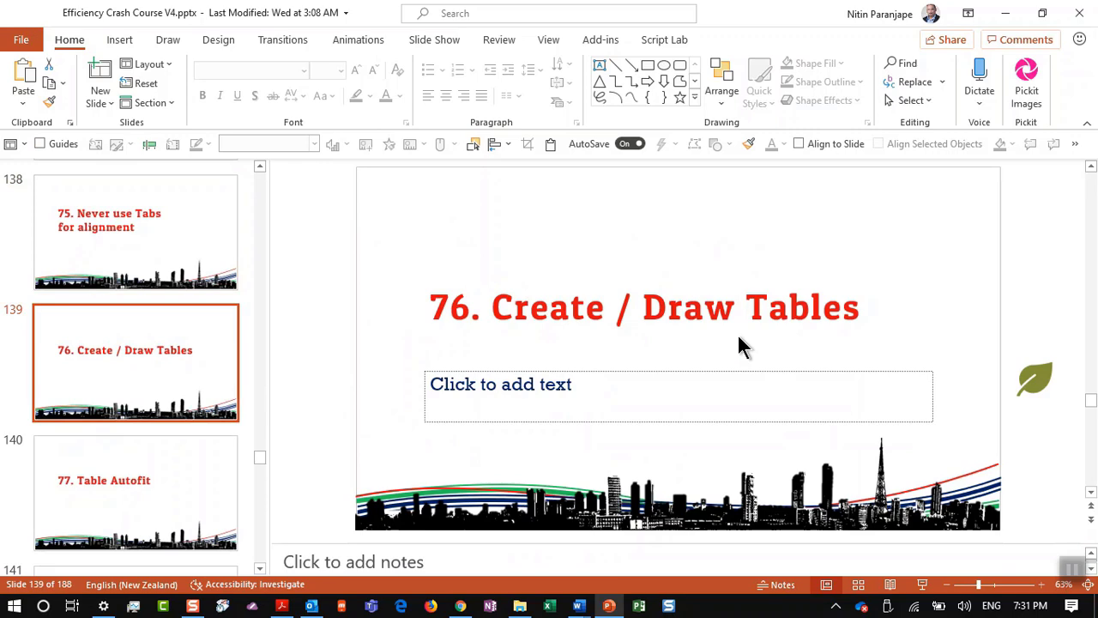
left_click(578, 606)
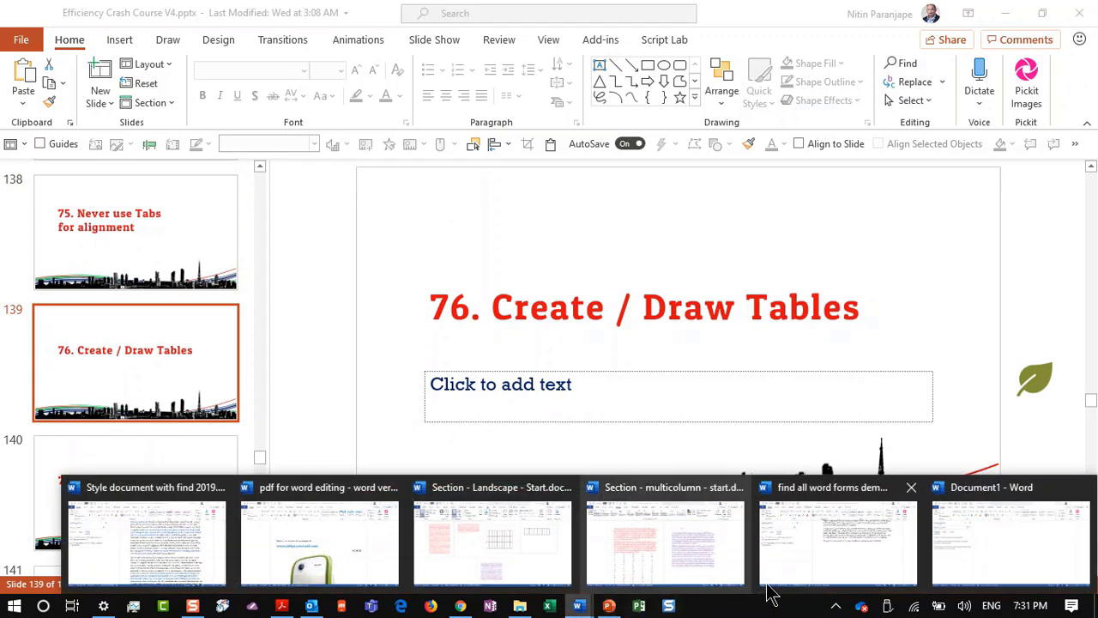
left_click(975, 539)
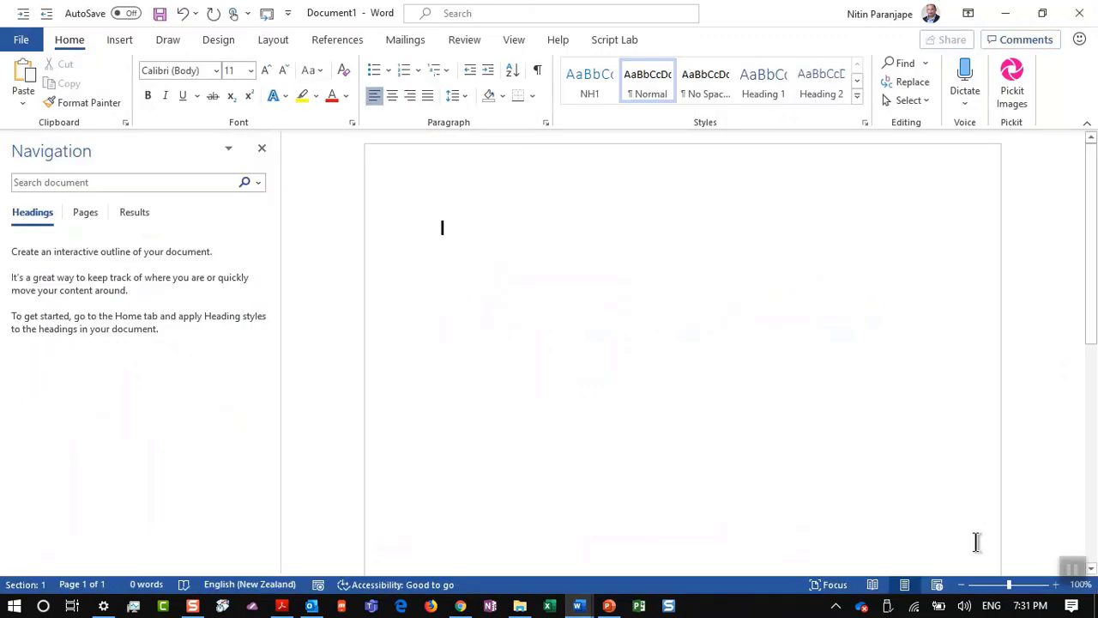
Step: Close the navigation panel and insert a 3-column by 4-row table
left_click(262, 148)
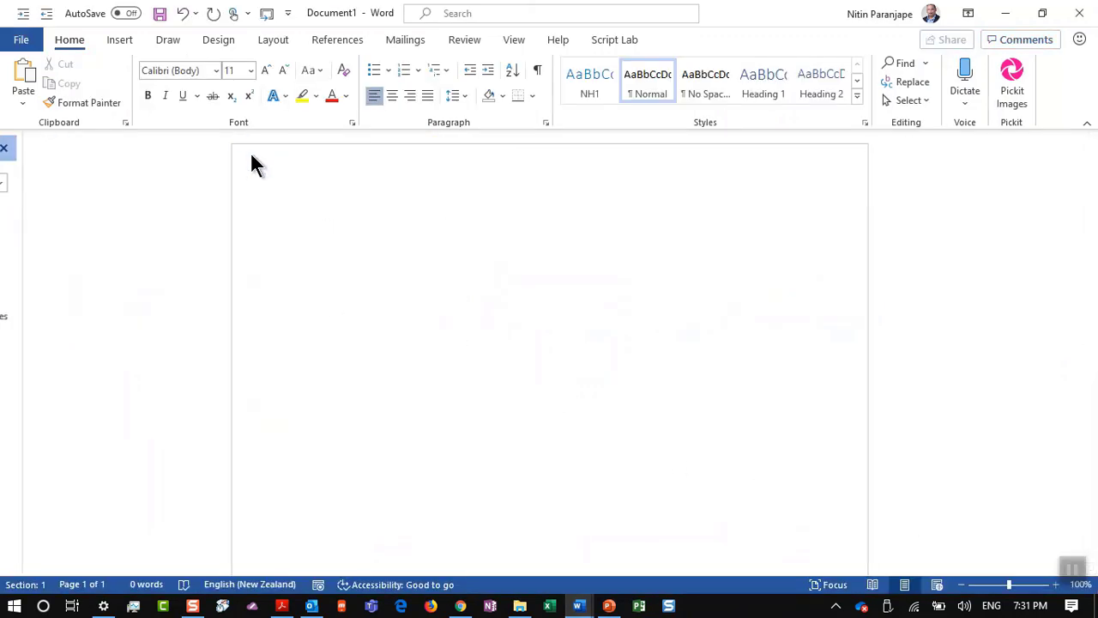
left_click(130, 38)
left_click(113, 102)
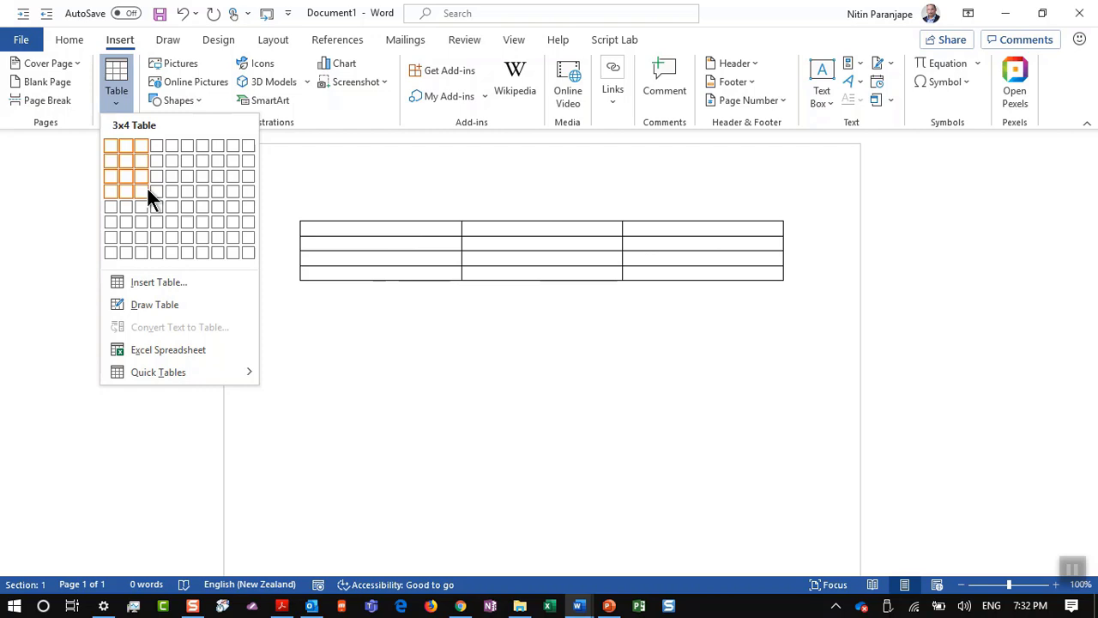
left_click(146, 186)
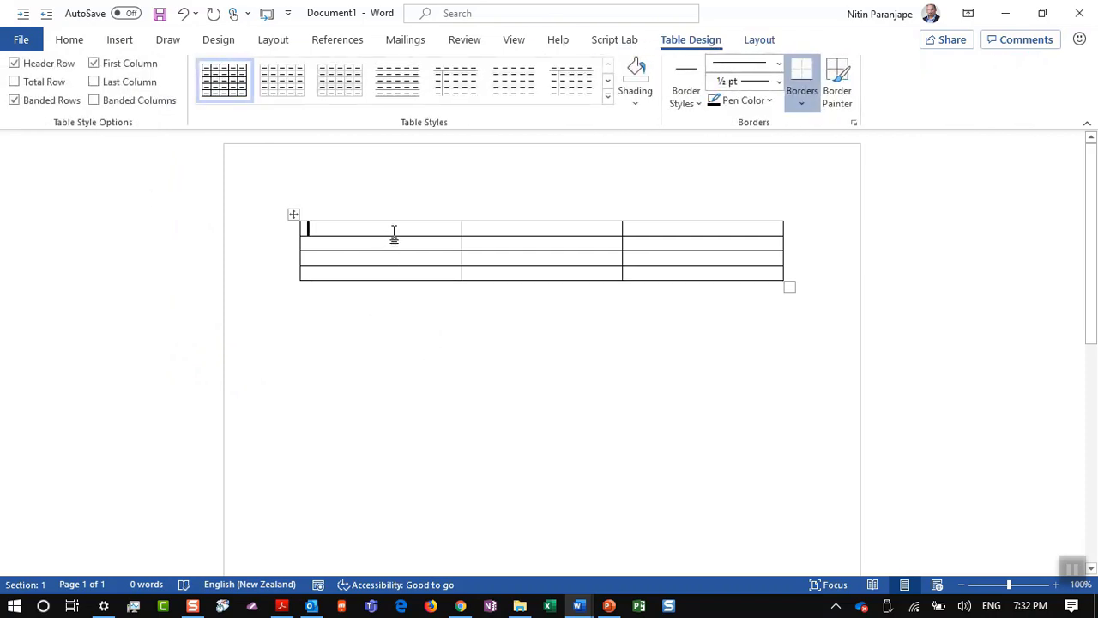
Step: Type the Name and Address labels and a colon beside Name, then copy the colon
type("Name")
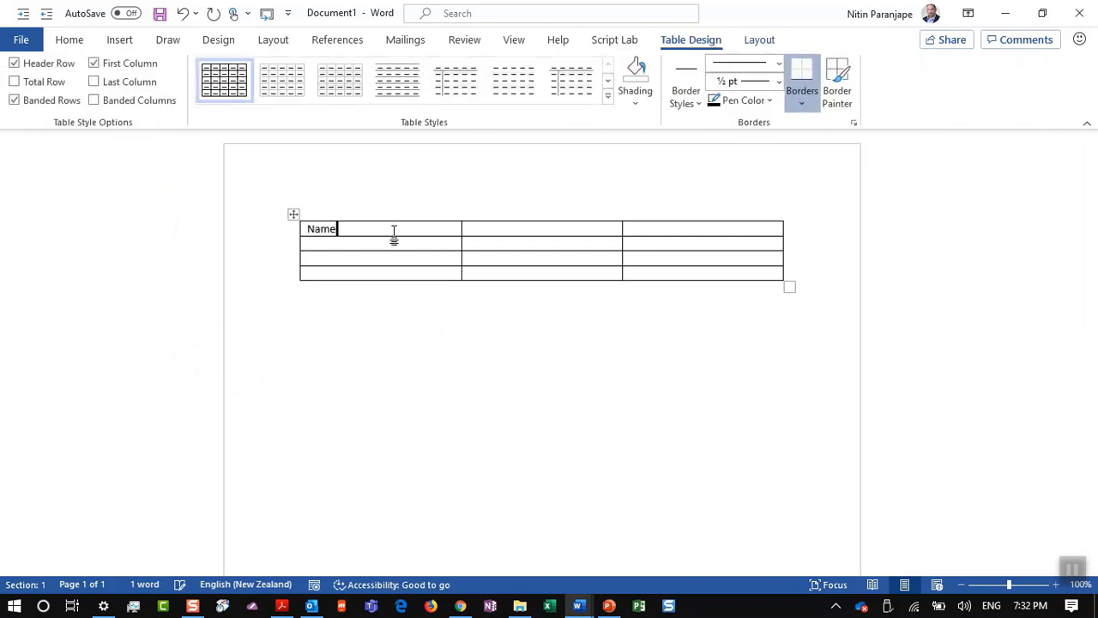
key("Down")
type("Address")
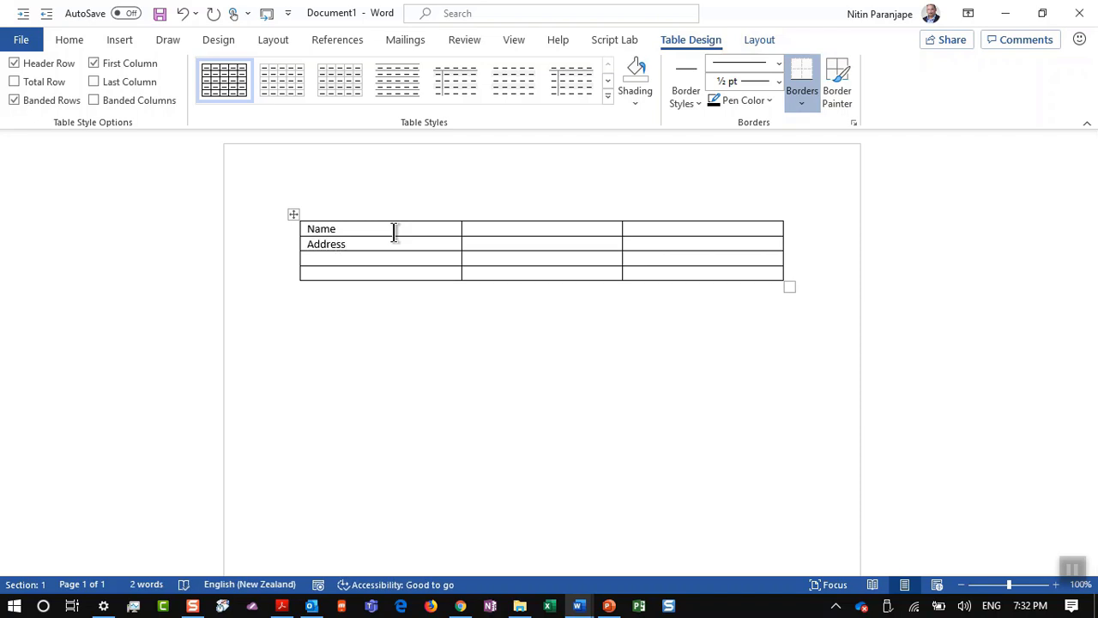
key("Up")
key("Tab")
type(":")
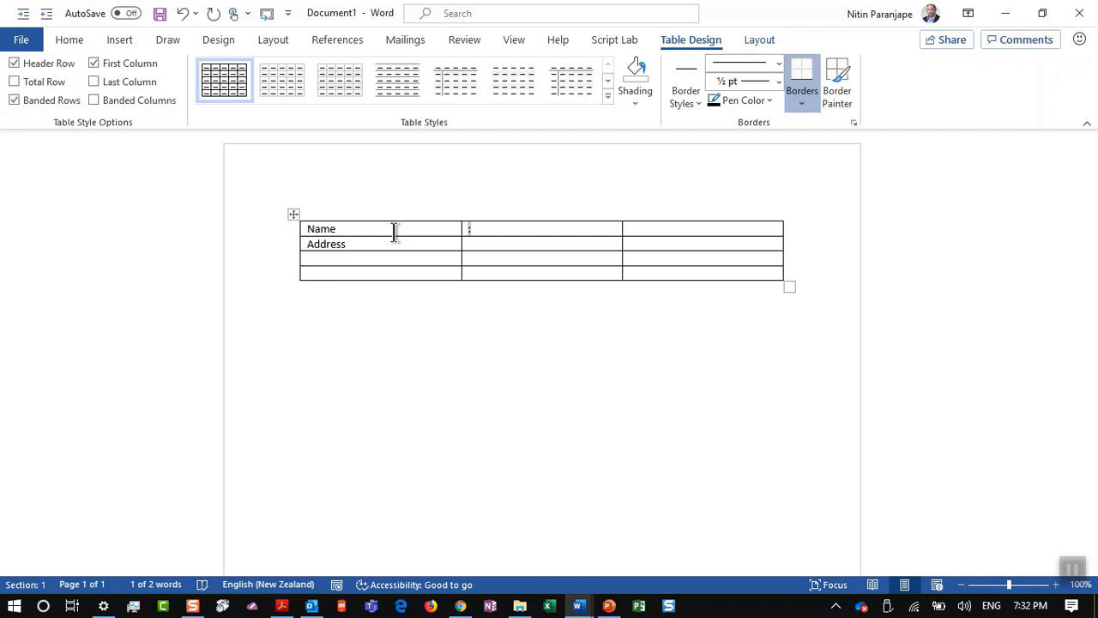
key("Down")
key("Down")
key("Tab")
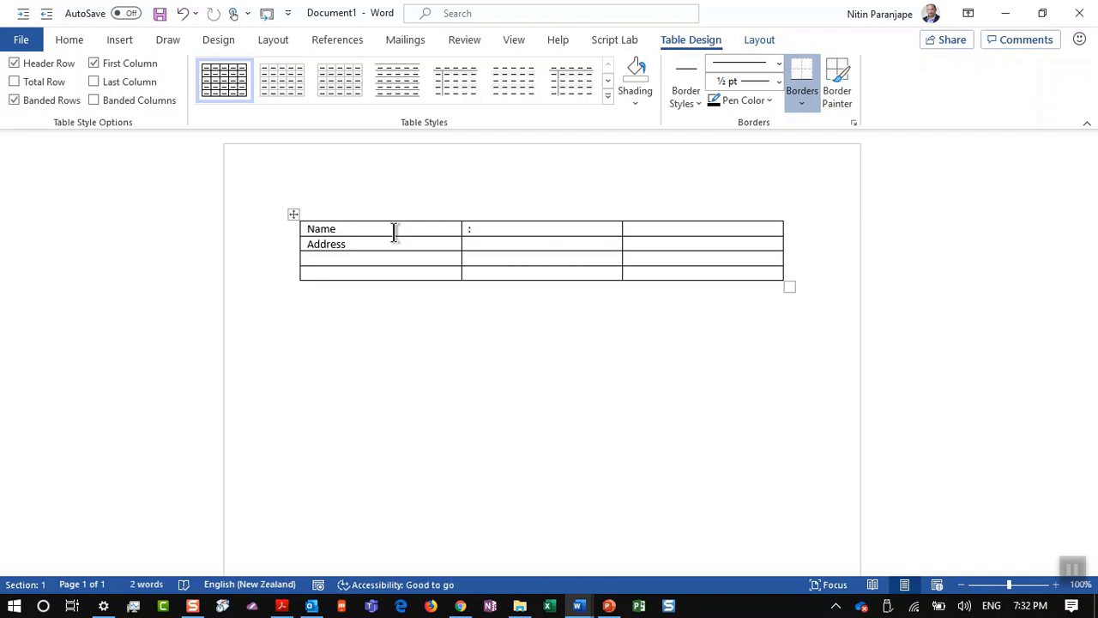
key("Left")
key("Up")
key("Right")
key("Right")
key("Tab")
Step: Paste colons into the second column of rows 2 to 4 and add the Date of birth label
key("shift+Down")
key("shift+Down")
type(": : :")
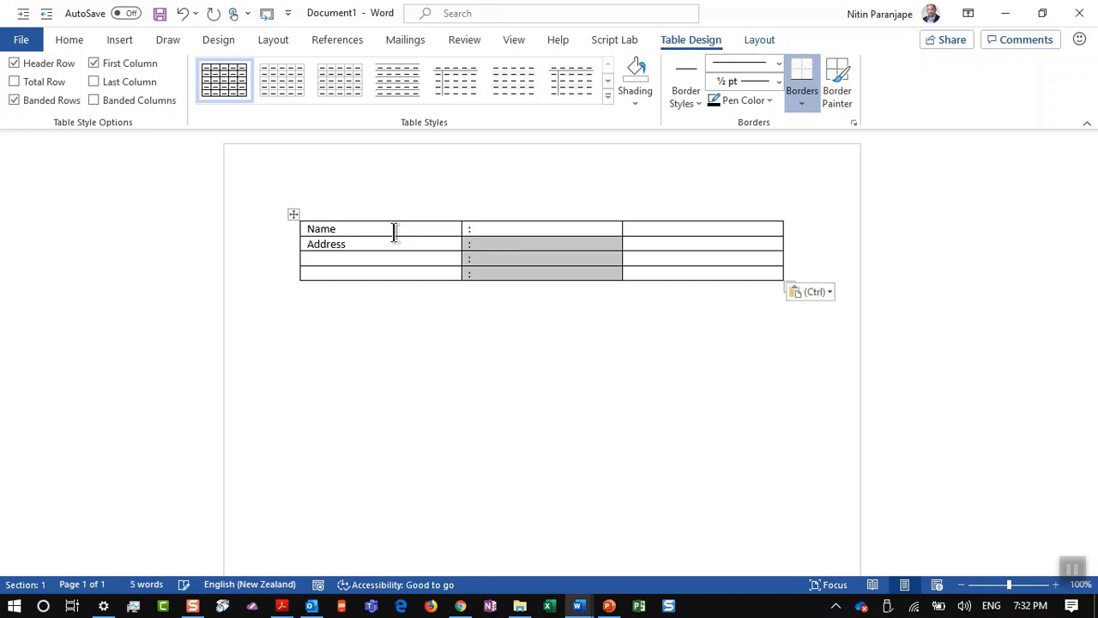
key("Escape")
key("Left")
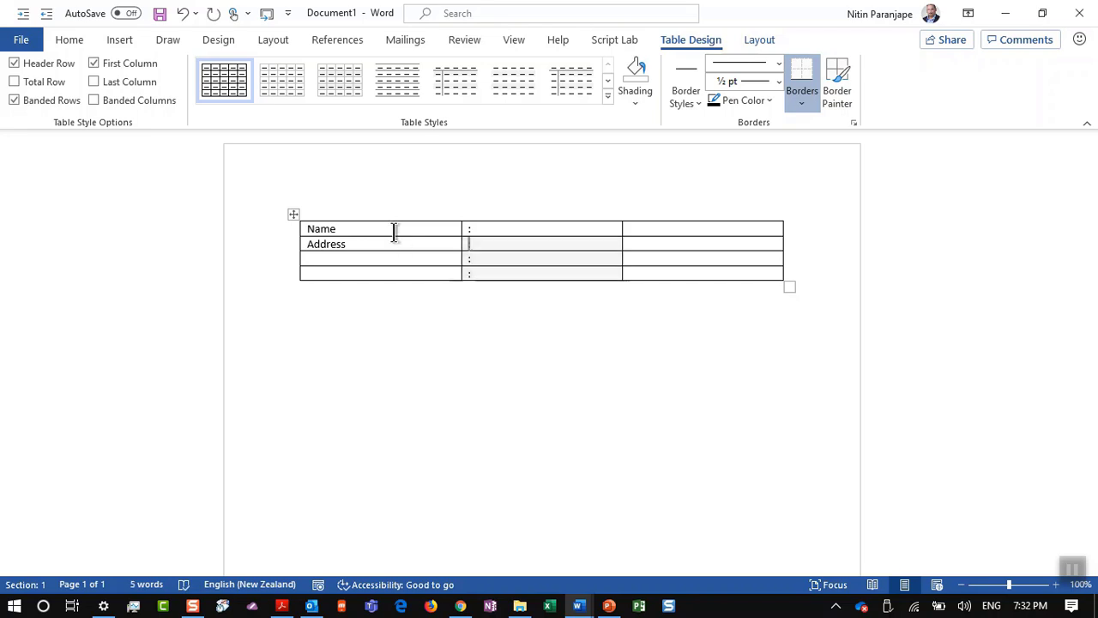
key("Left")
key("Down")
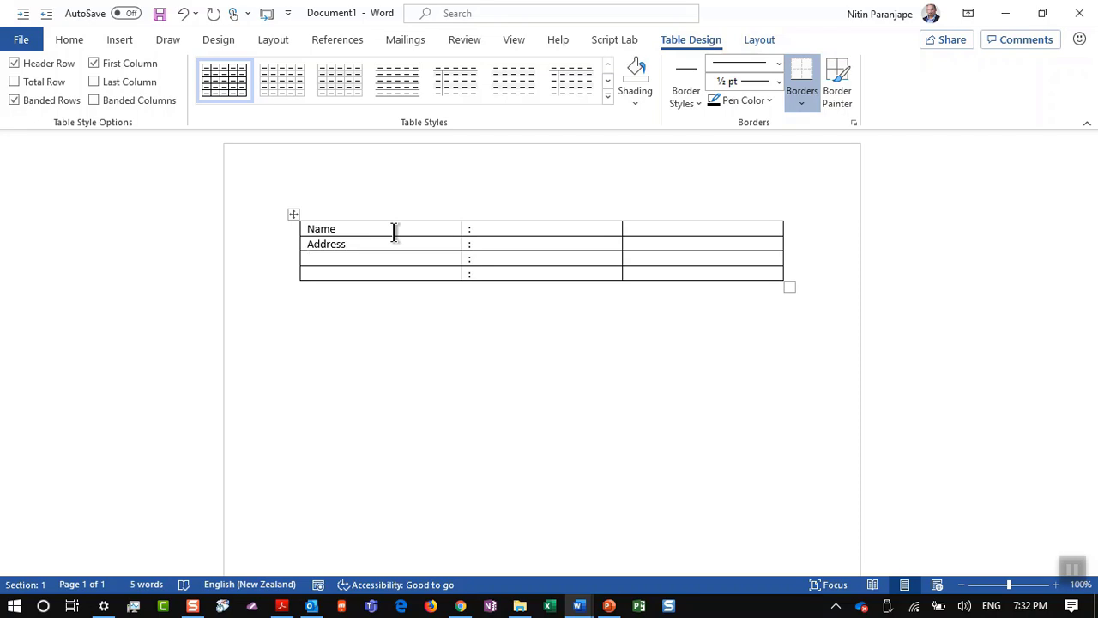
type("Date of birth")
Step: Fill in the person's name, the city and the 10 Apr date of birth
key("Up")
key("Up")
key("Tab")
key("Tab")
type("Nitin")
key("Tab")
key("Tab")
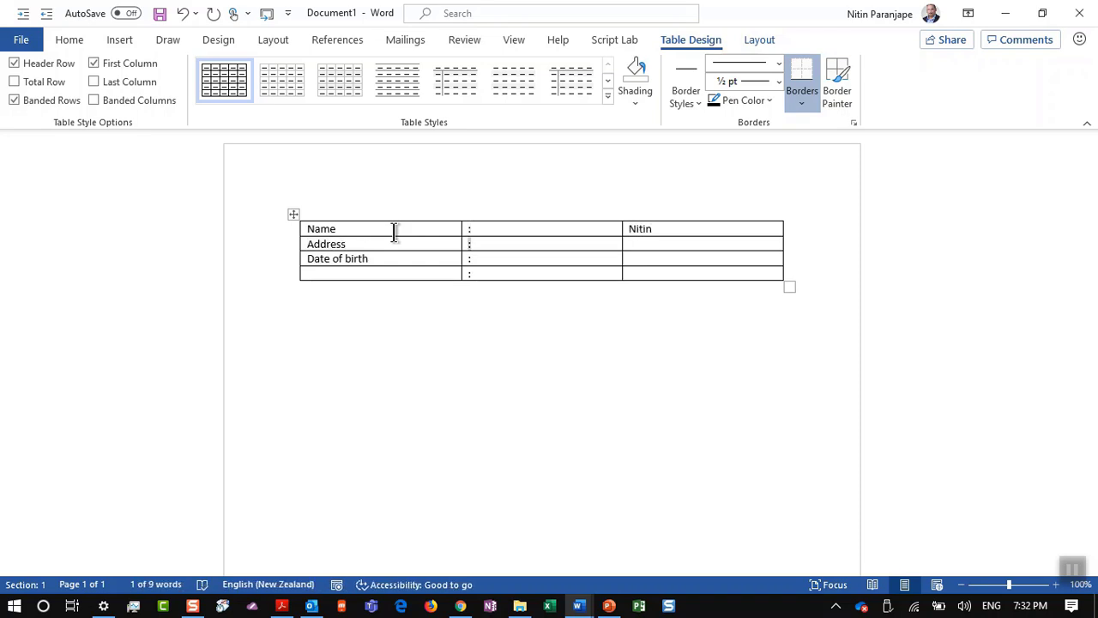
key("Tab")
type("10 Ap")
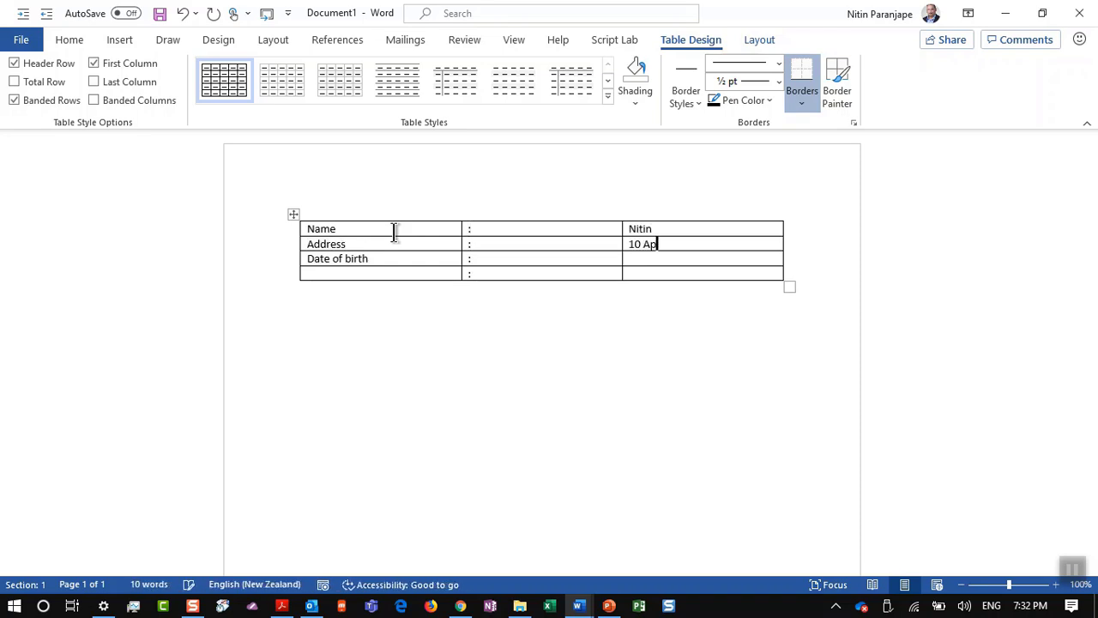
type("r")
key("Tab")
key("shift+Tab")
key("ctrl+c")
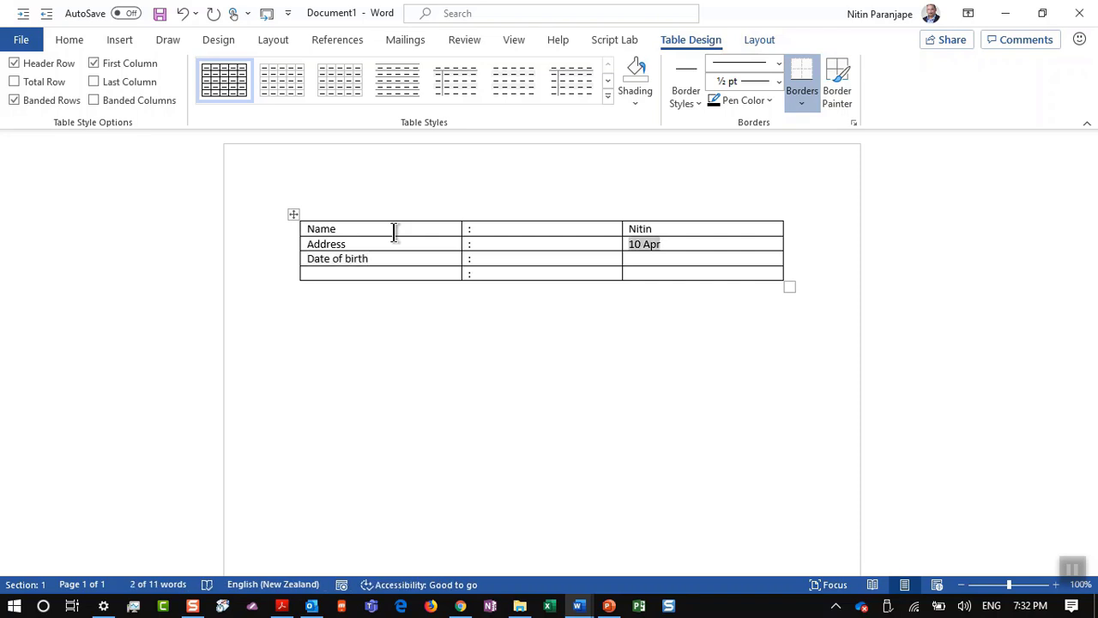
key("BackSpace")
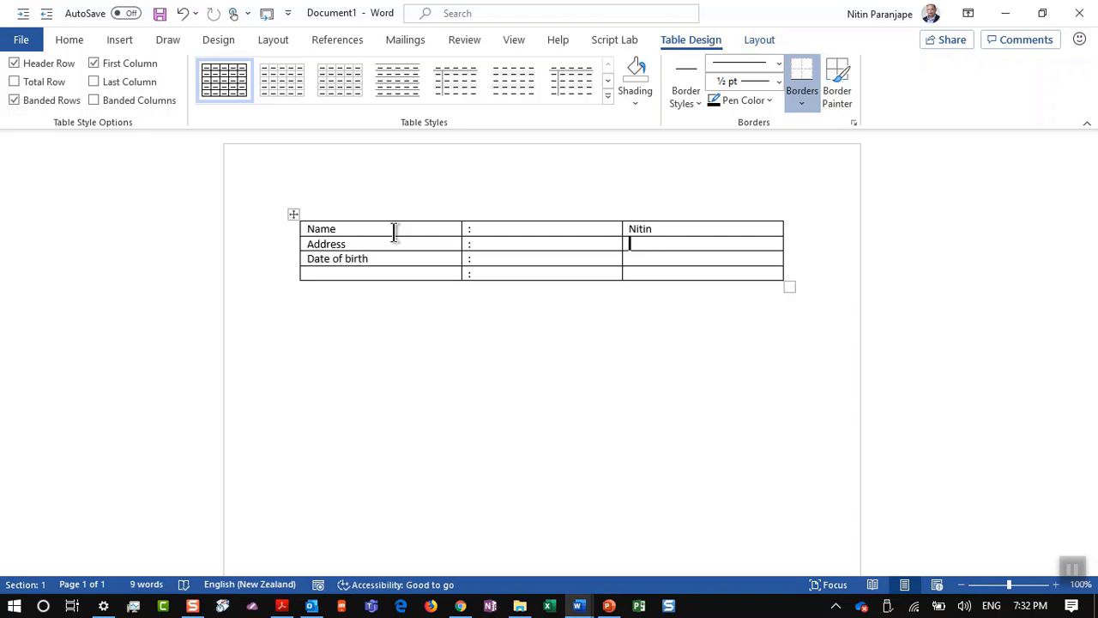
type("Mumbai")
key("Tab")
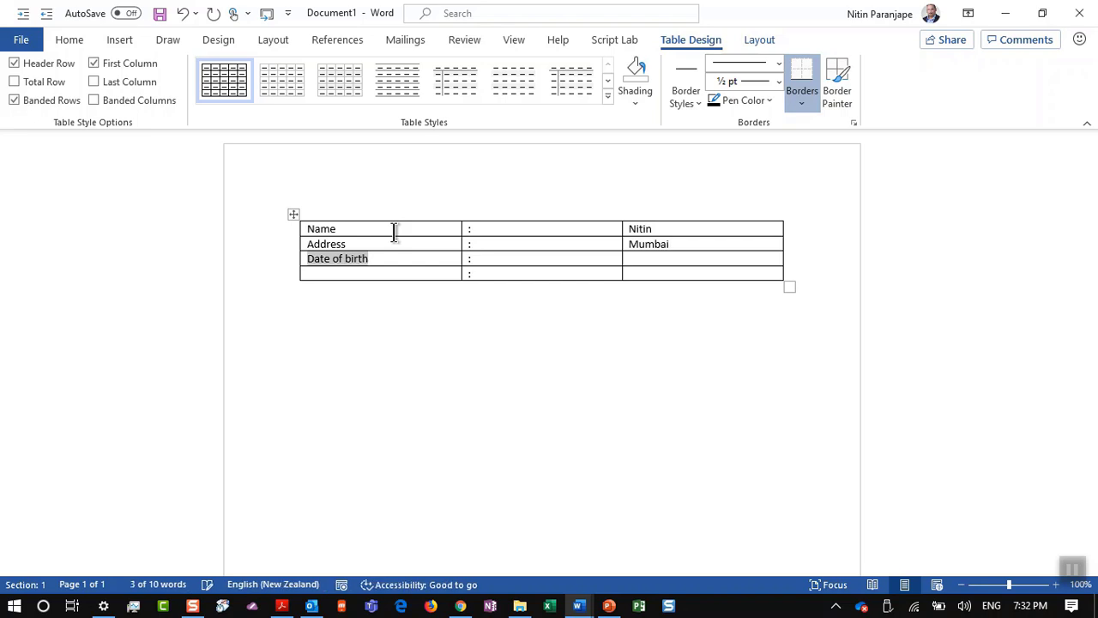
key("Tab")
key("Tab")
key("ctrl+v")
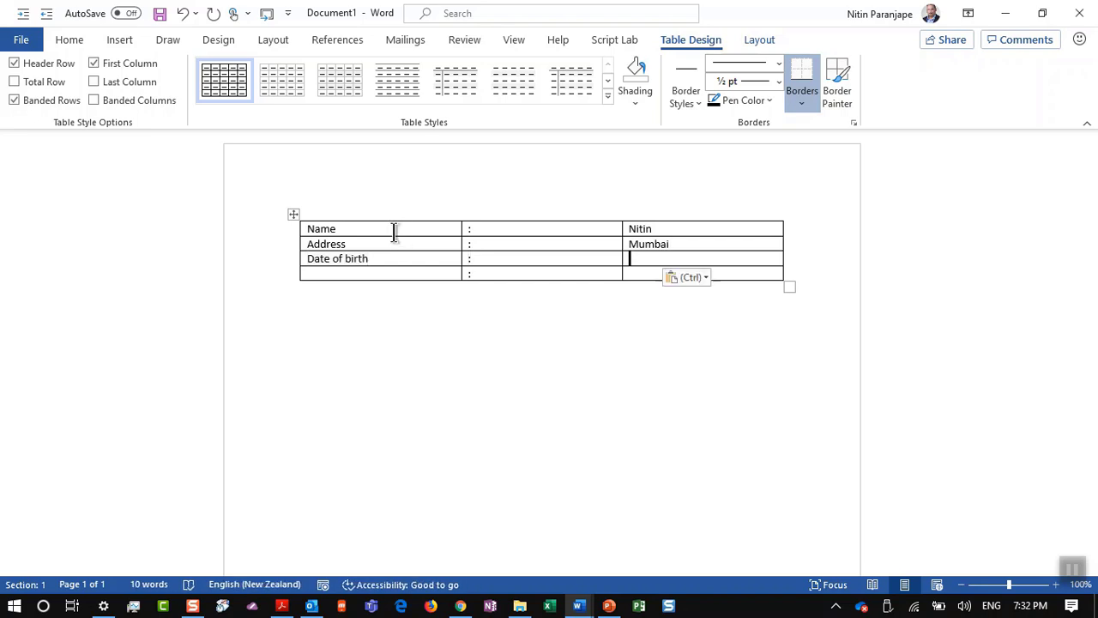
Step: Add the postcode and country on separate lines beneath the city in the Address cell
key("Up")
key("Right")
key("Return")
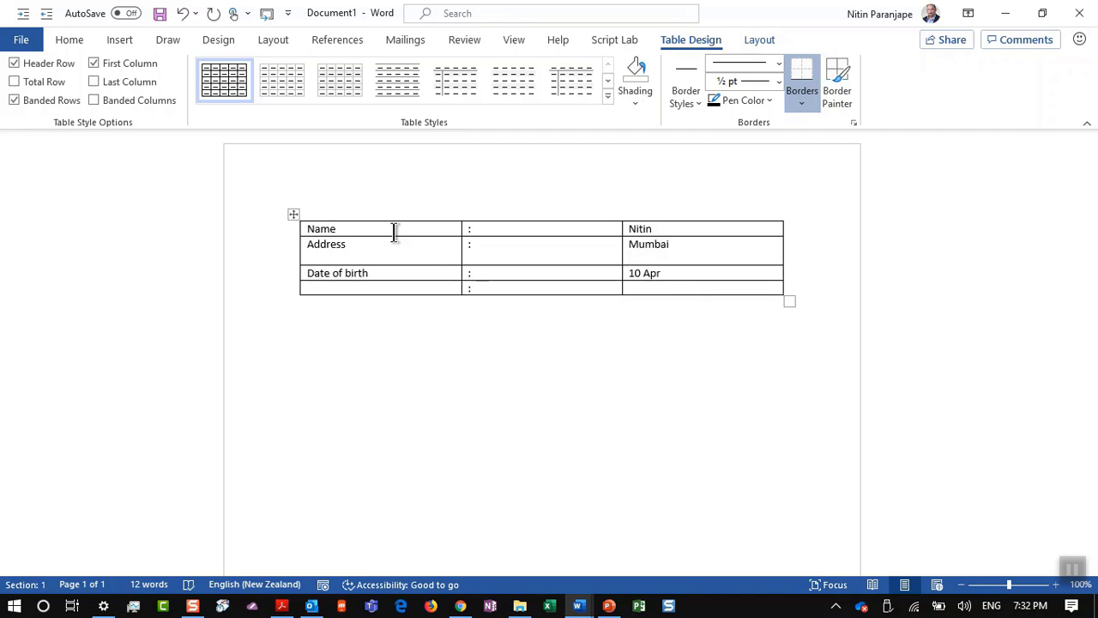
type("400001")
key("Return")
type("India")
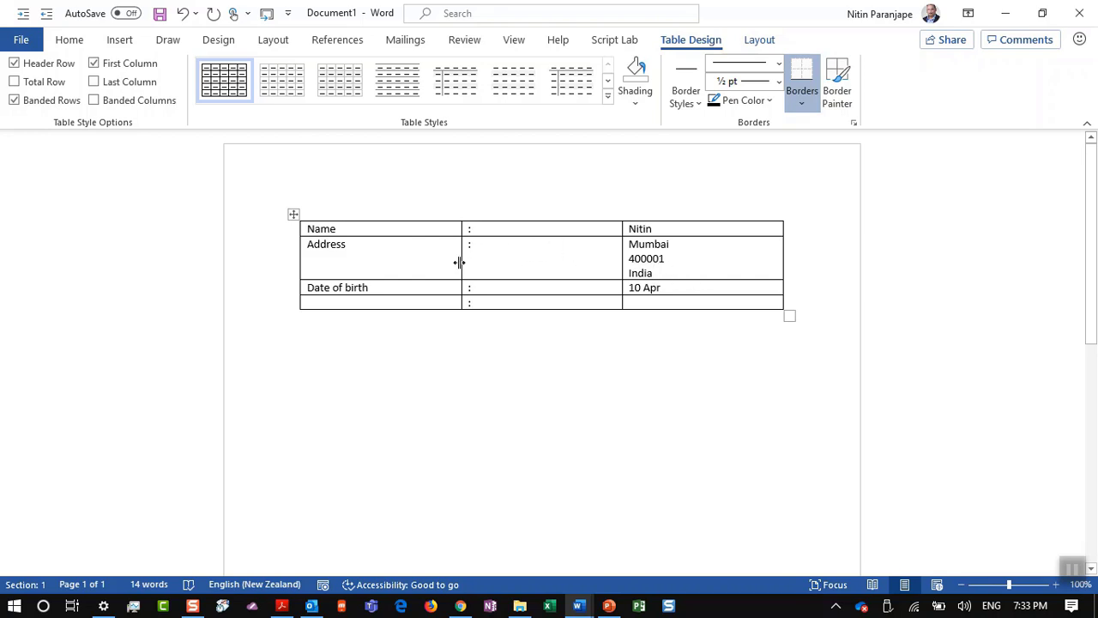
Step: AutoFit the table columns to their contents and drag the last column wider
left_click(521, 257)
left_click(763, 41)
left_click(495, 107)
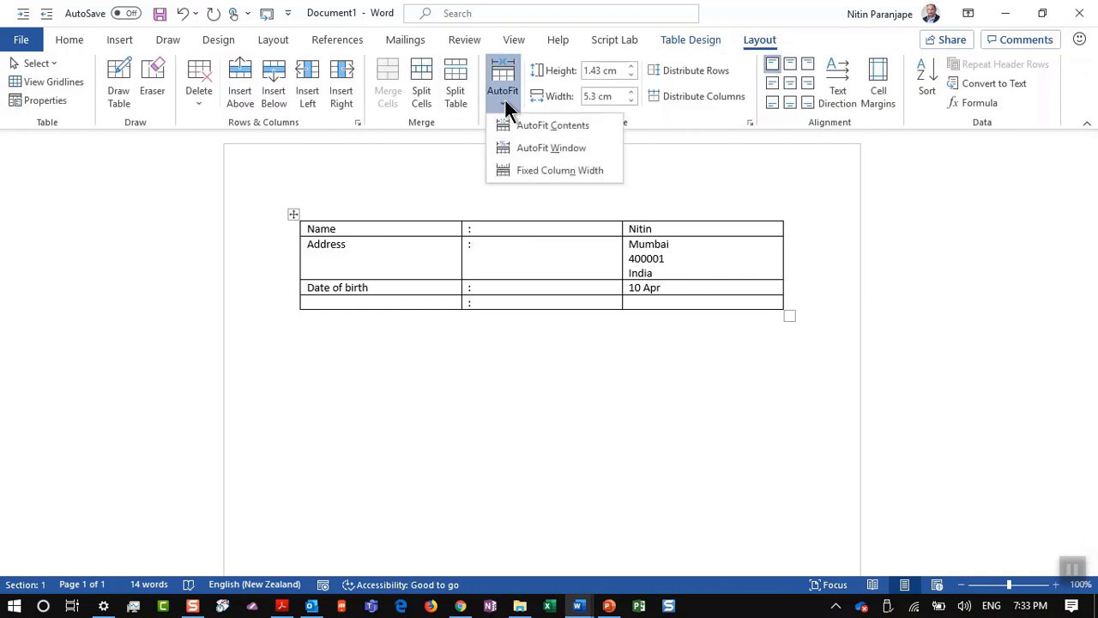
left_click(534, 151)
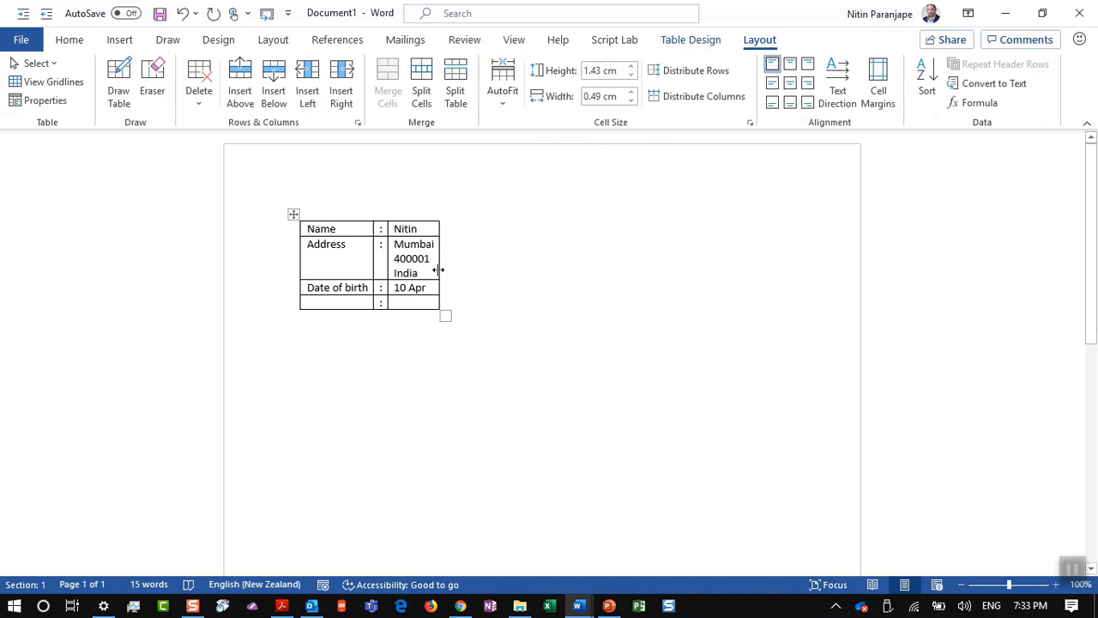
left_click_drag(438, 270, 550, 287)
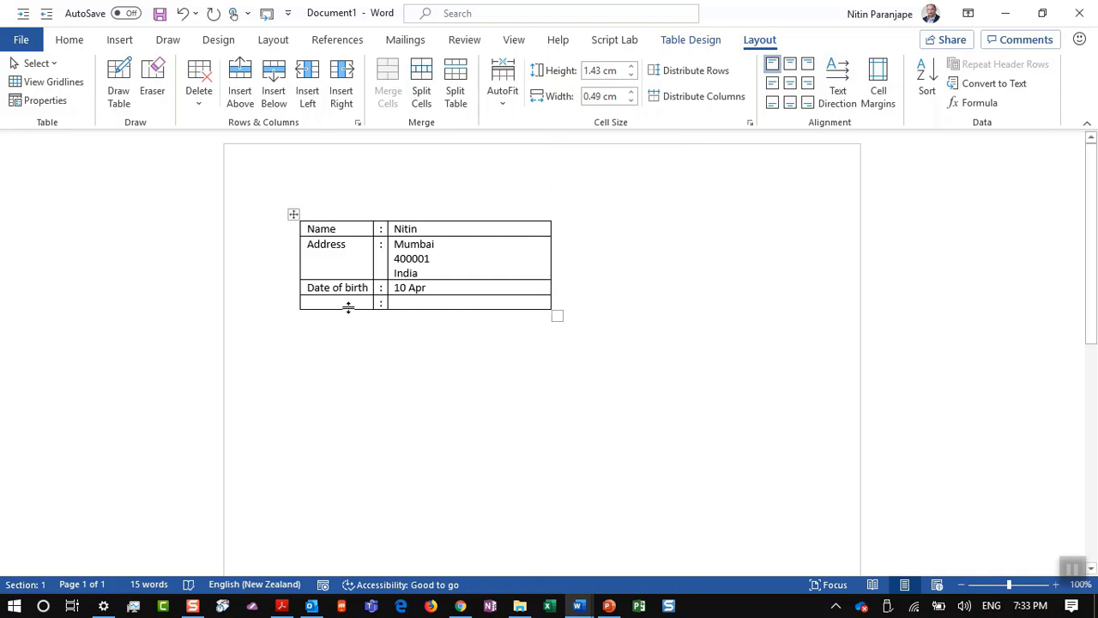
Step: Fill the last row with Qualification and the value MD Gyn
left_click(348, 303)
type("Q")
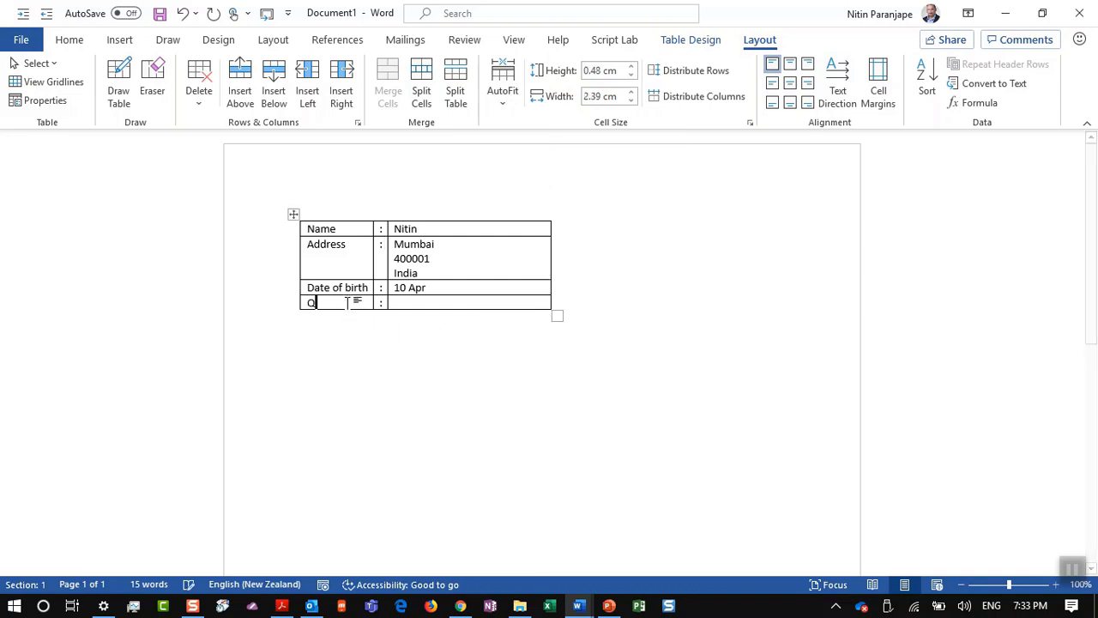
type("ualification")
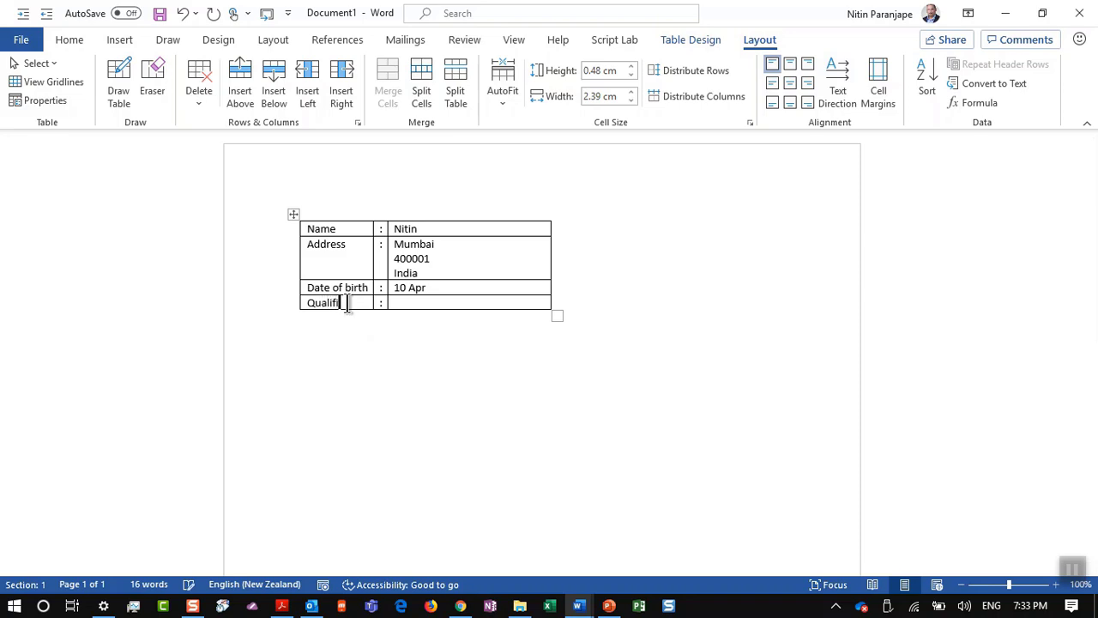
key("Tab")
key("Tab")
type("MD Gyn")
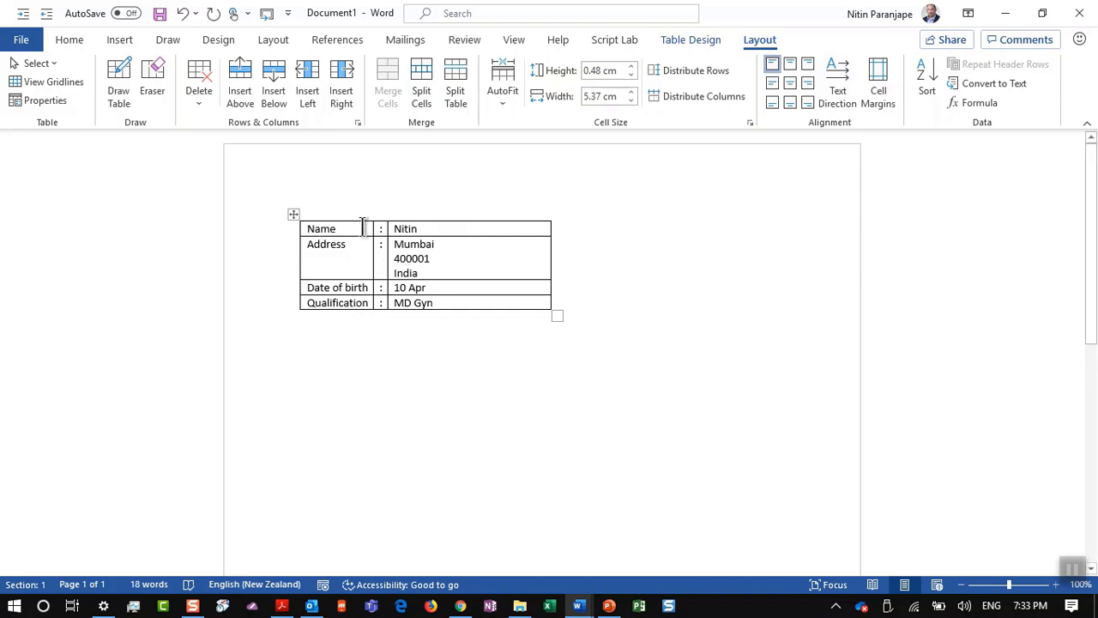
left_click(294, 214)
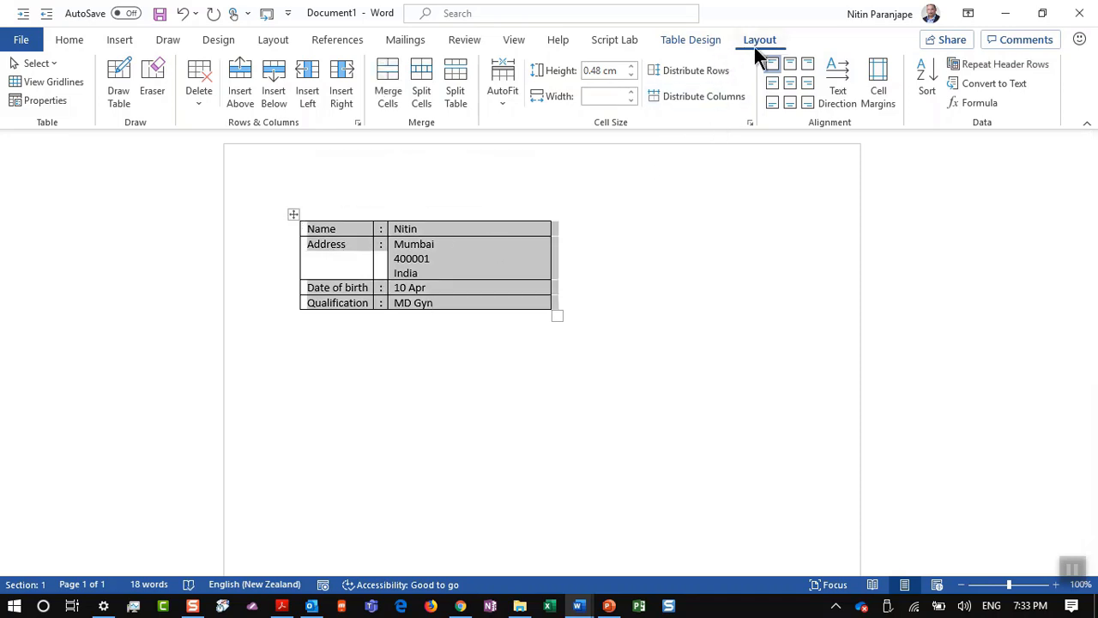
Step: Apply No Border to the whole details table
left_click(705, 44)
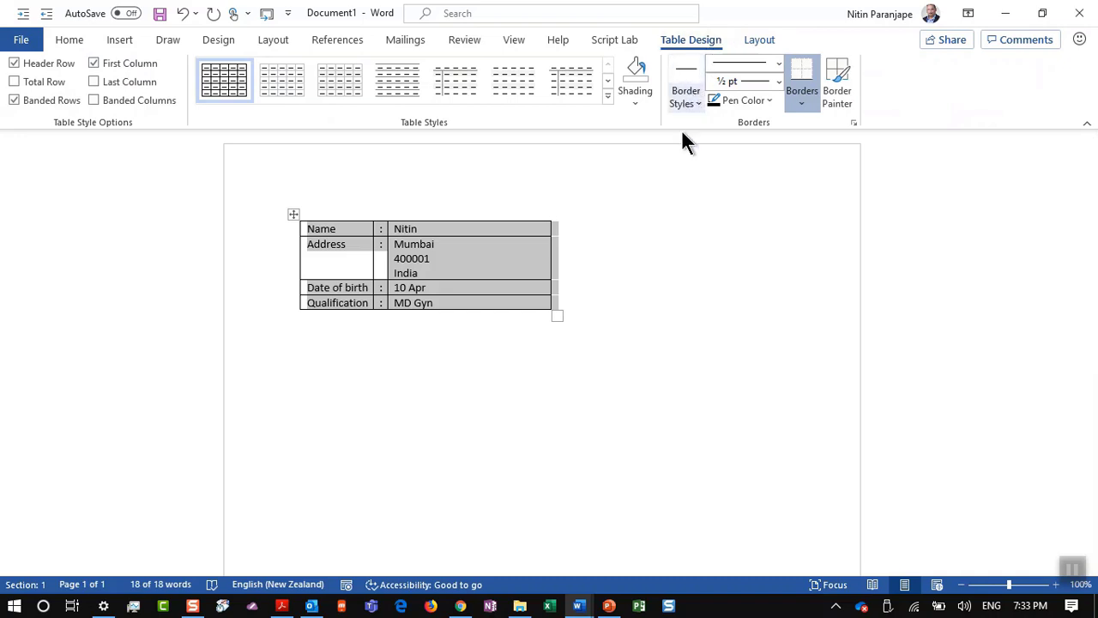
left_click(801, 103)
left_click(830, 214)
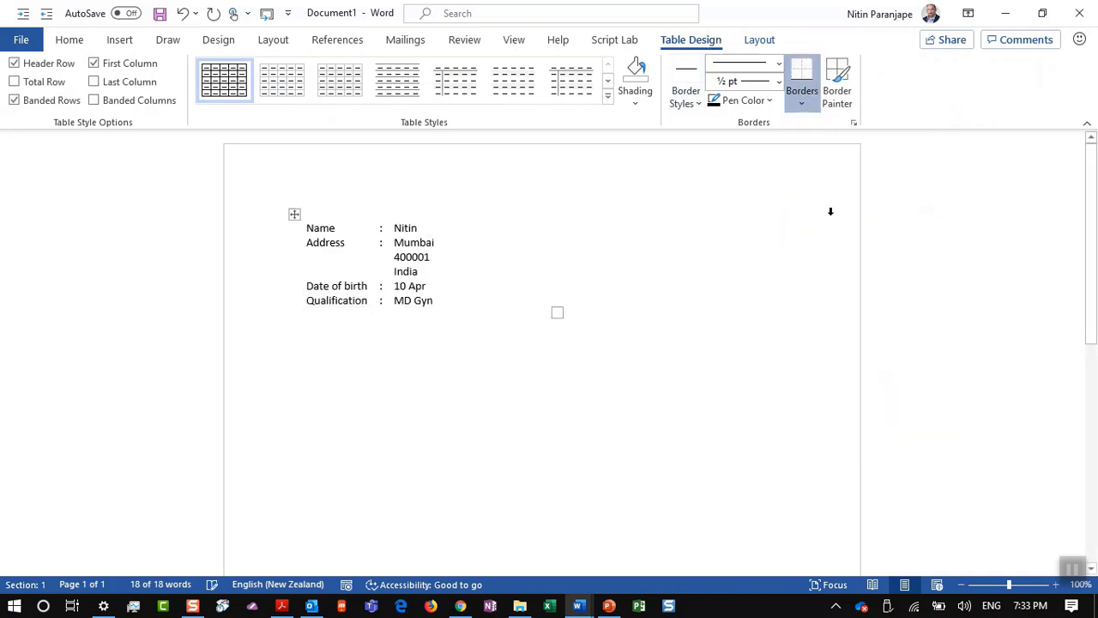
left_click(508, 356)
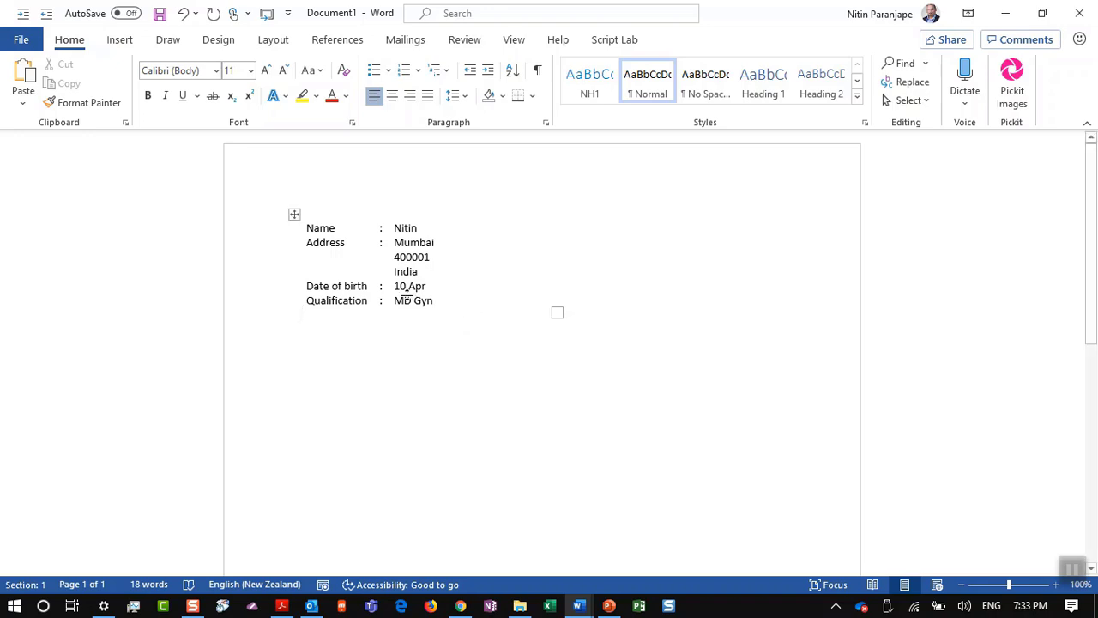
left_click(371, 290)
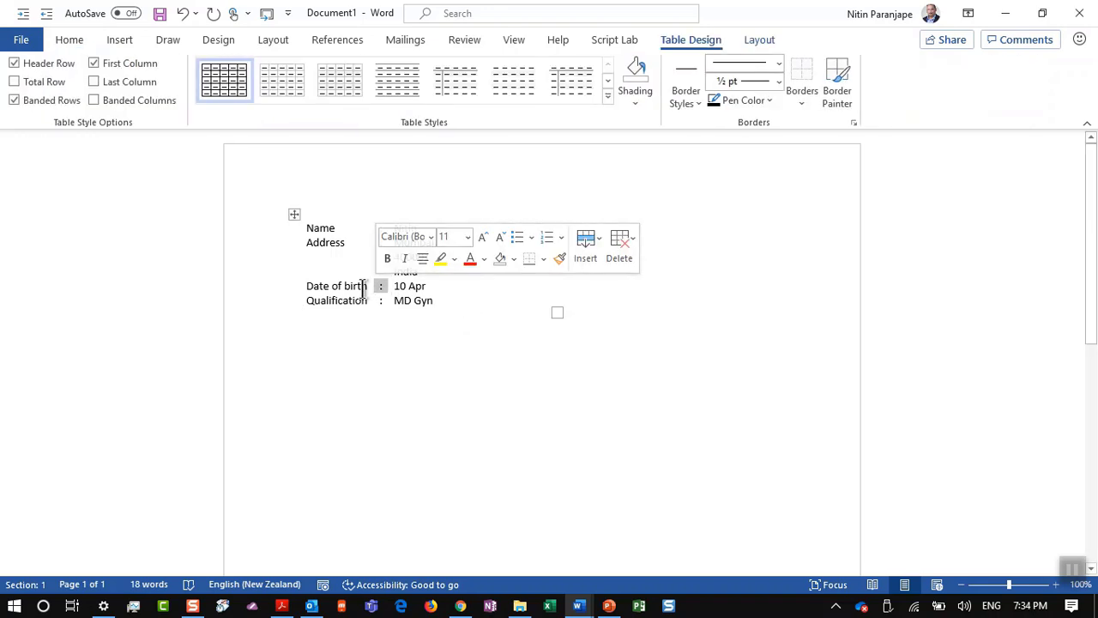
left_click(363, 287)
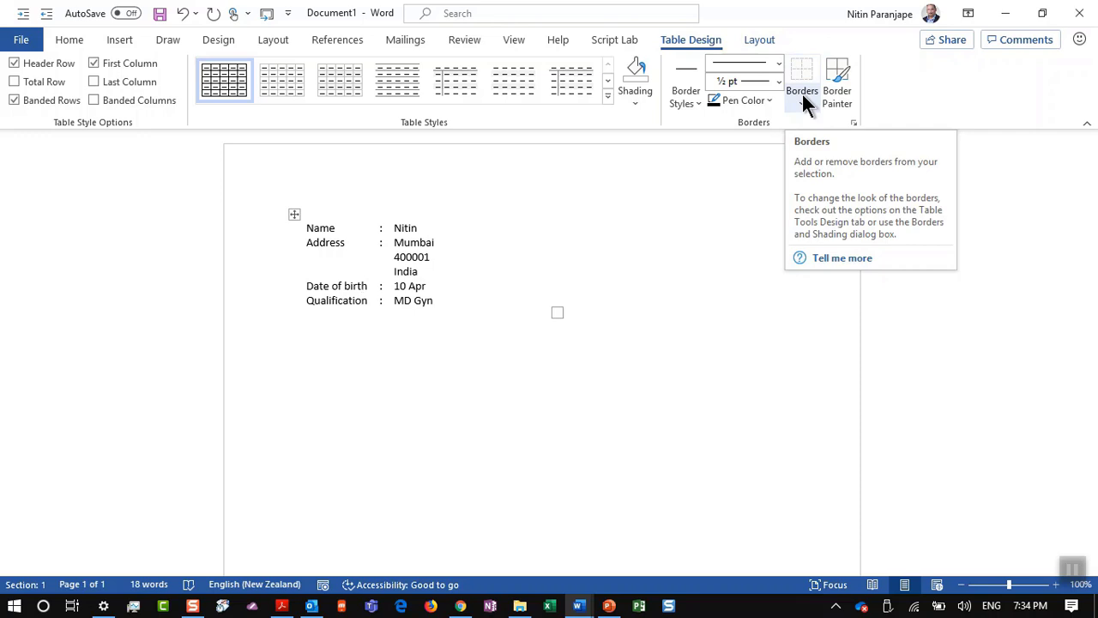
Step: Show the table's dashed gridlines, then hide them again
left_click(749, 40)
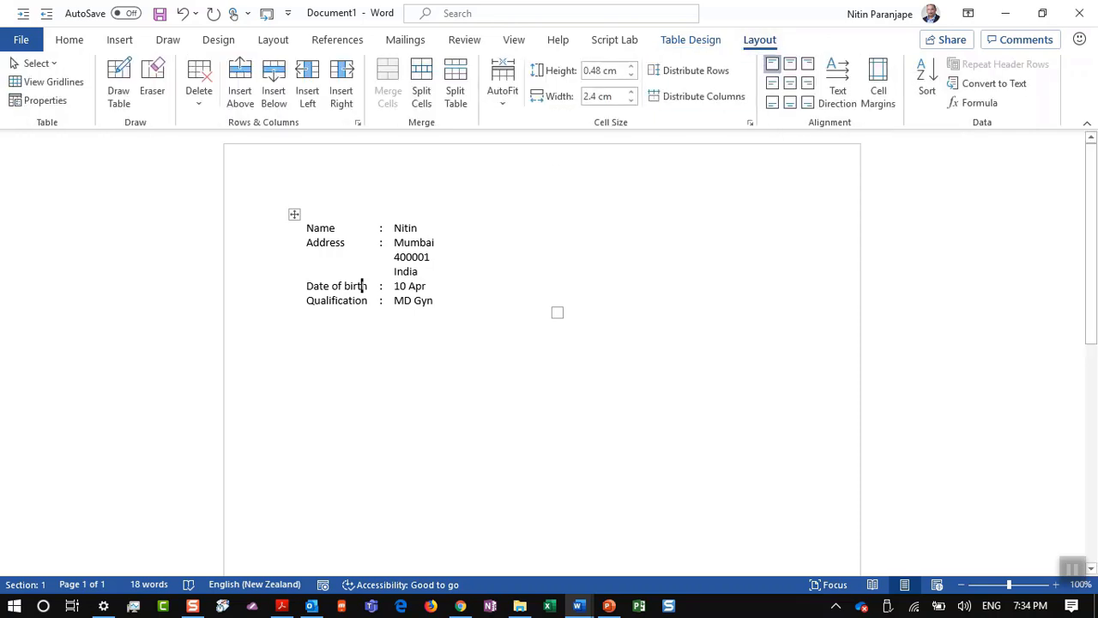
left_click(53, 82)
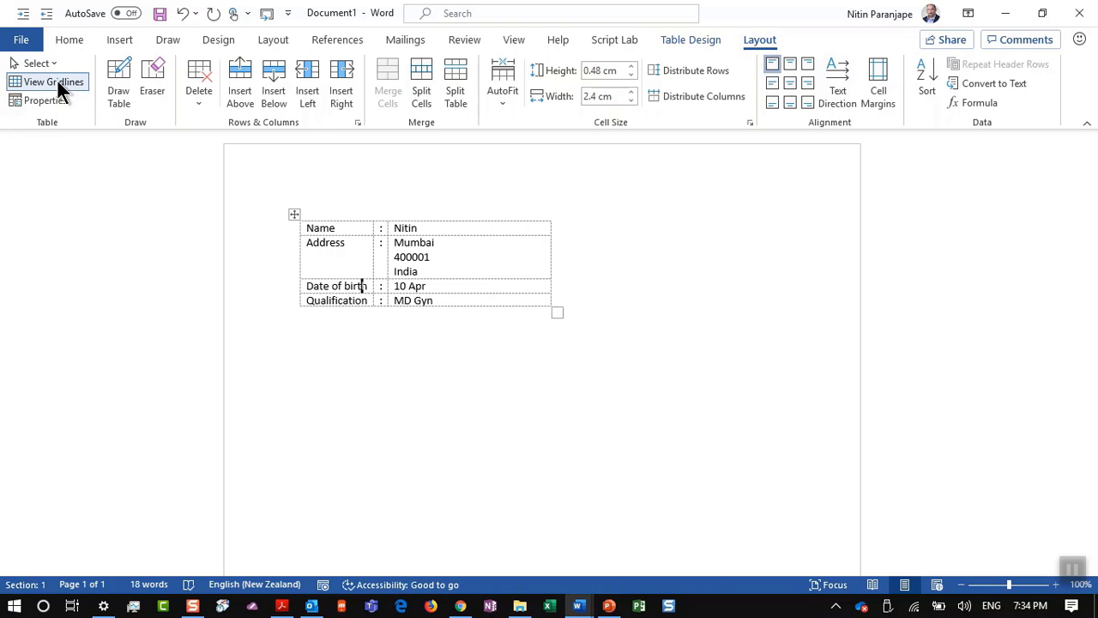
left_click(53, 82)
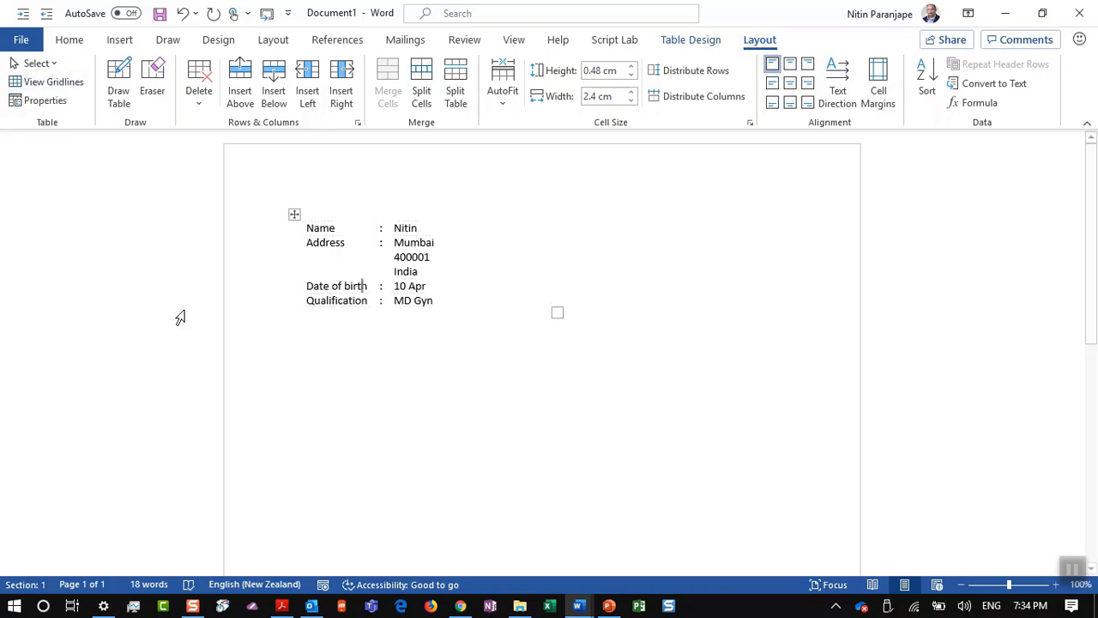
left_click(362, 345)
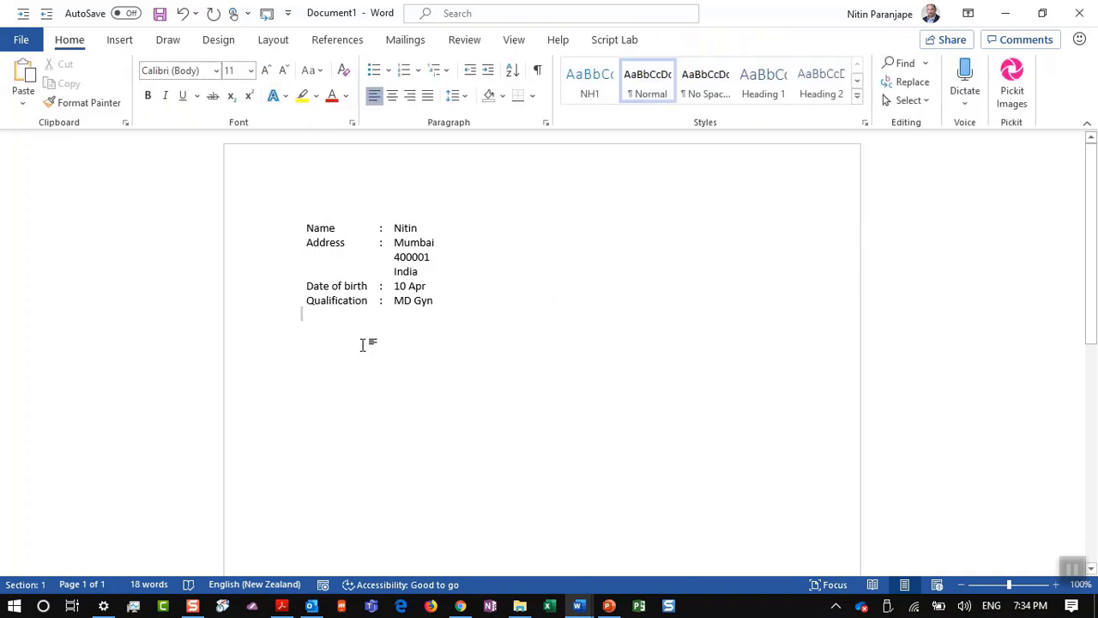
Step: Insert a 6-column by 4-row table below the details
key("Return")
key("Return")
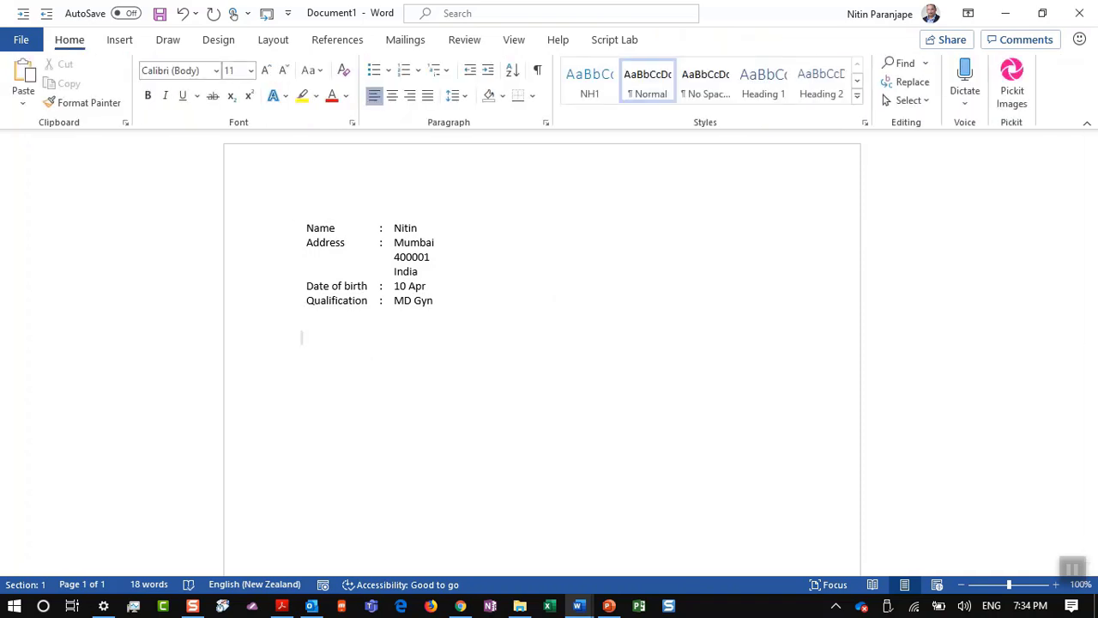
left_click(118, 41)
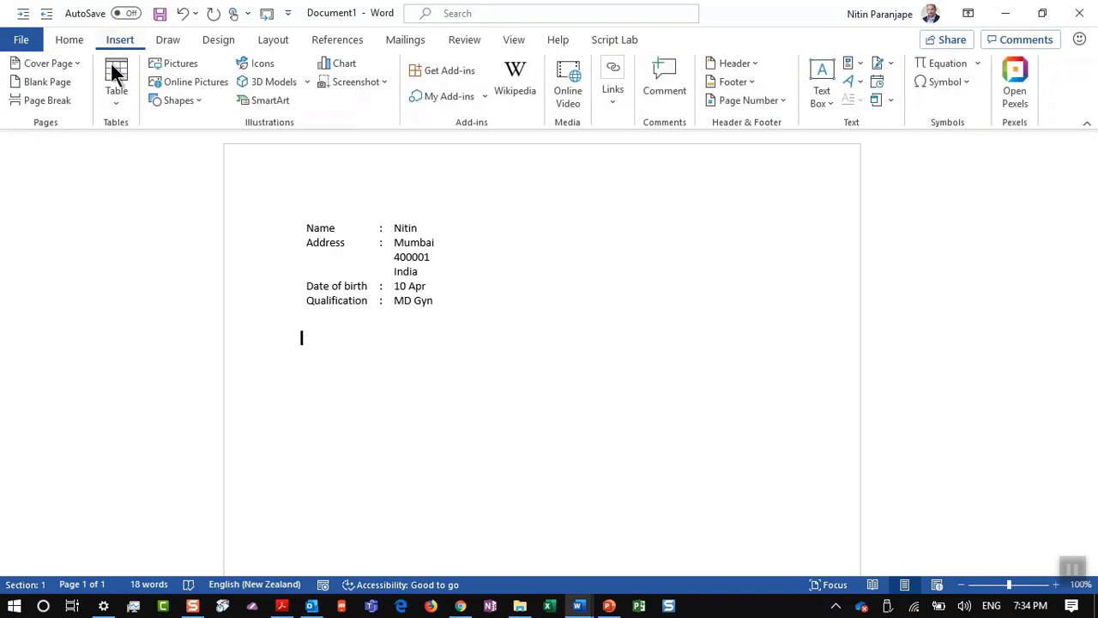
left_click(115, 79)
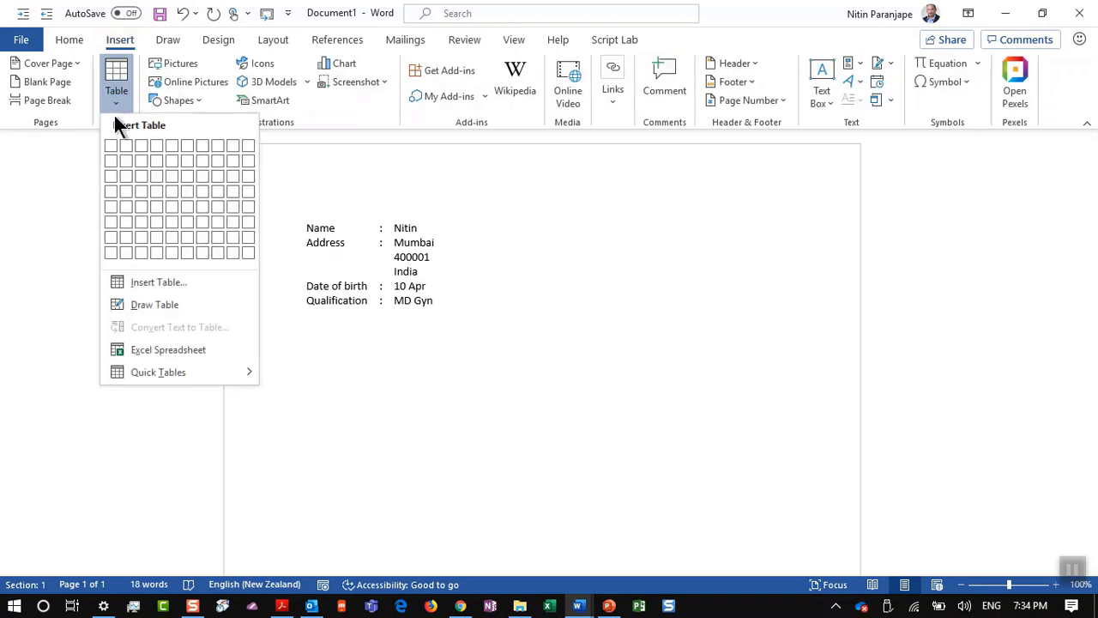
left_click(182, 195)
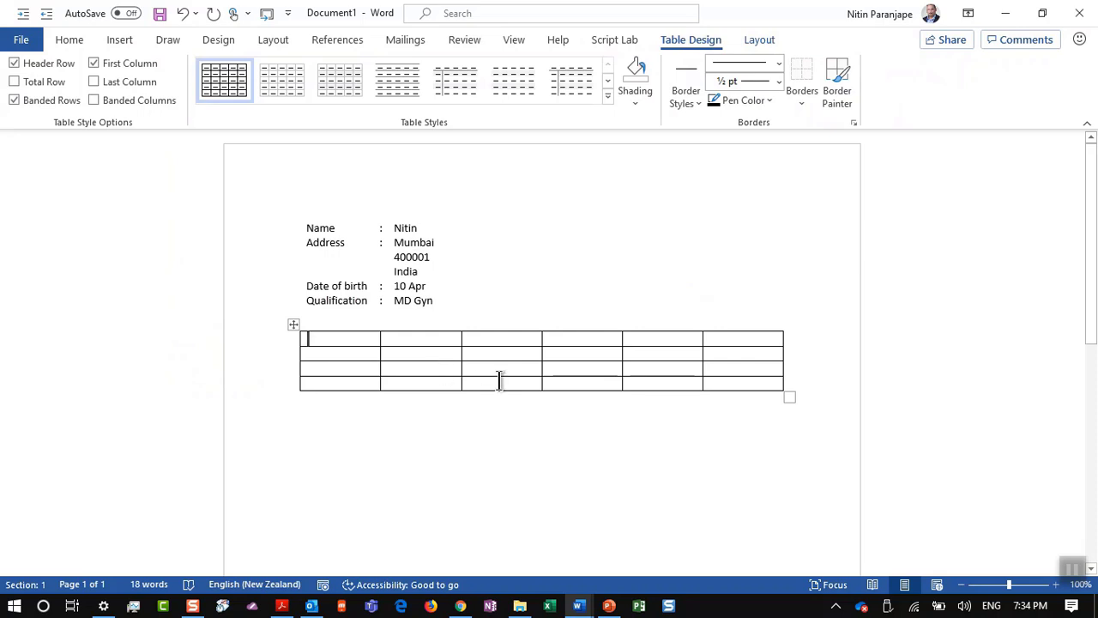
Step: Type Address in the first cell of the second row
left_click(368, 355)
type("Address")
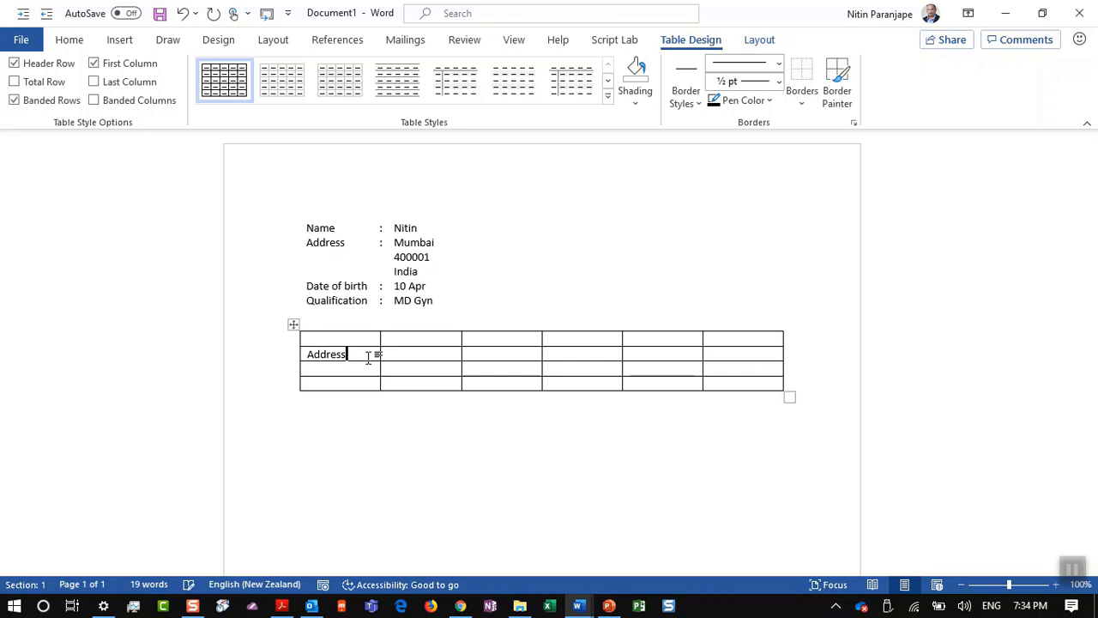
key("Tab")
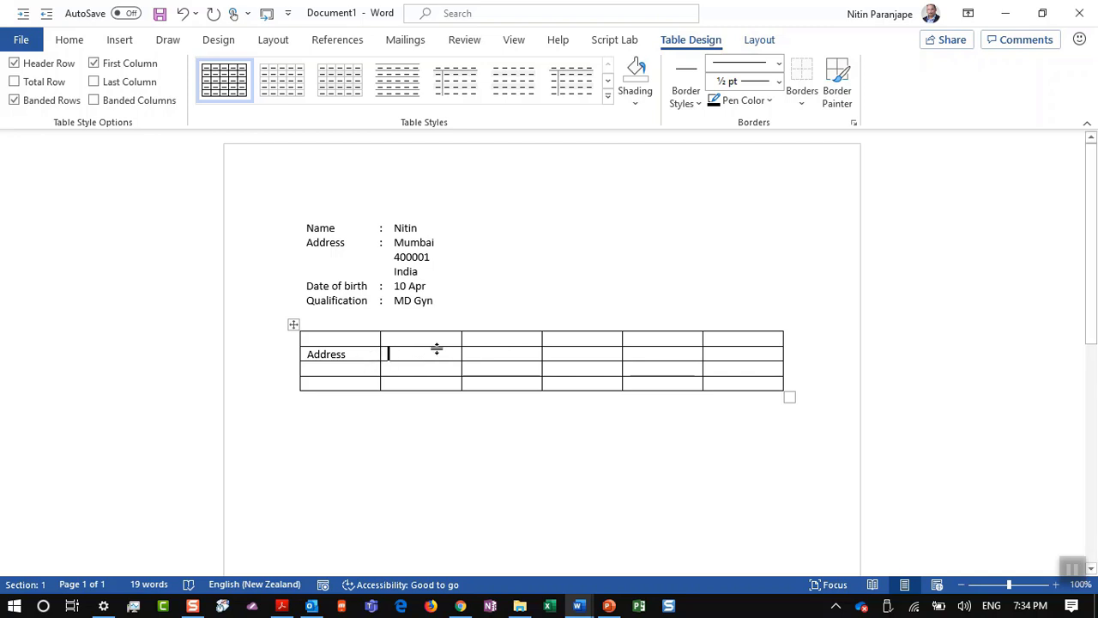
Step: Merge the cells beside Address, and merge the Address cell with the one below
left_click_drag(438, 355, 573, 369)
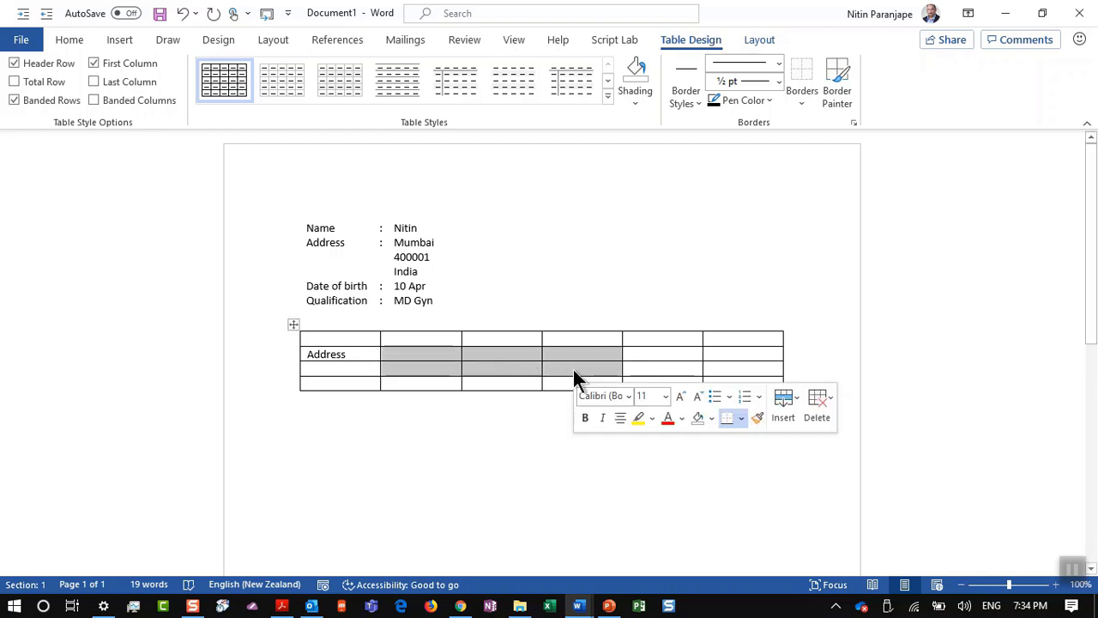
right_click(573, 370)
left_click(616, 260)
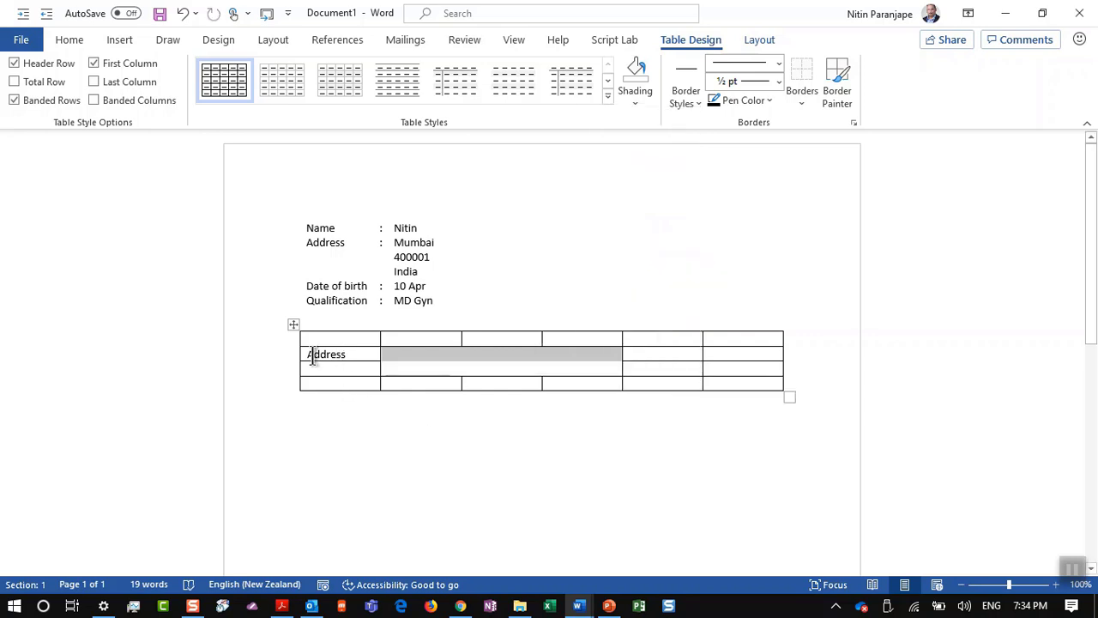
left_click_drag(313, 356, 333, 364)
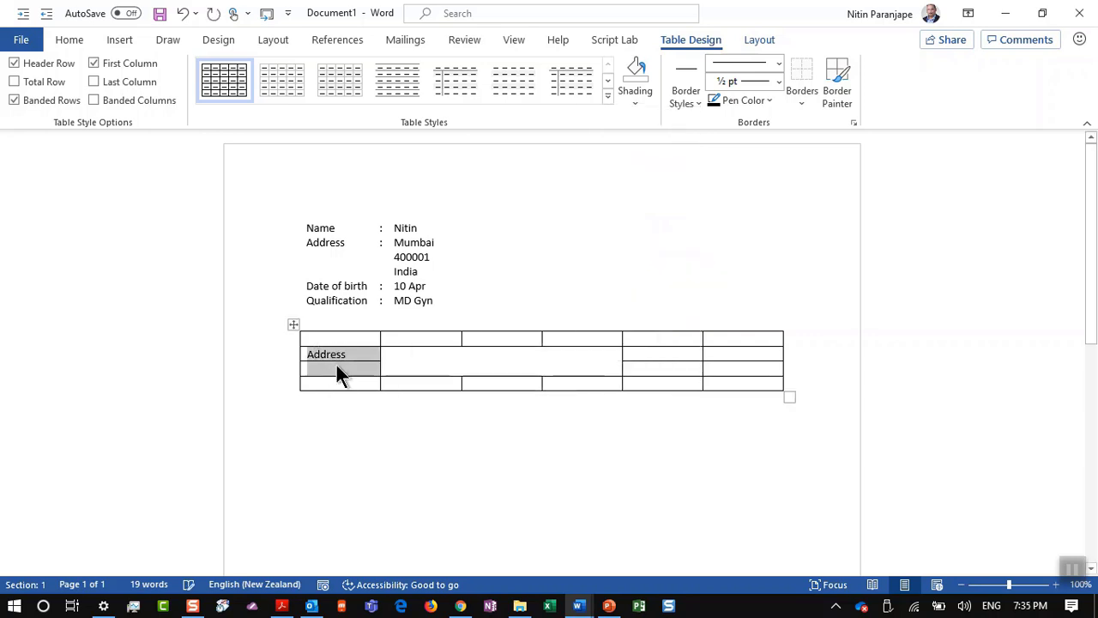
right_click(336, 364)
left_click(410, 259)
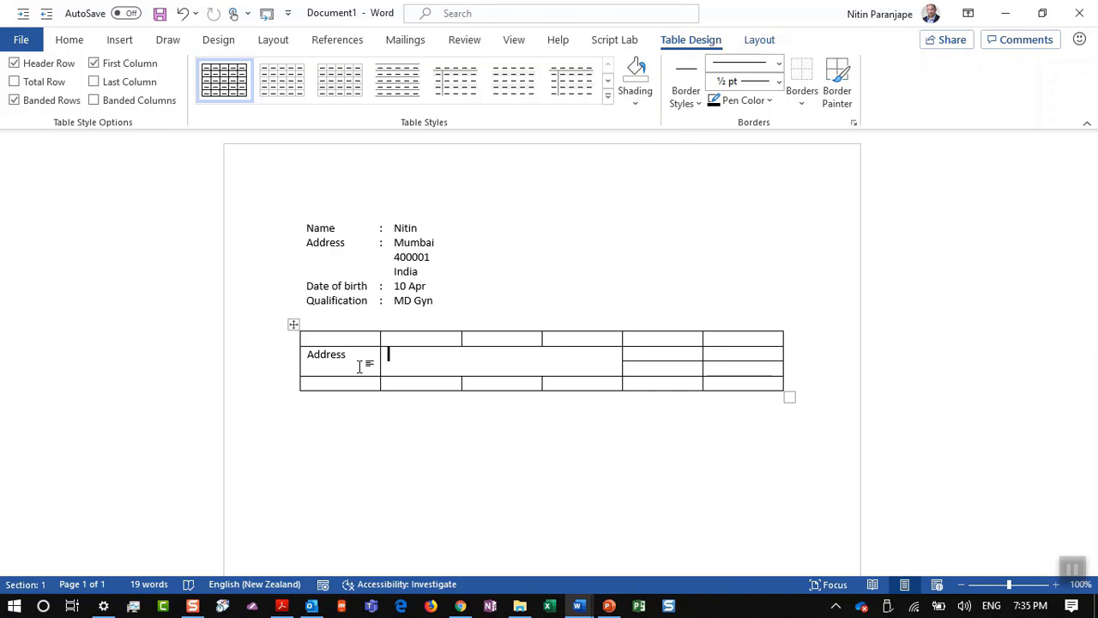
Step: Undo the merges and Address text, then select two cells in column 2, rows 2–3
key("ctrl+z")
key("ctrl+z")
key("ctrl+z")
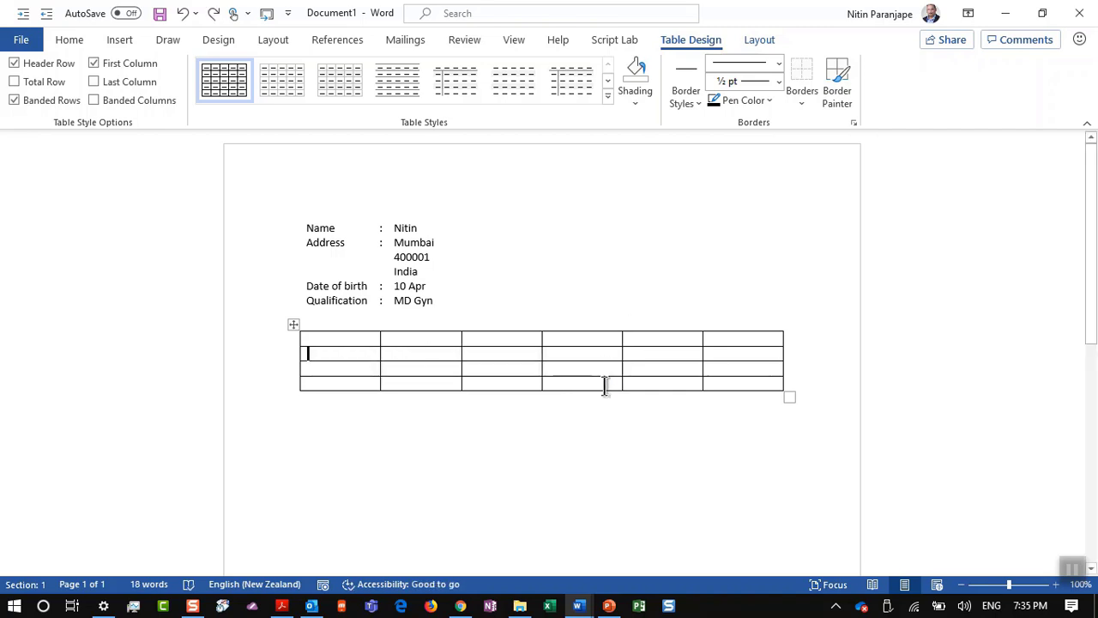
left_click(758, 41)
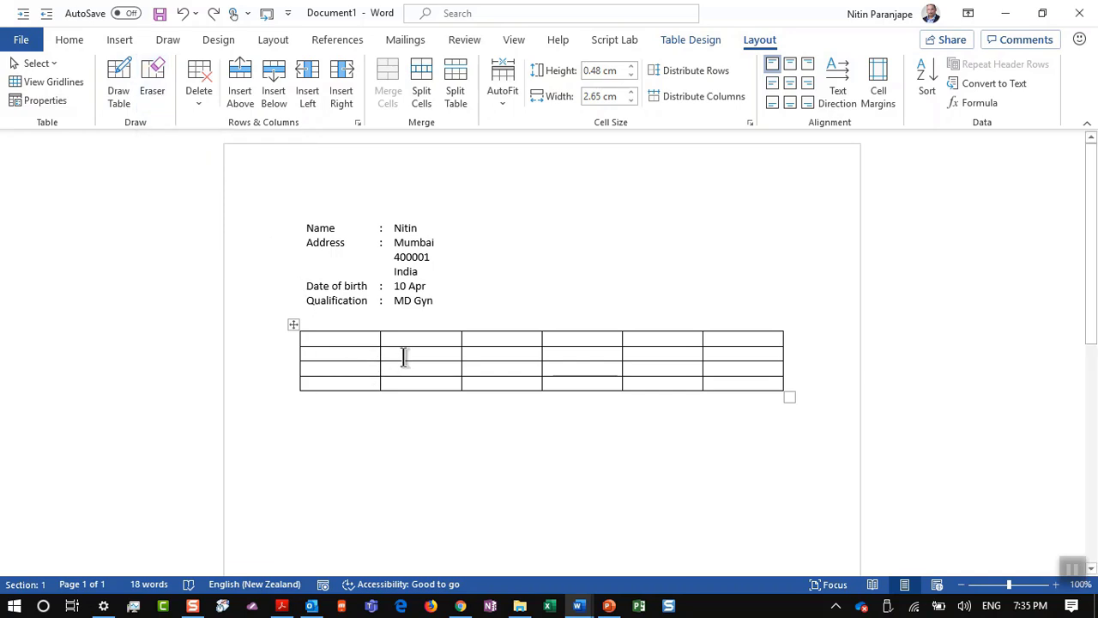
left_click_drag(404, 356, 412, 375)
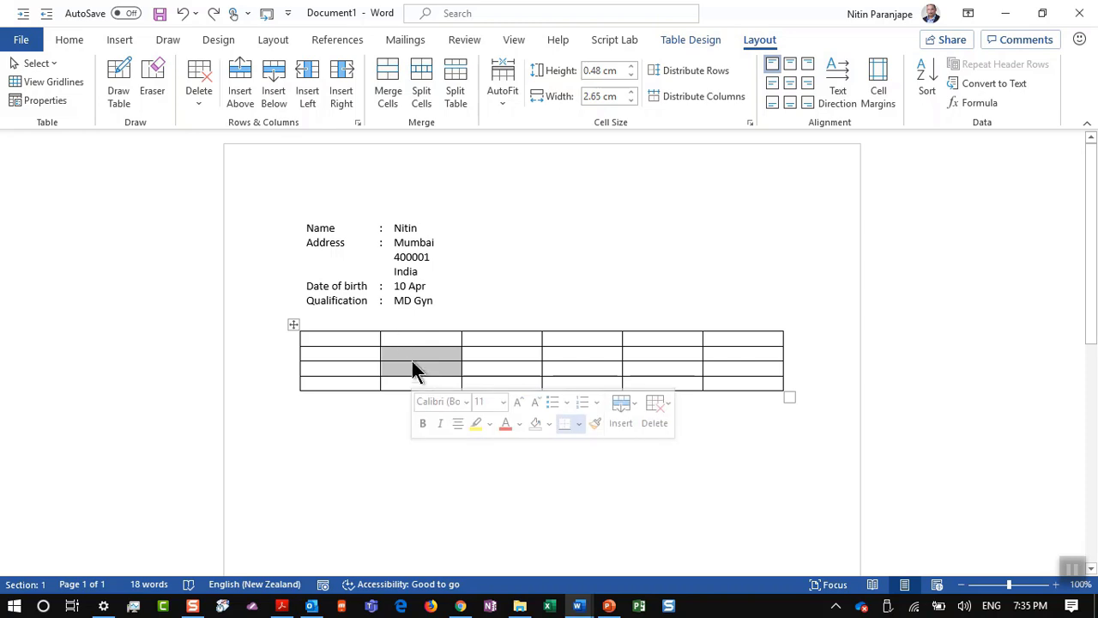
Step: Erase inner borders in columns 1, 2, 3–4 and 5 to merge cells
left_click(326, 356)
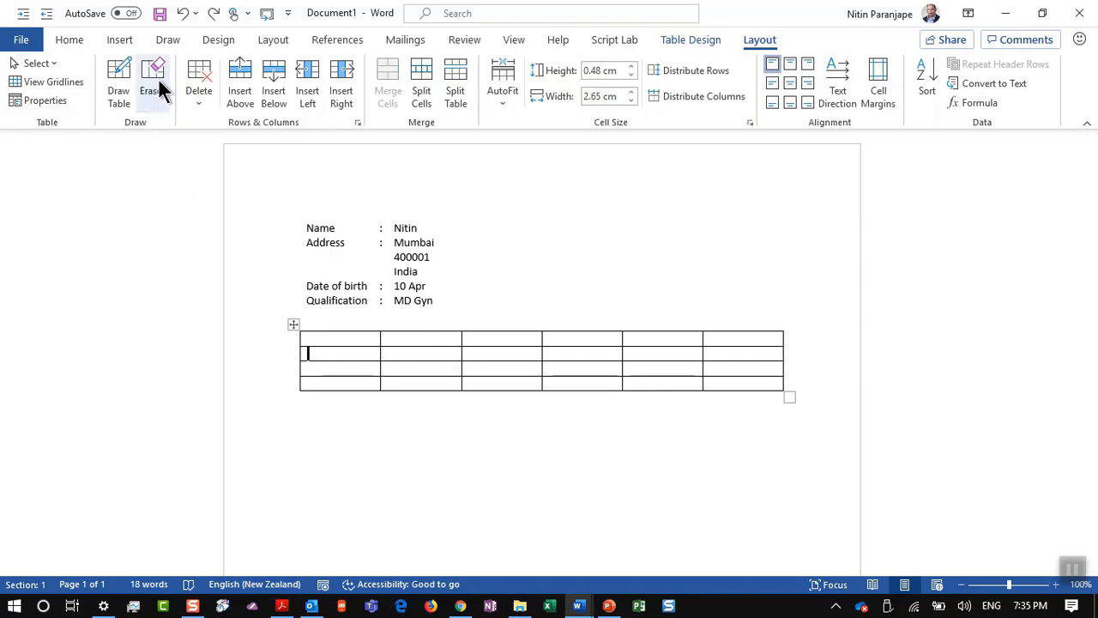
left_click(156, 79)
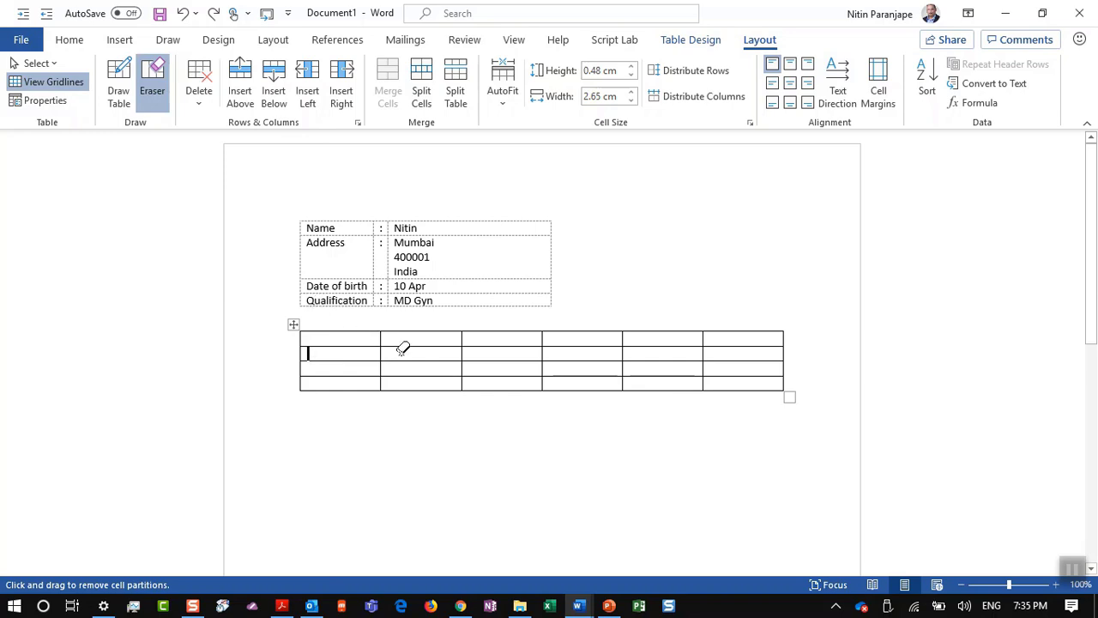
left_click_drag(417, 339, 424, 367)
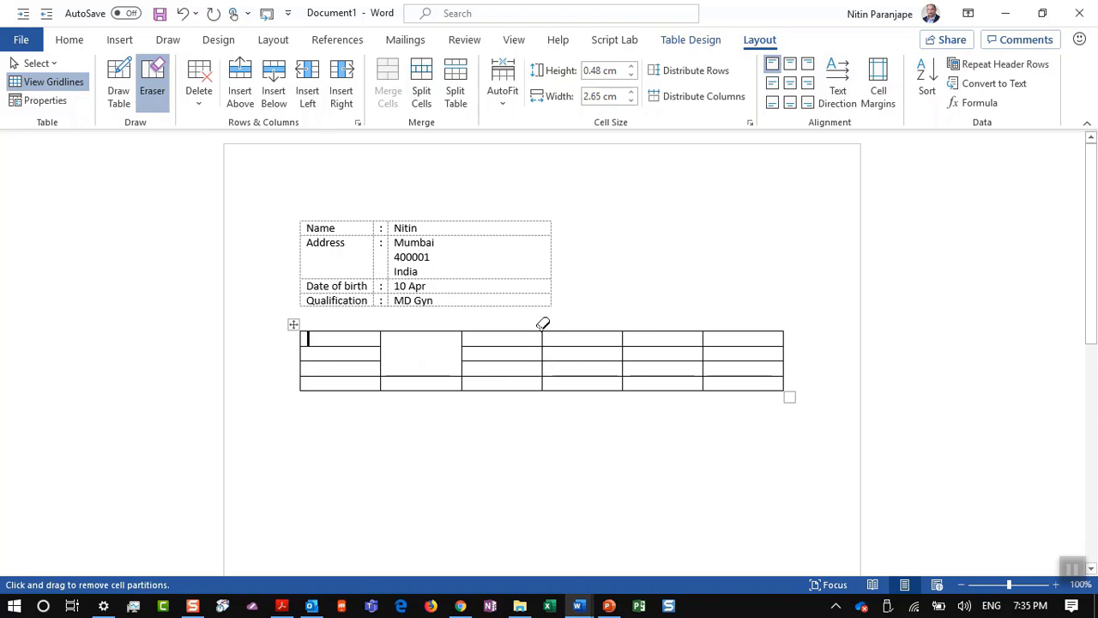
left_click_drag(543, 336, 569, 369)
left_click_drag(661, 347, 712, 350)
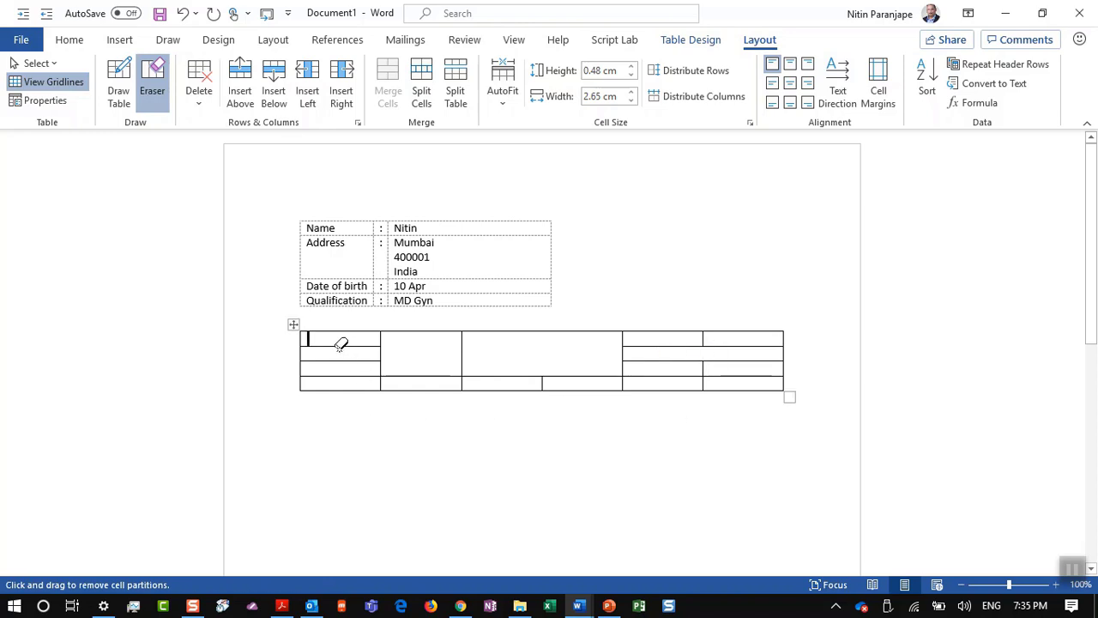
left_click_drag(348, 373, 352, 386)
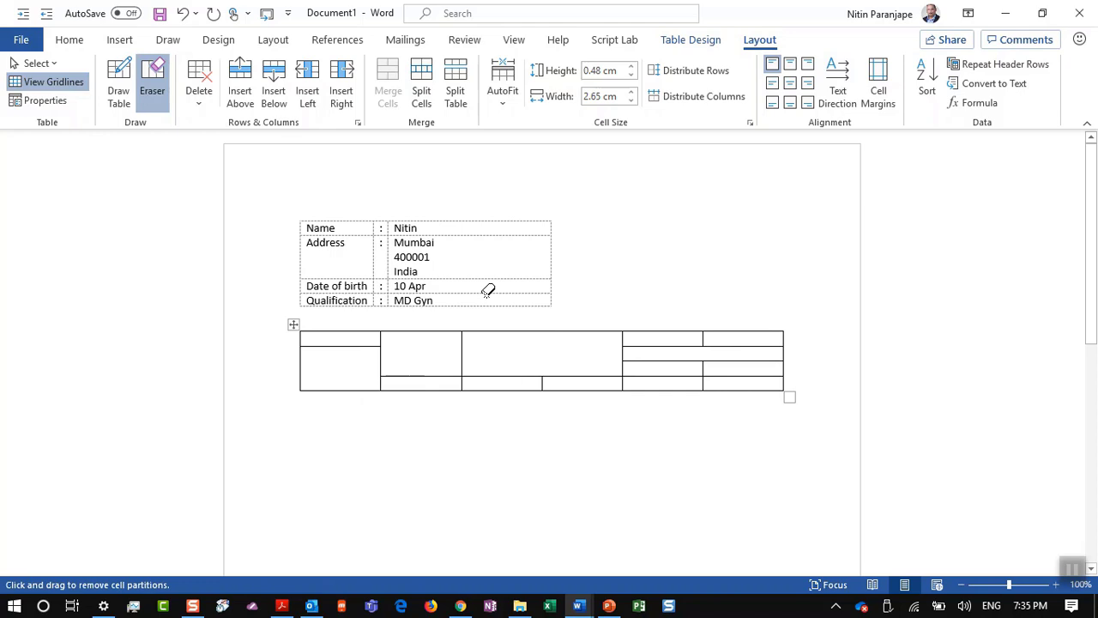
Step: Draw a new column line inside the wide merged cell, then bring up PowerPoint
left_click(110, 80)
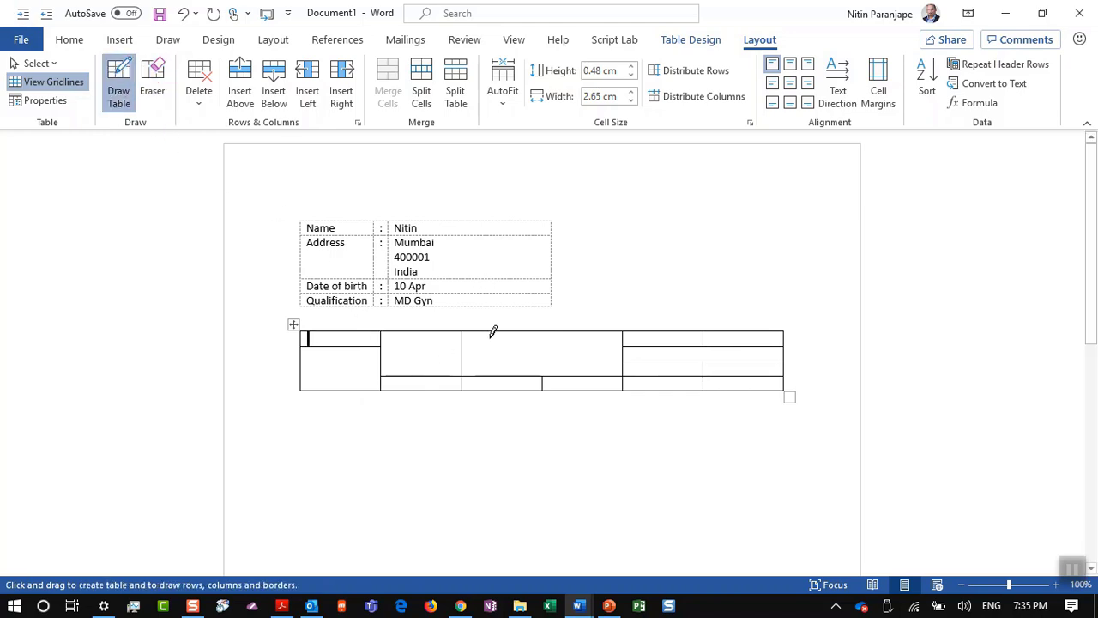
mouse_move(488, 332)
left_mouse_down()
mouse_move(491, 356)
mouse_move(596, 350)
left_mouse_up()
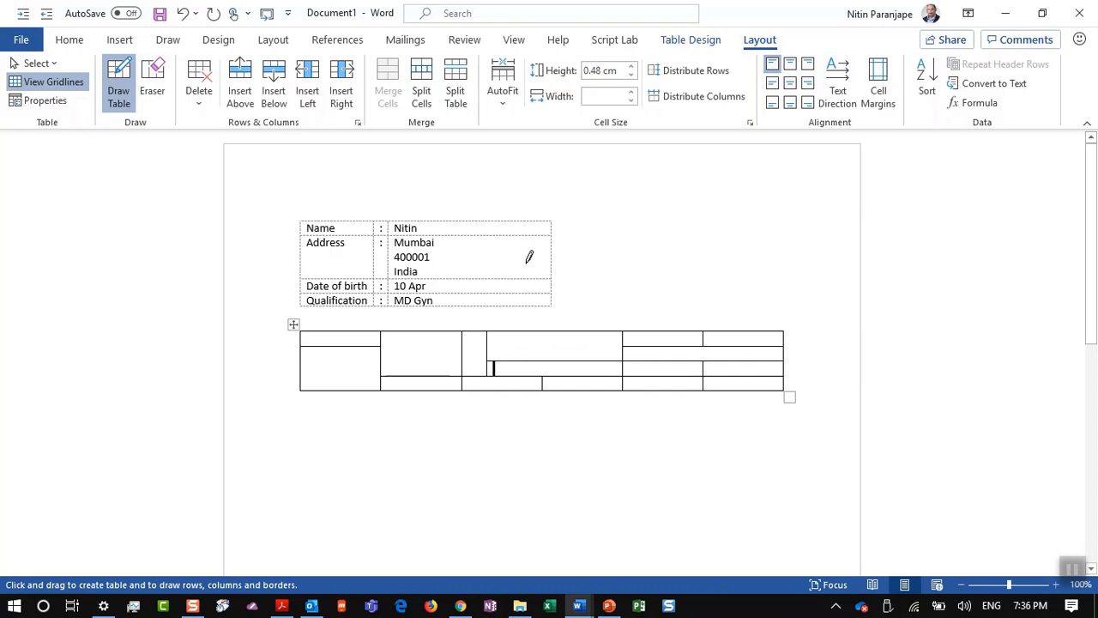
key("alt+Tab")
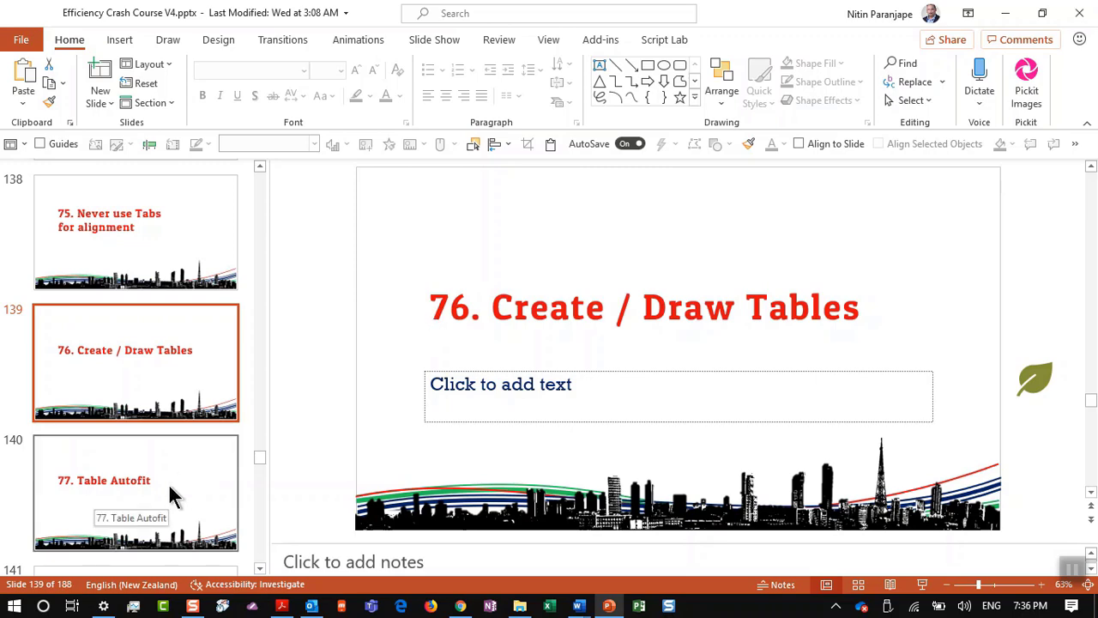
Step: Show slide 140, '77. Table Autofit', then return to Word's Style document
left_click(168, 483)
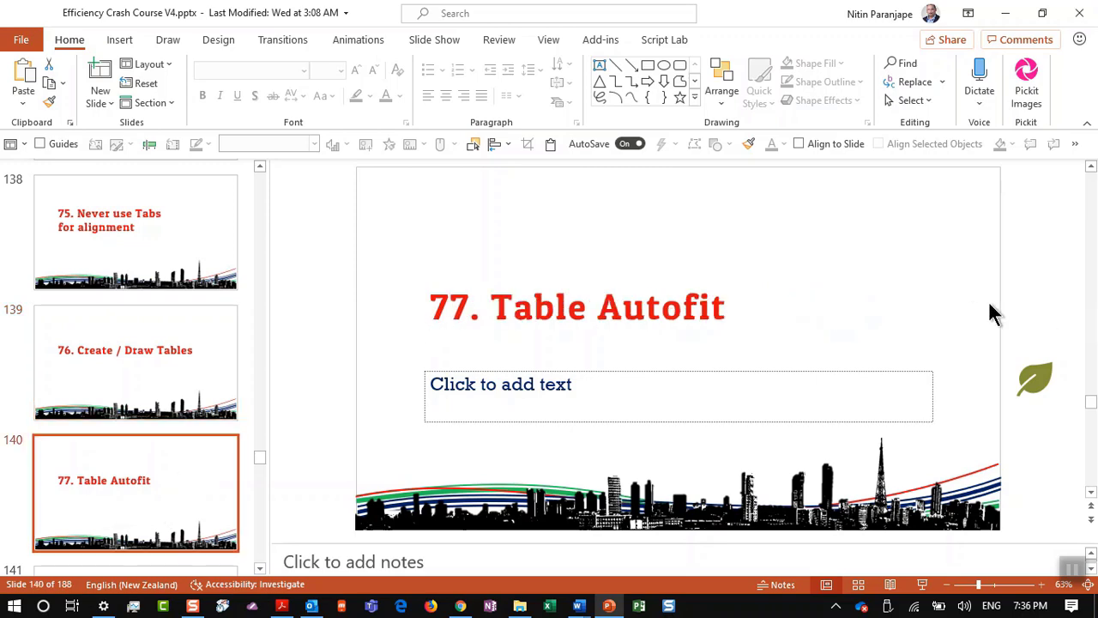
key("alt+Tab")
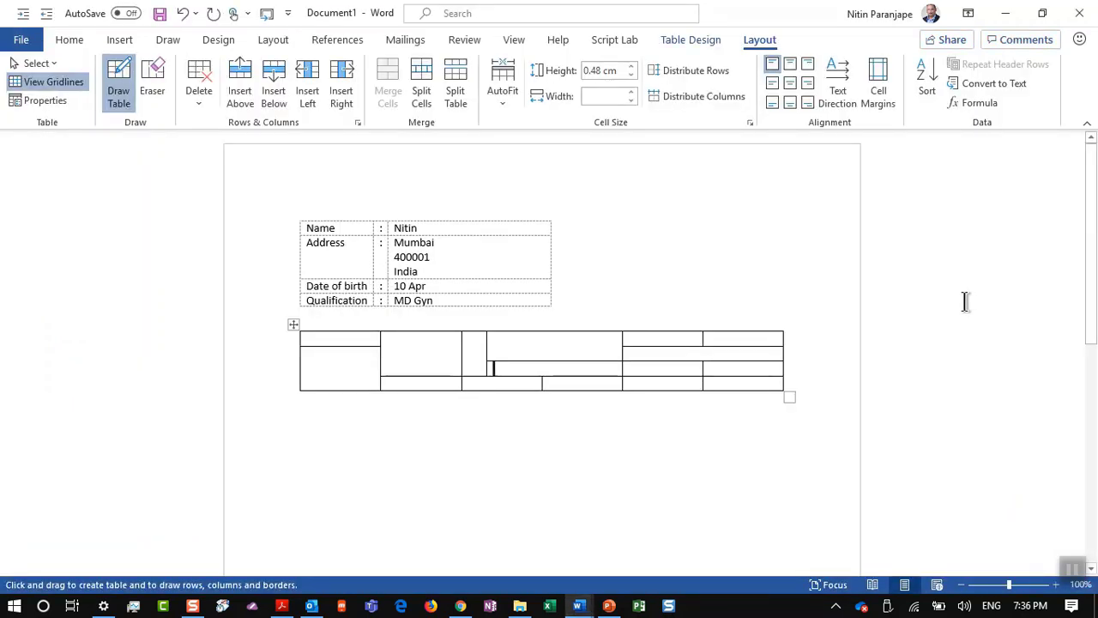
key("alt+Tab")
Step: Open the AutoFit dropdown for the 'Table goes outside the page' table
scroll(661, 266, "up", 2)
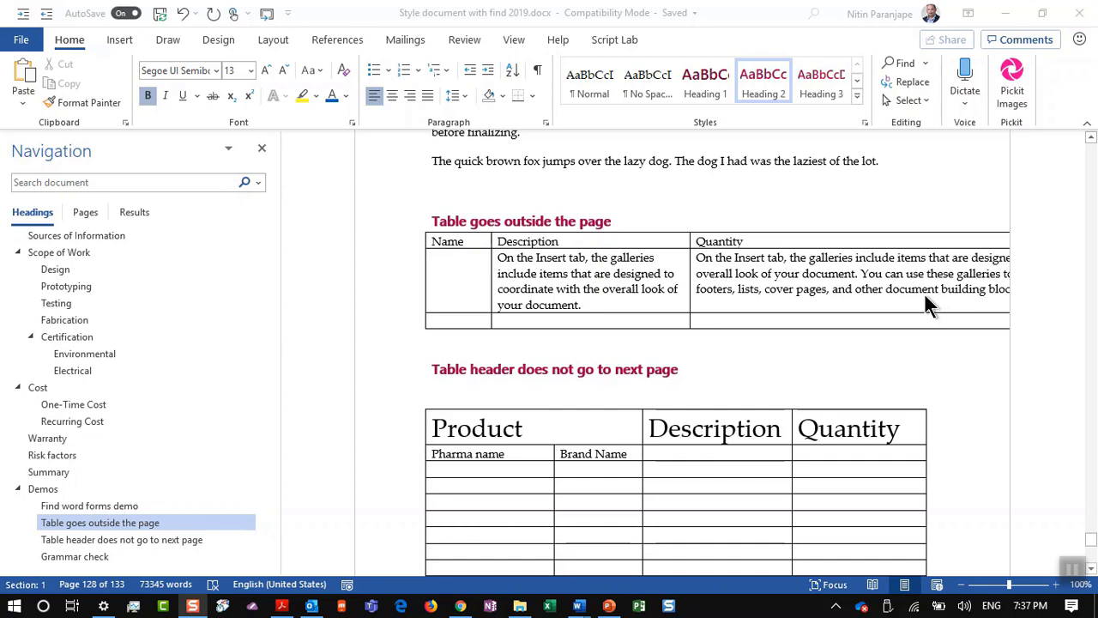
left_click(924, 293)
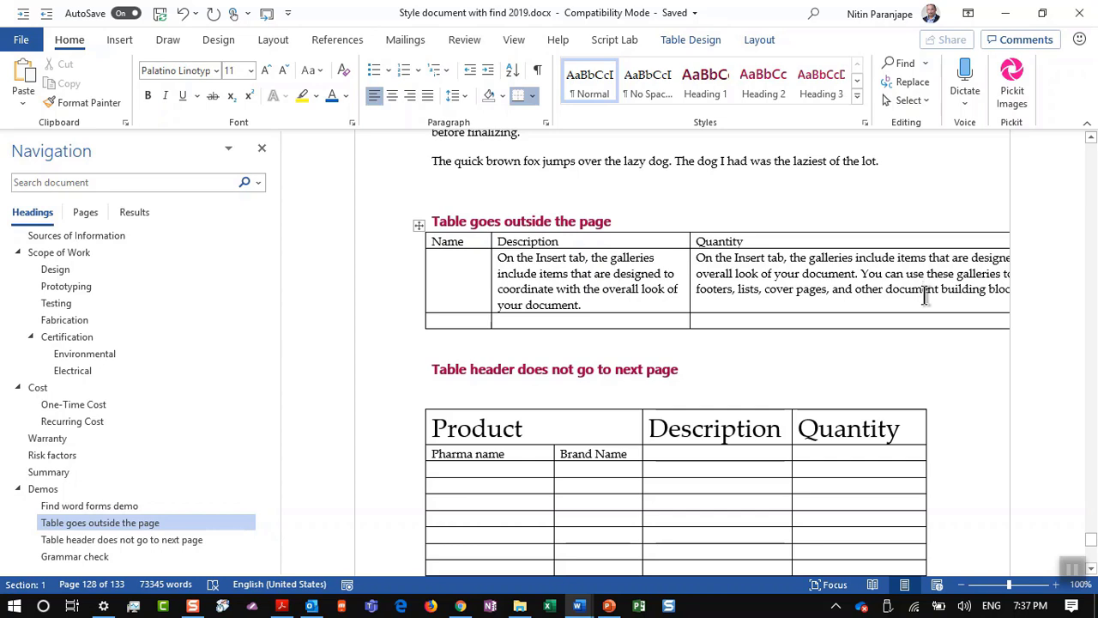
left_click(759, 42)
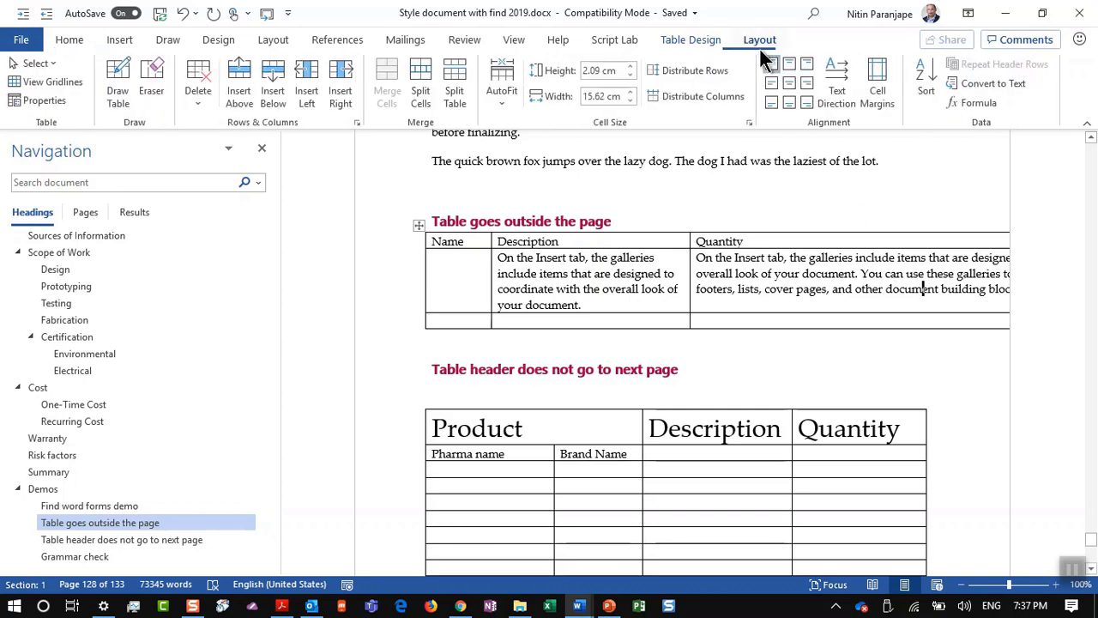
left_click(505, 96)
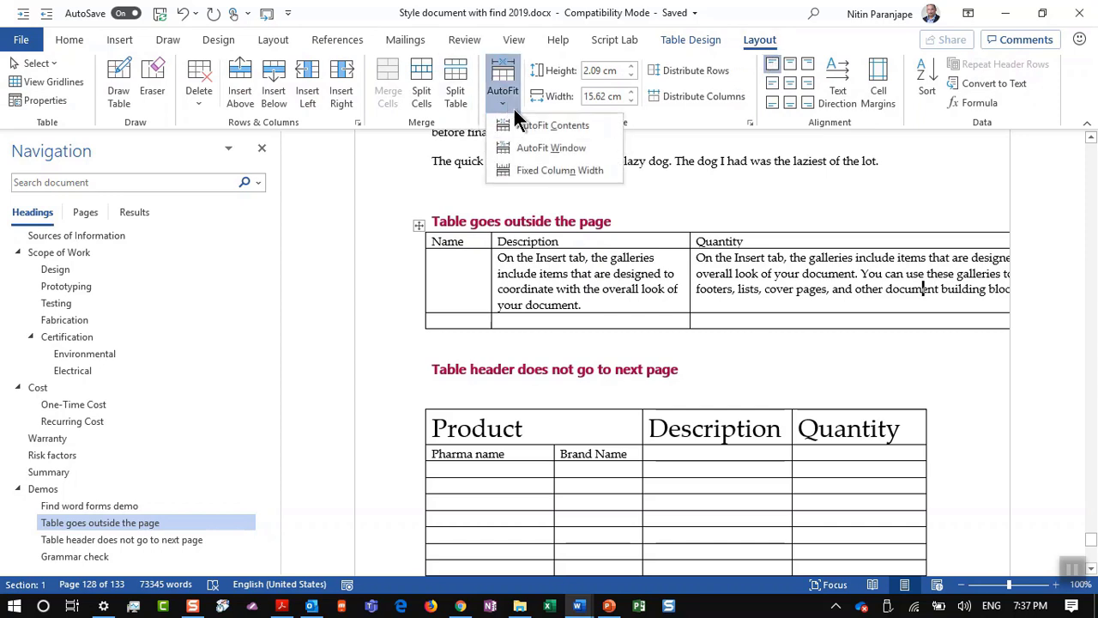
Step: Fit the wide table to the page with AutoFit Window, then switch to PowerPoint
left_click(550, 149)
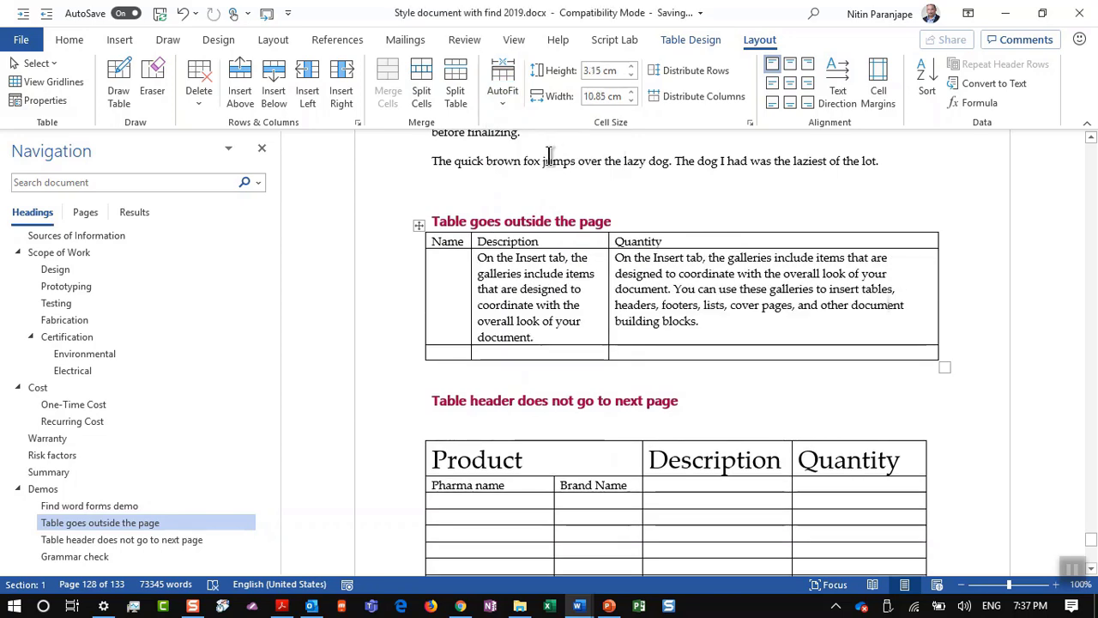
key("alt+Tab")
key("Tab")
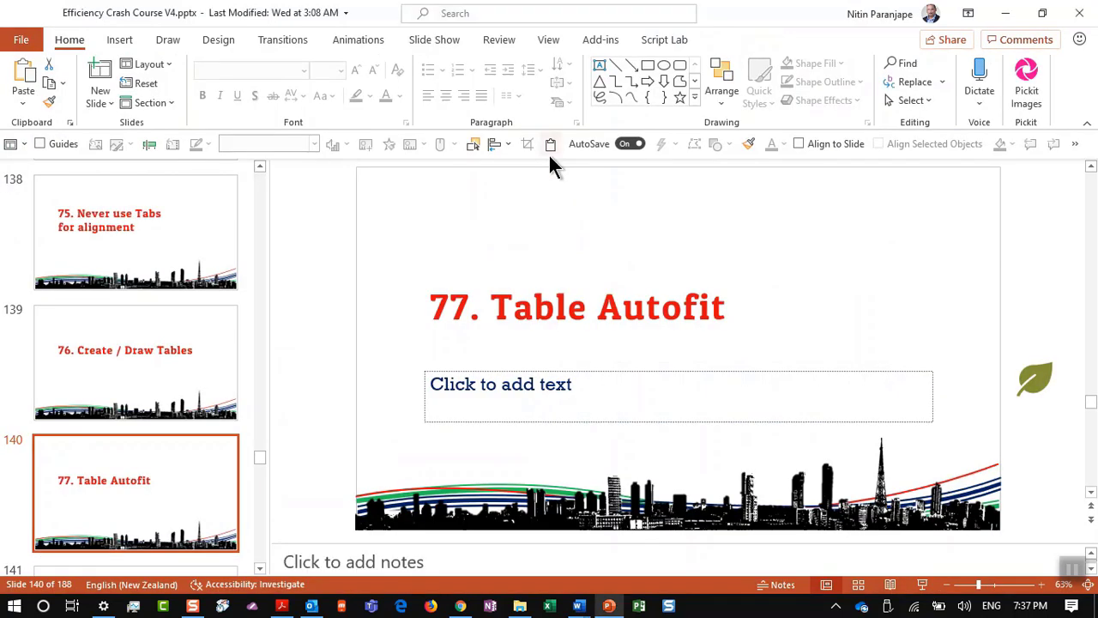
Step: Show slide 141, '78. Repeat Header Rows', and return to Word
scroll(117, 464, "down", 1)
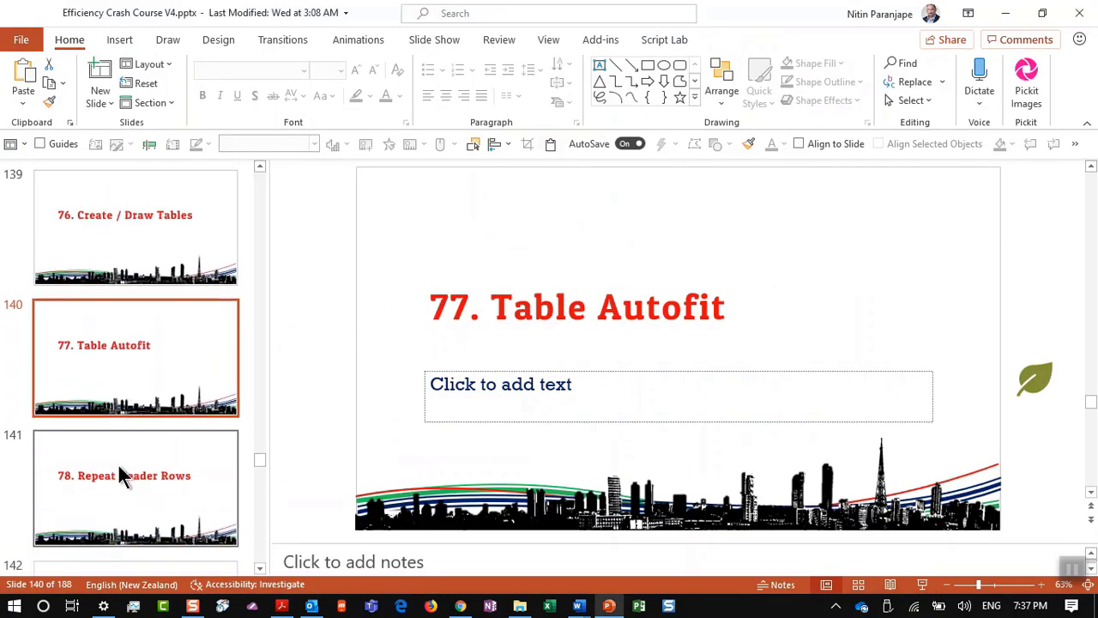
left_click(118, 462)
key("alt+Tab")
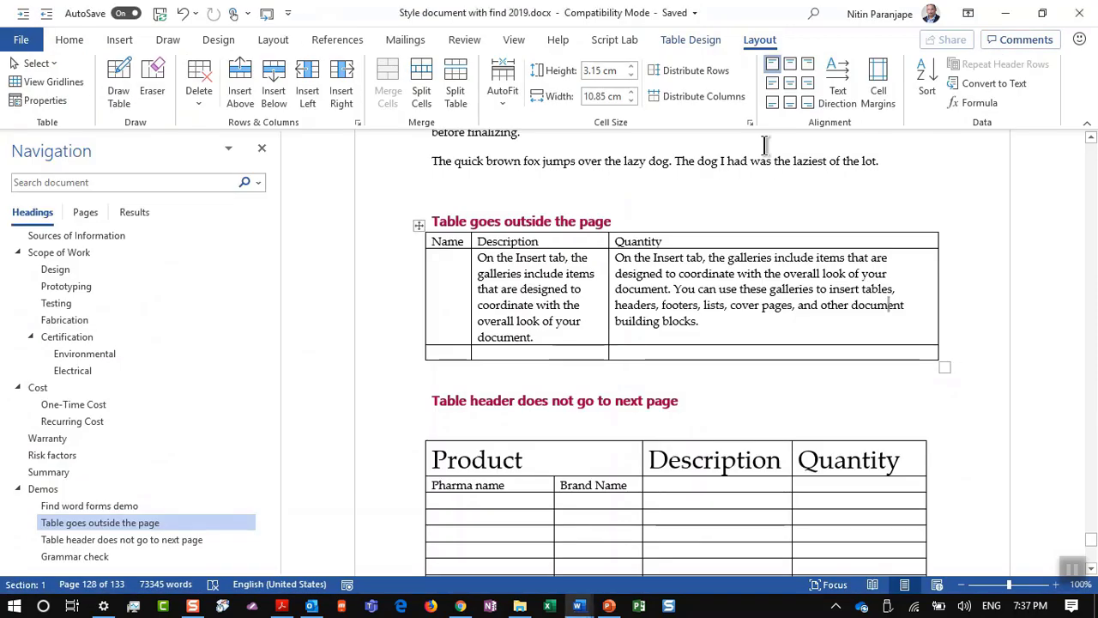
scroll(601, 383, "down", 5)
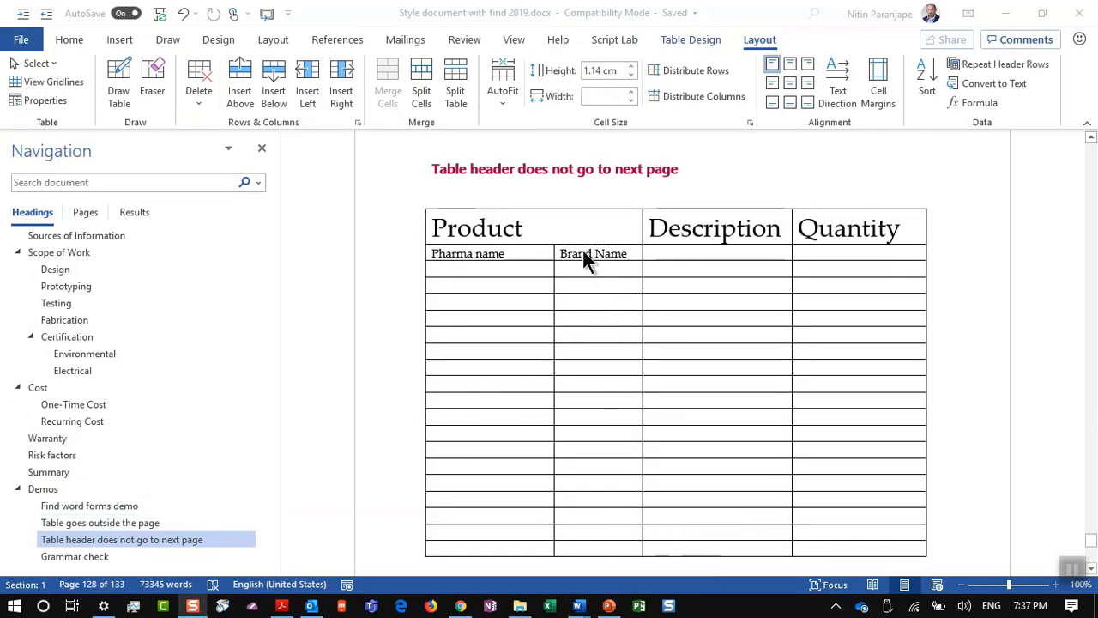
left_click(581, 217)
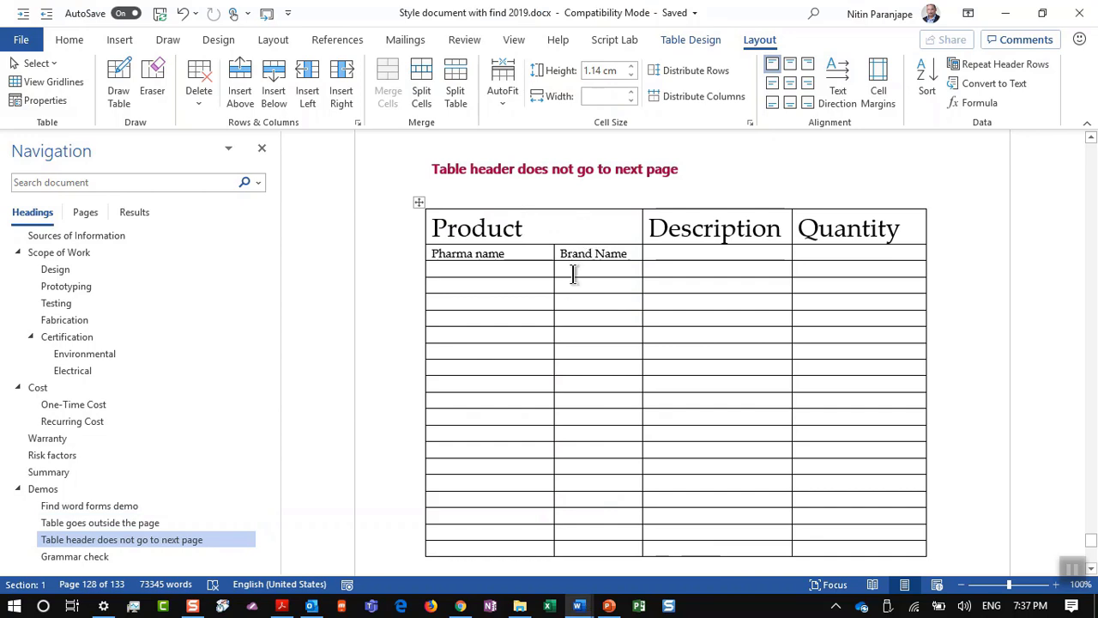
scroll(573, 274, "down", 10)
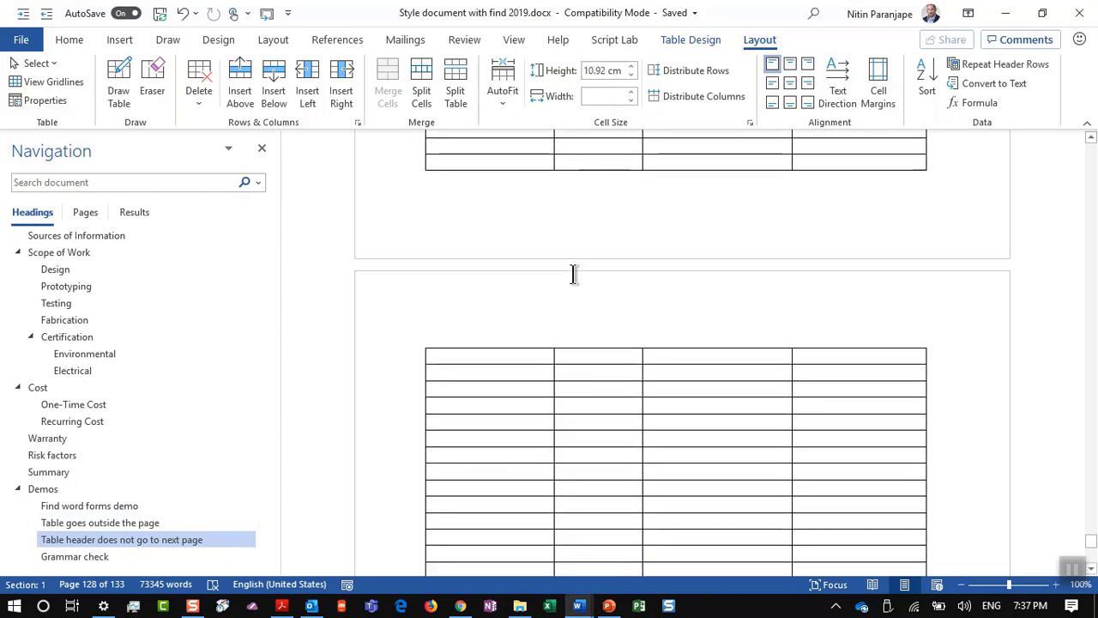
scroll(573, 274, "down", 14)
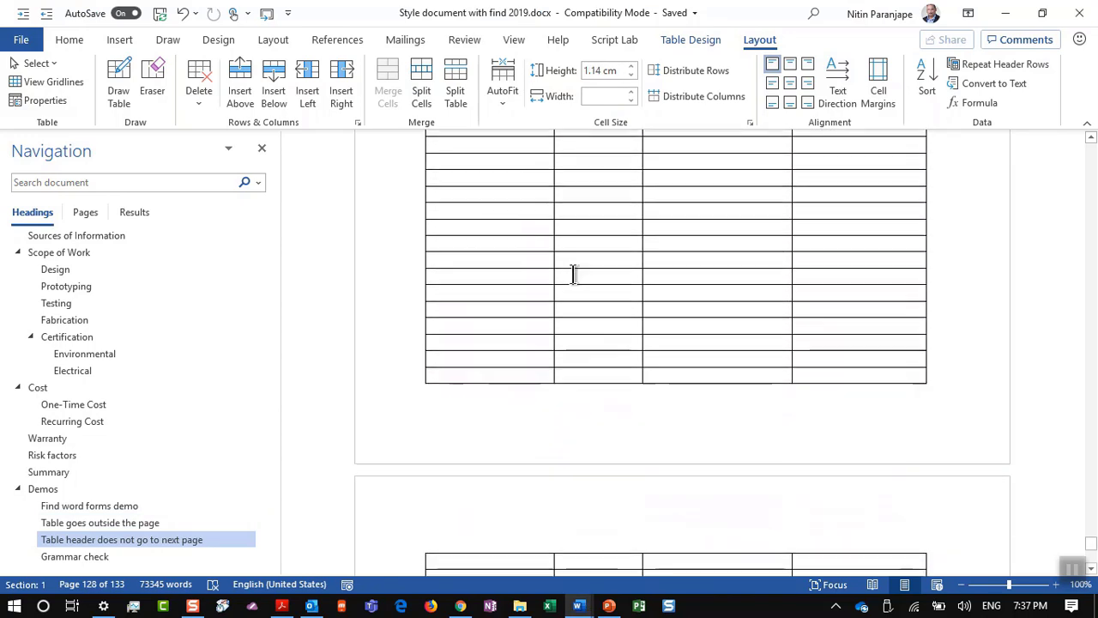
scroll(573, 273, "up", 15)
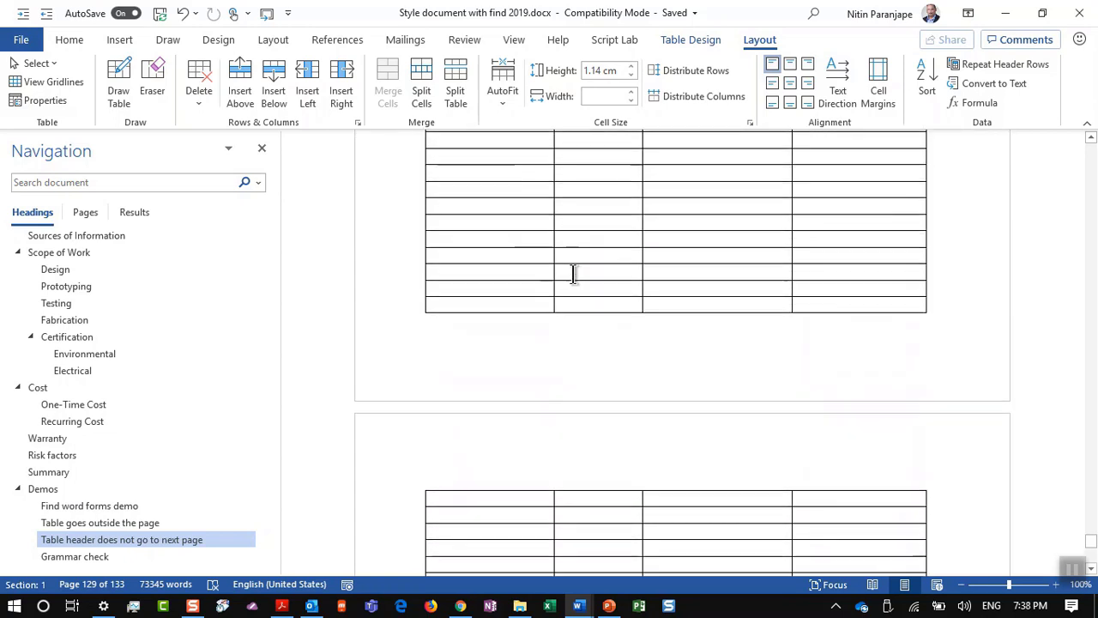
scroll(573, 274, "up", 1)
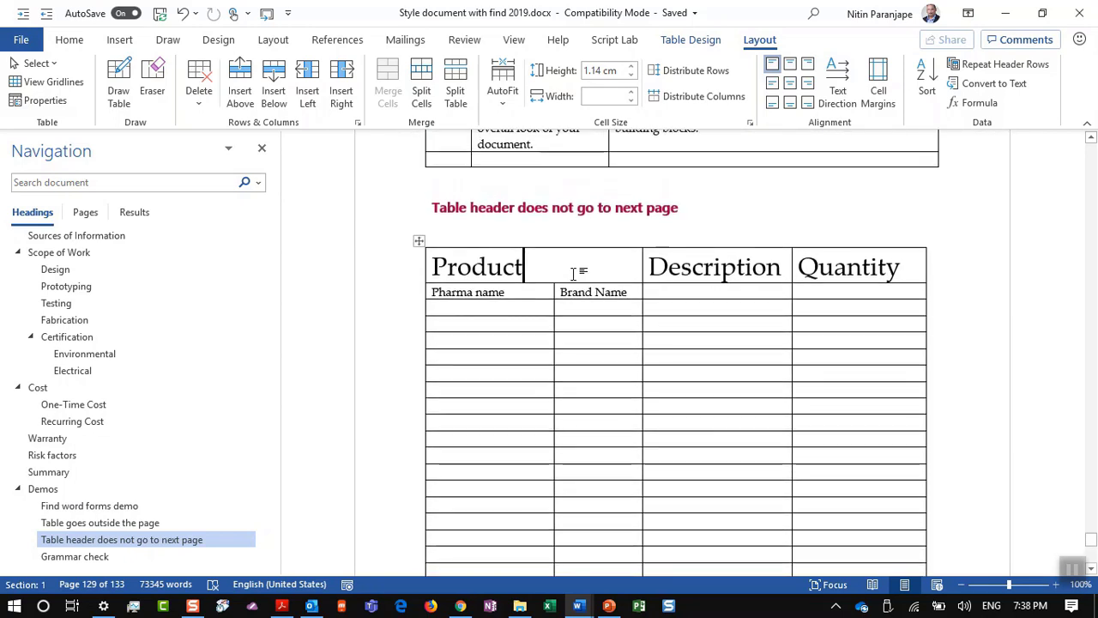
left_click(543, 304)
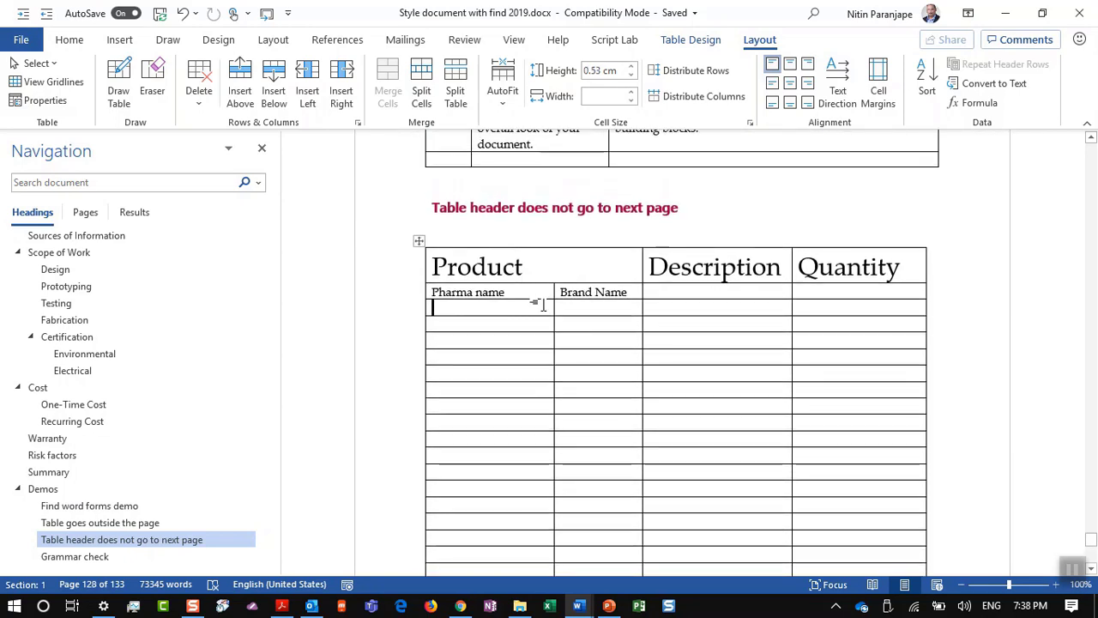
left_click(554, 260)
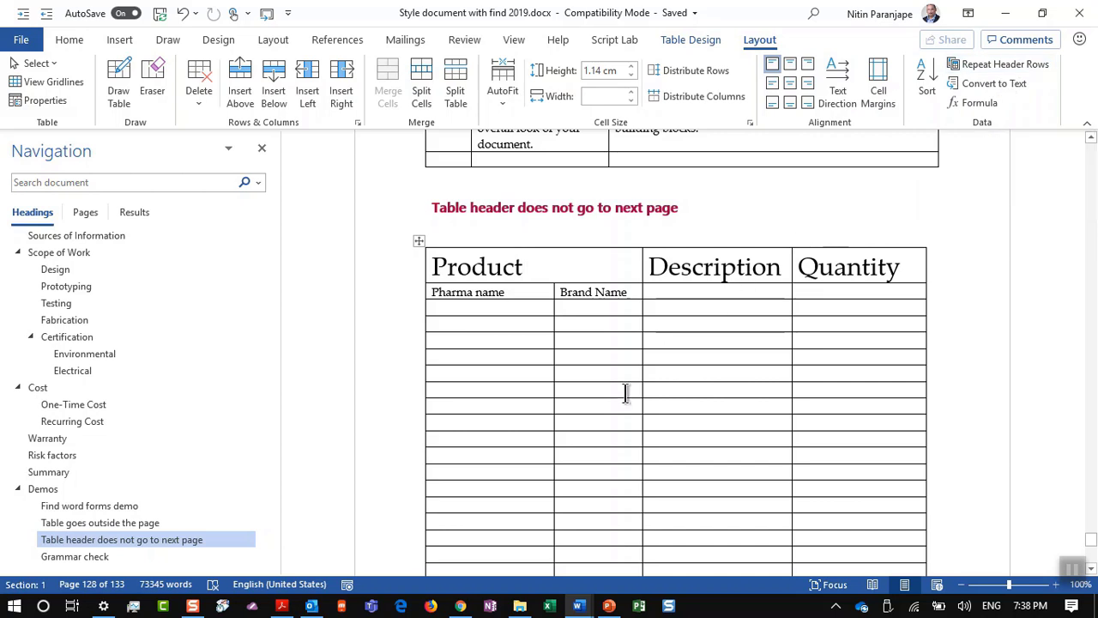
left_click(509, 380)
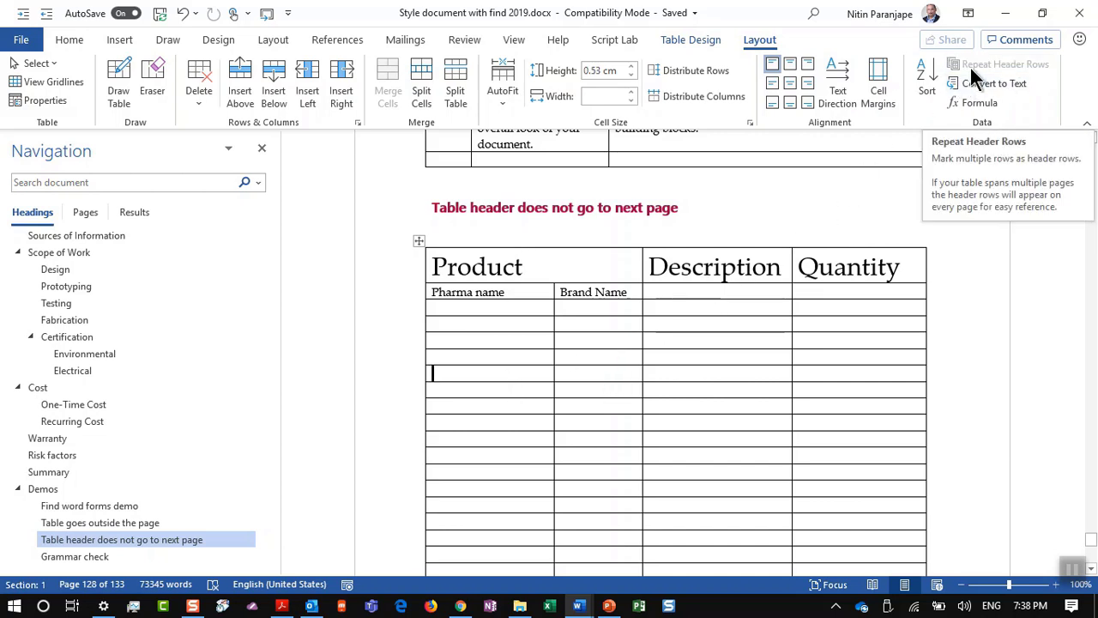
Step: Turn on Repeat Header Rows for the Product header row and check the continuation page
left_click(556, 265)
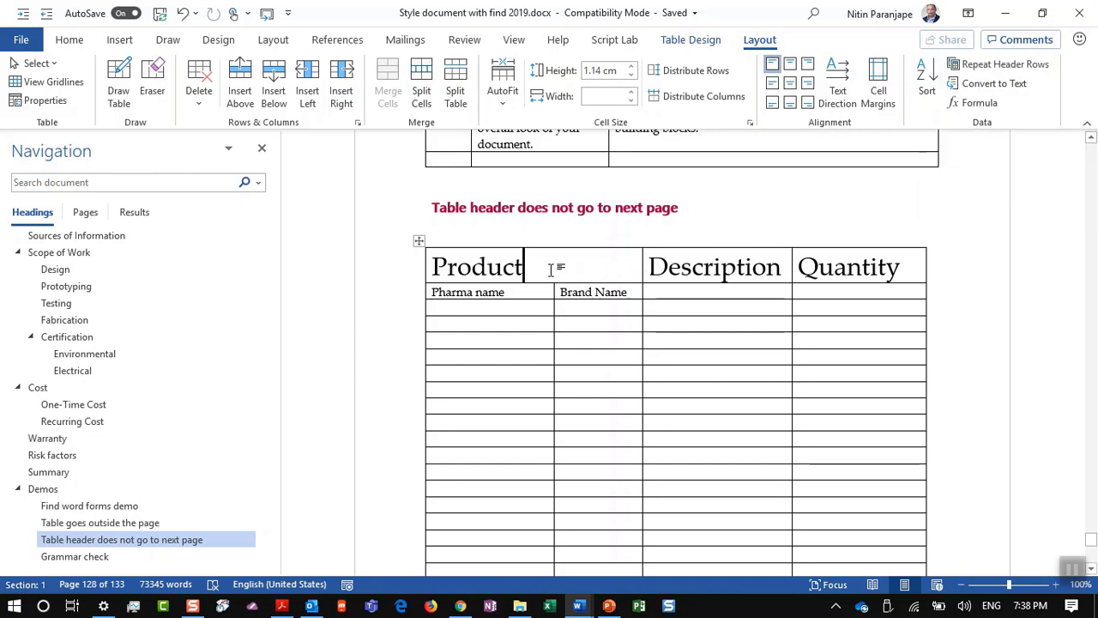
left_click(1027, 65)
scroll(581, 385, "down", 10)
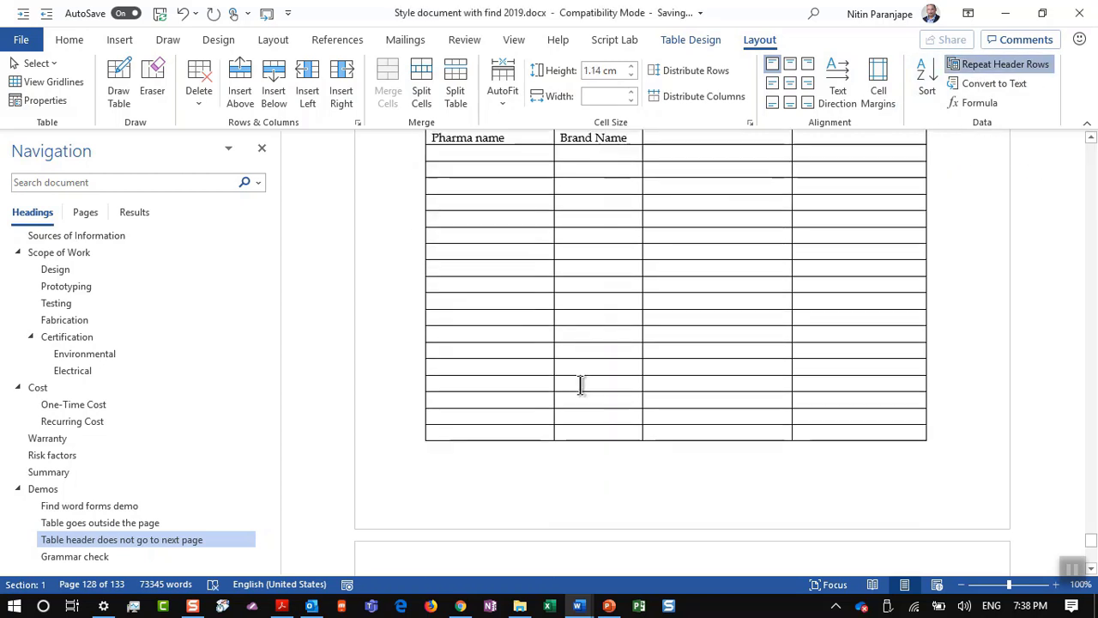
scroll(580, 385, "up", 10)
scroll(581, 385, "down", 15)
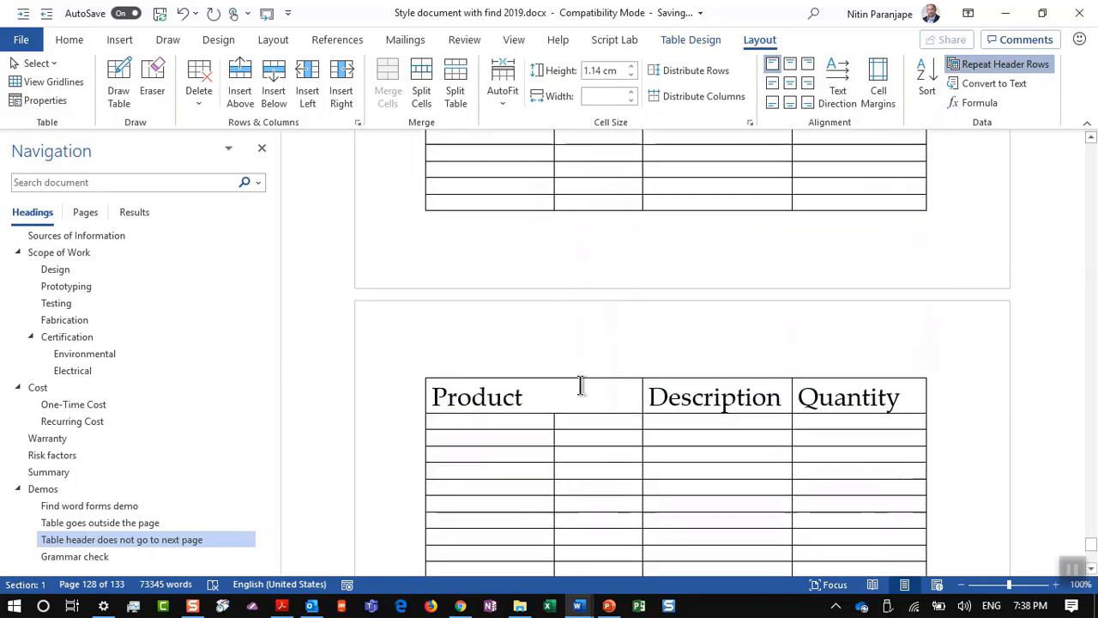
scroll(581, 385, "down", 3)
scroll(581, 385, "up", 15)
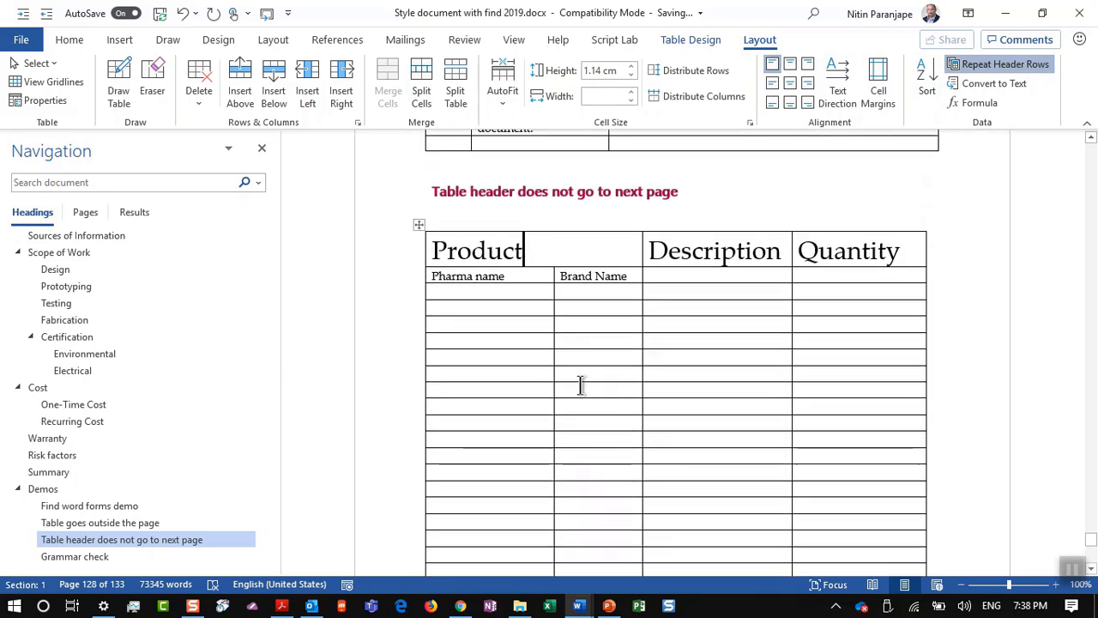
scroll(581, 385, "down", 2)
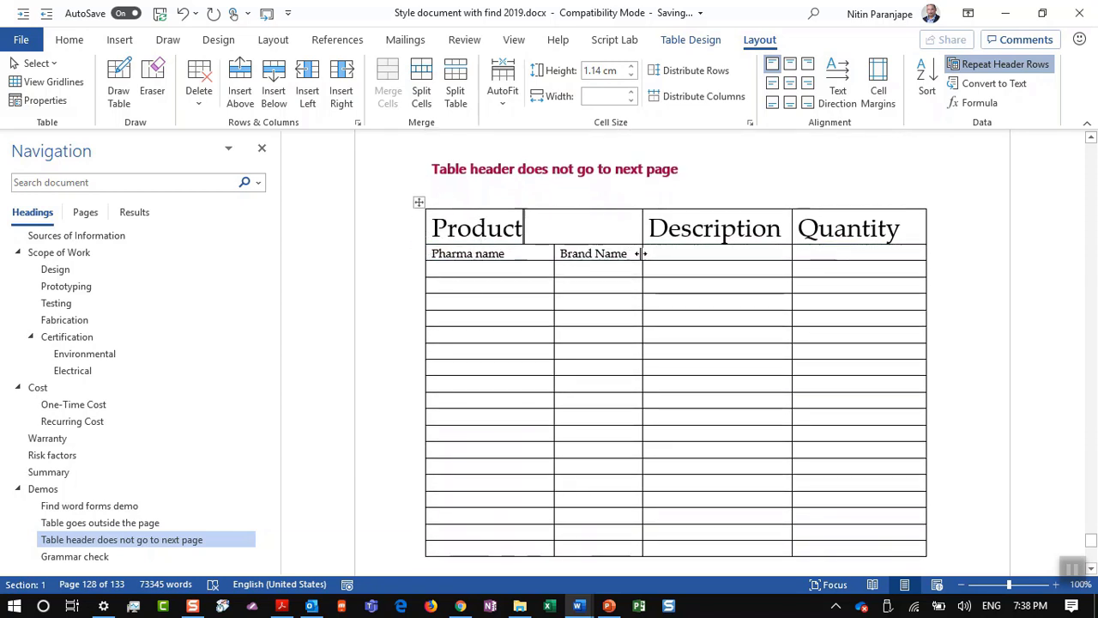
Step: Turn Repeat Header Rows off again and confirm the next page shows no header
left_click(1009, 65)
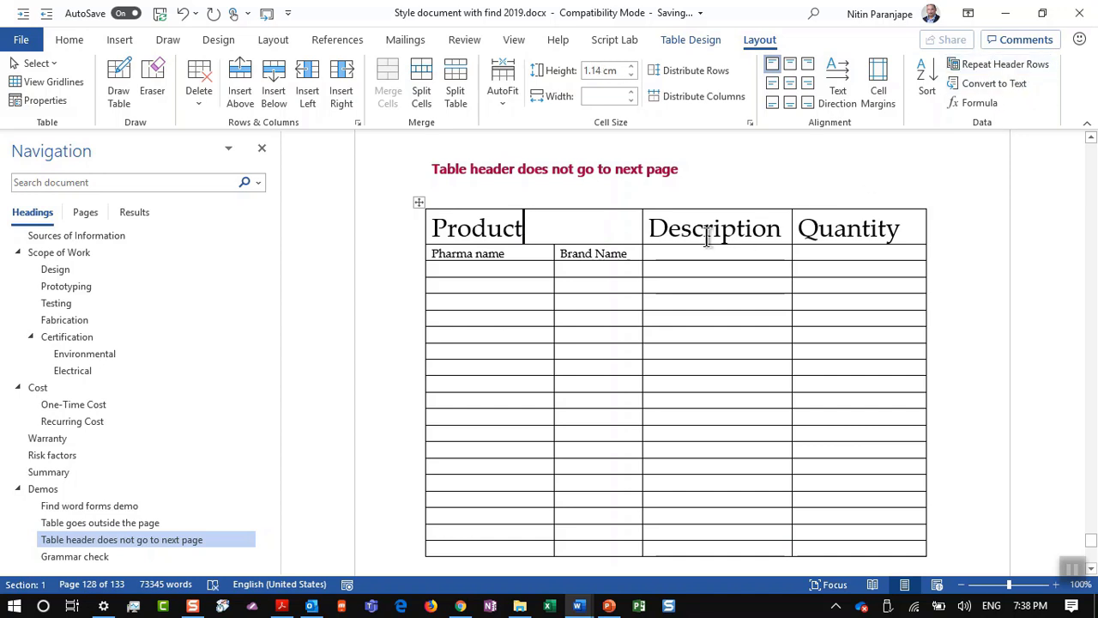
scroll(543, 308, "down", 2)
scroll(542, 308, "down", 6)
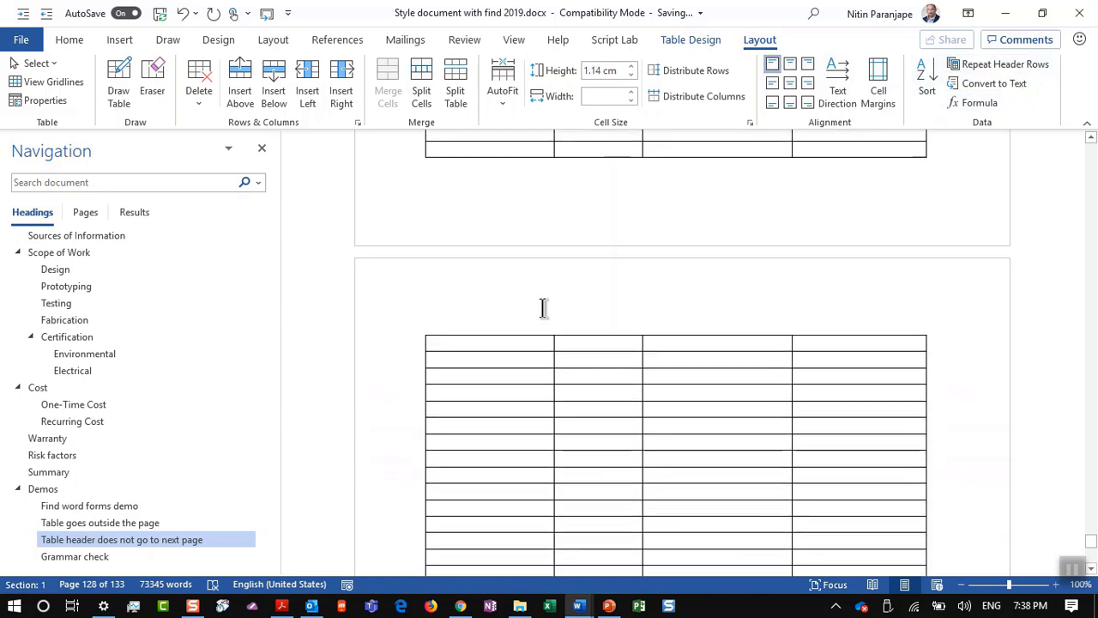
scroll(543, 309, "up", 7)
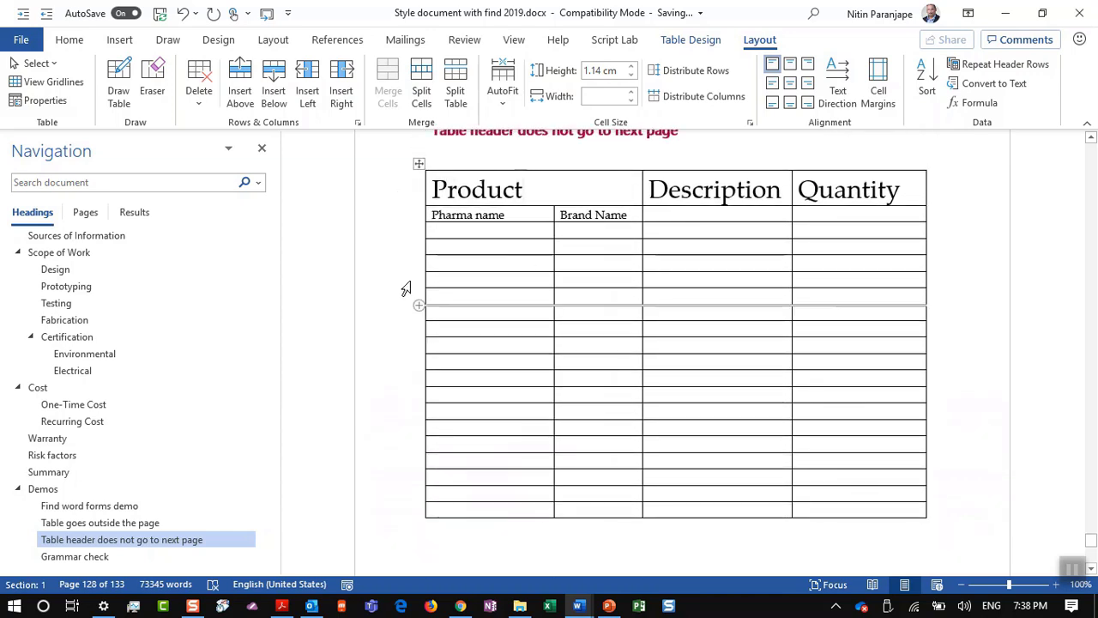
Step: Set the Product row and Pharma name / Brand Name row to repeat as header rows, then return to PowerPoint
mouse_move(410, 198)
left_mouse_down()
mouse_move(410, 229)
mouse_move(414, 215)
left_mouse_up()
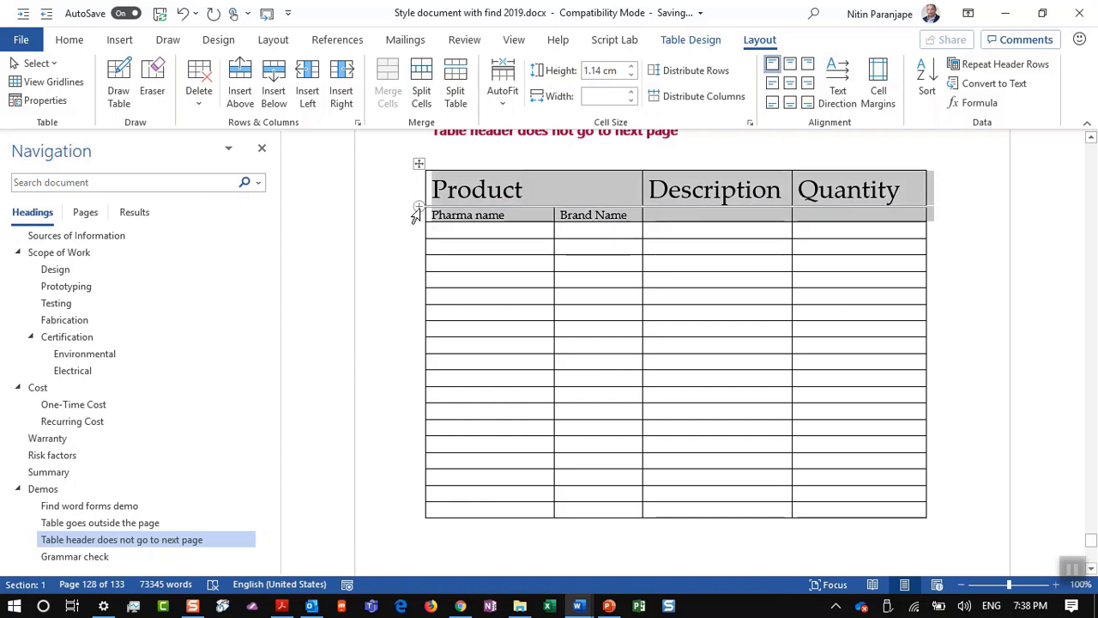
left_click(1005, 74)
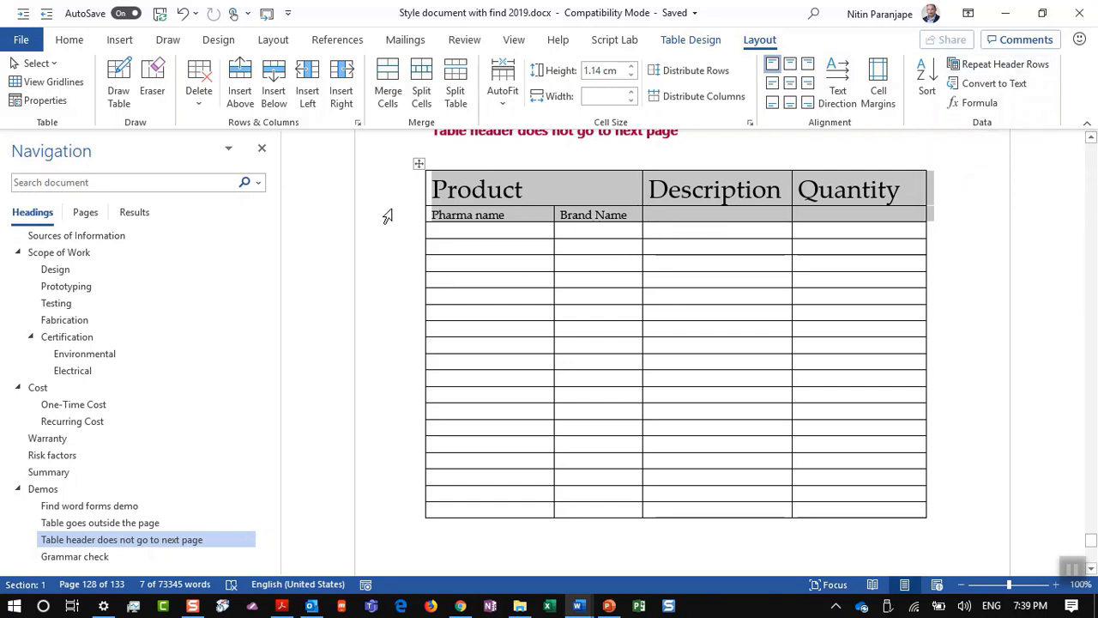
left_click(1029, 62)
left_click(782, 329)
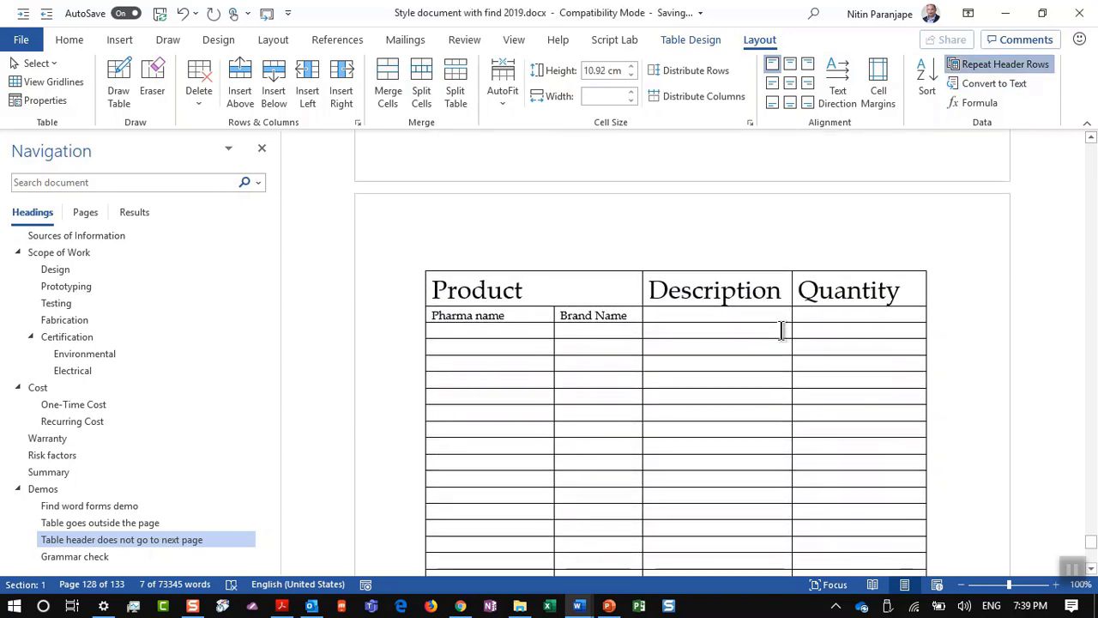
key("alt+Tab")
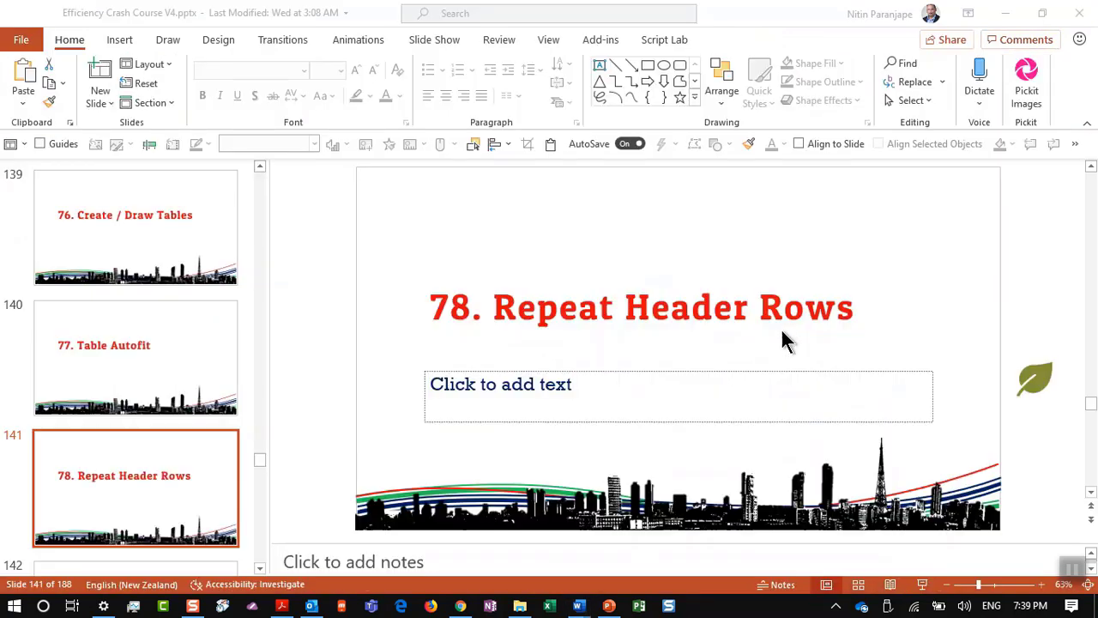
Step: Show slide 142 '79. Images autofit' in PowerPoint, then return to Word
scroll(72, 503, "down", 1)
left_click(72, 503)
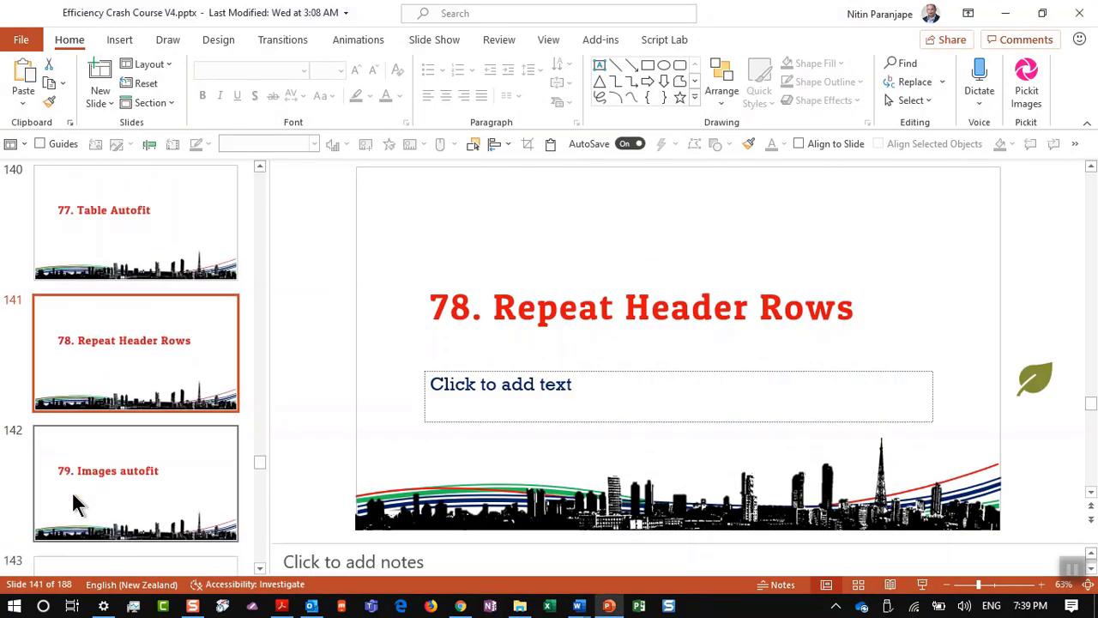
key("alt+Tab")
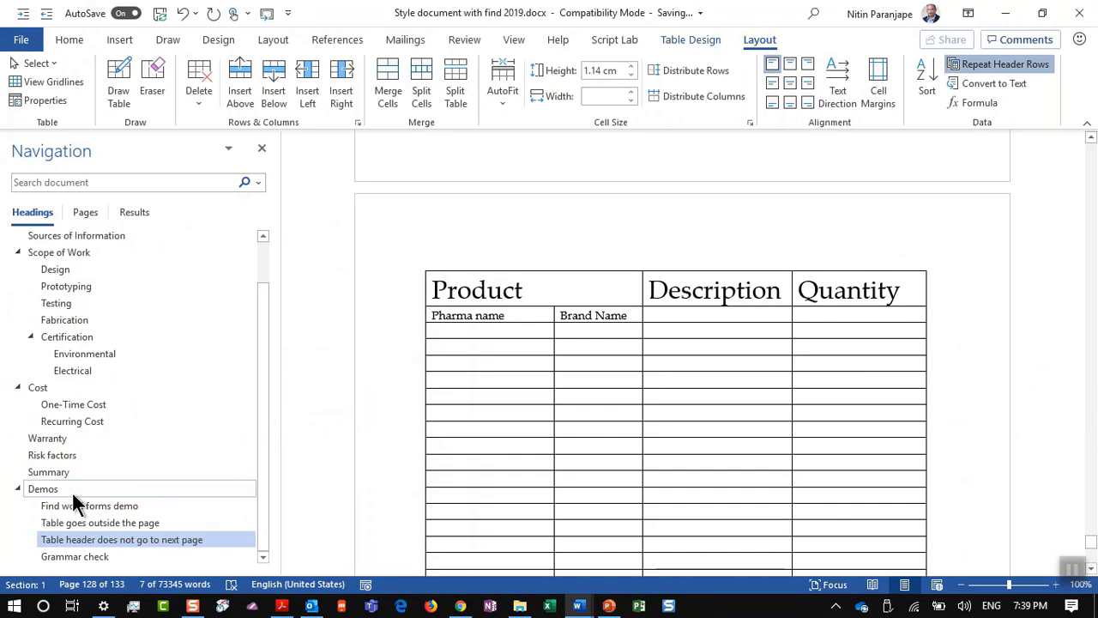
Step: Create a new blank Word document and close its Navigation pane
key("Down")
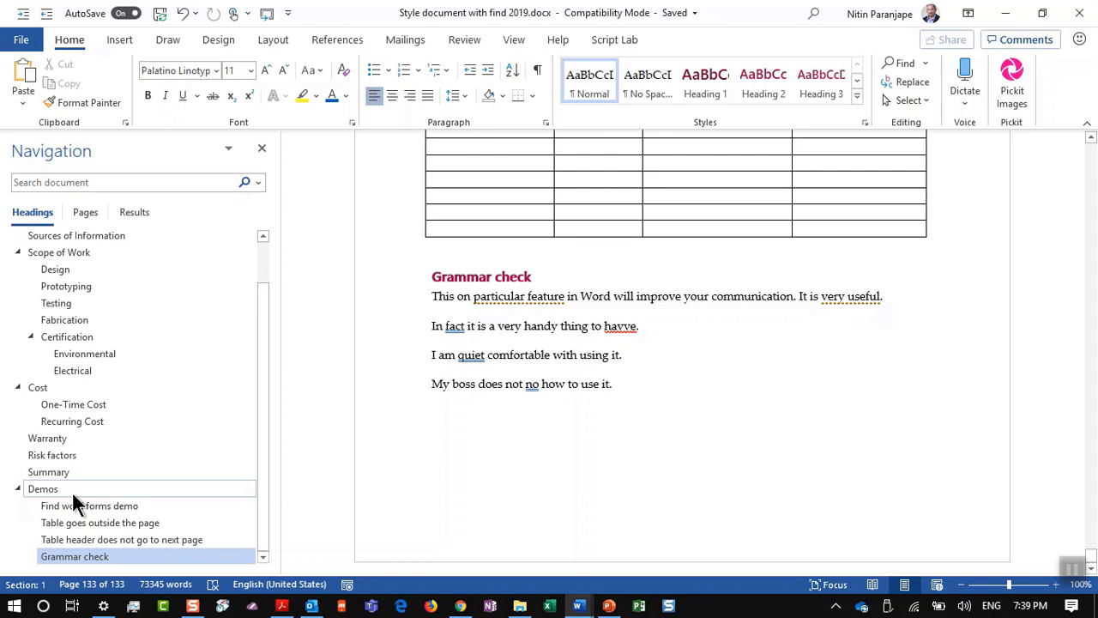
key("ctrl+n")
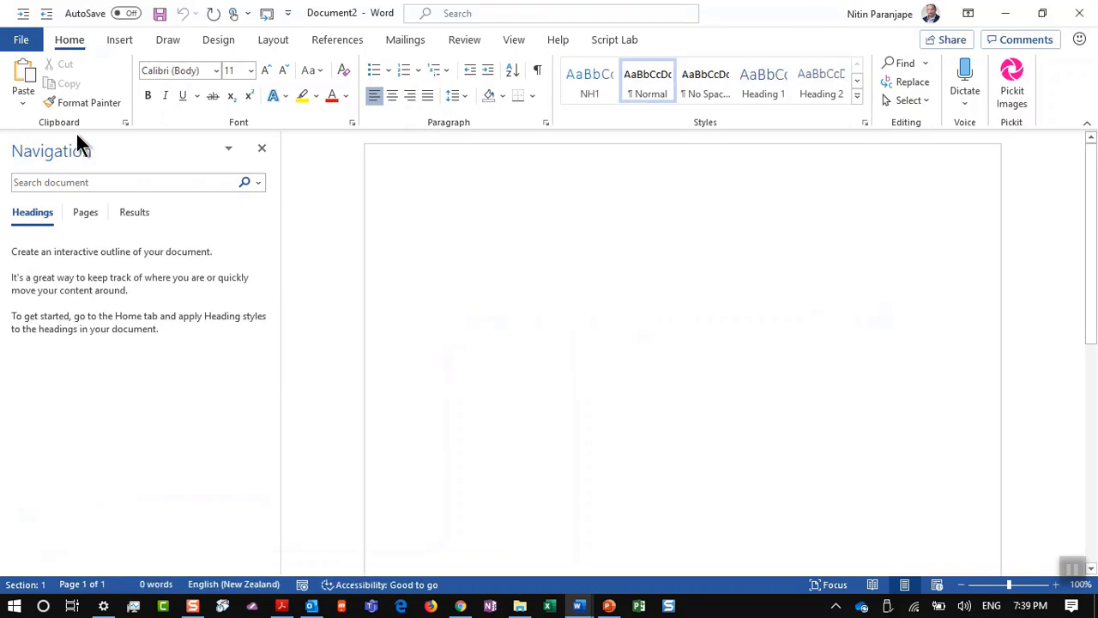
left_click(262, 147)
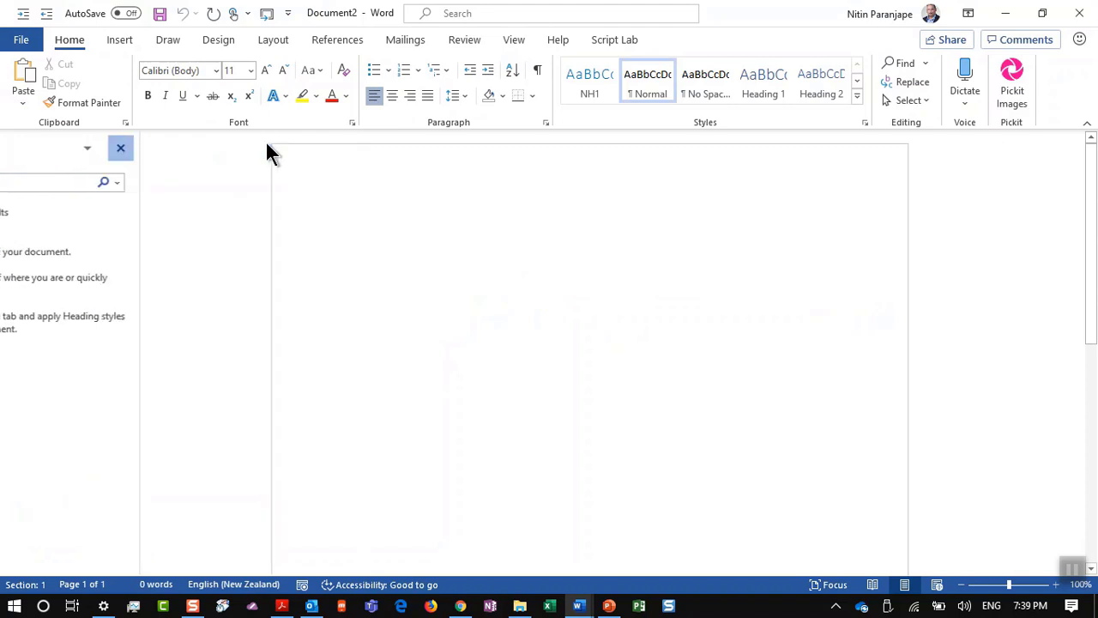
Step: Insert a 3×3 table and start inserting a picture into its second-row first cell
left_click(121, 40)
left_click(114, 90)
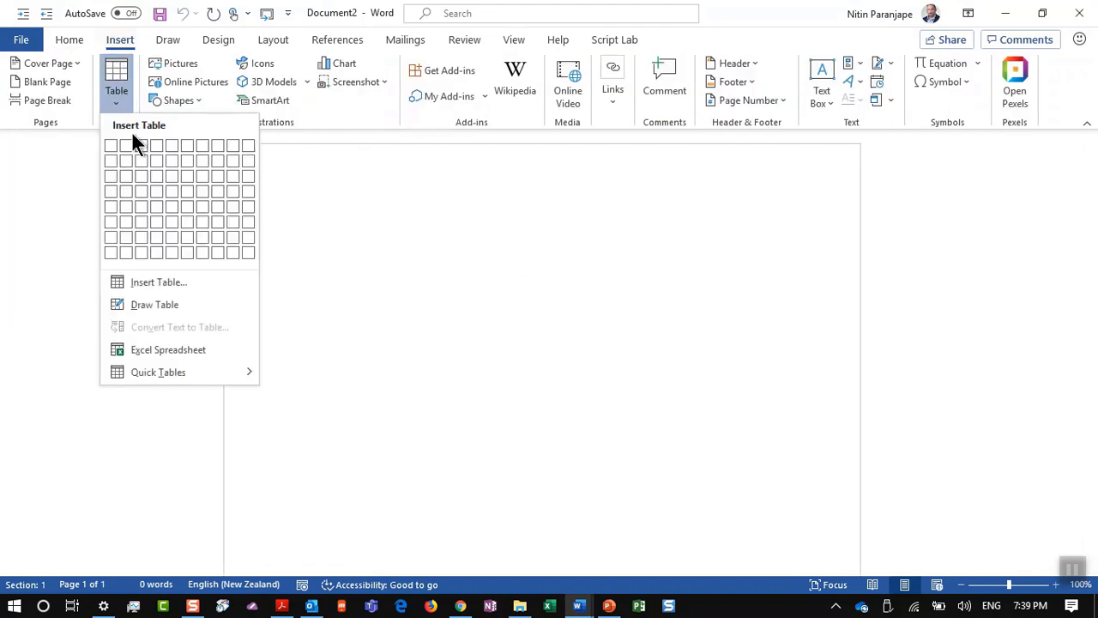
left_click(141, 176)
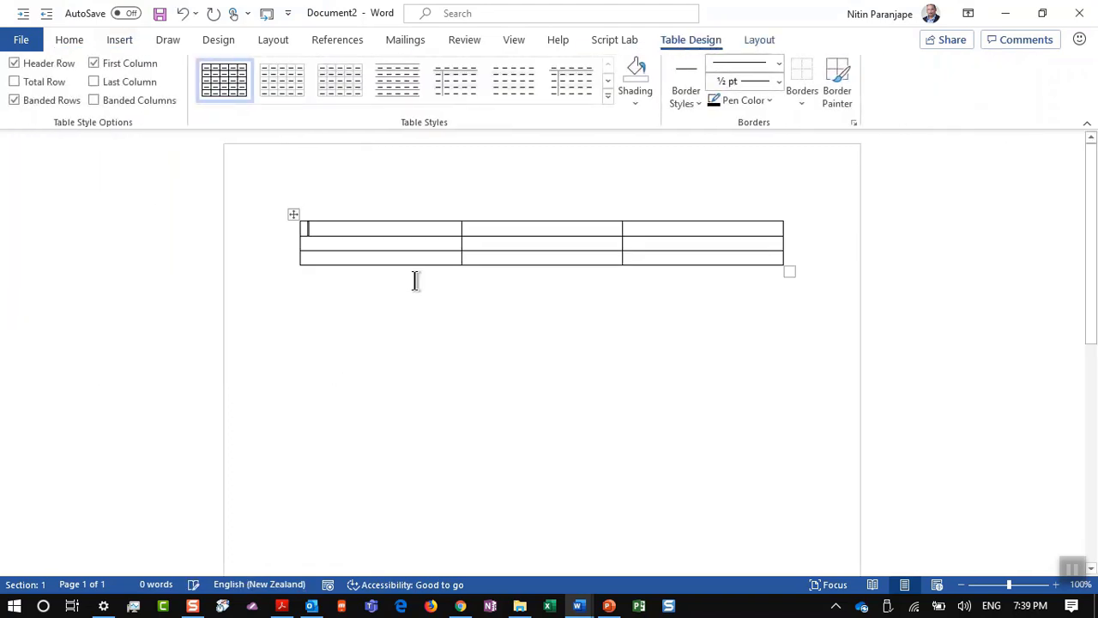
left_click(431, 249)
key("alt+i")
Step: Insert 'sunset closeup.JPG' from sample pictures > clouds into the table cell
key("p")
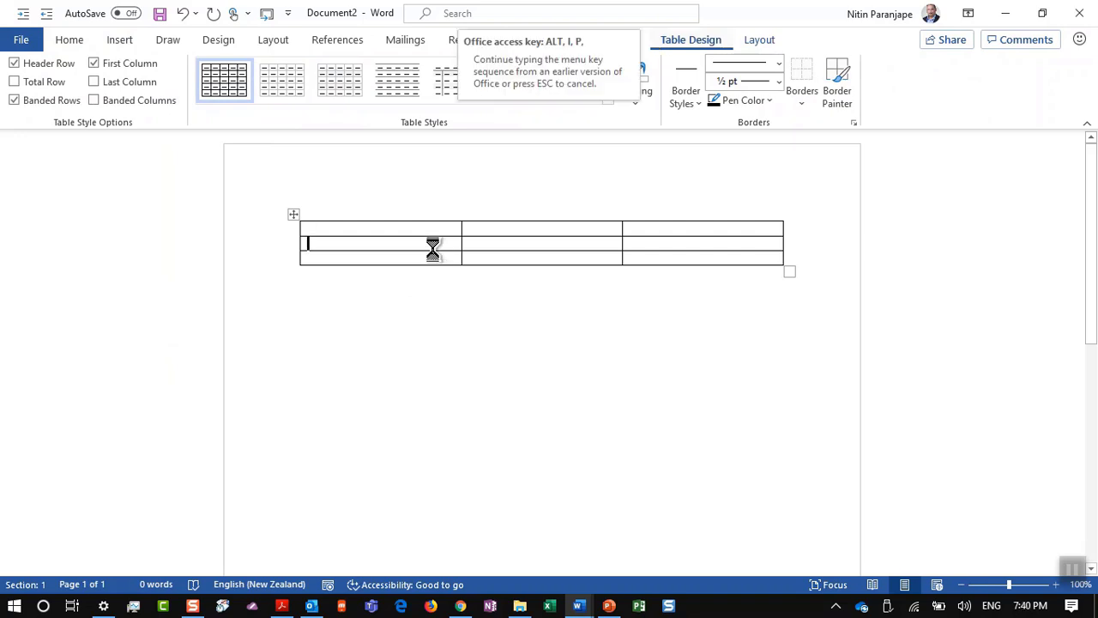
key("f")
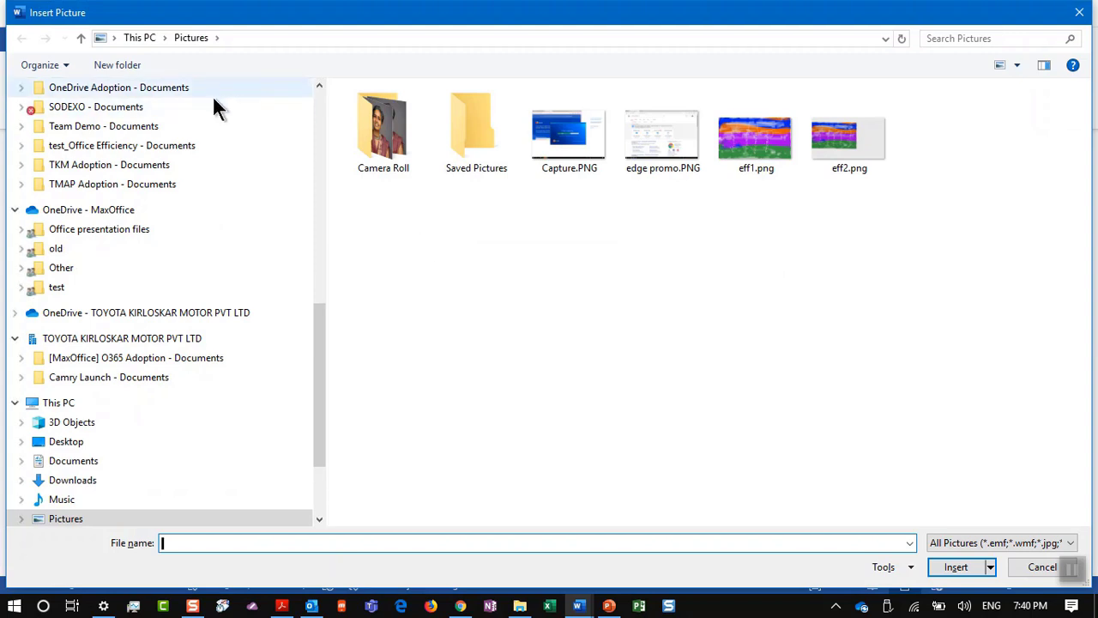
scroll(214, 107, "up", 3)
scroll(211, 96, "up", 7)
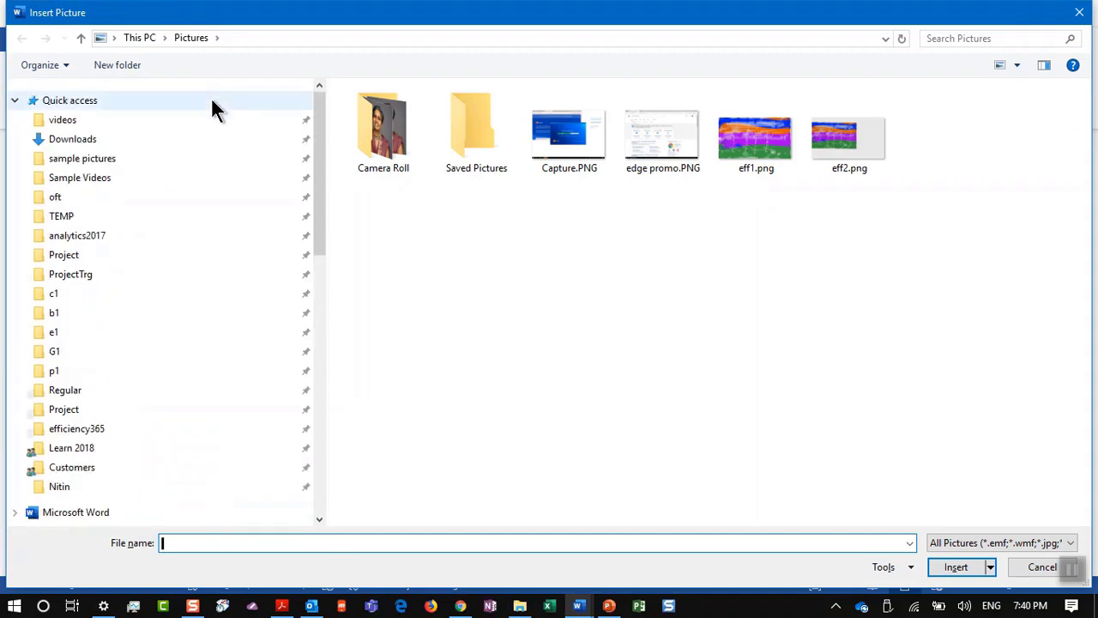
left_click(163, 158)
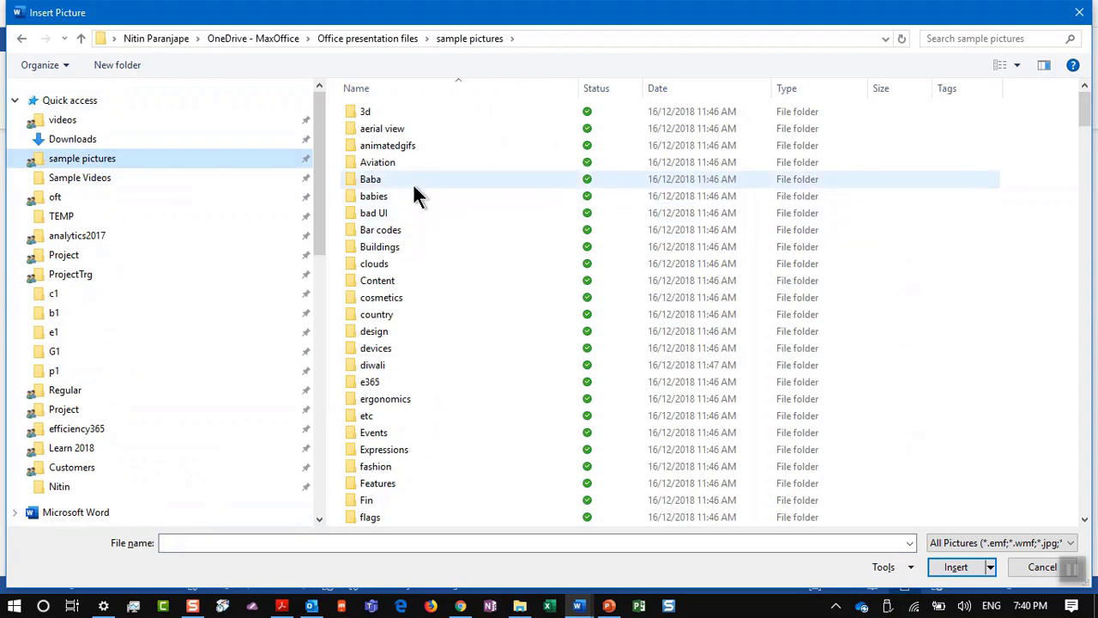
left_click(389, 265)
double_click(389, 263)
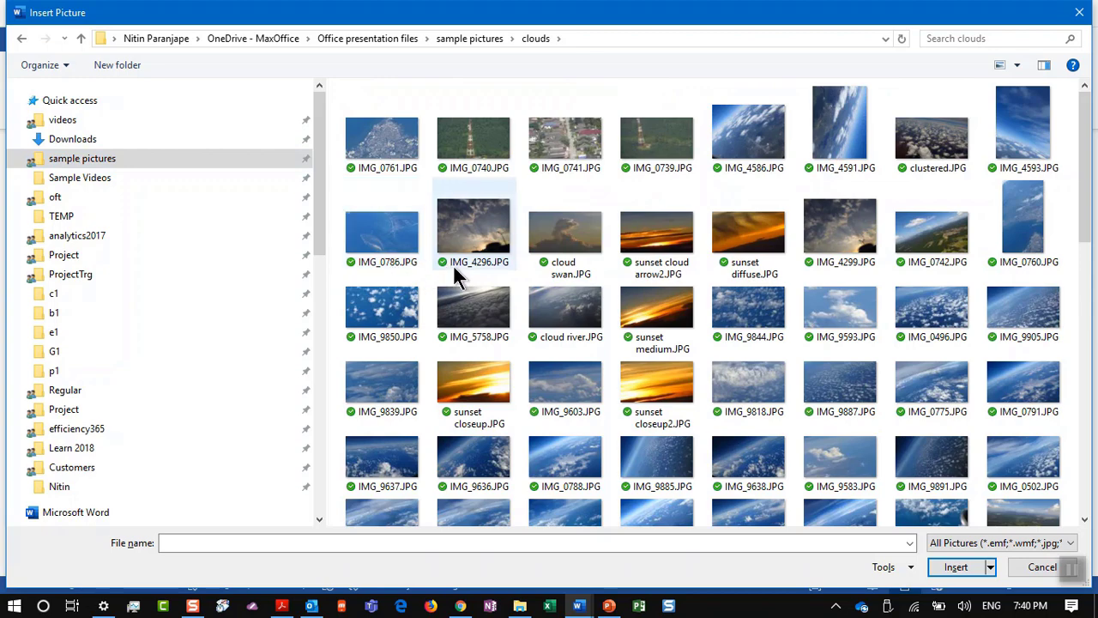
double_click(493, 377)
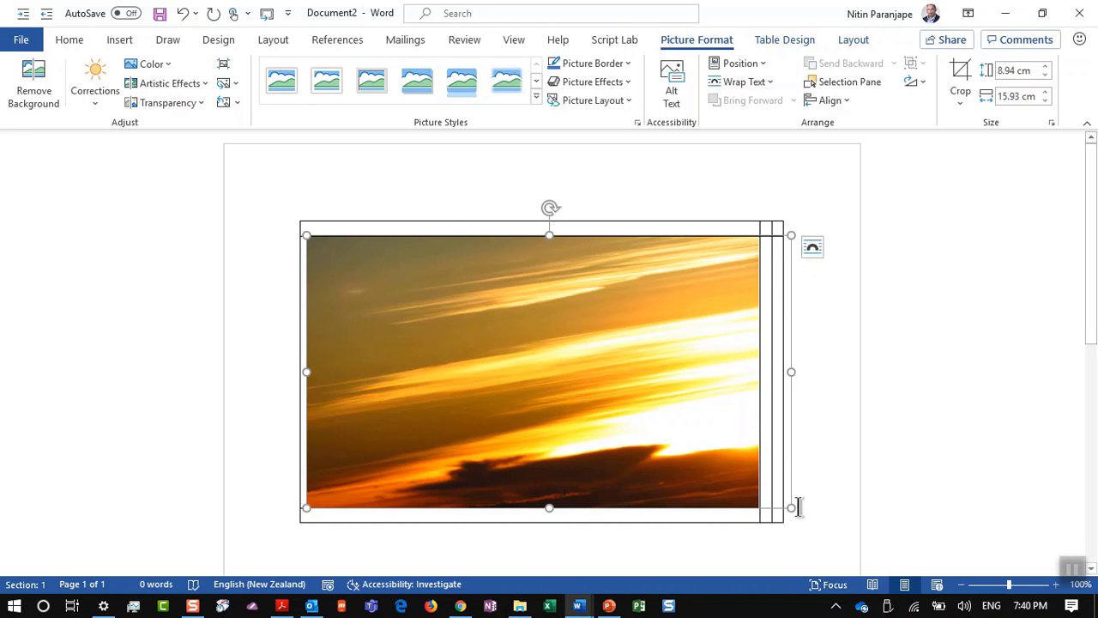
Step: Shrink the sunset photo by its corner handle to fit its column, then briefly check PowerPoint
left_click_drag(790, 507, 520, 329)
left_click(596, 316)
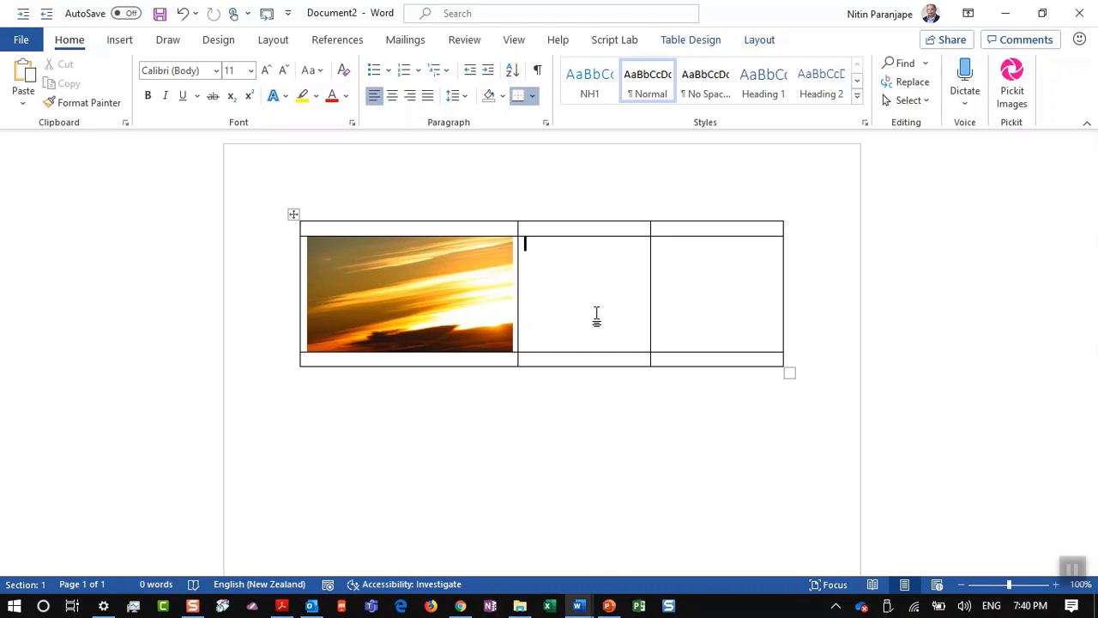
key("alt+Tab")
key("alt+Tab")
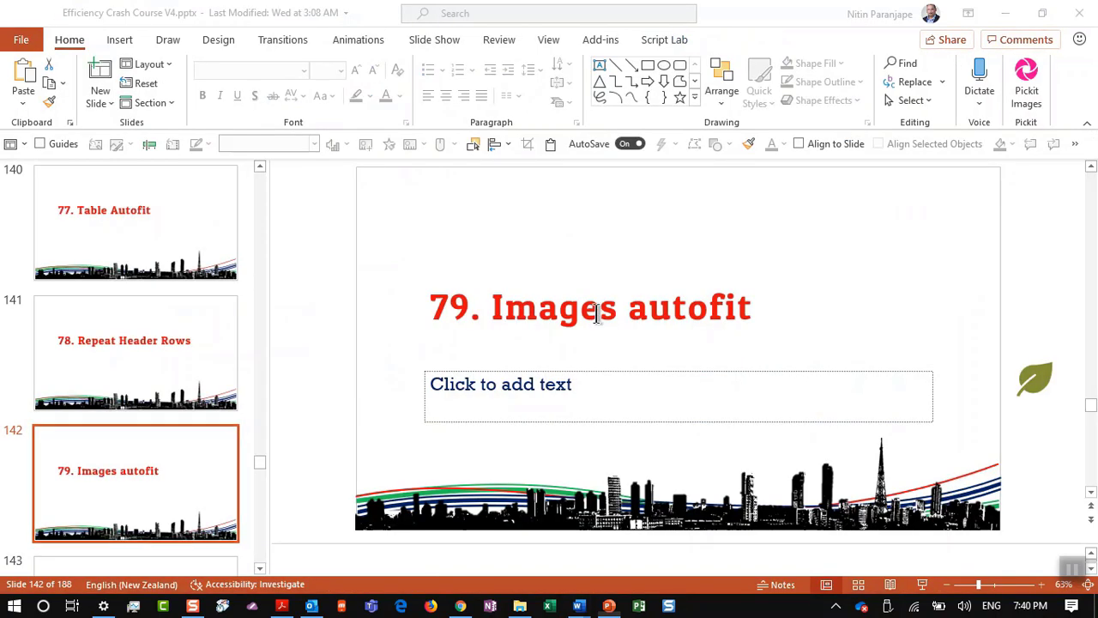
scroll(31, 429, "down", 1)
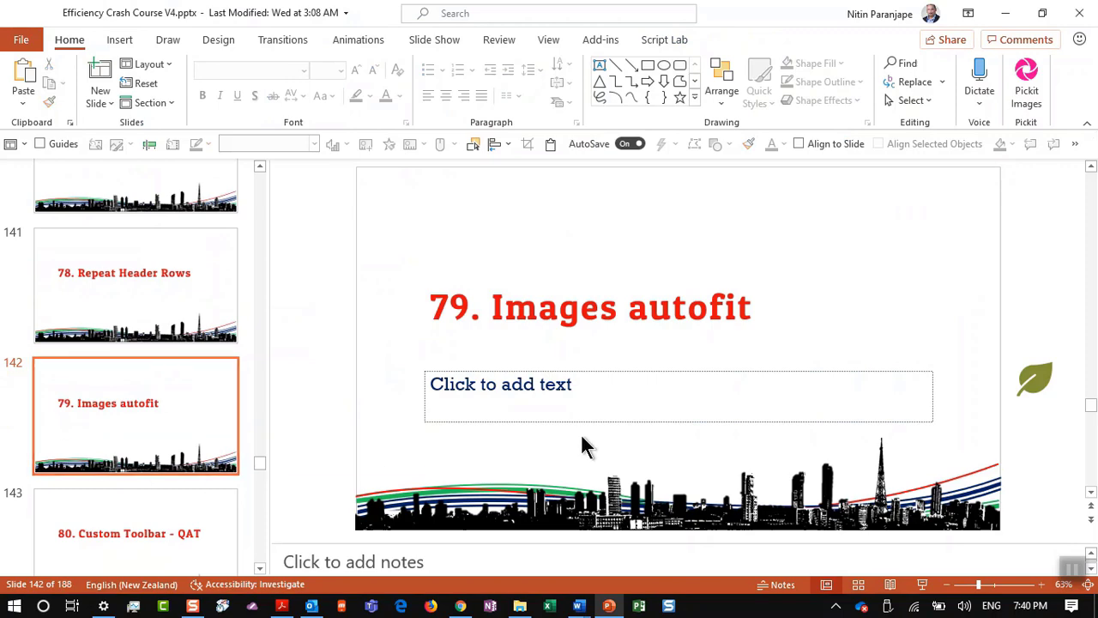
key("alt+Tab")
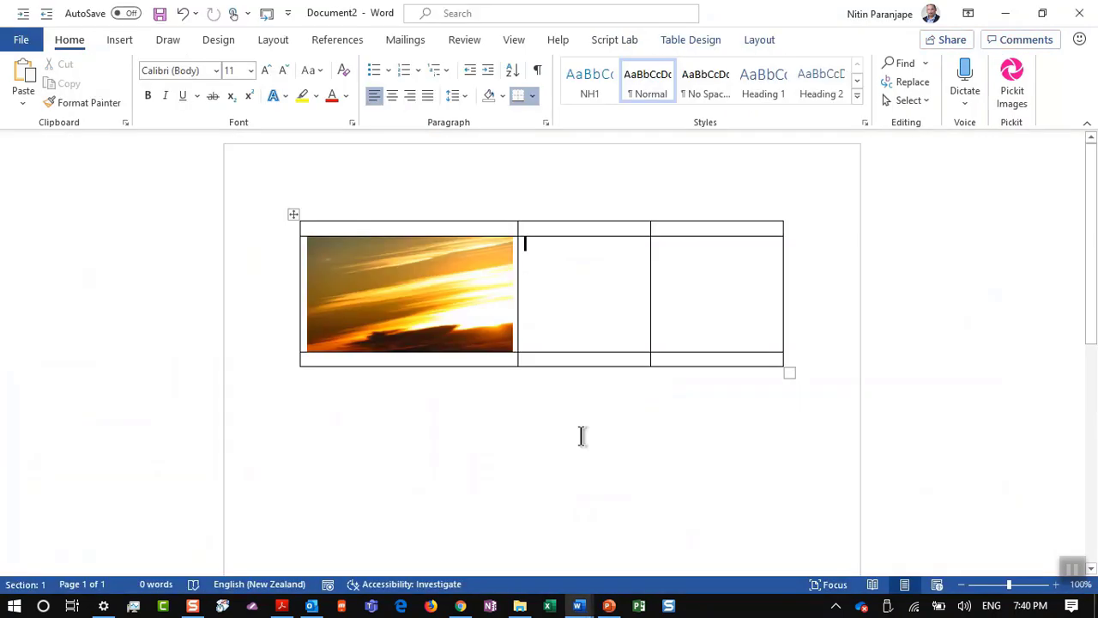
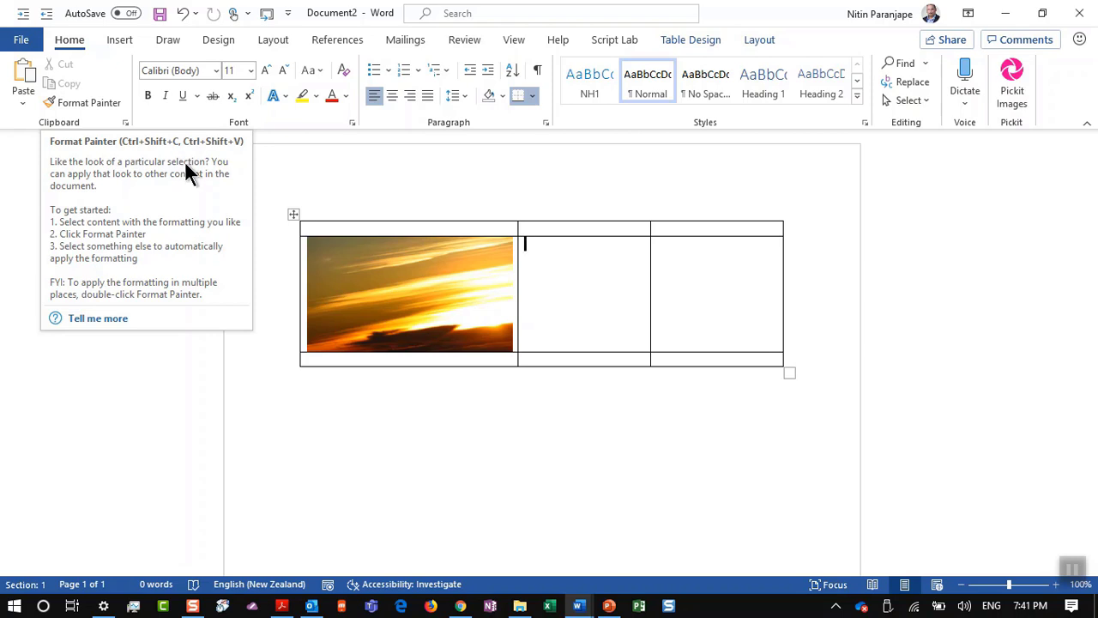
Step: Glance at PowerPoint's 'Images autofit' slide, then return to the Word sunset-photo table
mouse_move(609, 606)
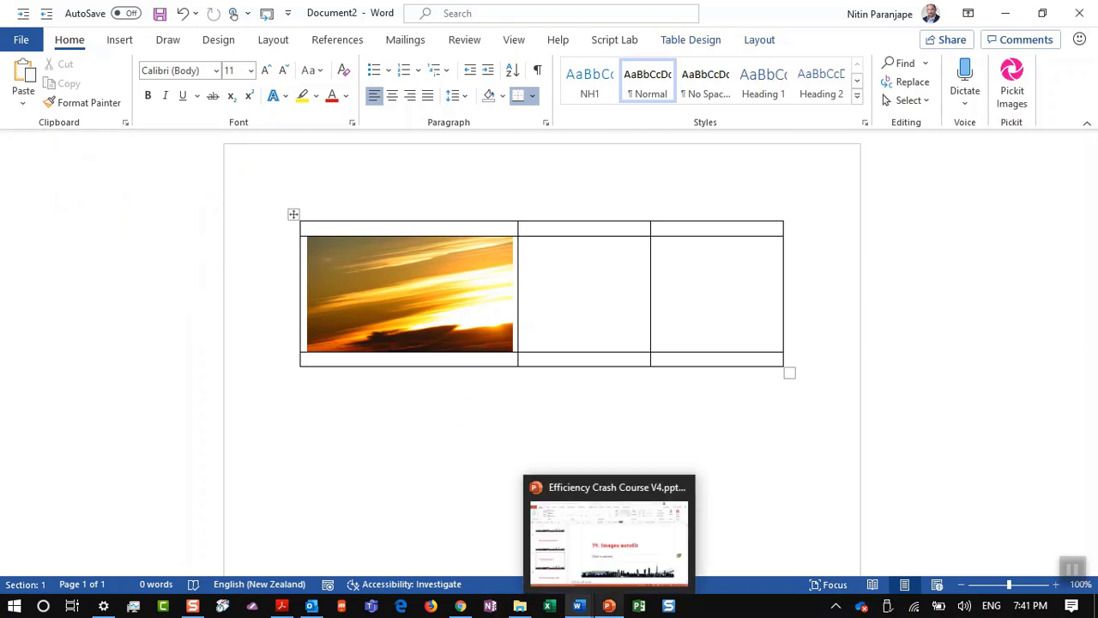
left_click(609, 536)
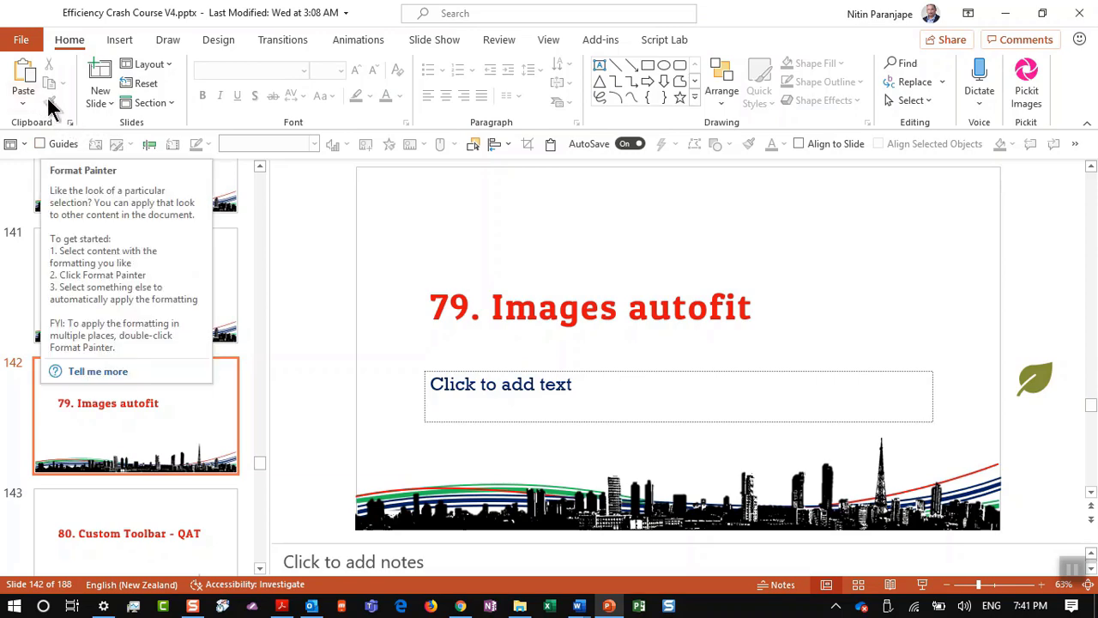
key("alt+Tab")
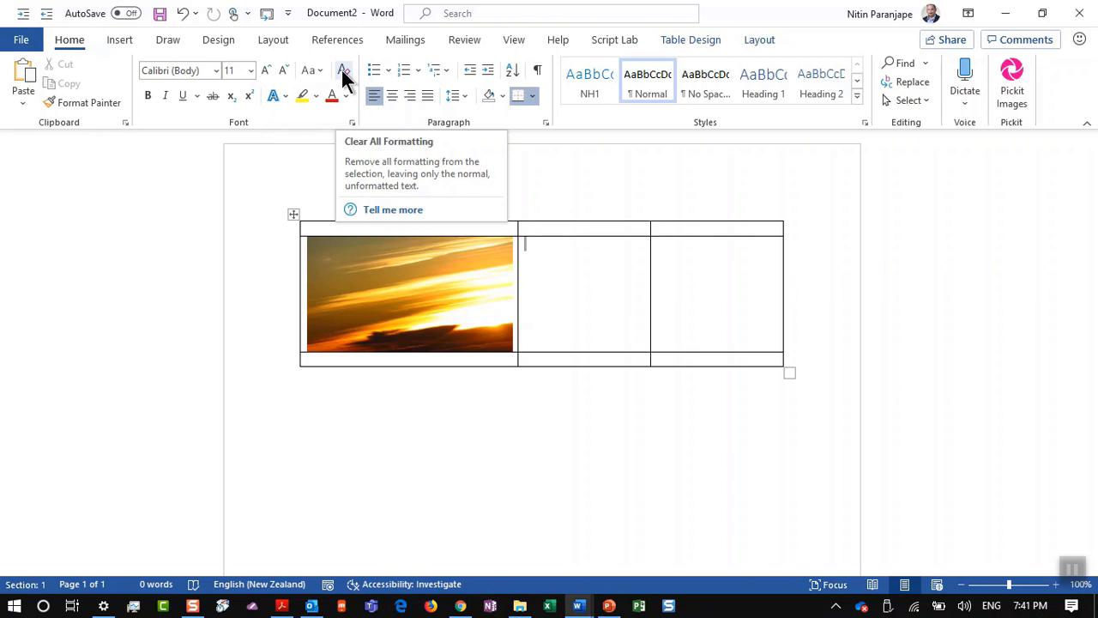
Step: Pin the Home tab's Clear All Formatting command to the Quick Access Toolbar
left_click(105, 41)
left_click(75, 42)
right_click(339, 76)
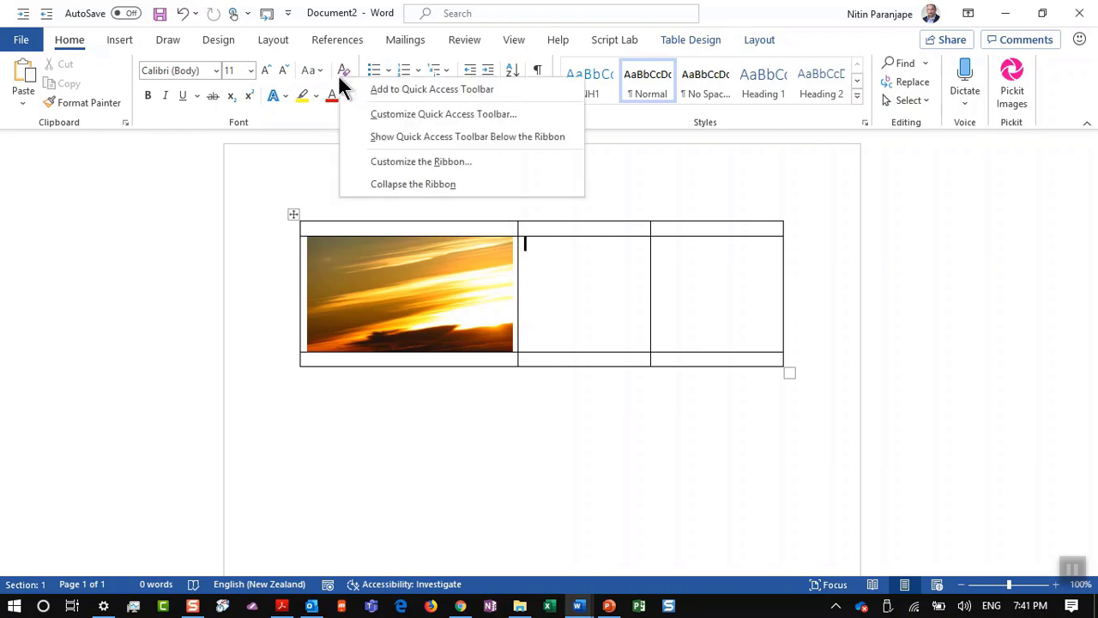
left_click(380, 89)
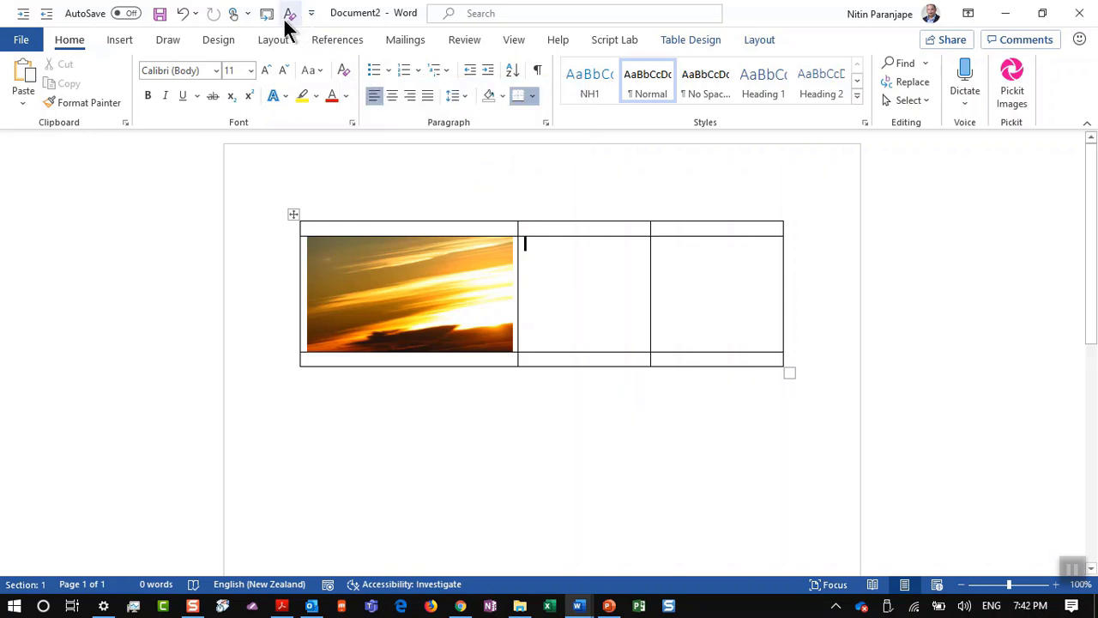
left_click(362, 162)
left_click(331, 41)
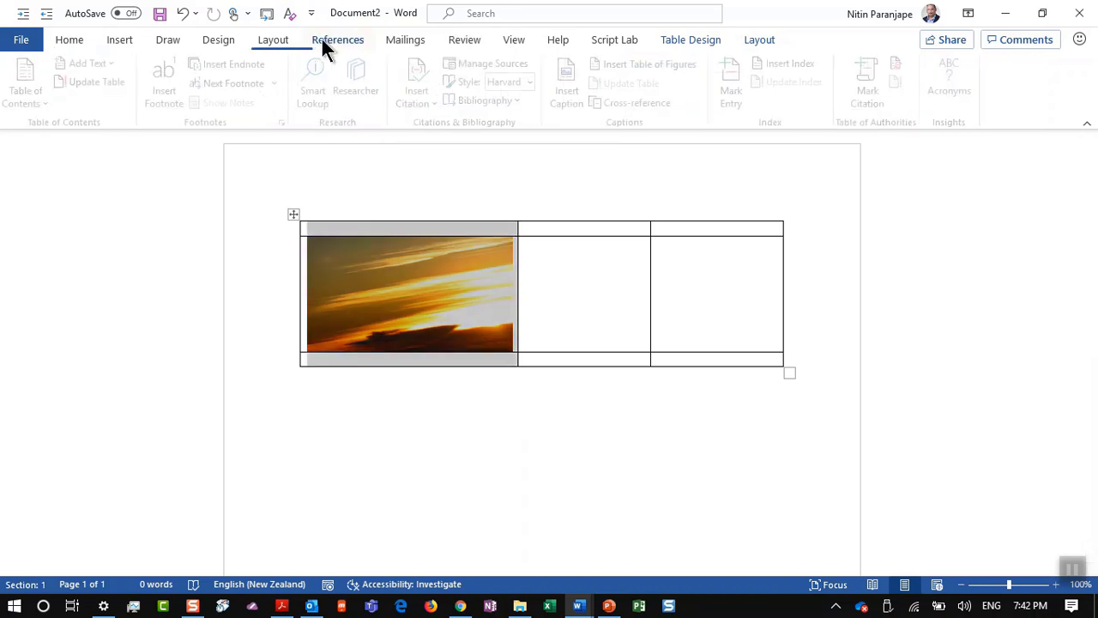
Step: Add Mailings' Select Recipients command to the Quick Access Toolbar
left_click(416, 44)
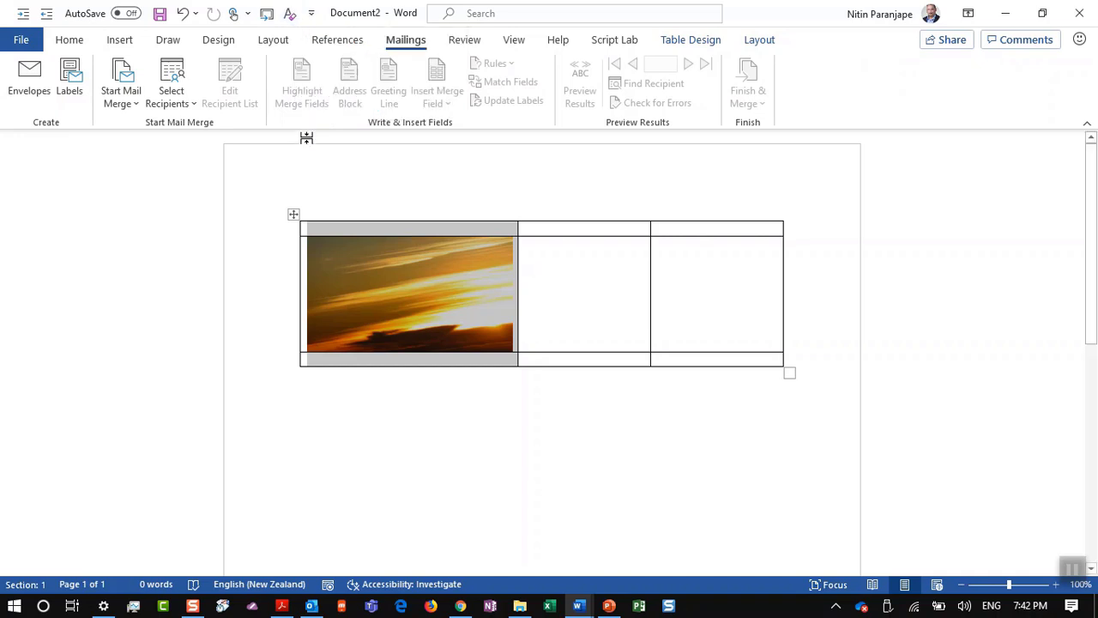
key("alt")
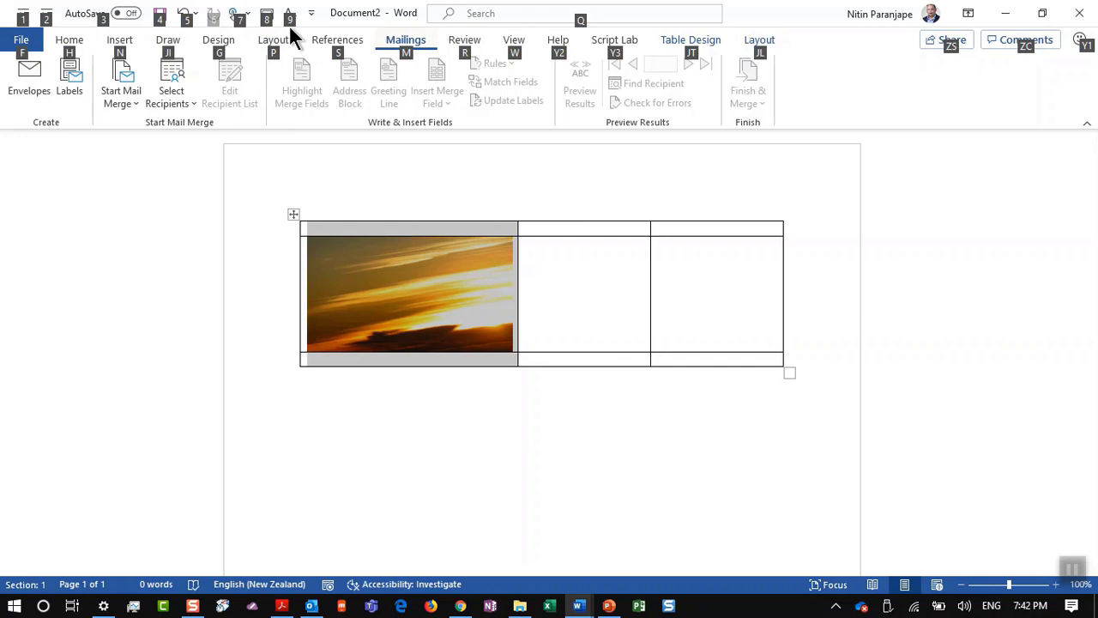
key("alt")
key("alt")
key("alt")
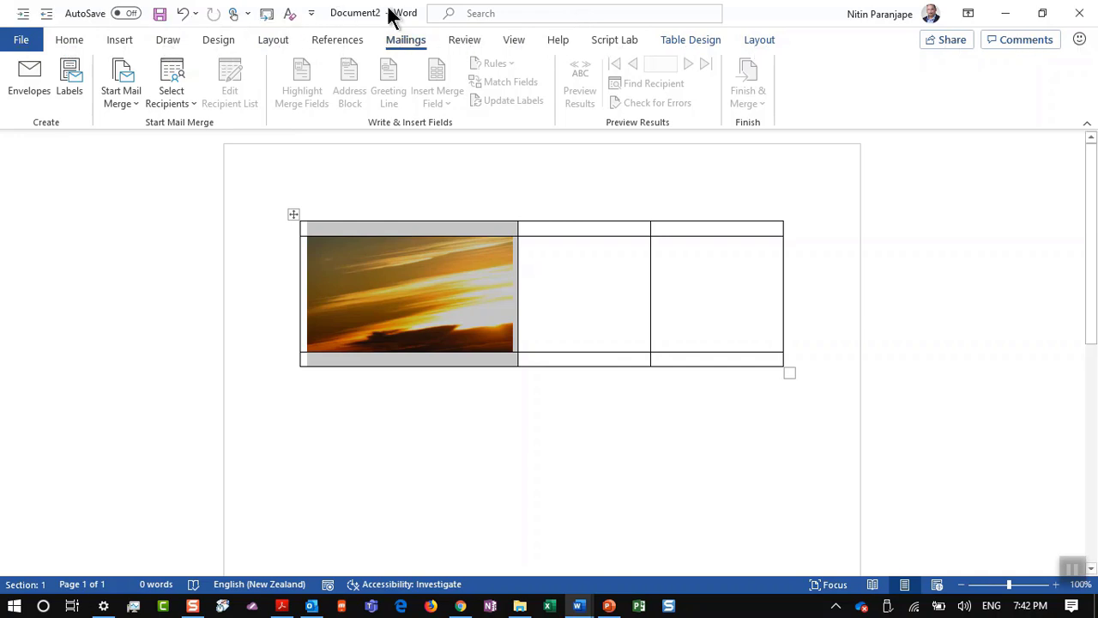
right_click(180, 79)
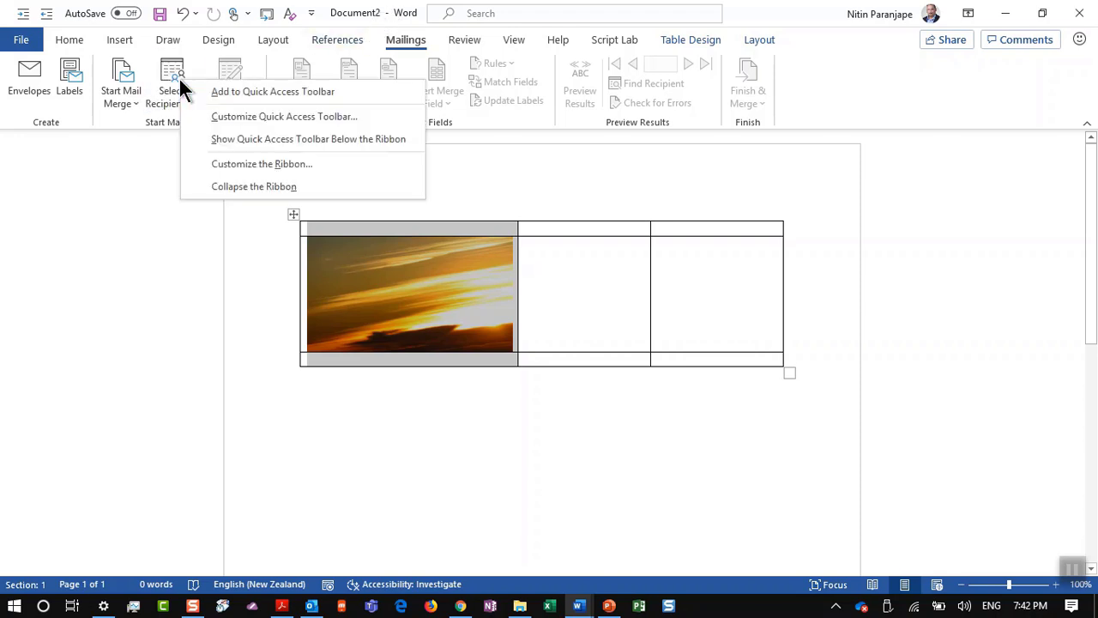
left_click(215, 94)
Step: Check the new toolbar buttons' numbered Alt shortcuts, then switch to the PowerPoint presentation
key("alt")
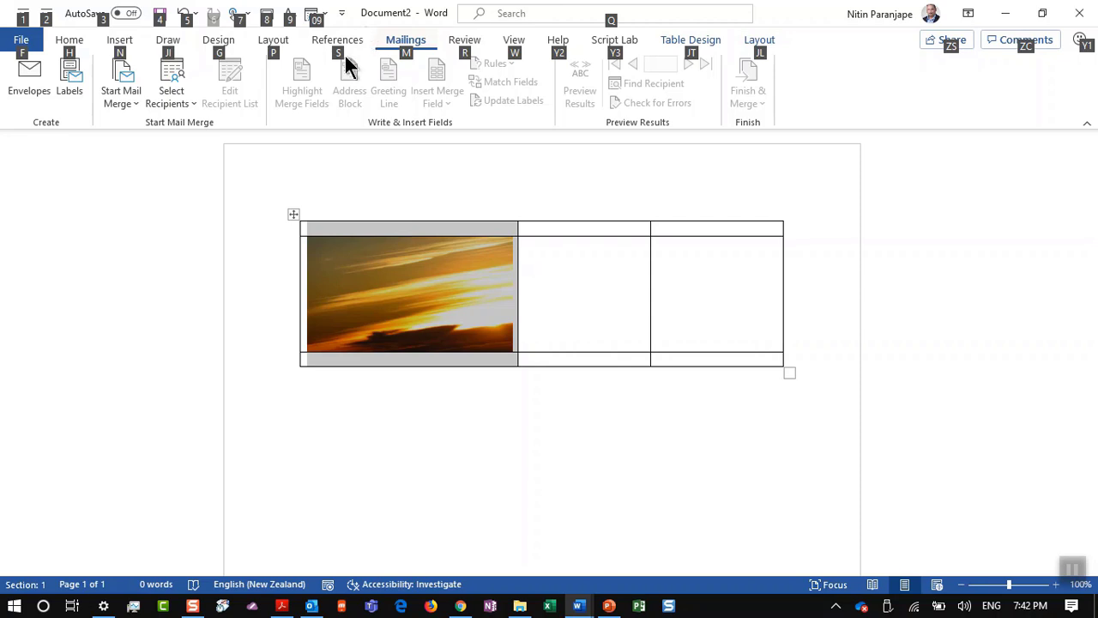
left_click(53, 243)
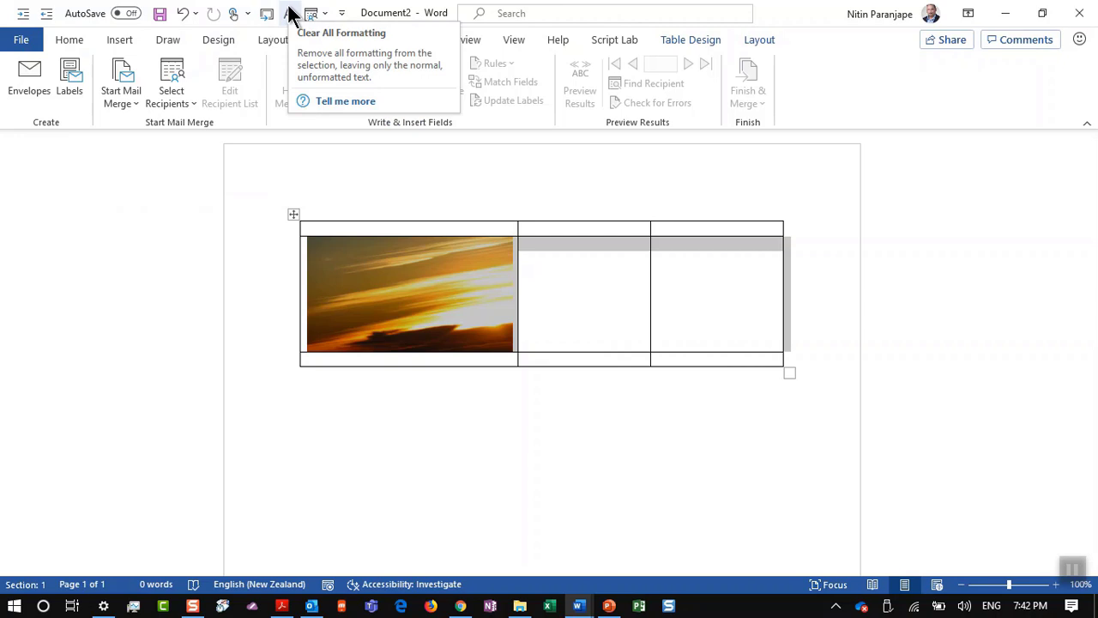
key("alt+Tab")
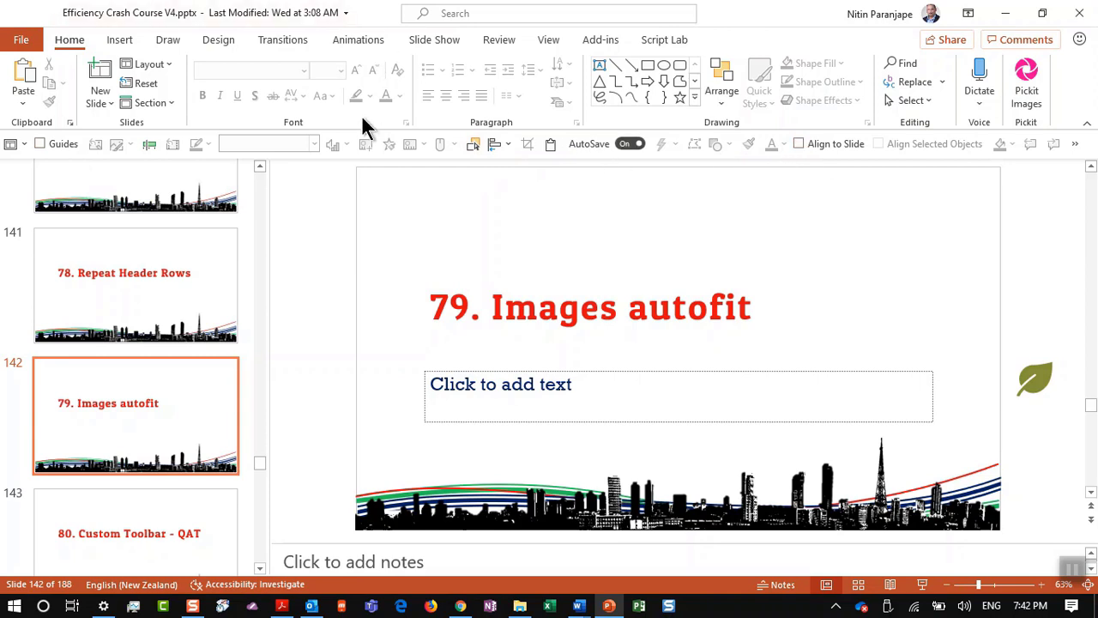
right_click(354, 139)
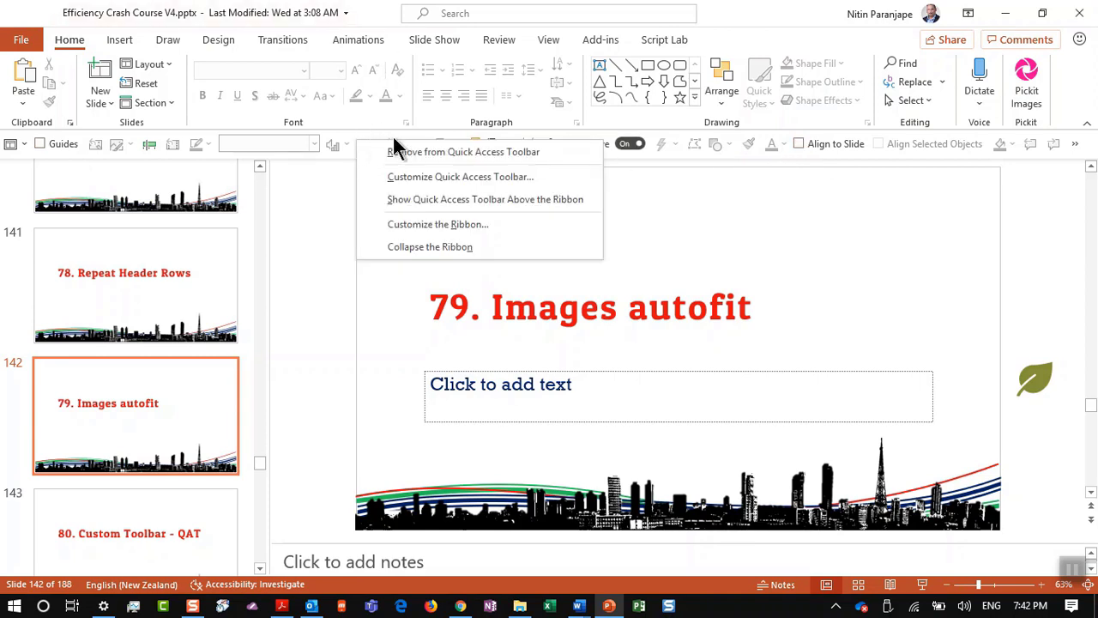
left_click(420, 199)
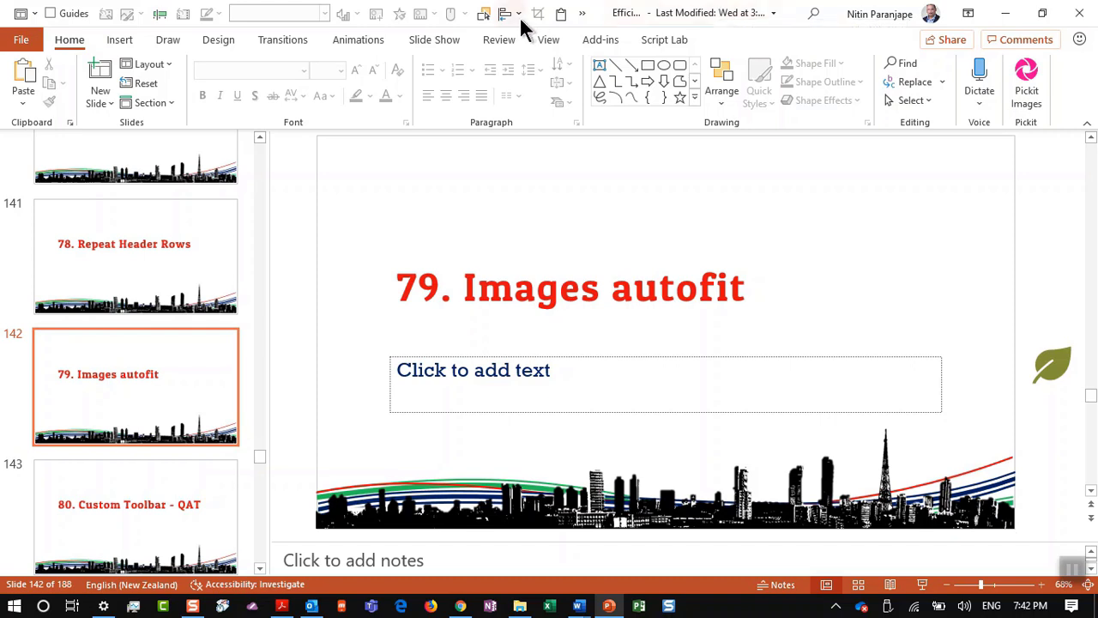
right_click(428, 27)
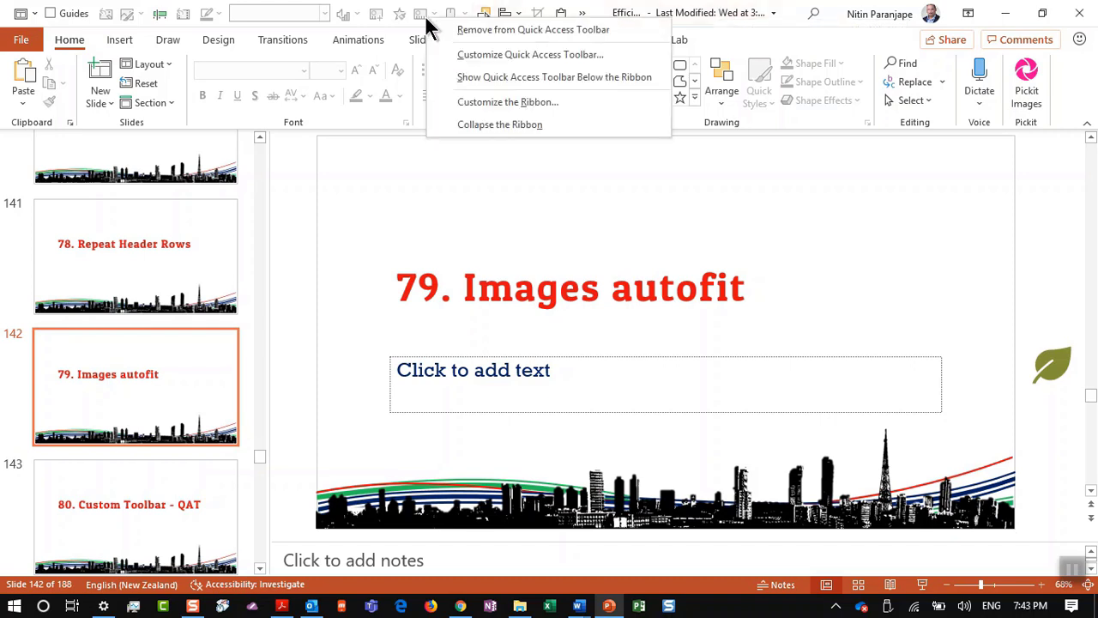
left_click(460, 82)
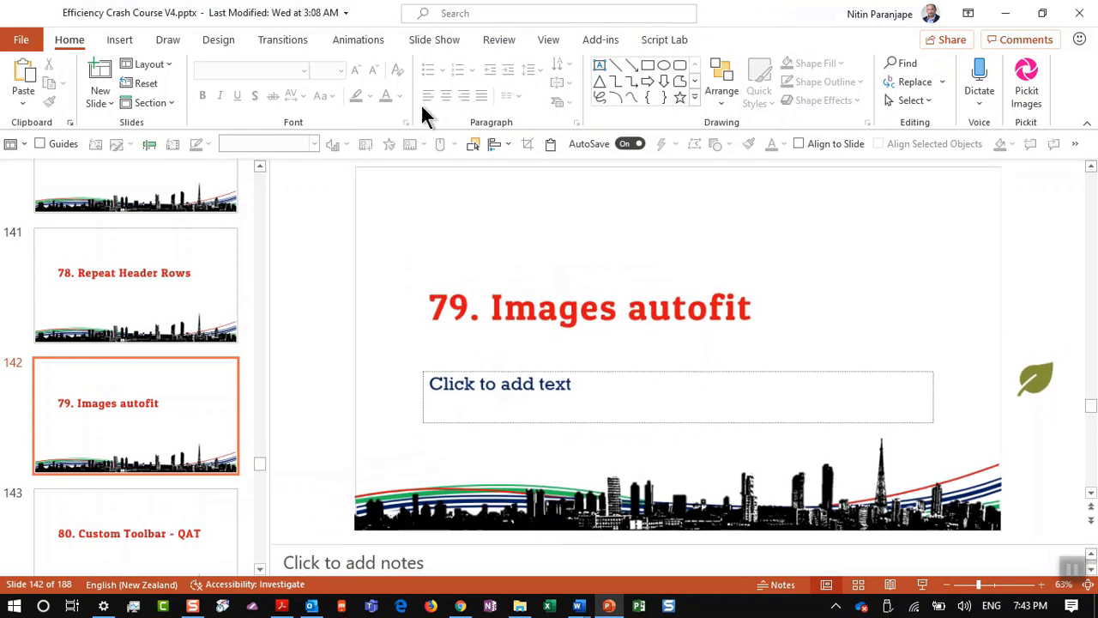
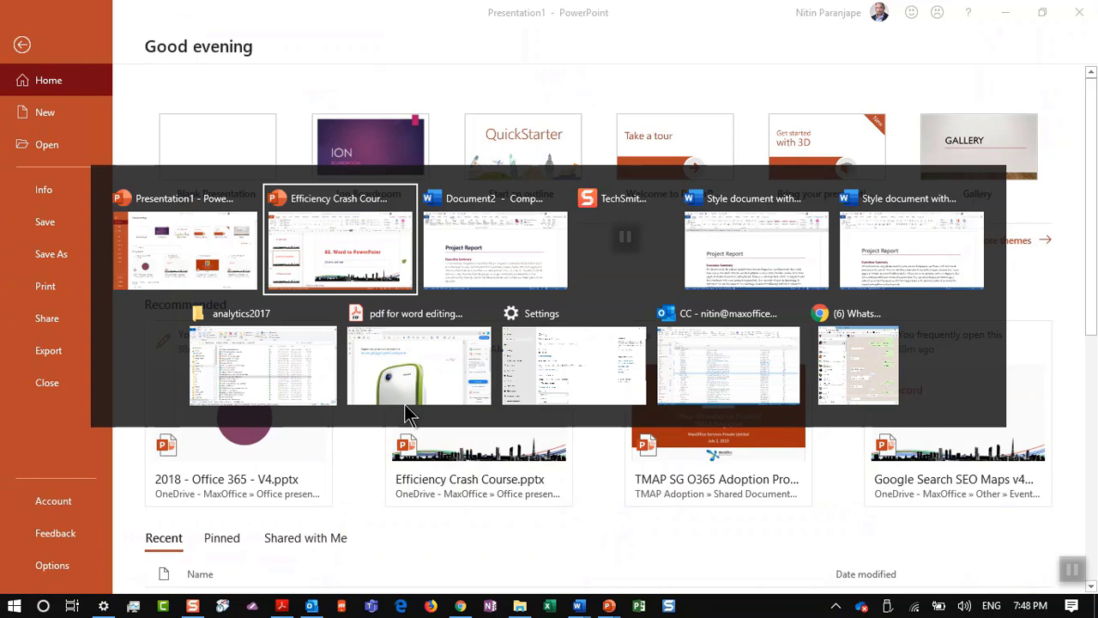
Step: View slide 144 '81. Add to QAT' in PowerPoint, then return to the Word Project Report
key("alt+Tab")
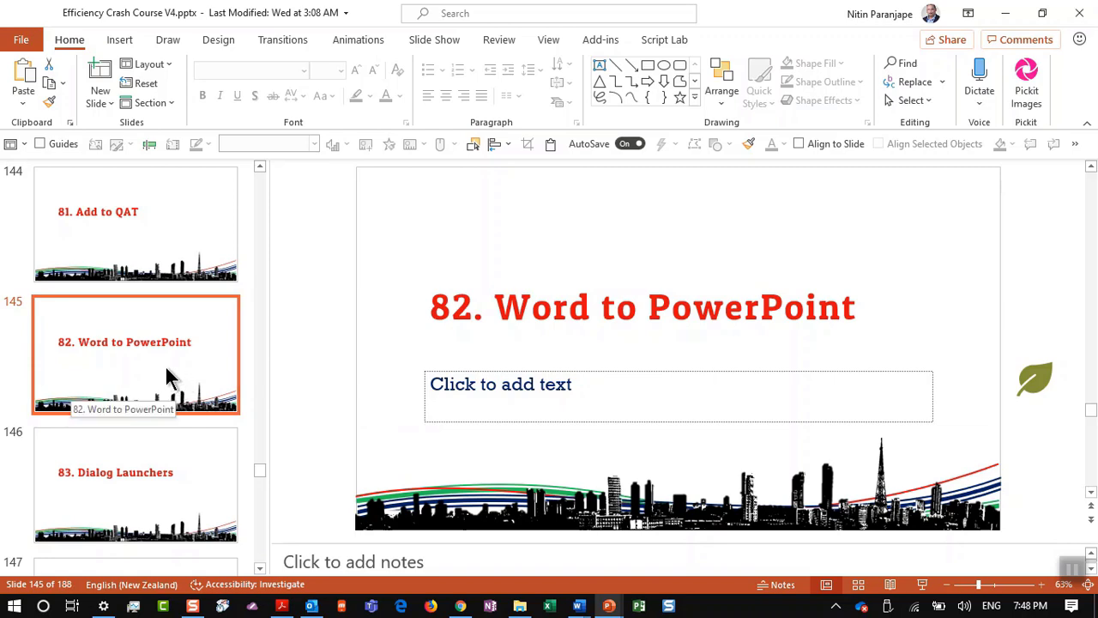
left_click(154, 221)
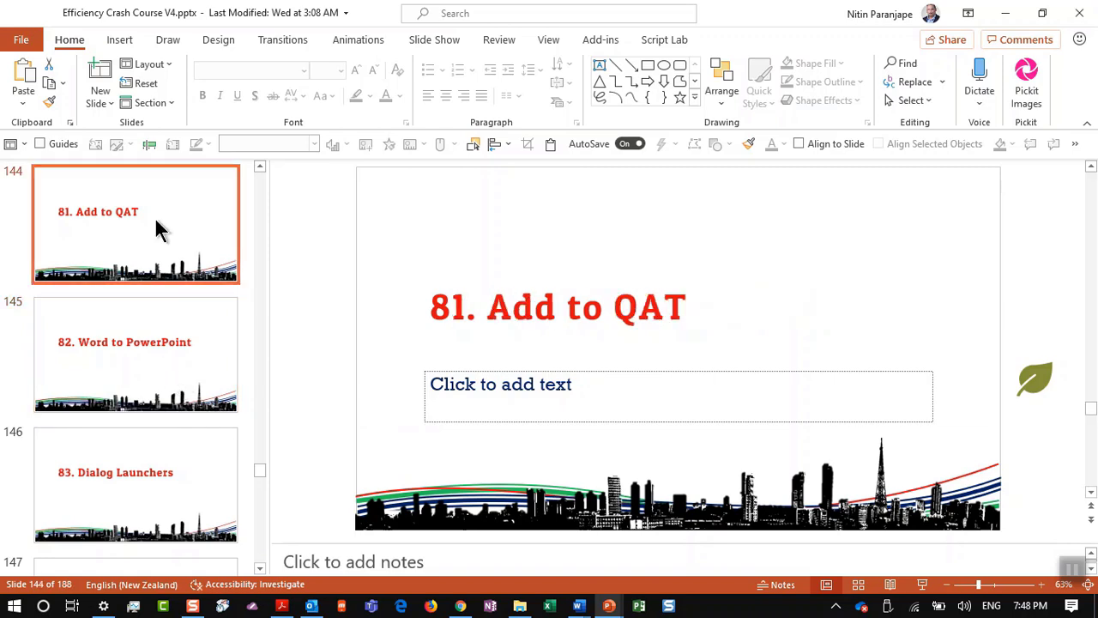
key("alt+Tab")
key("Tab")
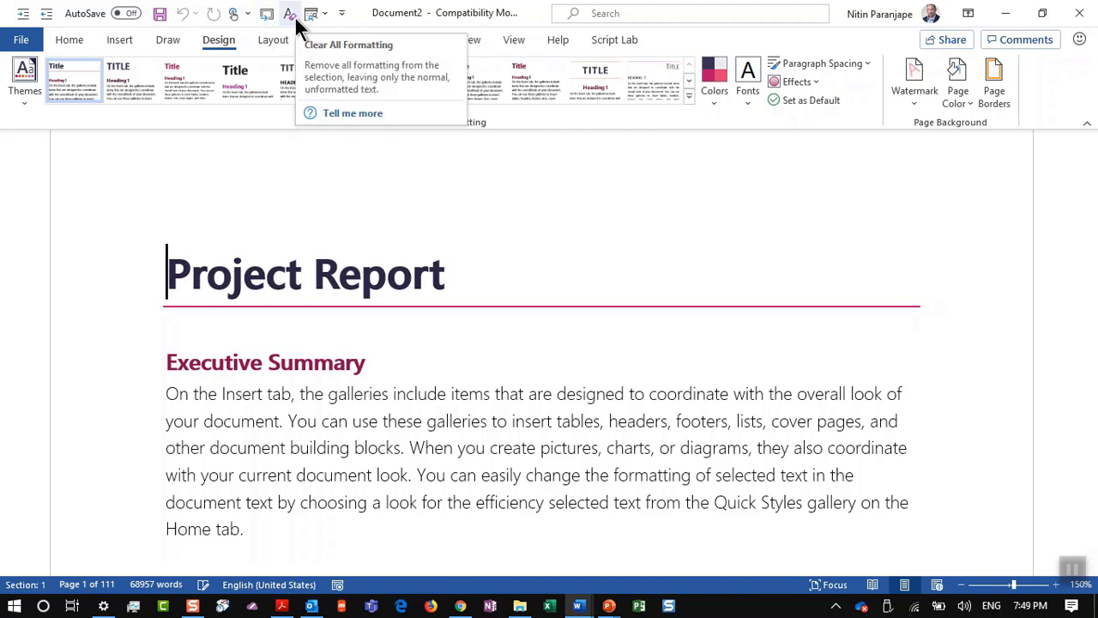
Step: Open Word's Quick Access Toolbar customization page from the Home ribbon's right-click menu
left_click(55, 38)
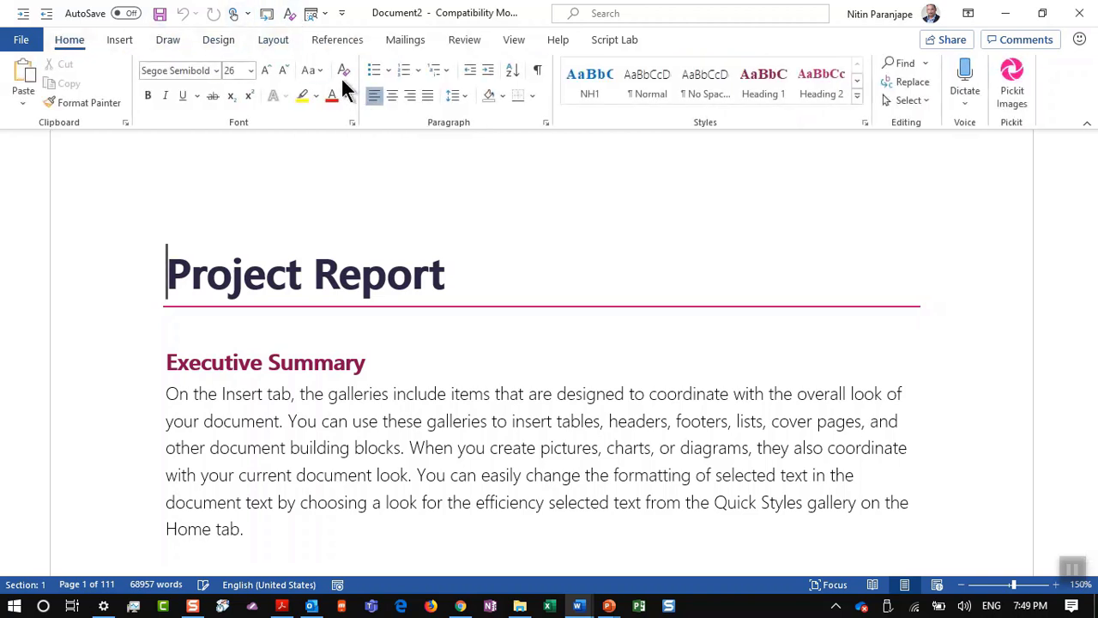
right_click(339, 74)
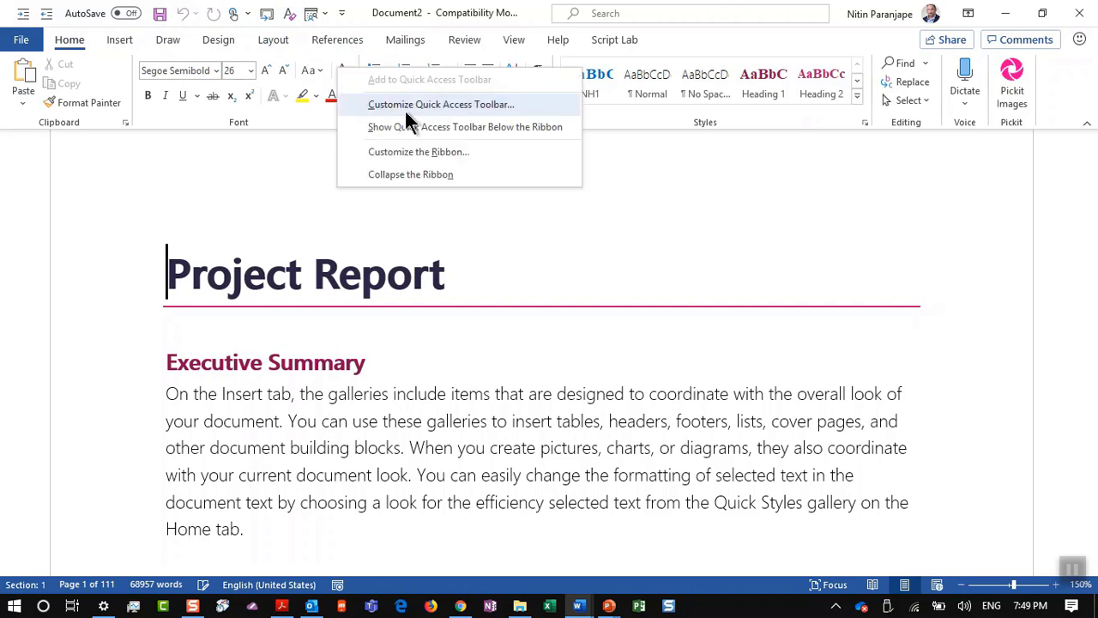
left_click(259, 159)
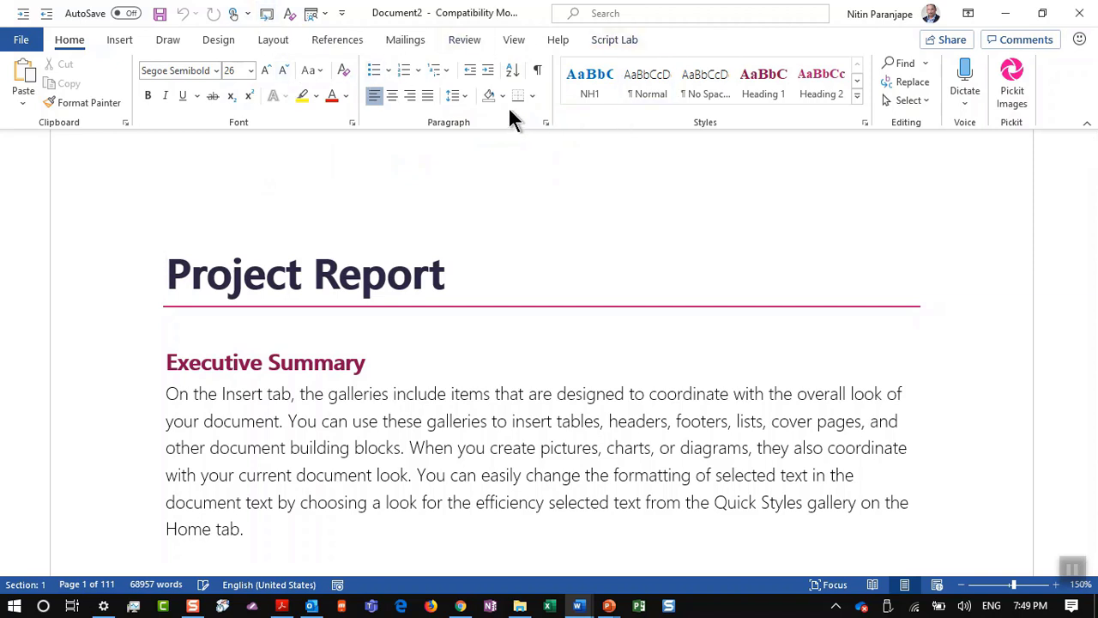
right_click(301, 108)
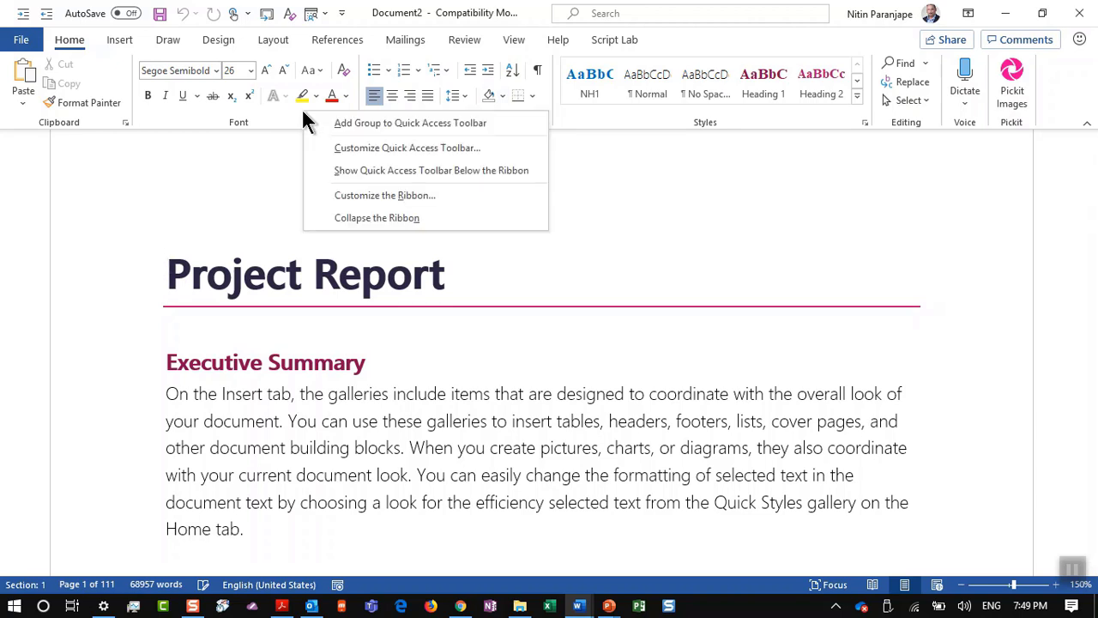
left_click(405, 153)
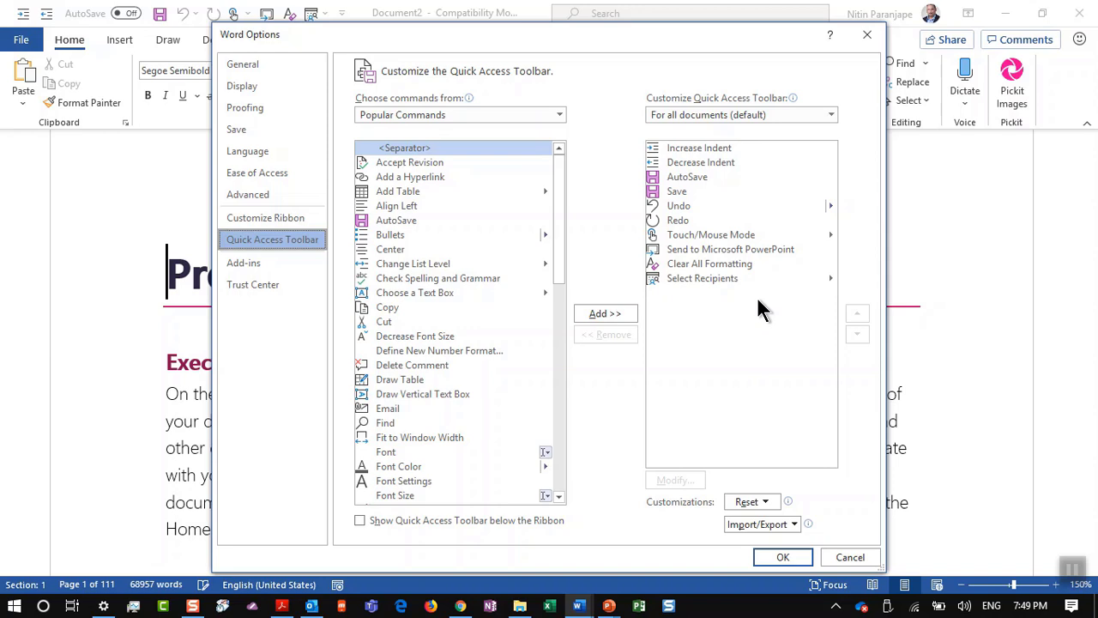
Step: Switch the Choose commands from list to All Commands
left_click(696, 266)
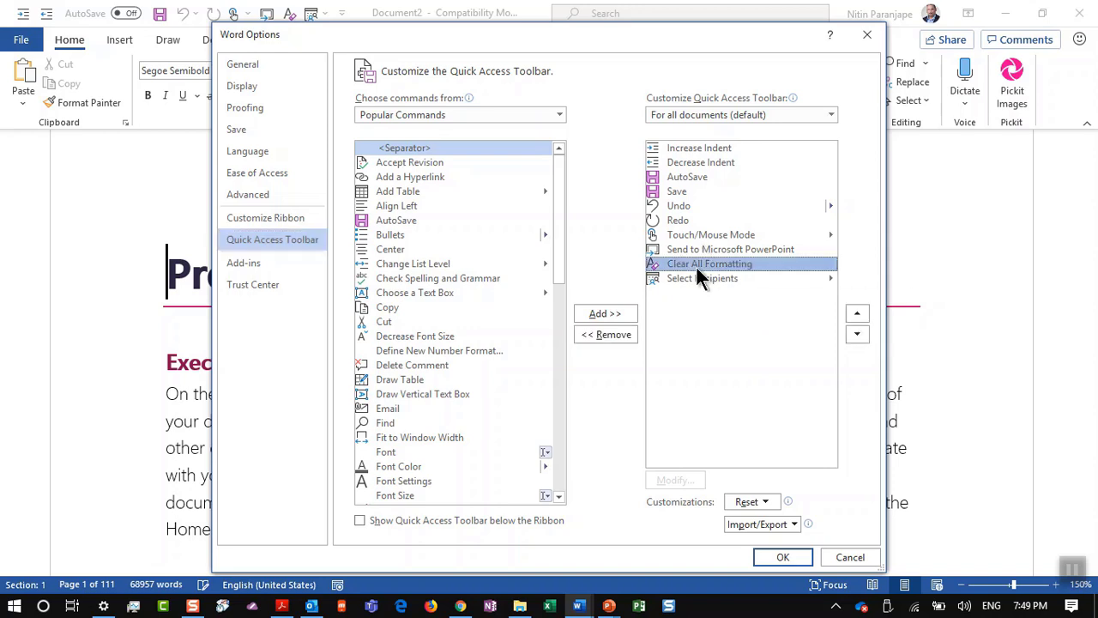
left_click(418, 117)
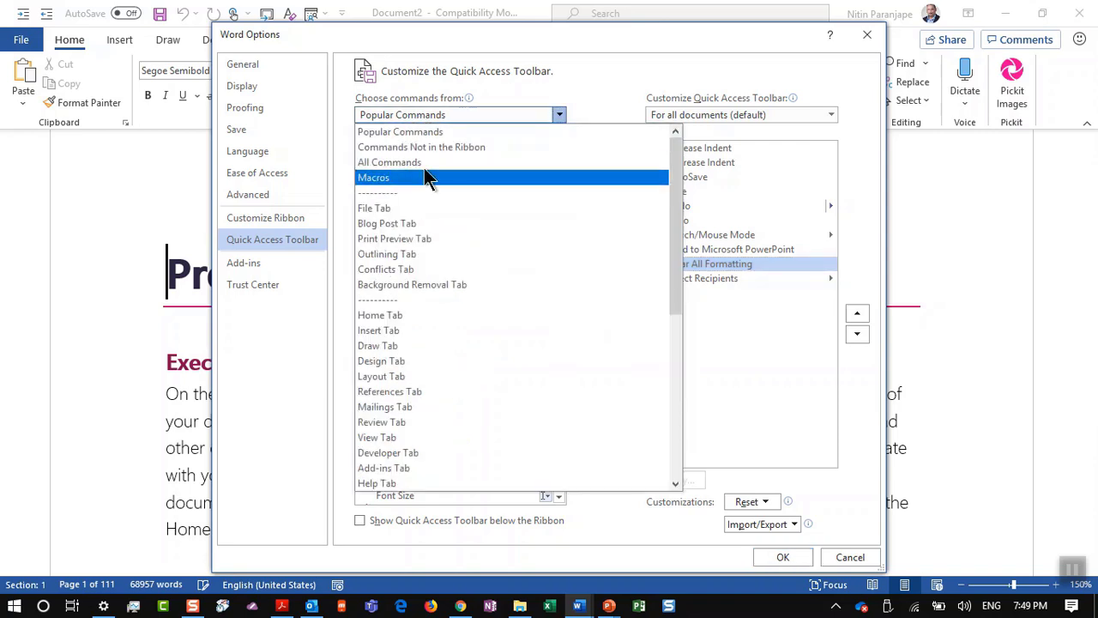
key("Escape")
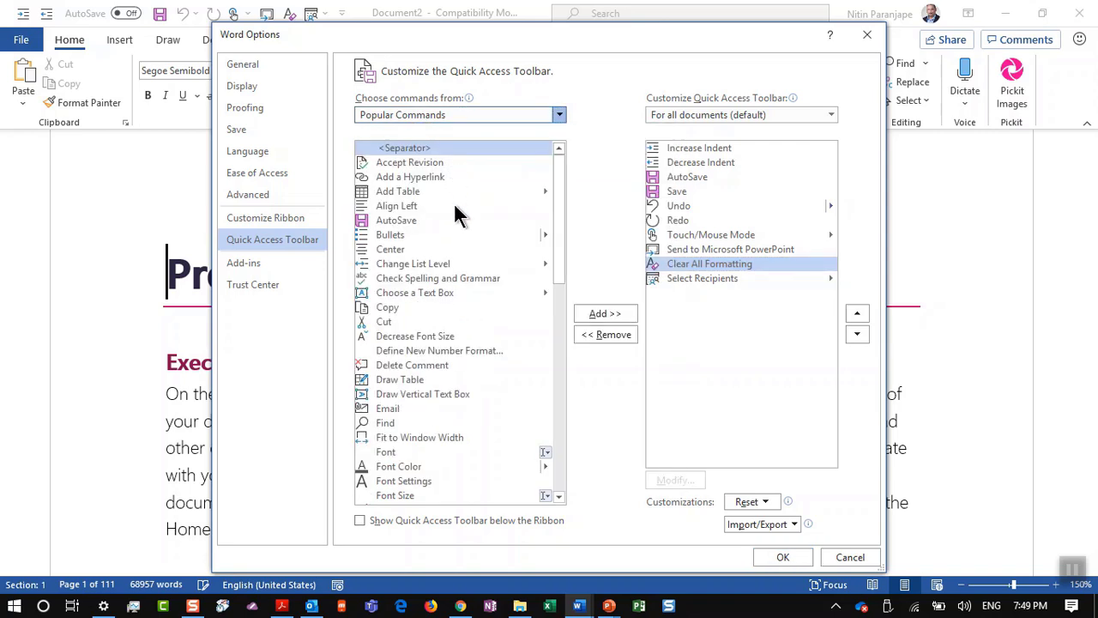
key("Down")
key("Down")
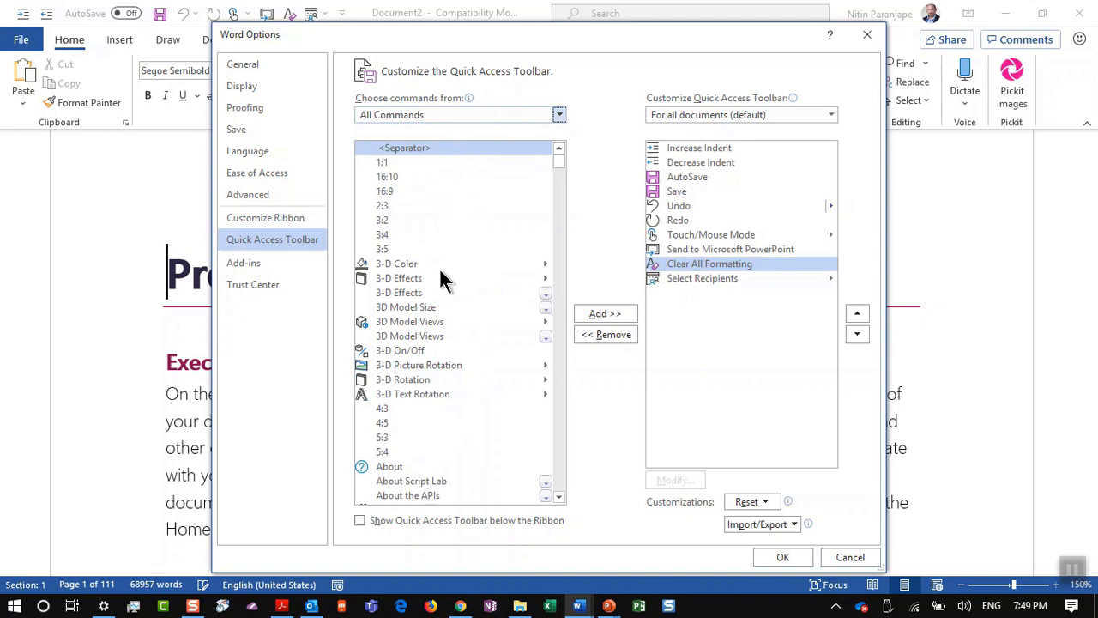
left_click(438, 265)
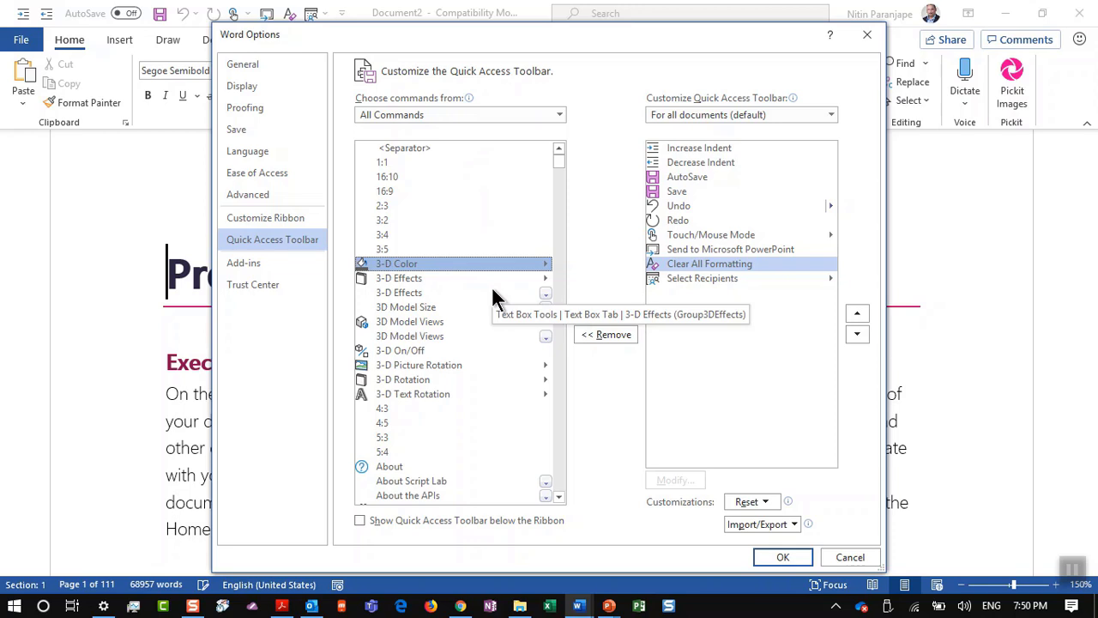
Step: Add Send to Microsoft PowerPoint to the Quick Access Toolbar and close Word Options
key("s")
key("e")
key("n")
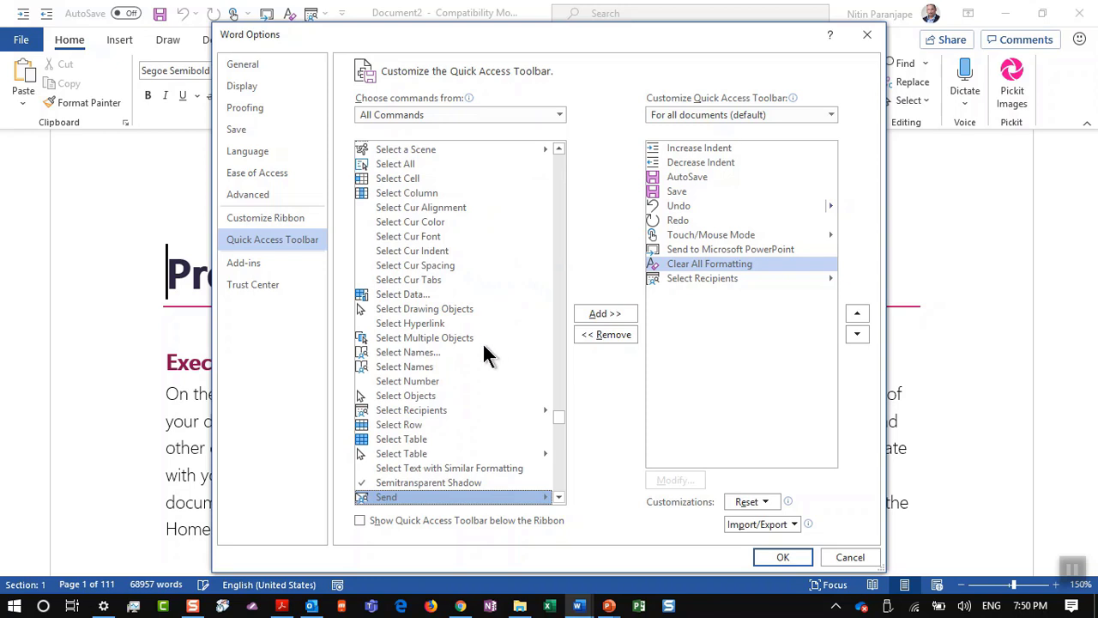
scroll(463, 496, "down", 4)
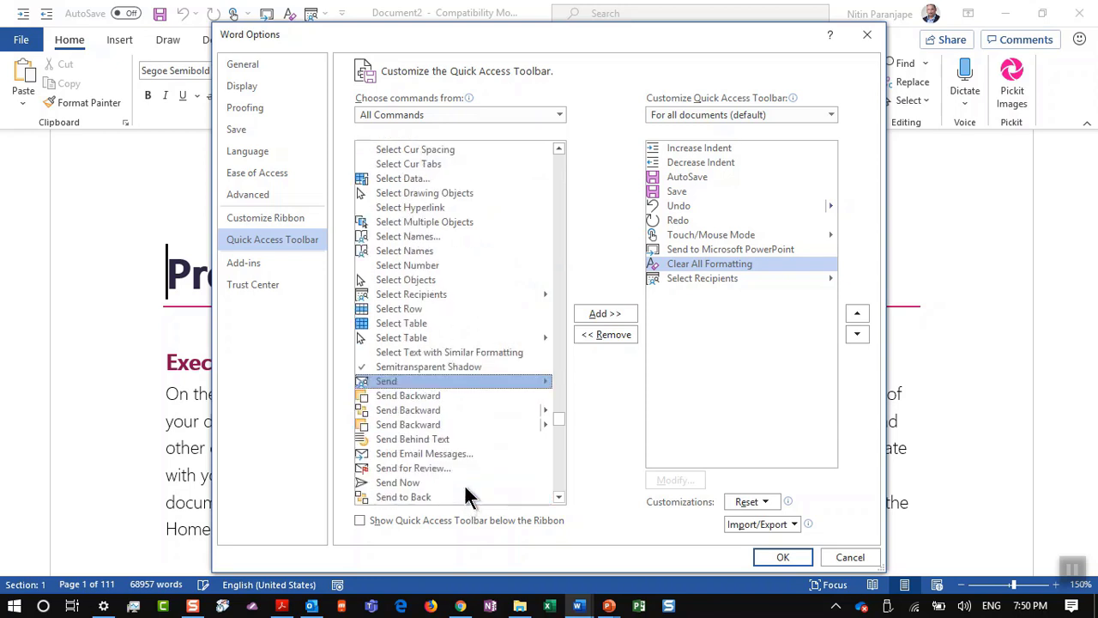
scroll(465, 486, "down", 4)
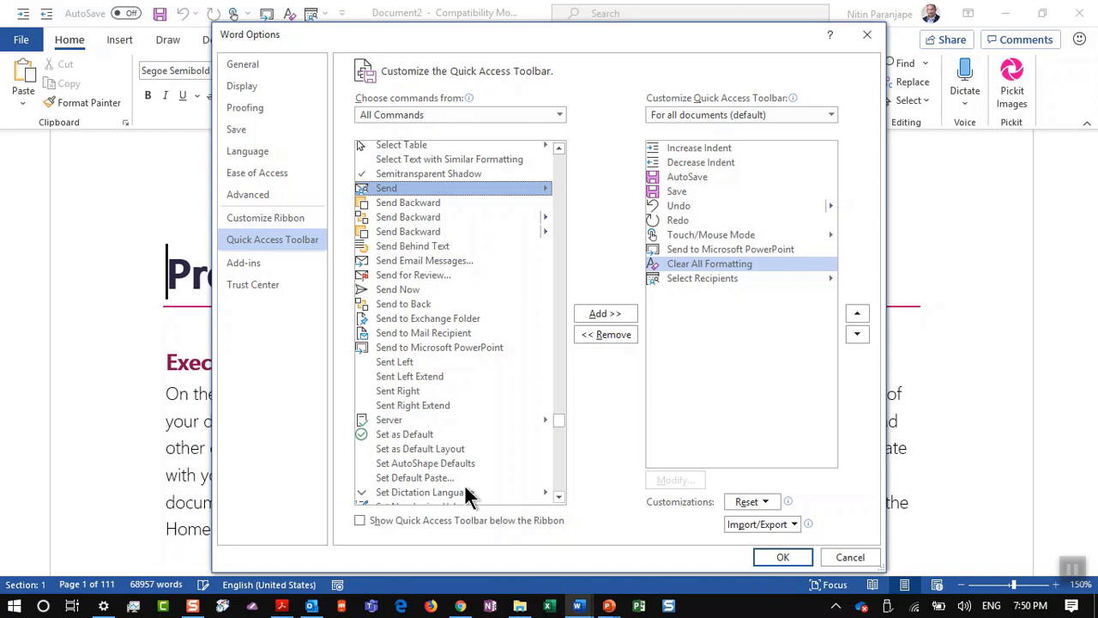
left_click(485, 347)
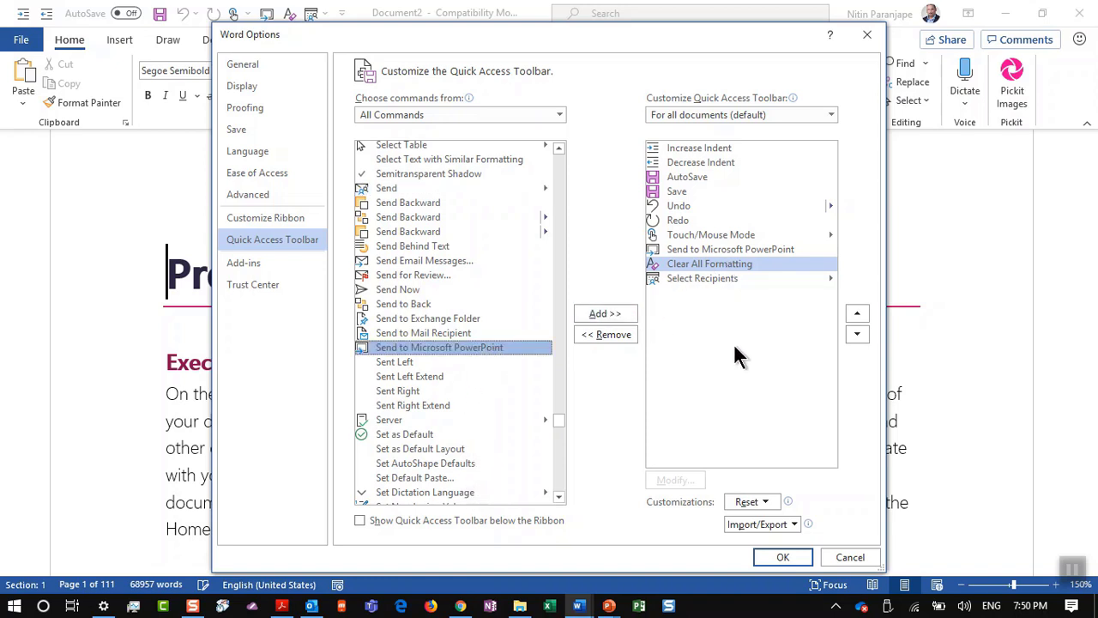
left_click(796, 556)
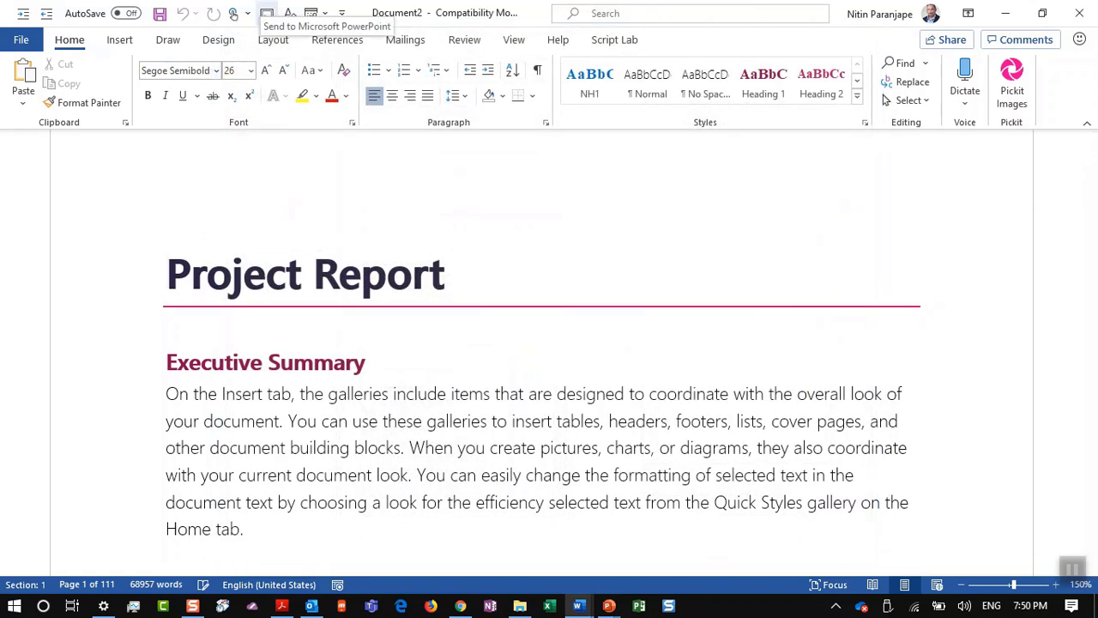
Step: Move the PowerPoint deck to slide 146 '83. Dialog Launchers', then return to Word
key("alt+Tab")
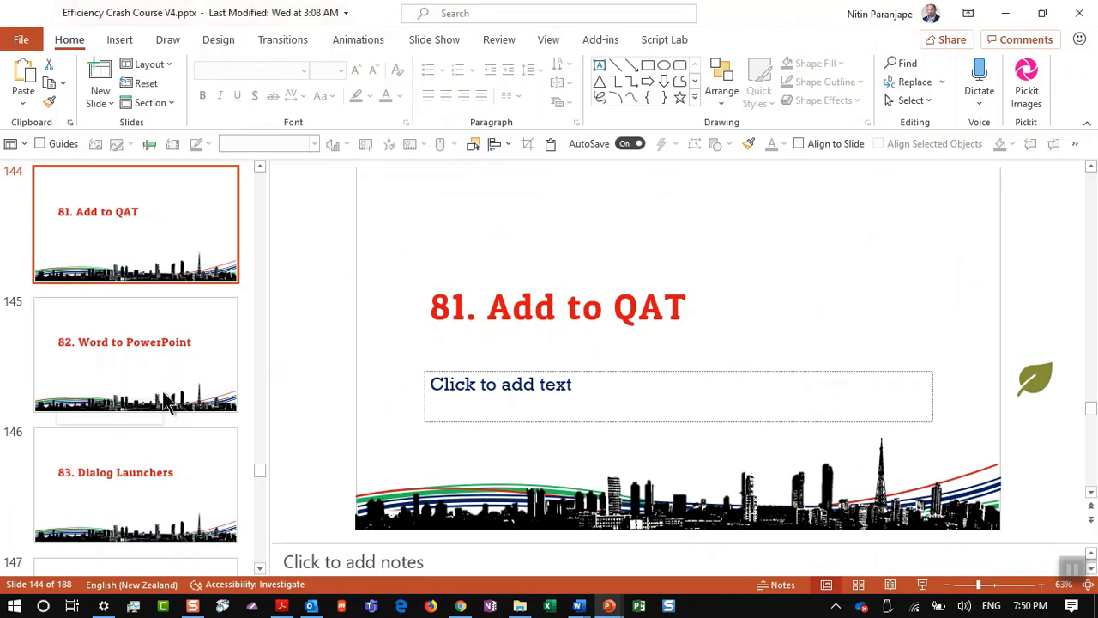
left_click(162, 448)
key("alt+Tab")
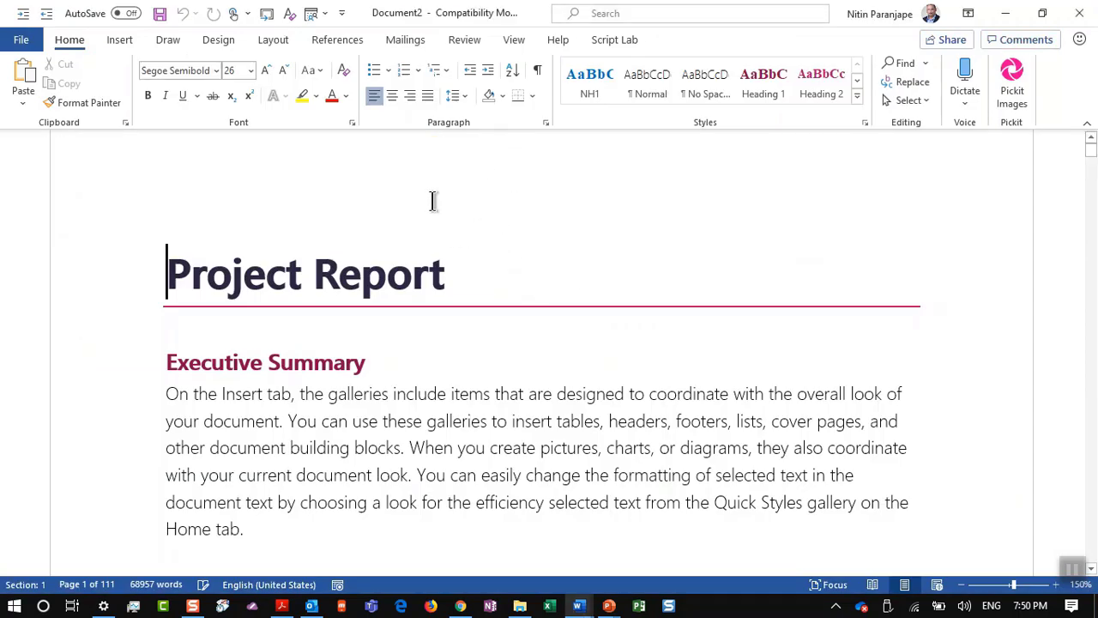
Step: Open the Navigation pane with Alt+V, D and place the cursor above Executive Summary
right_click(420, 392)
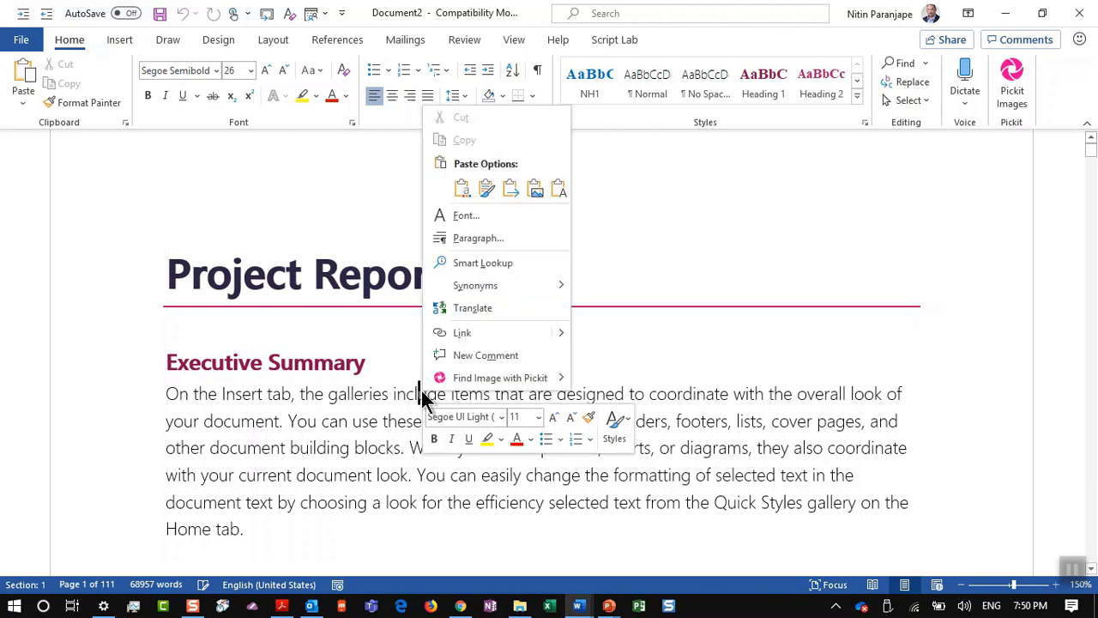
key("Escape")
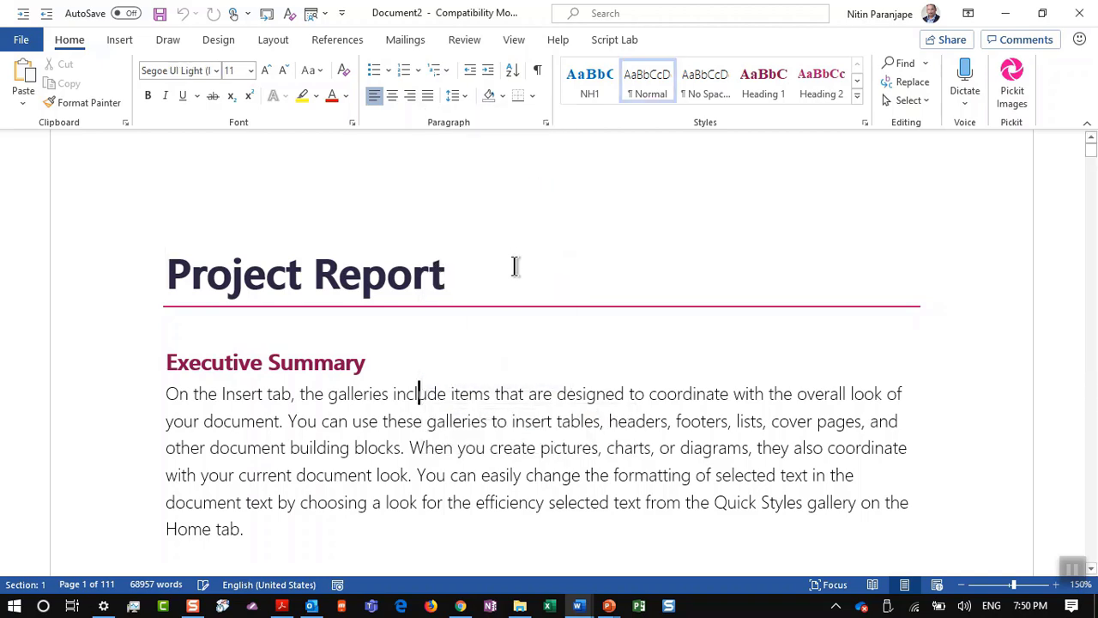
key("ctrl+End")
scroll(531, 311, "up", 5)
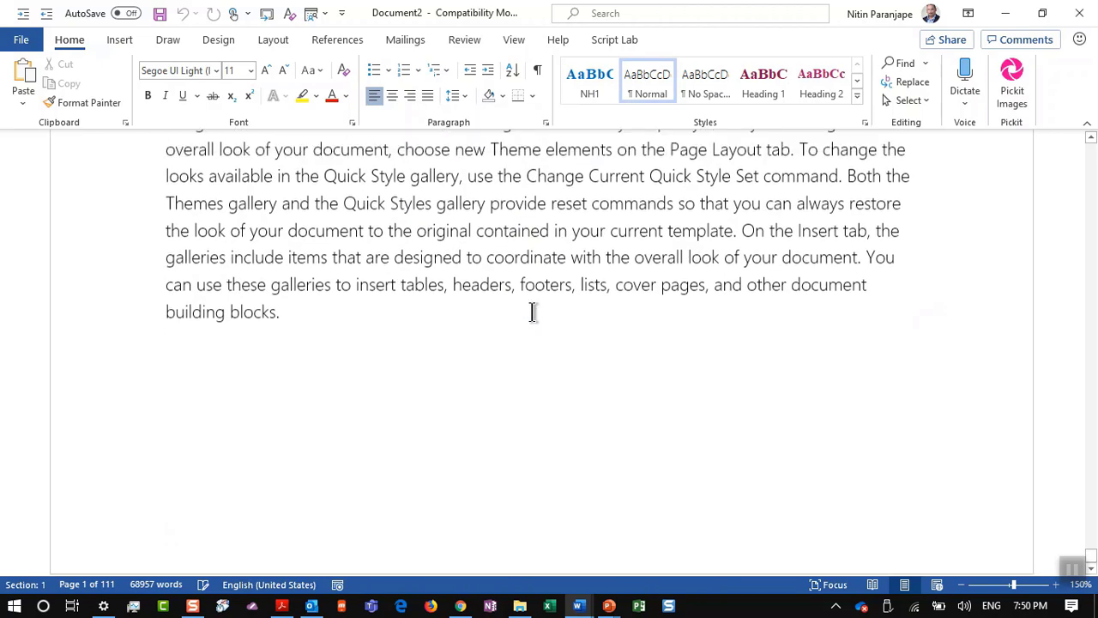
key("alt+v")
key("d")
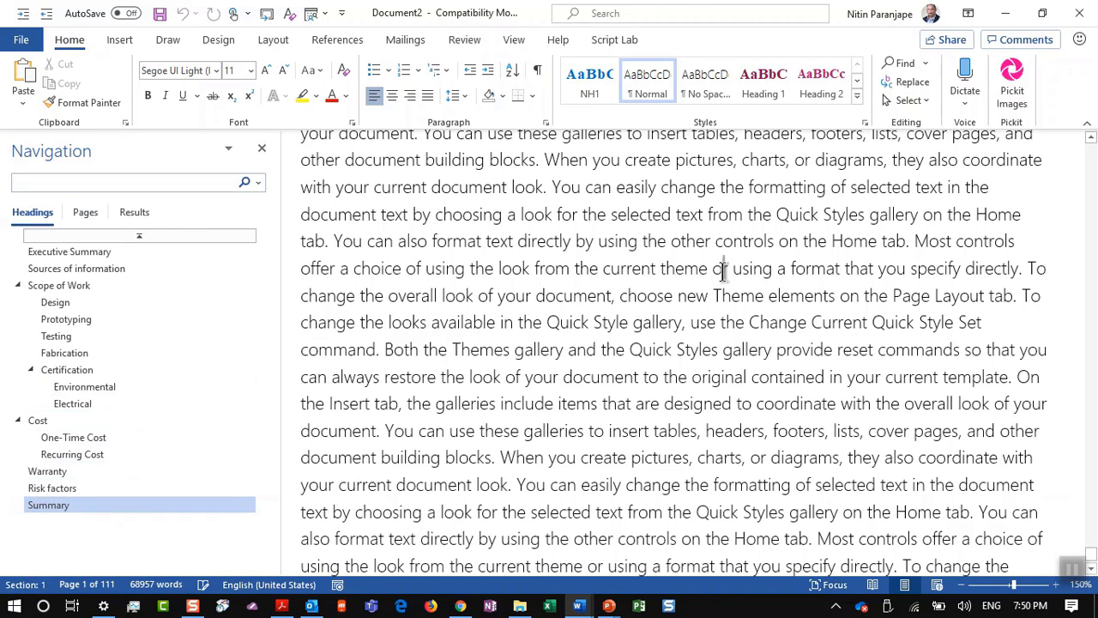
key("ctrl+Home")
key("Down")
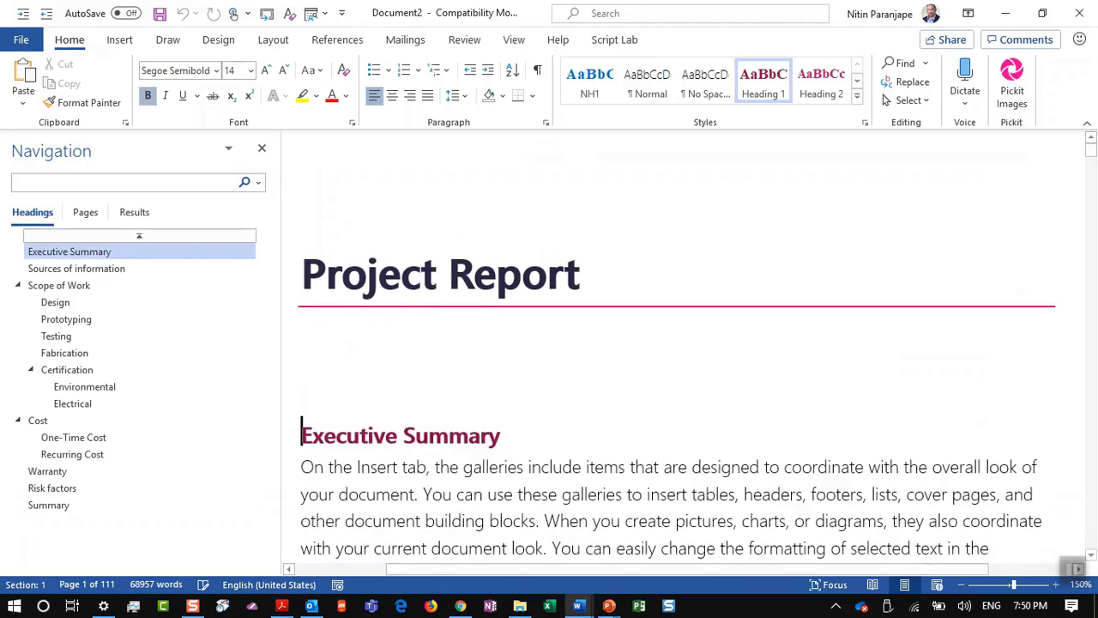
key("Up")
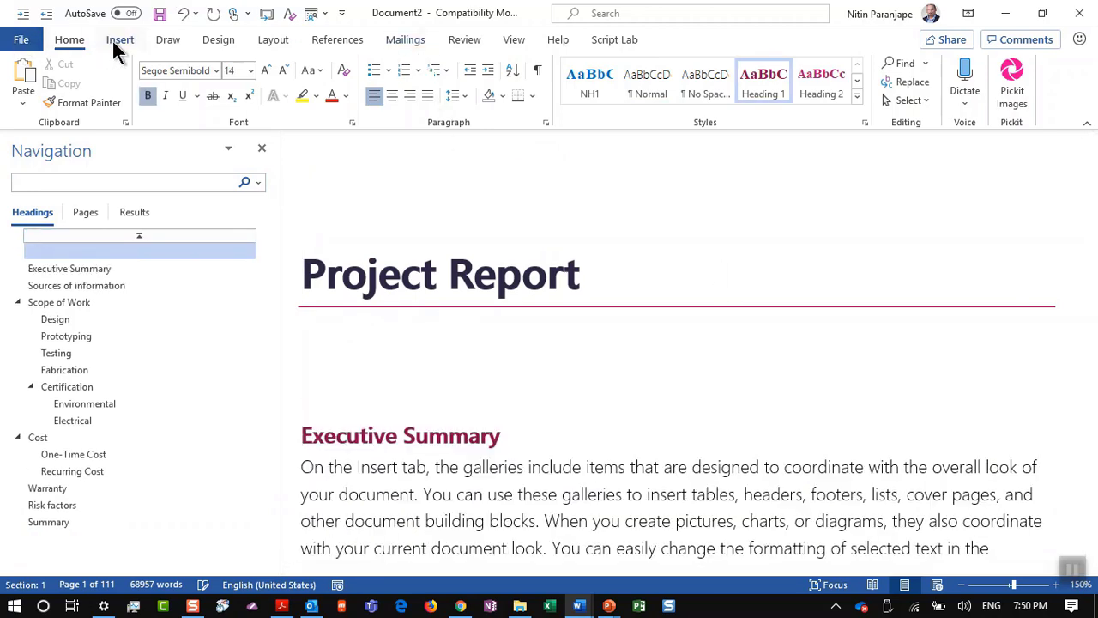
Step: Insert a 4x2 table under the title with plain 'Demo' in its first cell
left_click(121, 39)
left_click(117, 90)
left_click(153, 166)
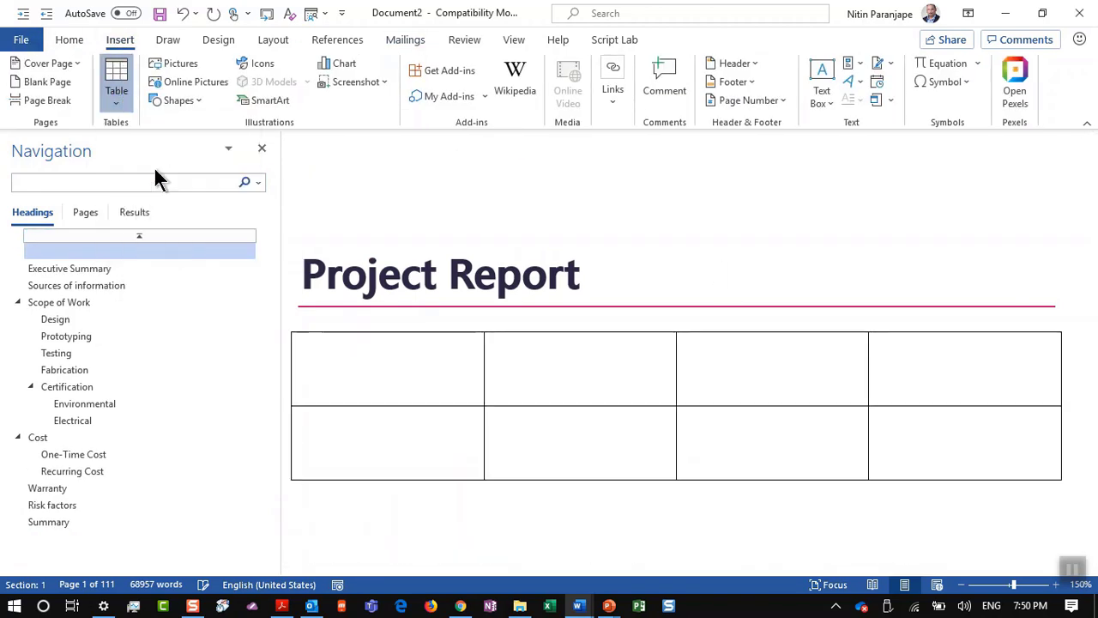
type("Demo")
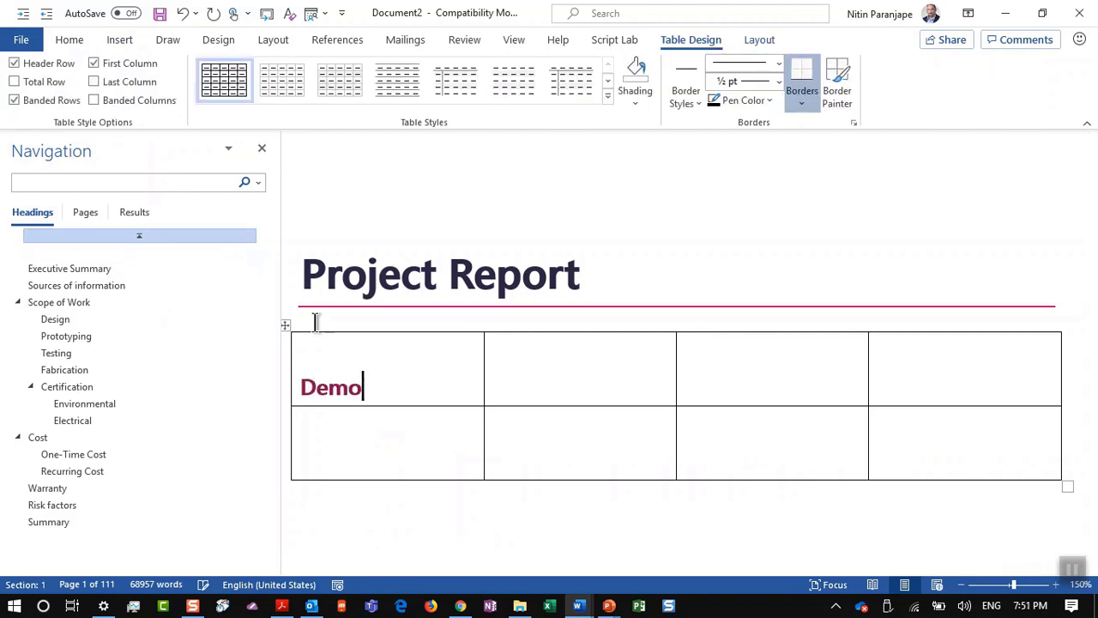
key("ctrl+shift+n")
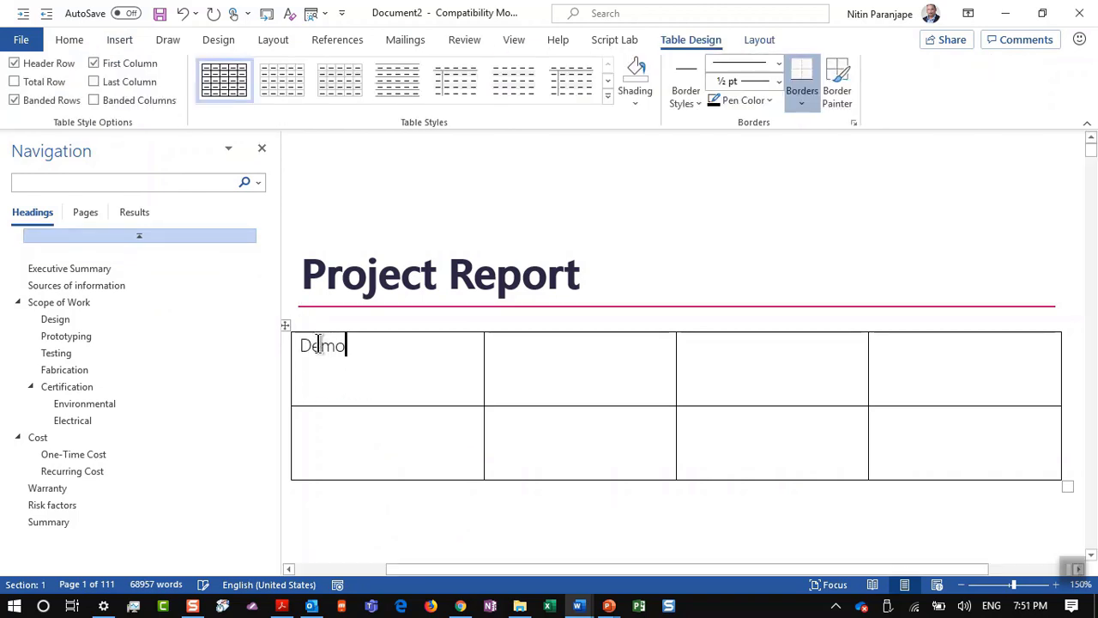
right_click(324, 354)
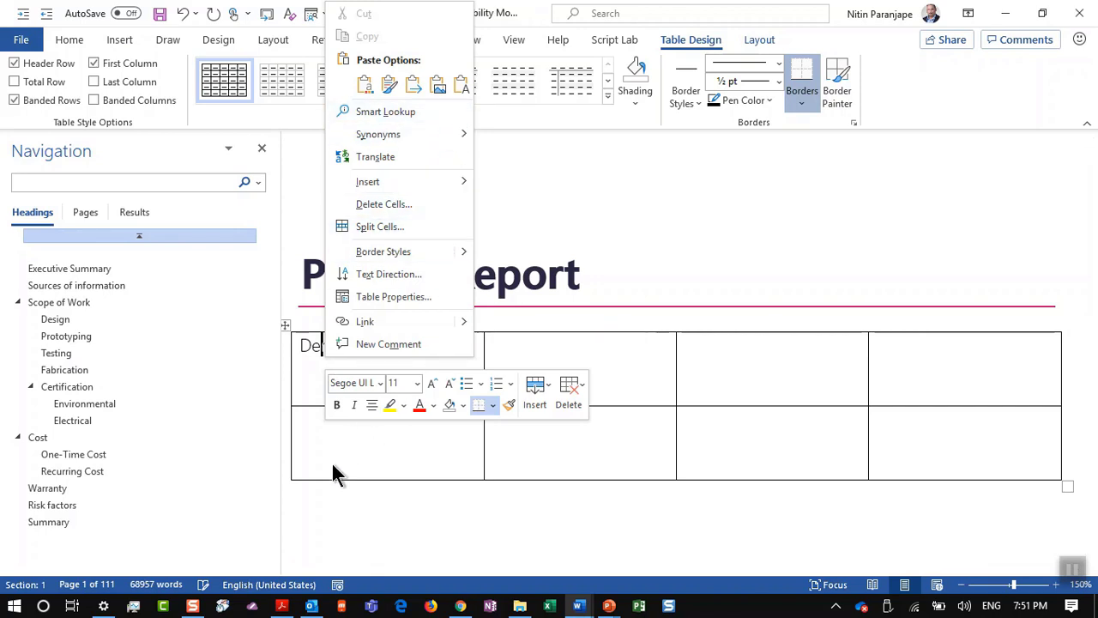
key("Escape")
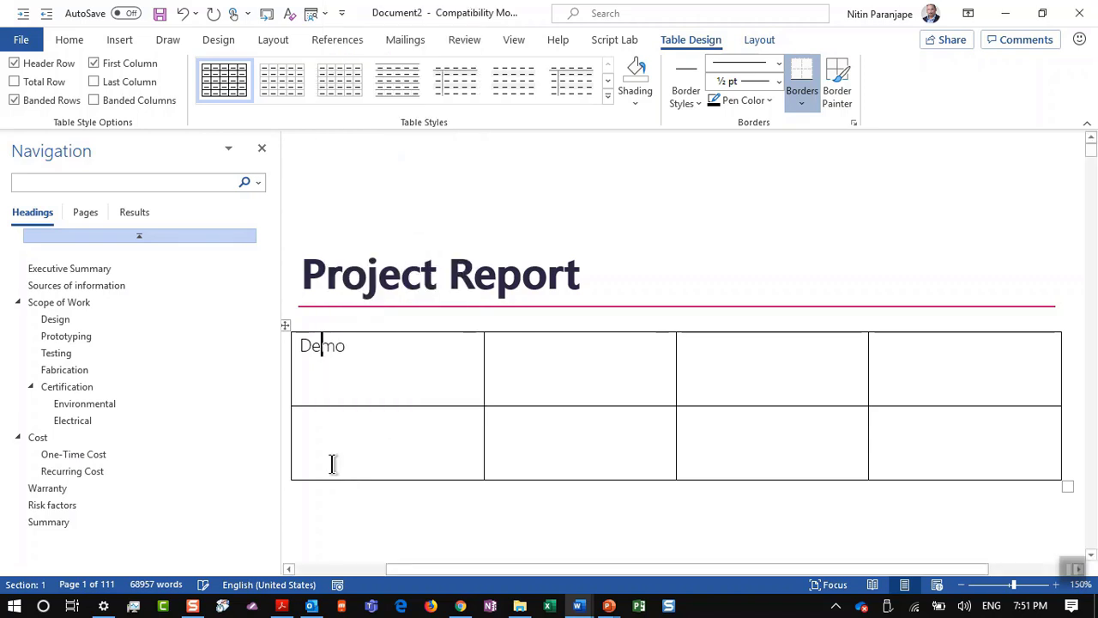
Step: Preview the Paragraph dialog, then pin its Home-tab launcher to the Quick Access Toolbar
left_click(68, 40)
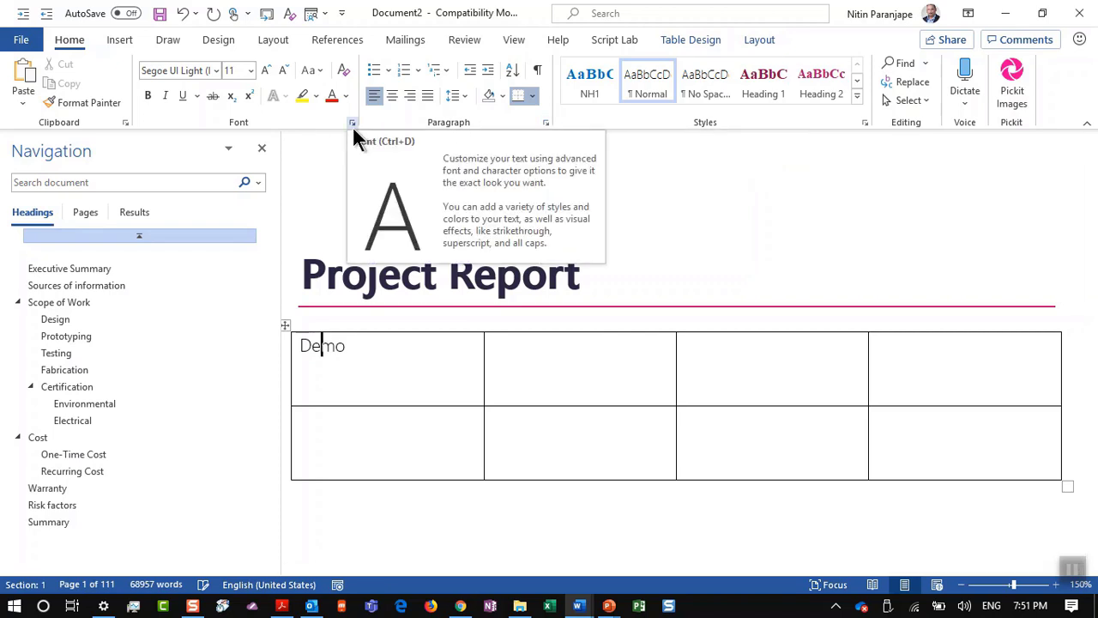
left_click(546, 124)
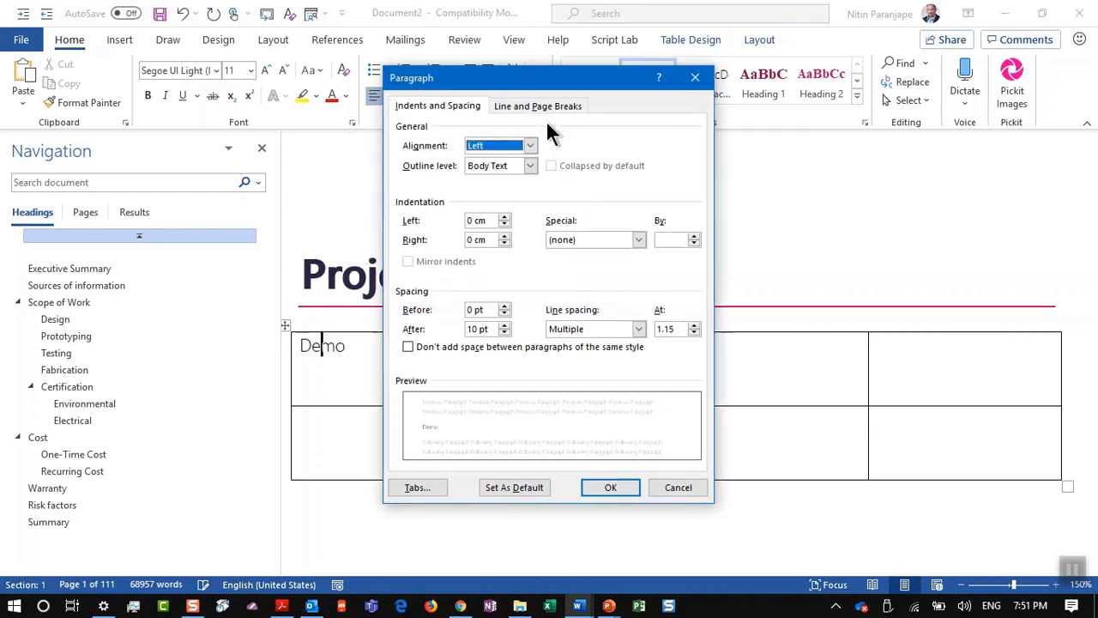
key("Escape")
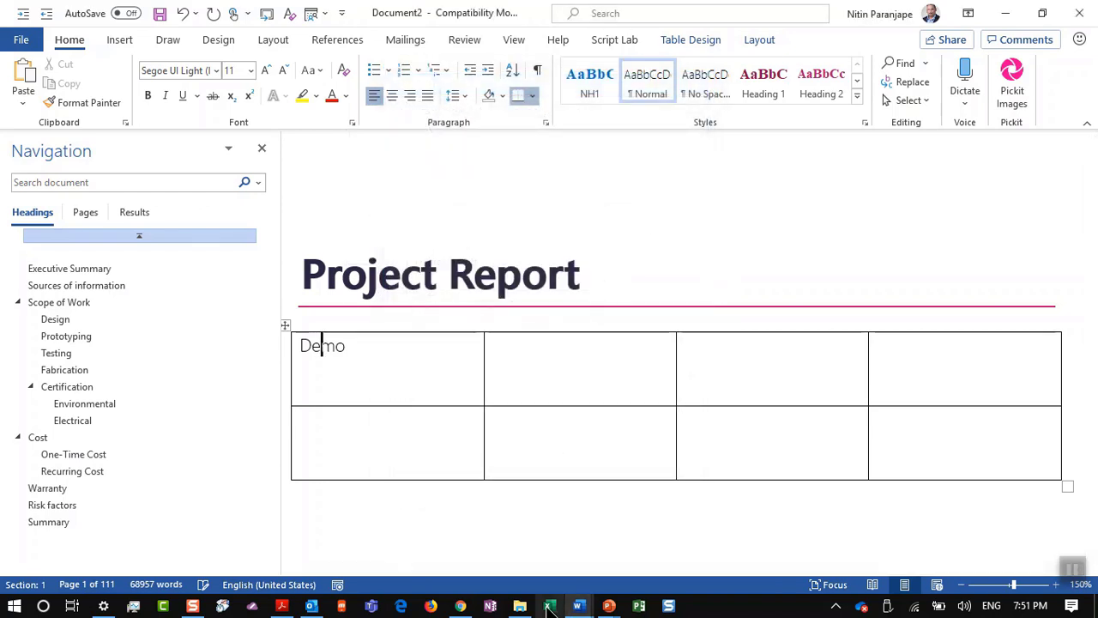
left_click(549, 606)
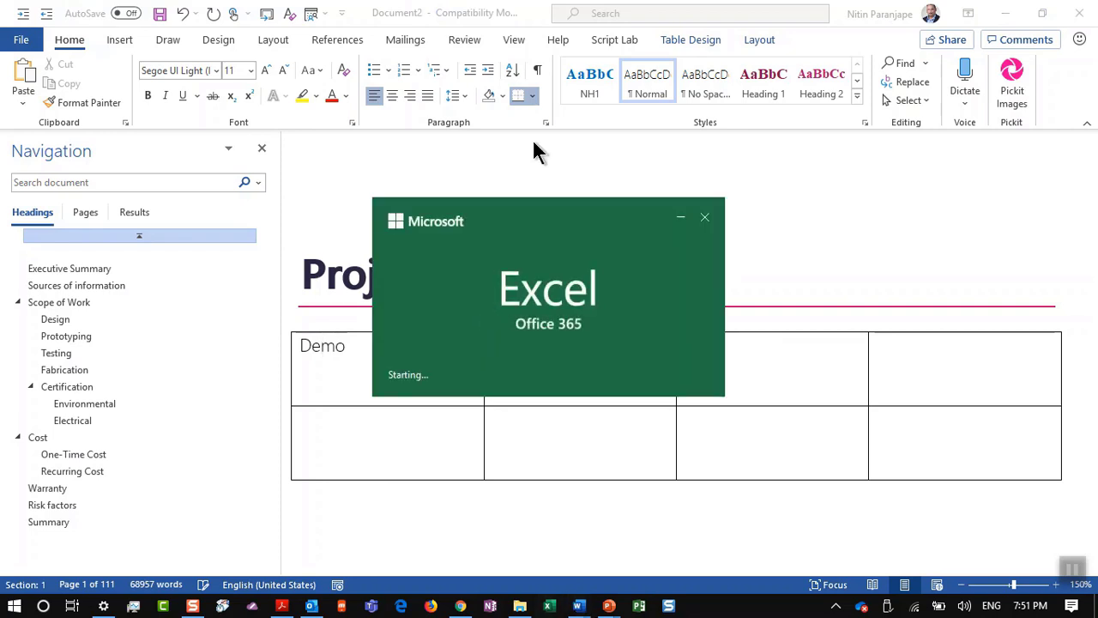
left_click(532, 138)
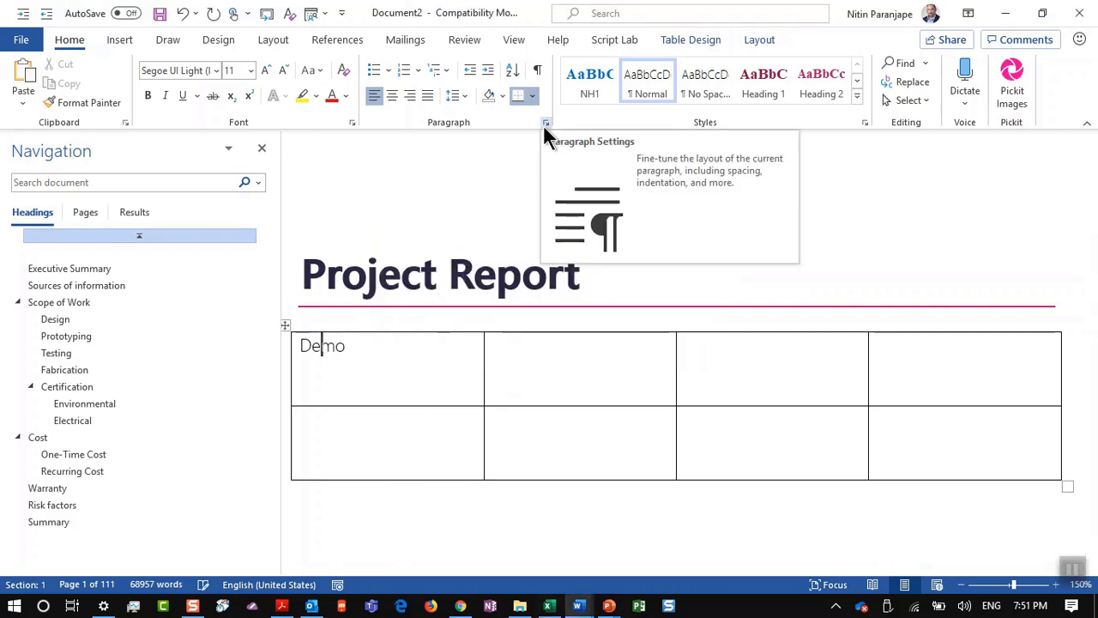
right_click(543, 125)
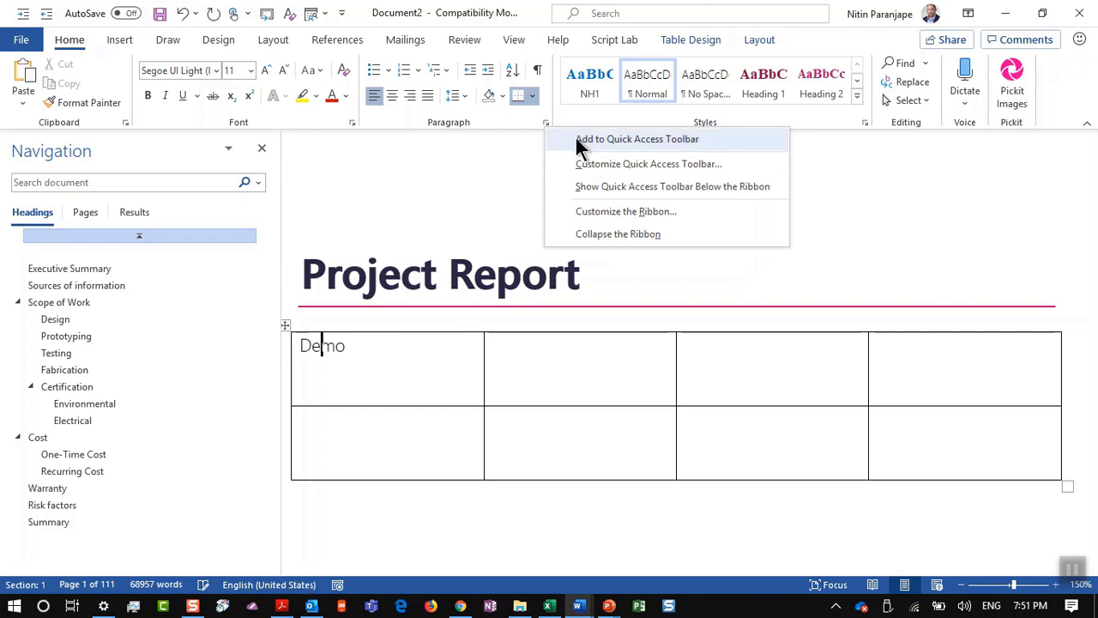
left_click(577, 143)
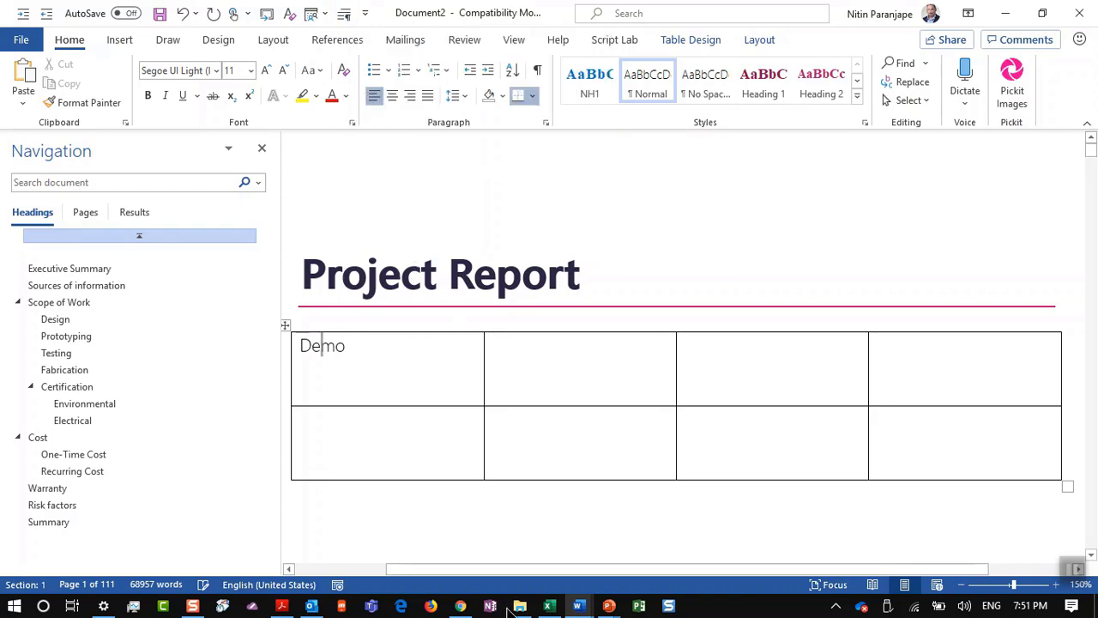
Step: Create a blank Excel workbook and close the Document Recovery list
key("alt+Tab")
left_click(246, 199)
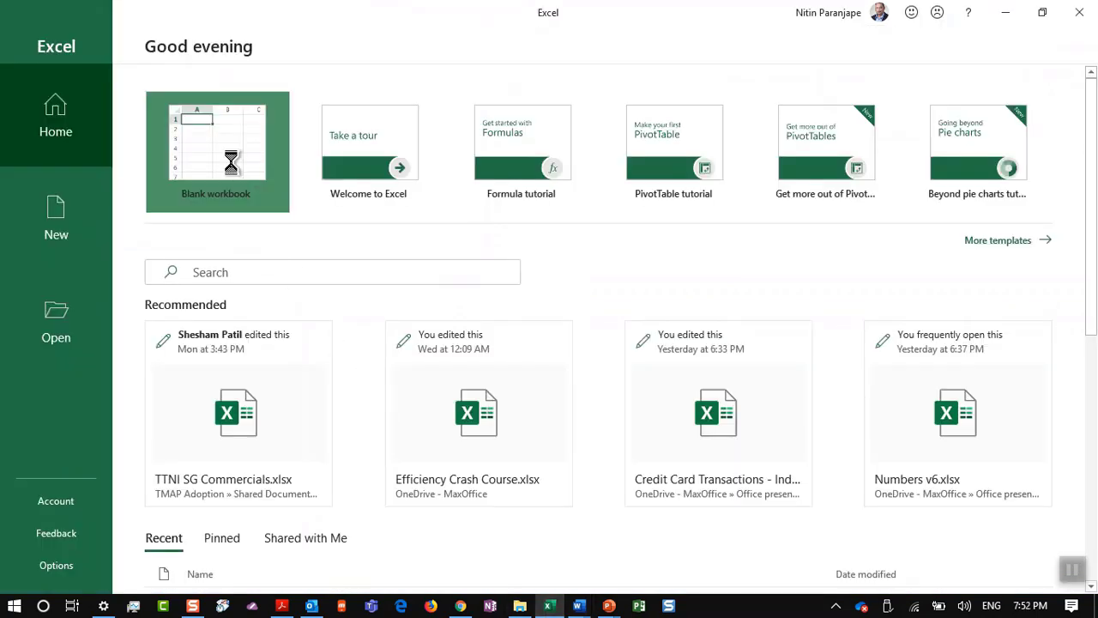
left_click(184, 550)
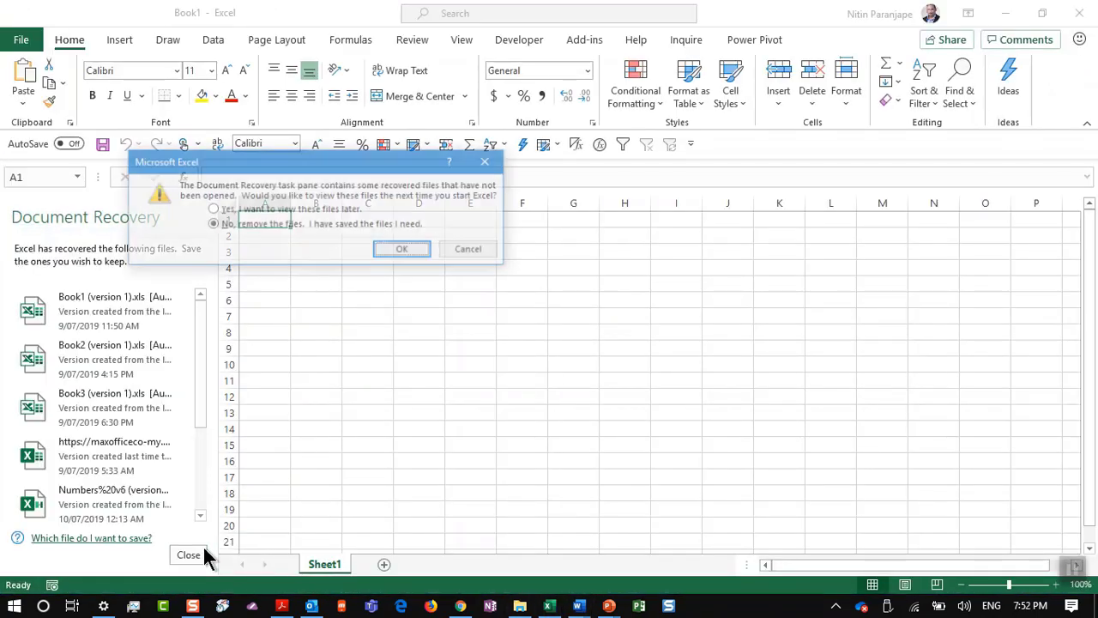
left_click(391, 250)
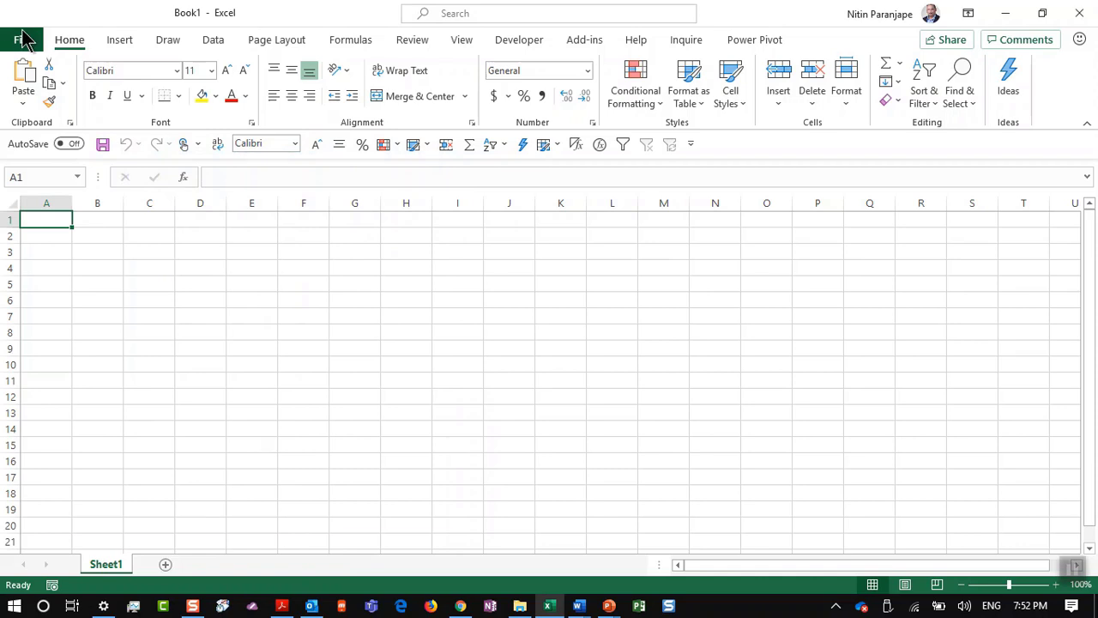
Step: Pin Page Layout's Page Setup launcher to Excel's Quick Access Toolbar and test it
left_click(270, 46)
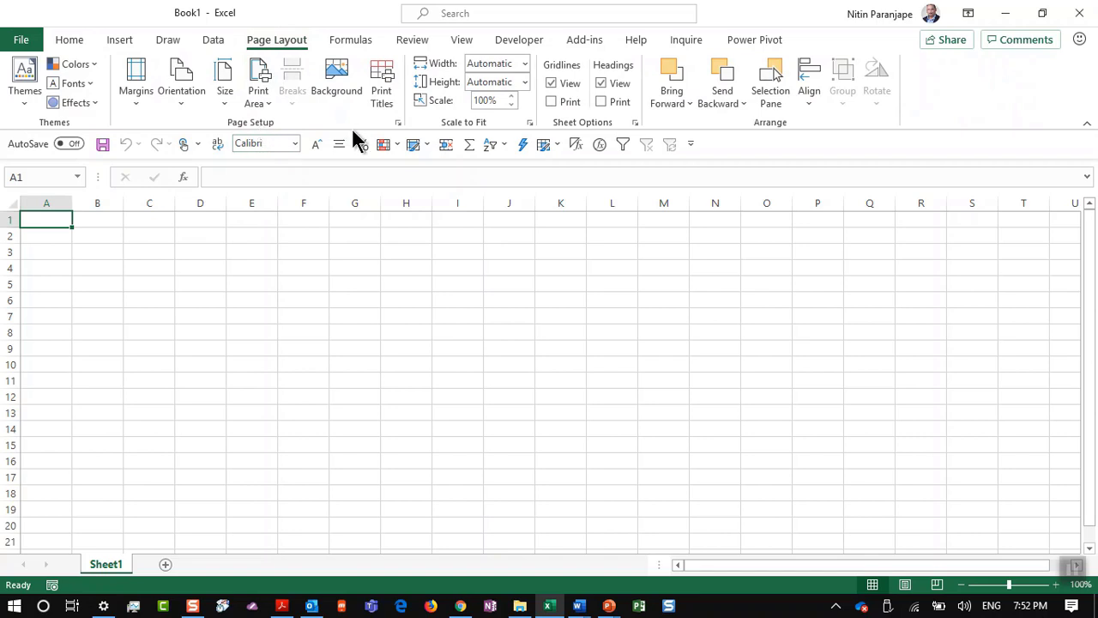
right_click(398, 126)
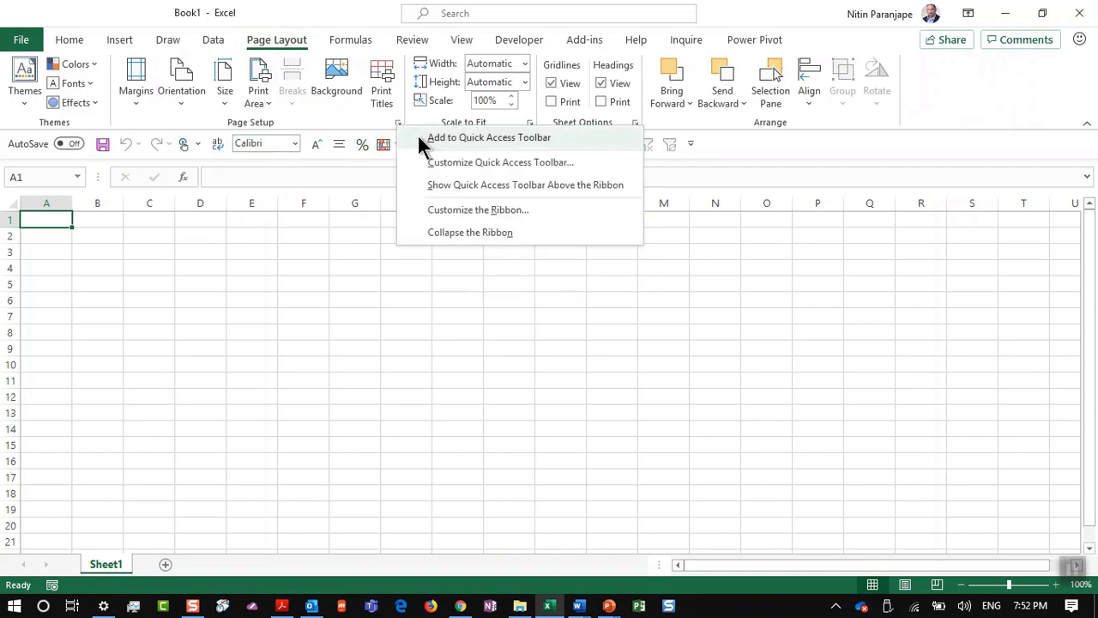
left_click(410, 137)
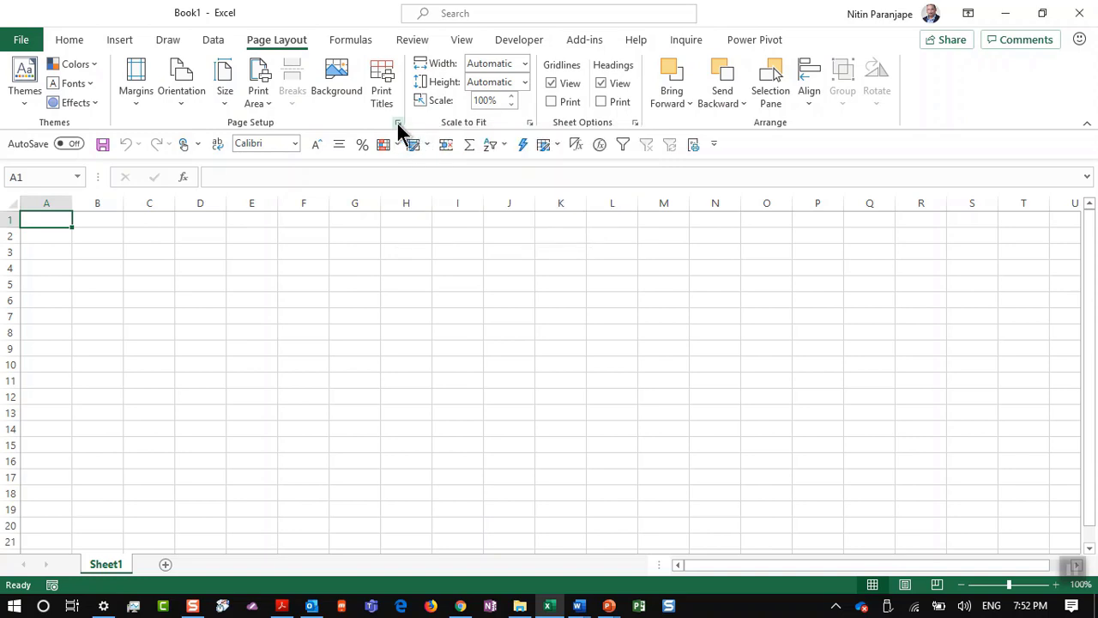
left_click(411, 144)
left_click_drag(343, 234, 416, 174)
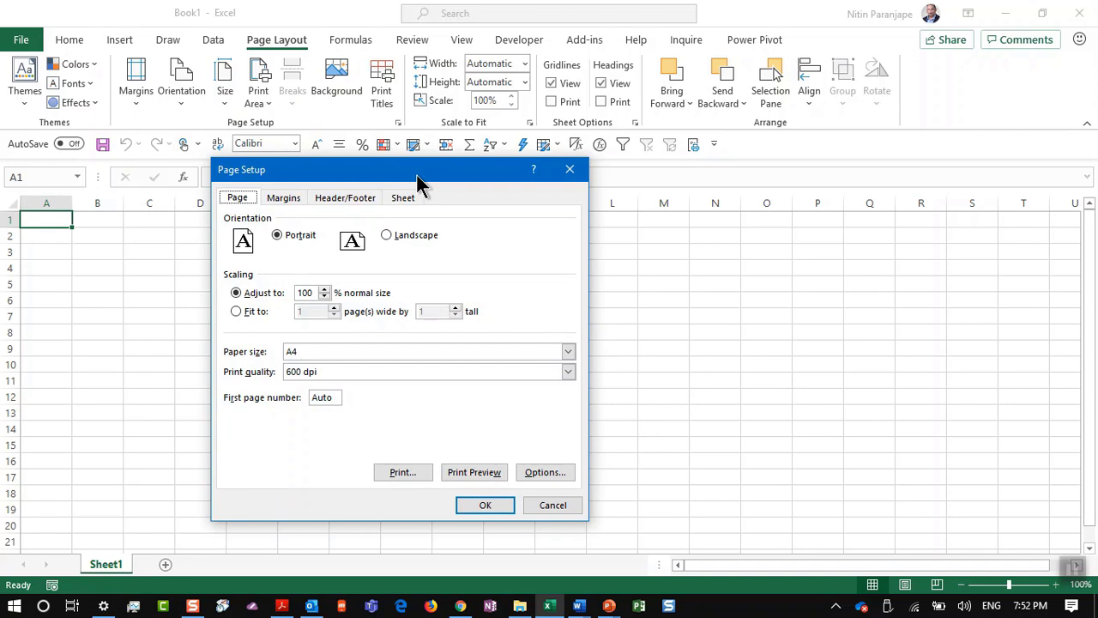
key("Escape")
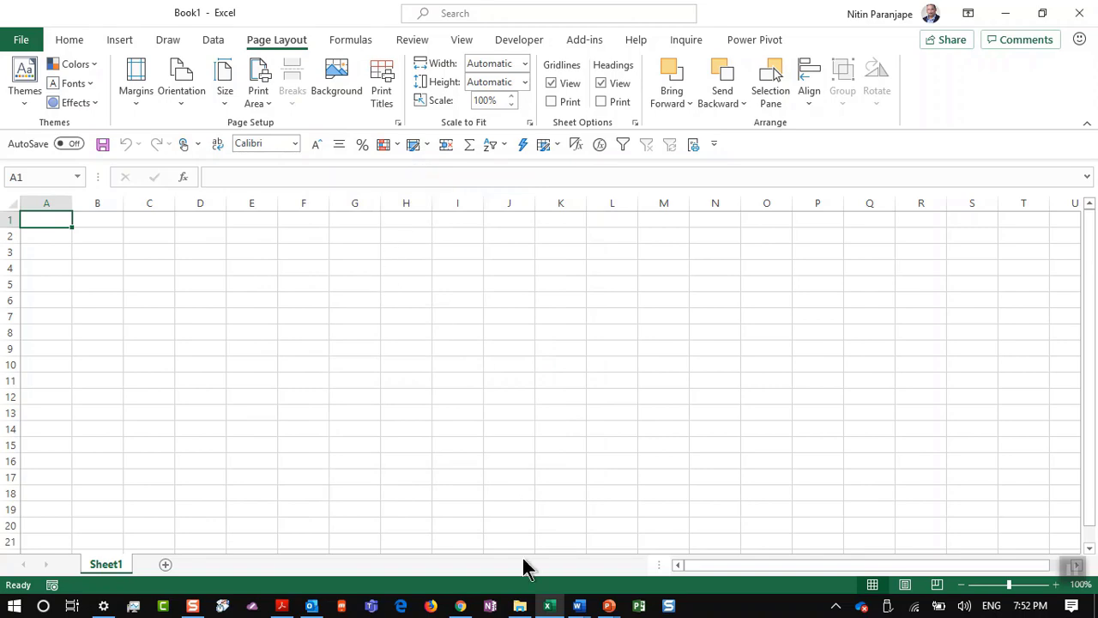
Step: Bring the PowerPoint deck forward and show Shape Format options for slide 146's title box
mouse_move(608, 606)
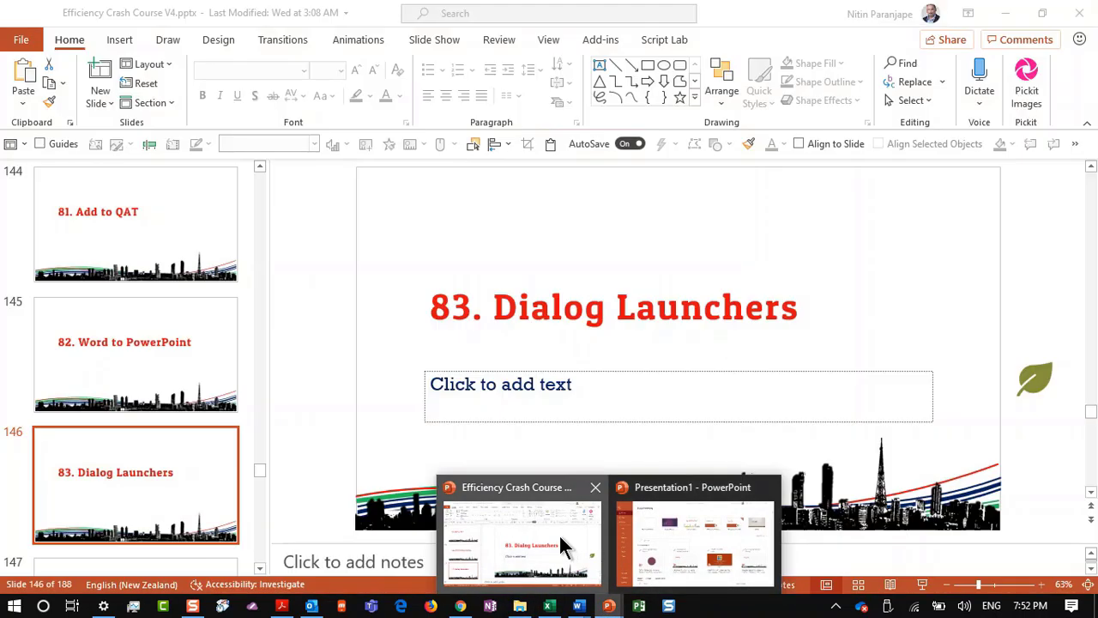
left_click(561, 547)
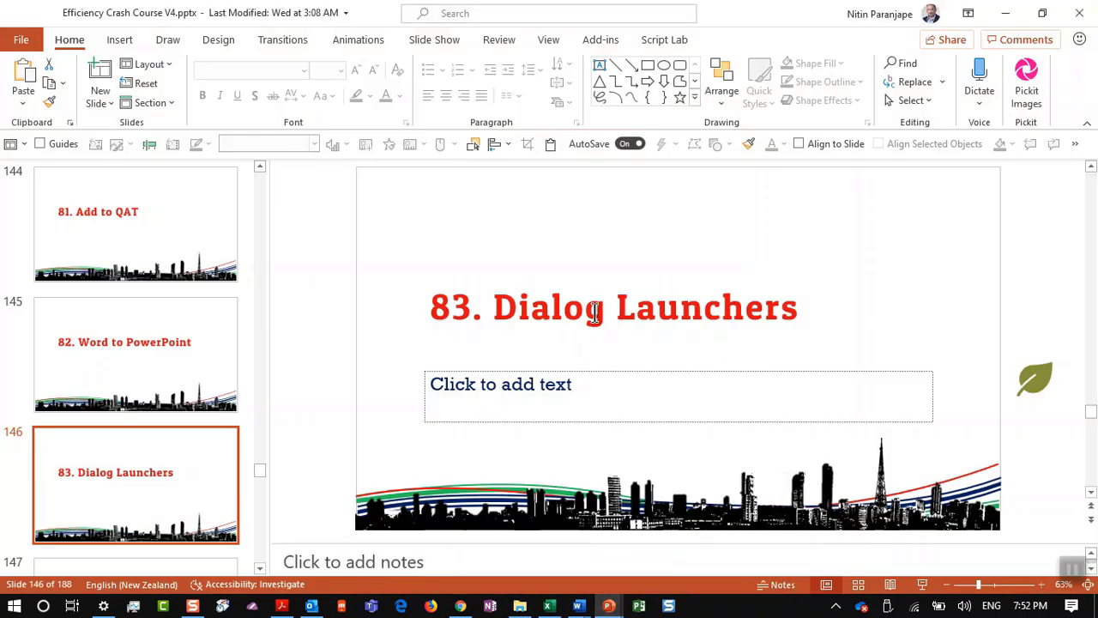
left_click(592, 310)
key("Escape")
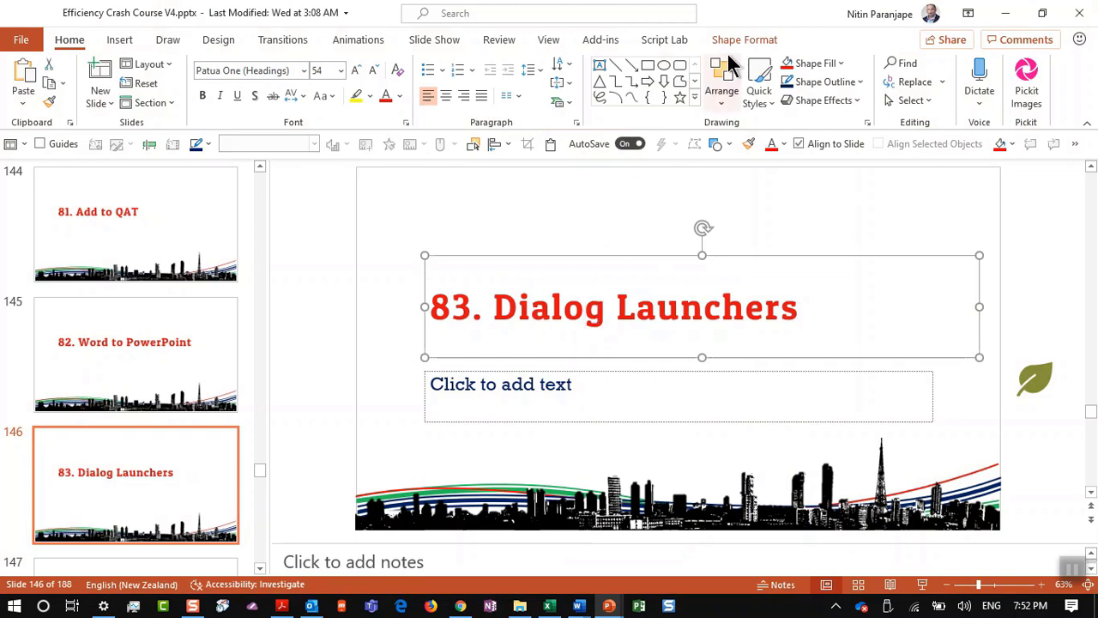
left_click(736, 43)
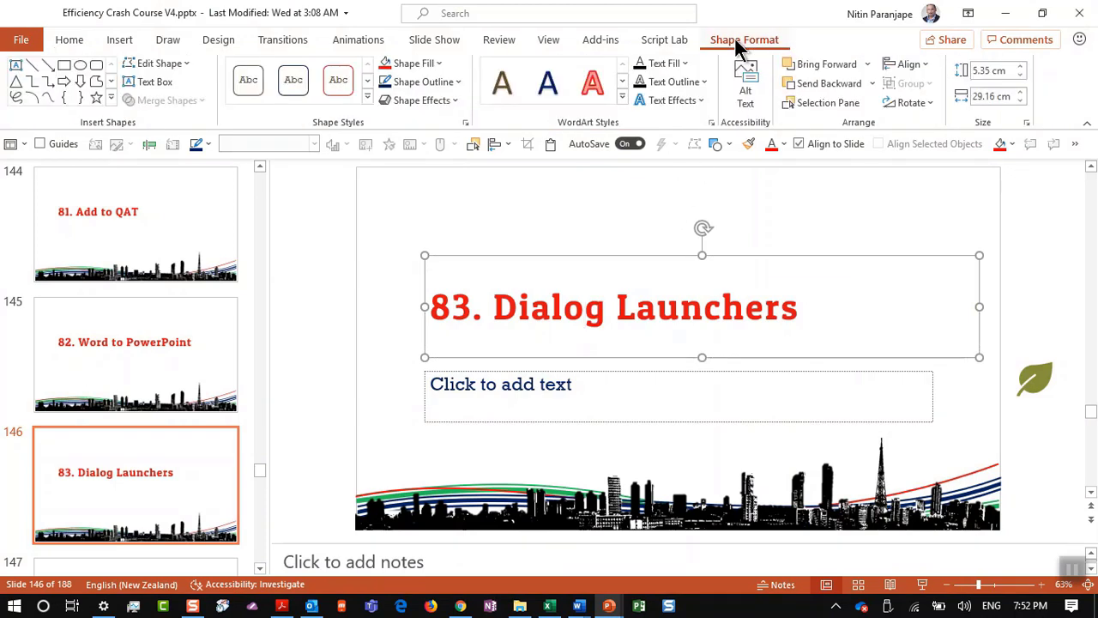
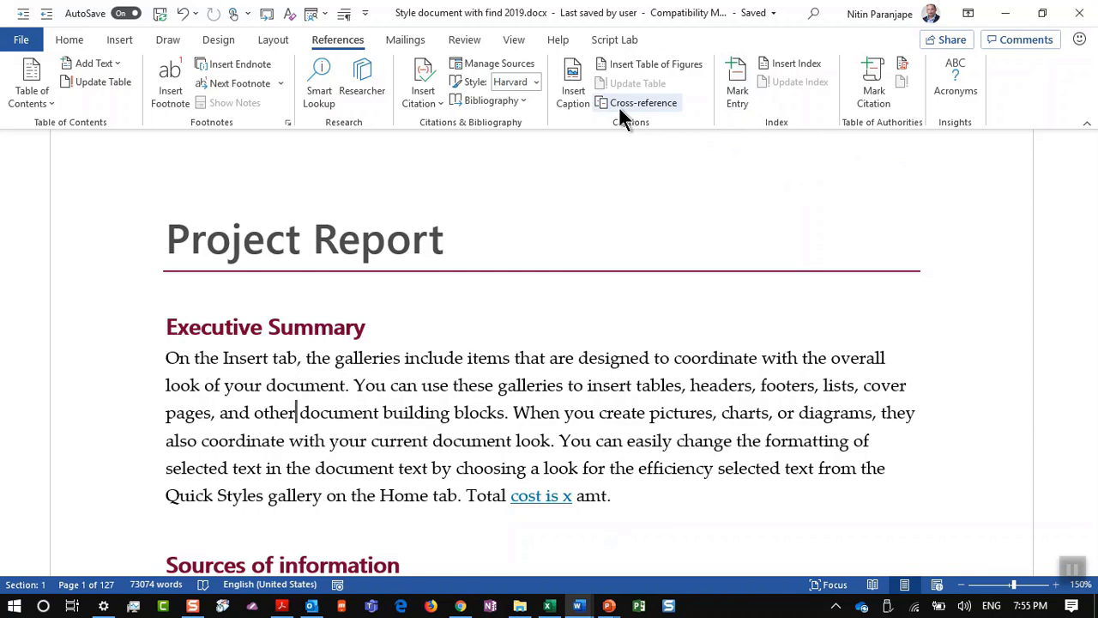
Step: Browse the Cross-reference reference types and insert options, close without inserting, and switch to PowerPoint
left_click(620, 109)
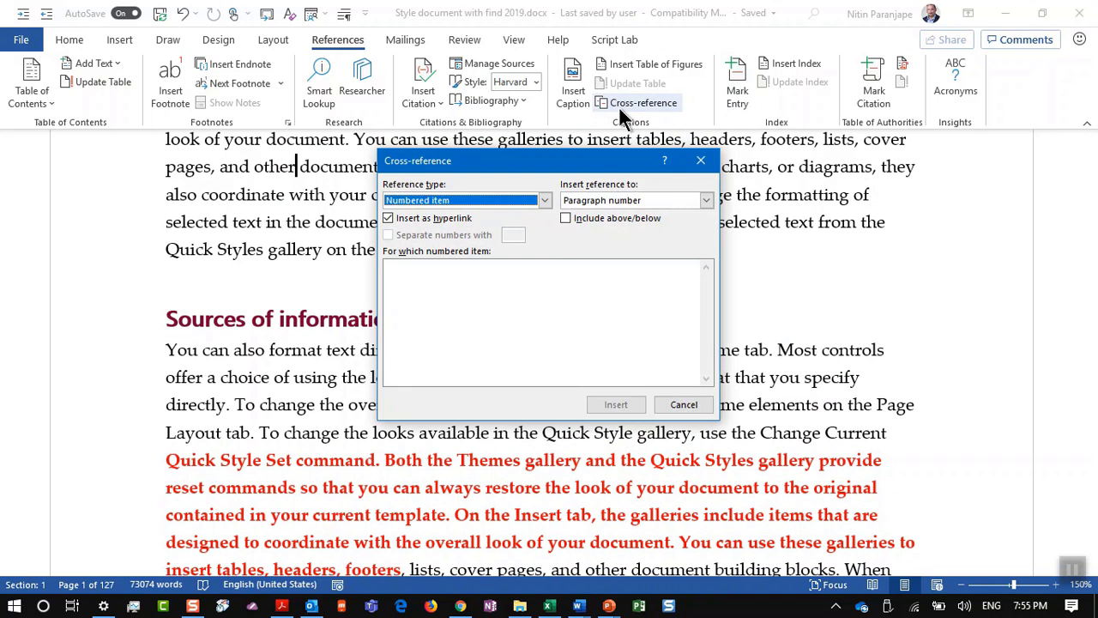
left_click(543, 202)
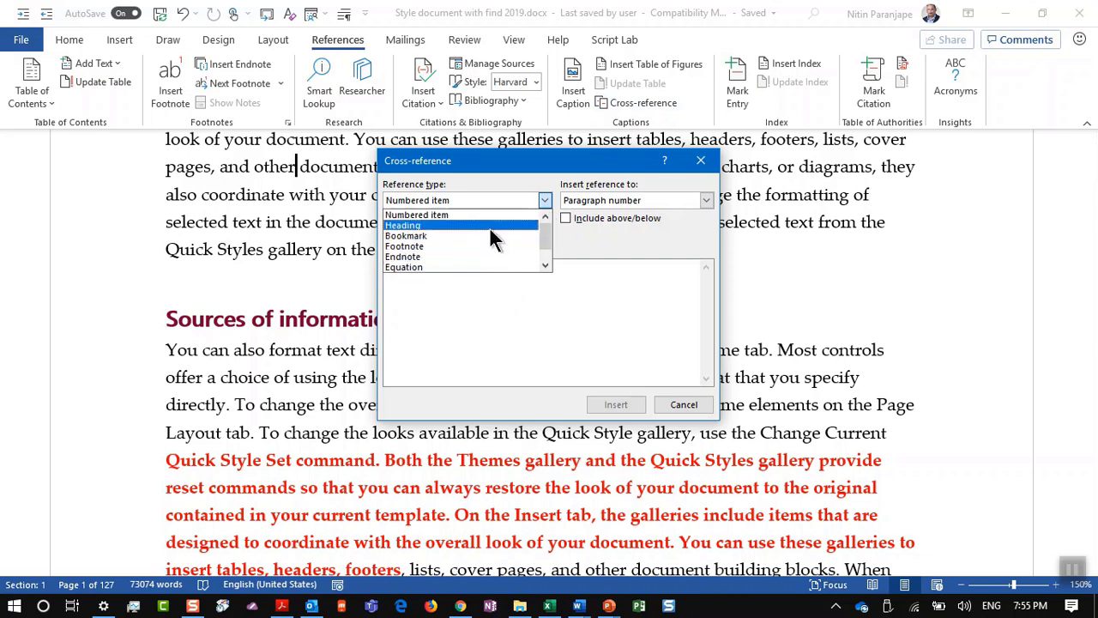
left_click(659, 203)
left_click(659, 203)
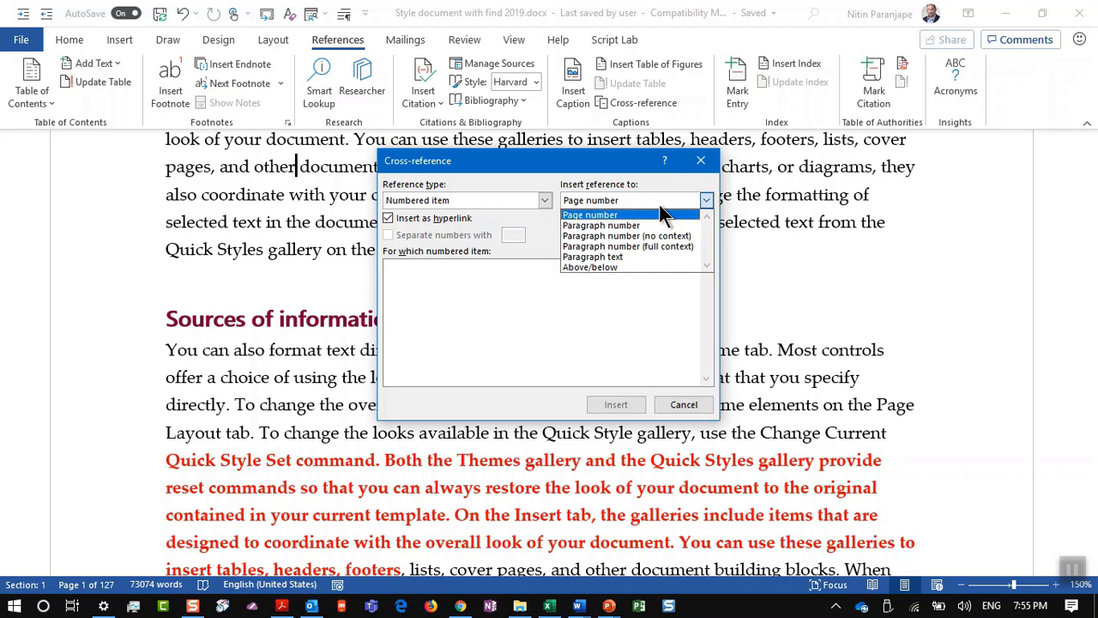
left_click(663, 214)
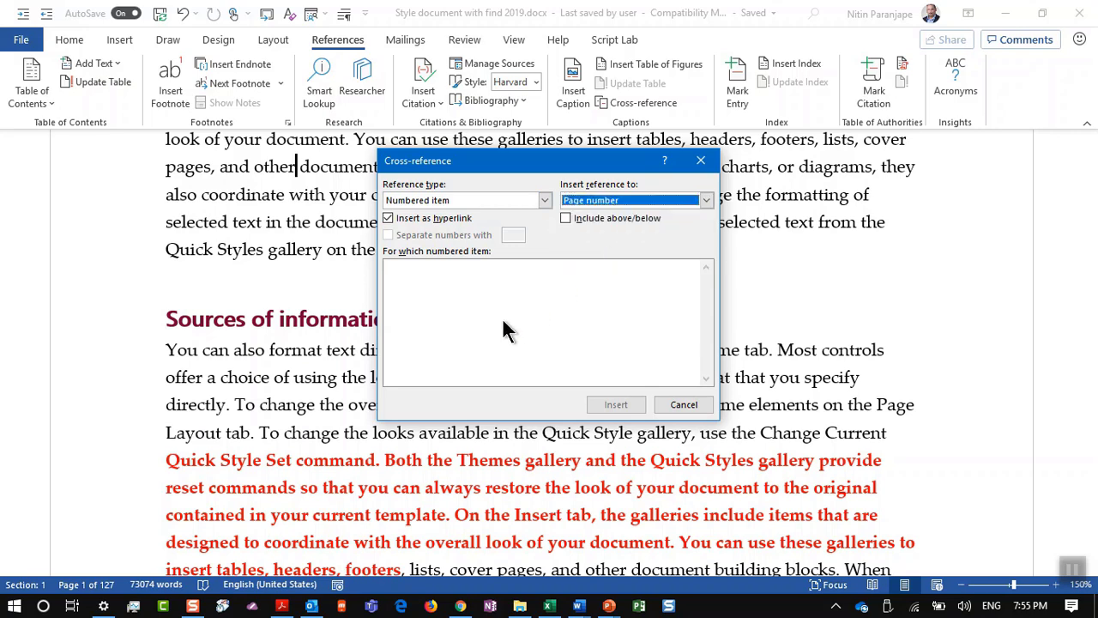
key("Escape")
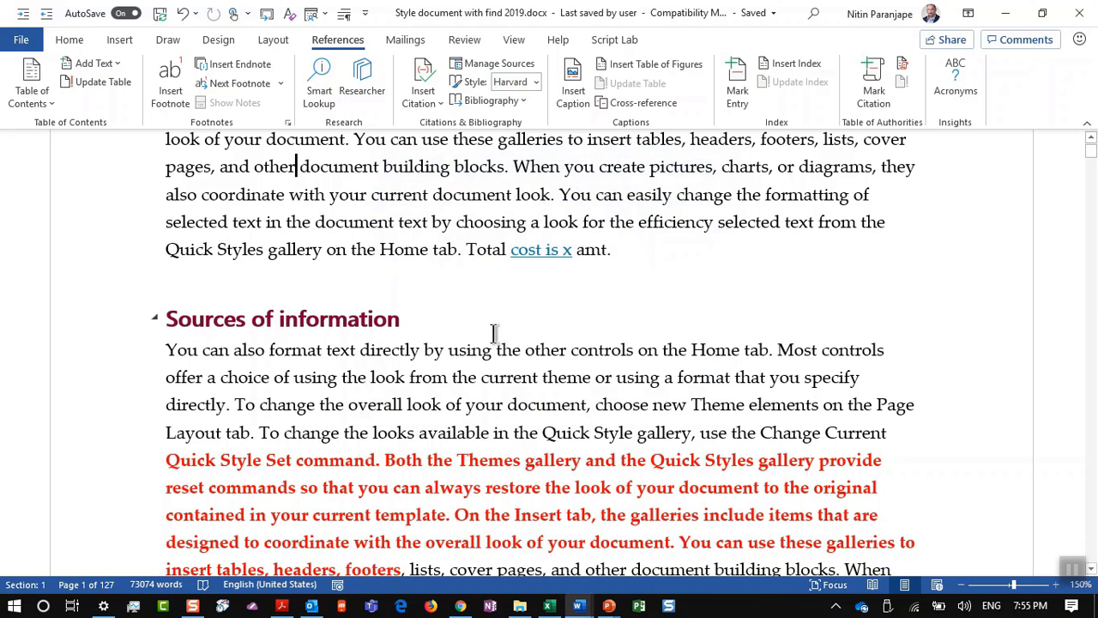
key("alt+Tab")
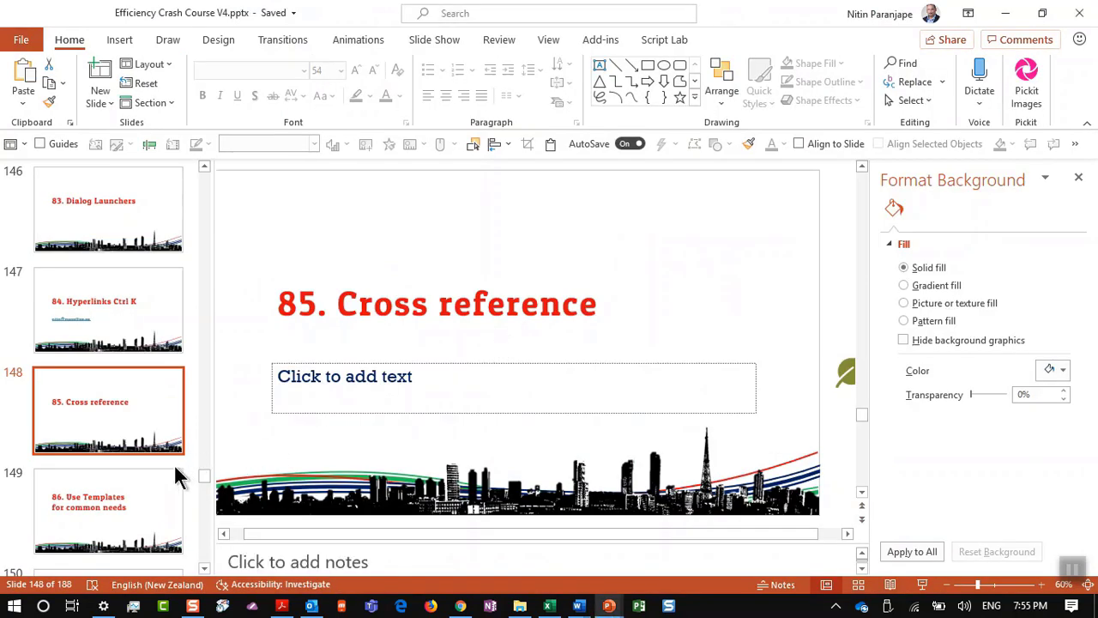
Step: Show slide 149 on using templates, then return to the Word document
left_click(148, 501)
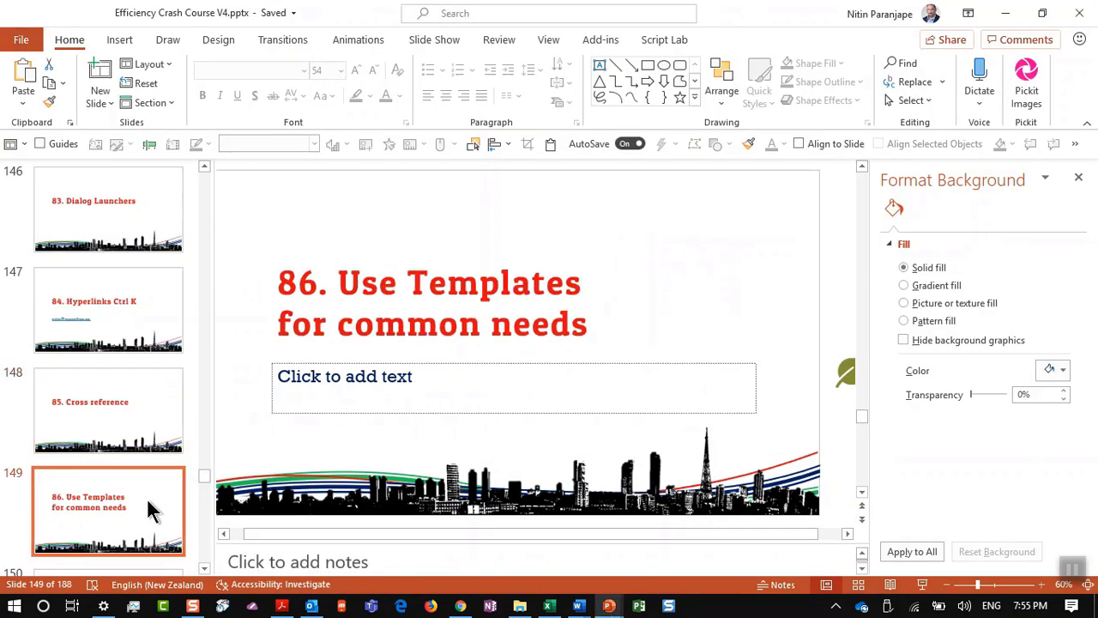
key("alt+Tab")
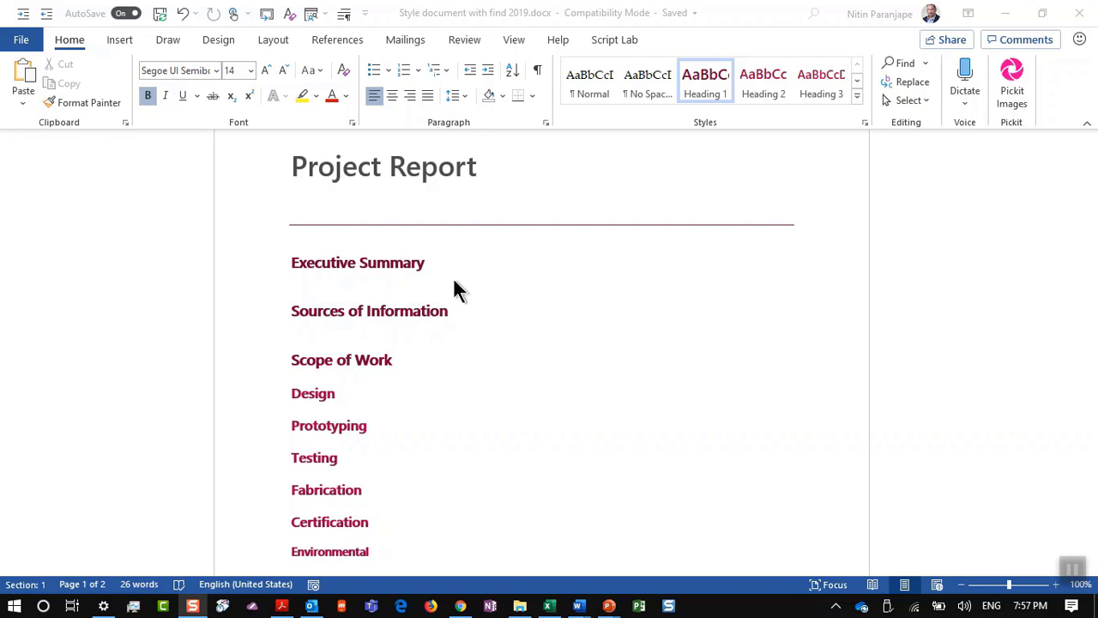
Step: Place the cursor in the Sources of Information heading and bring up the Save a Copy page
left_click(413, 295)
left_click(329, 284)
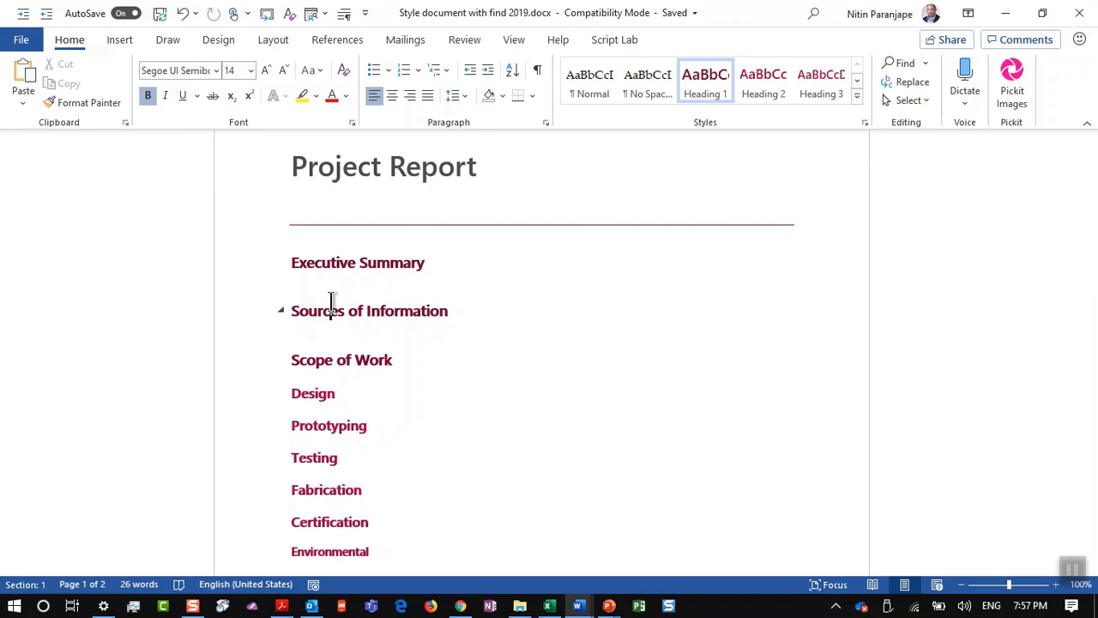
key("alt+f")
key("a")
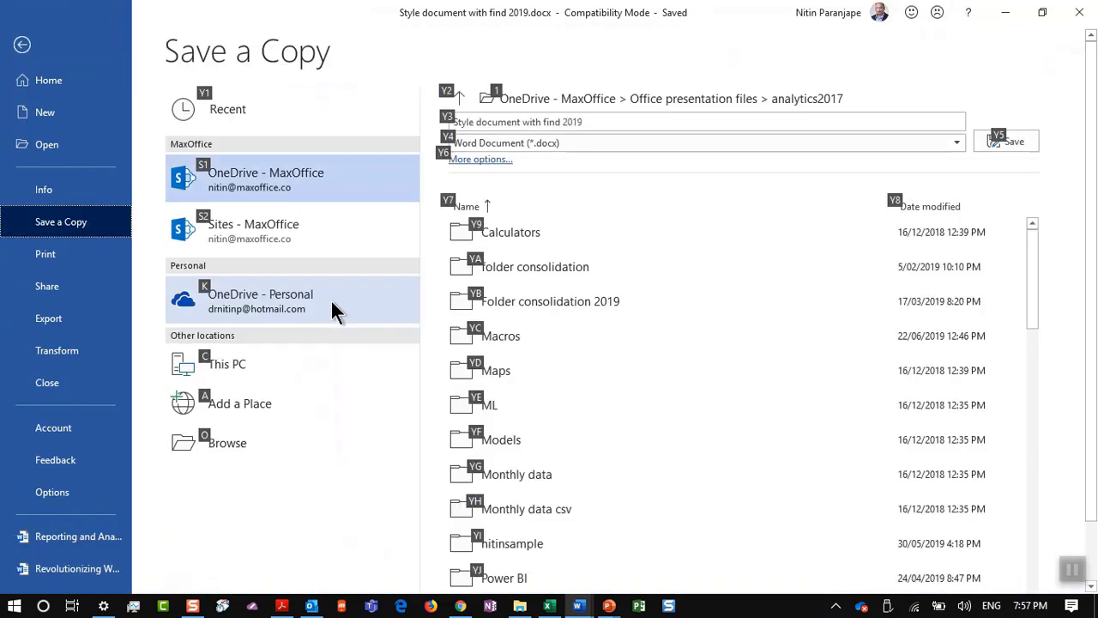
Step: Save as Word Template (*.dotx) 'Proposal 2019' in Custom Office Templates, accepting the format upgrade
left_click(542, 145)
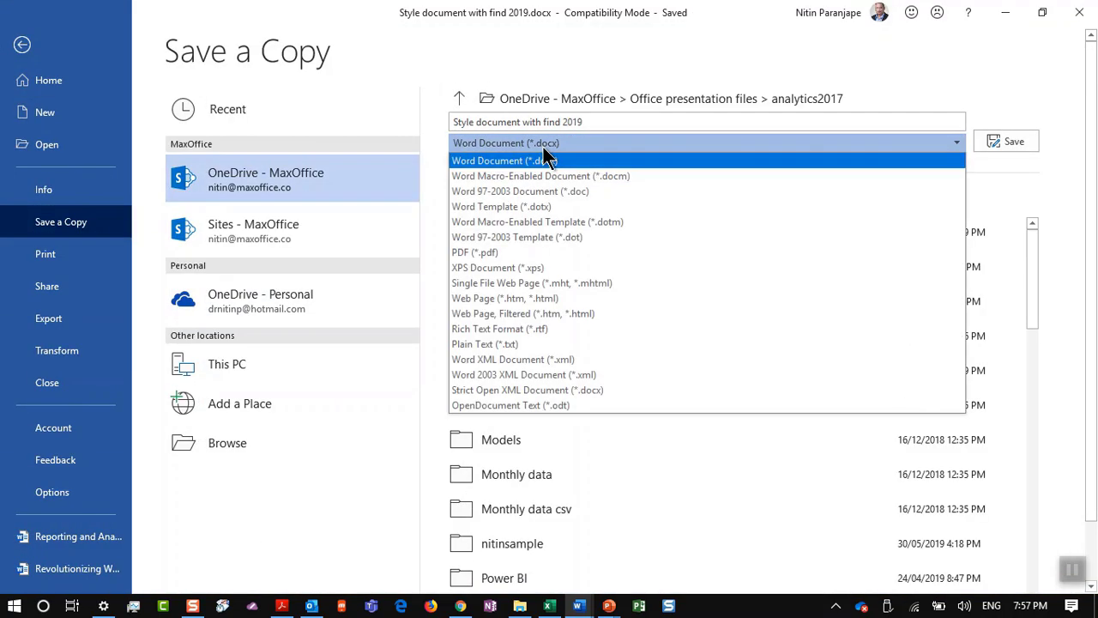
left_click(549, 206)
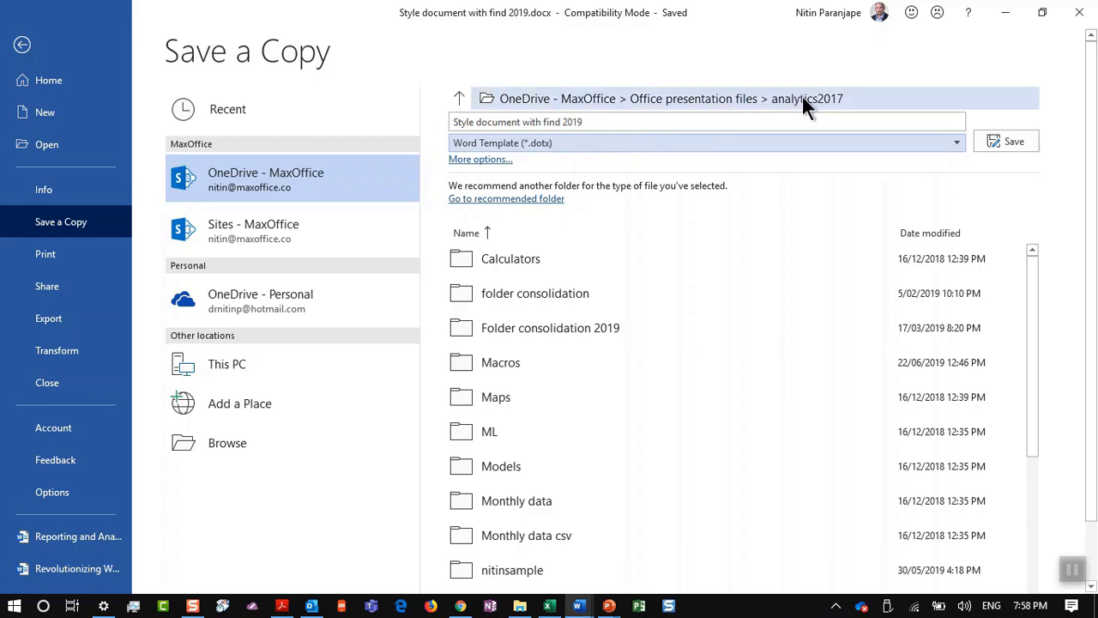
left_click(559, 199)
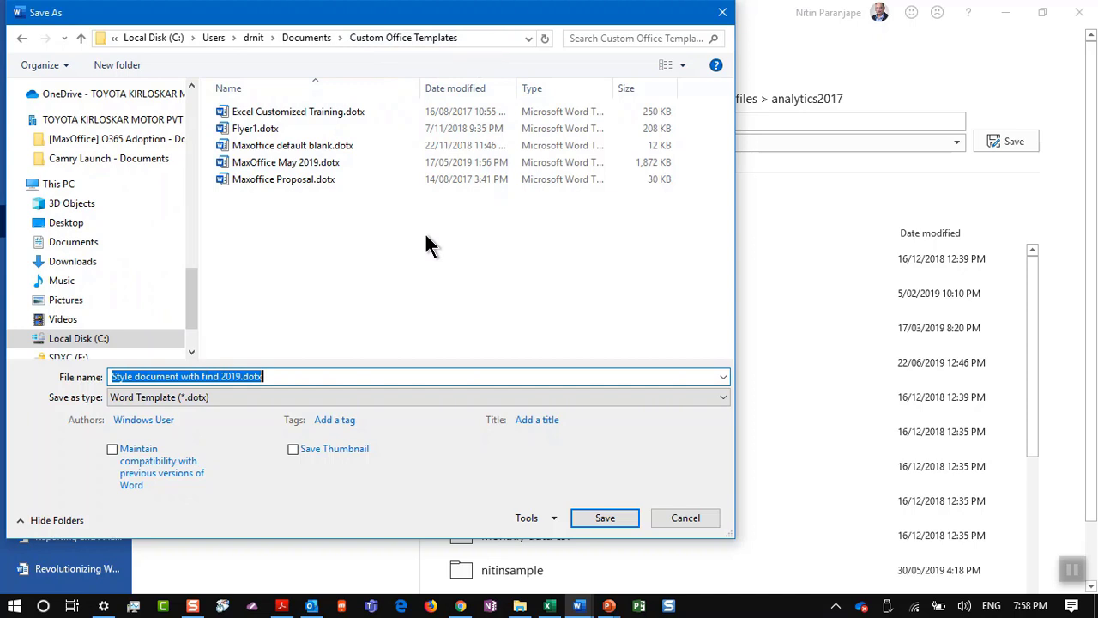
type("Pr")
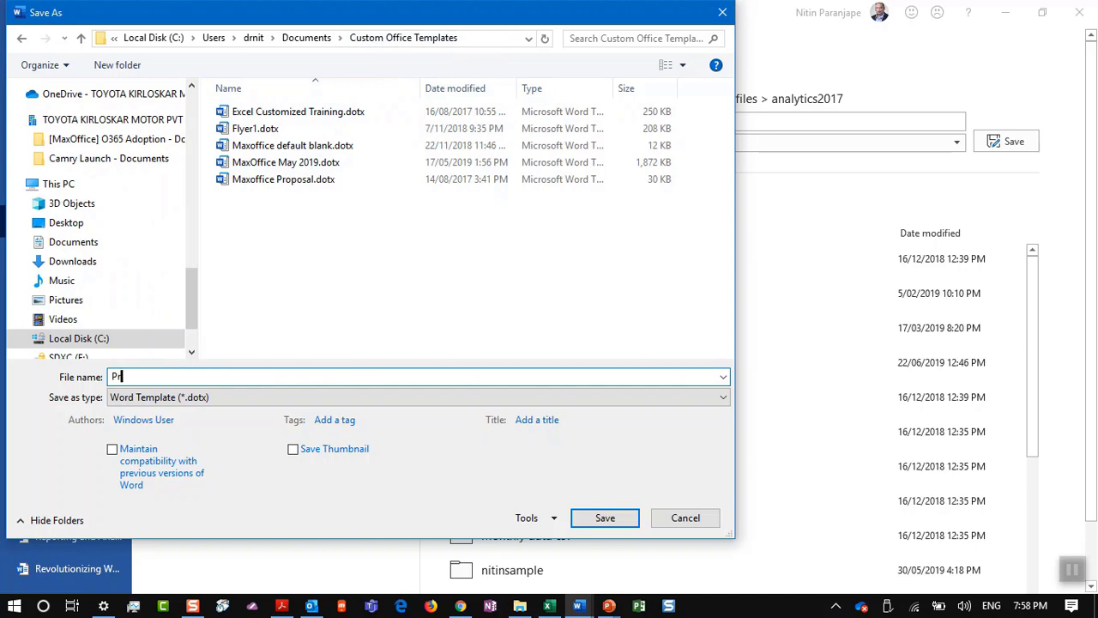
type("oposal 2019")
key("Return")
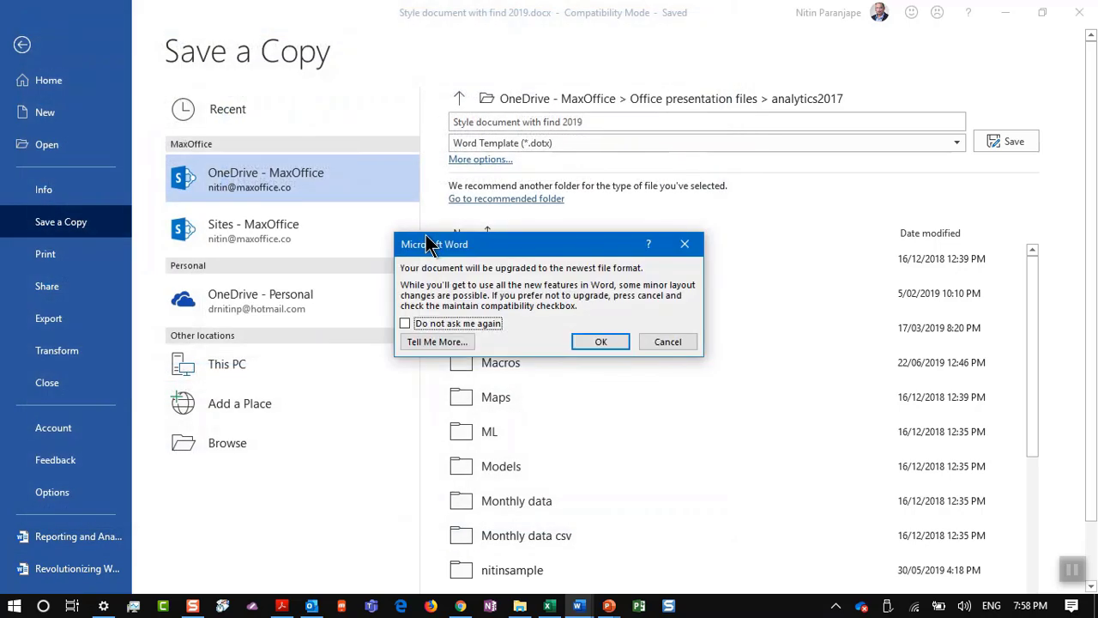
left_click(583, 338)
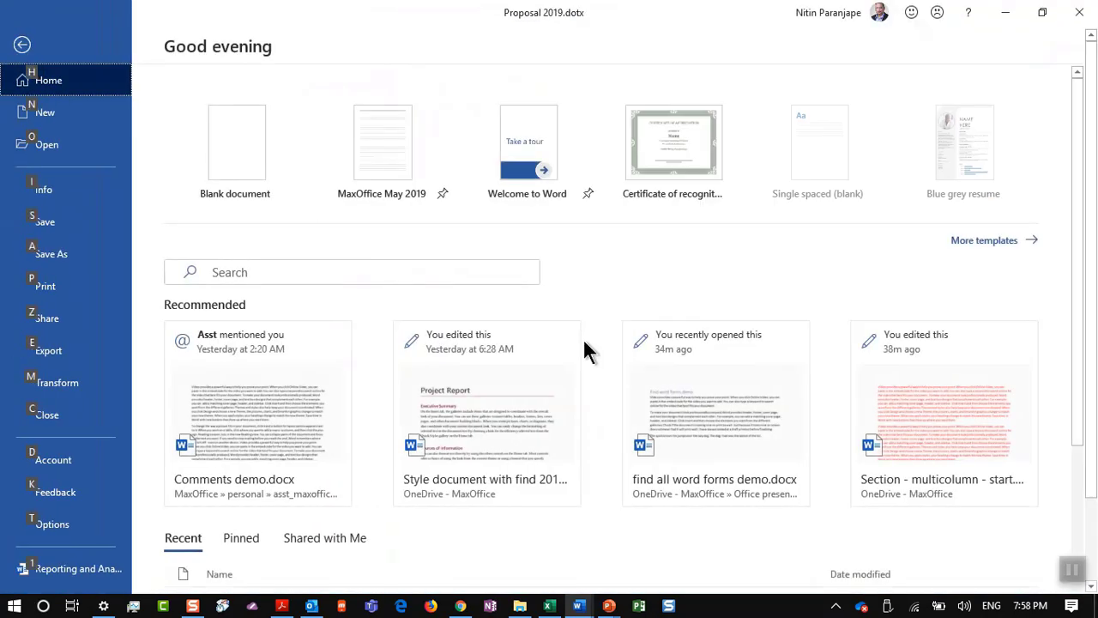
Step: From the Style document window, create Document3 from the personal Proposal 2019 template
key("alt+Tab")
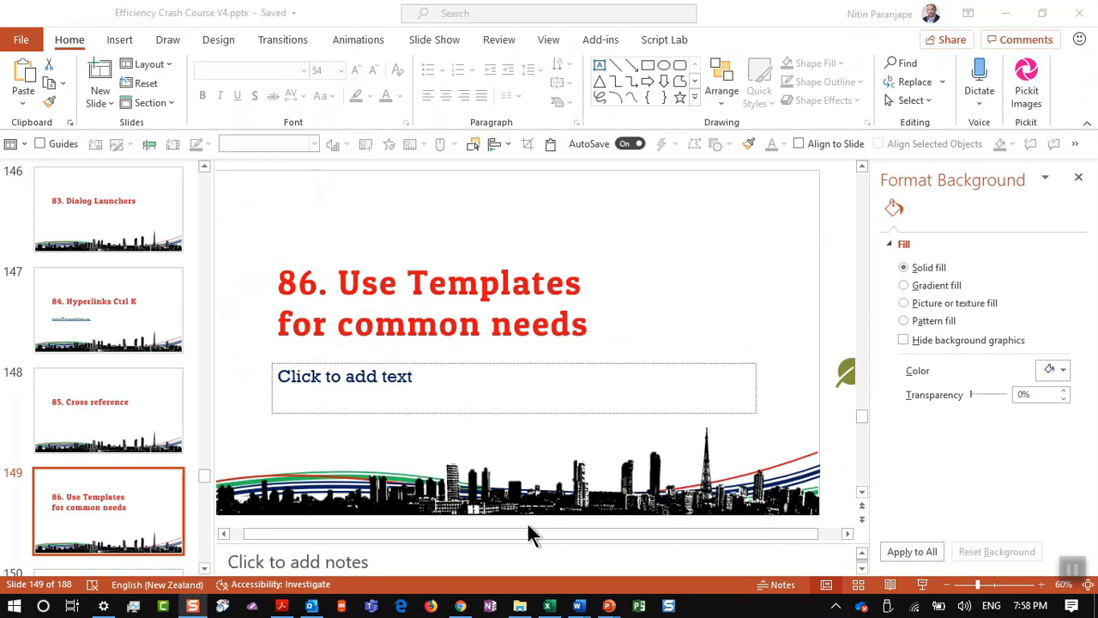
mouse_move(577, 610)
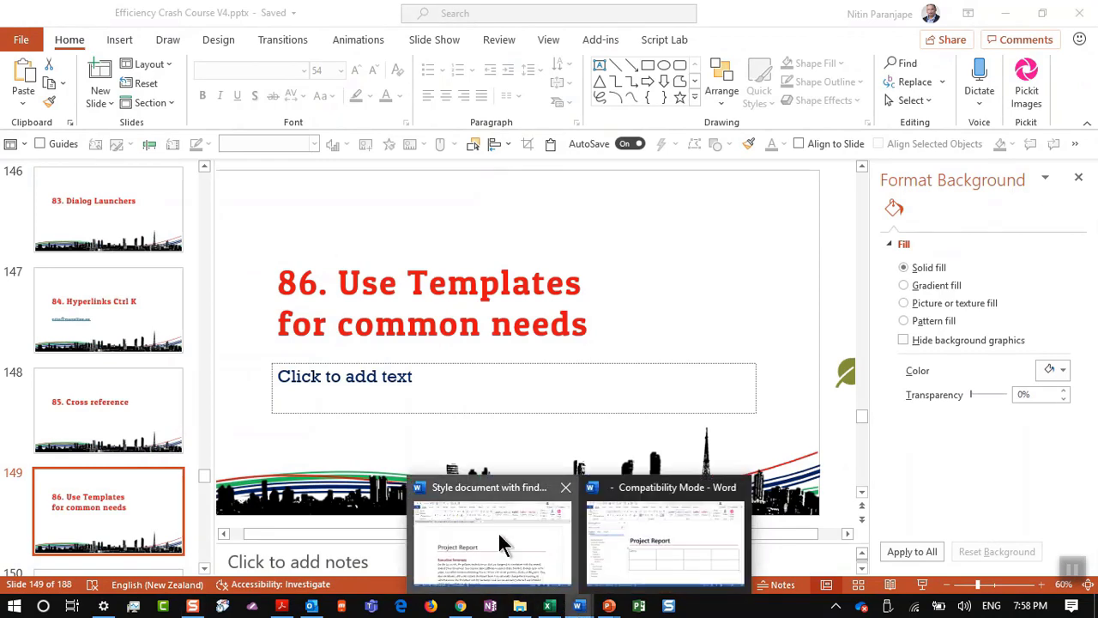
left_click(497, 404)
left_click(20, 40)
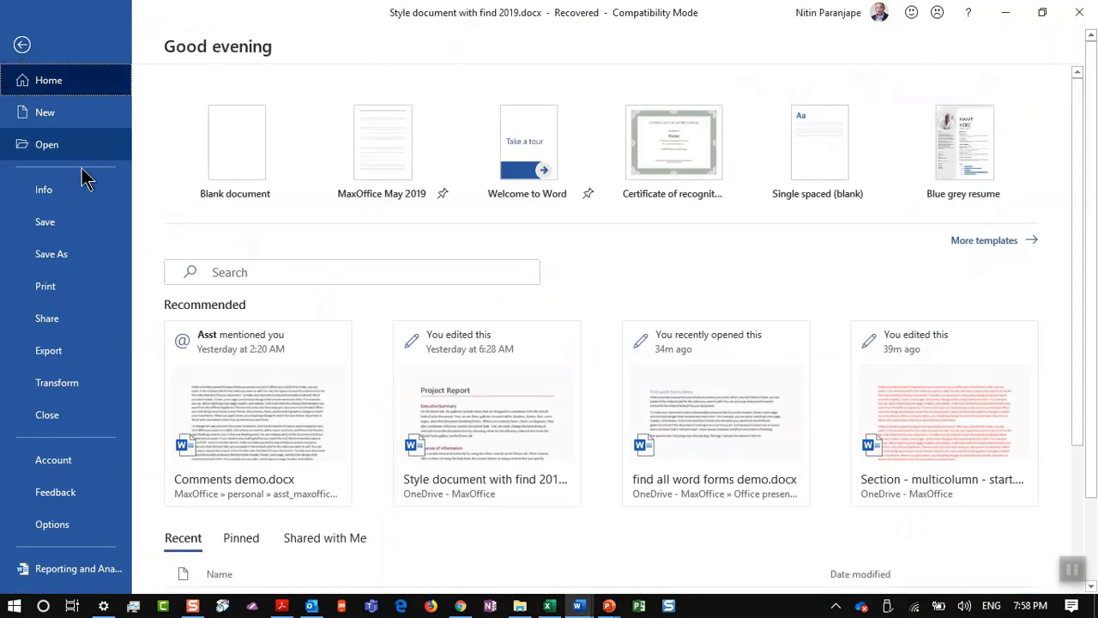
left_click(77, 126)
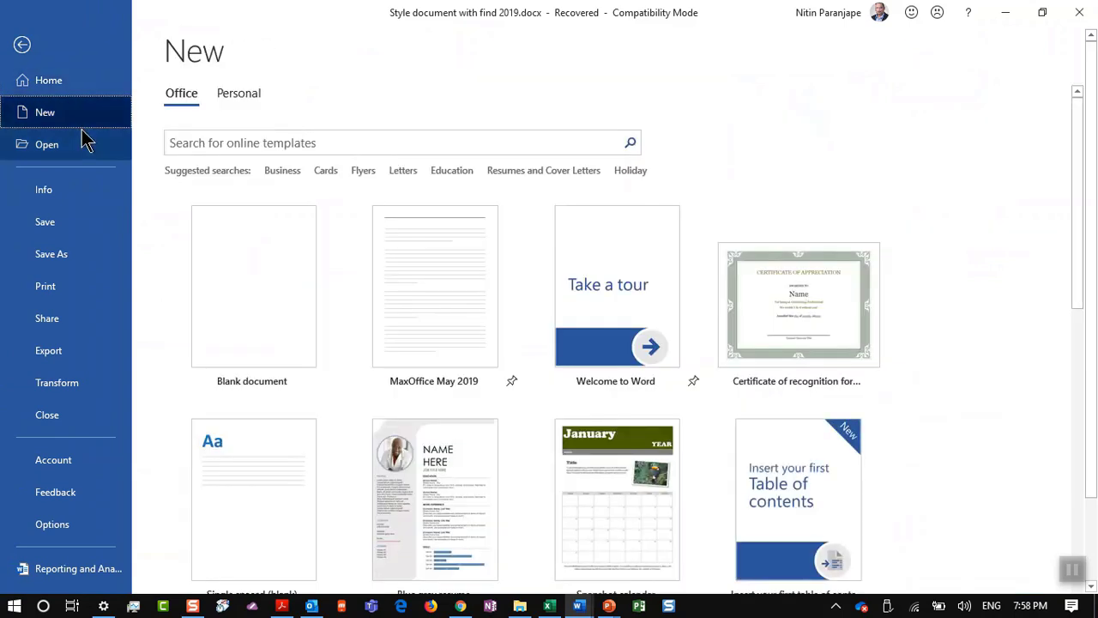
left_click(233, 93)
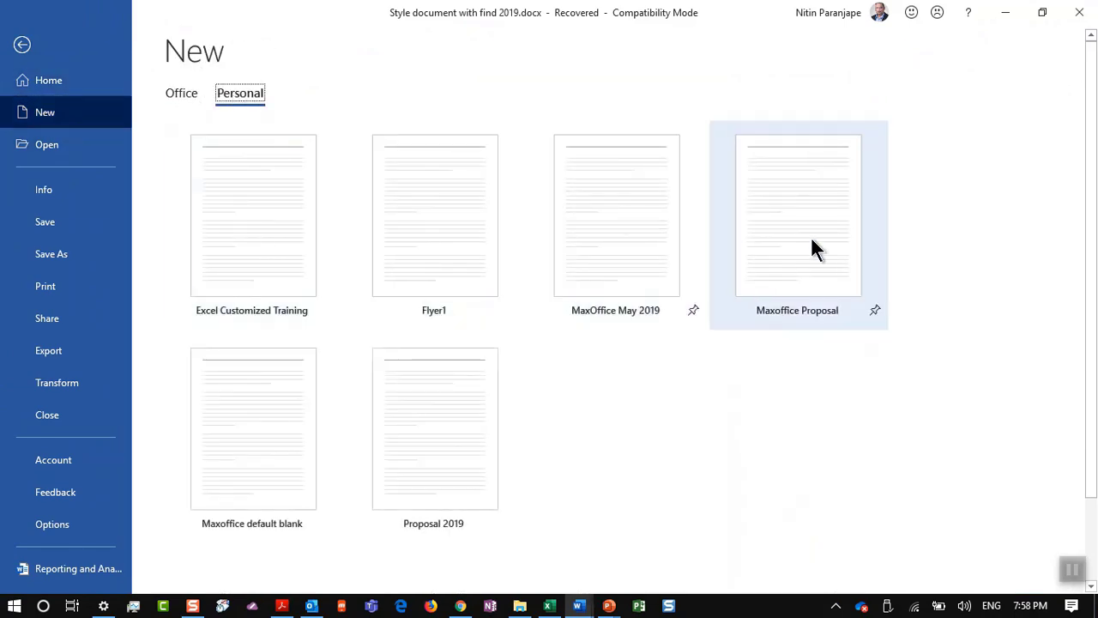
left_click(434, 505)
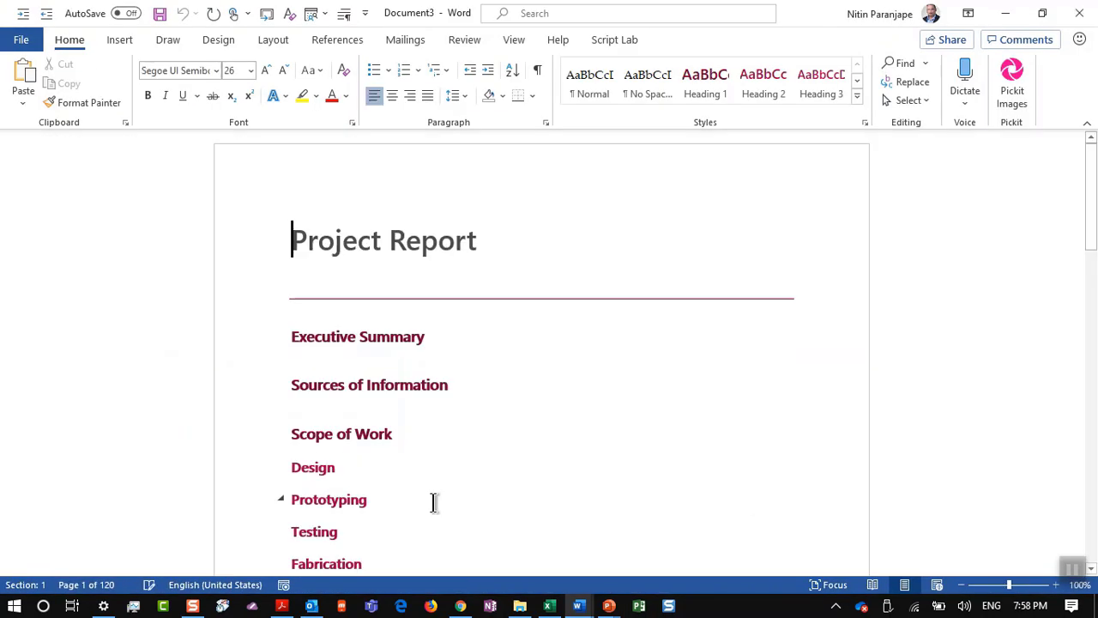
Step: Show slide 150 'Quick Parts in Word', then bring the Style document with find 2019 forward
scroll(443, 490, "down", 3)
scroll(444, 490, "up", 3)
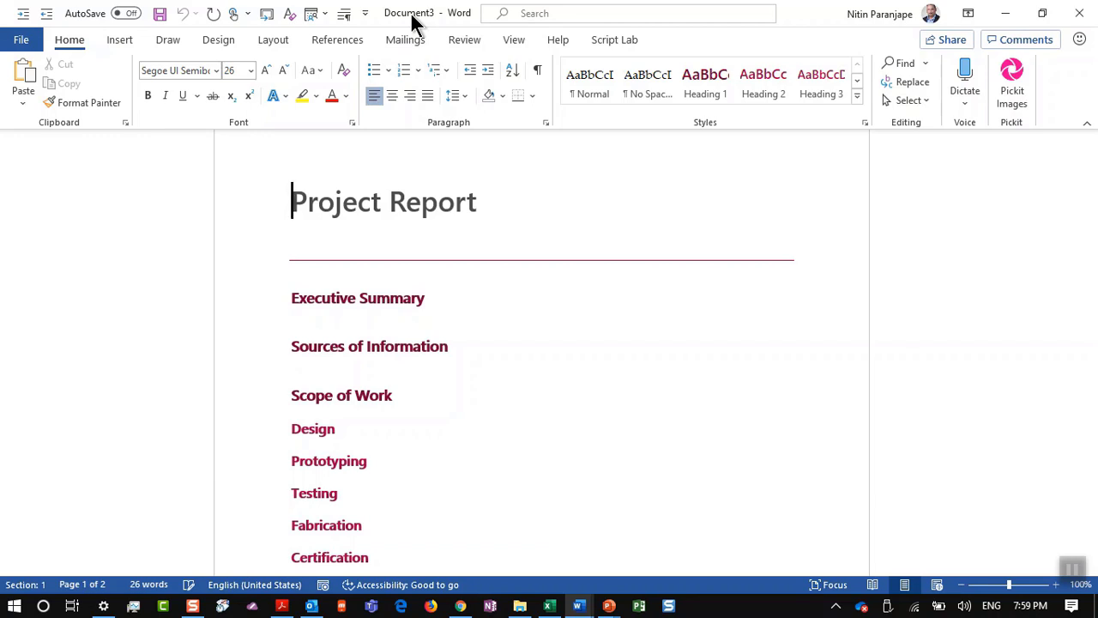
key("alt+Tab")
key("alt+Tab")
key("alt+Tab")
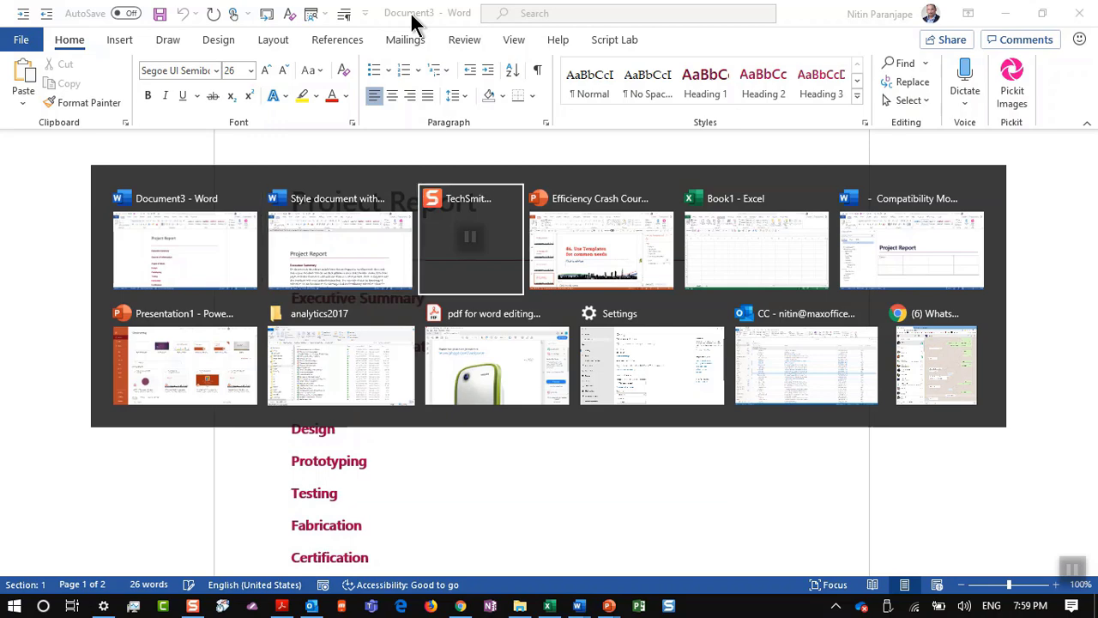
scroll(86, 386, "down", 3)
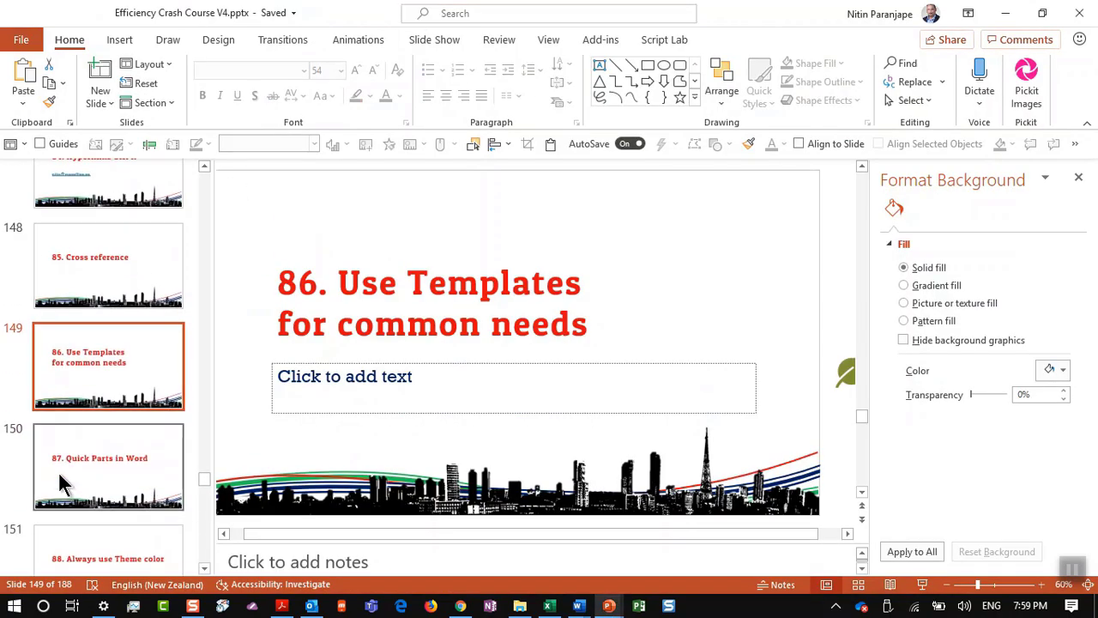
left_click(61, 486)
key("alt+Tab")
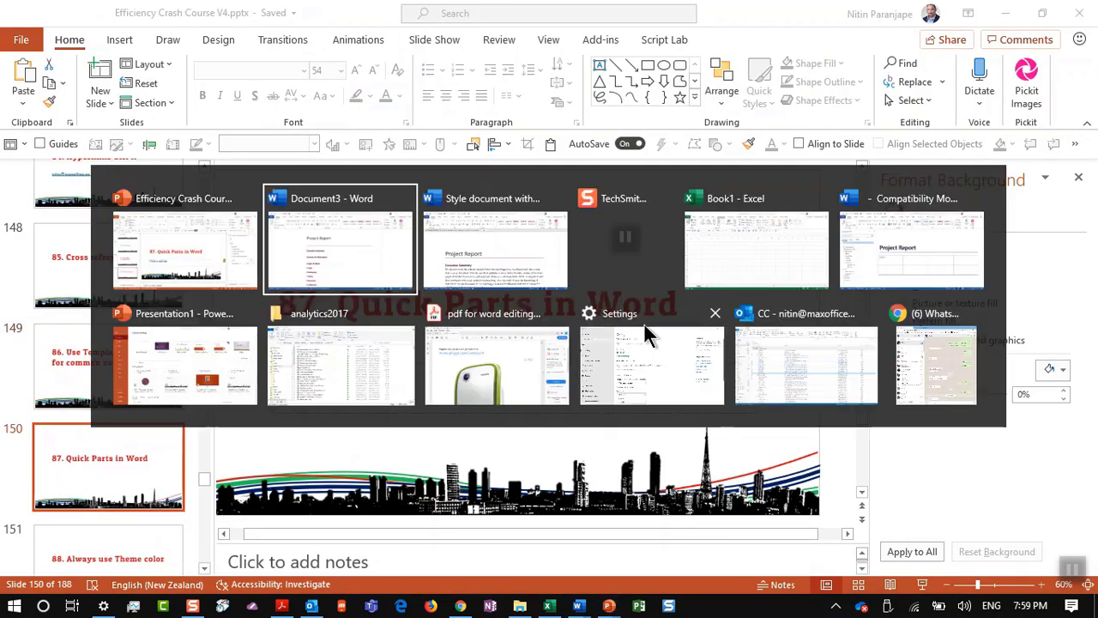
key("alt+Tab")
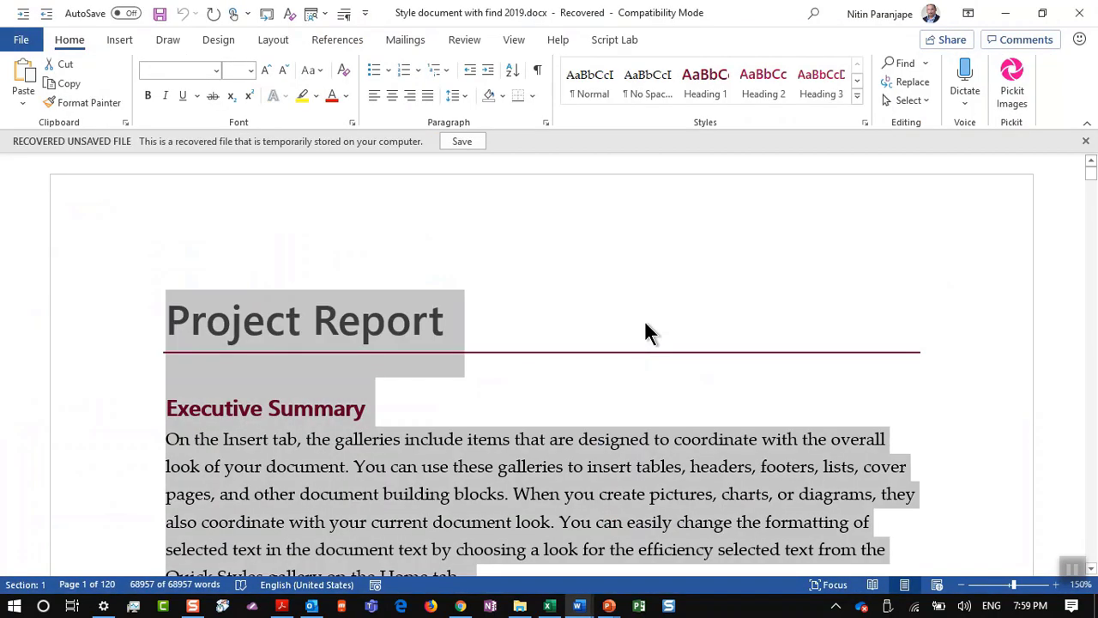
key("alt+Tab")
key("alt+Tab")
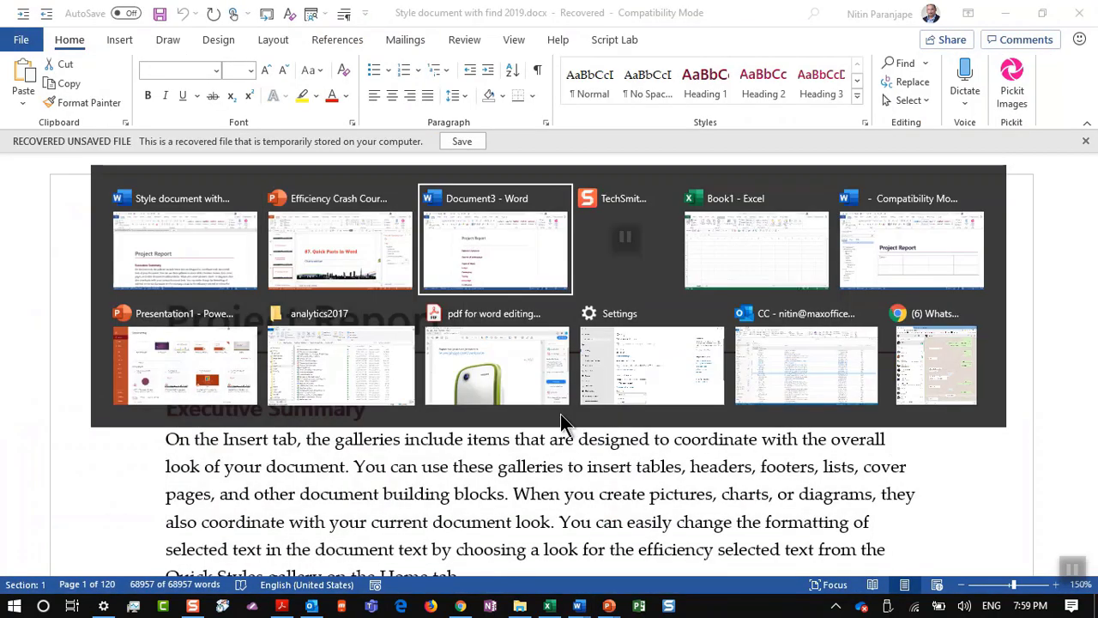
Step: Above Risk factors, add a 'Terms and conditions' heading with 'Demo' beneath, and select both lines
key("alt+Tab")
key("alt+shift+Tab")
scroll(560, 415, "down", 2)
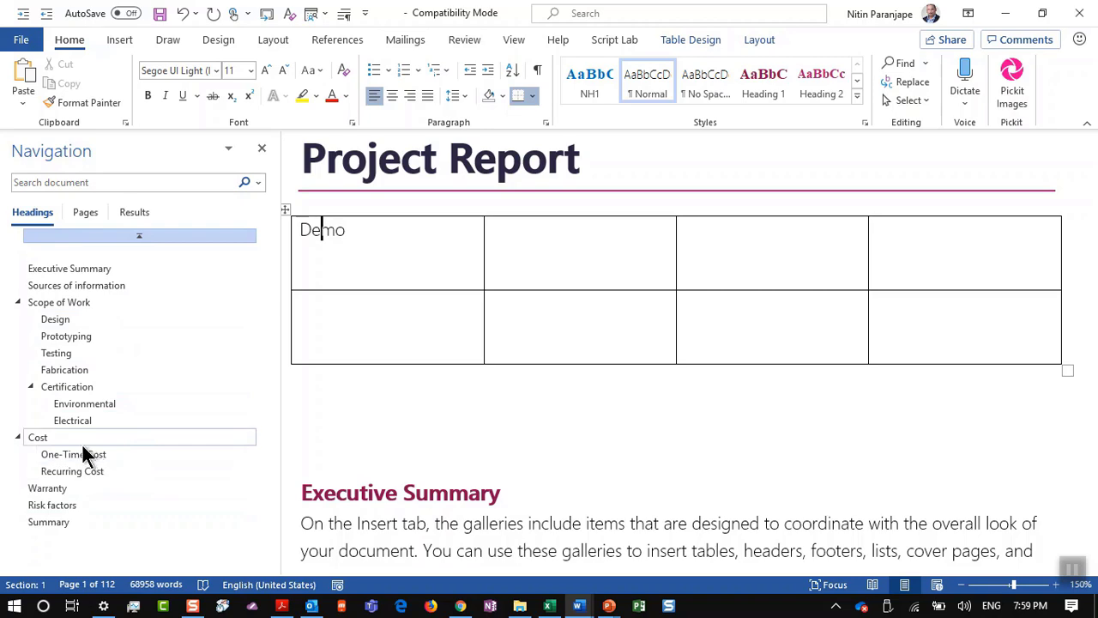
left_click(68, 507)
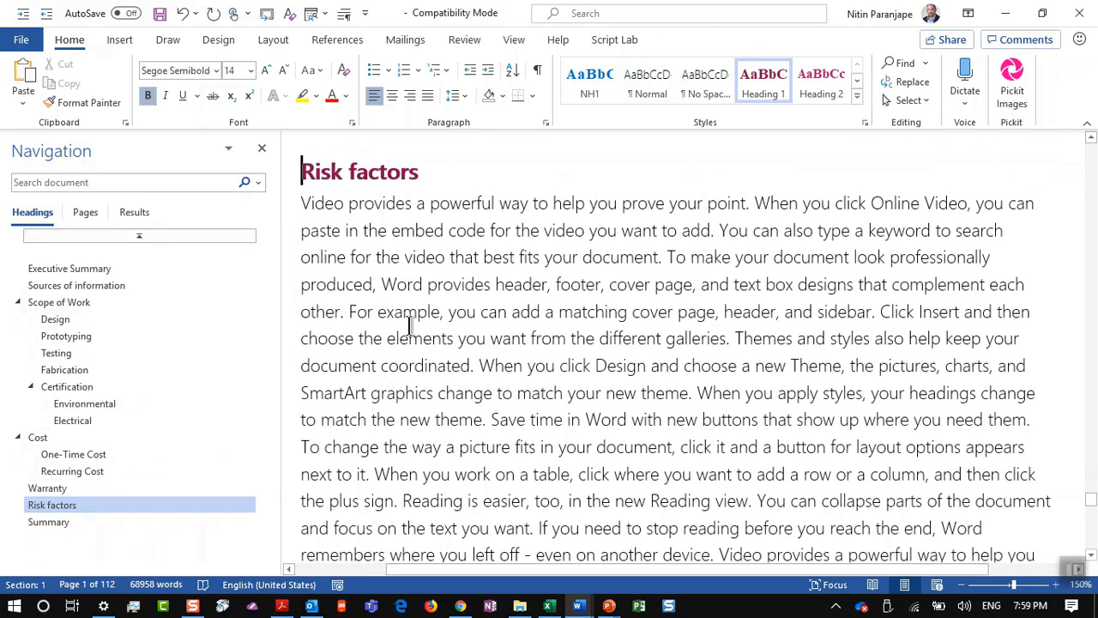
key("Return")
key("Up")
type("Term")
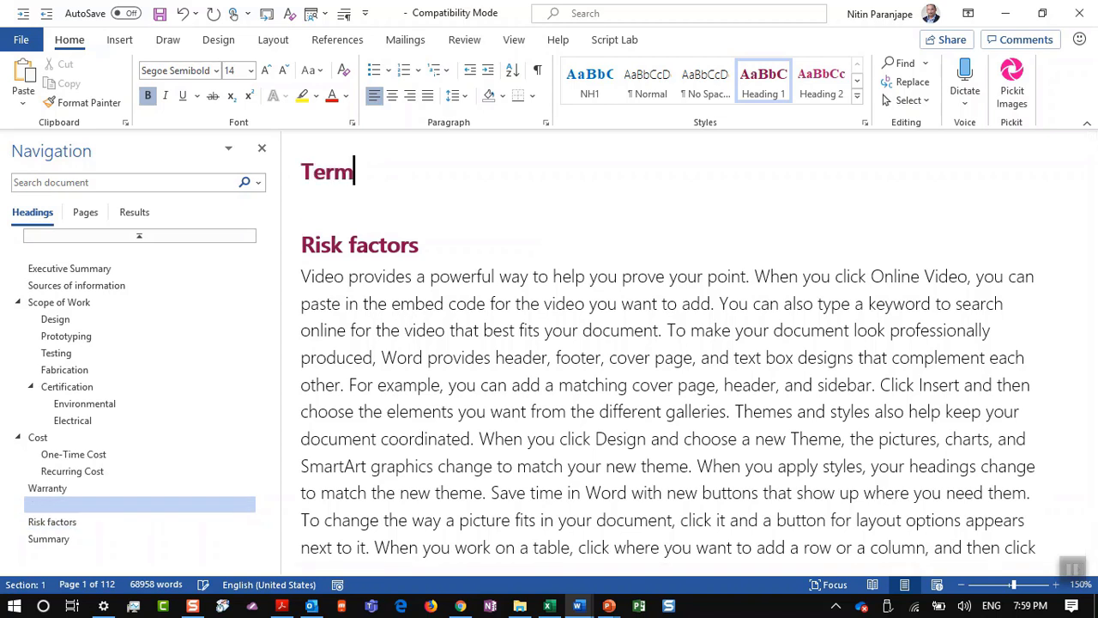
type("s and conditions")
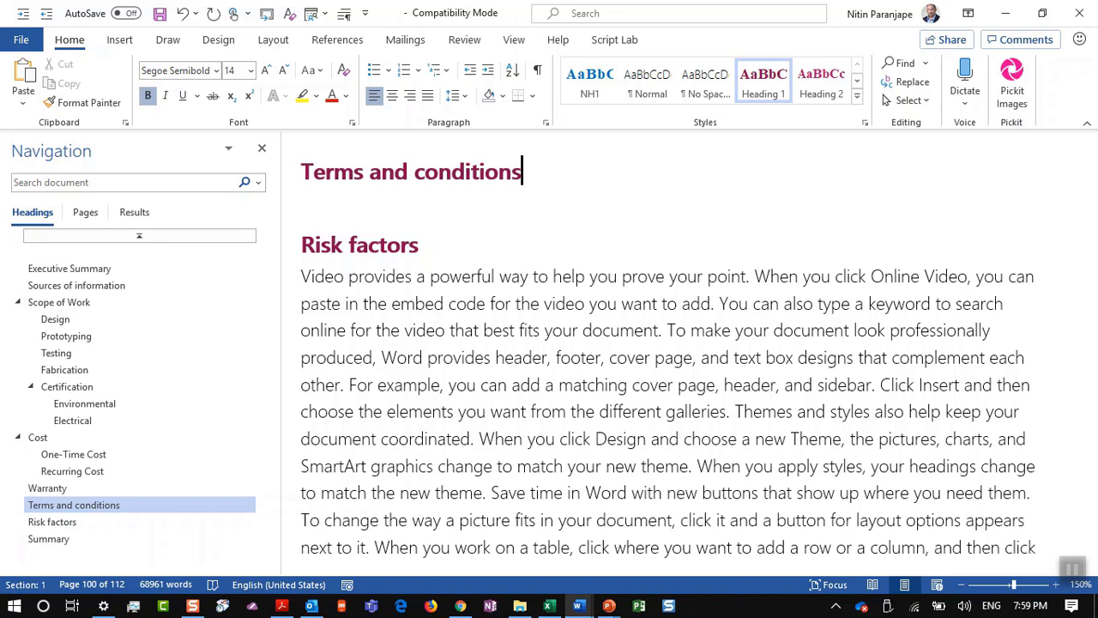
key("Return")
type("Demo")
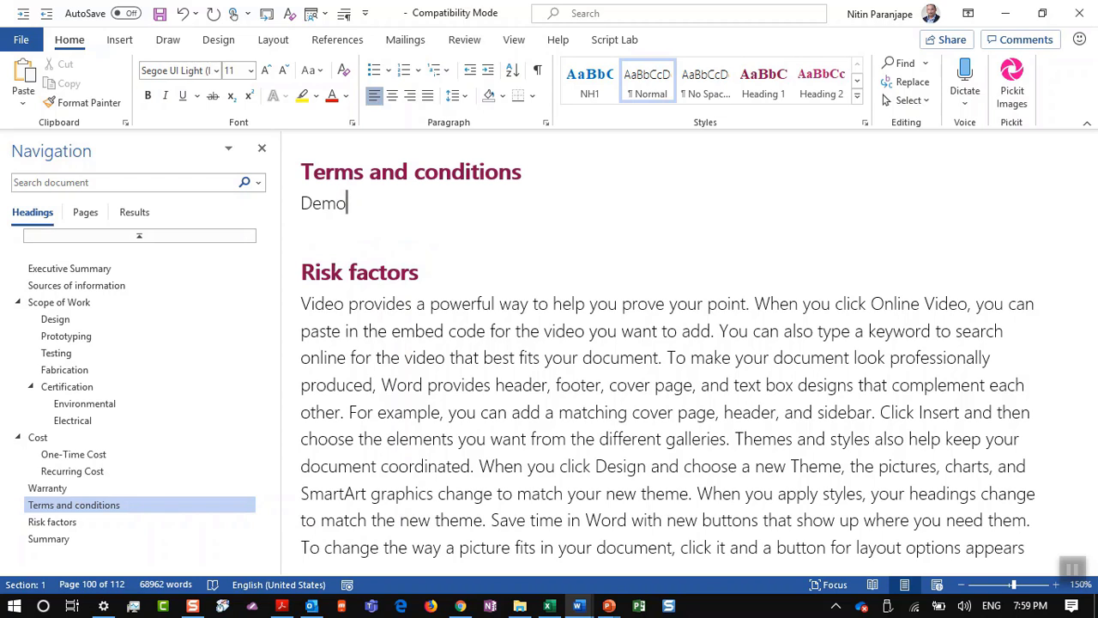
key("shift+Up")
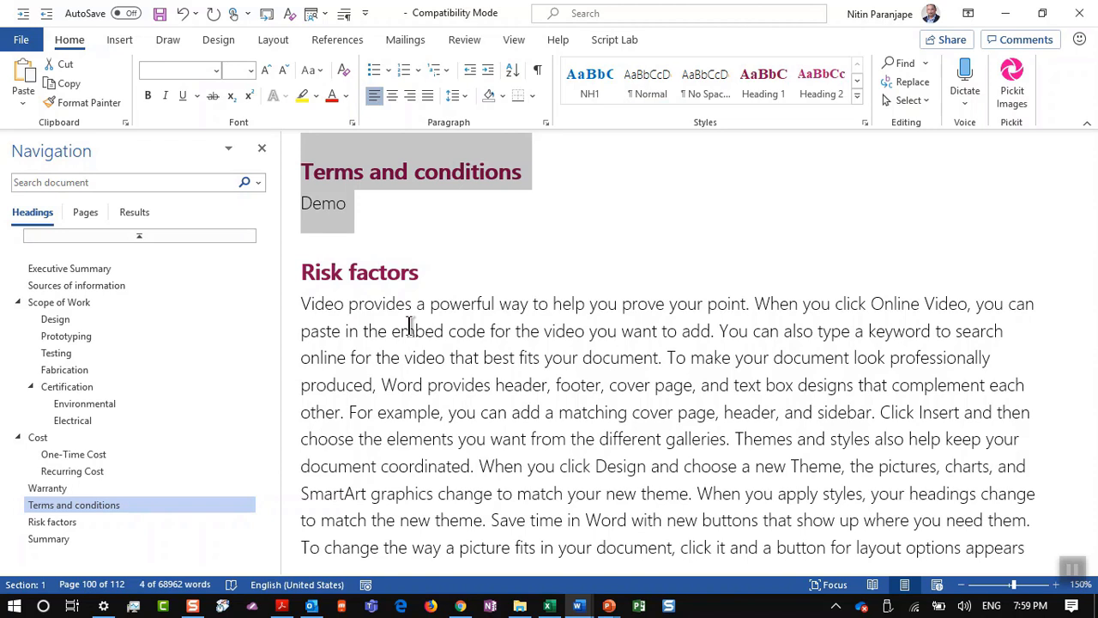
Step: Save the selection to the Quick Part Gallery as 'Terms and conditions', then start a new blank document
left_click(120, 42)
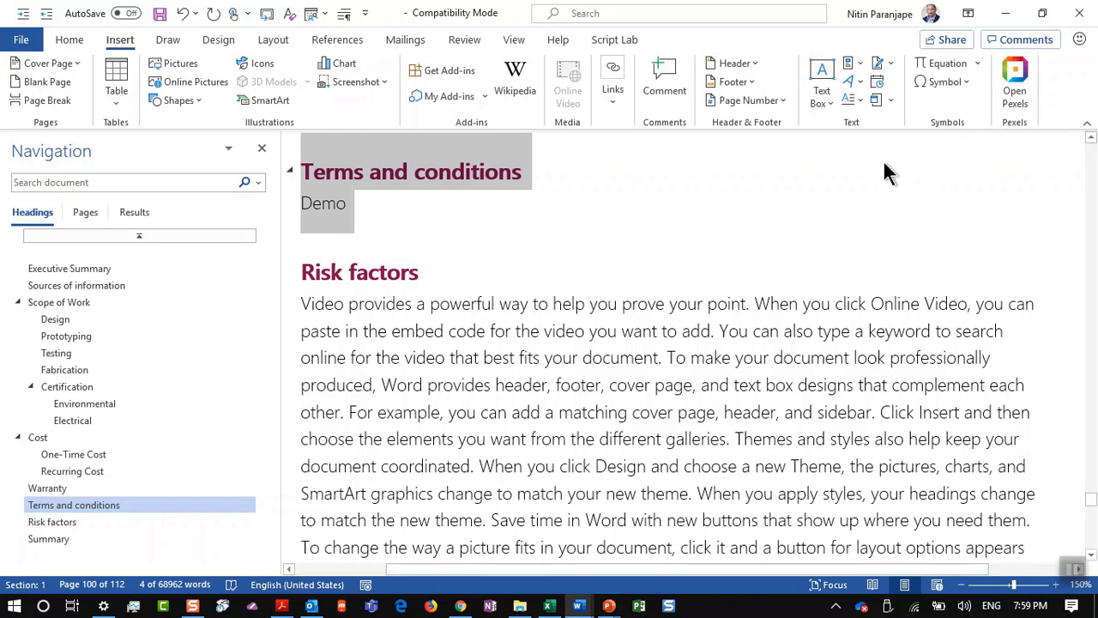
left_click(850, 65)
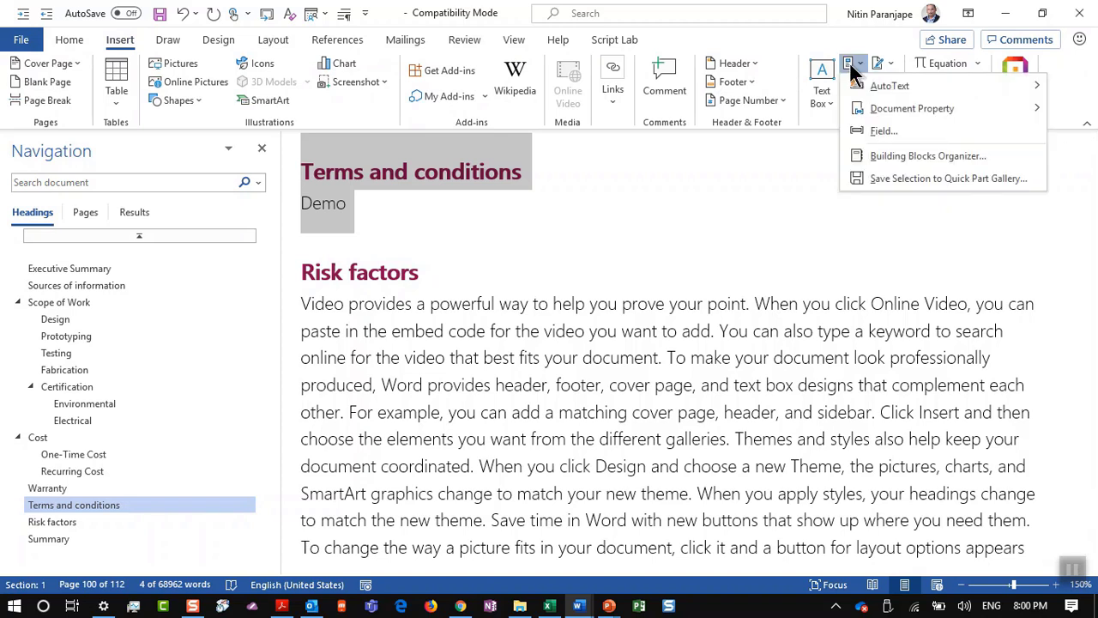
left_click(878, 180)
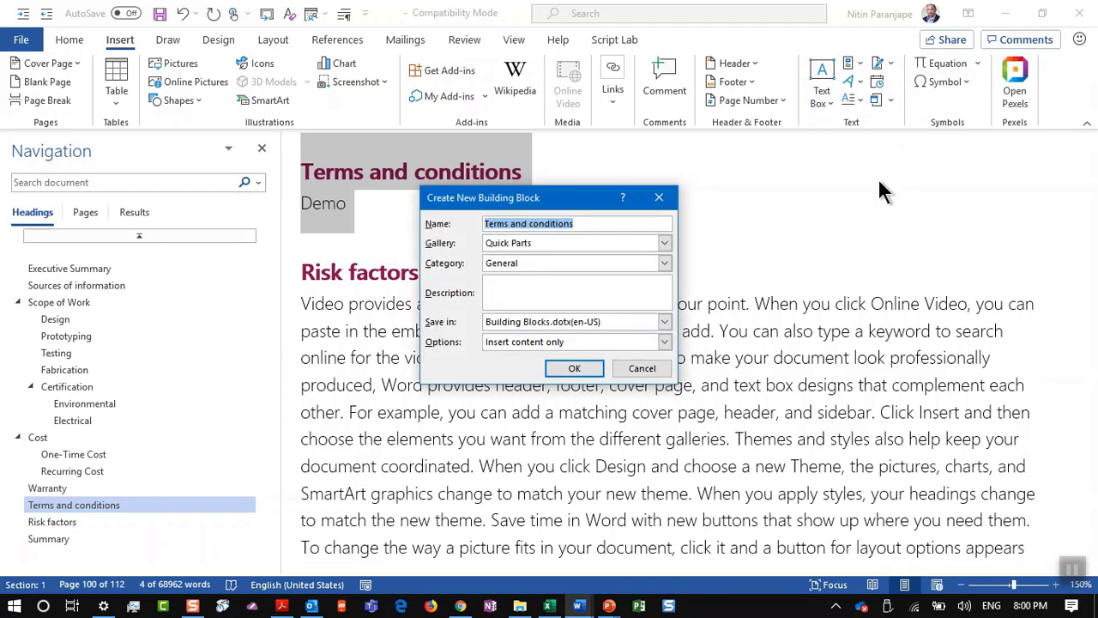
left_click(561, 368)
left_click(467, 333)
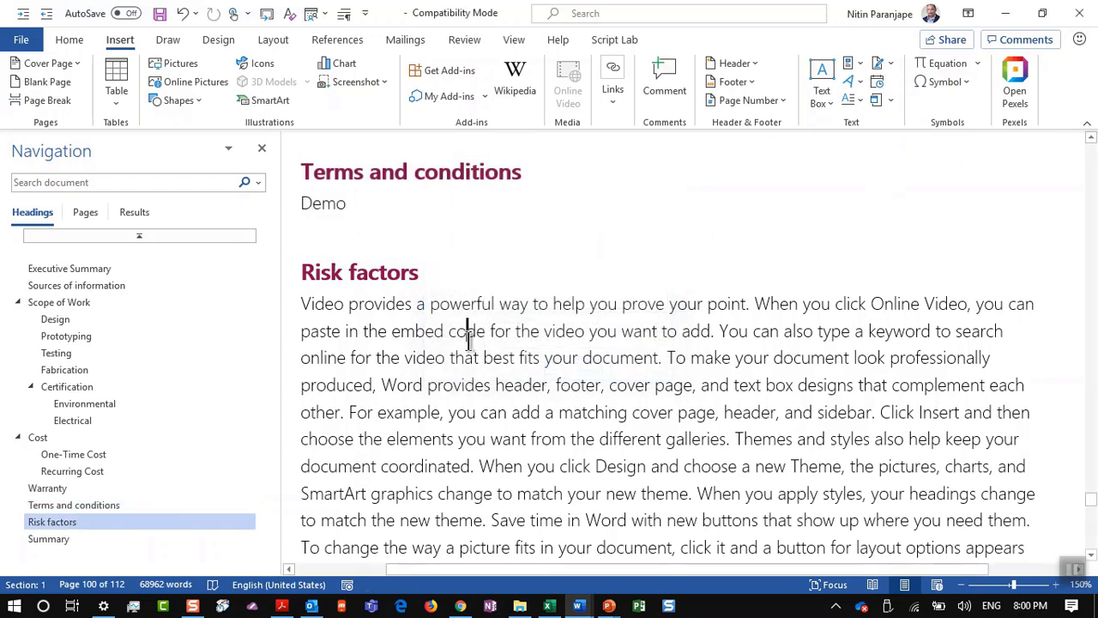
key("ctrl+n")
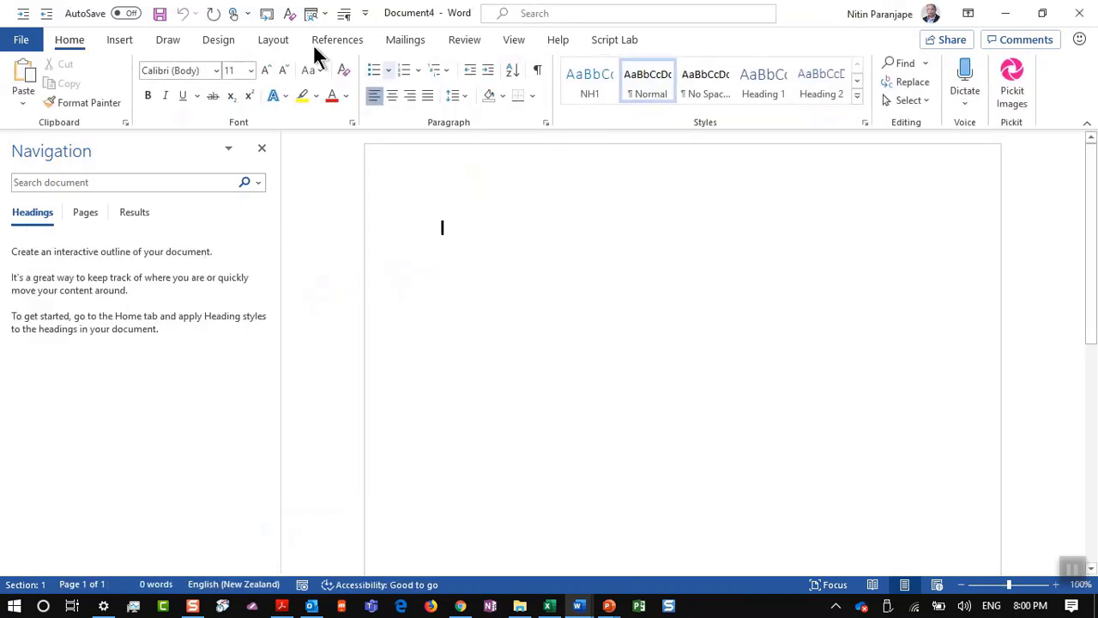
Step: Insert the 'Terms and conditions' Quick Part into the new Document4
left_click(135, 38)
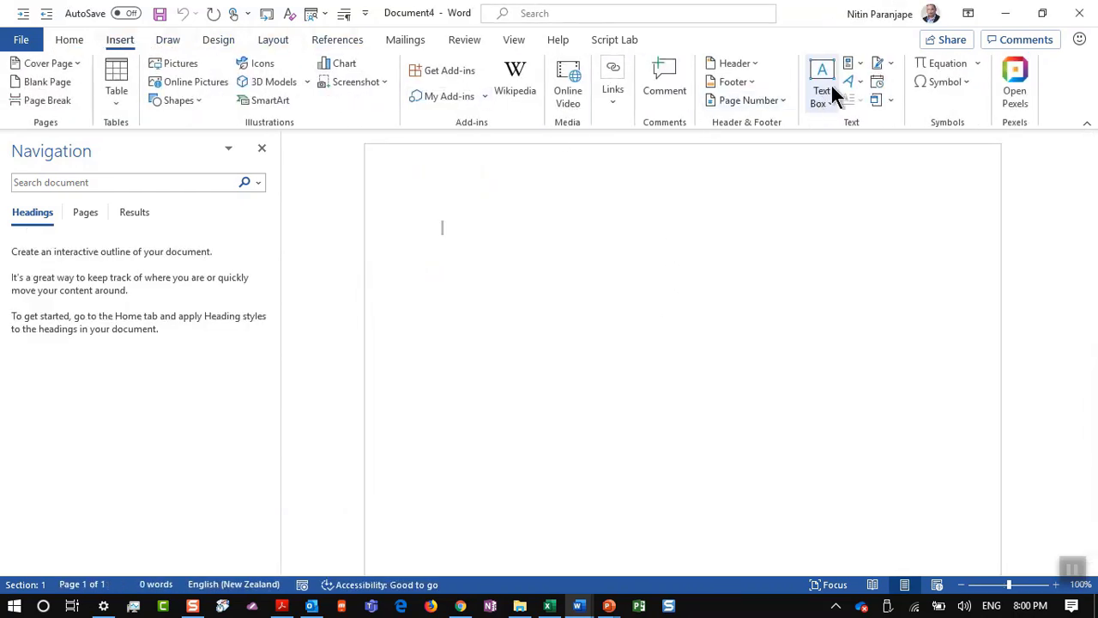
left_click(852, 66)
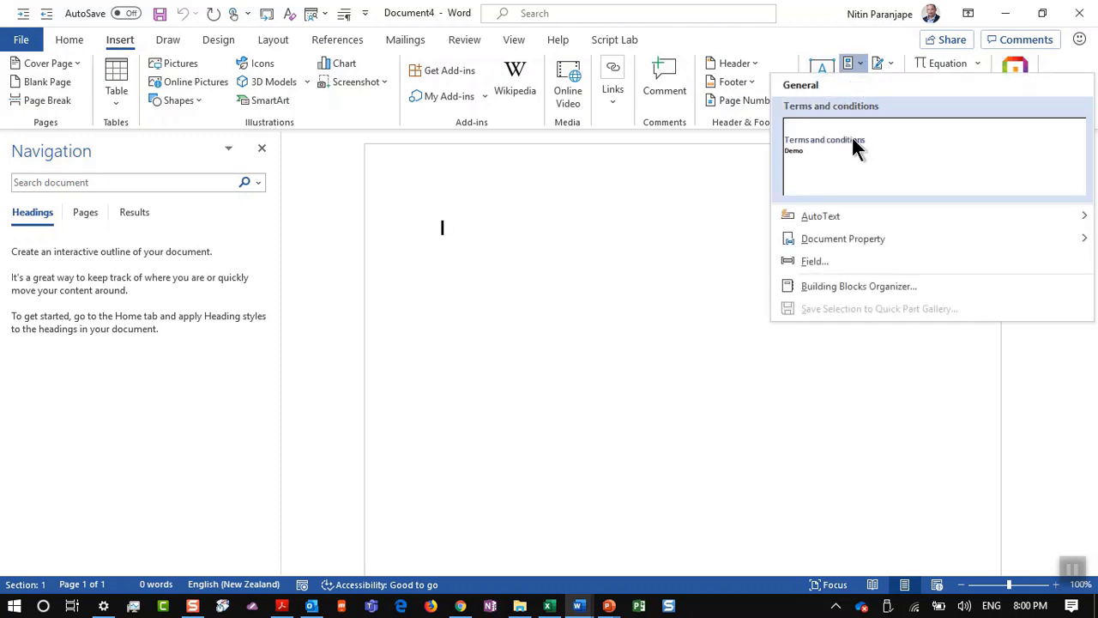
left_click(853, 174)
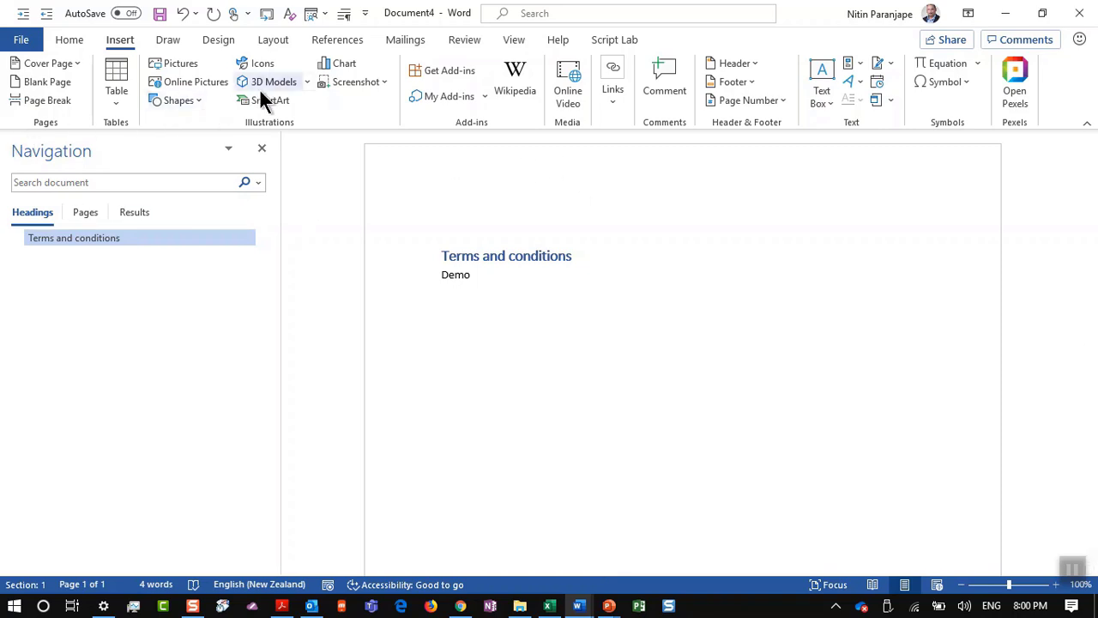
left_click(119, 107)
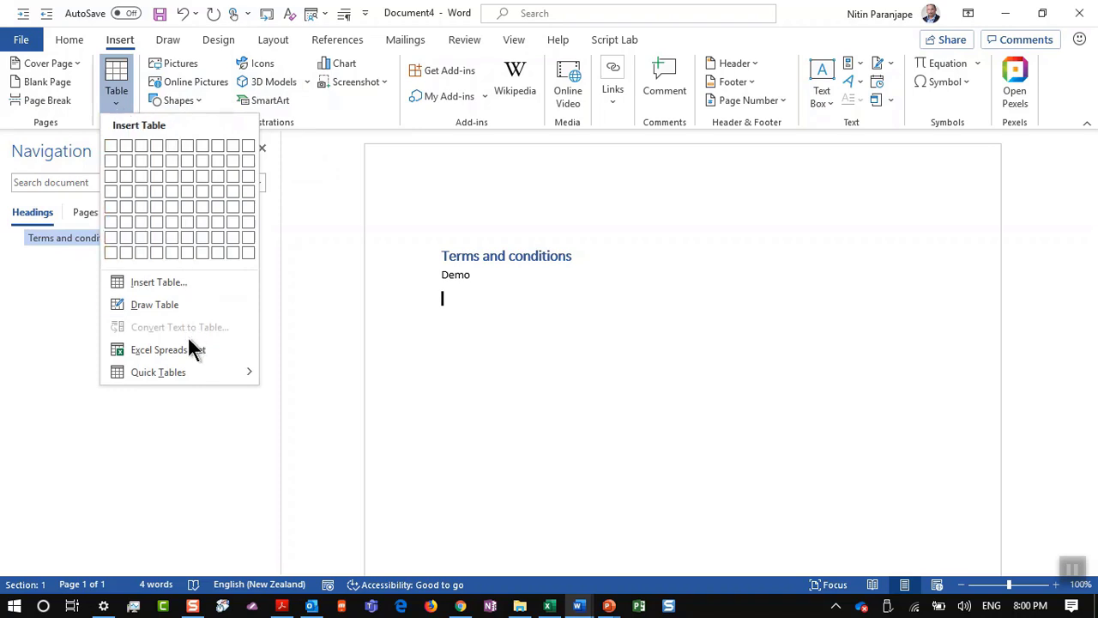
mouse_move(185, 377)
left_click(120, 43)
double_click(120, 42)
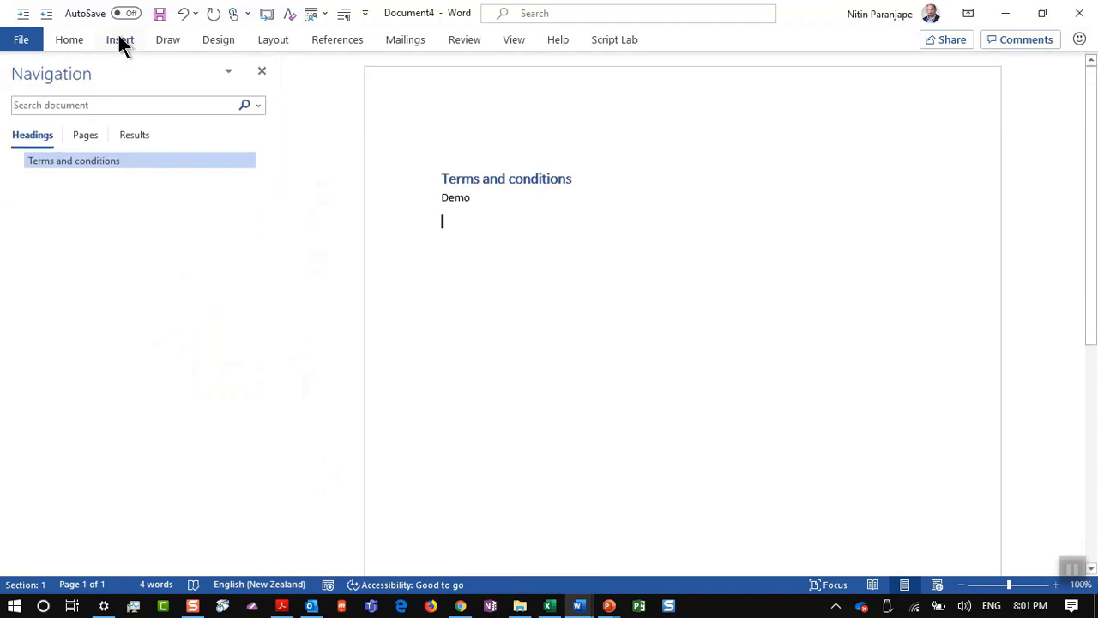
left_click(120, 43)
double_click(120, 43)
left_click(70, 67)
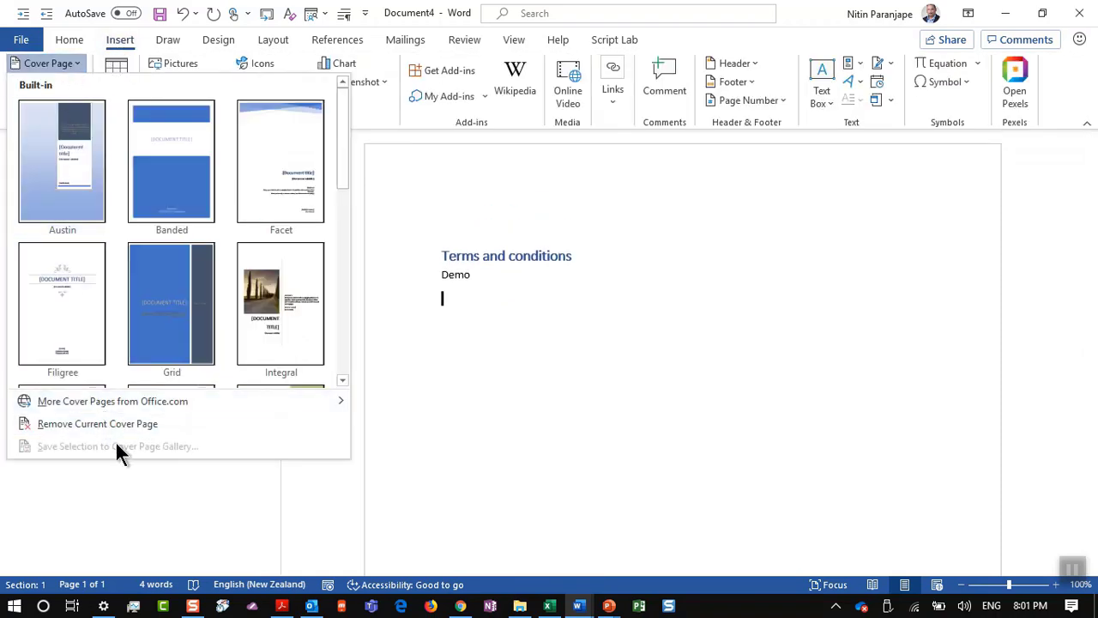
left_click(681, 426)
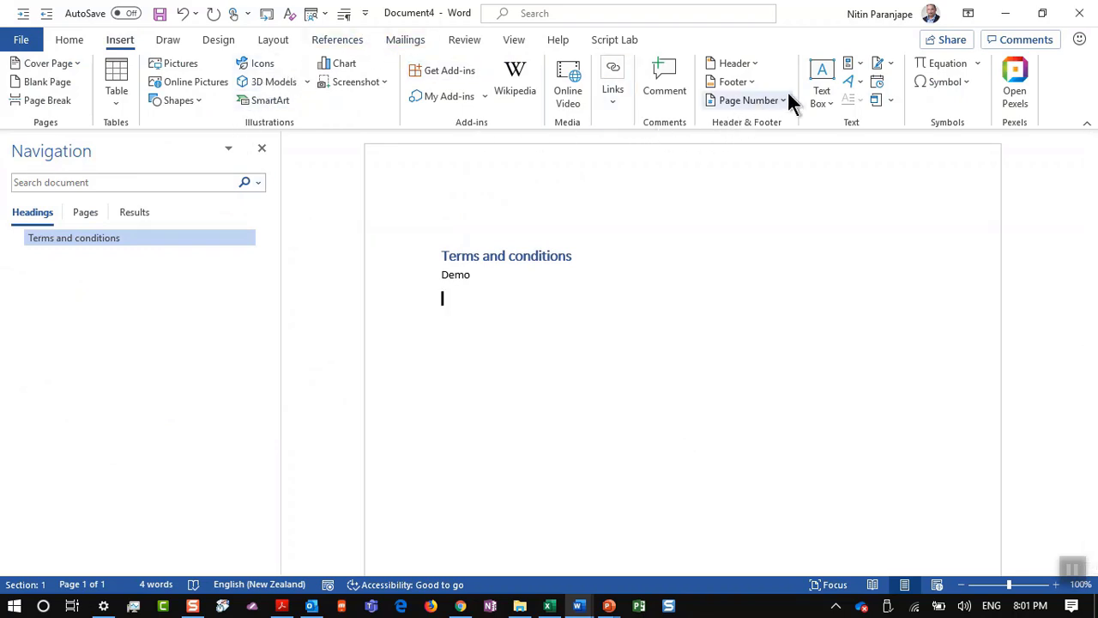
left_click(755, 64)
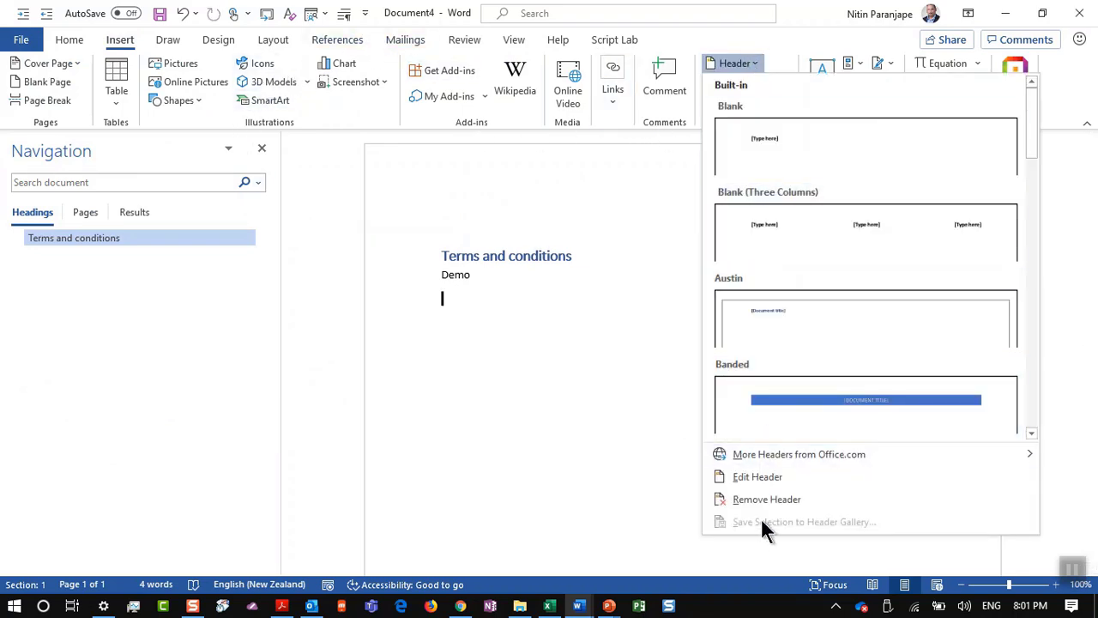
left_click(689, 436)
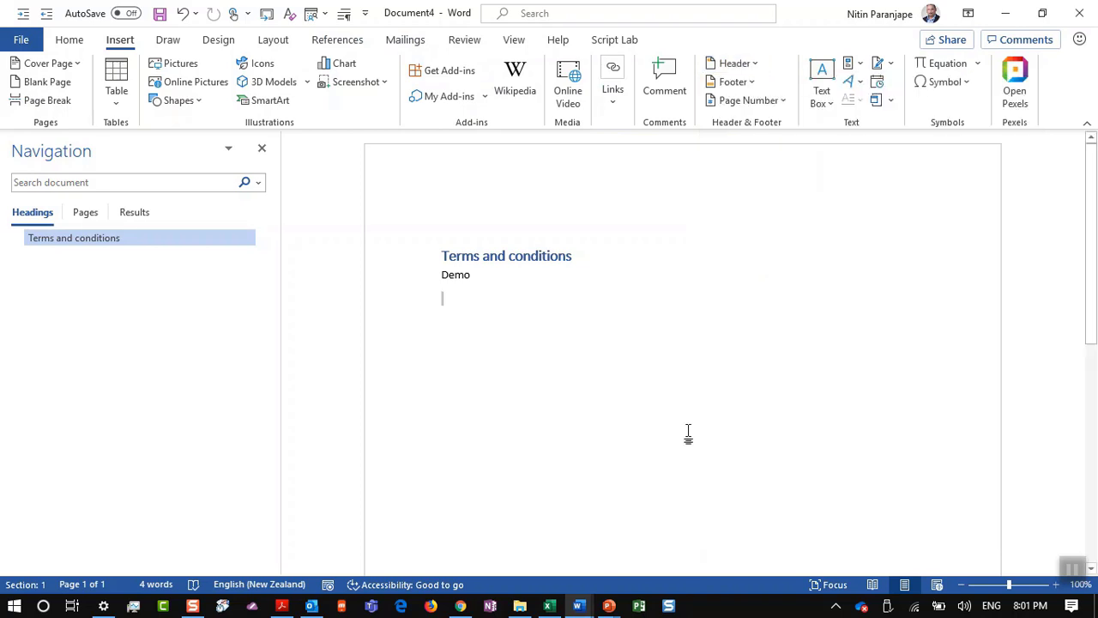
left_click(826, 103)
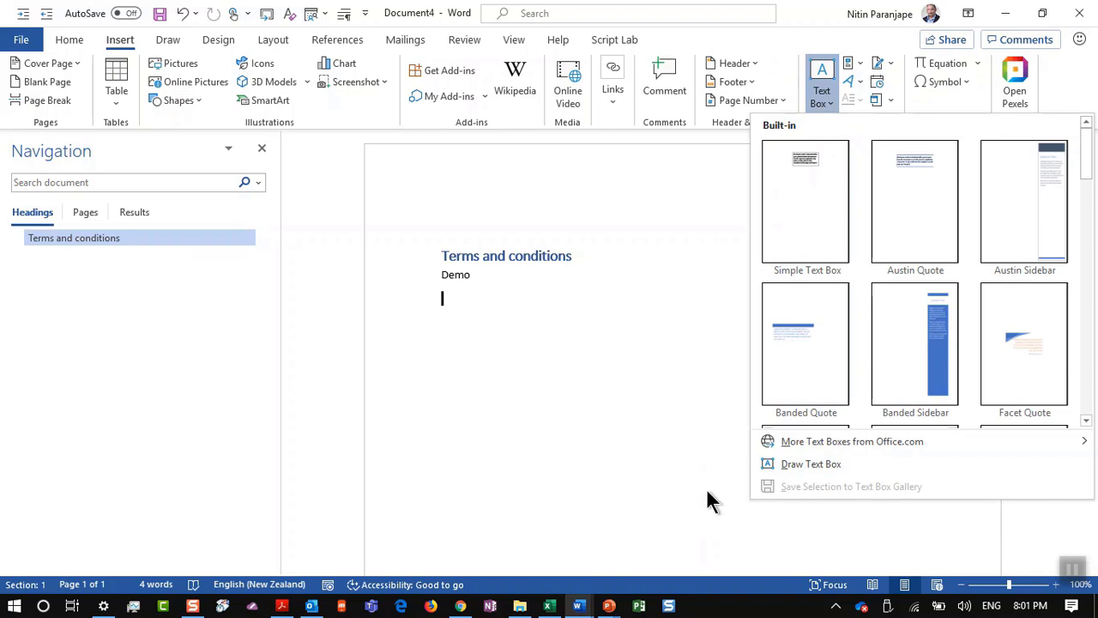
left_click(682, 490)
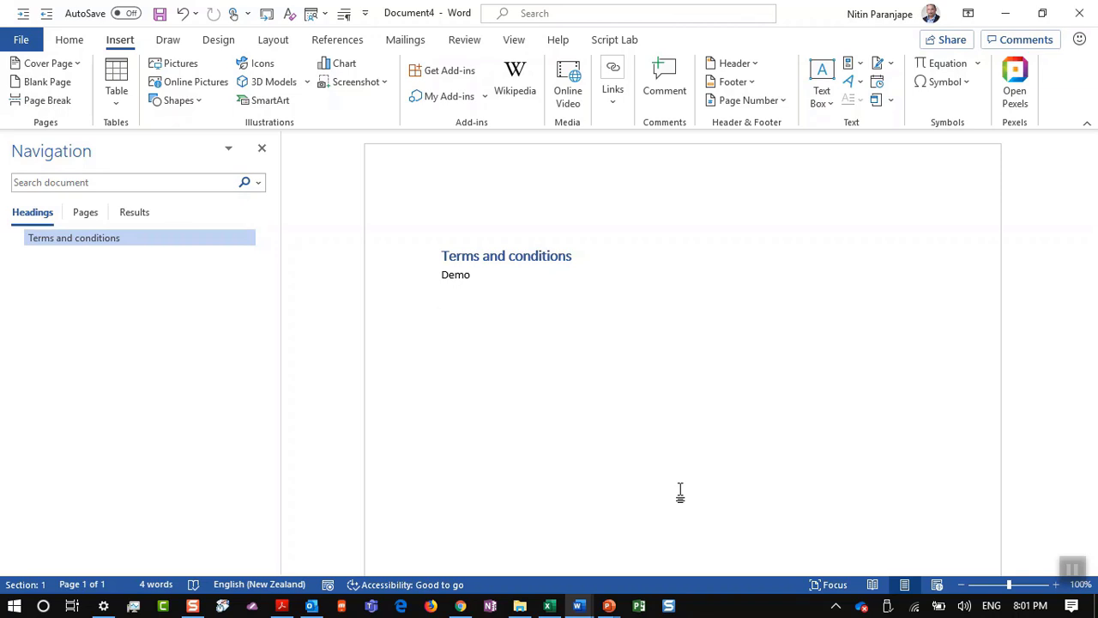
key("alt+Tab")
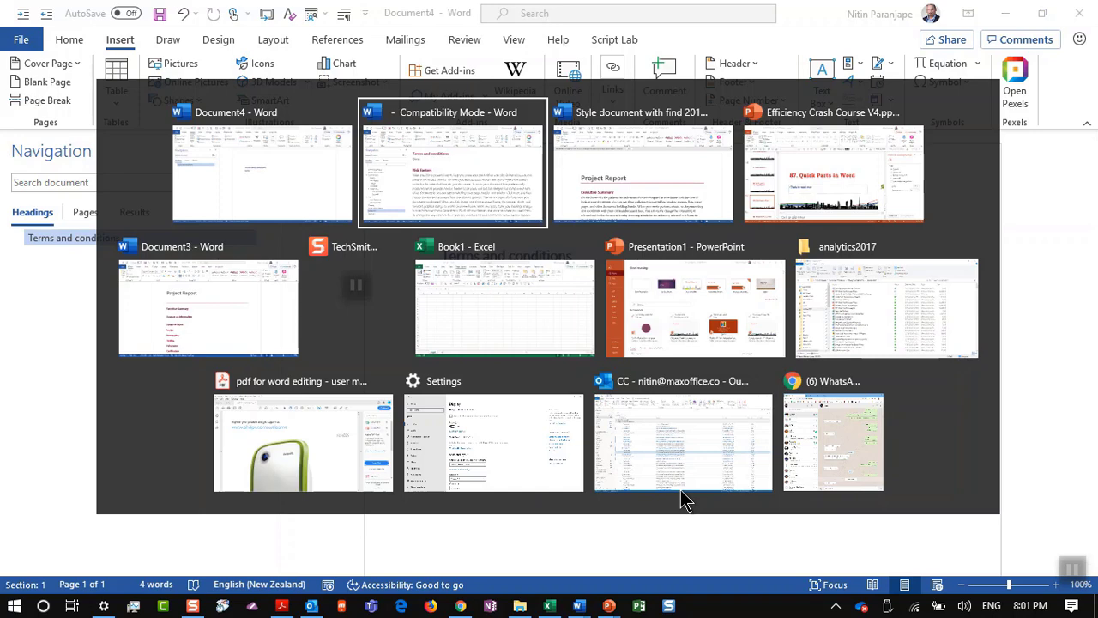
Step: In Efficiency Crash Course V4, show slide 151 '88. Always use Theme color'
key("alt+Tab")
key("alt+Tab")
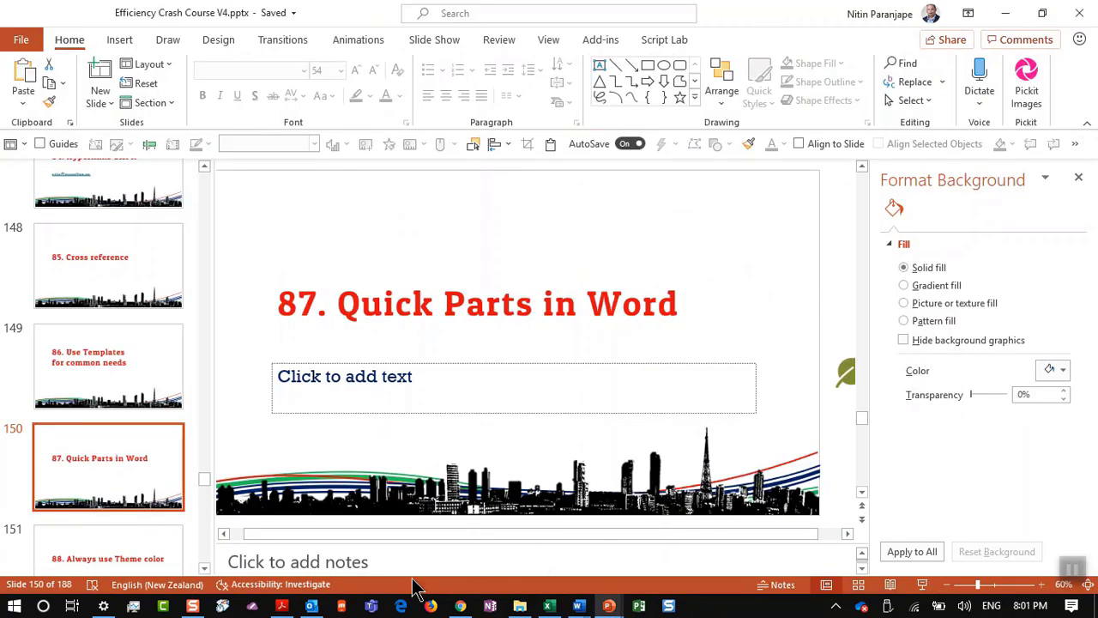
left_click(134, 558)
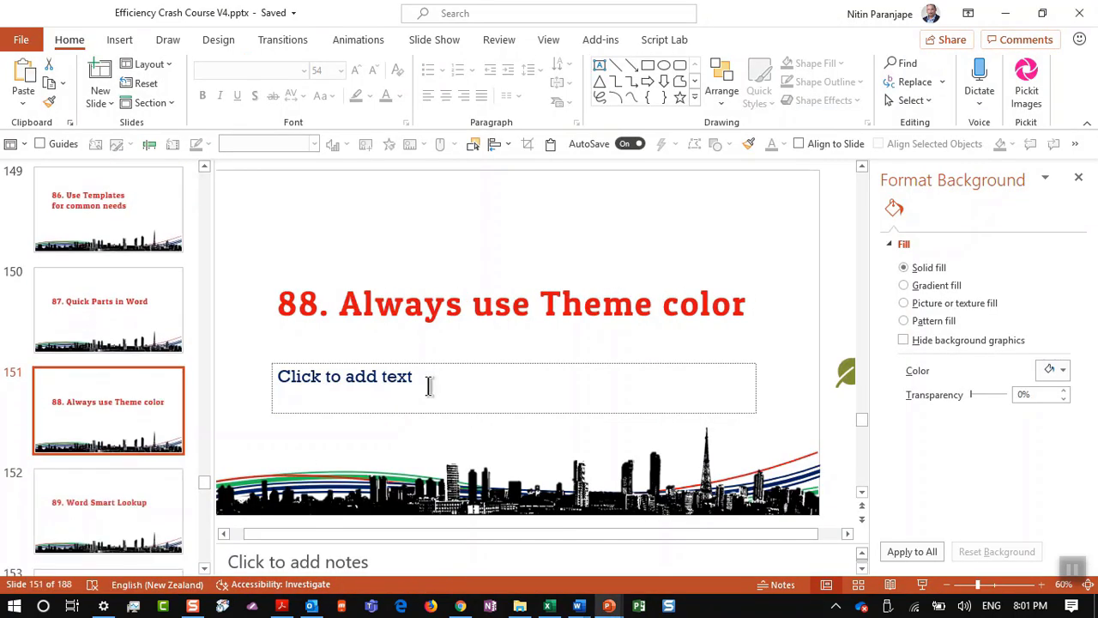
mouse_move(578, 606)
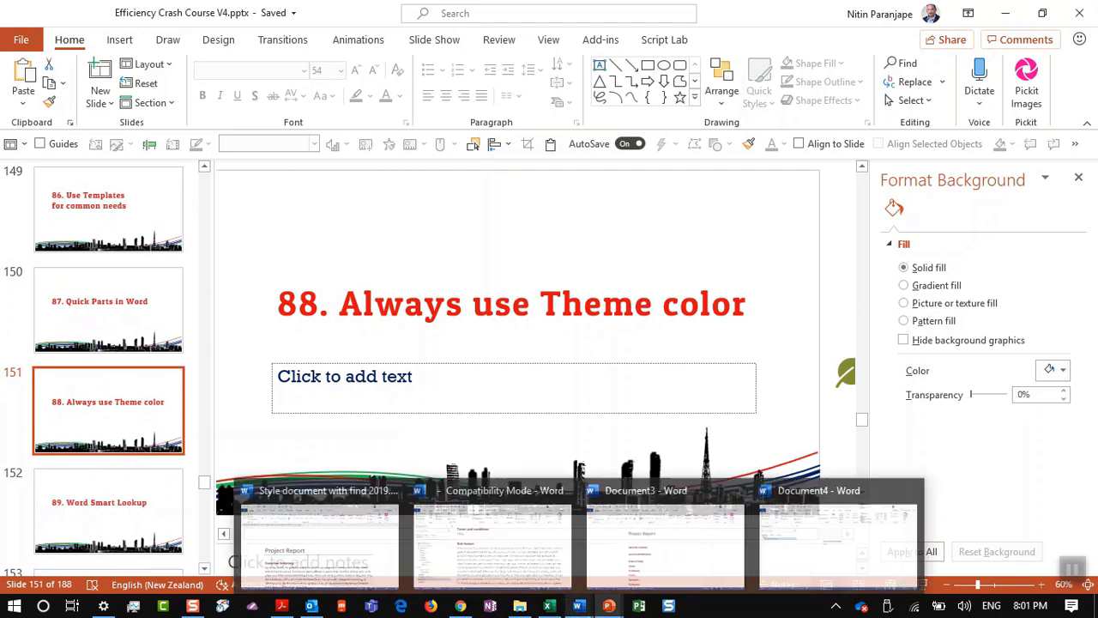
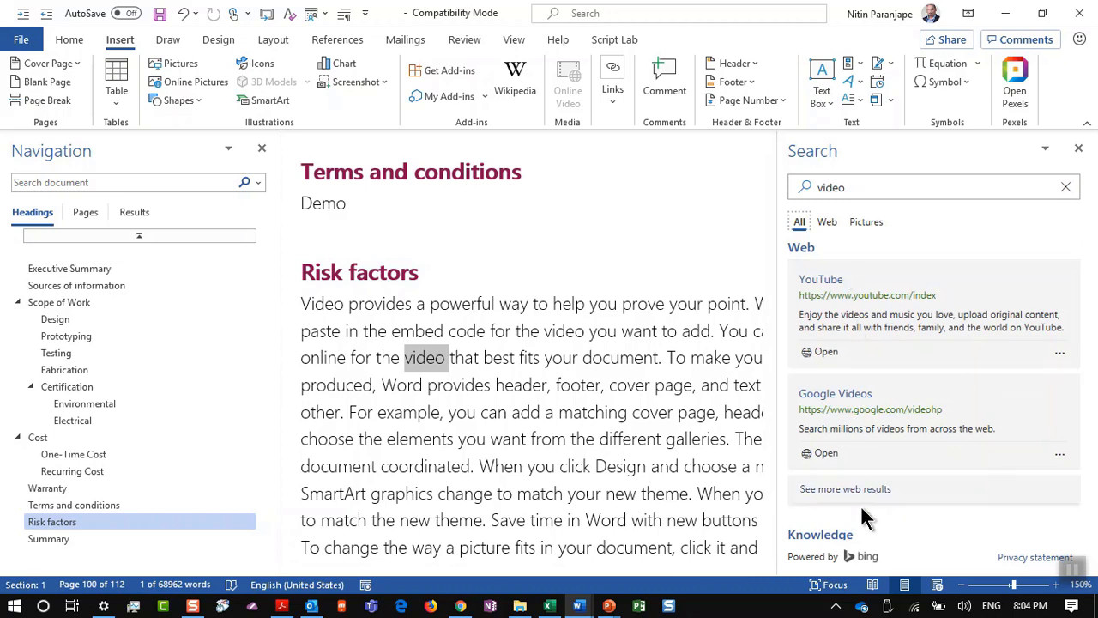
Step: Switch the 'video' lookup from Pictures to Web results in the Search pane
scroll(861, 519, "down", 3)
scroll(861, 520, "down", 1)
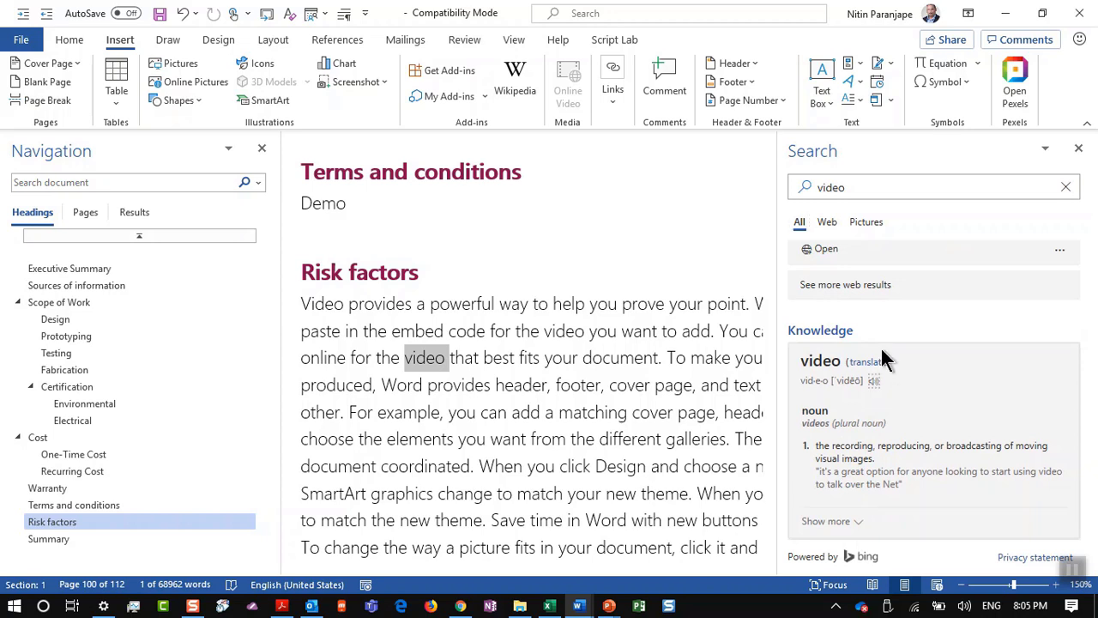
scroll(897, 322, "up", 4)
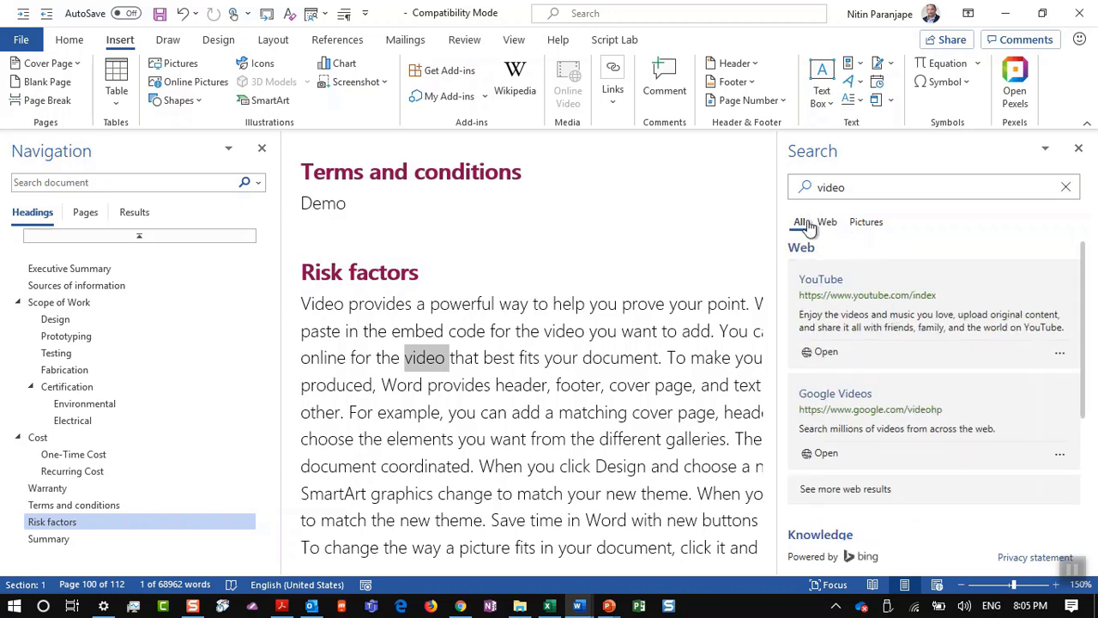
left_click(865, 225)
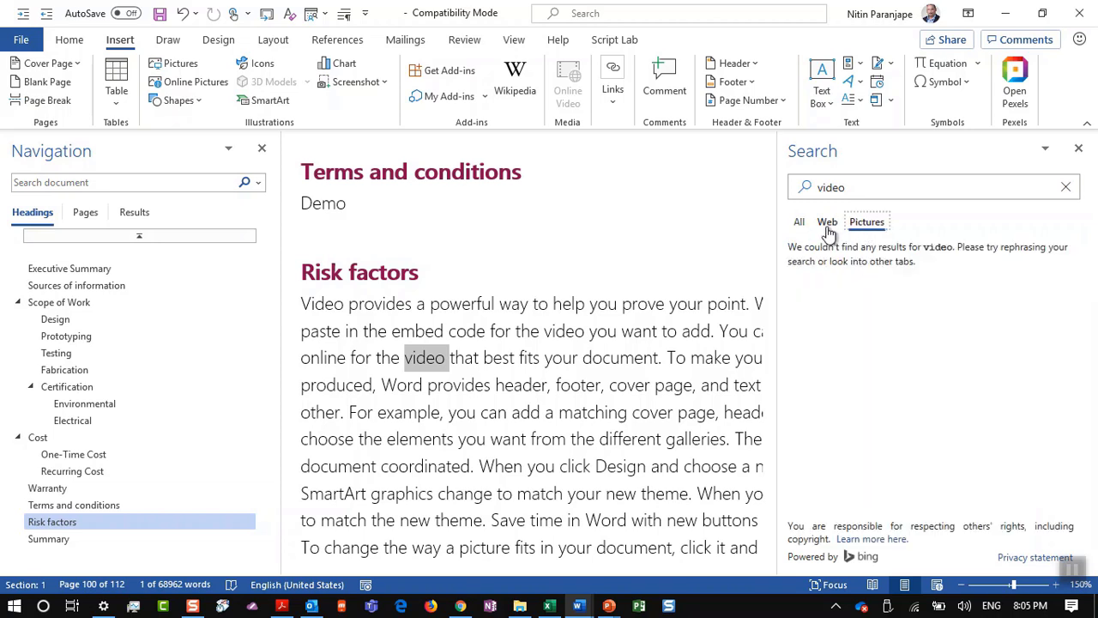
left_click(826, 224)
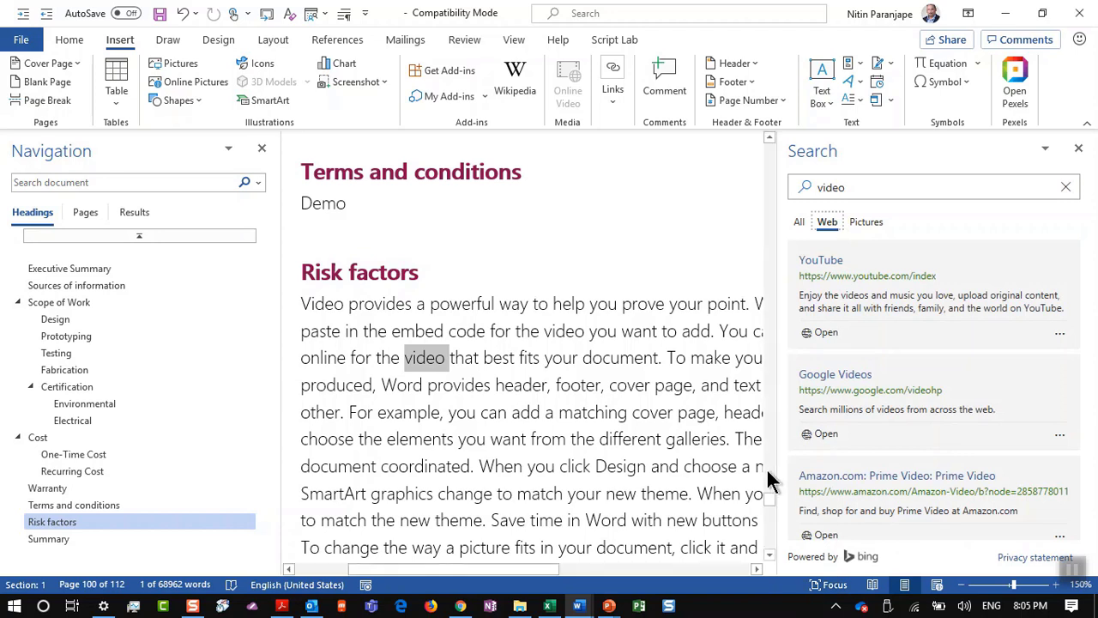
left_click(612, 440)
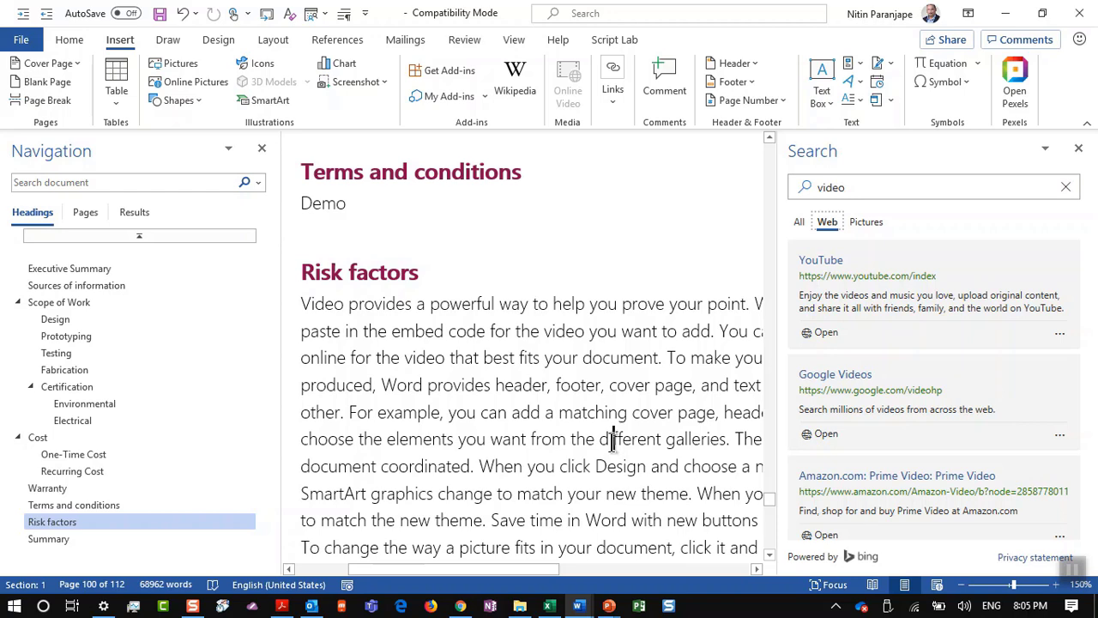
Step: Show PowerPoint slide 153 on the thesaurus tip, then return to Word
key("alt+Tab")
scroll(128, 474, "down", 1)
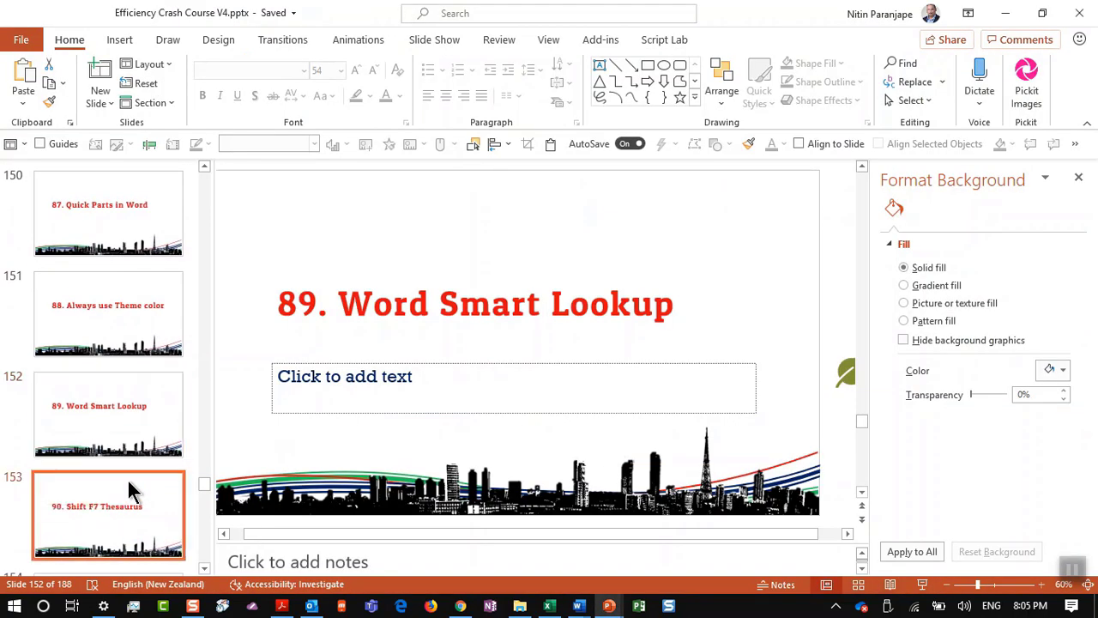
left_click(128, 478)
key("alt+Tab")
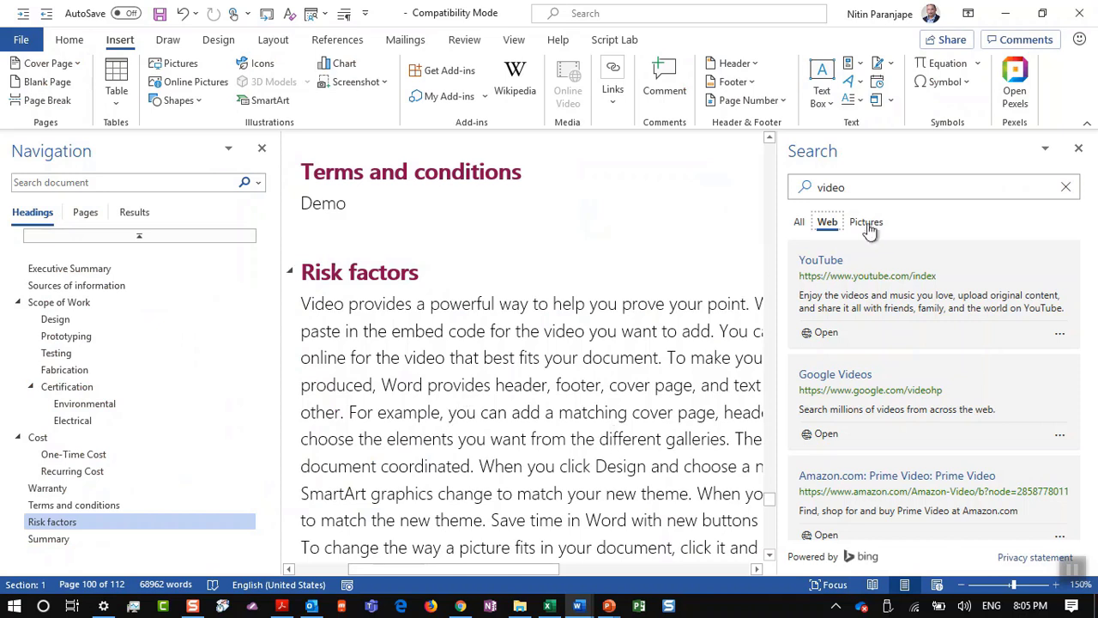
Step: Close the web lookup and list Thesaurus synonyms for the heading word 'Risk' with Shift+F7
left_click(1079, 148)
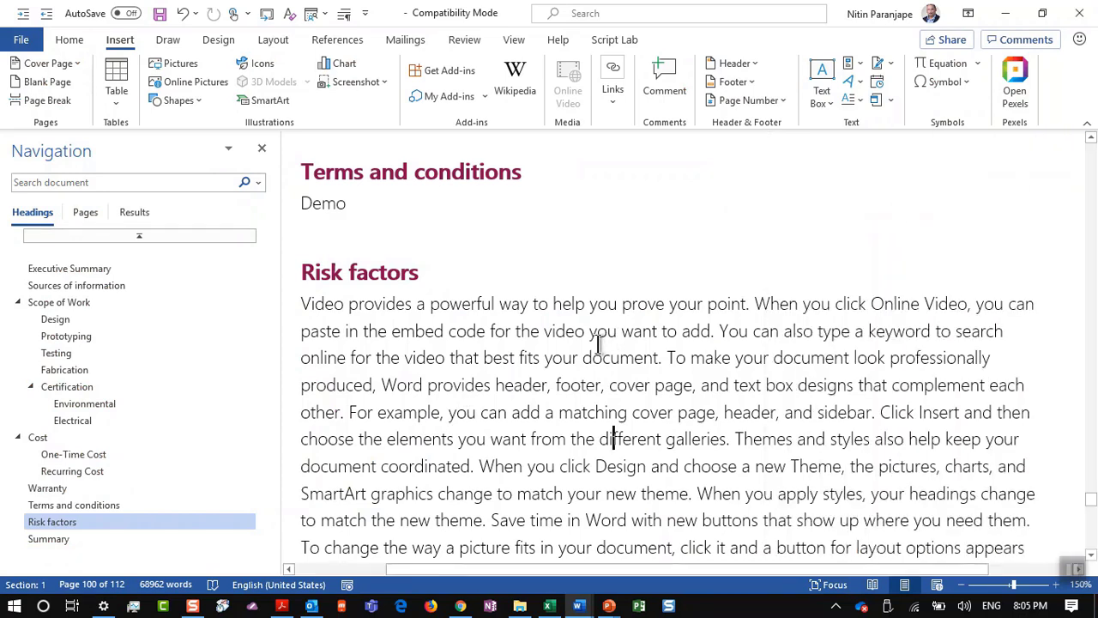
scroll(436, 263, "up", 1)
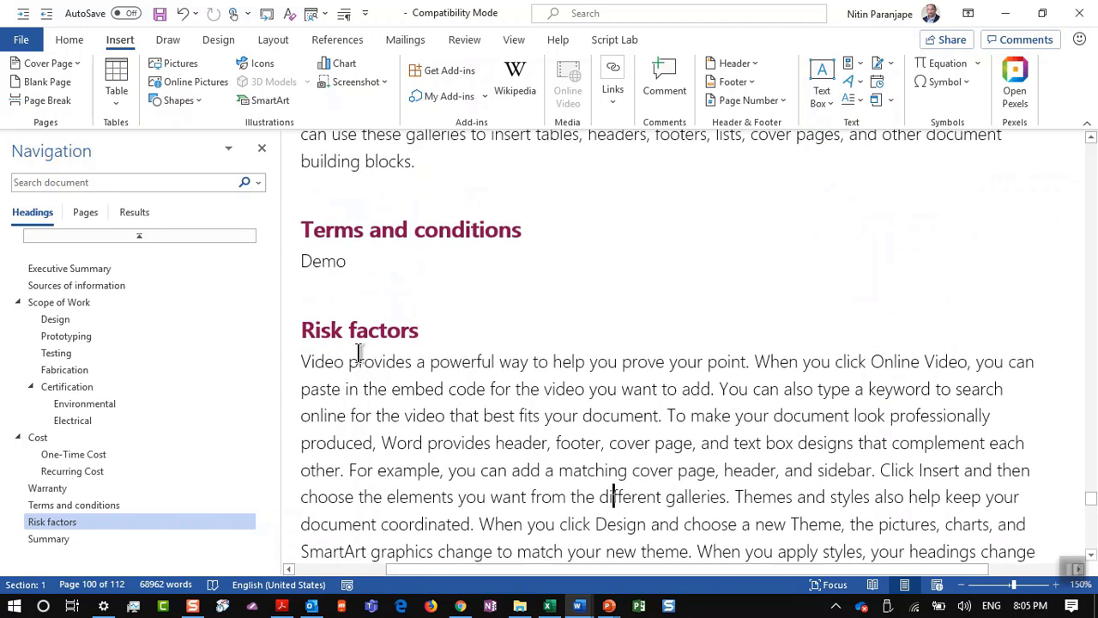
left_click(332, 336)
key("shift+F7")
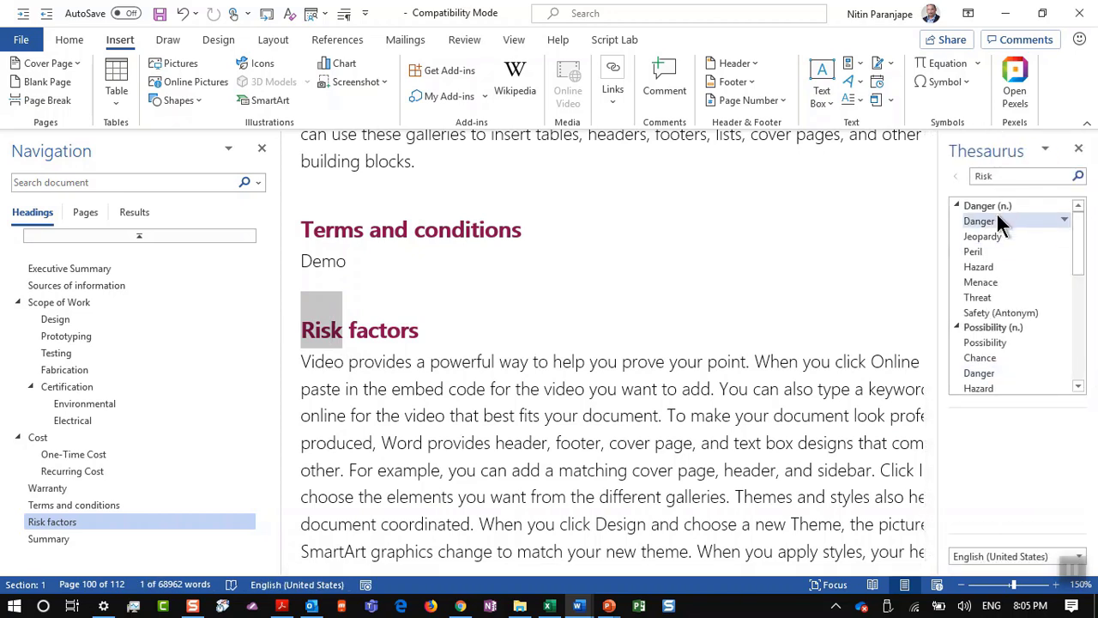
left_click_drag(1079, 285, 1087, 309)
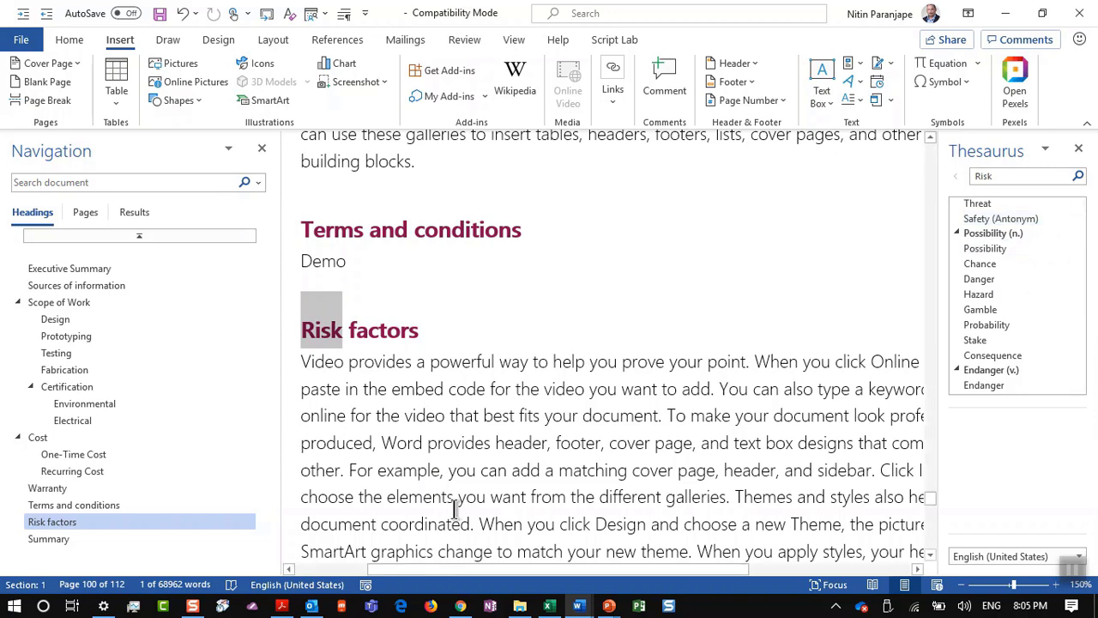
left_click(477, 470)
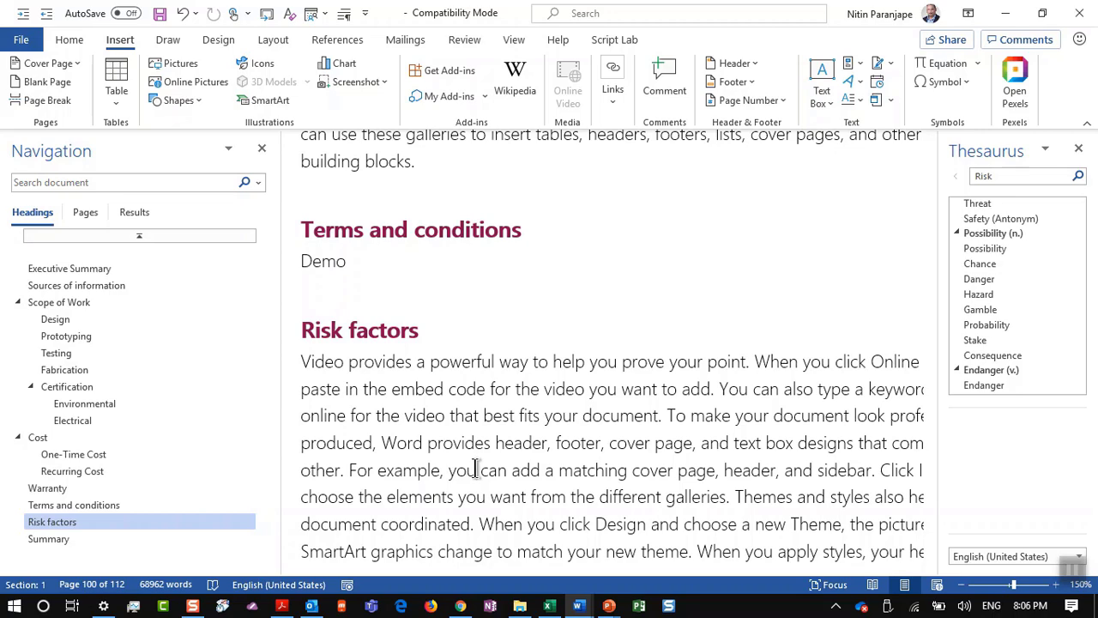
Step: Show slide 154 '91. Word Grammar Editor', then bring the OneDrive - MaxOffice document window forward
key("alt+Tab")
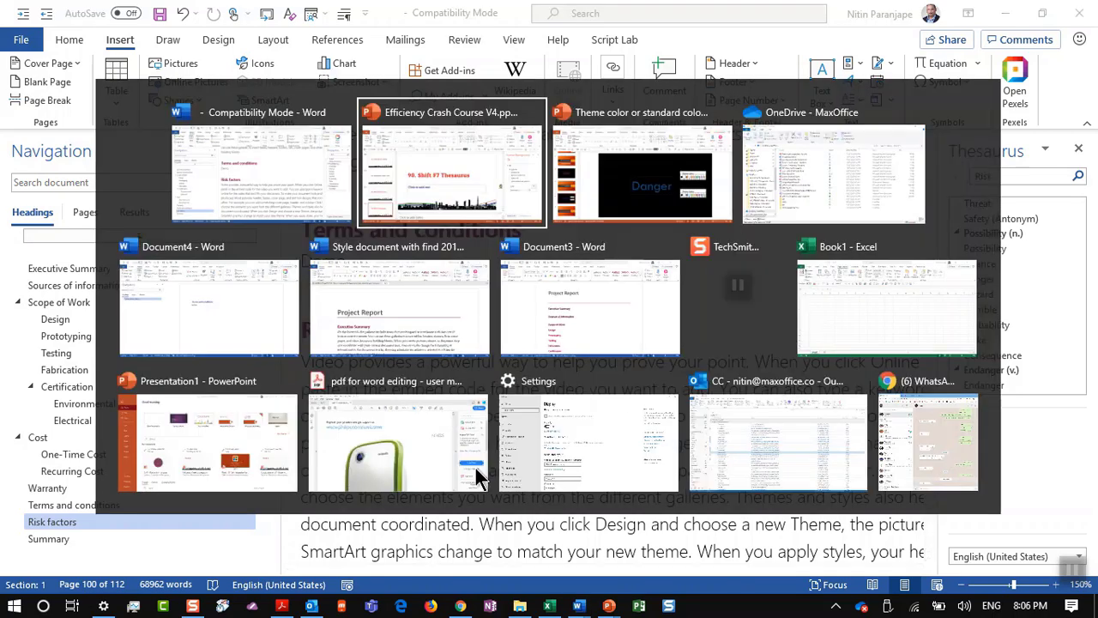
scroll(99, 470, "down", 2)
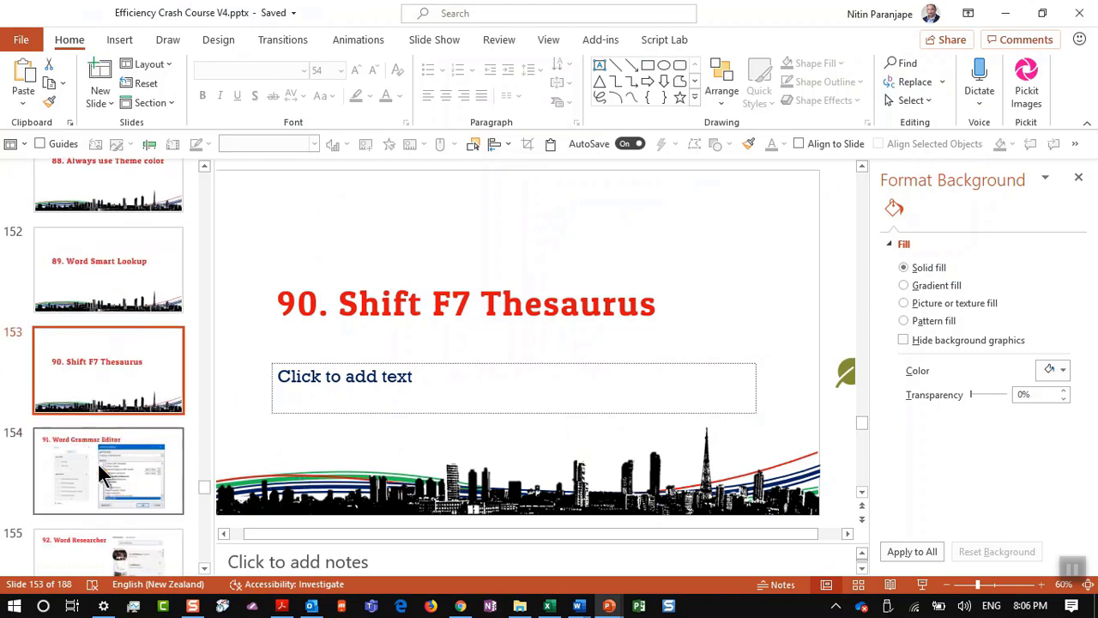
left_click(99, 468)
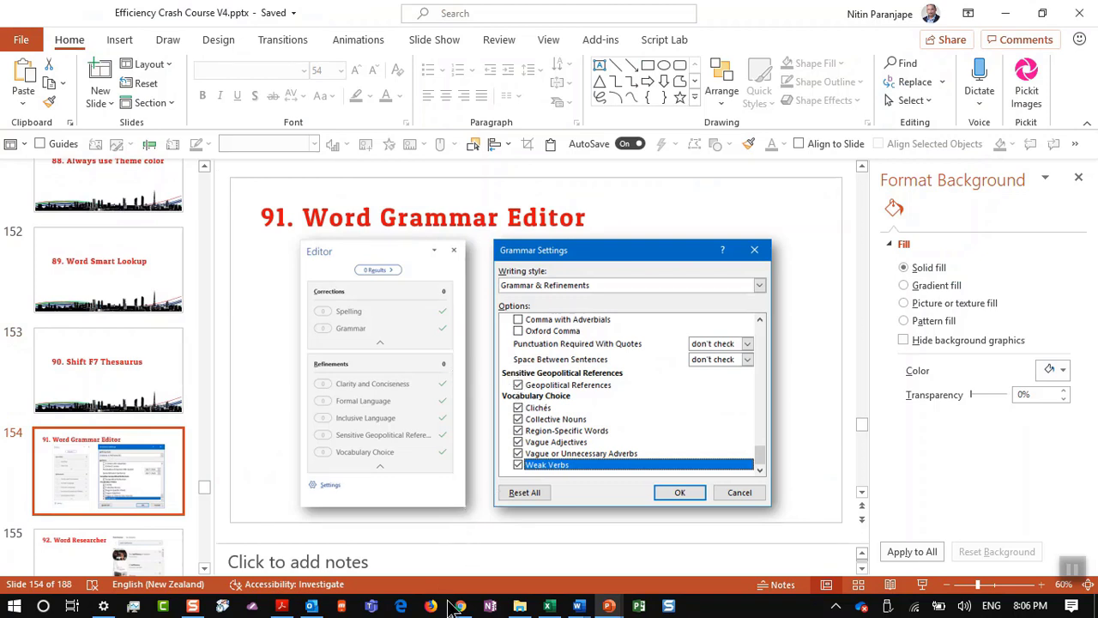
mouse_move(578, 607)
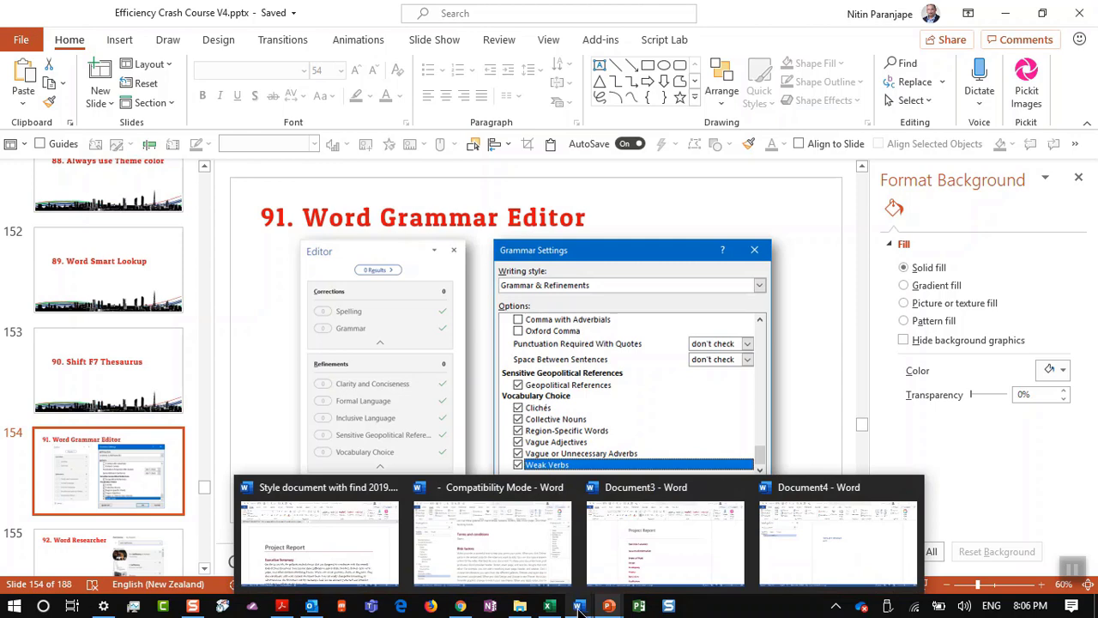
left_click(519, 606)
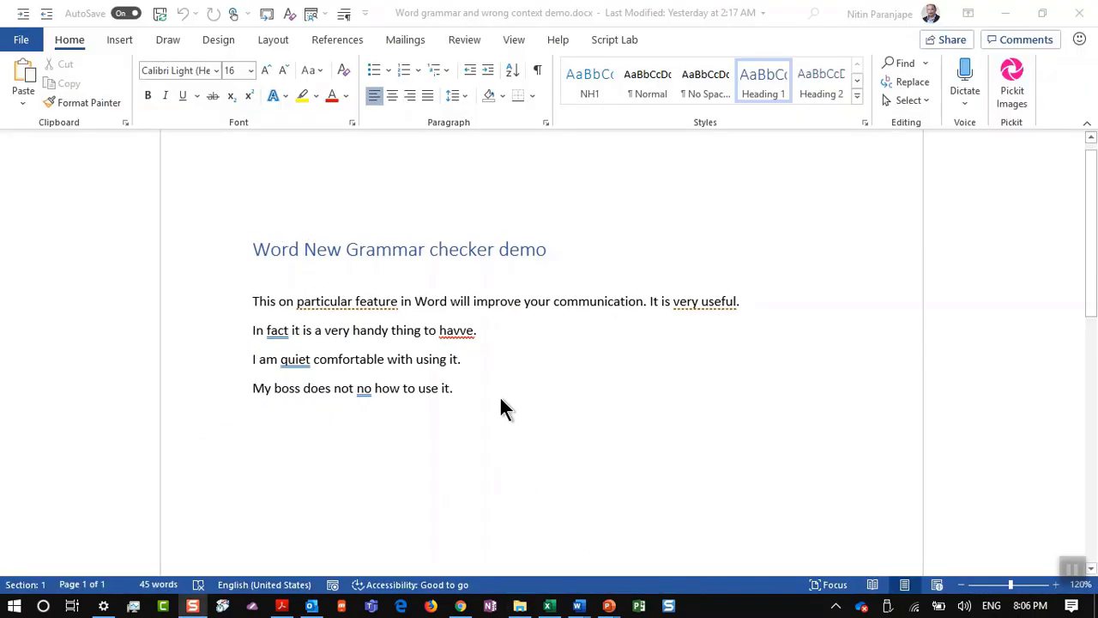
Step: Accept the grammar suggestion to add a comma after 'In fact'
scroll(478, 350, "up", 4, "ctrl")
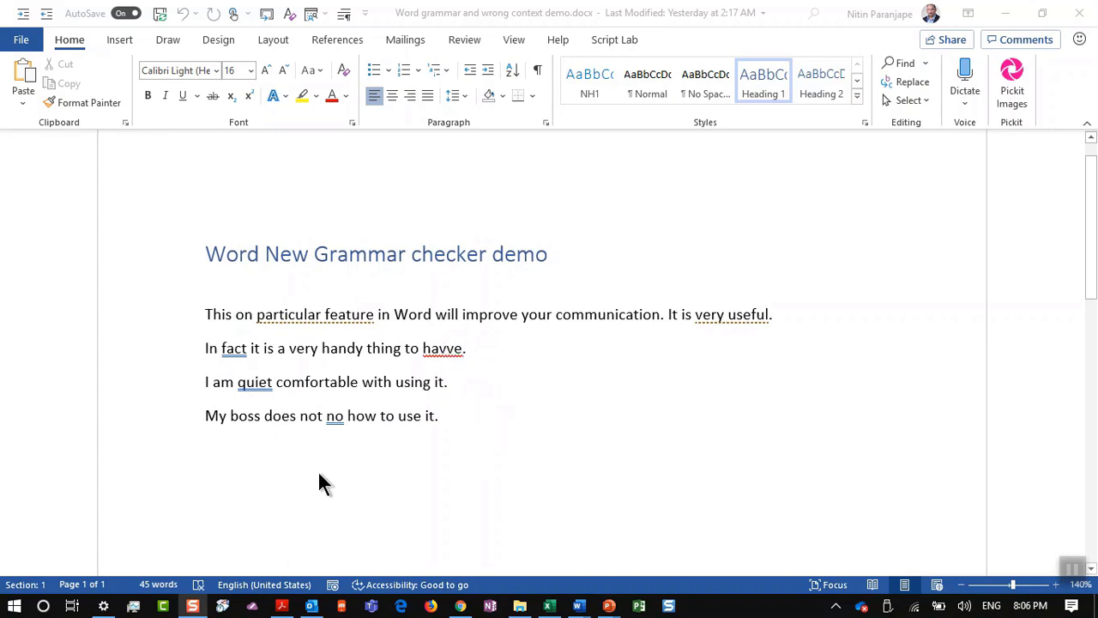
left_click(232, 350)
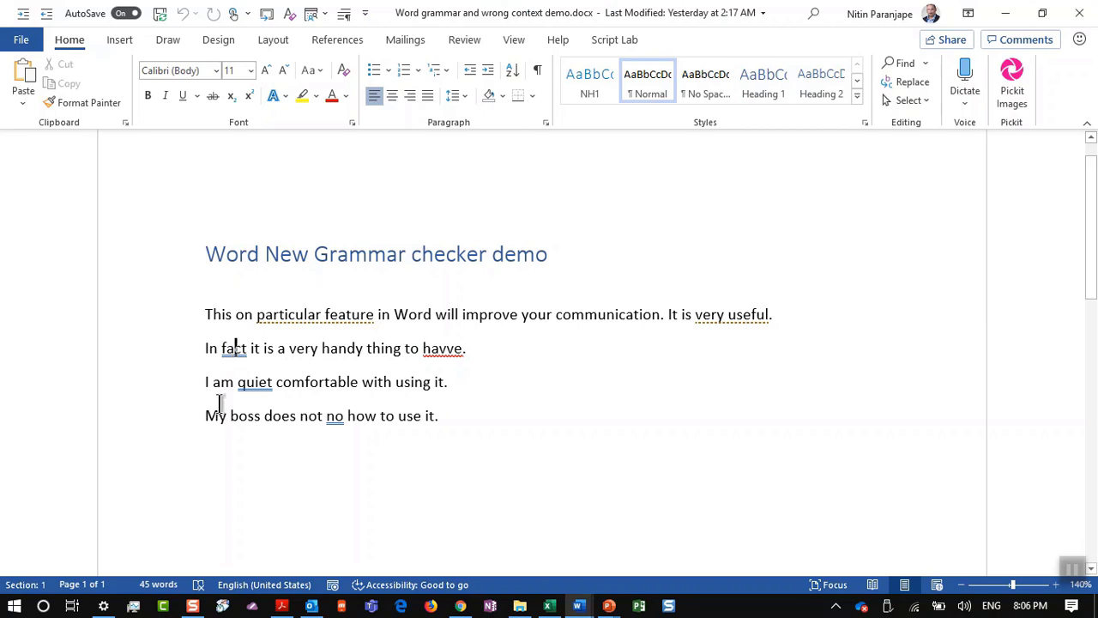
left_click(227, 360)
right_click(242, 356)
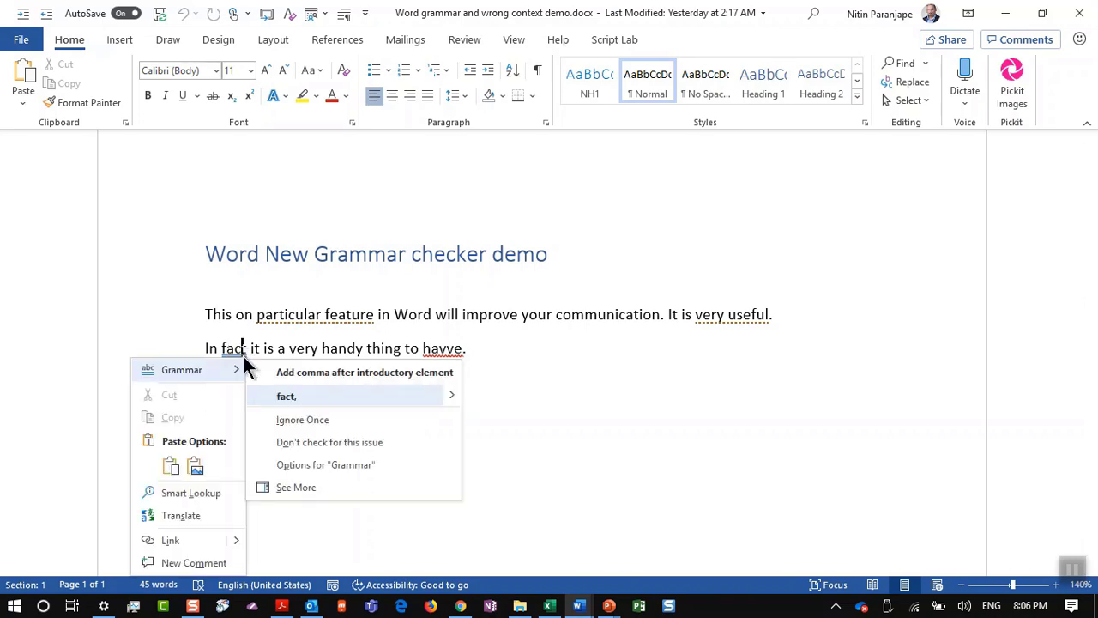
left_click(403, 400)
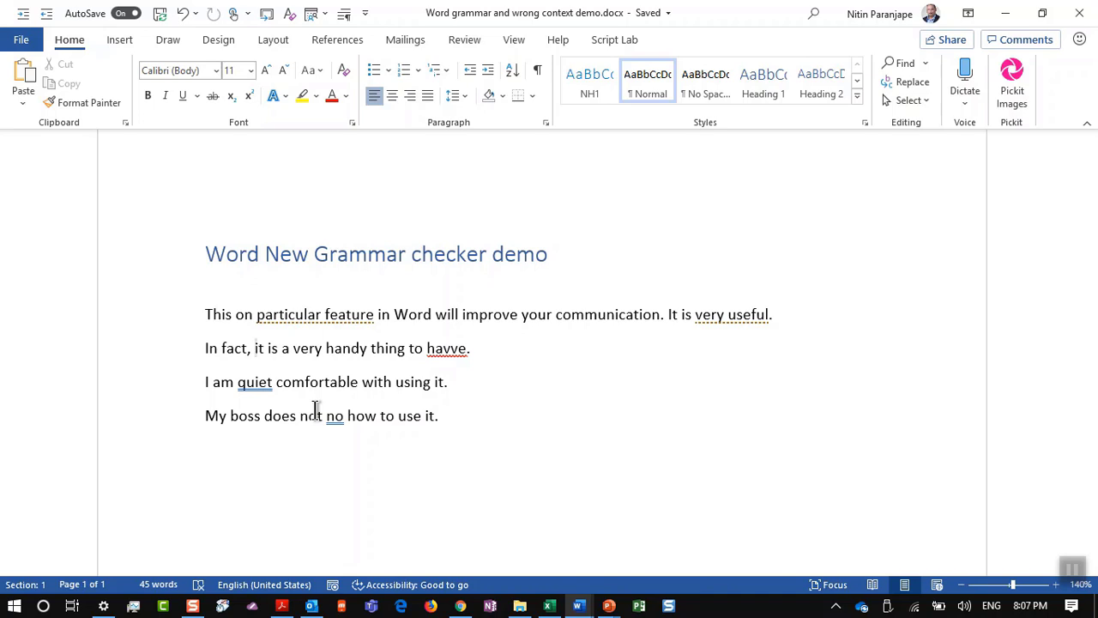
Step: Review the Proofing page in Word Options and close it without changes
key("alt+f")
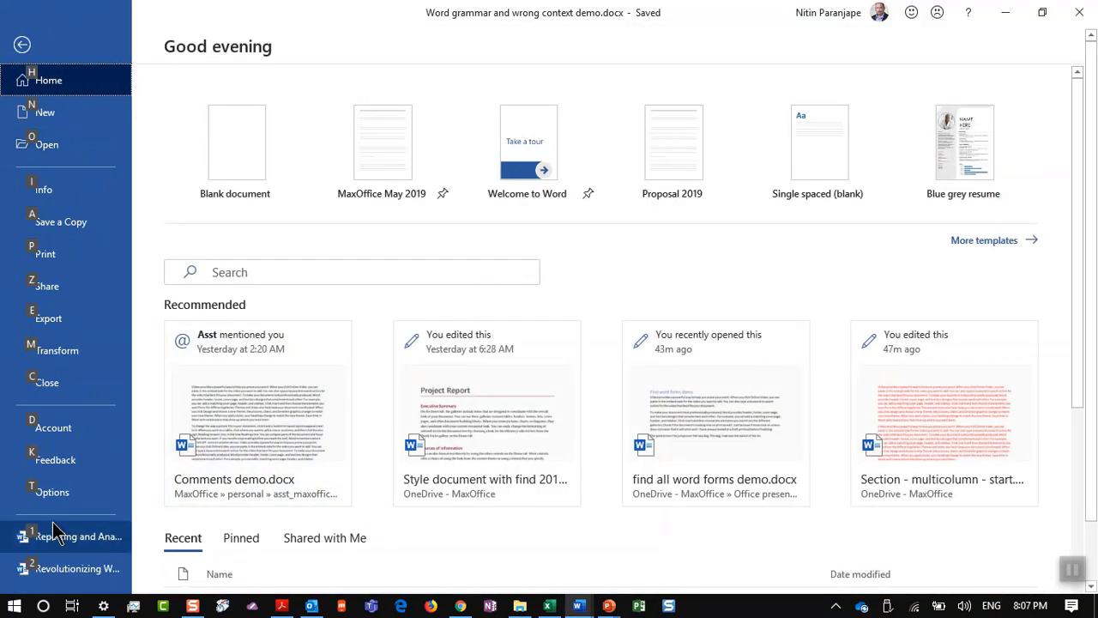
left_click(56, 496)
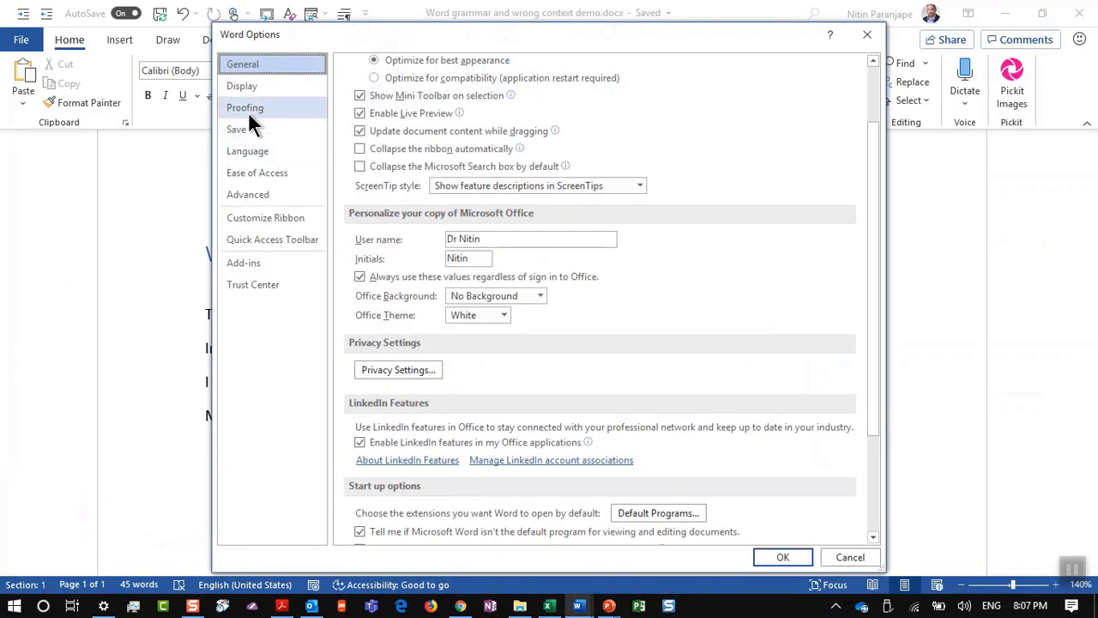
left_click(250, 111)
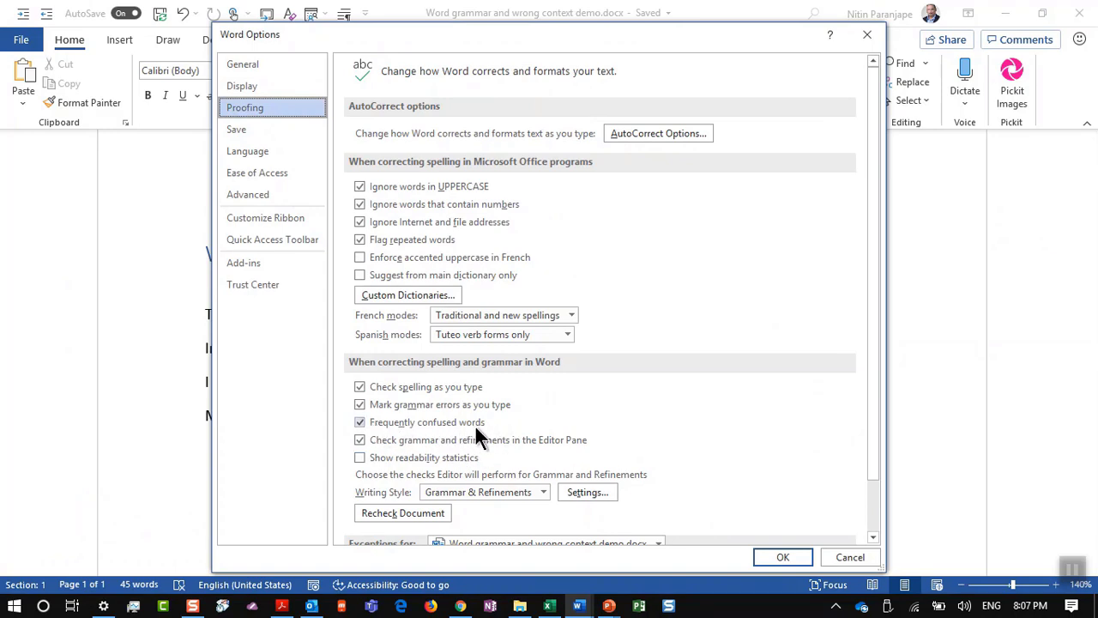
key("Return")
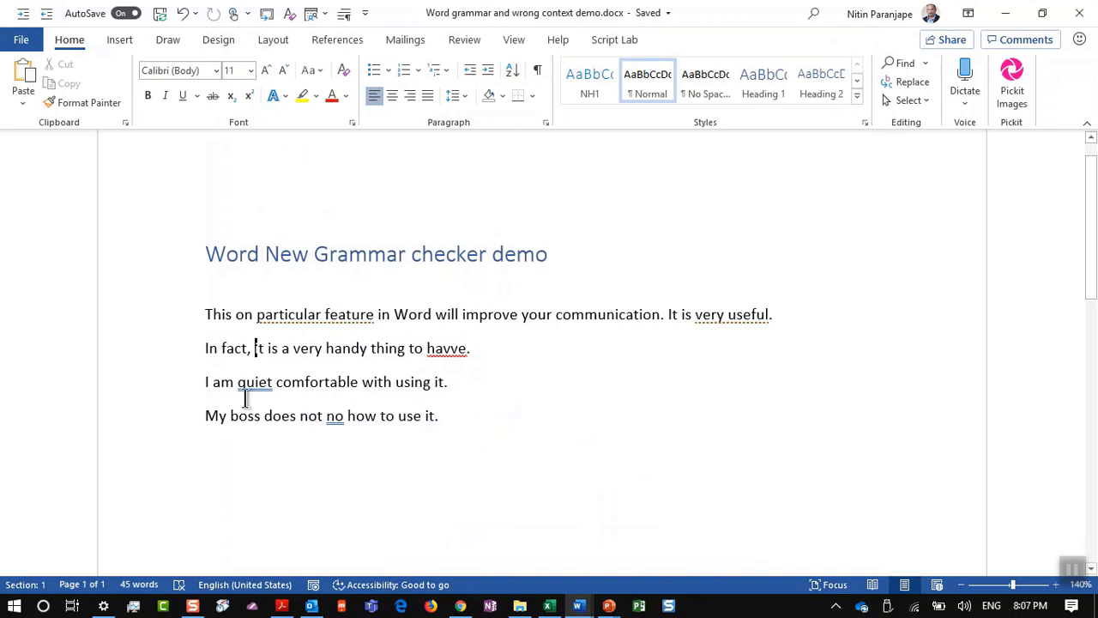
Step: Replace 'quiet' with 'quite', leave 'no' unchanged, then undo the corrections
right_click(255, 385)
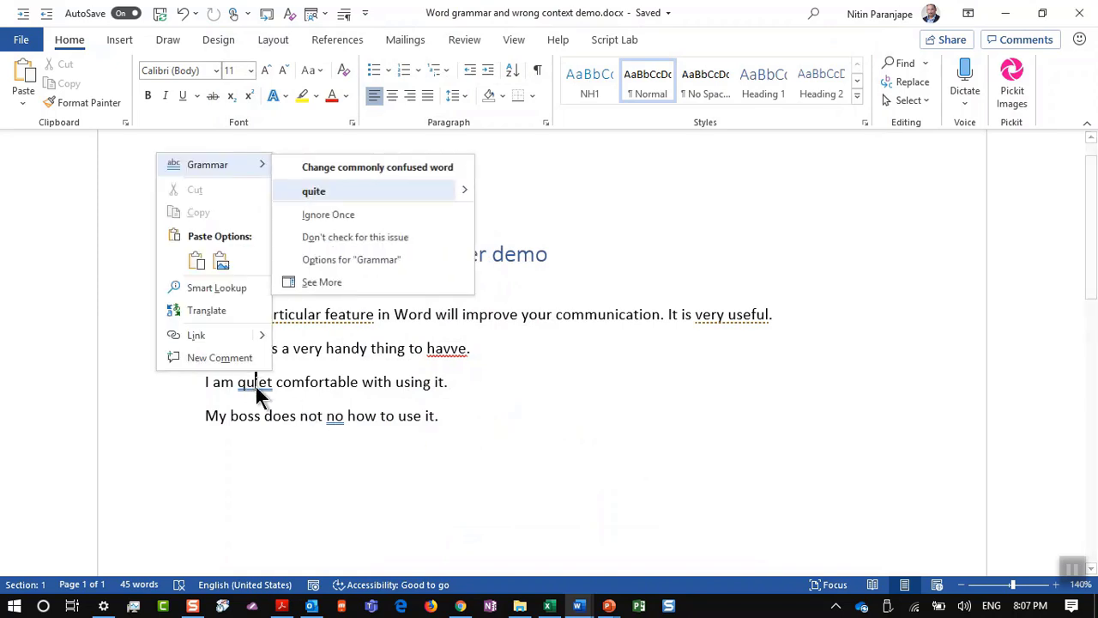
left_click(375, 190)
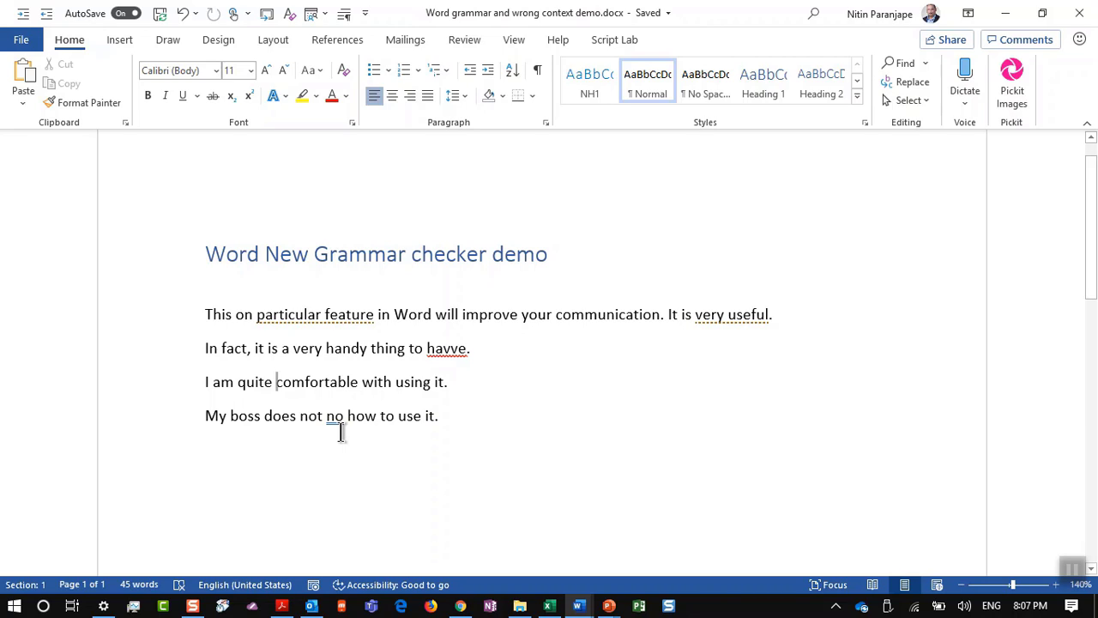
right_click(335, 420)
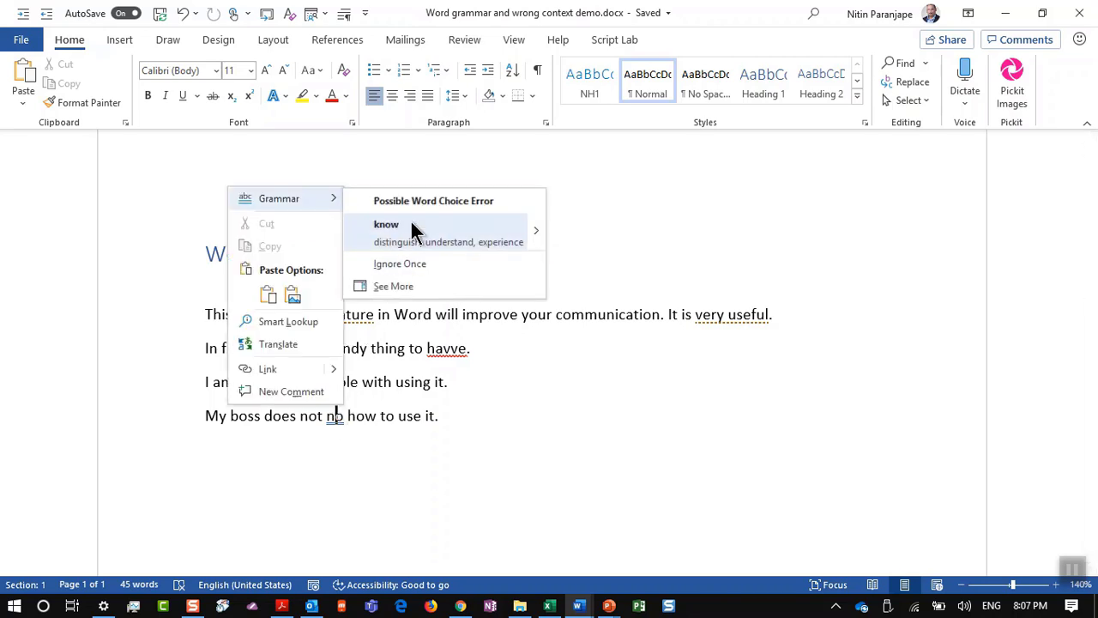
left_click(520, 414)
key("ctrl+z")
key("ctrl+z")
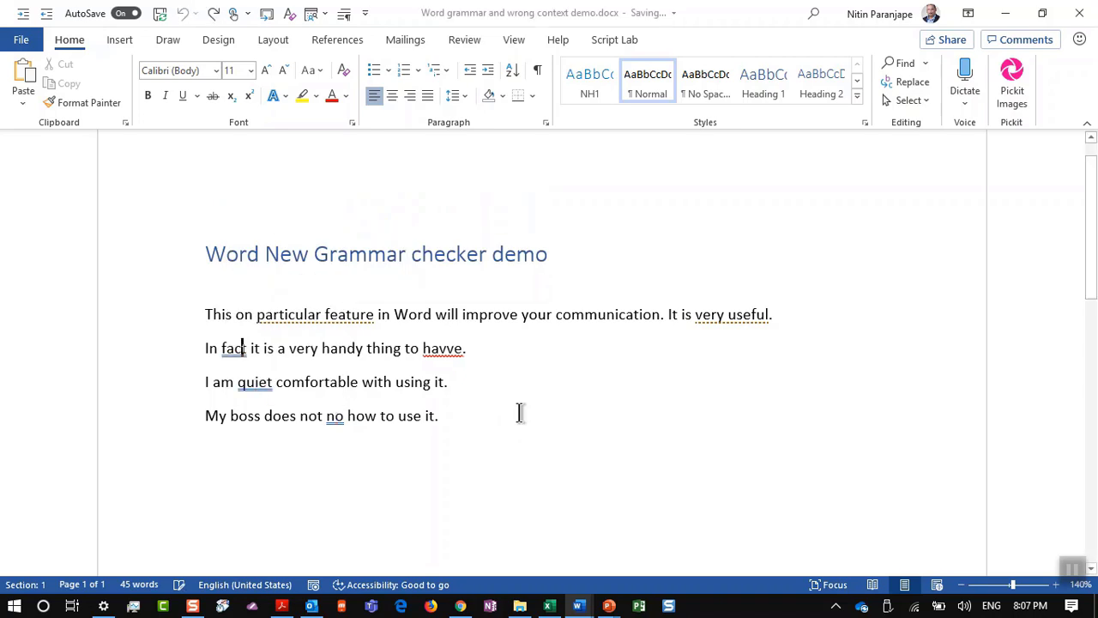
Step: Preview conciseness and vocabulary suggestions for 'particular feature' and 'very useful' without applying any
right_click(354, 319)
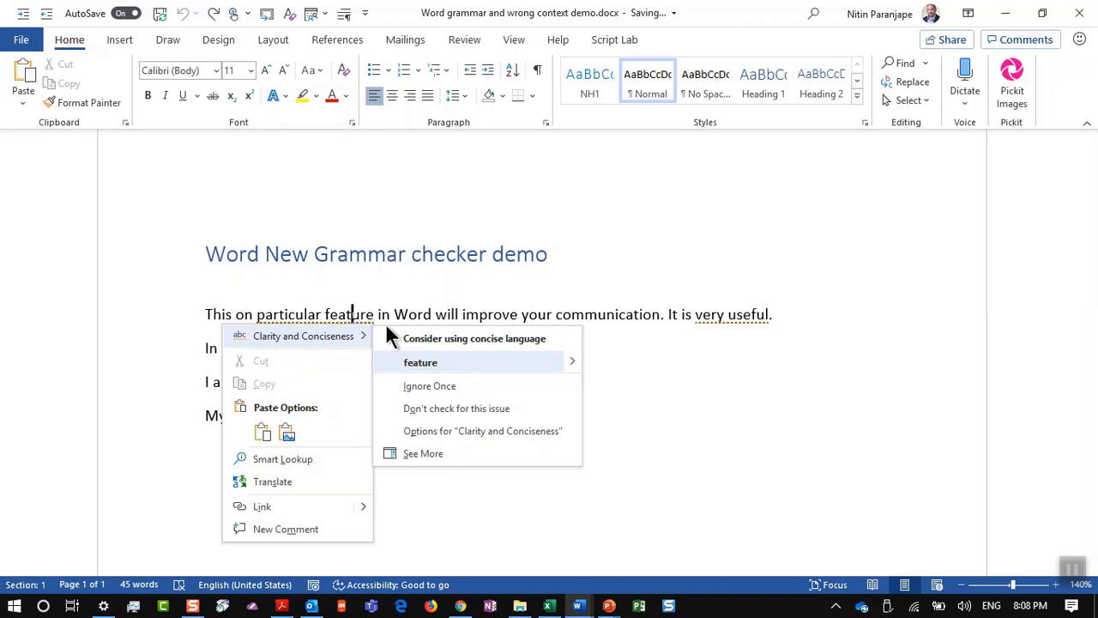
key("Escape")
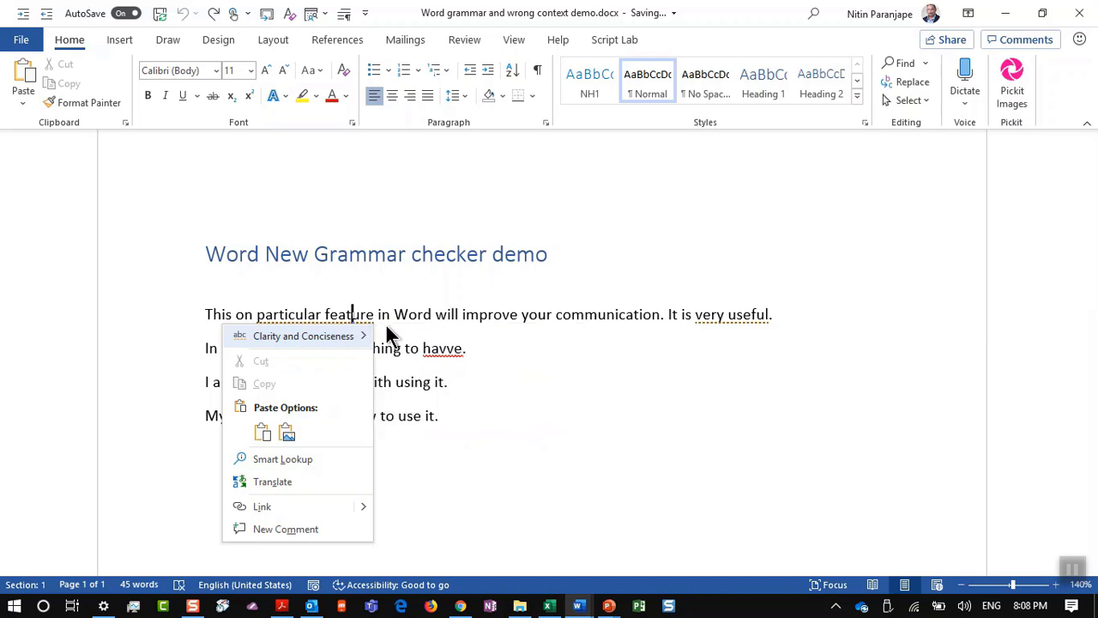
key("Escape")
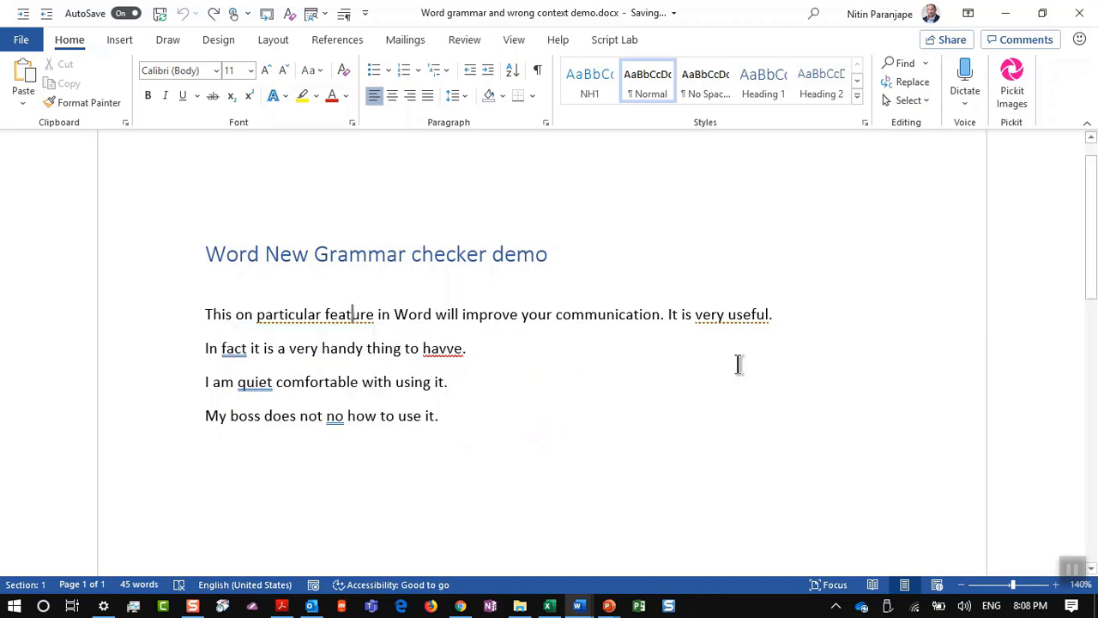
right_click(717, 314)
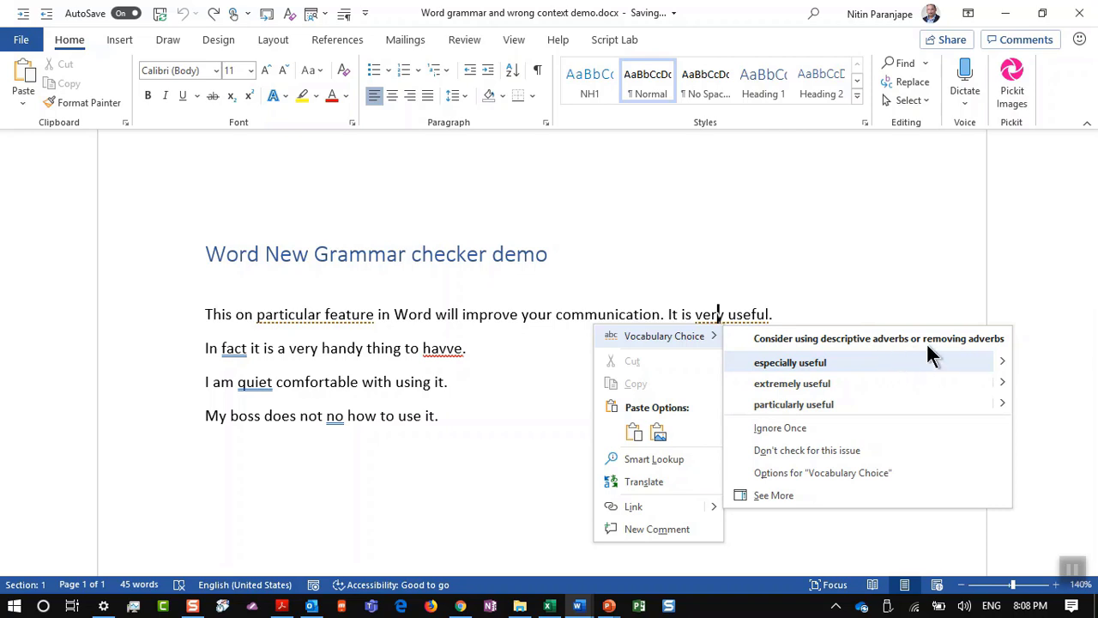
left_click(297, 311)
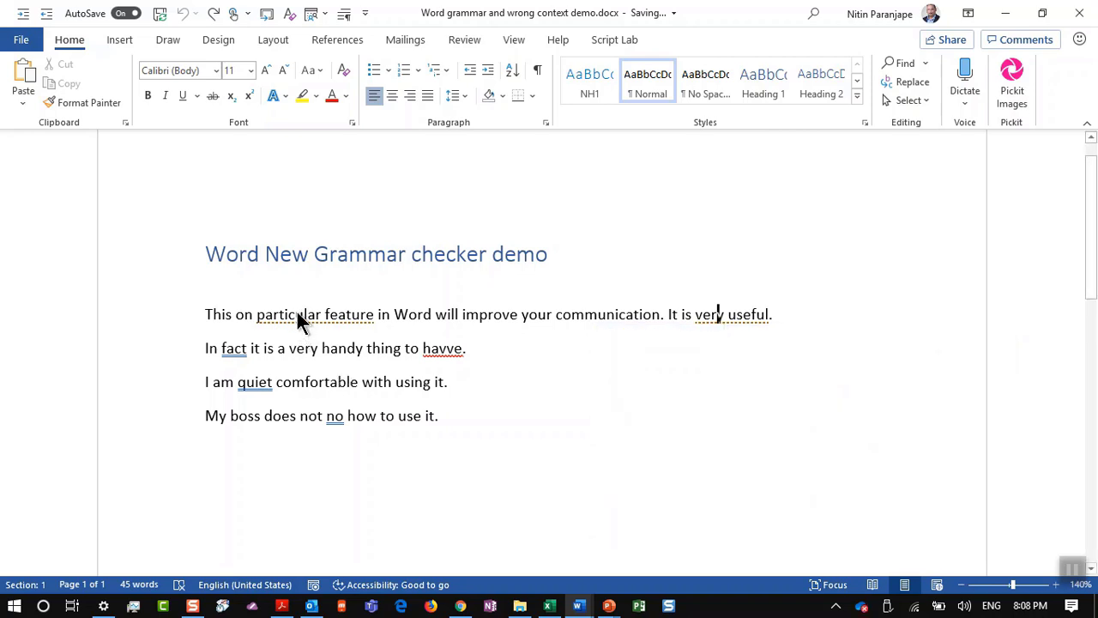
right_click(297, 314)
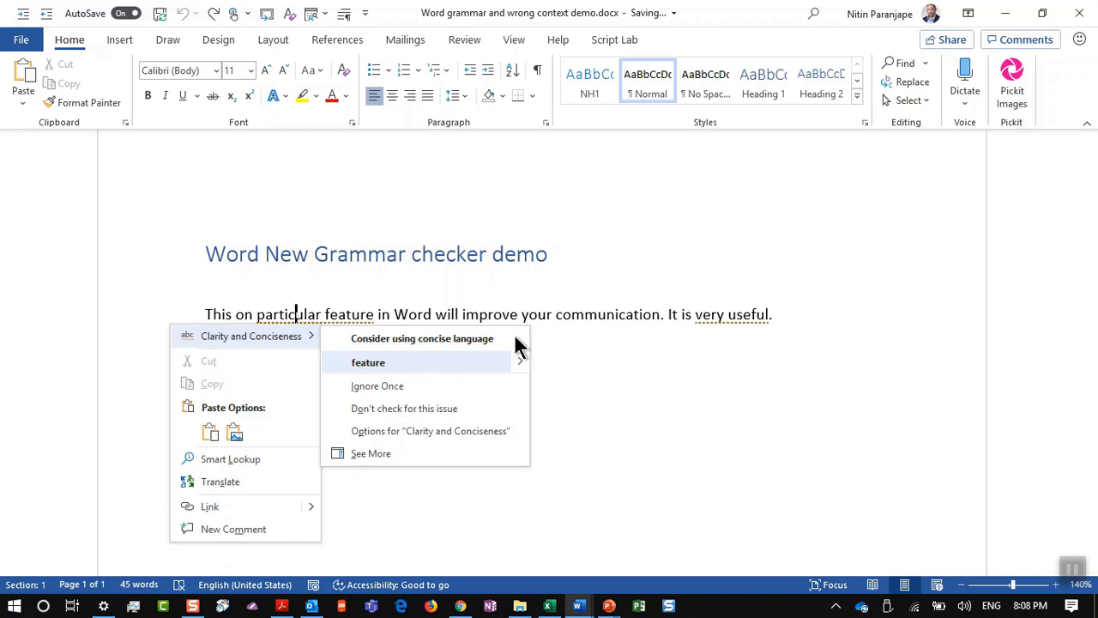
left_click(723, 310)
right_click(724, 312)
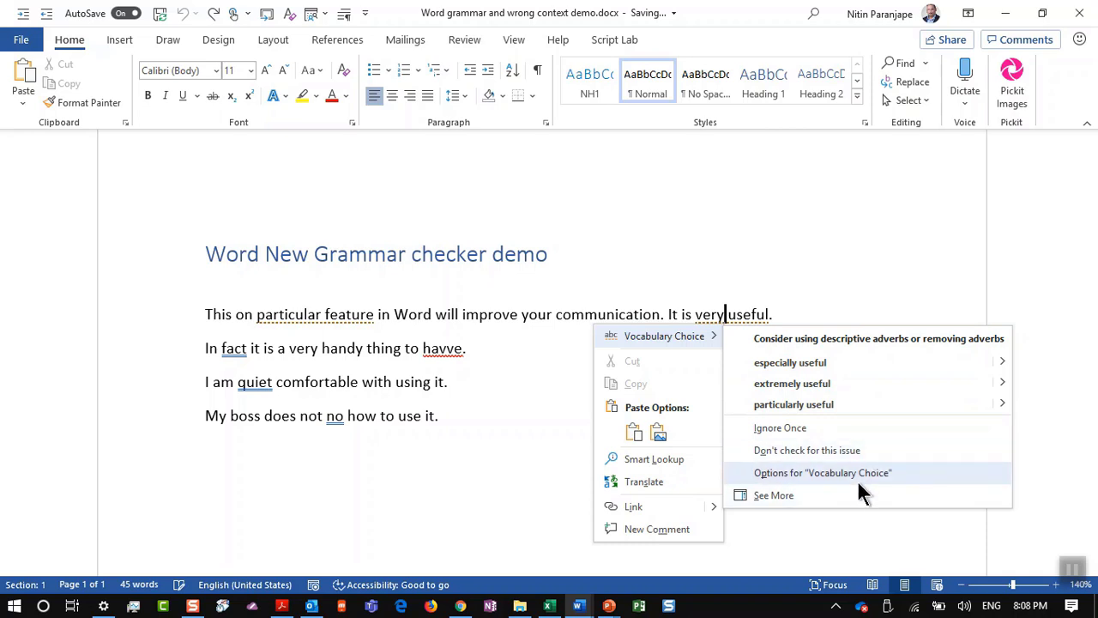
left_click(553, 442)
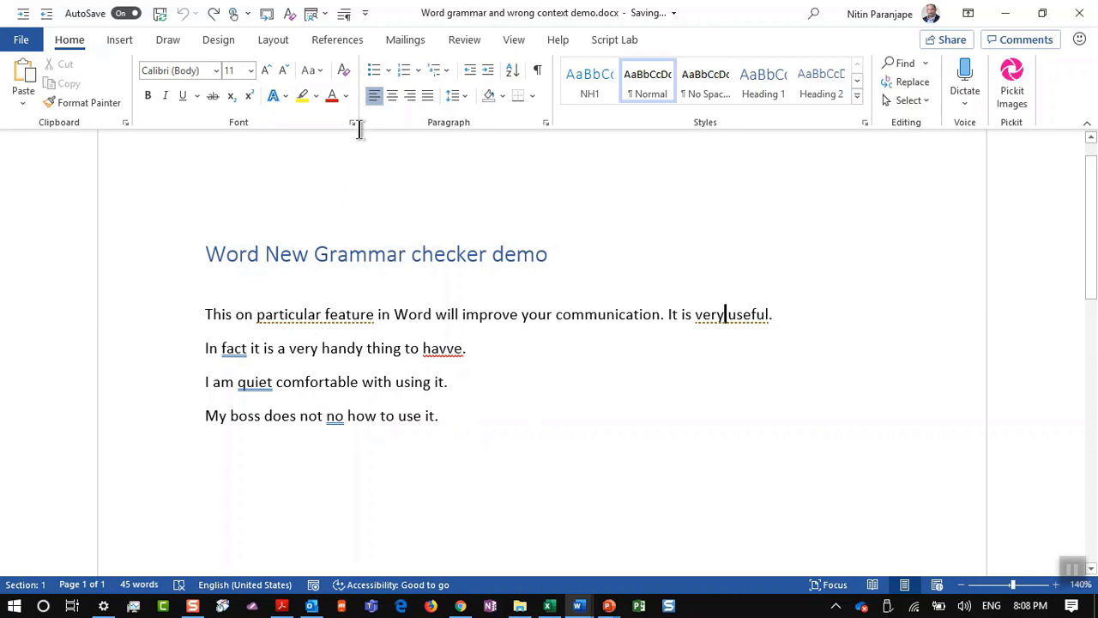
left_click(454, 41)
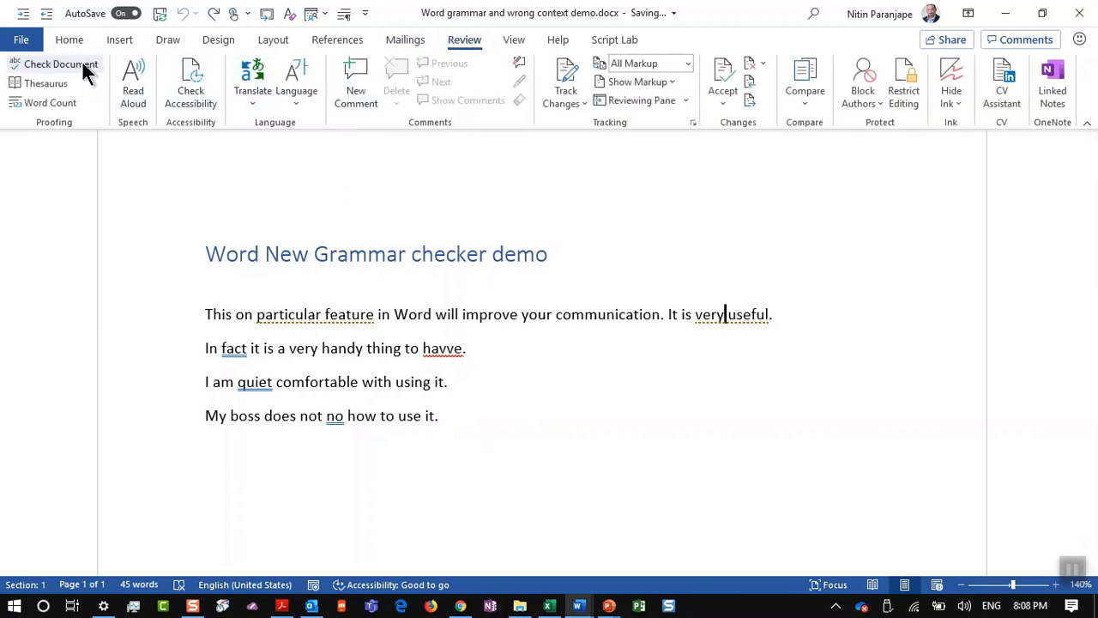
Step: Run Check Document (8 results), review the Grammar & Refinements settings, then return to PowerPoint
left_click(83, 66)
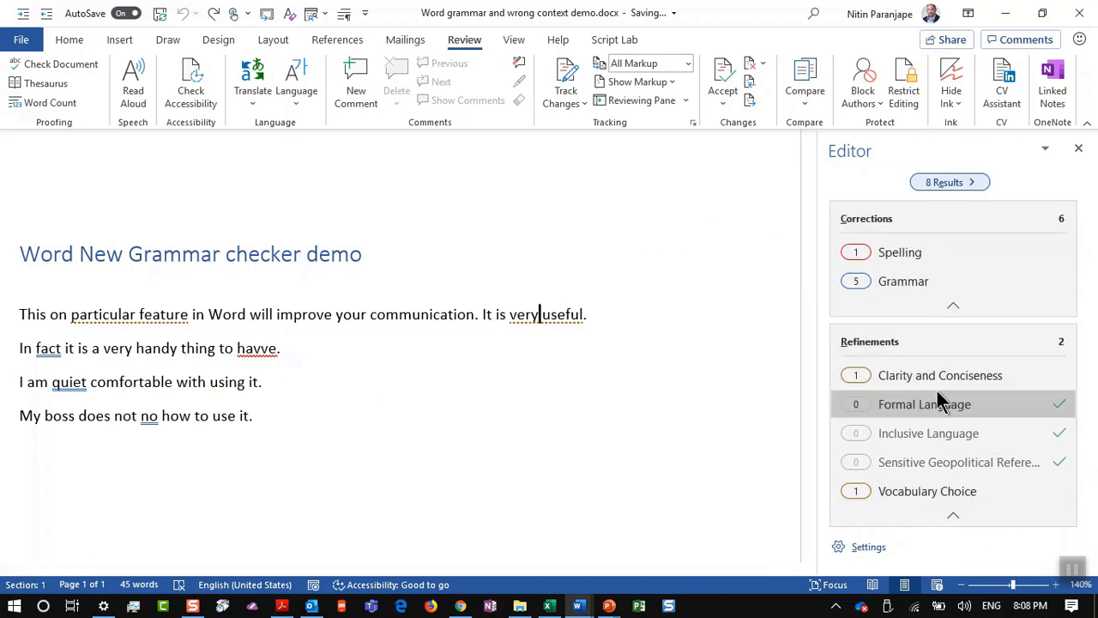
left_click(867, 549)
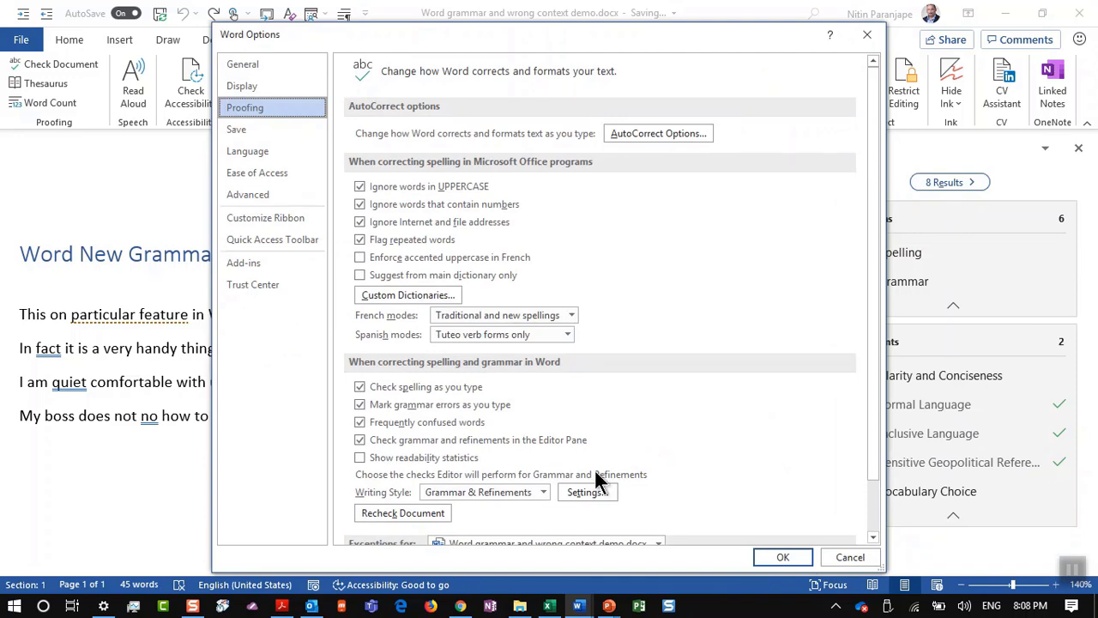
left_click(587, 491)
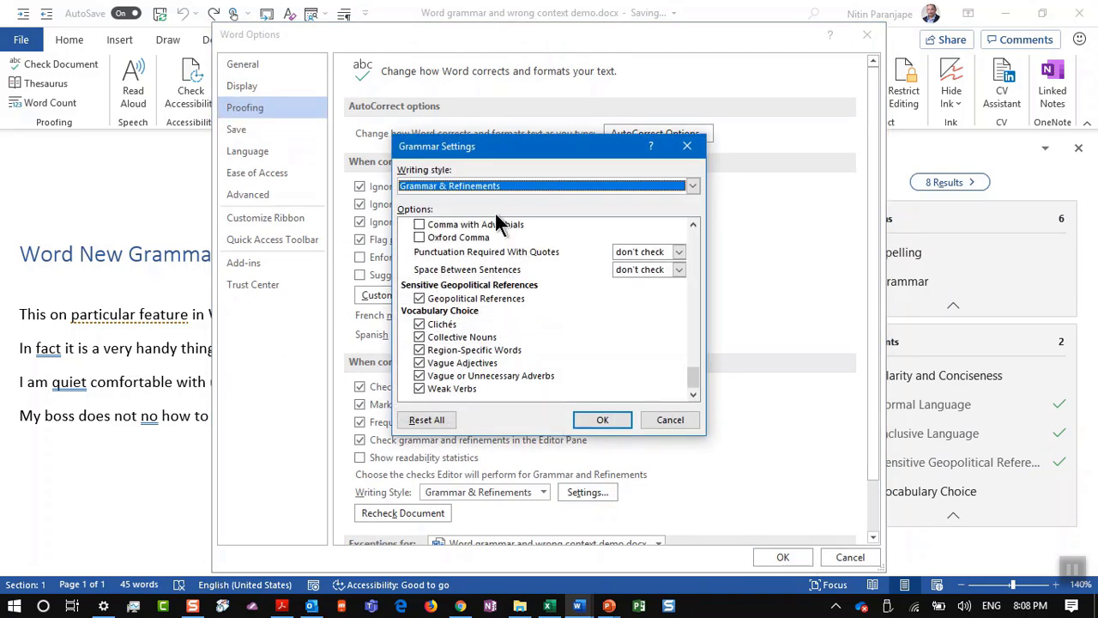
left_click_drag(699, 371, 689, 322)
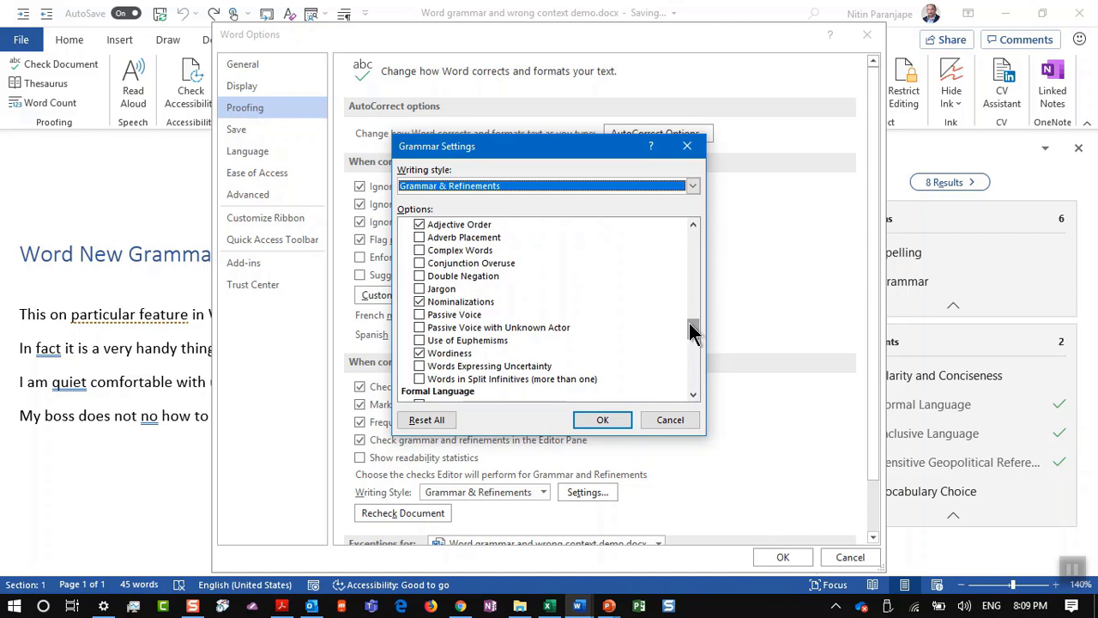
left_click_drag(688, 322, 697, 360)
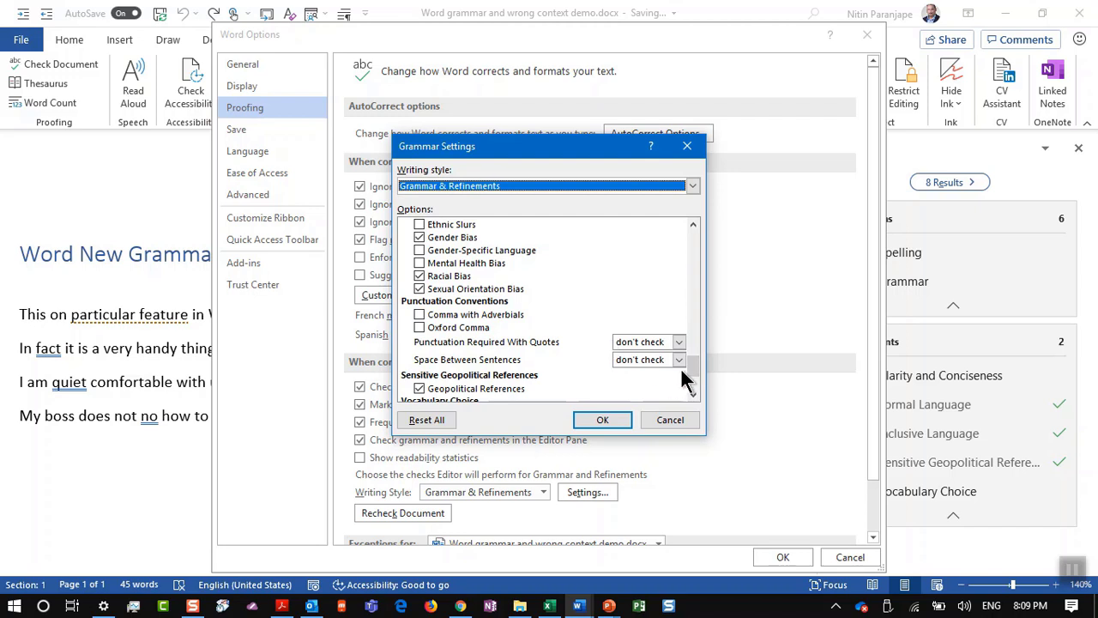
left_click_drag(695, 380, 697, 395)
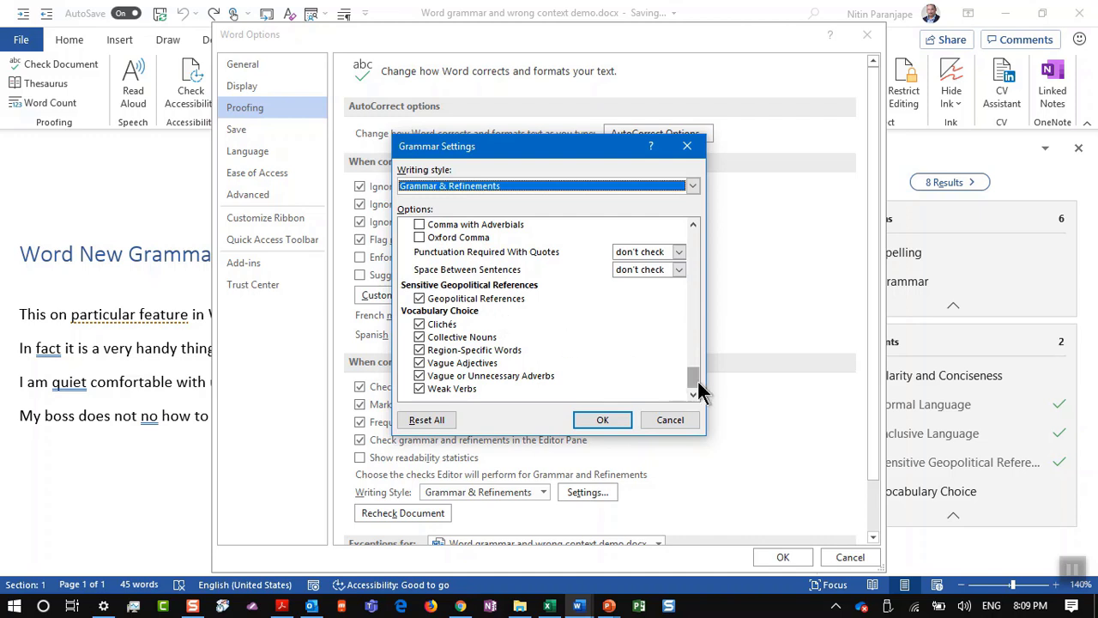
left_click_drag(697, 382, 695, 365)
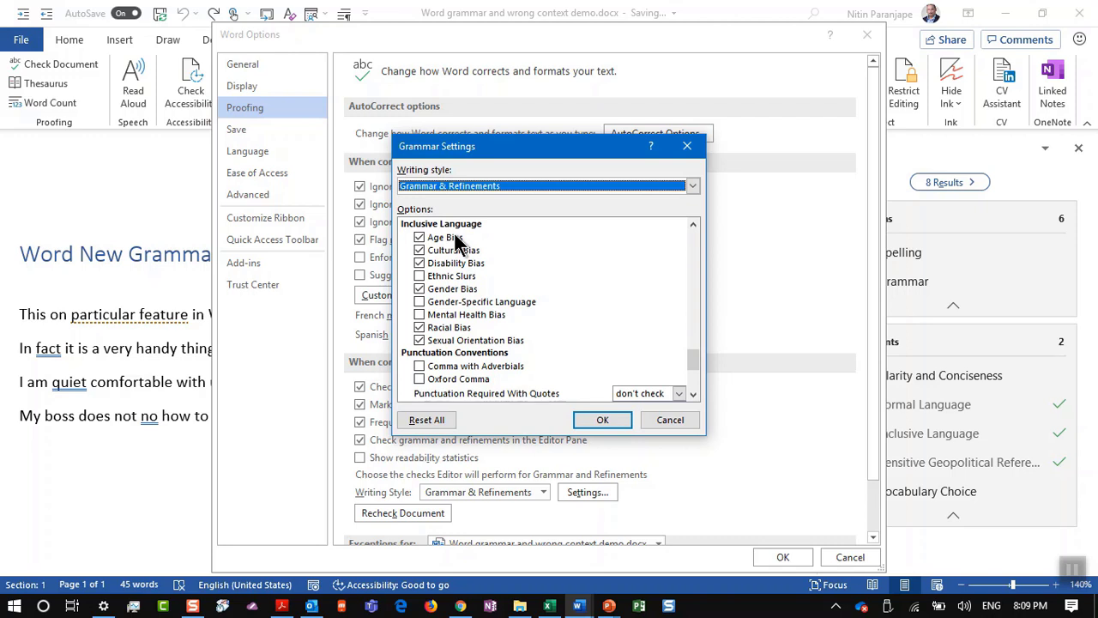
key("Escape")
key("alt+Tab")
key("alt+Tab")
key("alt+Tab")
key("alt+Tab")
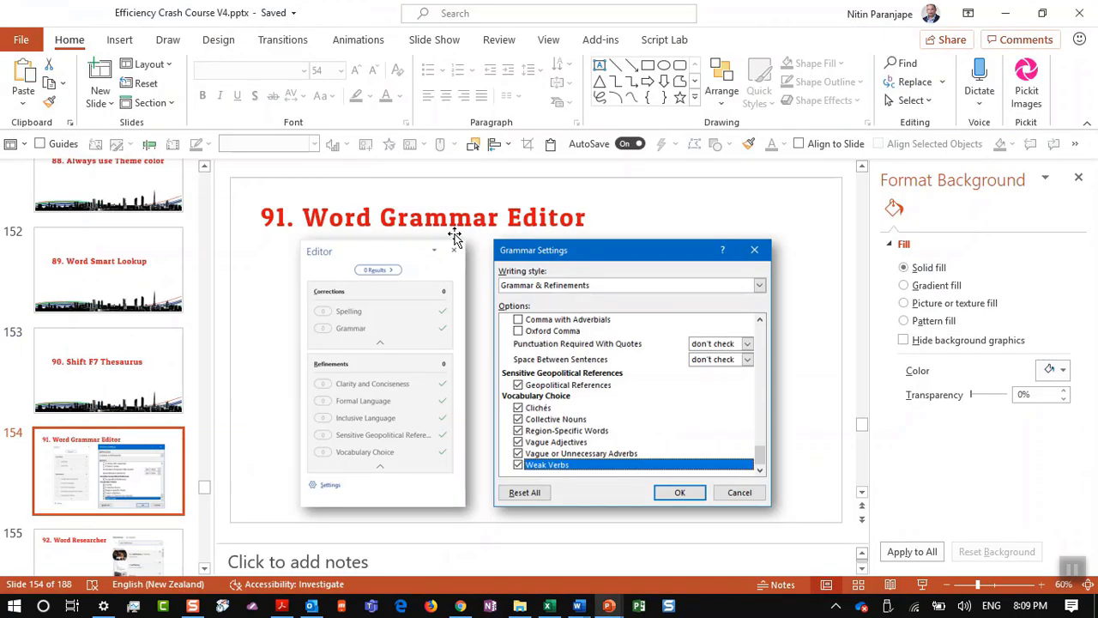
Step: Show slide 155 on Word Researcher, then go back to the Word grammar demo
left_click(95, 537)
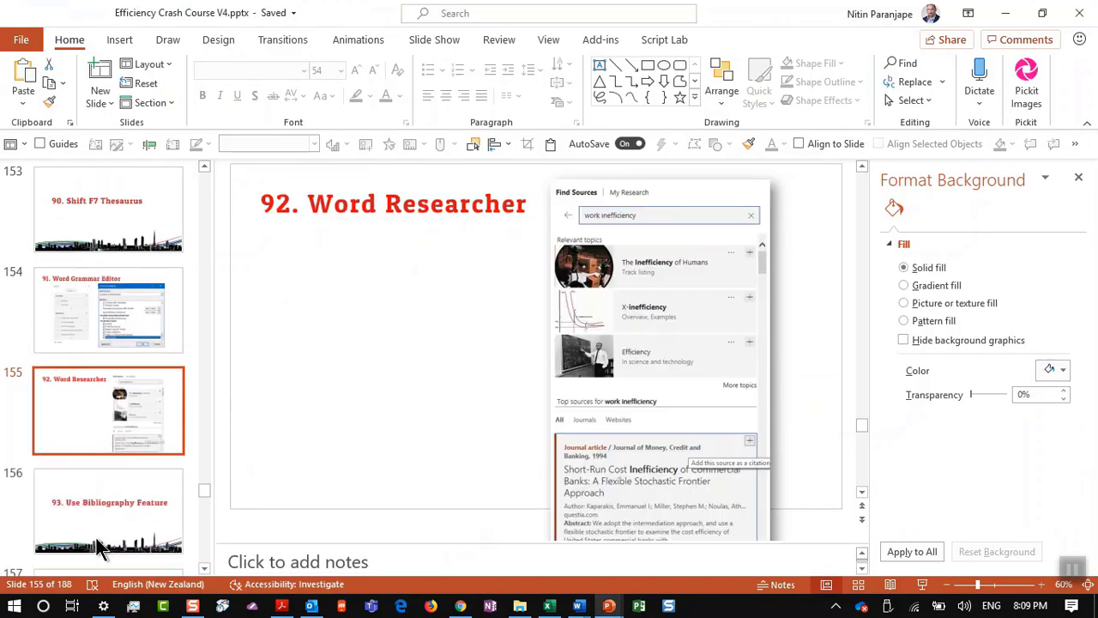
key("alt+Tab")
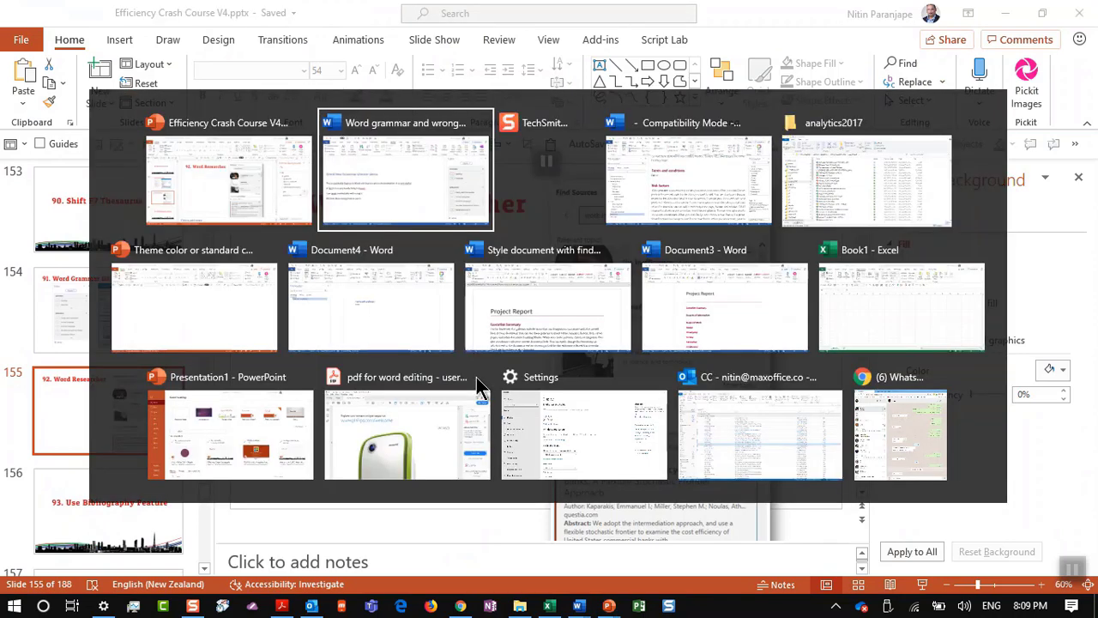
key("Escape")
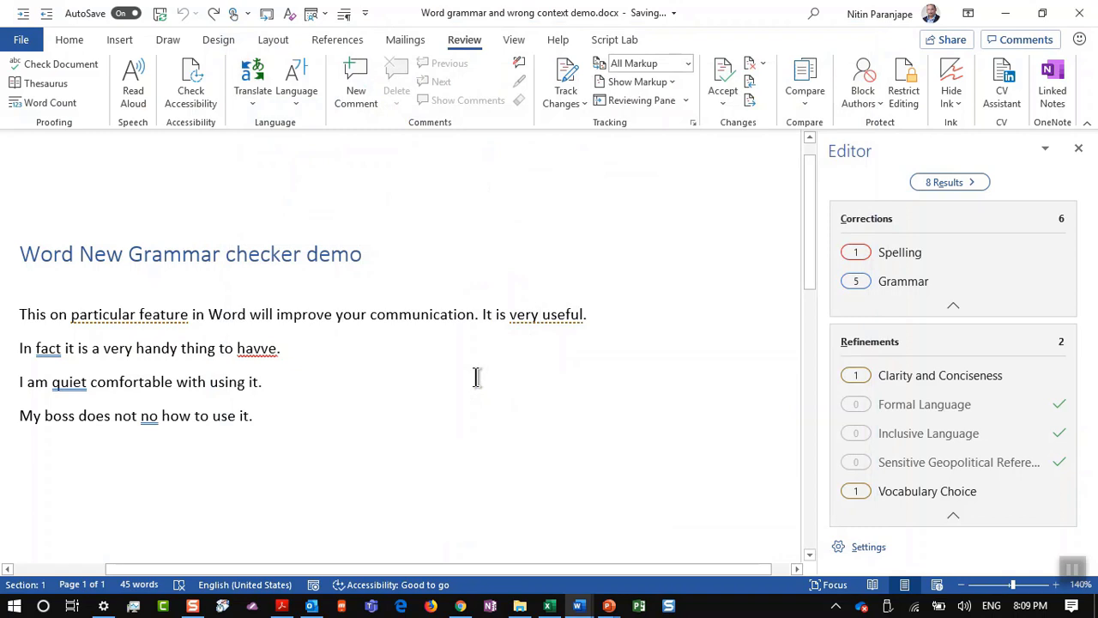
Step: Replace all text with random sample paragraphs via =rand() and select the second paragraph
key("ctrl+a")
key("Delete")
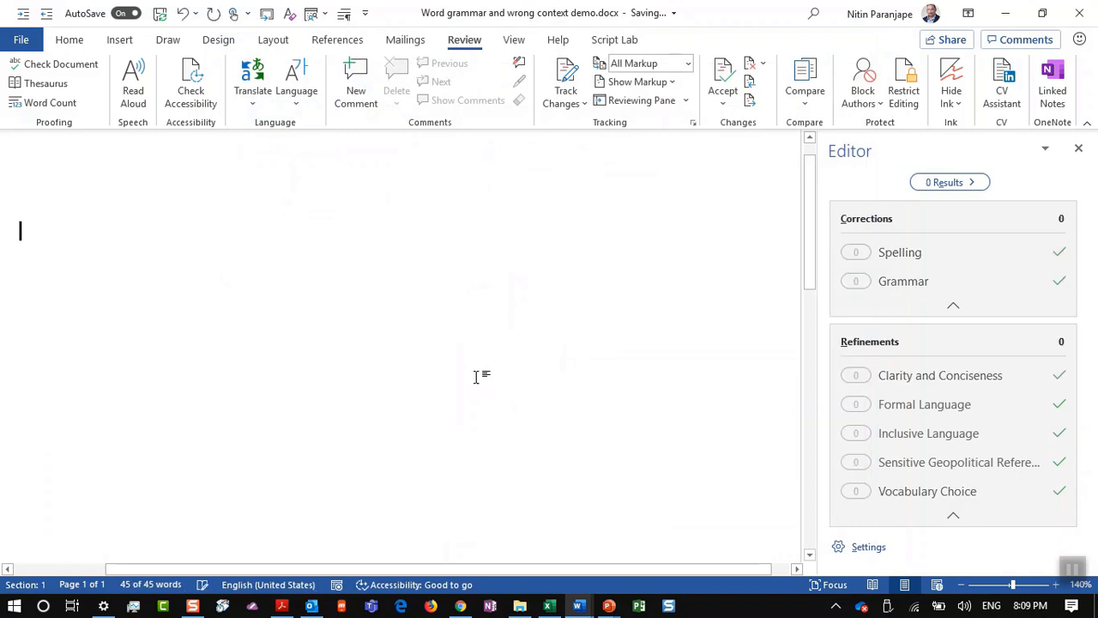
left_click(1078, 148)
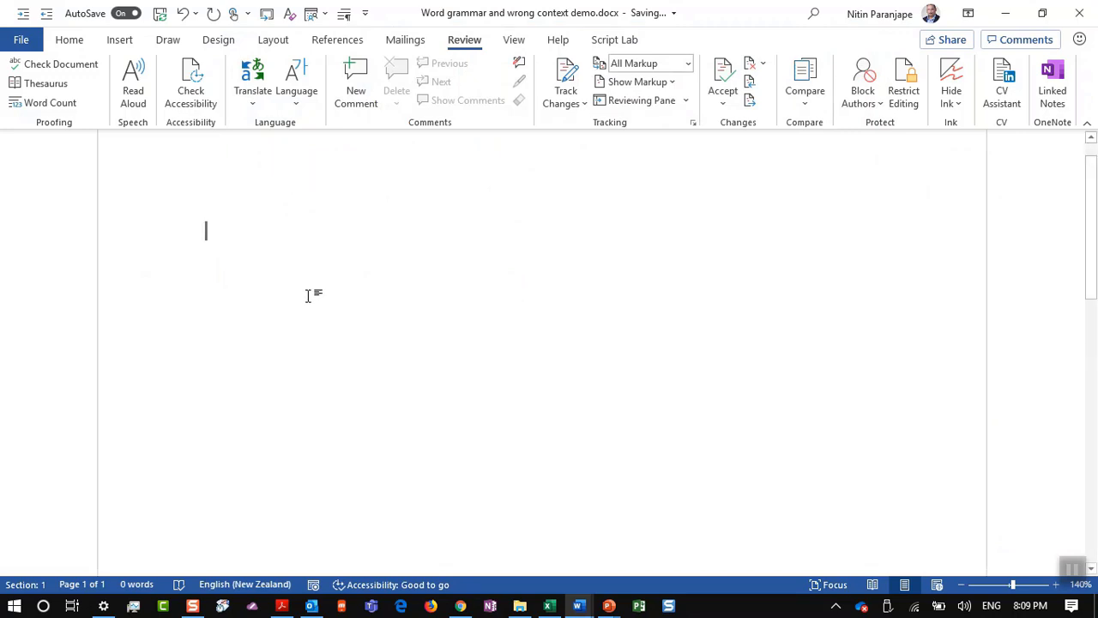
type("=rand()")
key("Return")
scroll(247, 303, "up", 1)
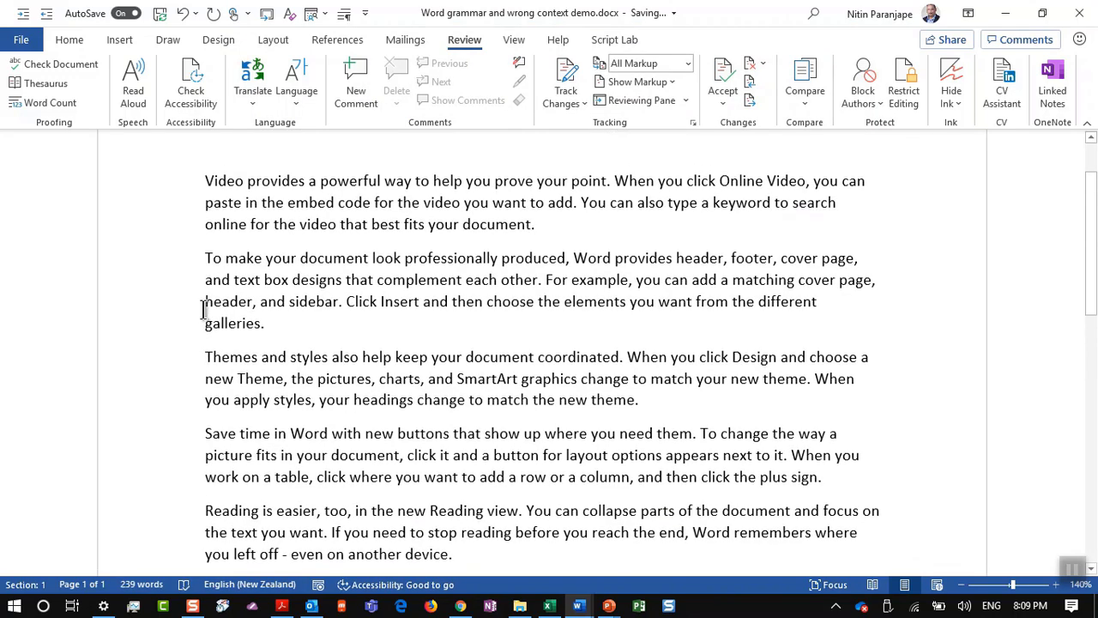
left_click_drag(204, 257, 265, 325)
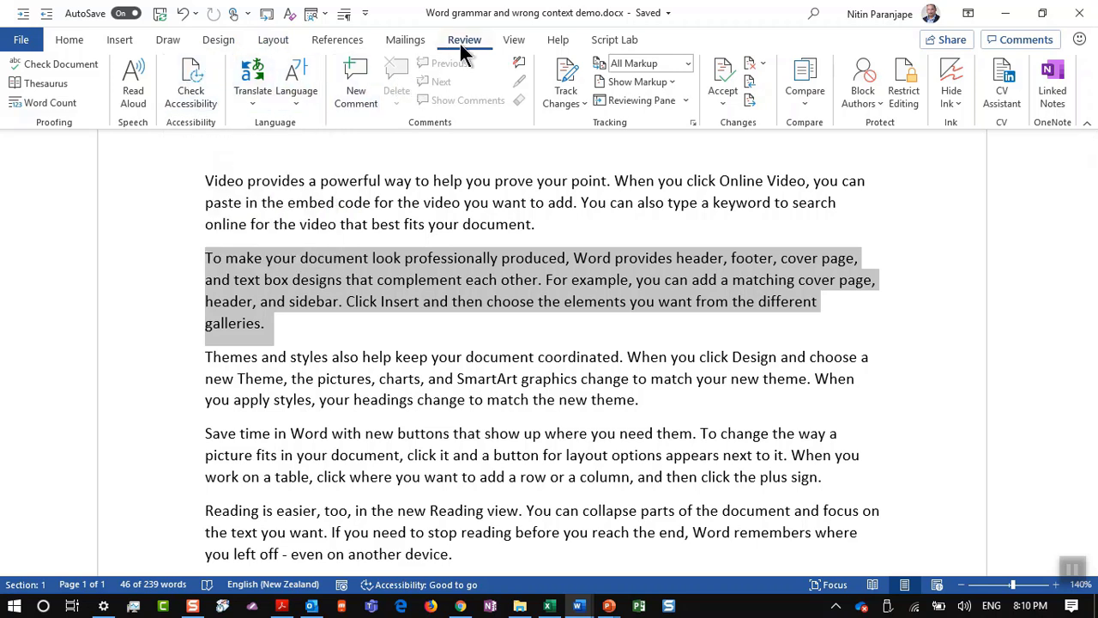
Step: Search Researcher for 'office inefficiency' and scroll to the Cyclical Office Oversupply journal article
left_click(358, 40)
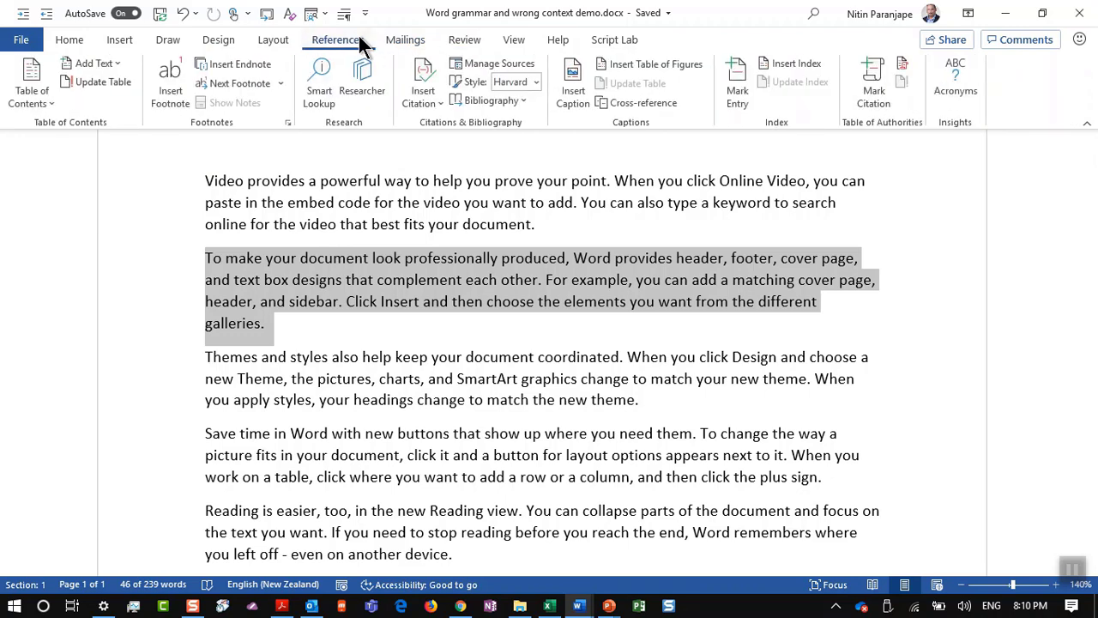
left_click(362, 84)
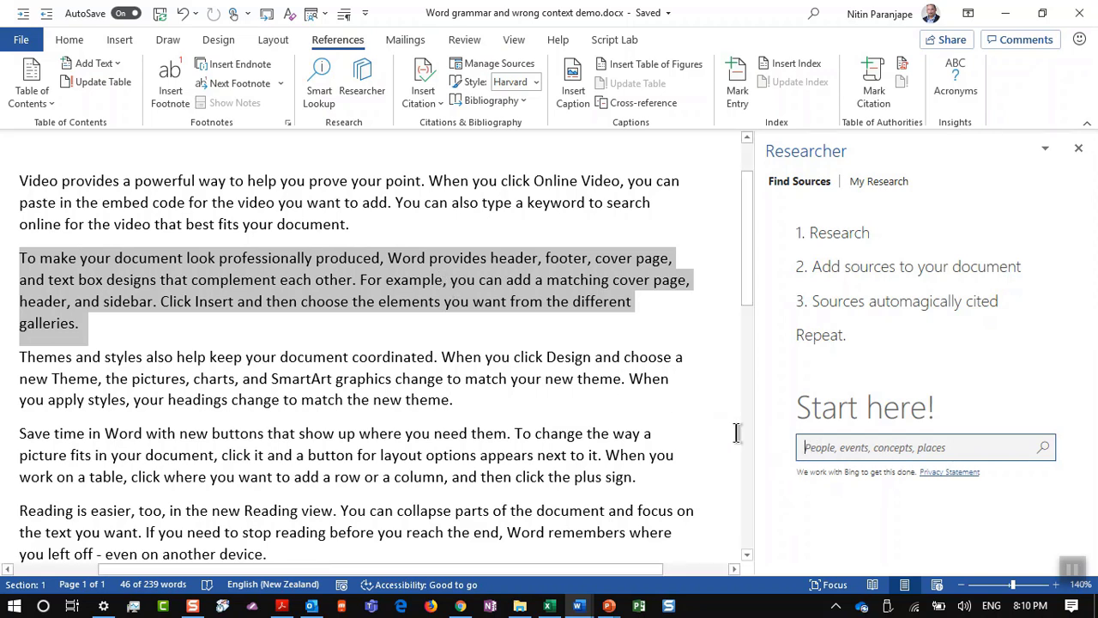
type("offic")
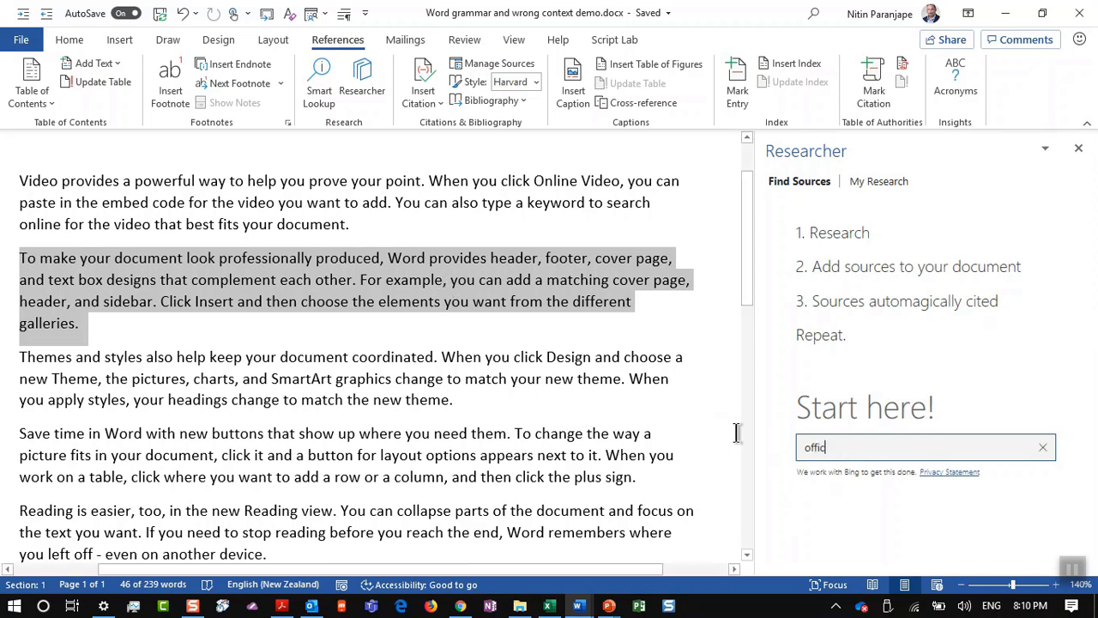
type("e inefficiency")
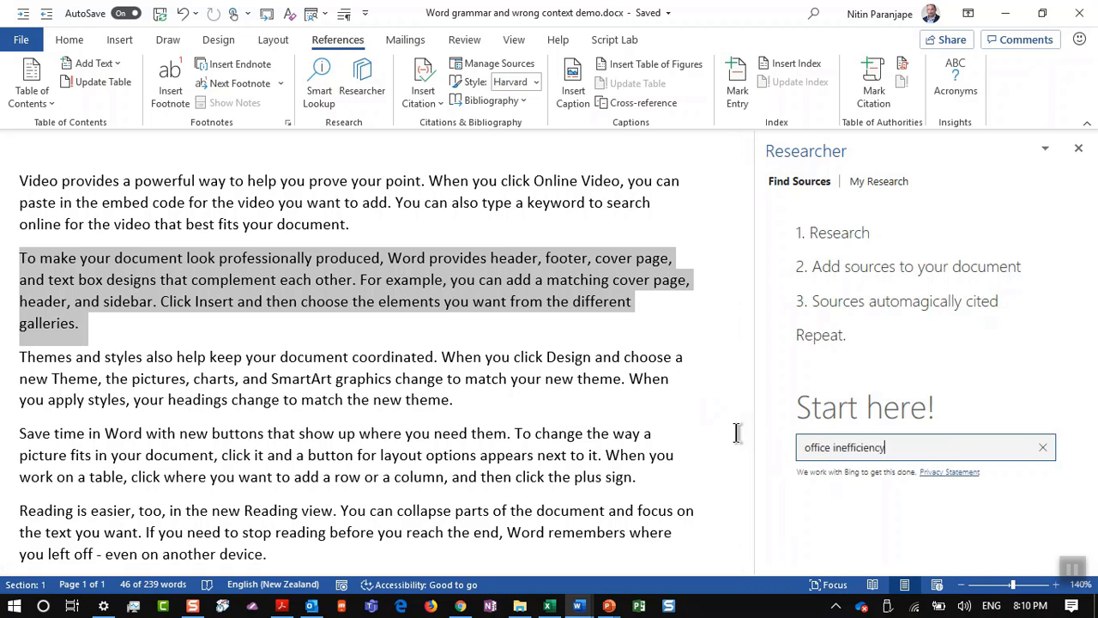
key("Return")
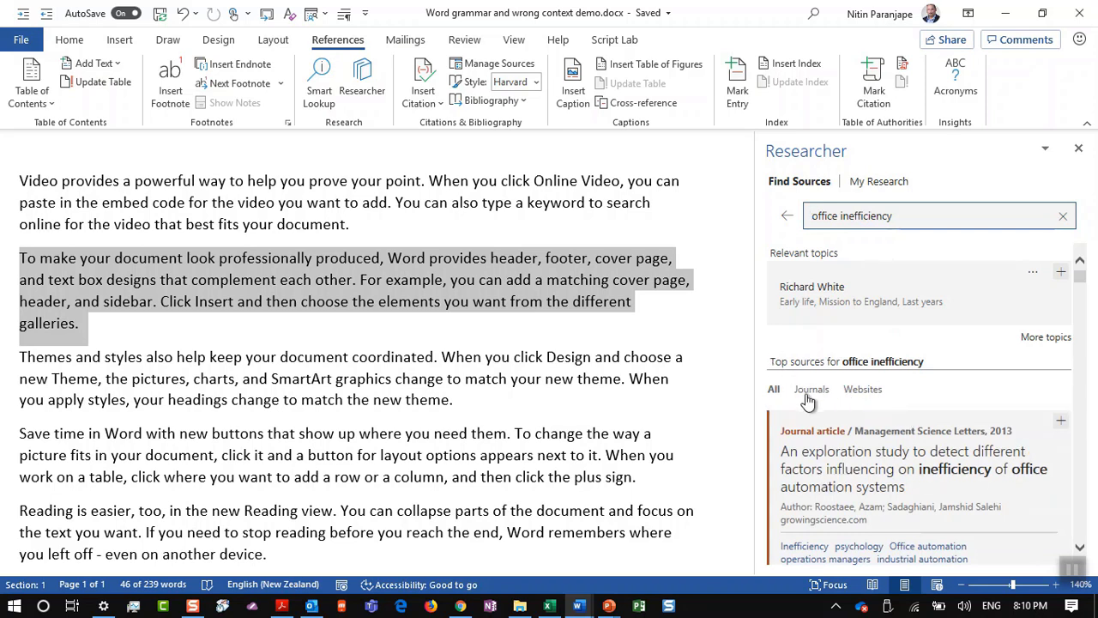
scroll(896, 416, "down", 4)
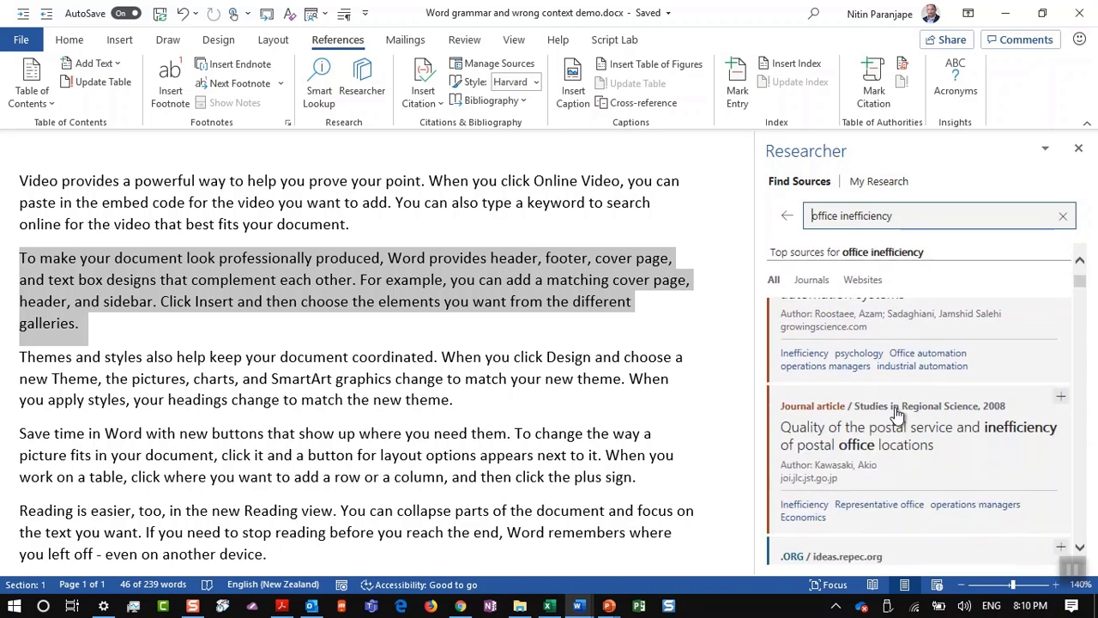
scroll(897, 416, "down", 6)
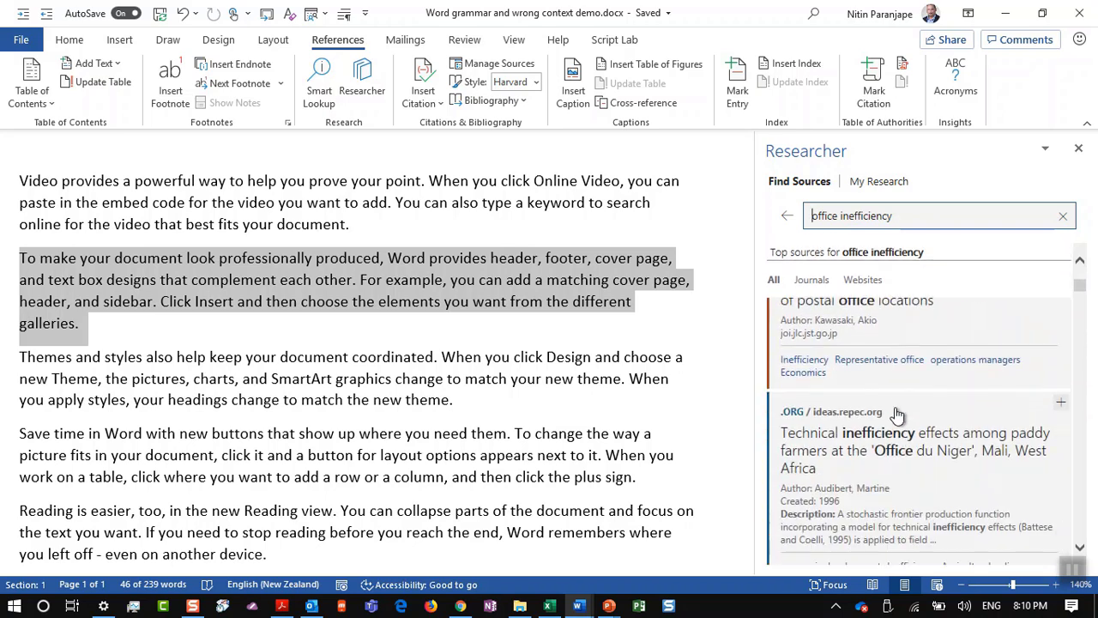
scroll(896, 416, "down", 5)
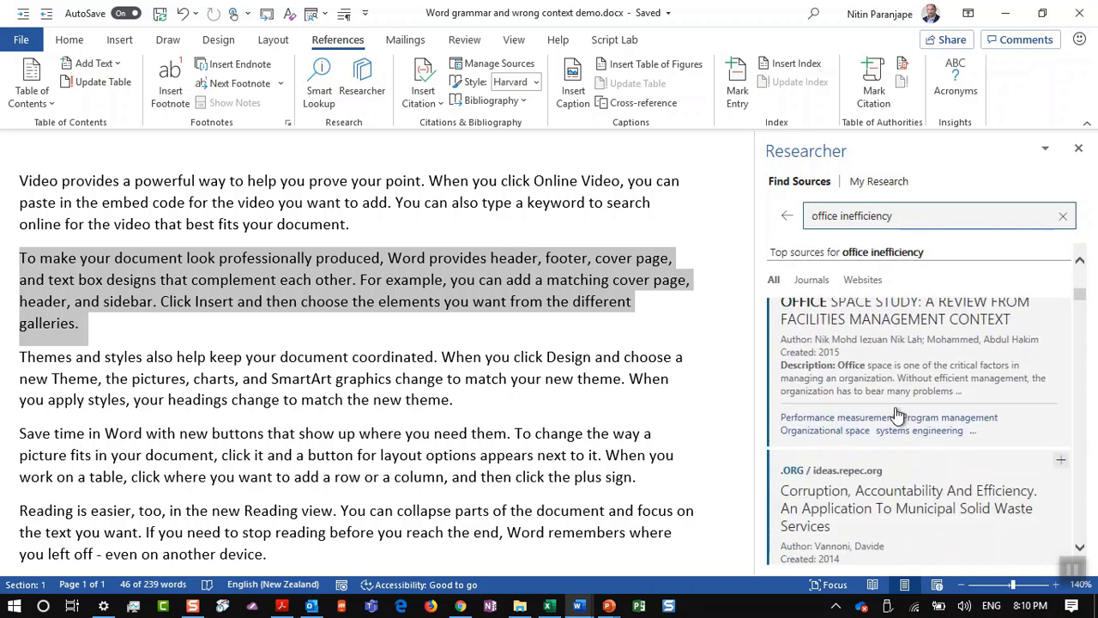
scroll(897, 416, "down", 2)
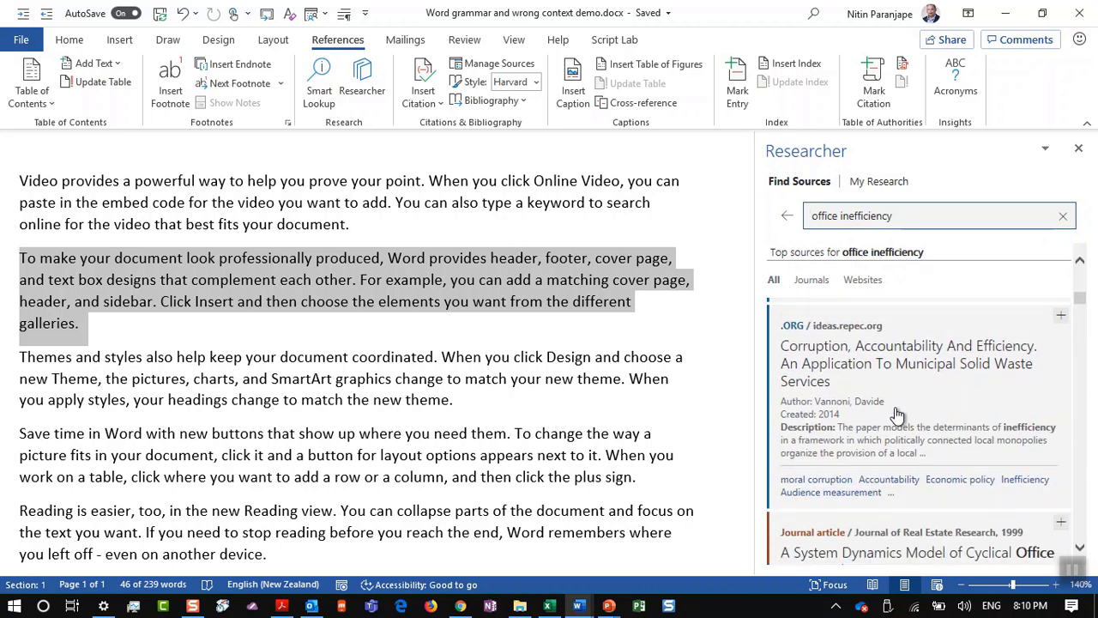
scroll(897, 416, "down", 4)
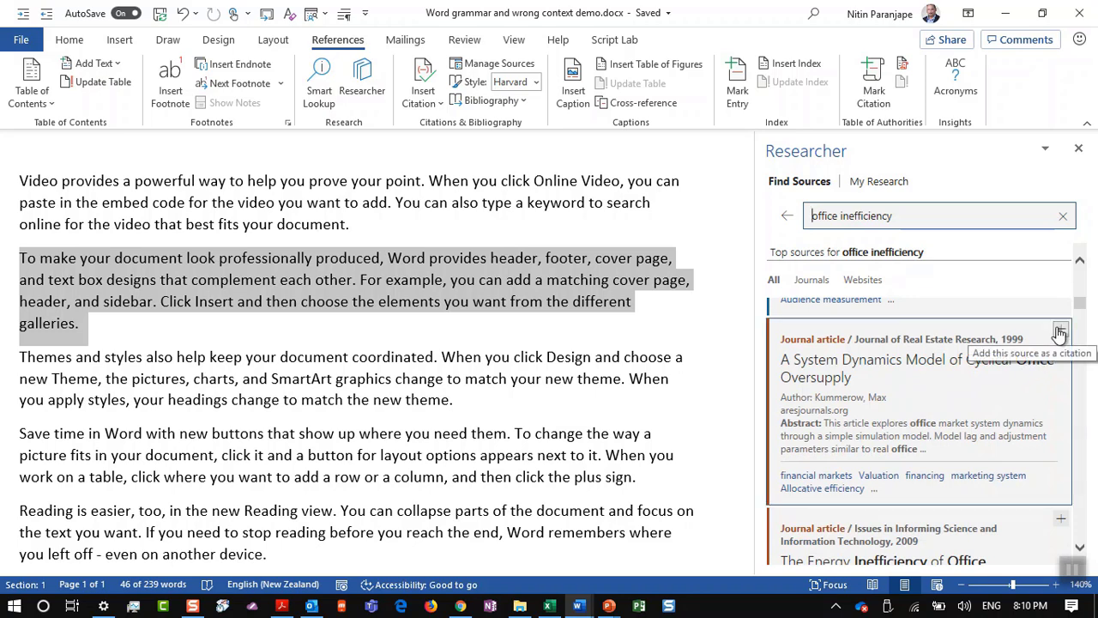
Step: Cite the Kummerow article, then switch citation style to Chicago and back to Harvard - Anglia
left_click(1060, 332)
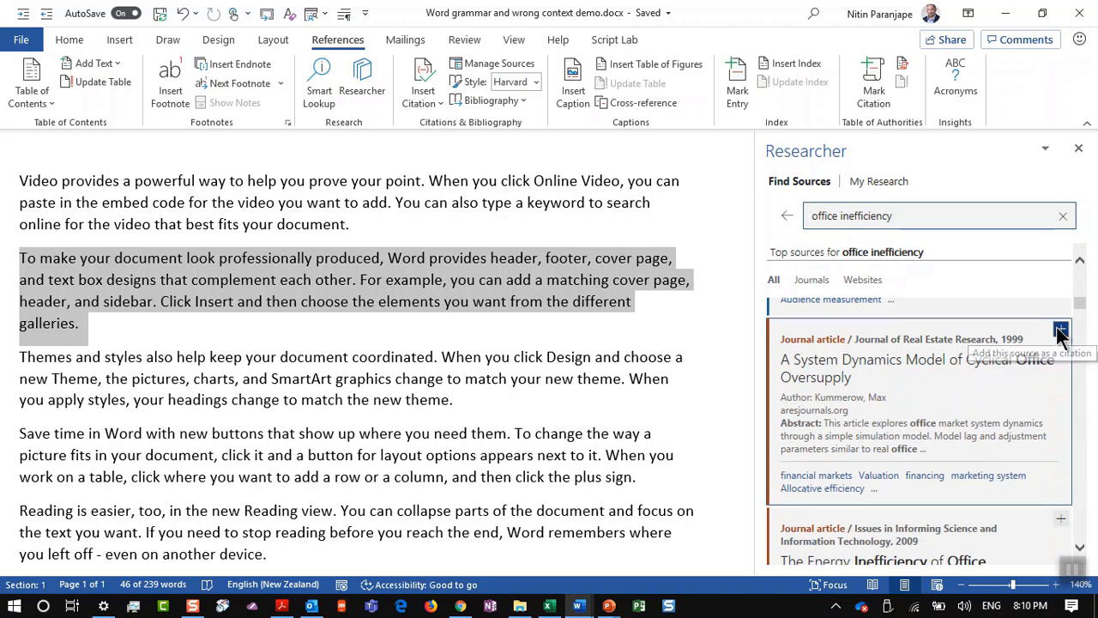
scroll(61, 340, "up", 10)
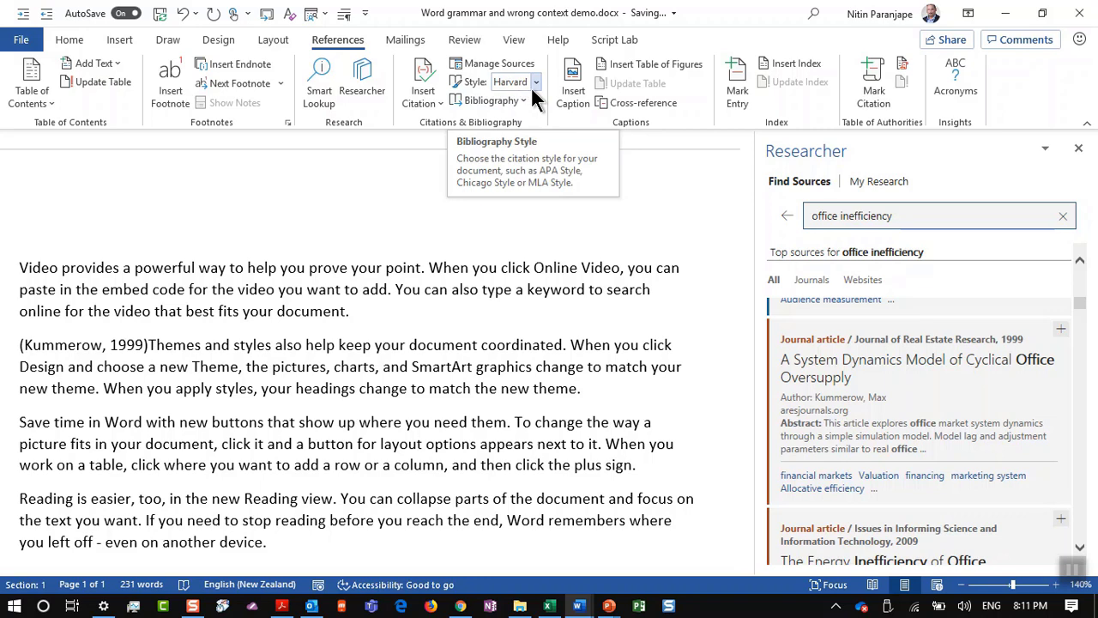
left_click(531, 87)
left_click(529, 144)
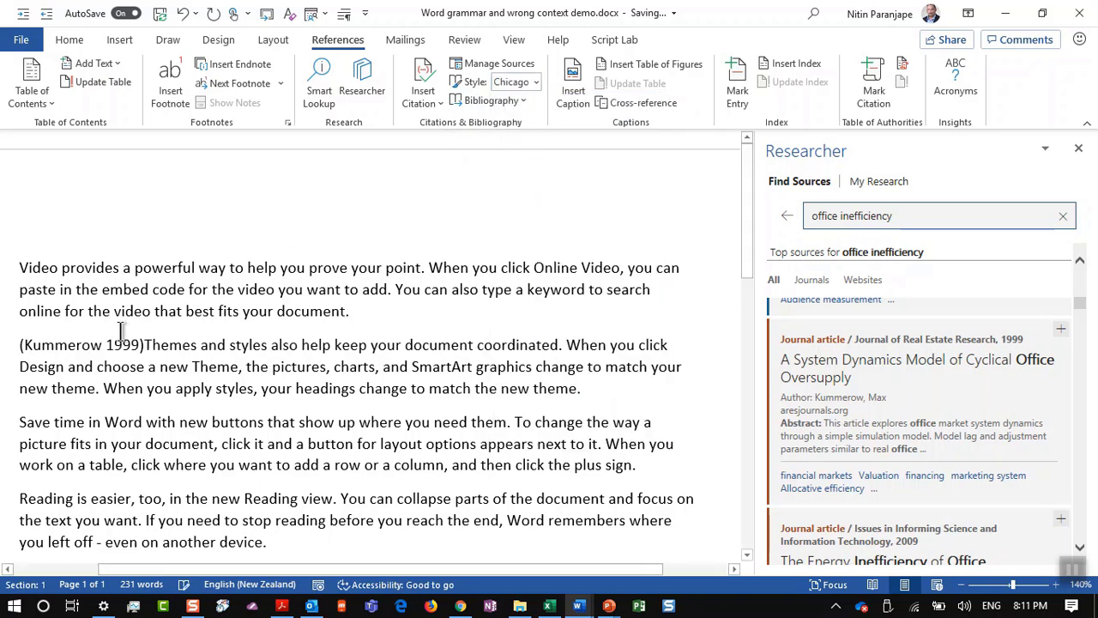
left_click(513, 82)
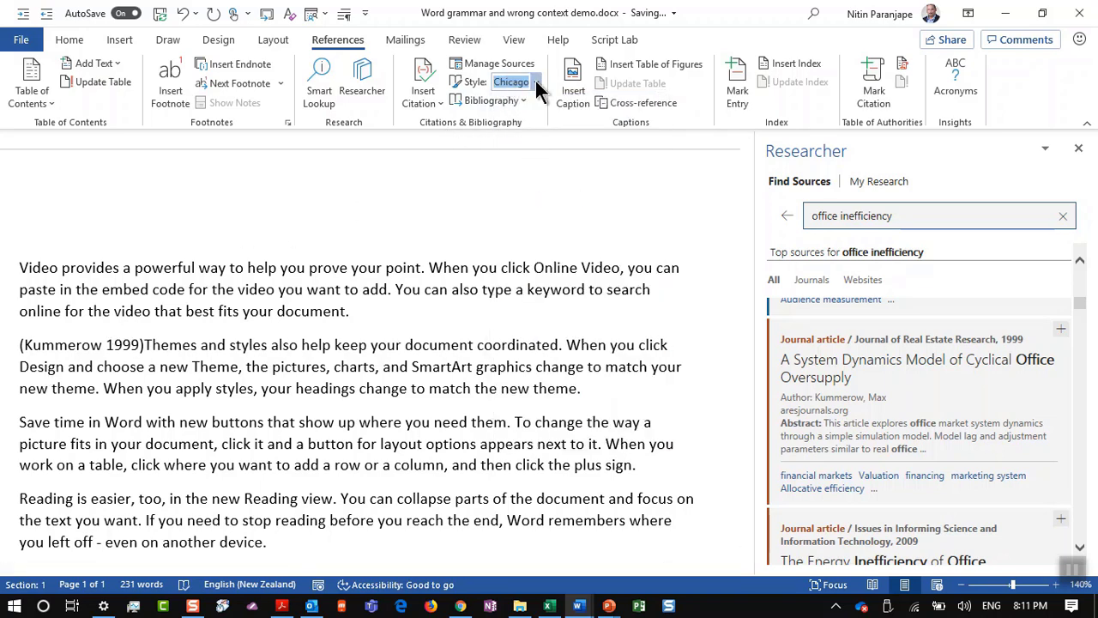
left_click(535, 81)
left_click(526, 268)
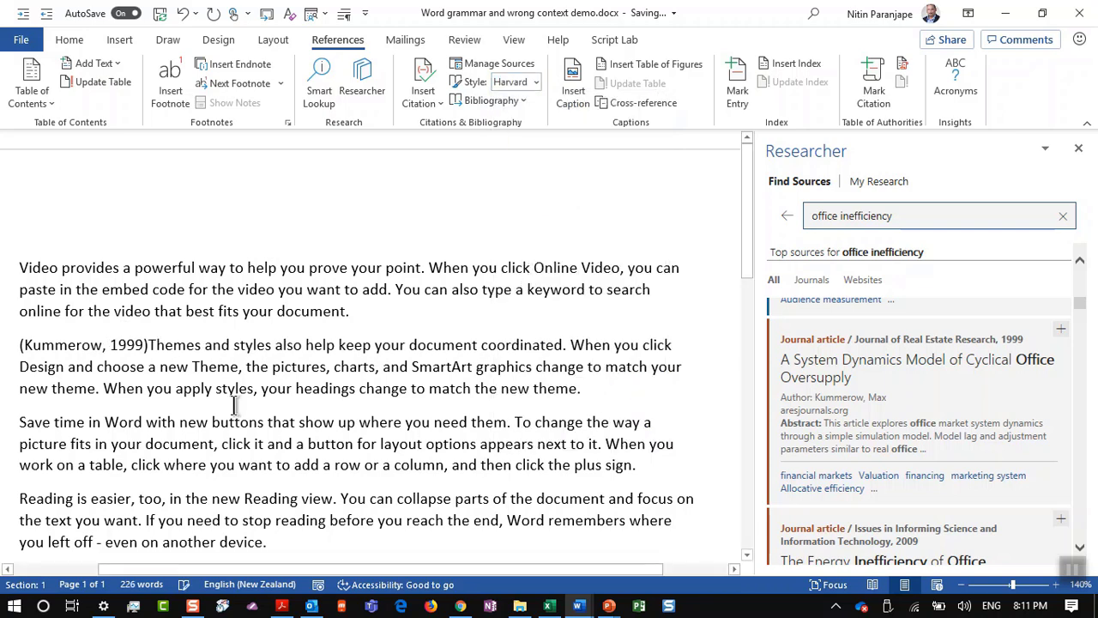
Step: Cite the Lane et al. energy inefficiency article after 'plus sign.'
scroll(184, 372, "down", 3)
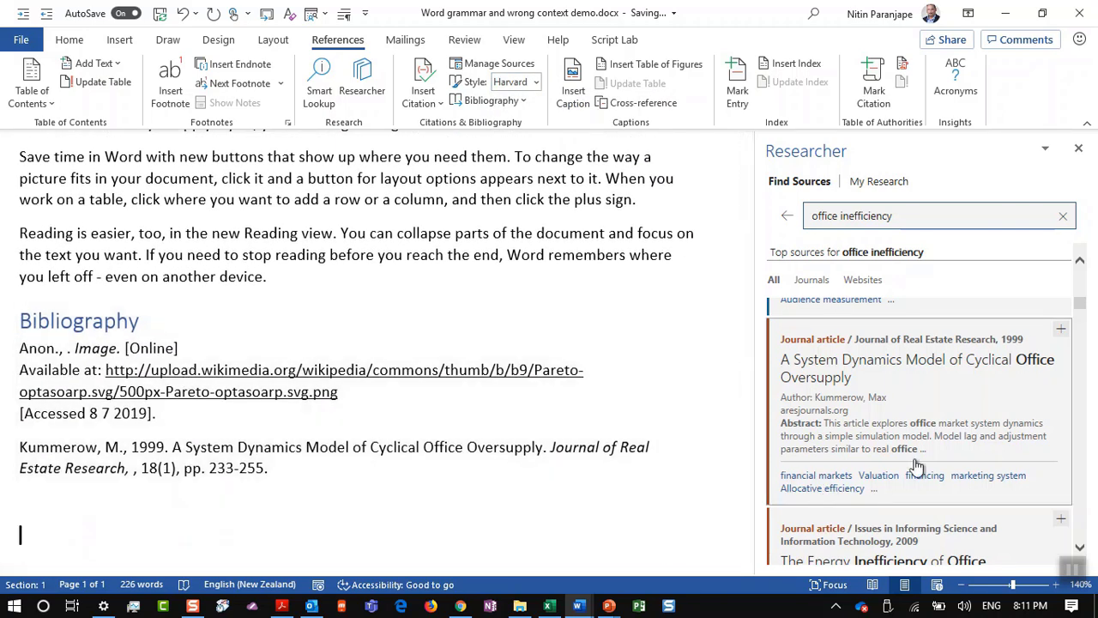
scroll(226, 498, "up", 3)
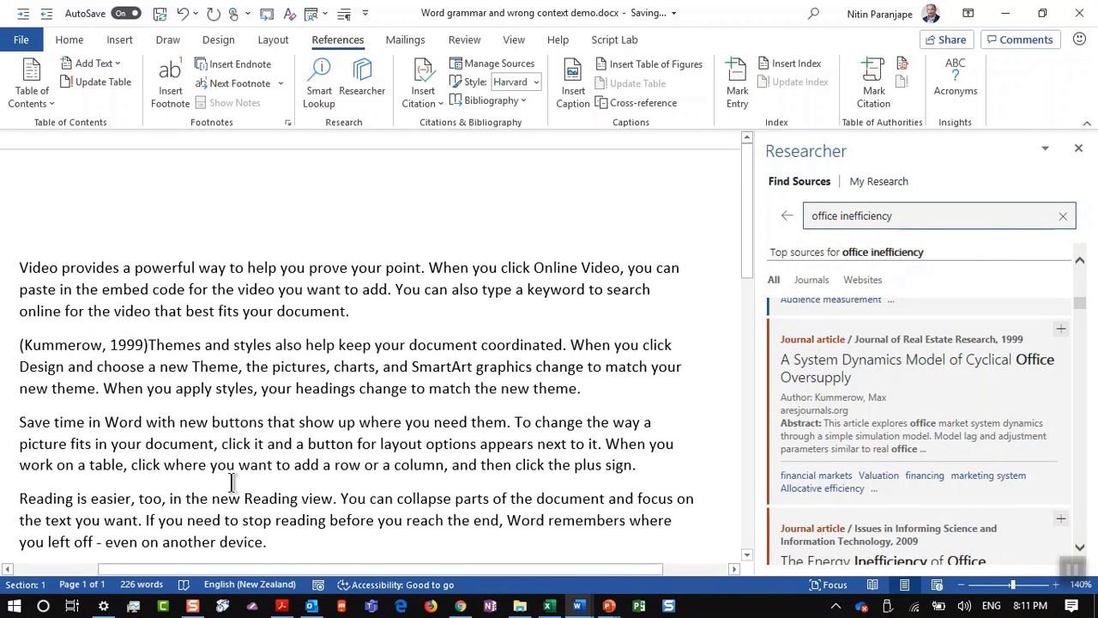
left_click(639, 464)
scroll(878, 478, "down", 3)
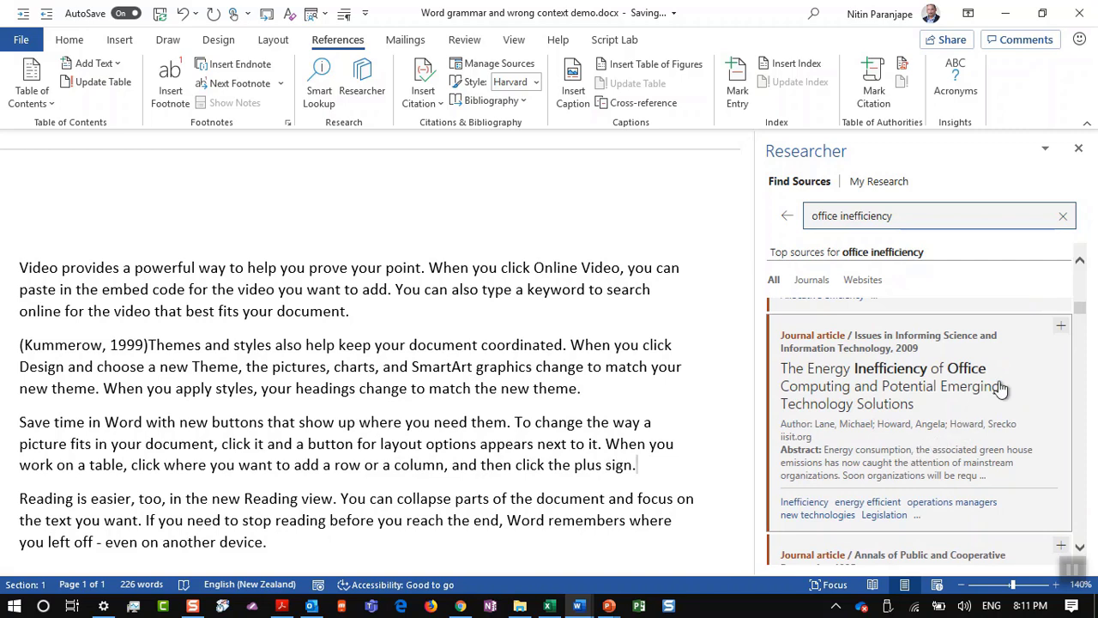
left_click(1060, 331)
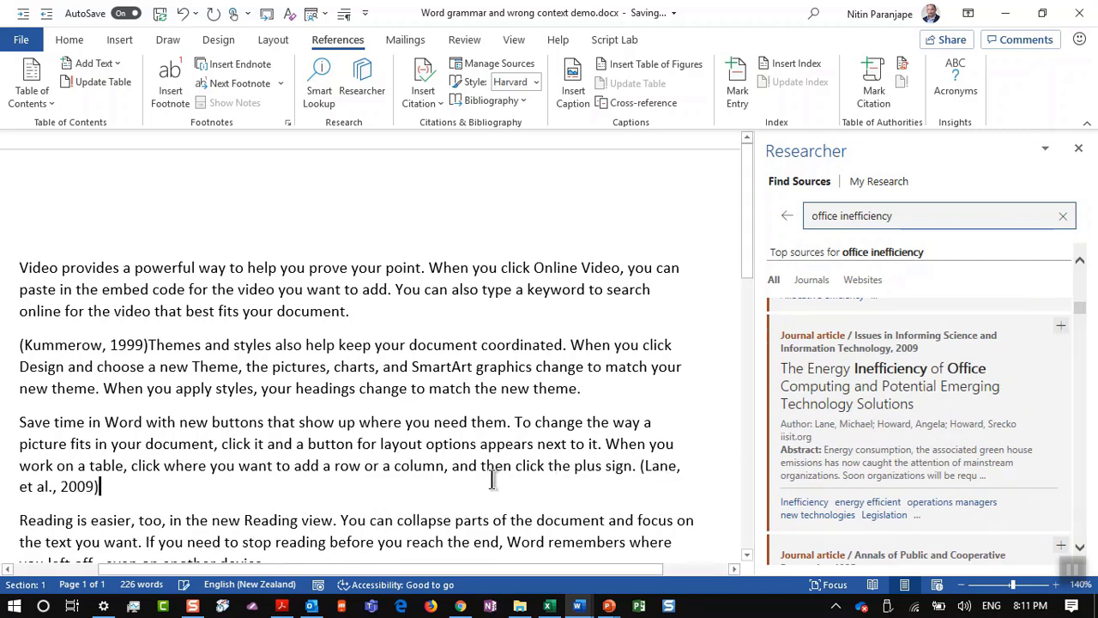
scroll(365, 511, "down", 3)
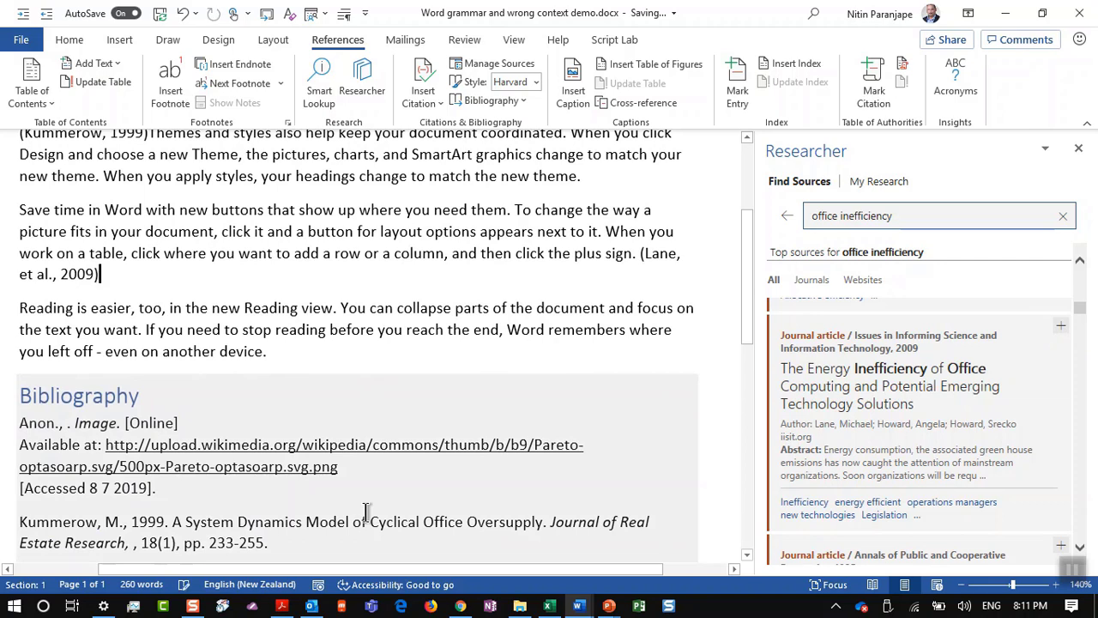
scroll(1086, 362, "up", 2)
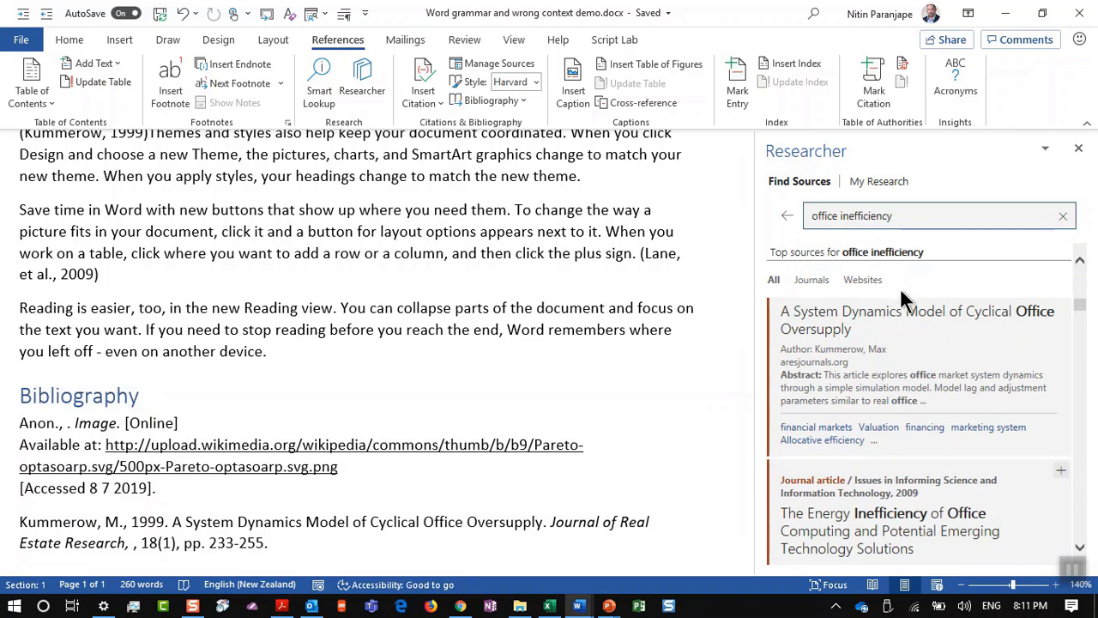
Step: Review the United States Office of Special Counsel topic in Researcher, then bring the presentation forward
scroll(901, 296, "down", 3)
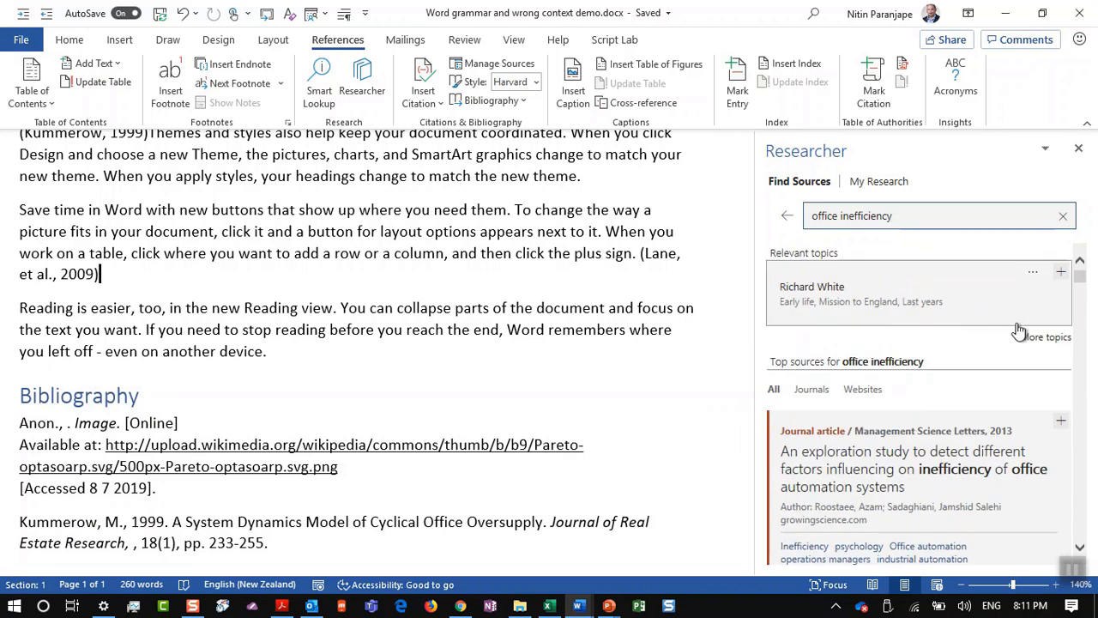
left_click(1051, 338)
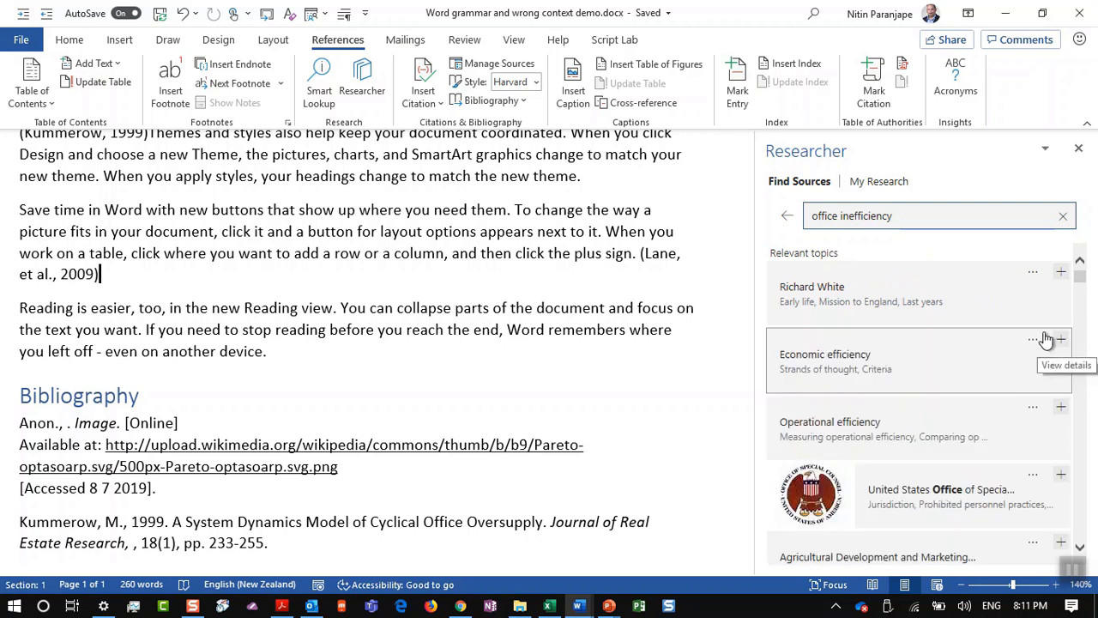
scroll(1043, 341, "down", 1)
left_click(923, 416)
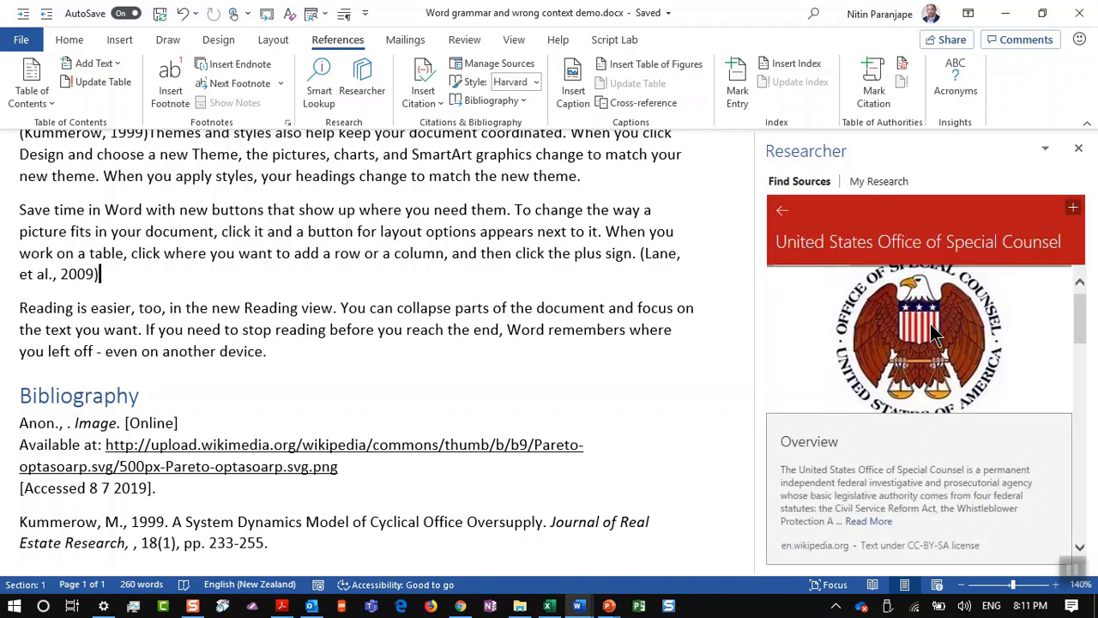
scroll(932, 367, "down", 3)
scroll(931, 375, "down", 2)
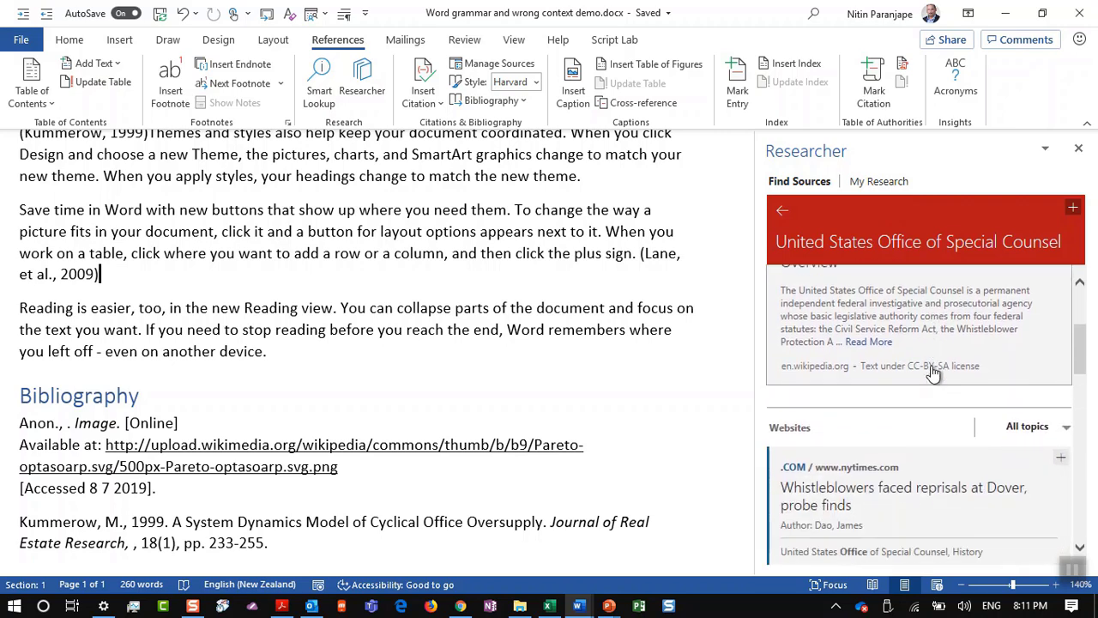
key("alt+Tab")
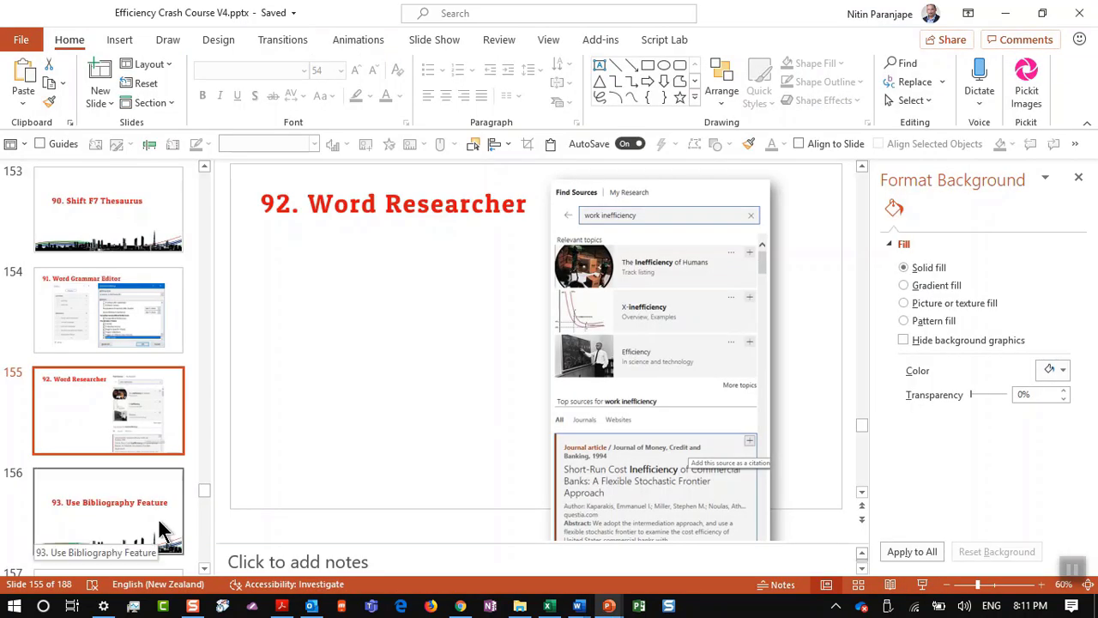
Step: Show slide 156, '93. Use Bibliography Feature', then return to the Word document
left_click(158, 526)
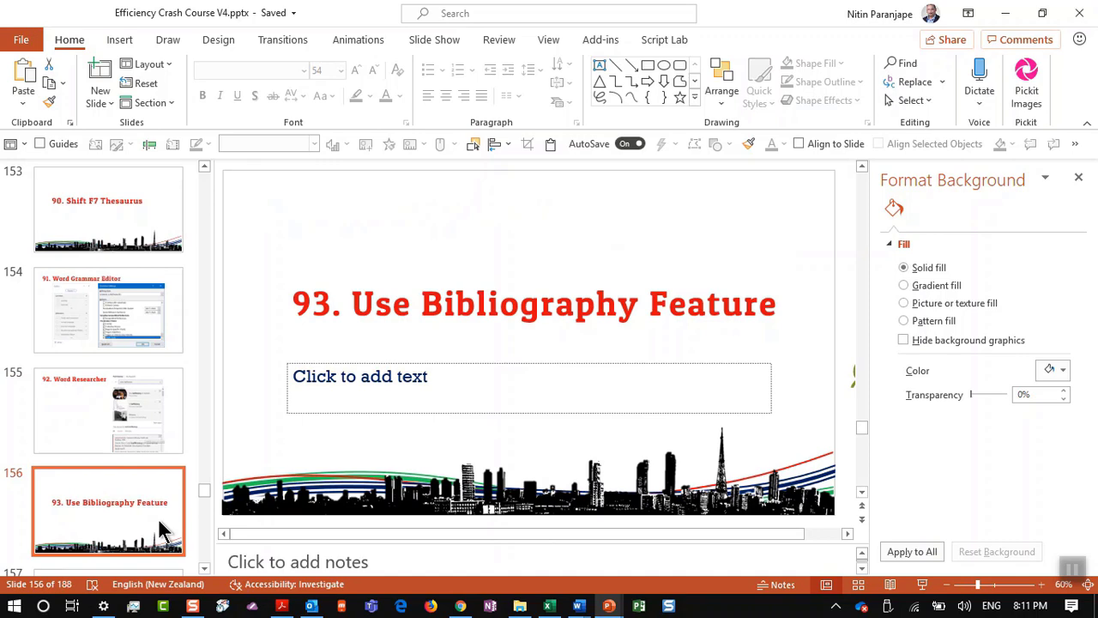
key("alt+Tab")
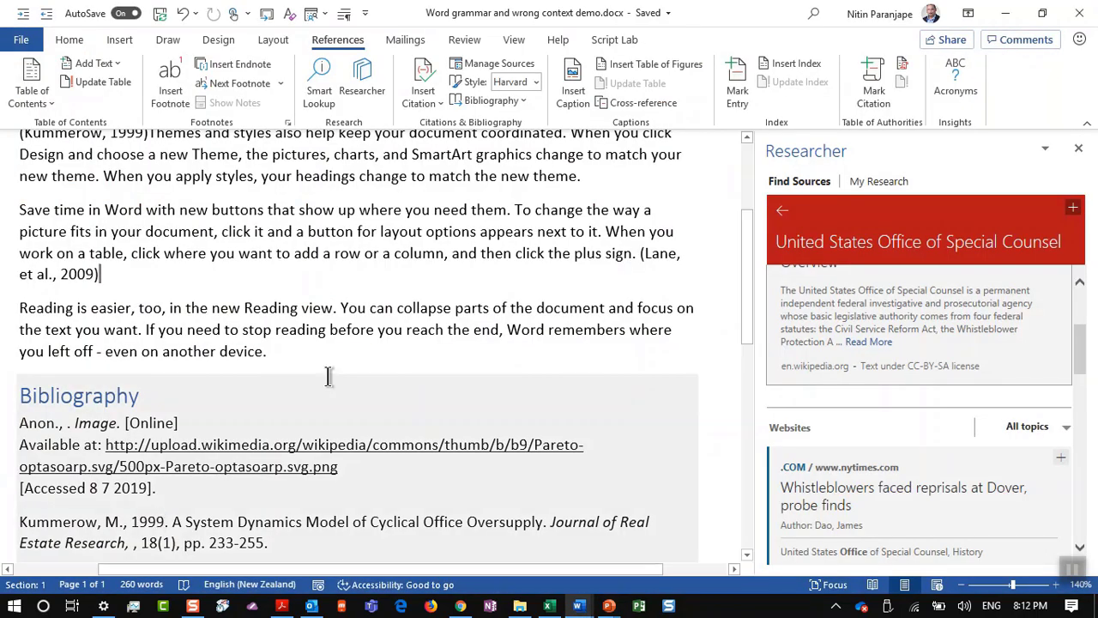
Step: Put the insertion point after the first paragraph and close the Researcher pane
scroll(381, 325, "up", 3)
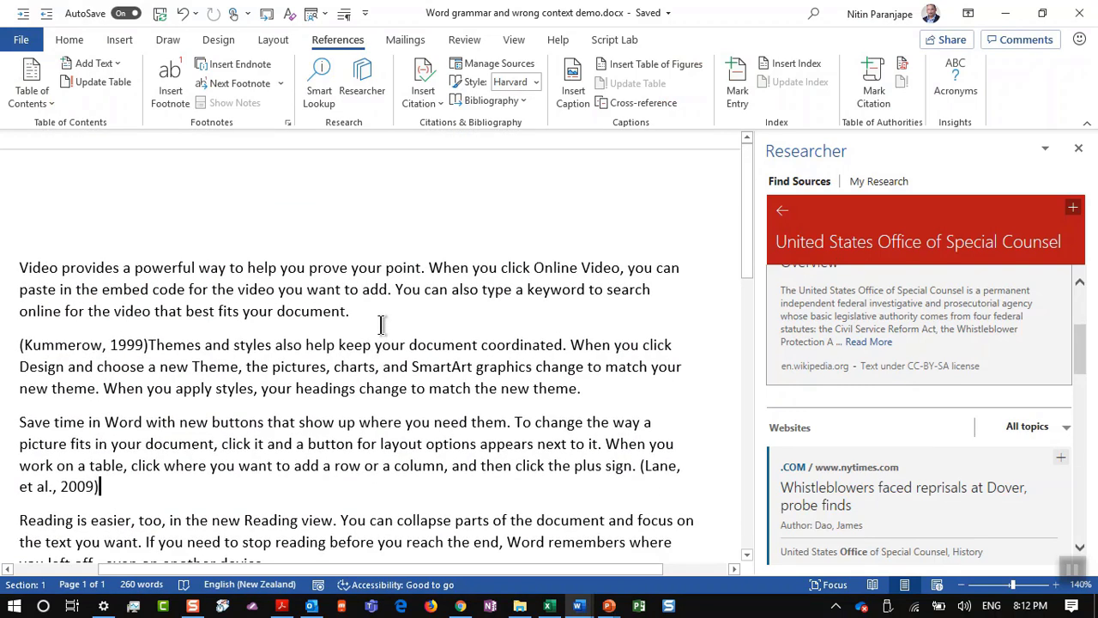
left_click(382, 324)
scroll(459, 129, "up", 5)
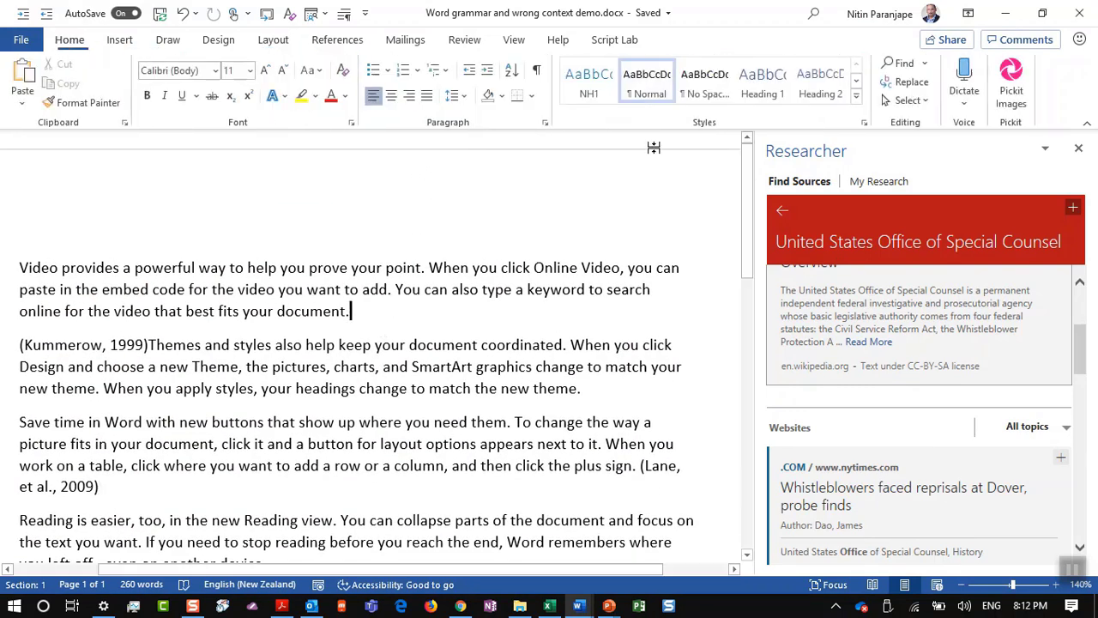
left_click(1078, 149)
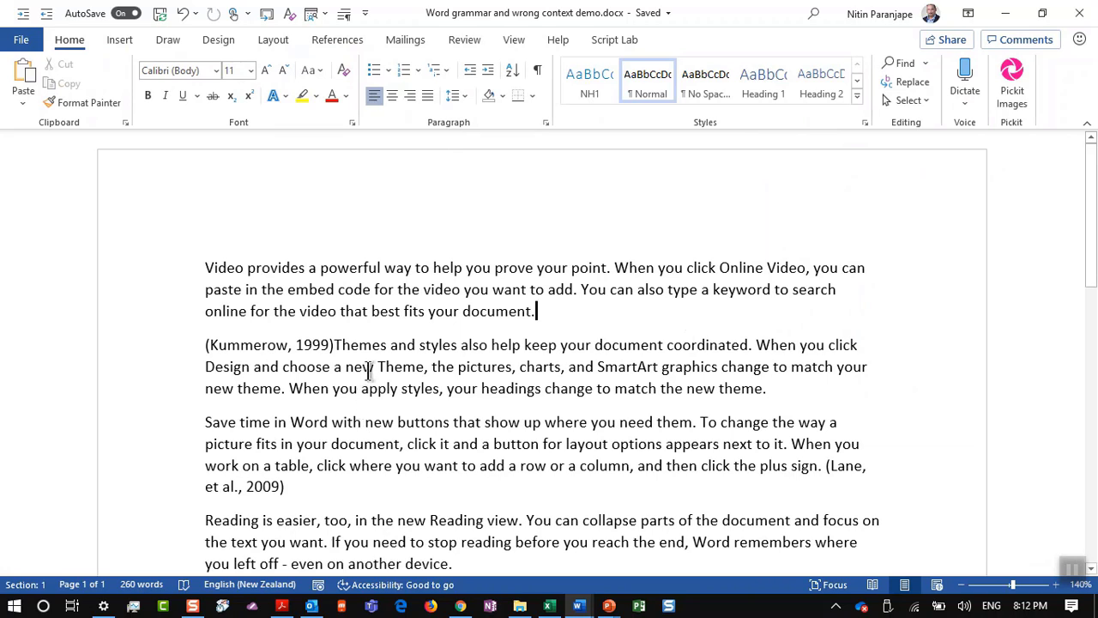
Step: Open the Source Manager from the References tab
left_click(451, 39)
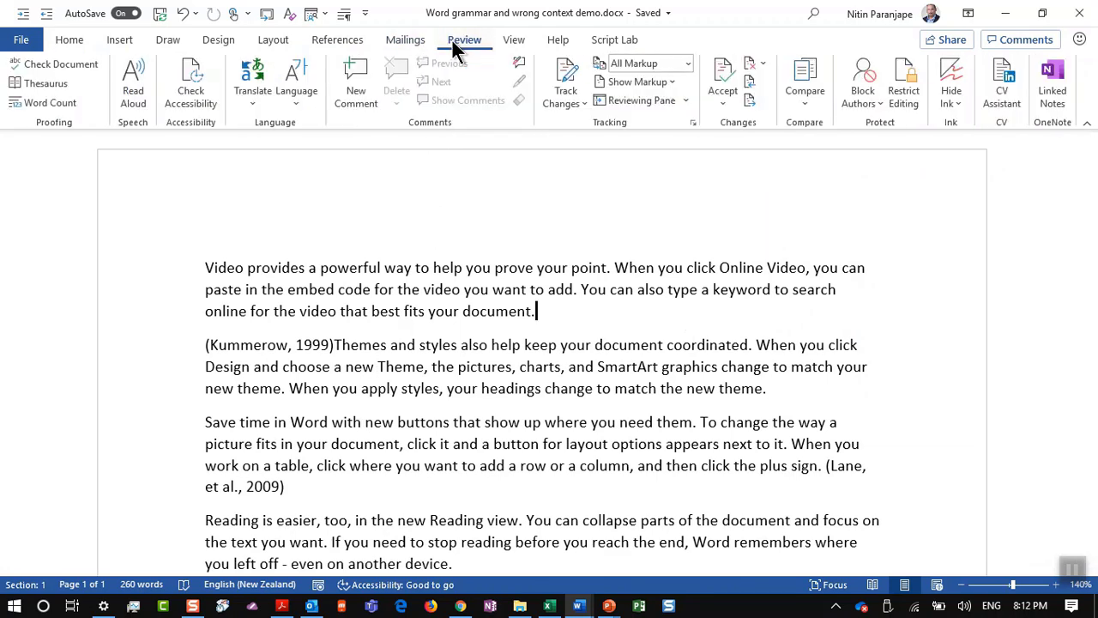
left_click(356, 42)
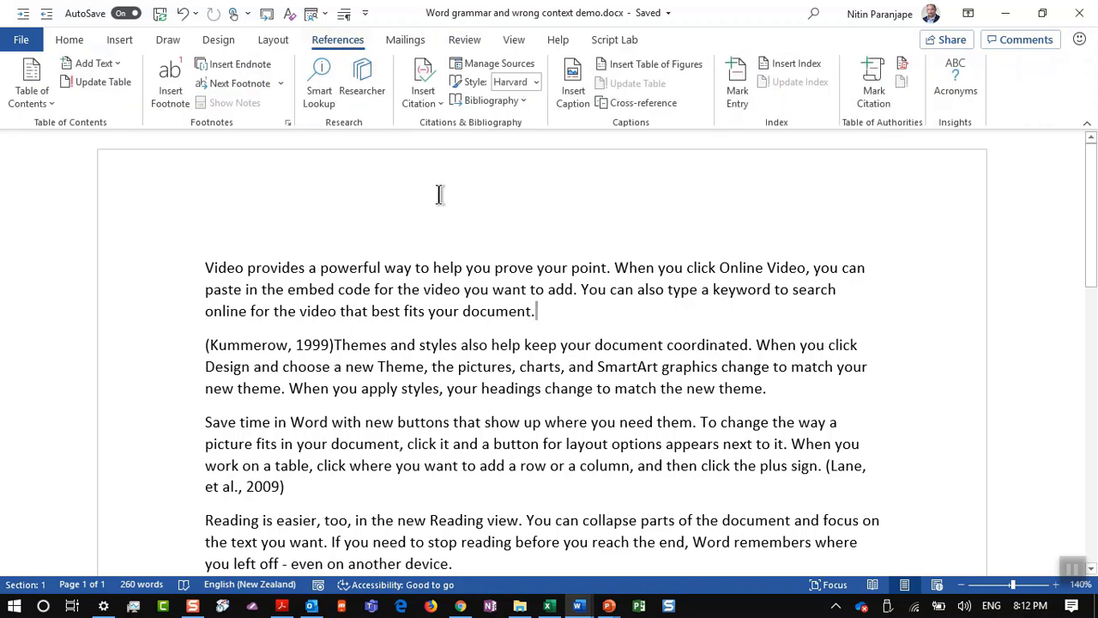
left_click(504, 64)
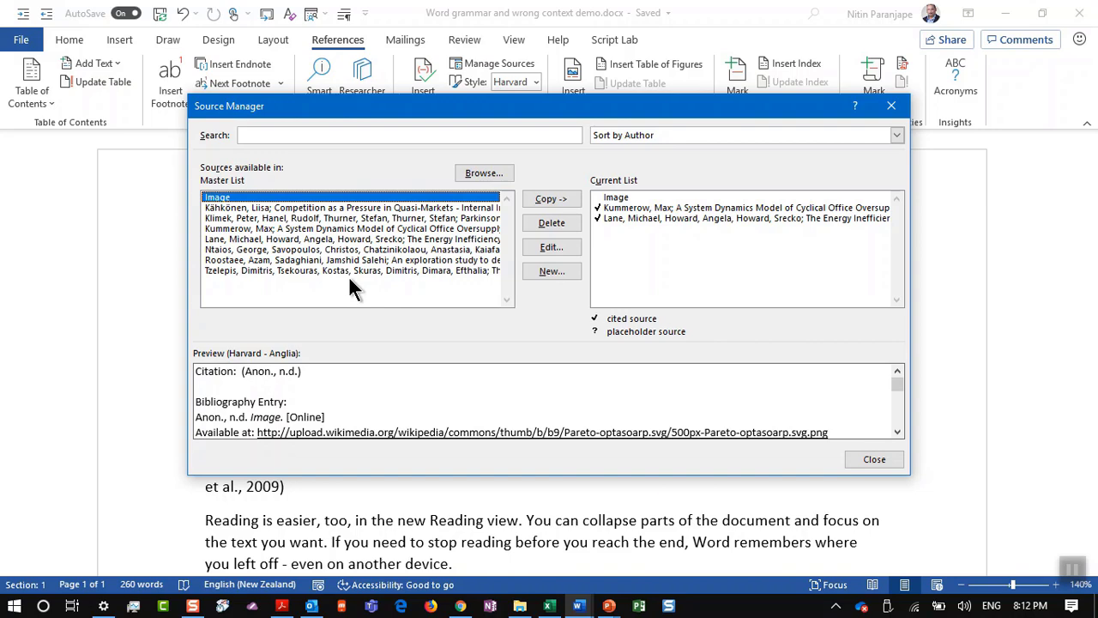
Step: Start a new source, try Journal Article then Web site as its type, and cancel
left_click(550, 270)
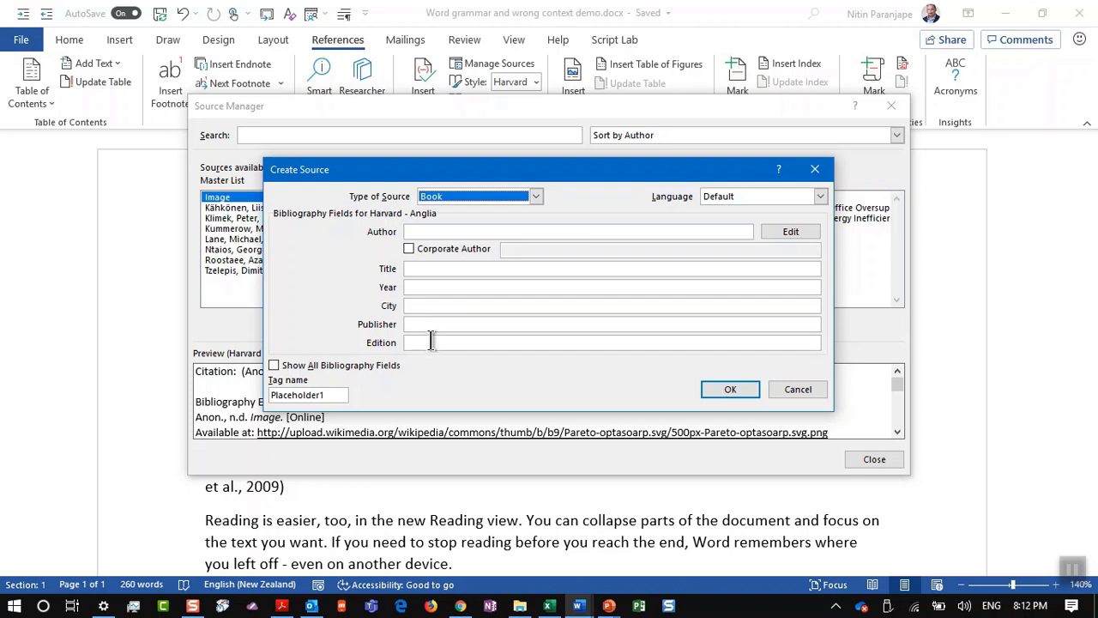
left_click(464, 199)
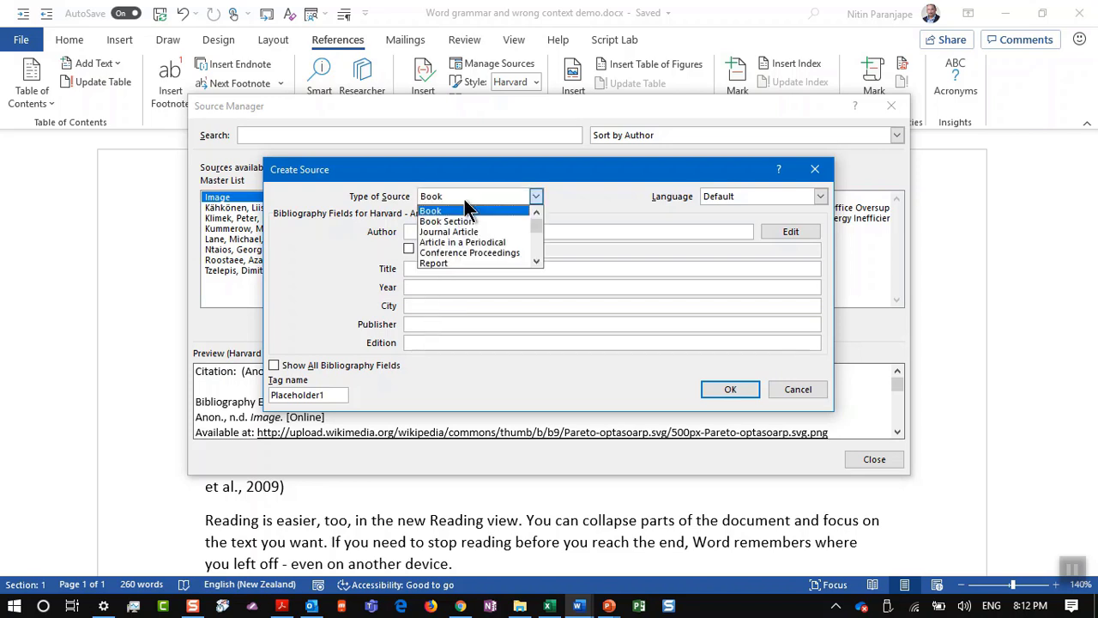
left_click(466, 229)
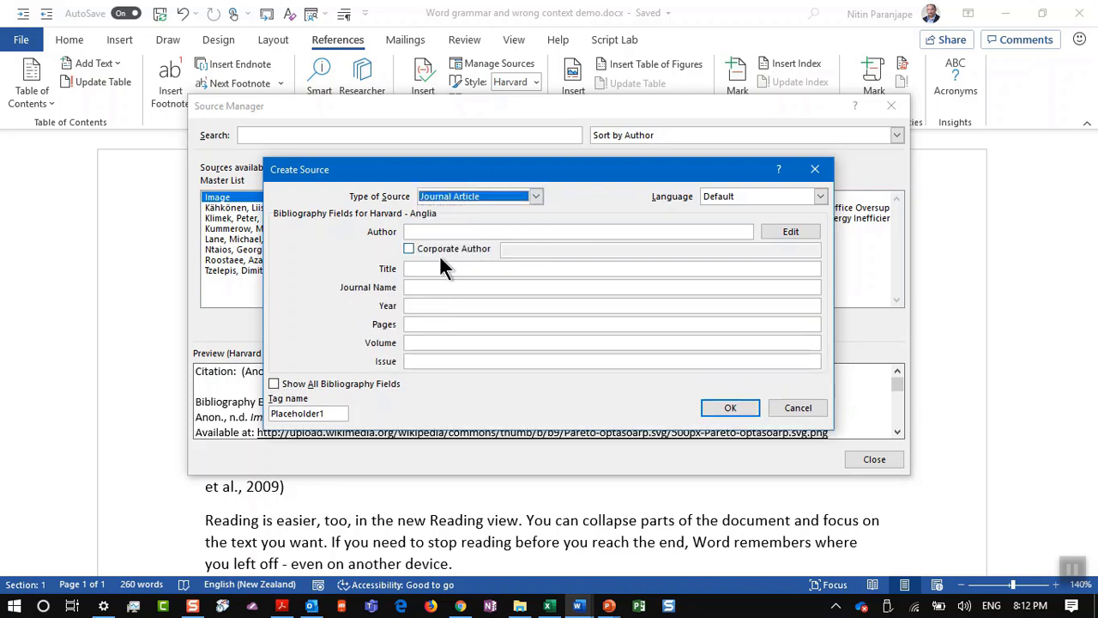
left_click(470, 200)
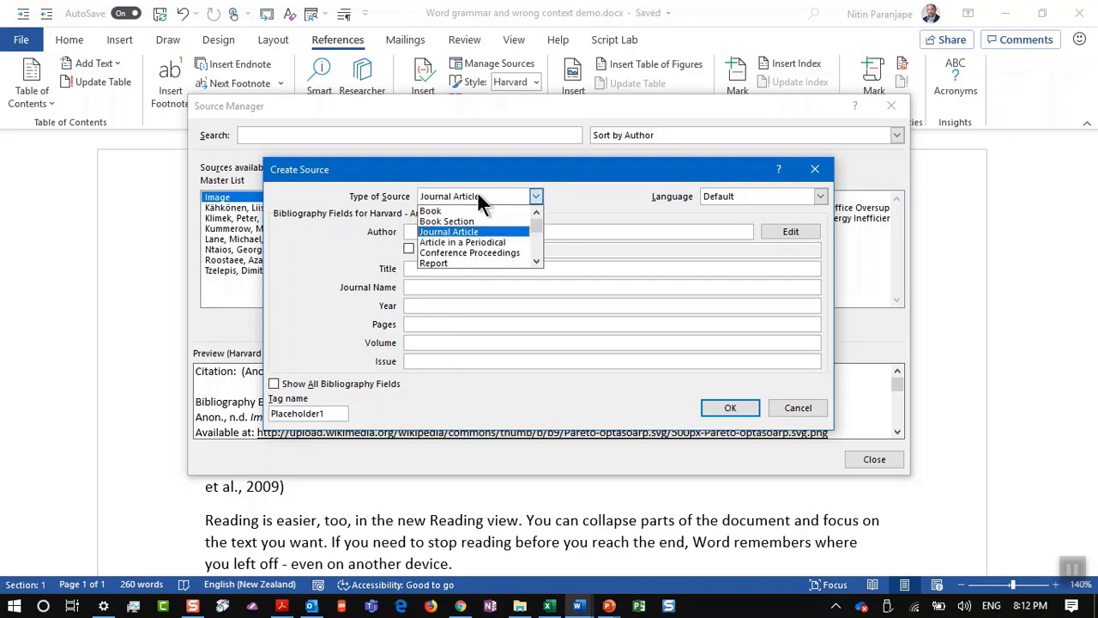
scroll(467, 259, "down", 1)
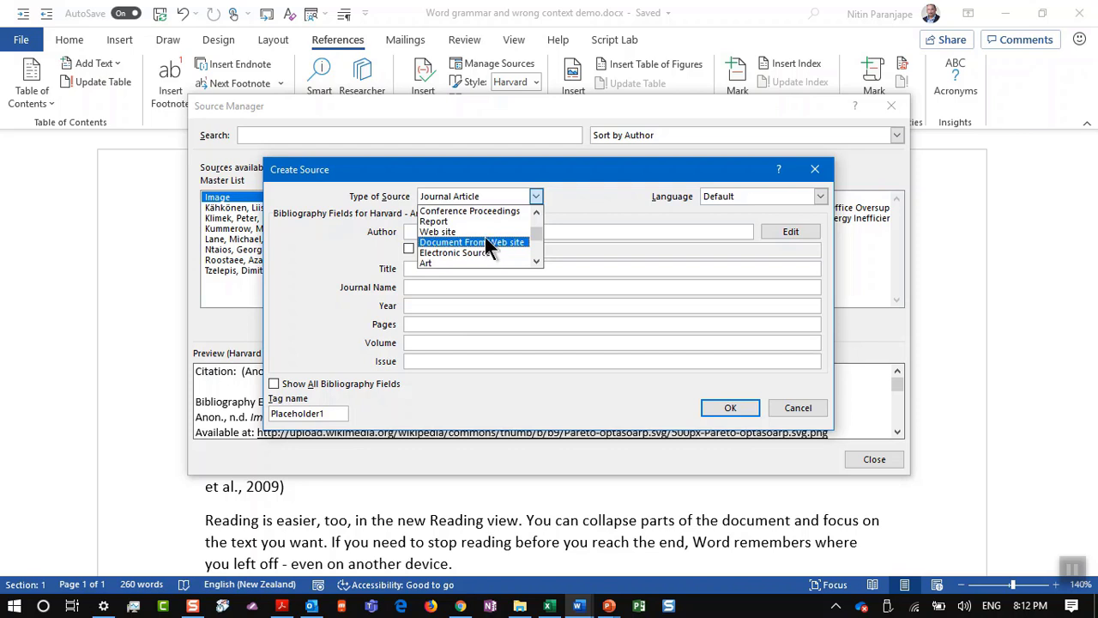
left_click(477, 231)
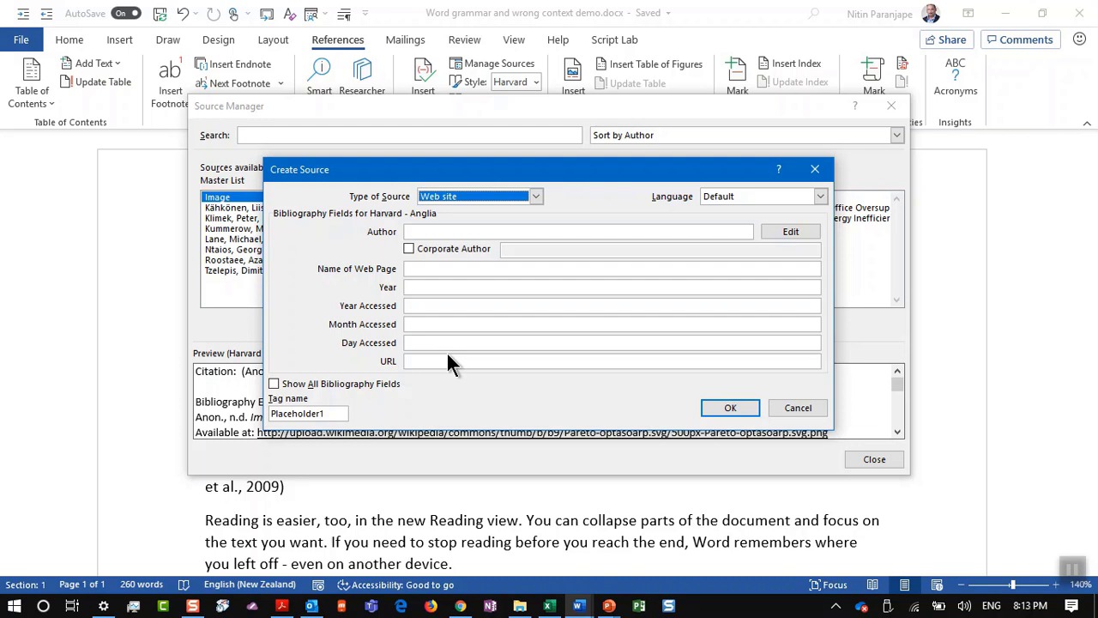
key("Escape")
Step: Close the Source Manager and scroll to the document's Bibliography
left_click(873, 458)
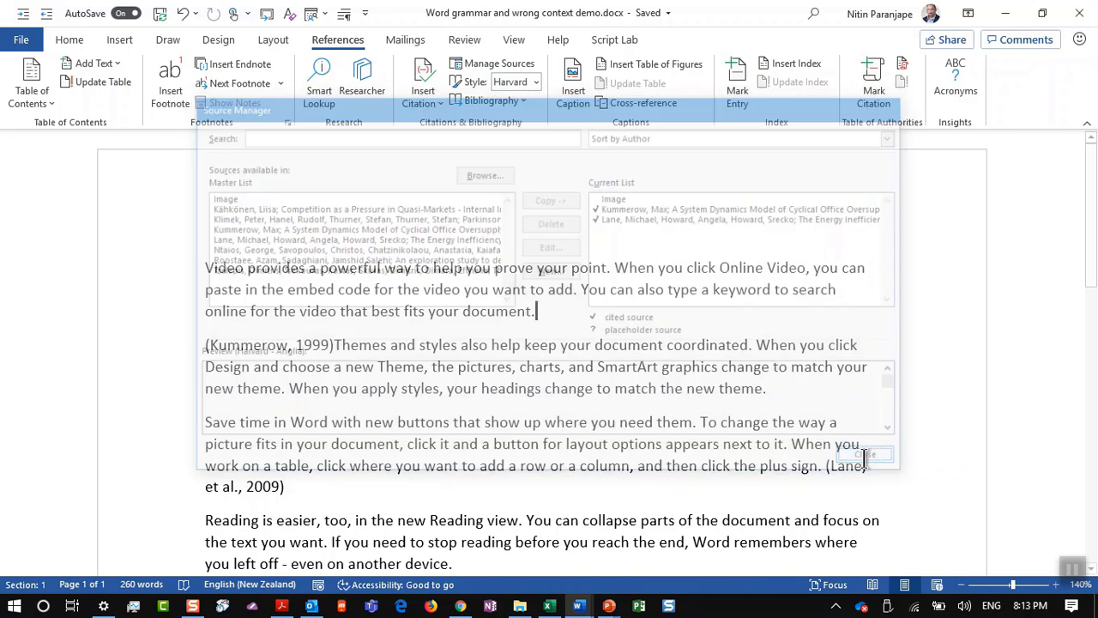
scroll(294, 420, "down", 3)
scroll(295, 421, "up", 3)
scroll(295, 420, "down", 3)
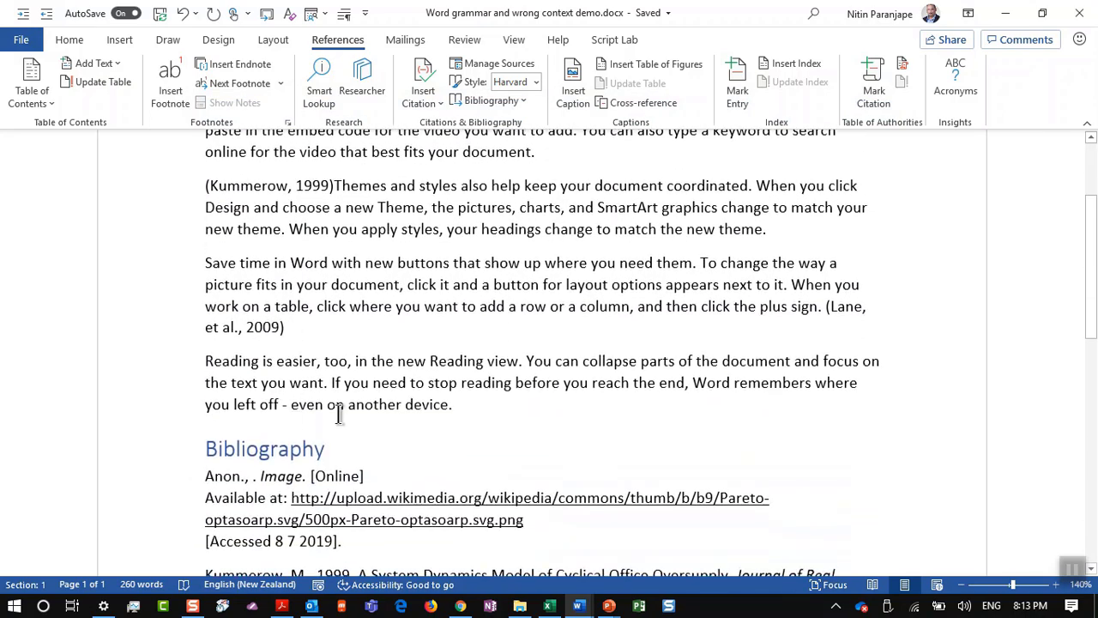
Step: Open the Insert Citation list, dismiss it, and reopen the Source Manager
left_click(415, 98)
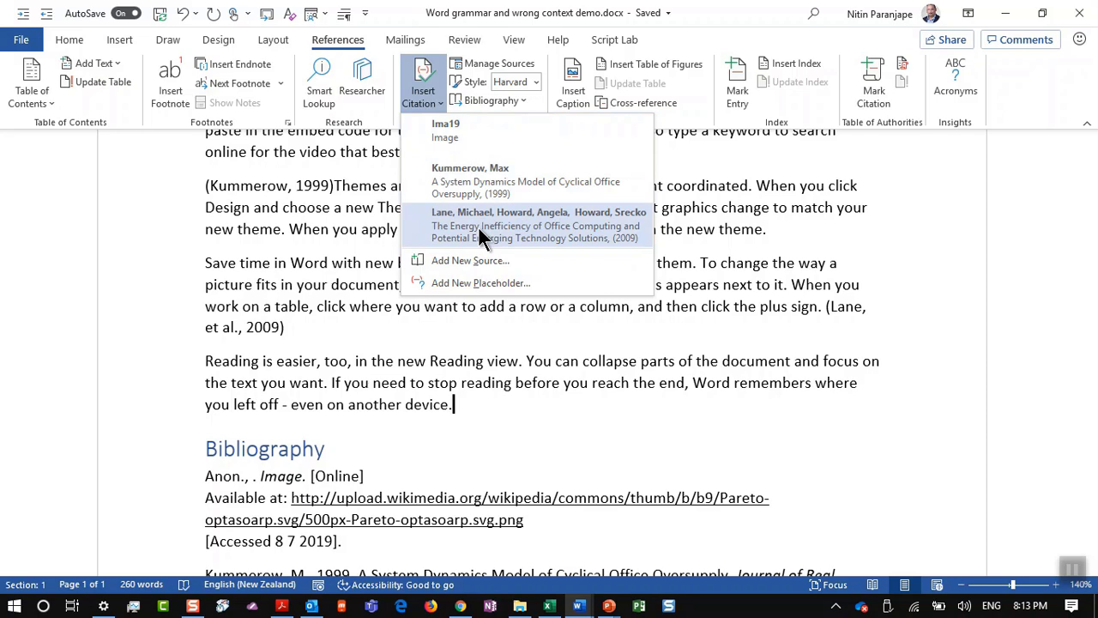
left_click(390, 339)
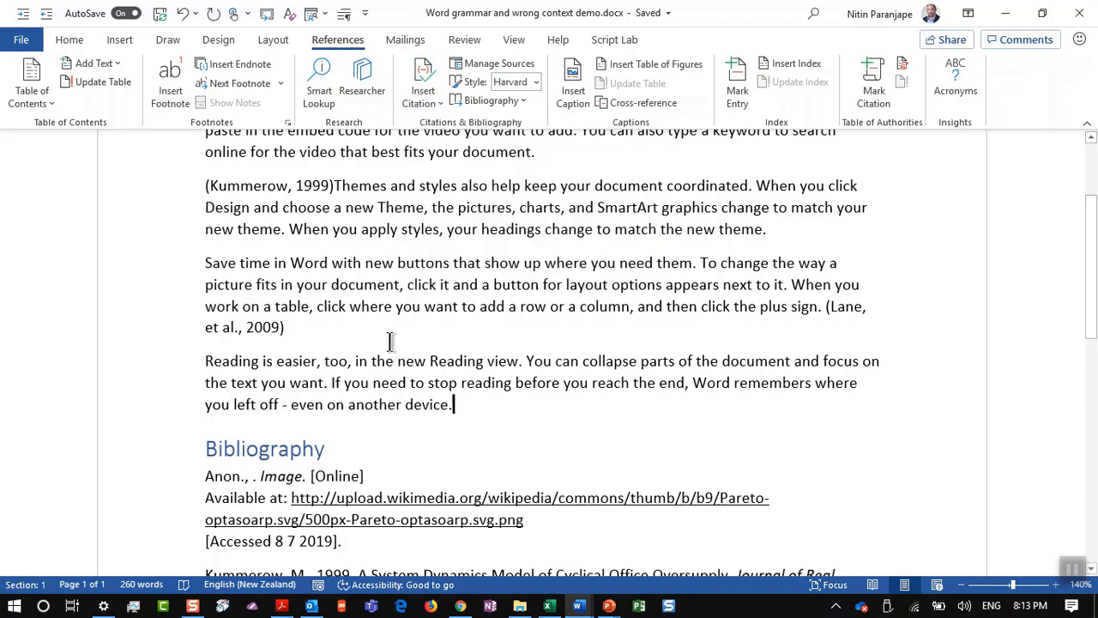
left_click(474, 67)
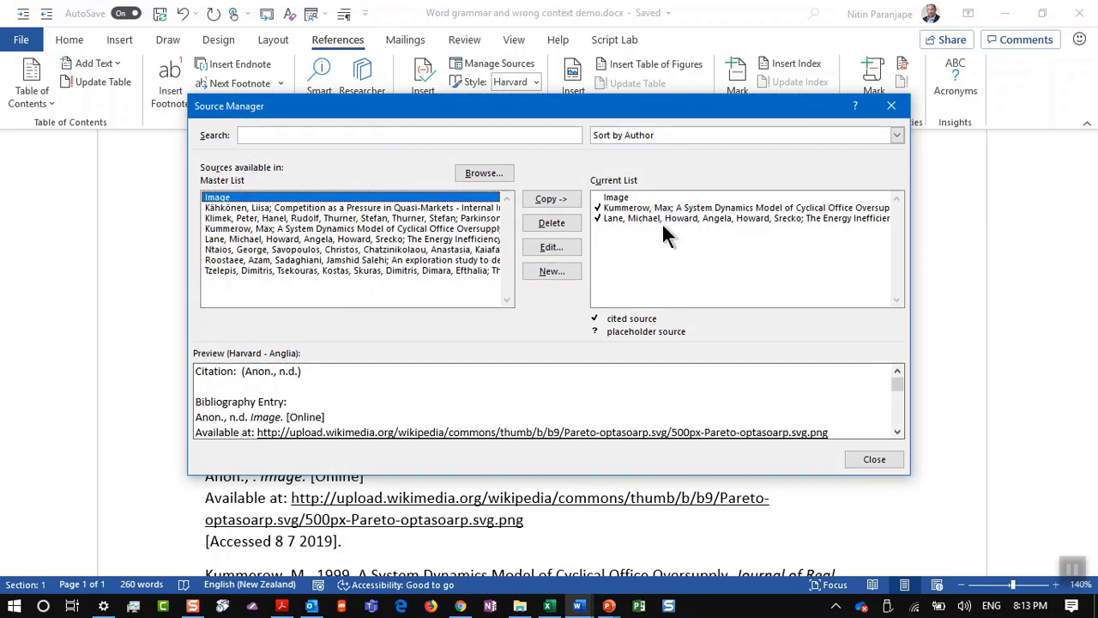
Step: Copy the Lane 2009 source (overwriting) and the Roostaee & Sadaghiani 2013 study into the document's sources
left_click(403, 269, "shift")
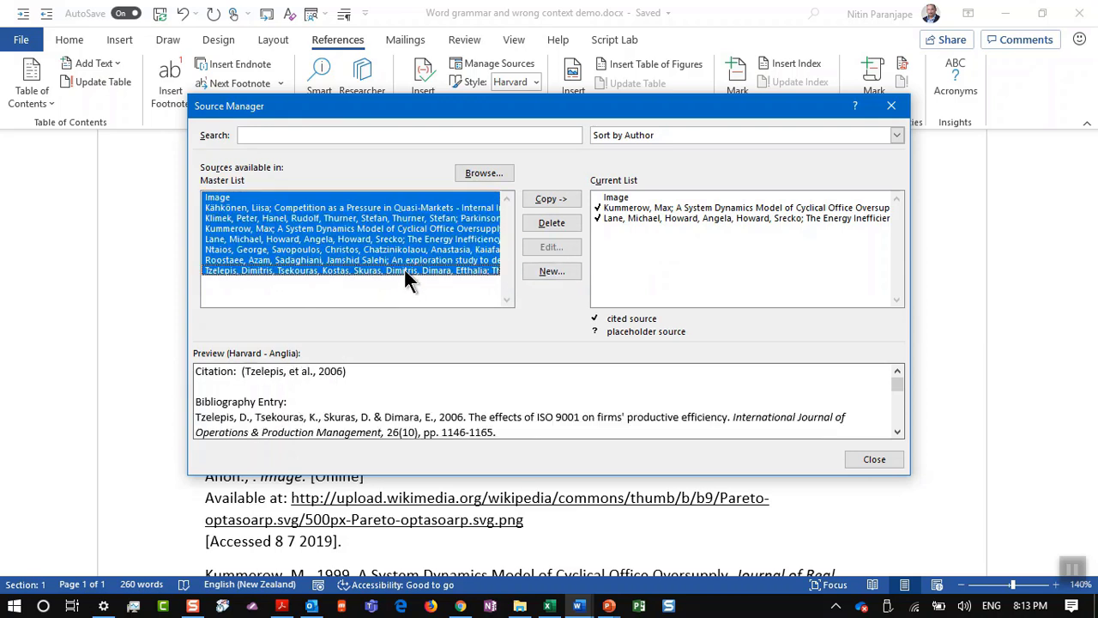
left_click(416, 239)
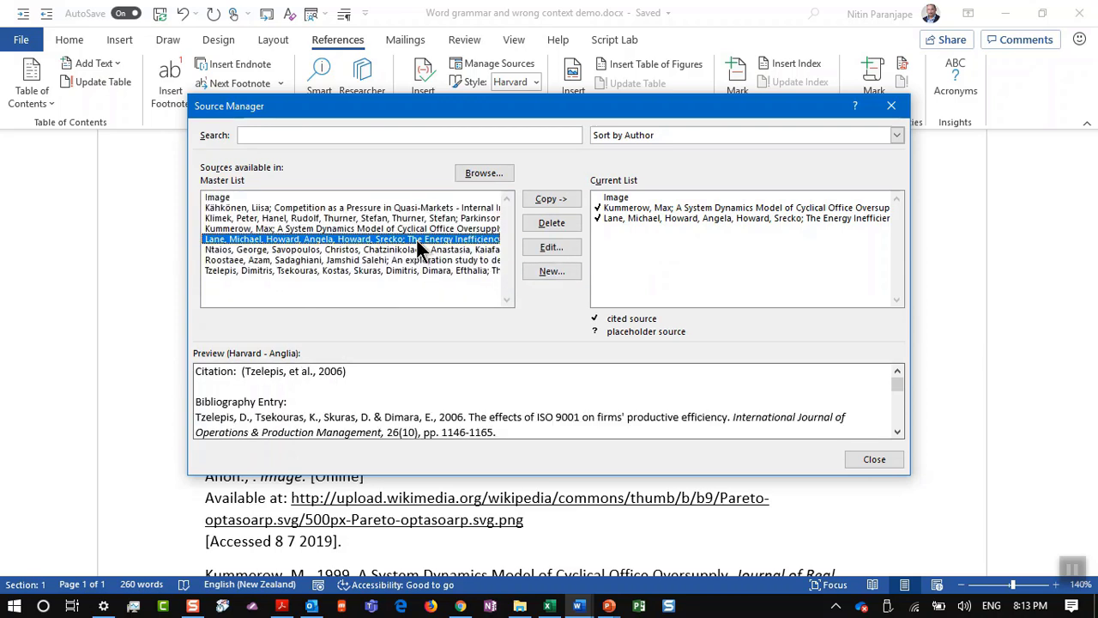
left_click(569, 201)
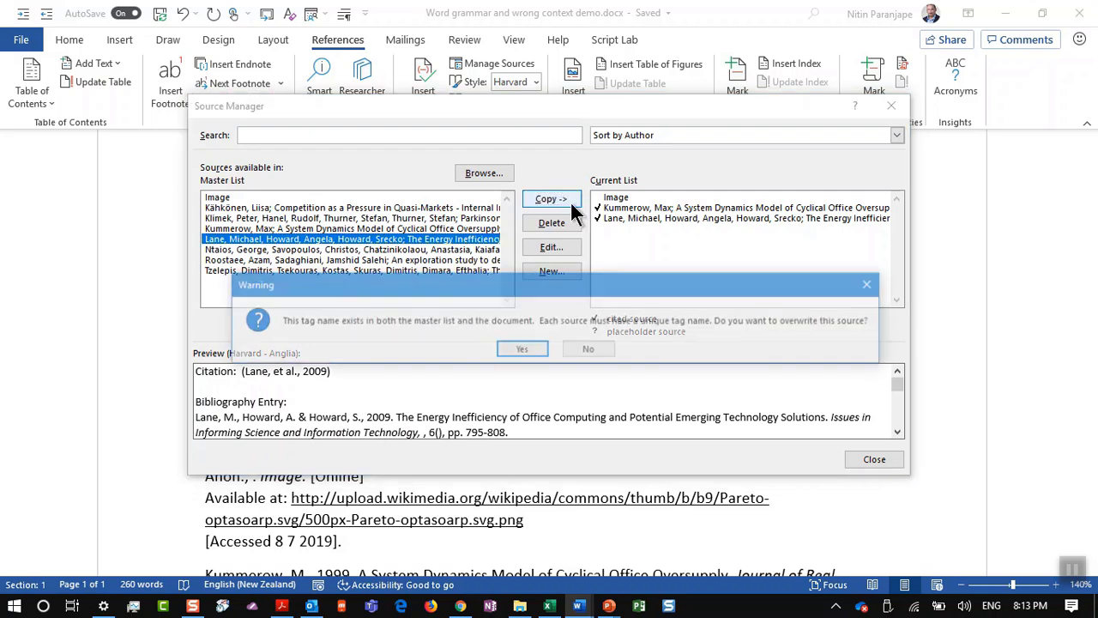
left_click(521, 350)
left_click(388, 260)
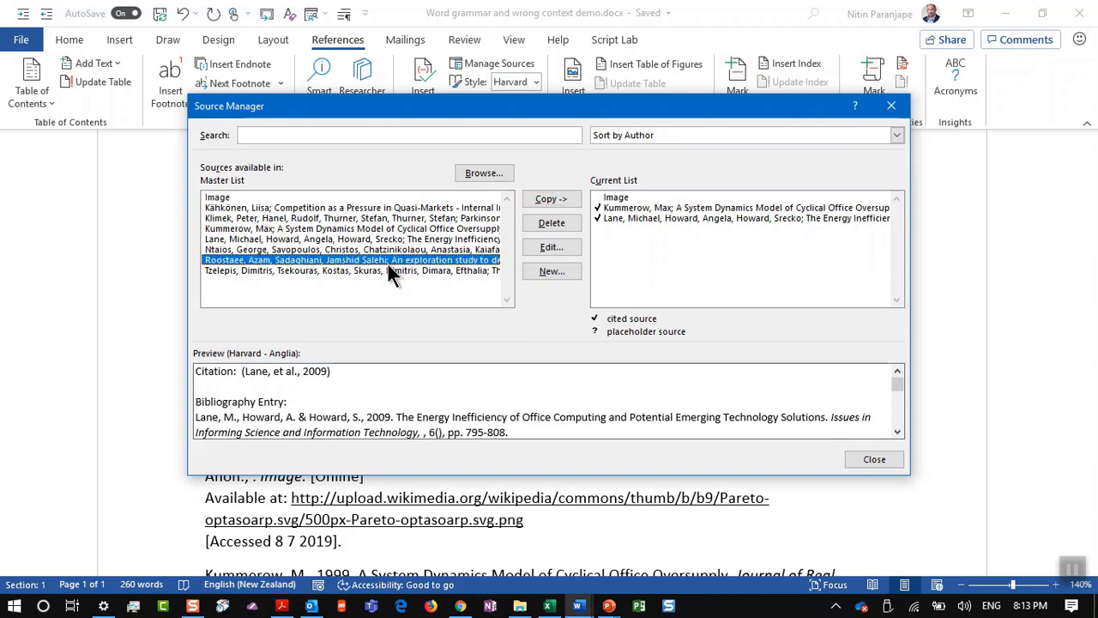
left_click(551, 199)
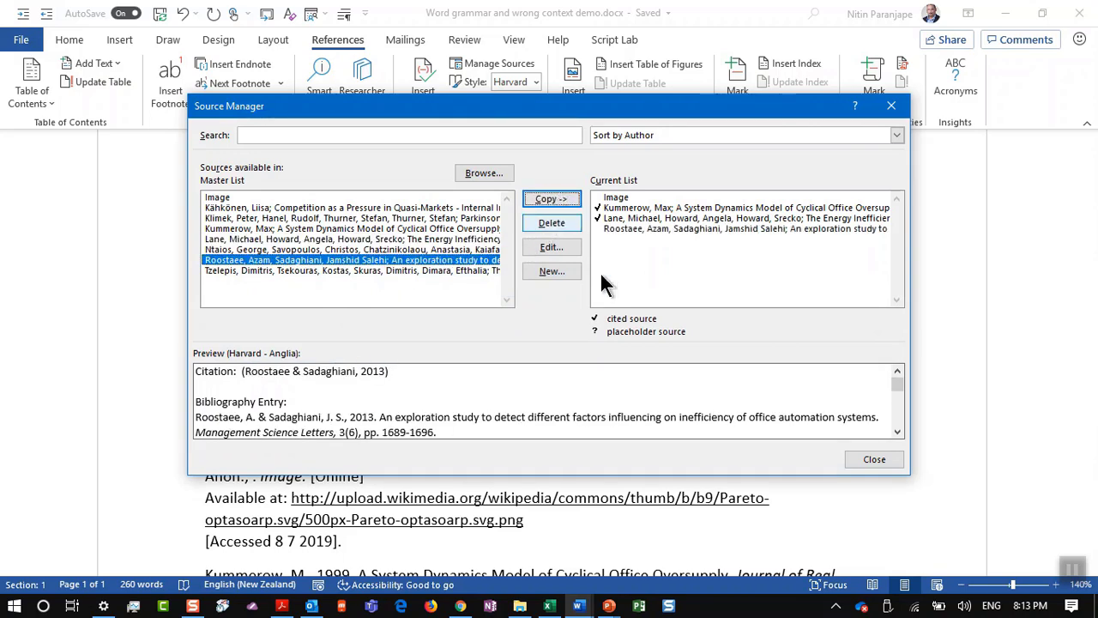
left_click(866, 456)
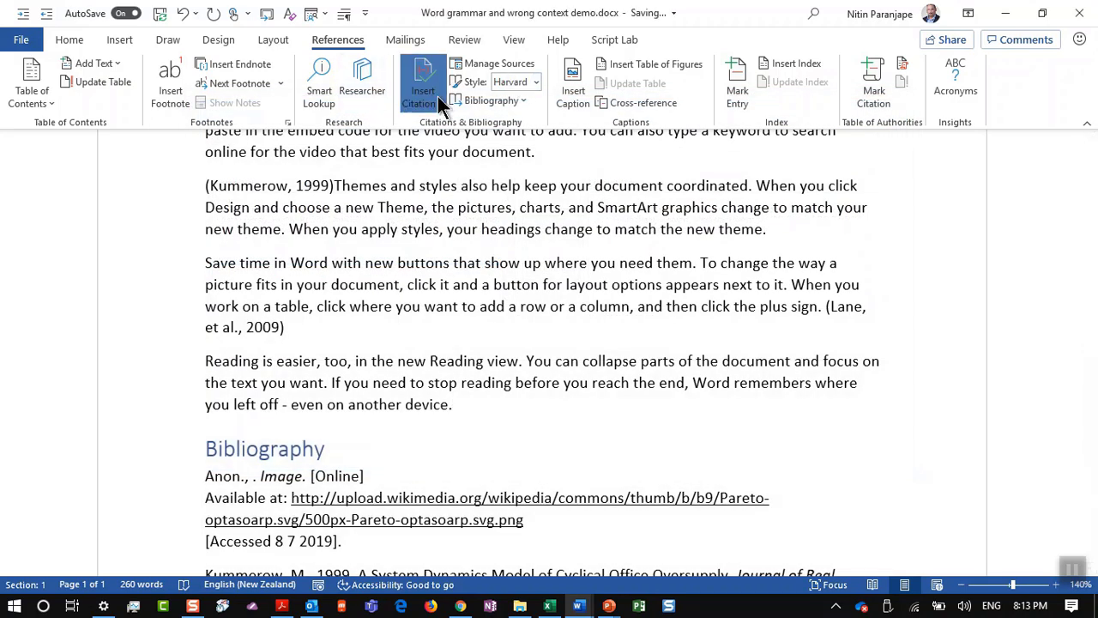
Step: Cite the Roostaee & Sadaghiani 2013 study at the last paragraph's end and delete the old bibliography
left_click(434, 96)
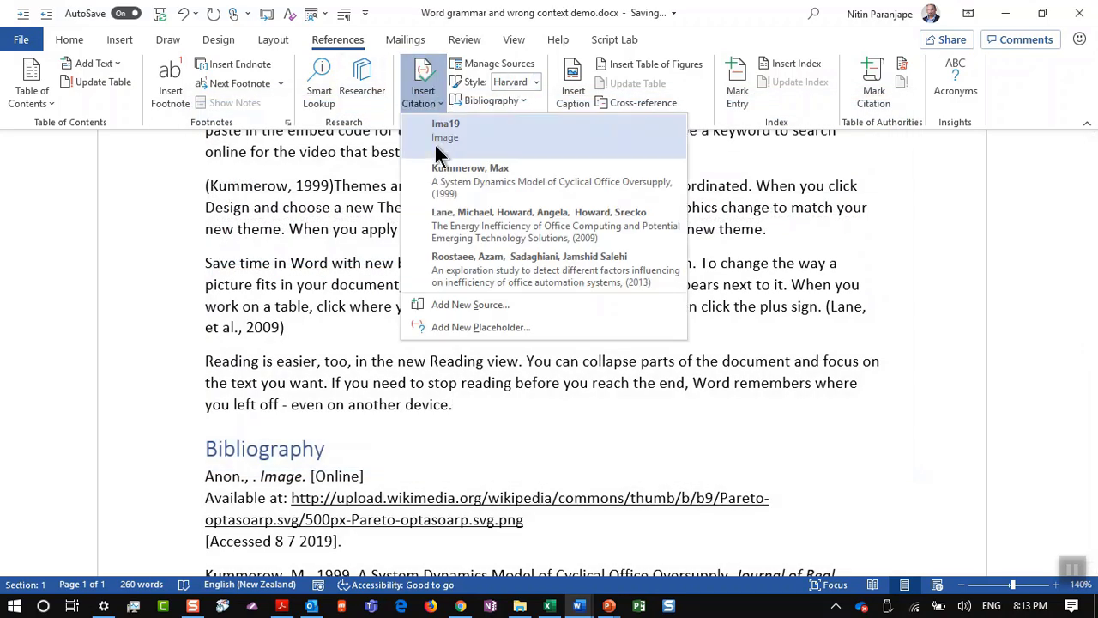
left_click(483, 270)
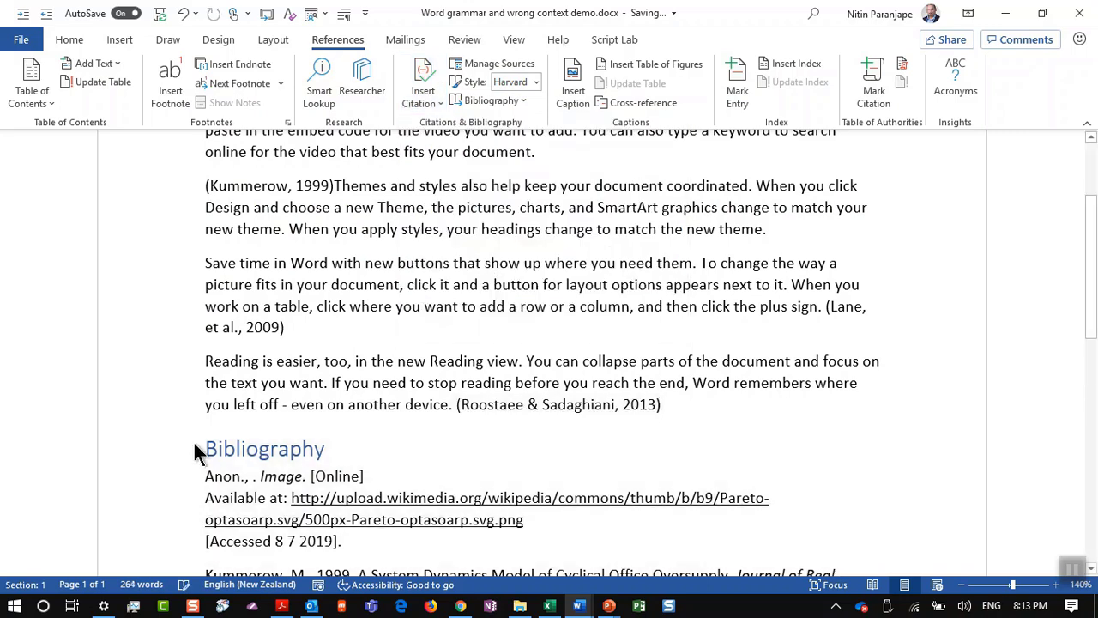
left_click_drag(201, 448, 343, 601)
key("Delete")
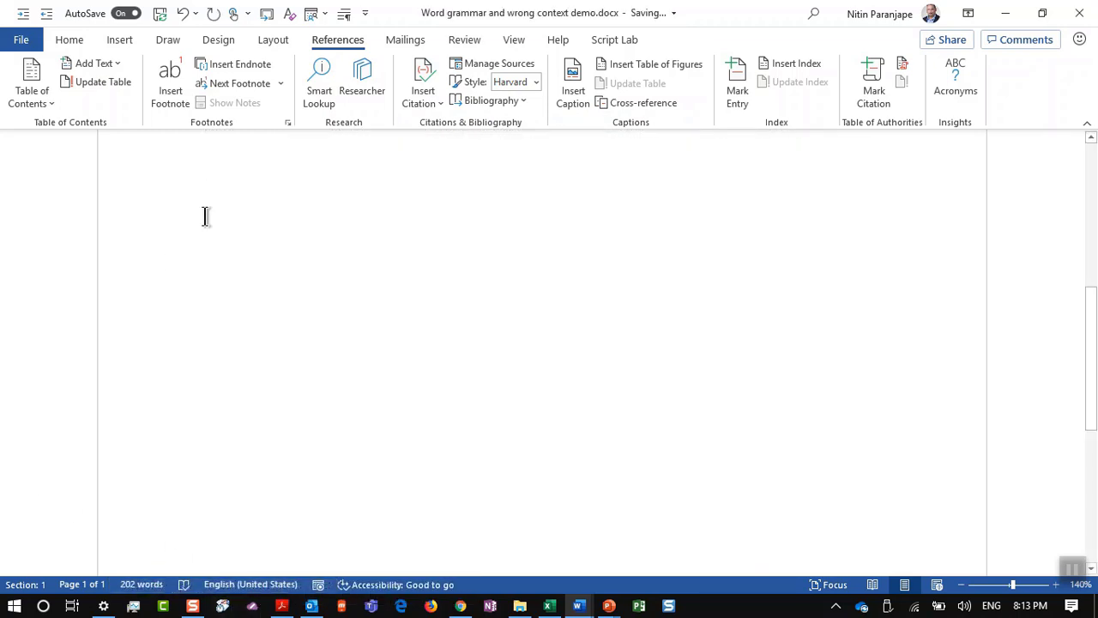
Step: Return to the References tab and open the Bibliography layouts gallery
scroll(307, 120, "up", 3)
scroll(317, 394, "up", 5)
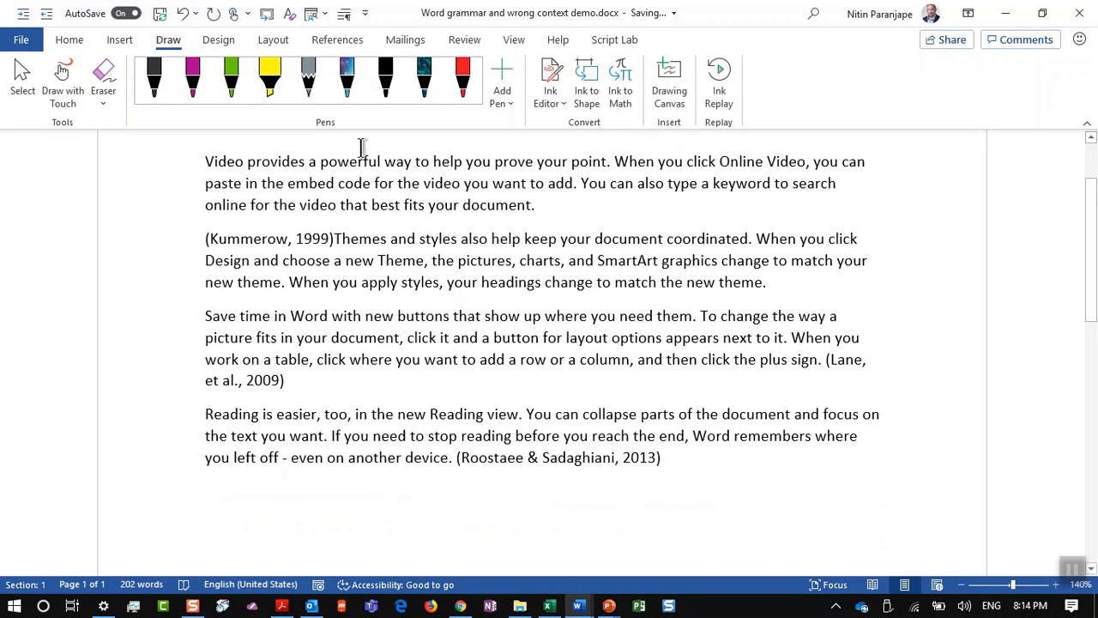
left_click(337, 42)
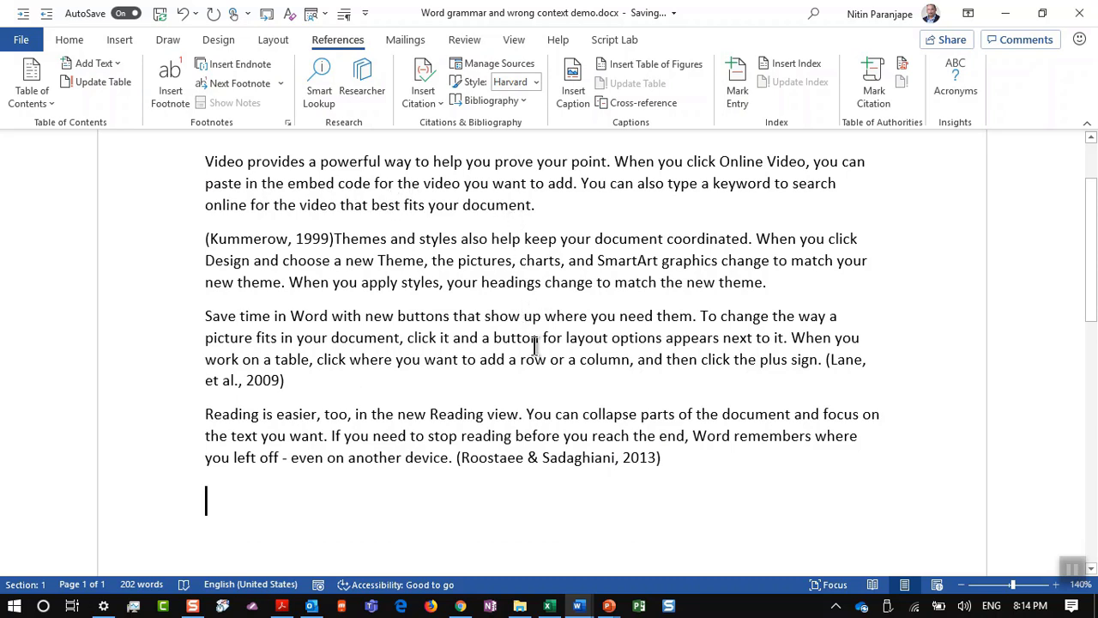
left_click(523, 101)
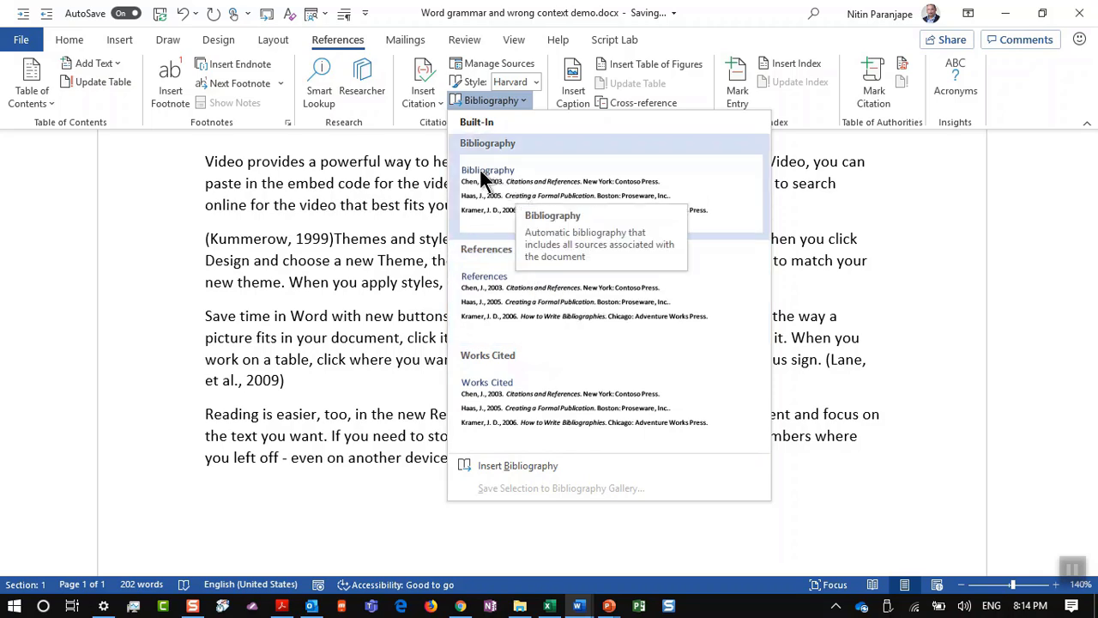
Step: Insert the built-in Bibliography listing the Image, Kummerow, Lane and Roostaee & Sadaghiani sources
left_click(510, 188)
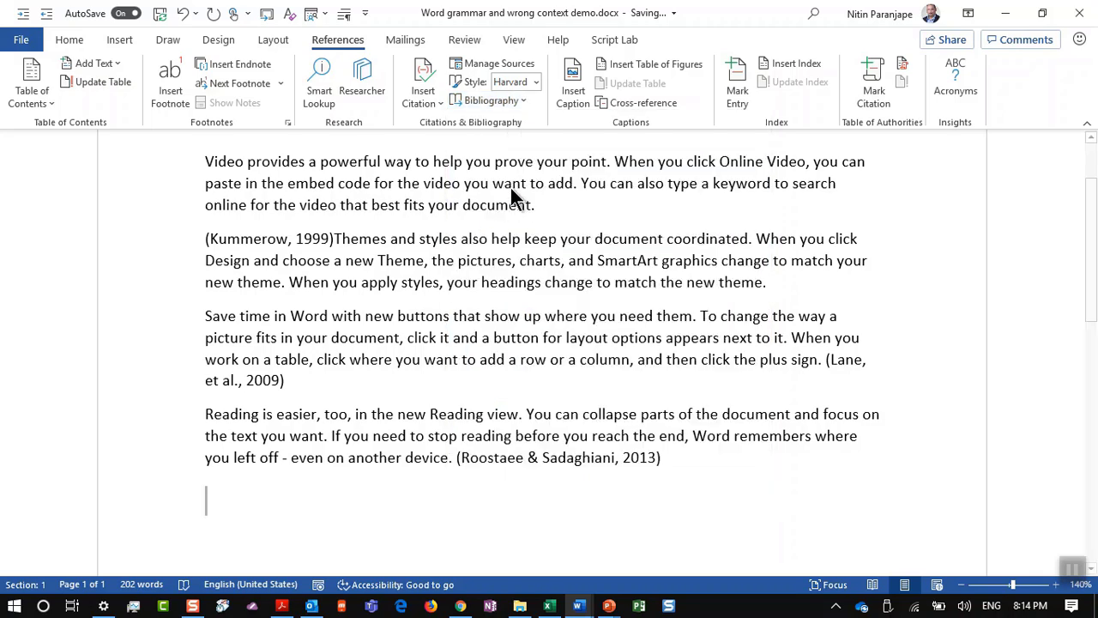
scroll(412, 369, "up", 4)
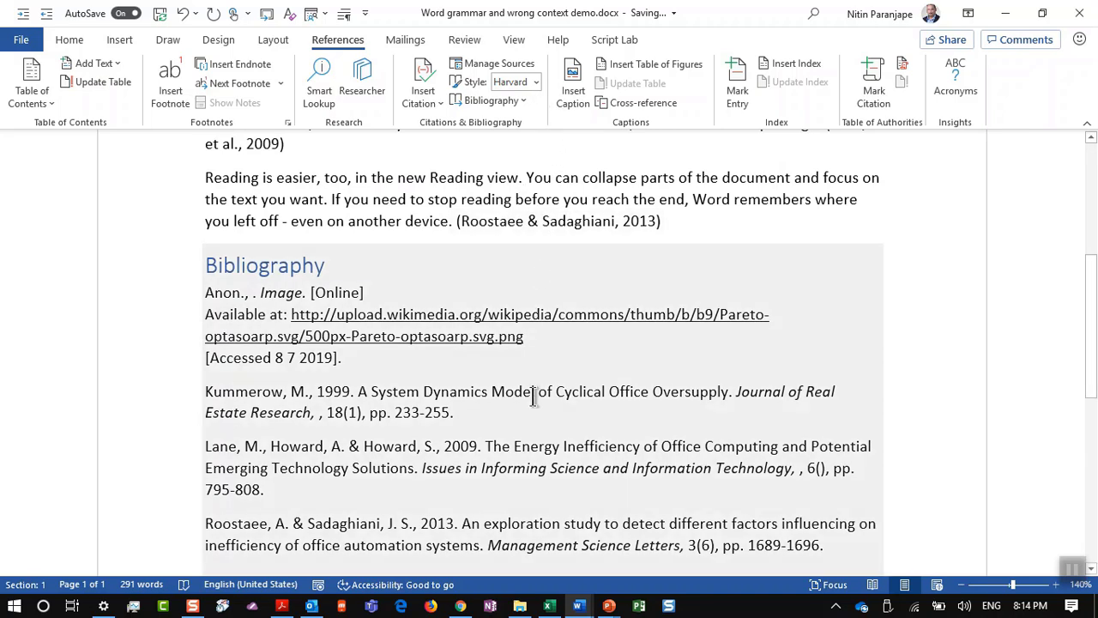
Step: Cycle the citation style through APA and Harvard - Anglia, ending on IEEE, then switch to PowerPoint
left_click(536, 82)
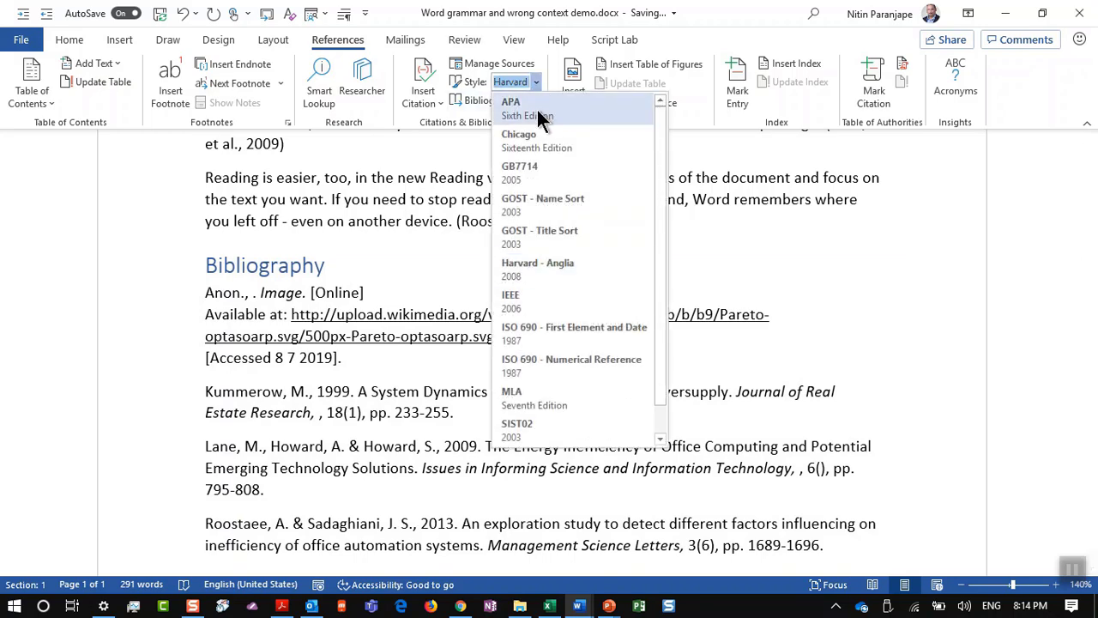
left_click(541, 120)
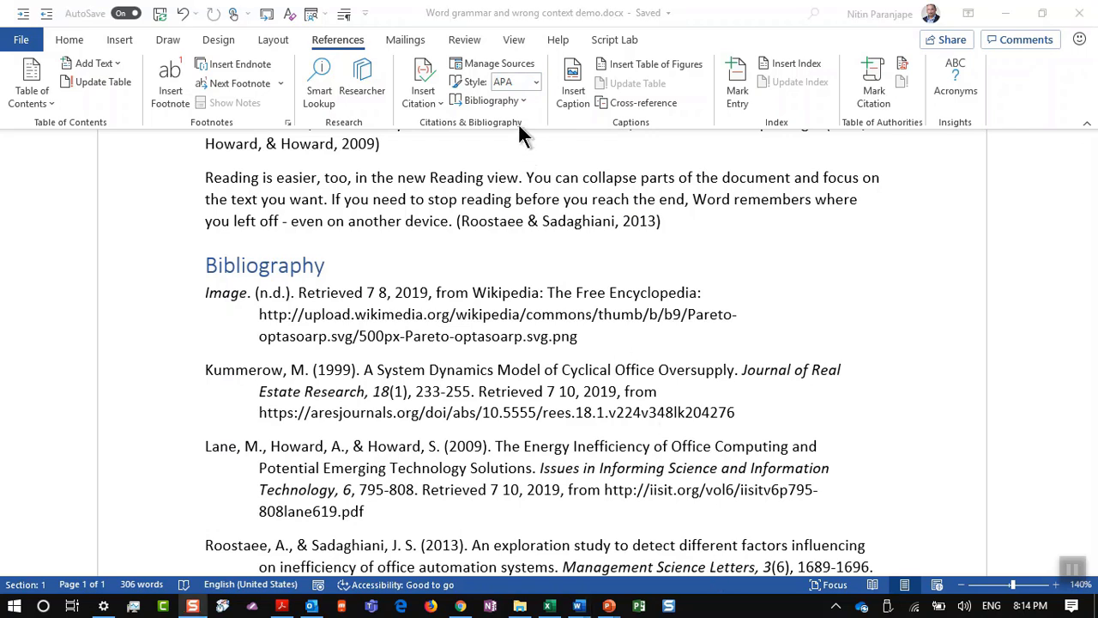
left_click(540, 74)
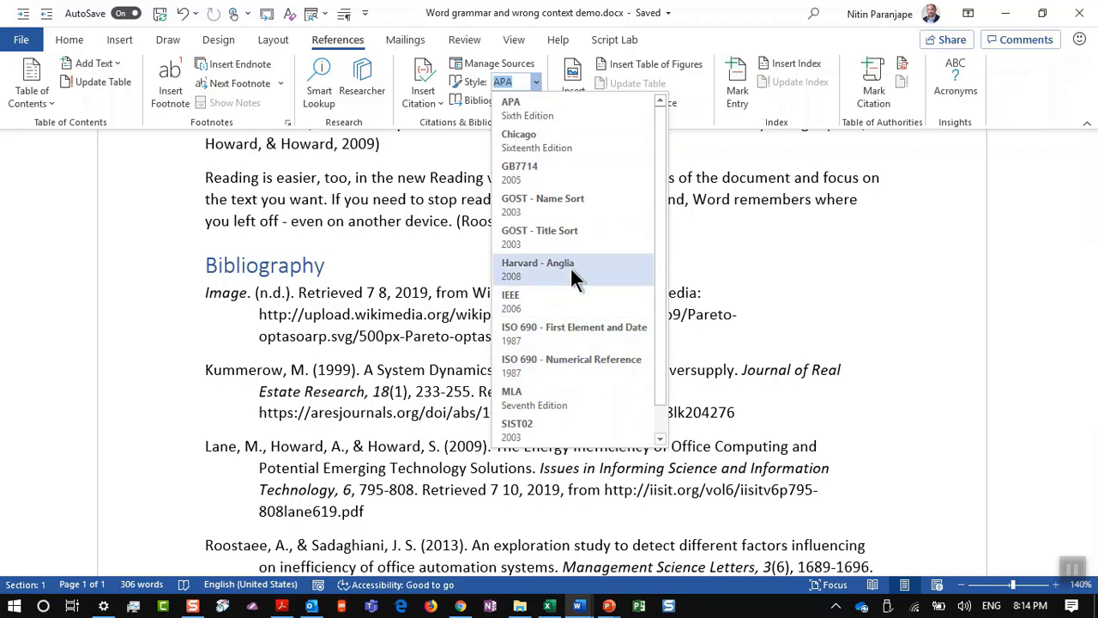
left_click(570, 263)
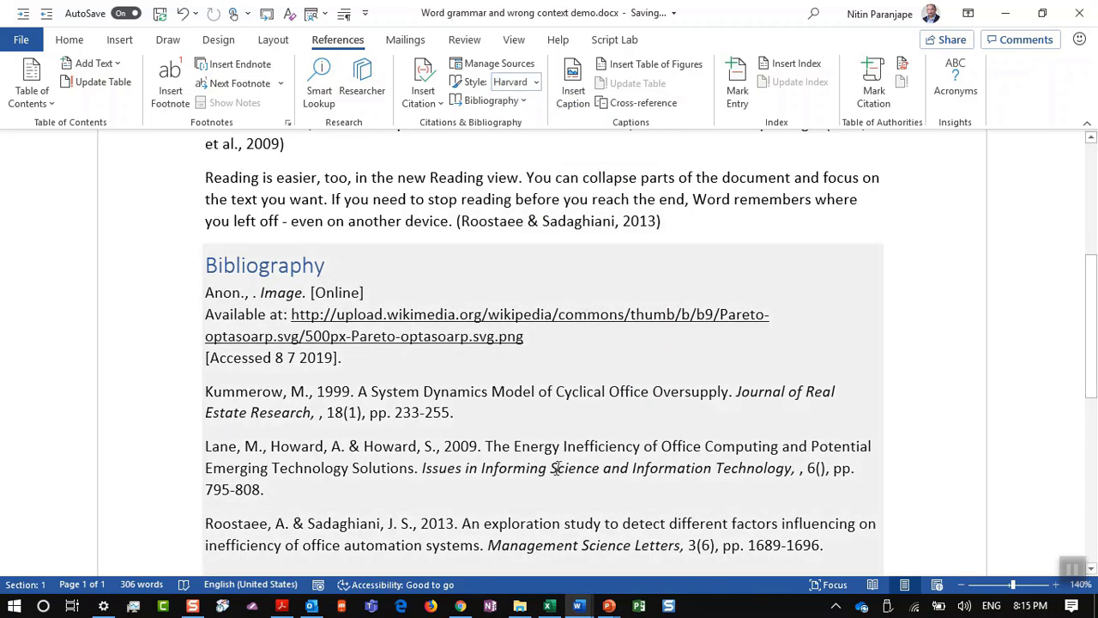
left_click(536, 84)
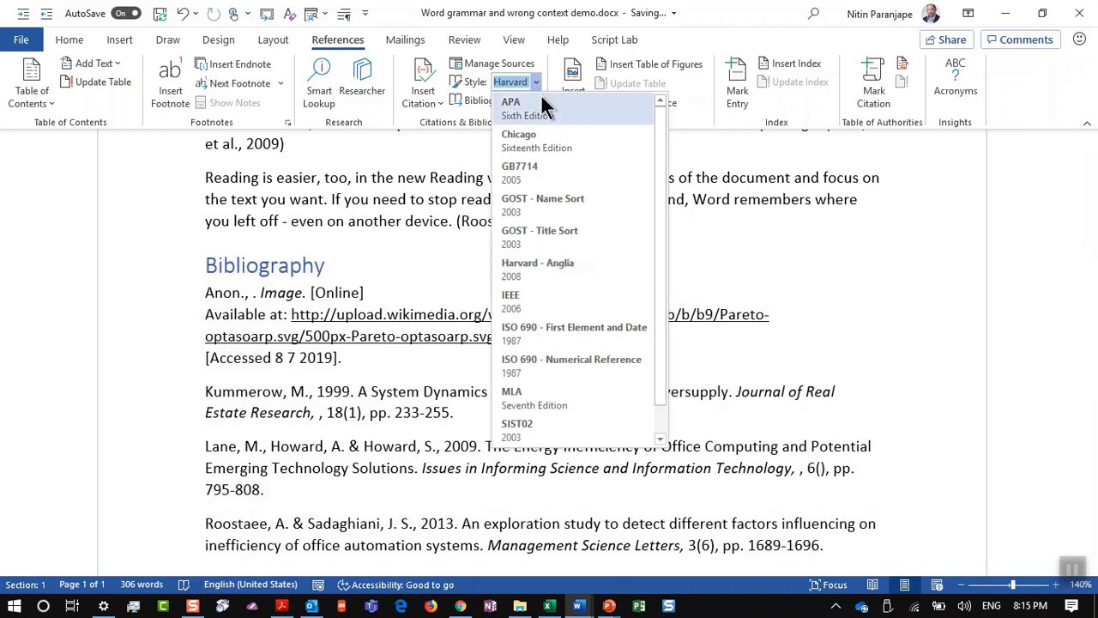
key("Escape")
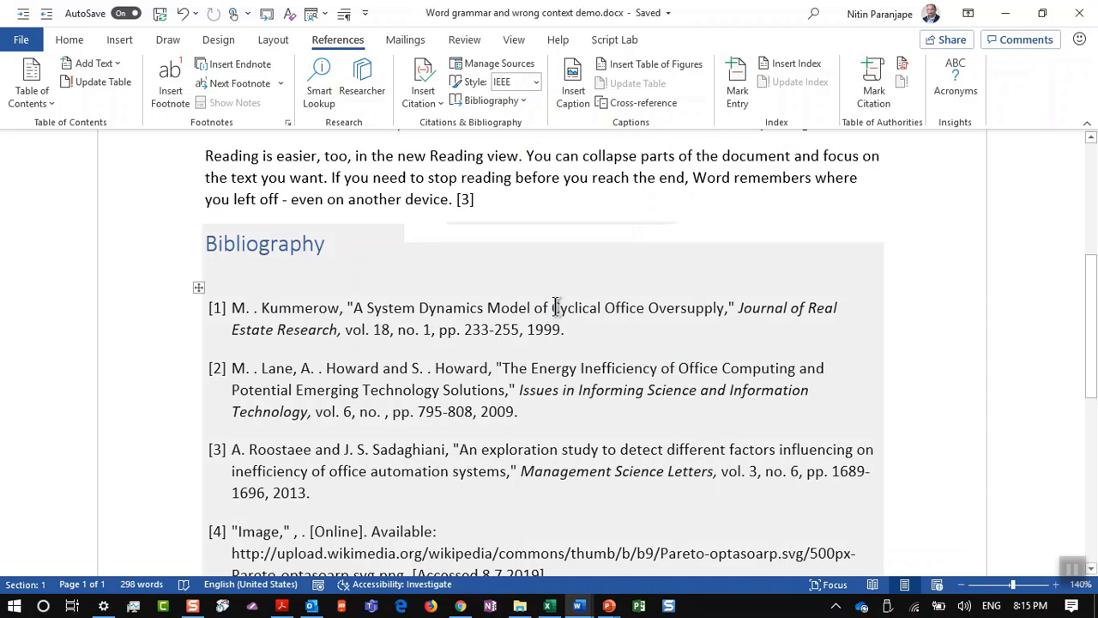
key("alt+Tab")
key("alt+Tab")
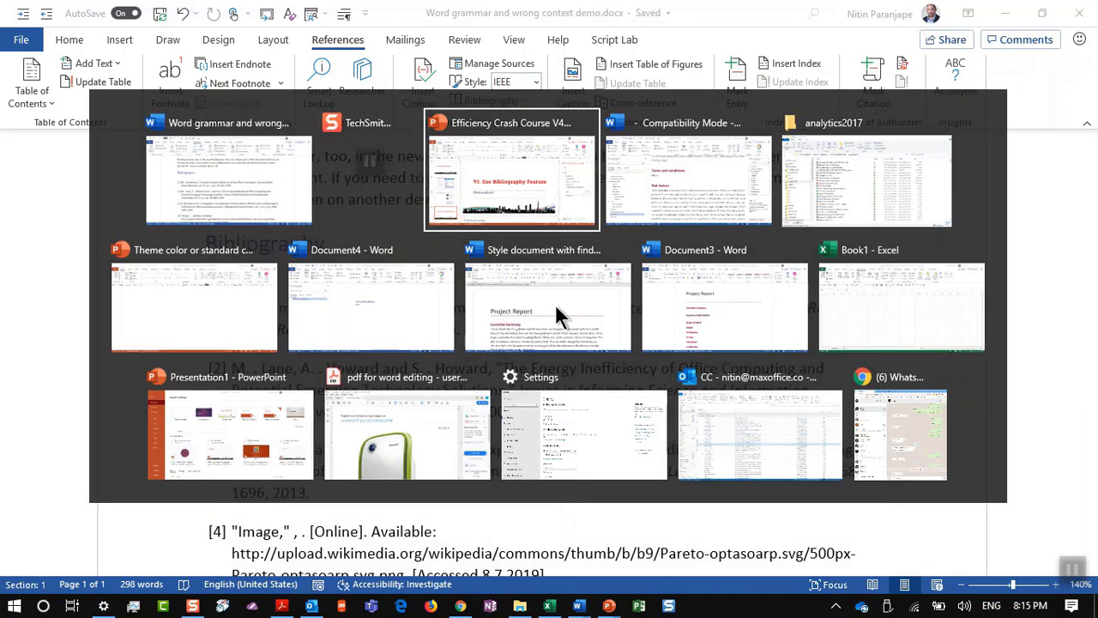
Step: Display slide 157, '94. How to zoom out in Word - multiple pages'
scroll(136, 419, "down", 2)
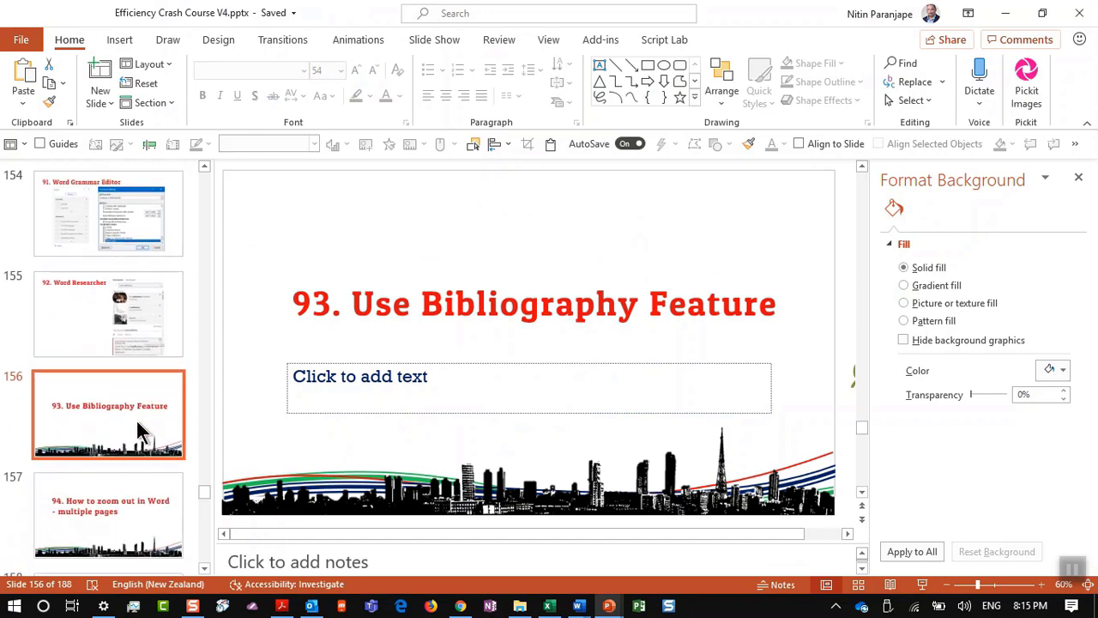
left_click(130, 506)
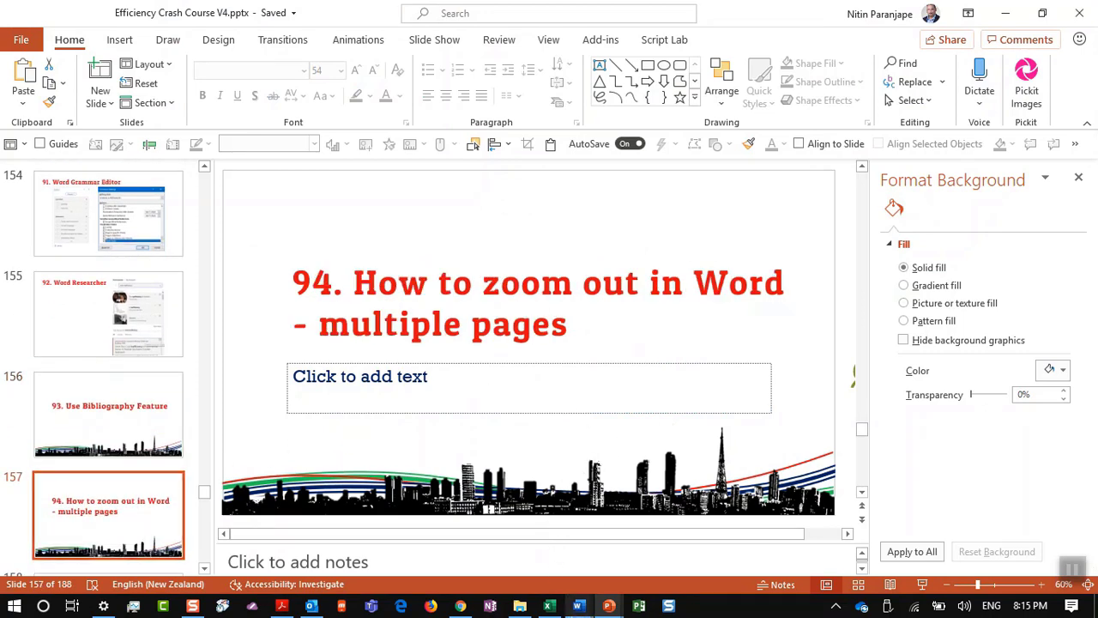
Step: Bring the Compatibility Mode report forward and zoom out with Ctrl+scroll on the View tab
mouse_move(577, 605)
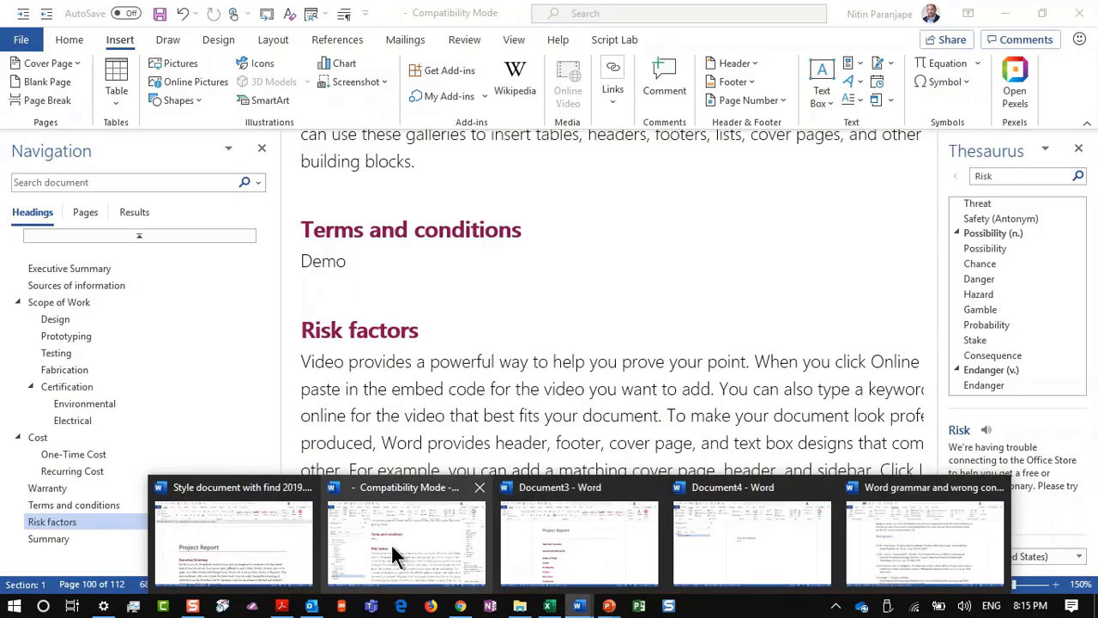
left_click(390, 543)
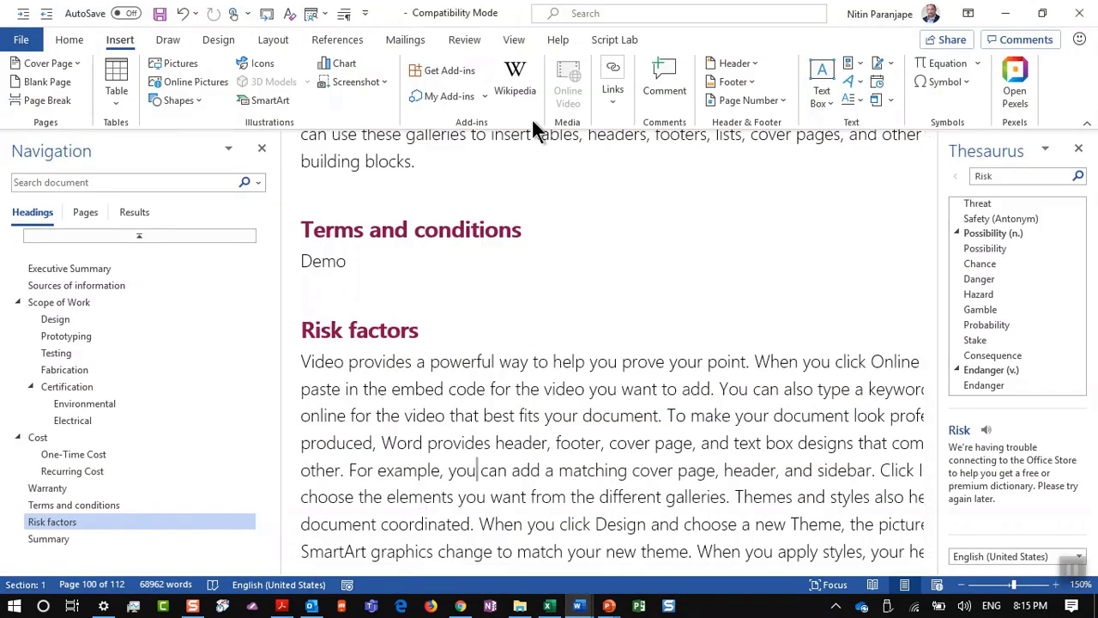
key("alt+w")
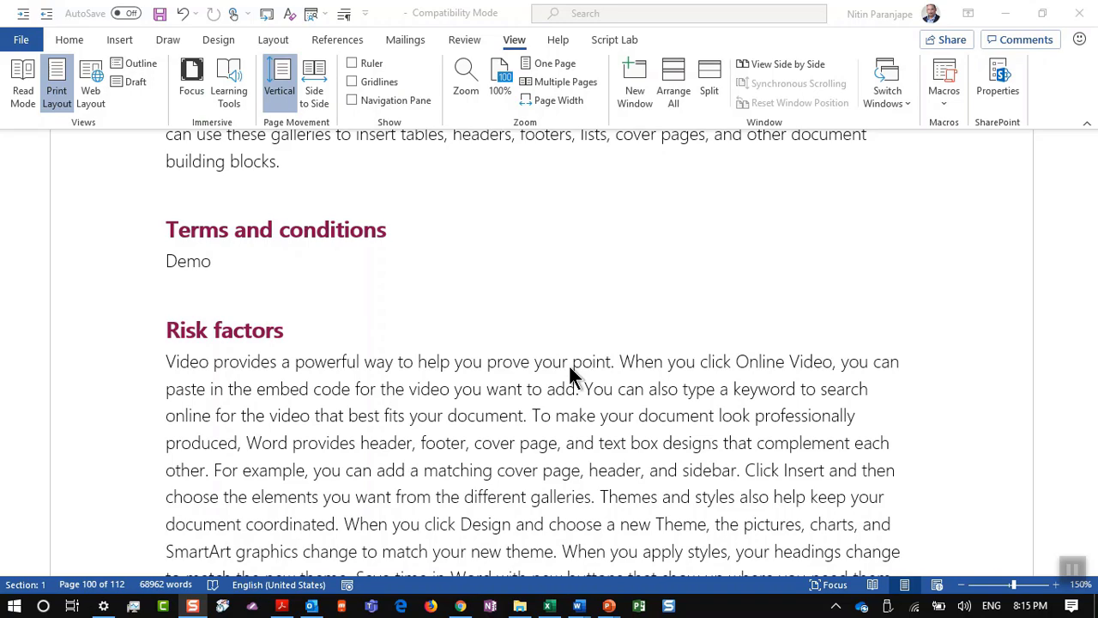
scroll(568, 363, "down", 7, "ctrl")
scroll(568, 367, "down", 5, "ctrl")
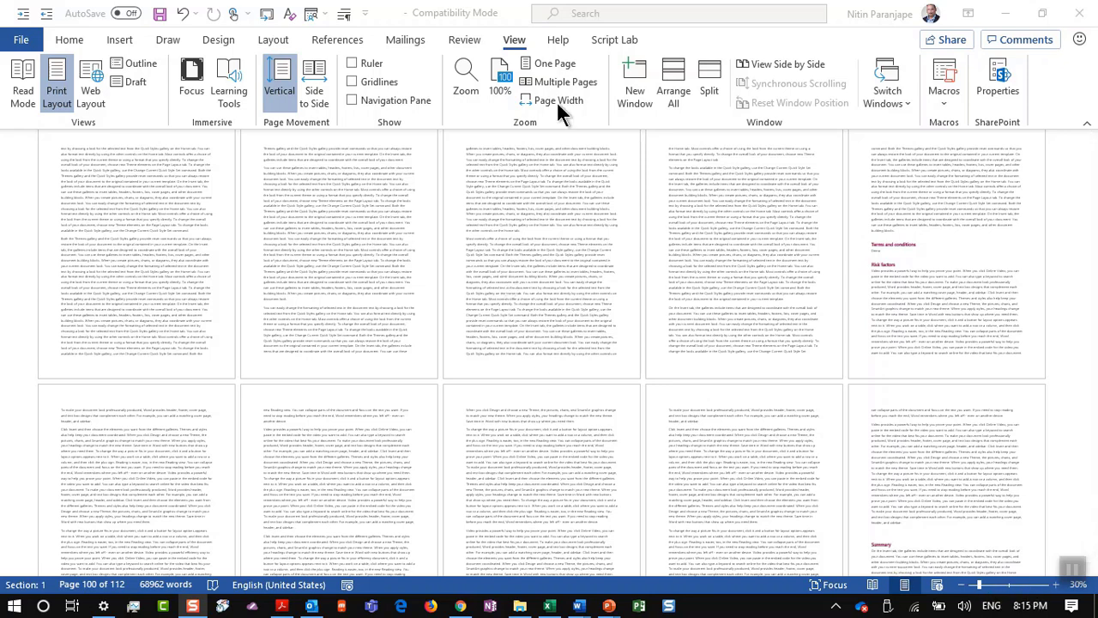
Step: Show the 112-page report as One Page, then as Multiple Pages, and return to PowerPoint
left_click(554, 59)
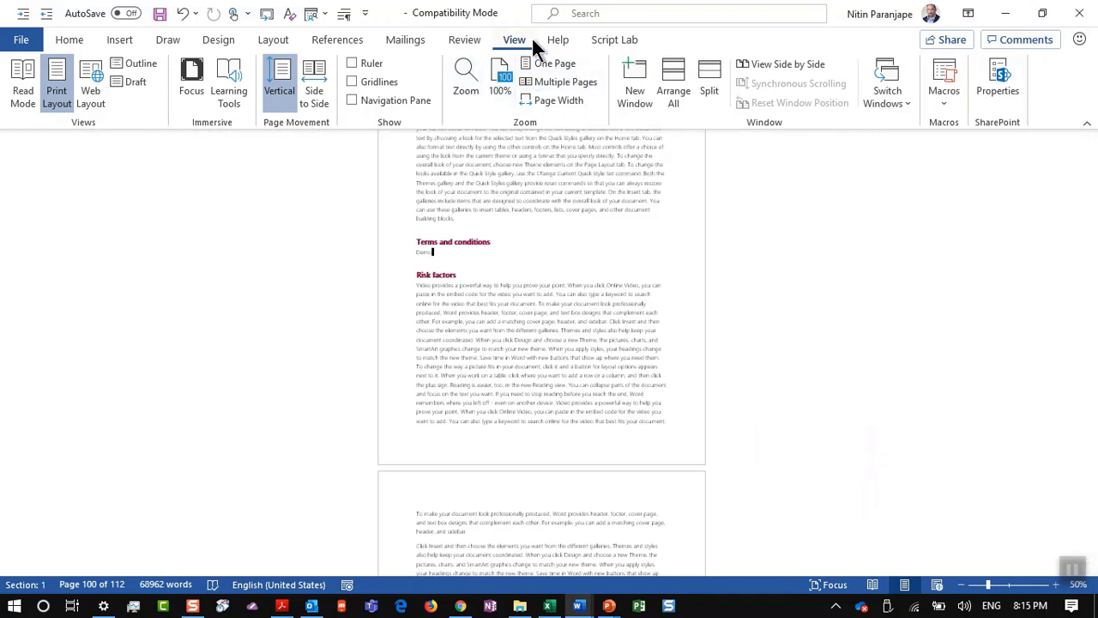
scroll(539, 317, "down", 4, "ctrl")
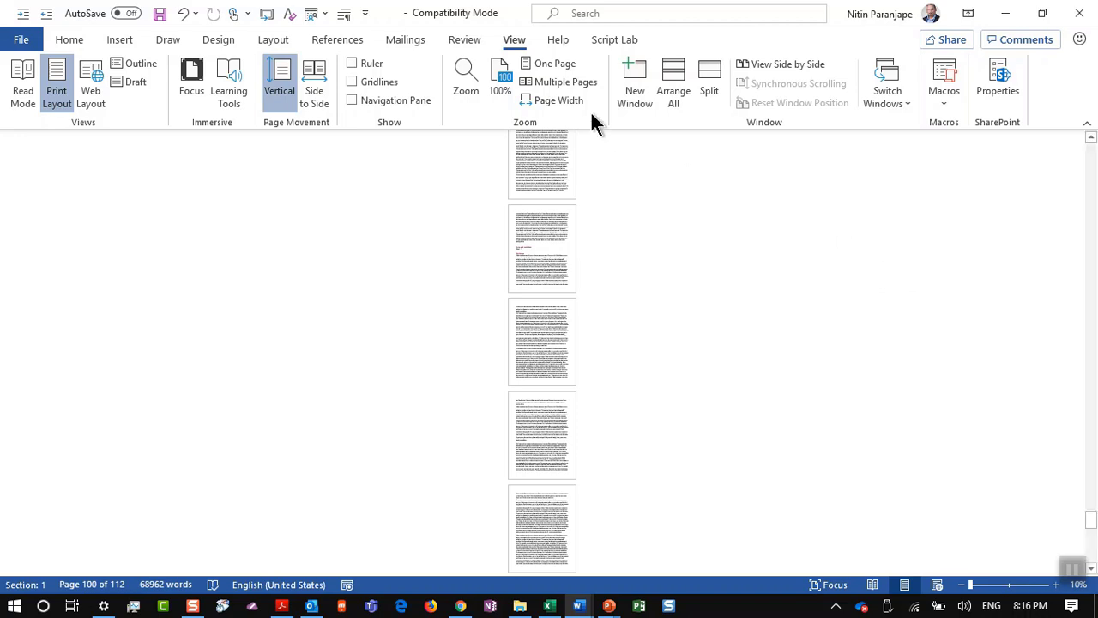
scroll(553, 245, "up", 1, "ctrl")
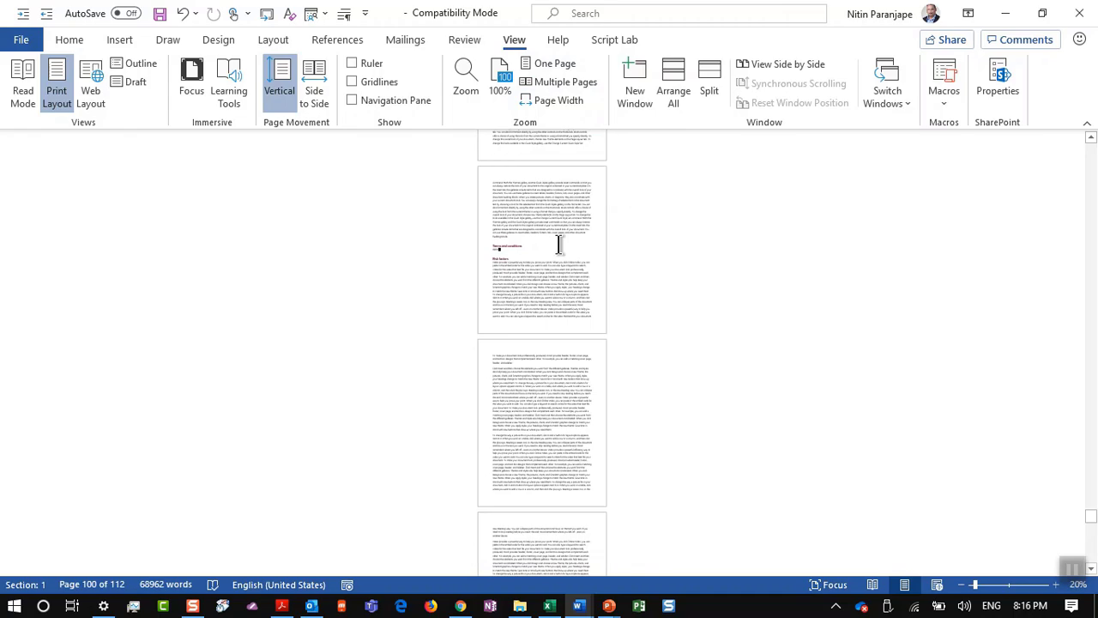
left_click(569, 82)
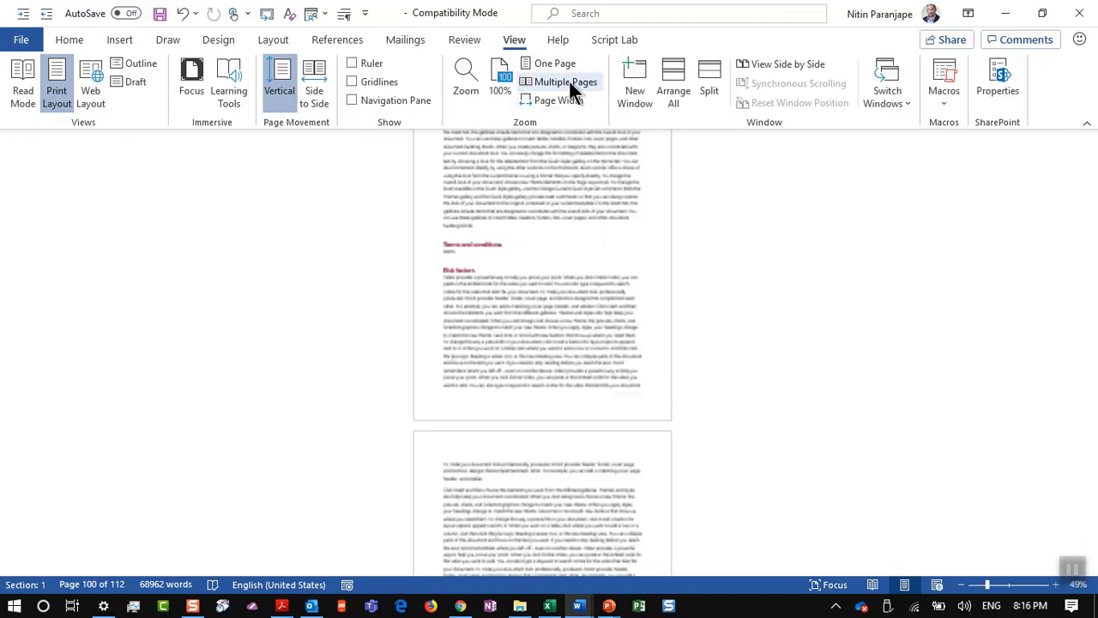
scroll(624, 336, "down", 4, "ctrl")
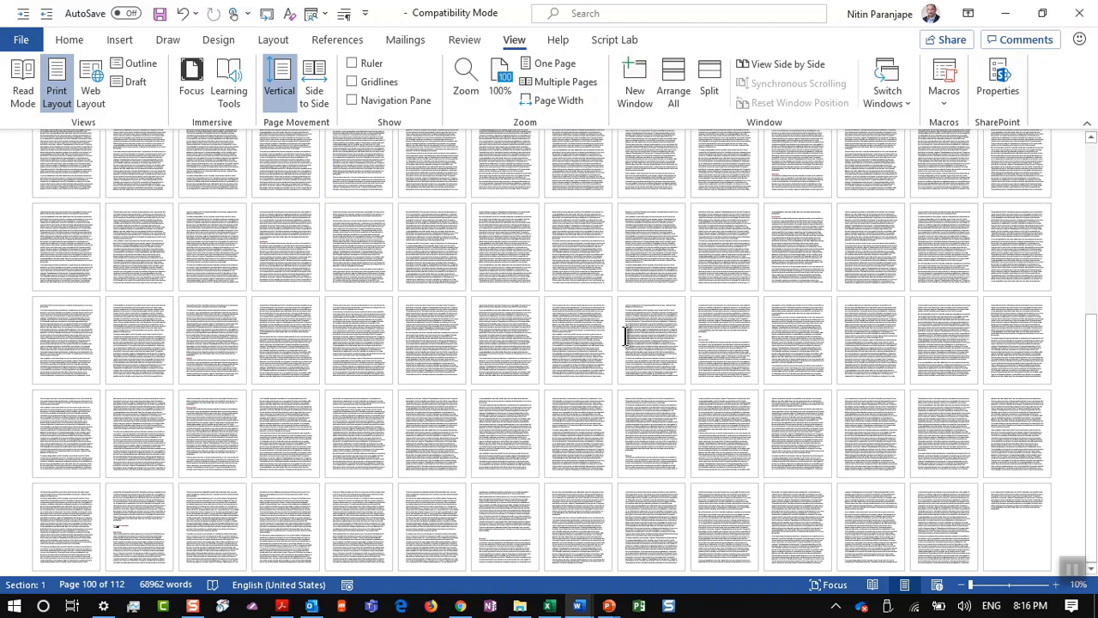
key("alt+Tab")
key("alt+Tab")
Step: Play slide 158, '95. Ask for inputs in Comments with @', full screen, then switch to Word
scroll(159, 344, "down", 1)
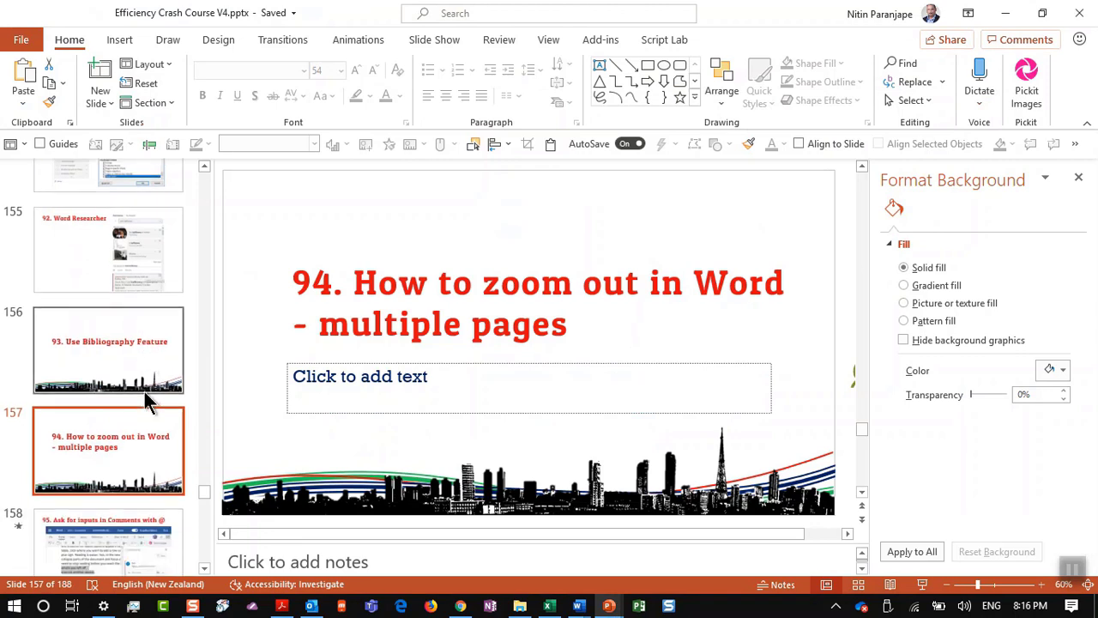
left_click(133, 506)
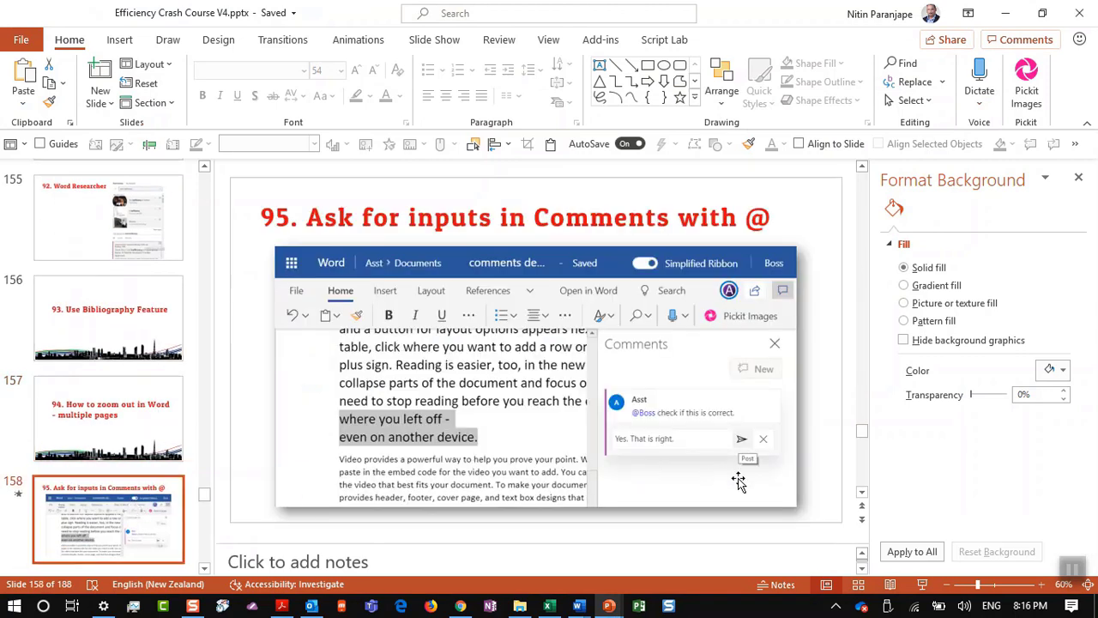
left_click(922, 584)
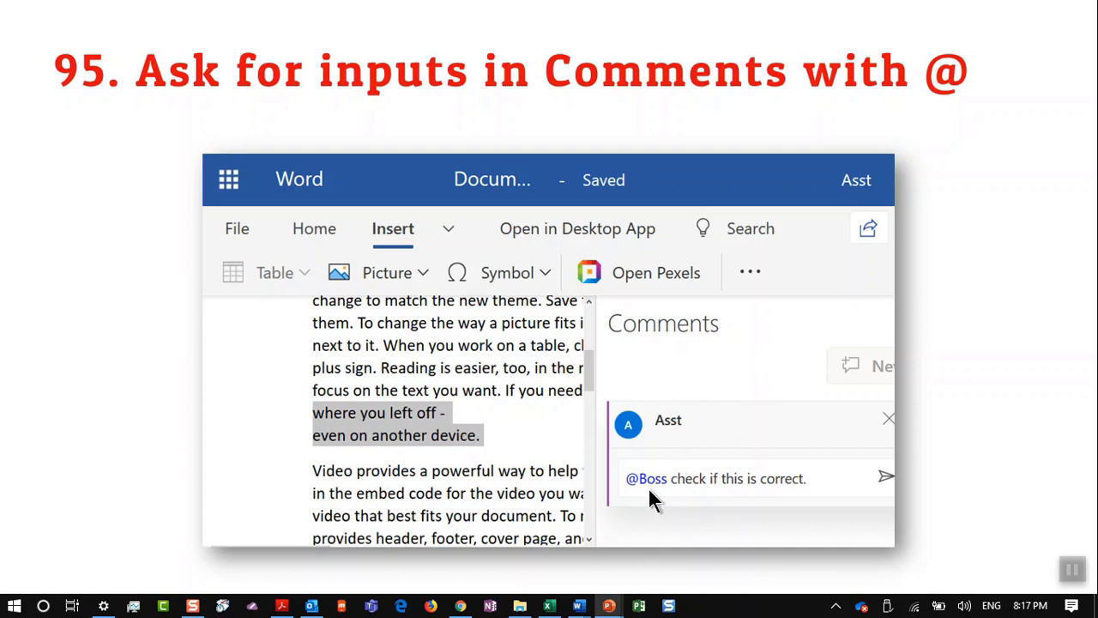
key("alt+Tab")
key("alt+Tab")
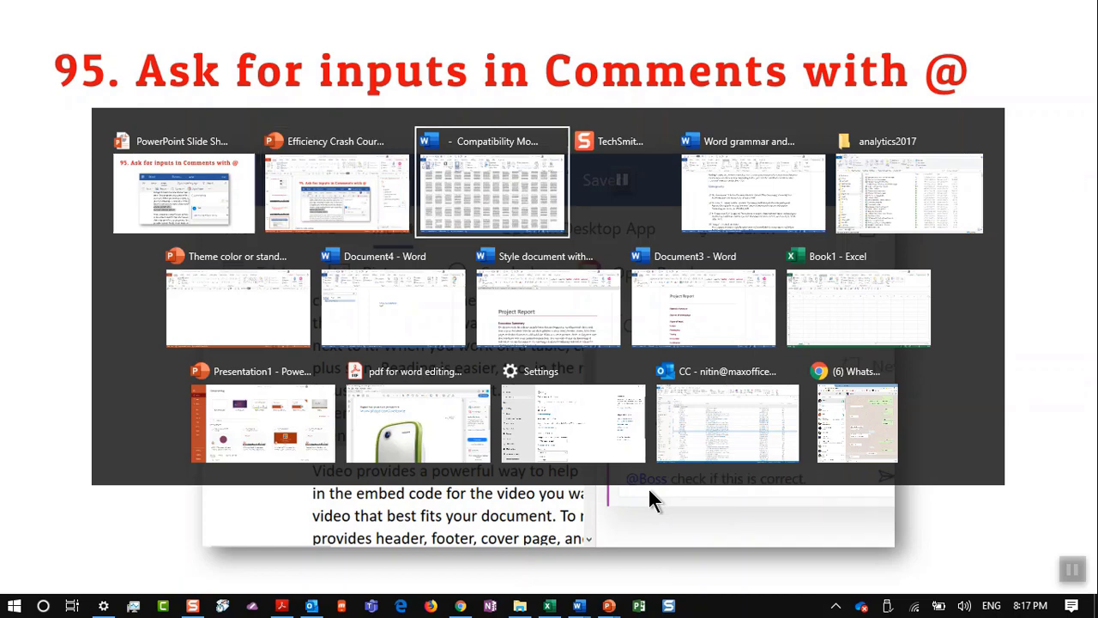
key("alt+Tab")
key("alt+Tab")
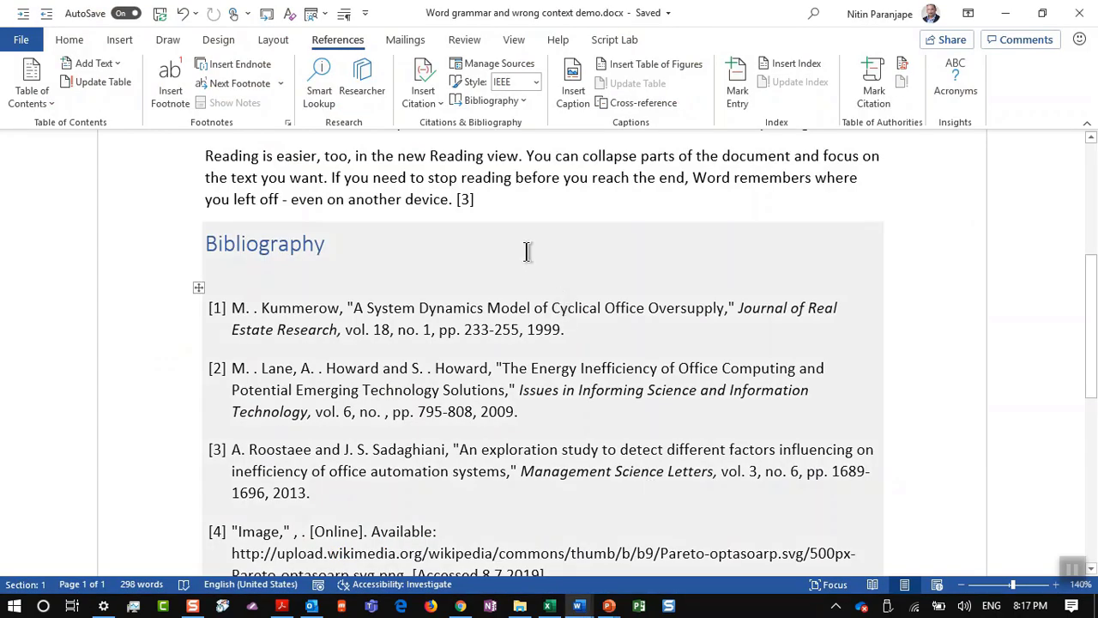
Step: Select the 'Reading is easier' paragraph and attach a new comment to it
left_click_drag(205, 156, 510, 210)
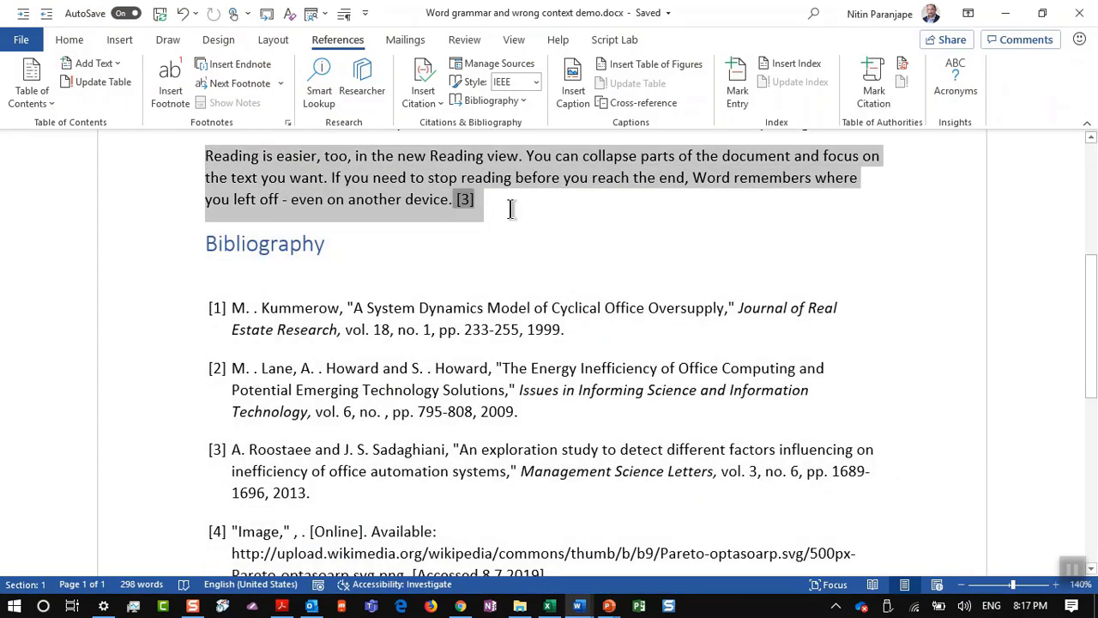
left_click(453, 44)
left_click(352, 94)
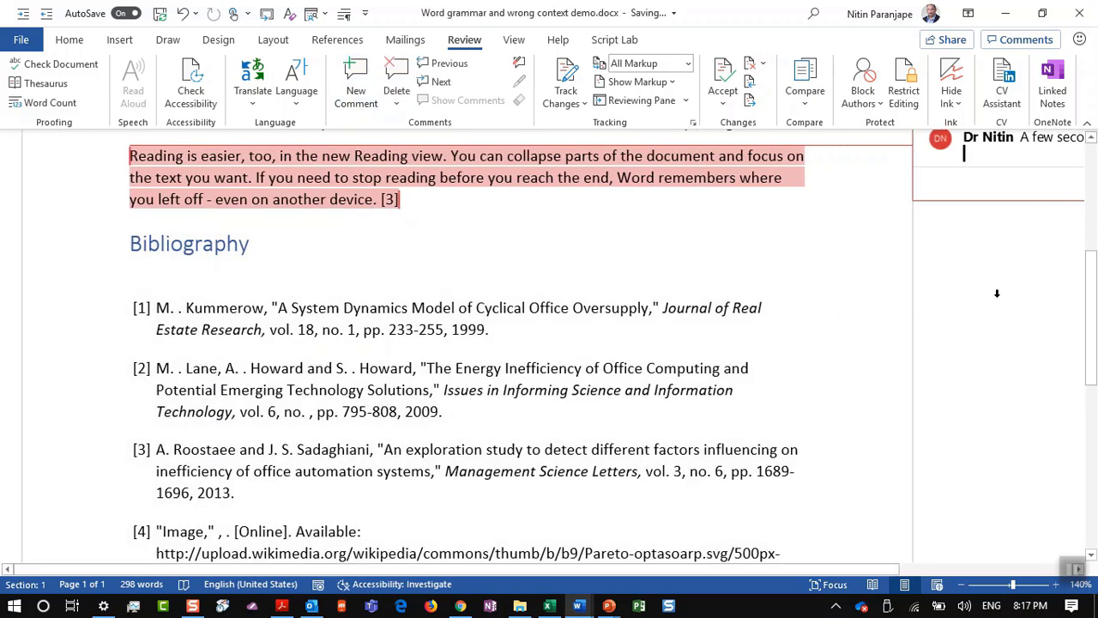
scroll(996, 295, "down", 2)
scroll(996, 297, "up", 3)
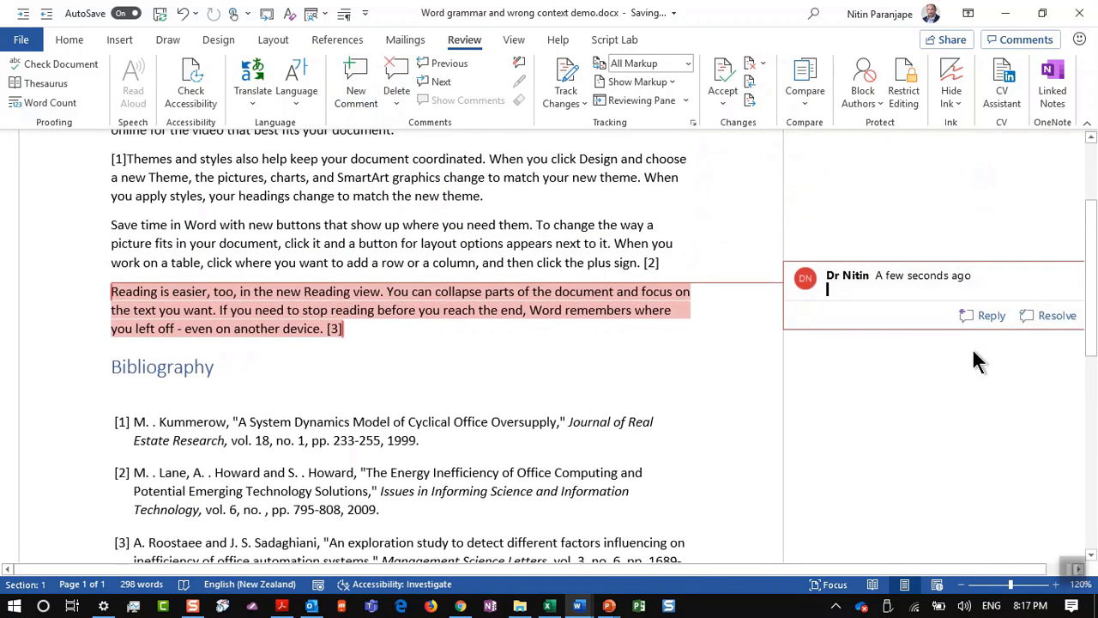
type("fdsfds")
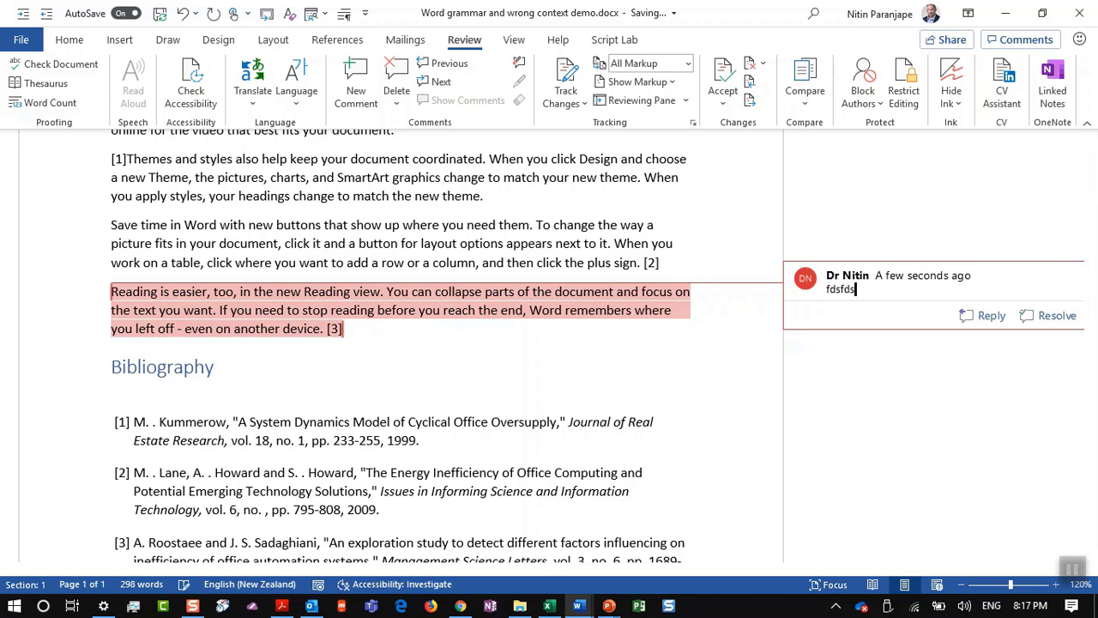
key("BackSpace")
key("BackSpace")
key("BackSpace")
key("BackSpace")
key("BackSpace")
key("BackSpace")
type("@")
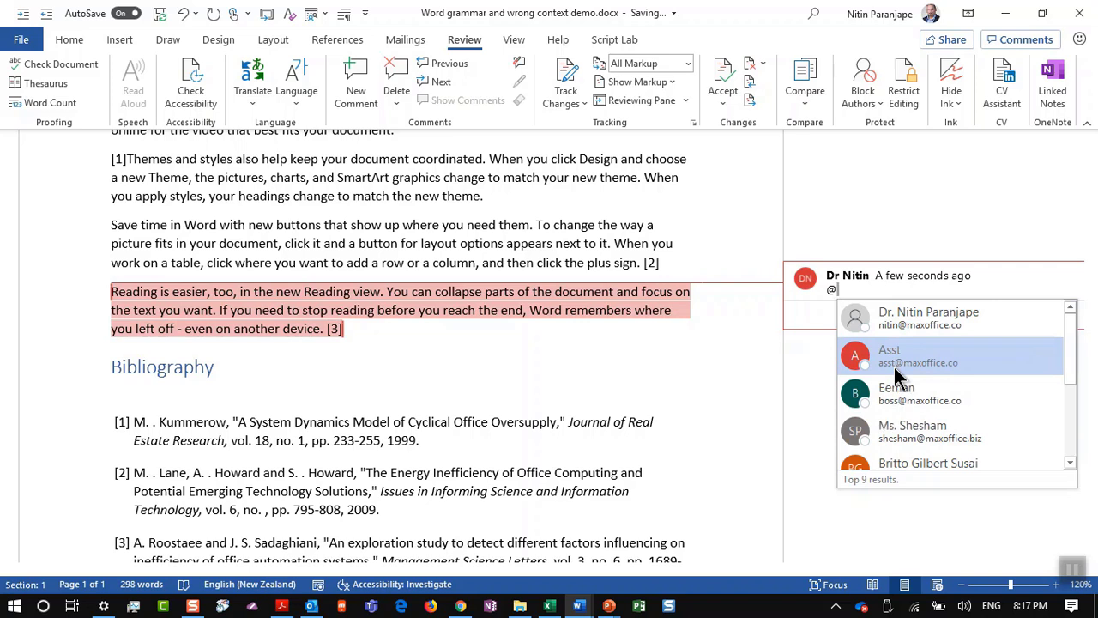
left_click(894, 367)
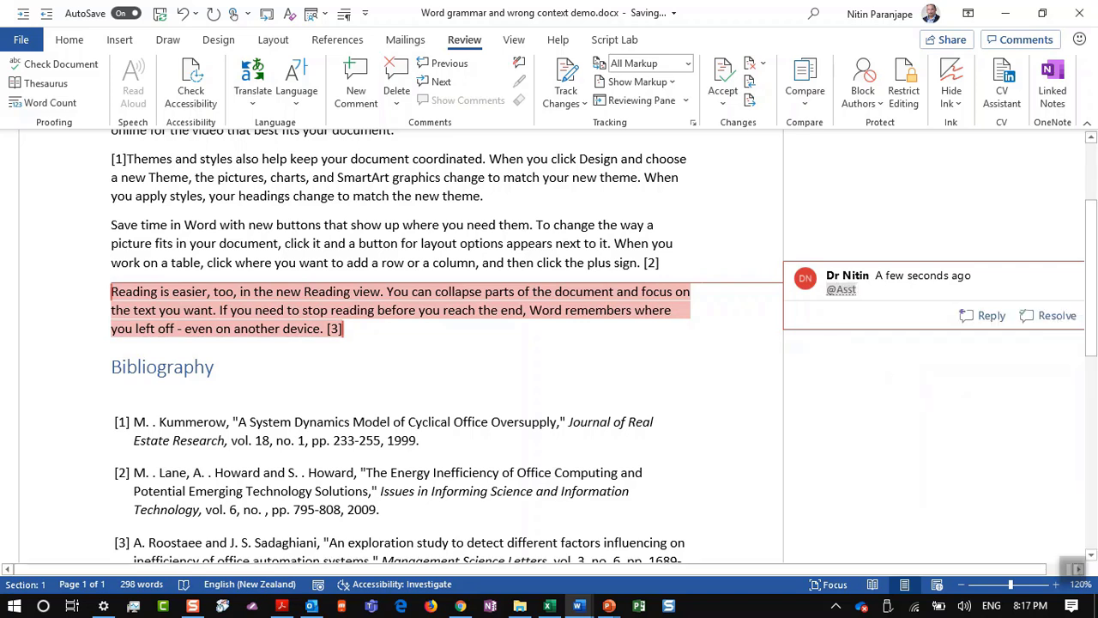
type("Is ")
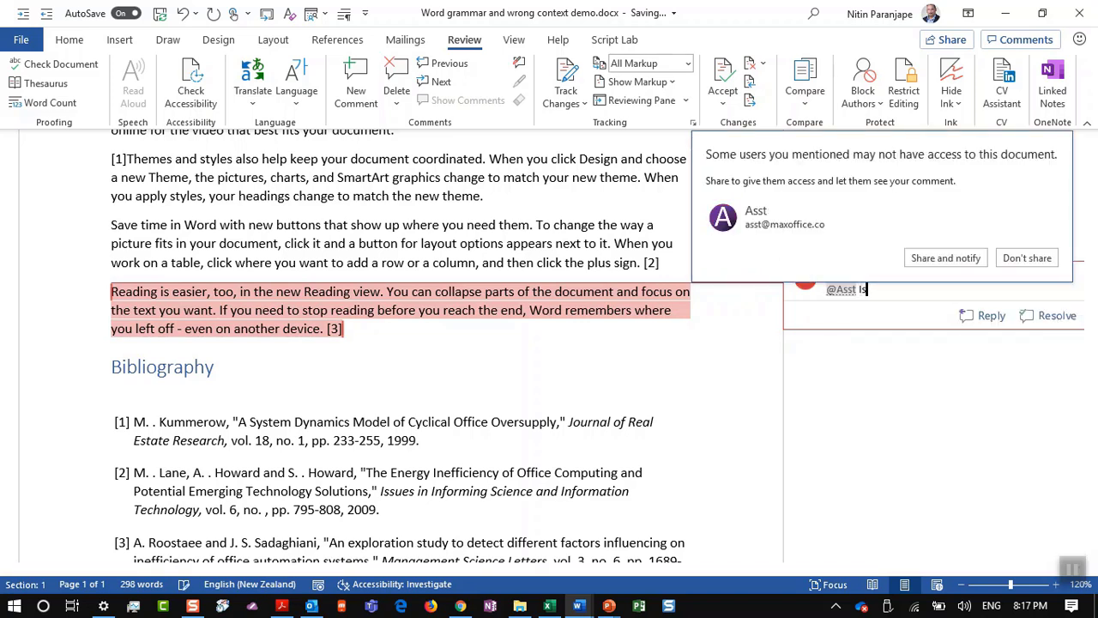
type("this correct?")
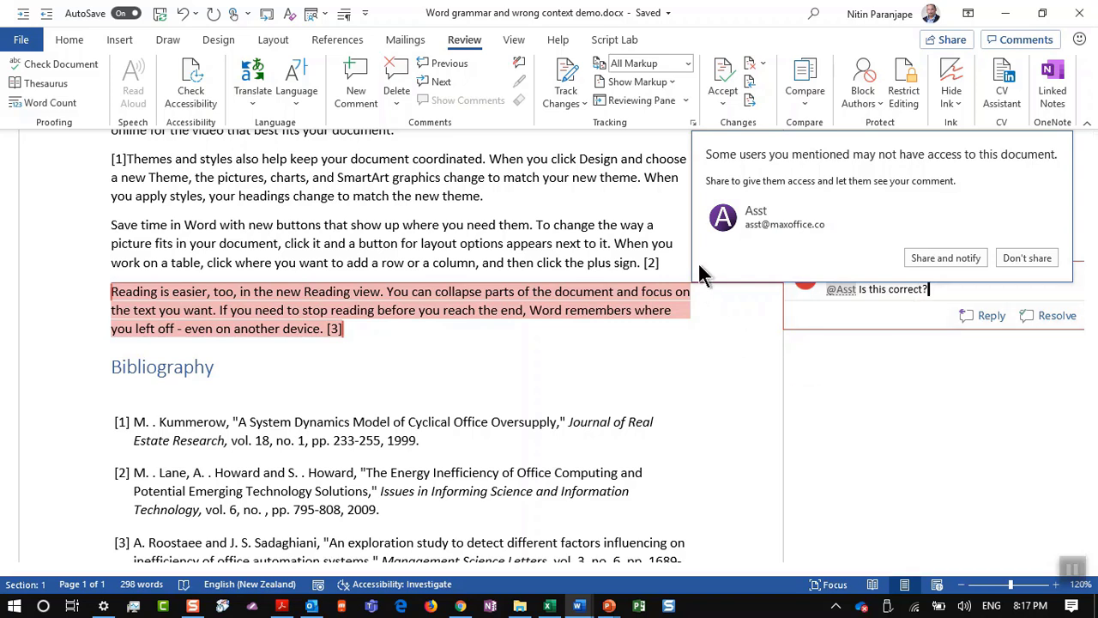
left_click(972, 260)
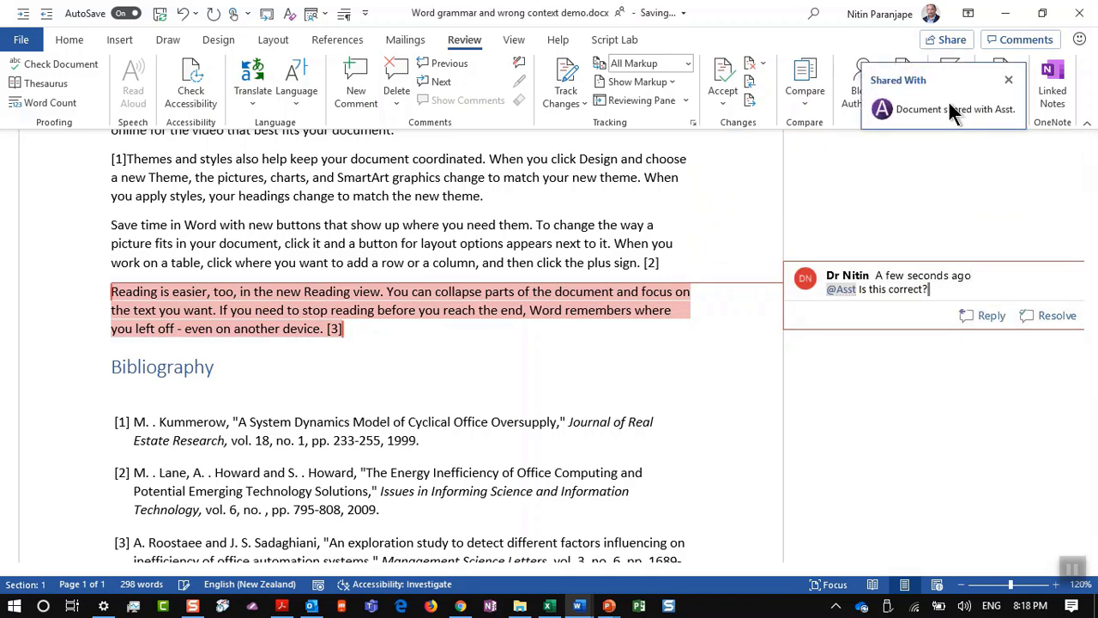
key("alt+Tab")
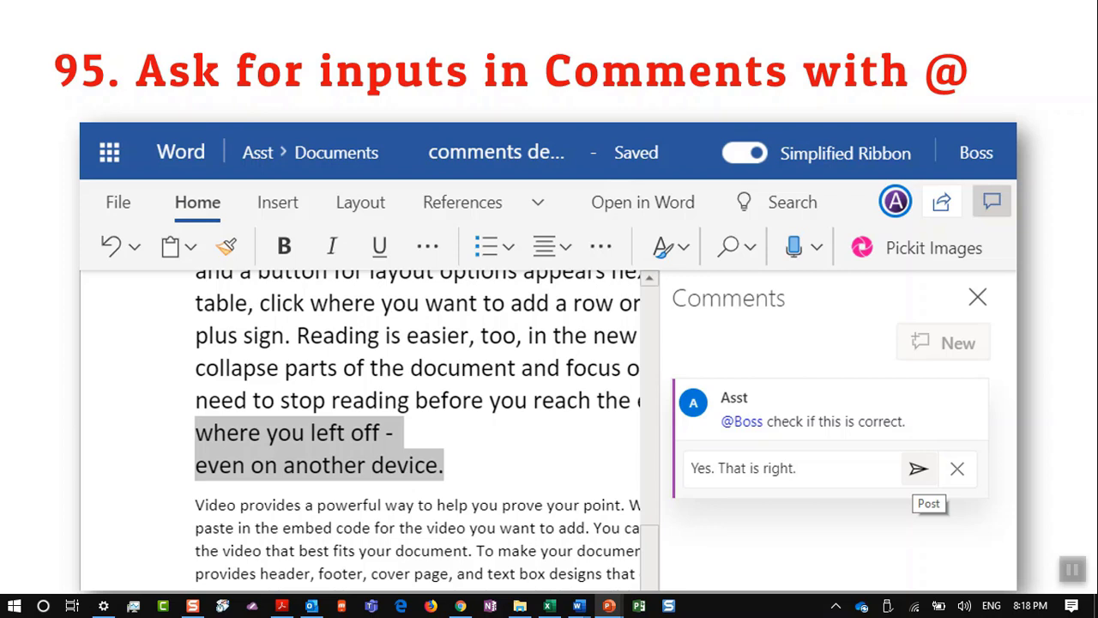
Step: Advance to slide 159, '96. Edit PDF files with Word', end the show, and bring File Explorer forward
left_click(470, 512)
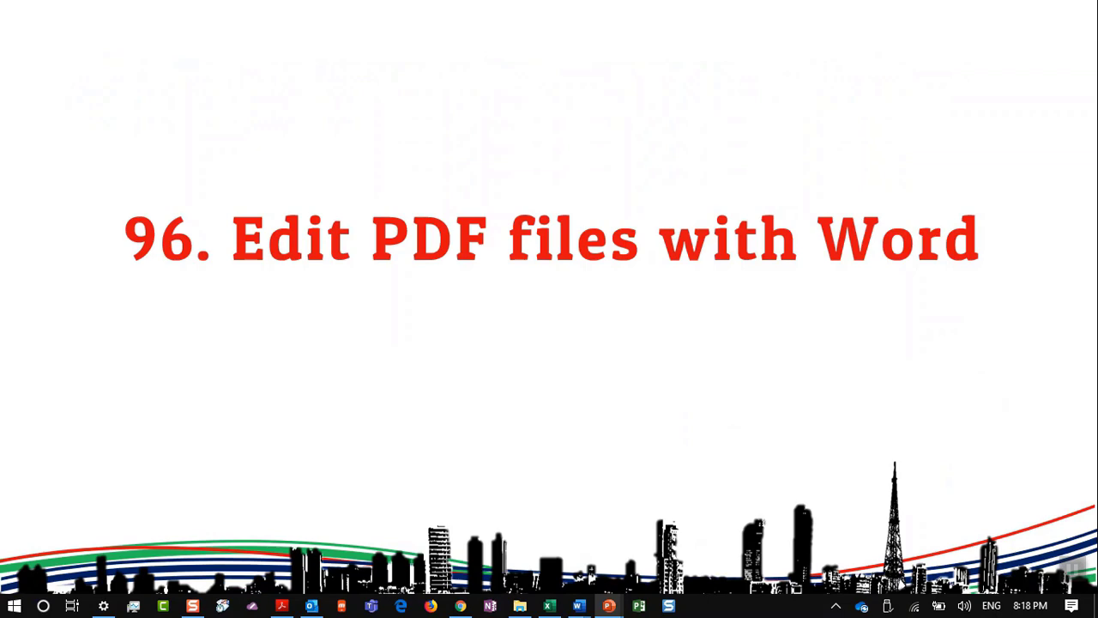
key("Escape")
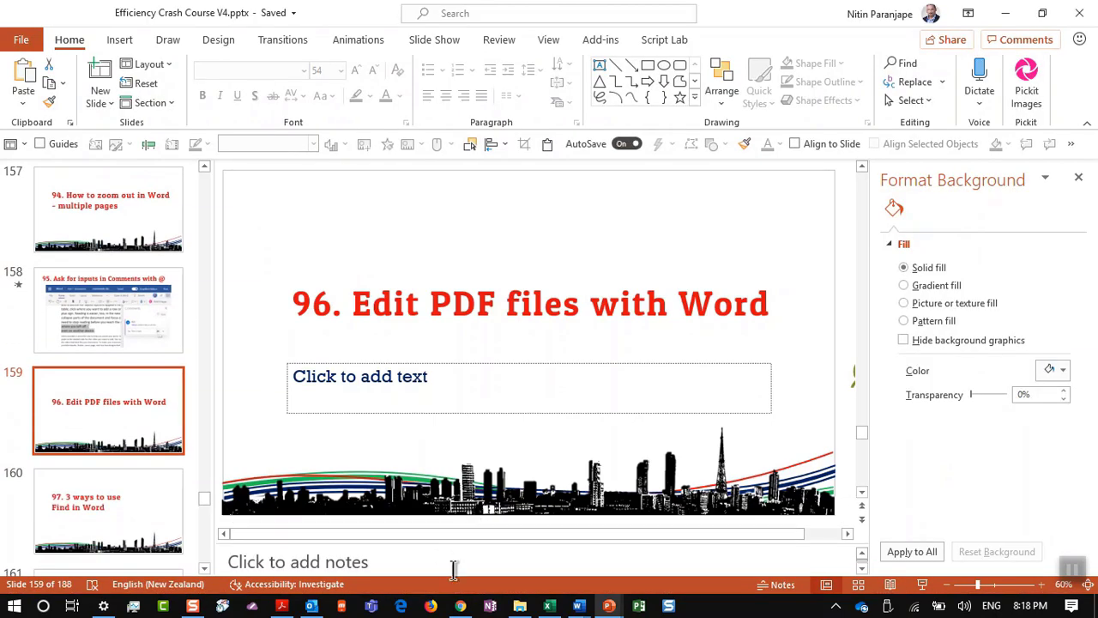
left_click(530, 613)
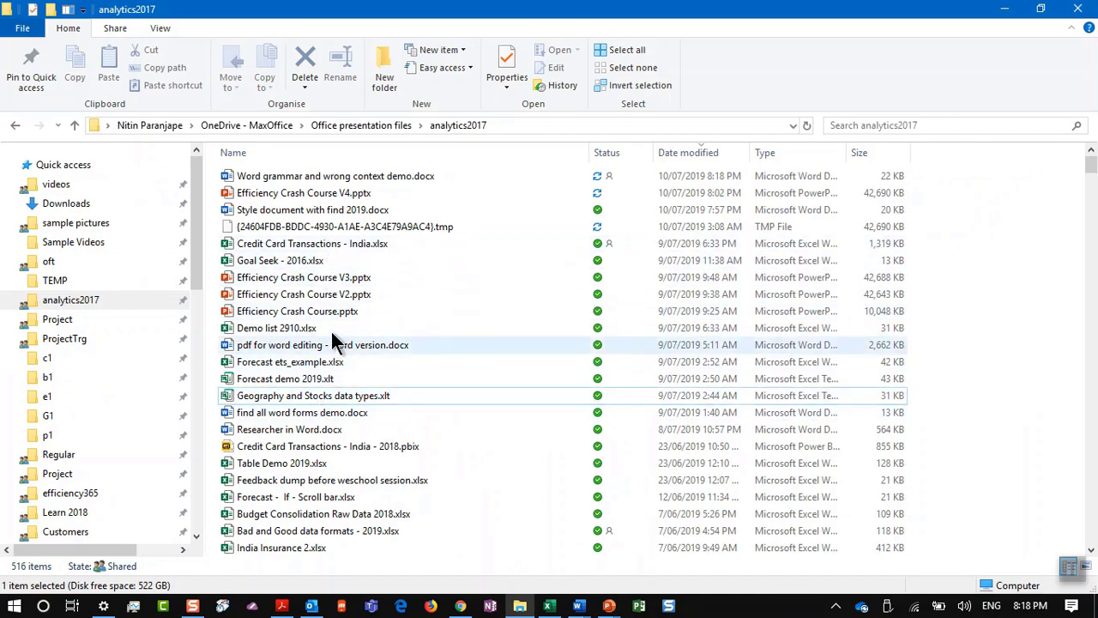
Step: Open the OneDrive - MaxOffice folder and launch the user manual PDF
scroll(128, 528, "down", 2)
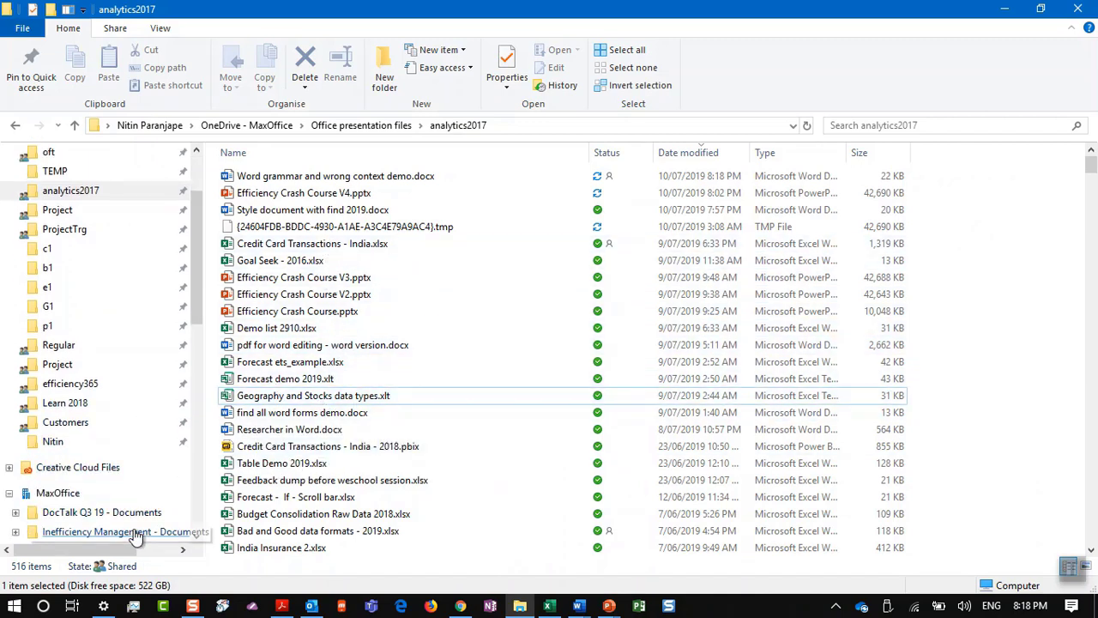
scroll(135, 536, "down", 2)
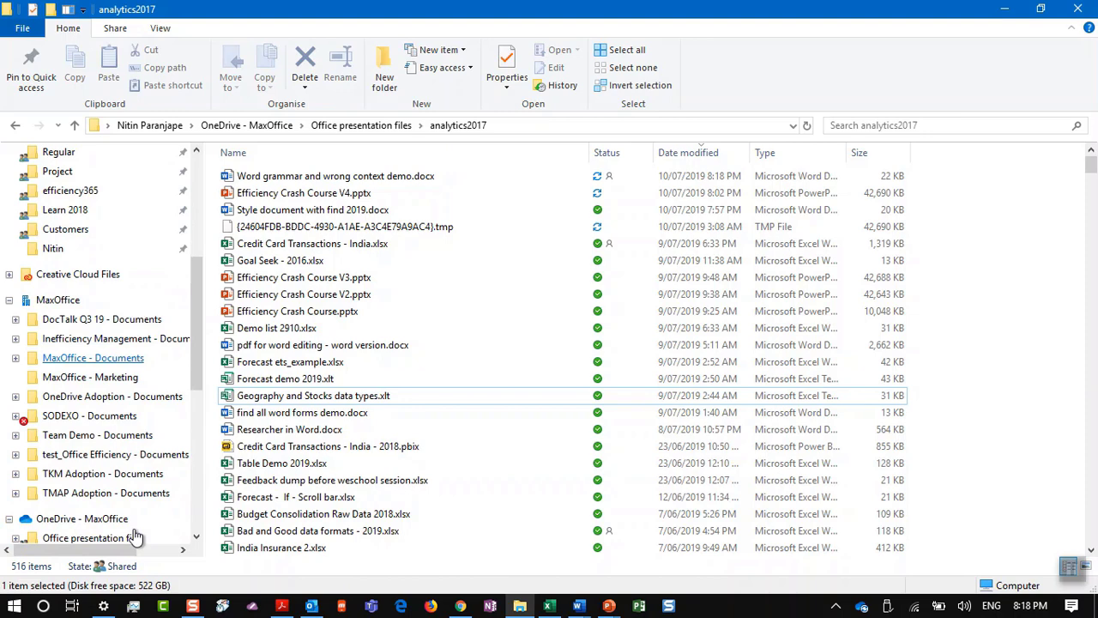
left_click(53, 518)
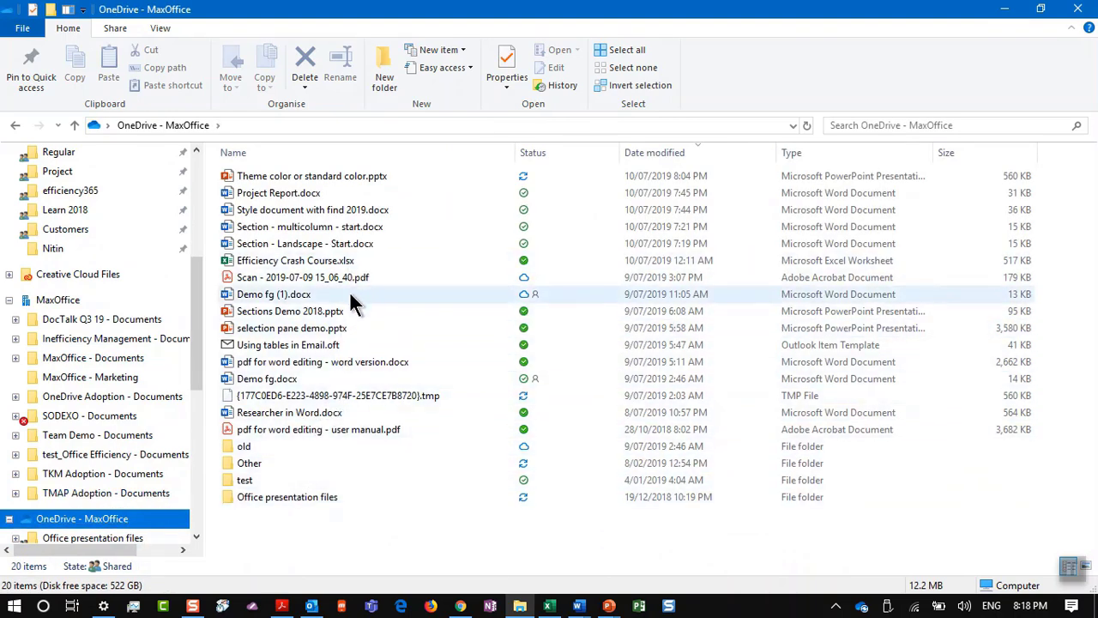
double_click(322, 429)
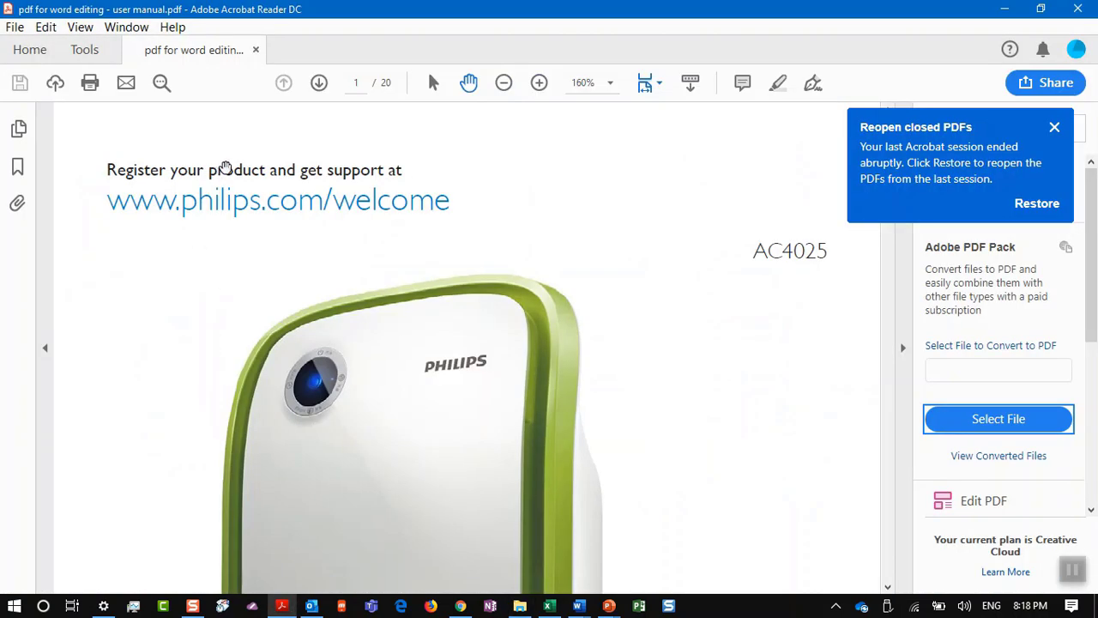
Step: Scroll the user manual PDF down to its Contents page, then return to File Explorer
key("alt+Tab")
left_click(240, 221)
scroll(239, 221, "down", 10)
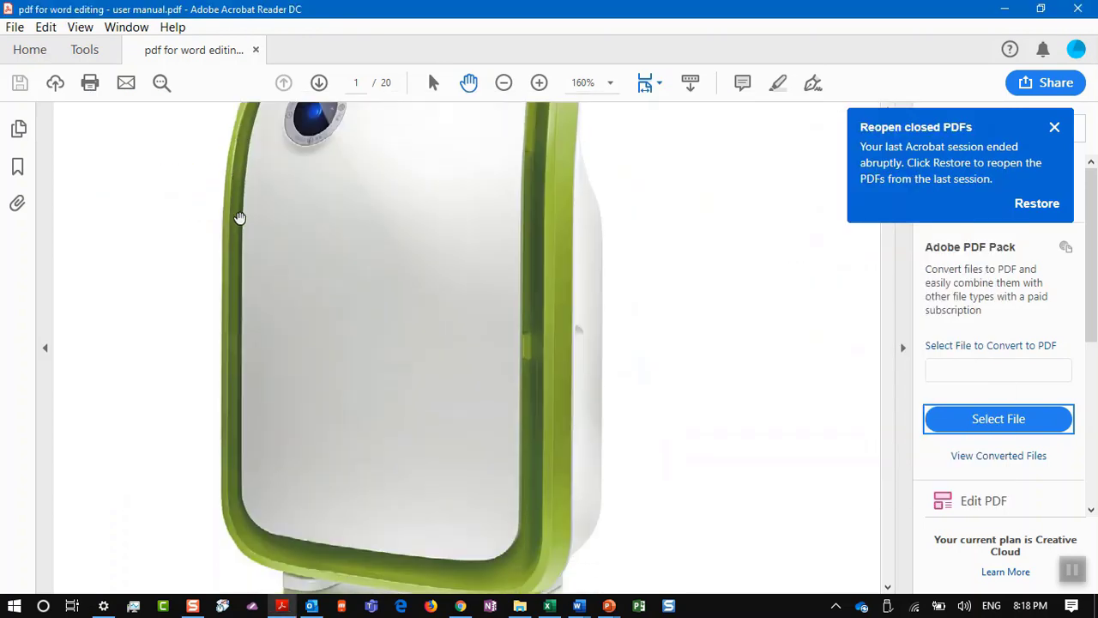
scroll(239, 220, "down", 10)
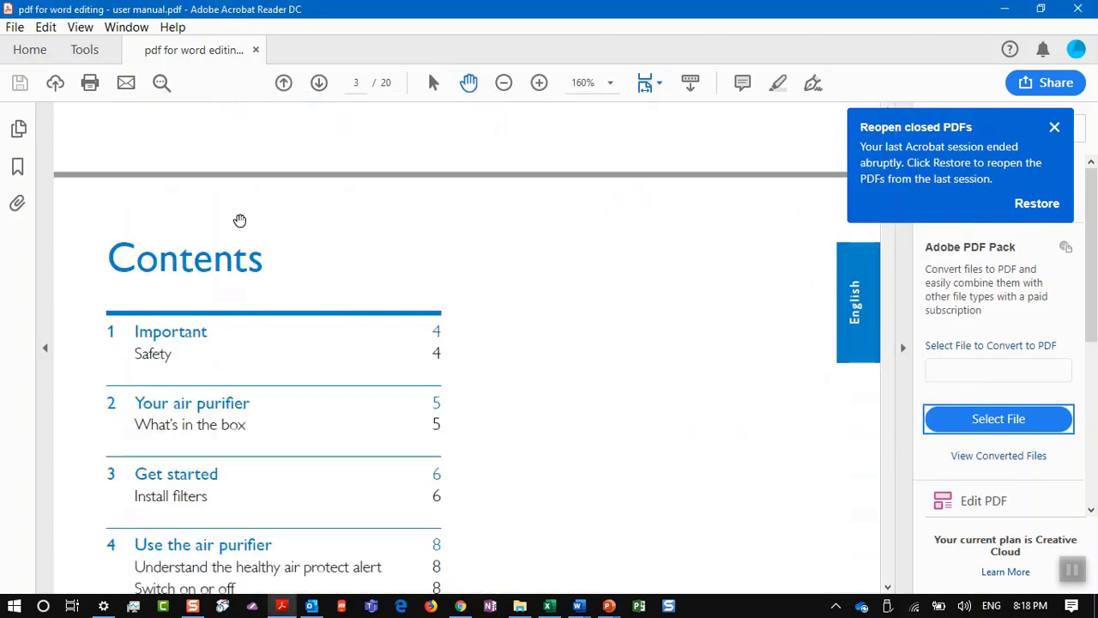
key("alt+Tab")
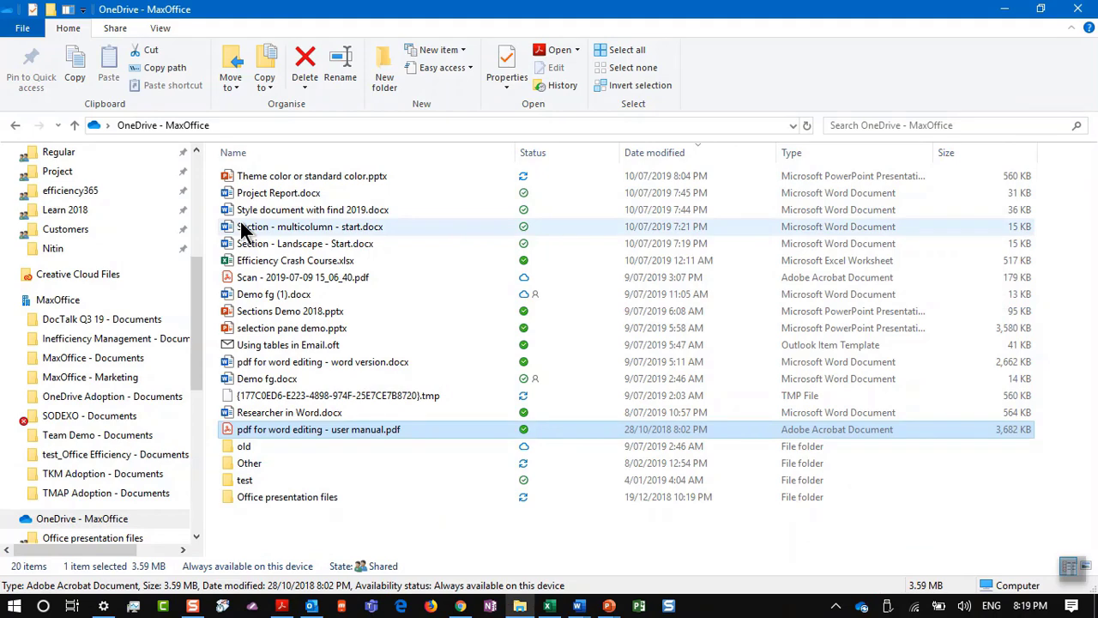
Step: From the PDF's right-click menu, choose Open with > Choose another app
right_click(295, 430)
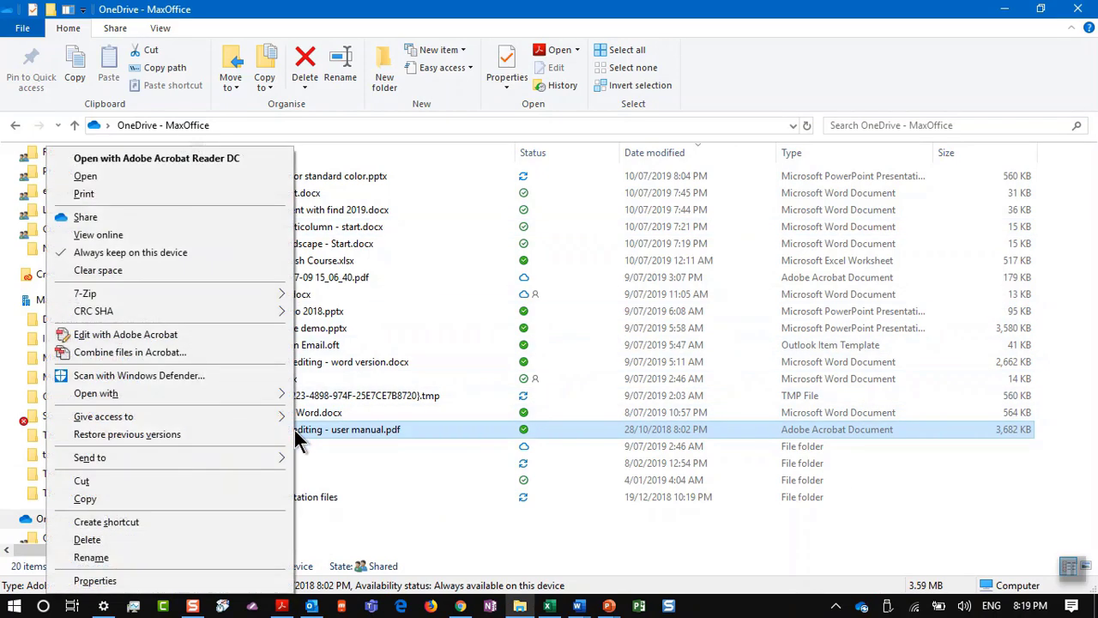
mouse_move(290, 394)
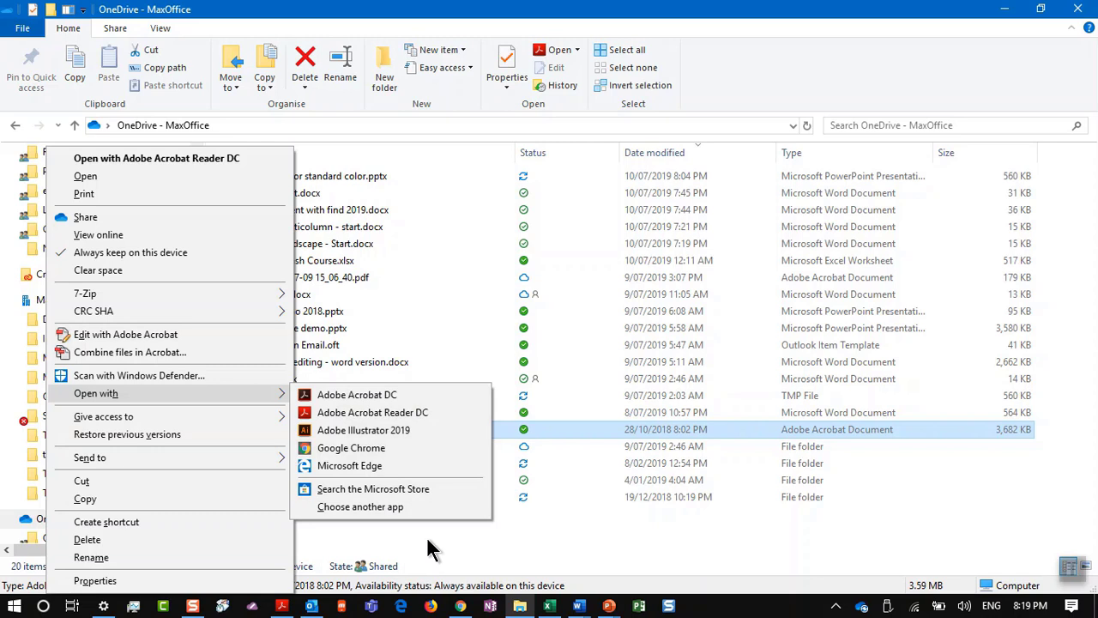
key("Escape")
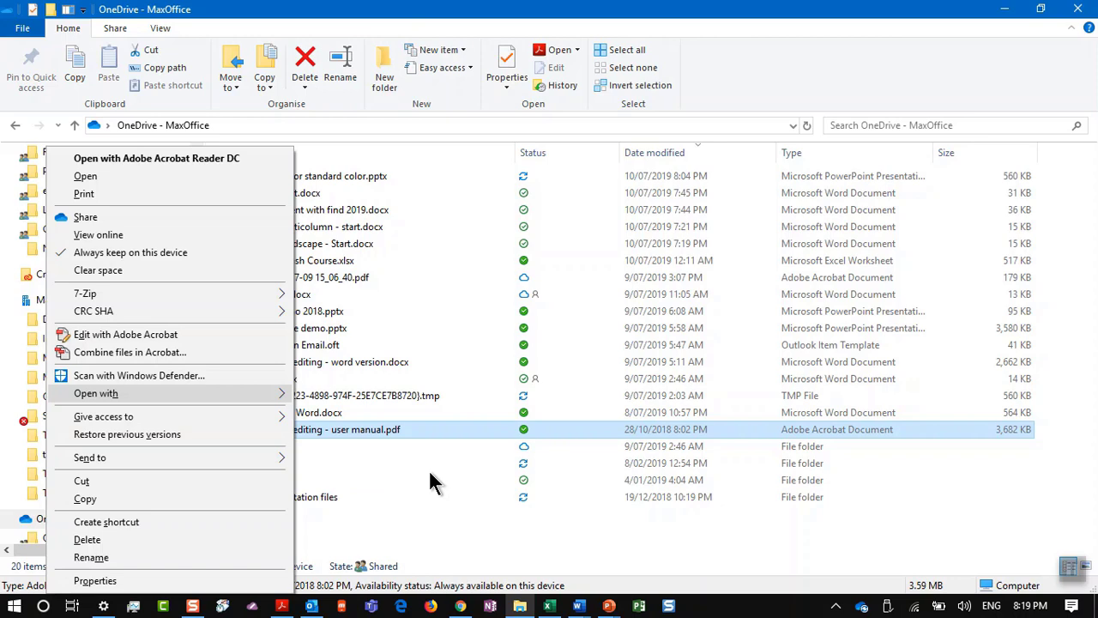
left_click(424, 425)
right_click(419, 430)
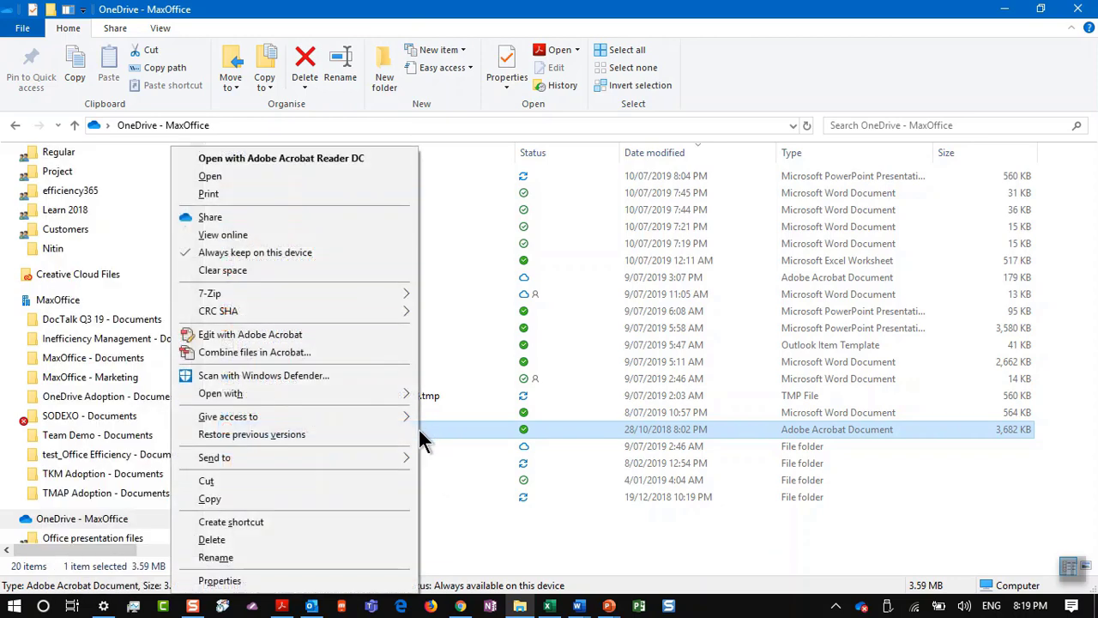
mouse_move(344, 393)
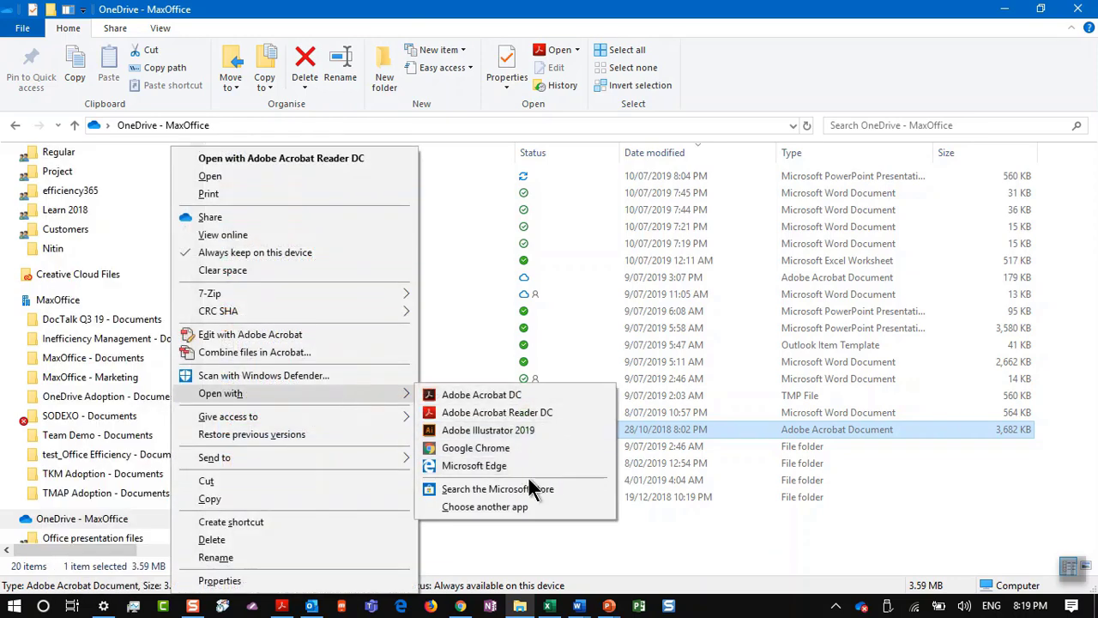
left_click(507, 508)
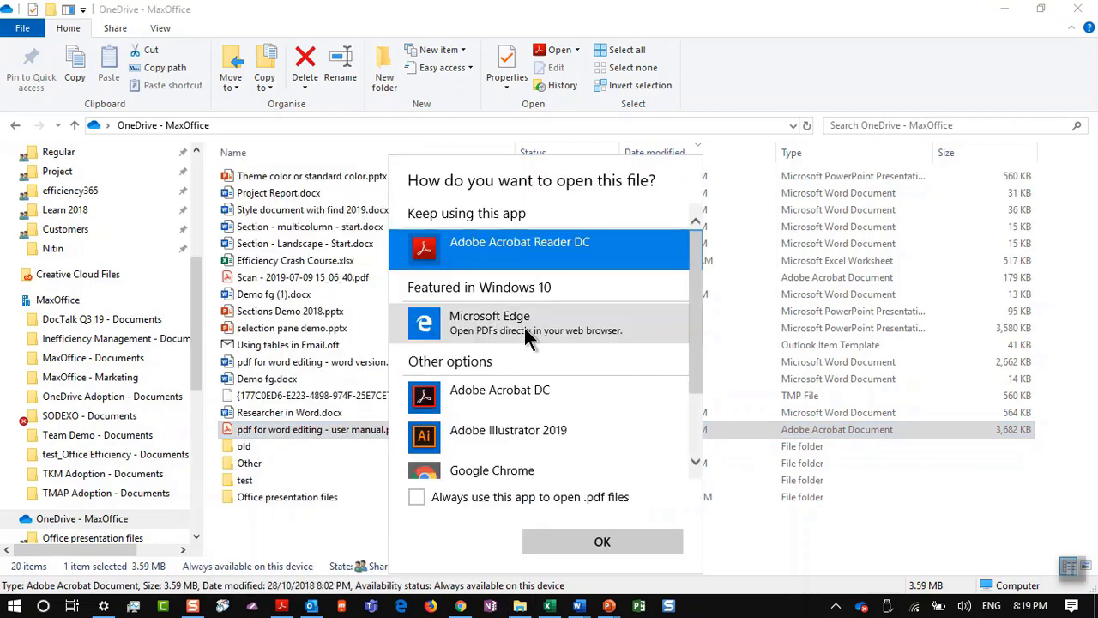
Step: Pick Word under More apps and confirm opening the PDF with it
scroll(480, 430, "down", 3)
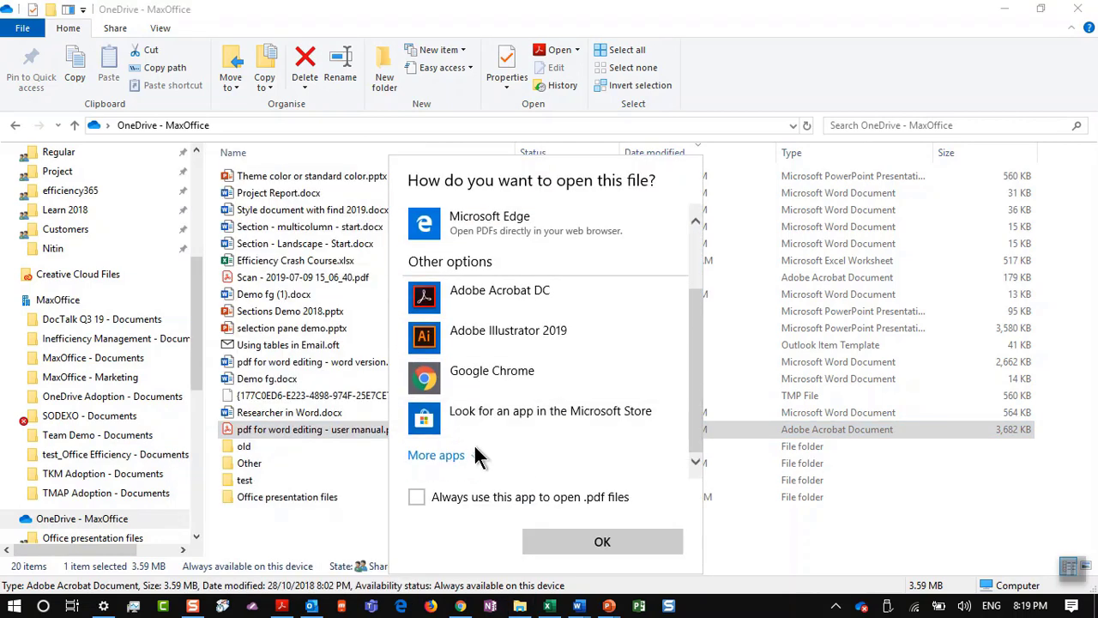
left_click(481, 454)
scroll(537, 410, "down", 5)
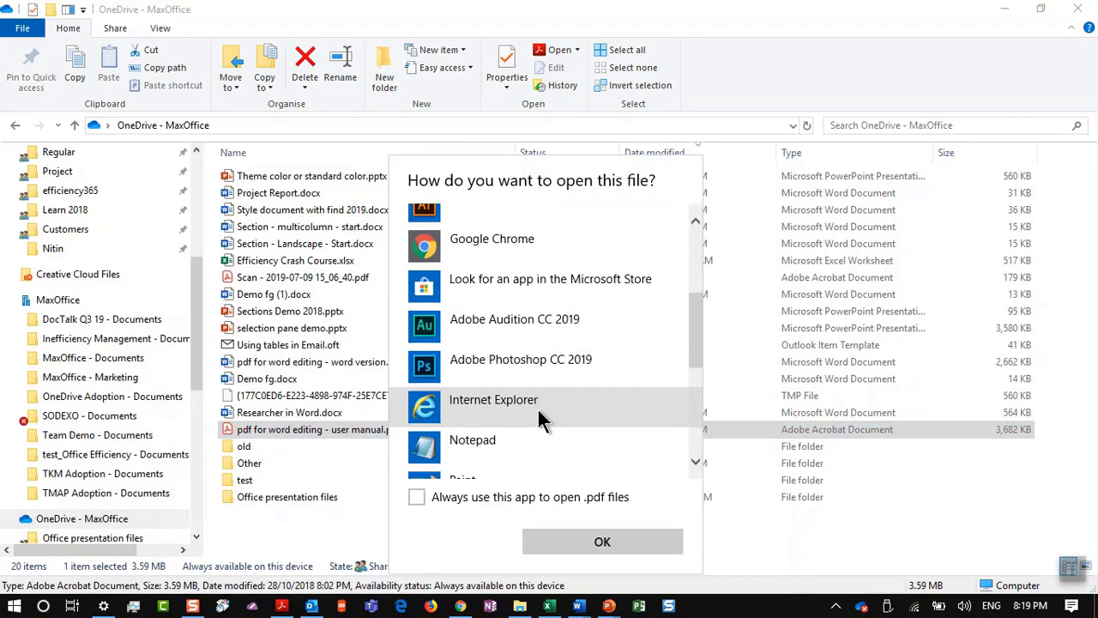
scroll(538, 410, "down", 3)
scroll(538, 410, "down", 3)
left_click(547, 382)
left_click(585, 537)
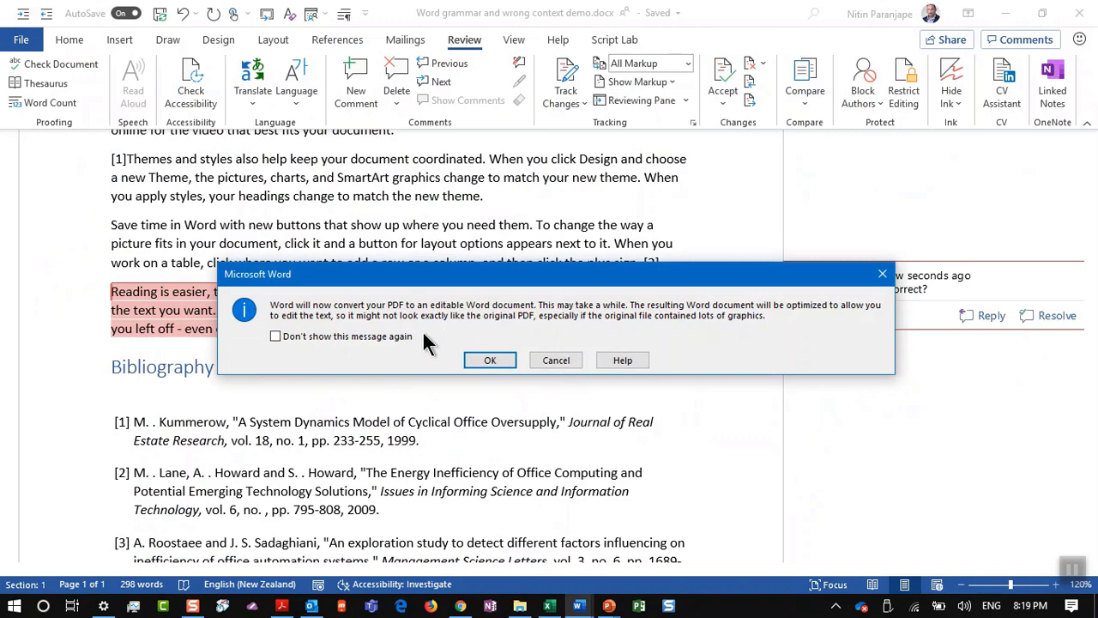
Step: Accept the PDF conversion, bring the converted manual forward, and type 'fdsafds' after Install filters
left_click(489, 360)
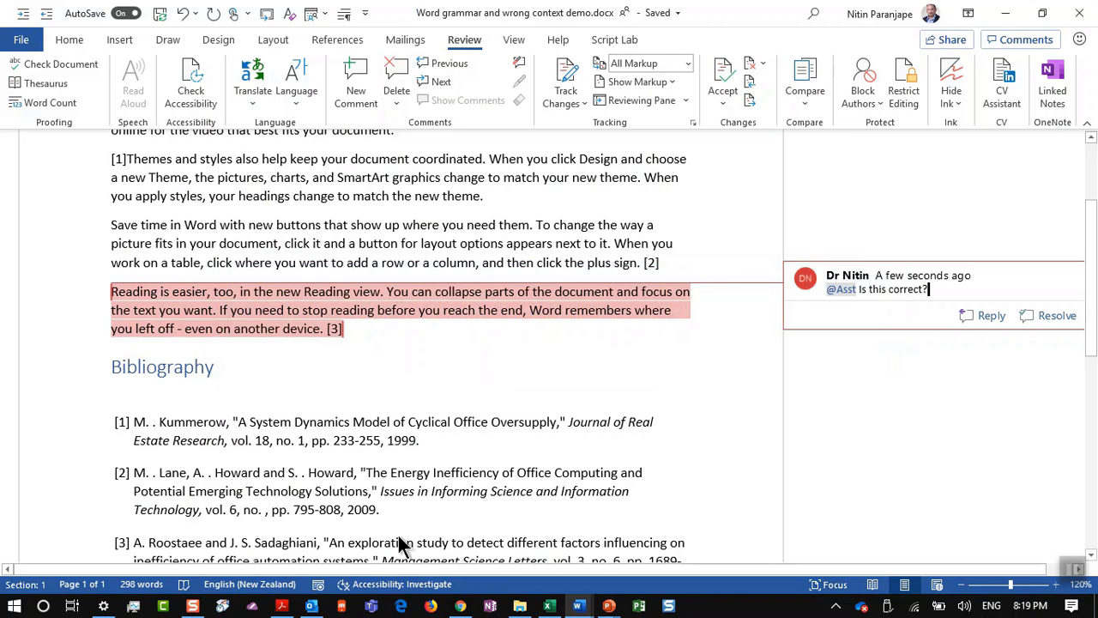
left_click(577, 605)
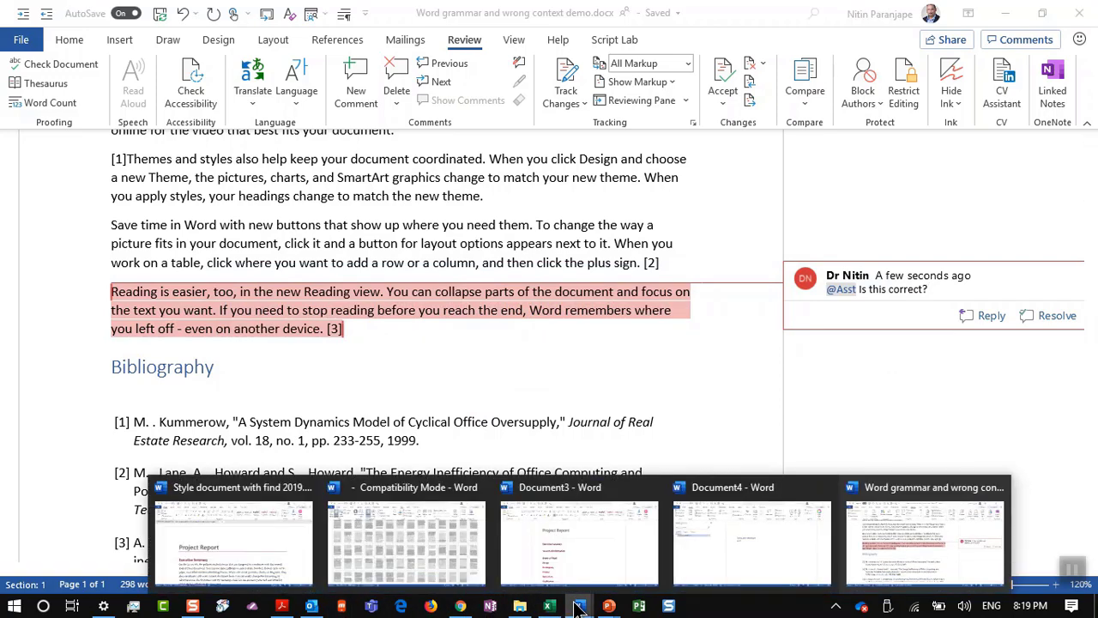
left_click(966, 520)
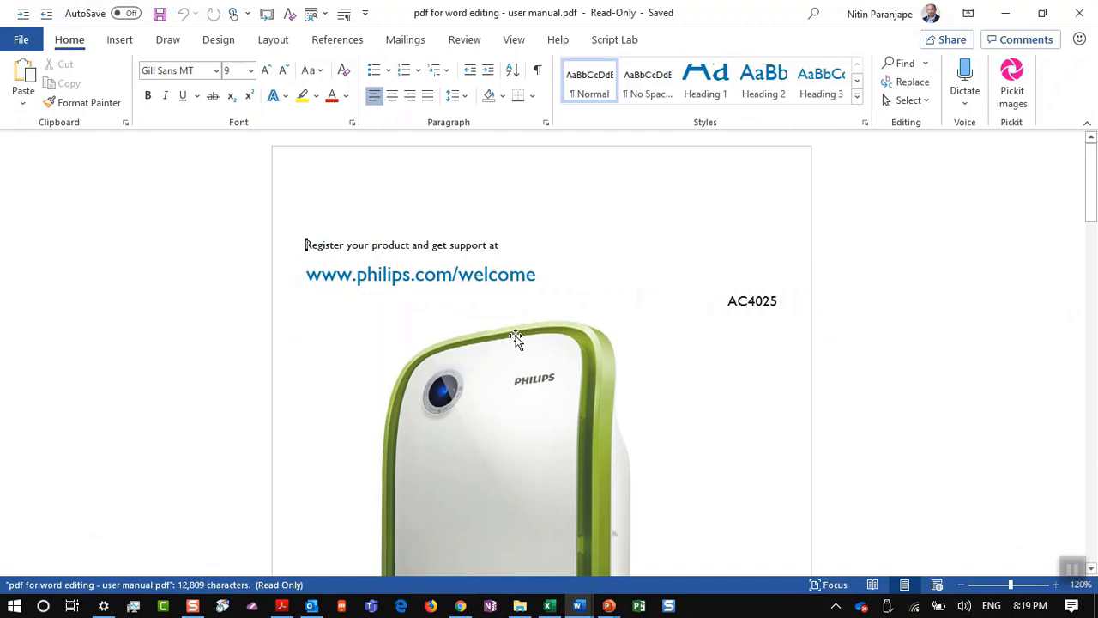
scroll(515, 339, "down", 5)
scroll(515, 339, "down", 15)
scroll(515, 334, "down", 6)
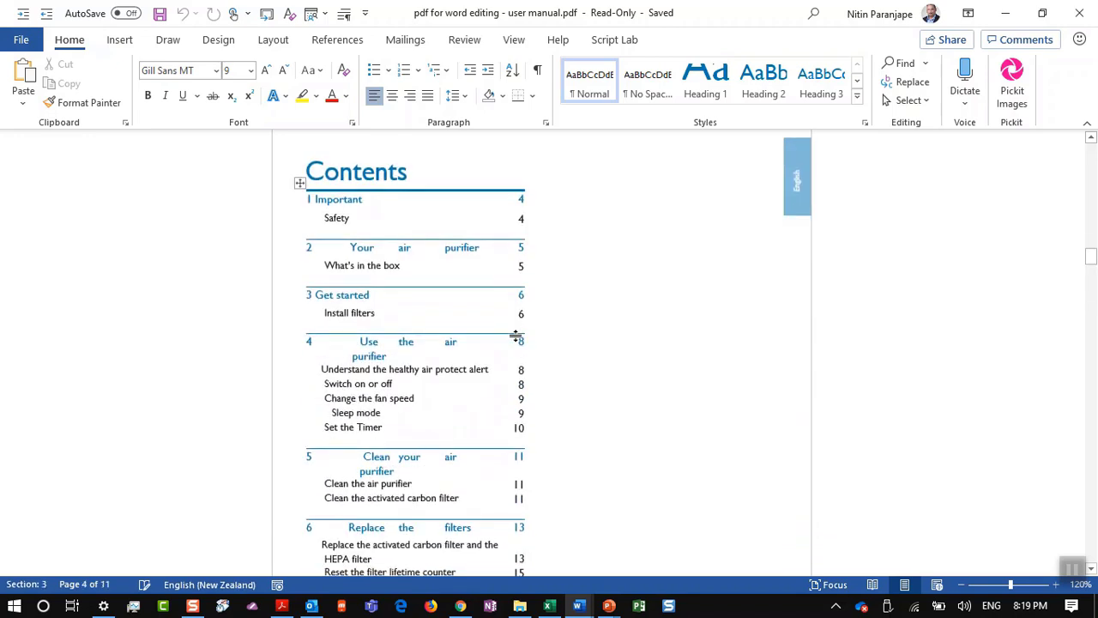
left_click(408, 319)
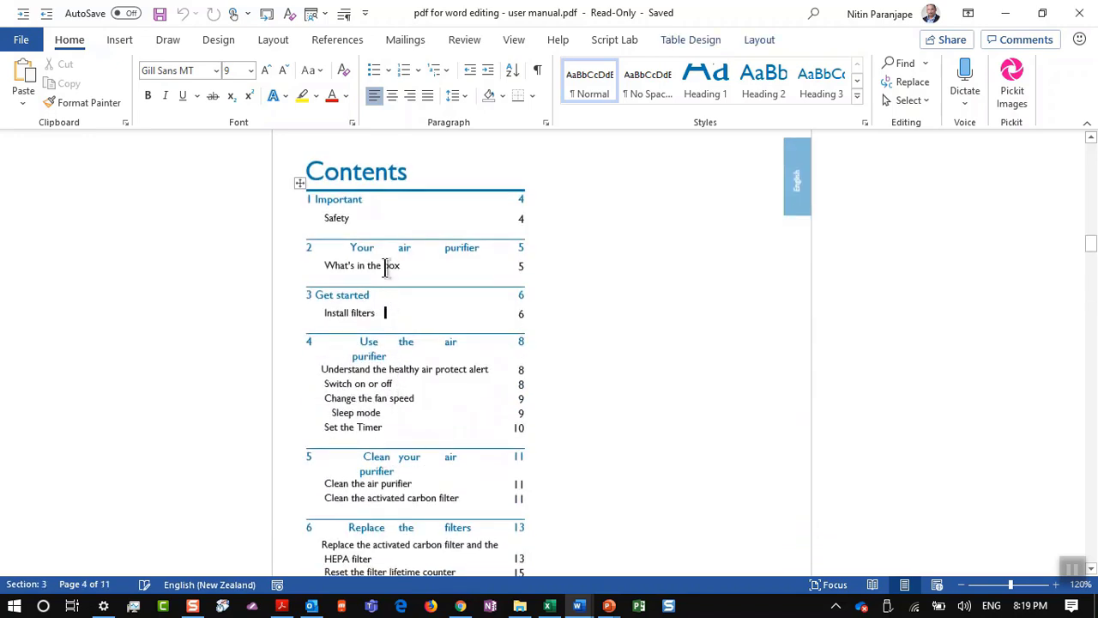
type("fdsafds")
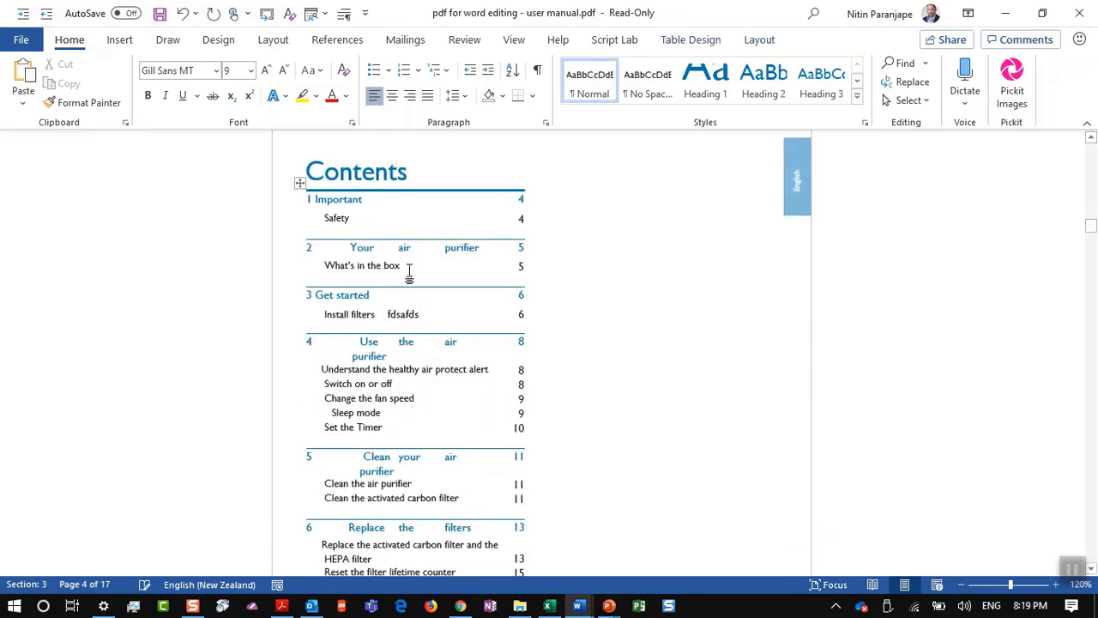
Step: Turn on View Gridlines for the Contents table and select the whole table
left_click(299, 183)
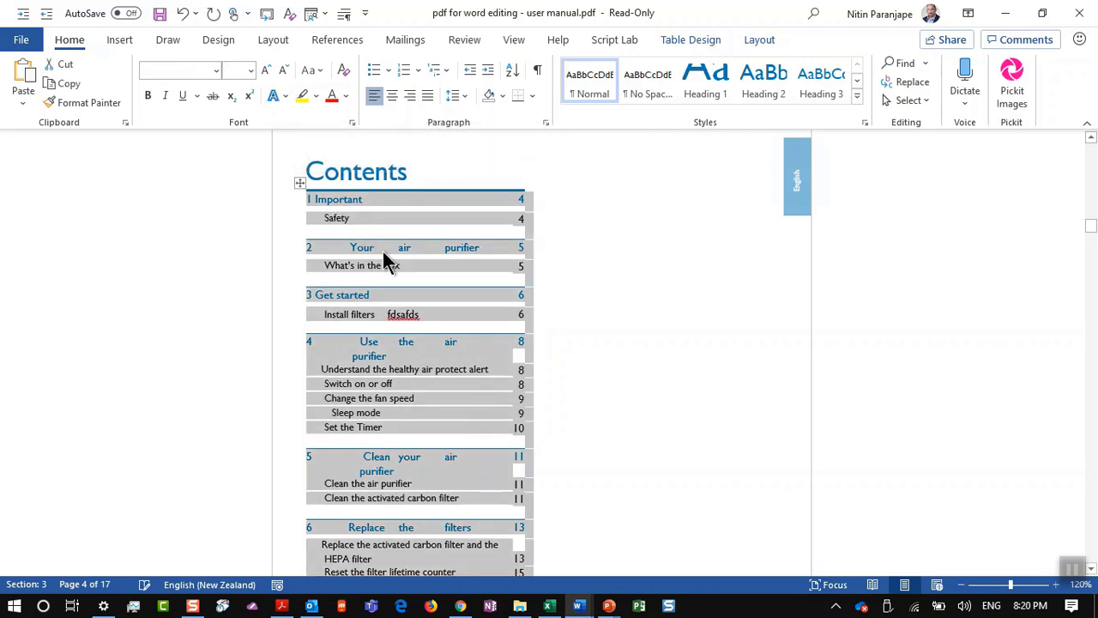
left_click(384, 256)
left_click(754, 39)
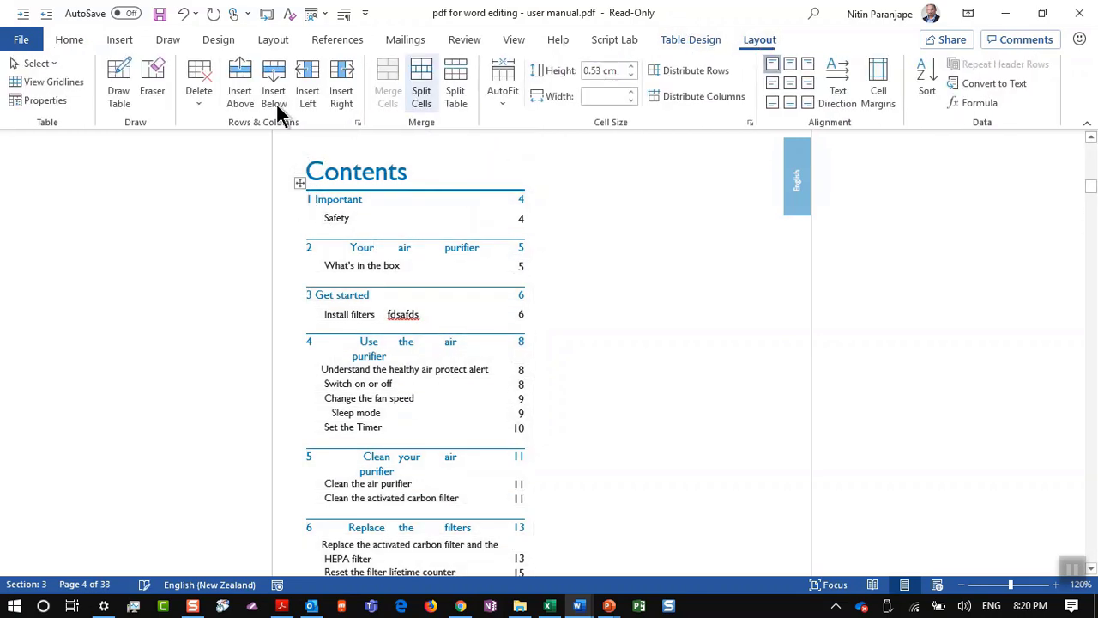
left_click(53, 82)
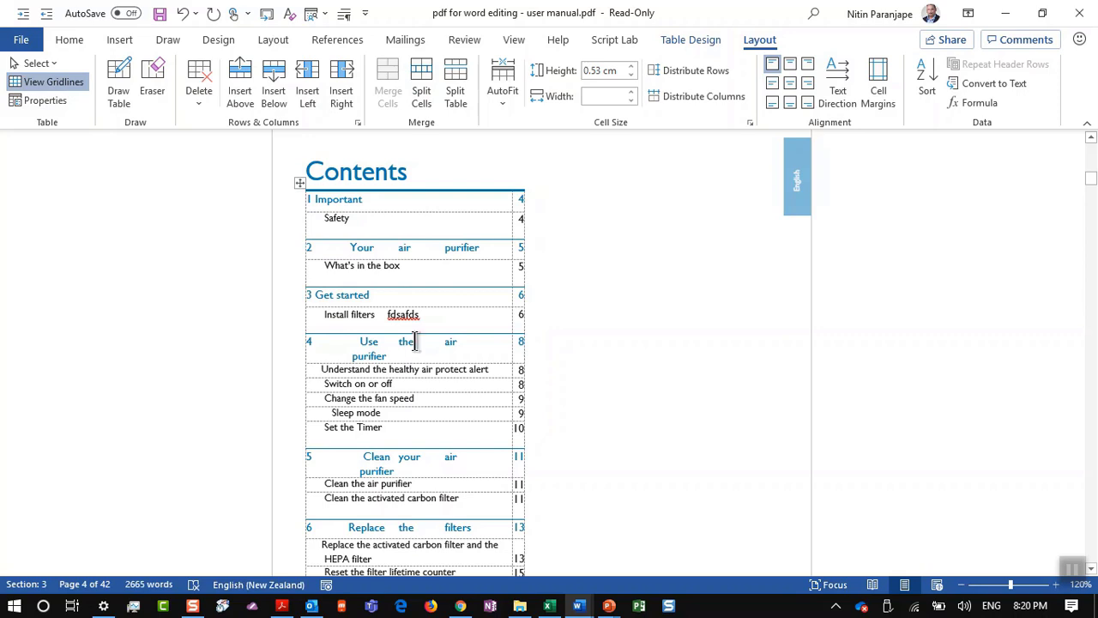
left_click(301, 182)
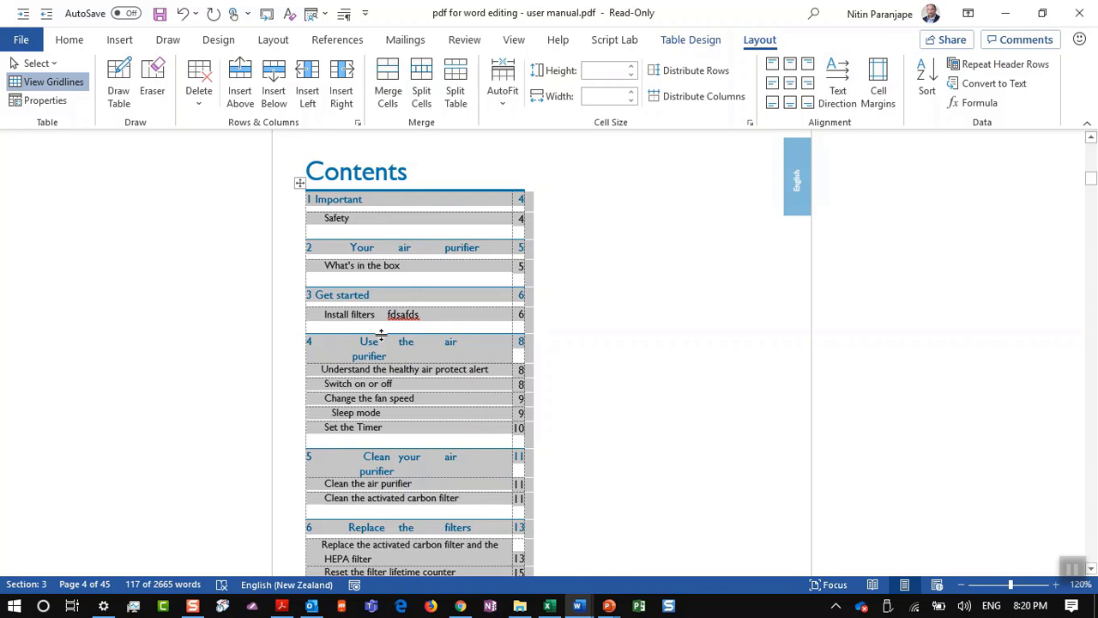
left_click(609, 606)
Step: Show slide 160, '97. 3 ways to use Find in Word', then bring Style document with find 2019.docx forward
left_click(439, 540)
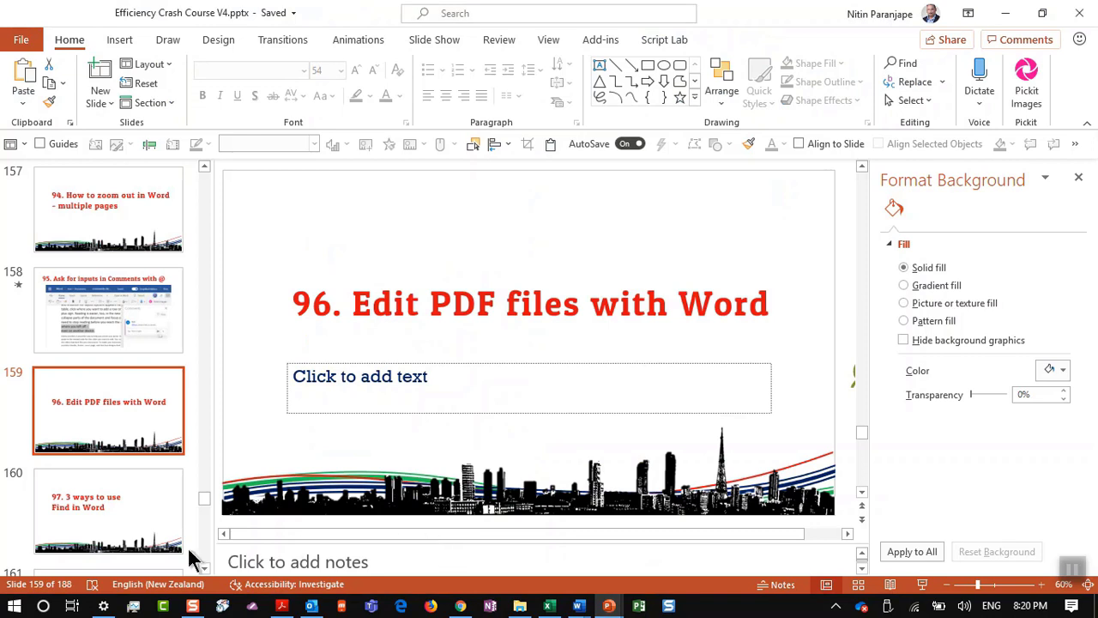
left_click(86, 536)
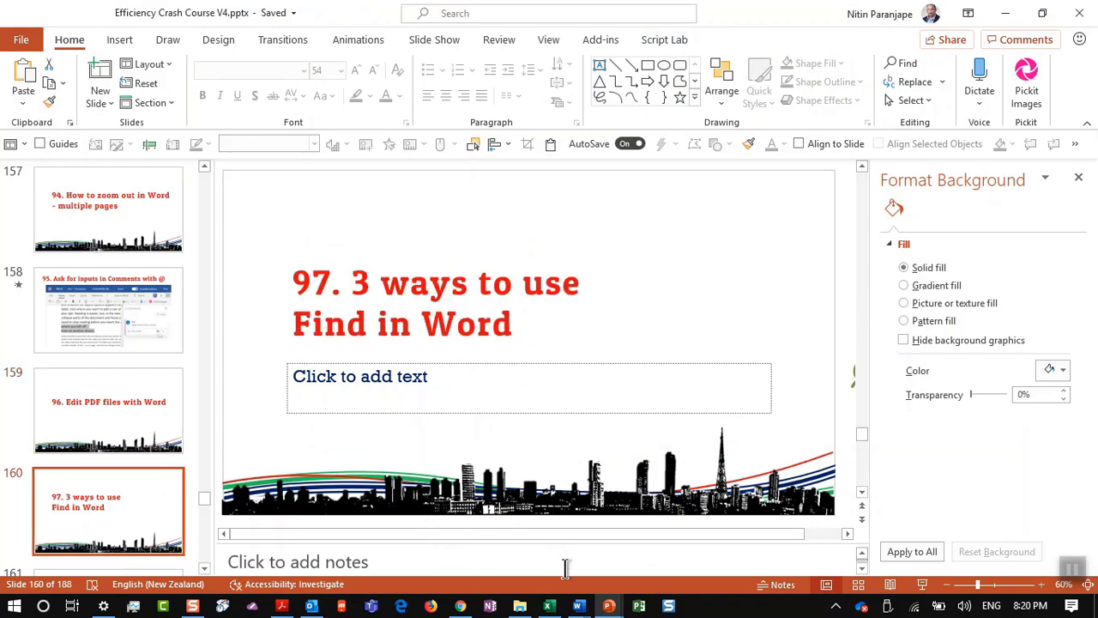
left_click(580, 605)
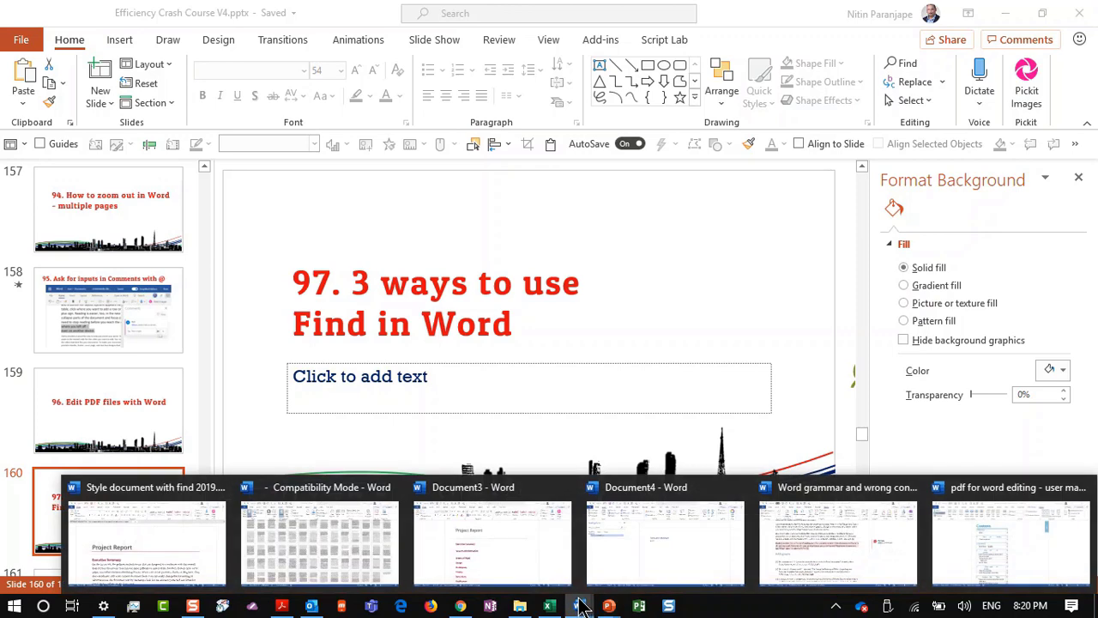
left_click(150, 546)
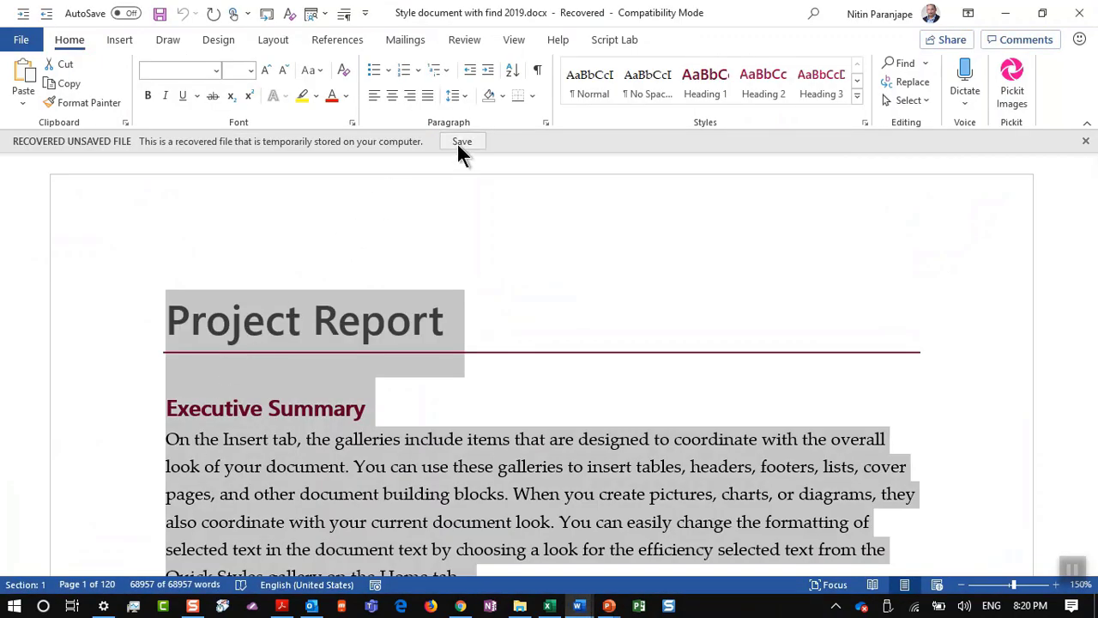
Step: Save the recovered Style document with find 2019 over the existing file and open the Navigation pane
key("alt+w")
key("w")
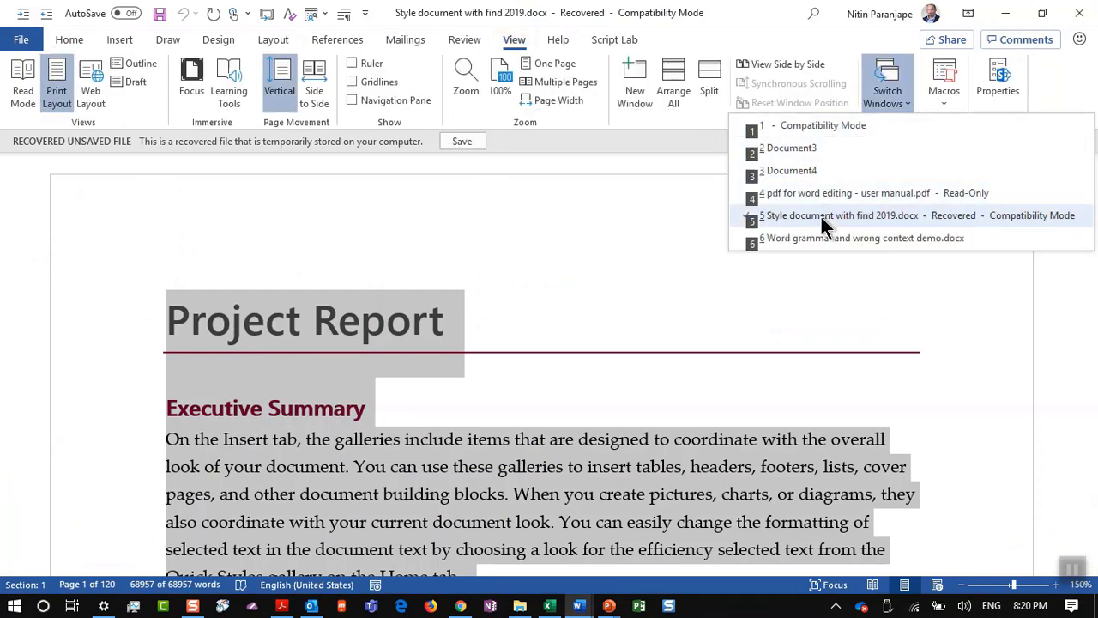
left_click(821, 217)
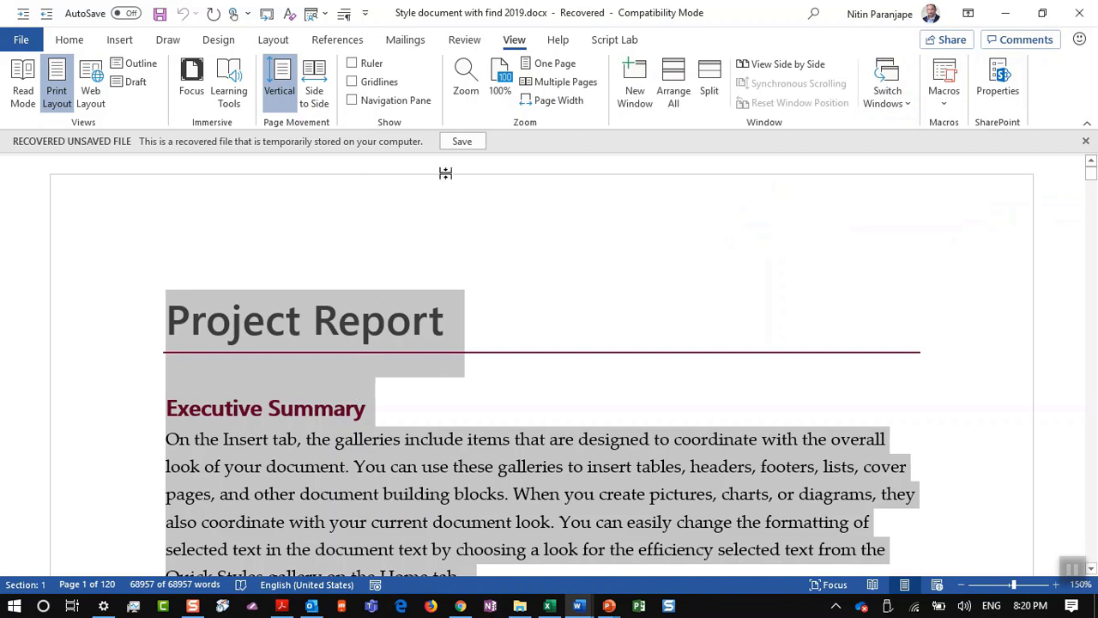
left_click(457, 142)
left_click(608, 422)
key("Return")
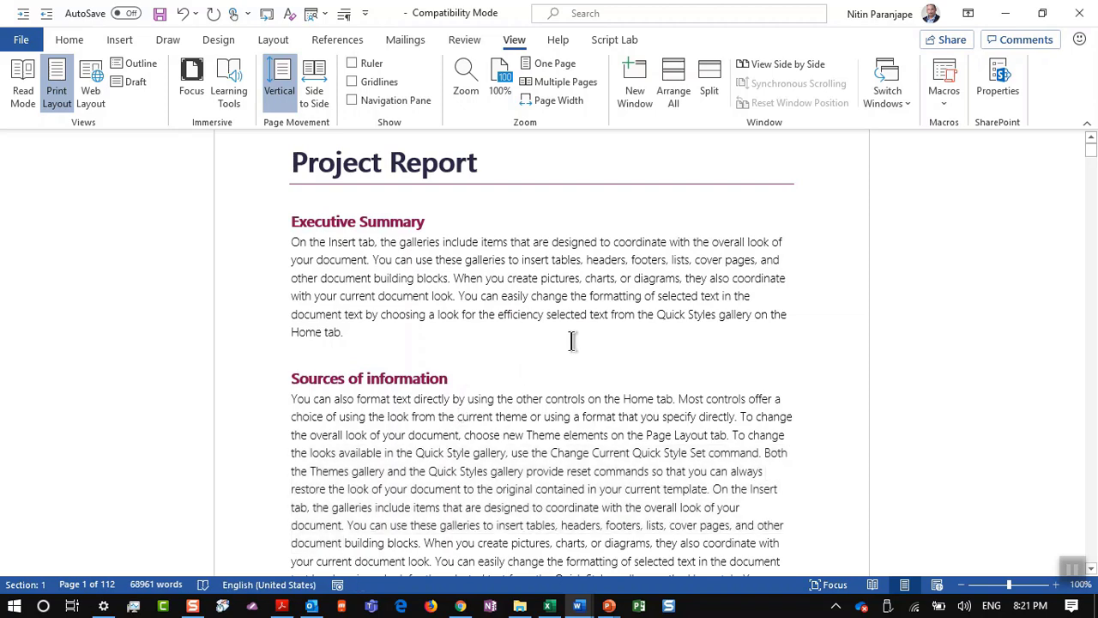
key("ctrl+f")
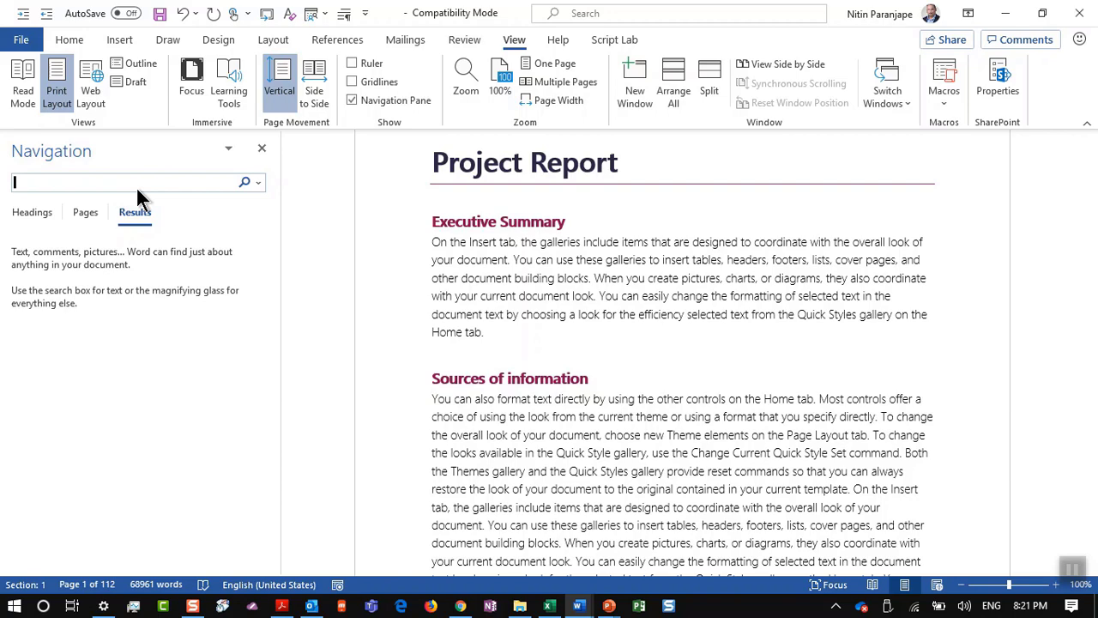
Step: Search the report for 'efficiency' and jump to the fourth of its 7 matches, on page 67
type("efficiency")
key("Return")
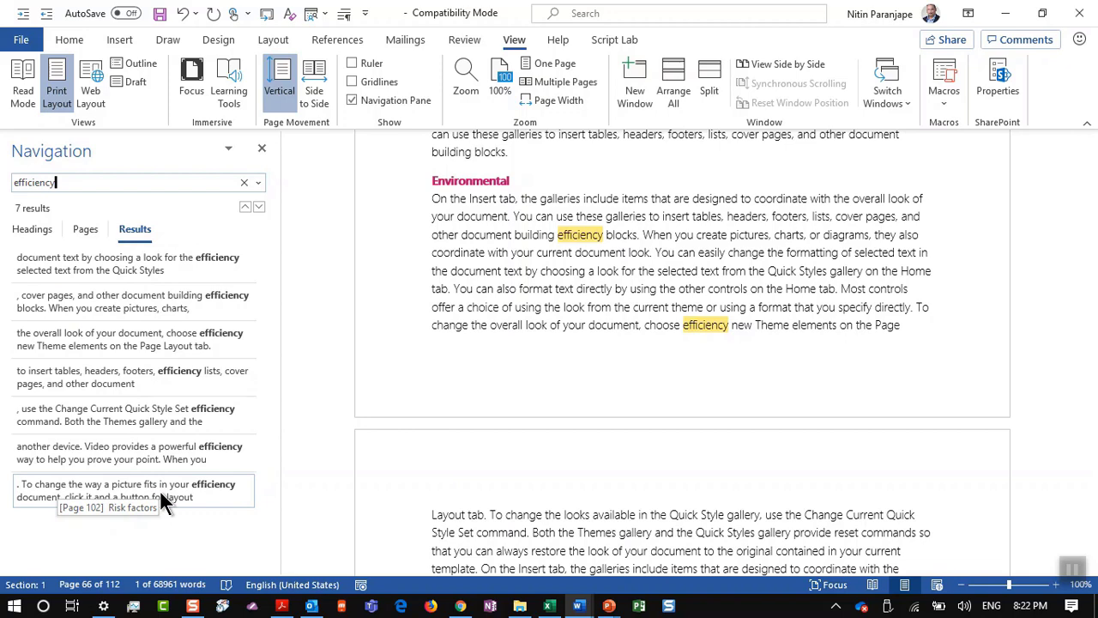
left_click(149, 380)
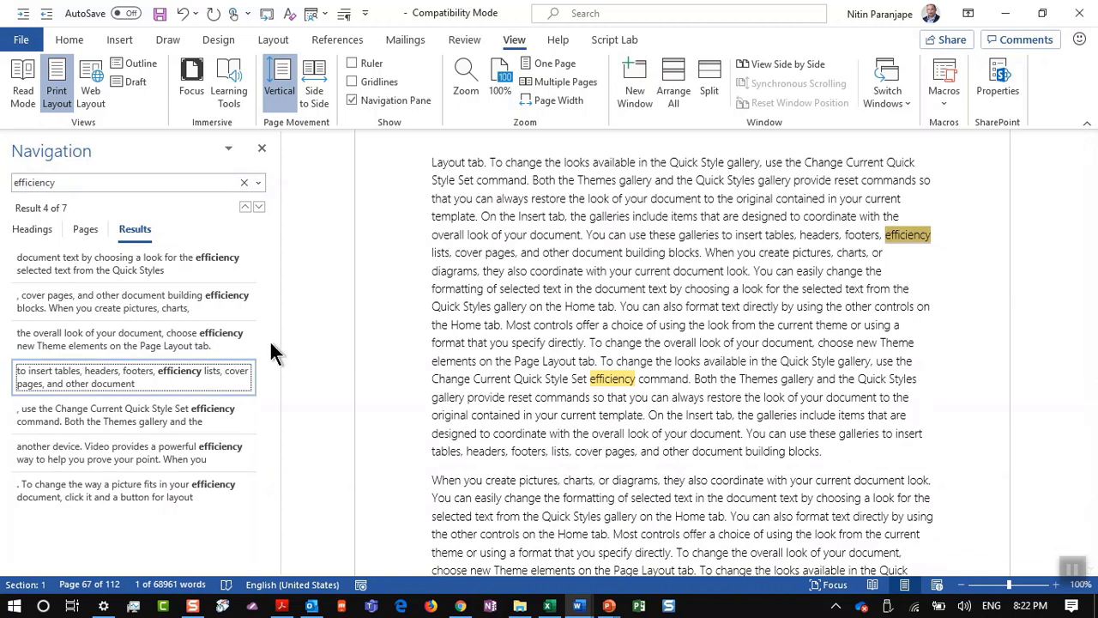
Step: Browse page thumbnails of the efficiency matches, then list headings flagging Executive Summary, Environmental and Risk factors
left_click(85, 232)
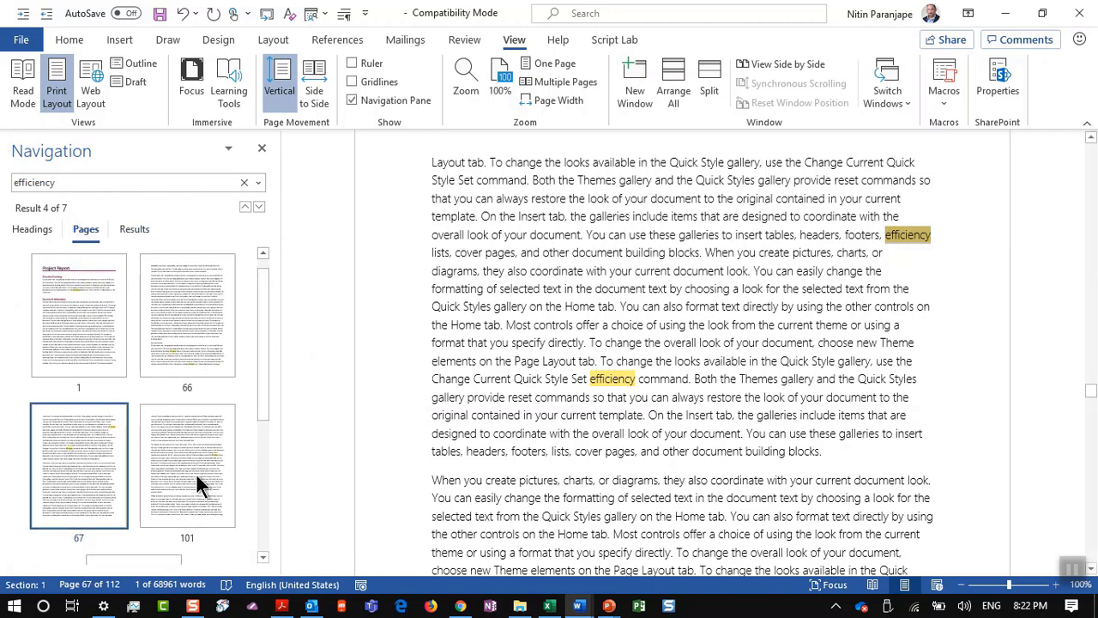
scroll(201, 443, "down", 3)
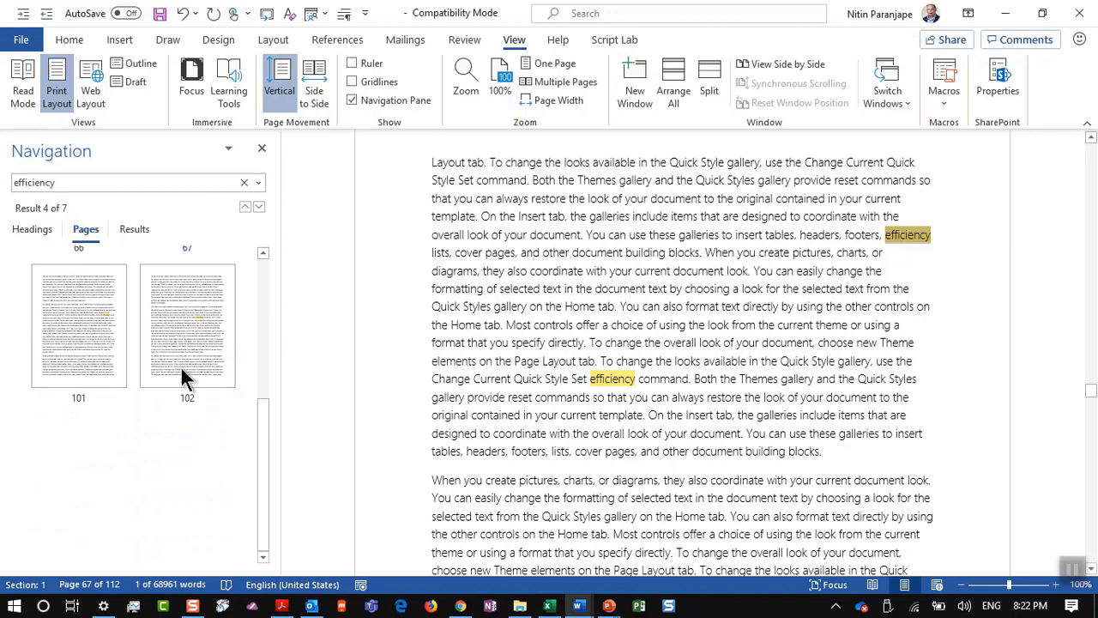
left_click(261, 364)
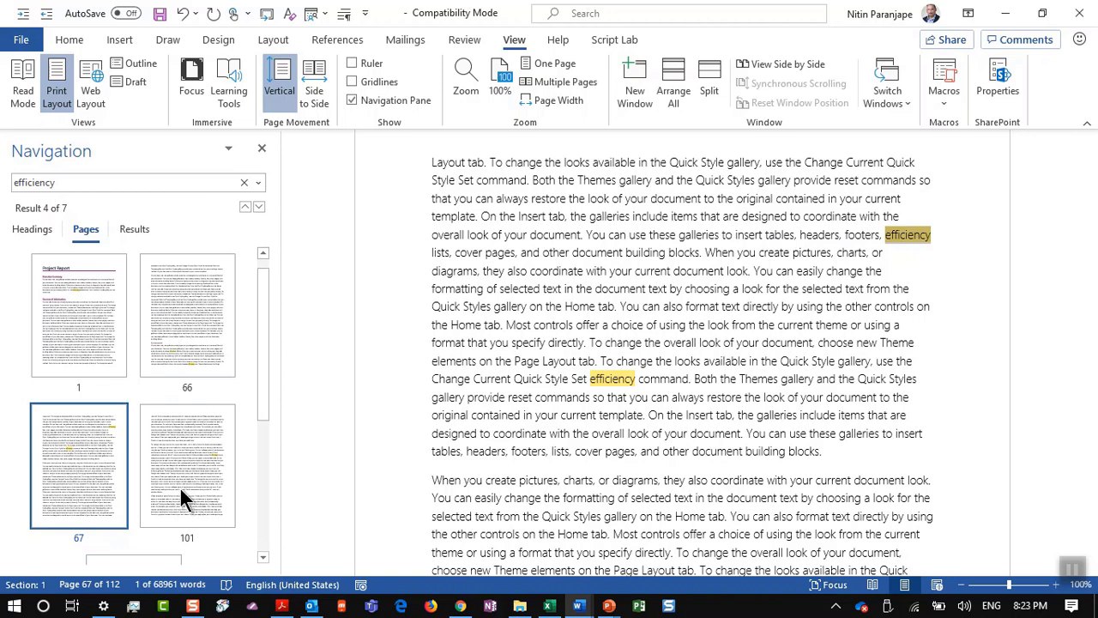
scroll(115, 377, "down", 3)
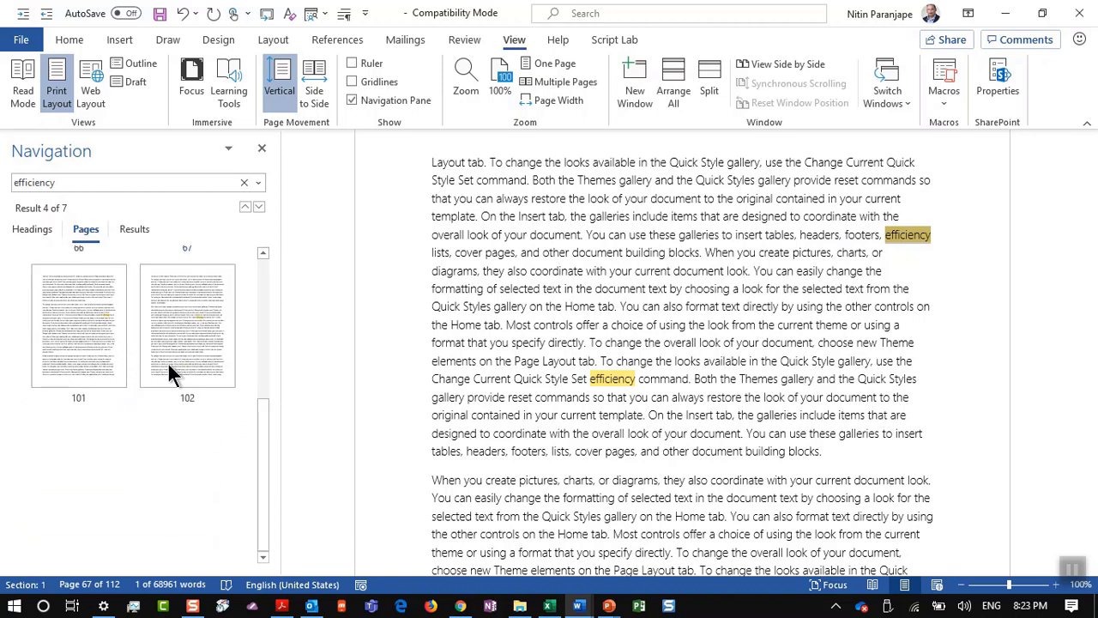
left_click(265, 354)
scroll(266, 354, "up", 1)
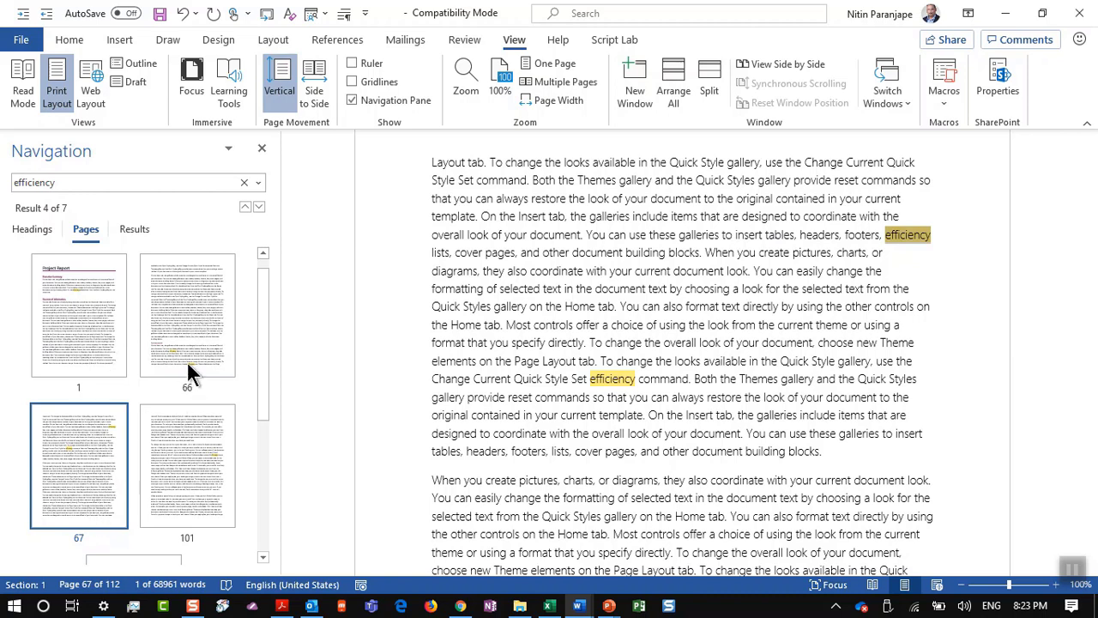
left_click(26, 232)
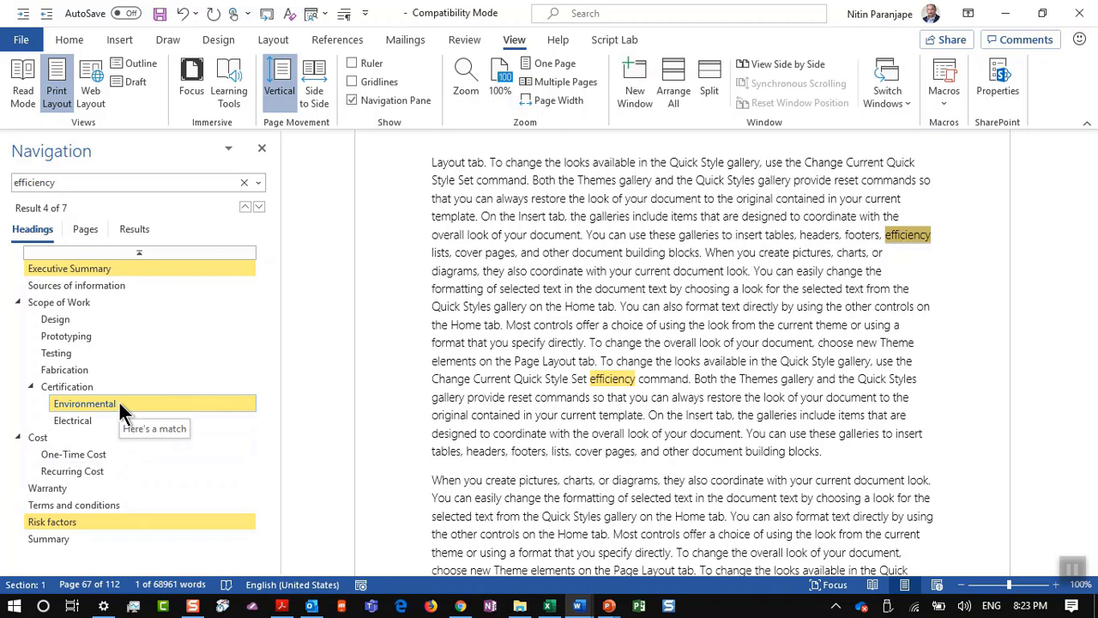
Step: Visit the Environmental and Risk factors sections, then switch the Navigation search to find tables
left_click(120, 405)
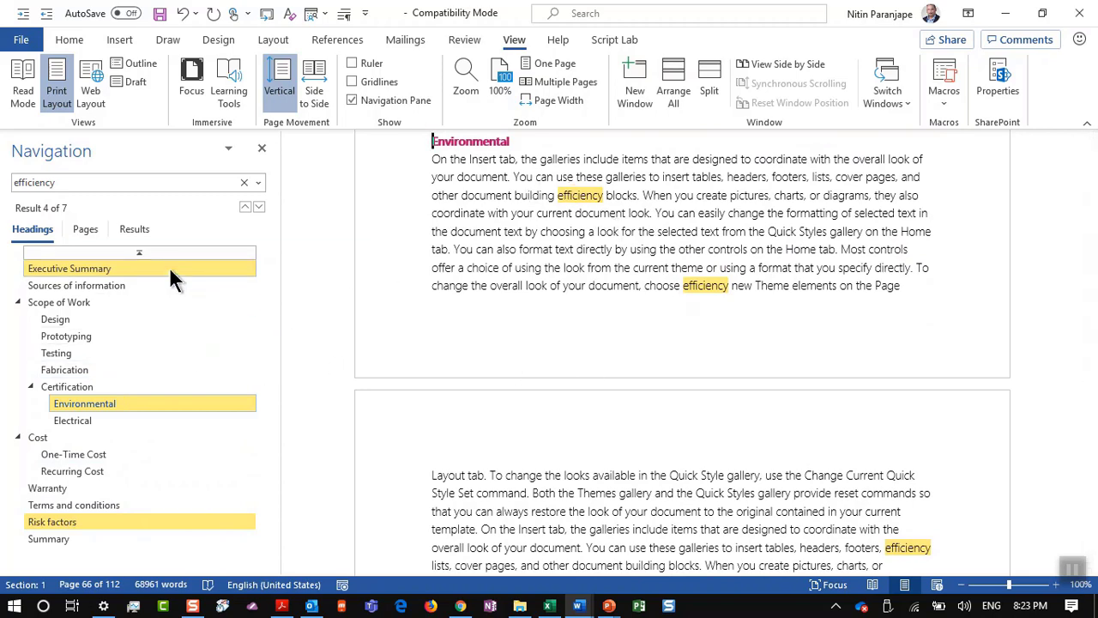
left_click(152, 515)
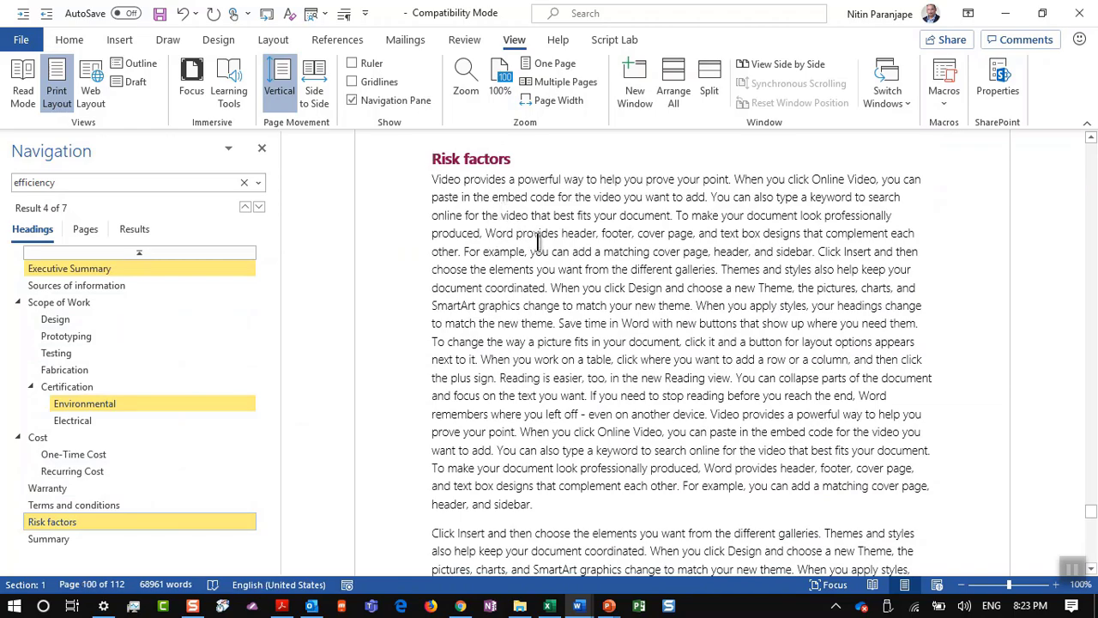
scroll(538, 243, "down", 8)
scroll(538, 243, "down", 5)
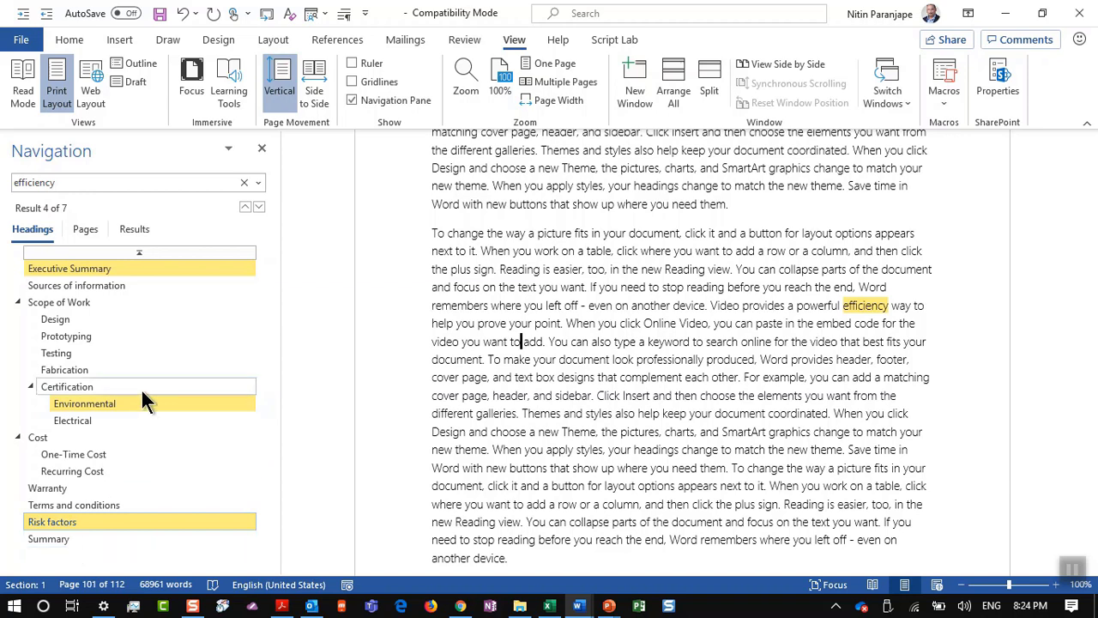
left_click(256, 182)
left_click(309, 343)
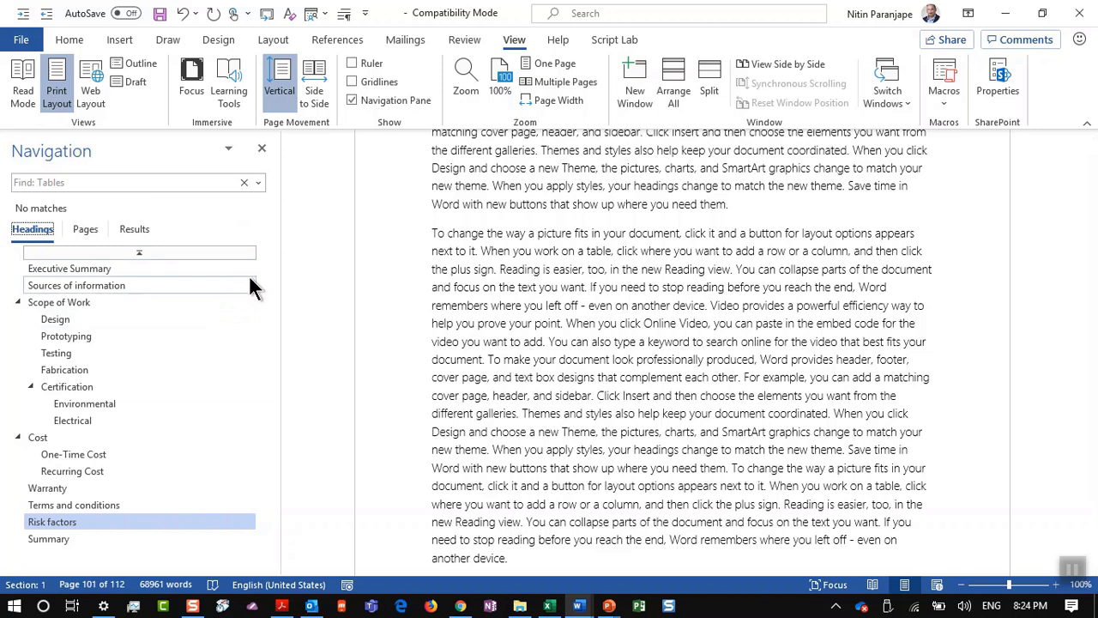
Step: Run the table search and view its 3 matches as page thumbnails, results and headings
key("Down")
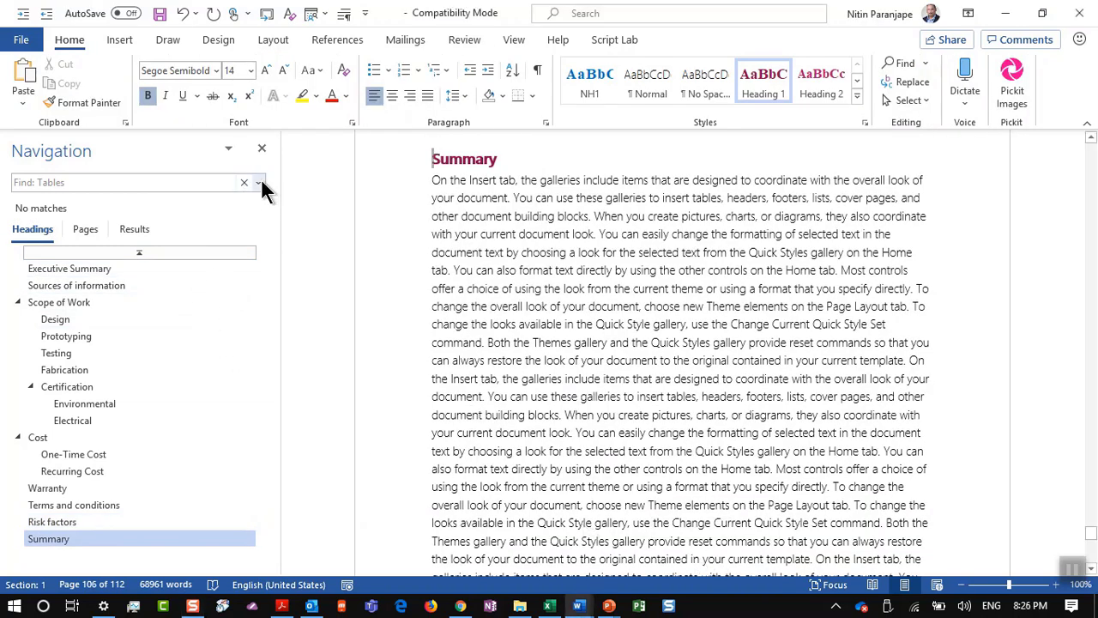
left_click(259, 182)
left_click(296, 344)
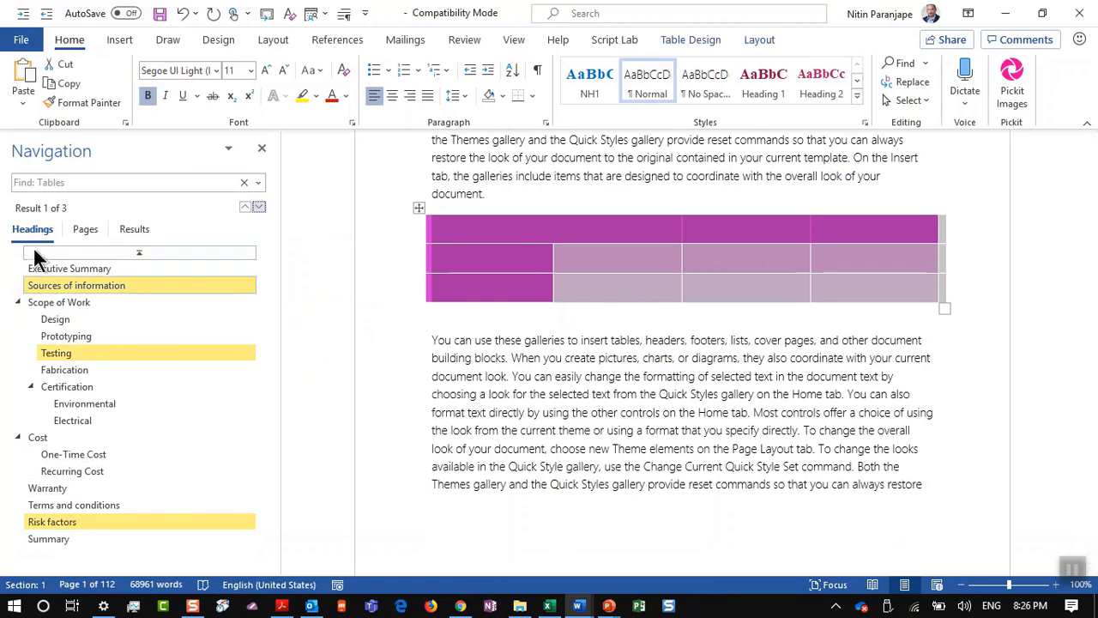
left_click(80, 233)
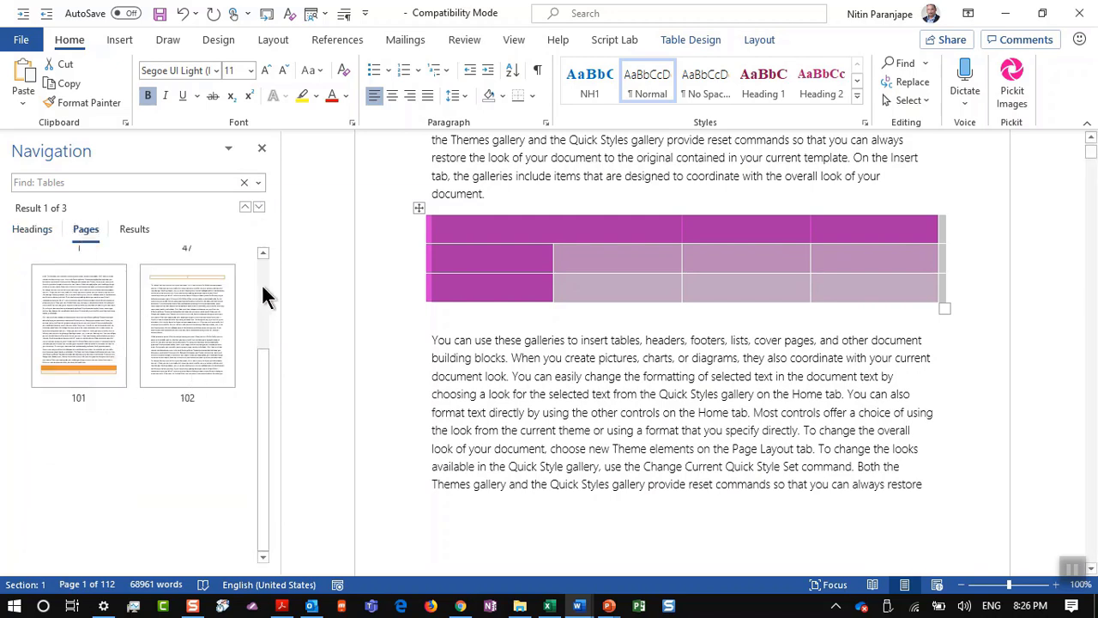
left_click(144, 233)
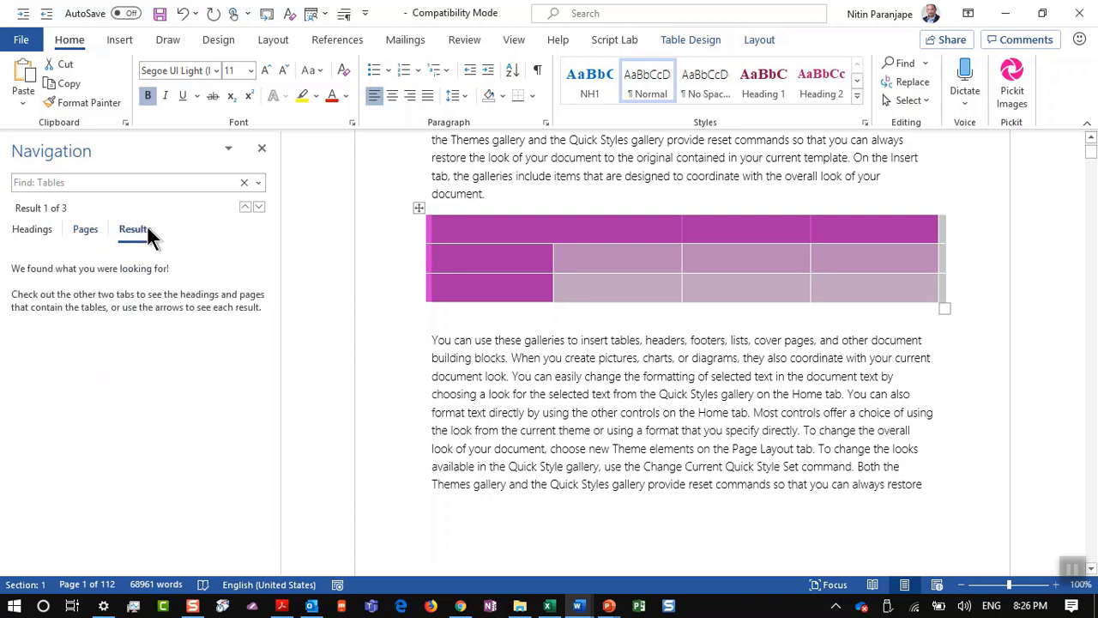
left_click(34, 240)
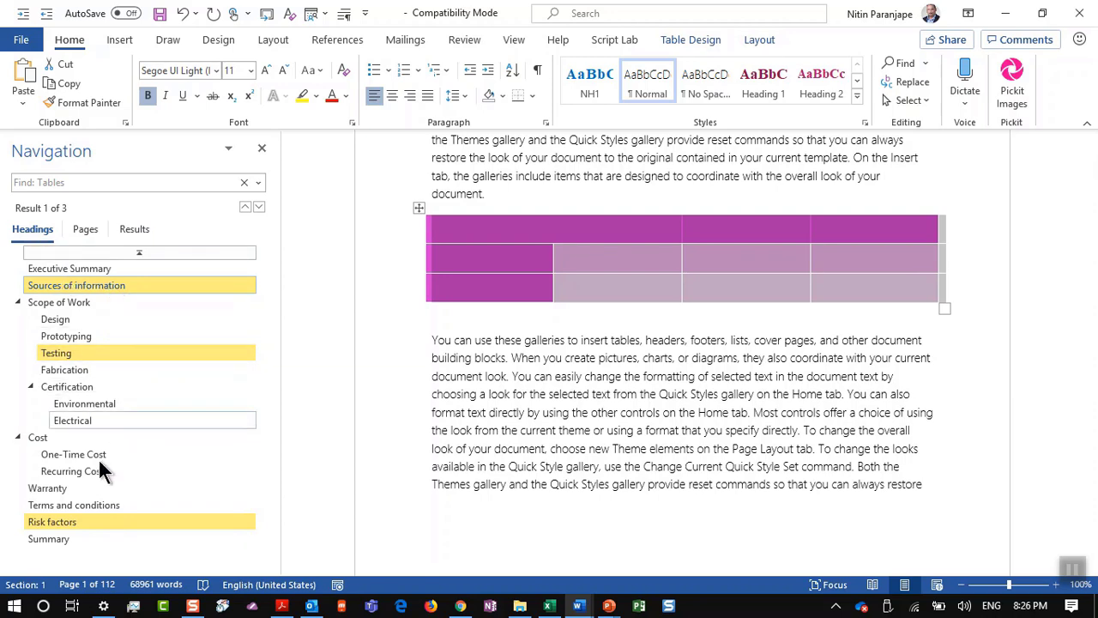
left_click(85, 231)
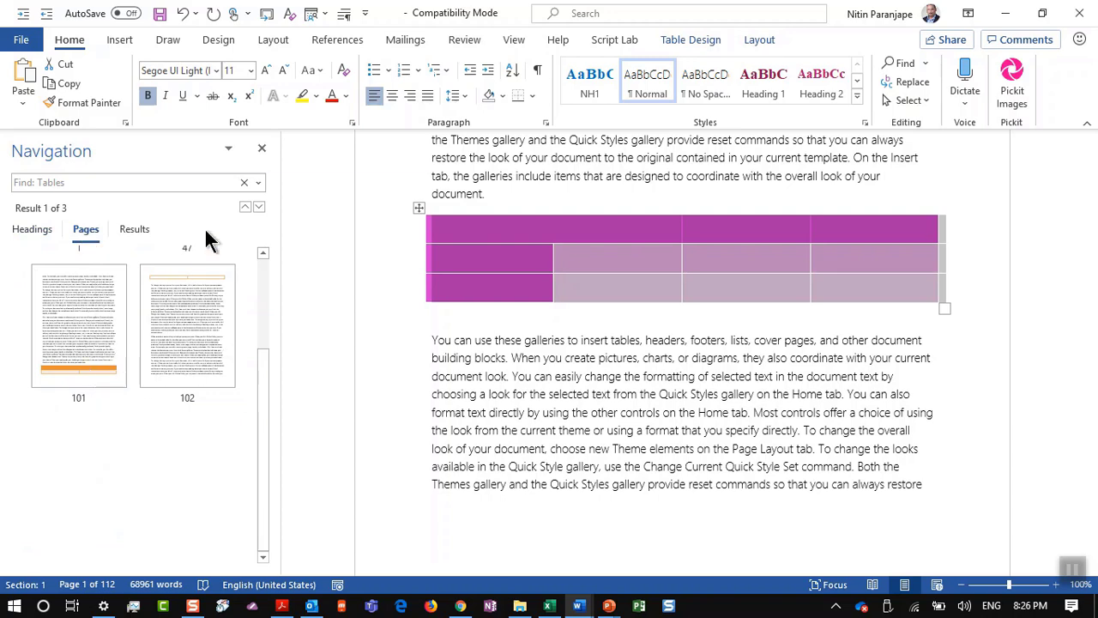
Step: Step back through the table matches to the purple table under Testing on page 47
left_click(244, 208)
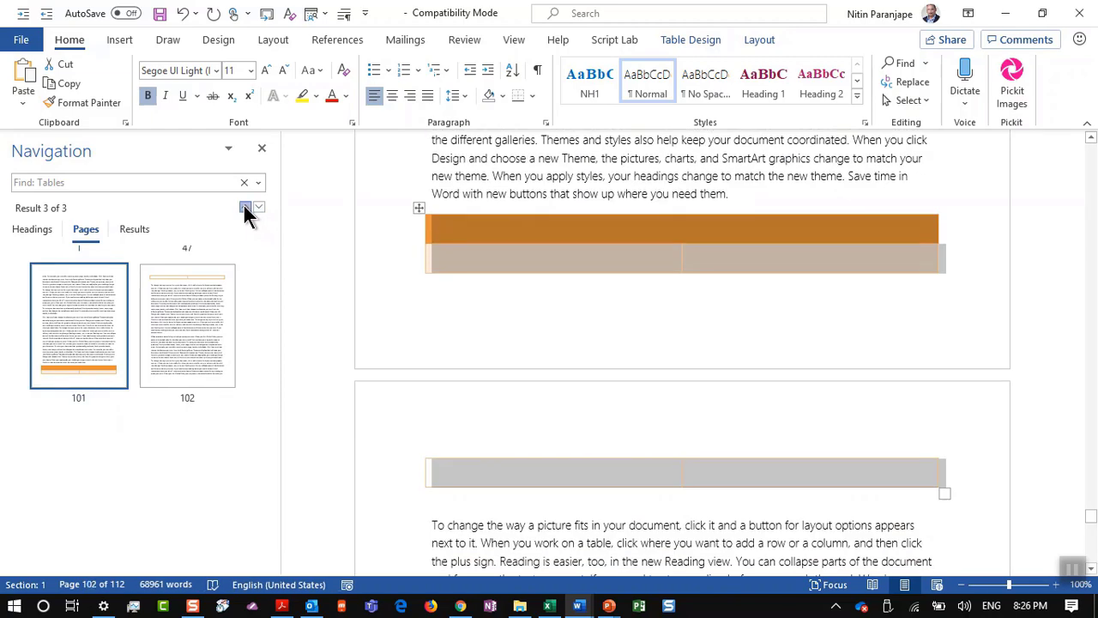
left_click(245, 209)
left_click(245, 209)
left_click(245, 208)
left_click(245, 208)
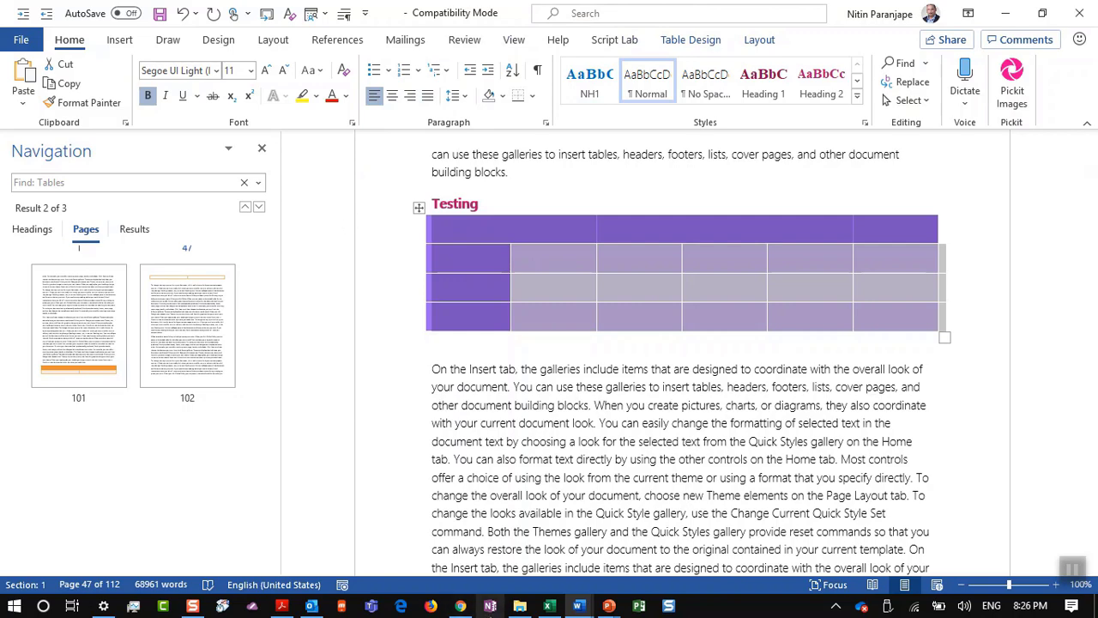
Step: Move the Efficiency Crash Course deck to slide 161, '98. Encrypt files with password', then return to Word
mouse_move(609, 606)
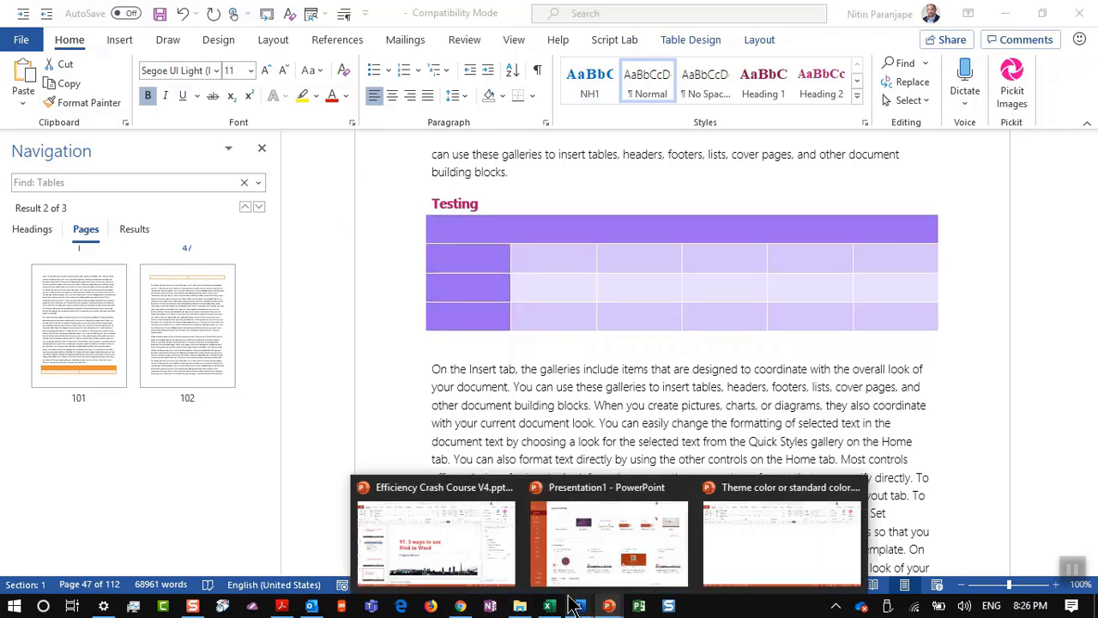
left_click(493, 564)
scroll(181, 525, "down", 3)
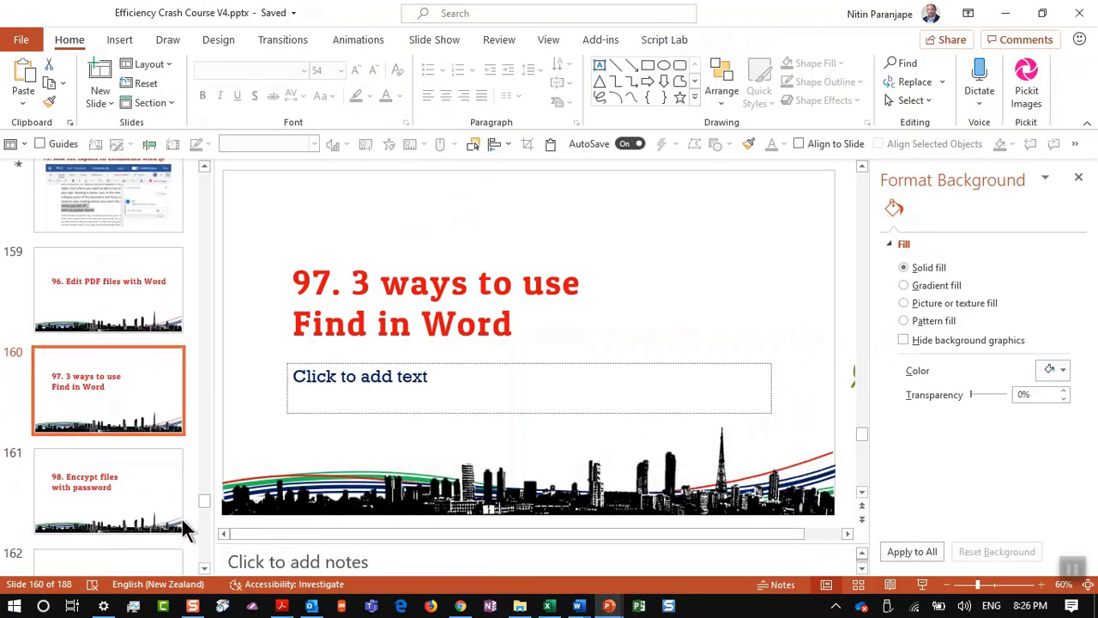
left_click(120, 480)
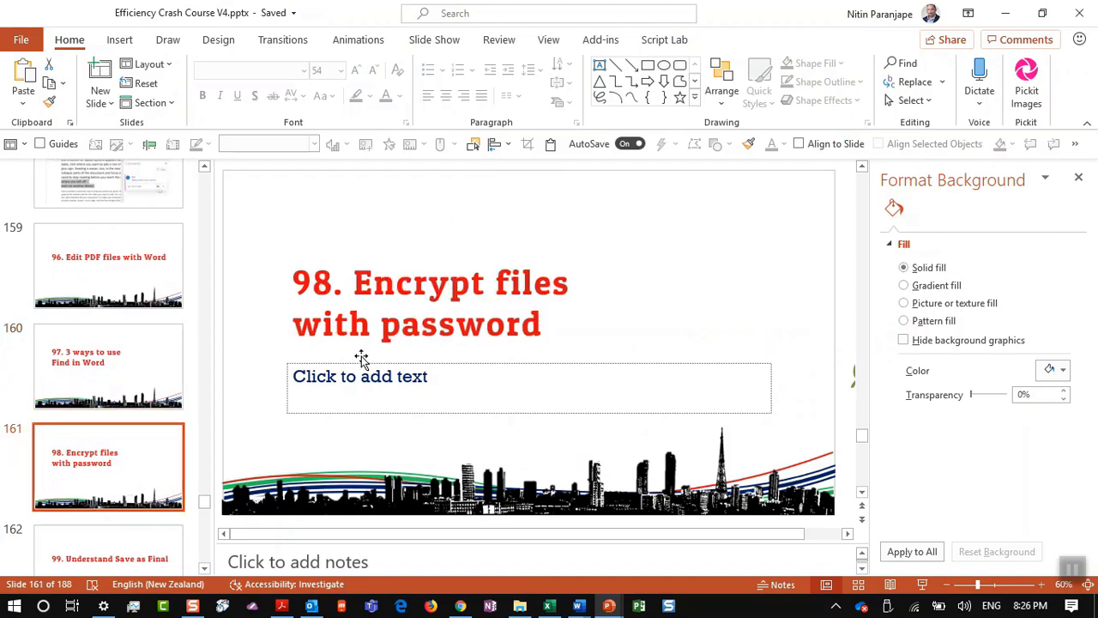
left_click(577, 605)
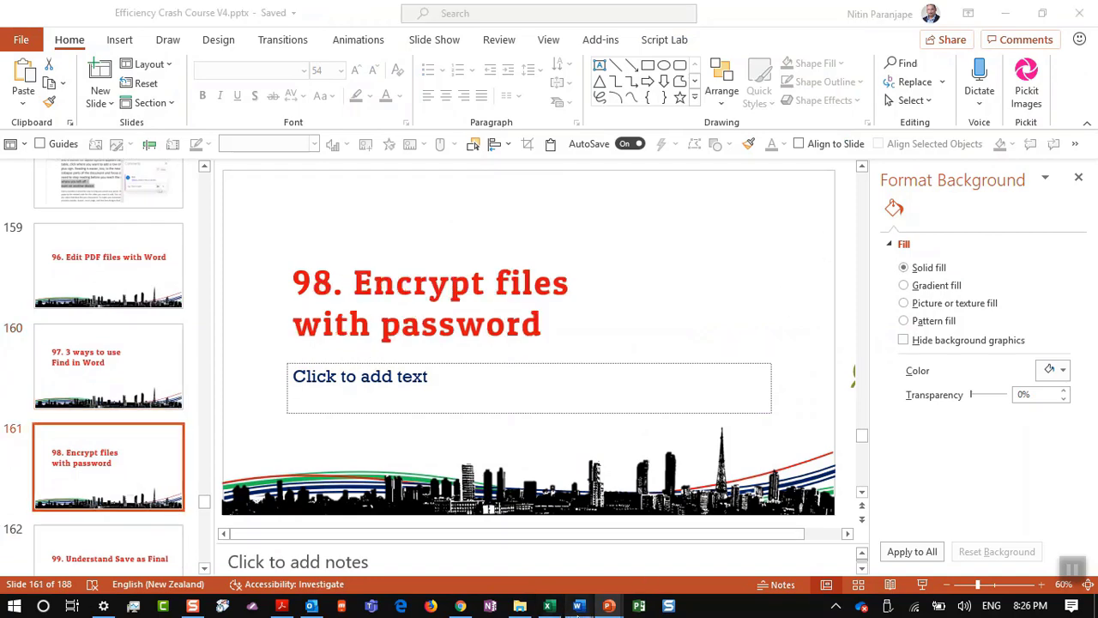
left_click(471, 568)
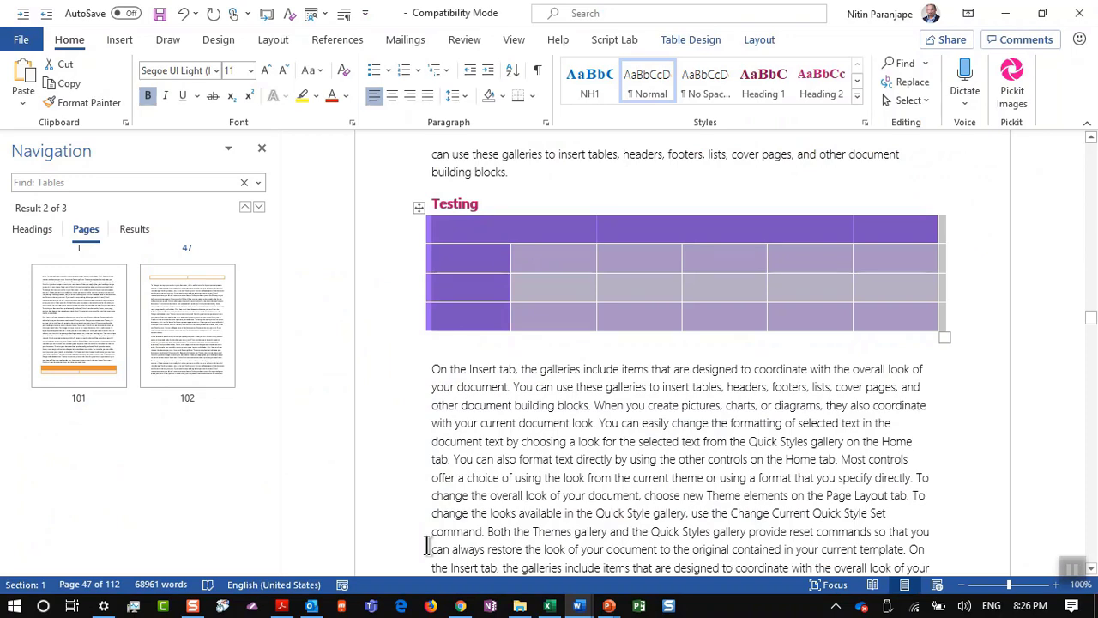
Step: Look at the Protect Document options on Word's Info page, then dismiss them
key("alt+f")
key("a")
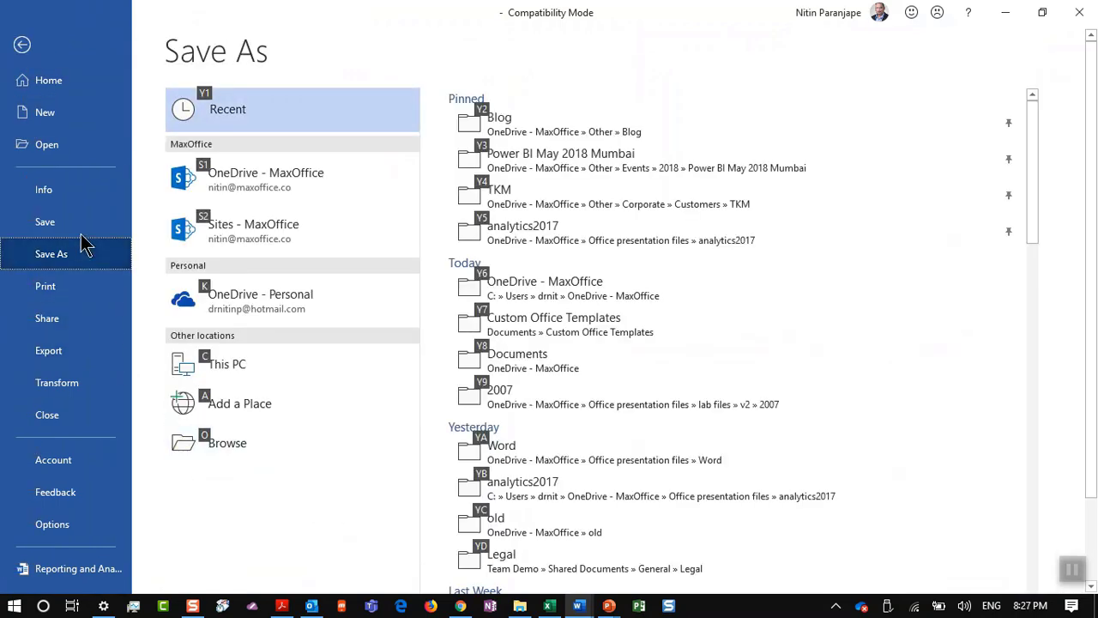
left_click(79, 187)
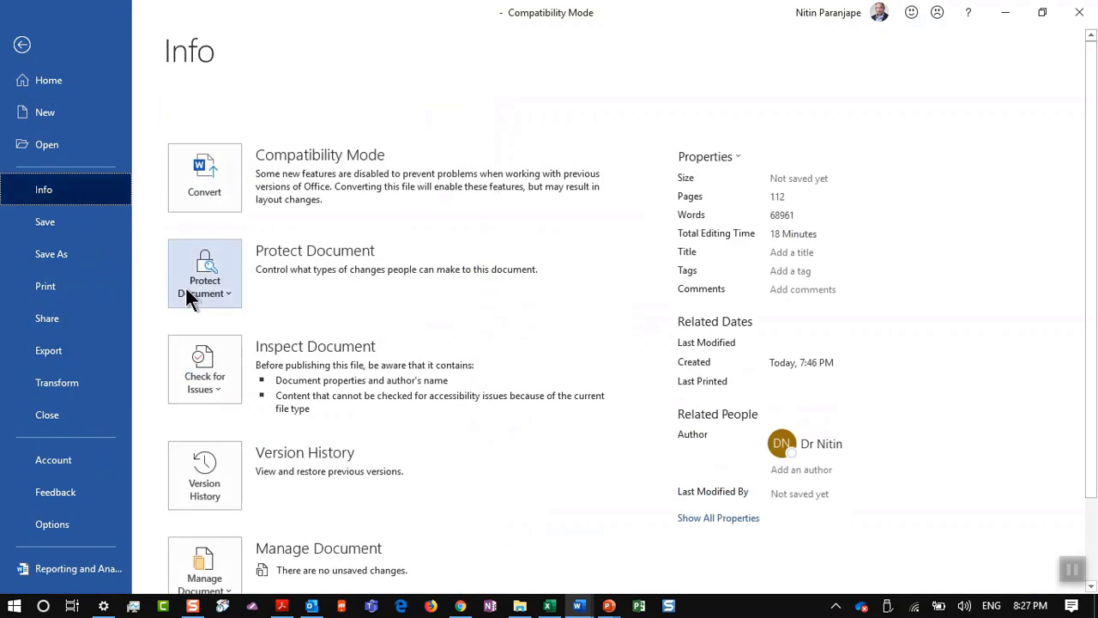
left_click(186, 290)
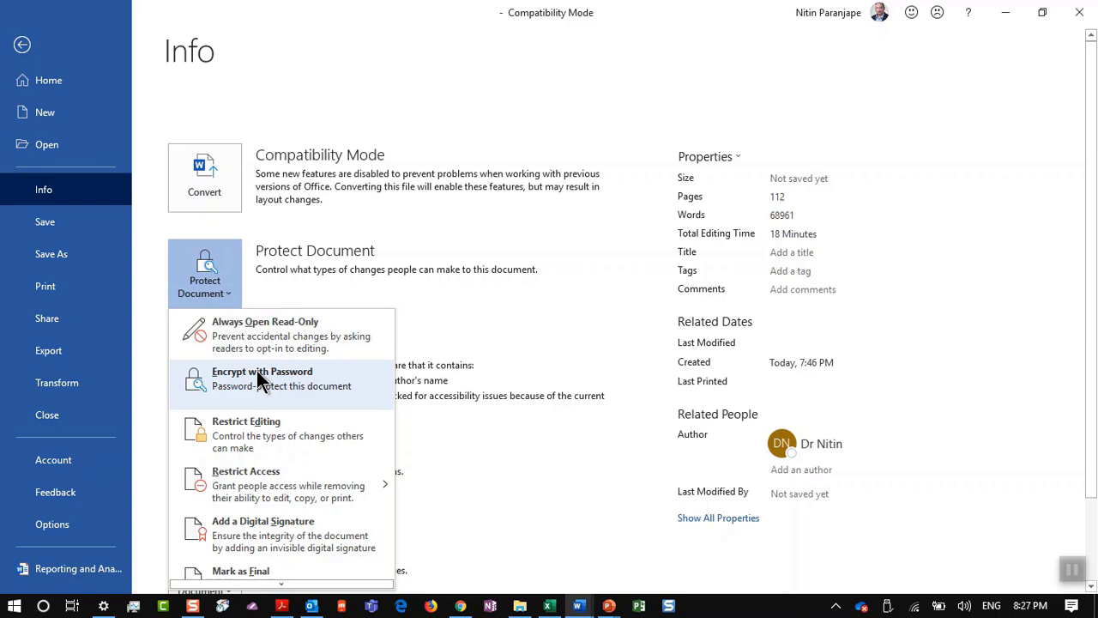
key("Escape")
Step: Advance PowerPoint to slide 162, '99. Understand Save as Final', then return to the Word document
key("alt+Tab")
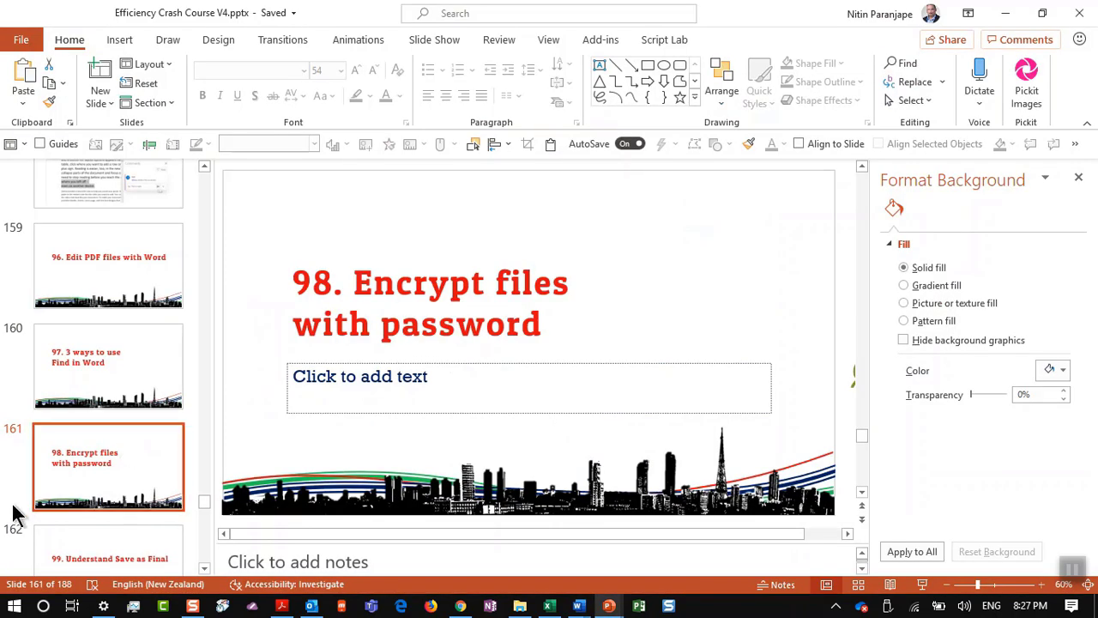
left_click(104, 545)
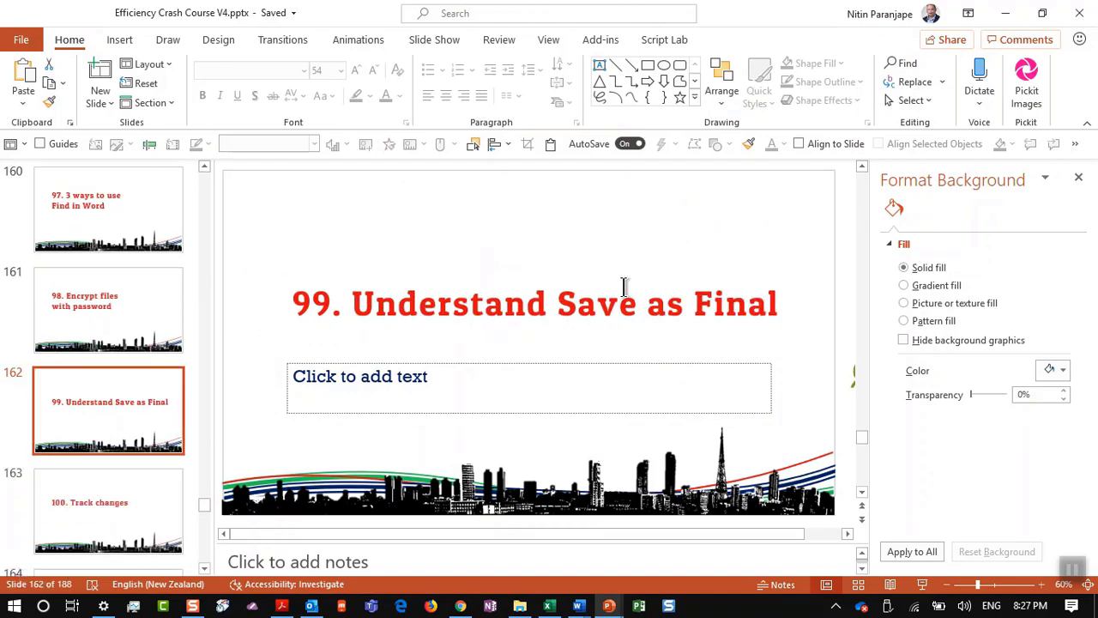
key("alt+Tab")
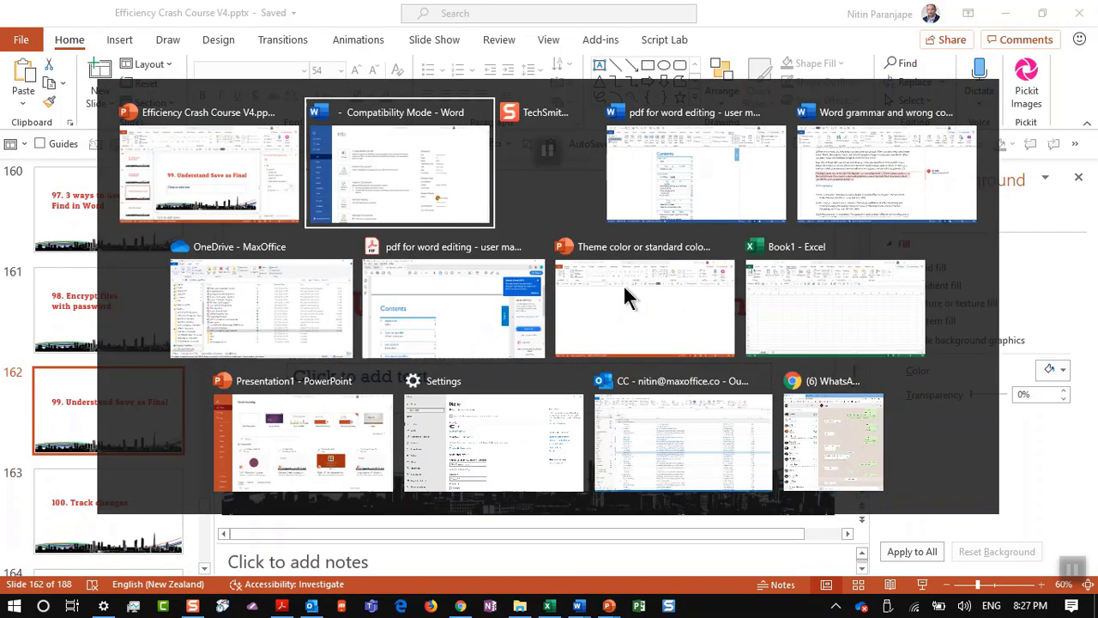
key("Escape")
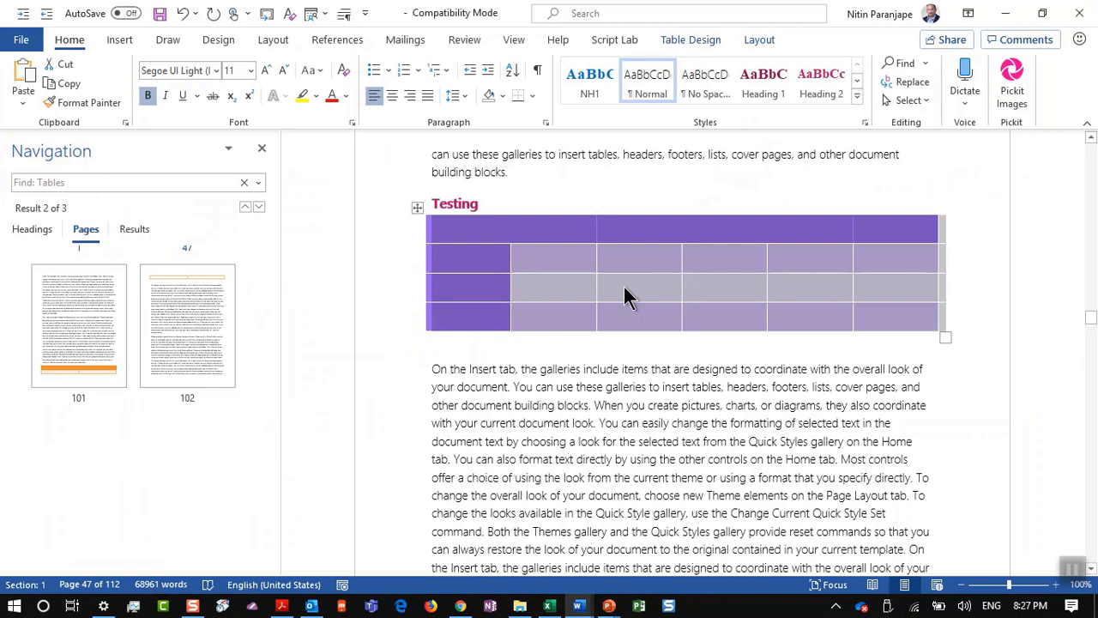
Step: Hide the search results and mark the Project Report as final from the Info page
left_click(262, 147)
key("ctrl+Home")
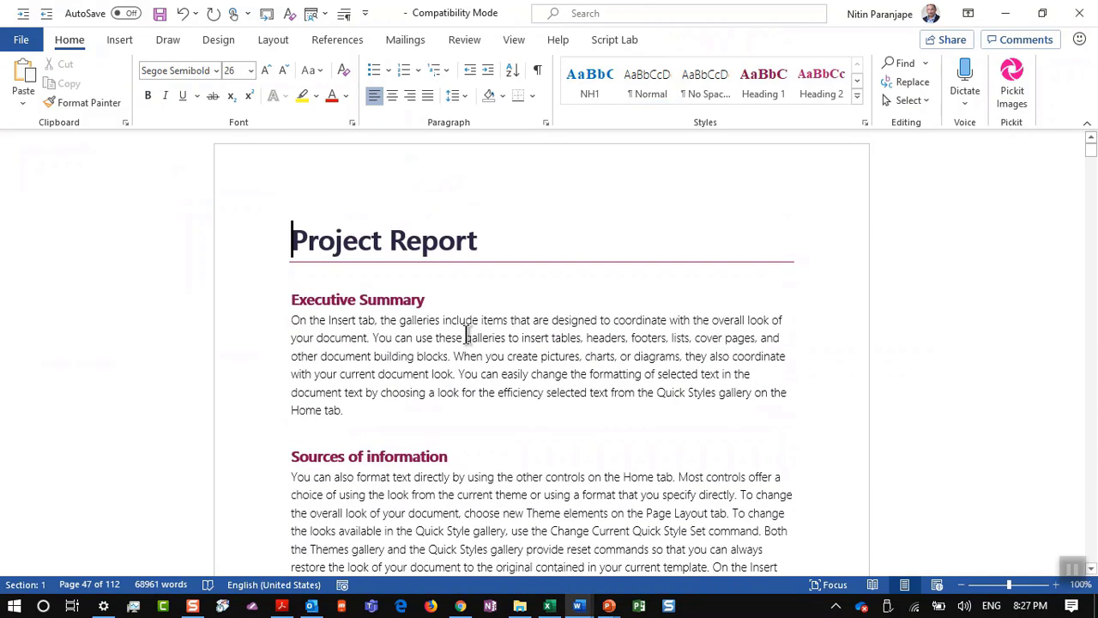
left_click(457, 403)
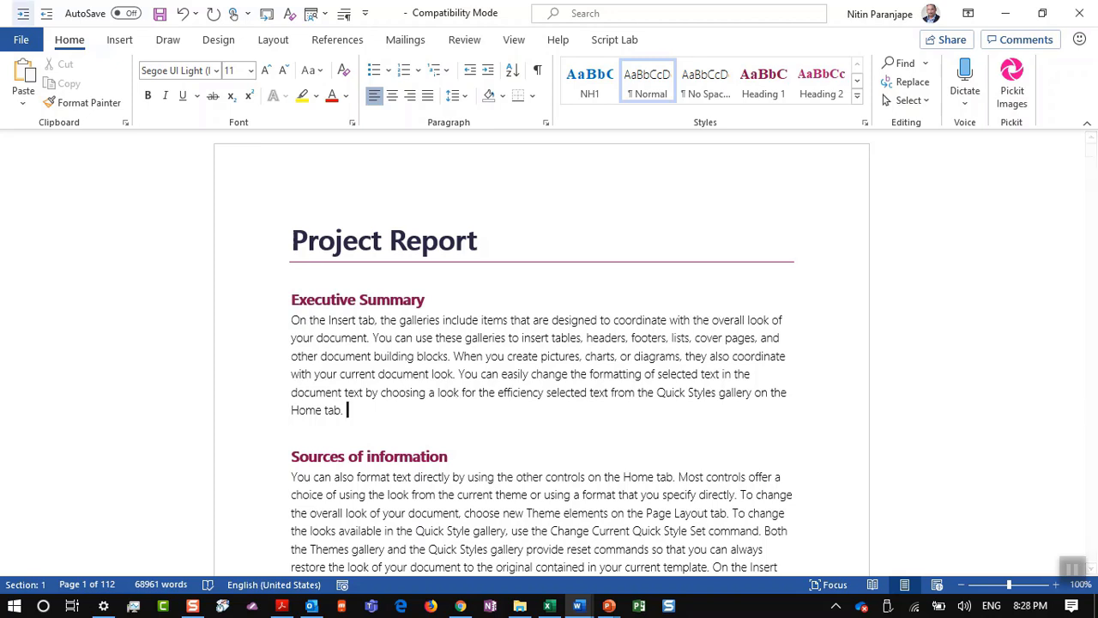
left_click(20, 40)
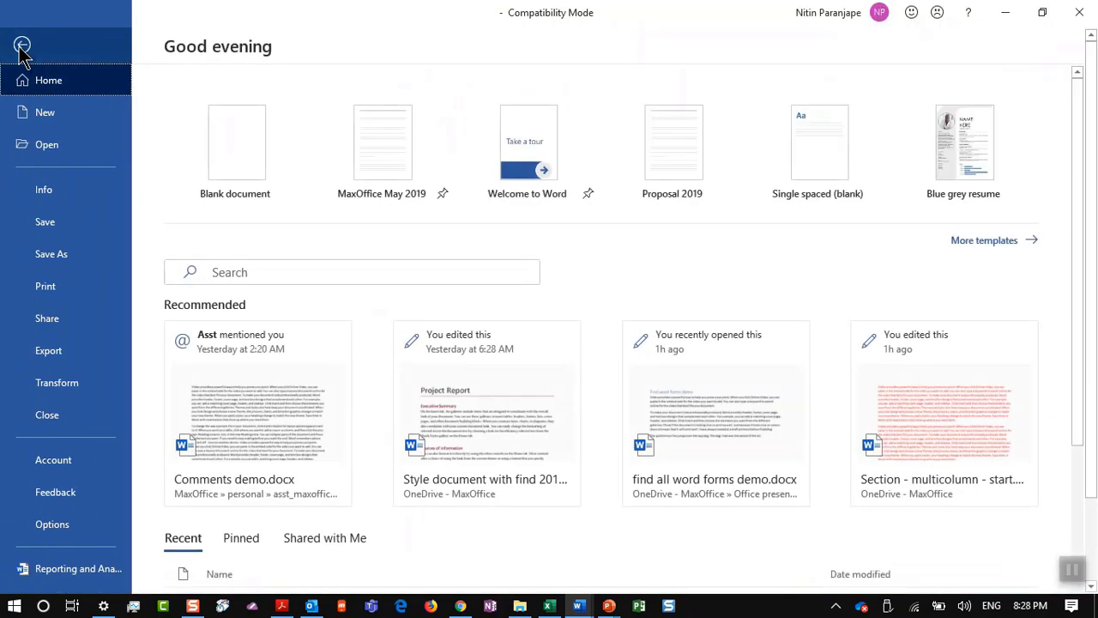
left_click(56, 198)
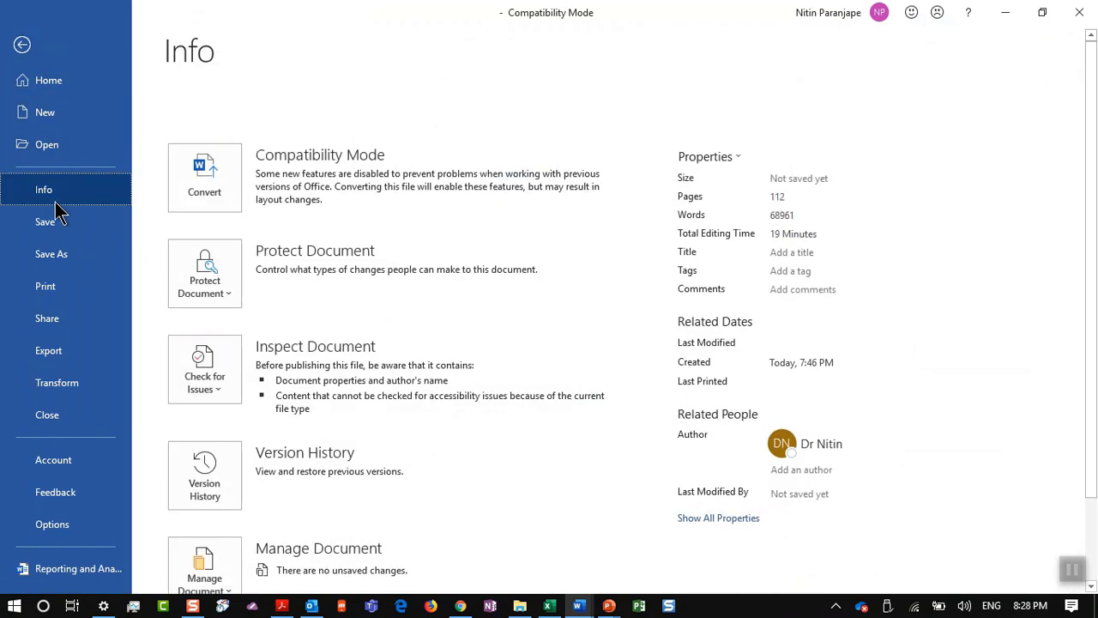
left_click(179, 271)
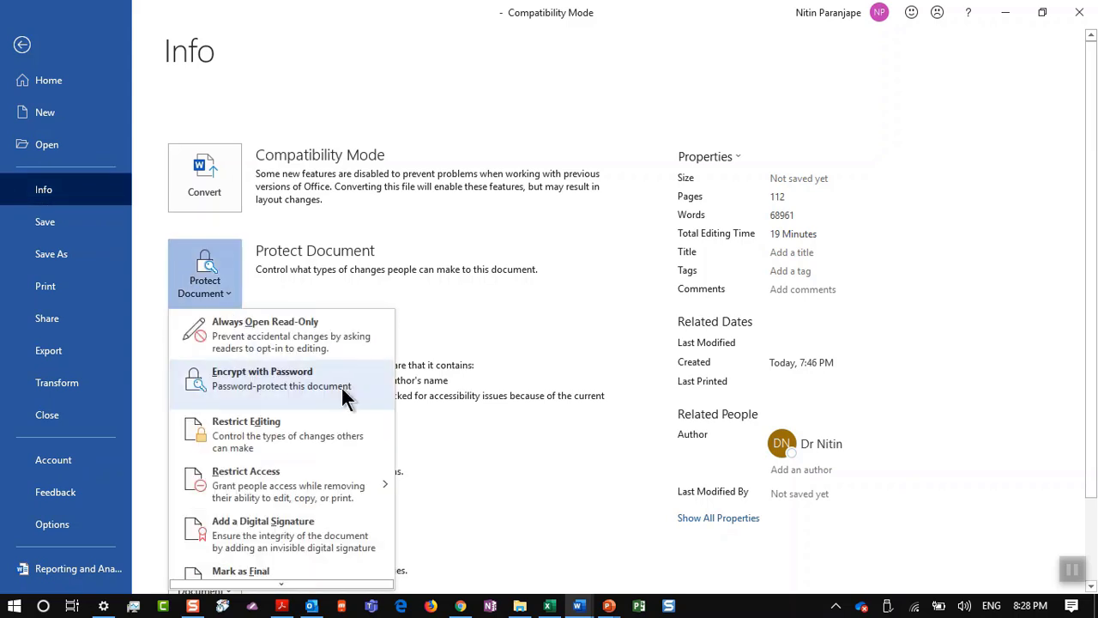
scroll(356, 411, "down", 1)
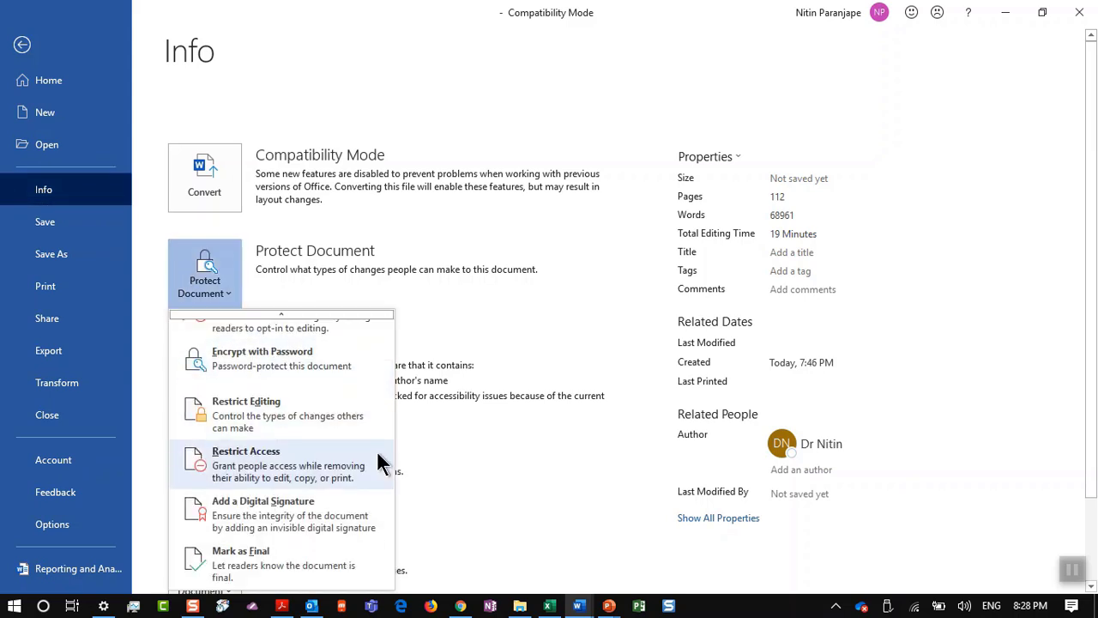
left_click(316, 570)
left_click(521, 349)
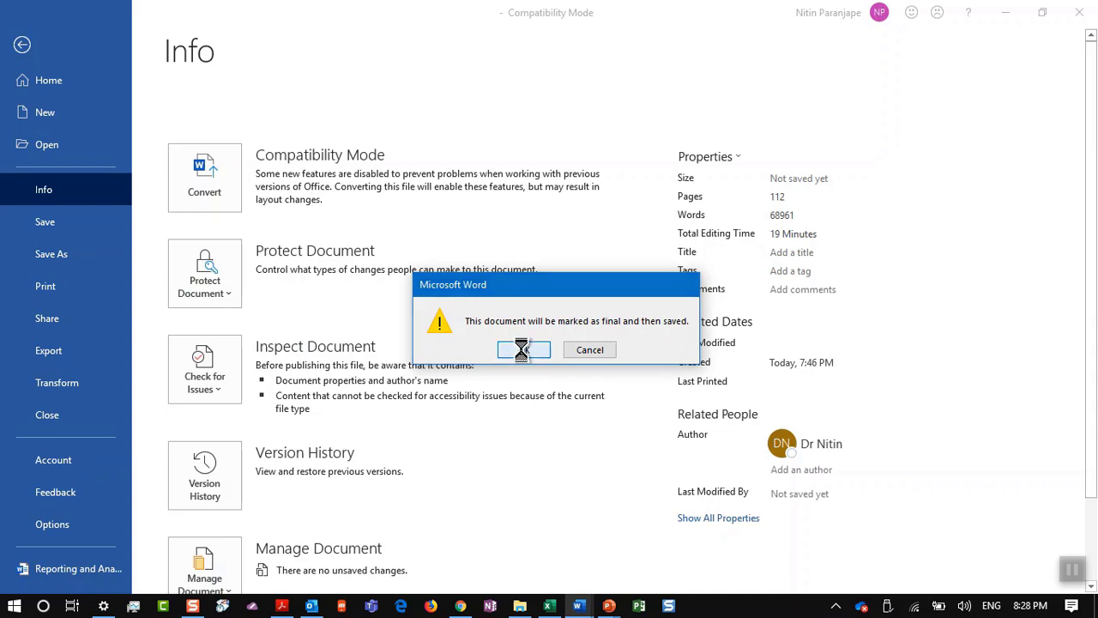
Step: Save the document as ffdsaf.docx in the newer format and acknowledge the final notice
type("ffdsaf")
left_click(588, 519)
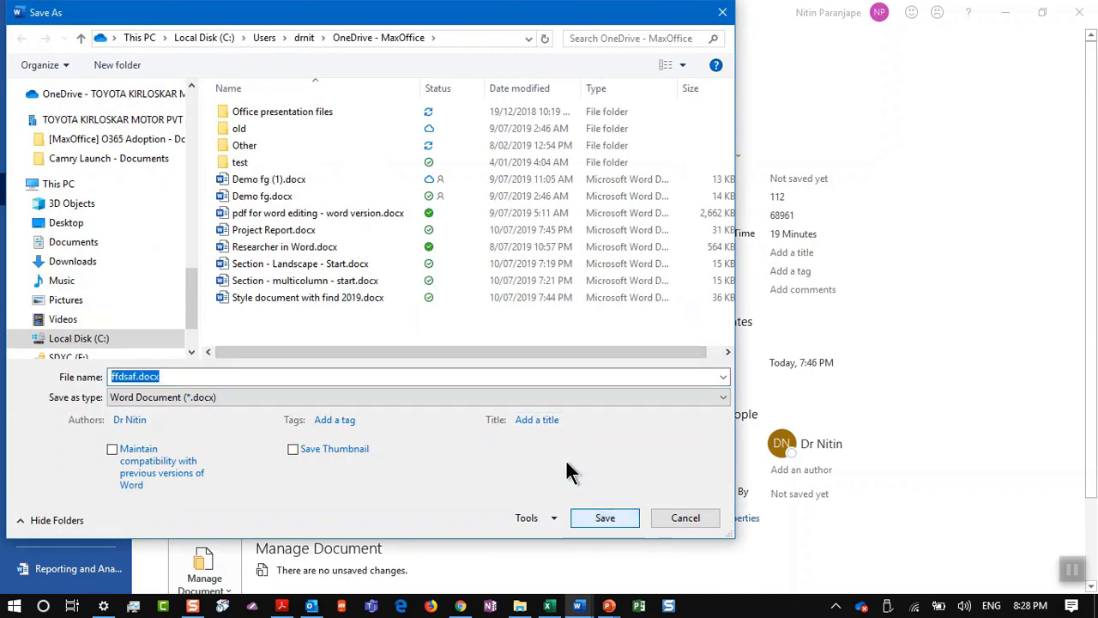
left_click(580, 518)
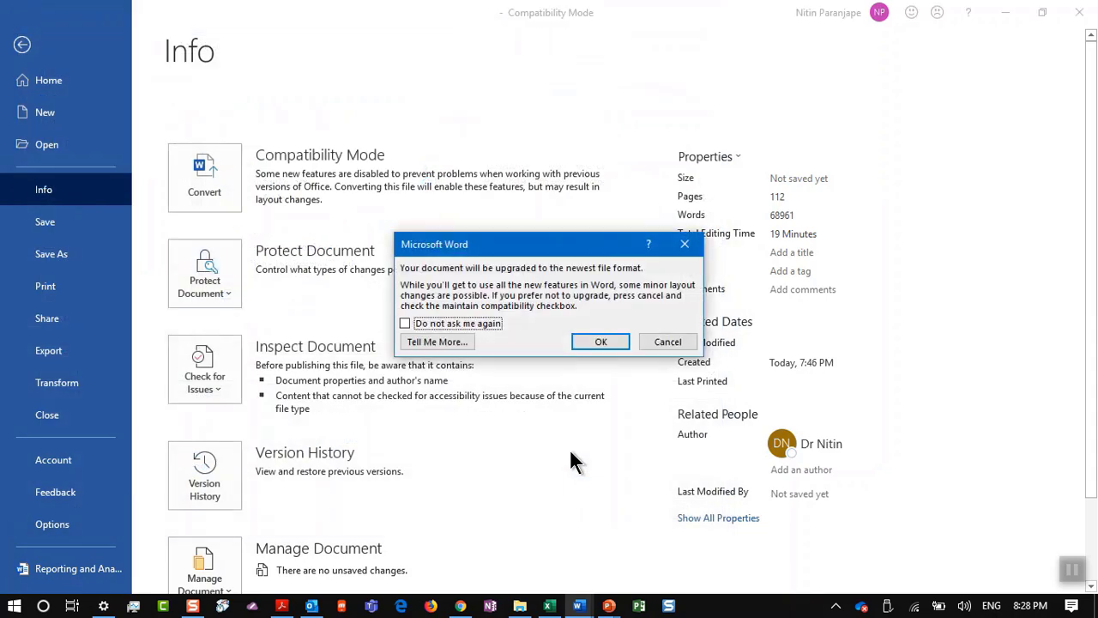
left_click(600, 341)
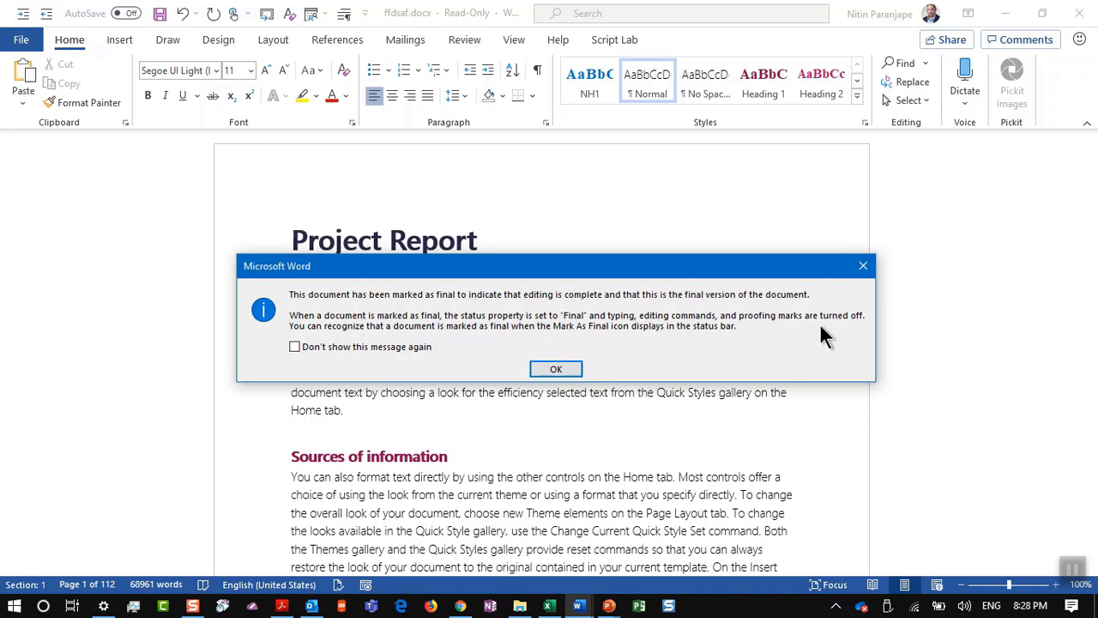
left_click(573, 374)
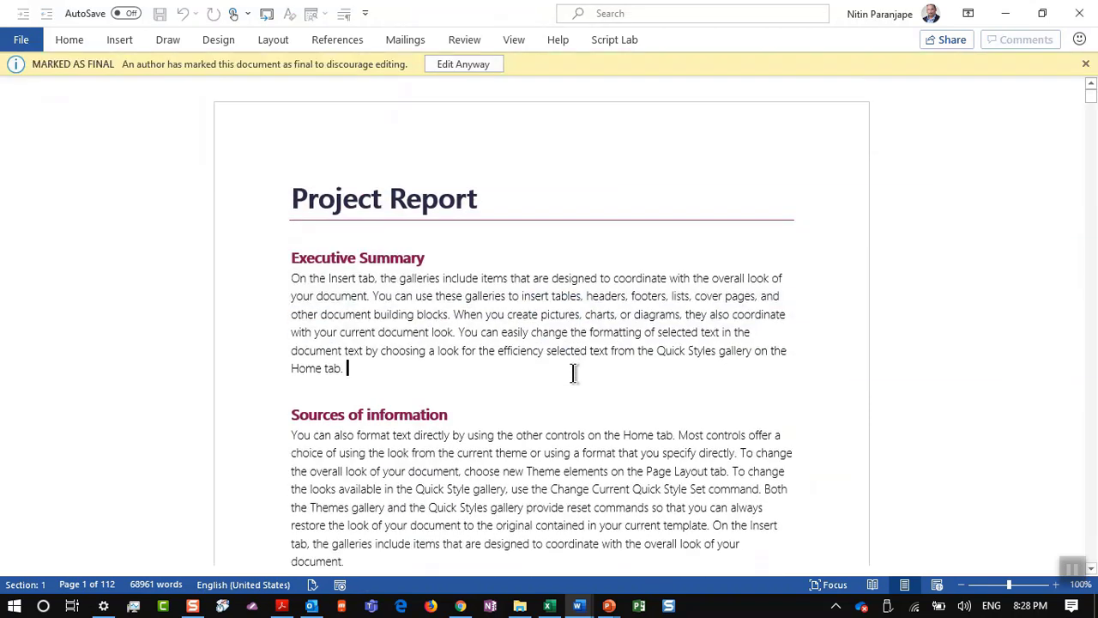
Step: Pin the ribbon, see the disabled Insert commands, and choose Edit Anyway to make it editable
left_click(82, 34)
double_click(81, 34)
left_click(117, 41)
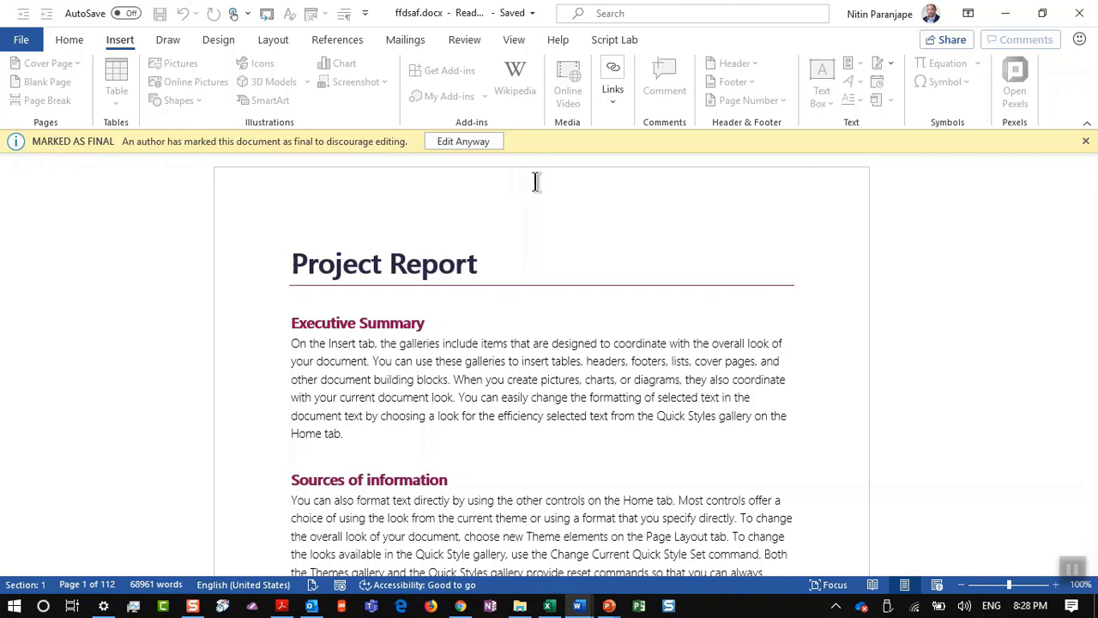
left_click(467, 146)
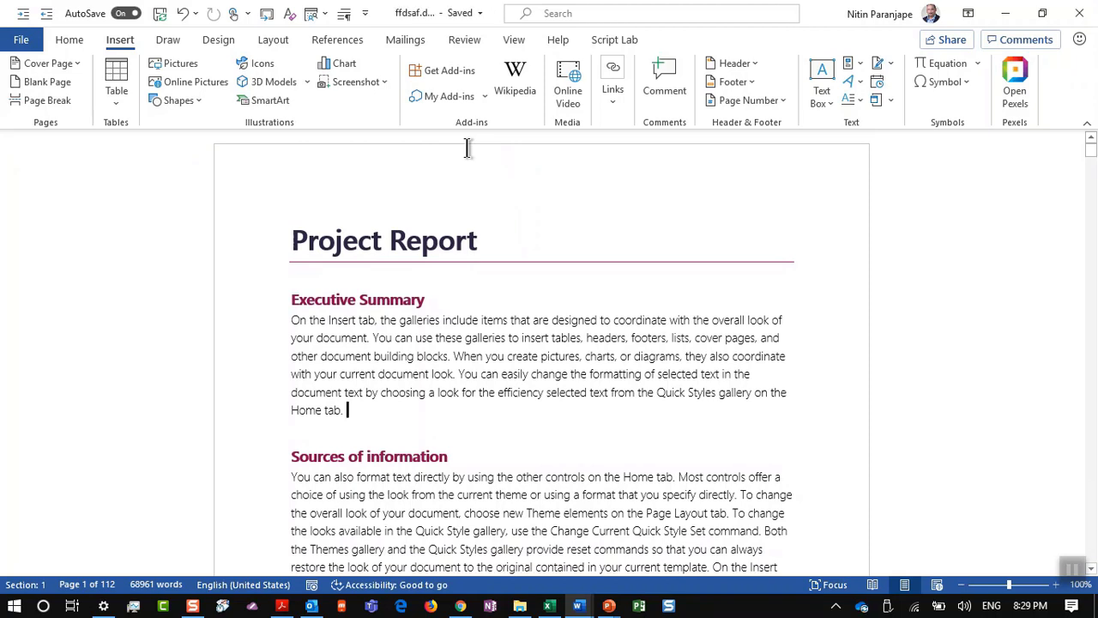
Step: Show PowerPoint slide 163, '100. Track changes', then turn on Track Changes in Word
key("alt+Tab")
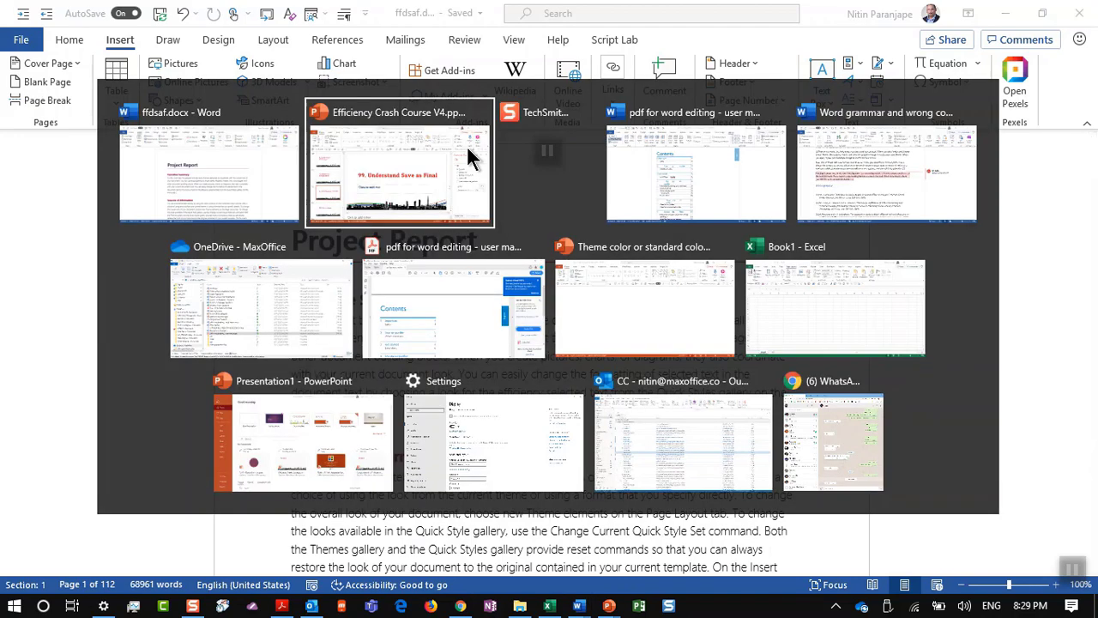
left_click(84, 502)
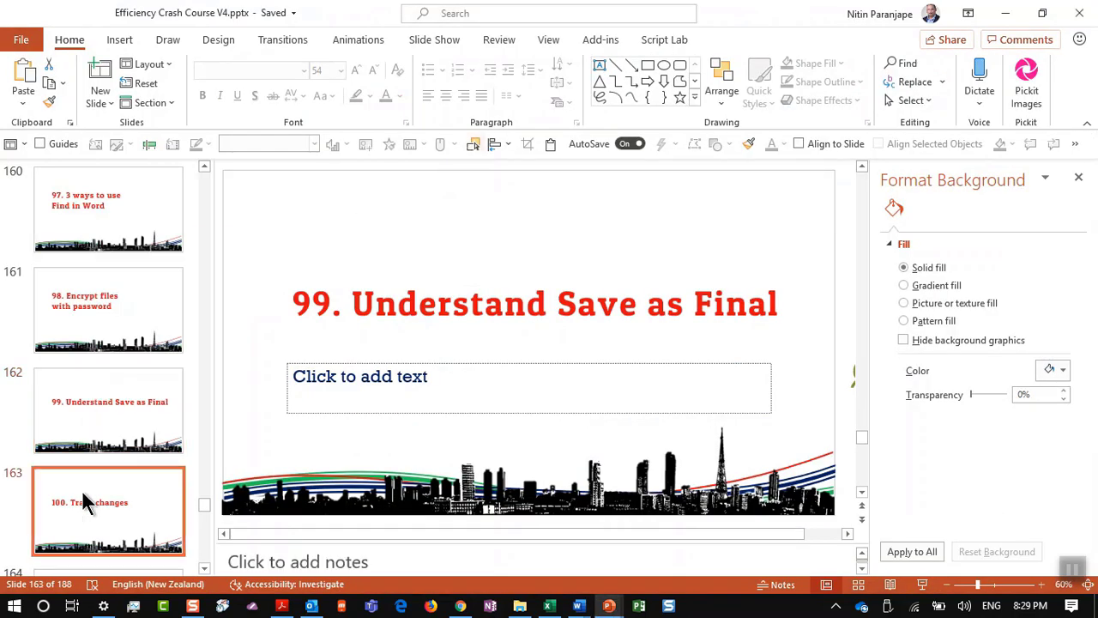
key("alt+Tab")
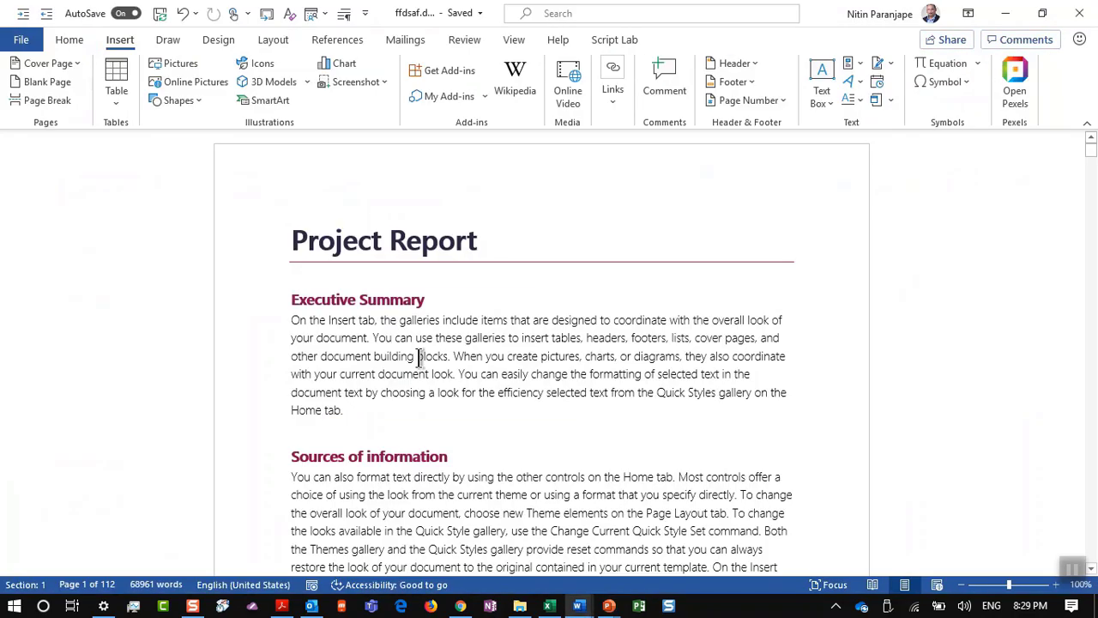
scroll(417, 358, "down", 1)
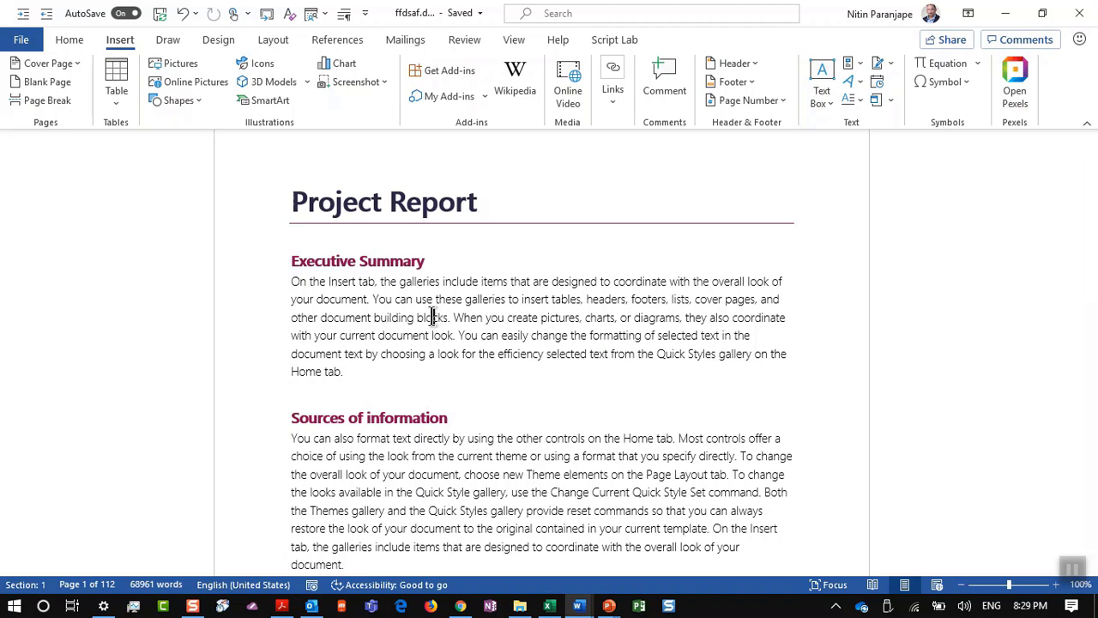
left_click(471, 41)
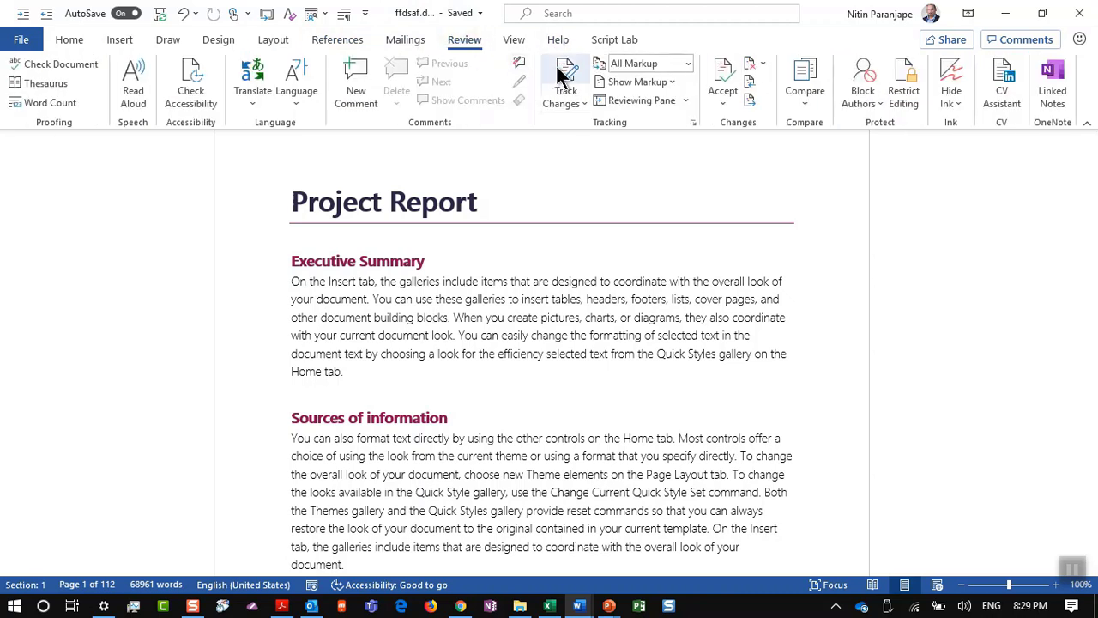
left_click(563, 79)
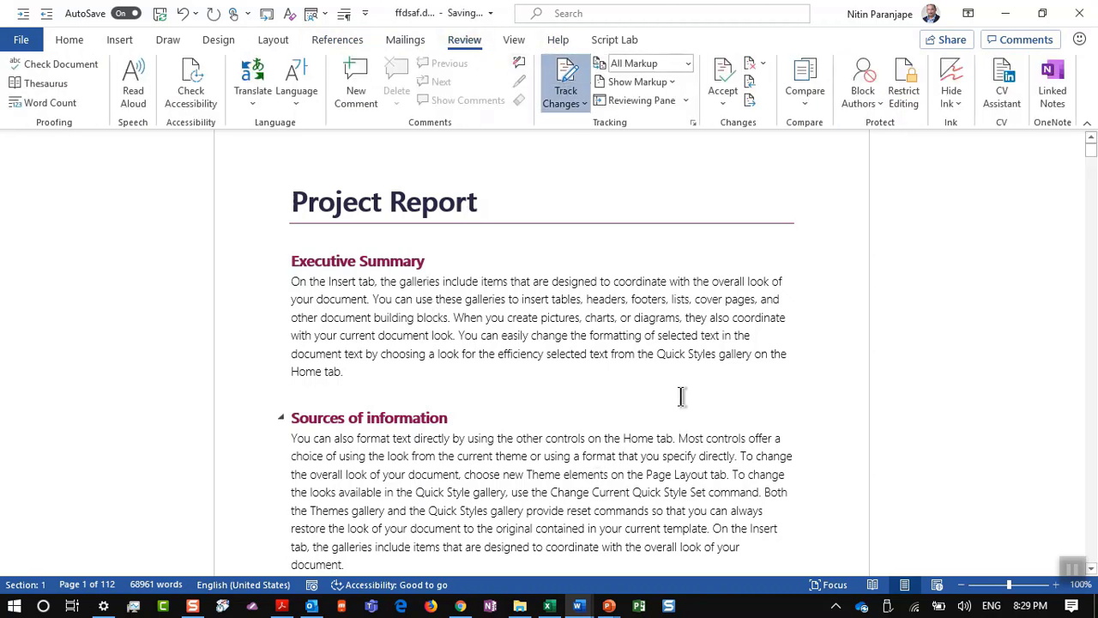
Step: Replace 'blocks.' with 'New item' as a tracked change
type("dsfdds")
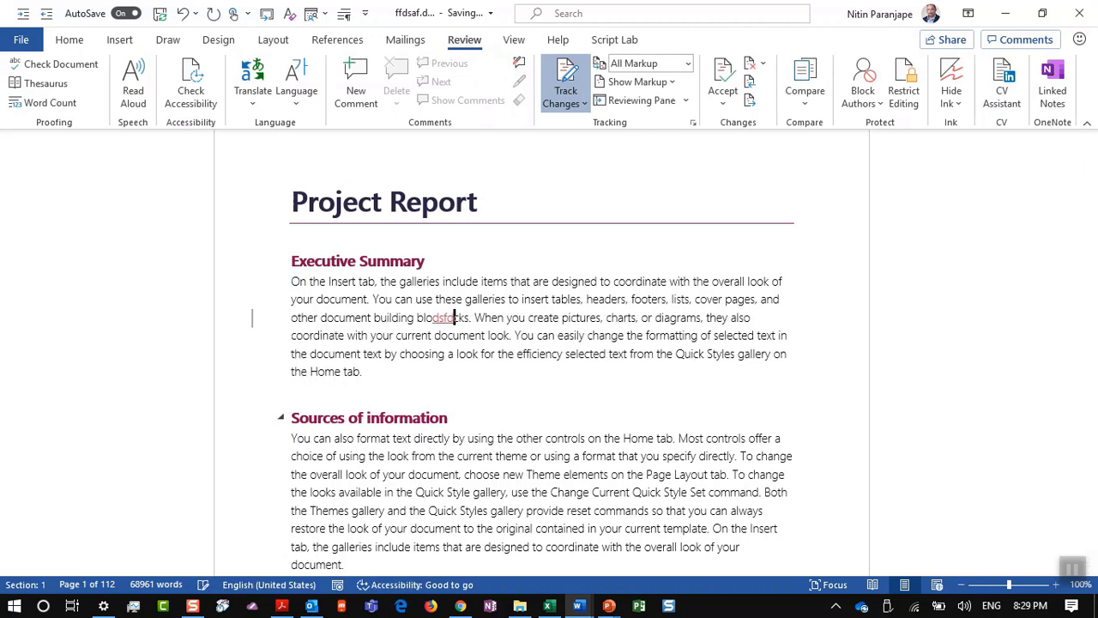
key("BackSpace")
key("BackSpace")
key("BackSpace")
key("BackSpace")
key("BackSpace")
key("BackSpace")
key("BackSpace")
key("BackSpace")
key("BackSpace")
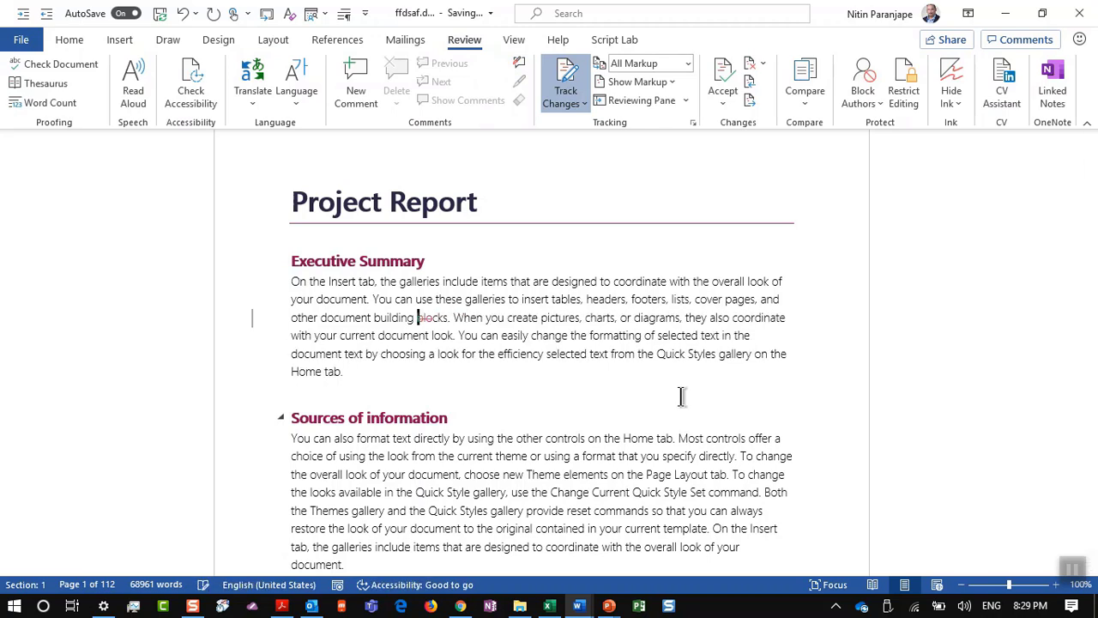
key("Delete")
key("Delete")
key("Delete")
key("Delete")
key("Delete")
key("Delete")
key("Delete")
type("New item")
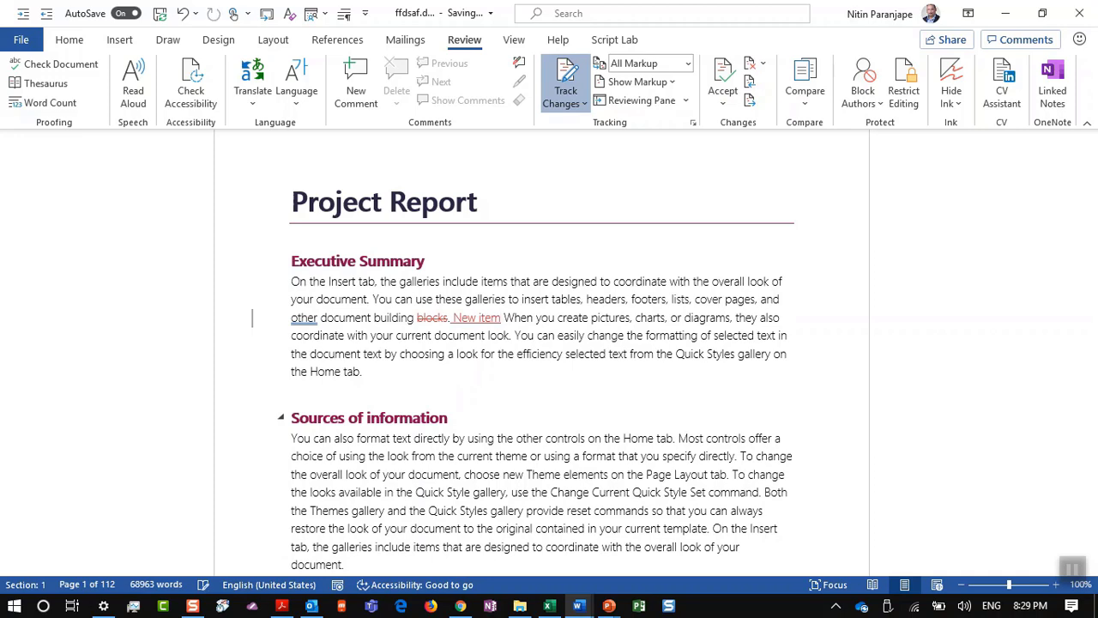
Step: Toggle the markup view and delete the end of the Sources of information paragraph as tracked
scroll(676, 394, "down", 1)
scroll(677, 395, "down", 1)
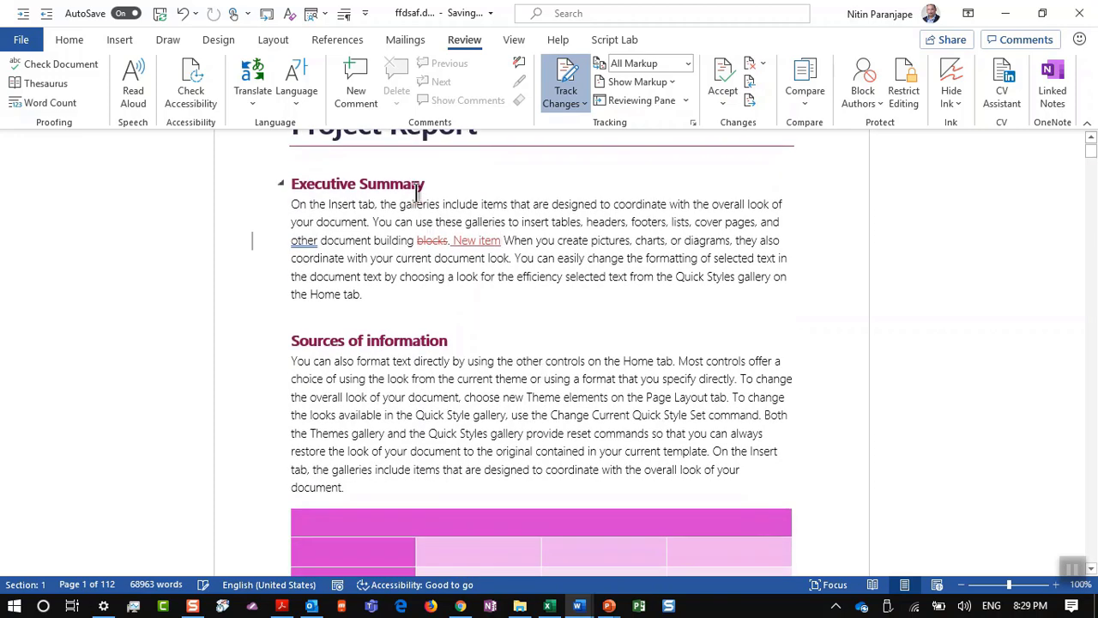
left_click(253, 242)
left_click(253, 242)
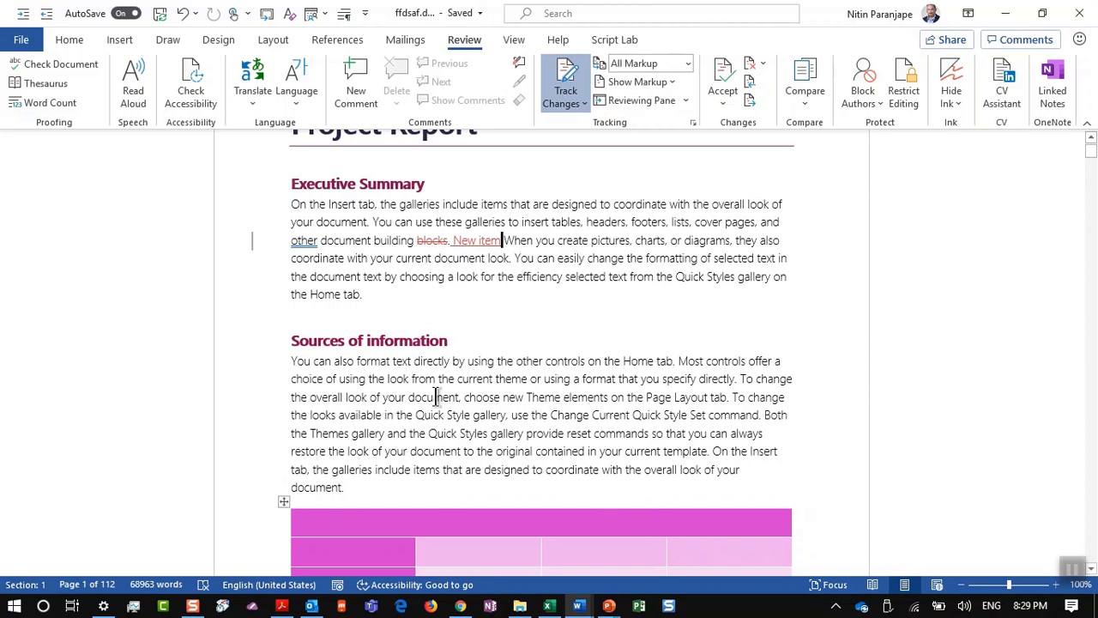
left_click_drag(444, 414, 557, 491)
key("Delete")
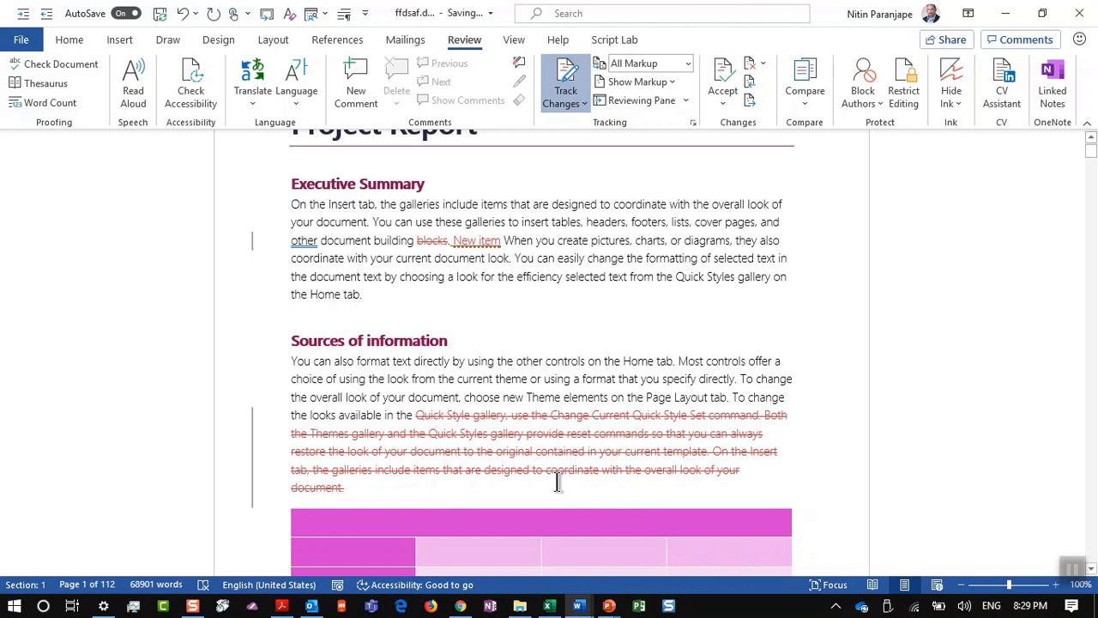
mouse_move(522, 434)
left_click(572, 105)
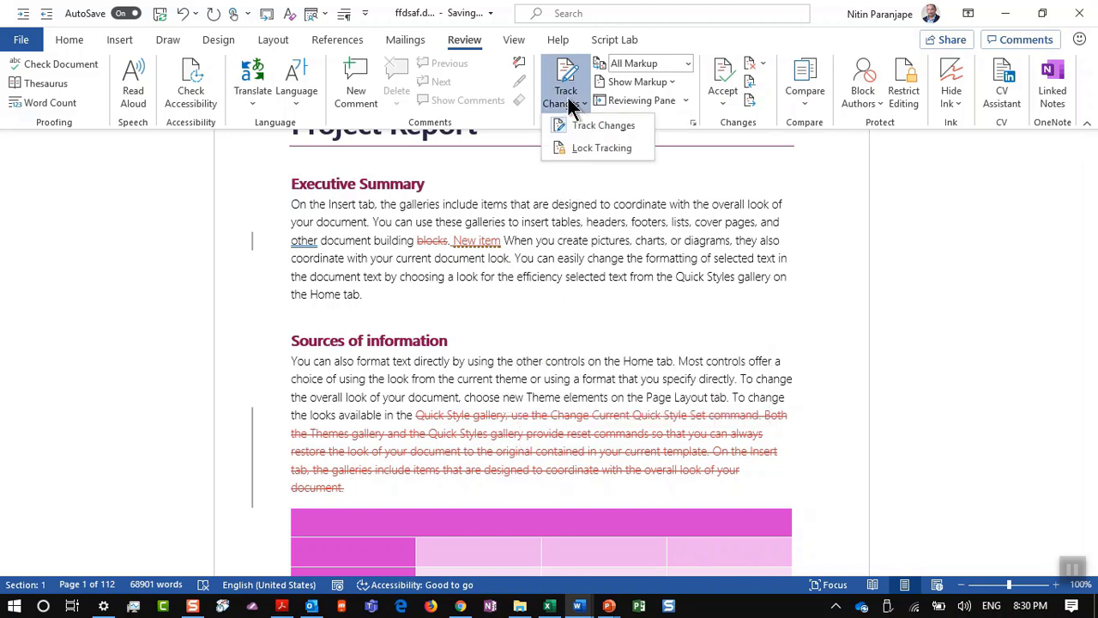
left_click(577, 100)
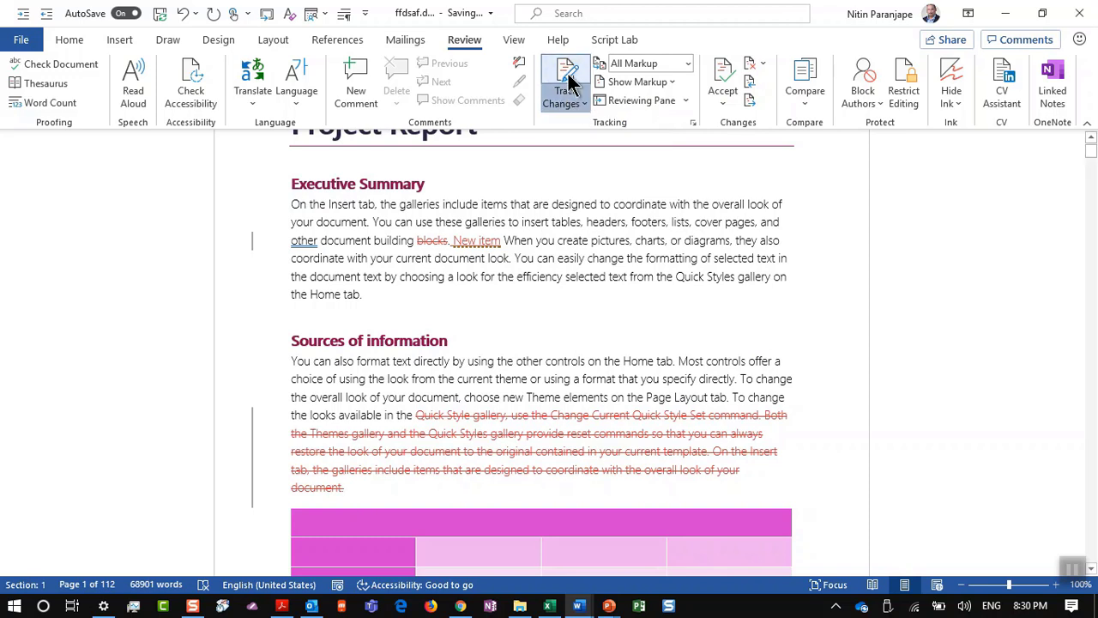
left_click(571, 82)
left_click(568, 250)
type("fdsfsdfsd")
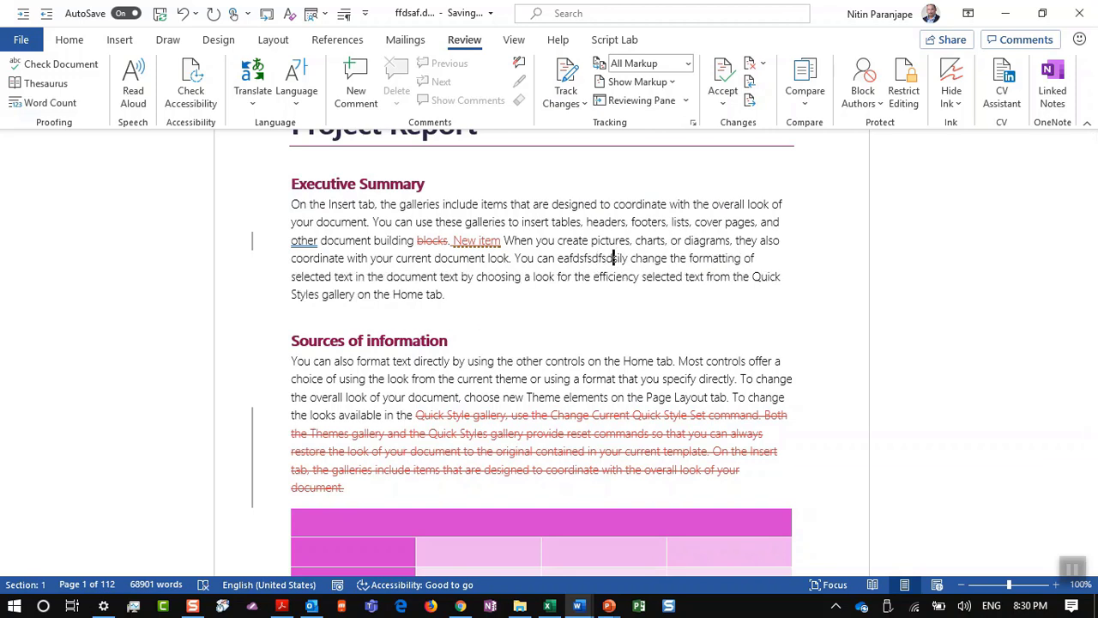
key("ctrl+z")
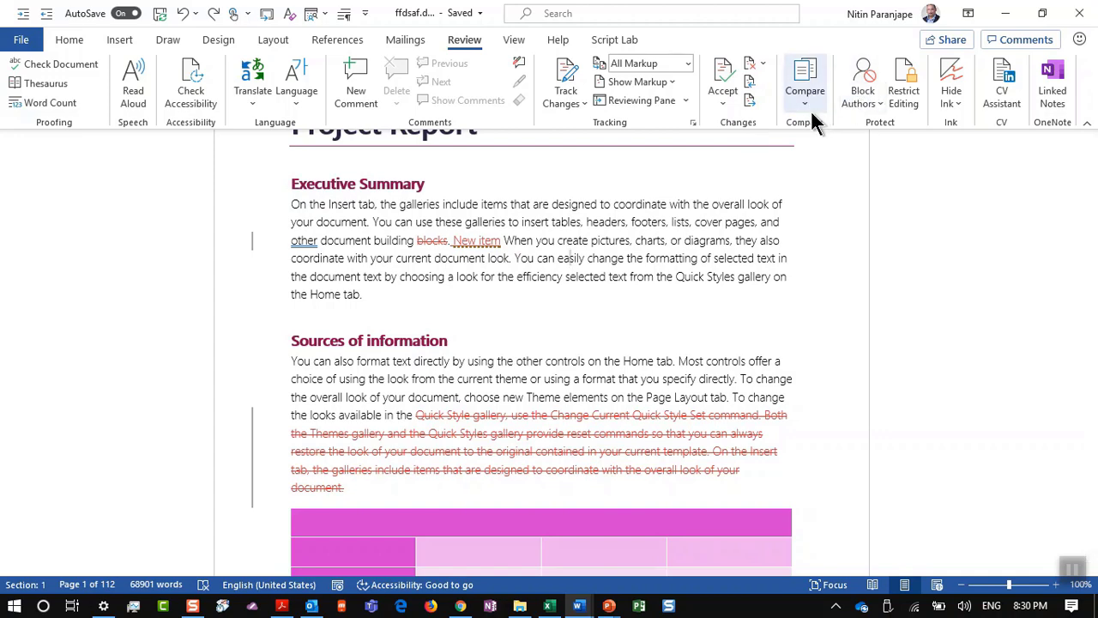
left_click(515, 191)
Step: On the Review tab, accept the tracked deletion of 'blocks' and the inserted 'New item'
scroll(513, 192, "up", 3)
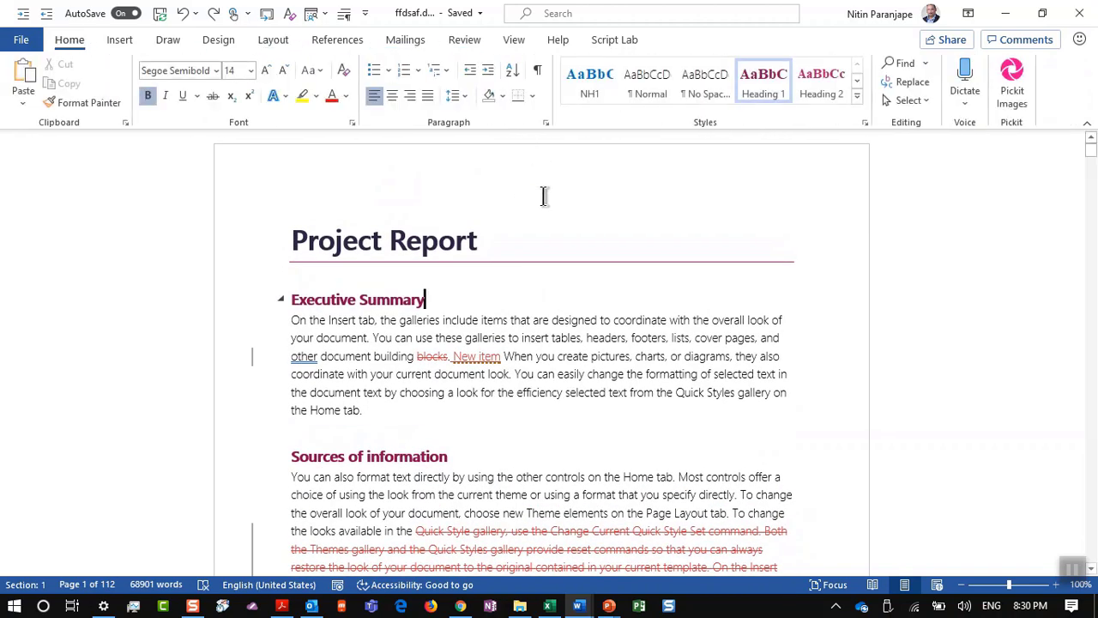
left_click(337, 41)
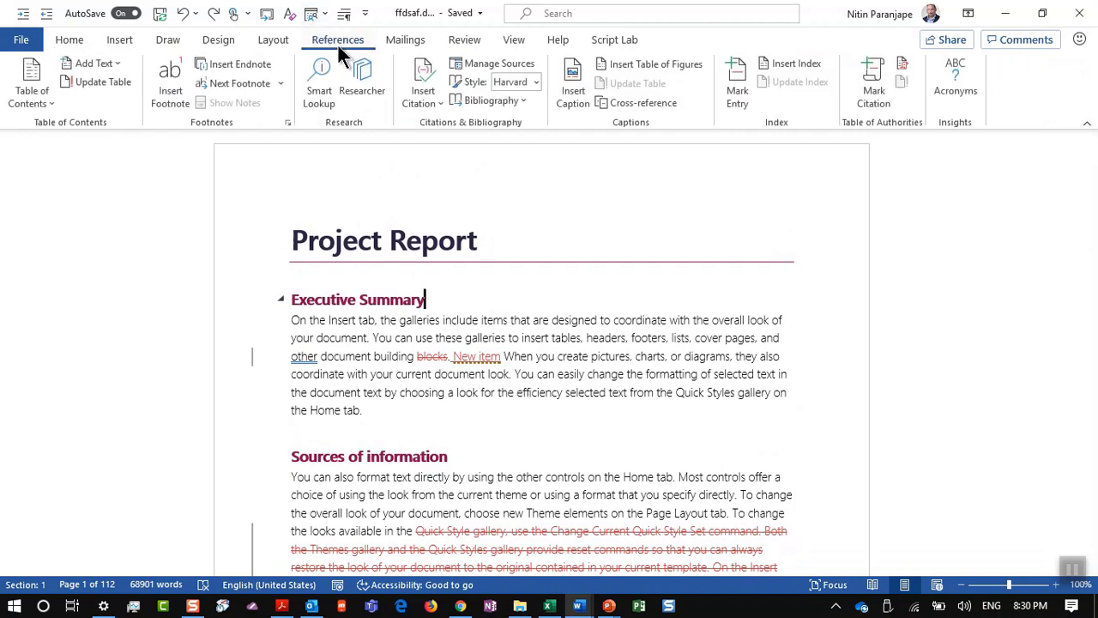
left_click(478, 41)
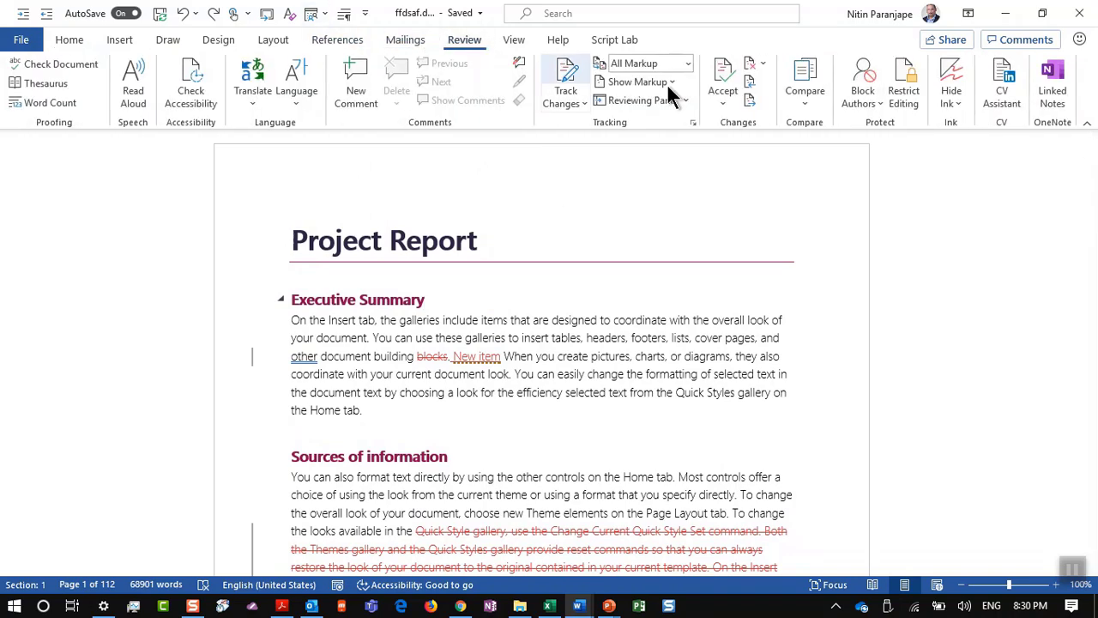
left_click(719, 82)
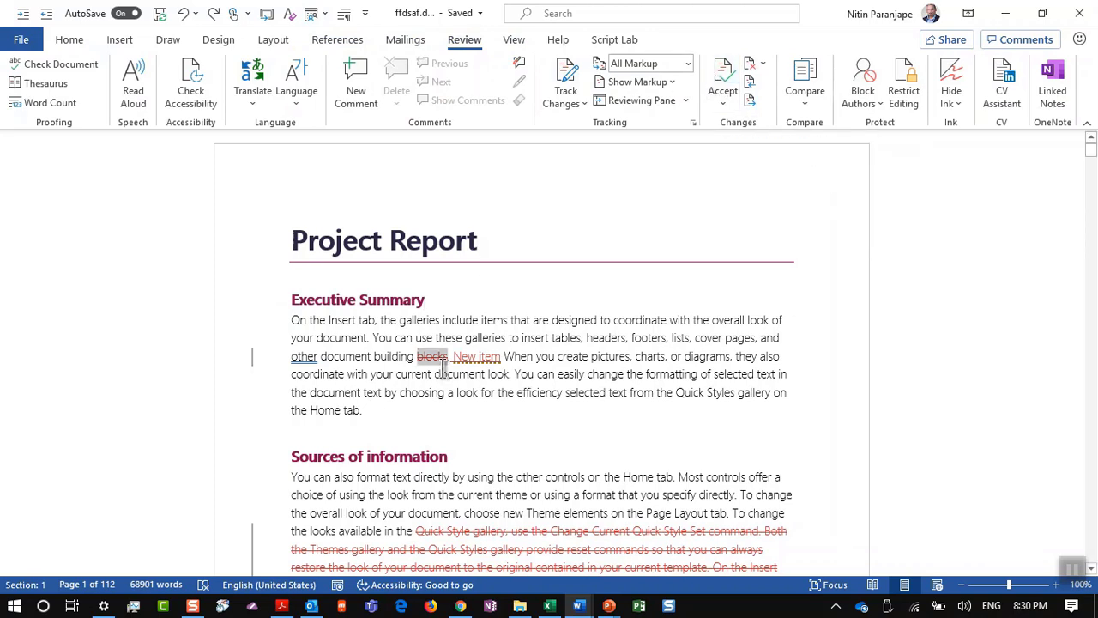
left_click(721, 77)
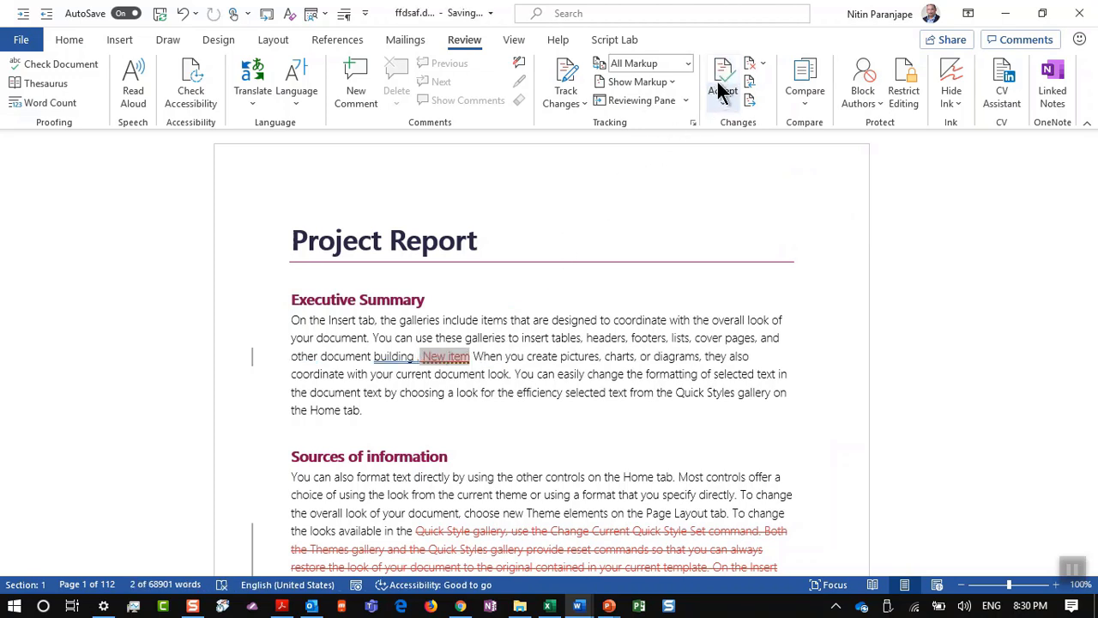
left_click(717, 86)
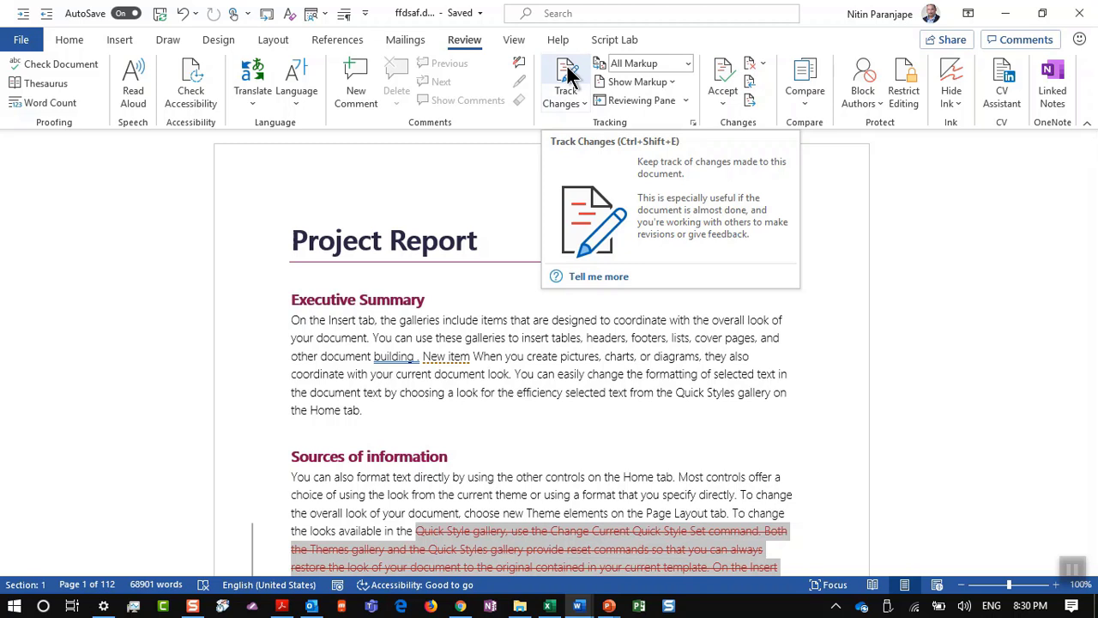
Step: Lock tracking with a password, then type 'fadsfdsf' after 'the Home tab.' as a tracked insertion
left_click(588, 427)
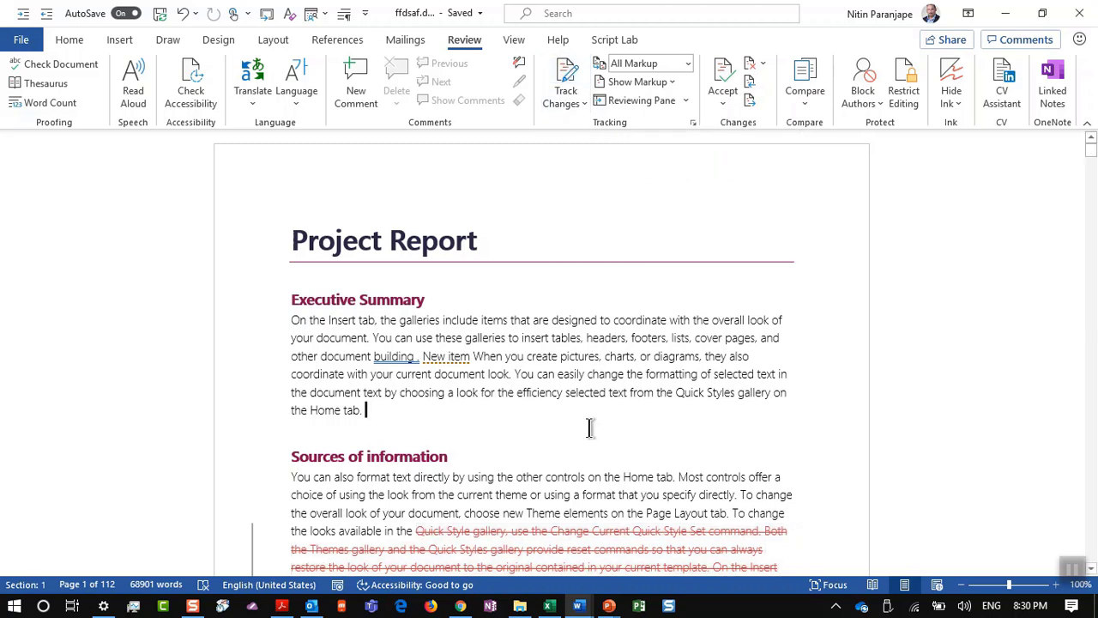
left_click(562, 100)
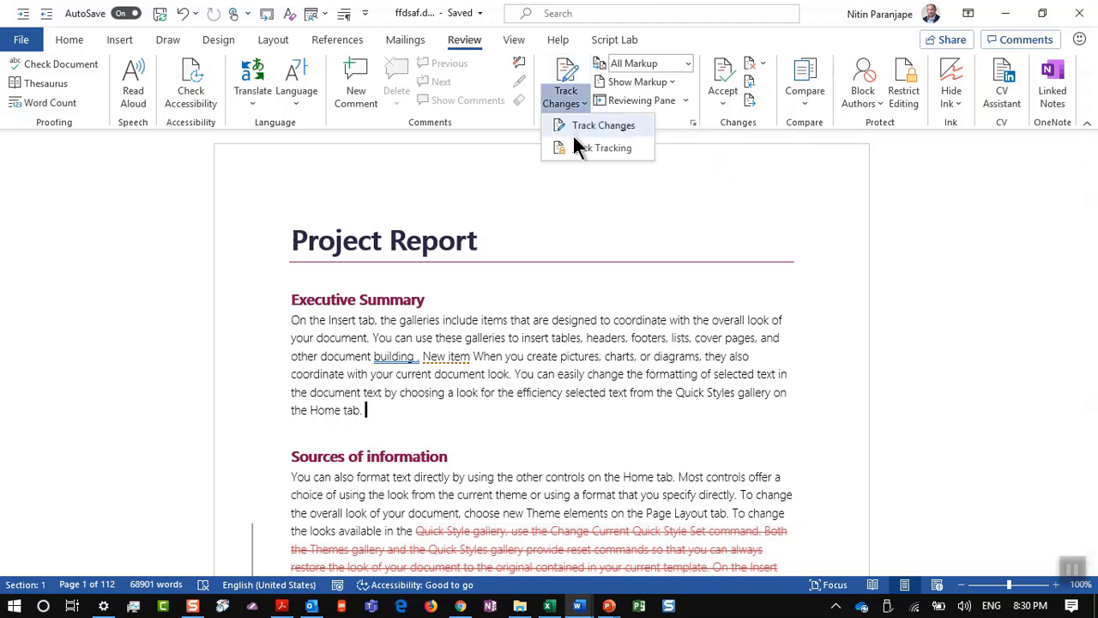
left_click(580, 151)
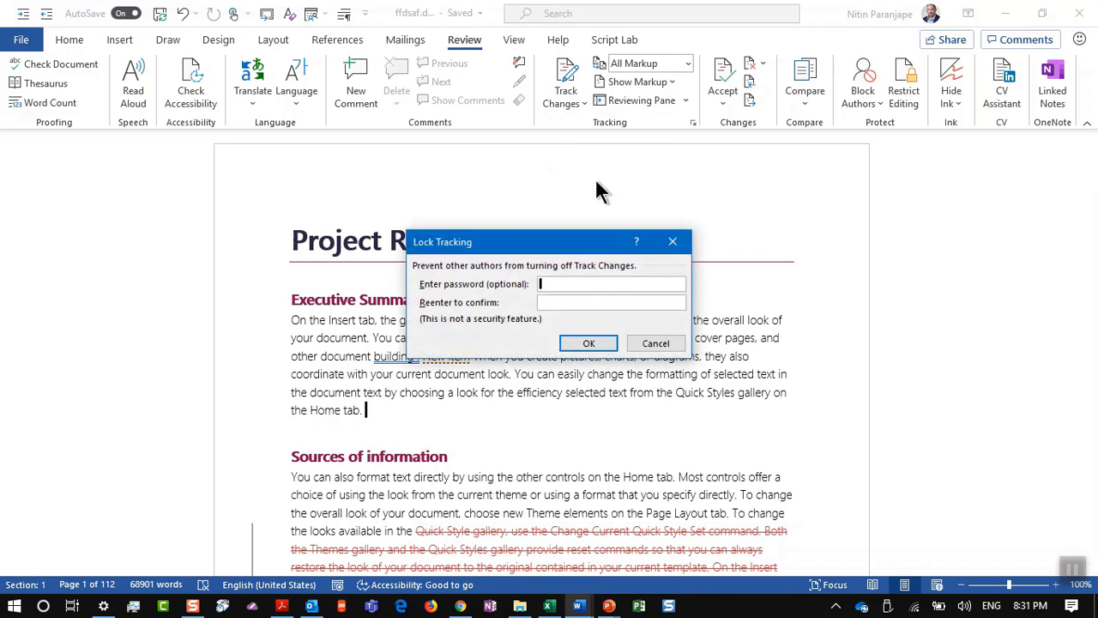
type("a")
key("Tab")
type("a")
key("Return")
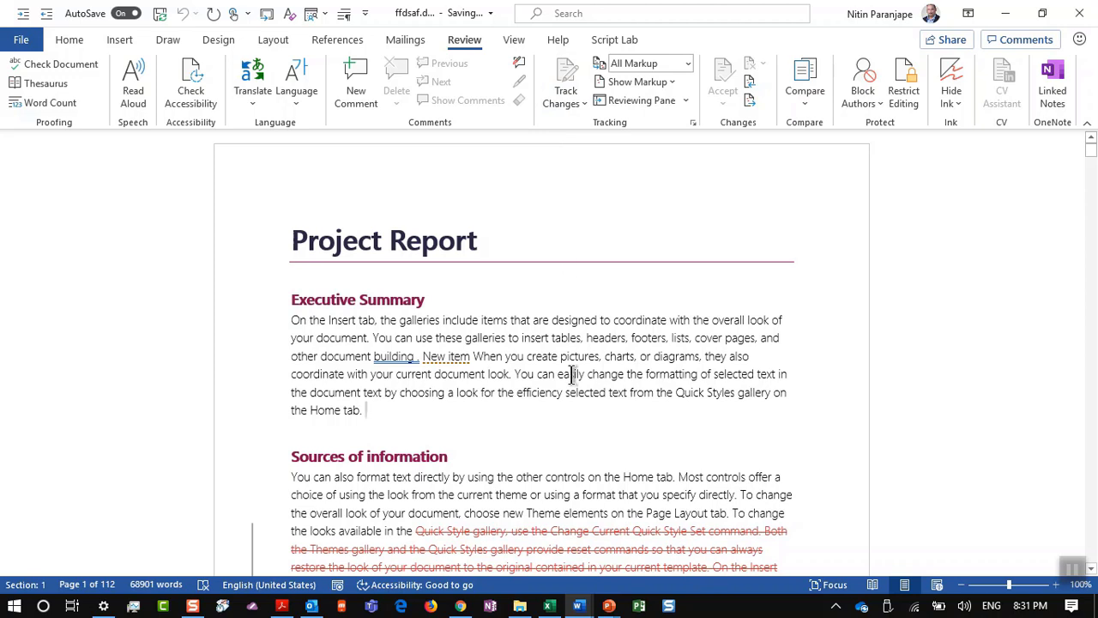
type("fadsfdsf")
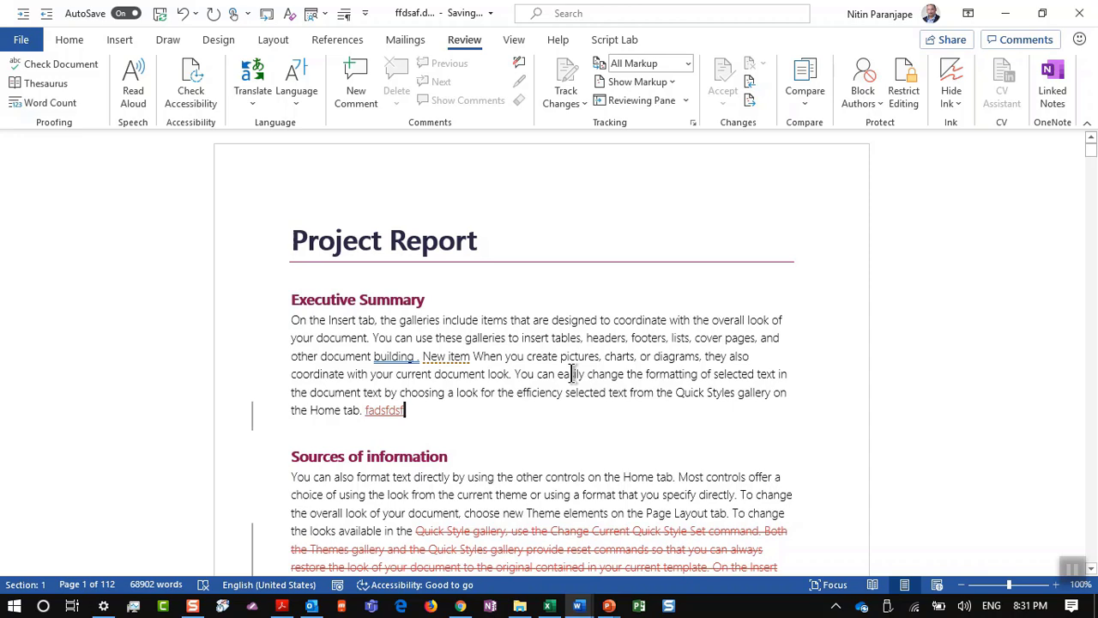
key("alt+Tab")
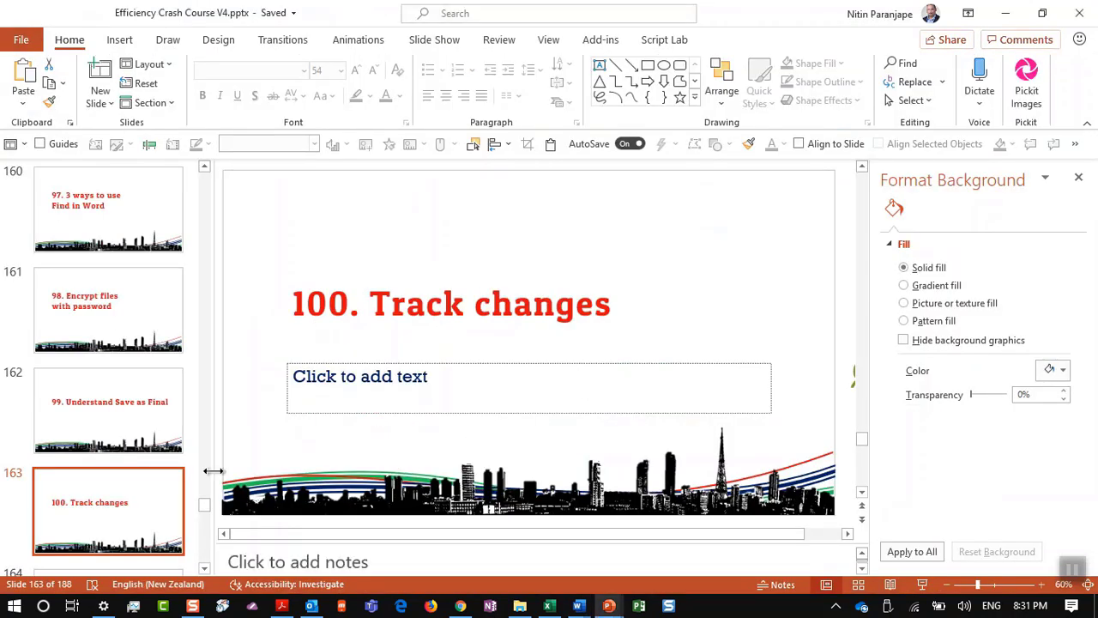
Step: Show slide 164, '101. Compare documents without track changes', then bring the Word grammar demo document forward
scroll(155, 465, "down", 1)
scroll(155, 466, "down", 1)
left_click(150, 463)
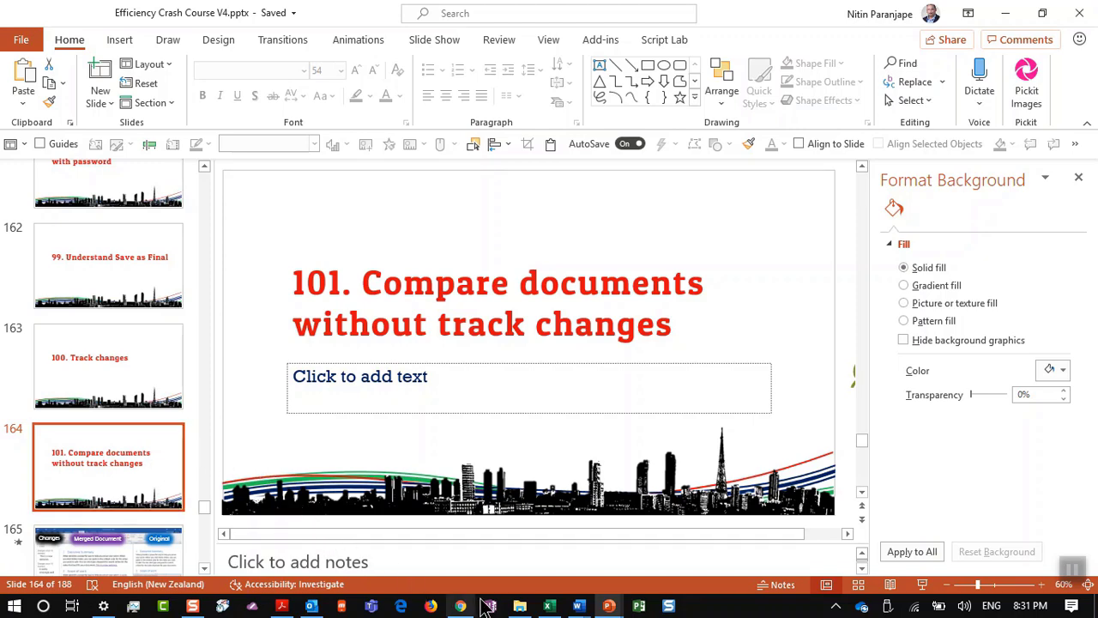
left_click(577, 606)
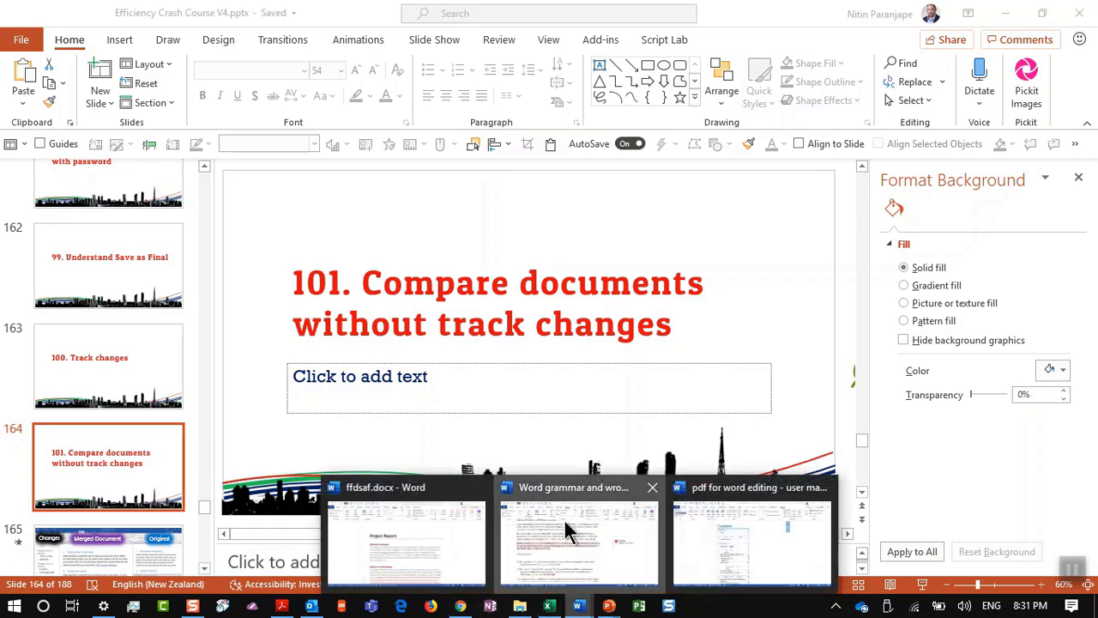
left_click(566, 532)
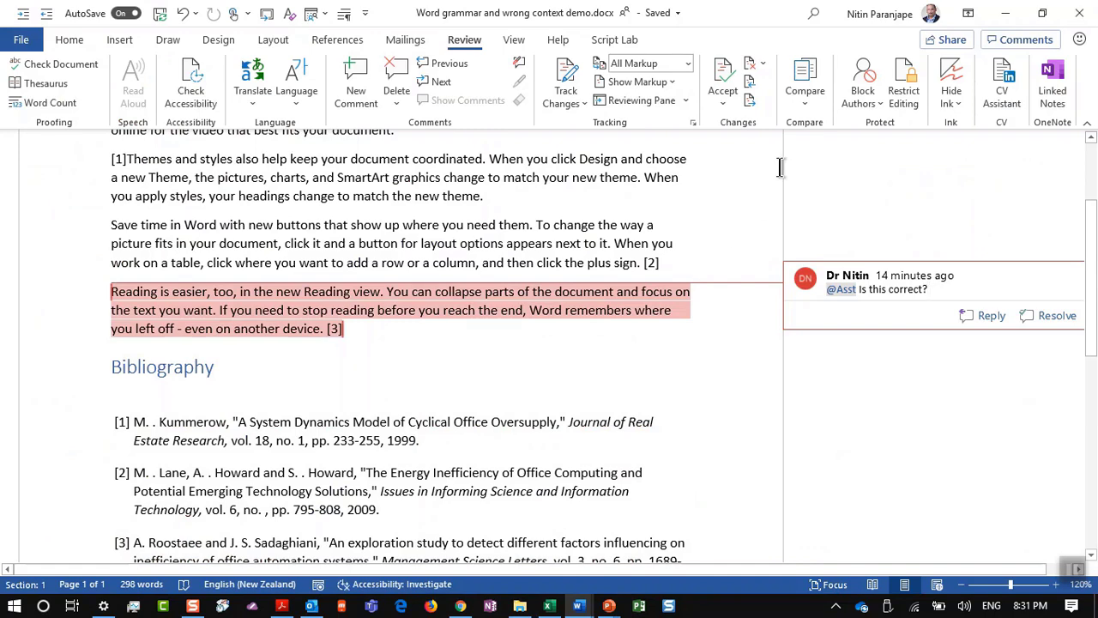
Step: Create blank Document5, open and cancel the Compare Documents dialog, then return to the presentation
key("ctrl+n")
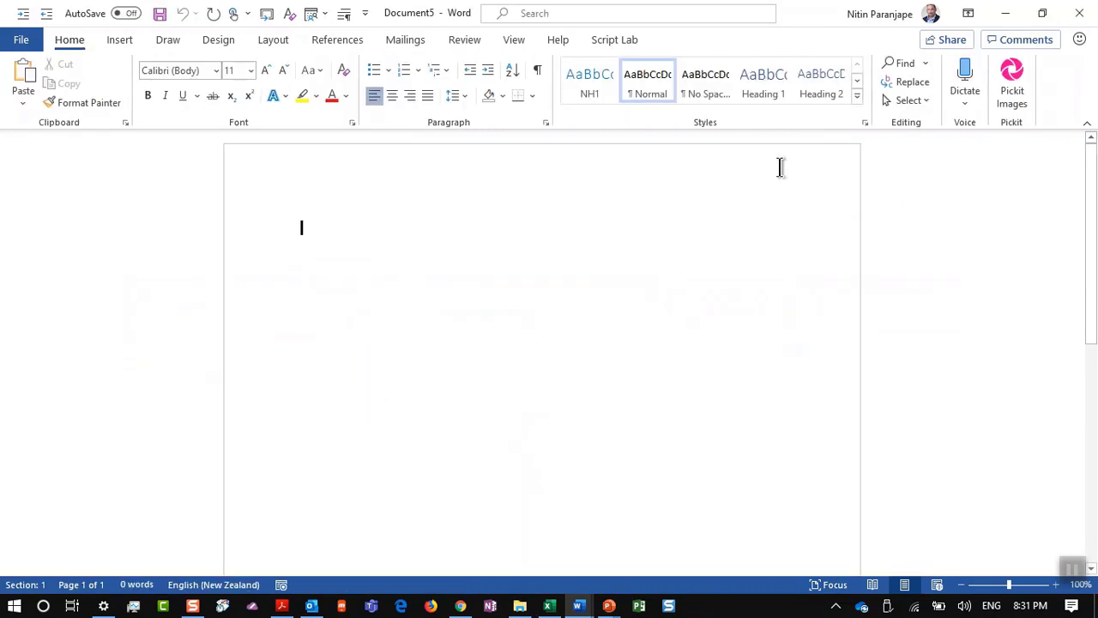
left_click(466, 40)
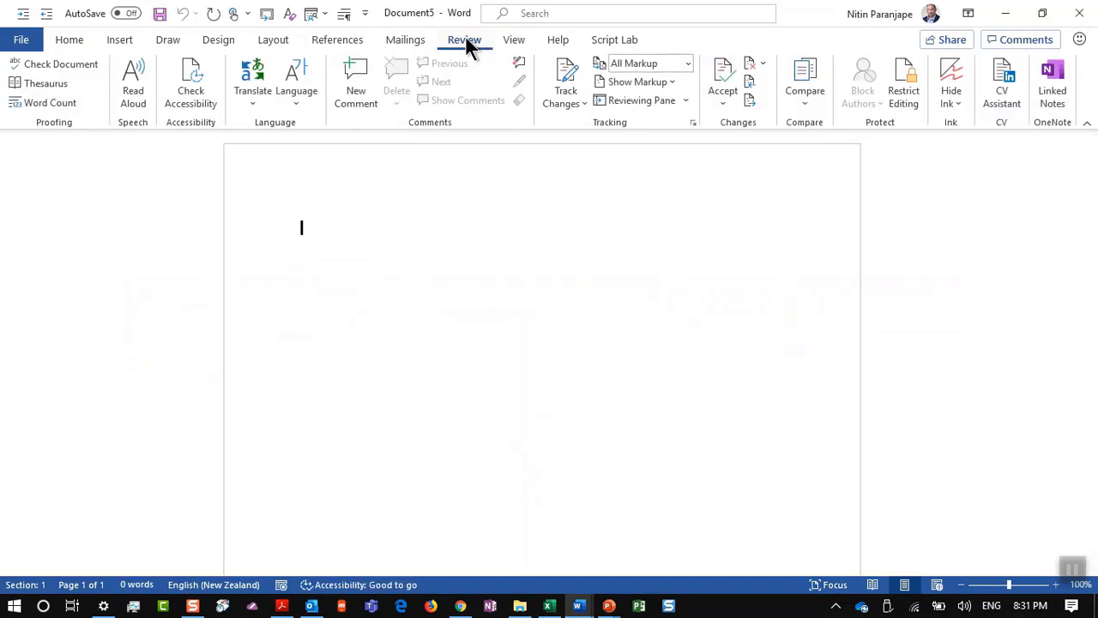
left_click(811, 99)
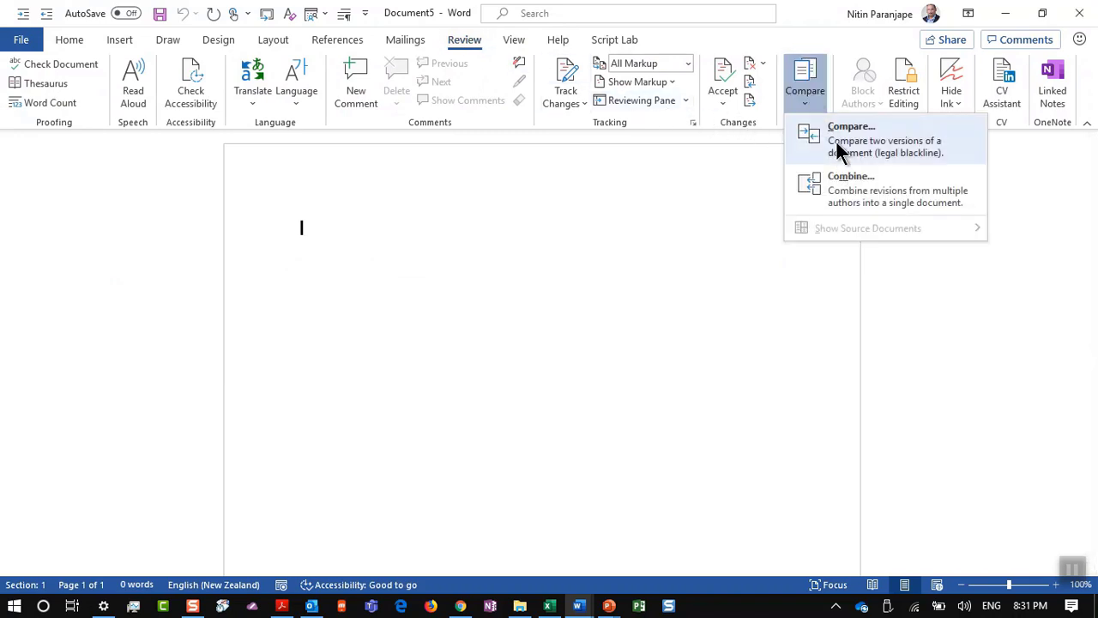
left_click(837, 146)
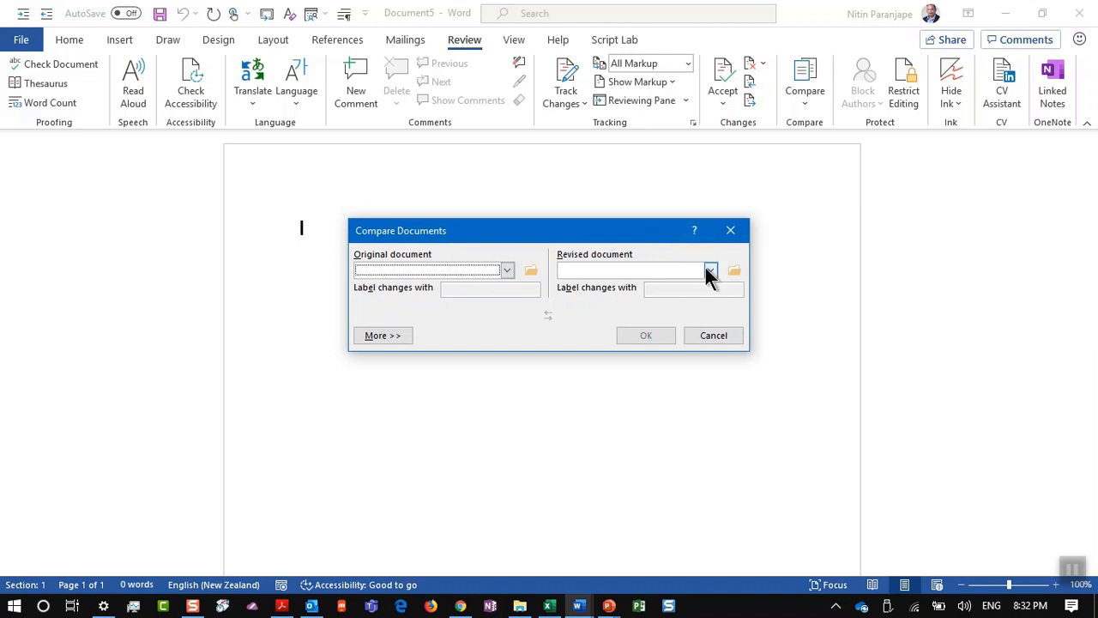
key("Escape")
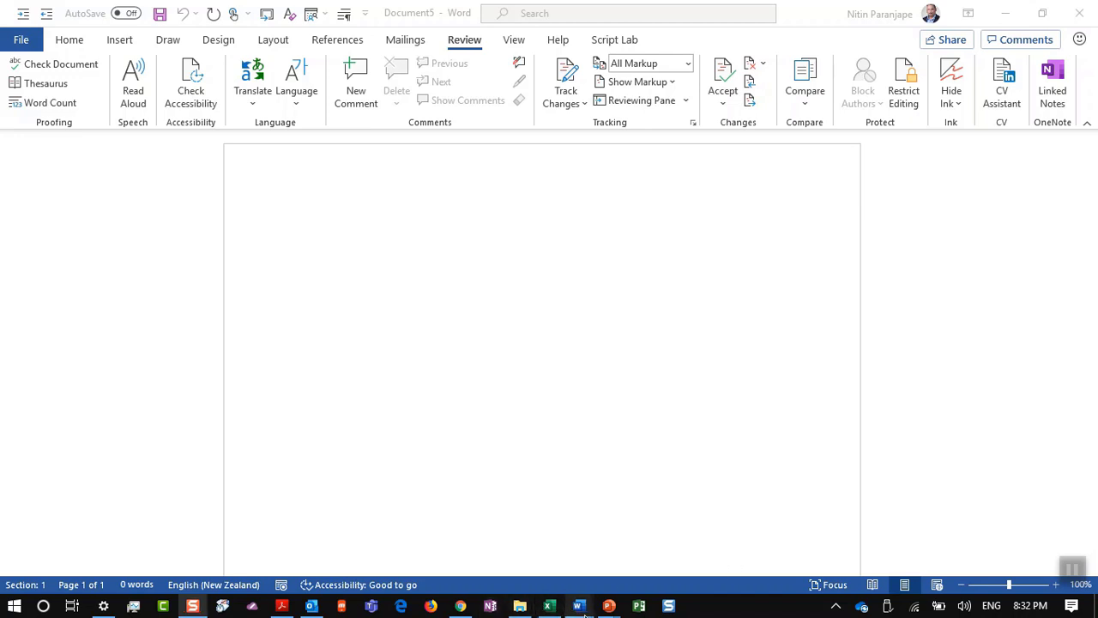
mouse_move(607, 608)
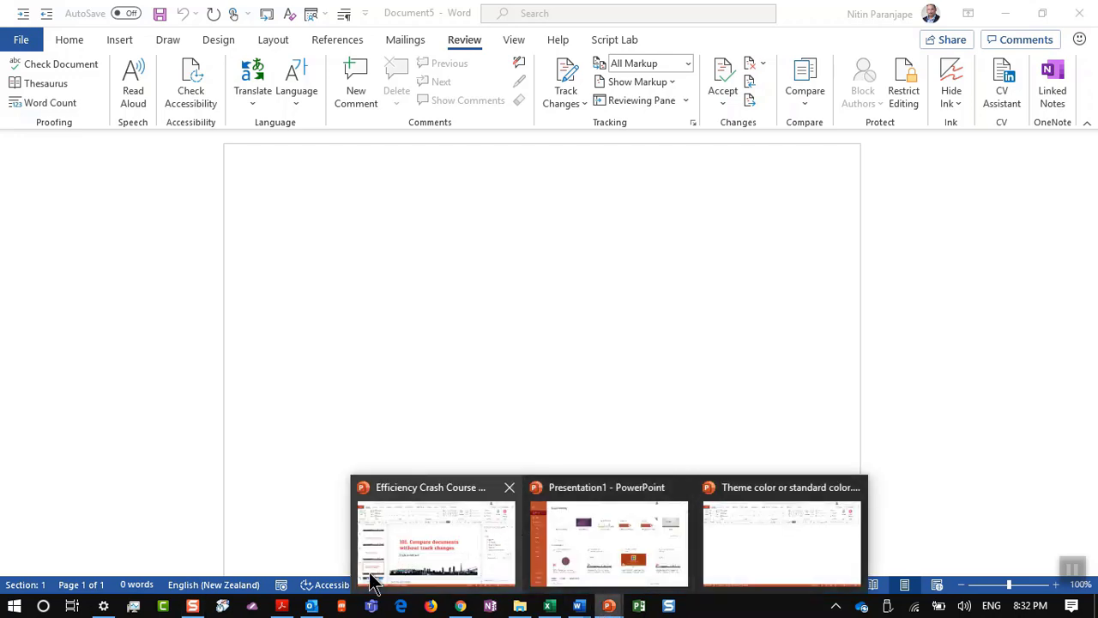
left_click(433, 541)
Step: Present slide 166, '102. Combine documents with multiple tracked changes', and advance to 'Two documents with Track Changes'
left_click(781, 583)
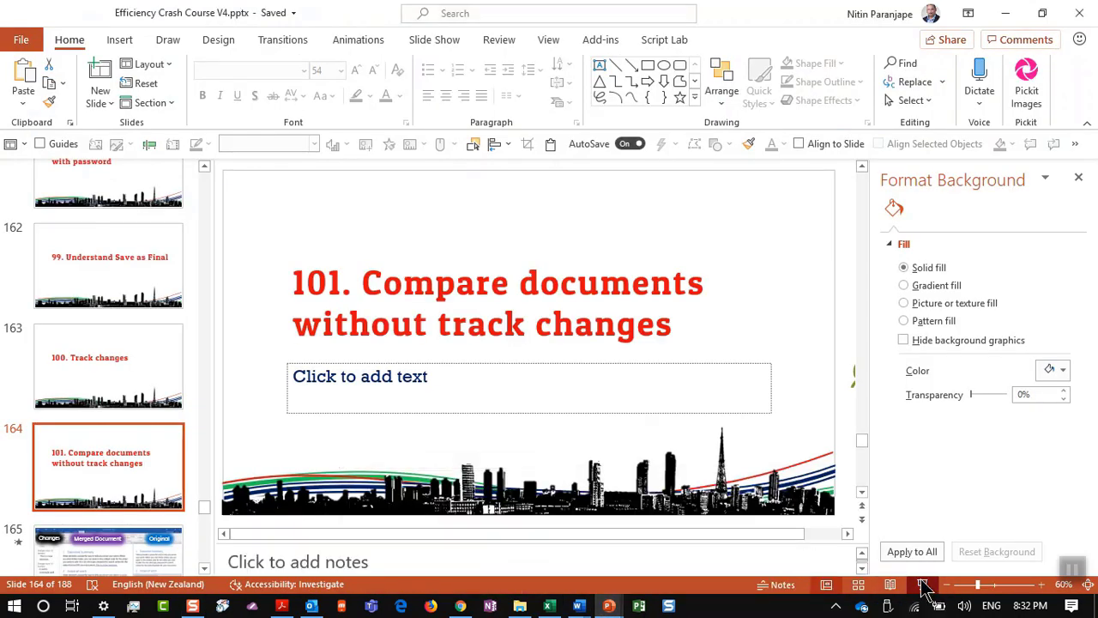
left_click(922, 583)
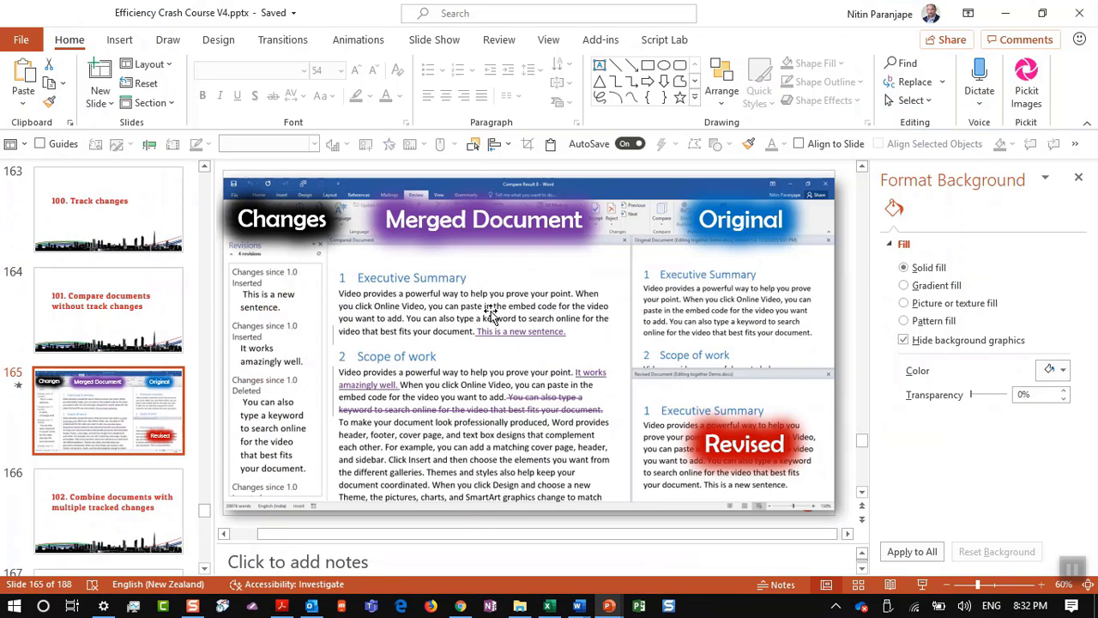
left_click(146, 536)
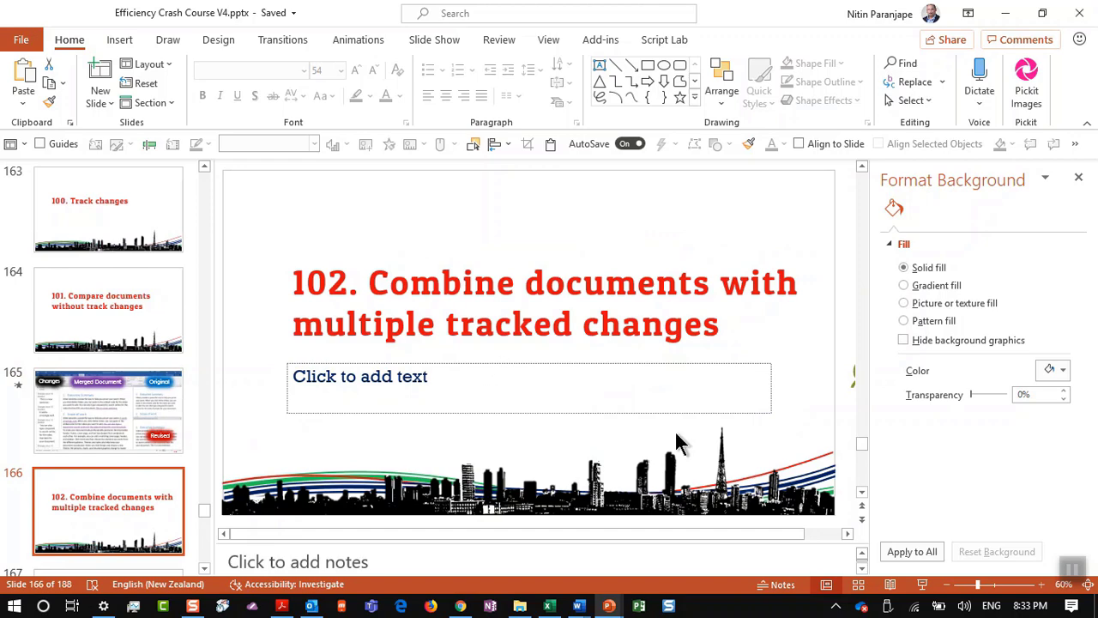
left_click(922, 585)
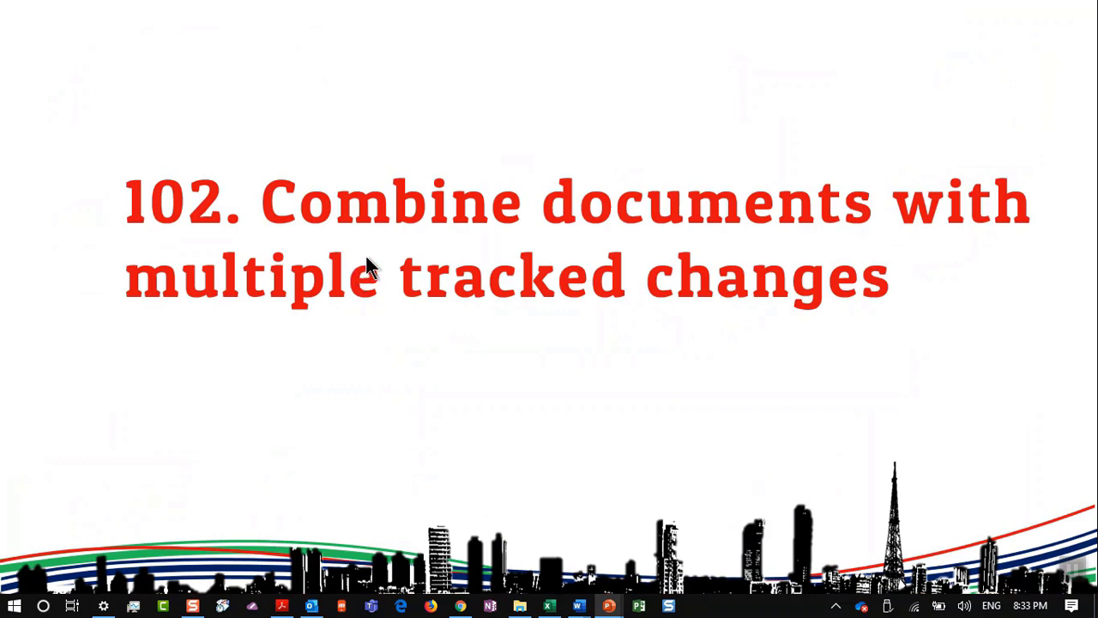
left_click(512, 386)
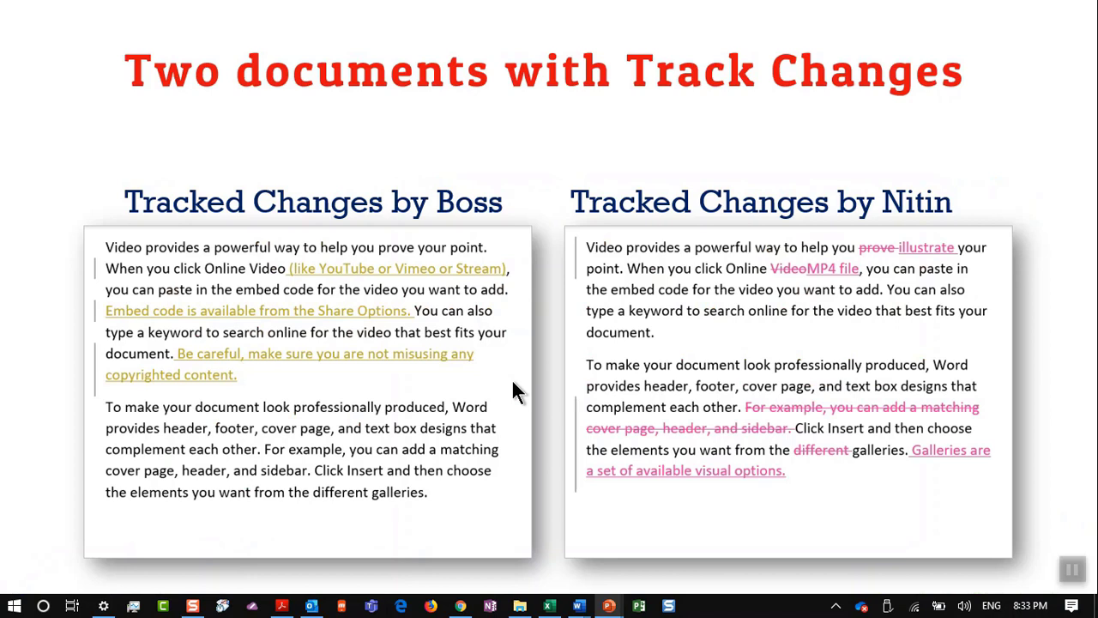